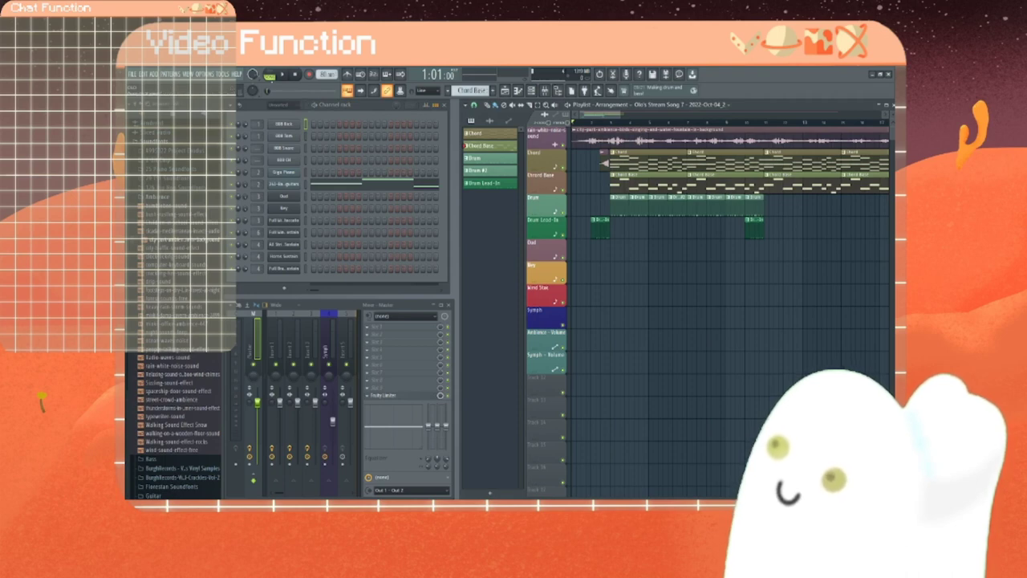
# Step: Play the song arrangement from the start, and audition the Chord pattern alone in pattern mode
pyautogui.click(284, 74)
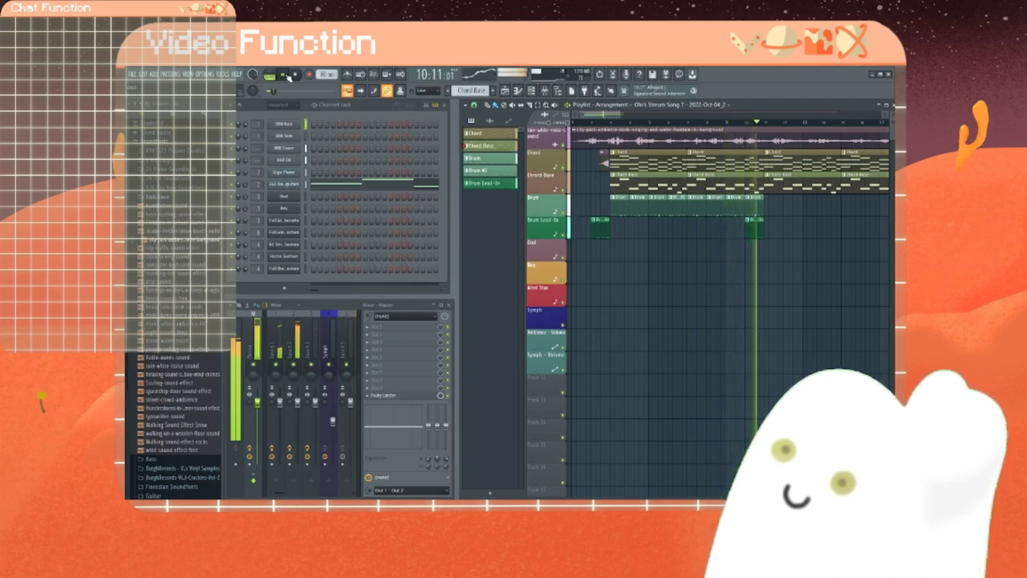
pyautogui.click(287, 75)
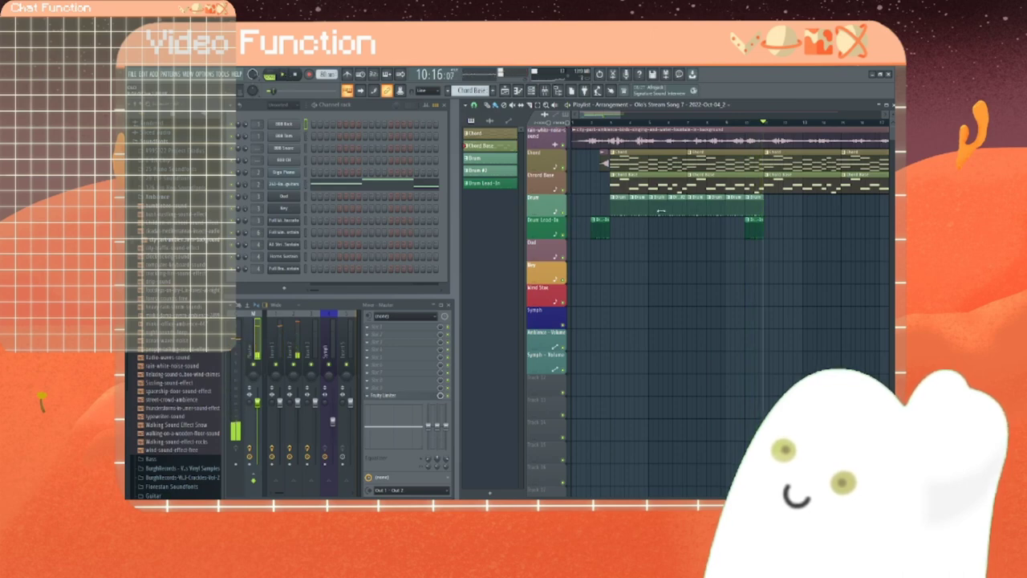
pyautogui.click(480, 135)
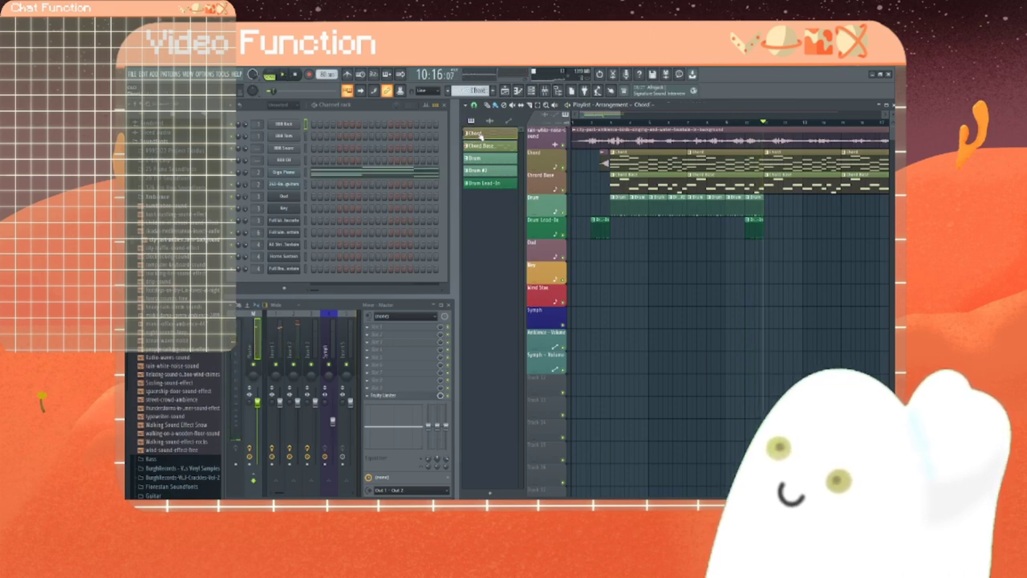
pyautogui.click(272, 75)
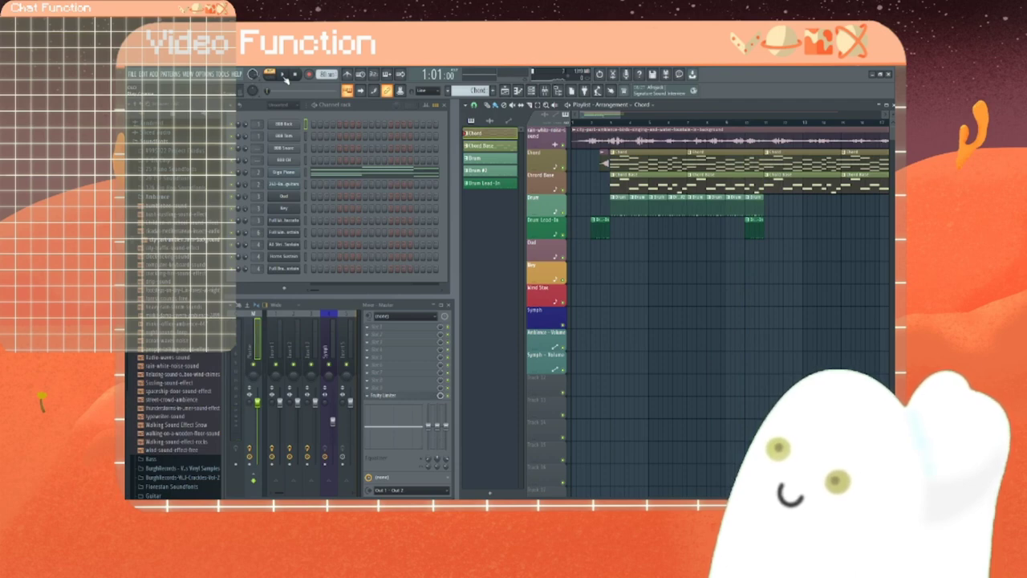
pyautogui.click(284, 76)
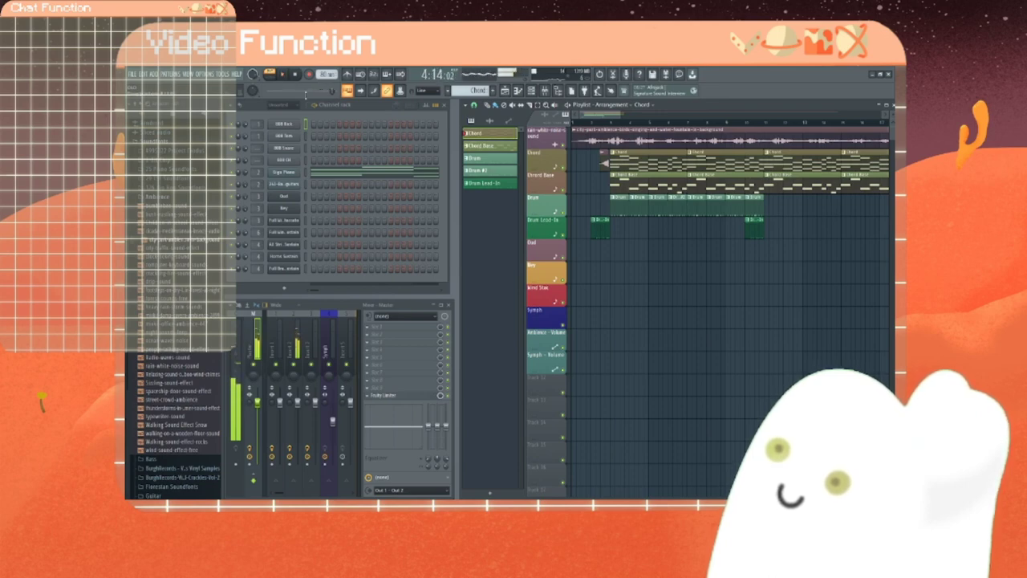
# Step: Audition the Chord Base pattern on its own
pyautogui.click(482, 146)
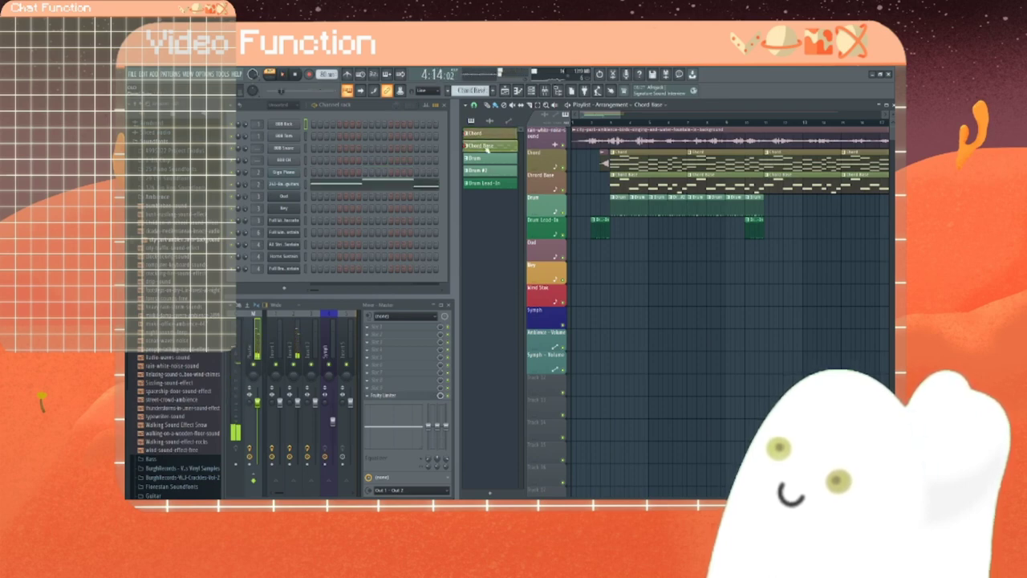
pyautogui.click(284, 75)
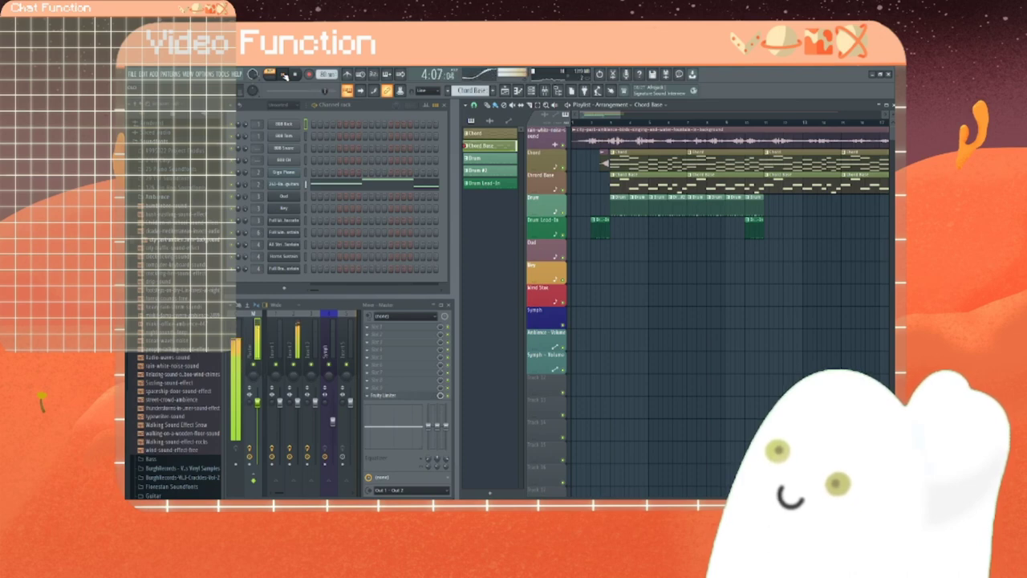
pyautogui.click(283, 74)
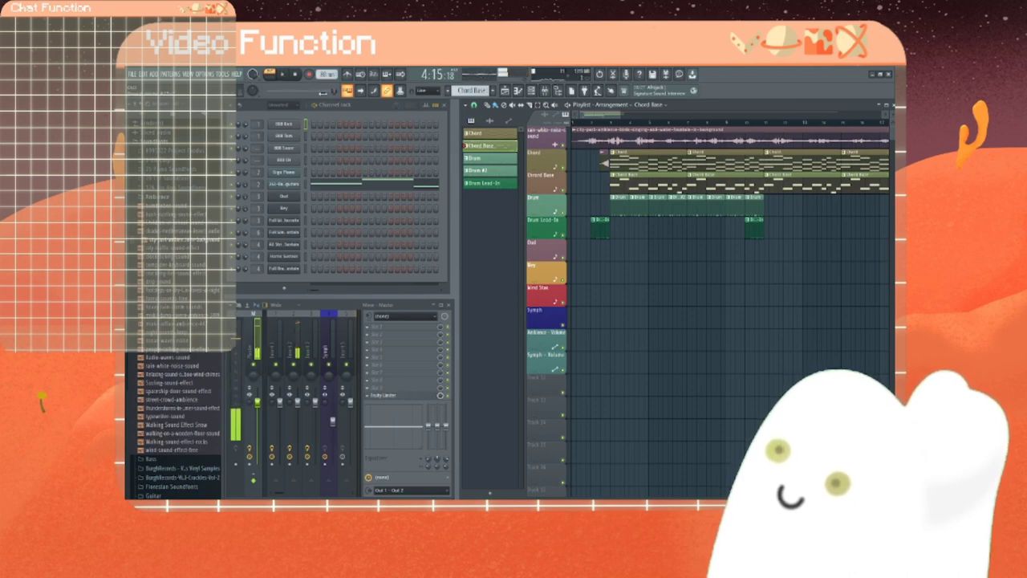
# Step: Audition the Drum and Drum #2 patterns, and review the steps of the Drum Lead-In pattern
pyautogui.click(481, 160)
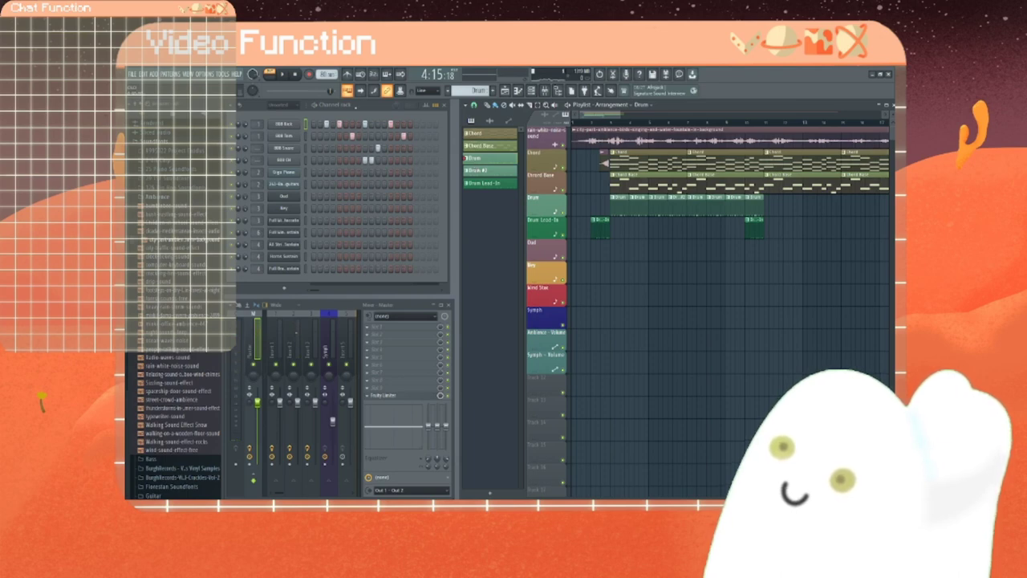
pyautogui.click(284, 75)
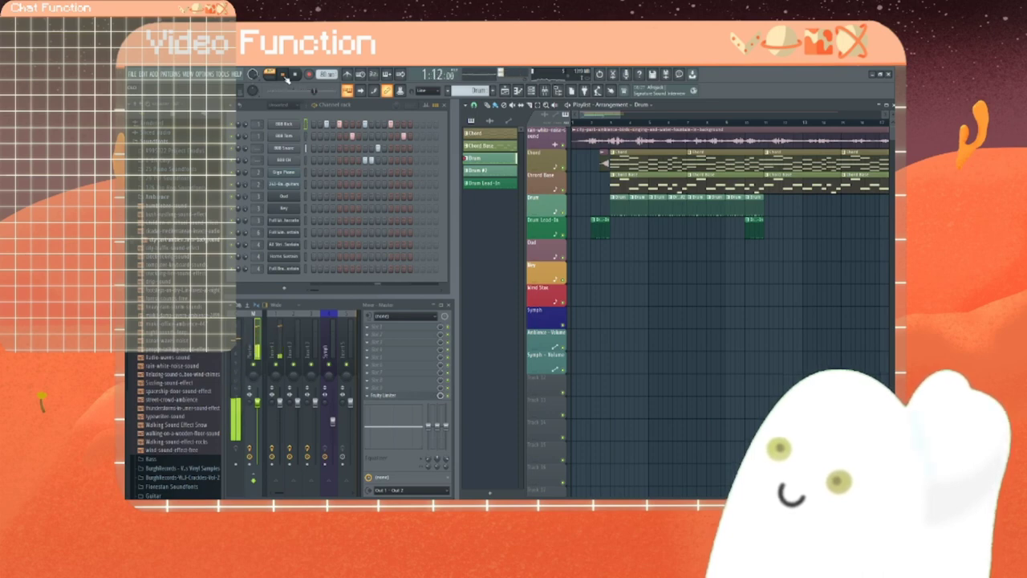
pyautogui.click(491, 170)
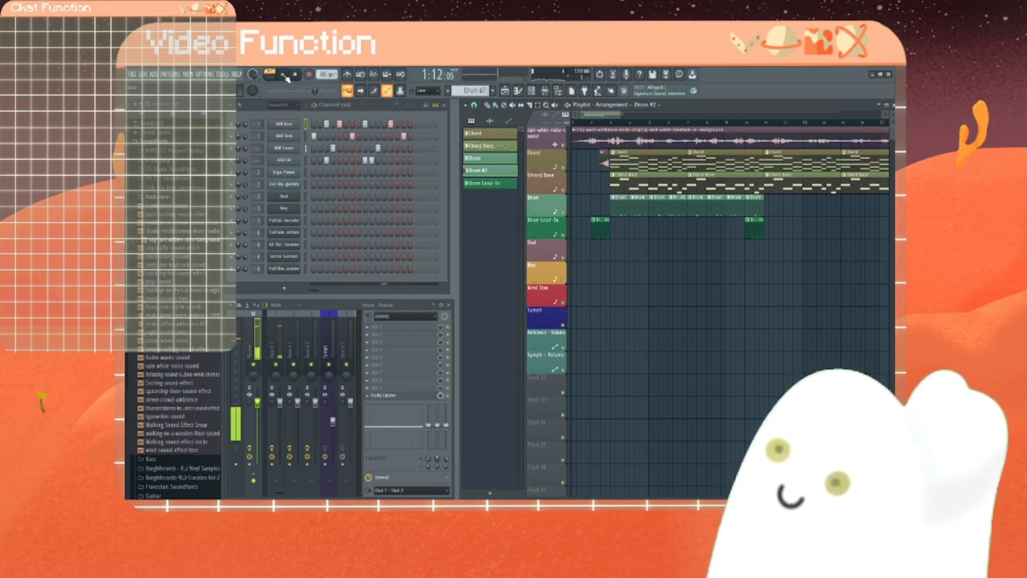
pyautogui.click(482, 184)
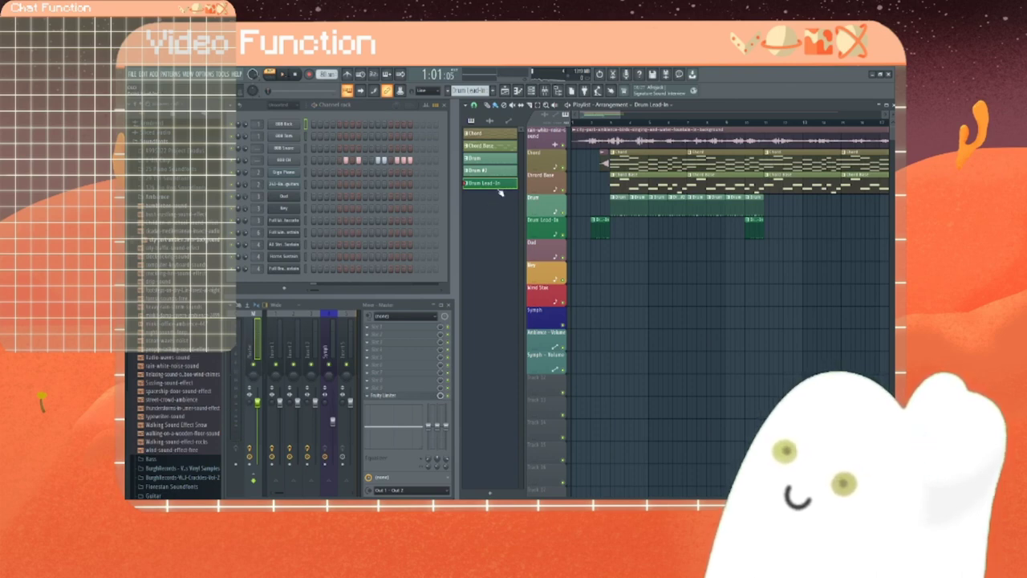
pyautogui.click(490, 170)
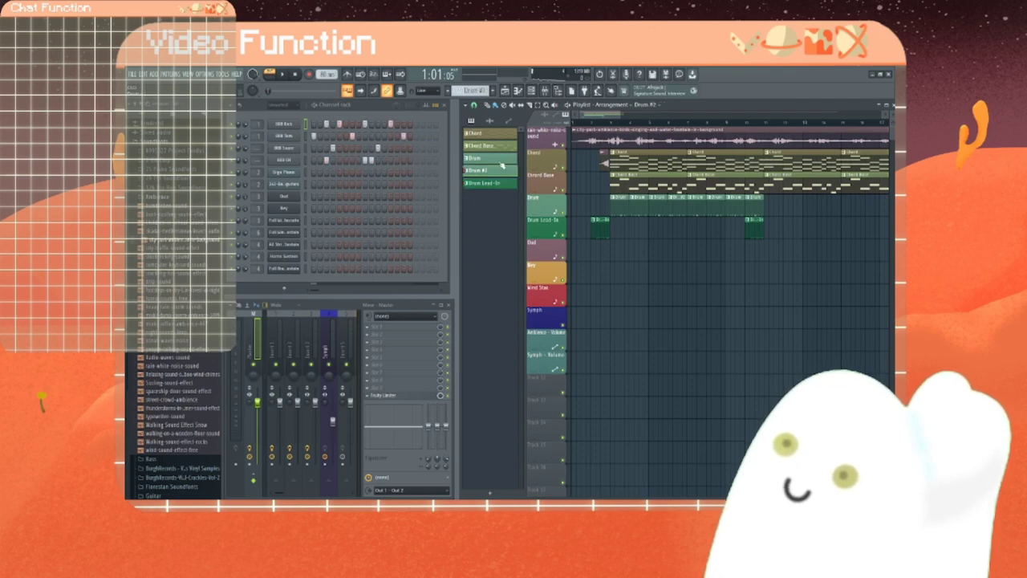
# Step: Clone the Drum pattern and select the copy for editing
pyautogui.click(492, 158)
pyautogui.rightClick(493, 158)
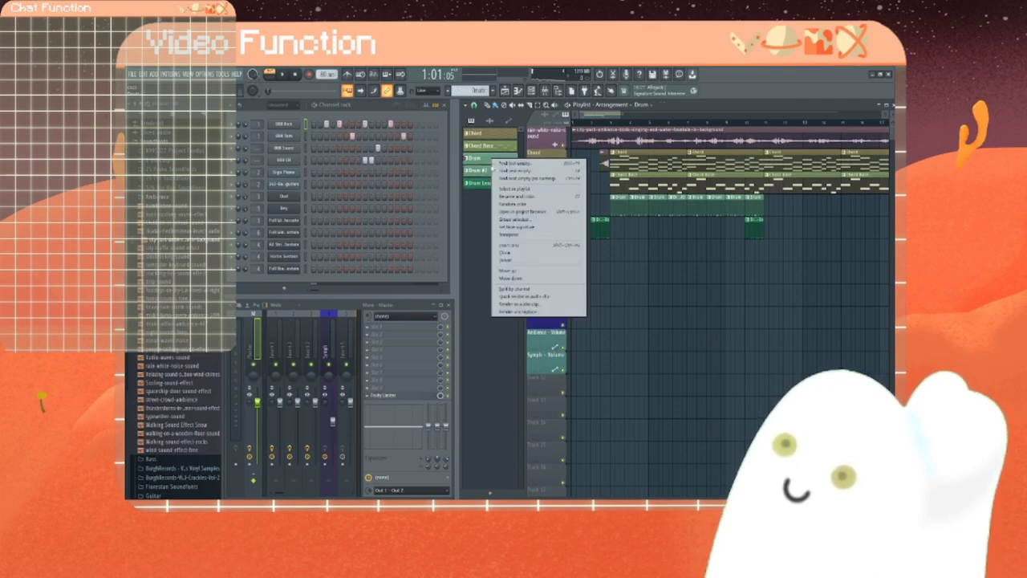
pyautogui.click(506, 252)
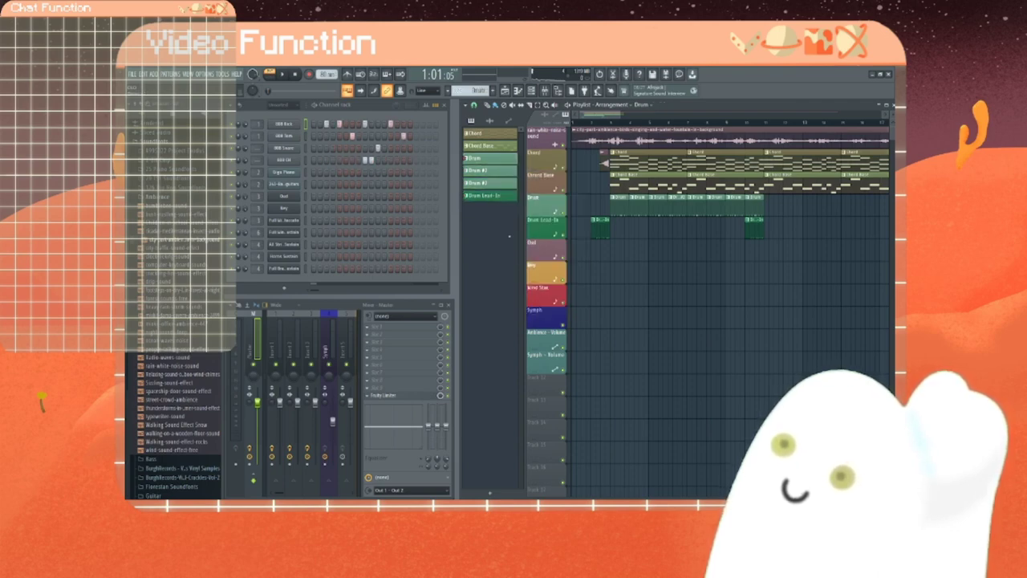
pyautogui.click(484, 171)
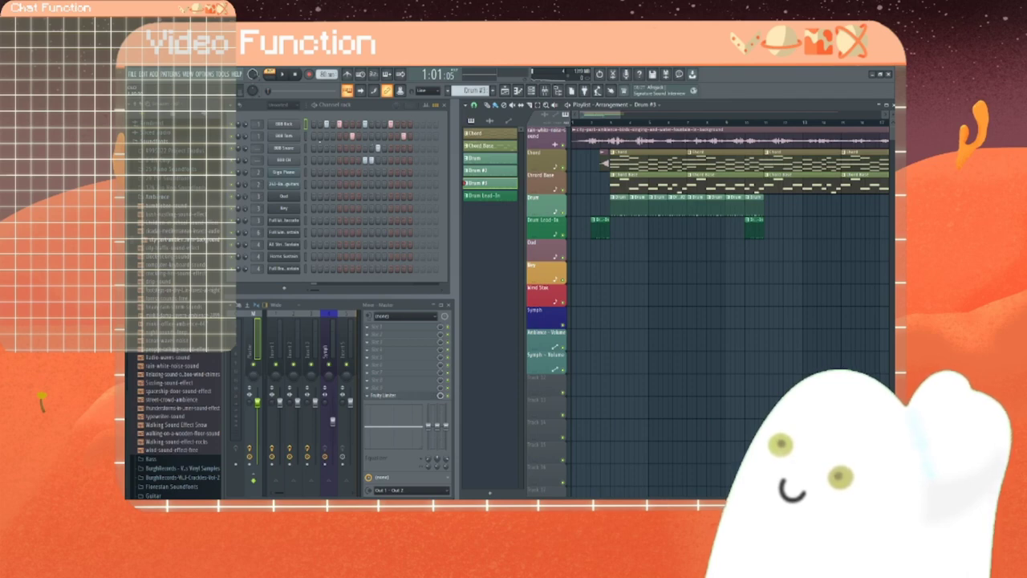
# Step: Add an 808 Snare hit on step 1 and 808 CH hits on steps 4 and 5 of Drum #3, auditioning the pattern
pyautogui.click(283, 75)
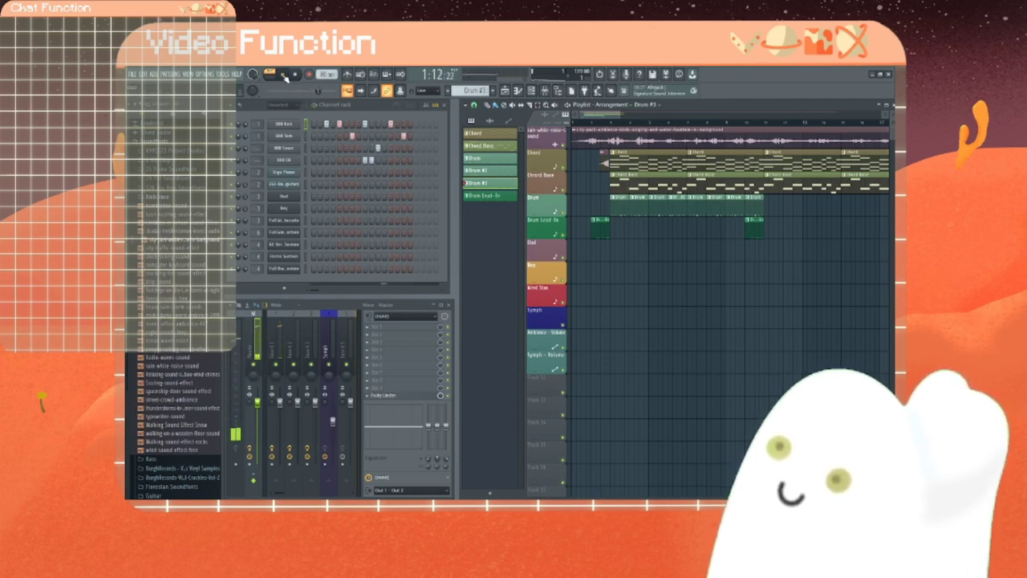
pyautogui.click(283, 75)
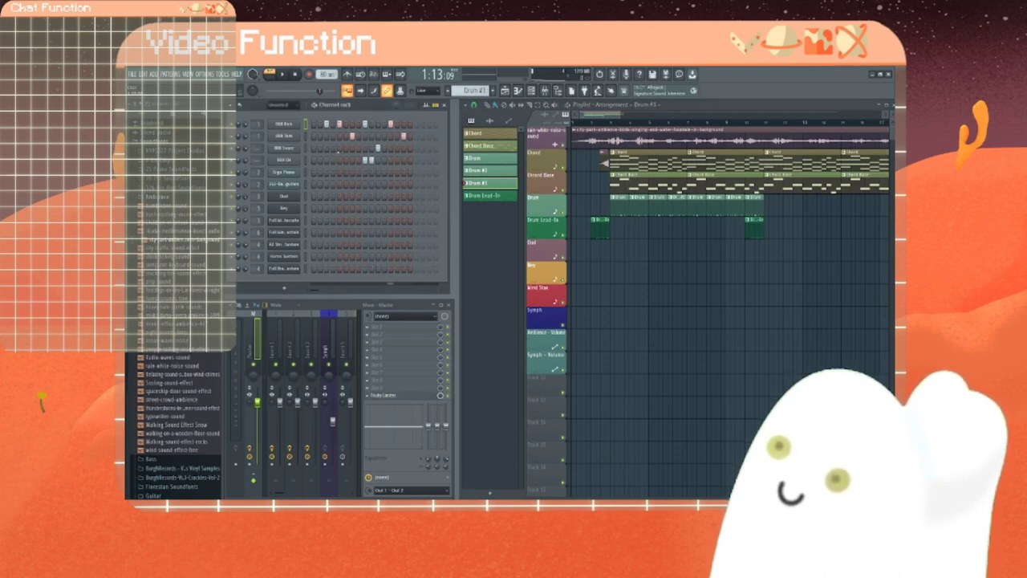
pyautogui.click(314, 149)
pyautogui.click(333, 160)
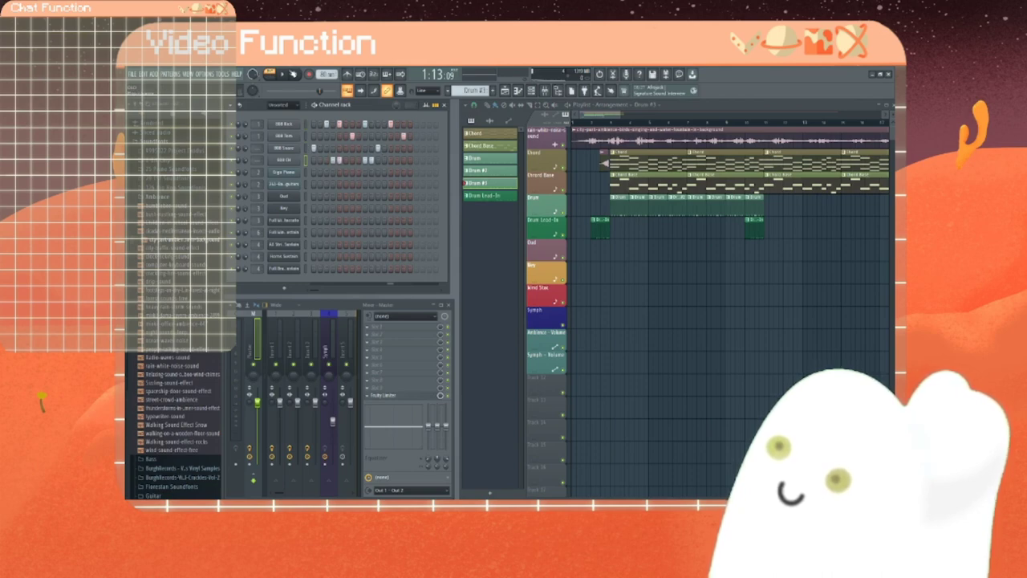
pyautogui.click(283, 74)
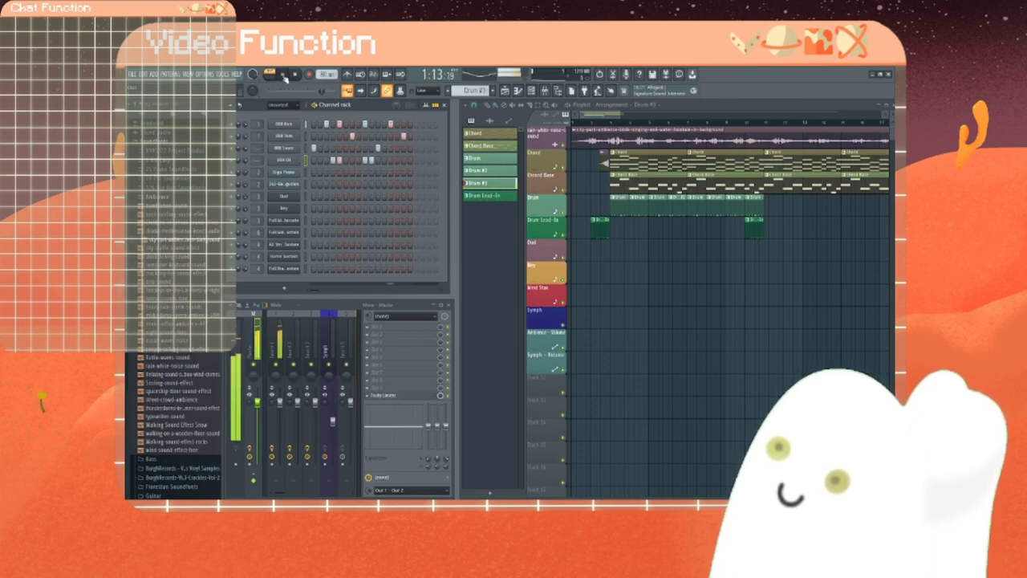
pyautogui.click(284, 76)
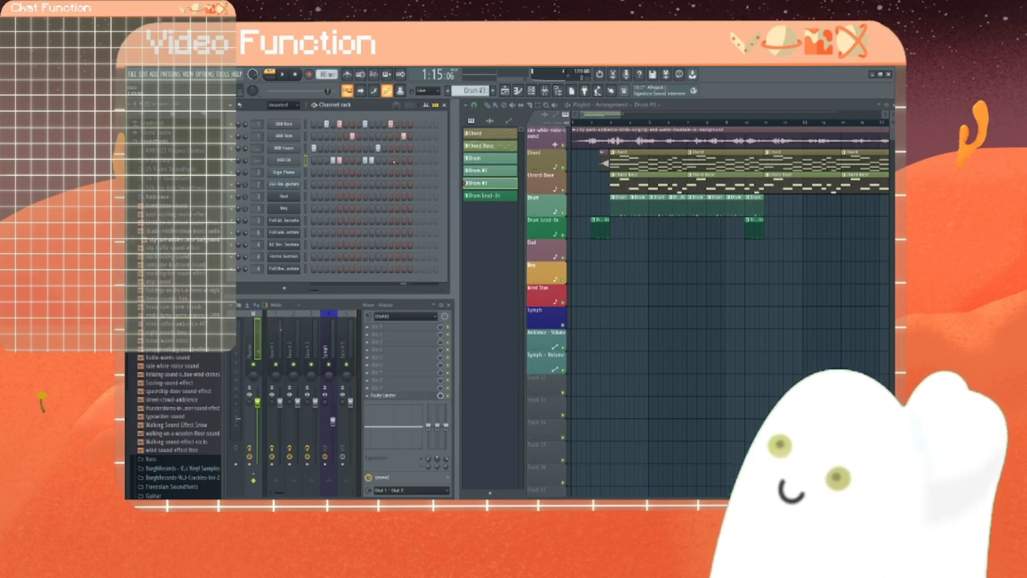
# Step: Refine Drum #3 between playbacks: 808 CH only on steps 4, 5, 13 and 14, 808 Tom on step 1, first 808 Snare hit on step 3
pyautogui.click(284, 76)
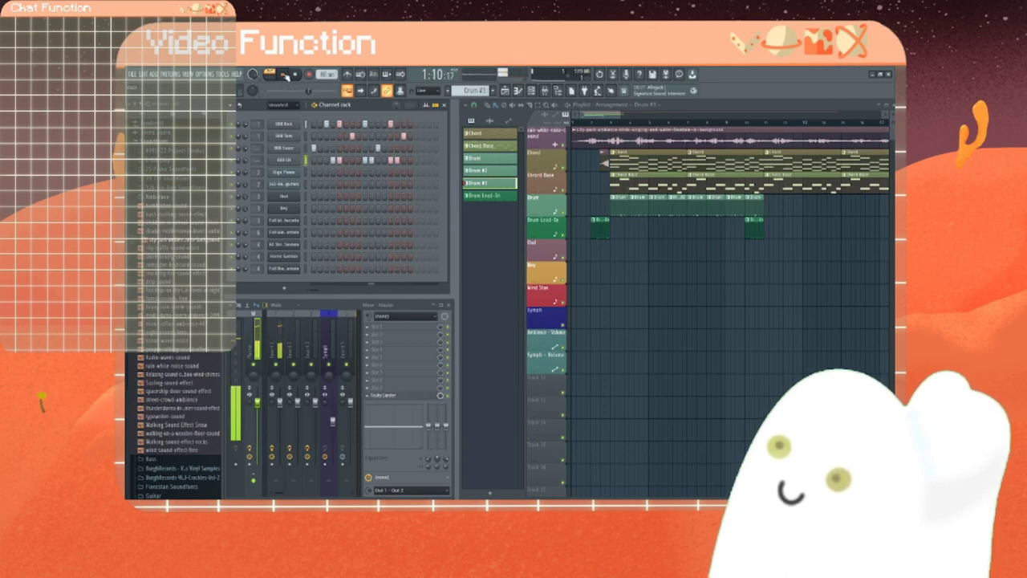
pyautogui.click(284, 75)
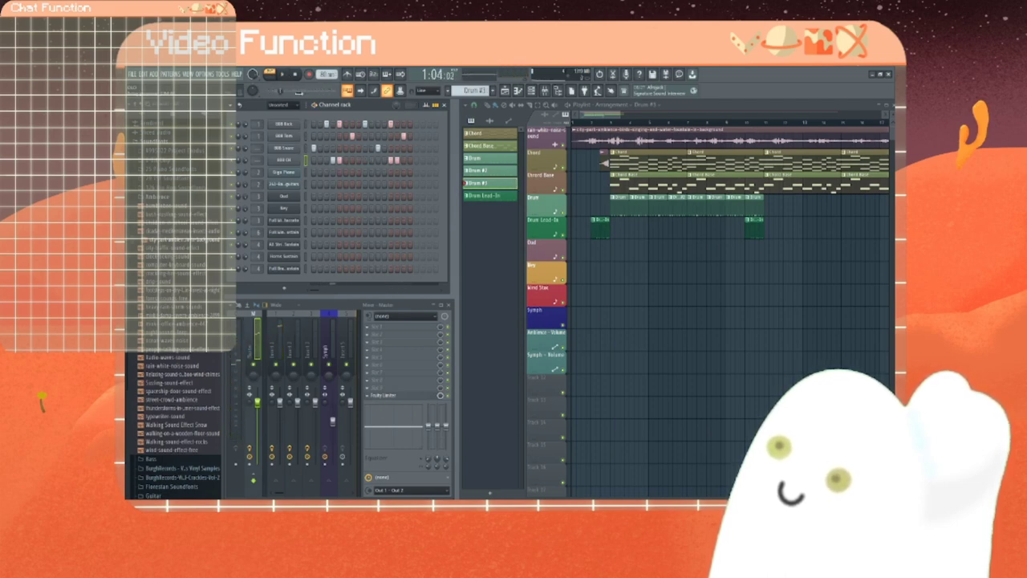
pyautogui.click(283, 75)
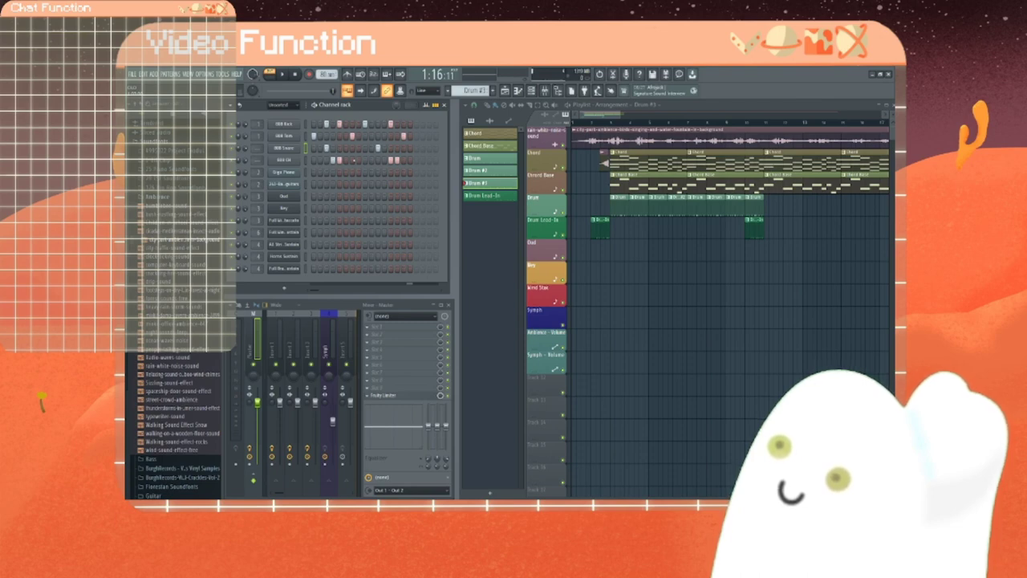
pyautogui.click(282, 75)
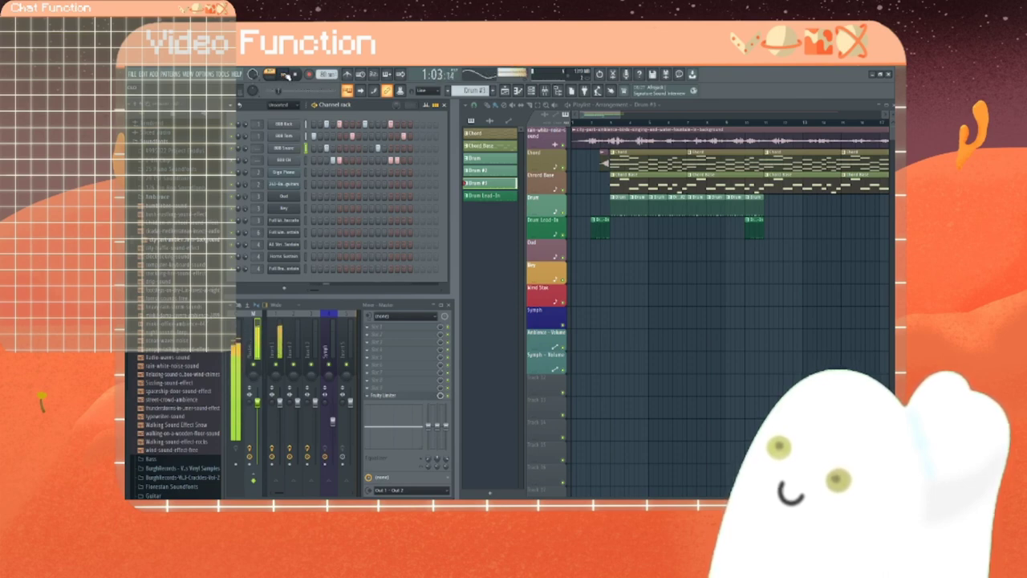
pyautogui.click(288, 75)
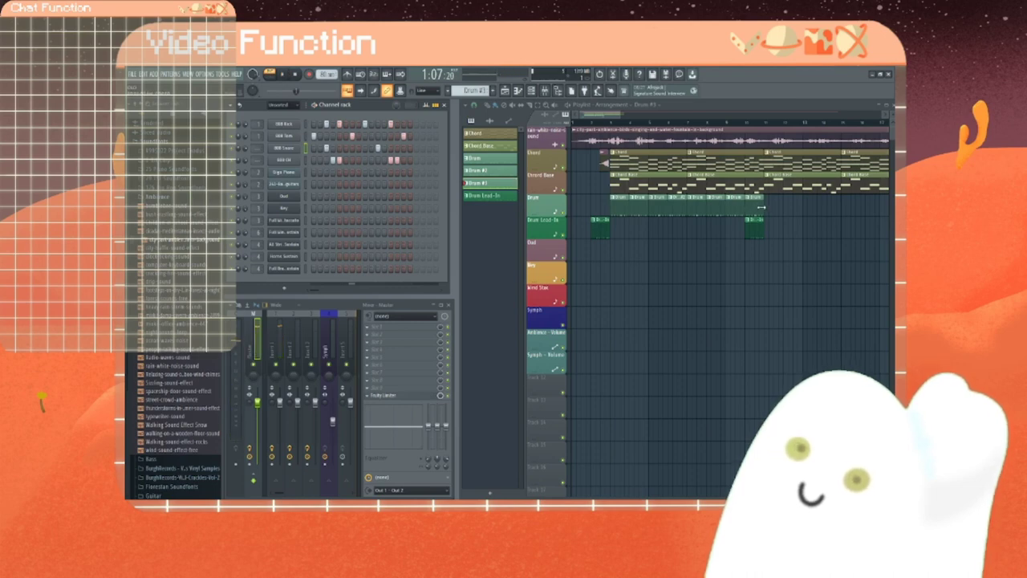
# Step: Place three Drum #3 clips on the Drum track at bars 11 to 13 and play the song from bar 7
pyautogui.moveTo(766, 209); pyautogui.dragTo(819, 207)
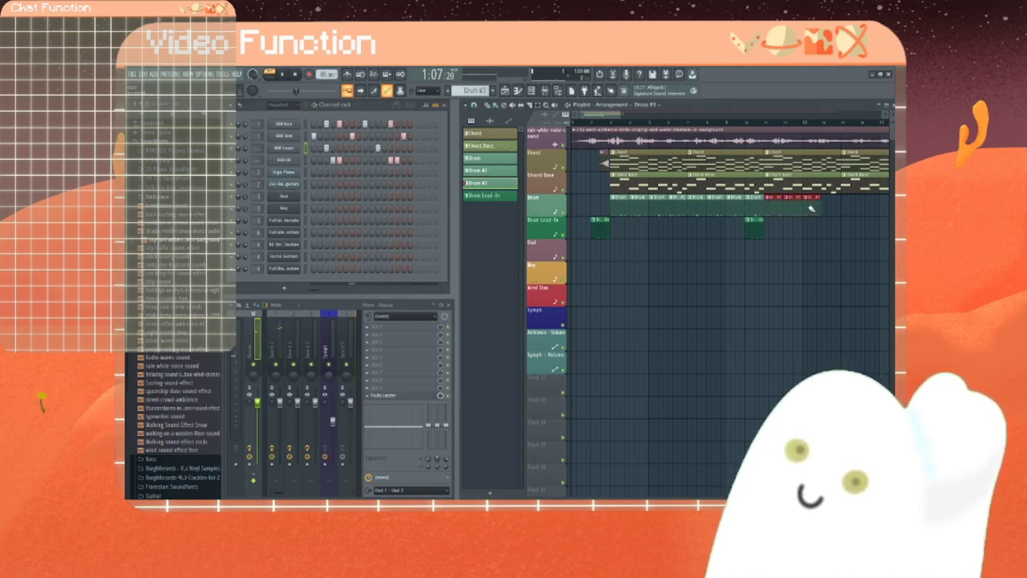
pyautogui.click(687, 122)
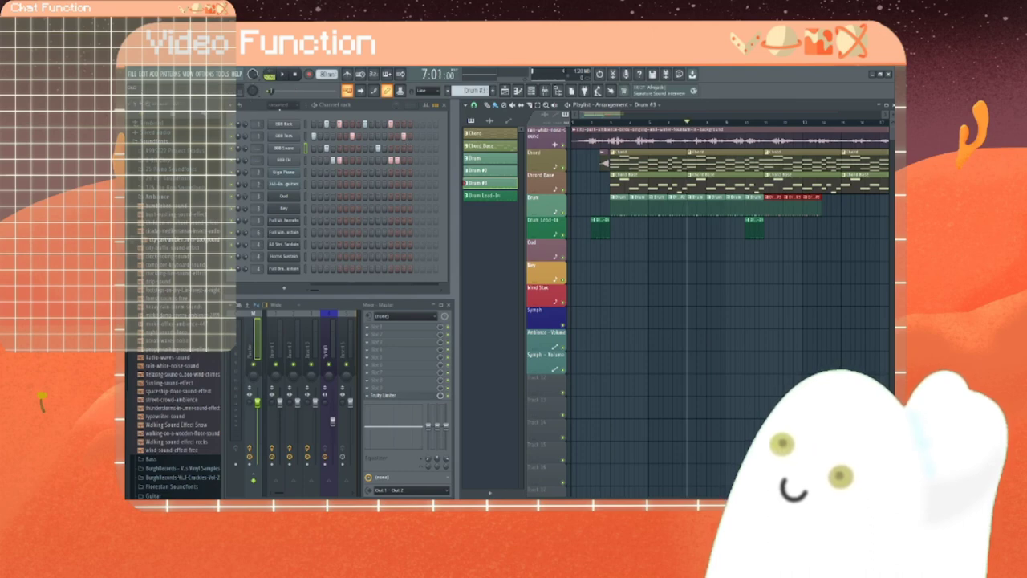
pyautogui.click(286, 75)
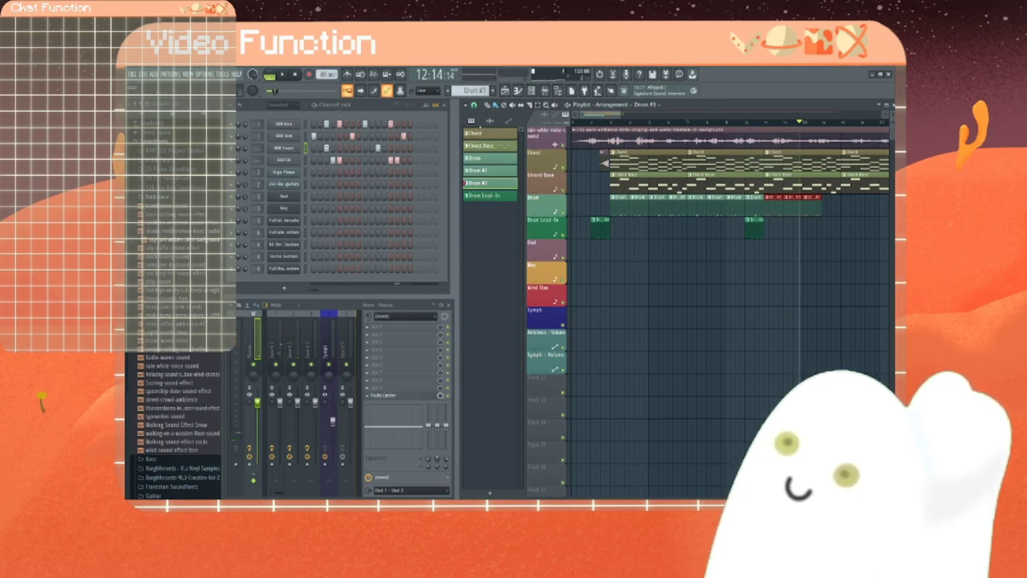
# Step: Filter the channel rack to the Audio group, and switch its filter to show all channels
pyautogui.click(490, 120)
pyautogui.click(471, 121)
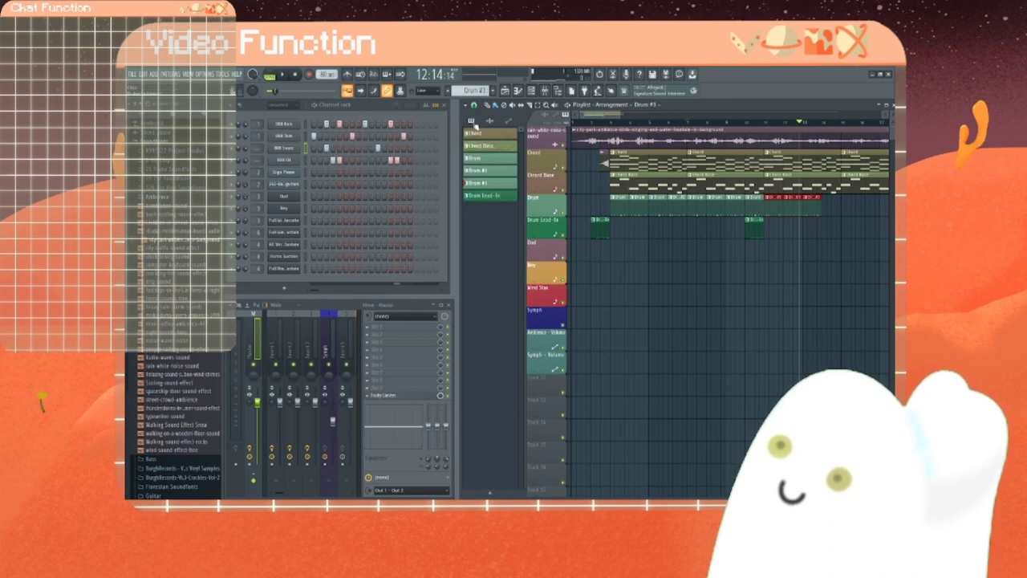
pyautogui.click(292, 106)
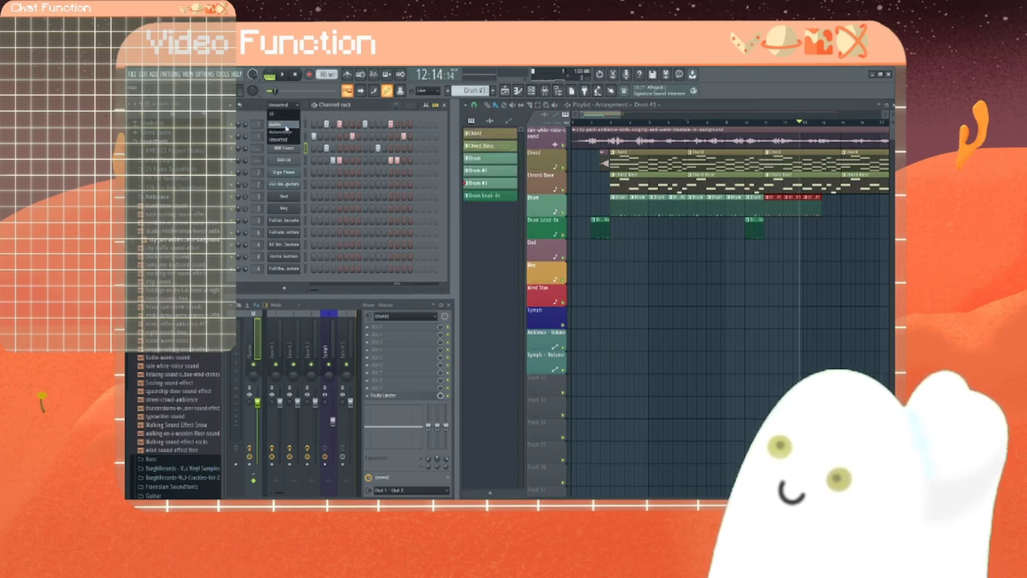
pyautogui.click(287, 124)
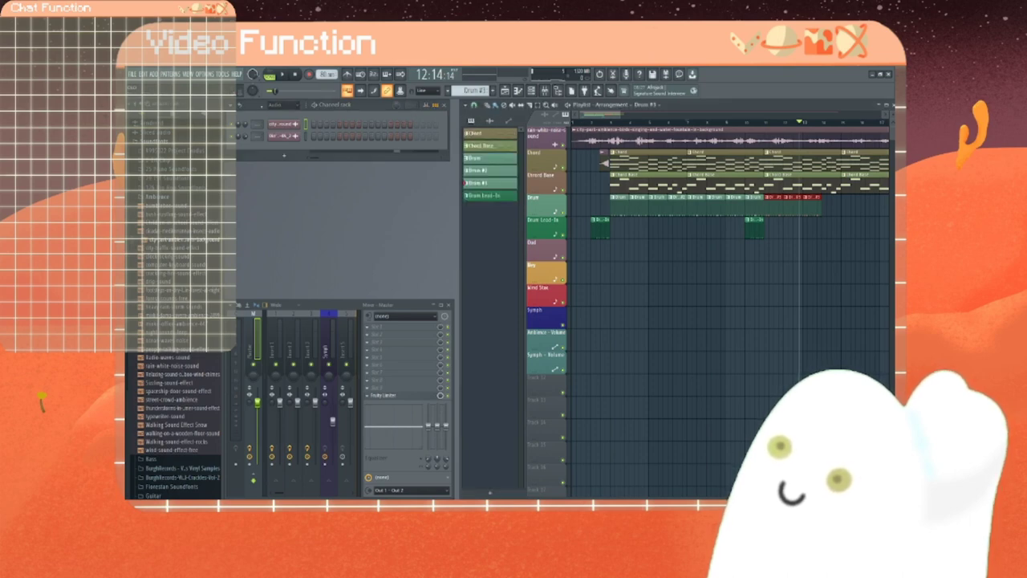
pyautogui.click(276, 104)
pyautogui.click(281, 119)
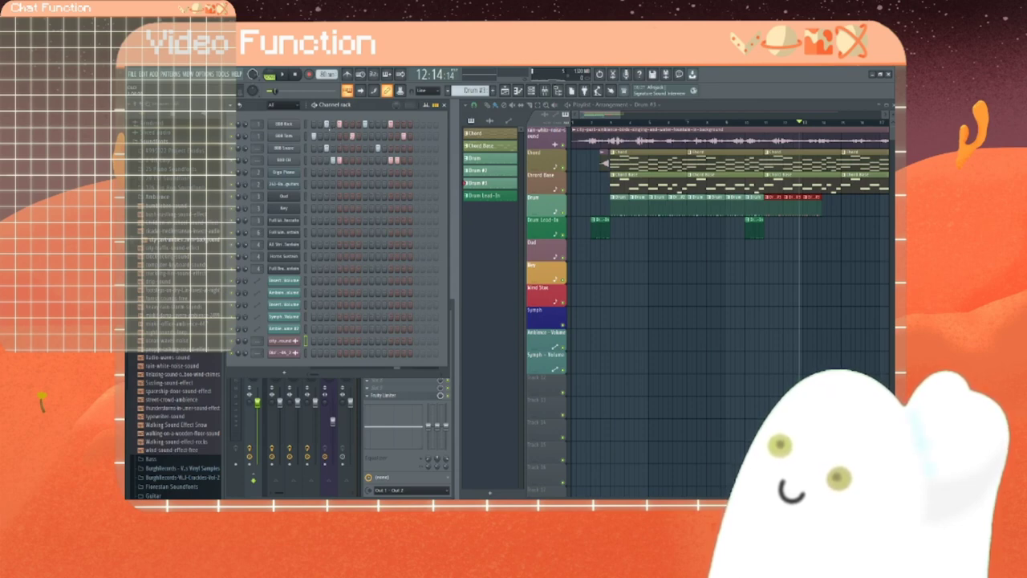
# Step: Move the 808 Kick hit in Drum #3 from step 5 to step 7 and remove the 808 Tom hit on step 7
pyautogui.rightClick(338, 125)
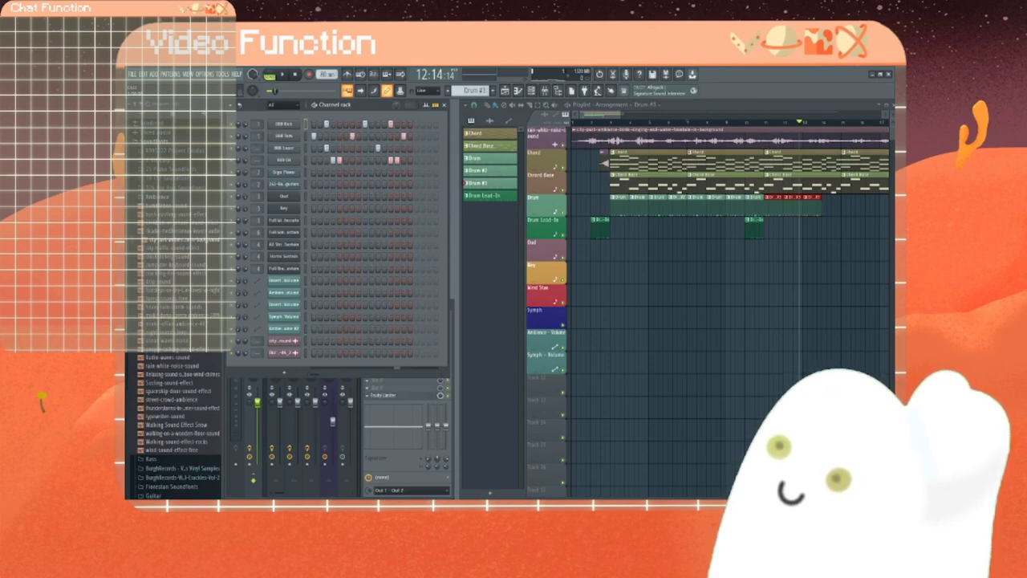
pyautogui.rightClick(353, 135)
pyautogui.click(352, 124)
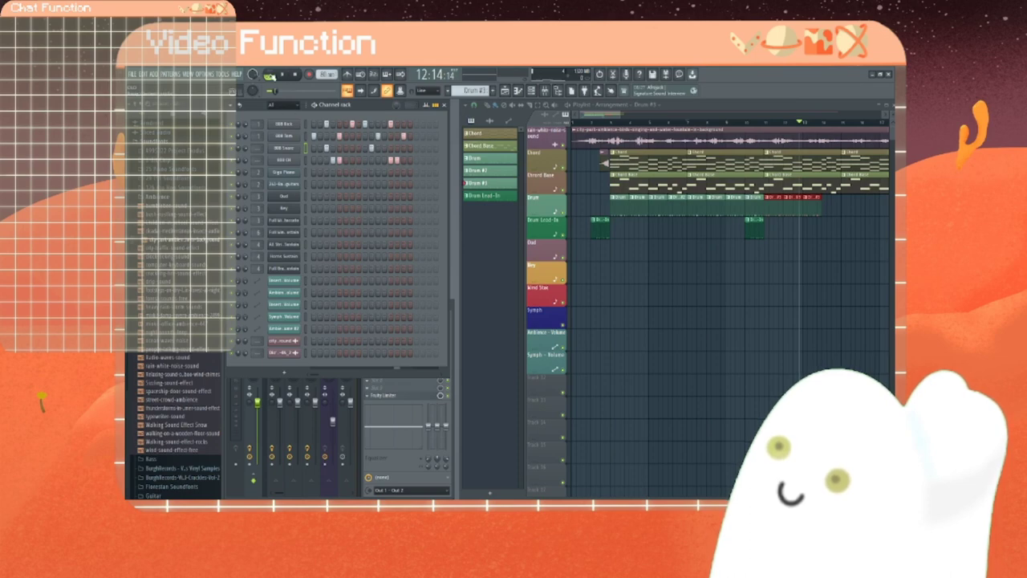
# Step: Play Drum #3 on its own and move its last two 808 CH hits to steps 11 and 12
pyautogui.click(270, 76)
pyautogui.click(281, 76)
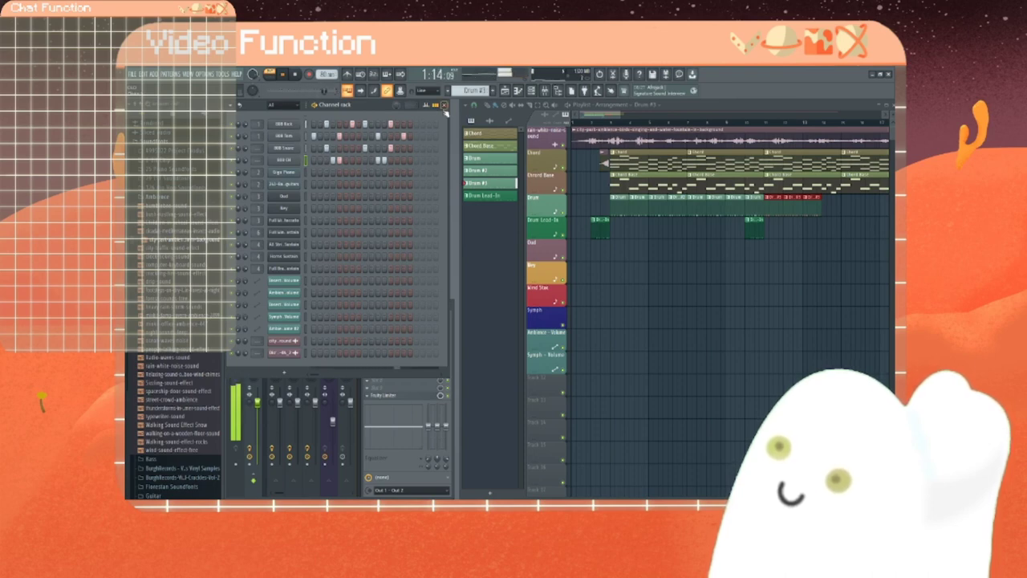
pyautogui.click(285, 76)
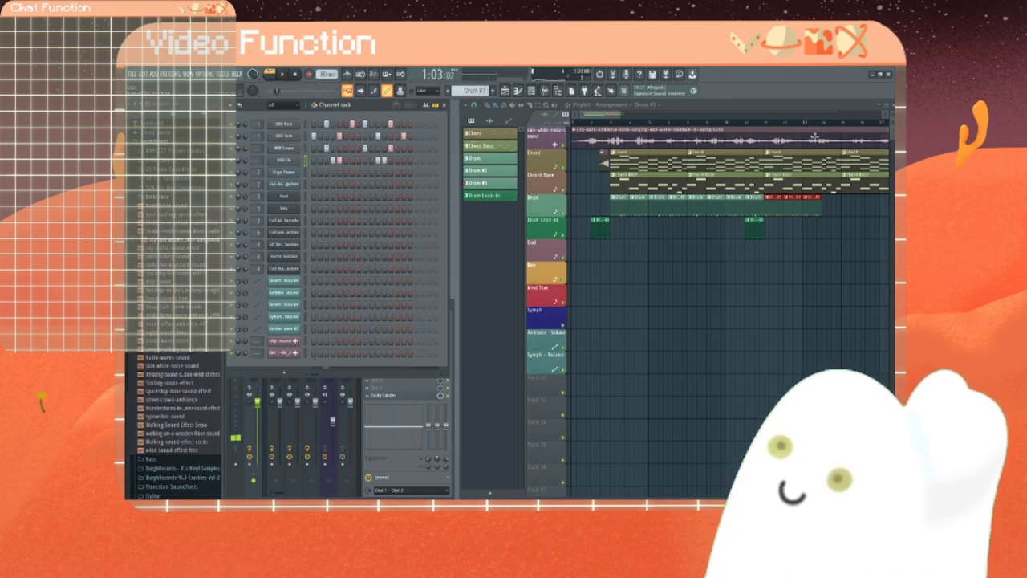
# Step: Play the song arrangement from bar 8 to hear the revised Drum #3 in context
pyautogui.click(719, 123)
pyautogui.moveTo(718, 125); pyautogui.dragTo(707, 127)
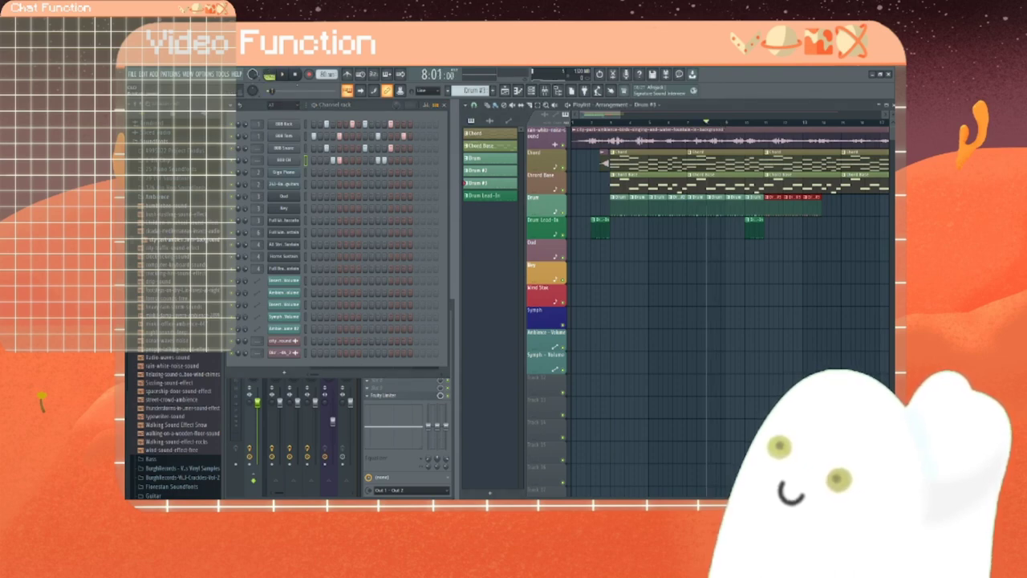
pyautogui.click(281, 76)
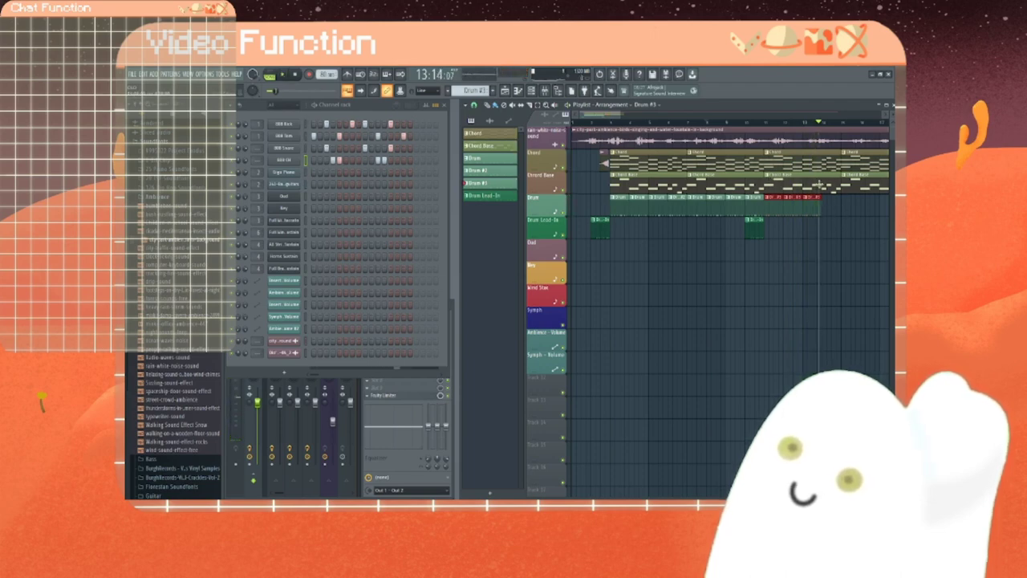
# Step: Clone the Drum #3 pattern and play the copy, Drum #4, to work out its variation
pyautogui.rightClick(484, 185)
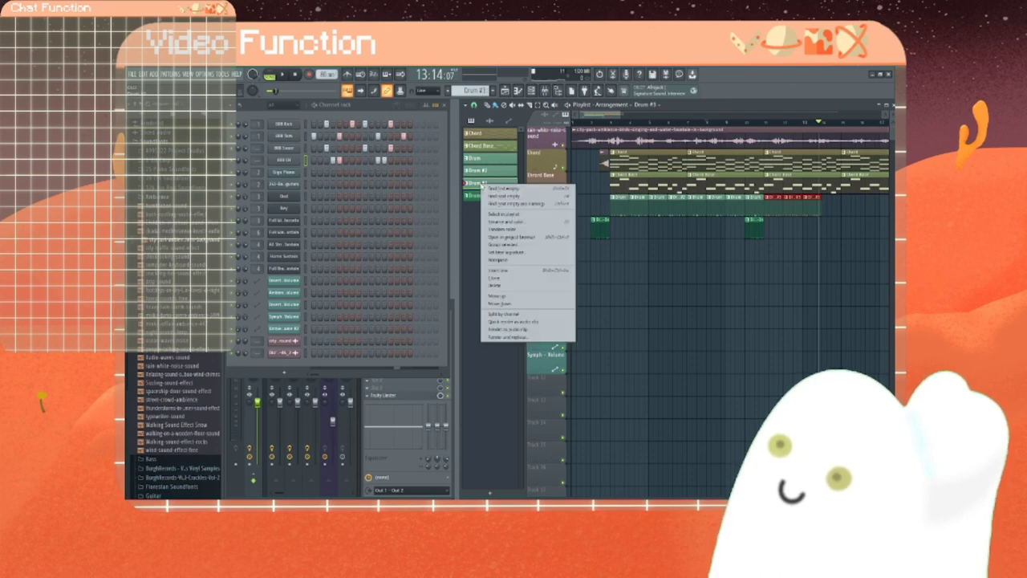
pyautogui.click(511, 279)
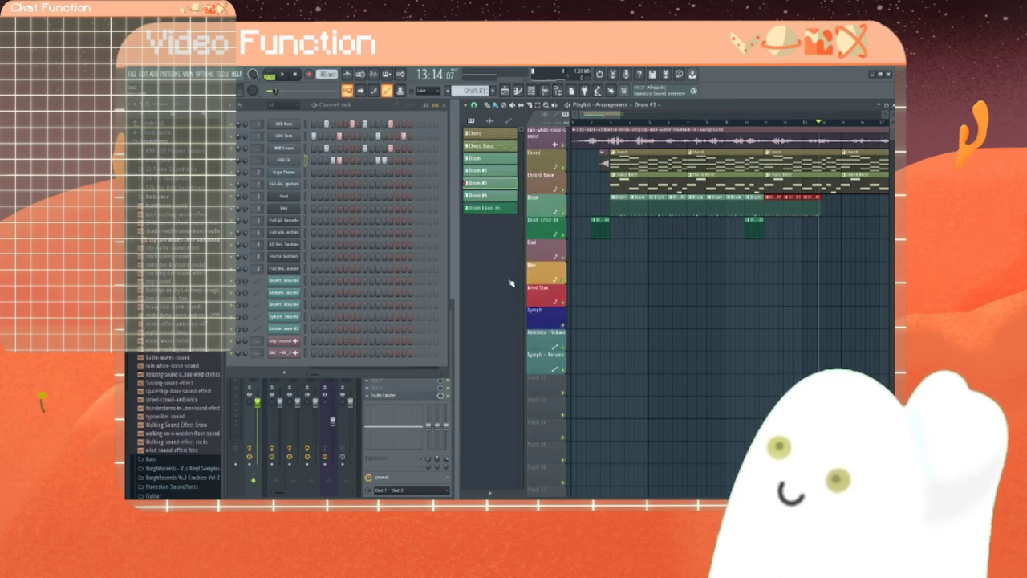
pyautogui.click(486, 195)
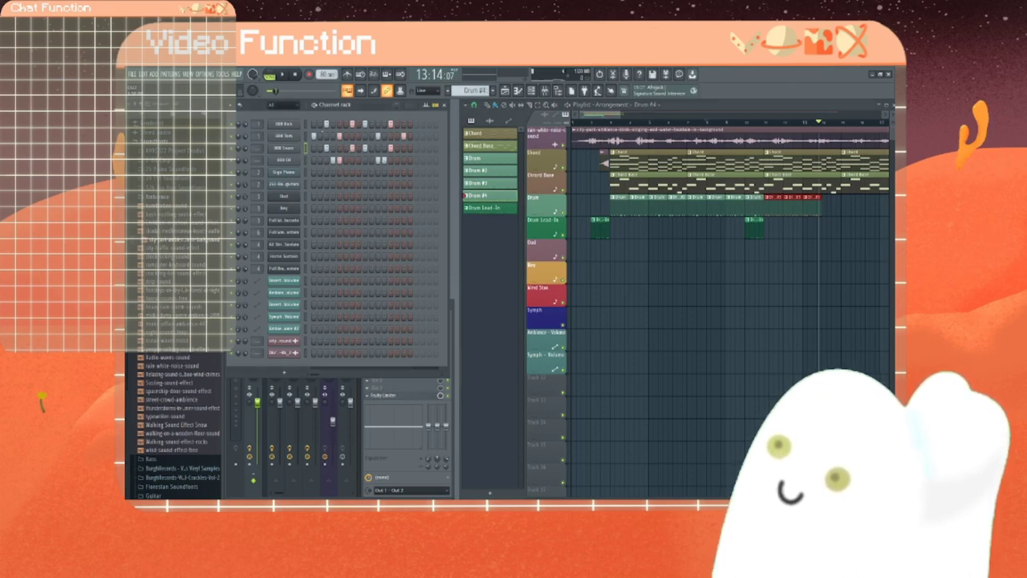
pyautogui.press('space')
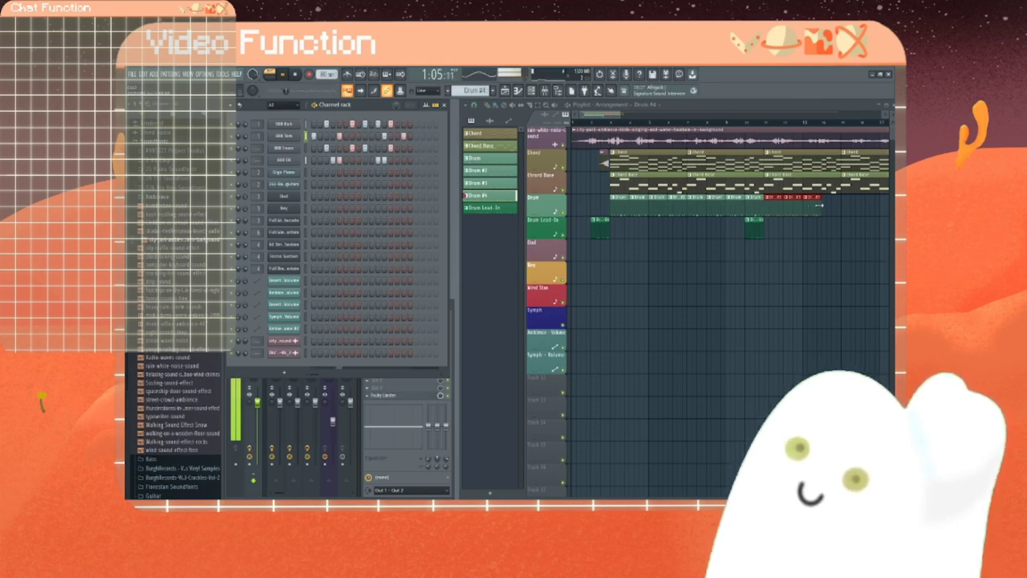
# Step: Place a Drum #4 clip at bar 14 and three Drum #3 clips at bars 15 to 17 on the Drum track
pyautogui.click(833, 209)
pyautogui.moveTo(839, 207); pyautogui.dragTo(829, 208)
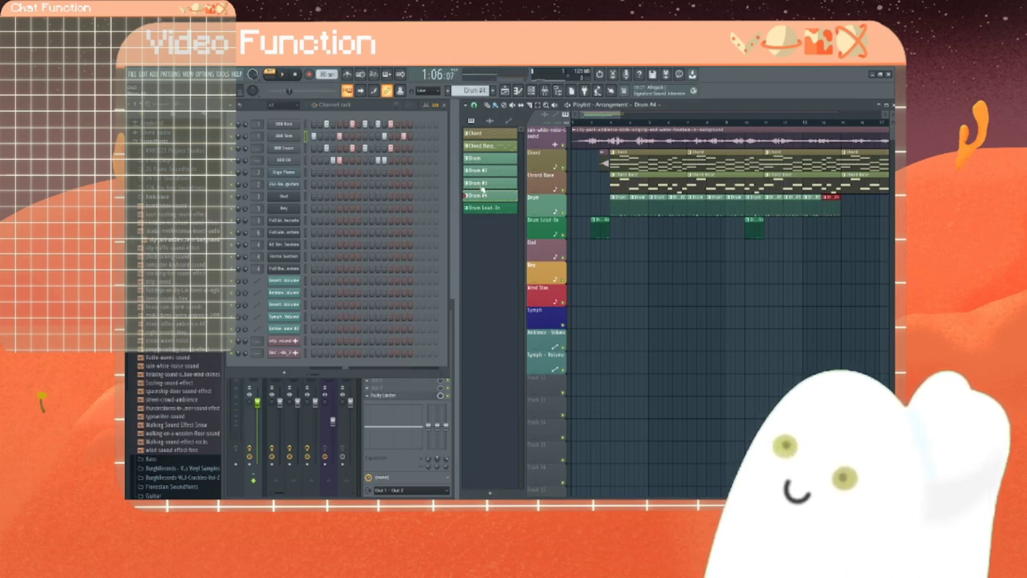
pyautogui.scroll(-5, 625, 129)
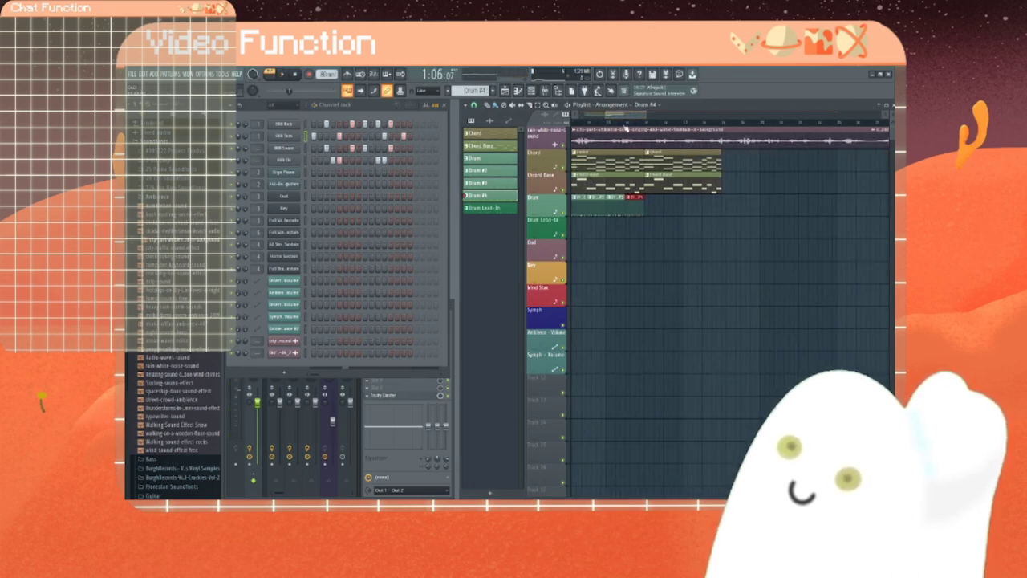
pyautogui.click(484, 183)
pyautogui.moveTo(652, 209); pyautogui.dragTo(710, 210)
pyautogui.rightClick(708, 208)
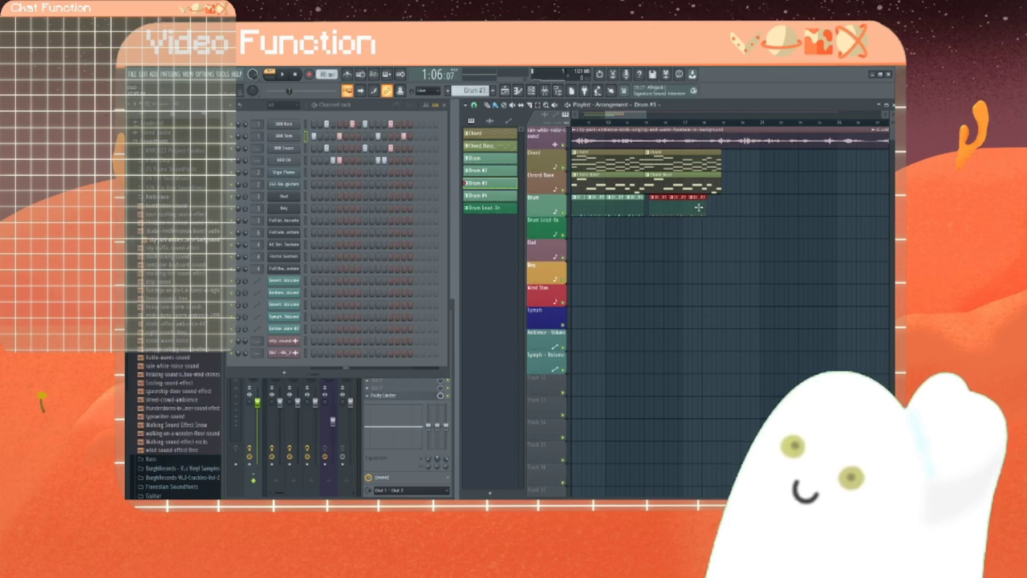
pyautogui.rightClick(699, 208)
# Step: Place a Drum #4 clip on the Drum track and a Drum Lead-In clip on the Drum Lead-In track, both at bar 18
pyautogui.click(491, 195)
pyautogui.click(718, 208)
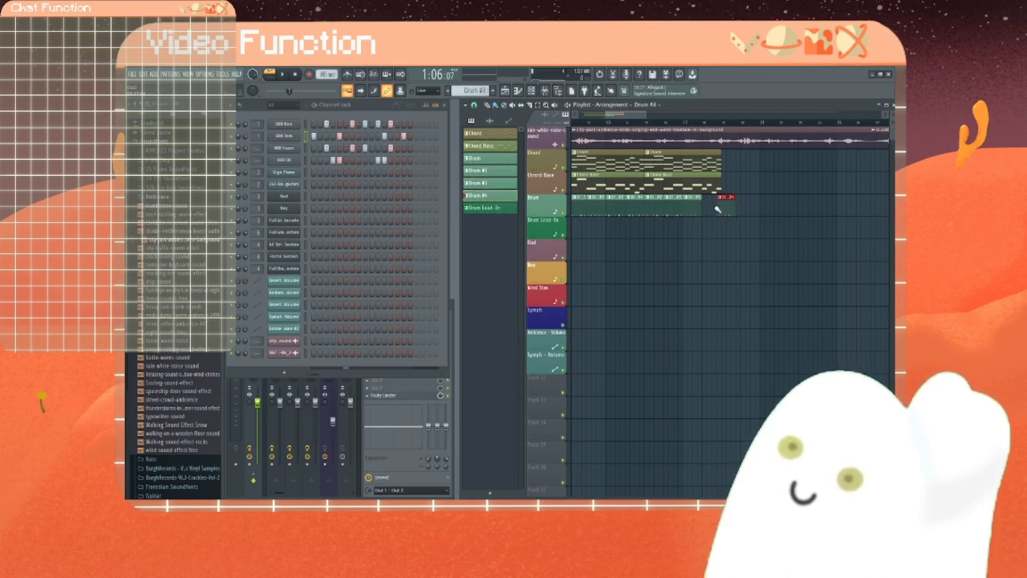
pyautogui.moveTo(724, 207); pyautogui.dragTo(712, 205)
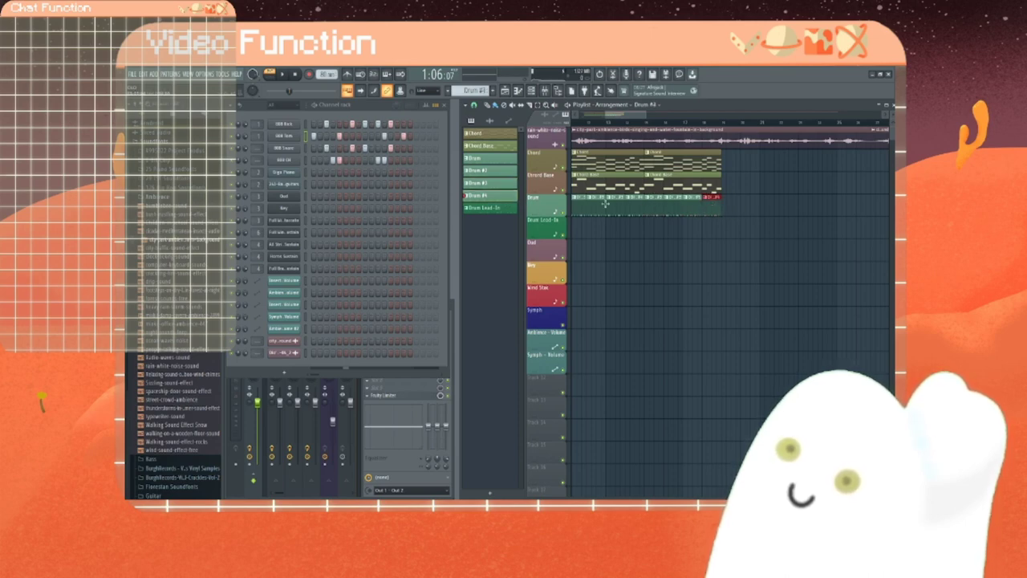
pyautogui.click(512, 209)
pyautogui.click(713, 230)
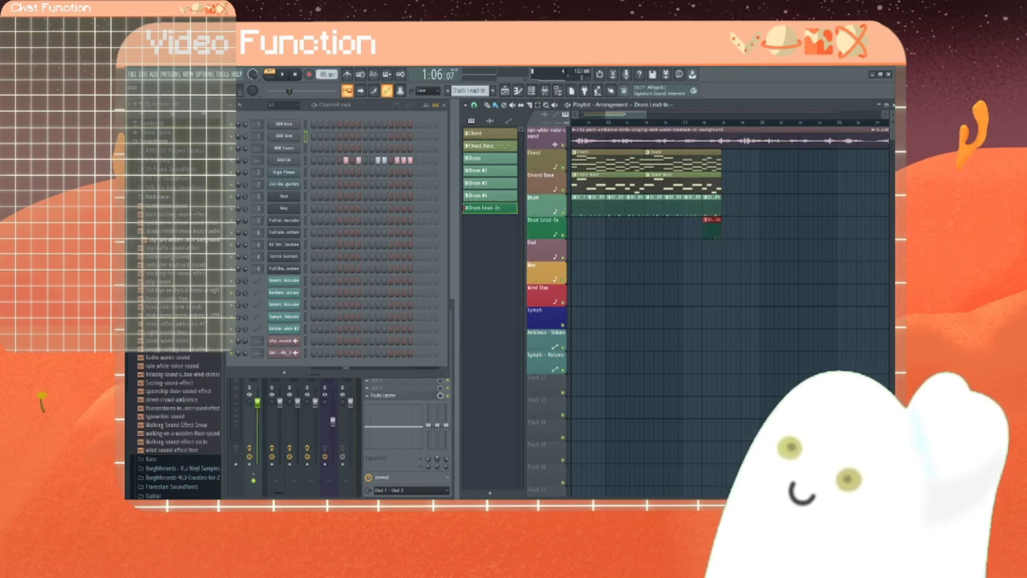
# Step: Duplicate the last Chord and Chord Base clips repeatedly until near the end of the background audio, and delete the final extra copies
pyautogui.hscroll(-5, 713, 229)
pyautogui.hscroll(5, 713, 229)
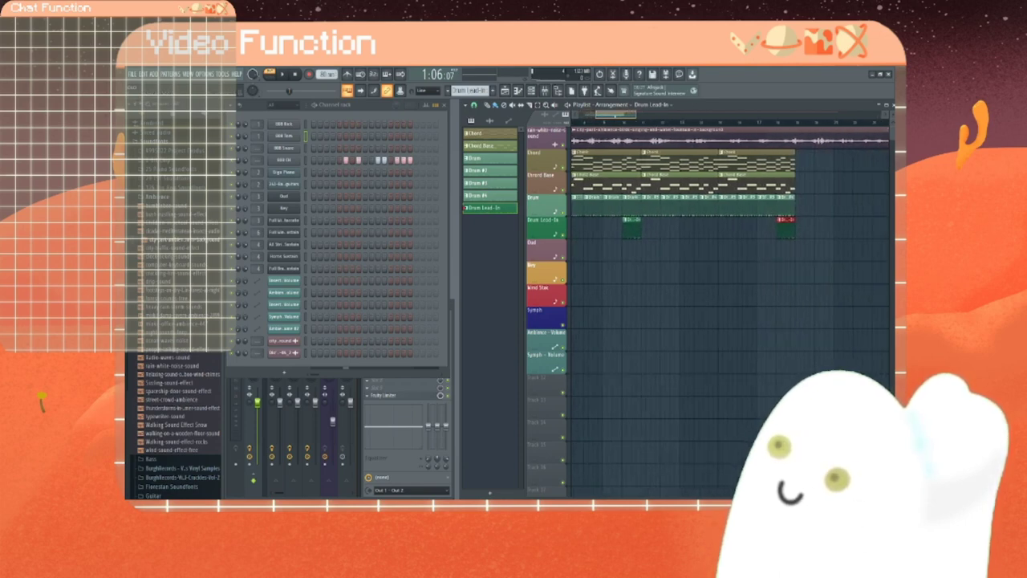
pyautogui.scroll(-3, 696, 162)
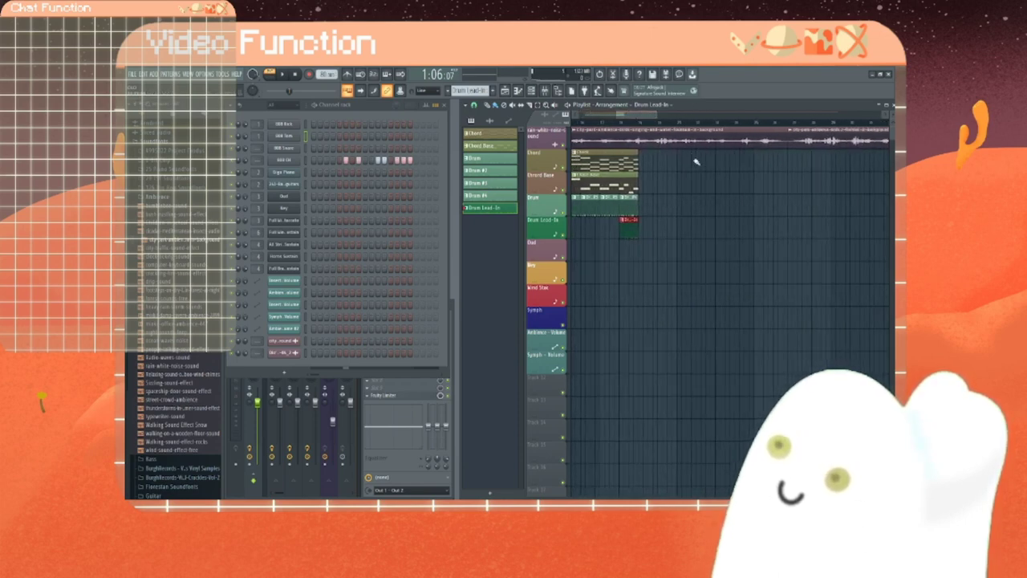
pyautogui.click(610, 164)
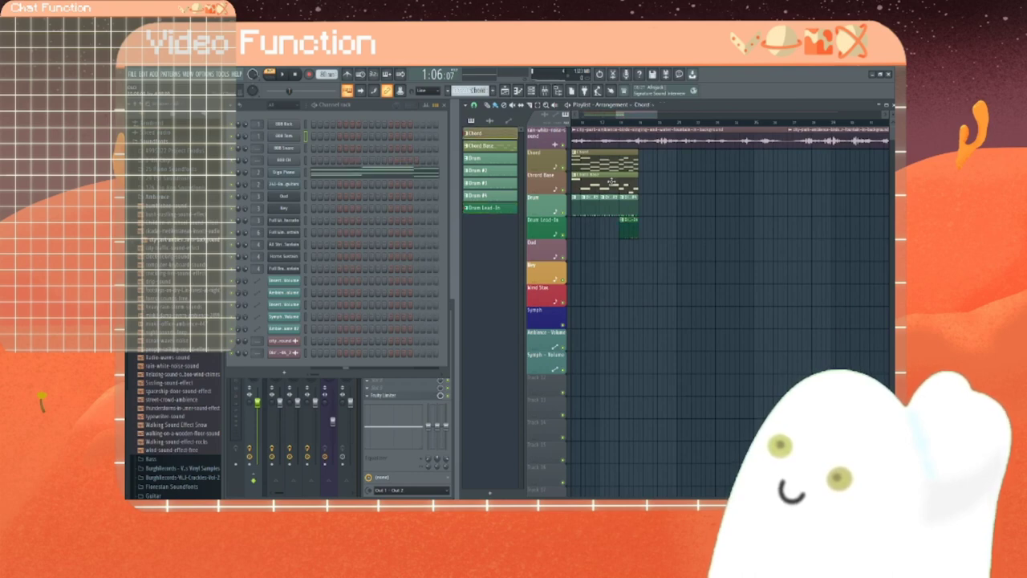
pyautogui.click(653, 166)
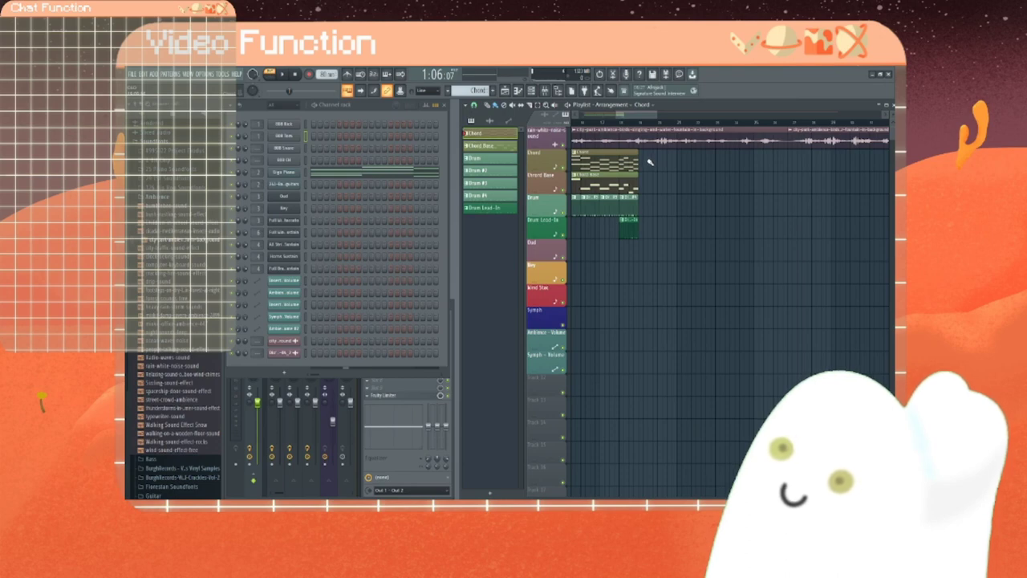
pyautogui.moveTo(647, 158); pyautogui.dragTo(614, 185)
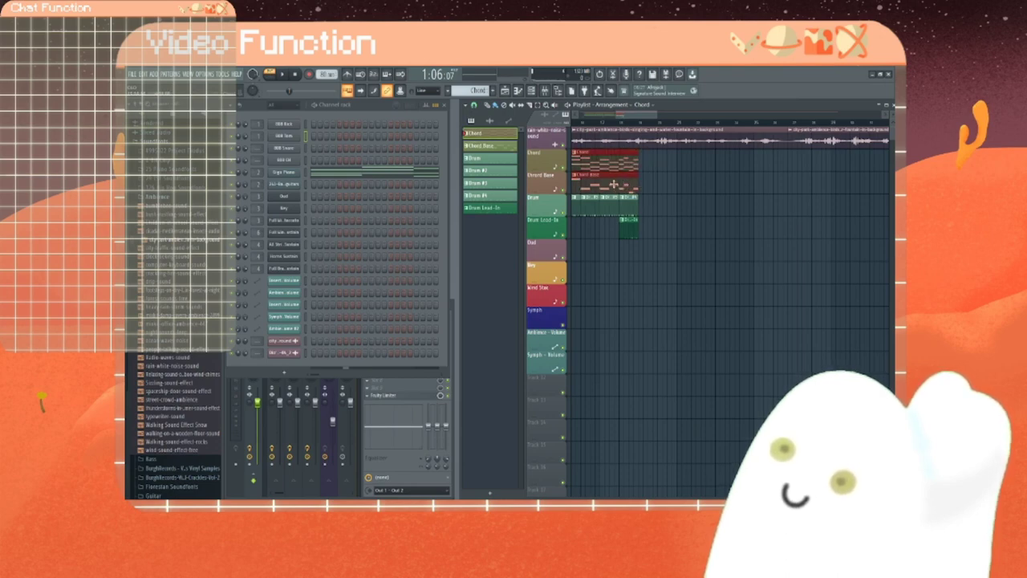
pyautogui.hotkey('ctrl', 'b')
pyautogui.hotkey('ctrl', 'b')
pyautogui.hotkey('ctrl', 'b')
pyautogui.hotkey('ctrl', 'b')
pyautogui.hotkey('ctrl', 'b')
pyautogui.hotkey('ctrl', 'b')
pyautogui.hotkey('ctrl', 'b')
pyautogui.hotkey('ctrl', 'b')
pyautogui.hotkey('ctrl', 'b')
pyautogui.hotkey('ctrl', 'b')
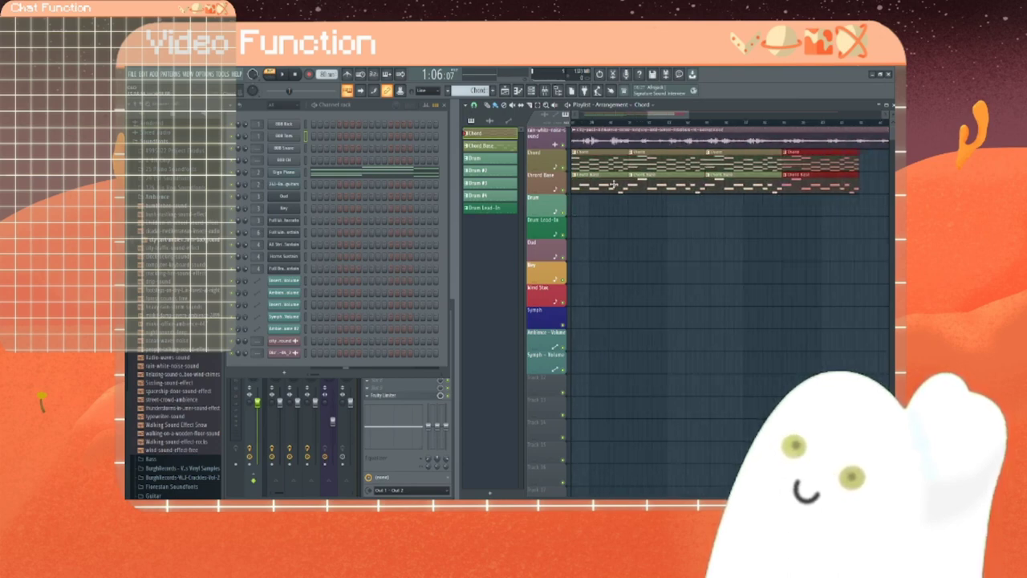
pyautogui.hotkey('ctrl', 'b')
pyautogui.hotkey('ctrl', 'b')
pyautogui.hotkey('ctrl', 'b')
pyautogui.hotkey('ctrl', 'b')
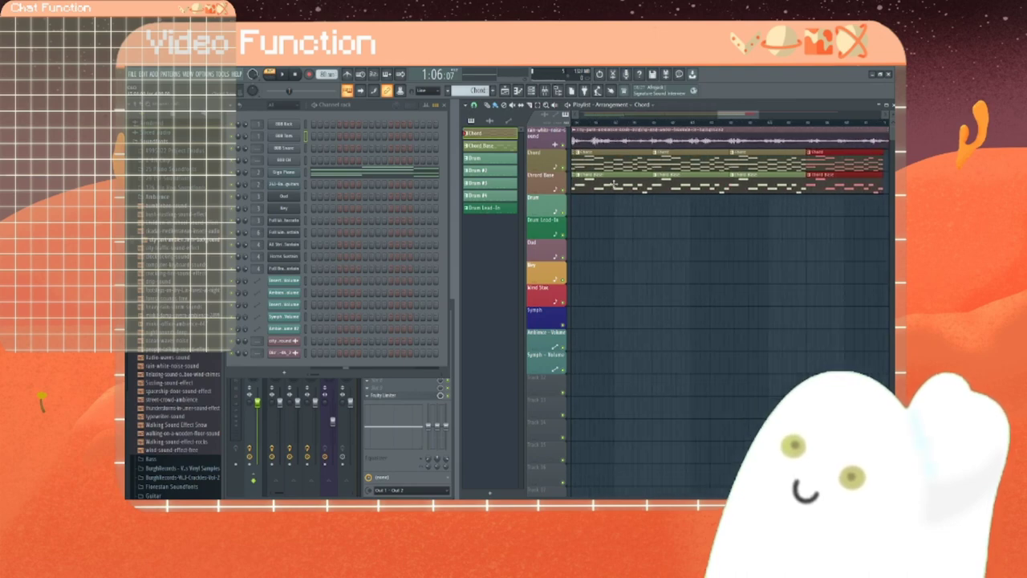
pyautogui.hotkey('ctrl', 'b')
pyautogui.hotkey('ctrl', 'b')
pyautogui.hotkey('ctrl', 'b')
pyautogui.hotkey('ctrl', 'b')
pyautogui.hotkey('ctrl', 'b')
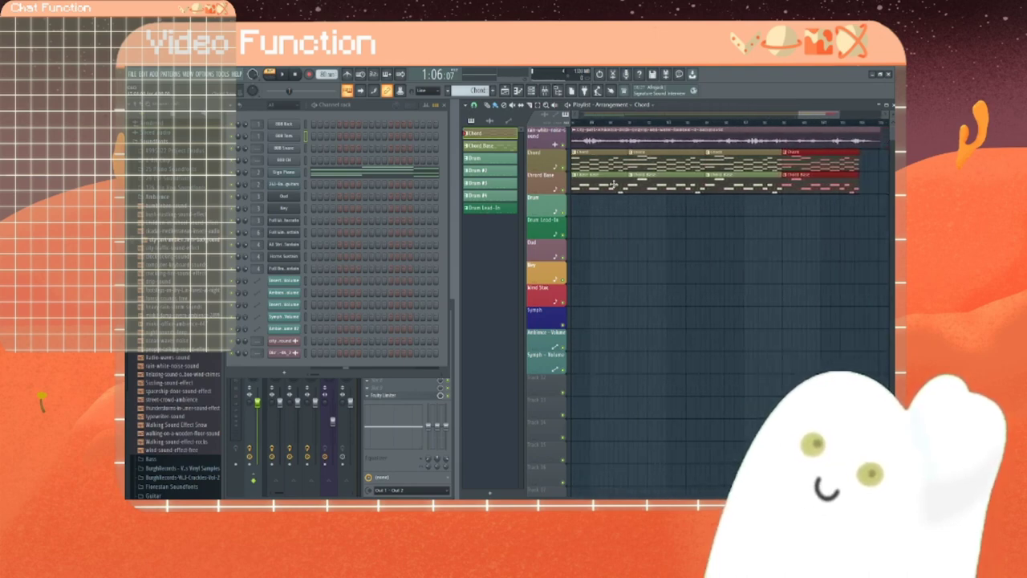
pyautogui.rightClick(821, 186)
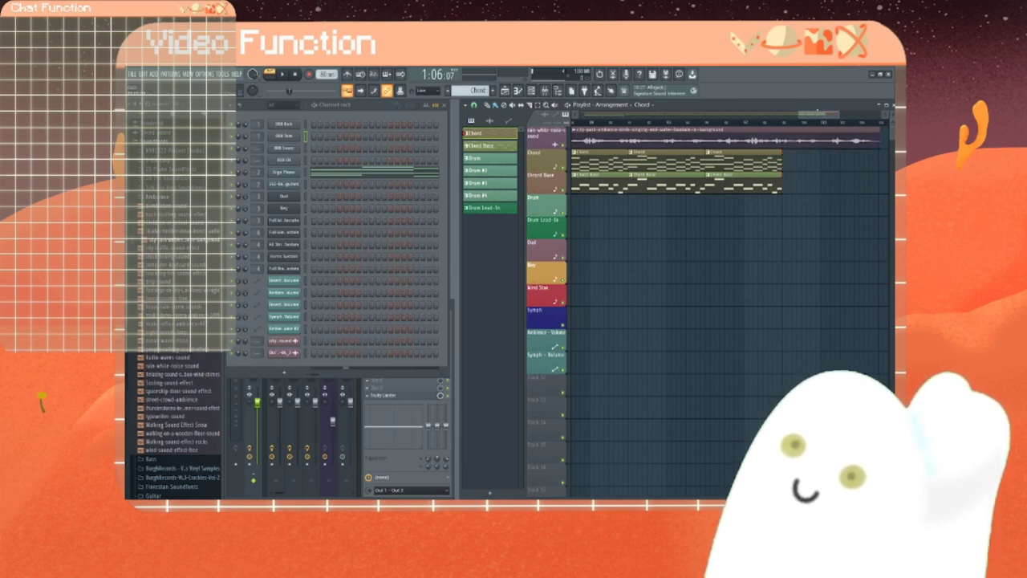
# Step: Place Drum clips at bars 19 to 21 and 23 to 25 on the Drum track
pyautogui.moveTo(817, 113); pyautogui.dragTo(641, 115)
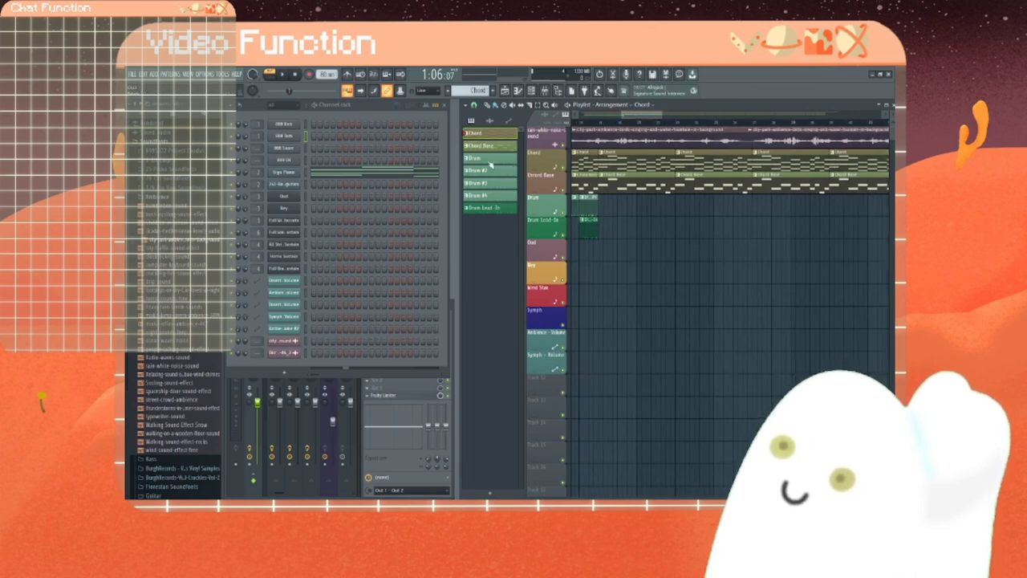
pyautogui.click(490, 159)
pyautogui.moveTo(601, 210); pyautogui.dragTo(720, 208)
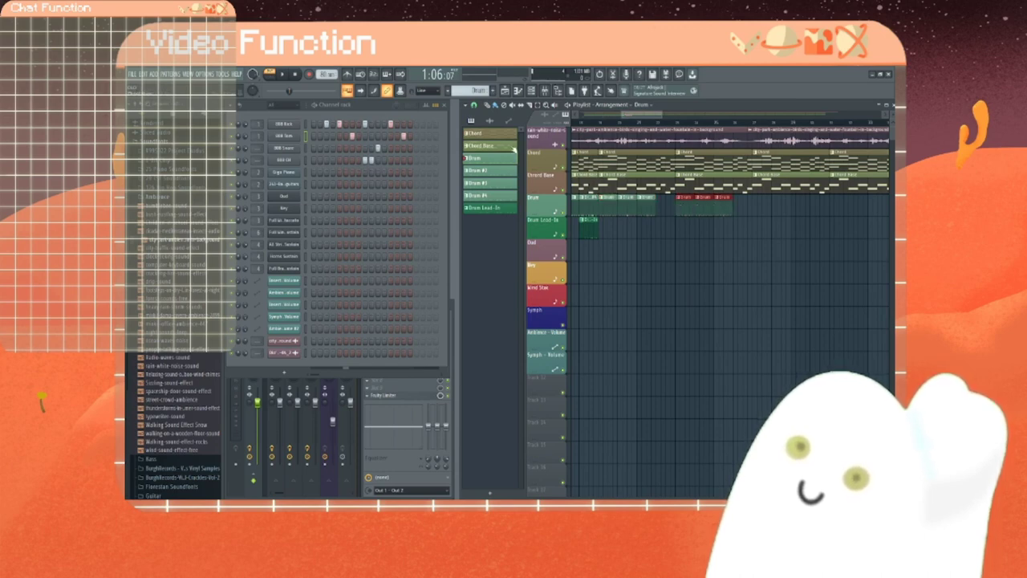
# Step: Place Drum #2 clips at bars 22 and 26 on the Drum track and a Drum Lead-In clip at bar 26
pyautogui.click(496, 170)
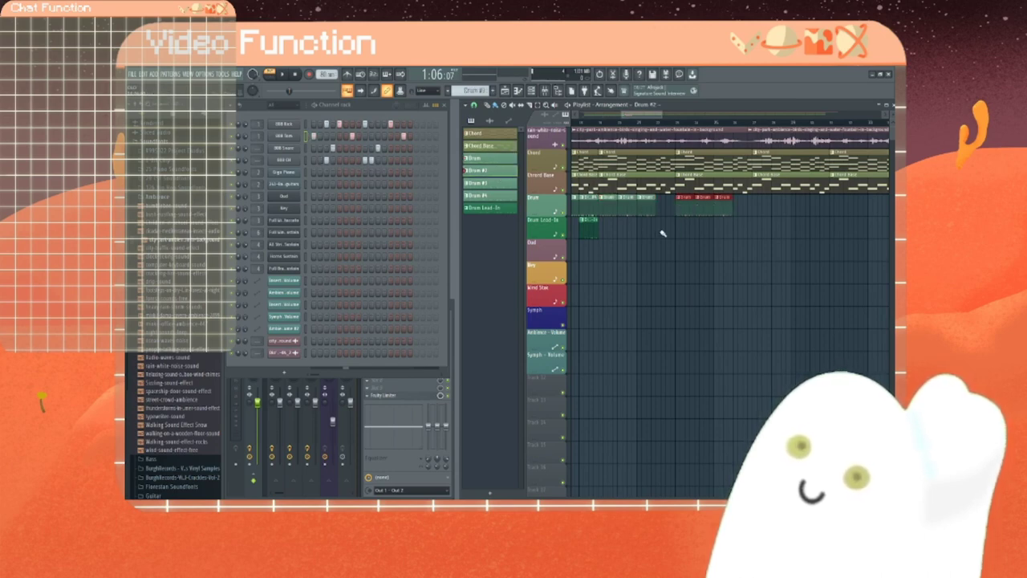
pyautogui.click(665, 232)
pyautogui.moveTo(667, 231); pyautogui.dragTo(662, 203)
pyautogui.click(734, 200)
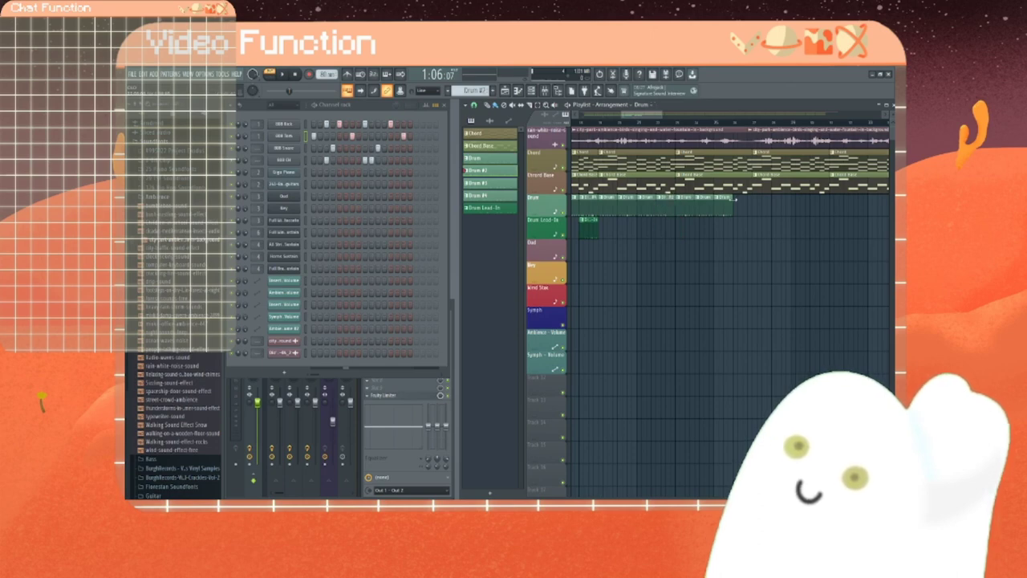
pyautogui.click(735, 199)
pyautogui.rightClick(743, 204)
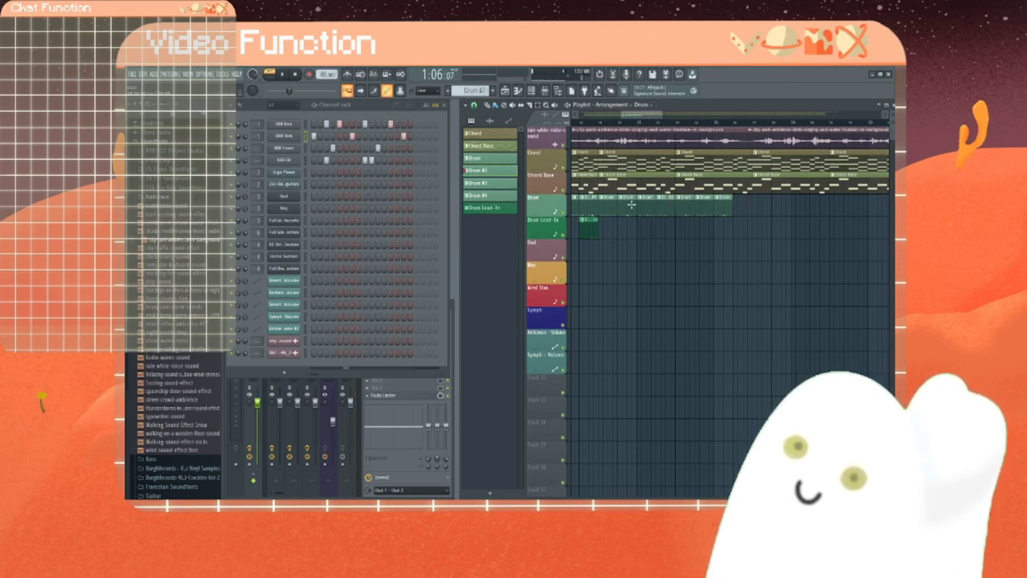
pyautogui.click(740, 202)
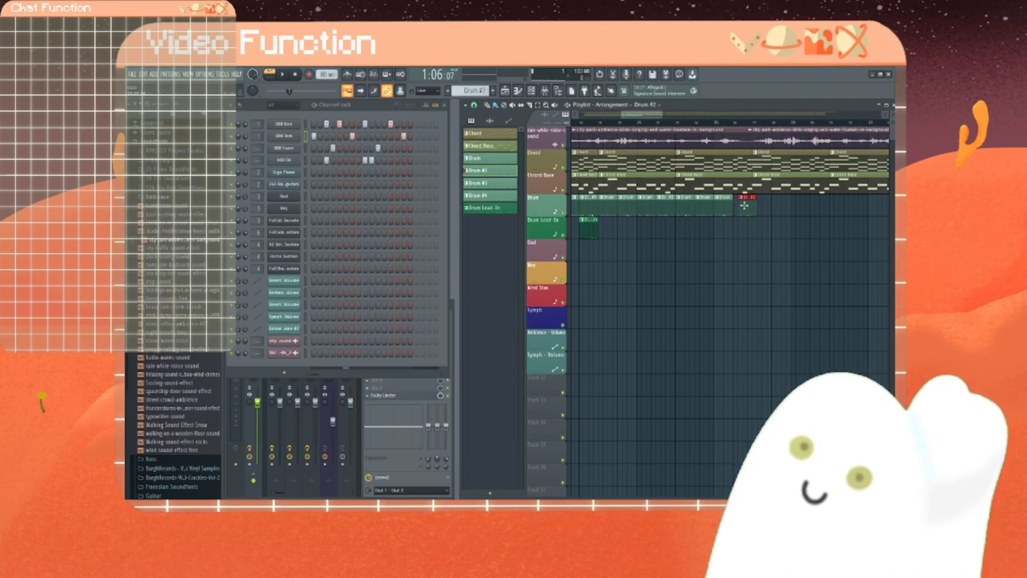
pyautogui.click(505, 210)
pyautogui.click(737, 229)
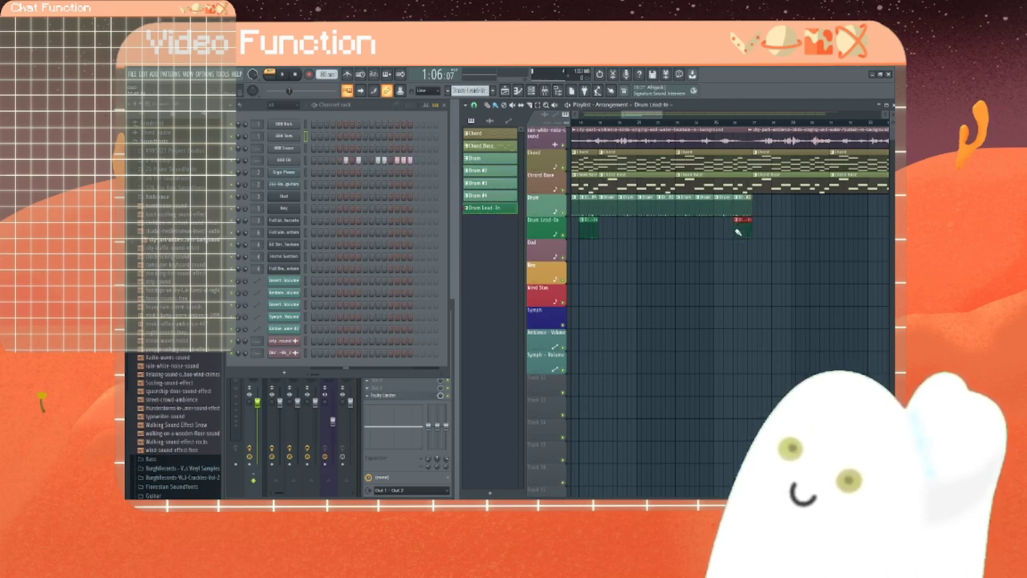
# Step: Place Drum #3 clips at bars 27 to 29 and 31 to 33 on the Drum track
pyautogui.hscroll(4, 730, 302)
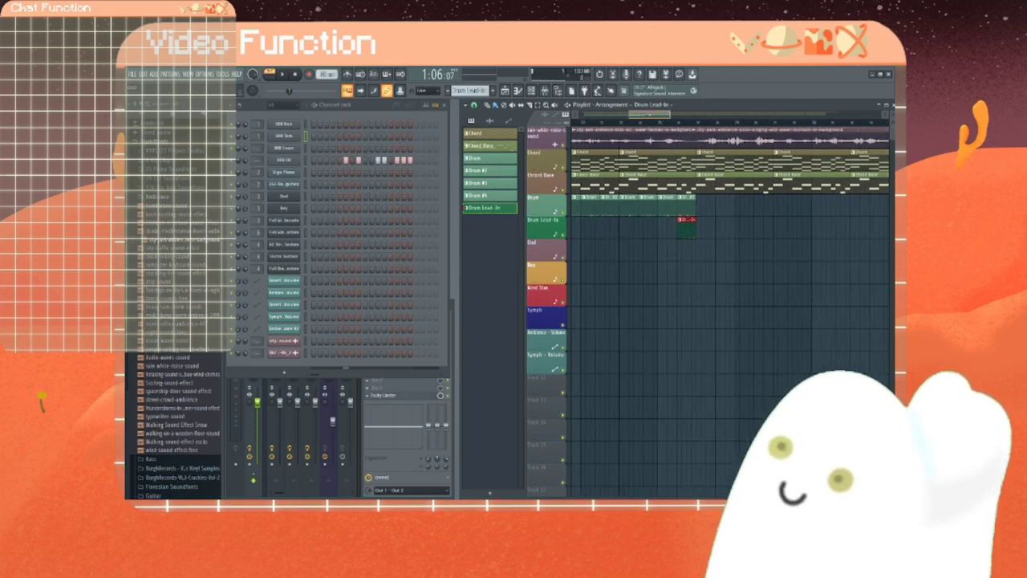
pyautogui.moveTo(656, 114); pyautogui.dragTo(664, 114)
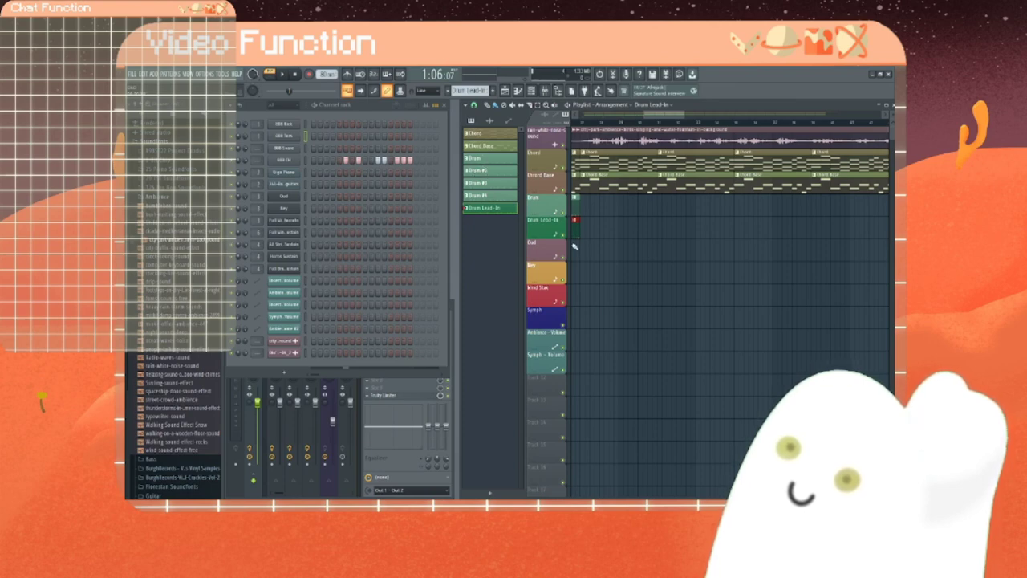
pyautogui.click(491, 183)
pyautogui.moveTo(583, 207); pyautogui.dragTo(711, 209)
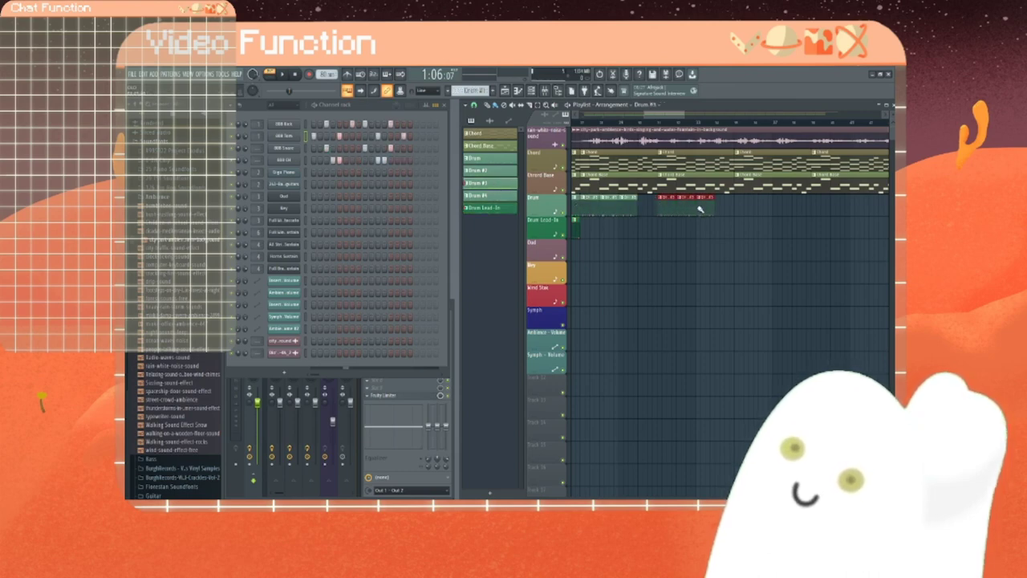
# Step: Fill bars 30 and 34 of the Drum track with Drum #4 clips
pyautogui.click(505, 198)
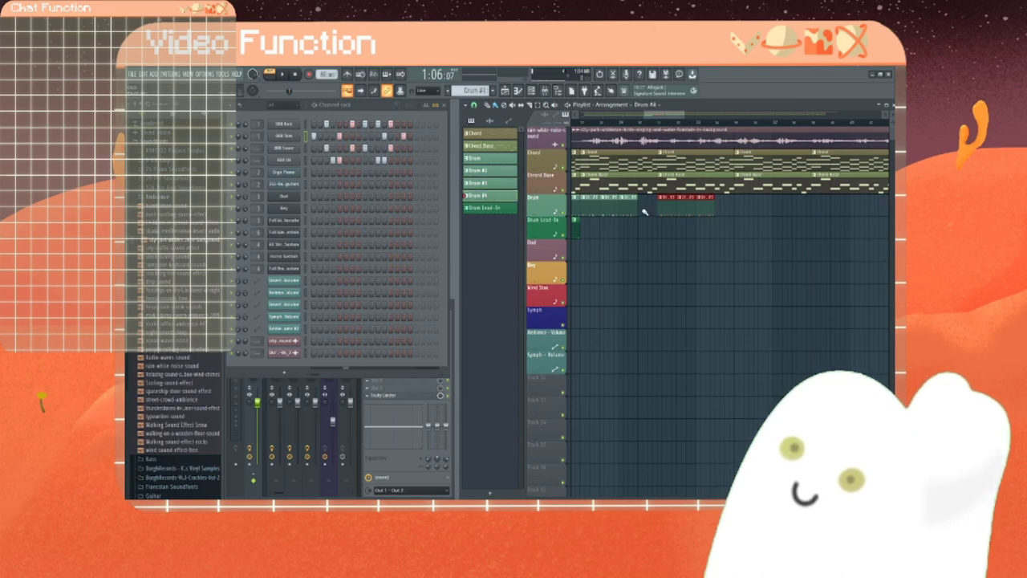
pyautogui.click(640, 210)
pyautogui.click(721, 209)
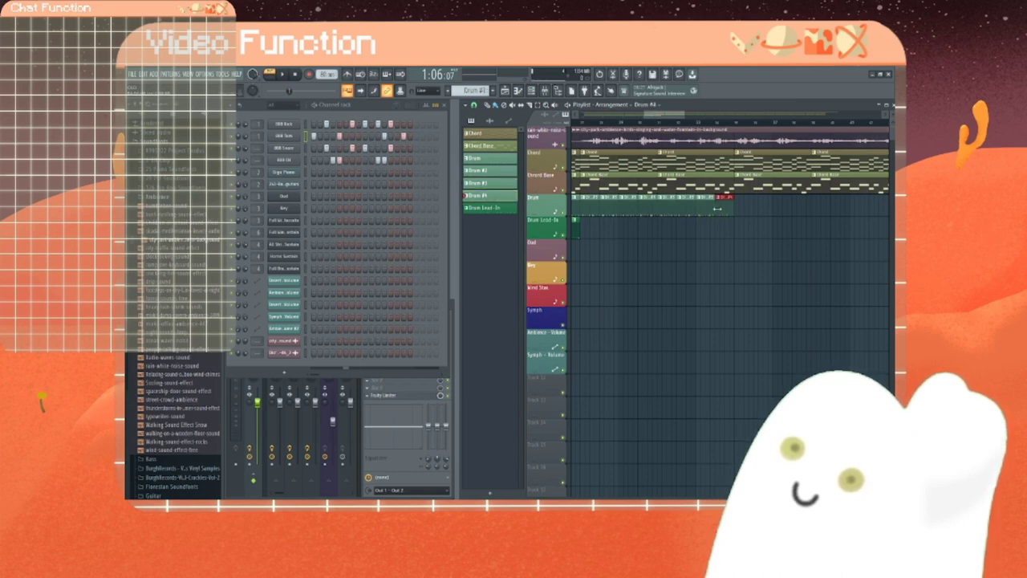
# Step: Place a Drum Lead-In clip at bar 34 on the Drum Lead-In track
pyautogui.click(491, 209)
pyautogui.click(718, 232)
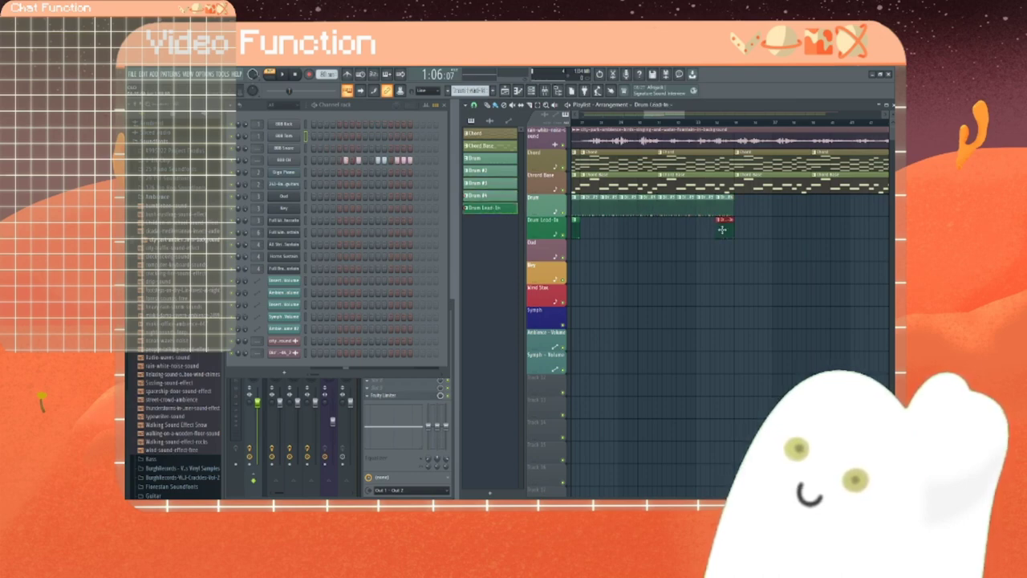
# Step: Place Drum #3 clips at bars 43 to 45 and a Drum #4 clip at bar 46 on the Drum track
pyautogui.moveTo(670, 116); pyautogui.dragTo(712, 117)
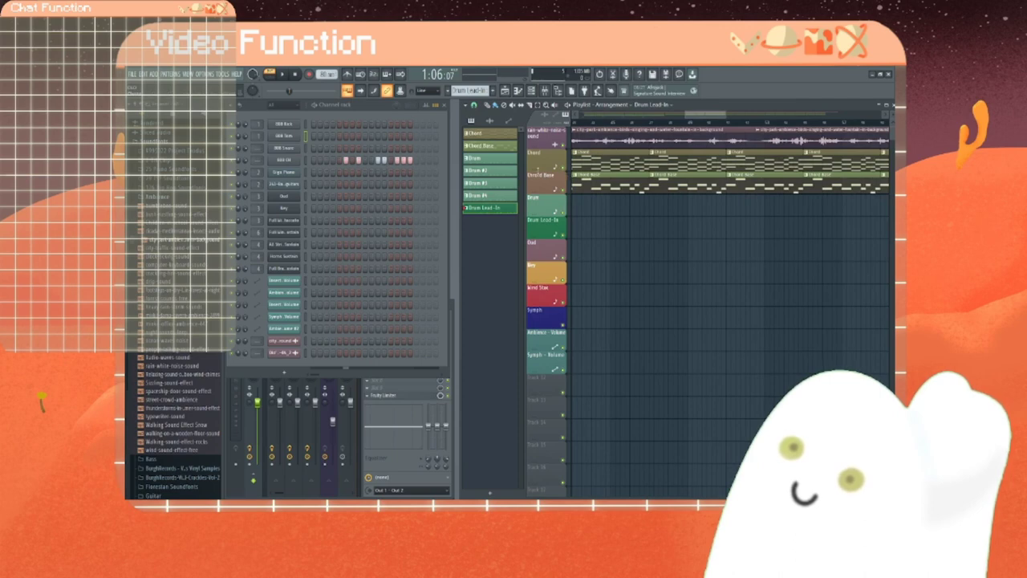
pyautogui.click(496, 188)
pyautogui.click(577, 205)
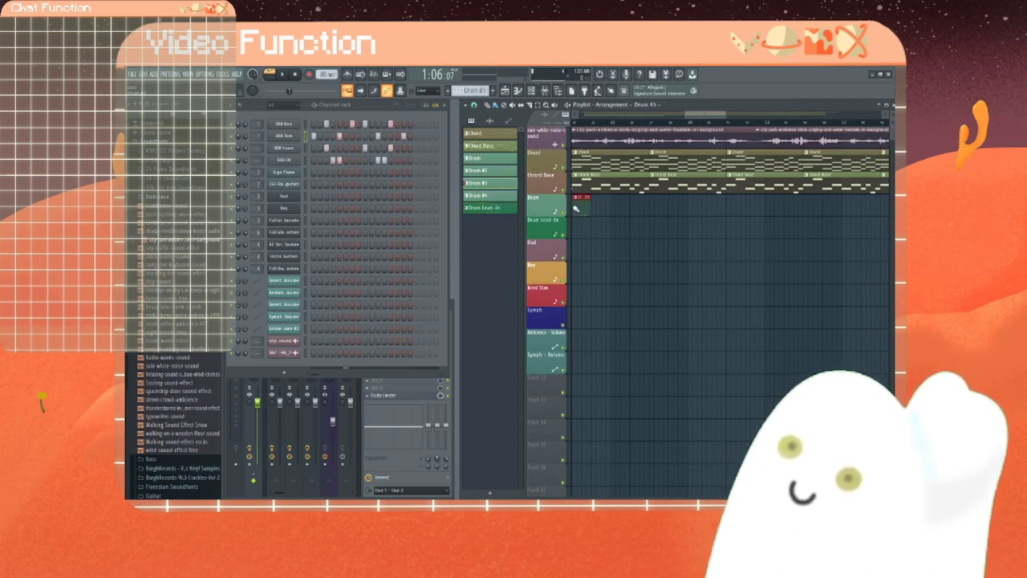
pyautogui.click(594, 207)
pyautogui.click(615, 206)
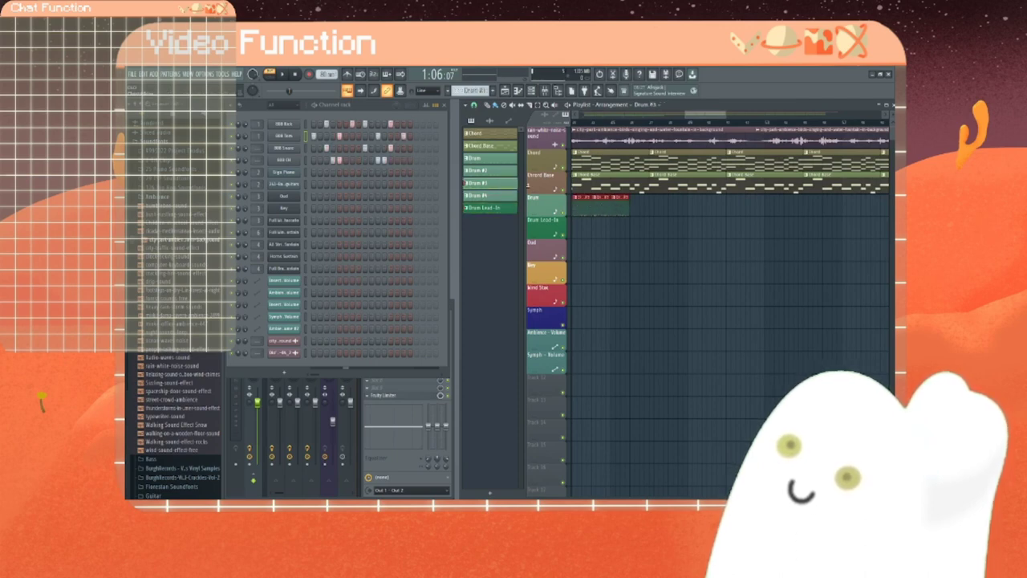
pyautogui.click(497, 197)
pyautogui.click(638, 206)
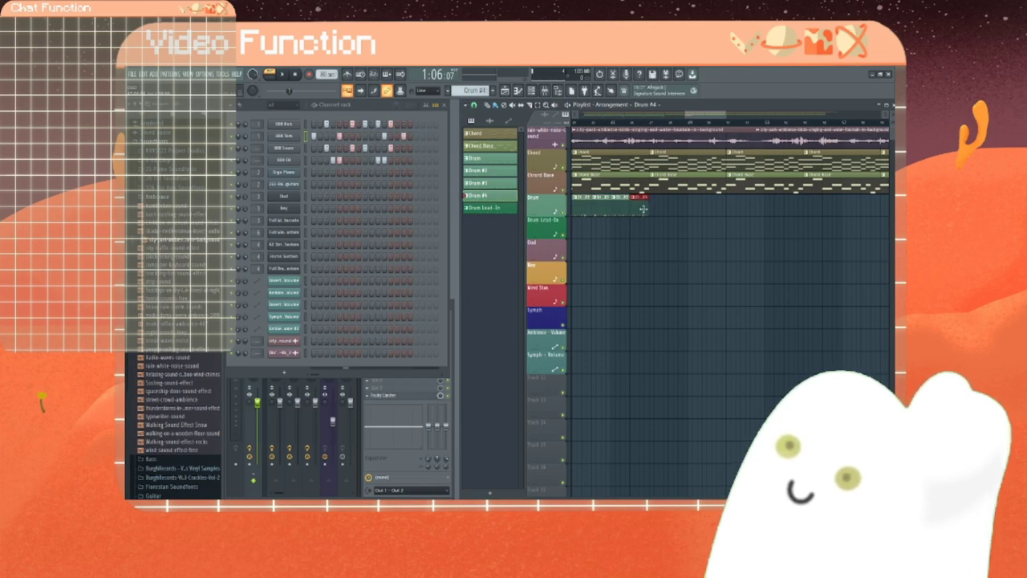
# Step: Place Drum #3 clips at bars 47 to 49 and a Drum #4 clip at bar 50 on the Drum track
pyautogui.click(652, 207)
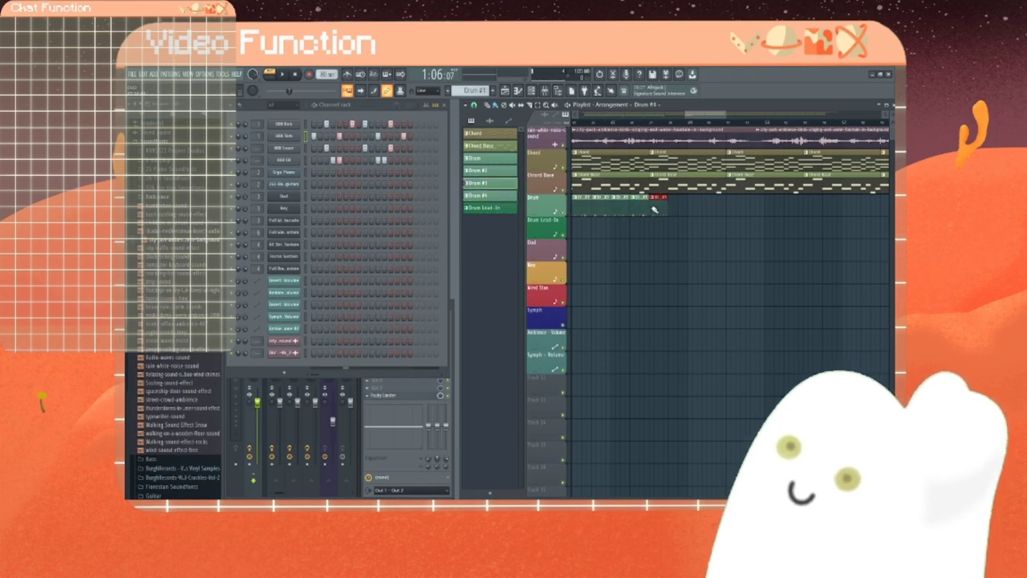
pyautogui.click(671, 206)
pyautogui.click(690, 207)
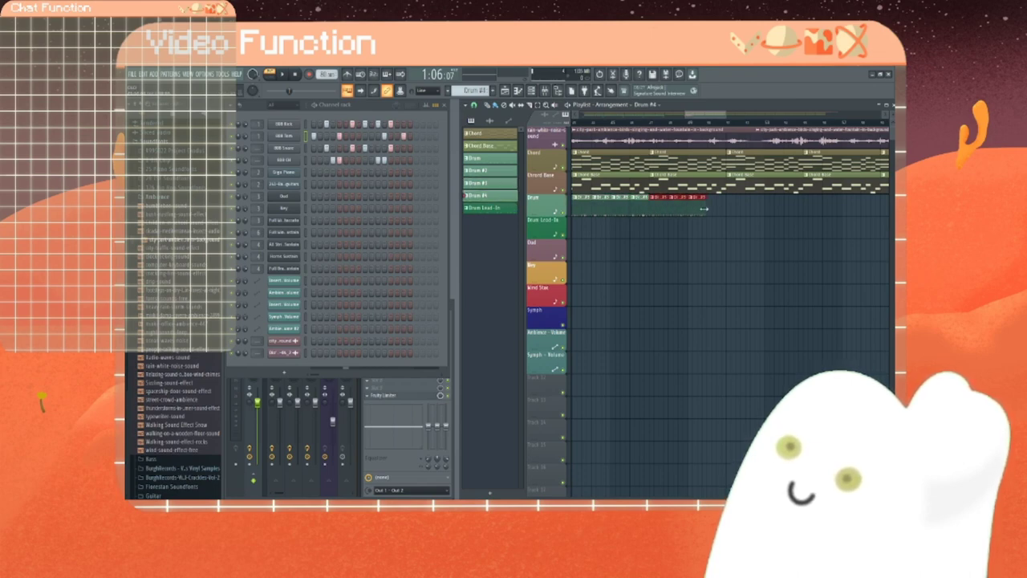
pyautogui.click(709, 207)
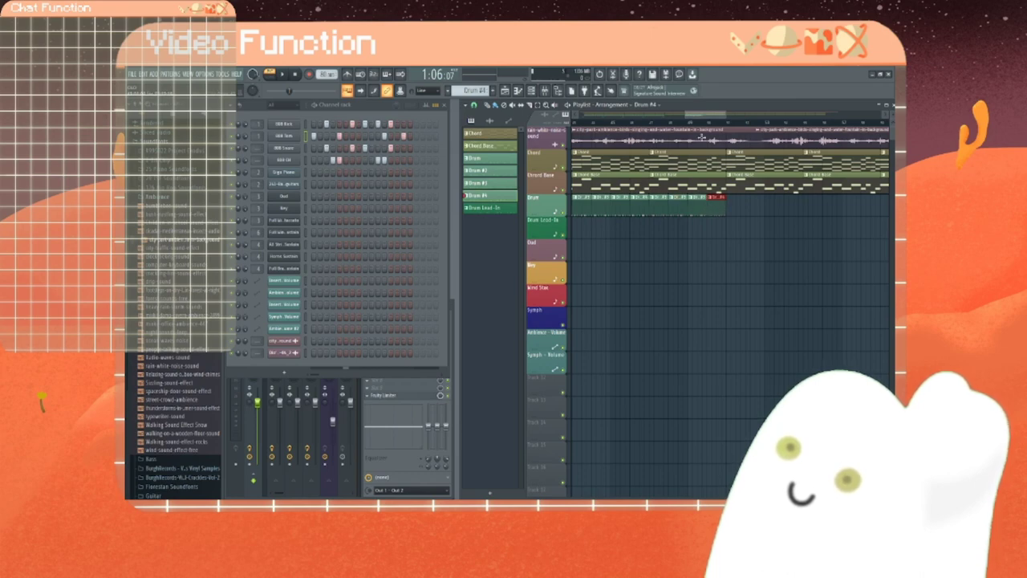
# Step: Place Drum Lead-In clips at bars 50 and 42 on the Drum Lead-In track
pyautogui.click(504, 208)
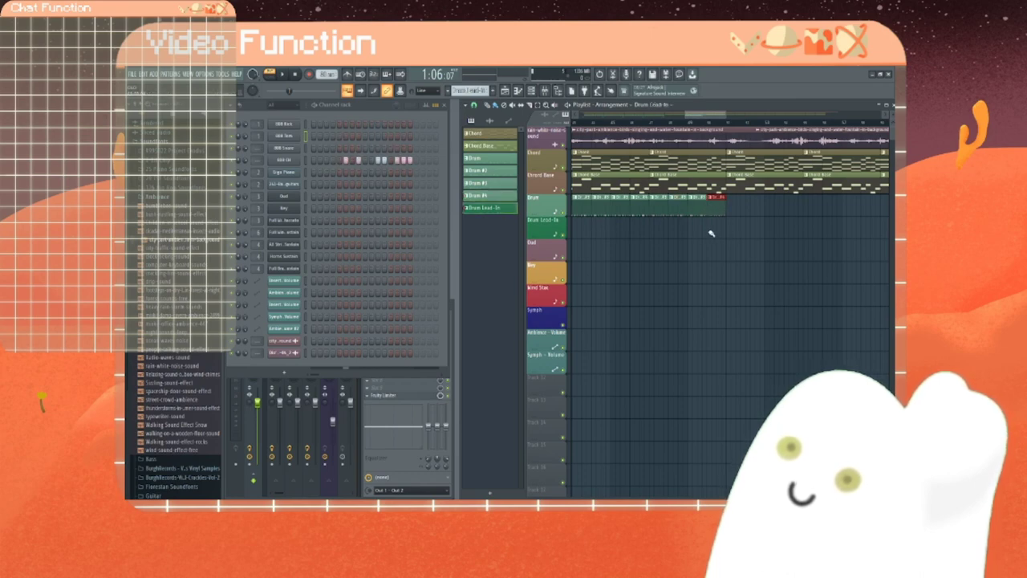
pyautogui.click(710, 218)
pyautogui.hscroll(-3, 678, 218)
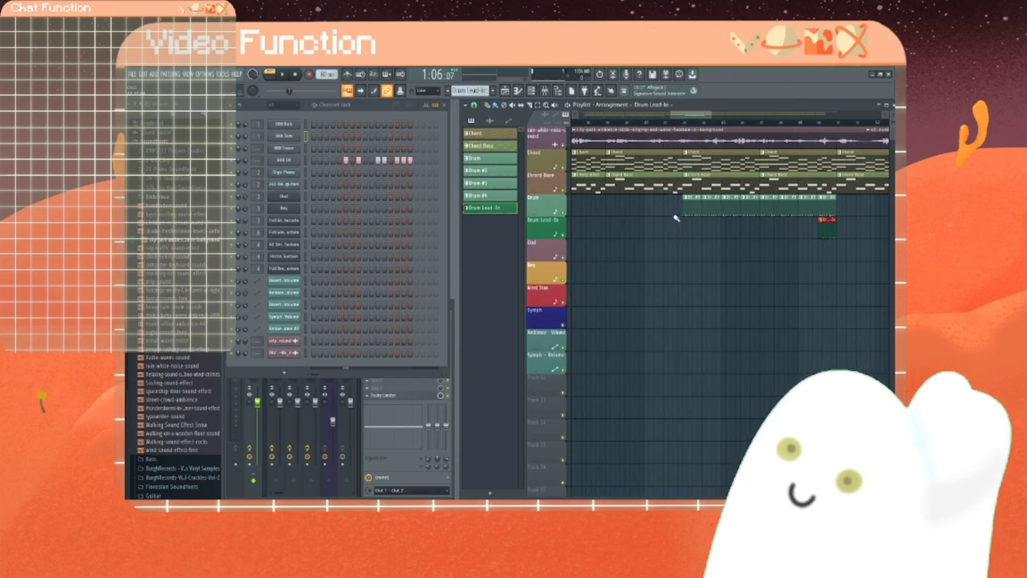
pyautogui.click(676, 218)
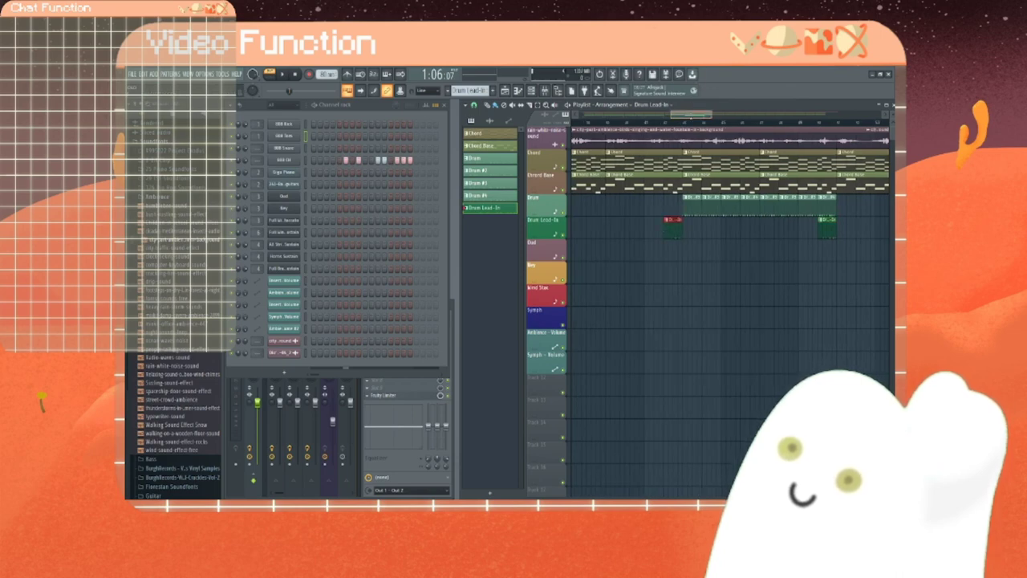
# Step: Place Drum clips at bars 51 to 53 and 55 to 57 on the Drum track
pyautogui.hscroll(6, 677, 218)
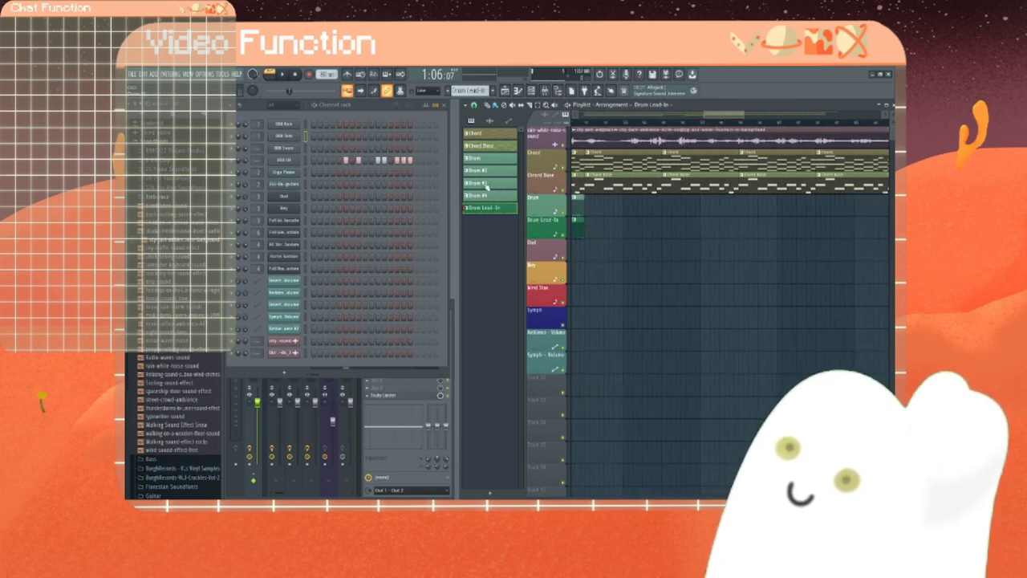
pyautogui.click(490, 159)
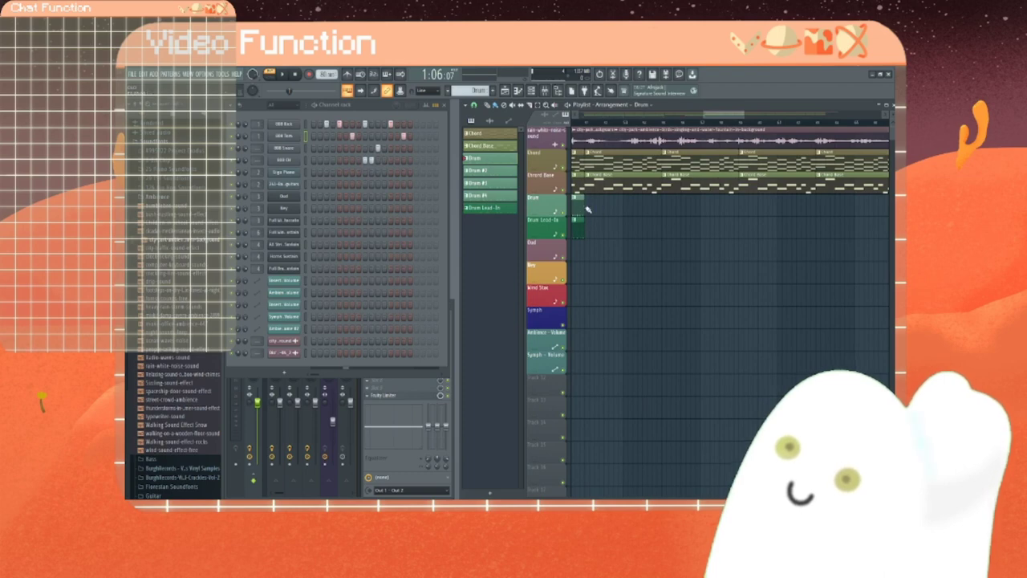
pyautogui.click(592, 207)
pyautogui.click(614, 208)
pyautogui.click(632, 207)
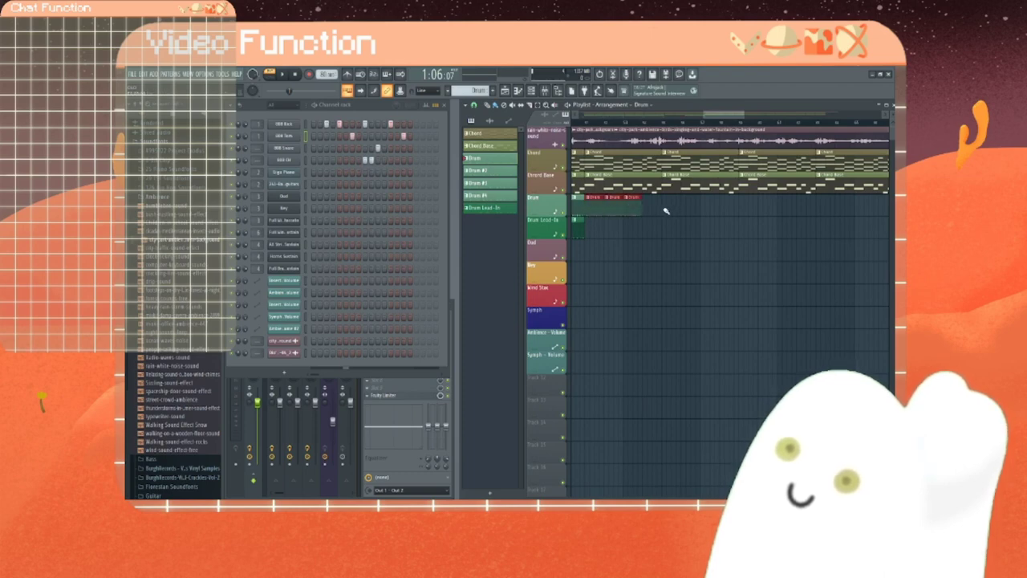
pyautogui.click(668, 207)
pyautogui.click(686, 207)
pyautogui.click(704, 207)
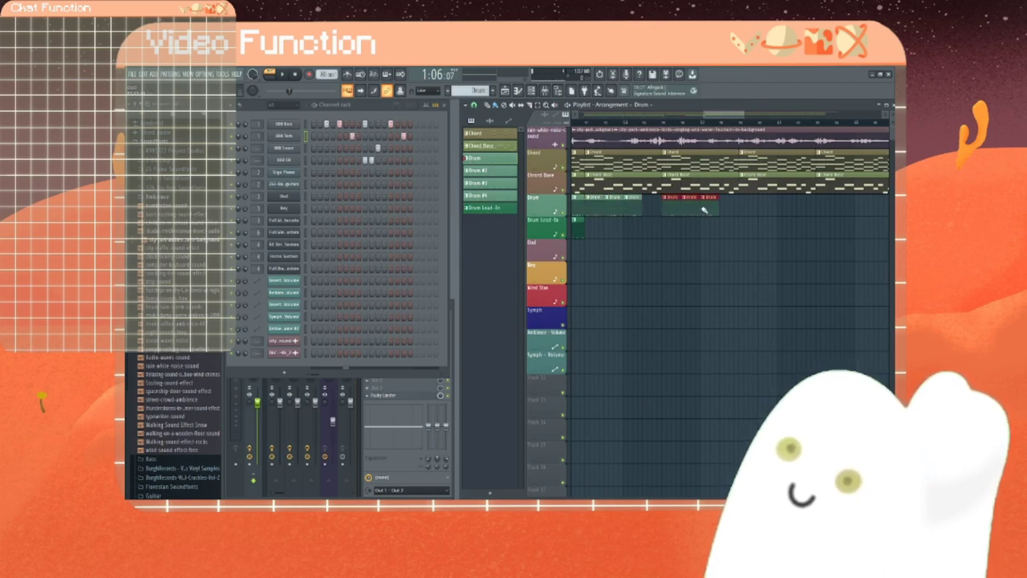
# Step: Fill bars 54 and 58 of the Drum track with Drum #2 clips and place a Drum Lead-In clip at bar 58 on its track
pyautogui.click(509, 171)
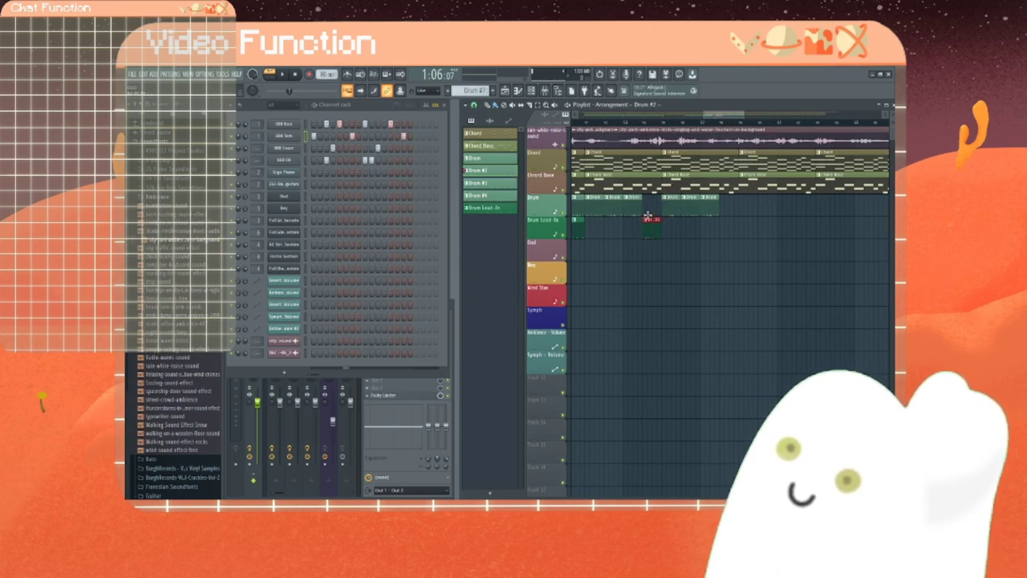
pyautogui.click(650, 199)
pyautogui.click(727, 201)
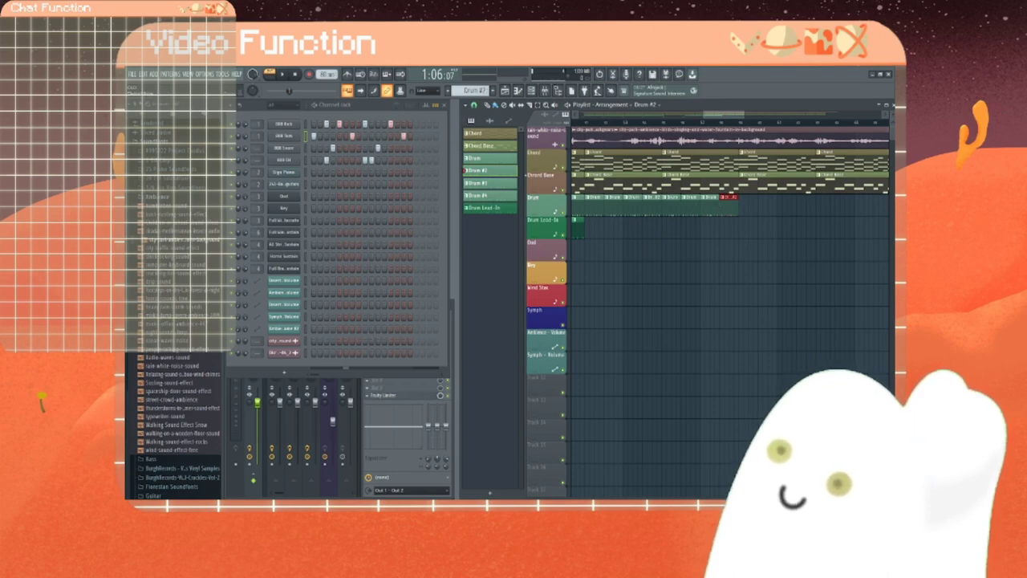
pyautogui.click(502, 207)
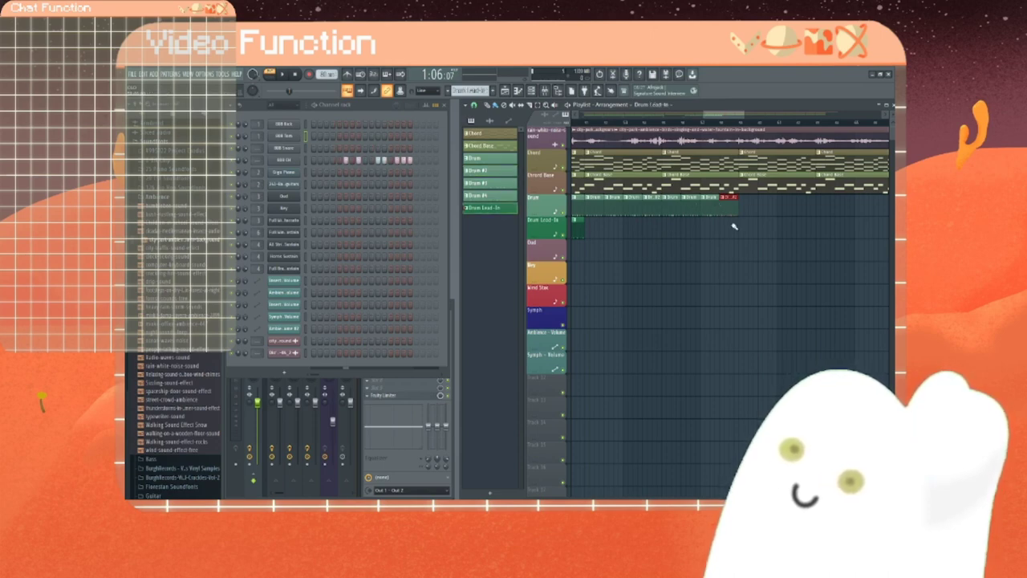
pyautogui.click(727, 228)
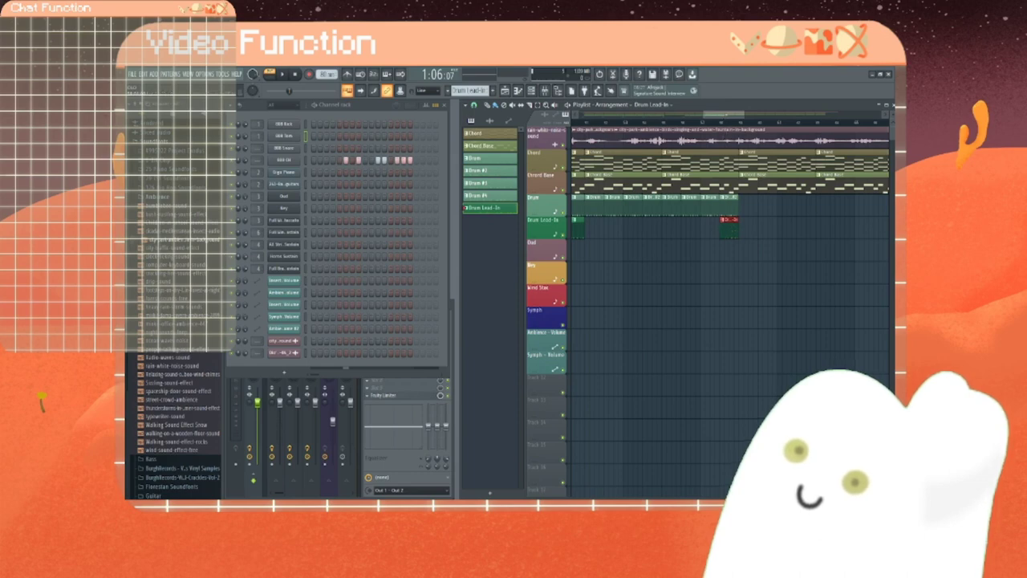
# Step: Place Drum #3 clips at bars 59 to 61, 63 to 65 and 67 to 69 on the Drum track
pyautogui.moveTo(726, 115); pyautogui.dragTo(748, 115)
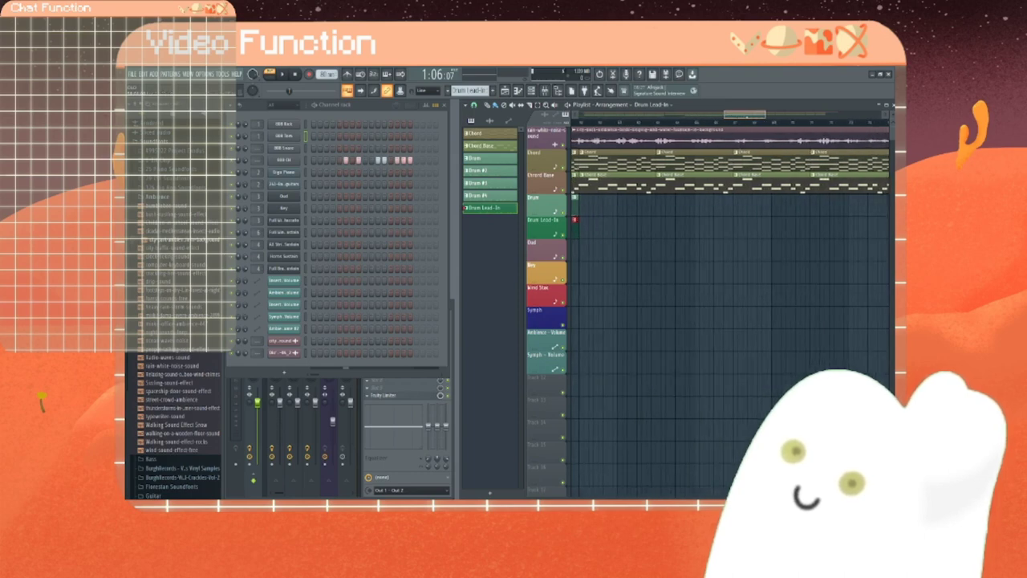
pyautogui.click(484, 171)
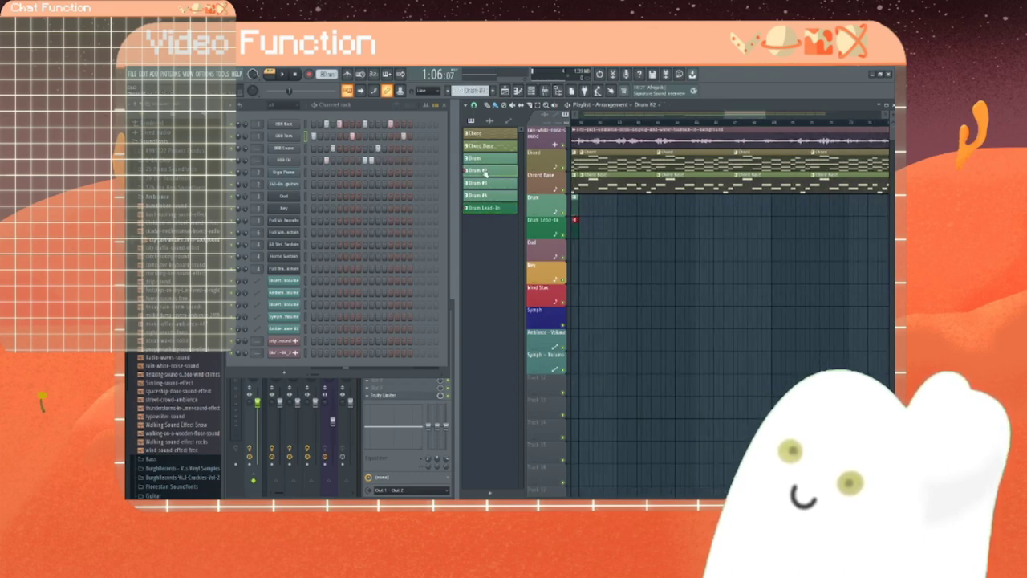
pyautogui.click(486, 184)
pyautogui.moveTo(584, 210)
pyautogui.mouseDown()
pyautogui.moveTo(705, 210)
pyautogui.moveTo(688, 211)
pyautogui.mouseUp()
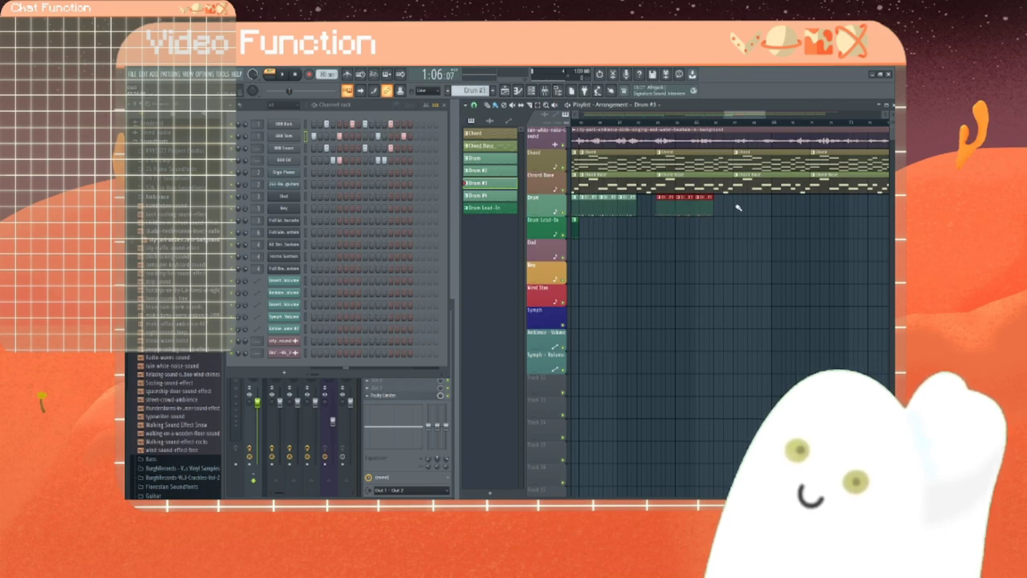
pyautogui.moveTo(736, 210); pyautogui.dragTo(776, 209)
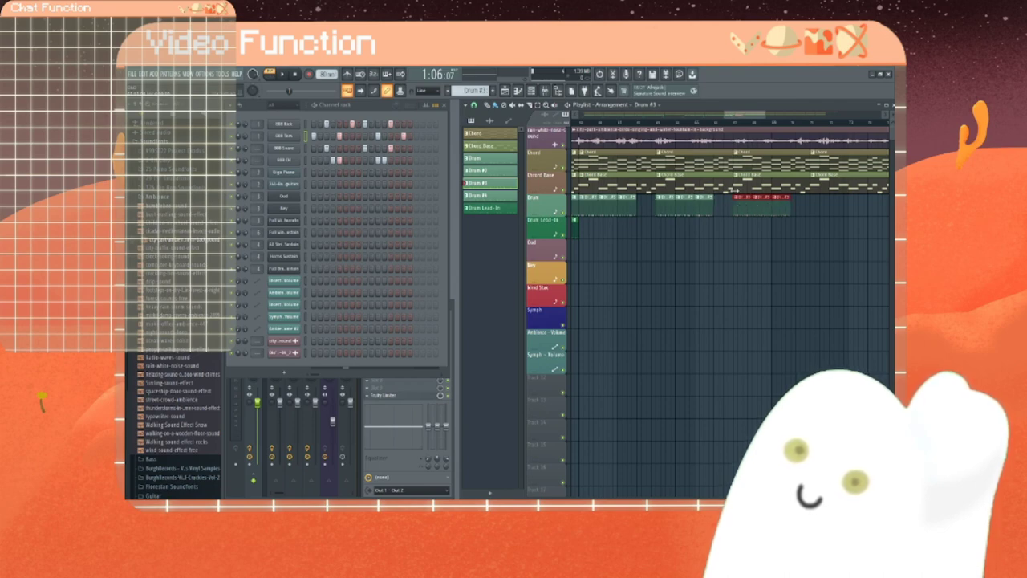
# Step: Fill bars 62, 66 and 70 of the Drum track with Drum #4 clips and place a Drum Lead-In clip at bar 70 on its track
pyautogui.click(493, 198)
pyautogui.moveTo(643, 234); pyautogui.dragTo(649, 199)
pyautogui.moveTo(724, 232); pyautogui.dragTo(719, 203)
pyautogui.moveTo(792, 232); pyautogui.dragTo(802, 201)
pyautogui.click(496, 210)
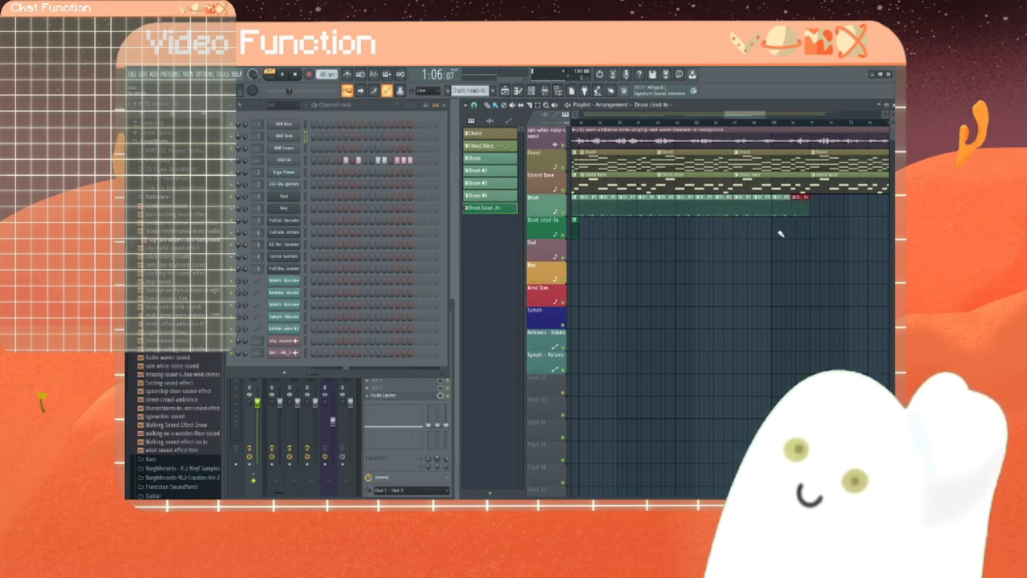
pyautogui.click(800, 228)
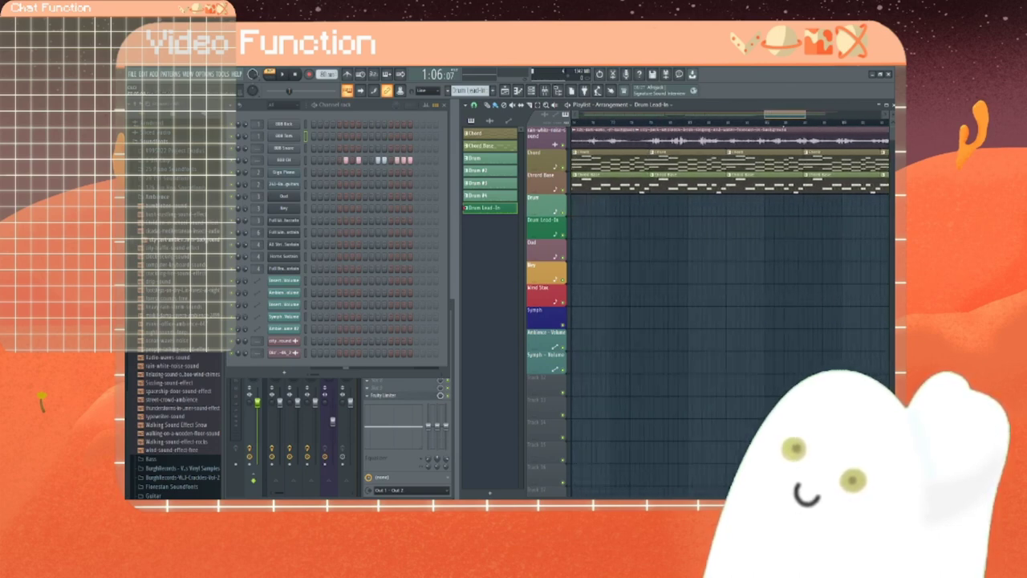
# Step: Place Drum #3 clips at bars 79 to 81 and 83 to 85 on the Drum track
pyautogui.hscroll(5, 730, 305)
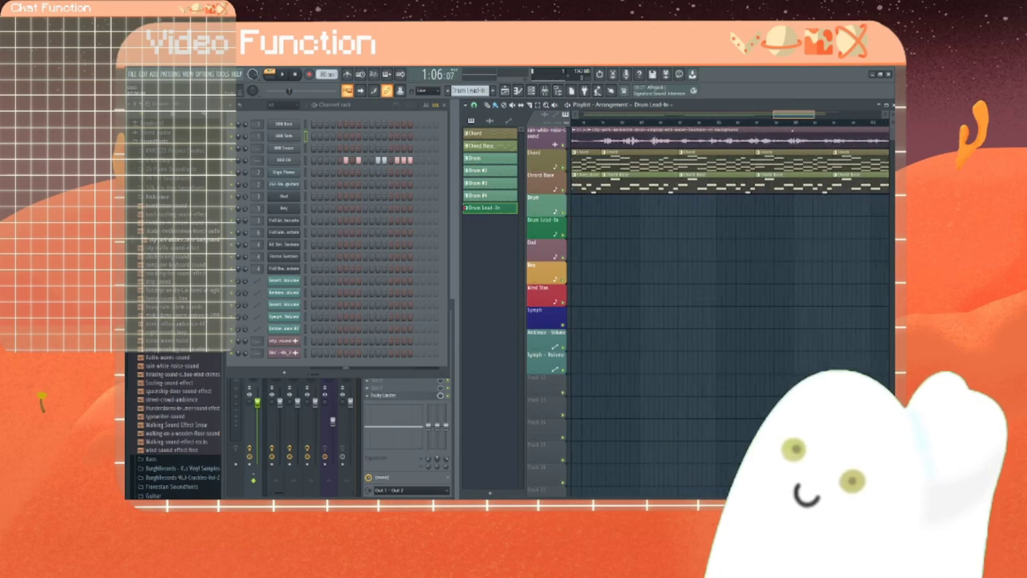
pyautogui.moveTo(793, 133); pyautogui.dragTo(794, 134)
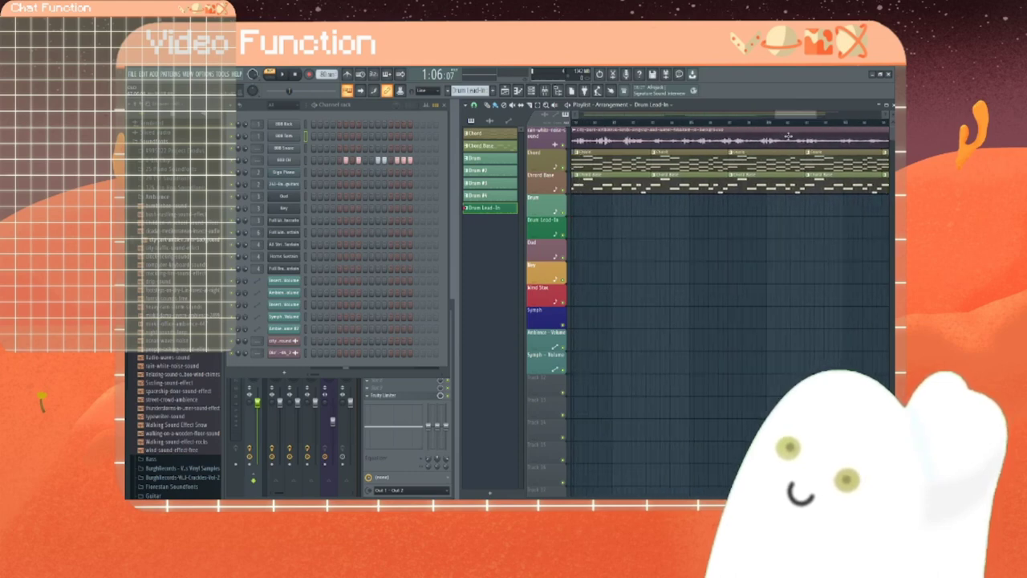
pyautogui.click(486, 184)
pyautogui.moveTo(576, 209); pyautogui.dragTo(705, 206)
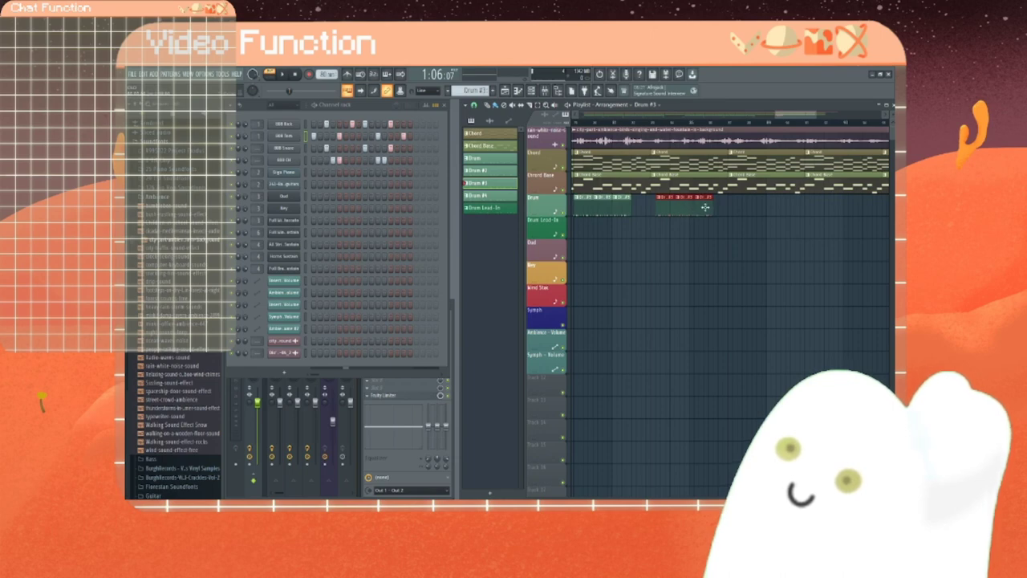
# Step: Fill bars 82 and 86 of the Drum track with Drum #4 clips and place a Drum Lead-In clip at bar 86 on its track
pyautogui.click(498, 197)
pyautogui.click(643, 205)
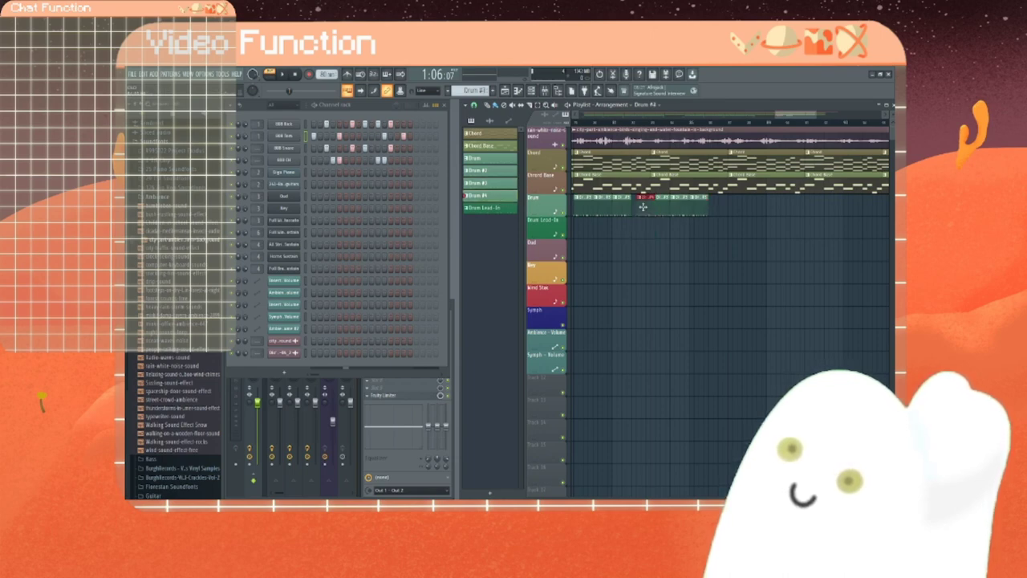
pyautogui.click(713, 208)
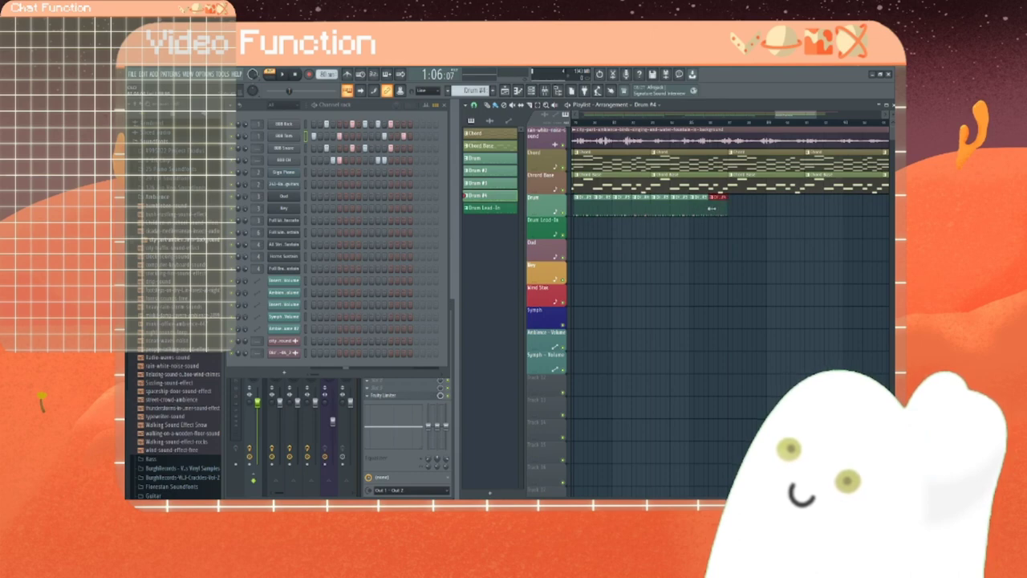
pyautogui.click(493, 207)
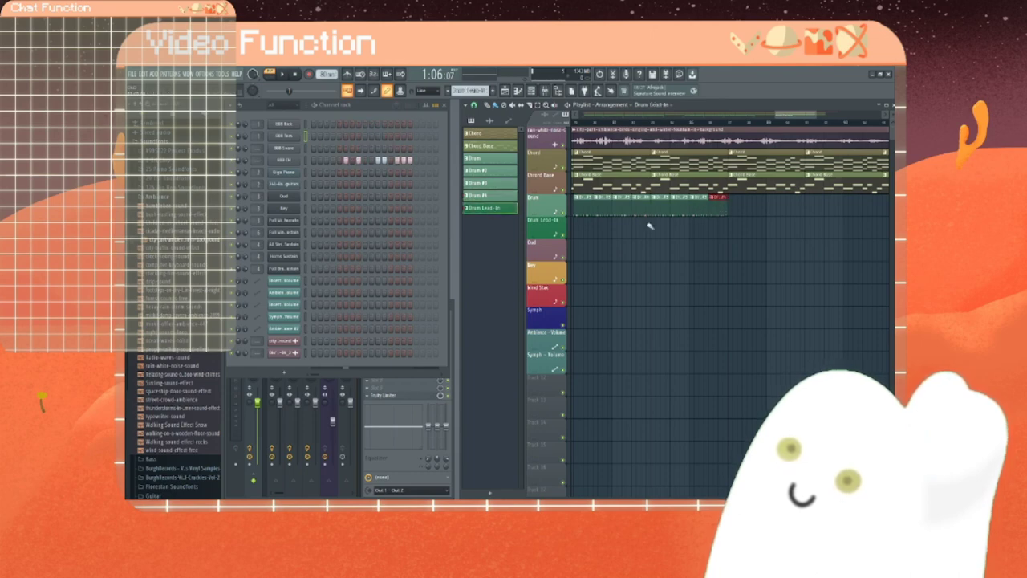
pyautogui.click(712, 218)
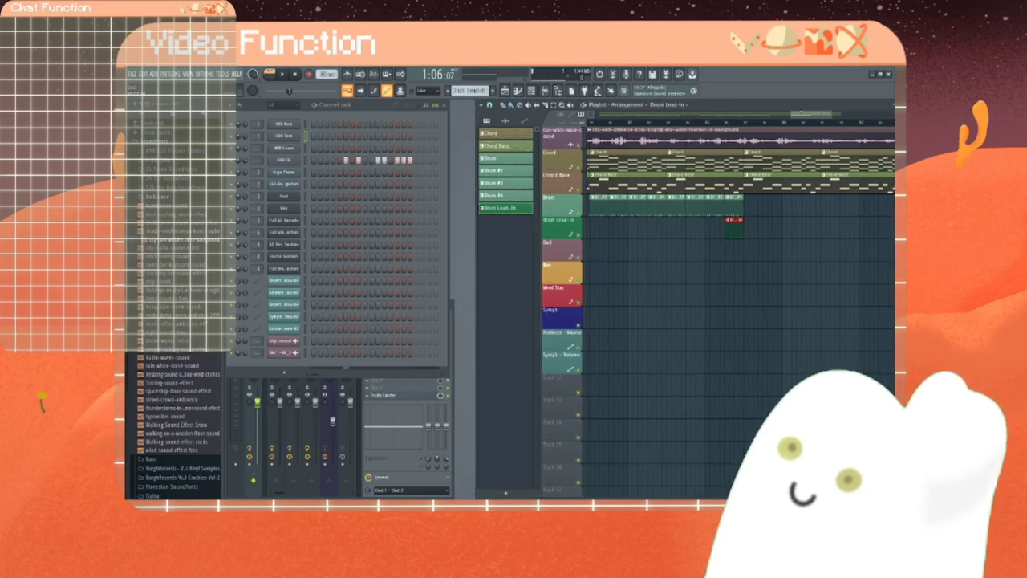
# Step: Place Drum clips at bars 87 to 89 of the Drum track and a Drum #2 clip at bar 90
pyautogui.moveTo(797, 105)
pyautogui.mouseDown()
pyautogui.moveTo(773, 105)
pyautogui.moveTo(790, 117)
pyautogui.mouseUp()
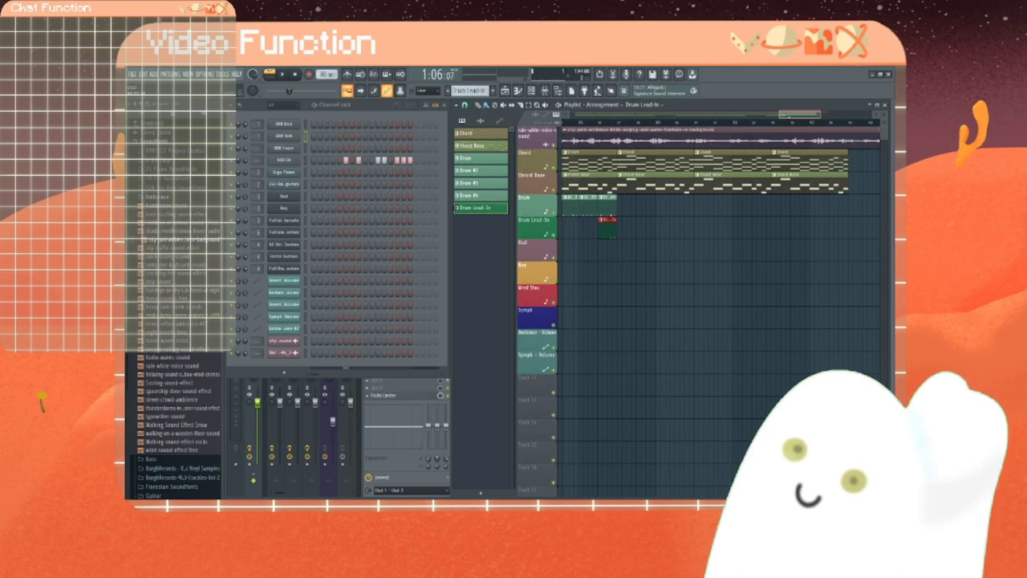
pyautogui.moveTo(889, 165); pyautogui.dragTo(892, 165)
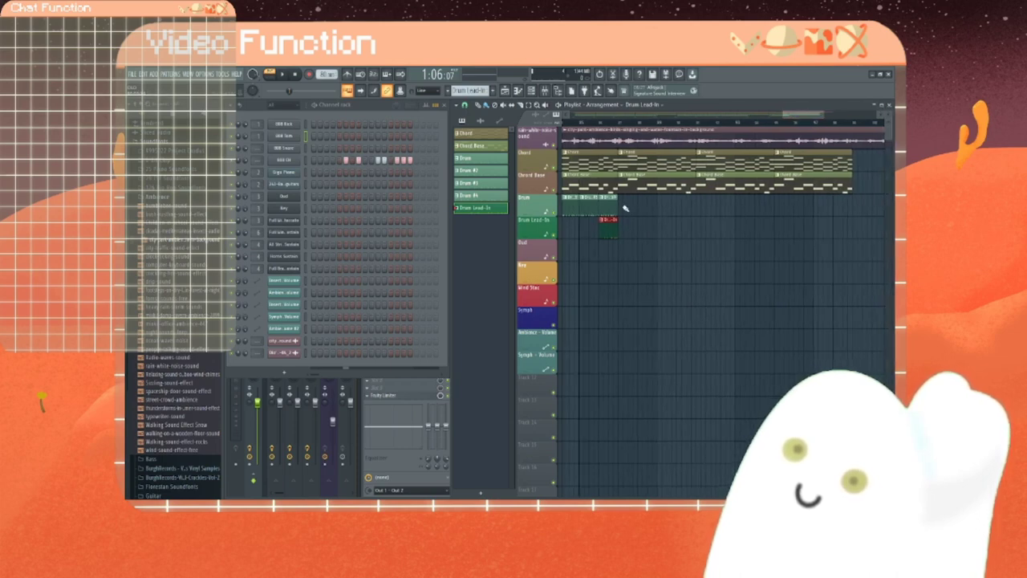
pyautogui.click(486, 159)
pyautogui.click(625, 210)
pyautogui.click(644, 212)
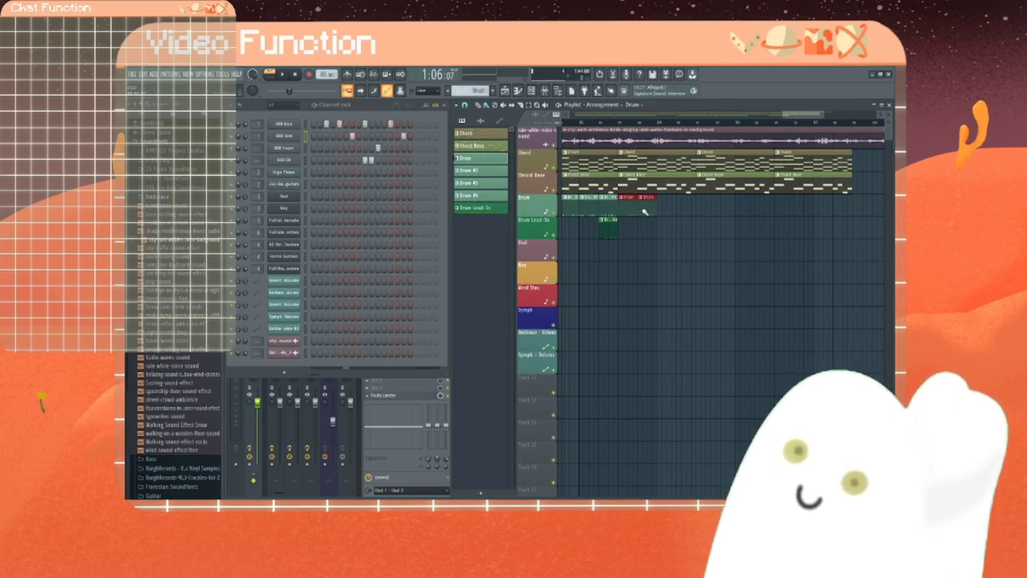
pyautogui.click(663, 212)
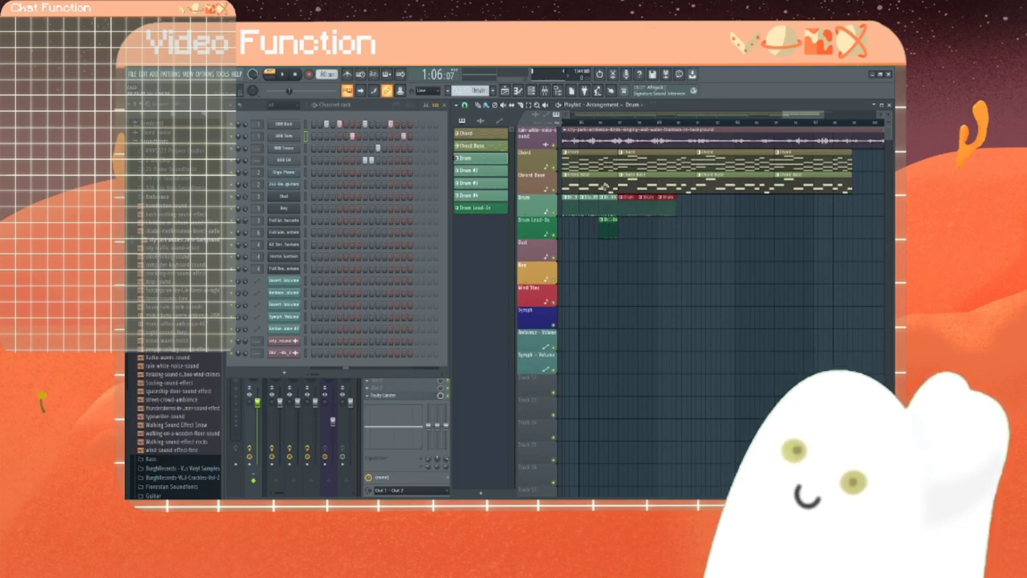
pyautogui.click(500, 172)
pyautogui.click(683, 197)
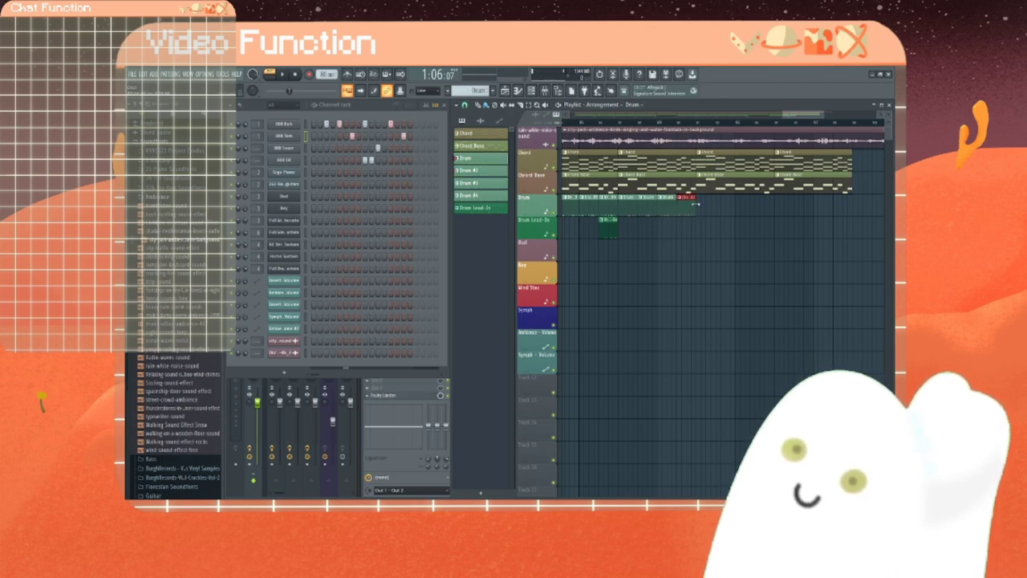
# Step: Fill bars 91 to 93 of the Drum track with Drum clips, then add Drum #2 and Drum Lead-In clips at bar 94 on their tracks
pyautogui.moveTo(701, 207); pyautogui.dragTo(738, 209)
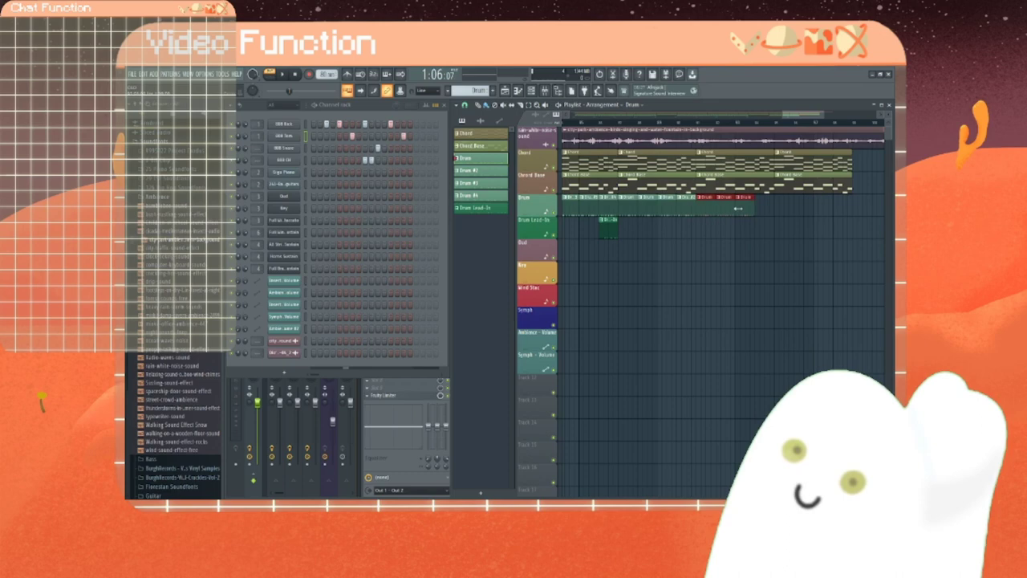
pyautogui.click(497, 172)
pyautogui.click(758, 209)
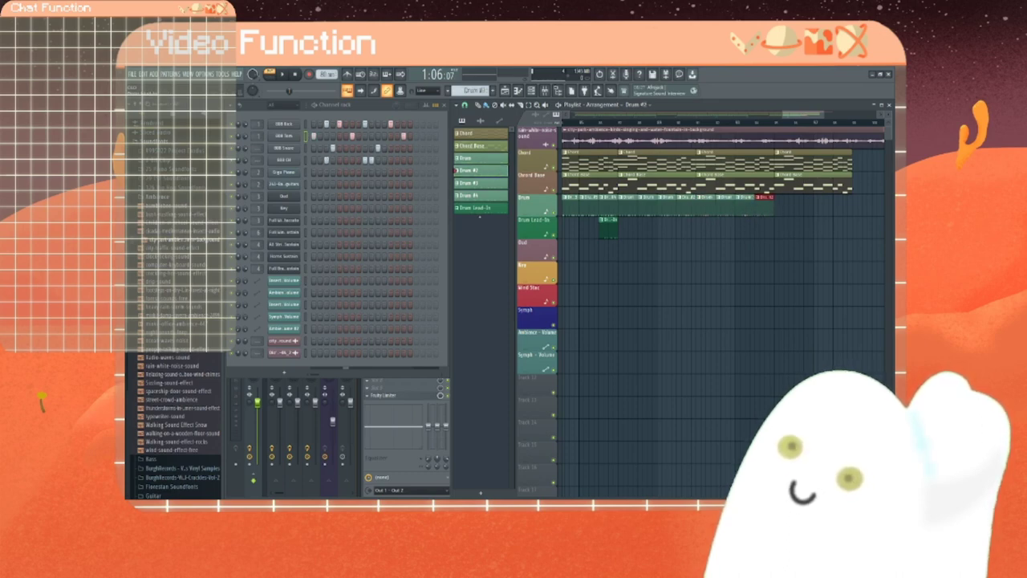
pyautogui.click(482, 208)
pyautogui.click(759, 219)
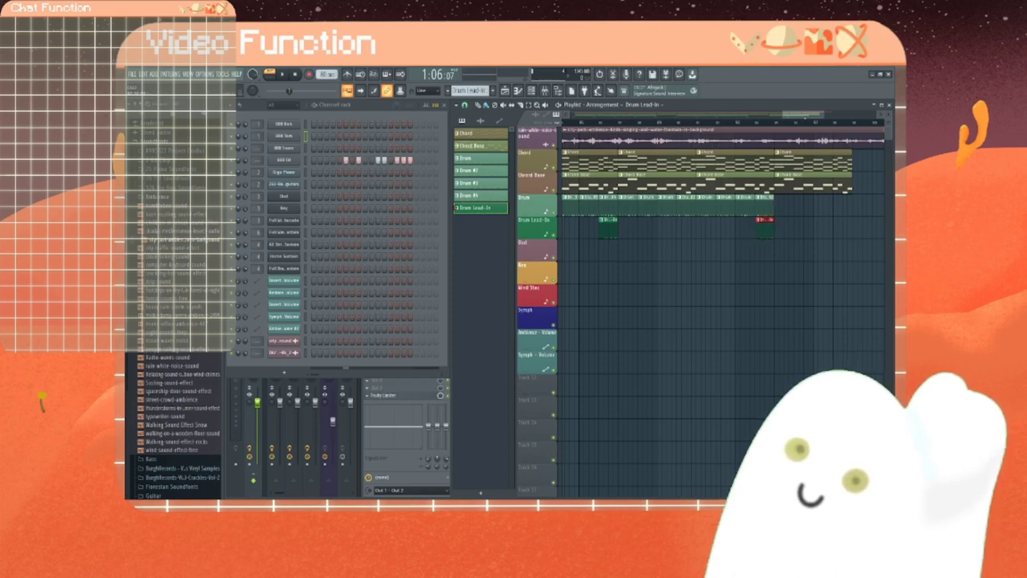
# Step: Create a new pattern named Oud
pyautogui.moveTo(805, 114); pyautogui.dragTo(593, 115)
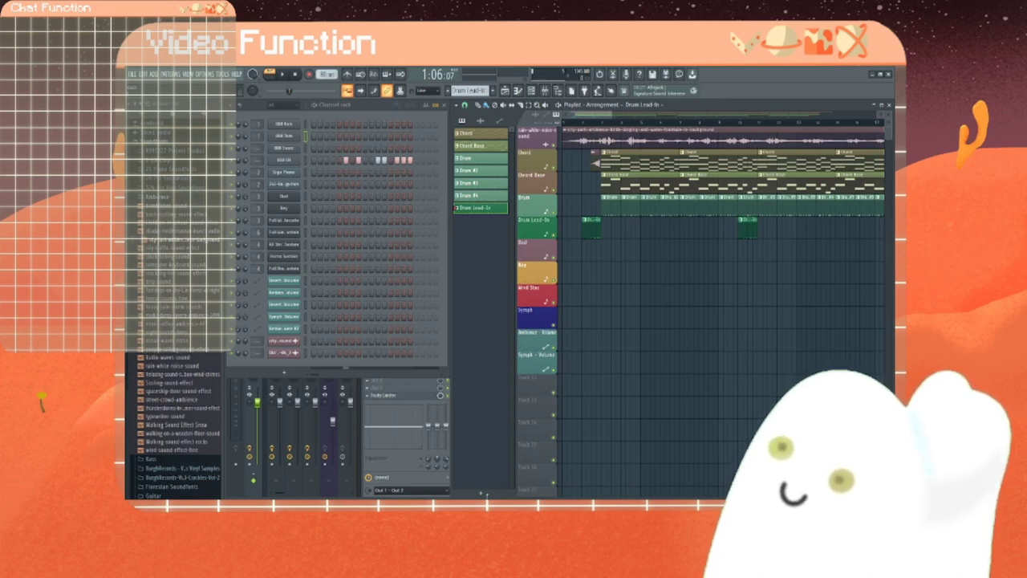
pyautogui.press('F4')
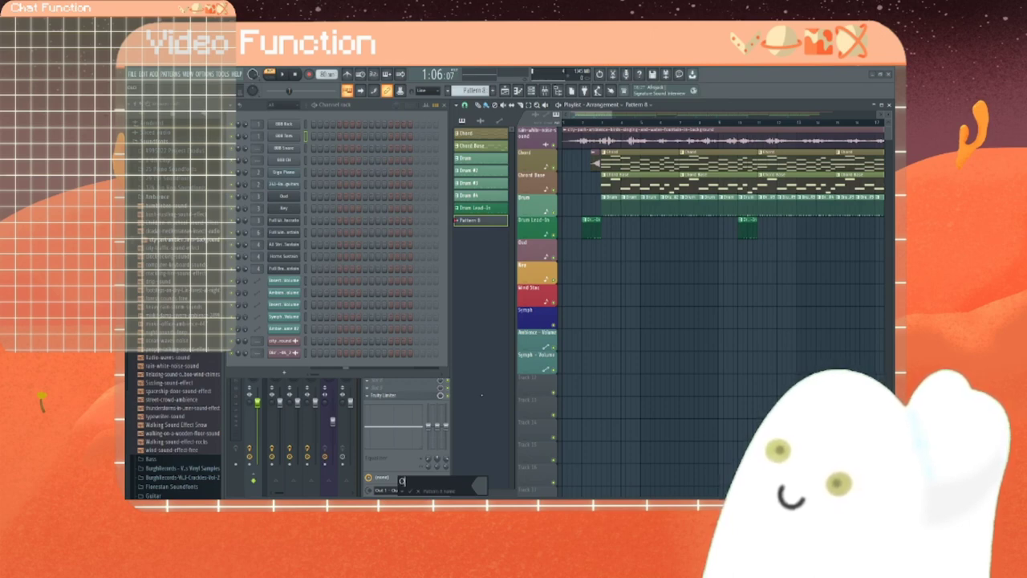
pyautogui.press('Return')
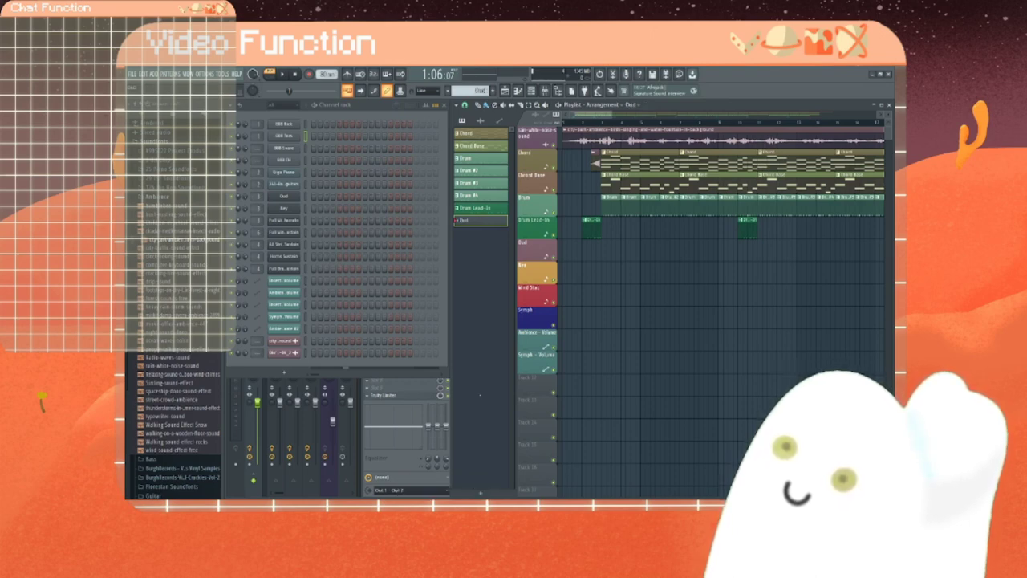
# Step: Copy the hex color value of the Oud playlist track from its color selector
pyautogui.rightClick(529, 242)
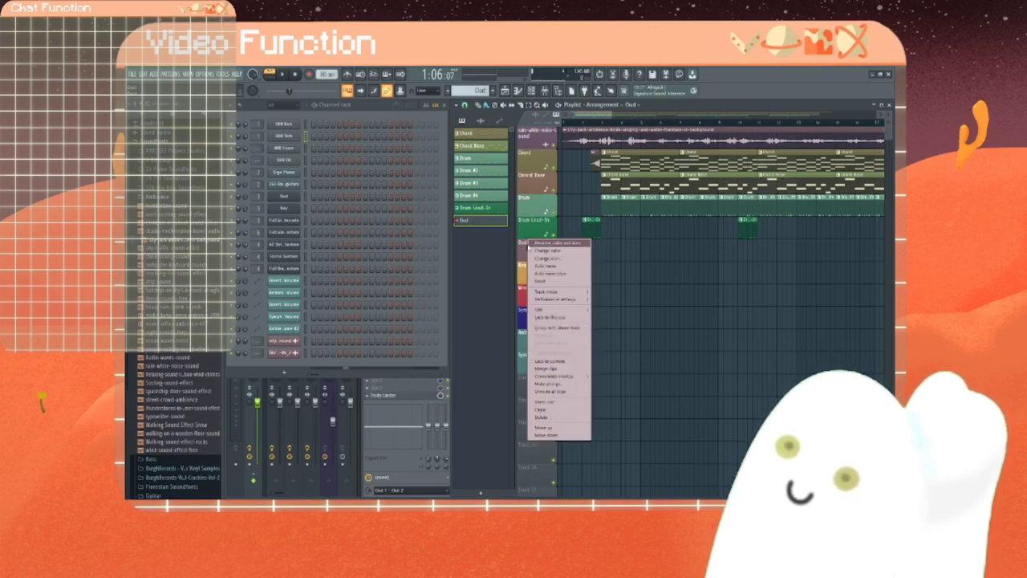
pyautogui.click(548, 250)
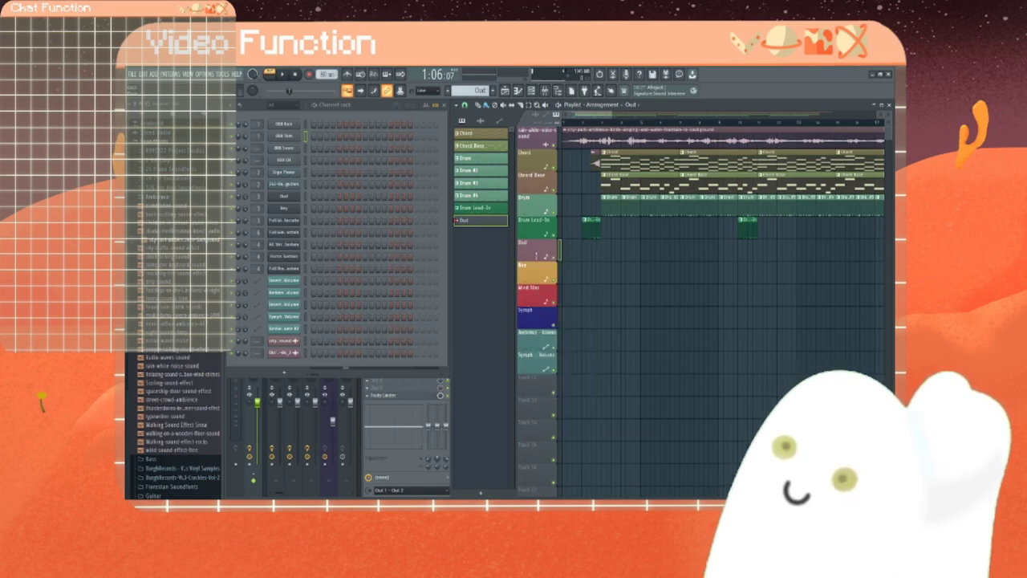
pyautogui.click(631, 362)
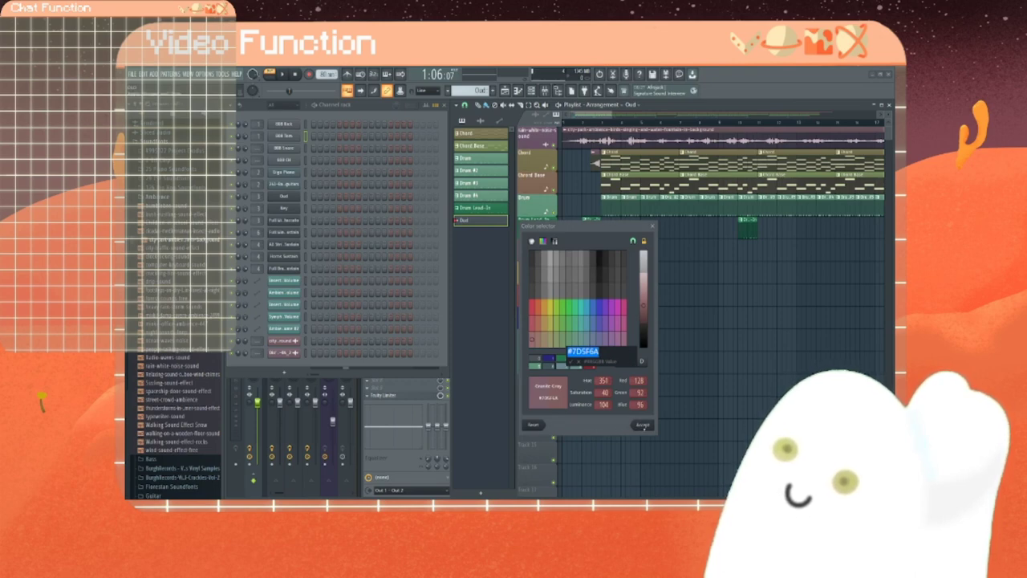
pyautogui.click(643, 425)
# Step: Set the color of the Oud pattern to #7D5F6A
pyautogui.rightClick(481, 220)
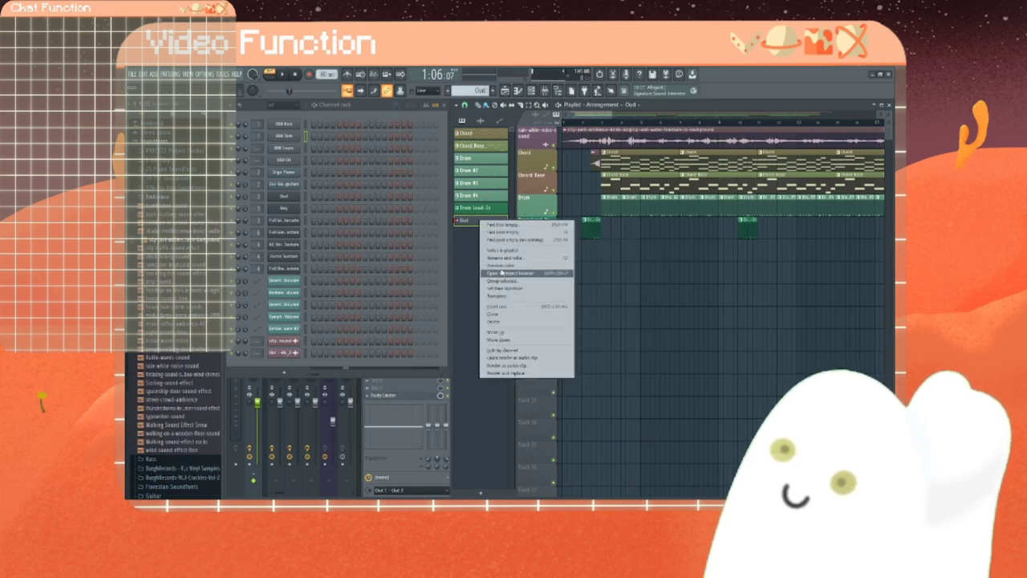
pyautogui.click(502, 259)
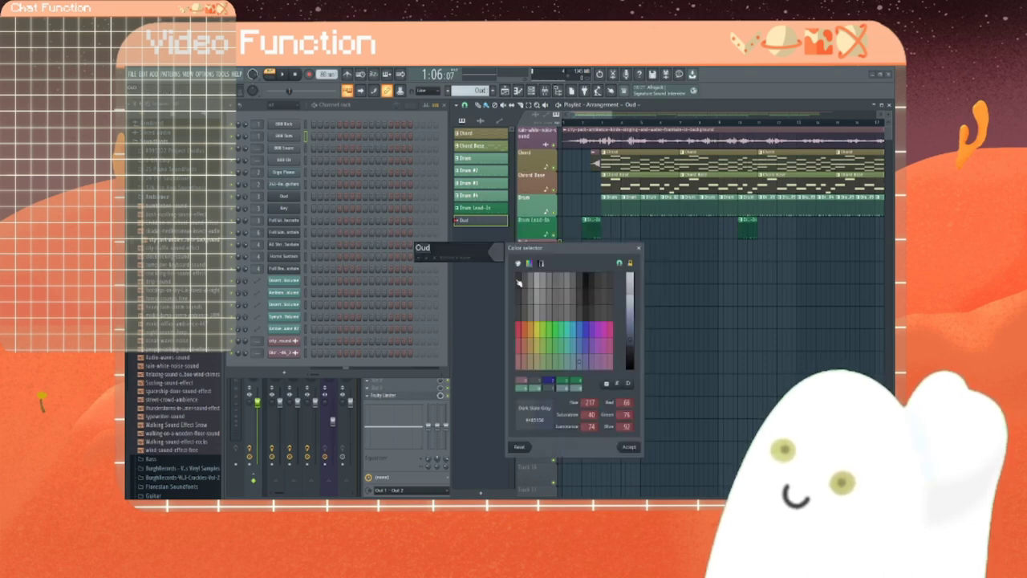
pyautogui.click(609, 383)
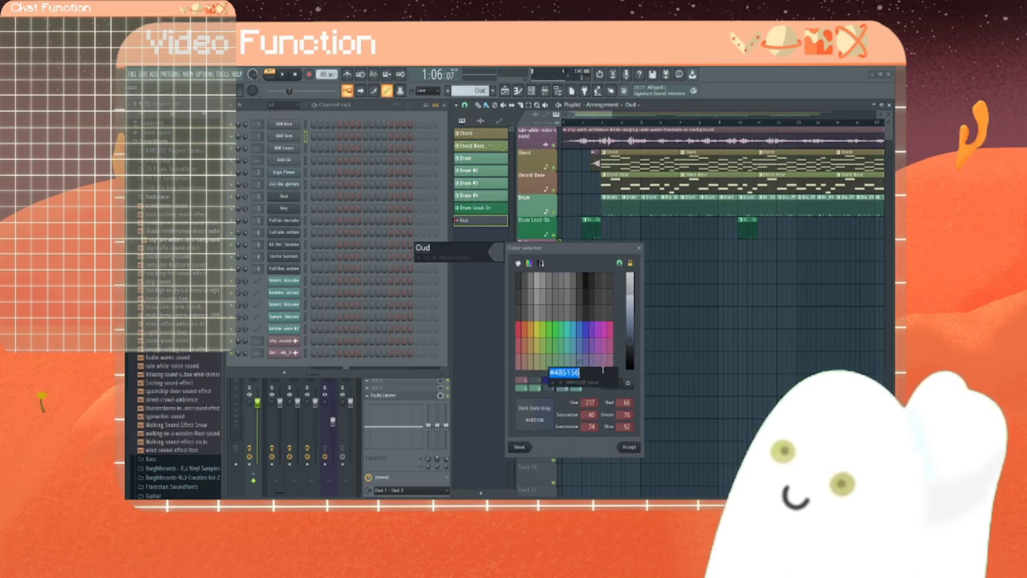
pyautogui.write('#7D5F6A')
pyautogui.press('Return')
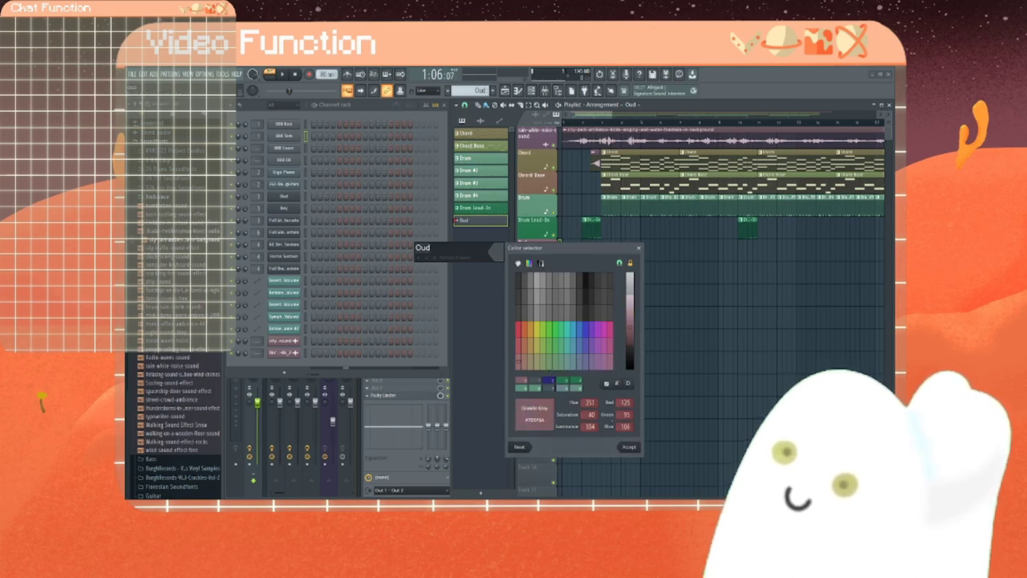
pyautogui.click(628, 448)
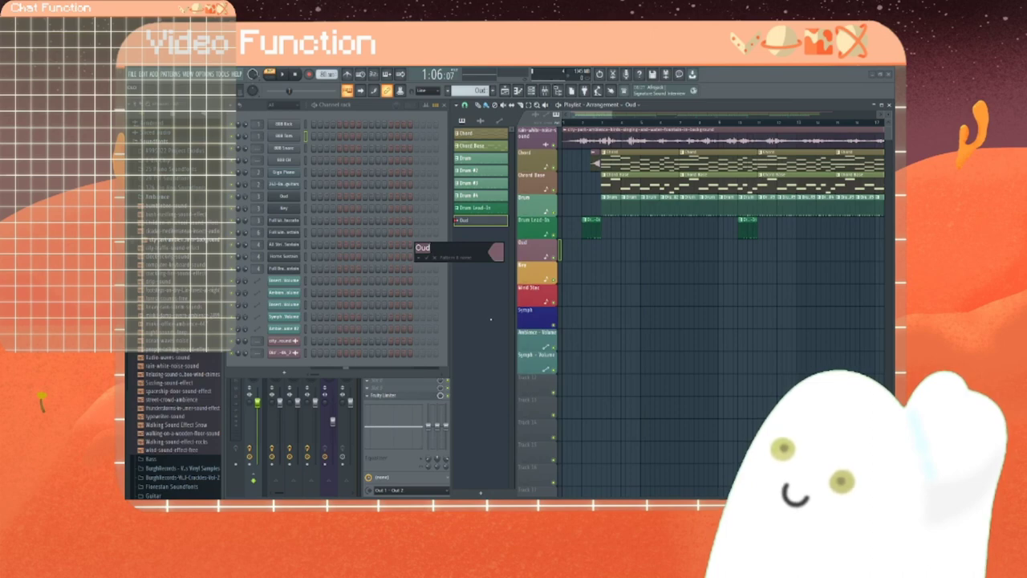
pyautogui.press('Return')
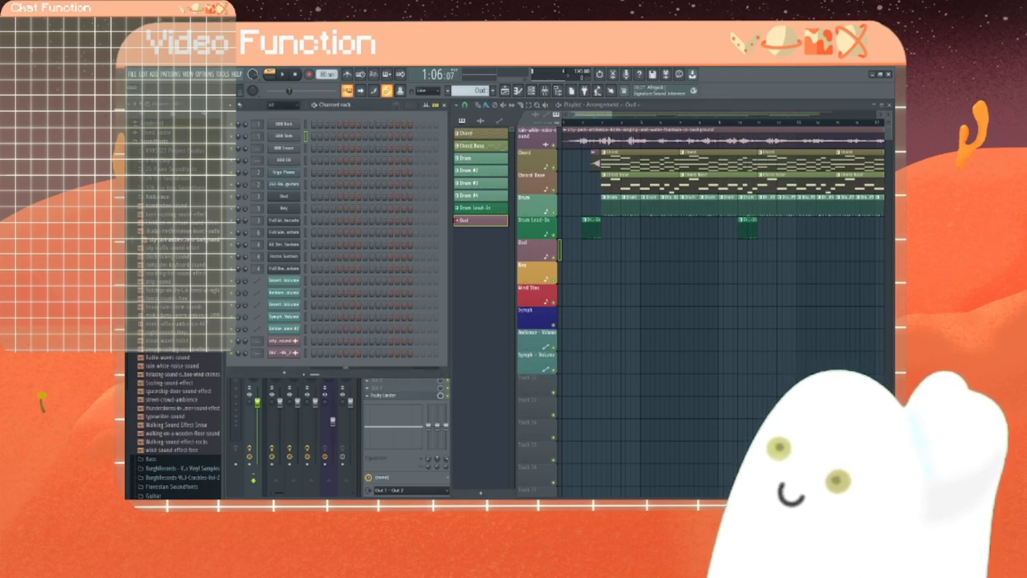
# Step: Filter the channel rack to the unsorted channels and open the Oud channel in the piano roll
pyautogui.click(288, 106)
pyautogui.click(283, 140)
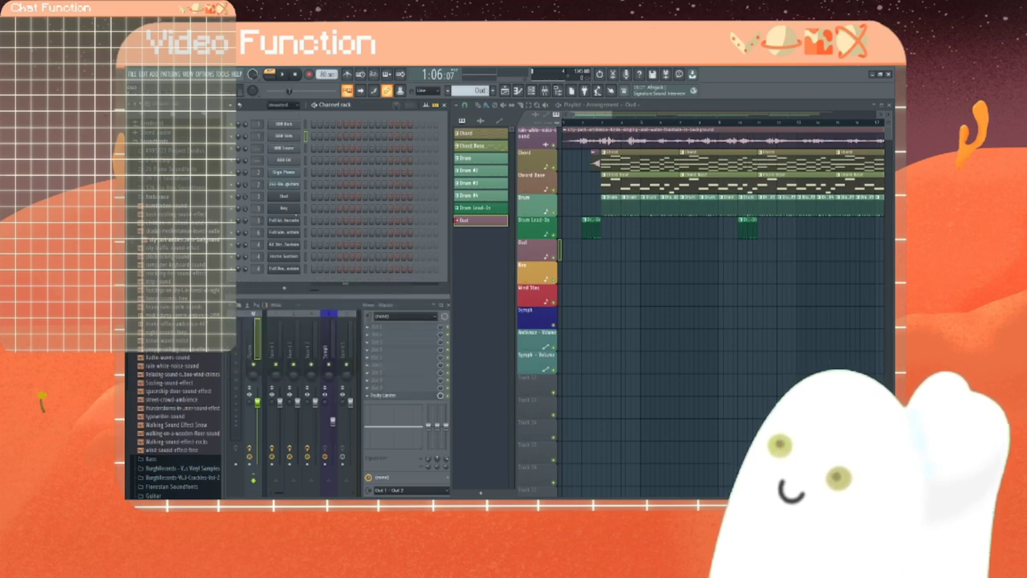
pyautogui.rightClick(286, 200)
pyautogui.click(316, 198)
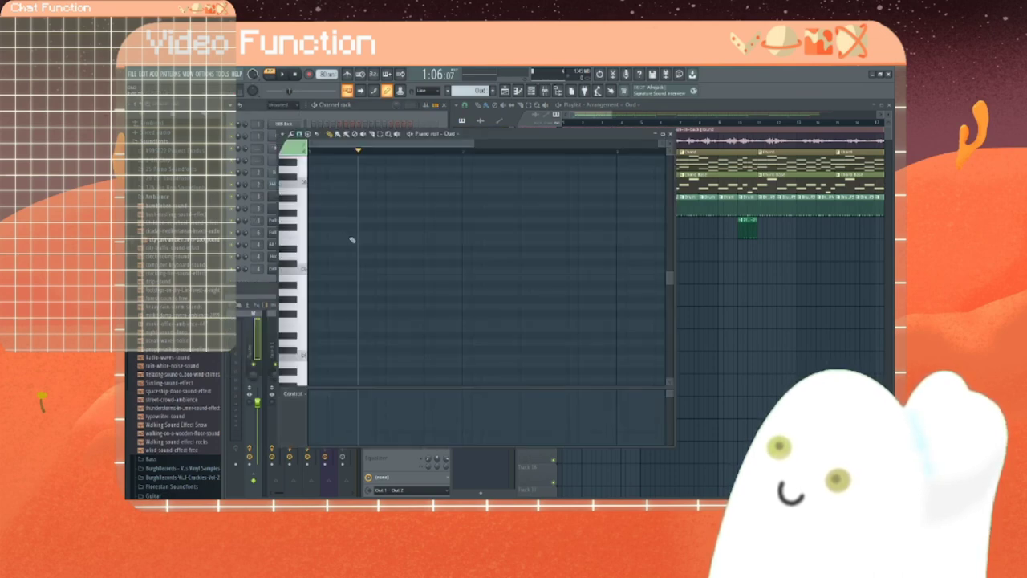
# Step: Audition the Oud instrument's notes across several octaves to compare its registers
pyautogui.click(305, 270)
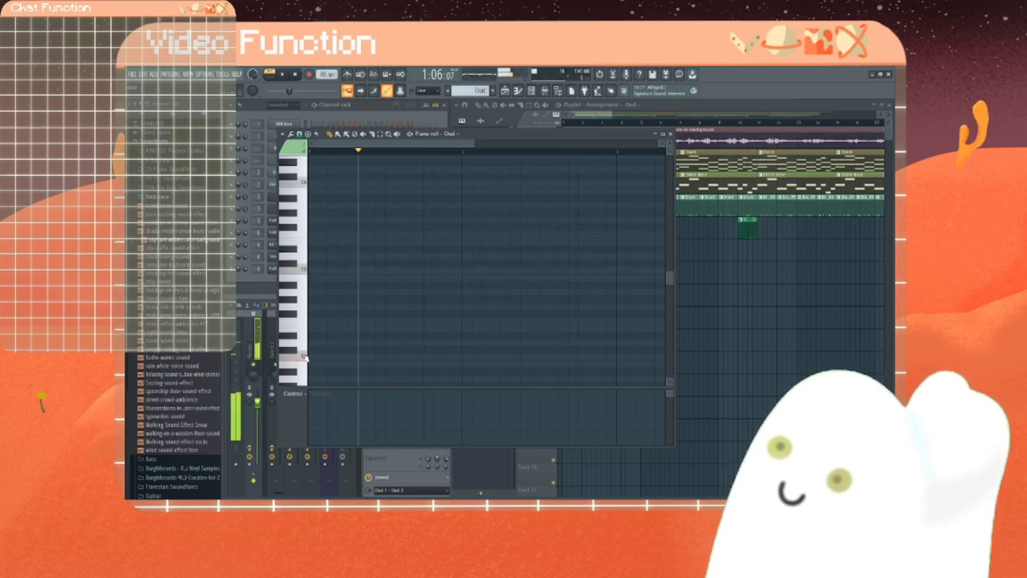
pyautogui.scroll(-2, 305, 356)
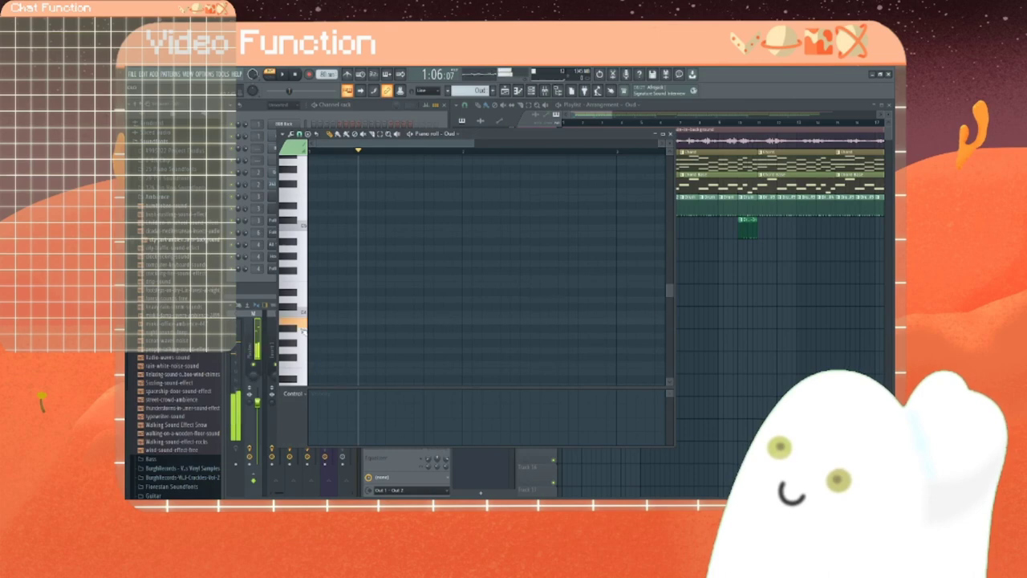
pyautogui.moveTo(302, 329); pyautogui.dragTo(305, 352)
pyautogui.scroll(-4, 306, 371)
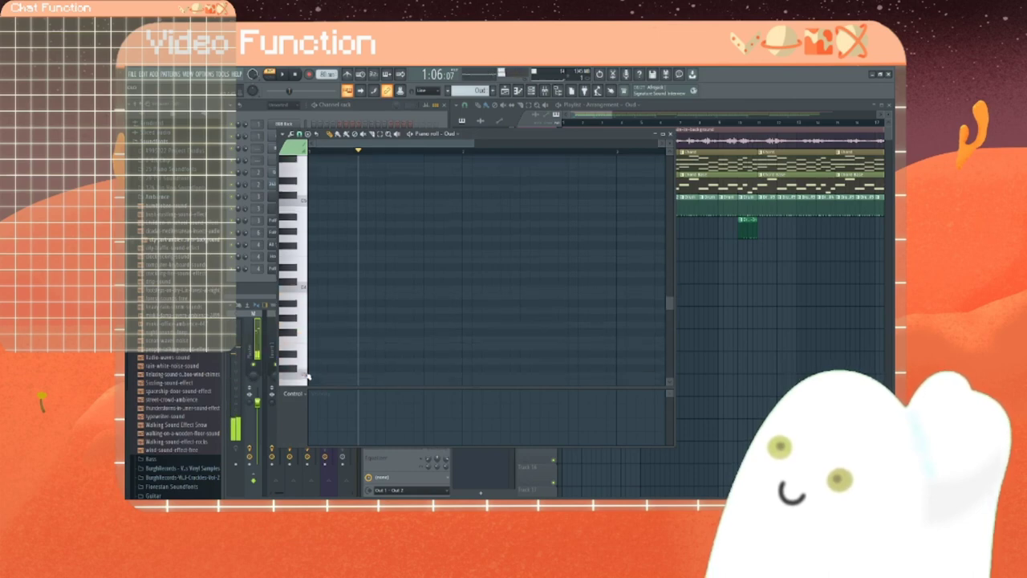
pyautogui.click(302, 268)
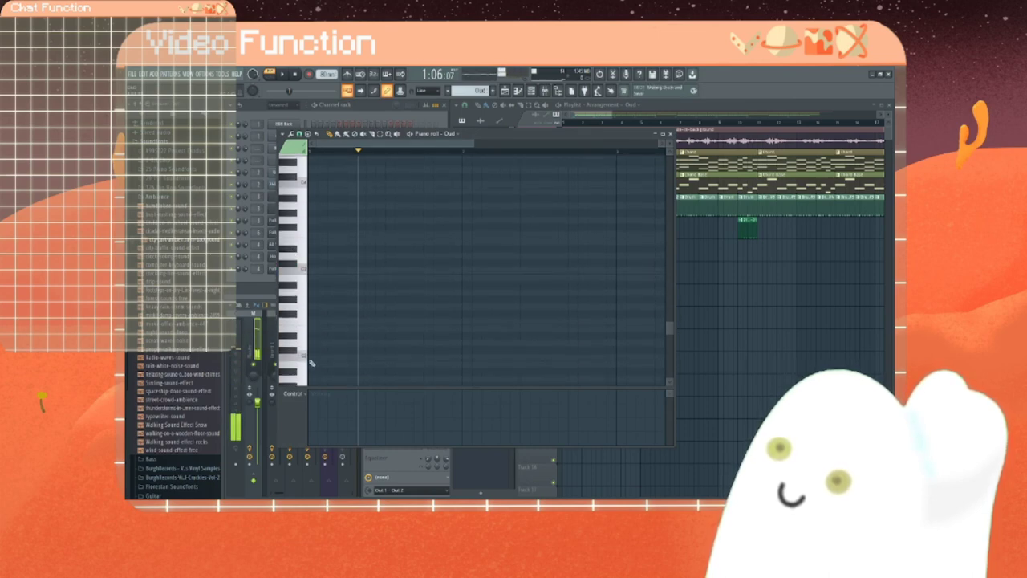
pyautogui.moveTo(304, 272)
pyautogui.mouseDown()
pyautogui.moveTo(307, 297)
pyautogui.moveTo(307, 284)
pyautogui.mouseUp()
pyautogui.scroll(3, 318, 306)
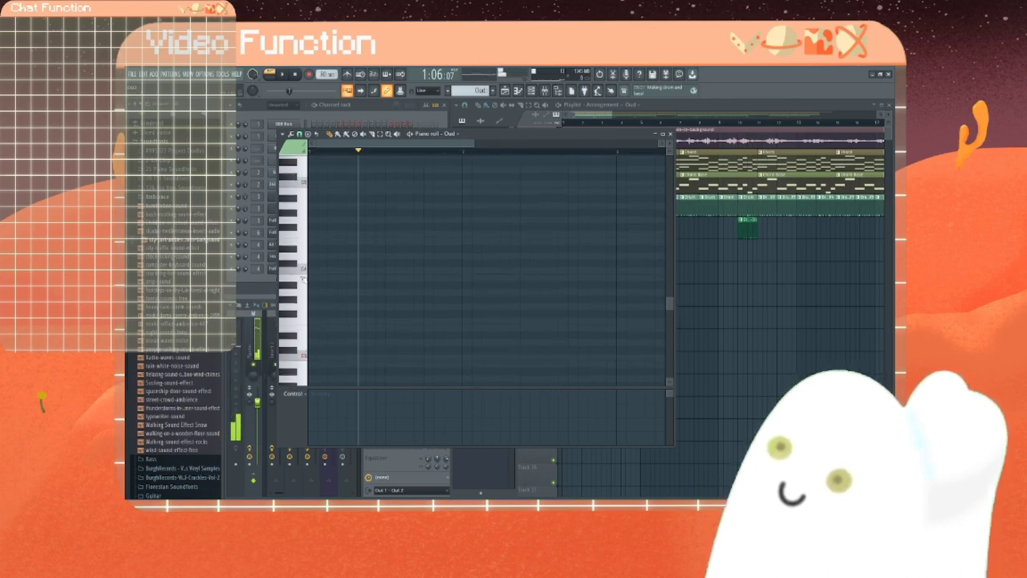
pyautogui.scroll(3, 313, 300)
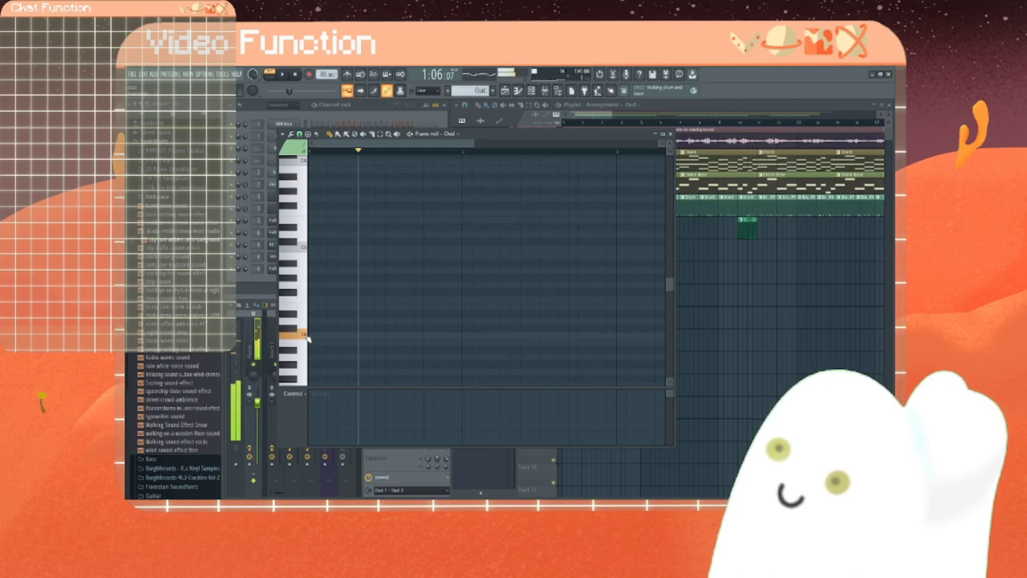
# Step: Fill the first bar of the Oud pattern with four consecutive one-beat C4 notes
pyautogui.click(310, 335)
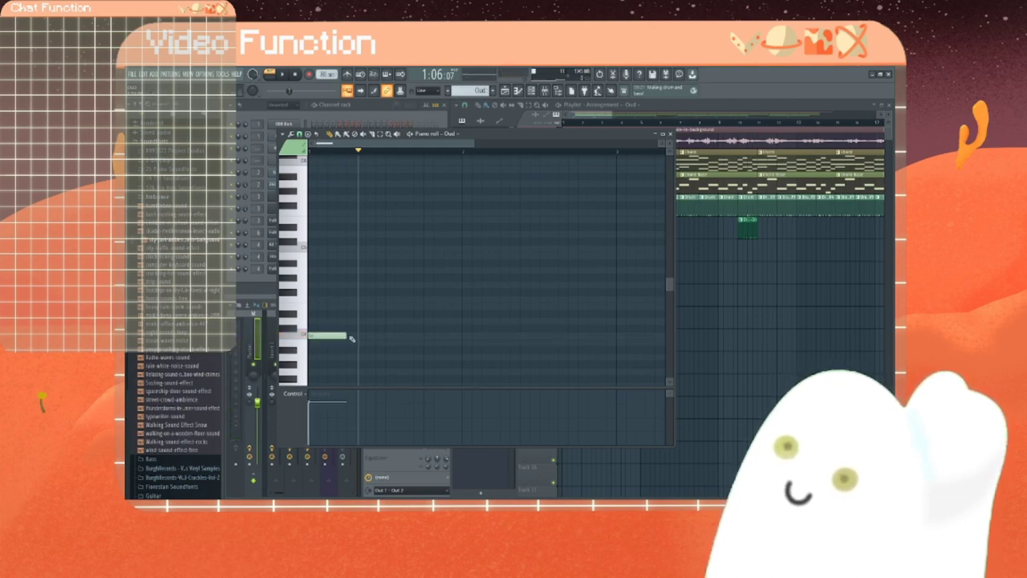
pyautogui.click(348, 335)
pyautogui.click(393, 335)
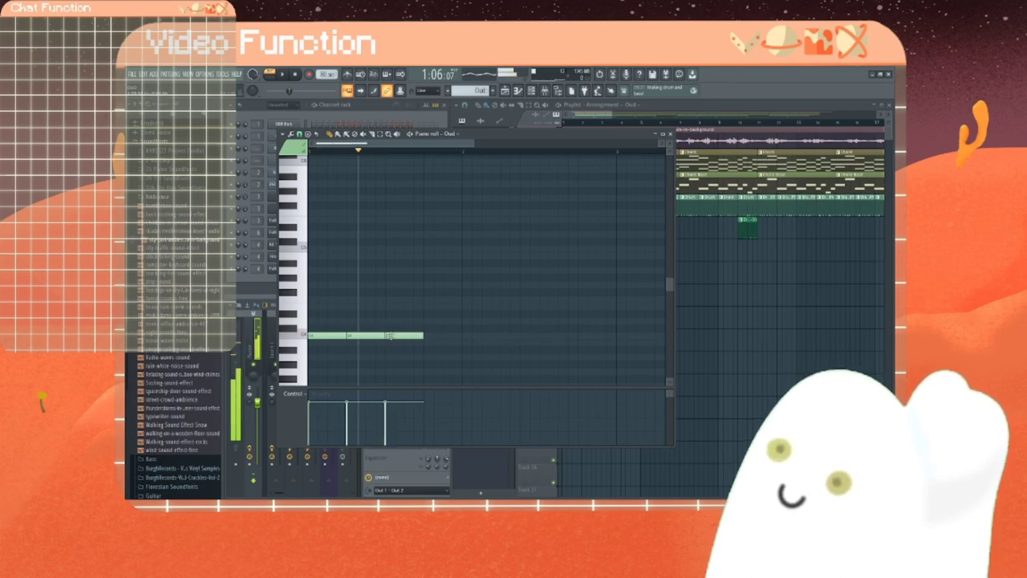
pyautogui.click(432, 336)
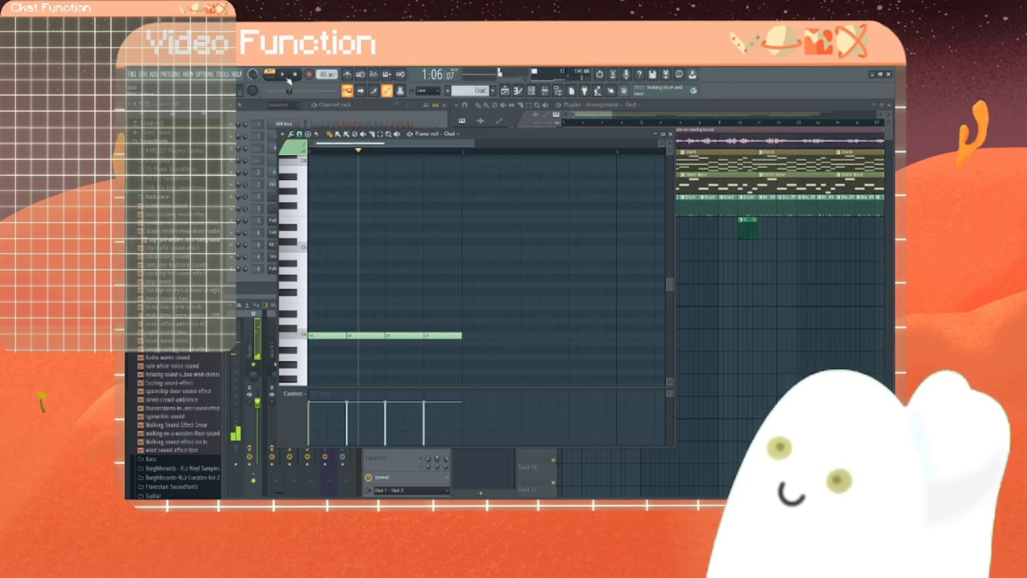
# Step: Vary the Oud melody during playback: second note on D4, third on A3 shortened to half a beat, followed by a half-beat G3
pyautogui.click(284, 75)
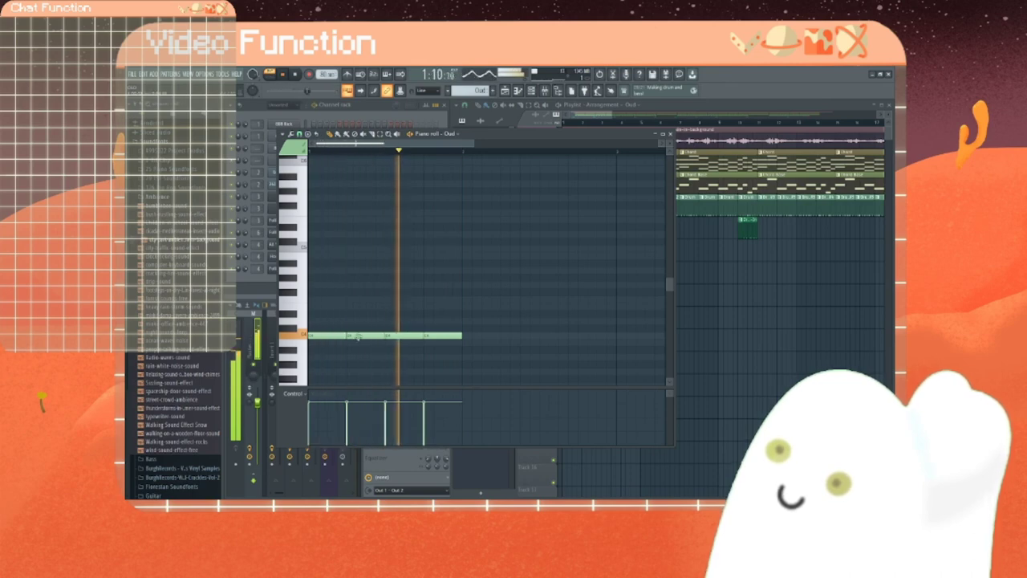
pyautogui.moveTo(358, 336); pyautogui.dragTo(386, 357)
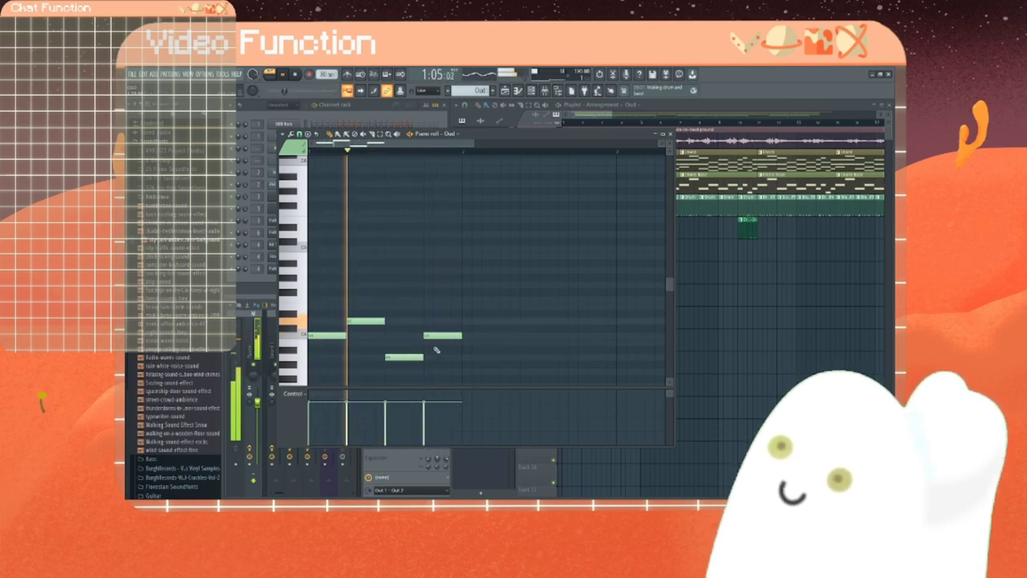
pyautogui.moveTo(422, 358); pyautogui.dragTo(404, 357)
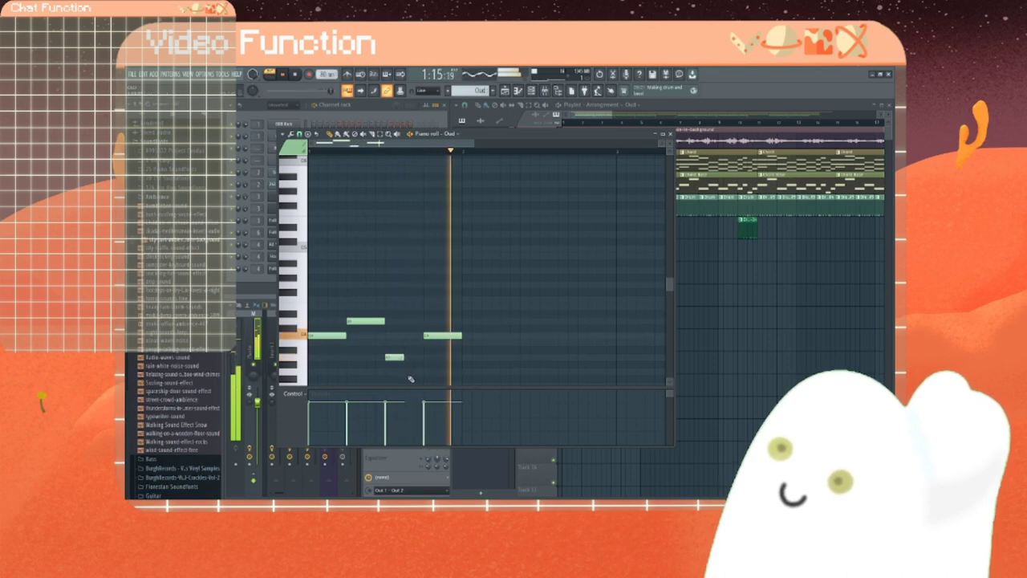
pyautogui.click(411, 372)
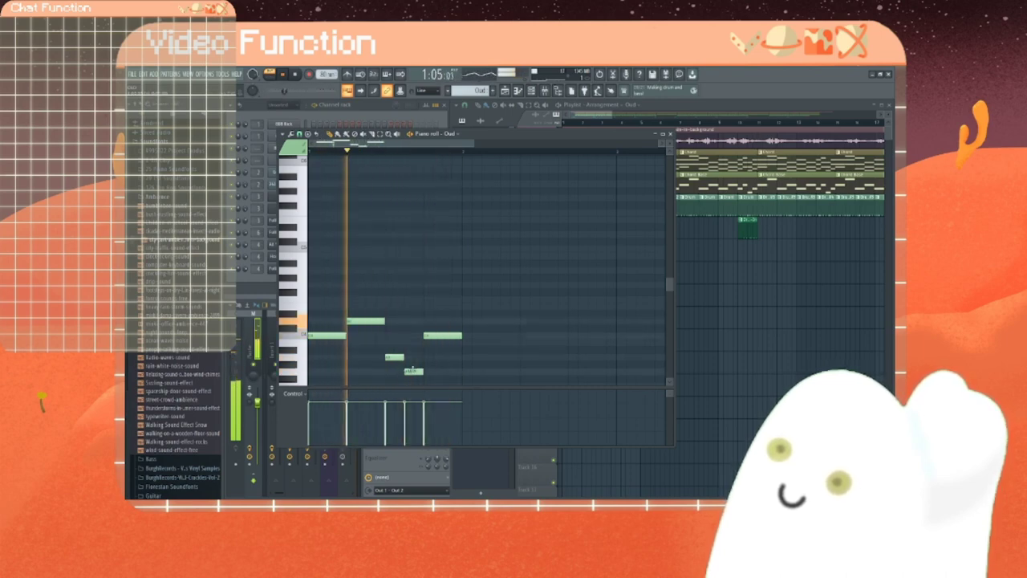
# Step: Raise the first bar's second and last notes to E4 and its half-beat G3 note to C4
pyautogui.moveTo(412, 370); pyautogui.dragTo(432, 306)
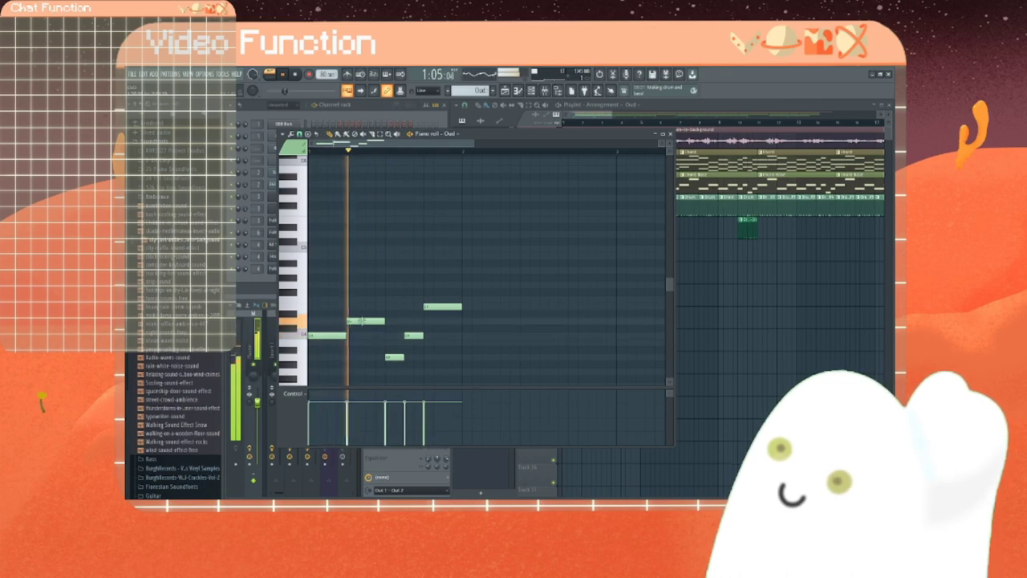
pyautogui.moveTo(361, 320); pyautogui.dragTo(362, 306)
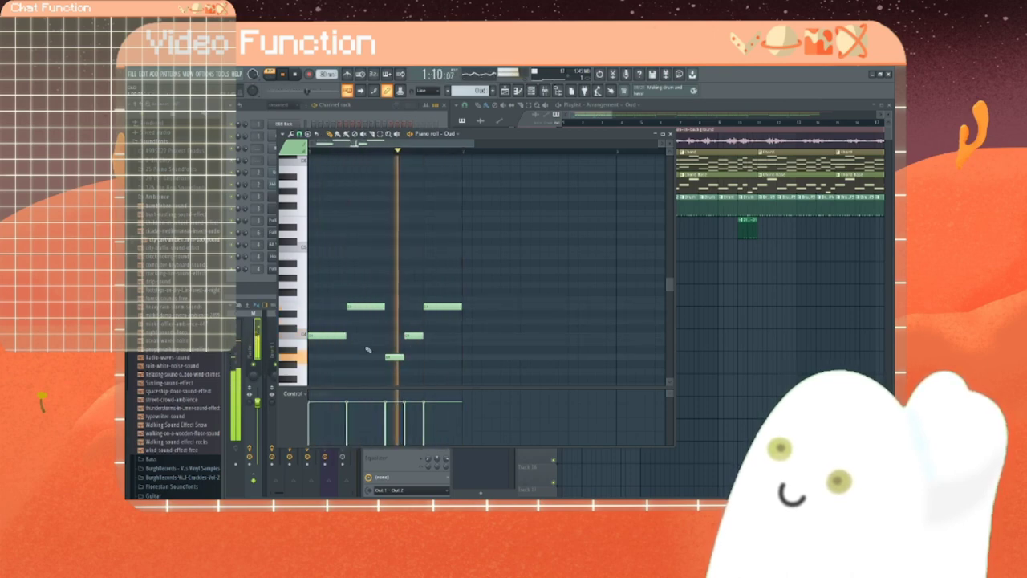
# Step: Fill the second bar with one-beat C4 and E4 notes, half-beat G4 and E4 notes, and a closing one-beat D4
pyautogui.click(473, 337)
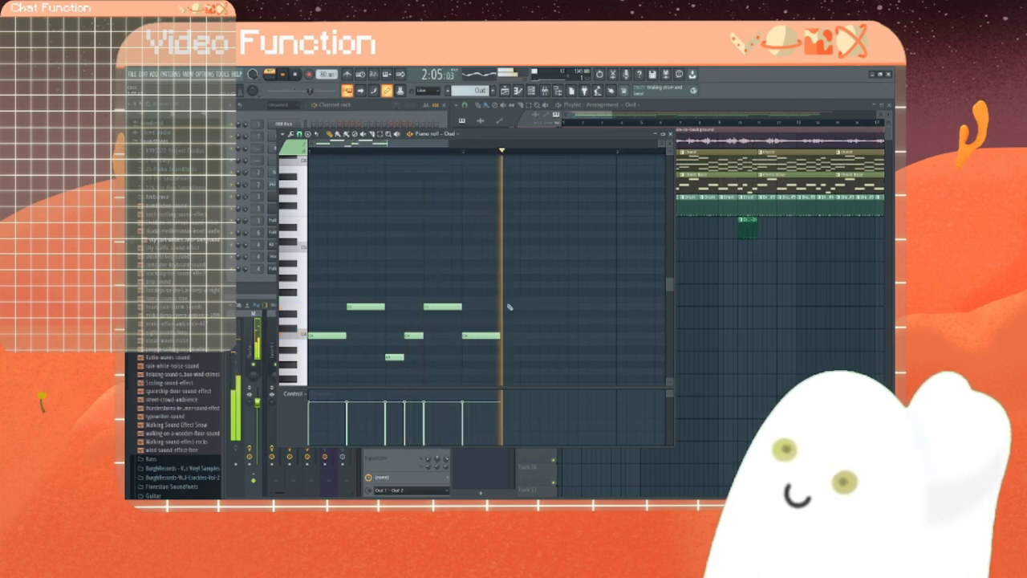
pyautogui.click(509, 306)
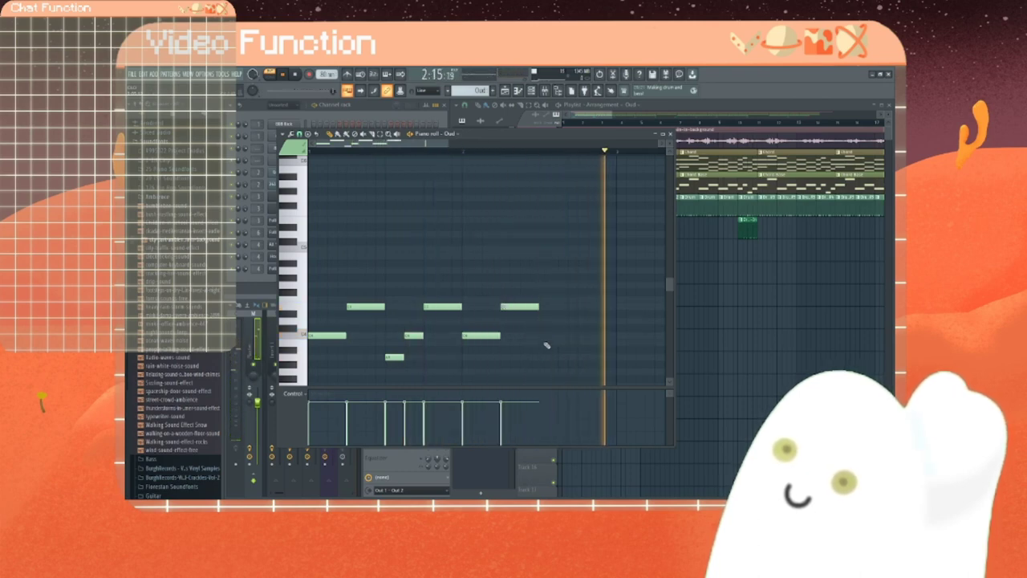
pyautogui.click(544, 285)
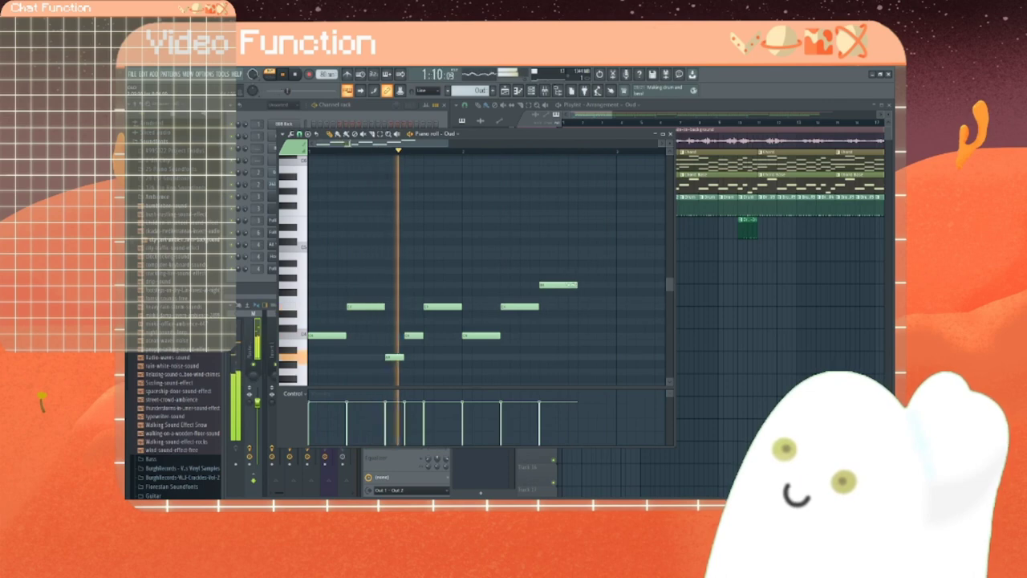
pyautogui.moveTo(570, 285); pyautogui.dragTo(556, 285)
pyautogui.click(569, 307)
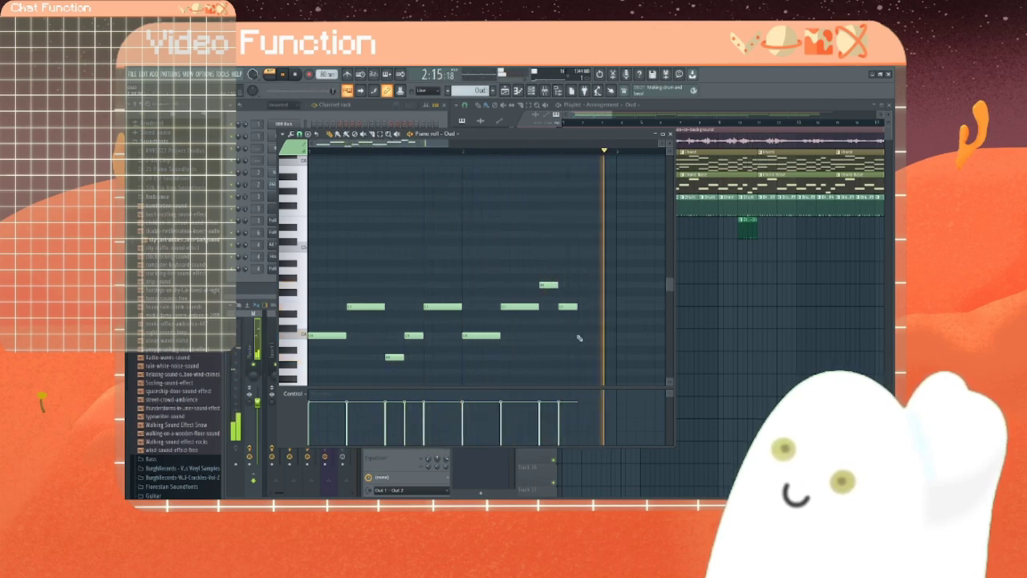
pyautogui.click(586, 320)
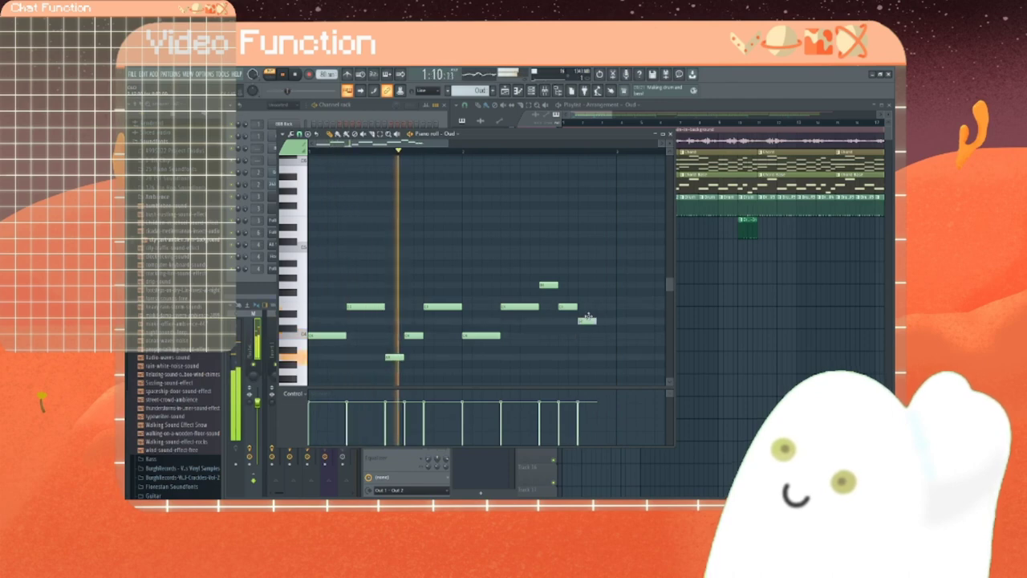
pyautogui.moveTo(595, 320); pyautogui.dragTo(616, 320)
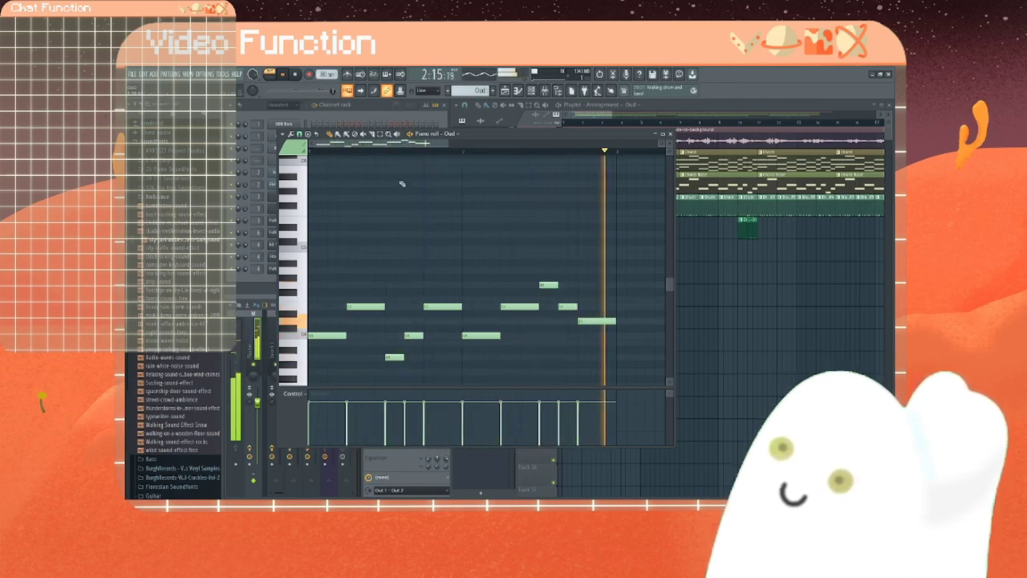
# Step: Start the third bar with a one-beat C4 note followed by a one-beat E4 note
pyautogui.moveTo(389, 143); pyautogui.dragTo(462, 164)
pyautogui.click(423, 275)
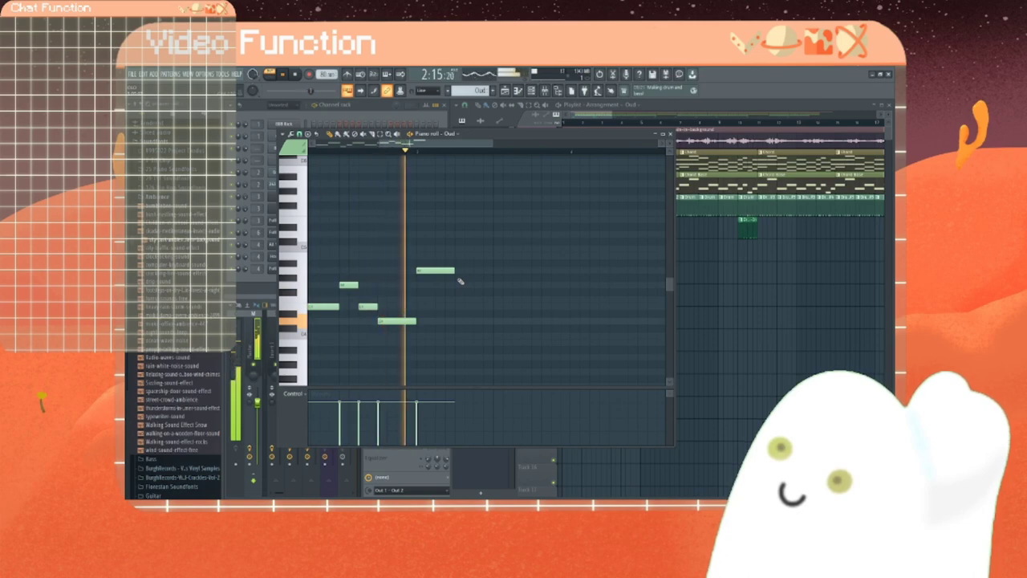
pyautogui.moveTo(435, 269); pyautogui.dragTo(436, 284)
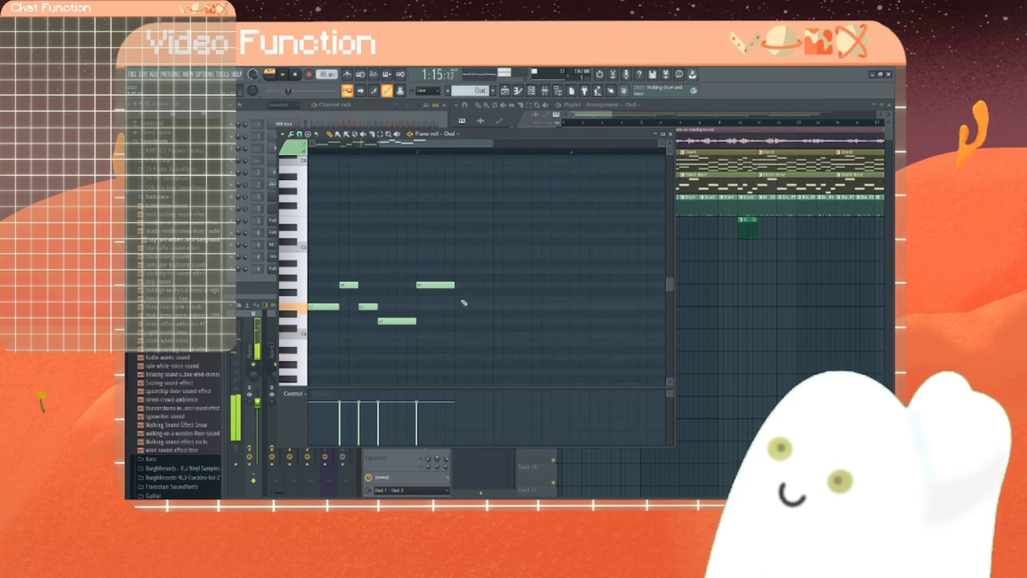
pyautogui.click(462, 307)
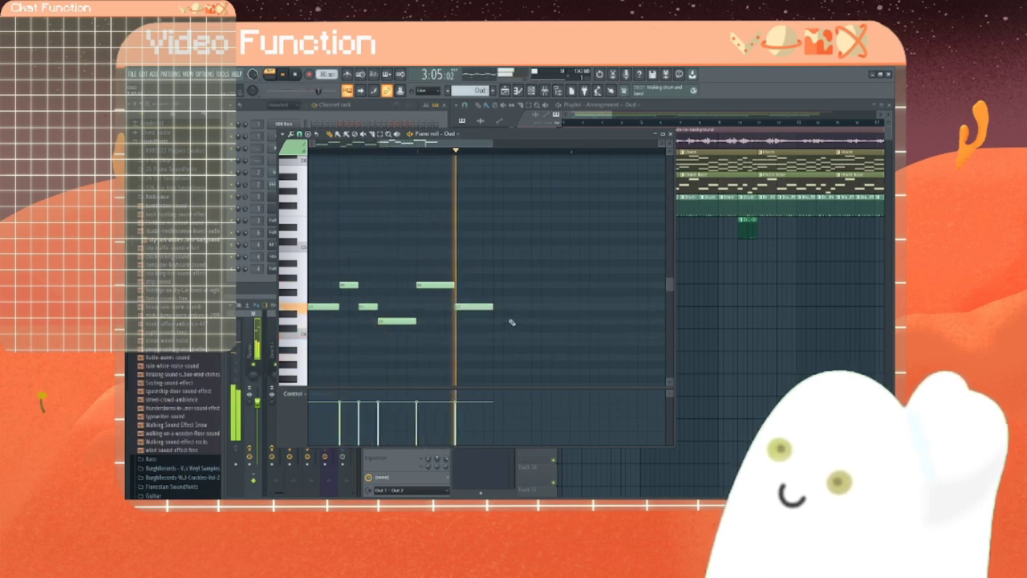
pyautogui.moveTo(436, 283); pyautogui.dragTo(434, 337)
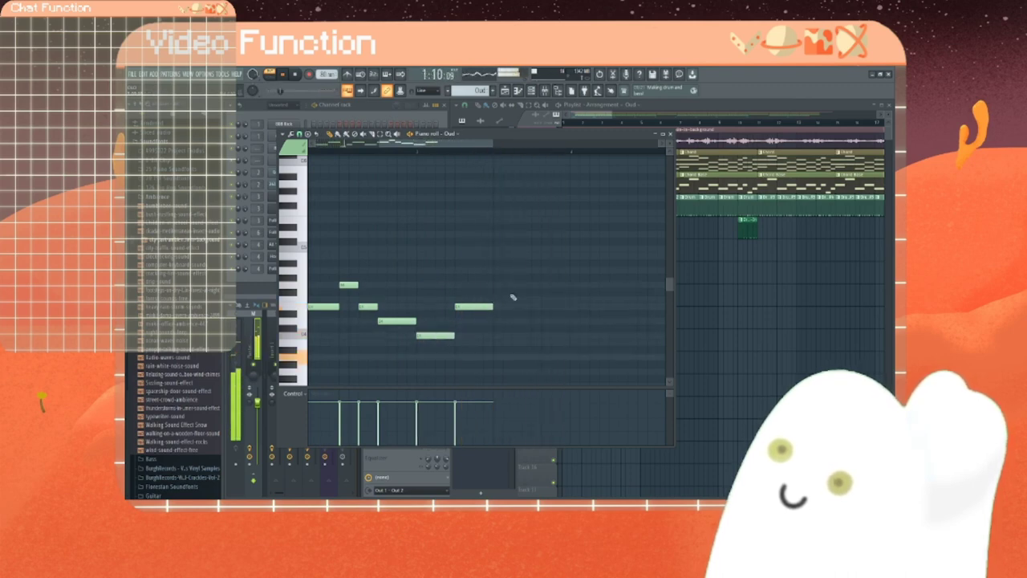
# Step: Complete the third bar with half-beat D4 and C4 notes followed by a one-beat A3
pyautogui.click(502, 272)
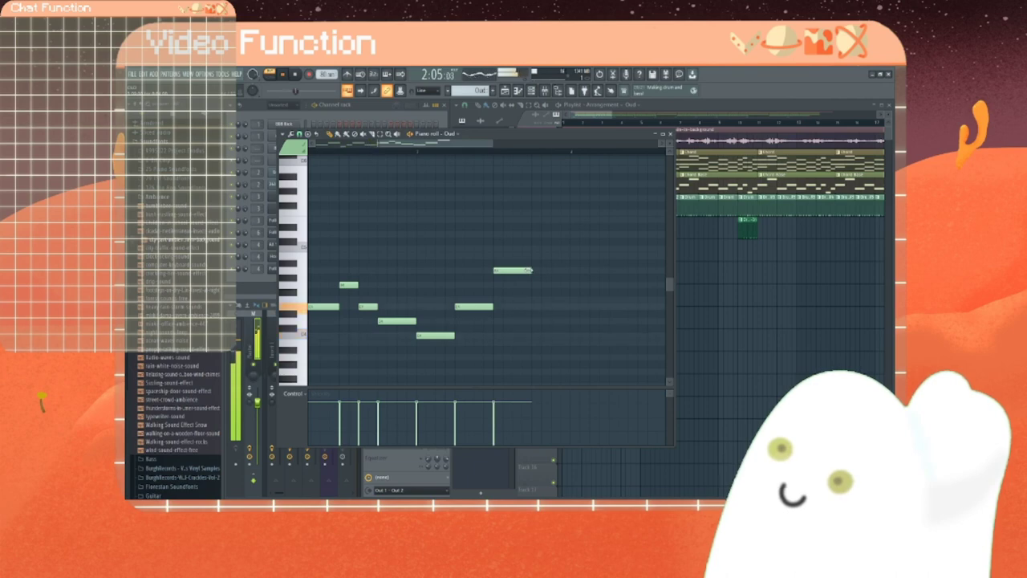
pyautogui.moveTo(529, 270); pyautogui.dragTo(521, 249)
pyautogui.click(520, 257)
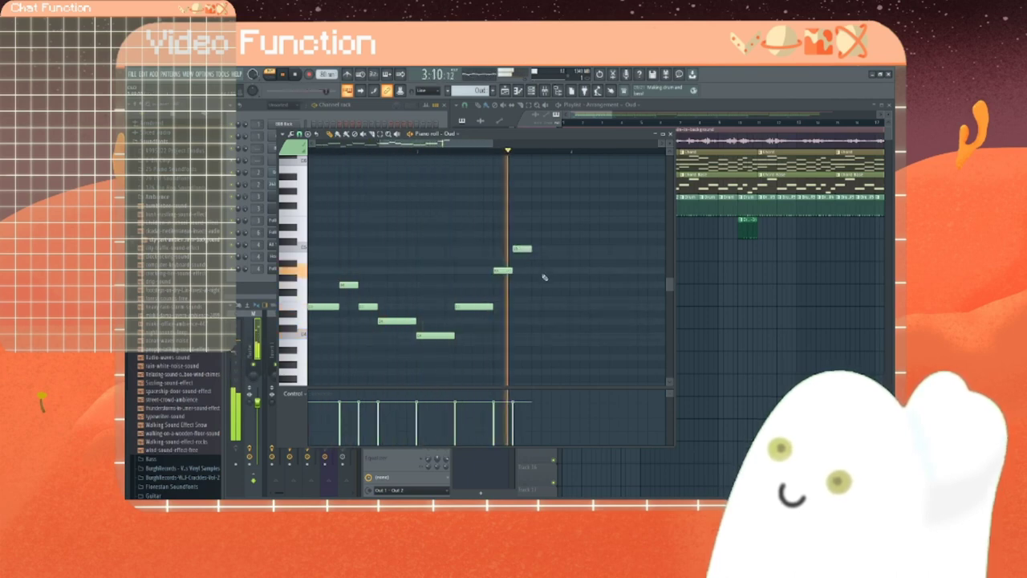
pyautogui.moveTo(521, 250); pyautogui.dragTo(516, 280)
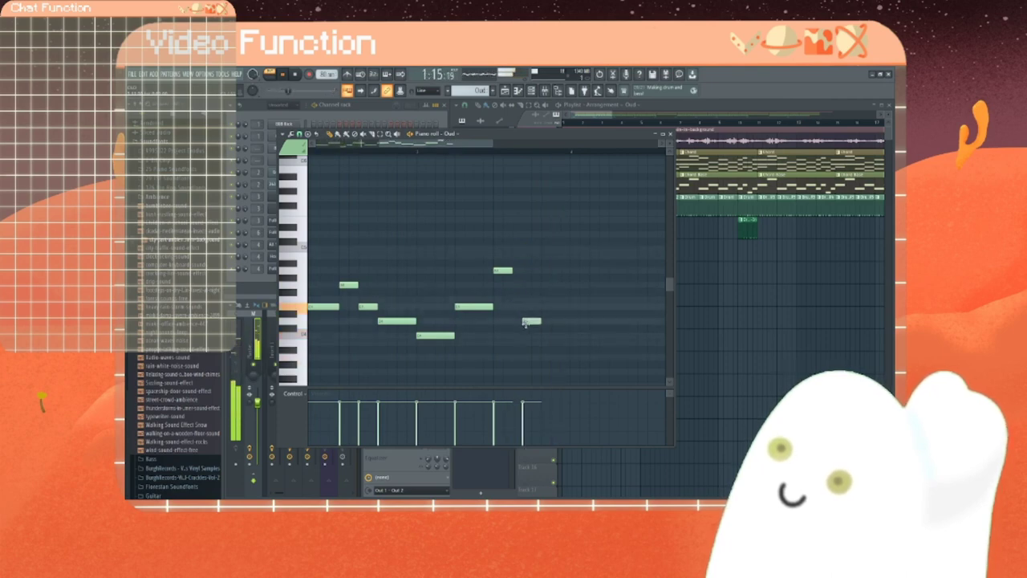
pyautogui.moveTo(526, 323); pyautogui.dragTo(522, 325)
pyautogui.moveTo(499, 273); pyautogui.dragTo(524, 337)
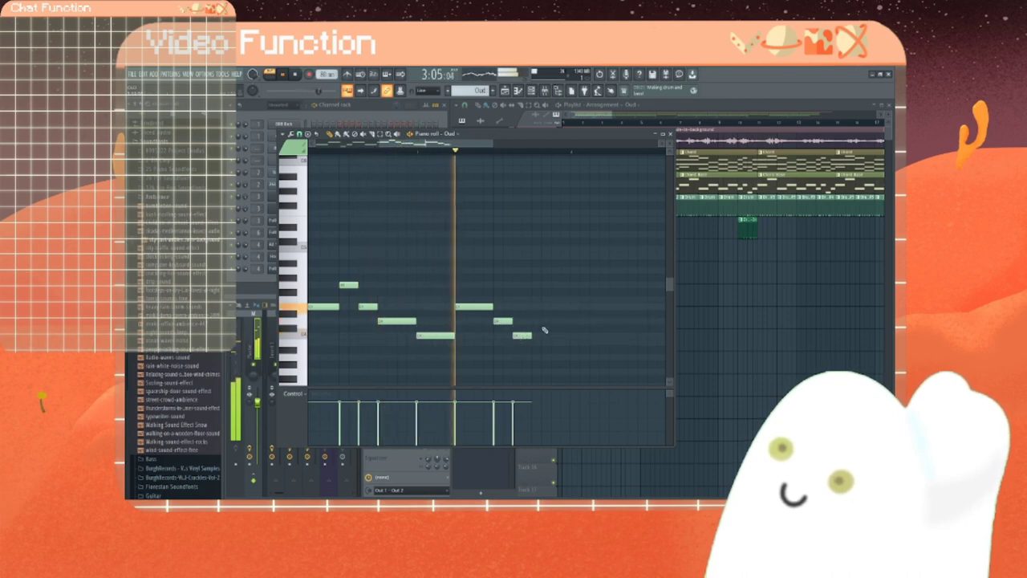
pyautogui.click(541, 357)
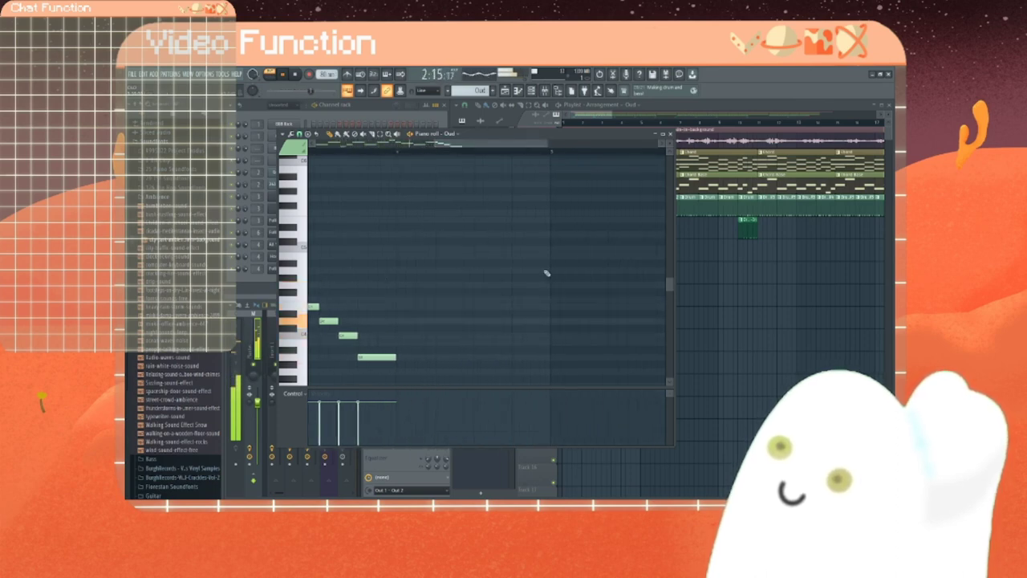
# Step: Fill the fourth bar with one-beat E4 and D4 notes, half-beat C4 and A3 notes, and a closing one-beat G3
pyautogui.click(400, 299)
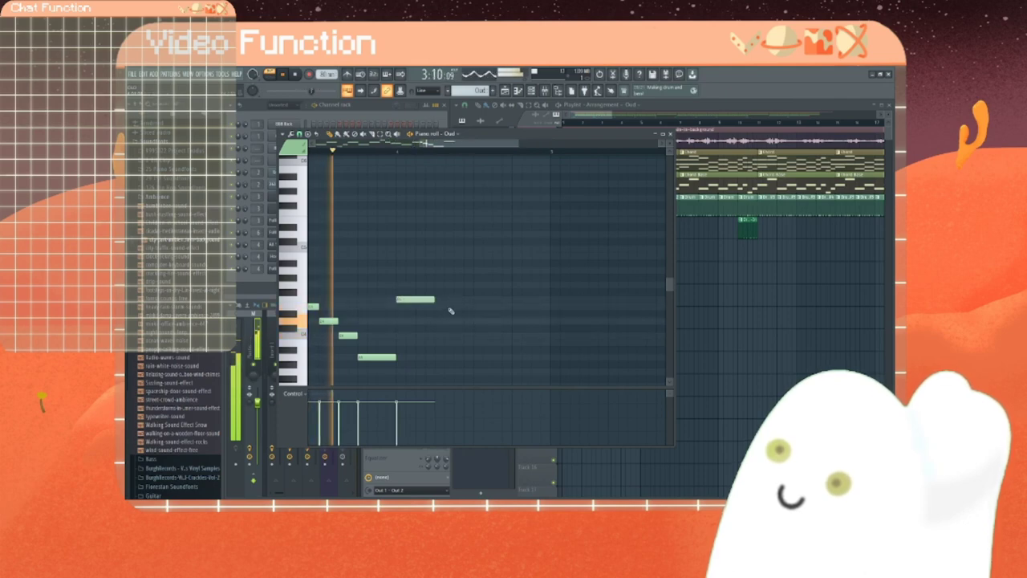
pyautogui.moveTo(422, 301); pyautogui.dragTo(422, 310)
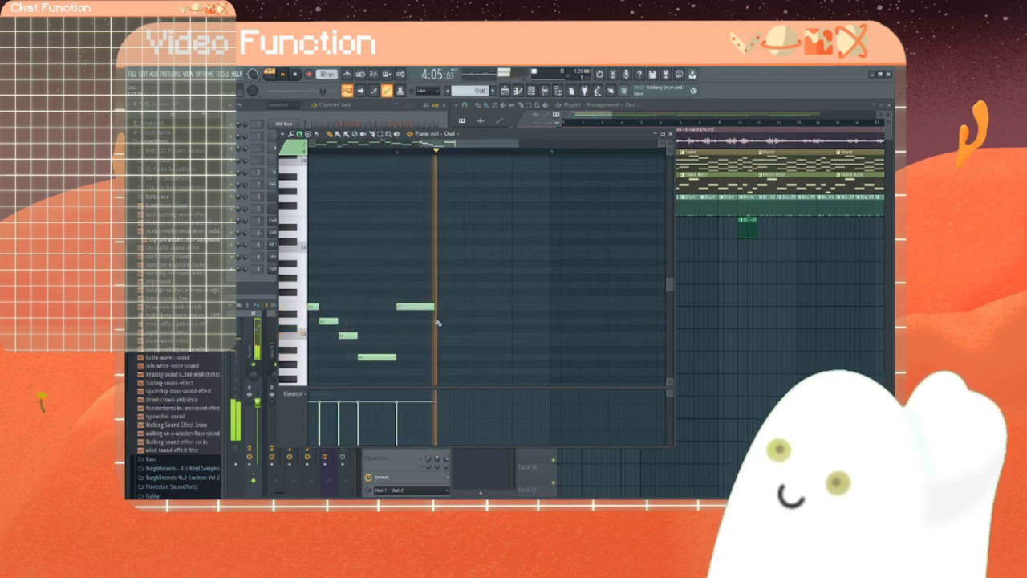
pyautogui.click(437, 321)
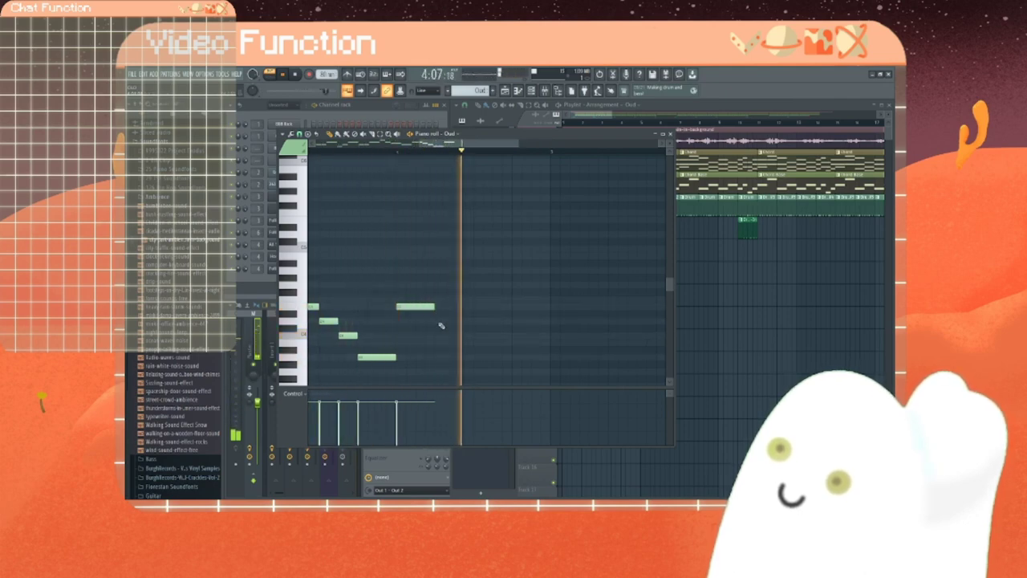
pyautogui.click(478, 345)
pyautogui.click(504, 343)
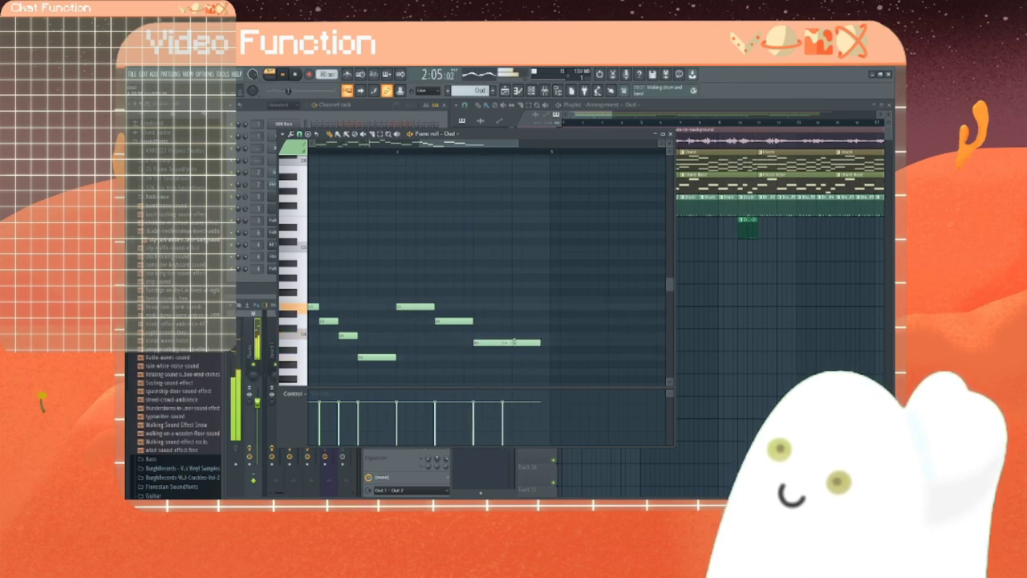
pyautogui.moveTo(492, 345); pyautogui.dragTo(493, 336)
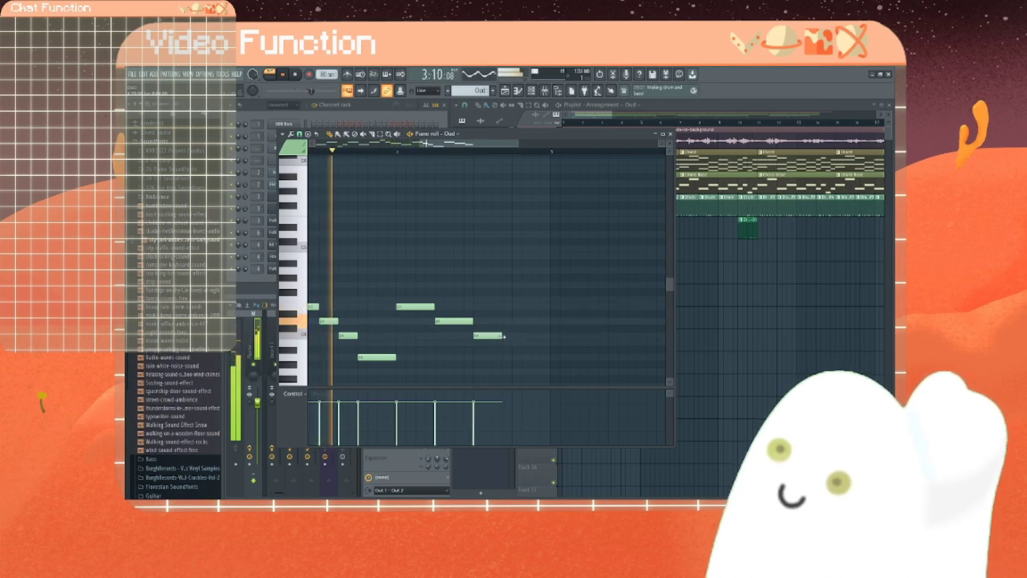
pyautogui.click(497, 358)
pyautogui.click(518, 372)
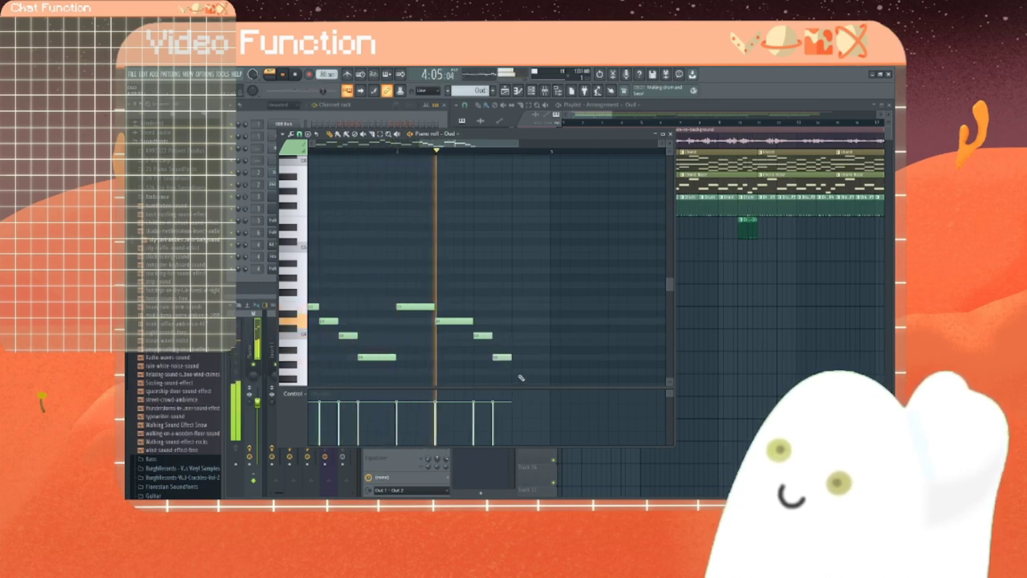
pyautogui.moveTo(530, 372); pyautogui.dragTo(550, 372)
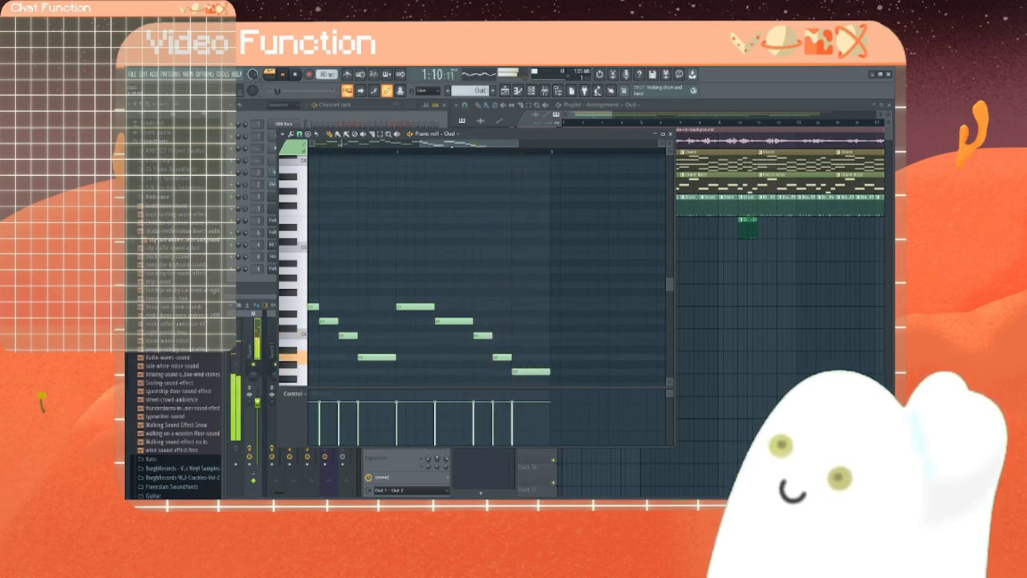
# Step: Replay the melody and layer half-beat offbeat notes above it: C5, A4 and D5 in bar one, C5 and A4 in bar two
pyautogui.press('space')
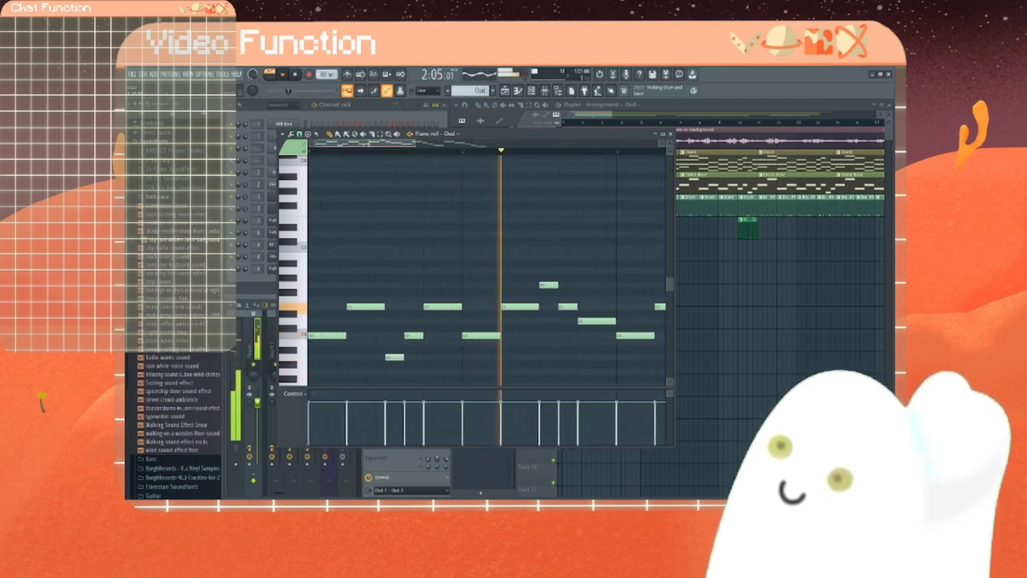
pyautogui.scroll(2, 393, 277)
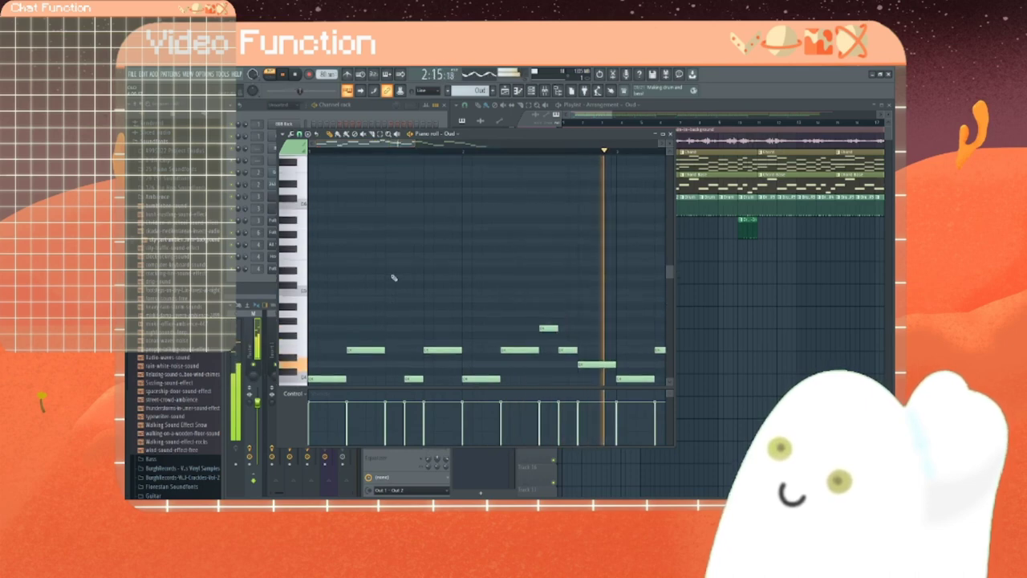
pyautogui.scroll(1, 393, 277)
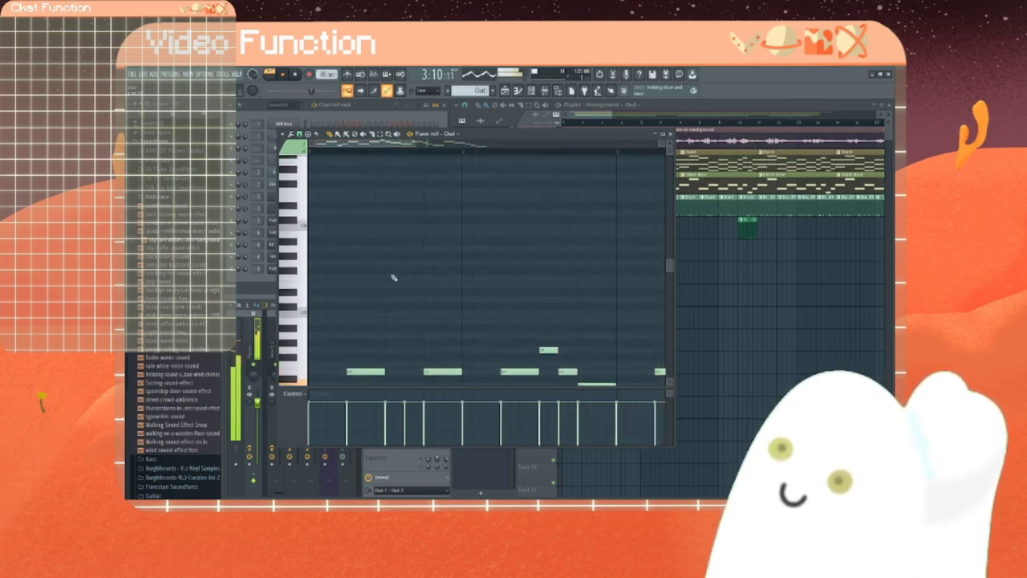
pyautogui.scroll(2, 393, 277)
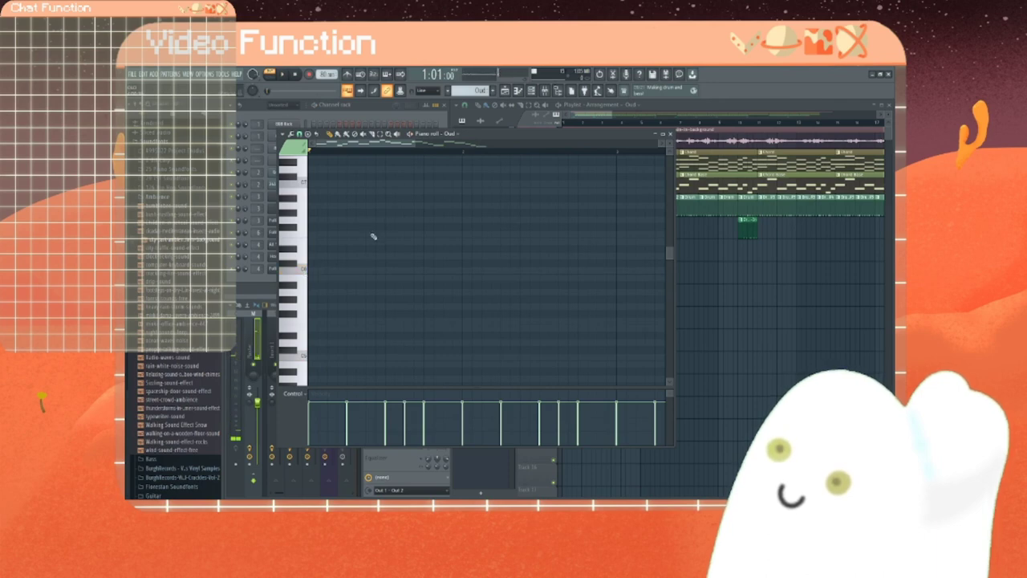
pyautogui.scroll(-3, 373, 236)
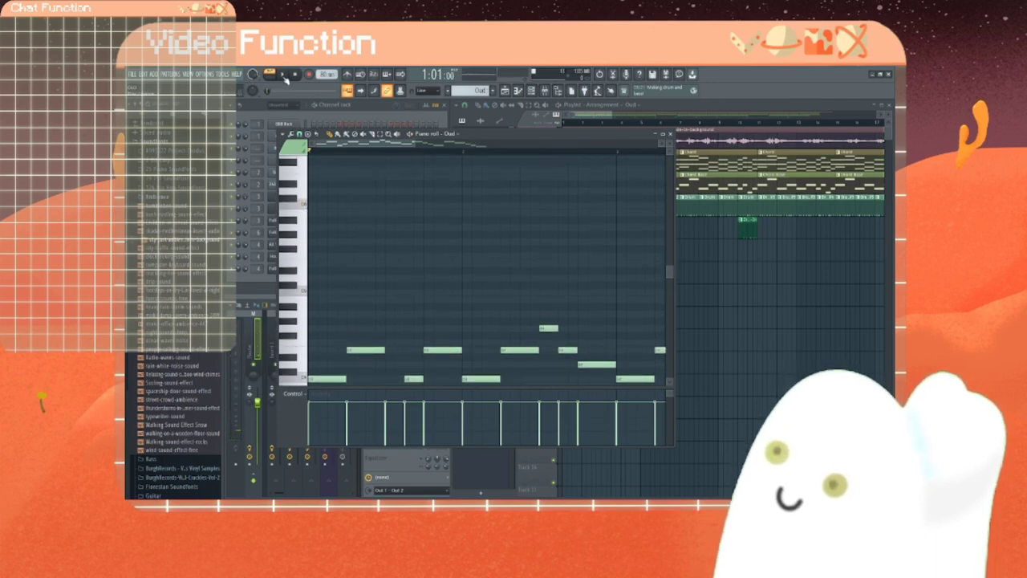
pyautogui.click(284, 75)
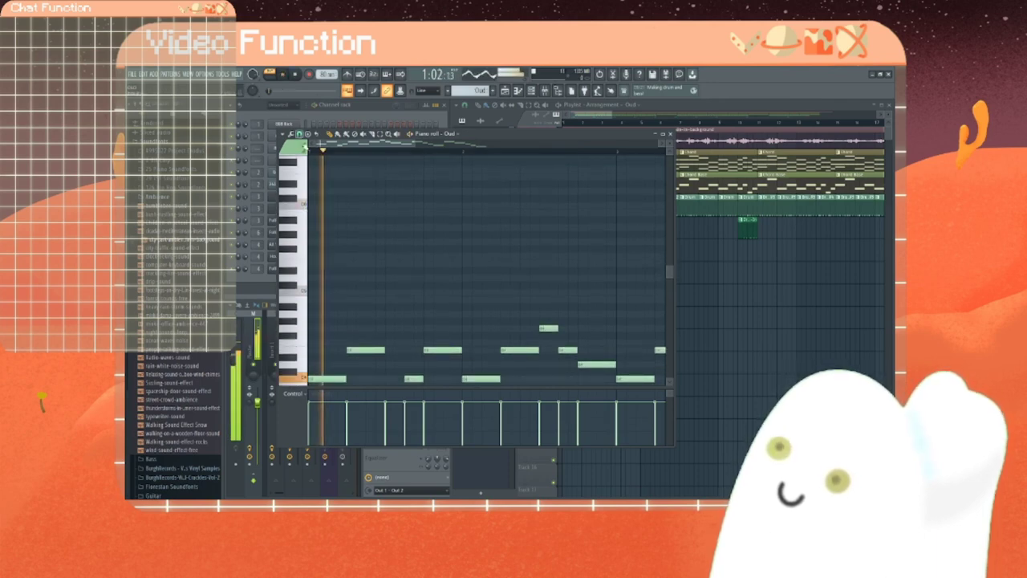
pyautogui.click(344, 292)
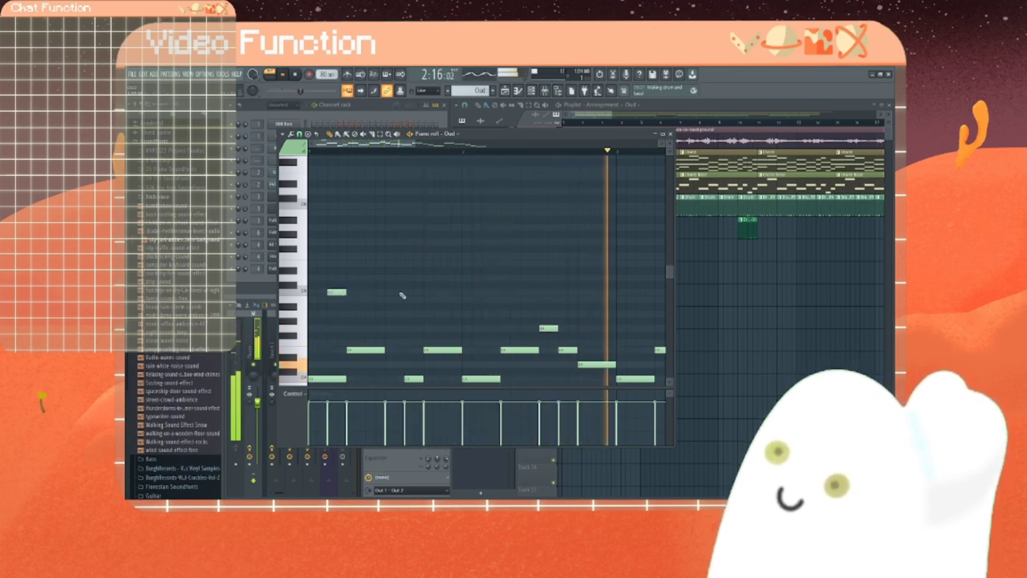
pyautogui.scroll(-1, 402, 295)
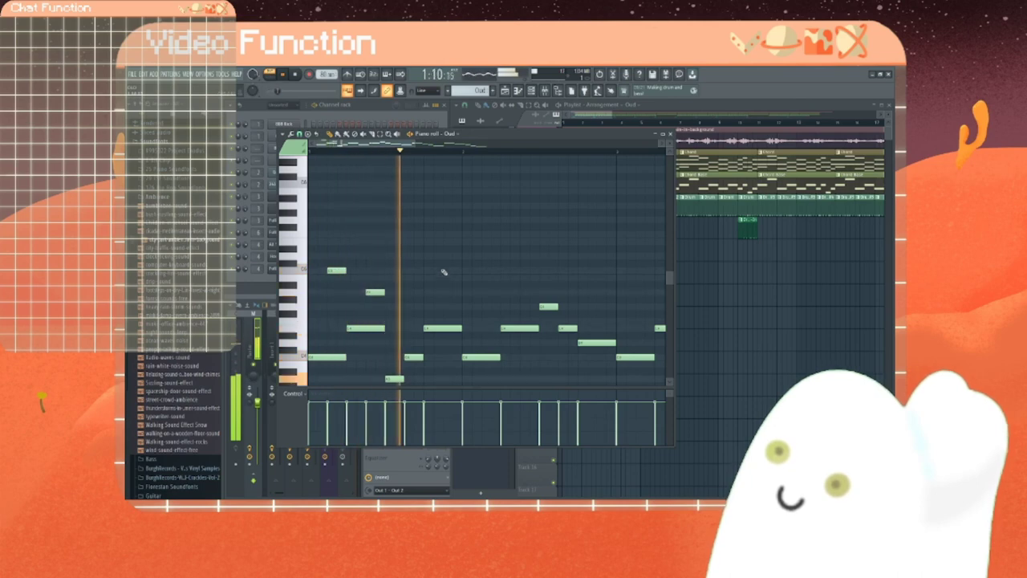
pyautogui.click(447, 278)
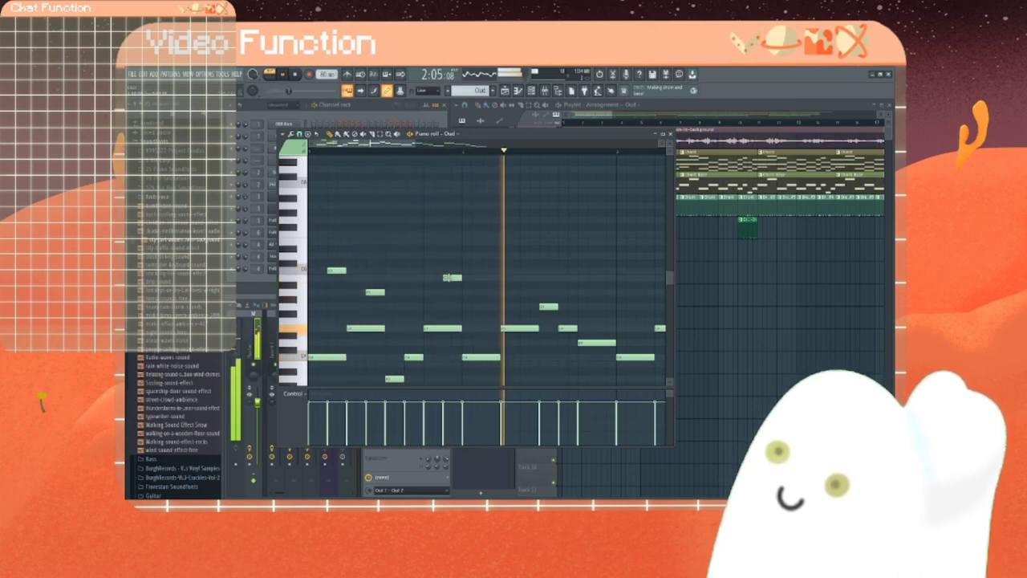
pyautogui.moveTo(451, 277); pyautogui.dragTo(461, 306)
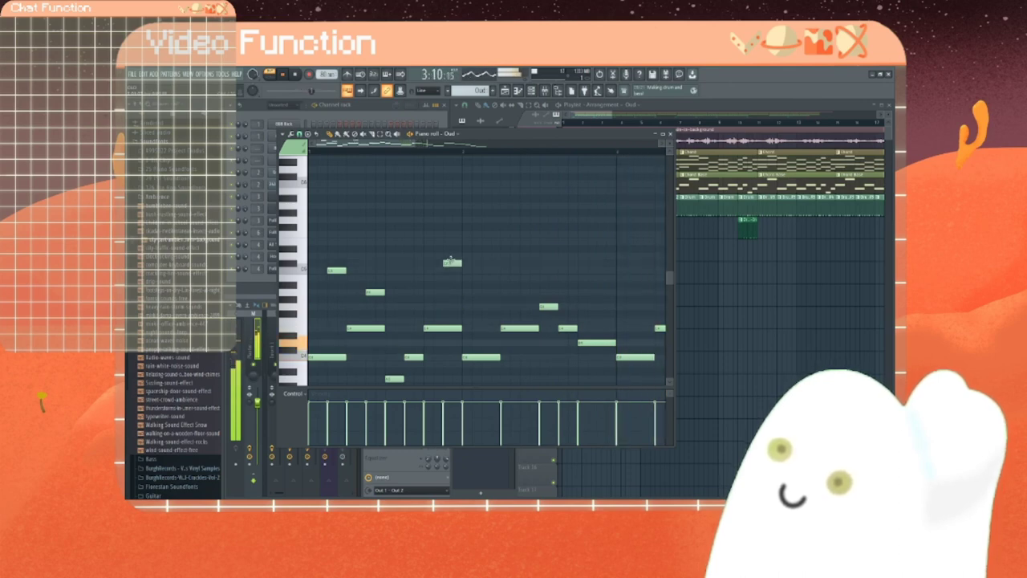
pyautogui.click(489, 272)
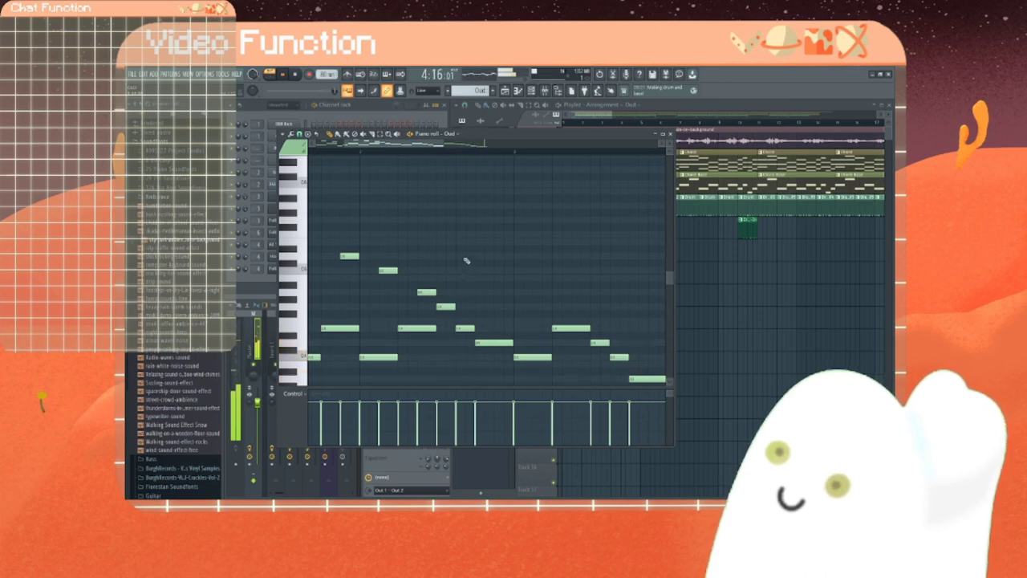
# Step: Close bar two with a half-beat D5, raise its A4 accent to E5, and add half-beat E5, G5 and E5 offbeats in bar three
pyautogui.click(503, 256)
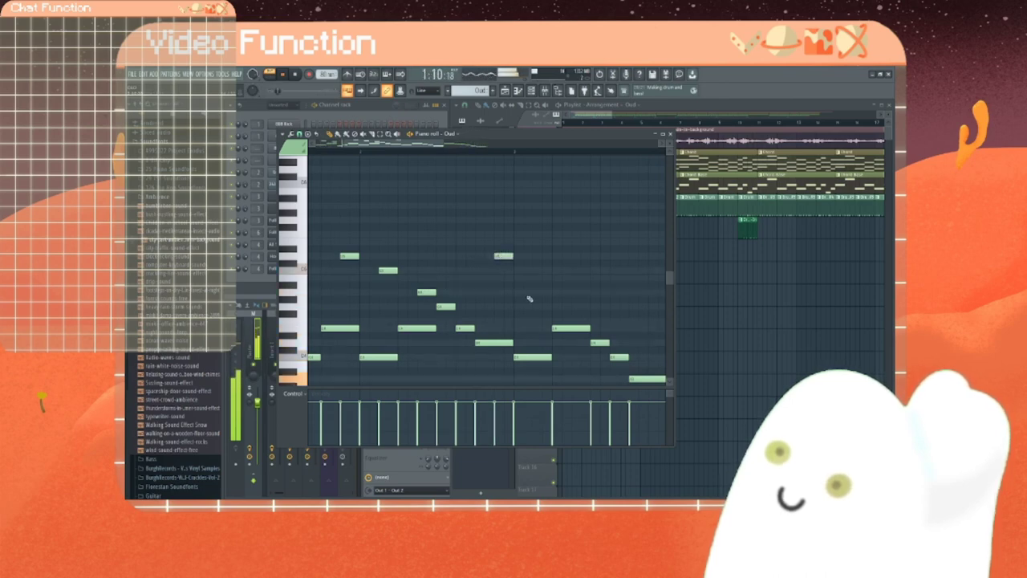
pyautogui.press('space')
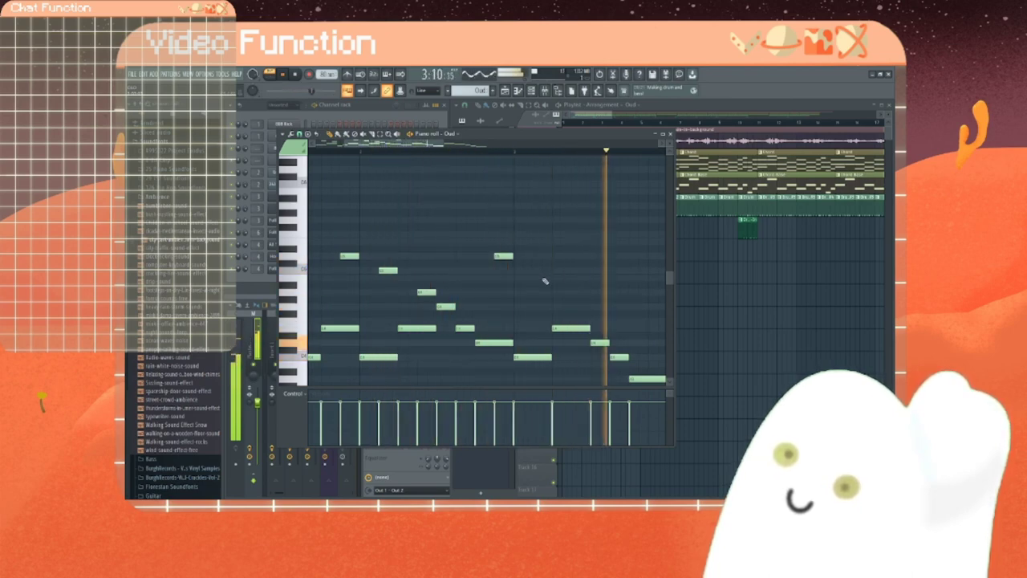
pyautogui.click(542, 287)
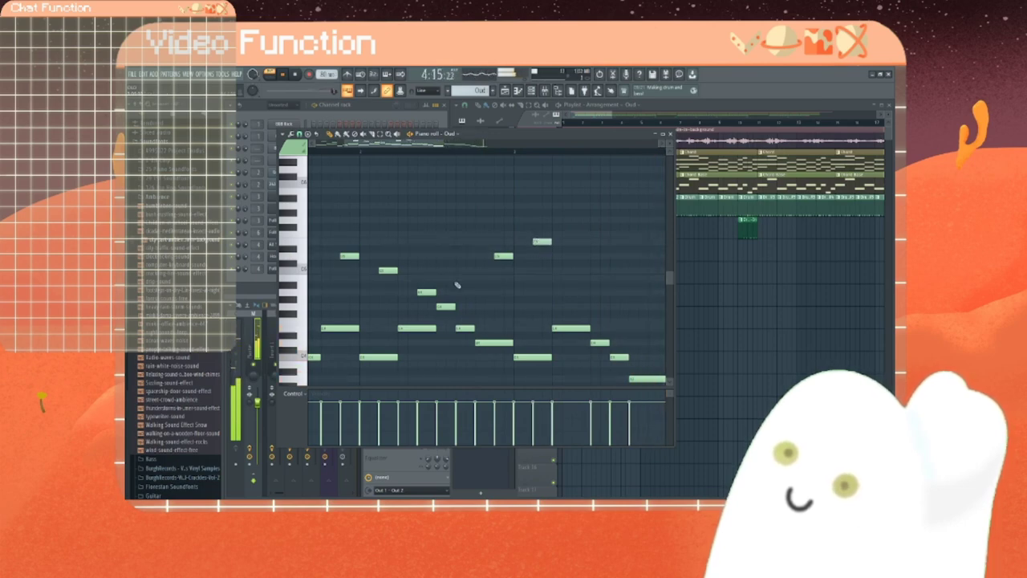
pyautogui.moveTo(422, 254); pyautogui.dragTo(421, 240)
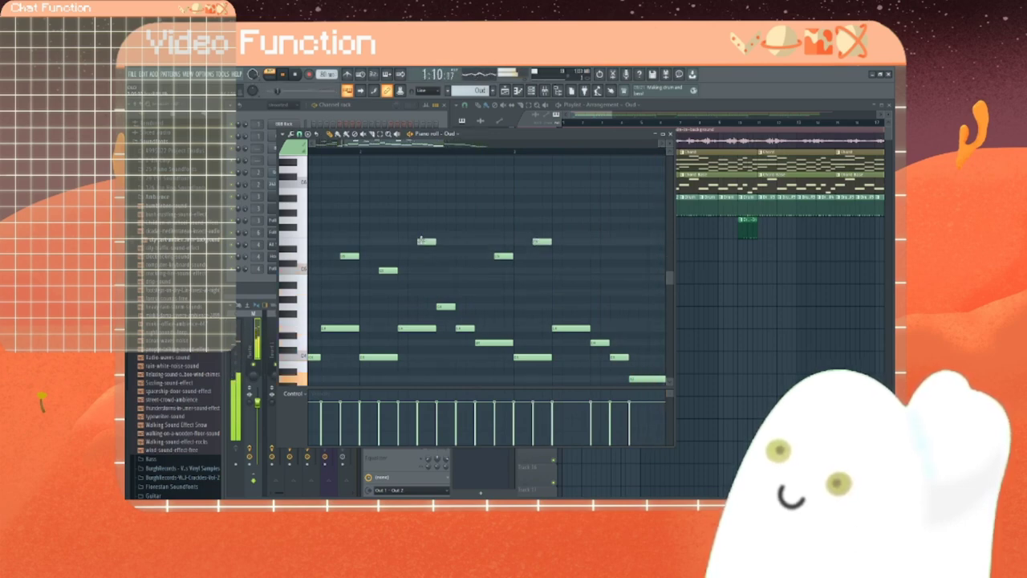
pyautogui.press('space')
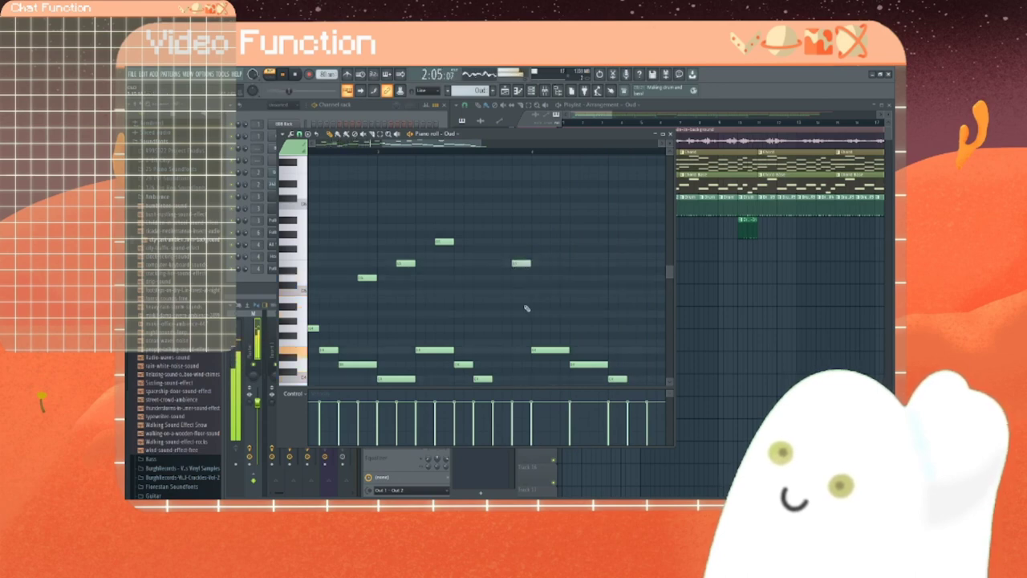
# Step: Add half-beat C5, G5 and closing A4 accents above the melody in bar four and play the result
pyautogui.scroll(-3, 518, 259)
pyautogui.scroll(2, 517, 257)
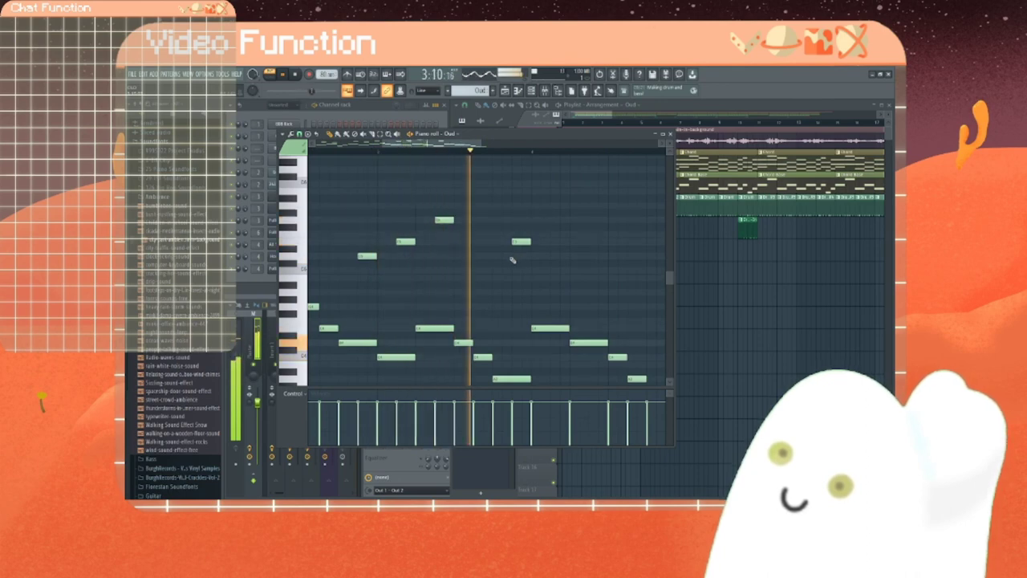
pyautogui.moveTo(447, 144); pyautogui.dragTo(466, 145)
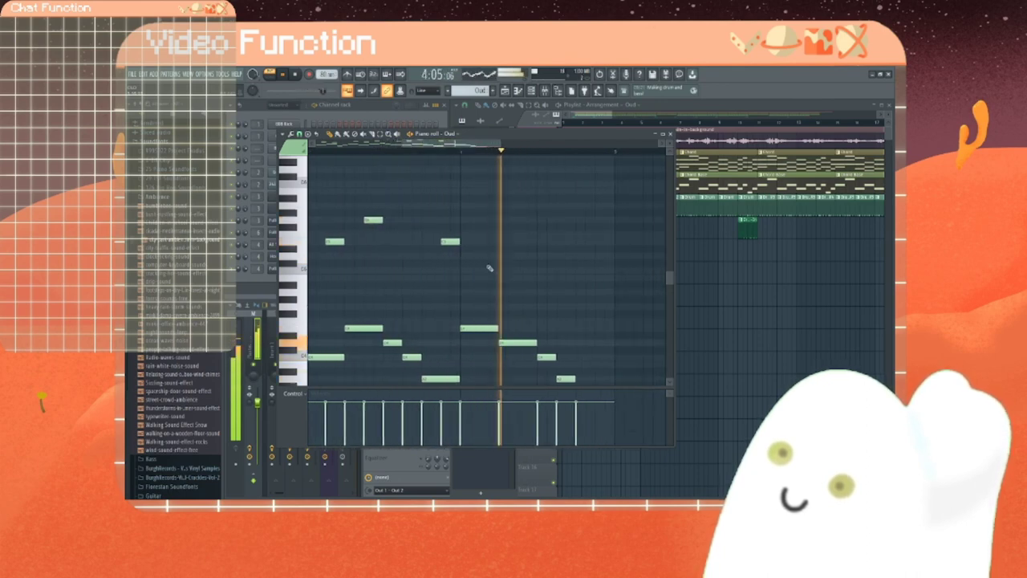
pyautogui.click(486, 278)
pyautogui.moveTo(485, 277); pyautogui.dragTo(485, 269)
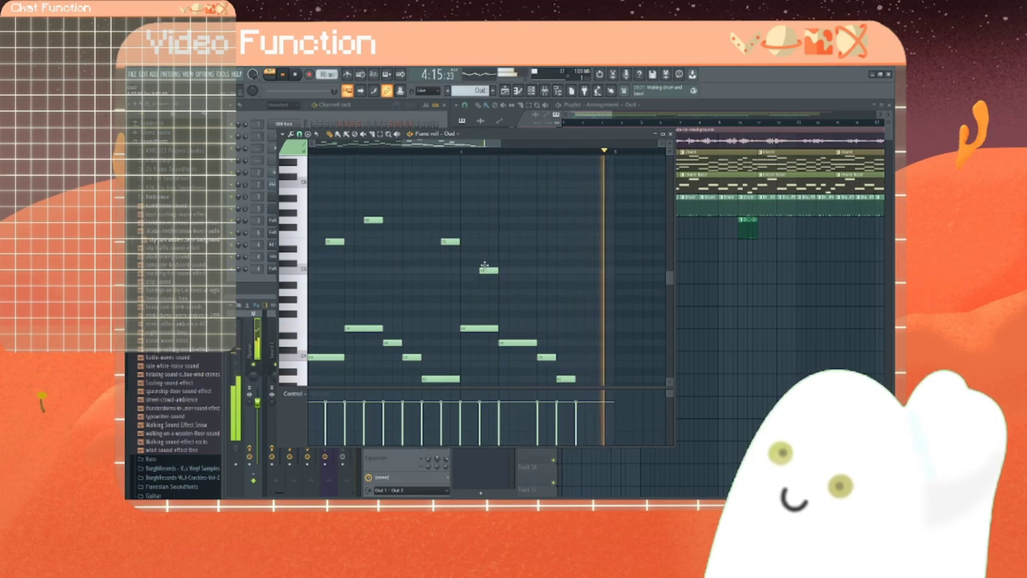
pyautogui.click(522, 234)
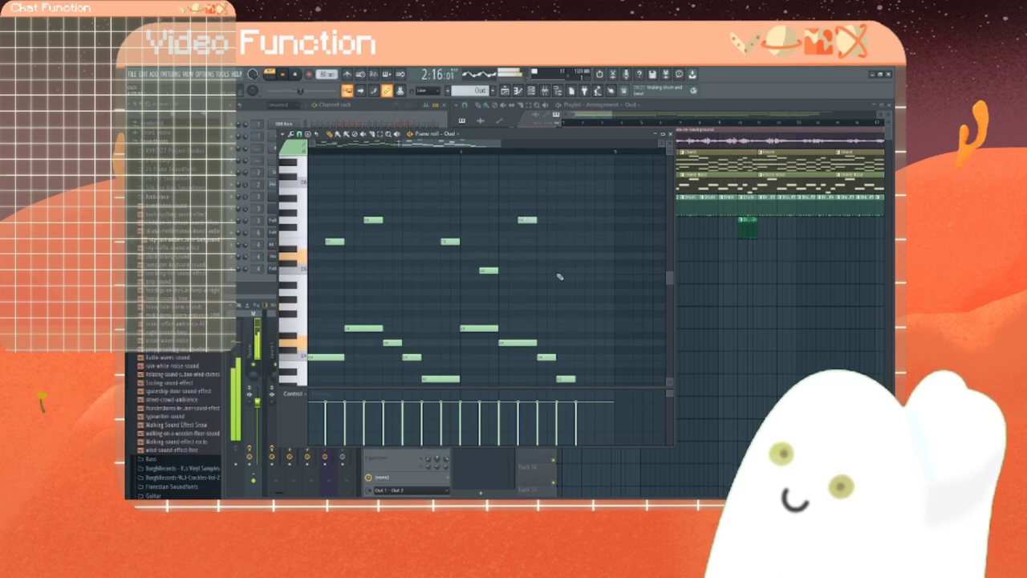
pyautogui.click(602, 292)
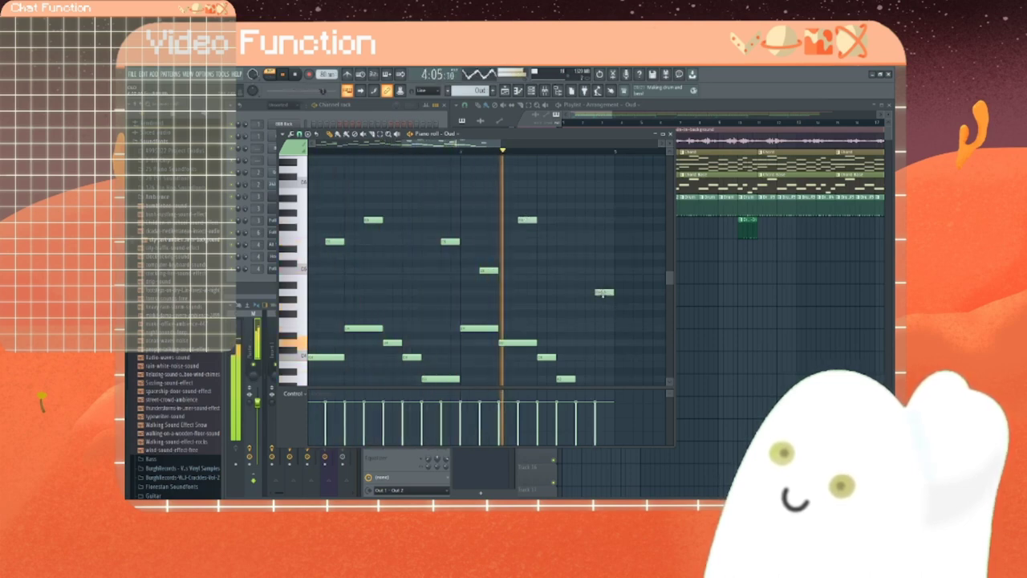
pyautogui.moveTo(603, 292)
pyautogui.mouseDown()
pyautogui.moveTo(608, 279)
pyautogui.moveTo(602, 296)
pyautogui.mouseUp()
pyautogui.press('space')
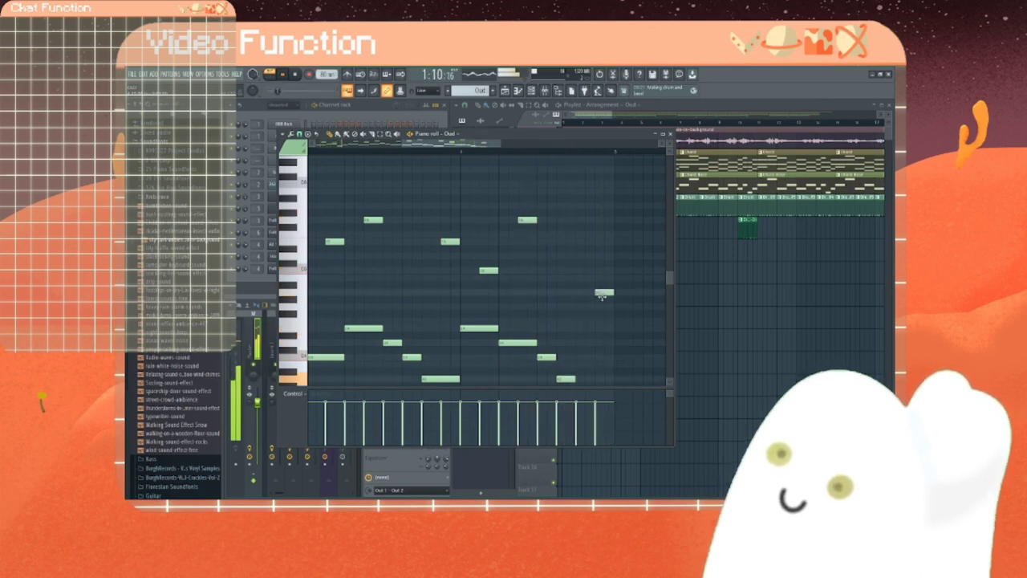
pyautogui.press('space')
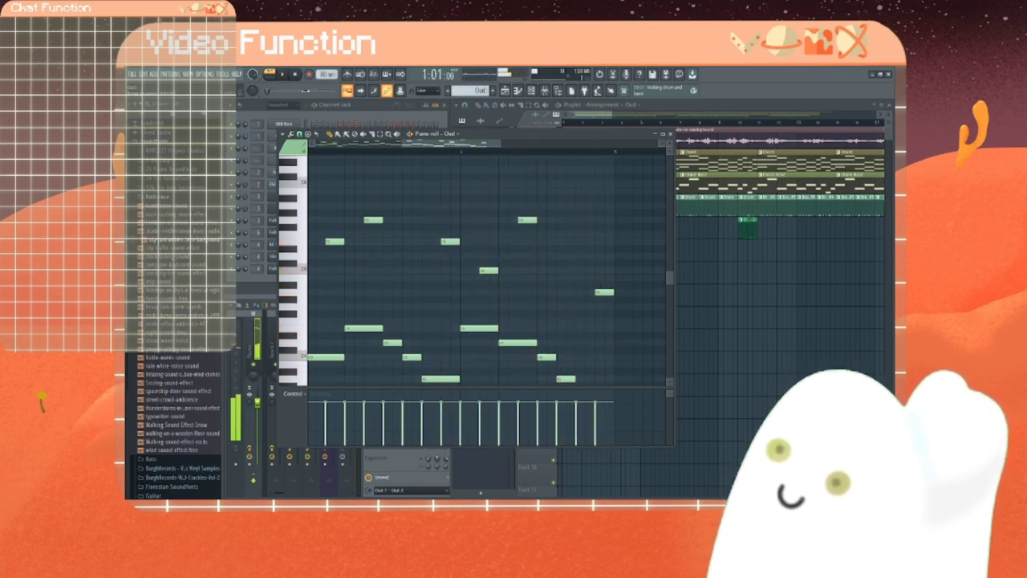
# Step: Try quarter-beat C6 and A5 accents on the third beat of bar one and play them back
pyautogui.hscroll(-5, 486, 269)
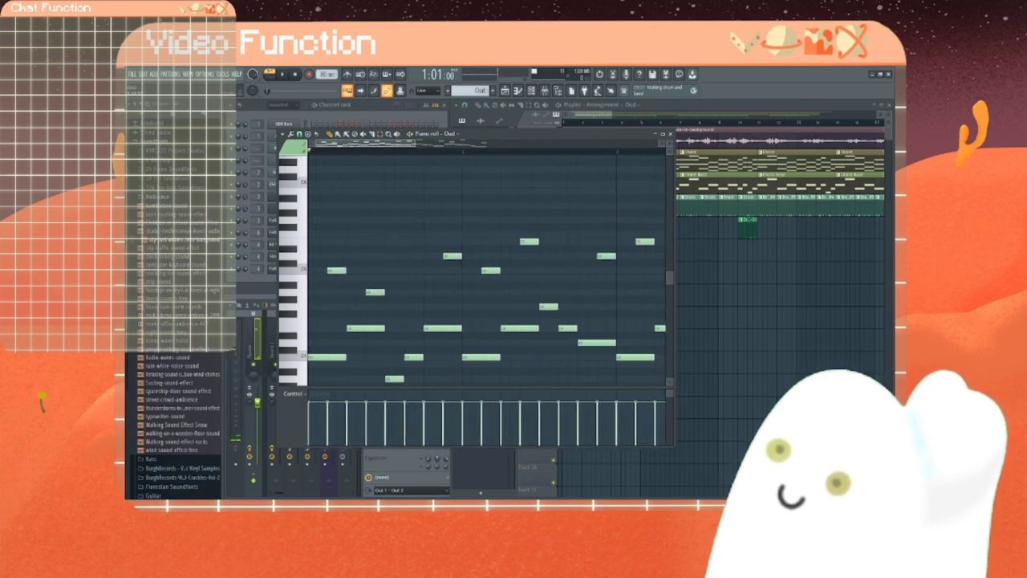
pyautogui.scroll(-2, 407, 273)
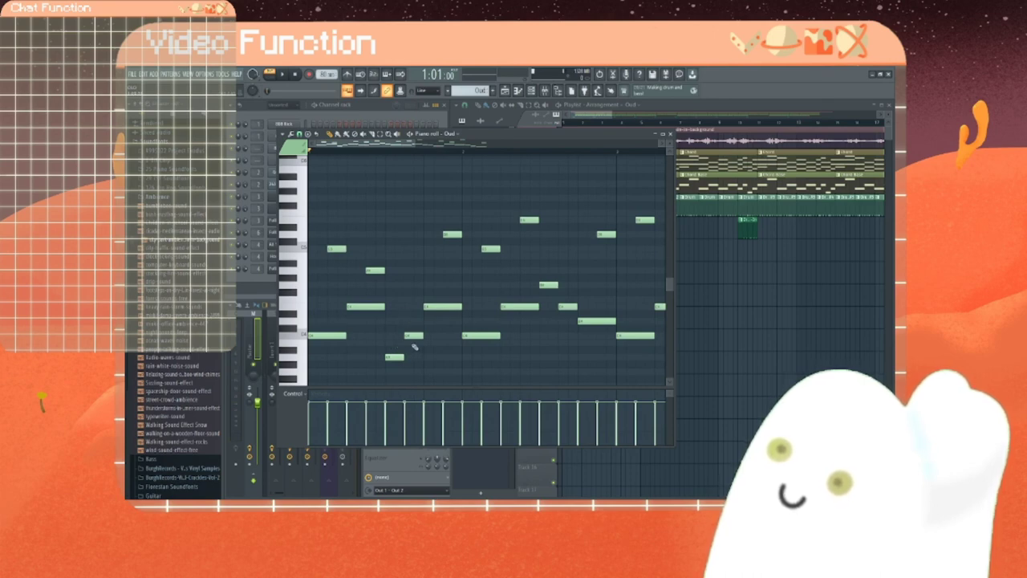
pyautogui.scroll(3, 413, 343)
pyautogui.scroll(2, 411, 341)
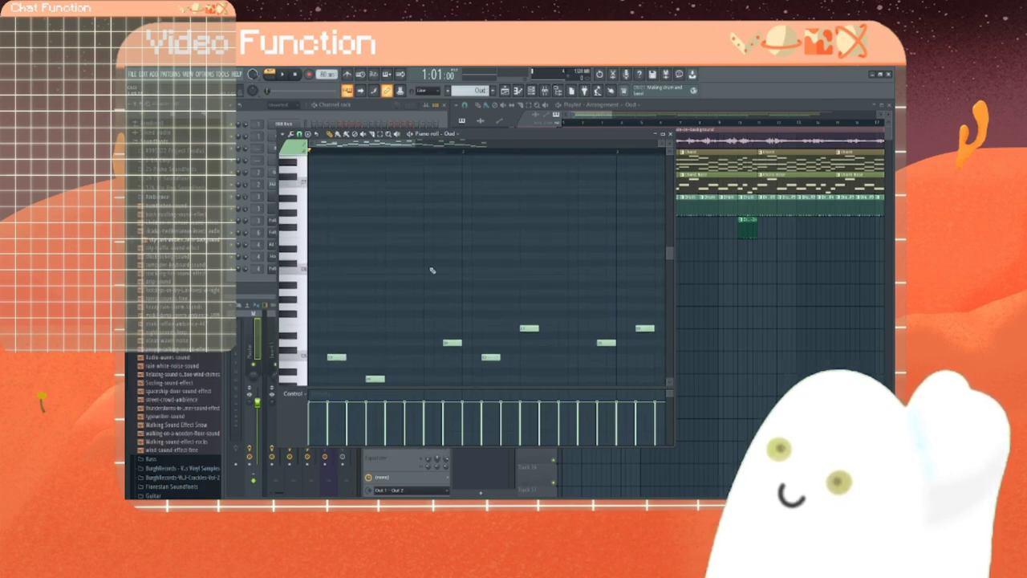
pyautogui.scroll(1, 407, 250)
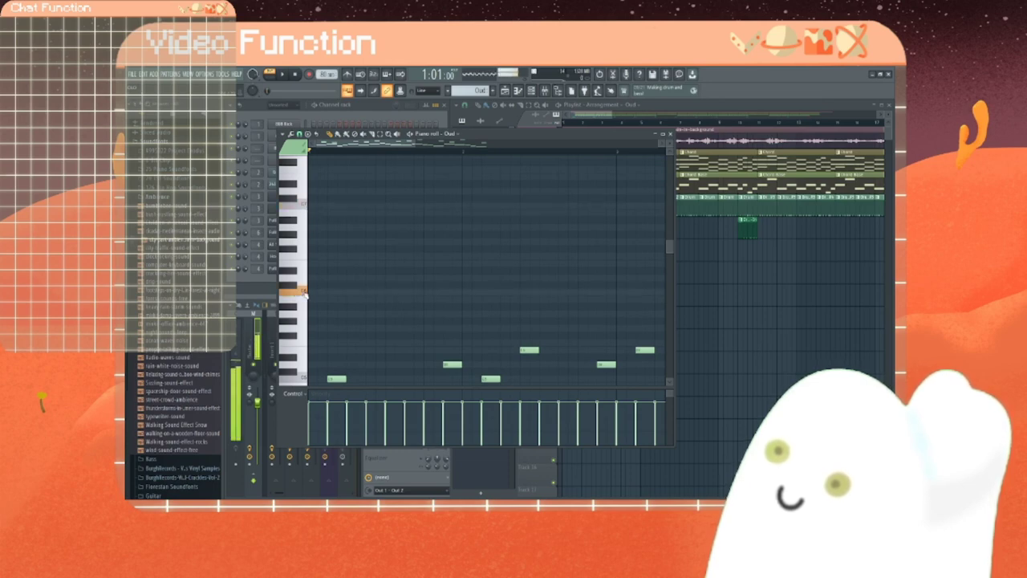
pyautogui.scroll(-3, 405, 243)
pyautogui.click(403, 230)
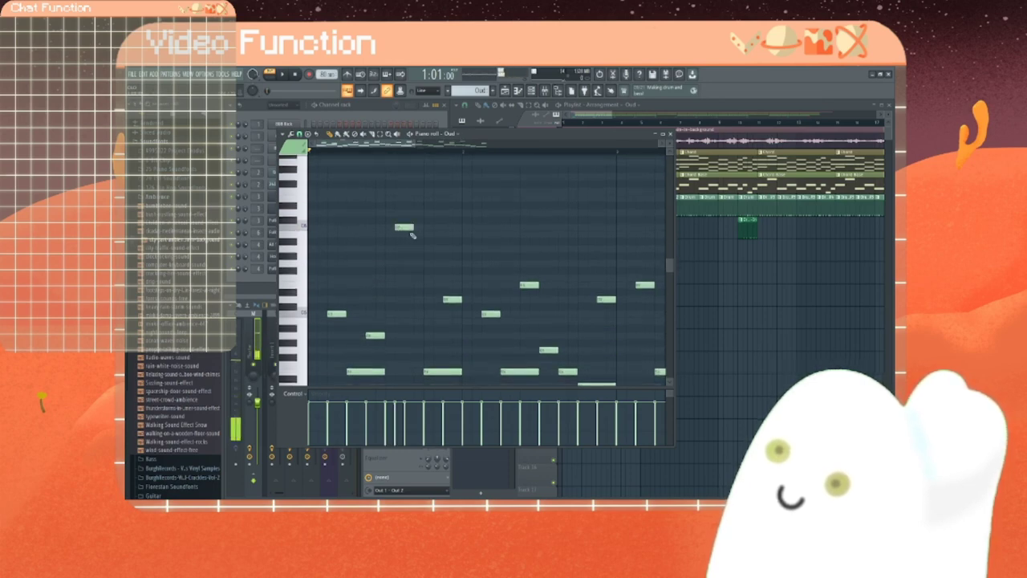
pyautogui.click(398, 227)
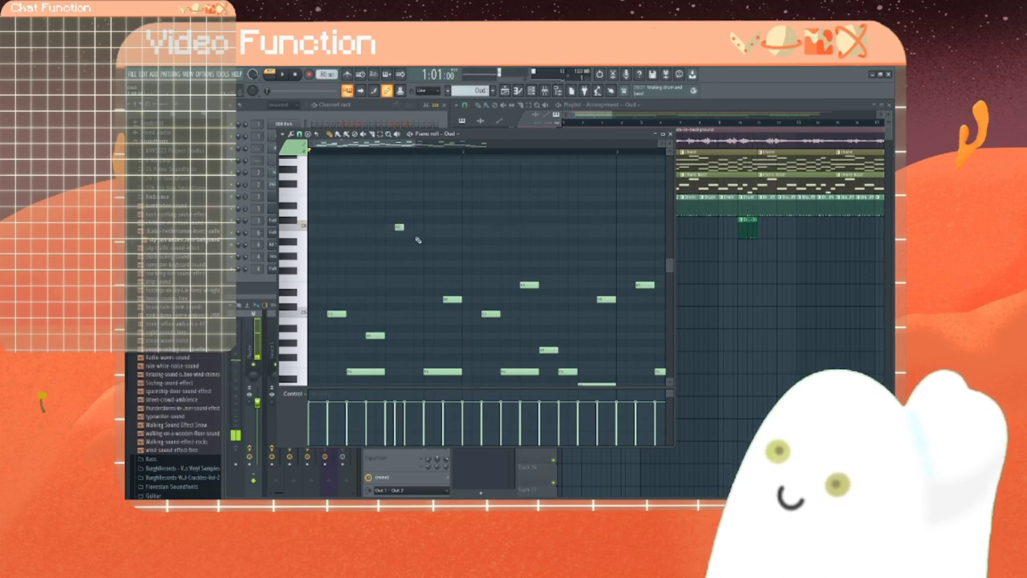
pyautogui.scroll(-2, 448, 308)
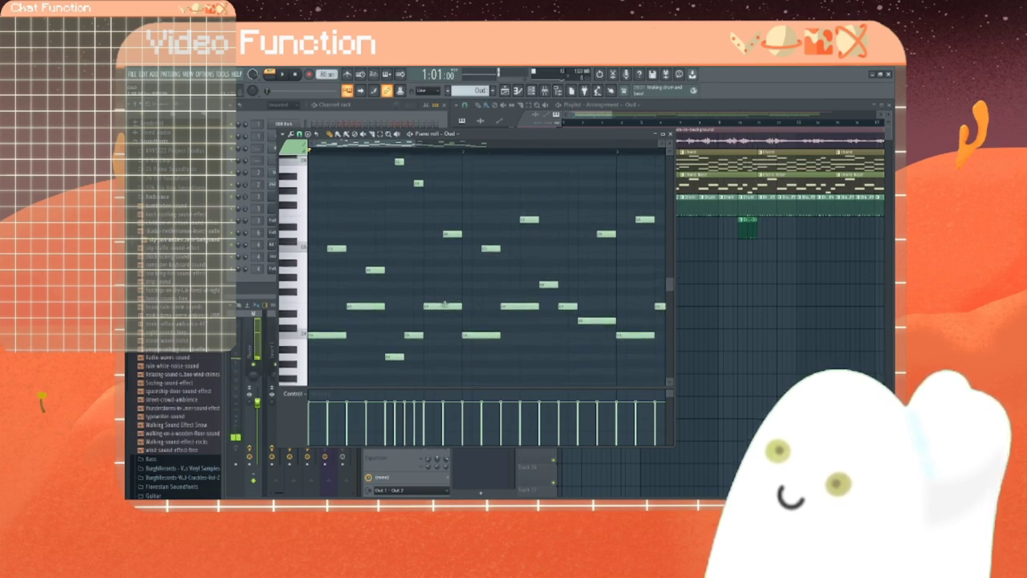
pyautogui.scroll(1, 448, 308)
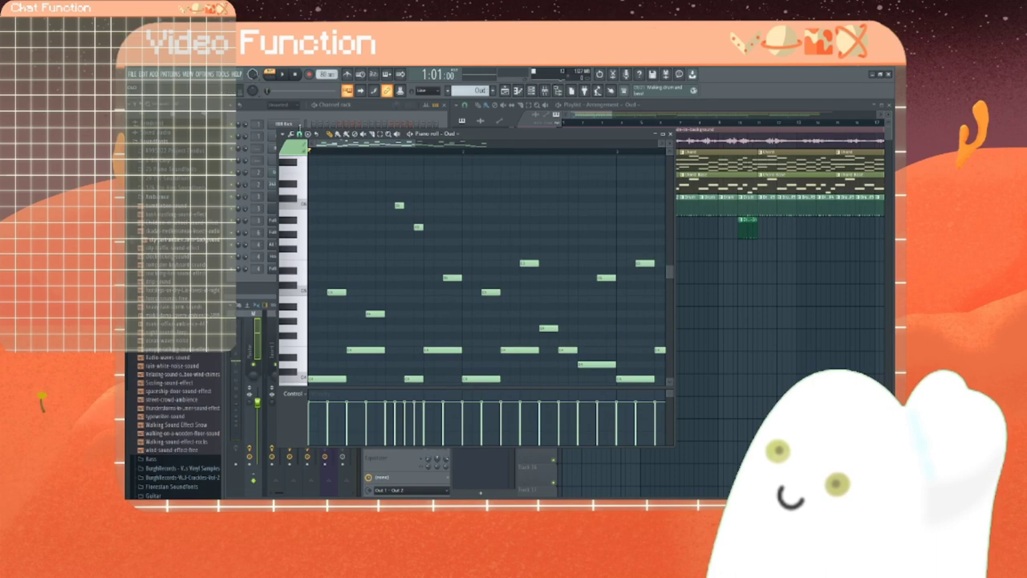
pyautogui.click(281, 76)
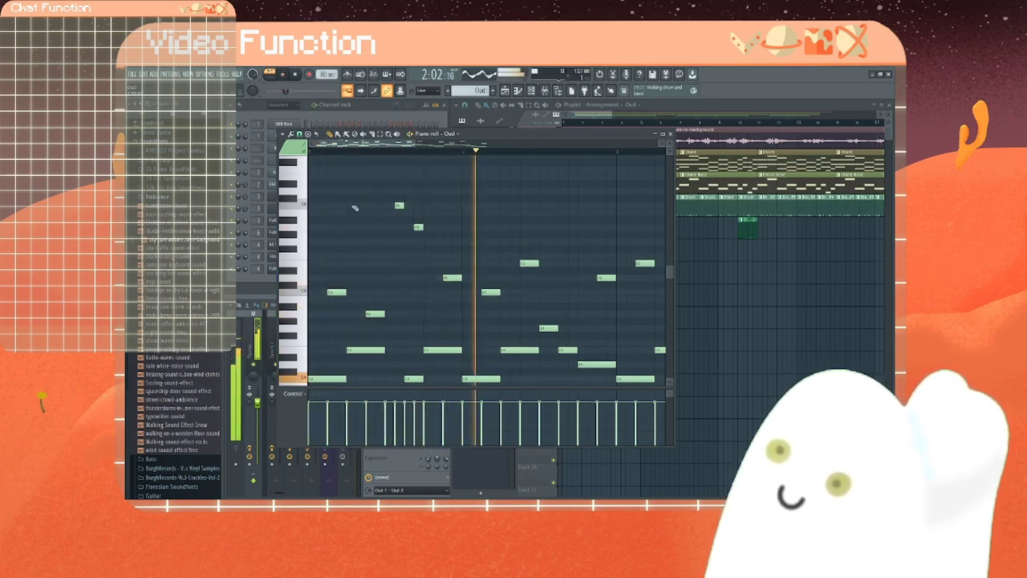
pyautogui.press('space')
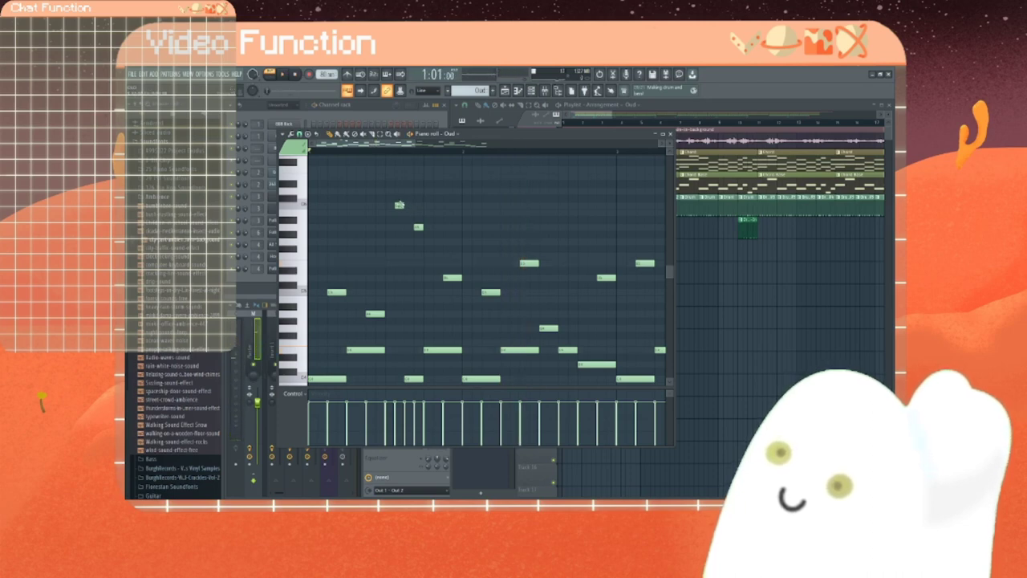
# Step: Remove the trial C6 and A5 accents from the third beat of bar one
pyautogui.scroll(-3, 401, 217)
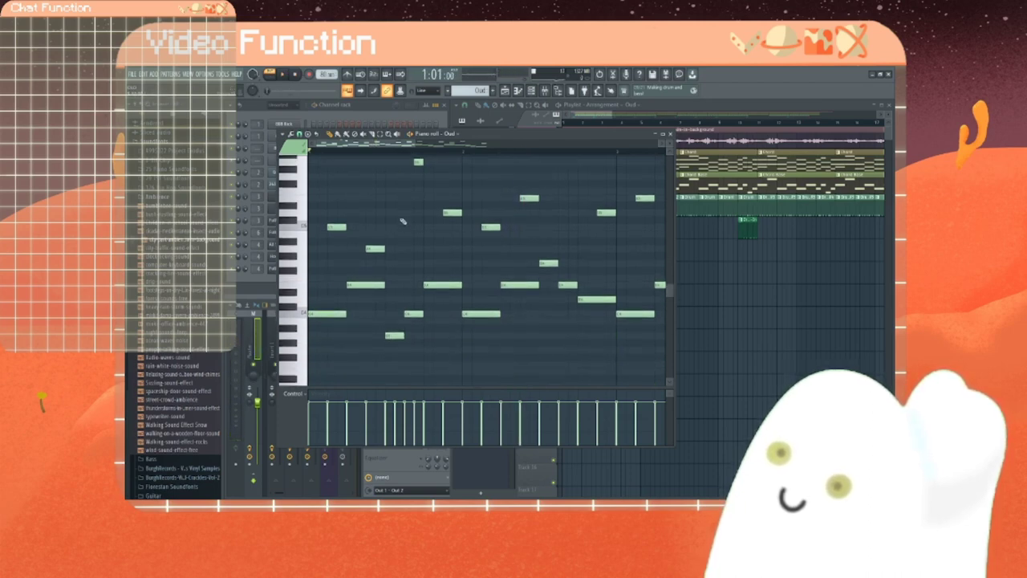
pyautogui.scroll(1, 405, 233)
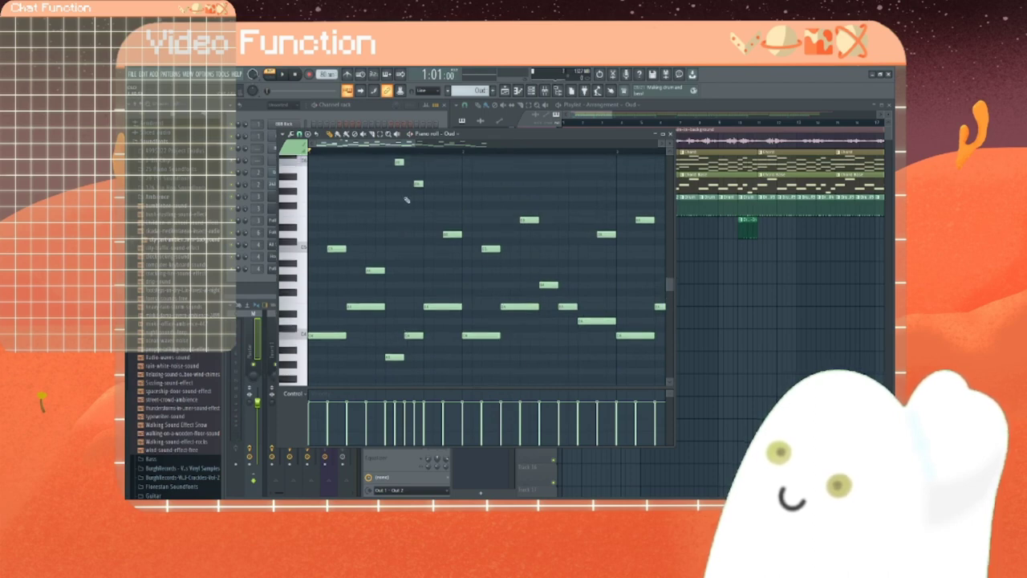
pyautogui.scroll(2, 406, 200)
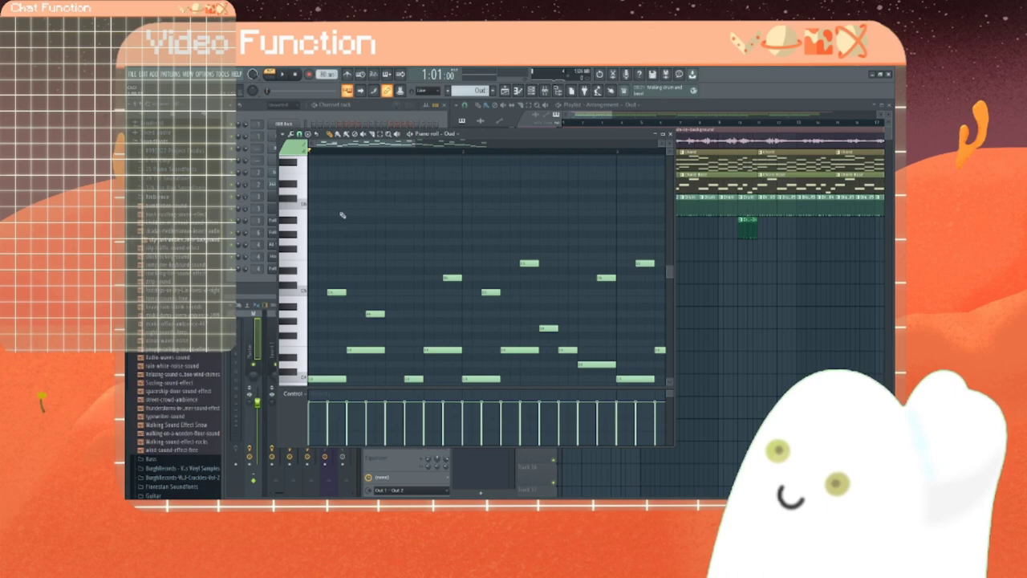
# Step: Try quarter-beat C6, A5, G5 and C6 accents at the end of each beat in bar one during playback
pyautogui.moveTo(342, 212); pyautogui.dragTo(342, 204)
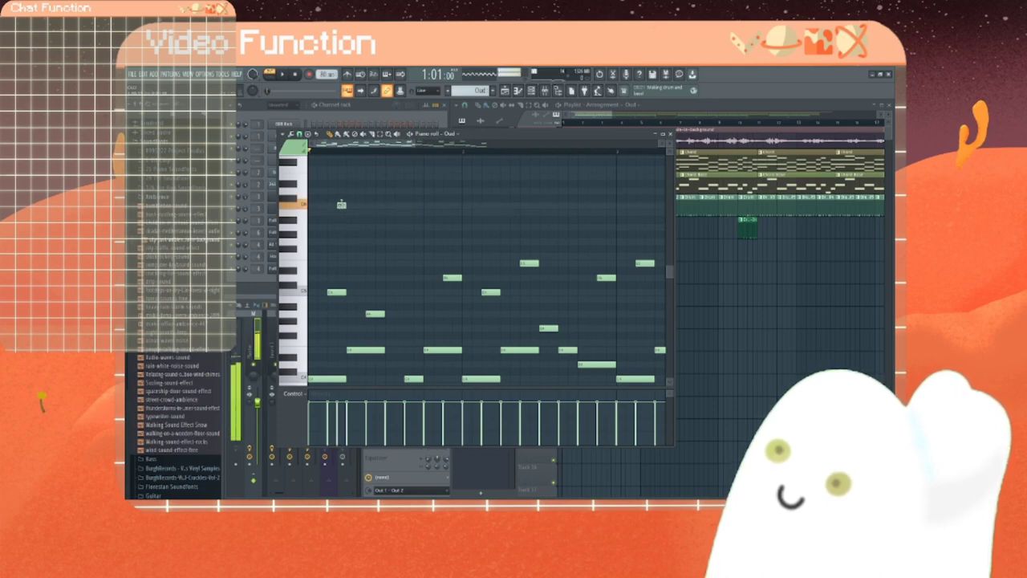
pyautogui.press('space')
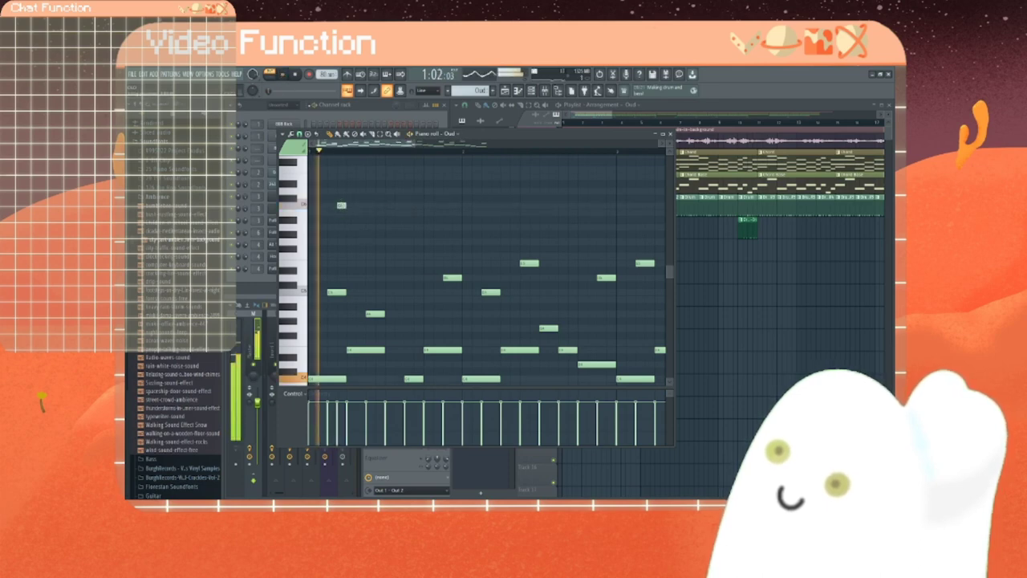
pyautogui.click(381, 227)
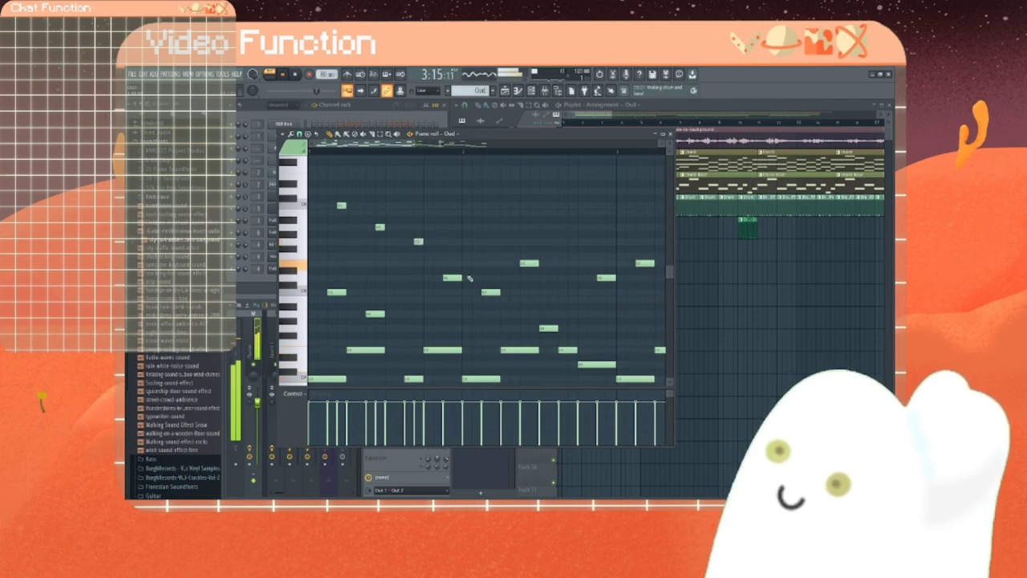
pyautogui.click(457, 207)
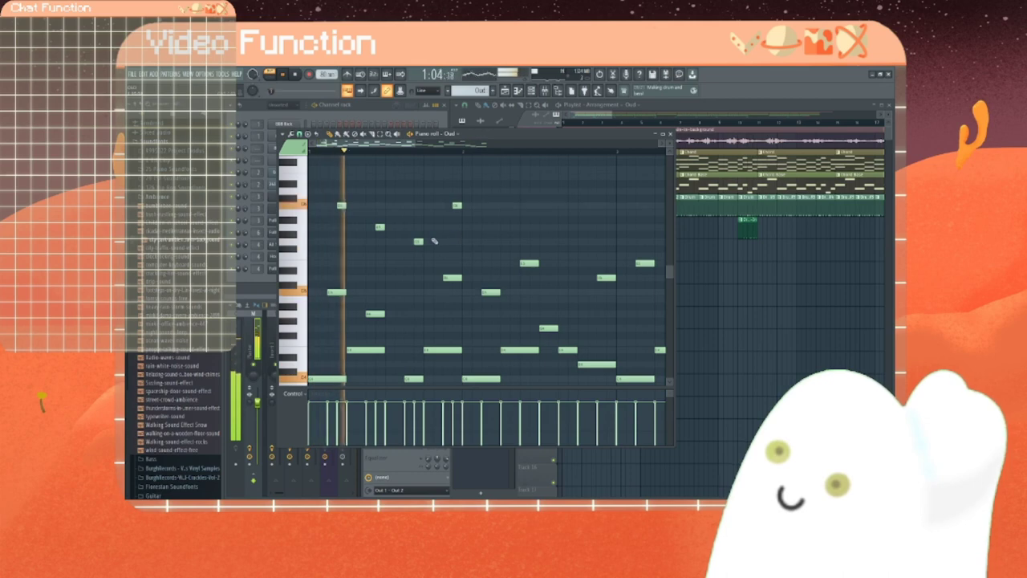
# Step: Delete the four trial quarter-beat accents at the ends of bar one's beats
pyautogui.rightClick(420, 240)
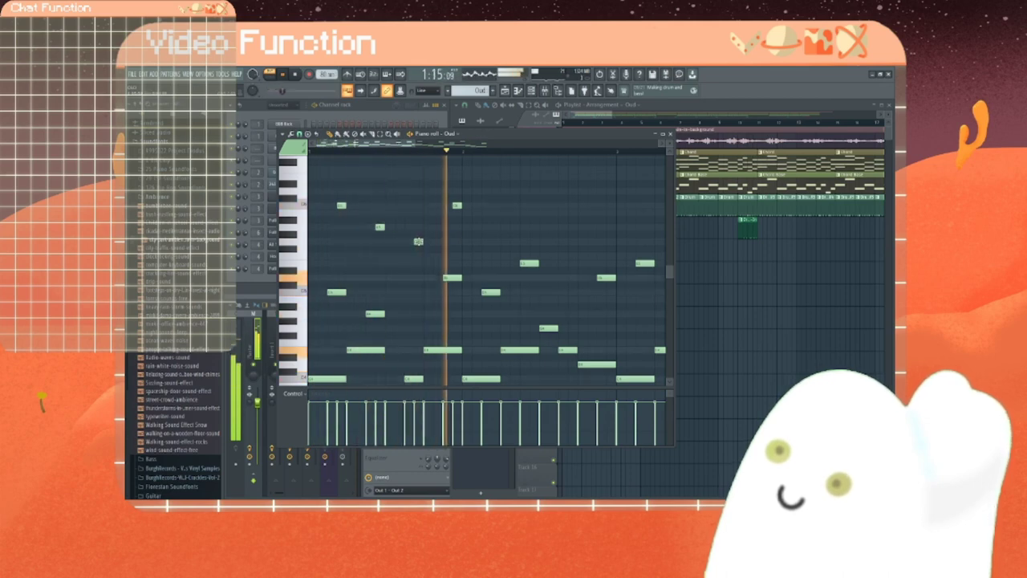
pyautogui.scroll(2, 417, 225)
pyautogui.rightClick(383, 270)
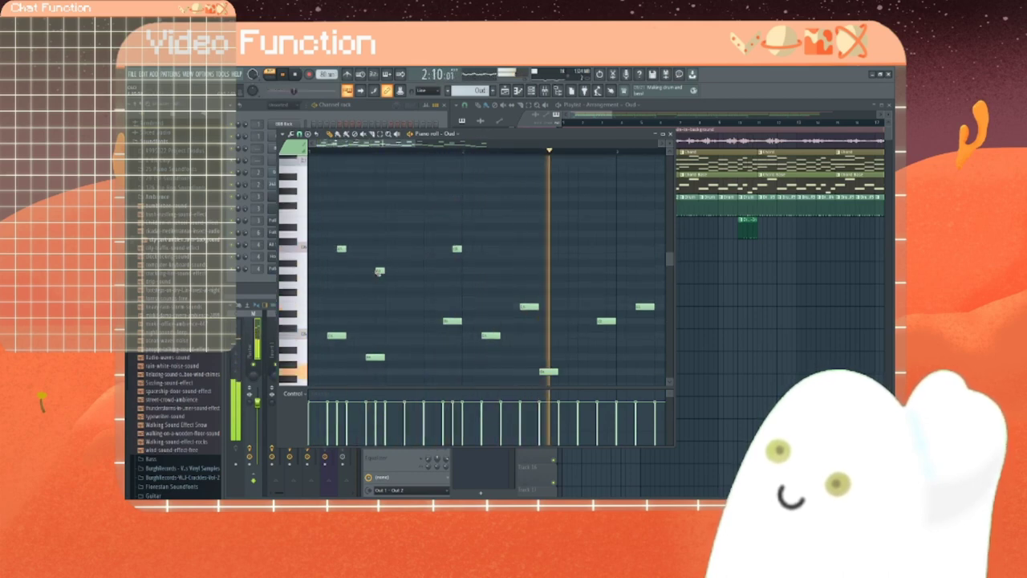
pyautogui.rightClick(457, 251)
pyautogui.rightClick(341, 248)
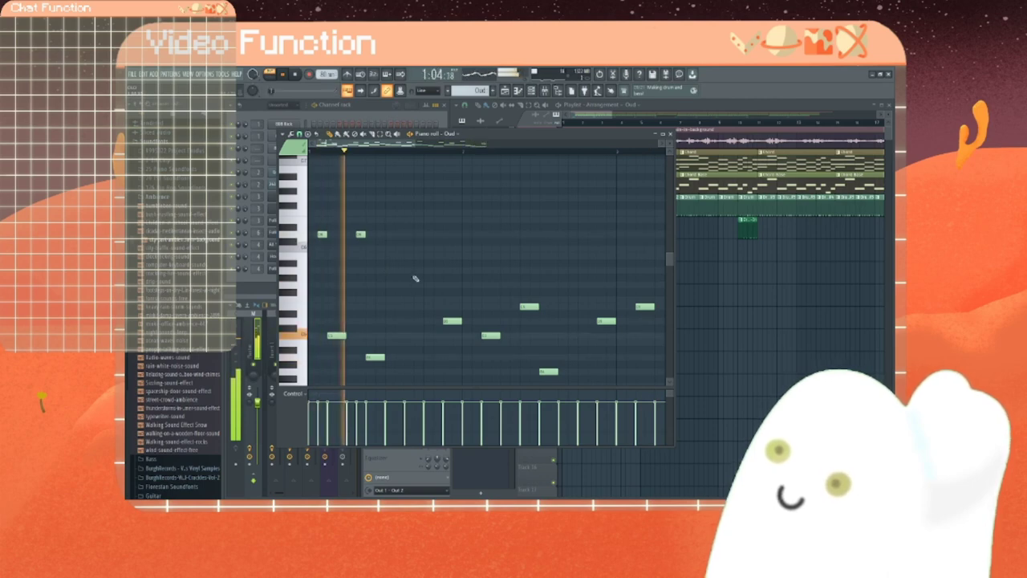
# Step: Set quarter-beat accents C6, A5, C6 and A5 on the second quarter of each successive beat in bar one
pyautogui.moveTo(323, 234); pyautogui.dragTo(361, 248)
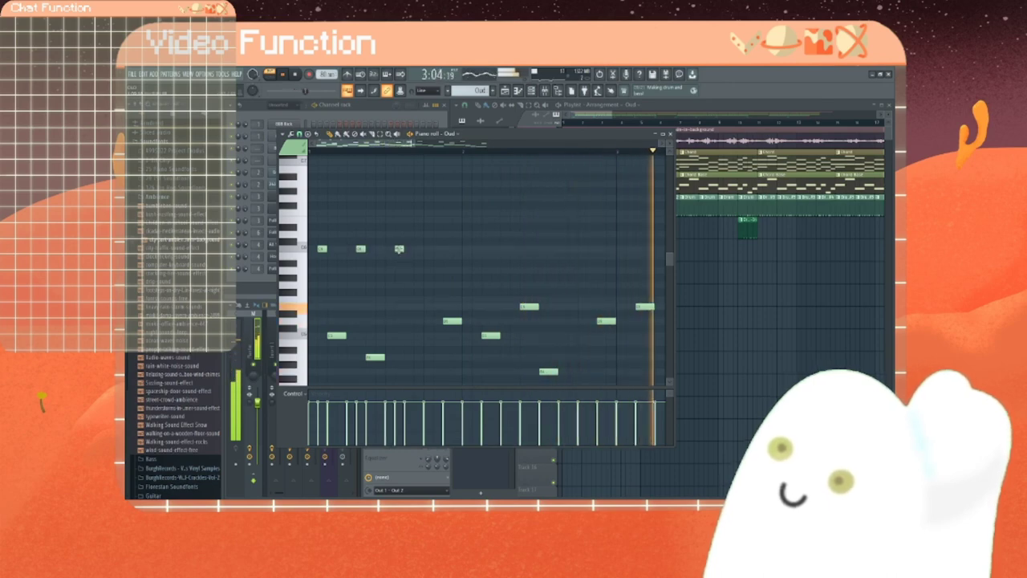
pyautogui.click(399, 250)
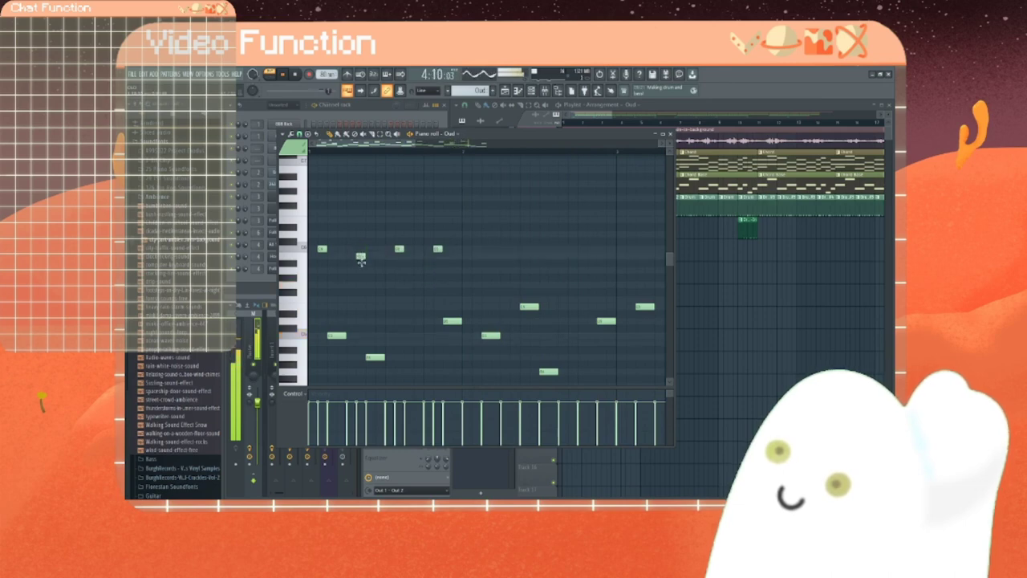
pyautogui.moveTo(434, 249); pyautogui.dragTo(437, 271)
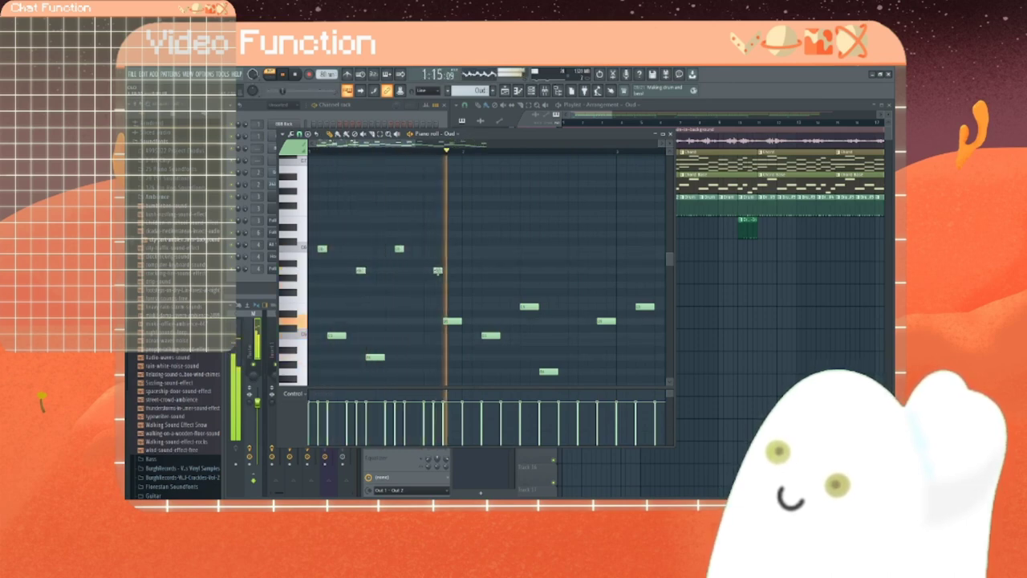
# Step: Delete the four high quarter-beat accents from bar one of the Oud pattern and close its piano roll
pyautogui.rightClick(437, 271)
pyautogui.rightClick(399, 249)
pyautogui.rightClick(361, 271)
pyautogui.rightClick(322, 249)
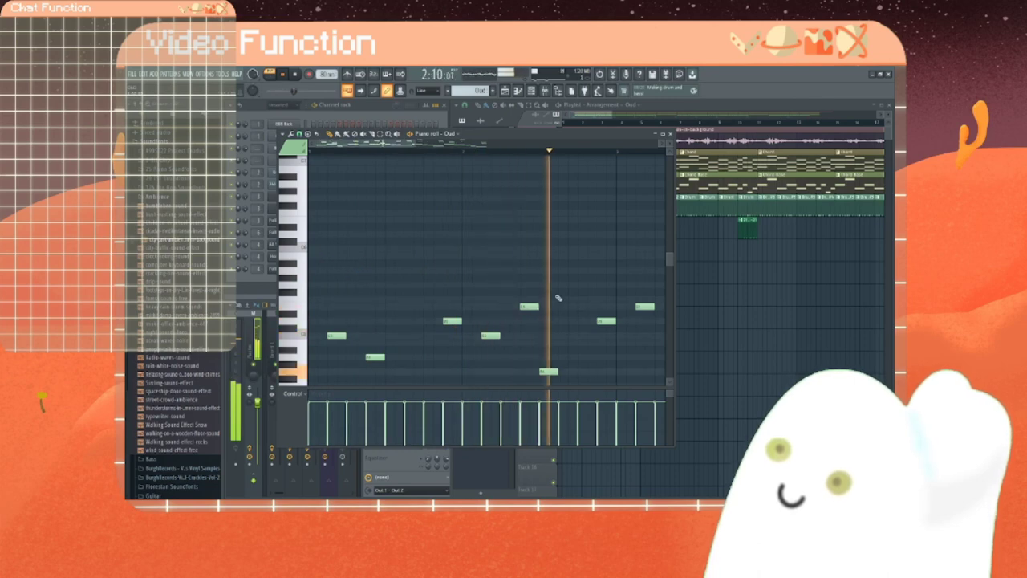
pyautogui.click(671, 134)
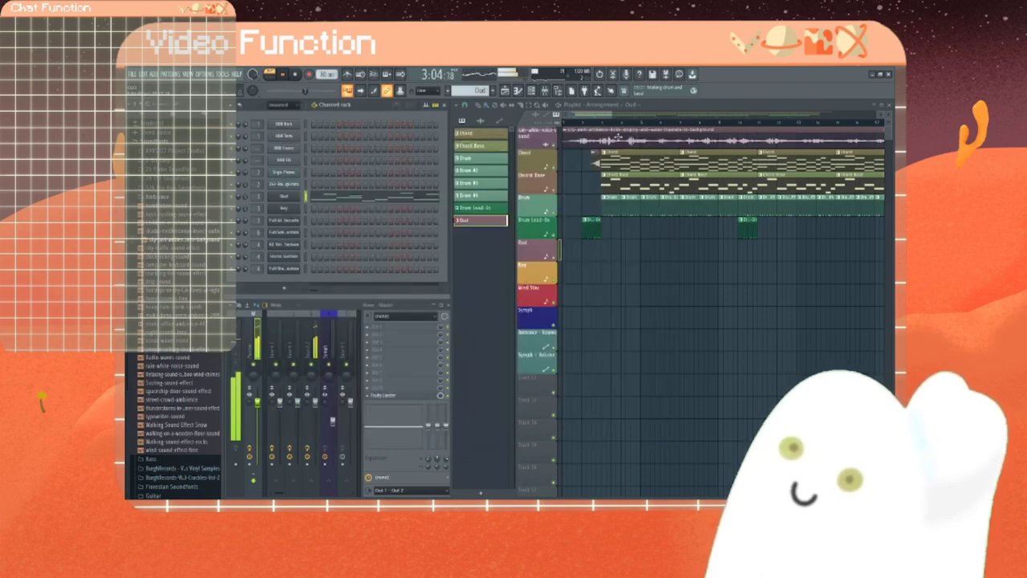
# Step: Place two consecutive Oud clips on the Oud track where the chords begin, and clone the Oud pattern for editing in the piano roll
pyautogui.click(672, 260)
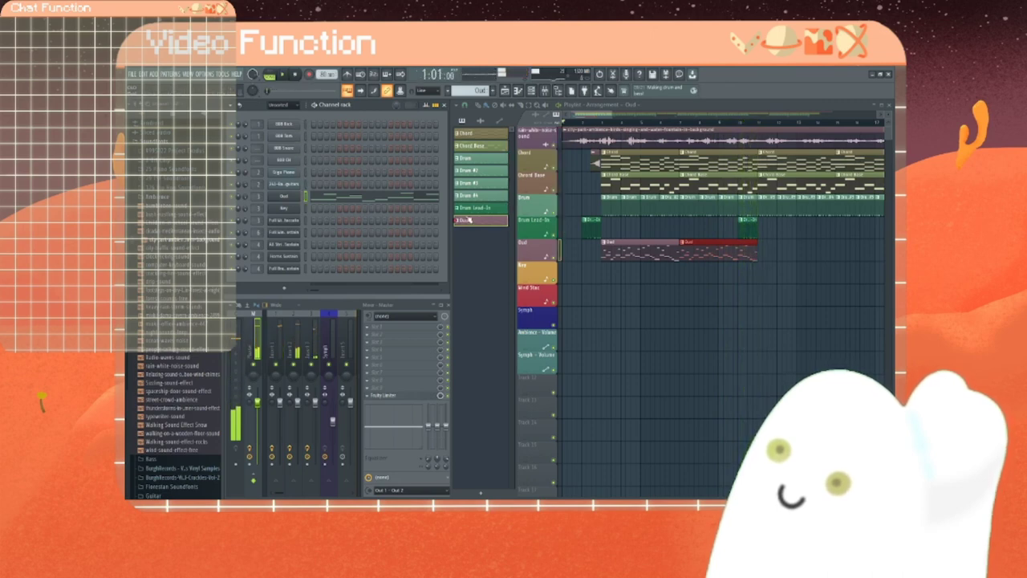
pyautogui.rightClick(469, 220)
pyautogui.click(486, 318)
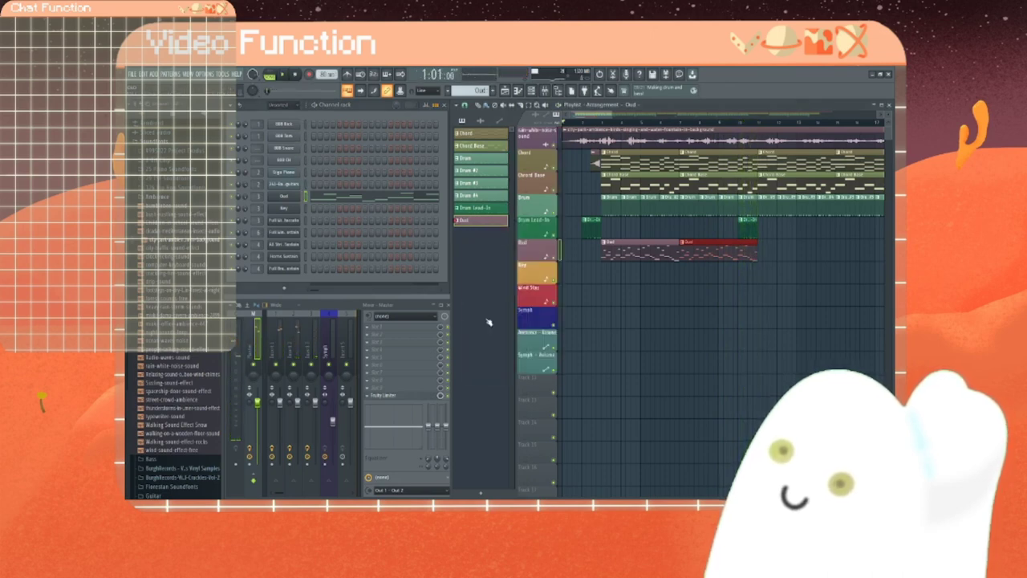
pyautogui.rightClick(284, 202)
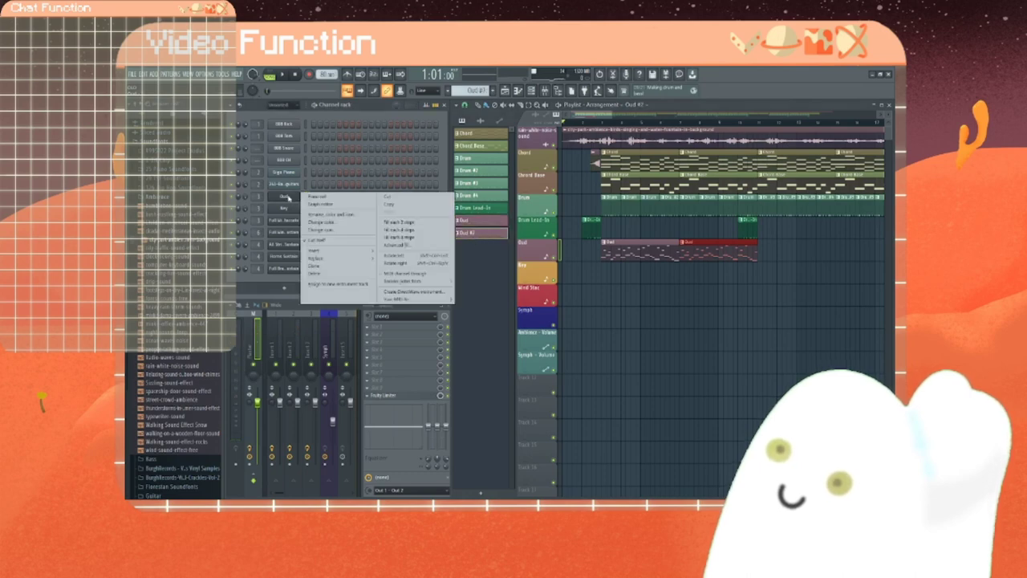
pyautogui.click(303, 199)
pyautogui.scroll(-5, 336, 273)
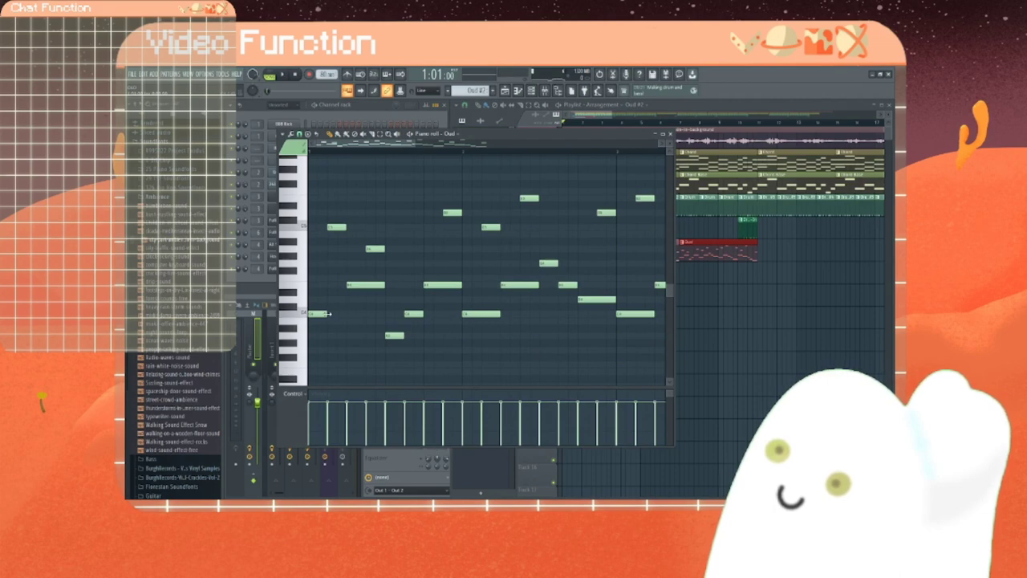
# Step: Shorten the long low notes of the cloned Oud melody to half a beat across the four bars during playback
pyautogui.click(277, 73)
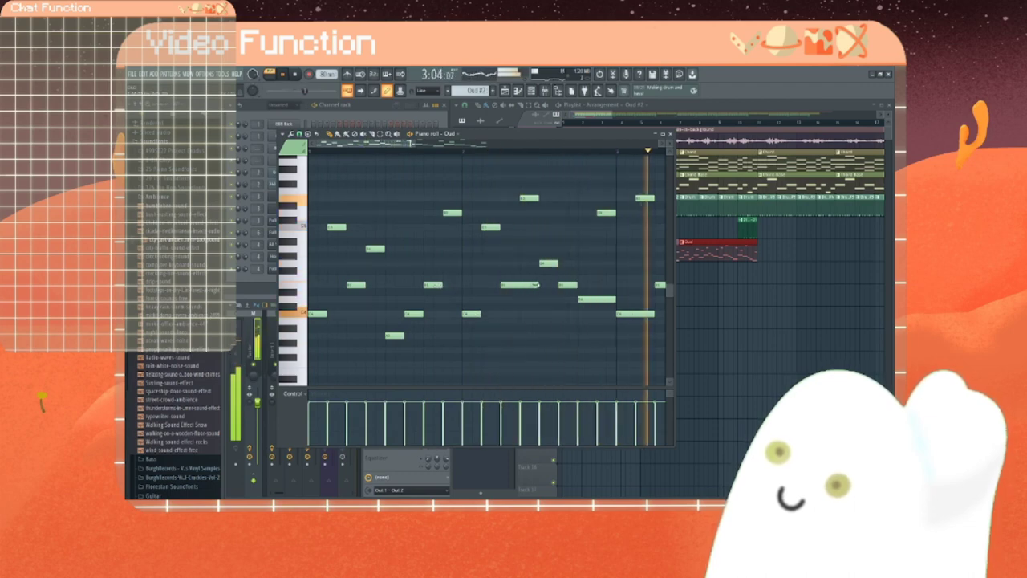
pyautogui.moveTo(539, 286); pyautogui.dragTo(522, 287)
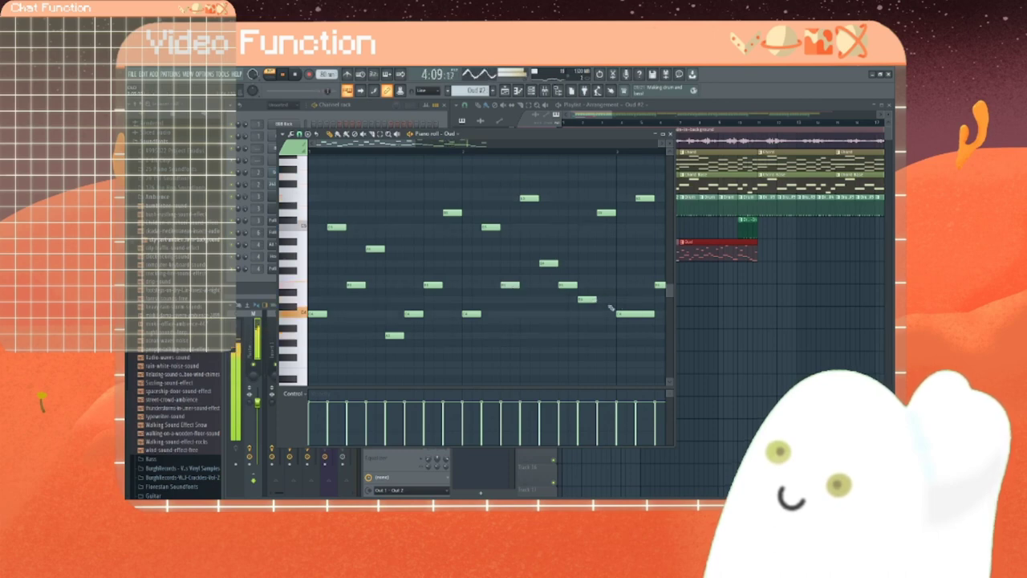
pyautogui.moveTo(645, 314); pyautogui.dragTo(636, 314)
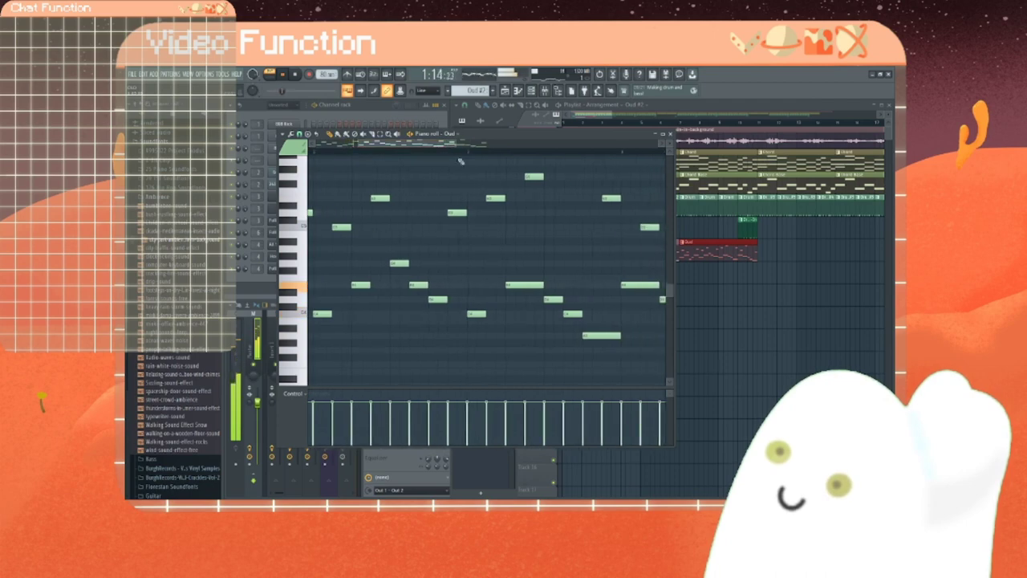
pyautogui.moveTo(543, 285); pyautogui.dragTo(525, 286)
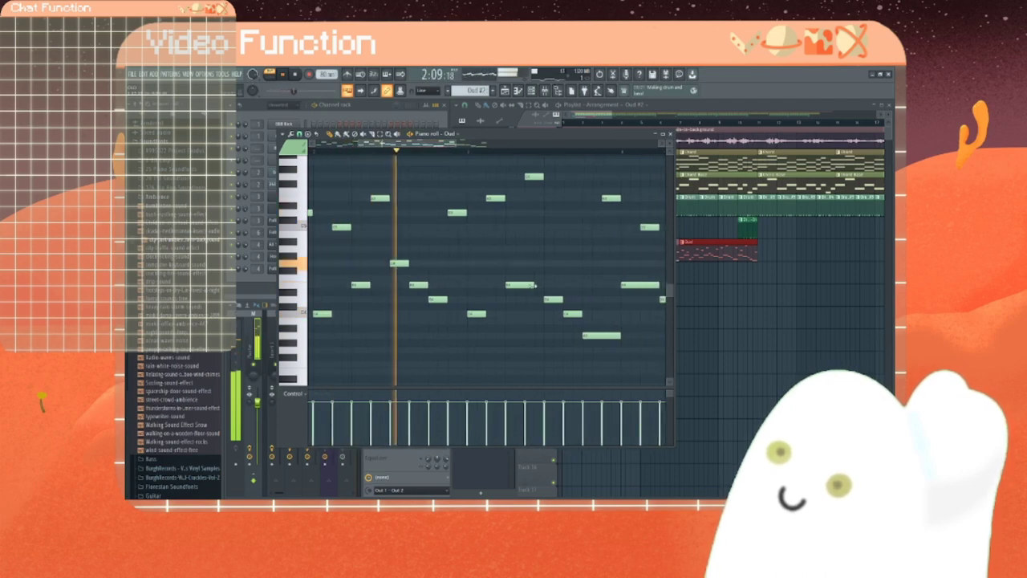
pyautogui.moveTo(620, 336); pyautogui.dragTo(602, 335)
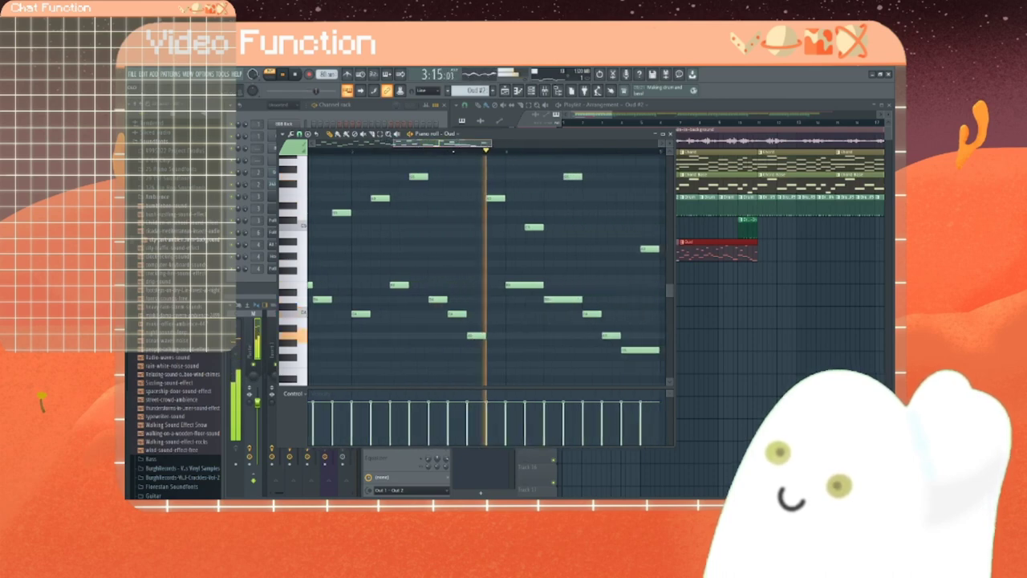
pyautogui.moveTo(492, 285); pyautogui.dragTo(473, 285)
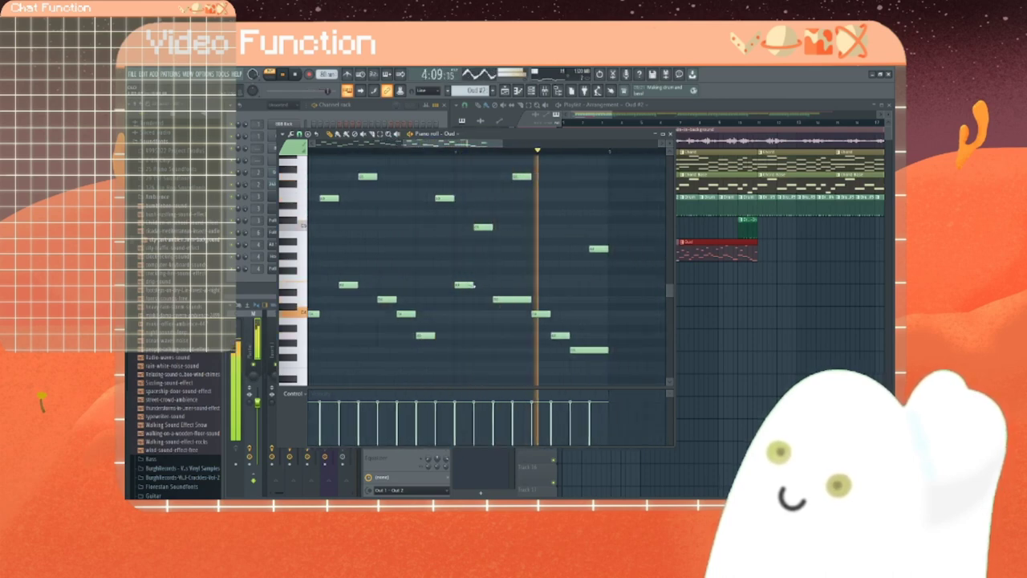
pyautogui.moveTo(531, 299); pyautogui.dragTo(516, 300)
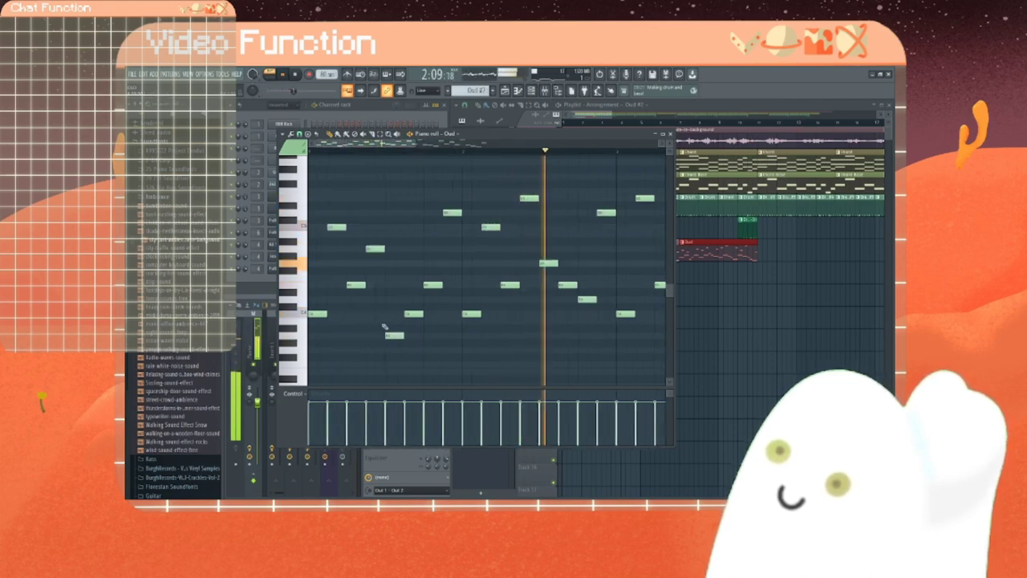
# Step: Add pairs of quarter-beat accents on the offbeats of bar one, using G5, A5, E5 and C6 for the successive beats
pyautogui.scroll(1, 367, 332)
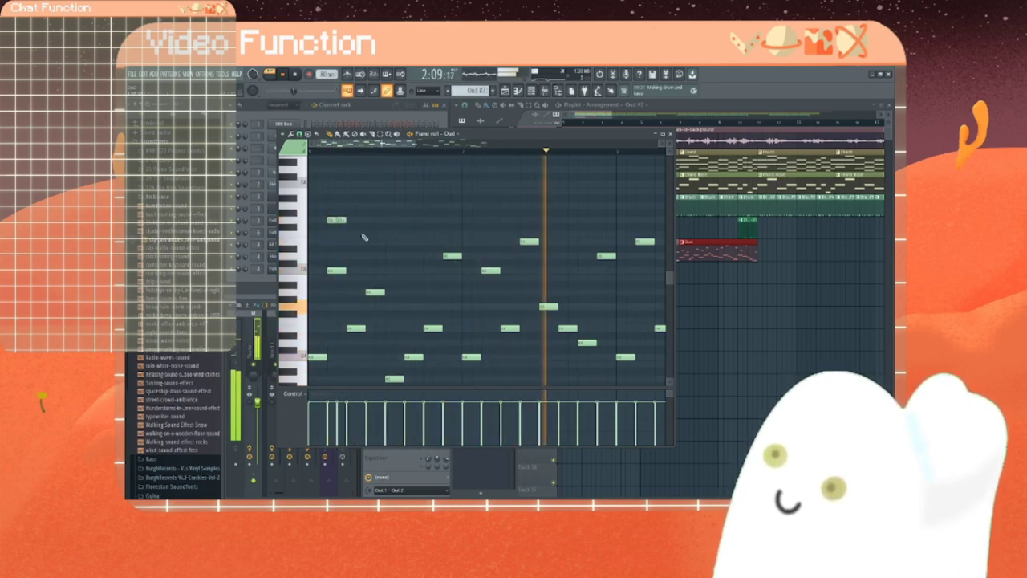
pyautogui.scroll(-1, 372, 231)
pyautogui.scroll(1, 372, 212)
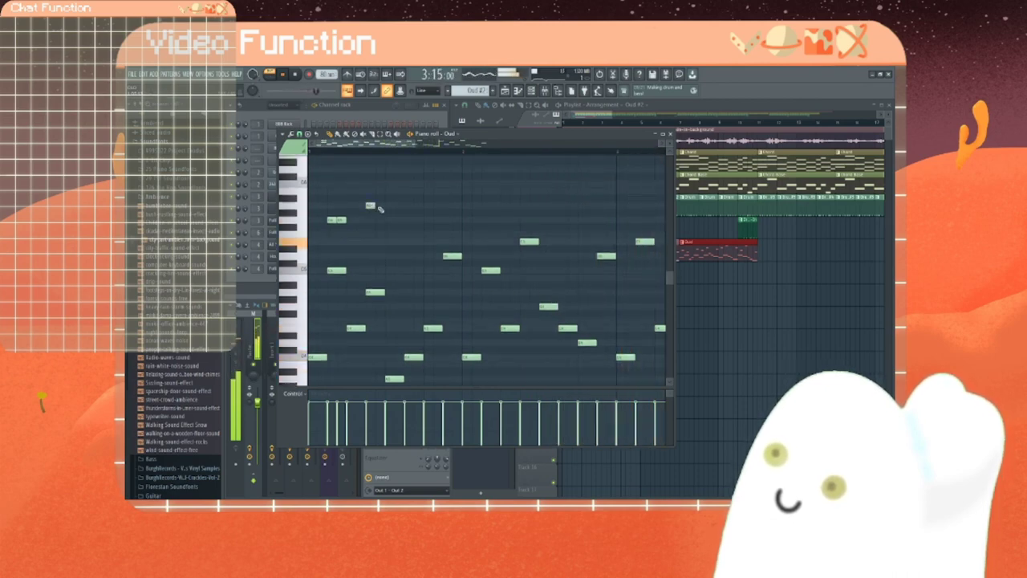
pyautogui.click(409, 258)
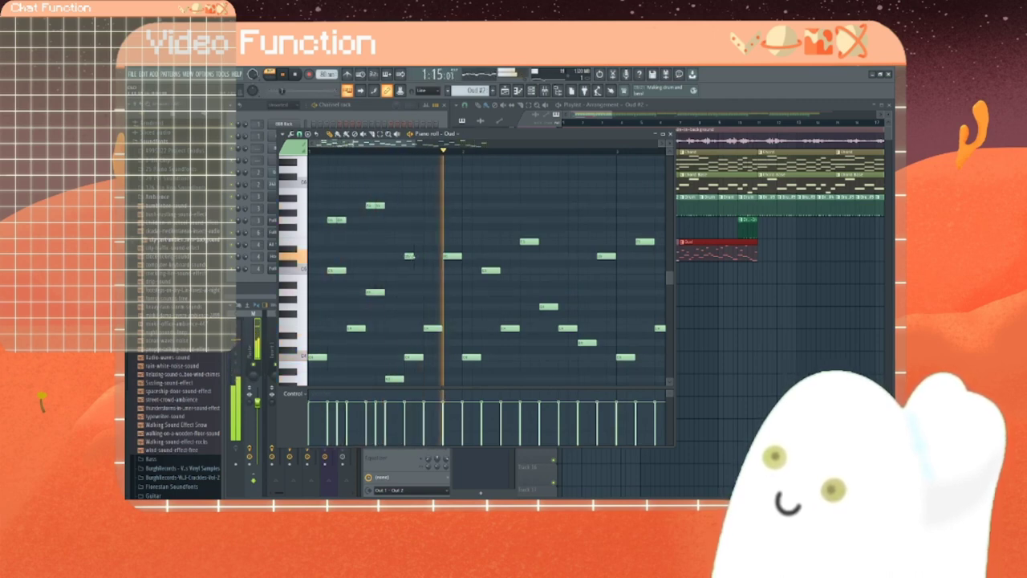
pyautogui.click(417, 257)
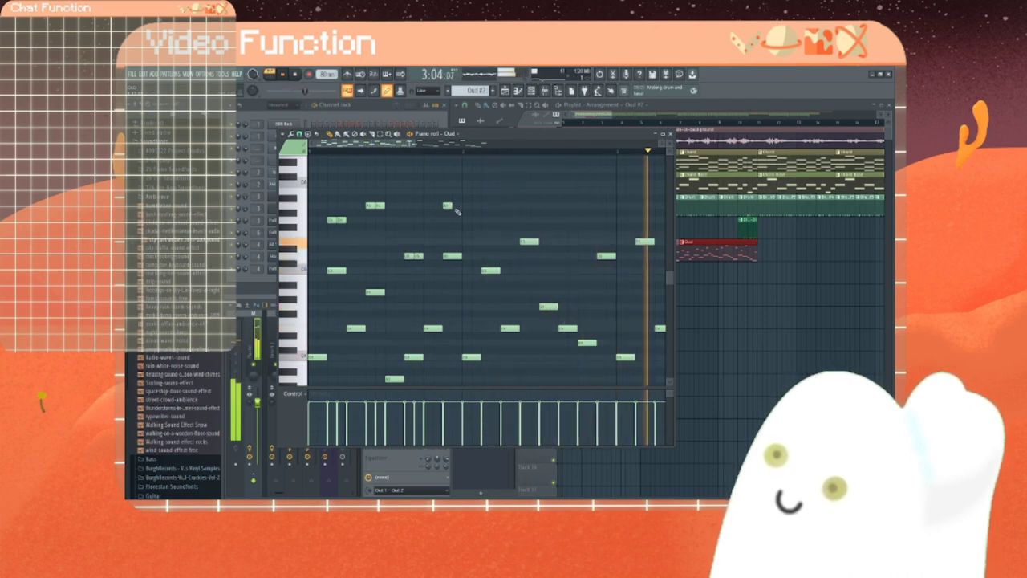
pyautogui.click(448, 206)
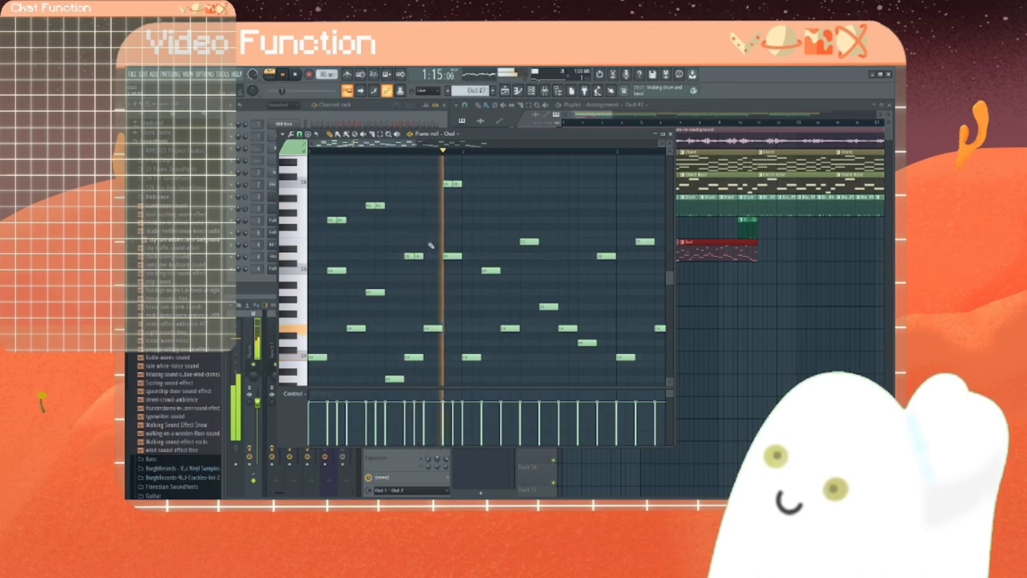
pyautogui.moveTo(417, 256); pyautogui.dragTo(418, 240)
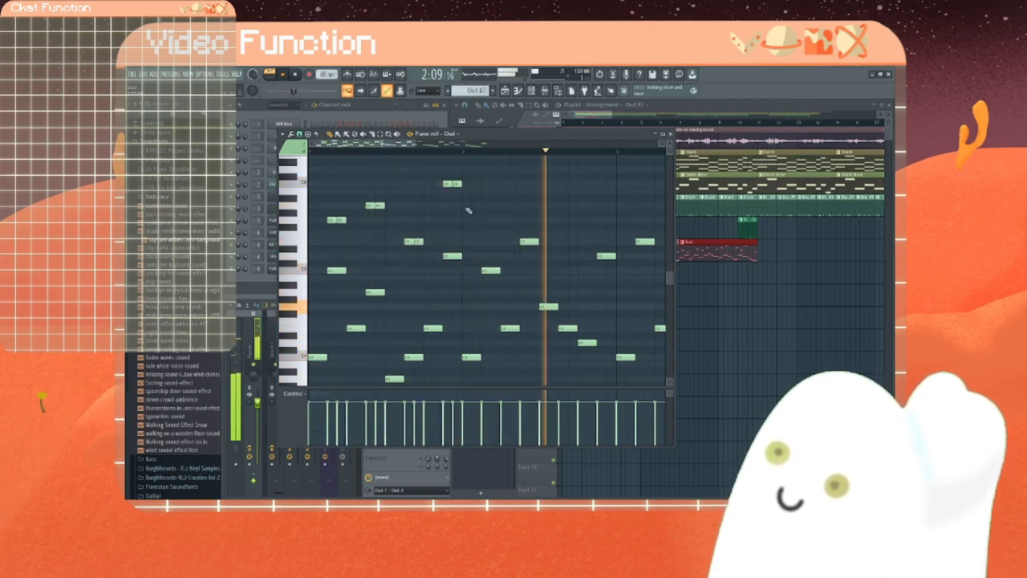
# Step: Add pairs of quarter-beat accents on the offbeats of bar two, using A5, G5, C6 and G5 for the successive beats
pyautogui.click(470, 204)
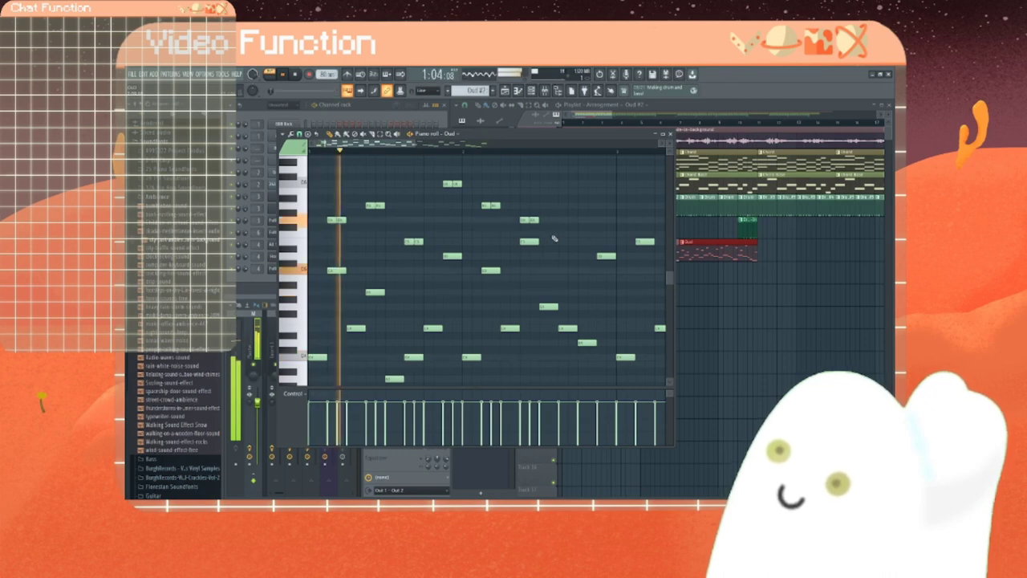
pyautogui.click(562, 184)
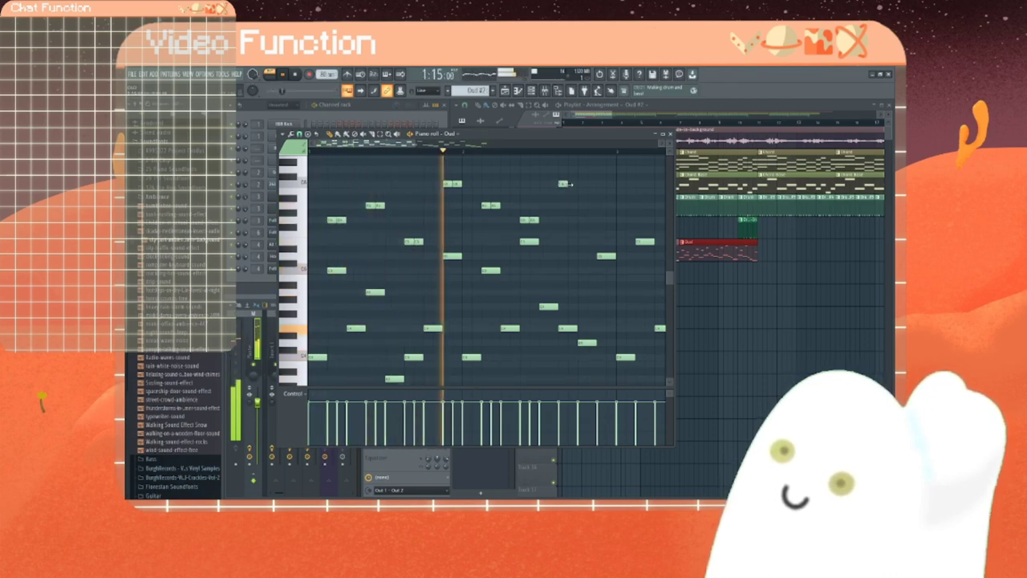
pyautogui.click(599, 222)
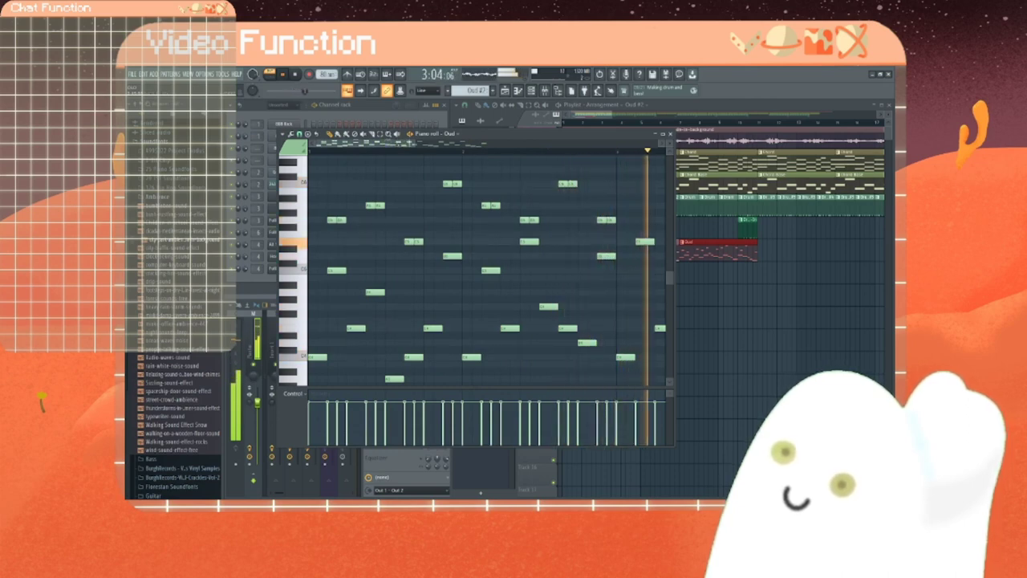
# Step: Add pairs of quarter-beat accents on the offbeats of bar three, using C6, A5, E5 and C6 for the successive beats
pyautogui.scroll(2, 491, 239)
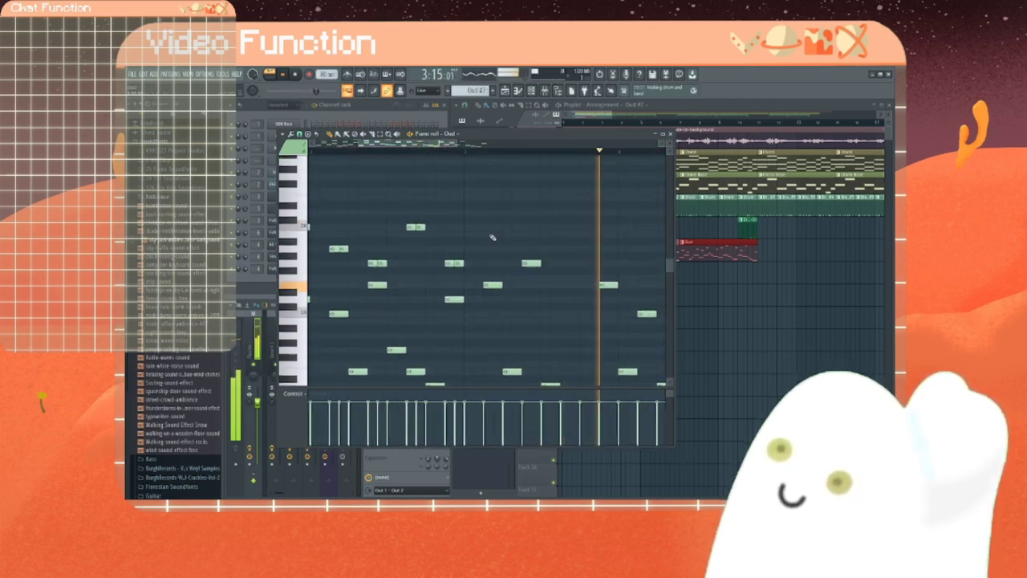
pyautogui.click(488, 228)
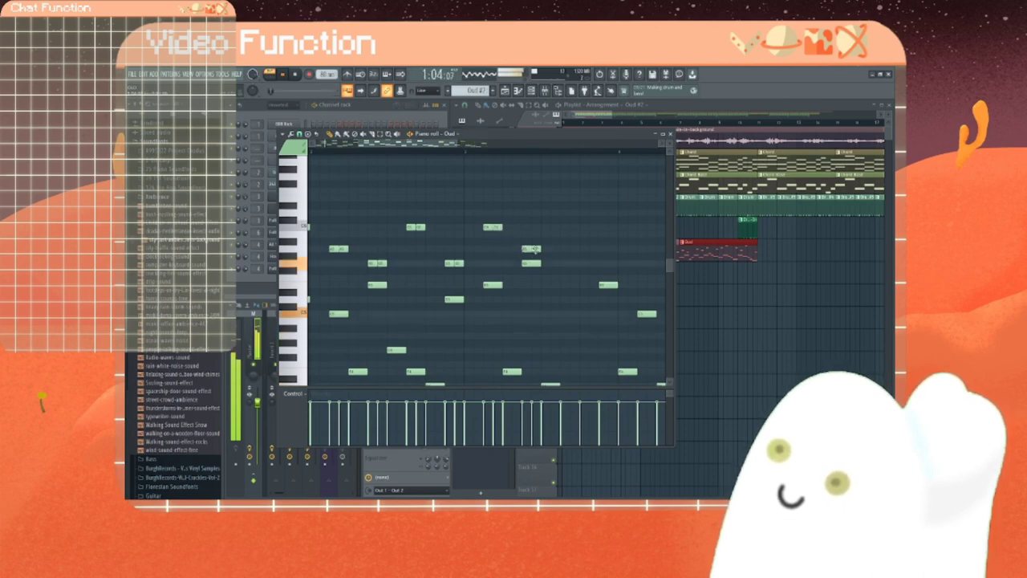
pyautogui.click(568, 277)
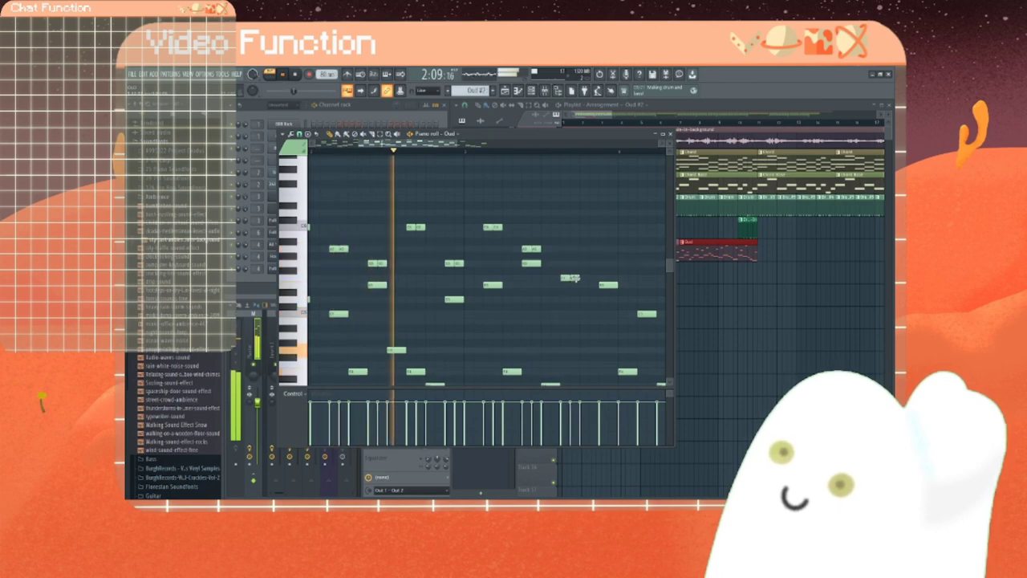
pyautogui.moveTo(569, 278); pyautogui.dragTo(566, 286)
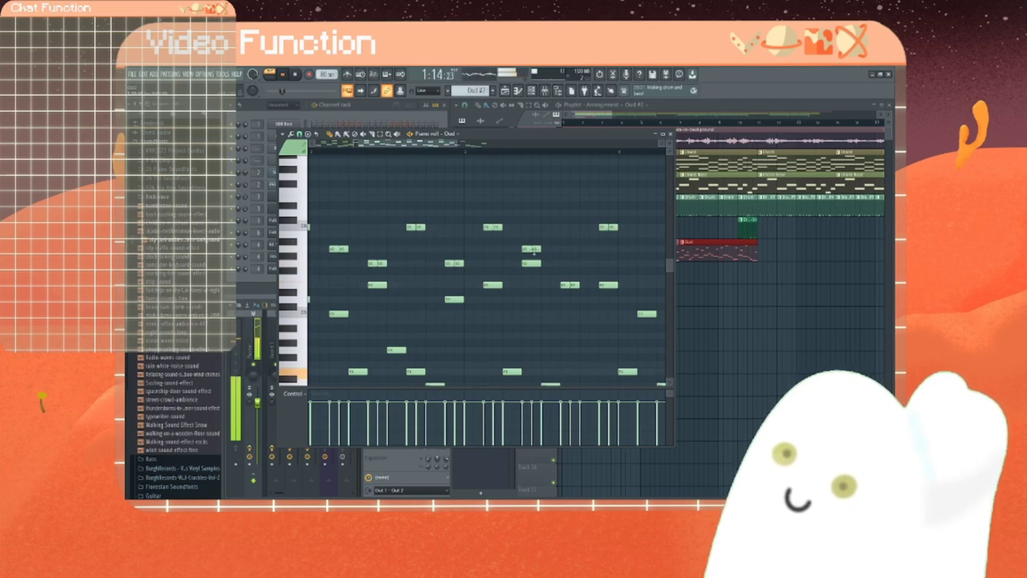
# Step: In bar three, set the second beat's accent pair to C6, the third beat's pair to A5, and the last beat's first accent to A5
pyautogui.moveTo(533, 250); pyautogui.dragTo(535, 229)
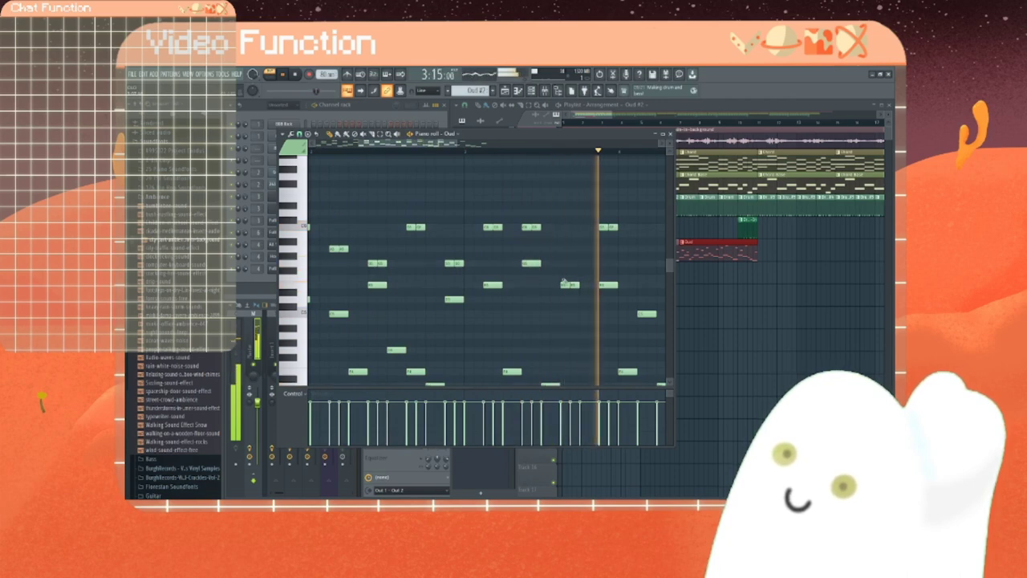
pyautogui.moveTo(564, 283); pyautogui.dragTo(566, 247)
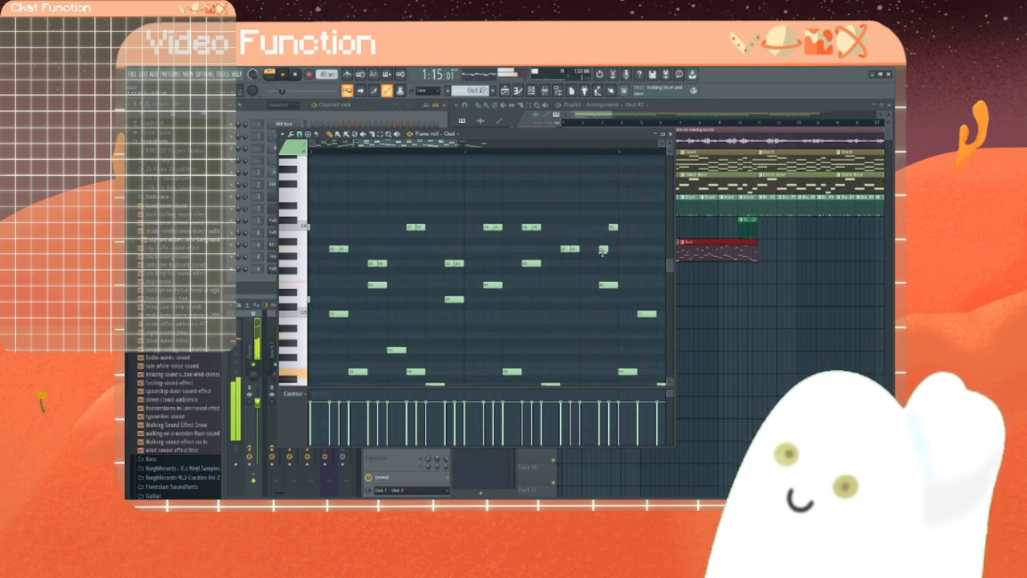
pyautogui.rightClick(603, 250)
pyautogui.click(604, 264)
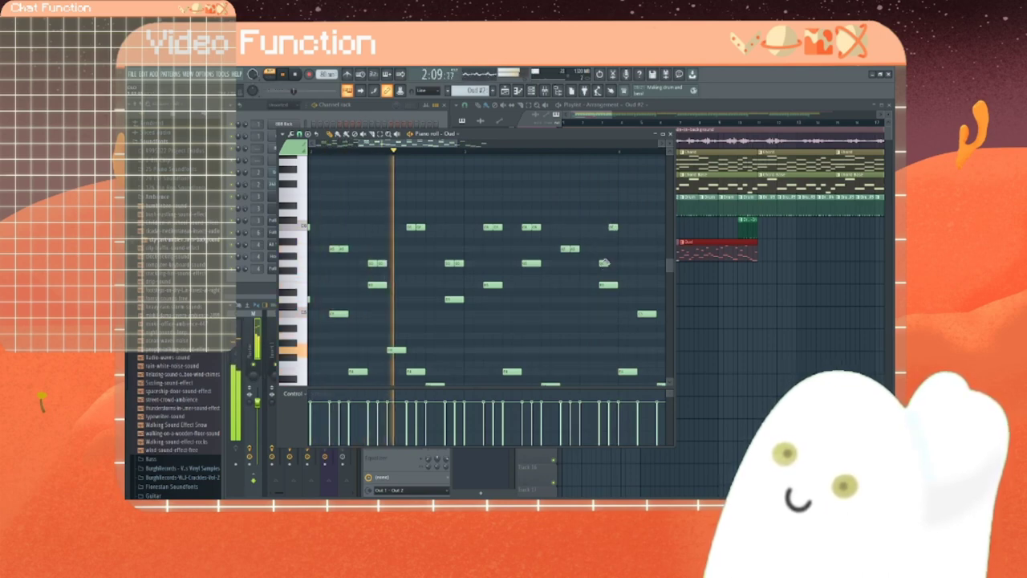
pyautogui.moveTo(604, 263); pyautogui.dragTo(603, 249)
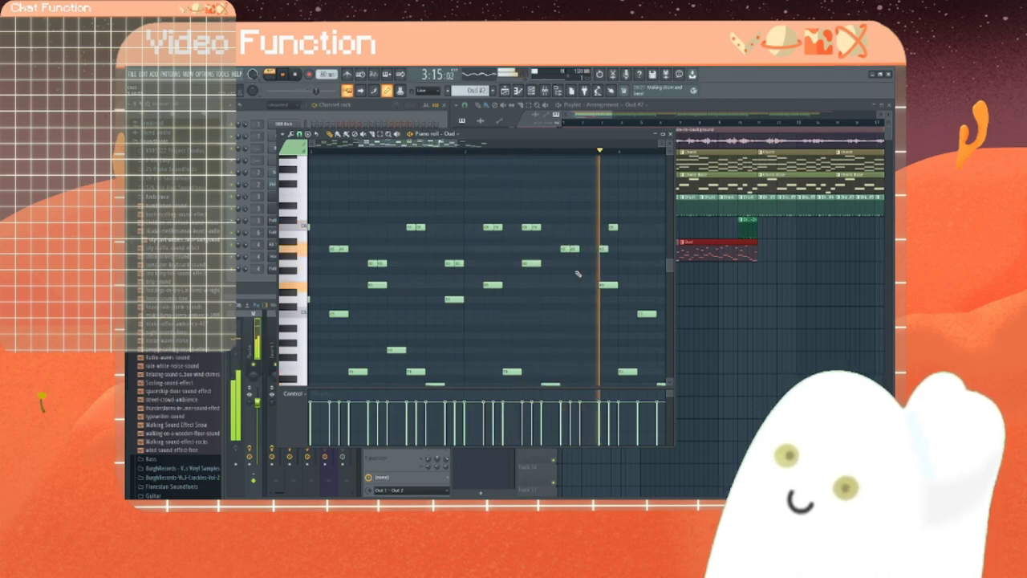
# Step: Finish bar four's offbeat accent pairs, using C6 twice on beat two and C6 followed by A5 on beats three and four
pyautogui.moveTo(420, 145); pyautogui.dragTo(461, 144)
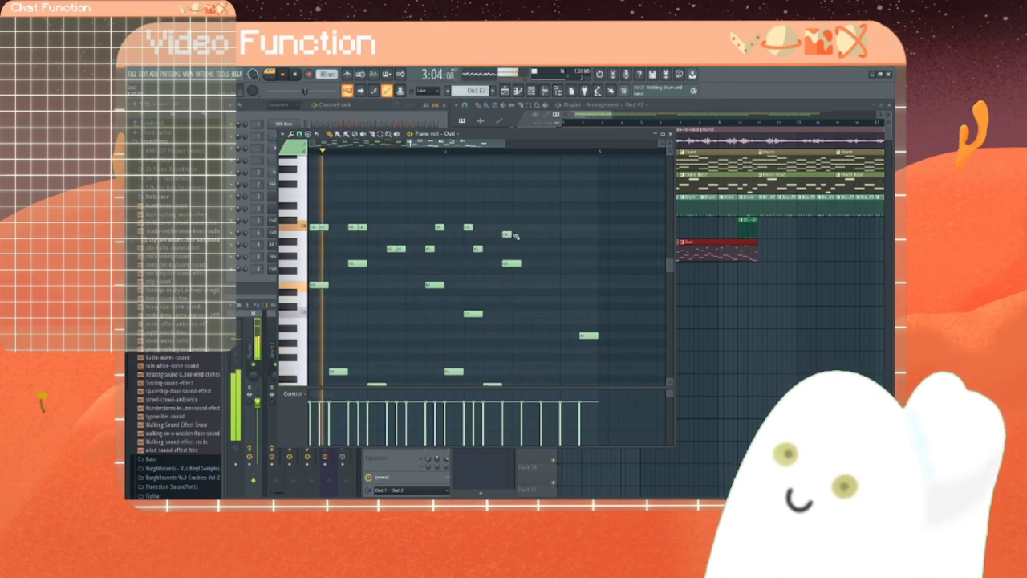
pyautogui.moveTo(507, 234); pyautogui.dragTo(506, 227)
pyautogui.click(516, 248)
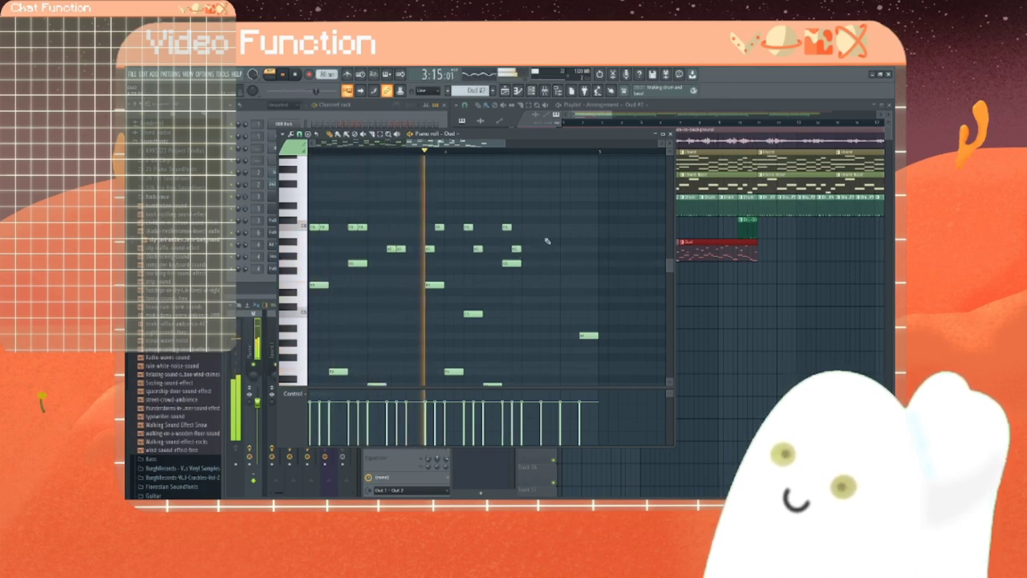
pyautogui.click(545, 228)
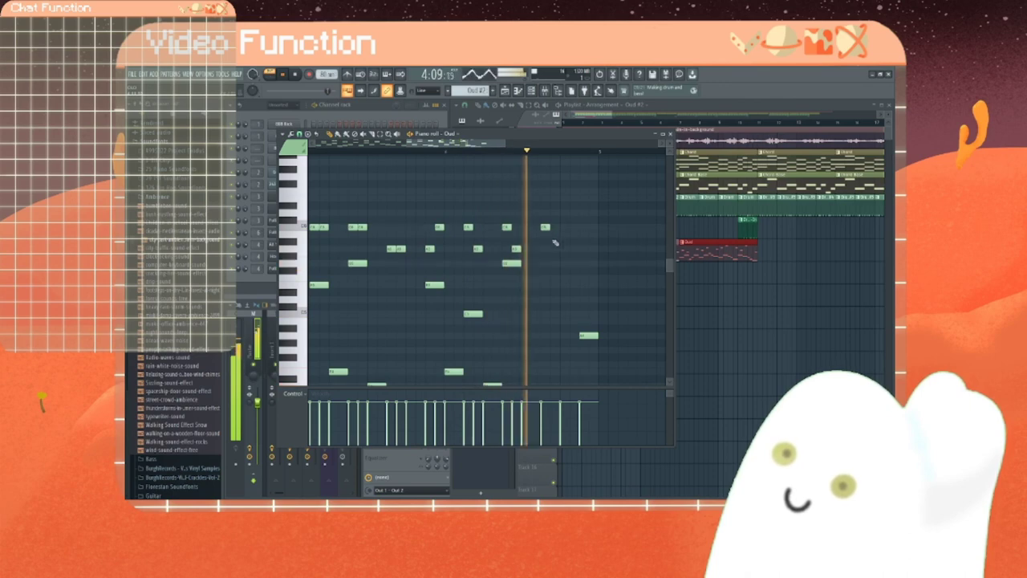
pyautogui.click(554, 248)
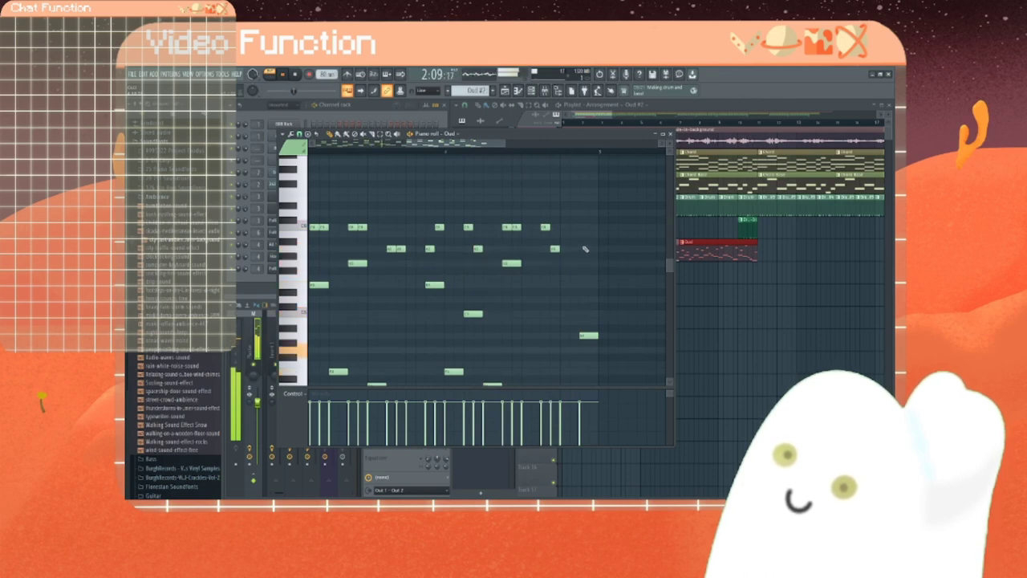
pyautogui.click(586, 229)
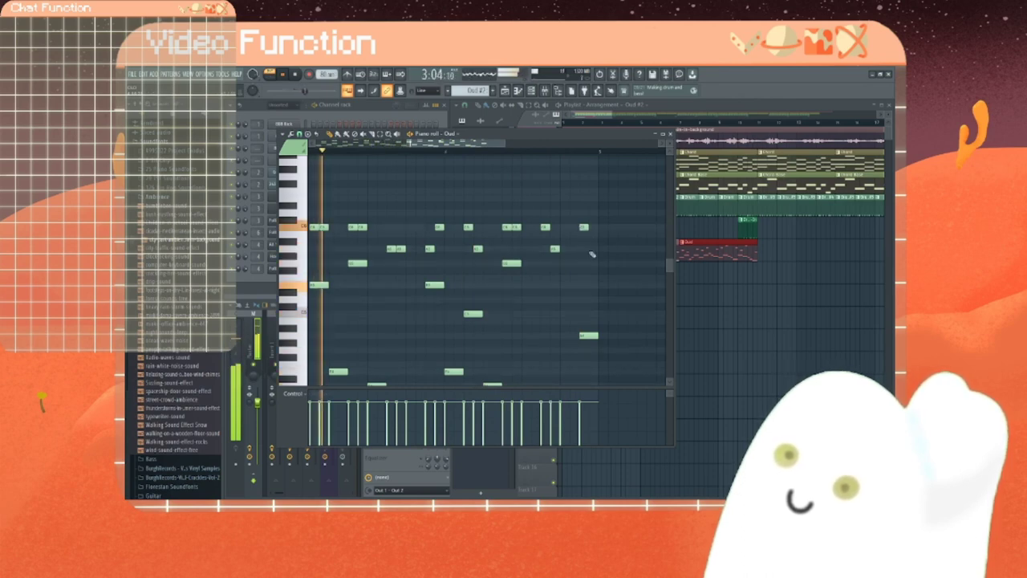
pyautogui.moveTo(590, 280); pyautogui.dragTo(591, 286)
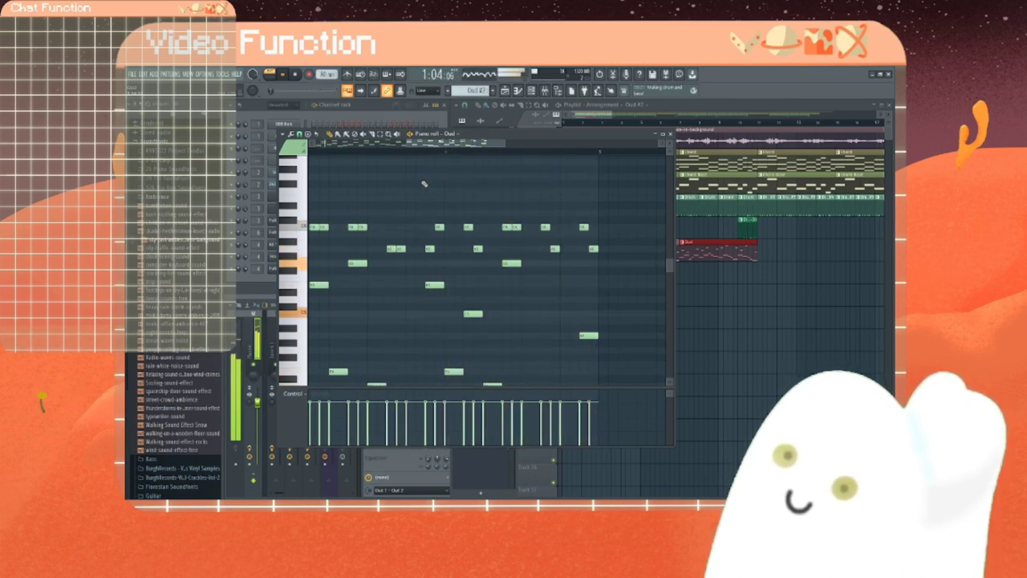
# Step: Place the Oud #2 pattern on the Oud track directly after the second Oud clip
pyautogui.click(671, 134)
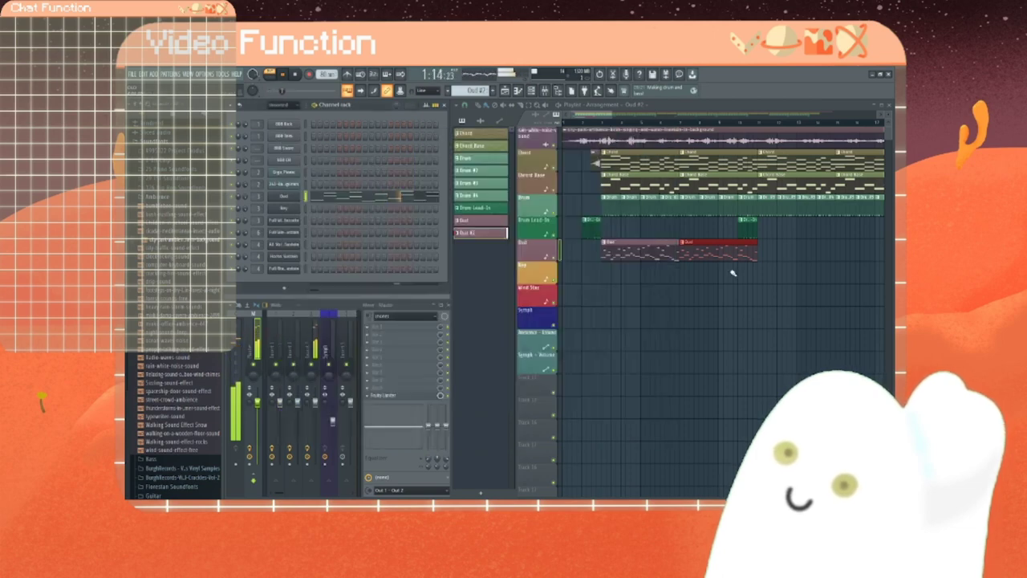
pyautogui.click(766, 255)
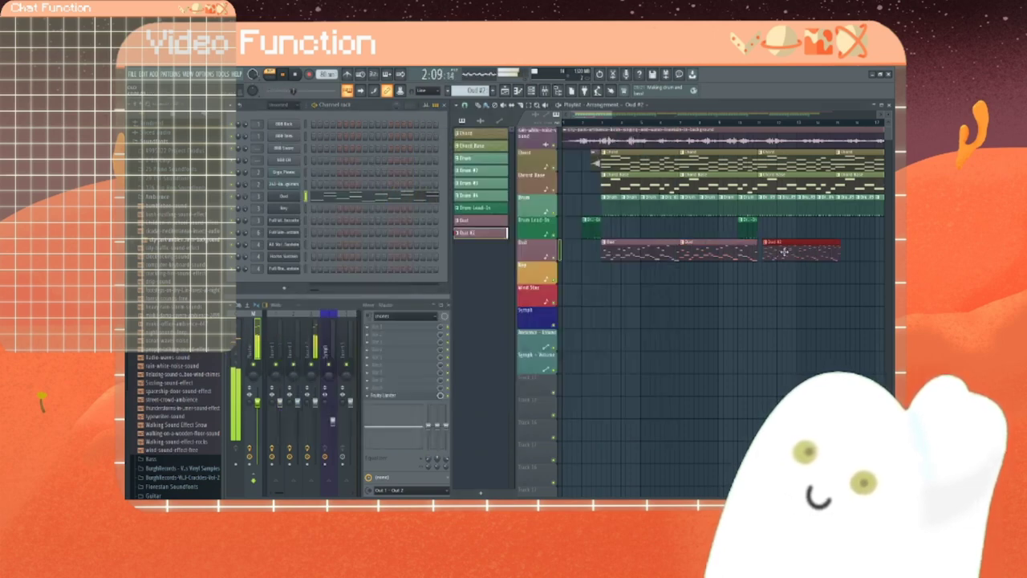
pyautogui.rightClick(478, 236)
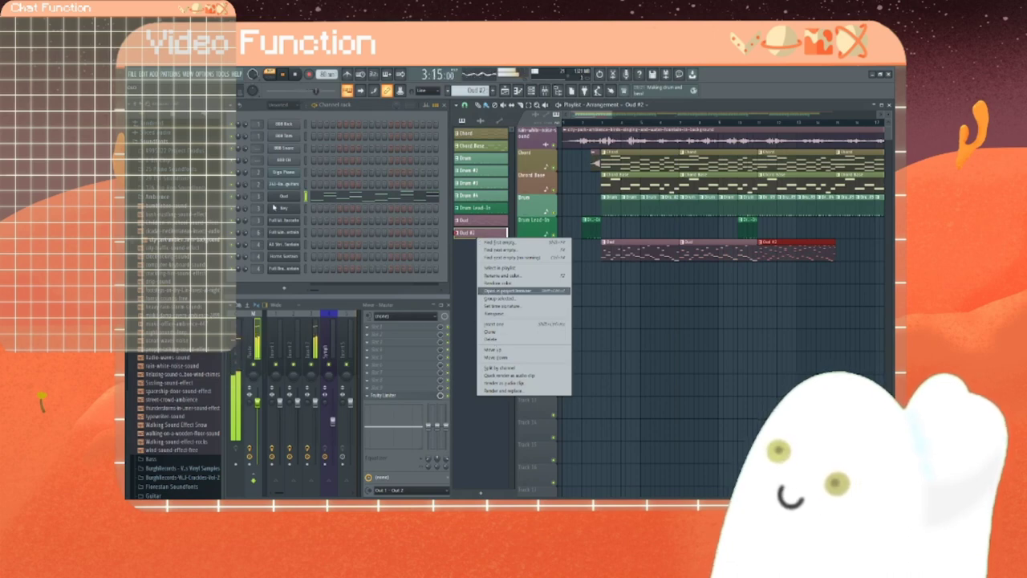
pyautogui.rightClick(283, 198)
pyautogui.click(316, 198)
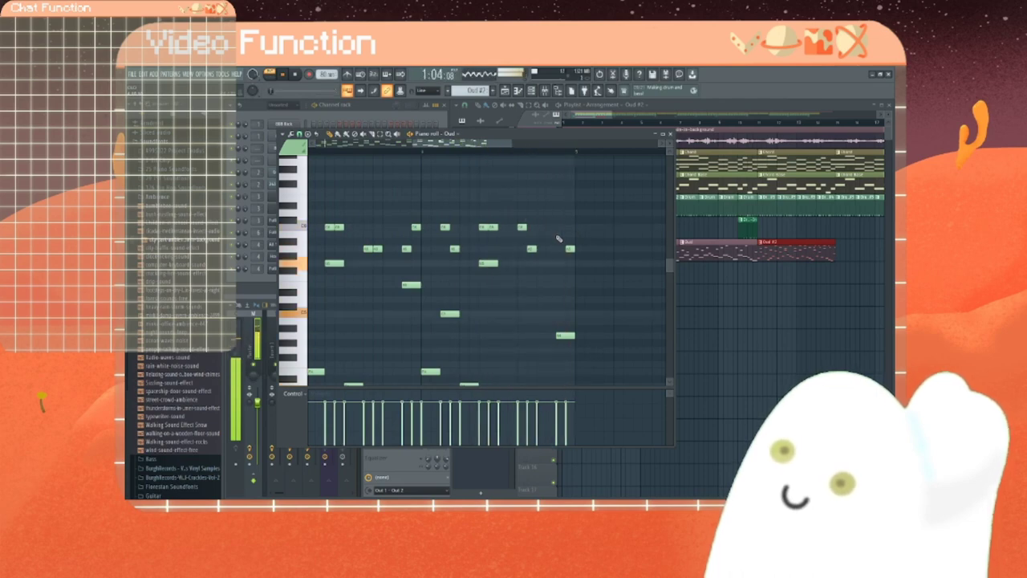
pyautogui.click(671, 133)
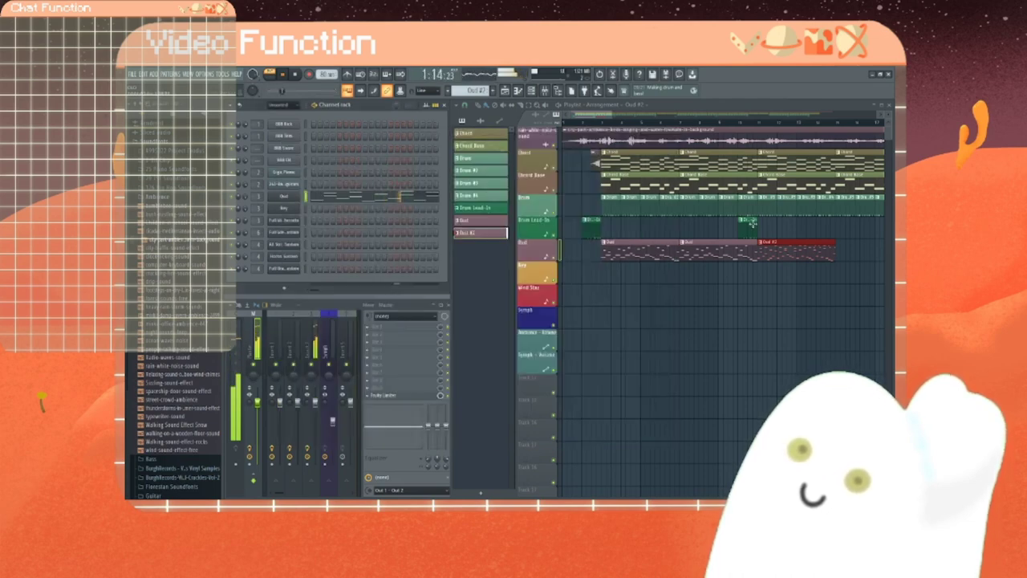
# Step: Clone the Oud #2 pattern and, in the clone, replace the final accent pair with half-beat C6 and E5 notes above the closing A4
pyautogui.rightClick(470, 238)
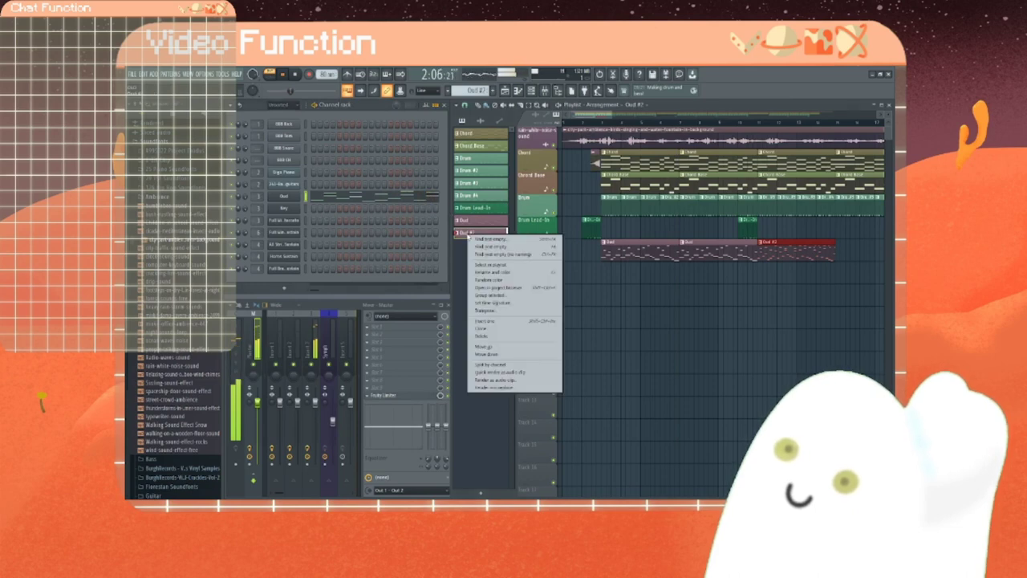
pyautogui.click(495, 334)
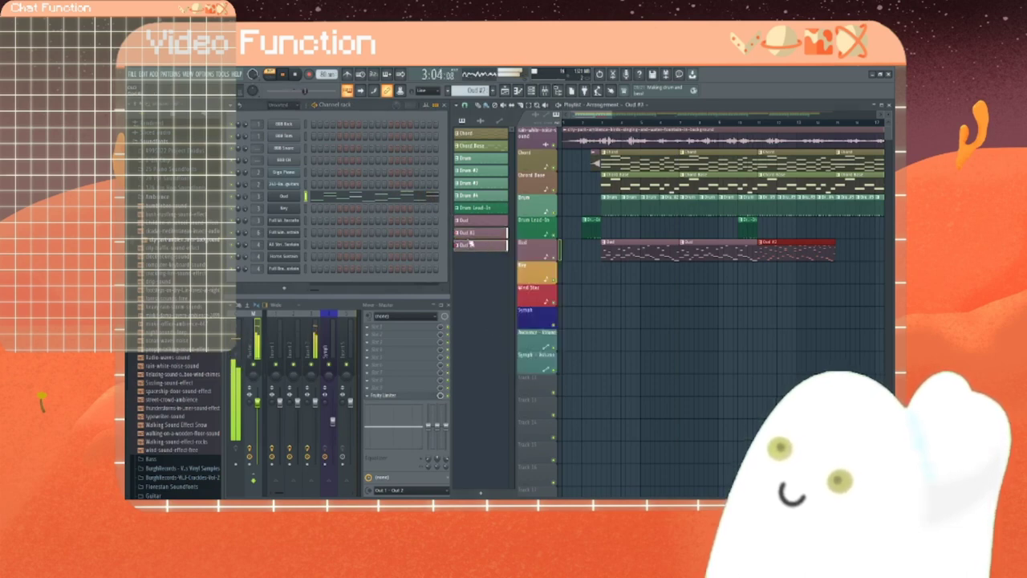
pyautogui.rightClick(297, 197)
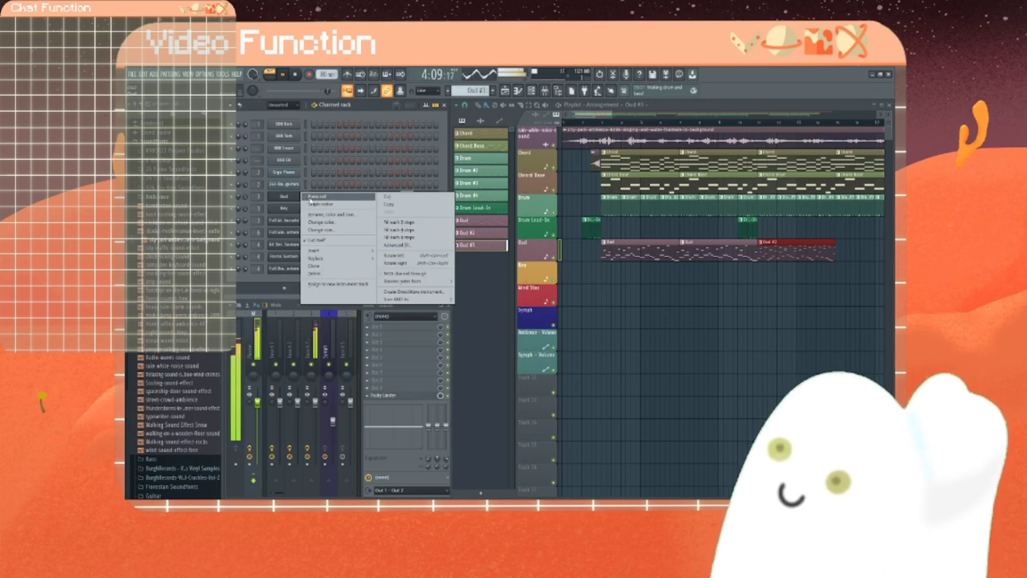
pyautogui.click(313, 197)
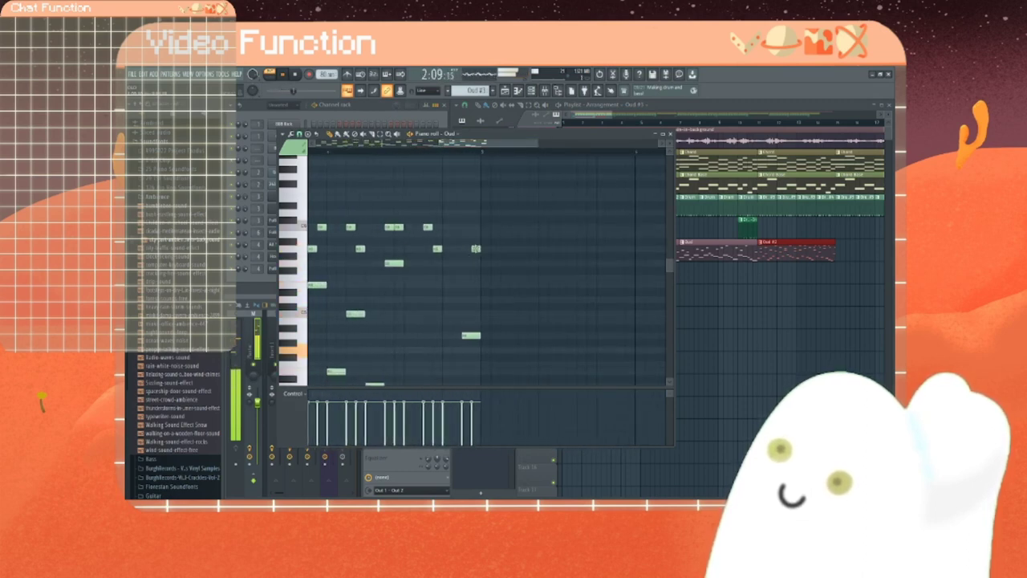
pyautogui.moveTo(476, 249); pyautogui.dragTo(471, 249)
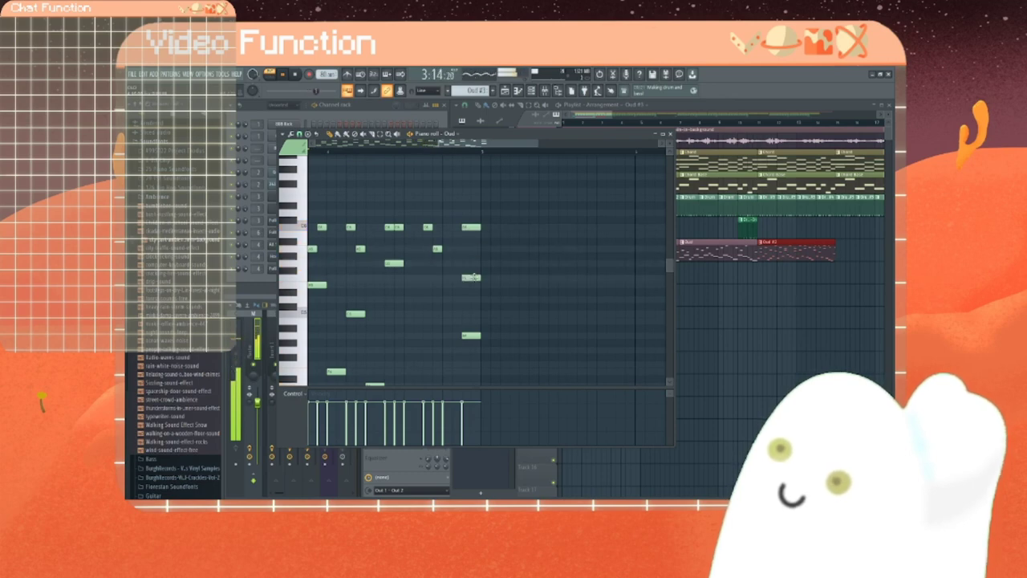
pyautogui.moveTo(473, 277); pyautogui.dragTo(473, 300)
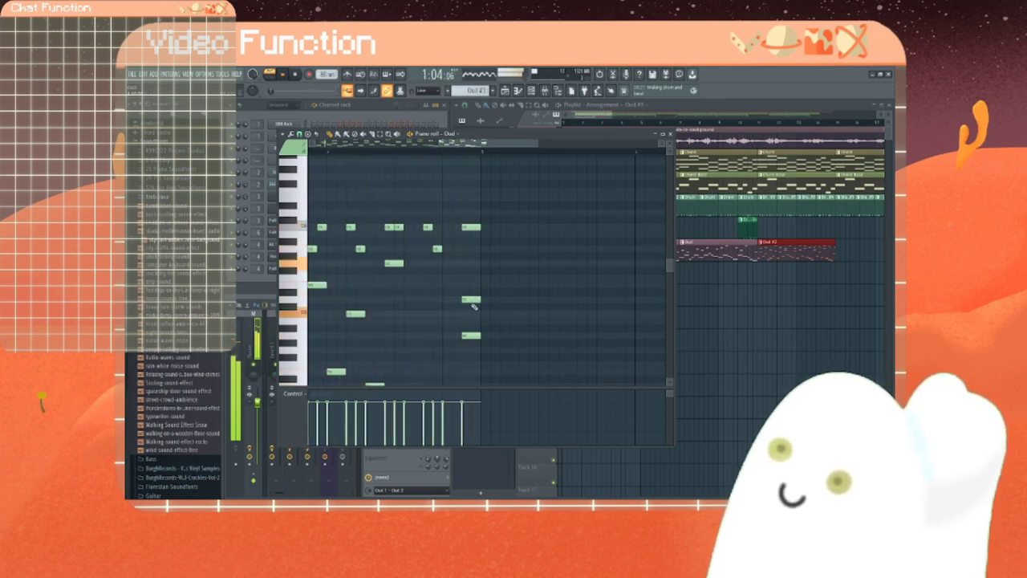
pyautogui.moveTo(473, 301); pyautogui.dragTo(472, 285)
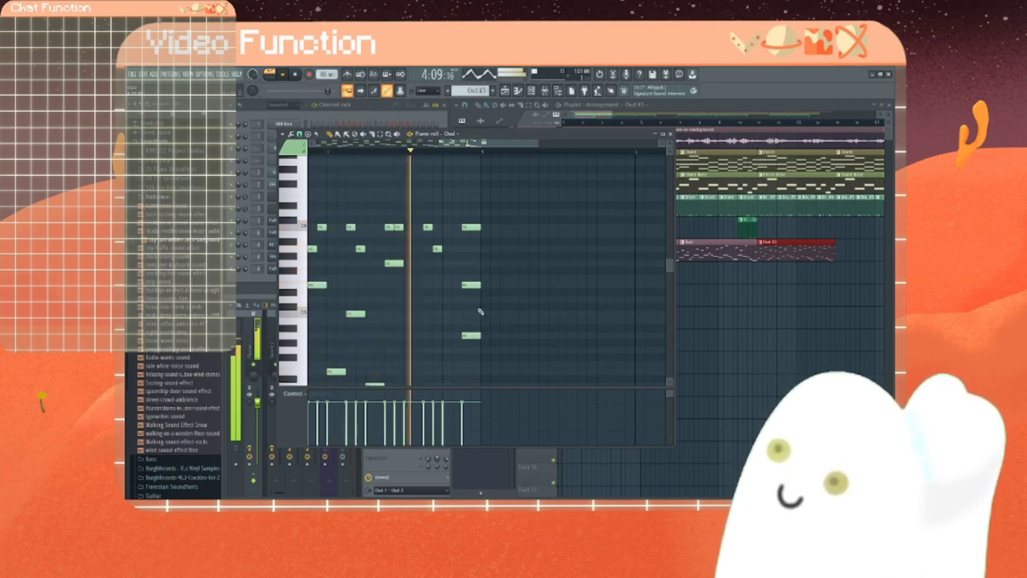
# Step: Place the Oud #3 pattern directly after Oud #2 on the Oud track and play the song from bar 3
pyautogui.click(670, 133)
pyautogui.click(842, 260)
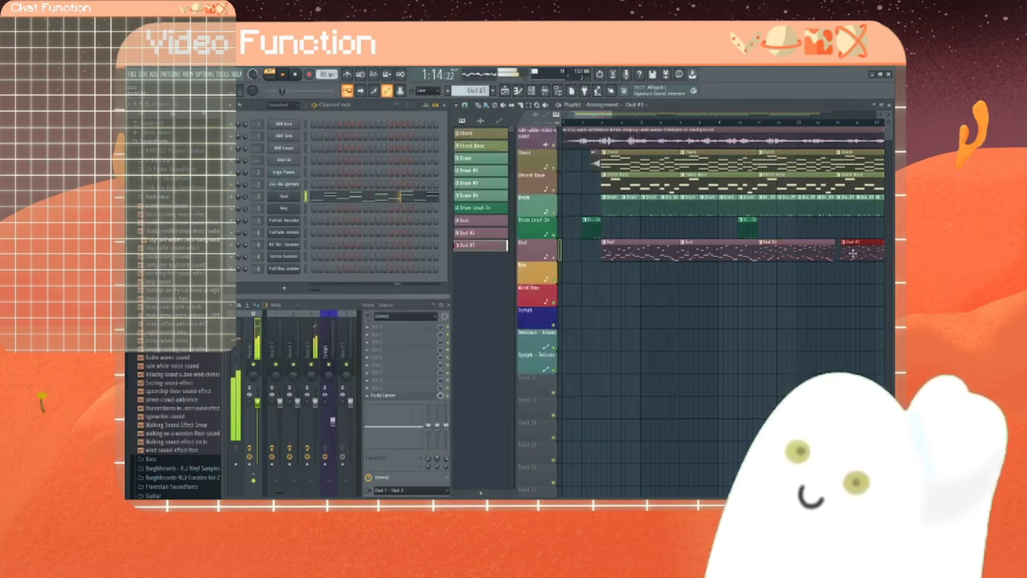
pyautogui.click(295, 74)
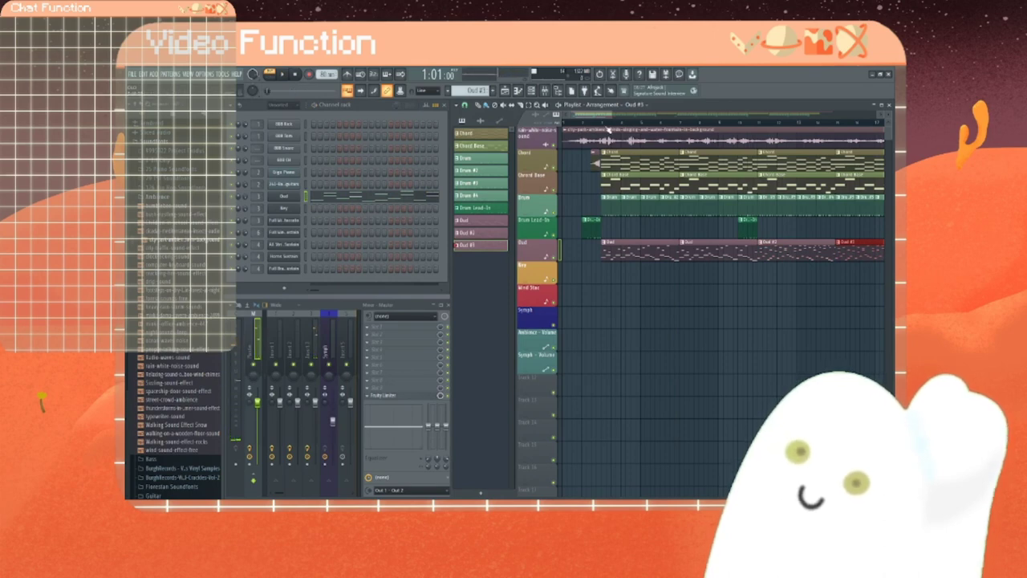
pyautogui.click(602, 125)
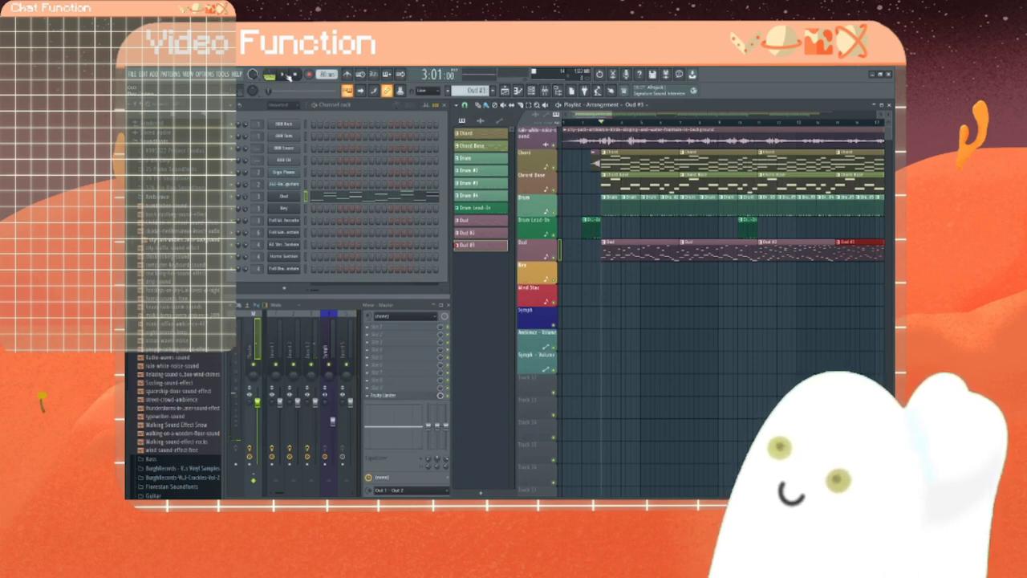
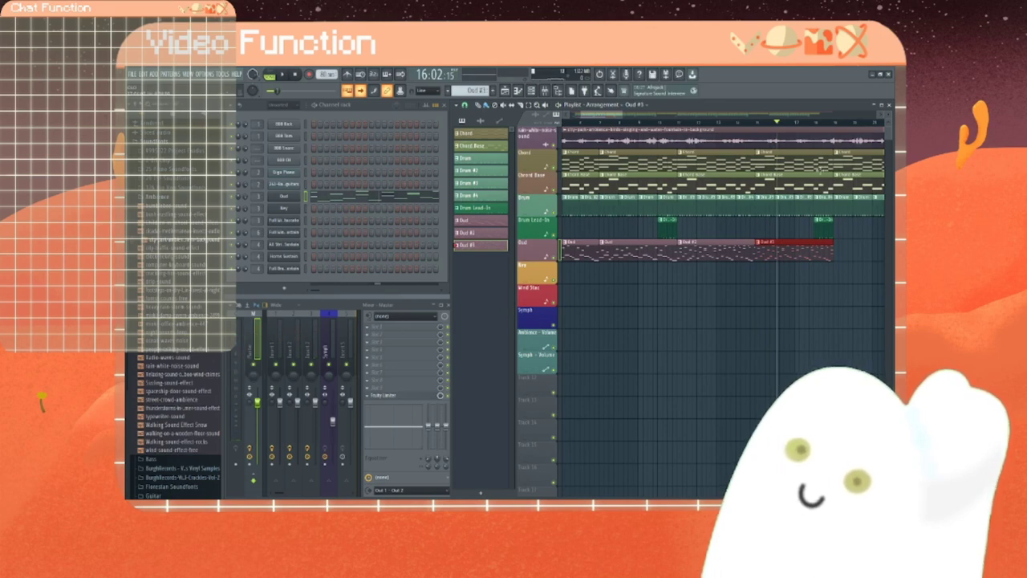
# Step: In the Chord pattern's Giga Piano part, delete the chords on the second and fourth beats of bar four
pyautogui.rightClick(495, 135)
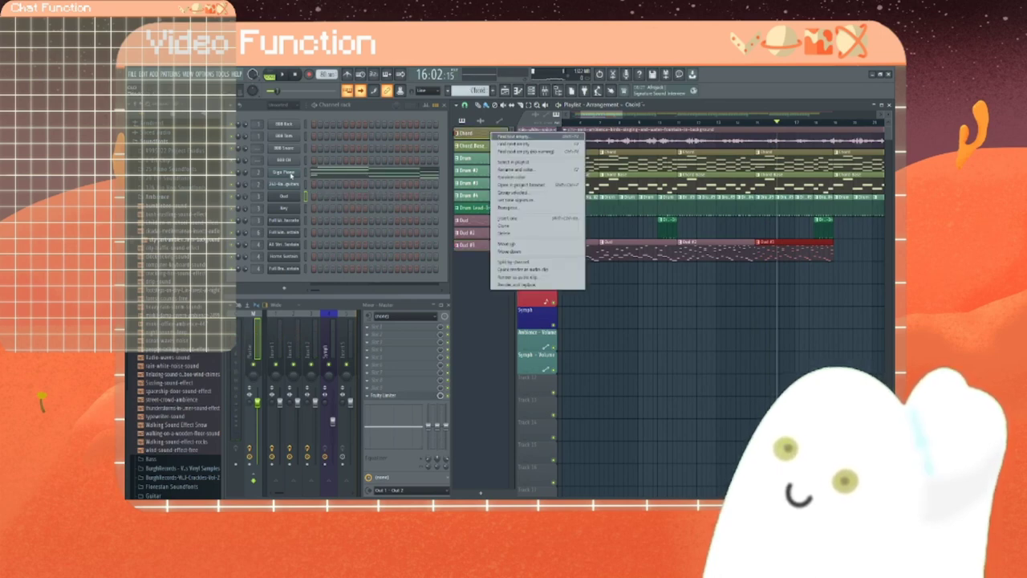
pyautogui.rightClick(291, 175)
pyautogui.click(316, 172)
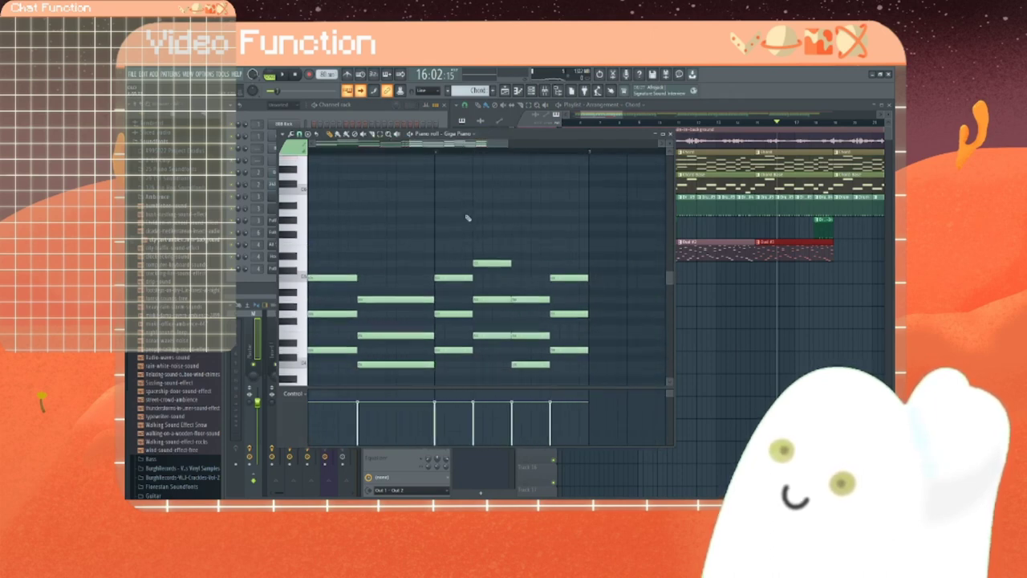
pyautogui.rightClick(491, 213)
pyautogui.rightClick(492, 249)
pyautogui.rightClick(494, 285)
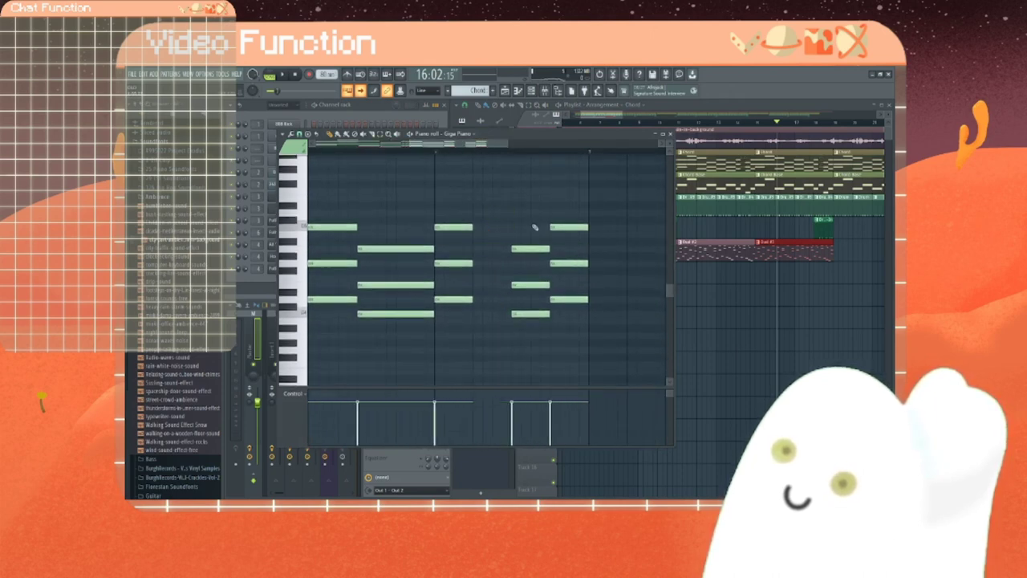
pyautogui.rightClick(569, 227)
pyautogui.rightClick(569, 264)
pyautogui.rightClick(570, 299)
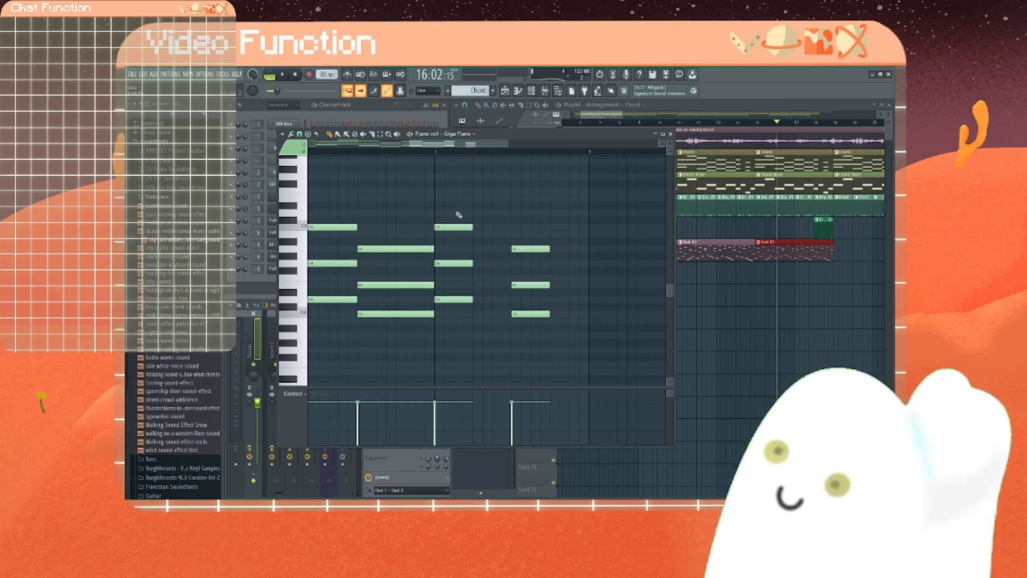
# Step: Lengthen the chords on beats one and three of bar four to fill the gaps left by the deleted chords
pyautogui.moveTo(457, 215); pyautogui.dragTo(469, 319)
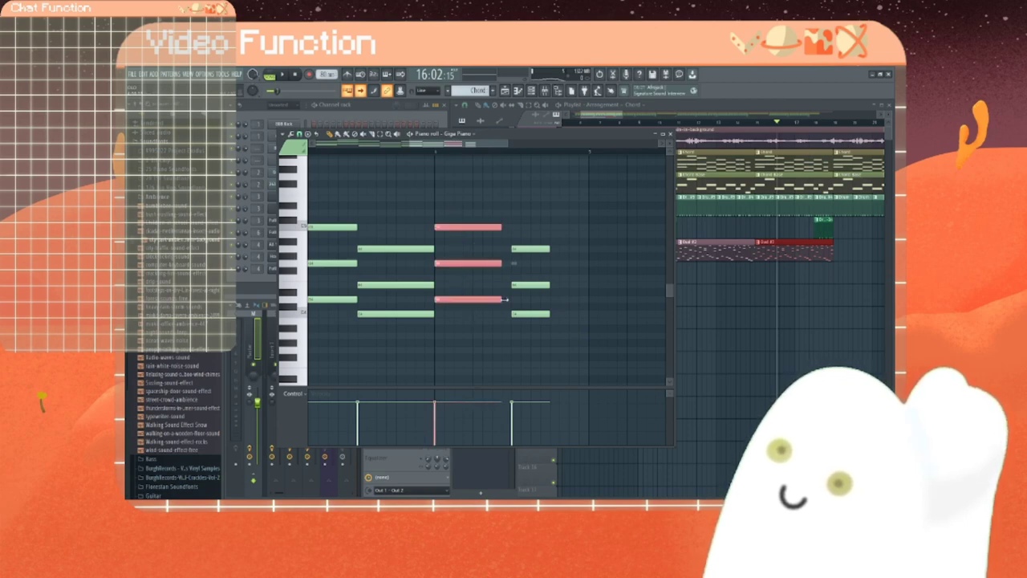
pyautogui.moveTo(530, 228); pyautogui.dragTo(586, 315)
pyautogui.click(670, 133)
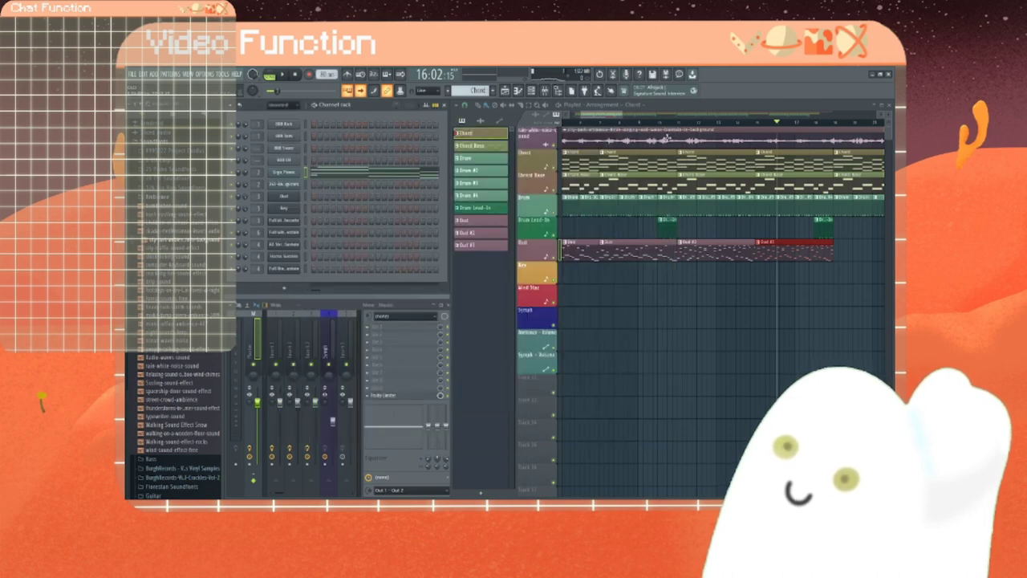
# Step: Play the song from bar 3 through the first Chord clip to check the changed chords, and stop playback
pyautogui.moveTo(613, 115); pyautogui.dragTo(604, 115)
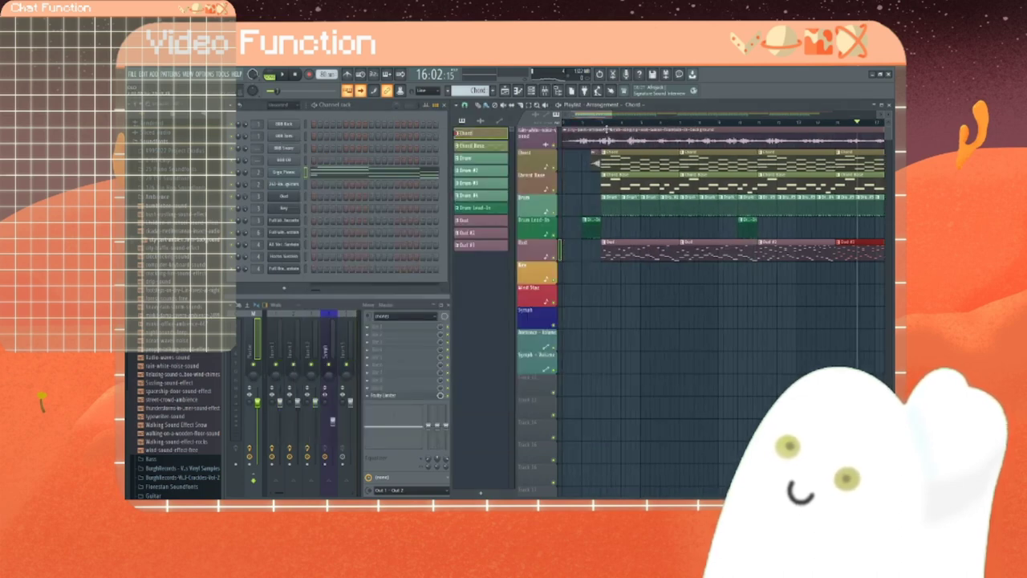
pyautogui.click(605, 122)
pyautogui.click(281, 75)
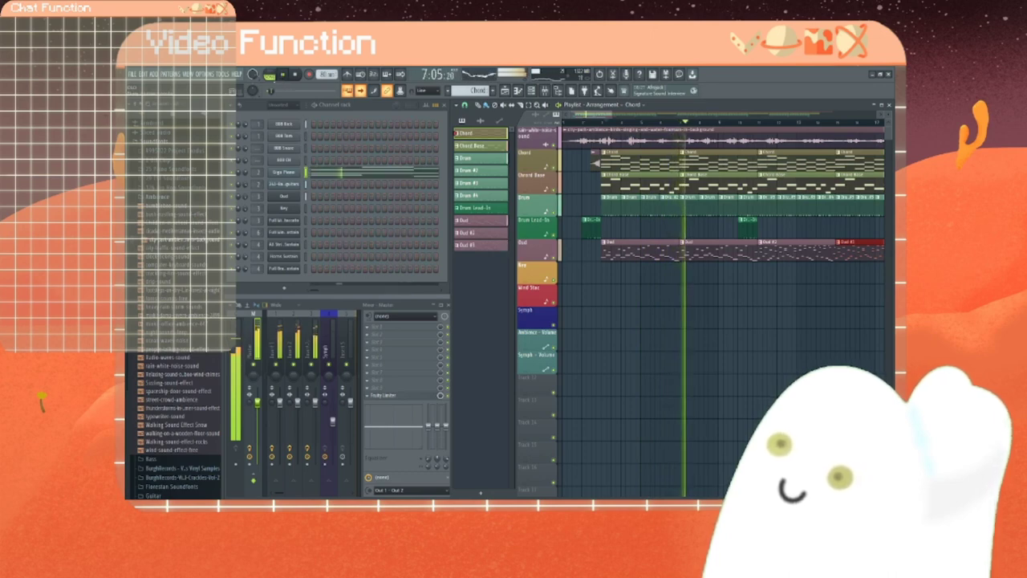
pyautogui.click(295, 75)
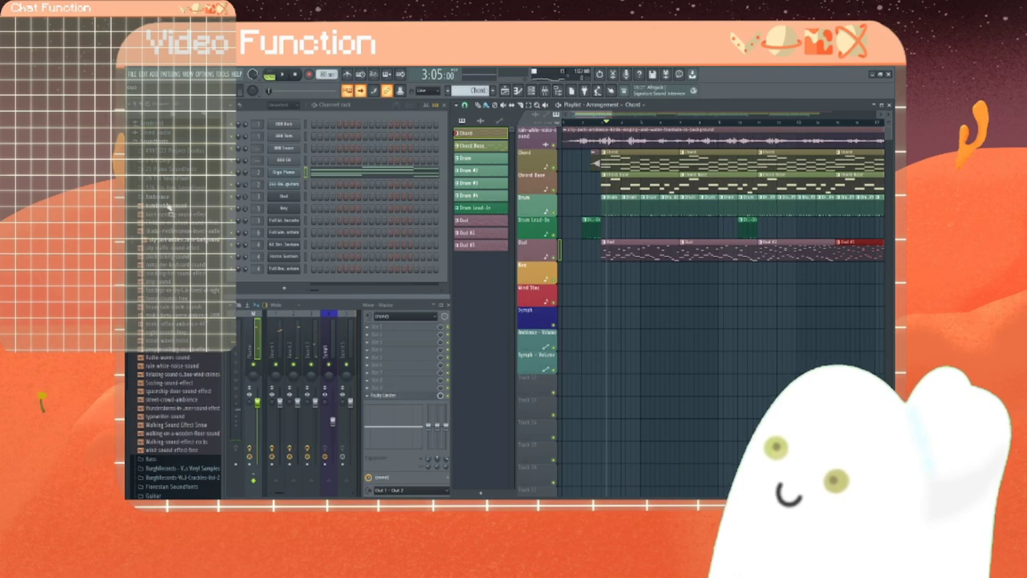
# Step: Clone the last Full Brass Sustain channel in the channel rack and open the clone's FLEX instrument
pyautogui.scroll(-4, 169, 205)
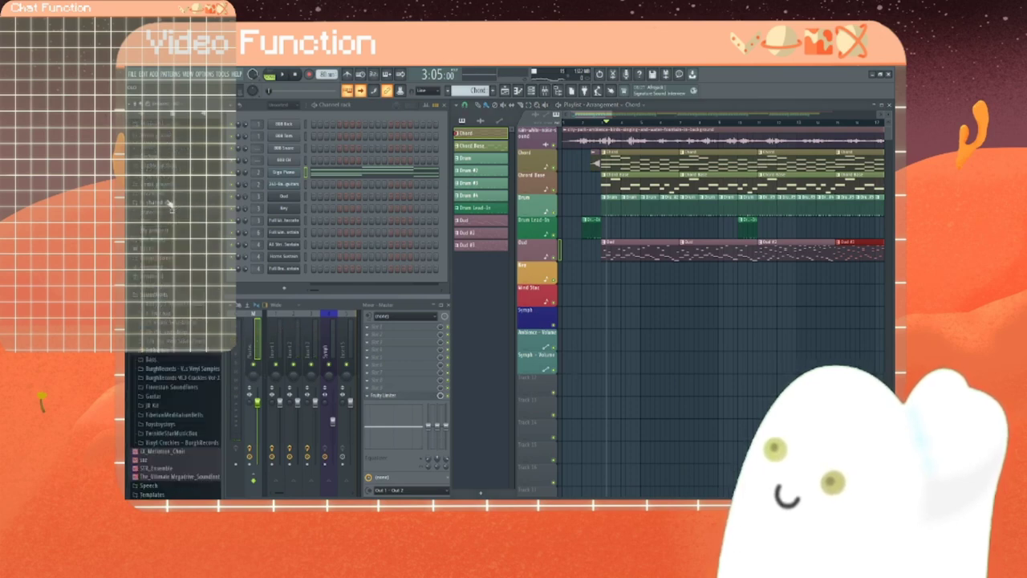
pyautogui.scroll(2, 169, 205)
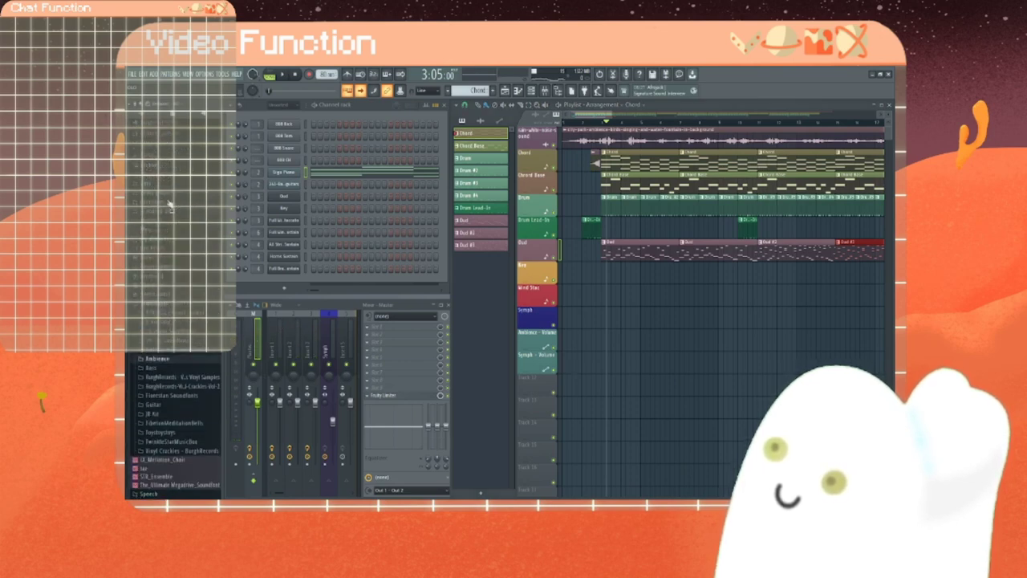
pyautogui.rightClick(288, 273)
pyautogui.click(315, 339)
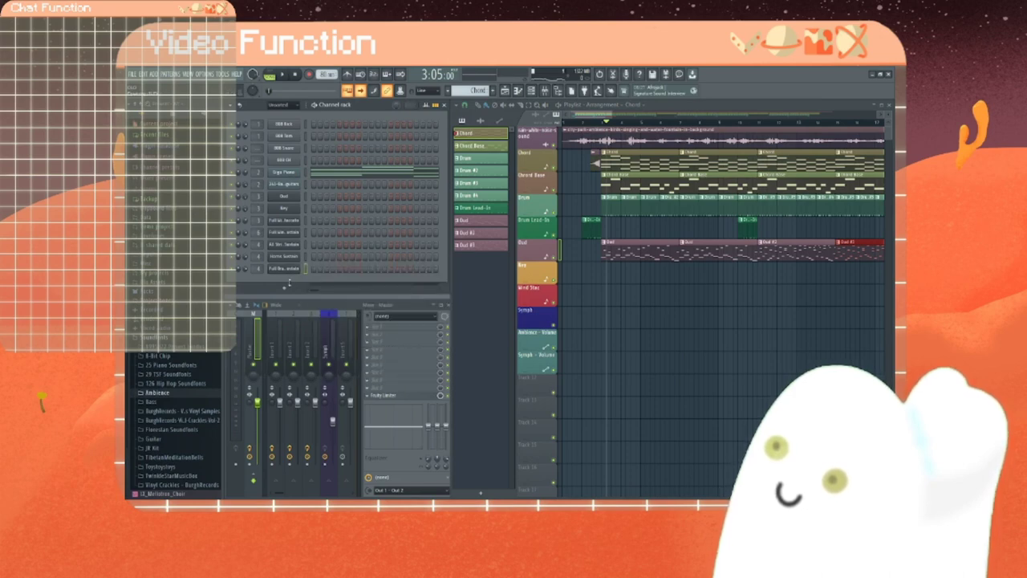
pyautogui.click(285, 280)
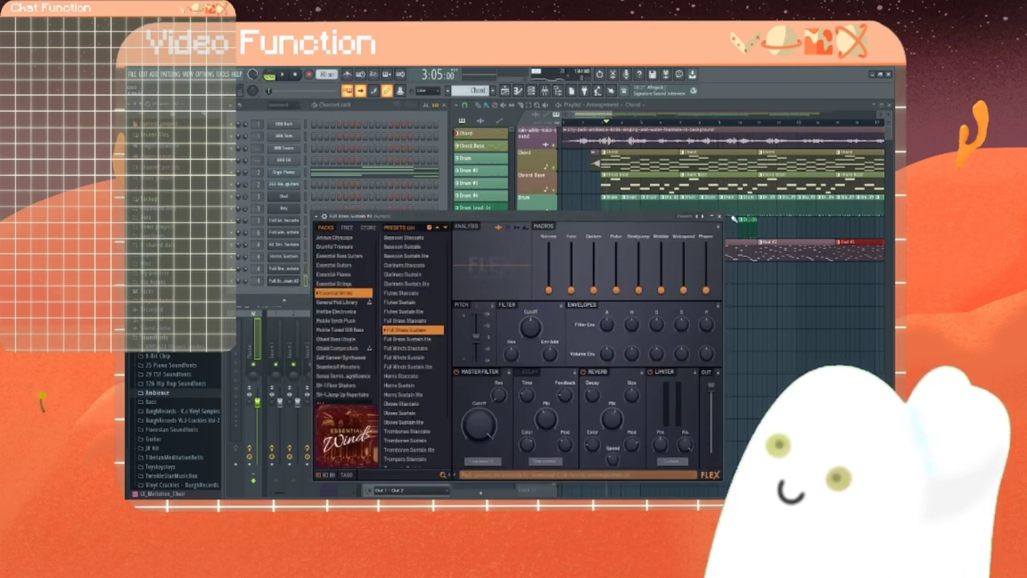
# Step: Close the cloned FLEX instrument and delete the cloned Full Brass Sustain #2 channel from the channel rack
pyautogui.click(720, 217)
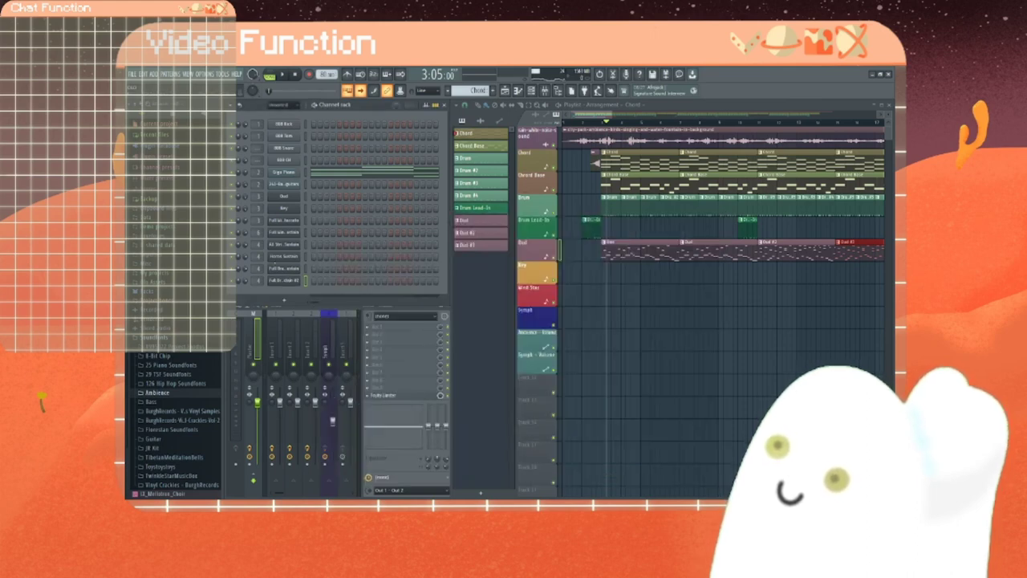
pyautogui.click(285, 281)
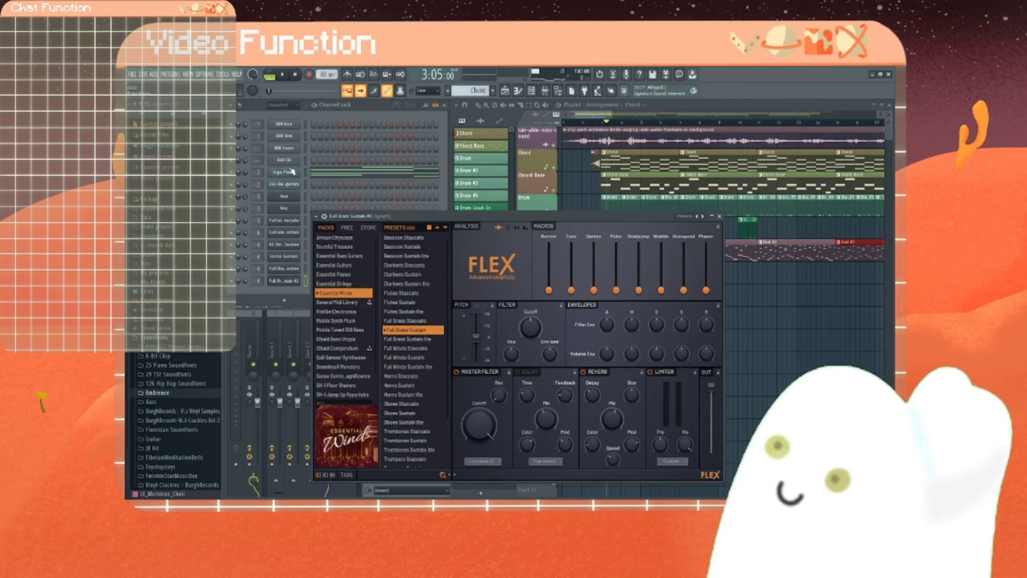
pyautogui.click(719, 218)
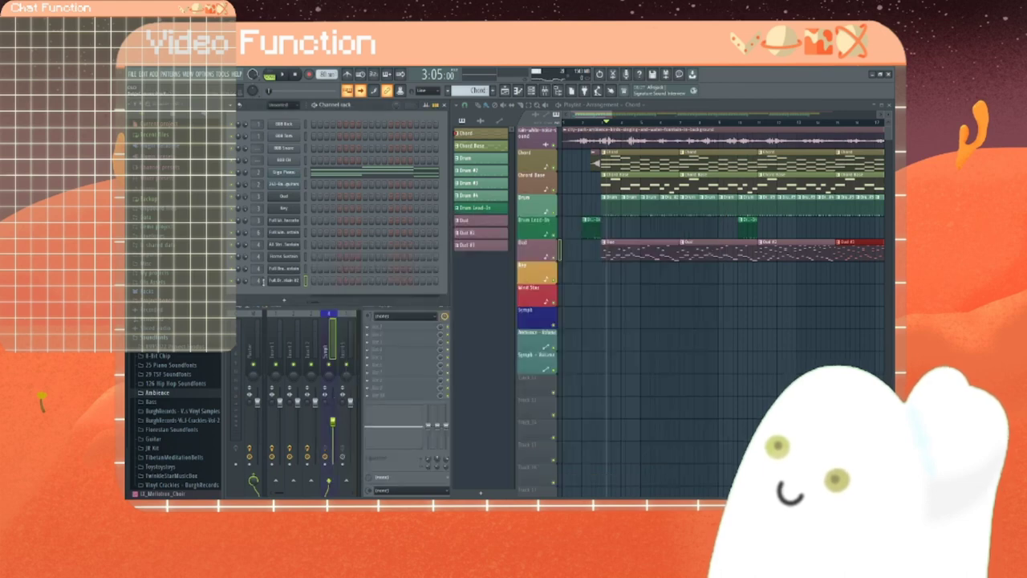
pyautogui.rightClick(281, 283)
pyautogui.click(329, 355)
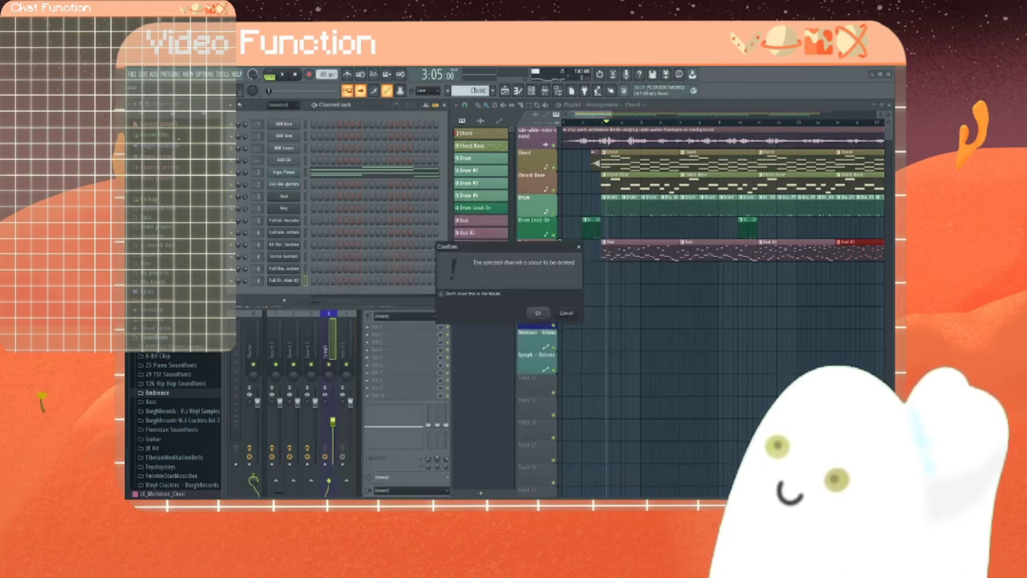
pyautogui.click(538, 312)
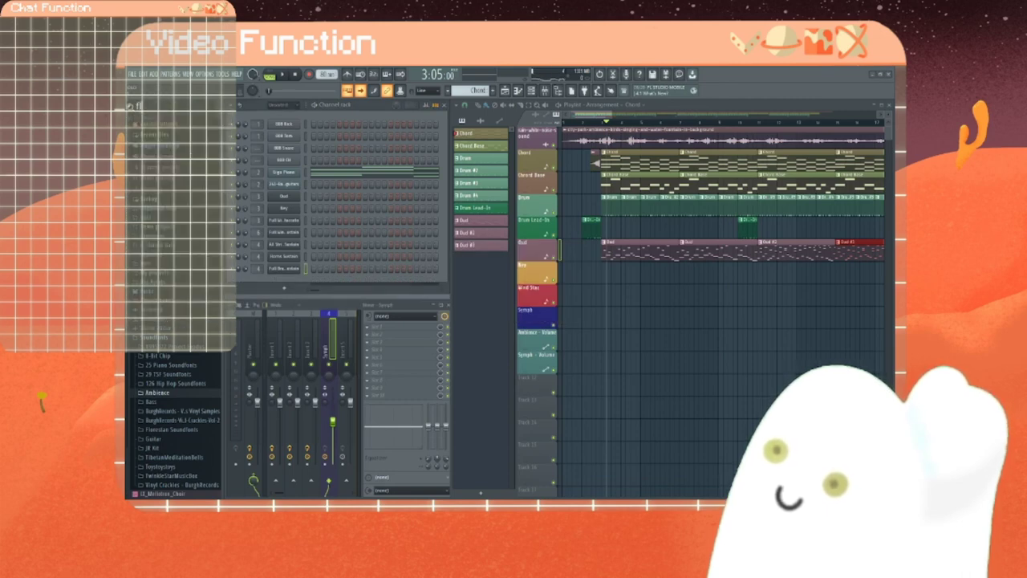
# Step: Find FLEX in the browser, replace the Giga Piano channel's instrument with it, and choose the Essential Pianos pack
pyautogui.press('Return')
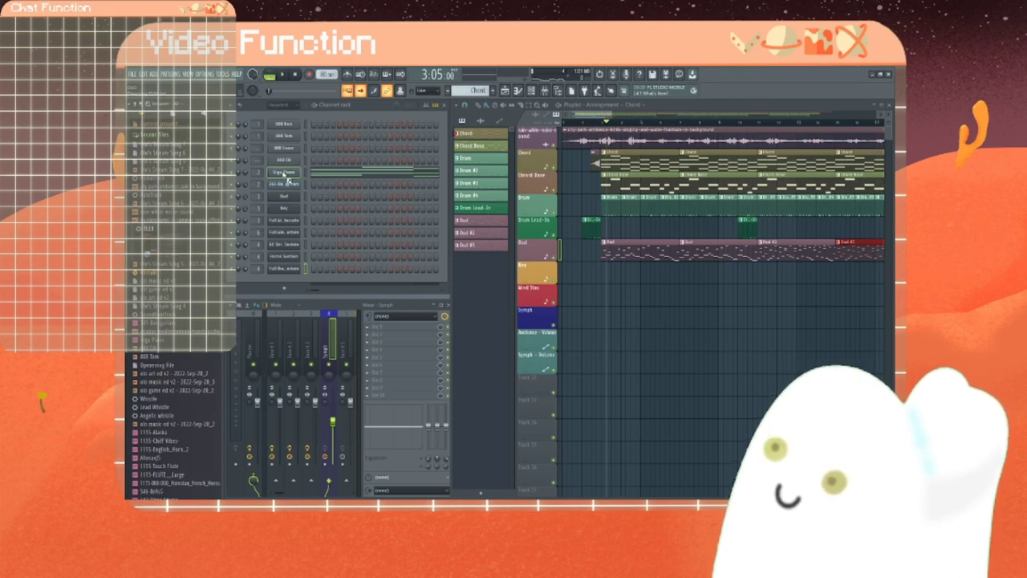
pyautogui.moveTo(283, 175); pyautogui.dragTo(283, 172)
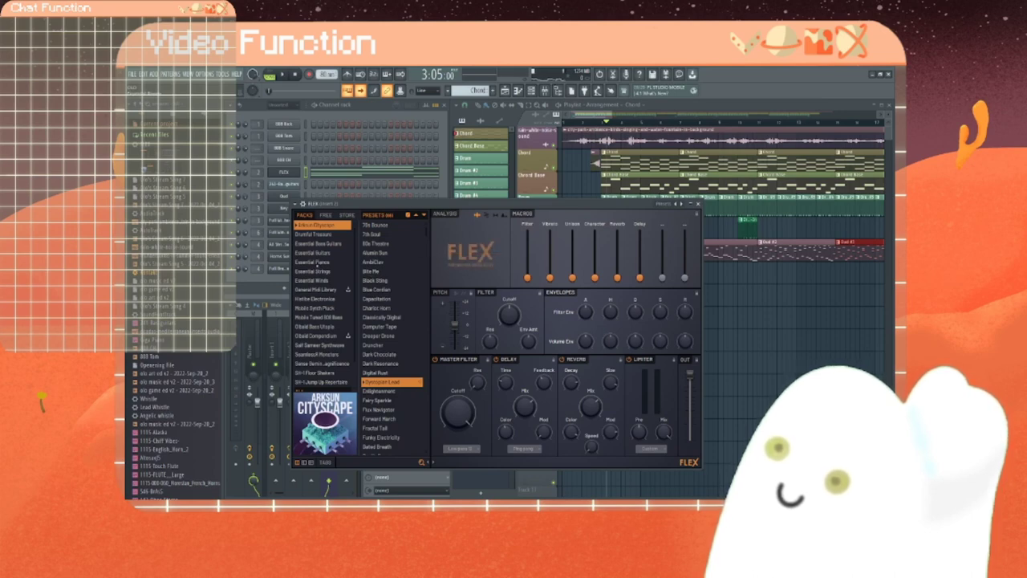
pyautogui.click(319, 261)
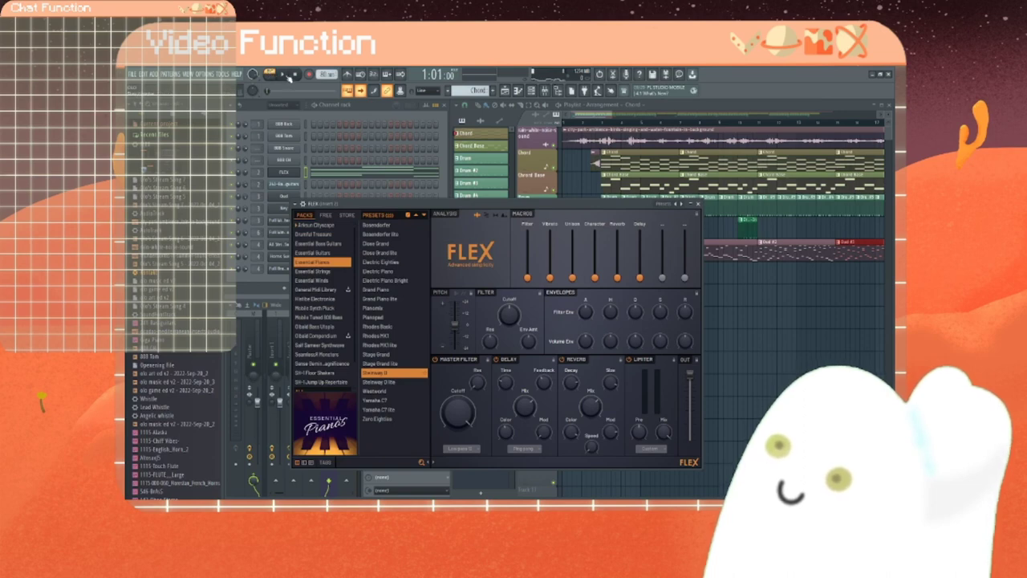
# Step: Play the Chord pattern while auditioning the Bosendorfer, Close Grand and Grand Piano presets, and settle on Close Grand
pyautogui.click(287, 76)
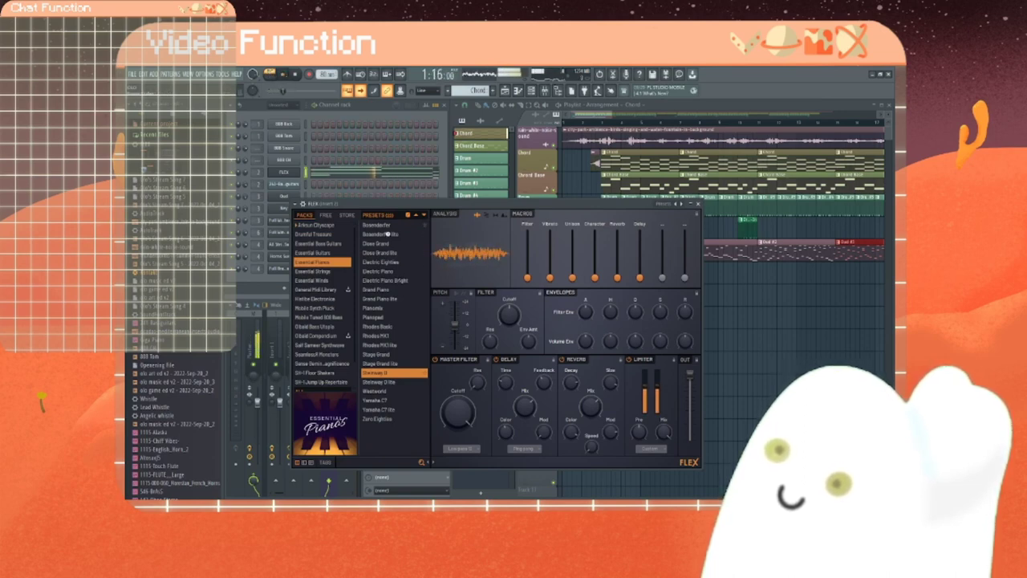
pyautogui.click(386, 226)
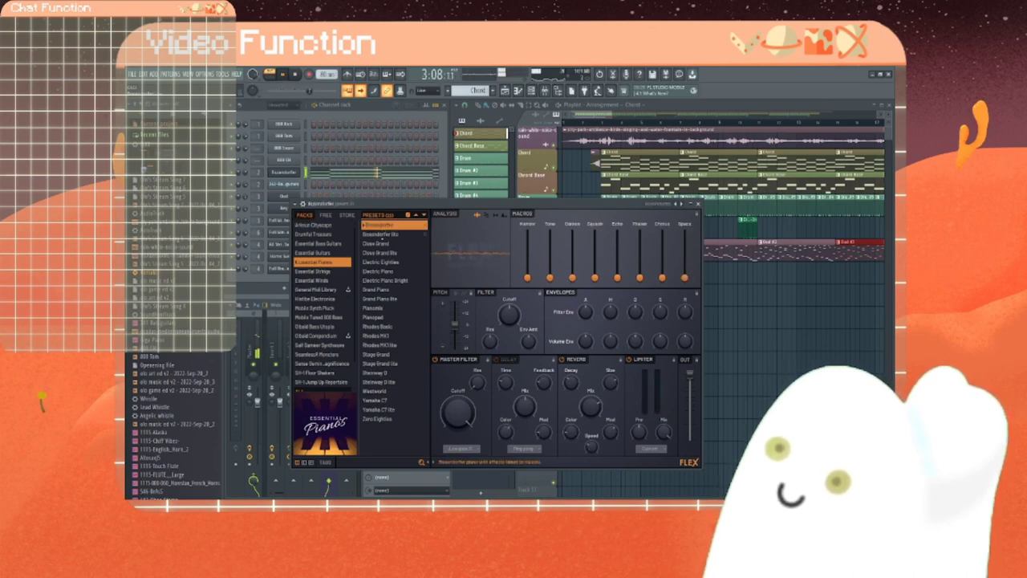
pyautogui.click(385, 243)
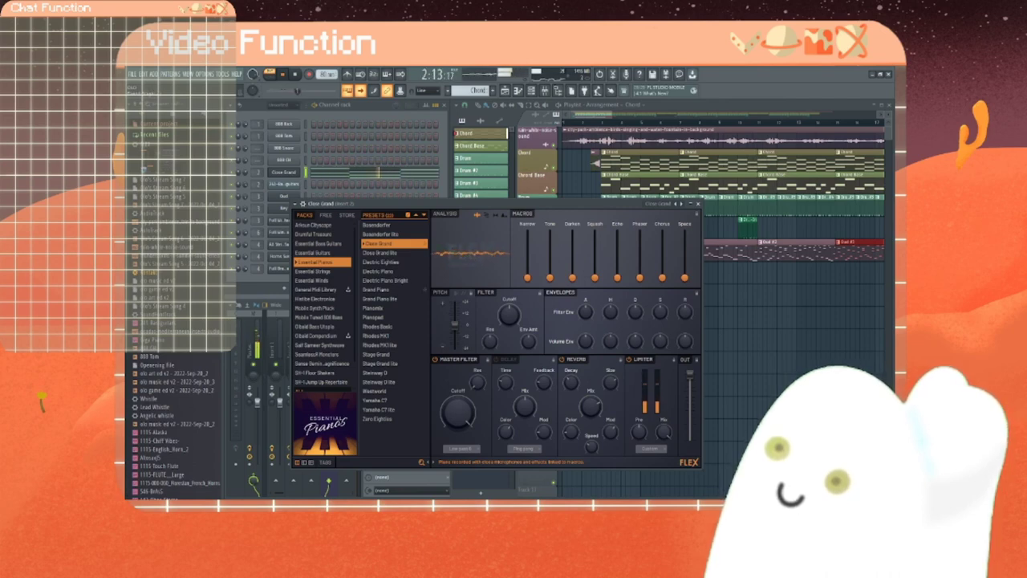
pyautogui.click(382, 291)
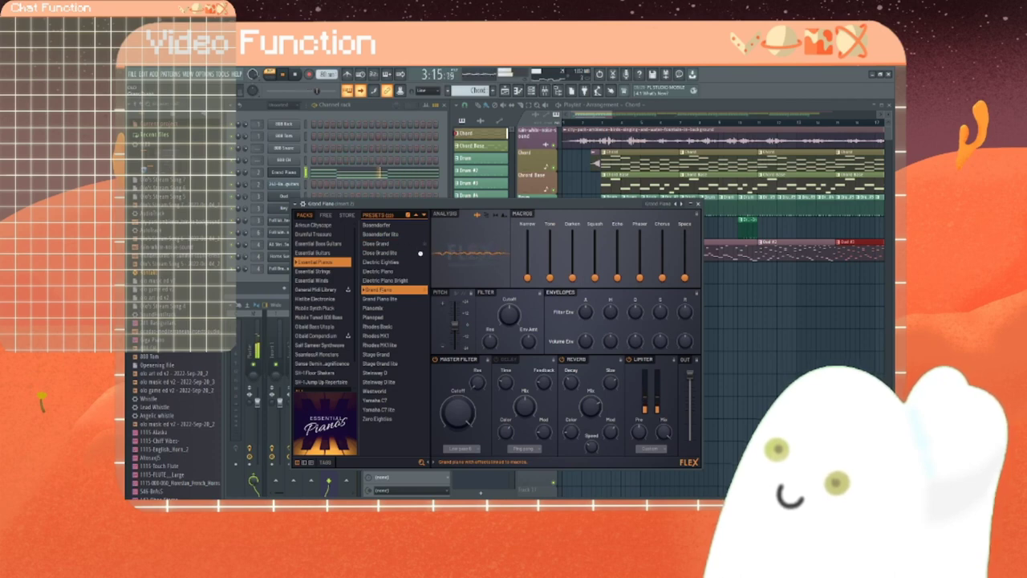
pyautogui.click(422, 245)
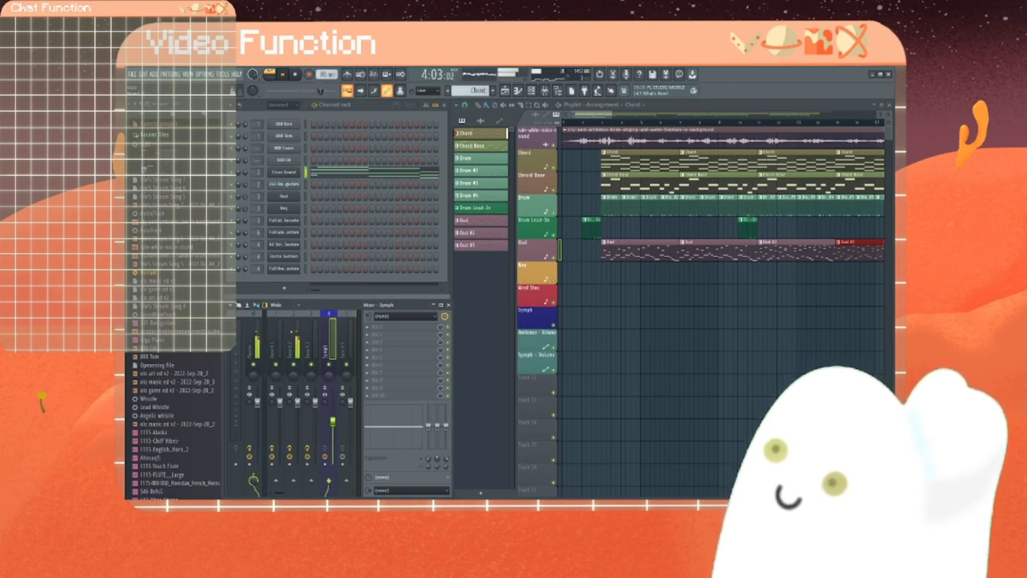
# Step: Open Edison on mixer Insert 2 and clear the old reversed-chord recording from it
pyautogui.click(292, 332)
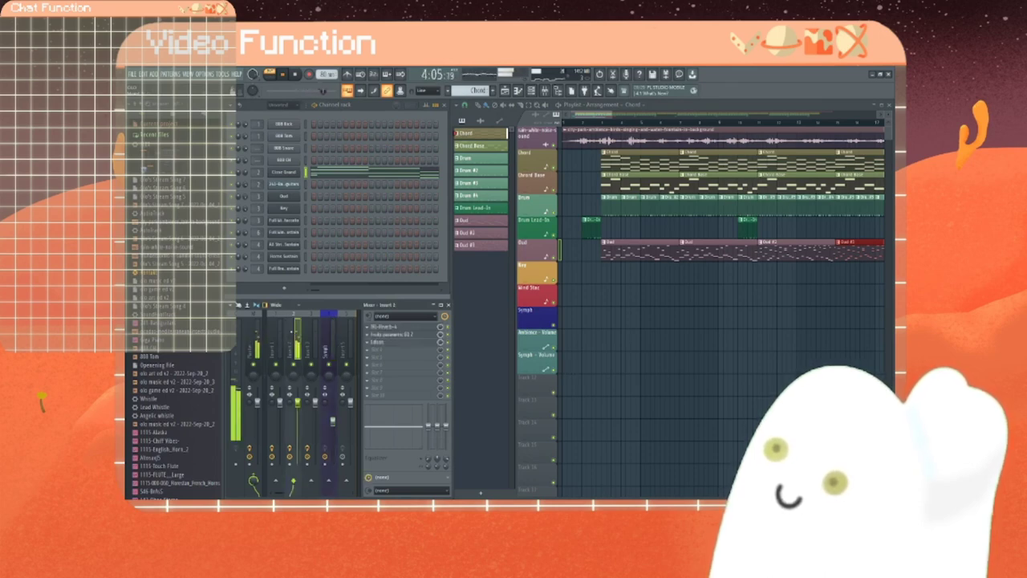
pyautogui.click(374, 343)
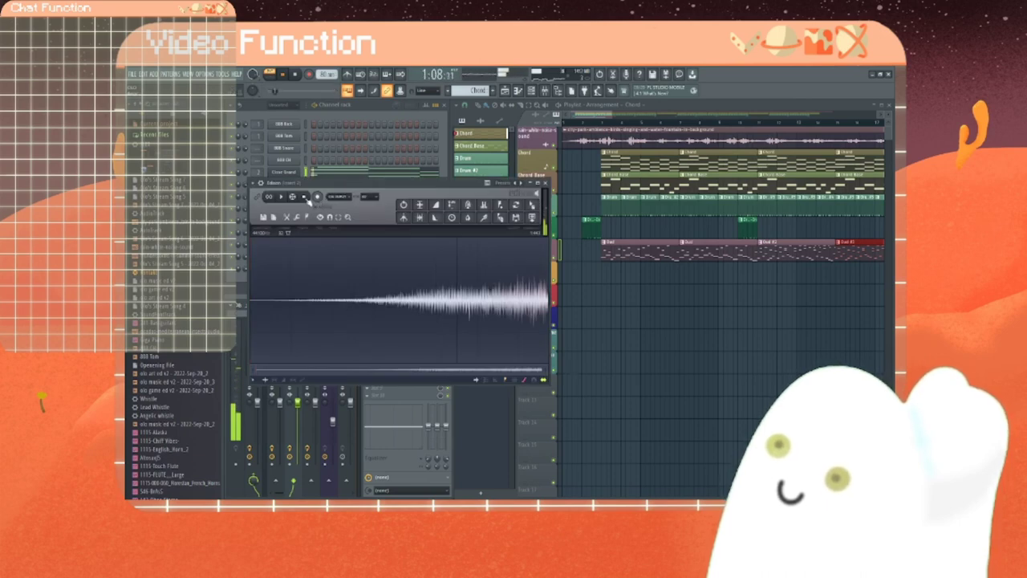
pyautogui.hotkey('ctrl', 'a')
pyautogui.press('Delete')
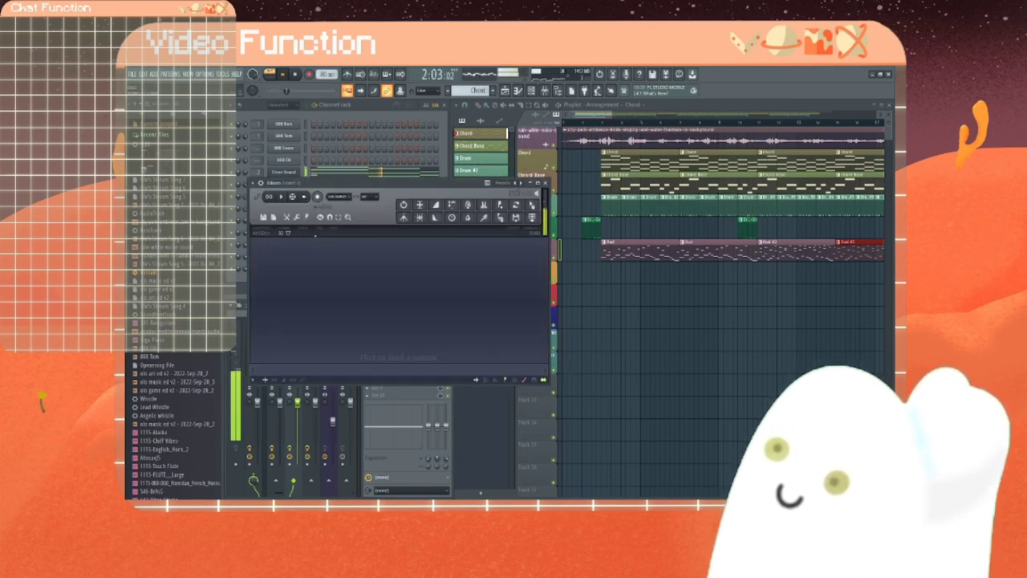
# Step: Record the opening chord of the Chord pattern into Edison, letting its tail ring out before ending the recording
pyautogui.click(296, 74)
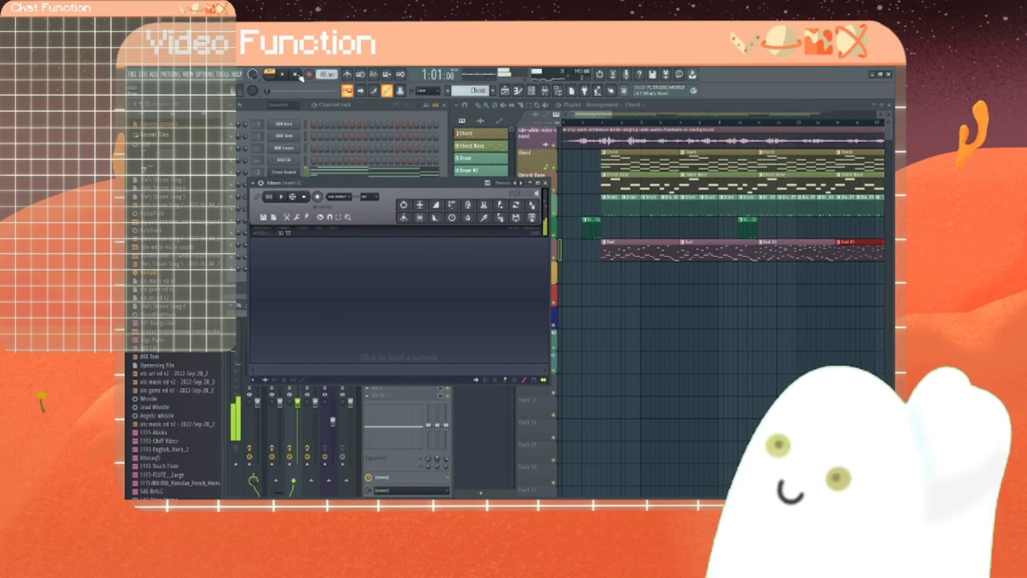
pyautogui.click(287, 73)
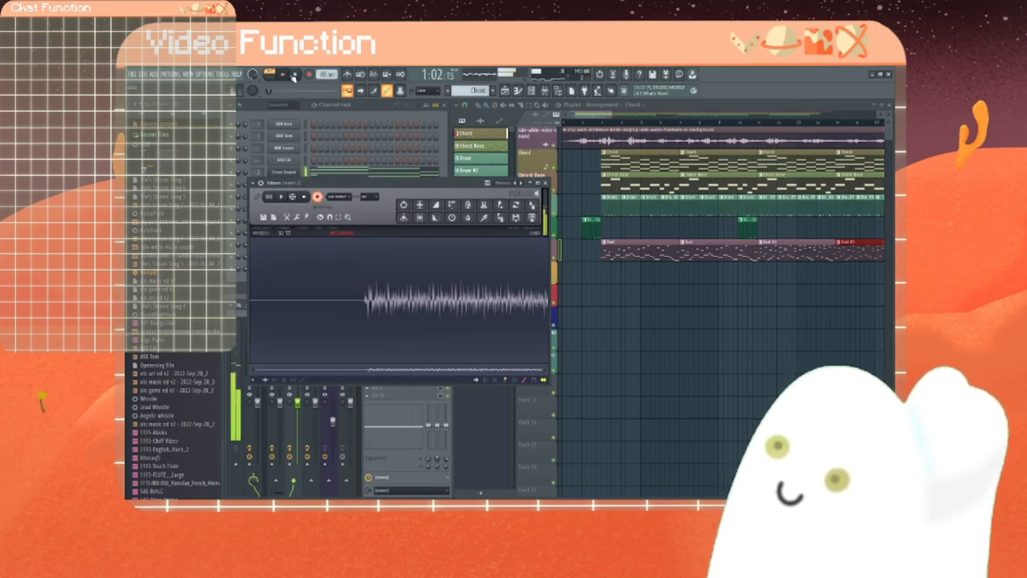
pyautogui.click(295, 74)
pyautogui.click(319, 197)
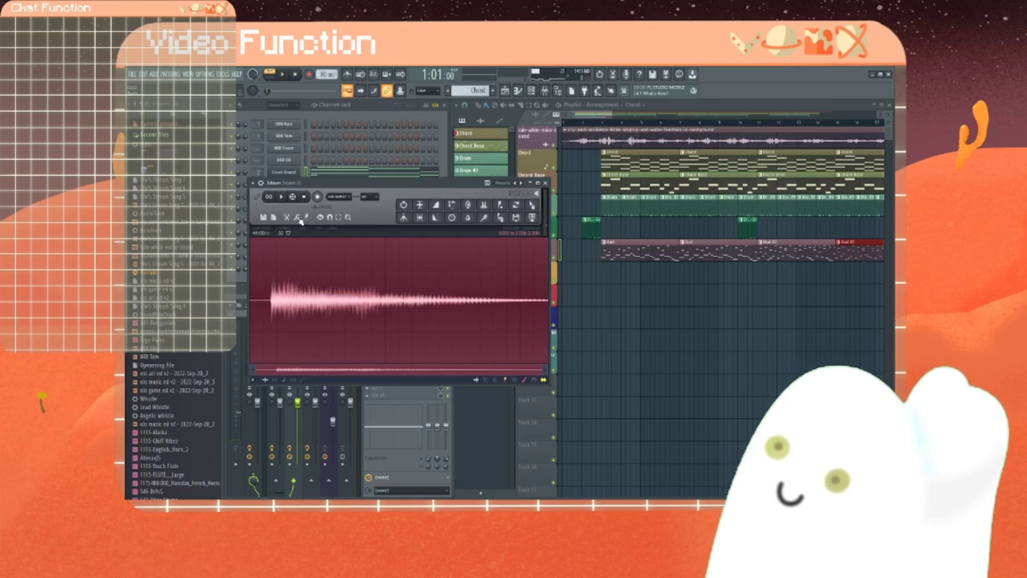
# Step: Reverse the recorded chord in Edison and delete the silence at its end
pyautogui.click(297, 217)
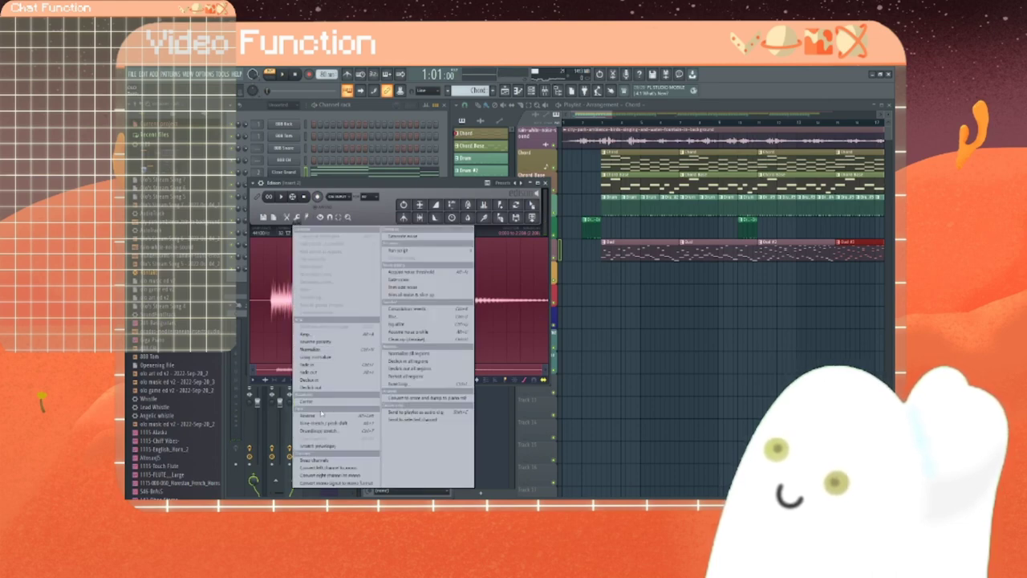
pyautogui.click(322, 414)
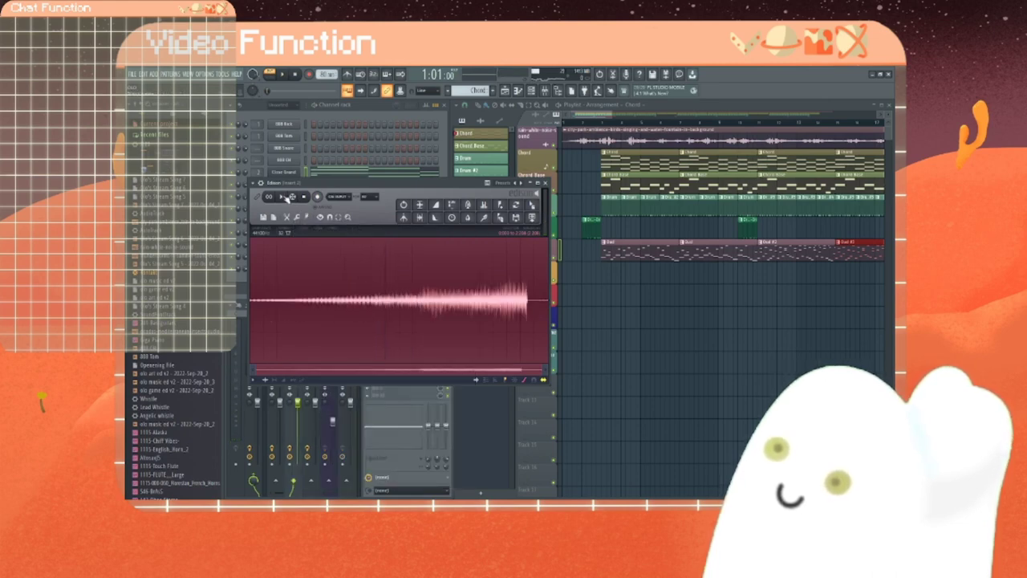
pyautogui.click(284, 198)
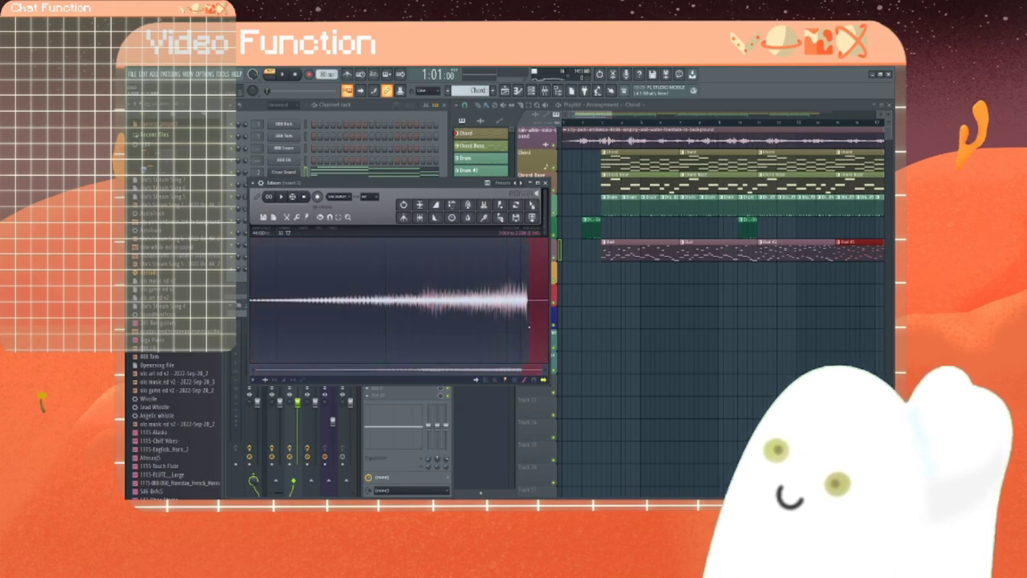
pyautogui.press('Delete')
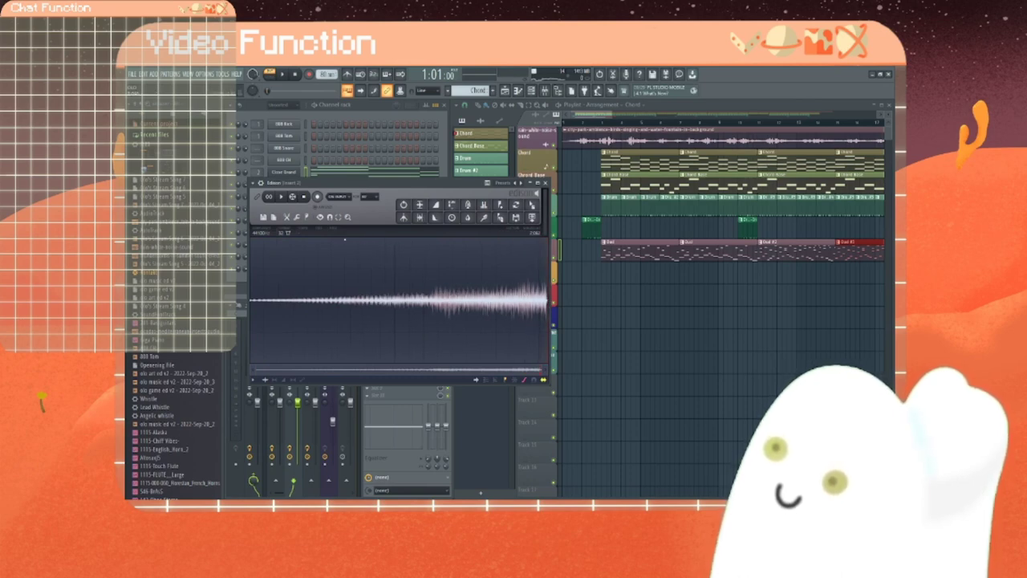
# Step: Fade in the reversed chord and place it on the Chord track in place of the old lead-in clip before bar 3
pyautogui.click(297, 219)
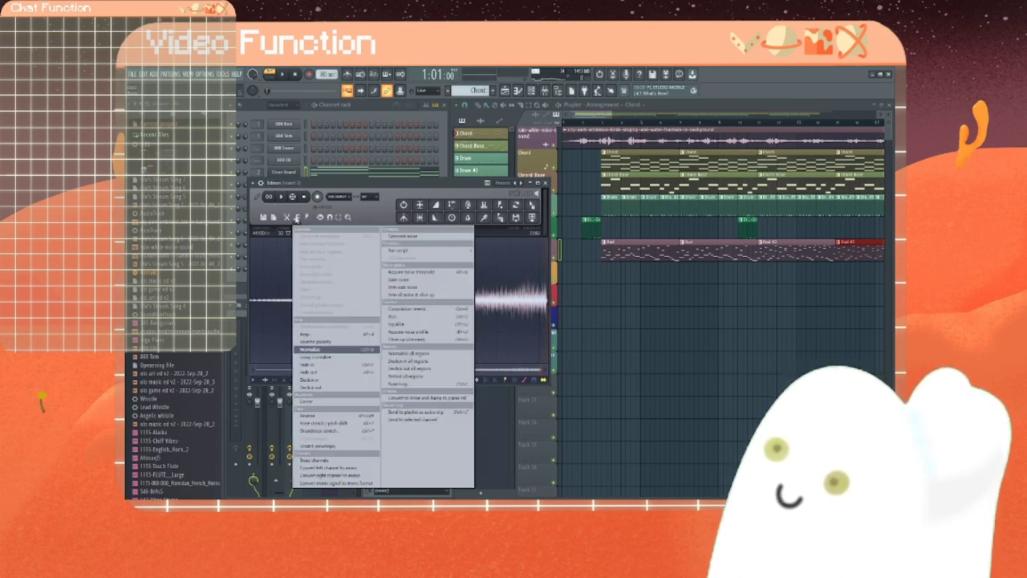
pyautogui.click(324, 365)
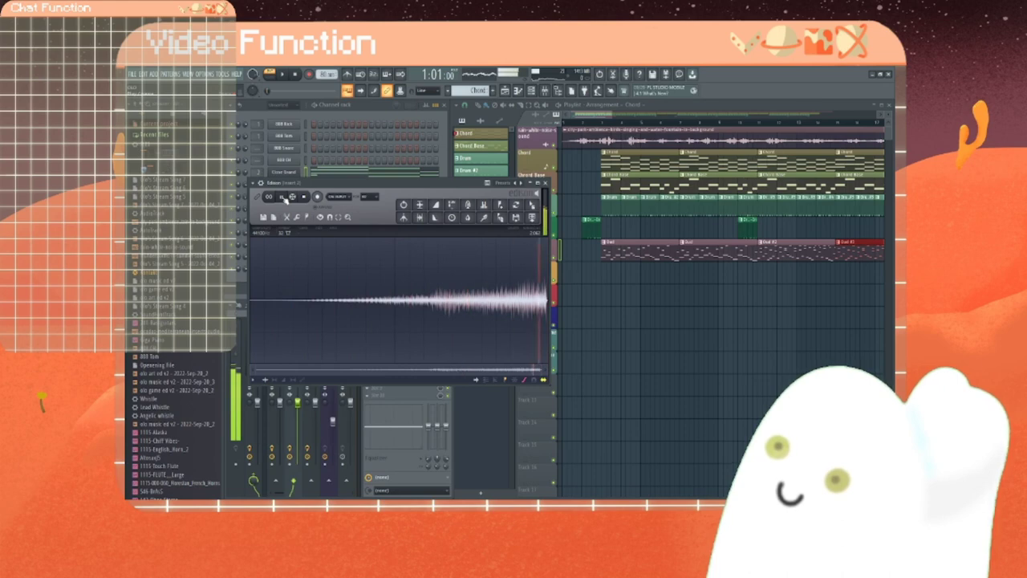
pyautogui.moveTo(532, 208); pyautogui.dragTo(576, 164)
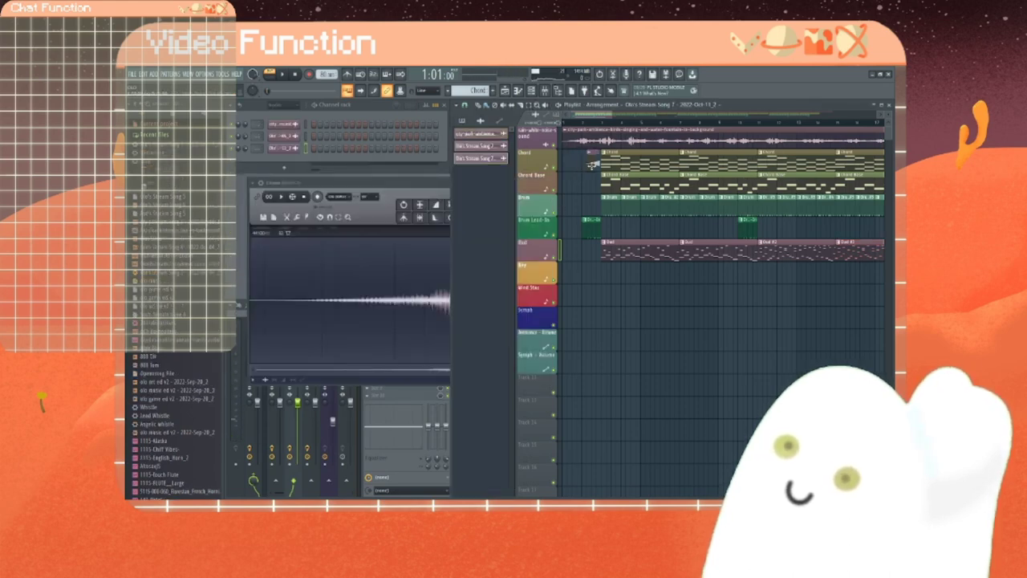
# Step: Play the song from the middle of bar 1 to check the new reversed-chord lead-in, and close Edison
pyautogui.press('space')
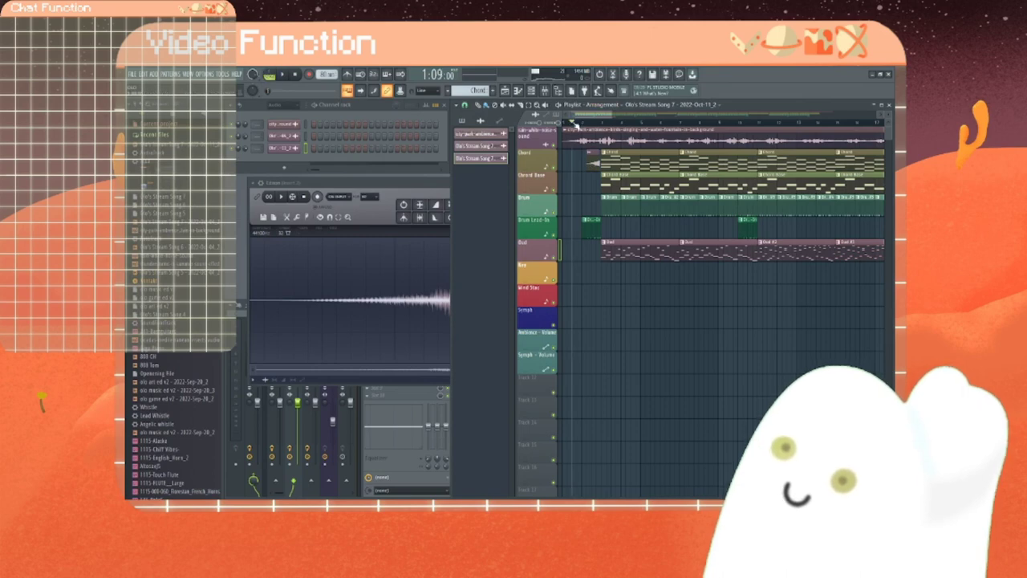
pyautogui.click(409, 184)
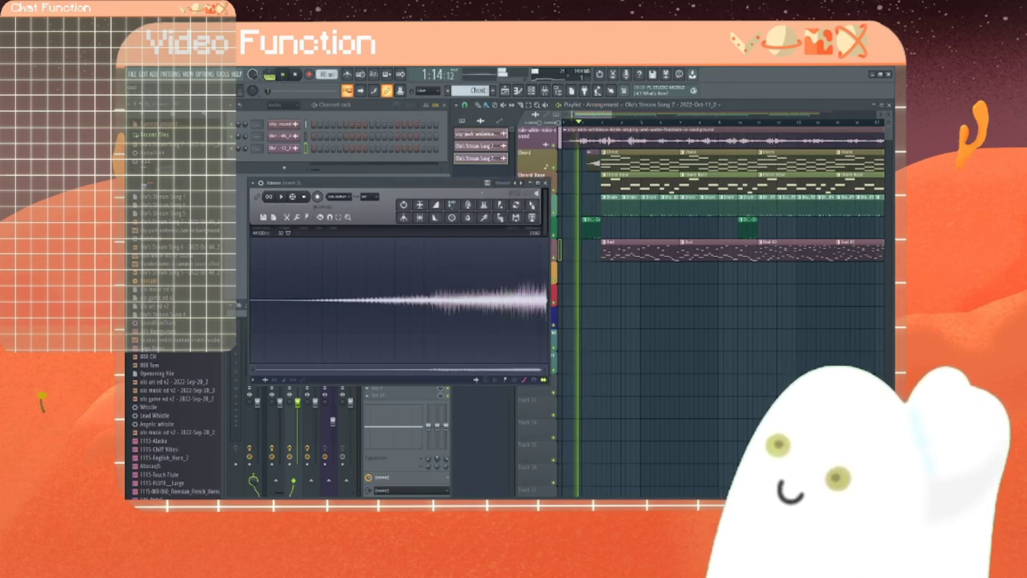
pyautogui.click(549, 184)
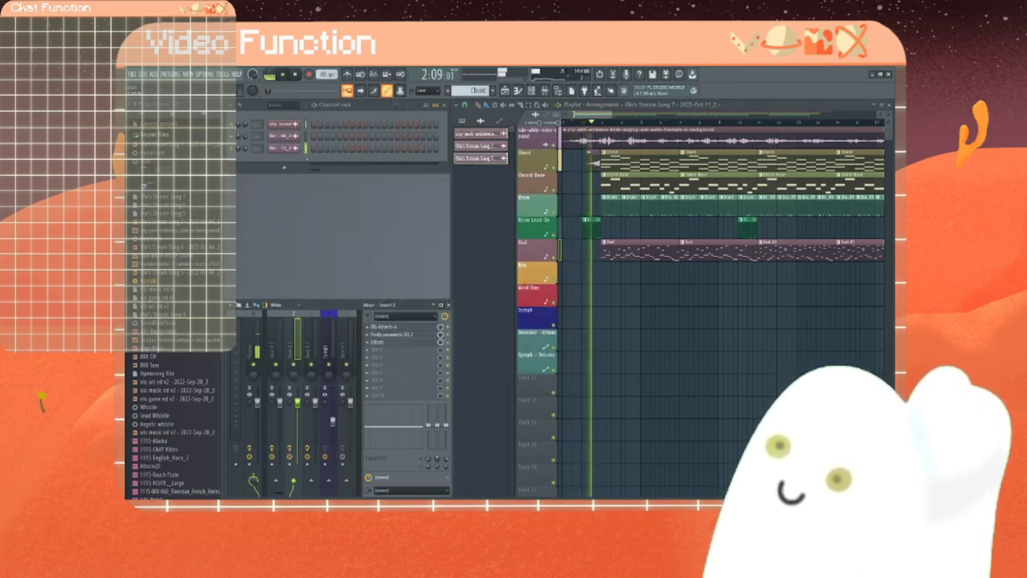
# Step: Delete the old reversed-chord audio channel, and switch the channel rack's filter from Audio to Unsorted
pyautogui.rightClick(299, 134)
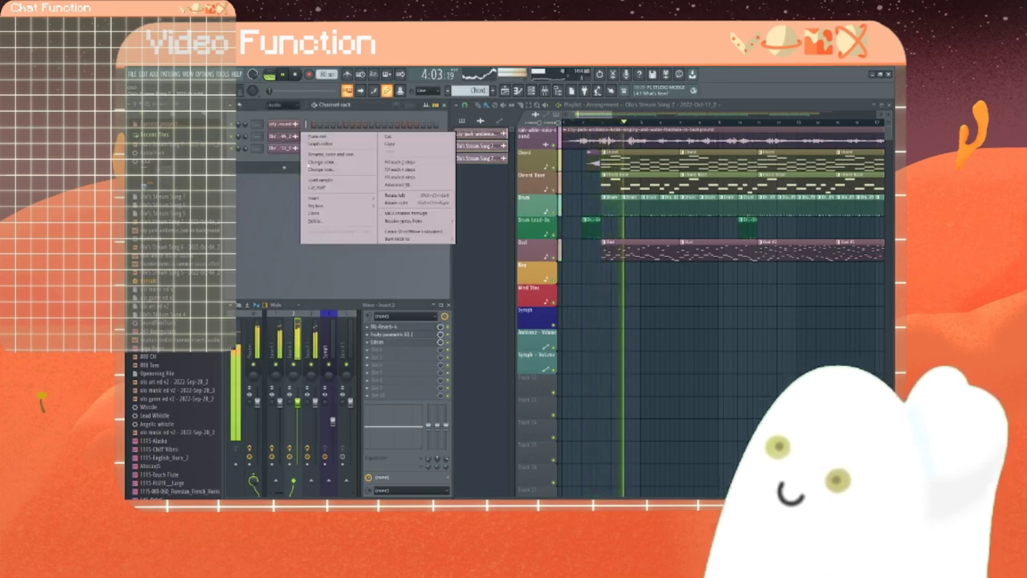
pyautogui.click(315, 221)
pyautogui.click(531, 312)
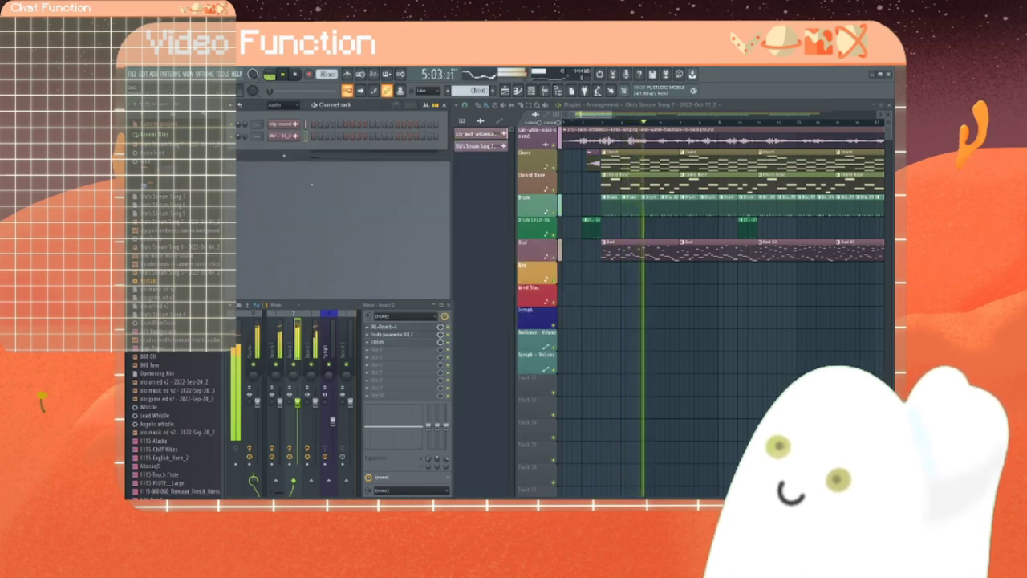
pyautogui.click(275, 105)
pyautogui.click(287, 140)
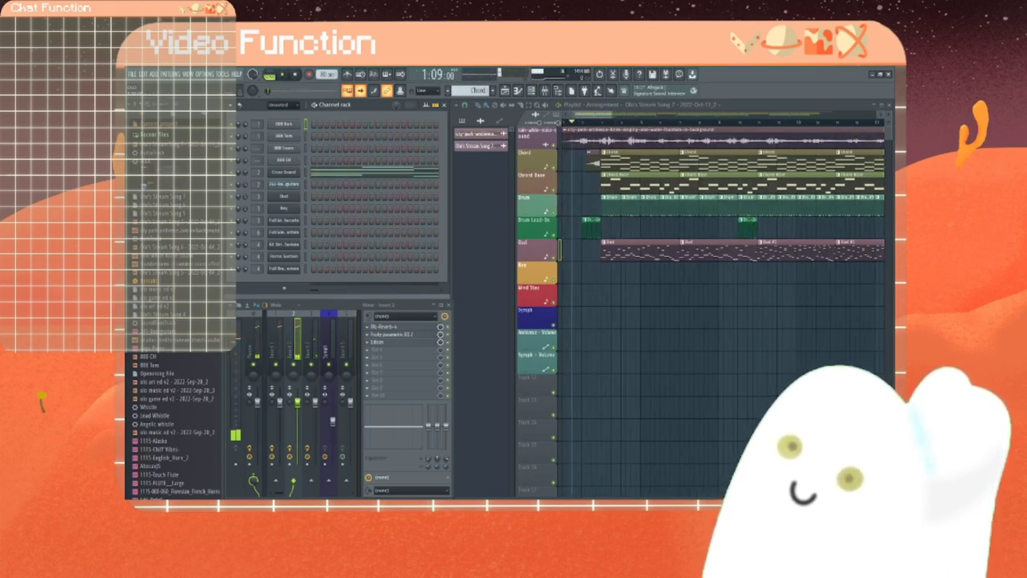
# Step: Place two Oud pattern clips back to back on the Oud track, directly after the Oud #3 clip
pyautogui.moveTo(597, 116); pyautogui.dragTo(632, 117)
pyautogui.click(465, 122)
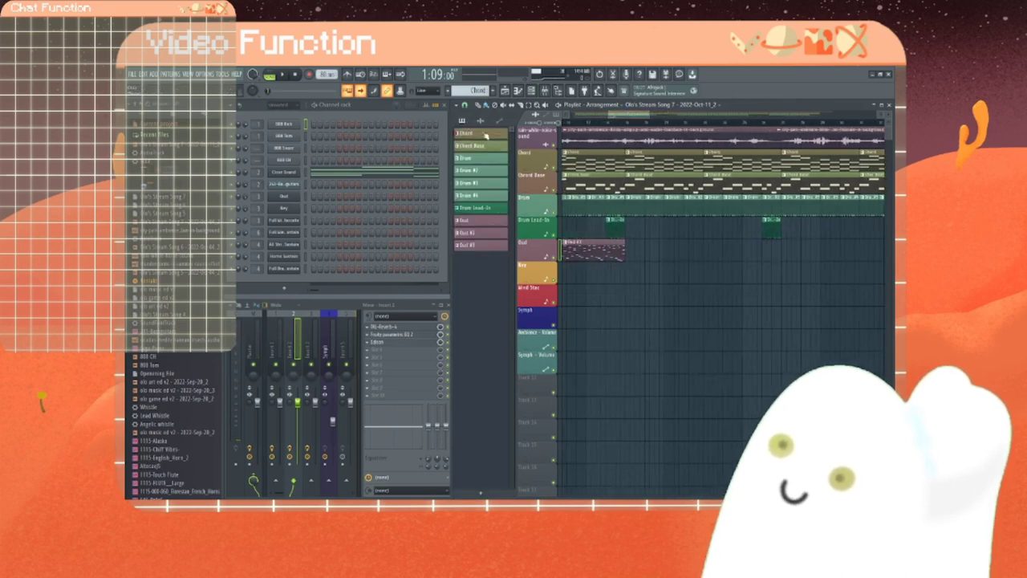
pyautogui.click(480, 222)
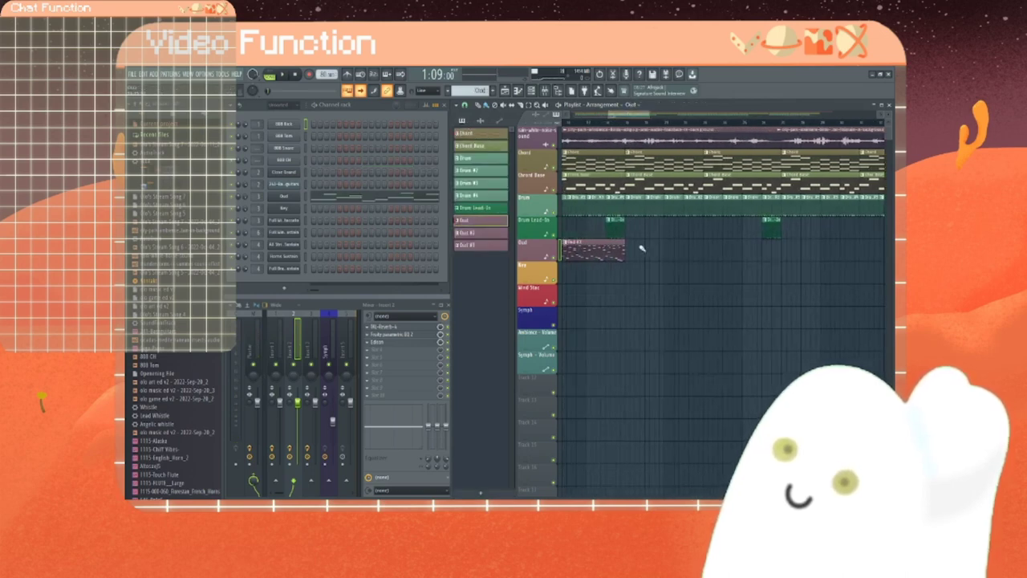
pyautogui.moveTo(631, 252); pyautogui.dragTo(730, 255)
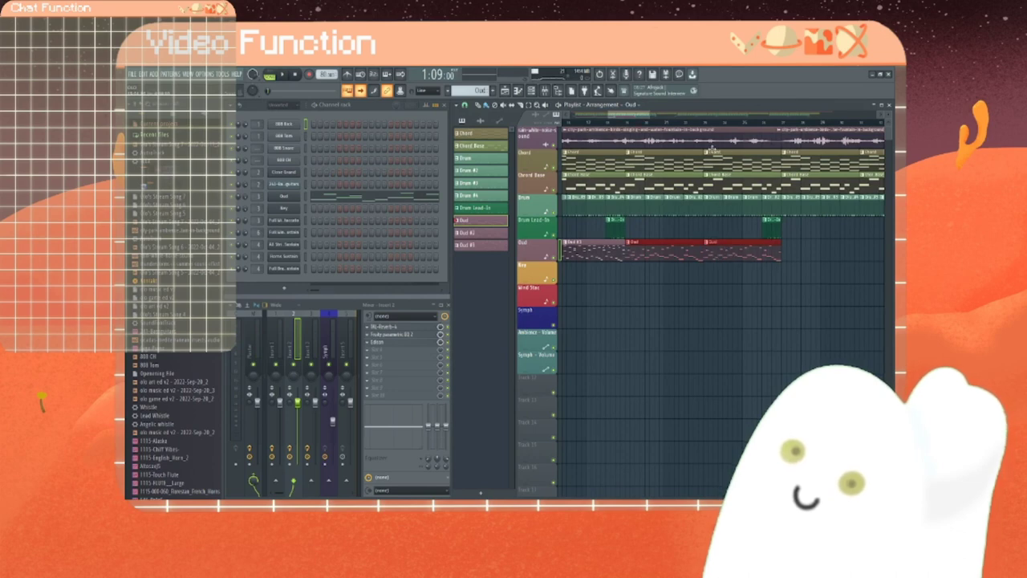
# Step: Place an Oud #2 clip and an Oud #3 clip back to back on the Oud track, directly after the last Oud clip
pyautogui.moveTo(635, 116); pyautogui.dragTo(659, 122)
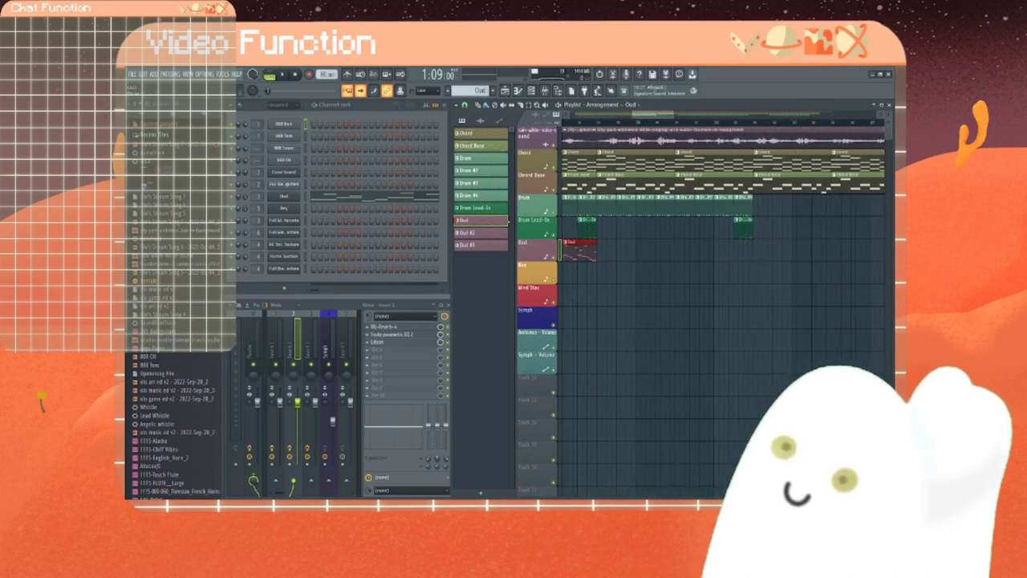
pyautogui.click(491, 234)
pyautogui.click(600, 253)
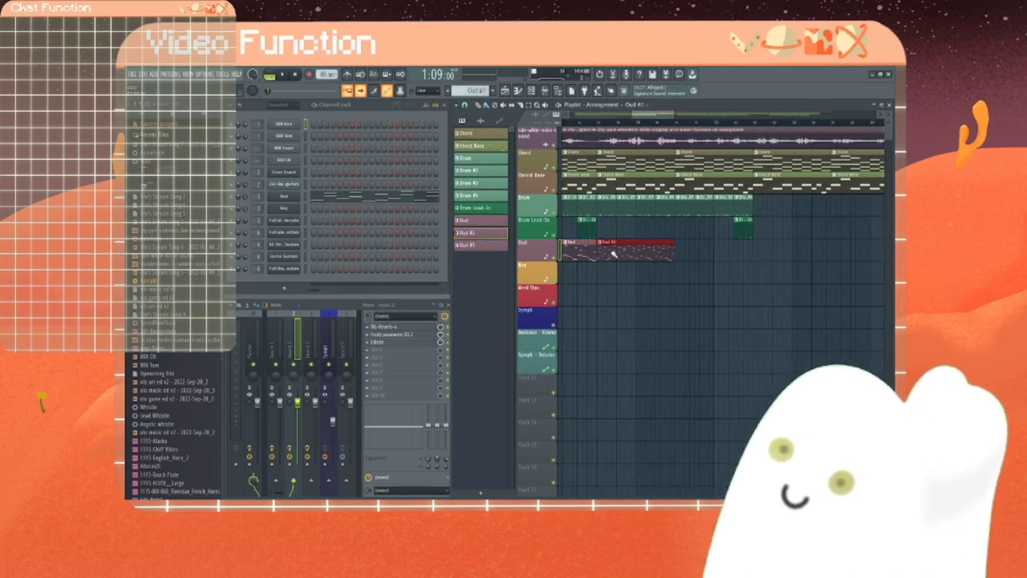
pyautogui.click(504, 247)
pyautogui.click(688, 257)
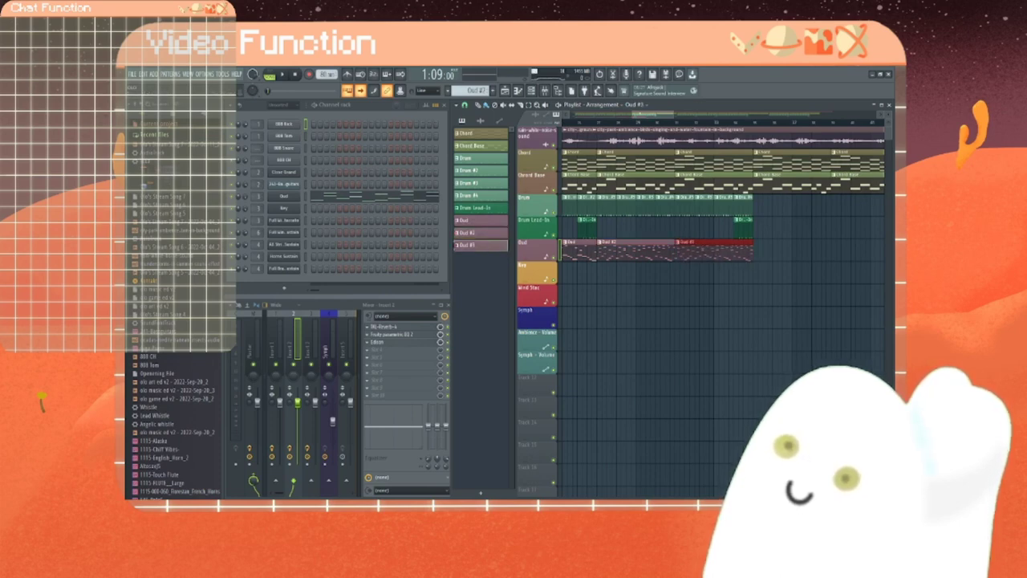
pyautogui.moveTo(642, 115); pyautogui.dragTo(681, 117)
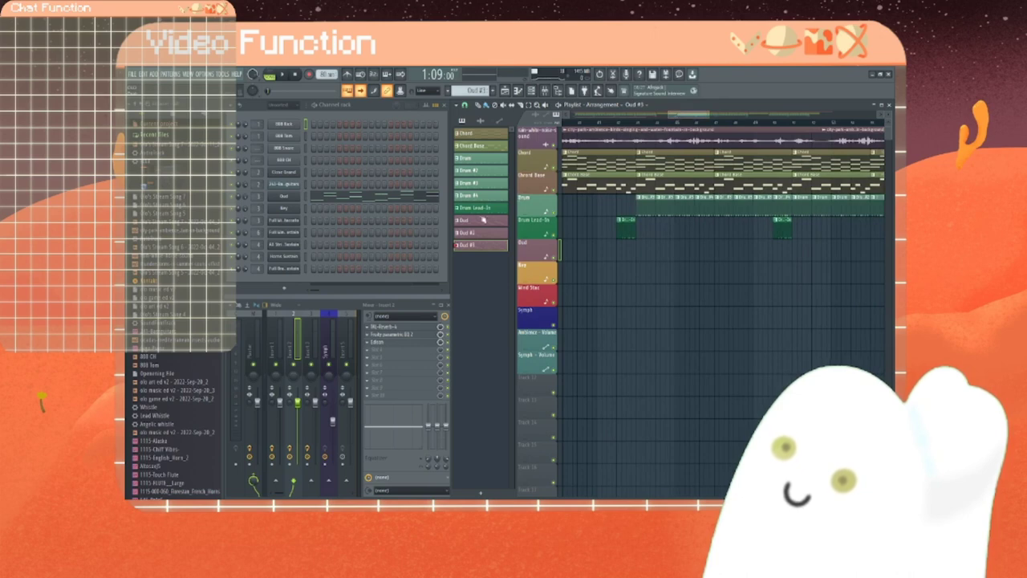
pyautogui.click(480, 222)
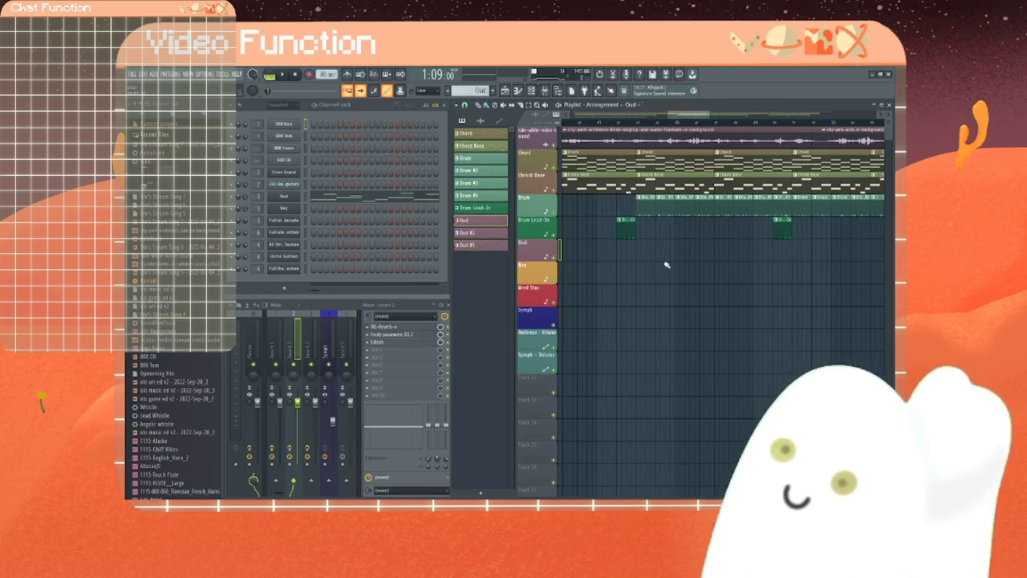
pyautogui.click(648, 255)
pyautogui.moveTo(676, 253); pyautogui.dragTo(668, 253)
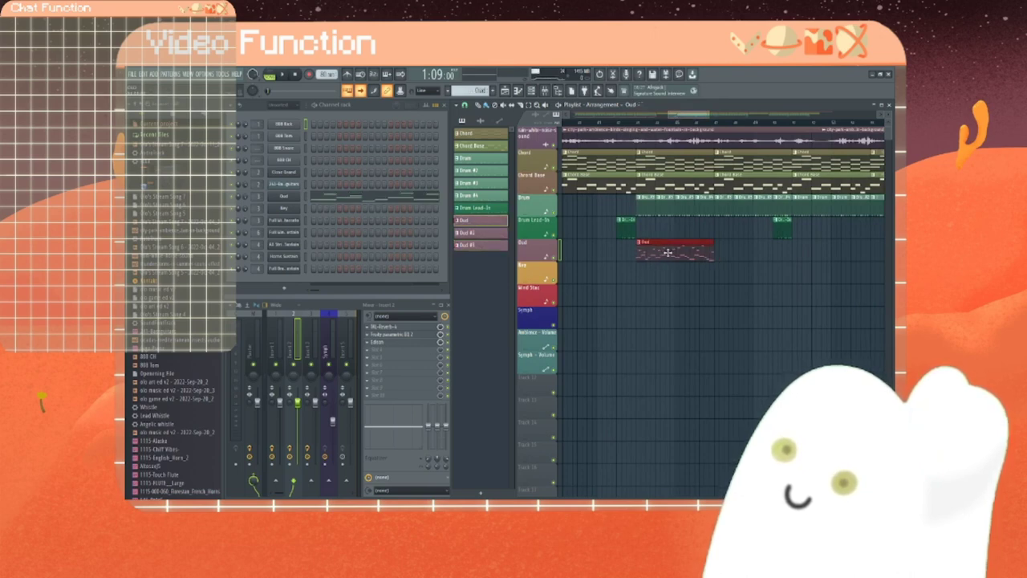
pyautogui.rightClick(668, 253)
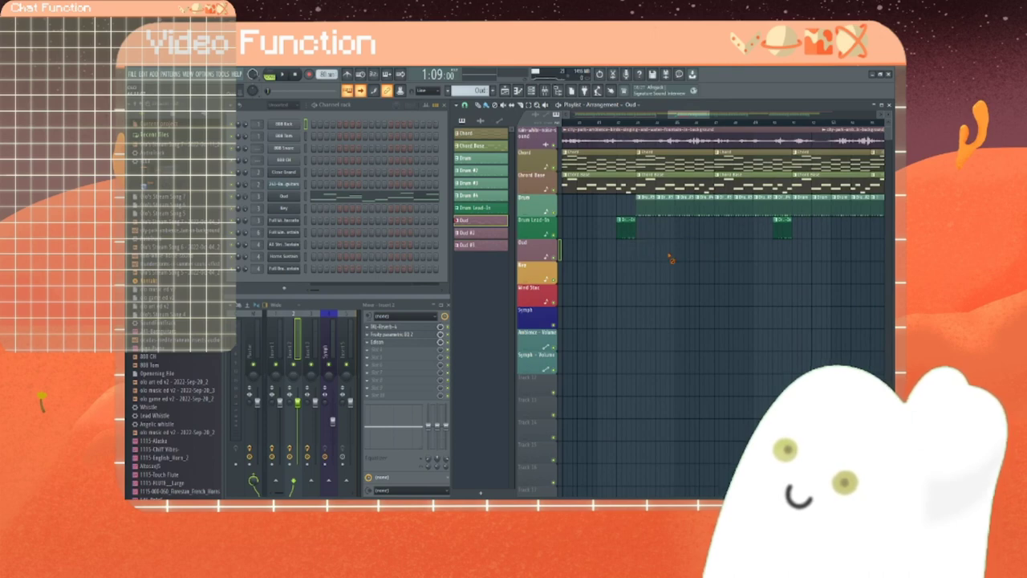
# Step: Line up Oud #2, Oud #3 and two Oud clips back to back on the Oud track, starting where the drums come back in
pyautogui.click(491, 233)
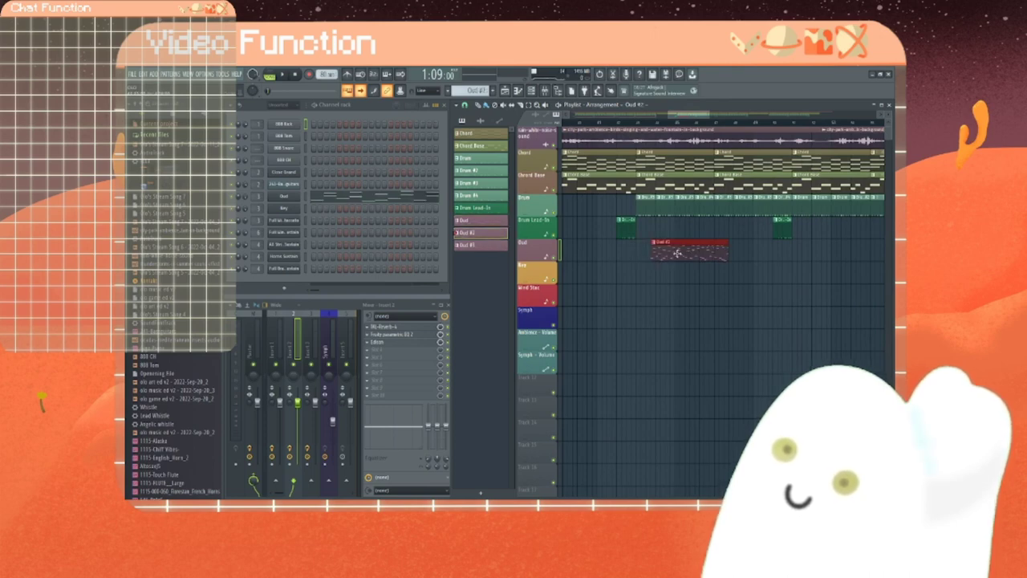
pyautogui.moveTo(676, 252); pyautogui.dragTo(733, 254)
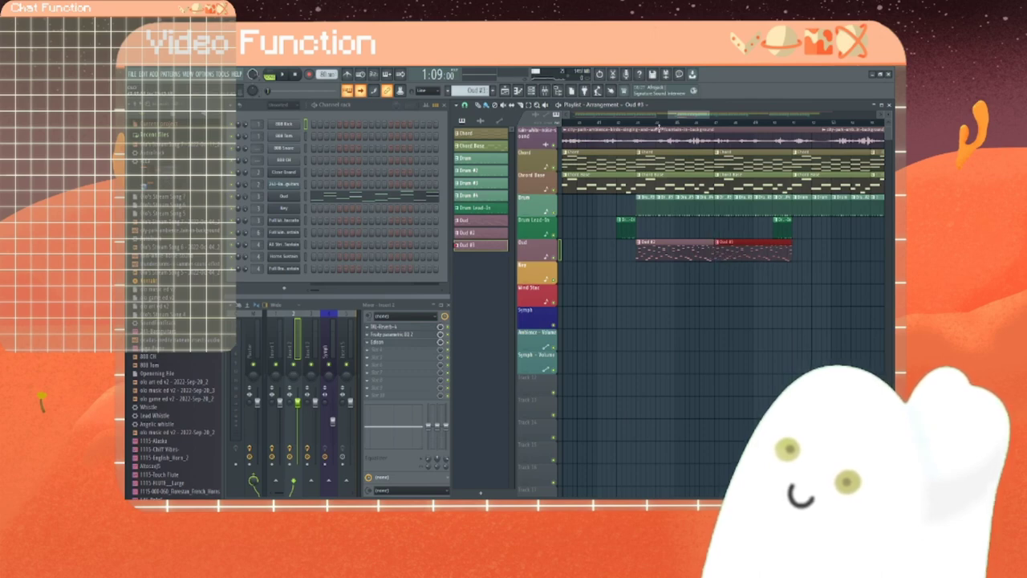
pyautogui.hscroll(4, 576, 198)
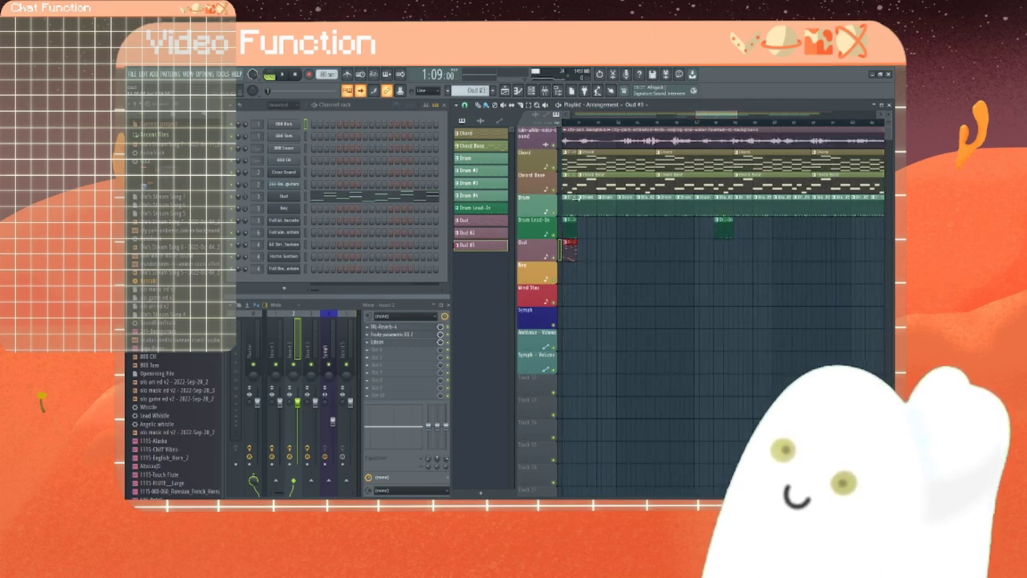
pyautogui.click(503, 222)
pyautogui.moveTo(583, 255); pyautogui.dragTo(678, 253)
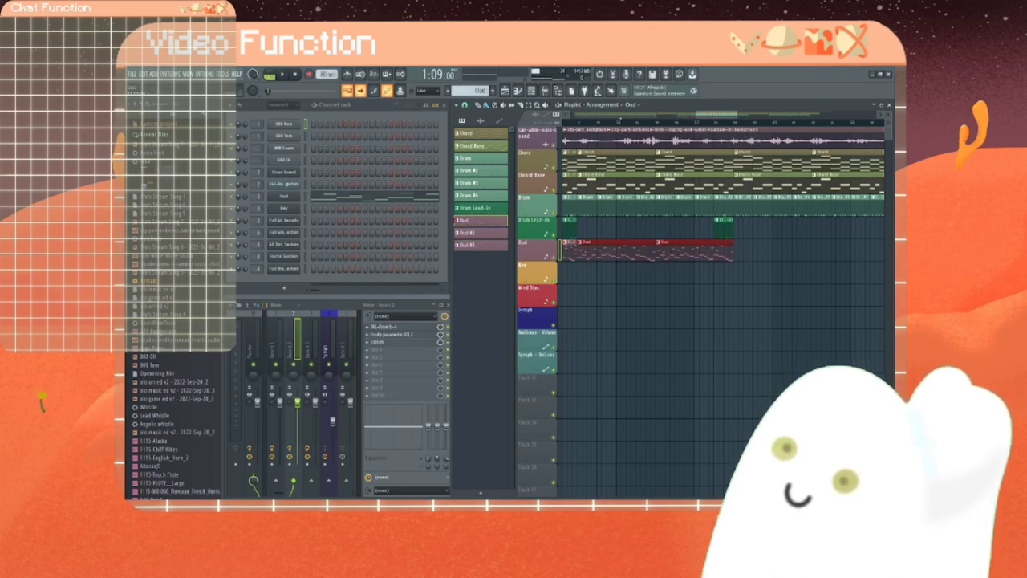
# Step: Continue the Oud track with two Oud #2 clips and one Oud #3 clip, ending level with the next drum lead-in
pyautogui.hscroll(3, 722, 307)
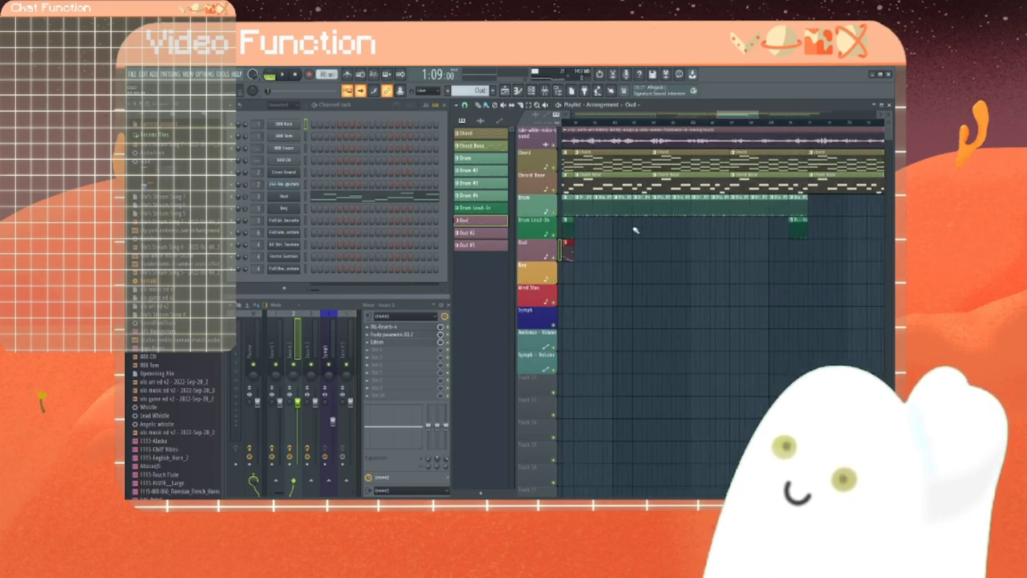
pyautogui.click(495, 233)
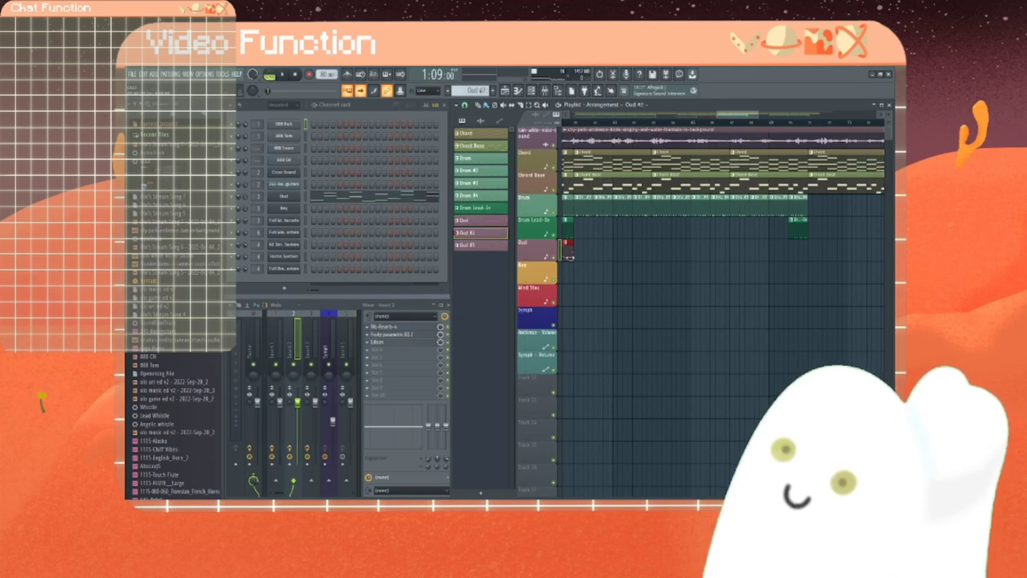
pyautogui.moveTo(608, 254); pyautogui.dragTo(689, 254)
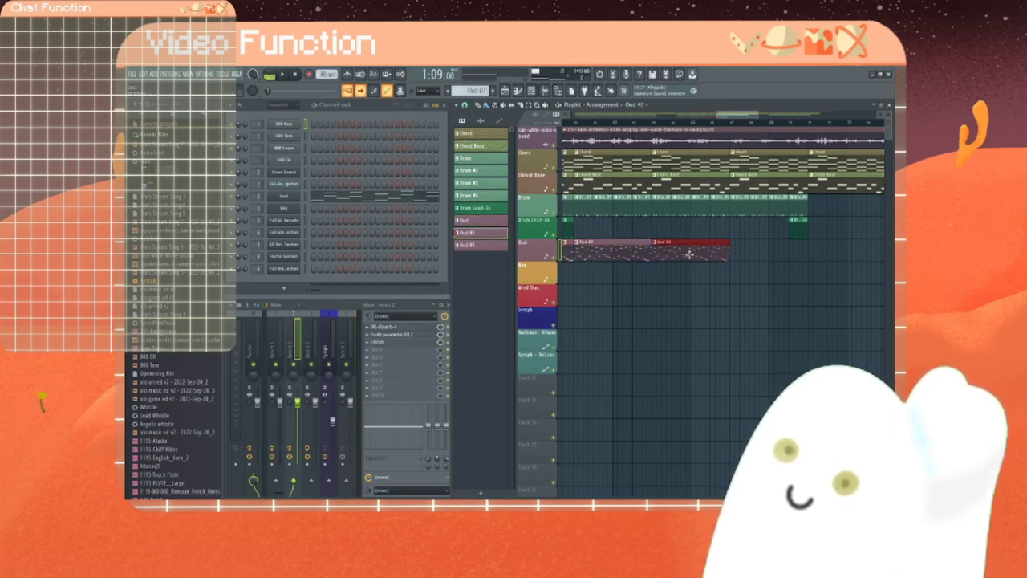
pyautogui.click(499, 245)
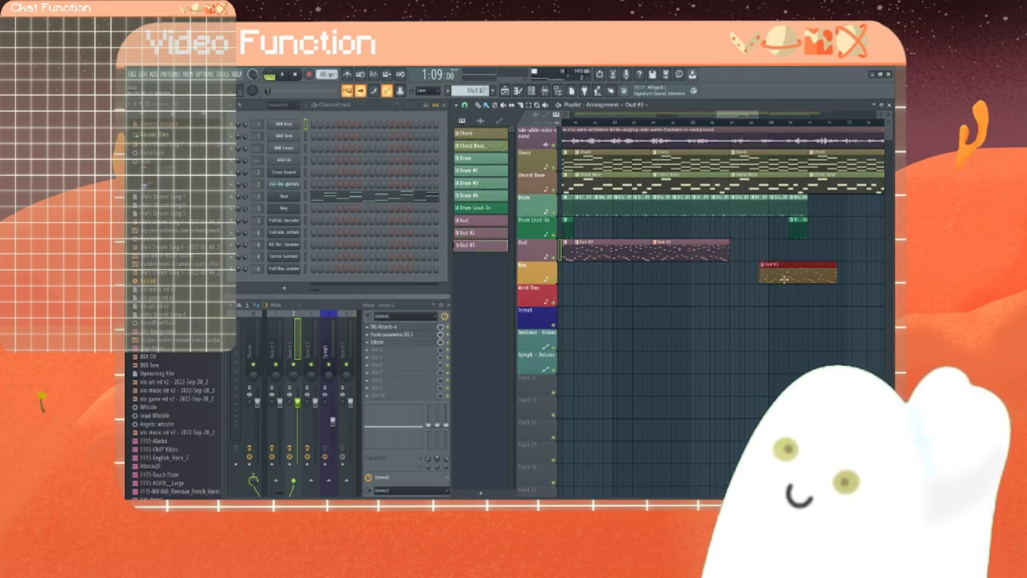
pyautogui.click(764, 257)
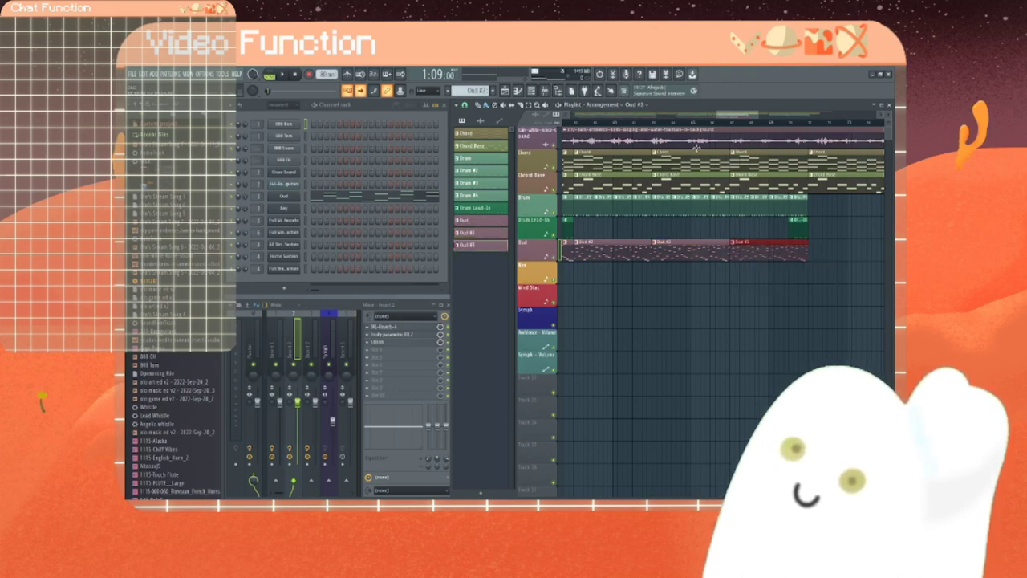
# Step: Place Oud #2 and Oud #3 clips back to back on the Oud track, starting at the next drum re-entry after the gap
pyautogui.hscroll(5, 722, 305)
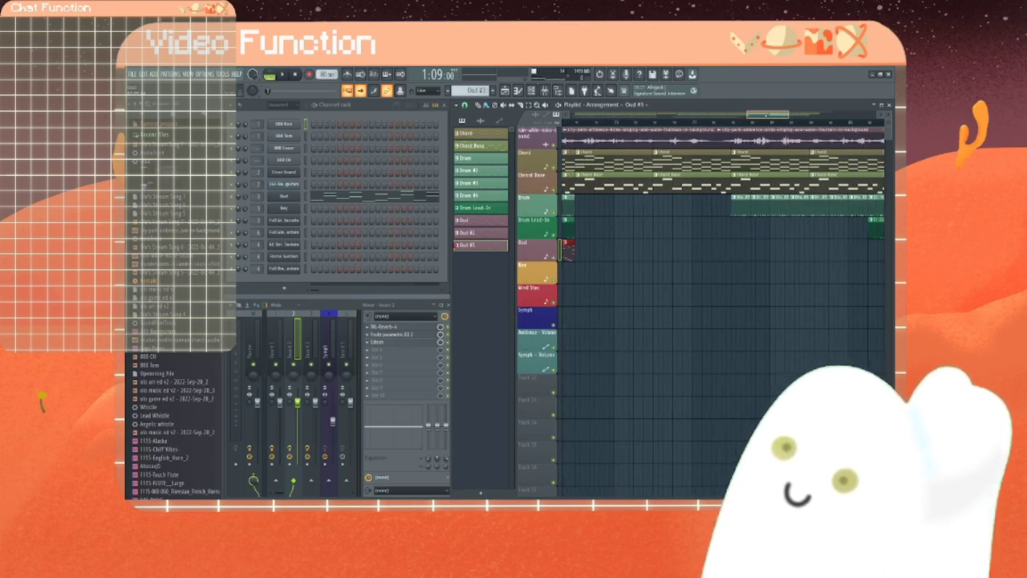
pyautogui.moveTo(766, 115); pyautogui.dragTo(785, 116)
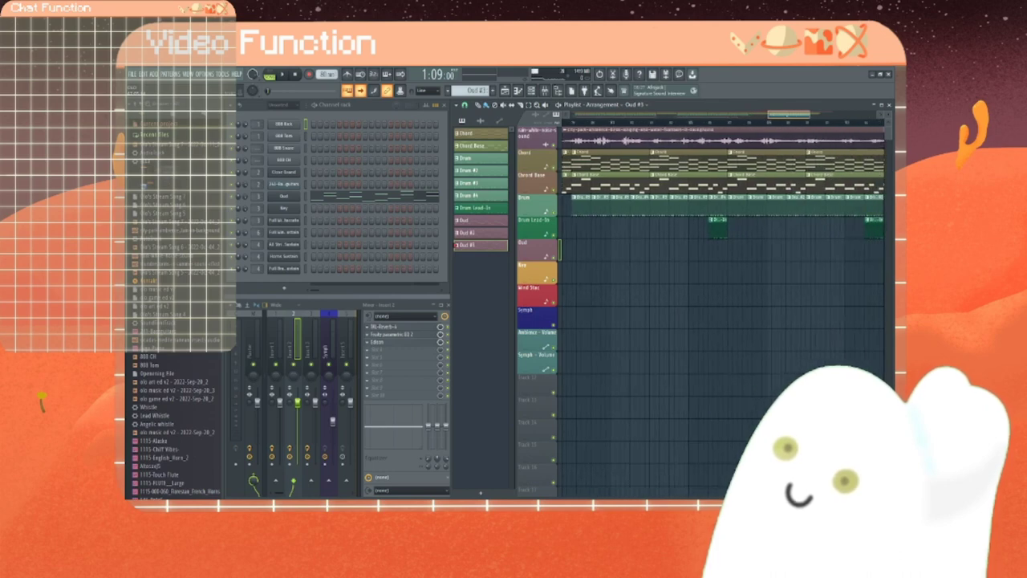
pyautogui.click(502, 238)
pyautogui.click(590, 253)
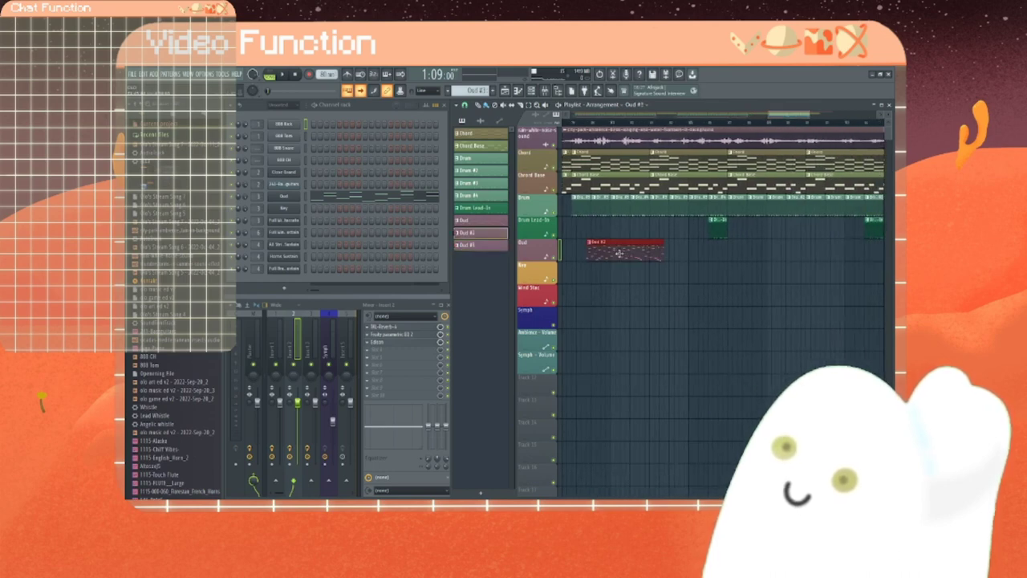
pyautogui.click(503, 246)
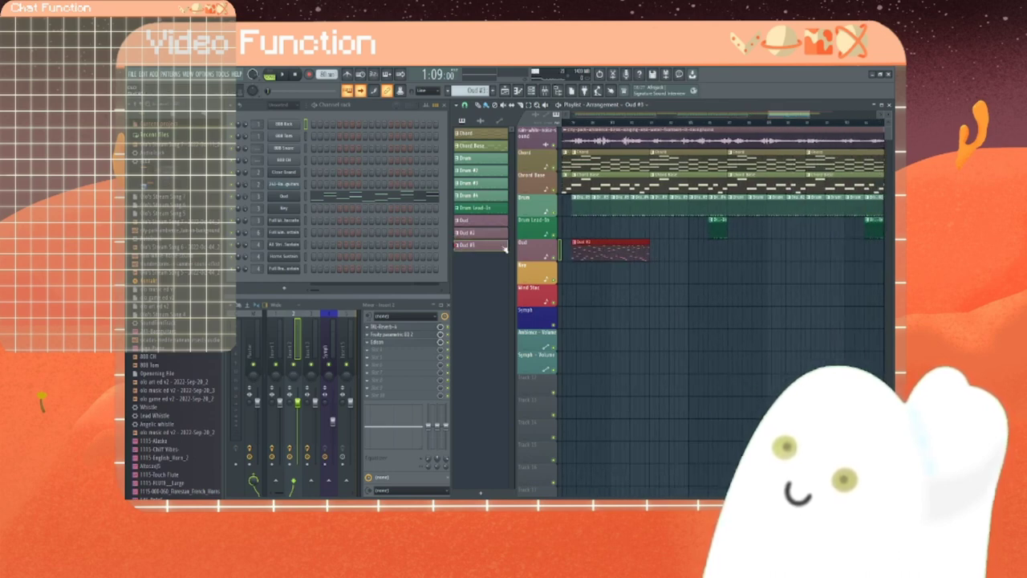
pyautogui.click(659, 253)
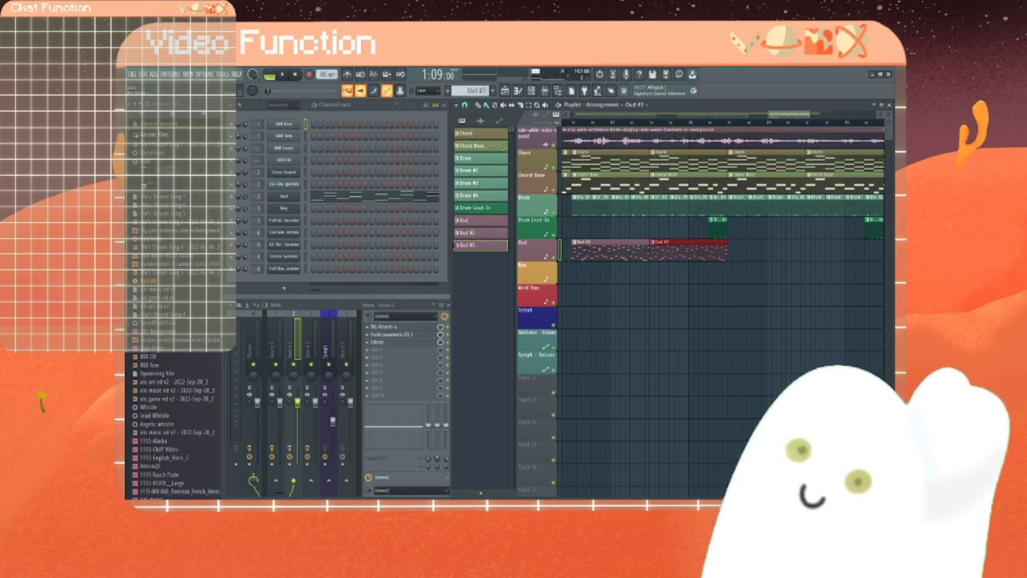
# Step: Finish the Oud track with two Oud clips and a closing Oud #3 clip that ends together with the last Chord clip
pyautogui.moveTo(790, 114); pyautogui.dragTo(802, 114)
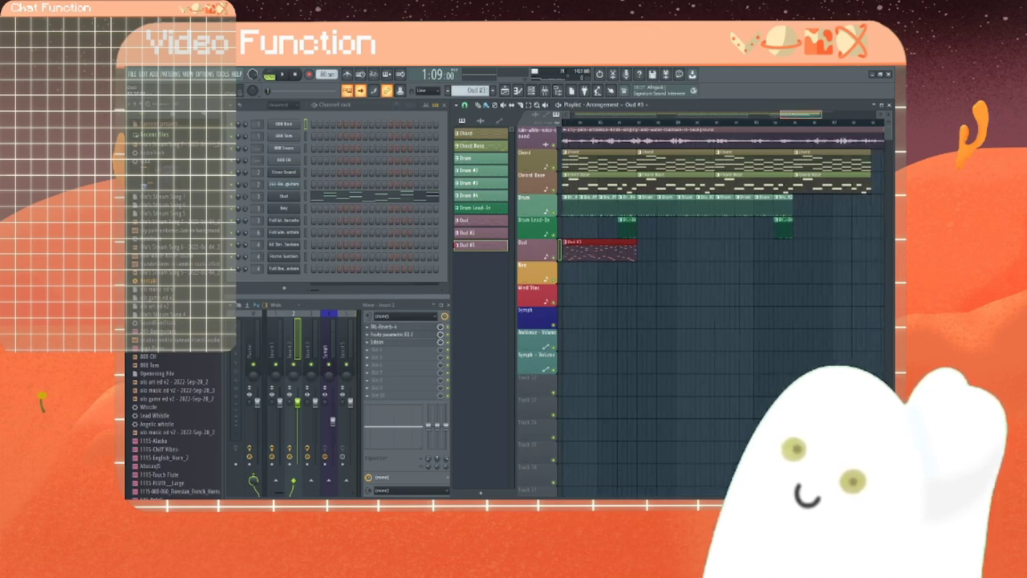
pyautogui.click(489, 221)
pyautogui.moveTo(672, 252); pyautogui.dragTo(660, 254)
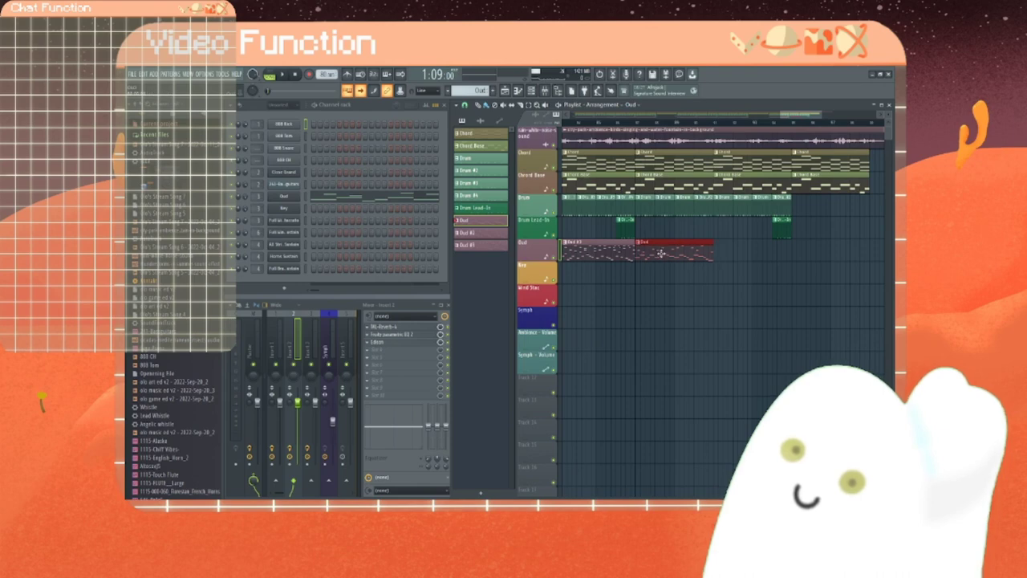
pyautogui.click(732, 257)
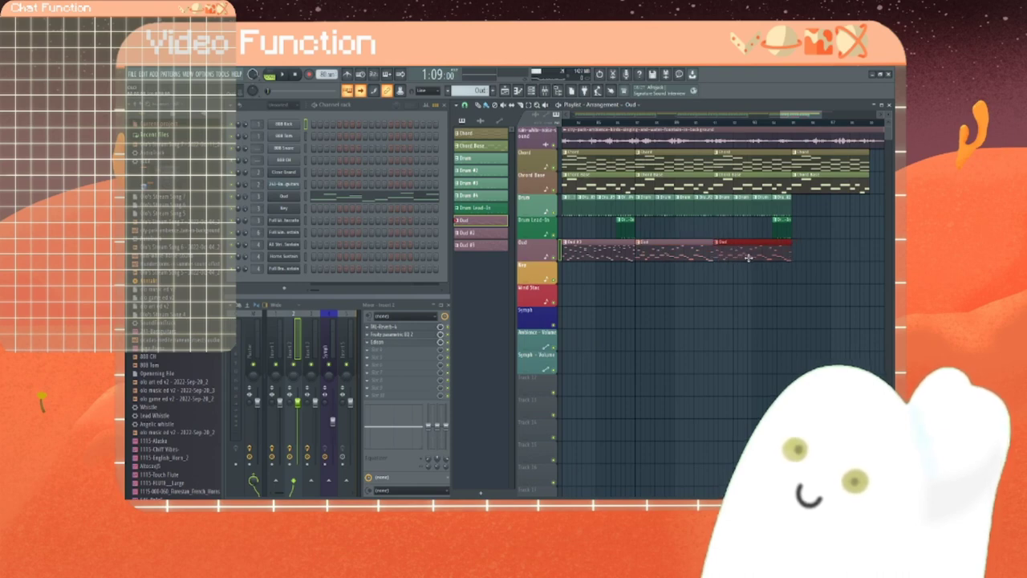
pyautogui.moveTo(796, 115); pyautogui.dragTo(816, 115)
pyautogui.click(496, 245)
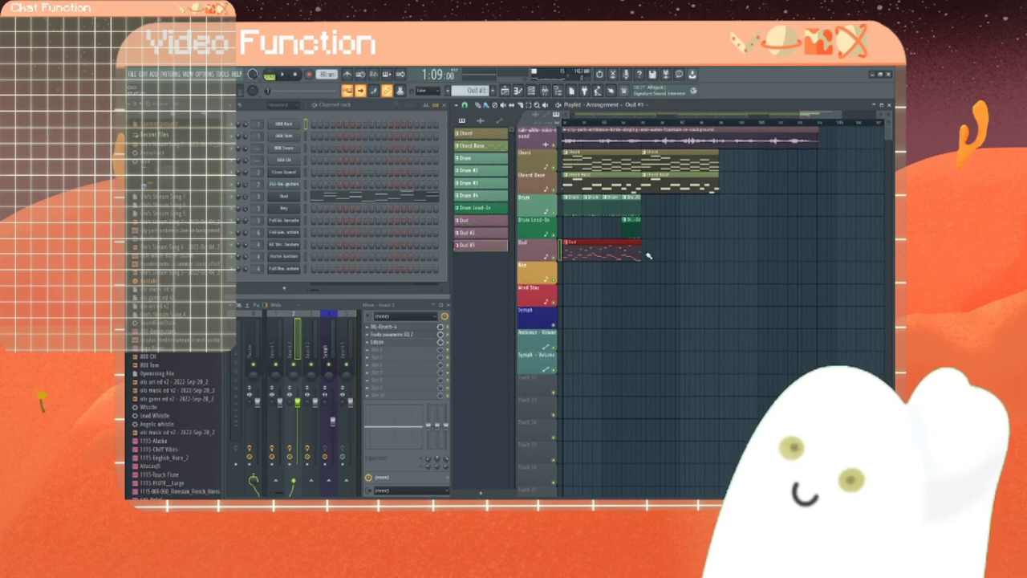
pyautogui.click(649, 254)
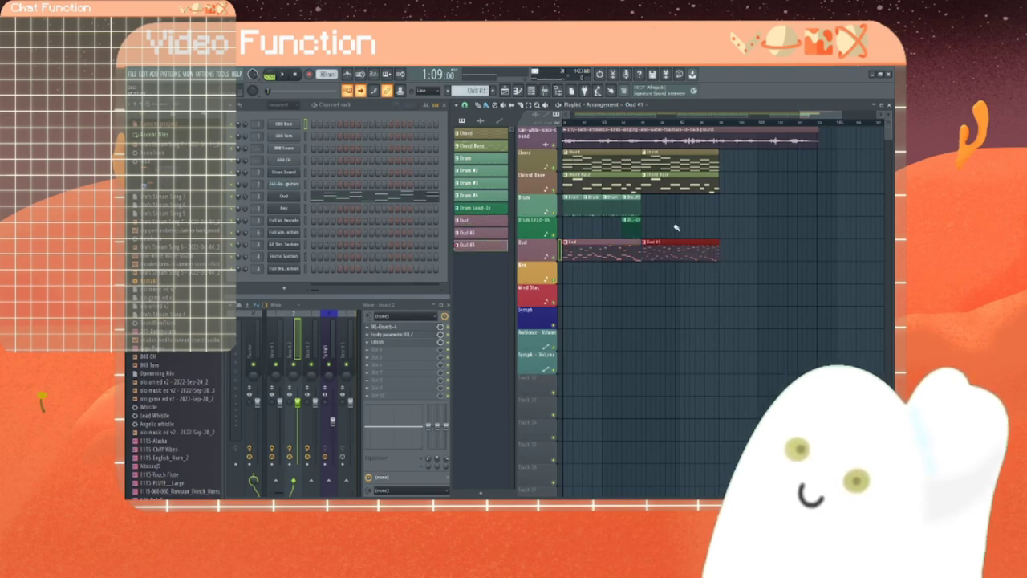
# Step: Create a new empty pattern and copy the Key track's hex colour, #C59950, leaving the track colour as it is
pyautogui.moveTo(819, 115); pyautogui.dragTo(589, 115)
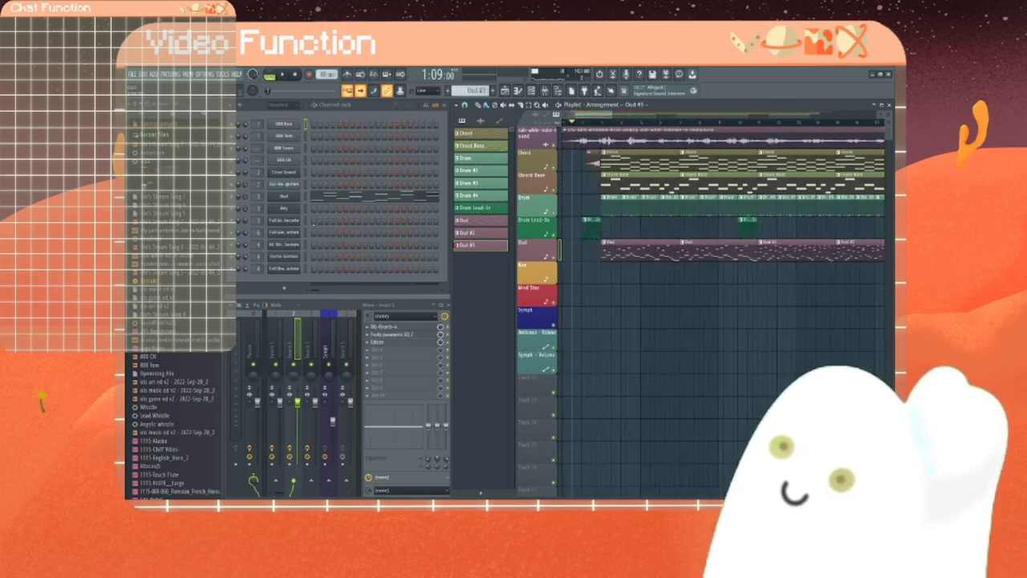
pyautogui.press('F4')
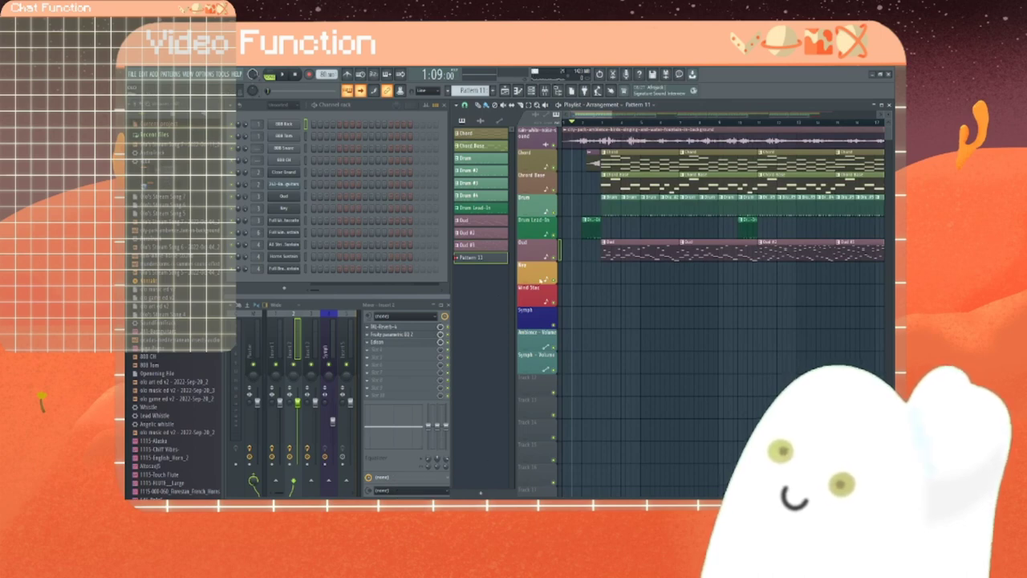
pyautogui.rightClick(539, 273)
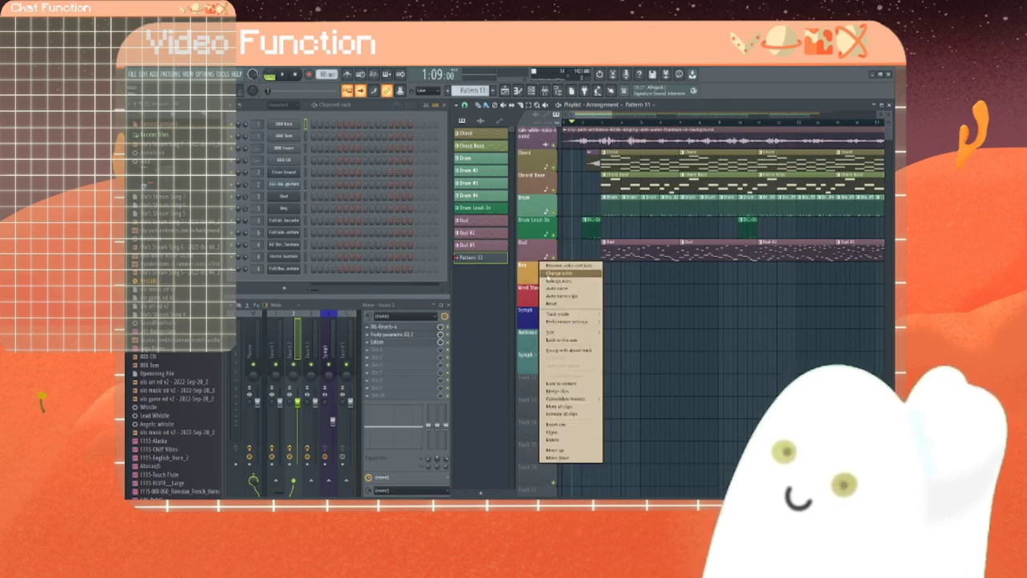
pyautogui.click(562, 273)
pyautogui.click(649, 387)
pyautogui.hotkey('ctrl', 'c')
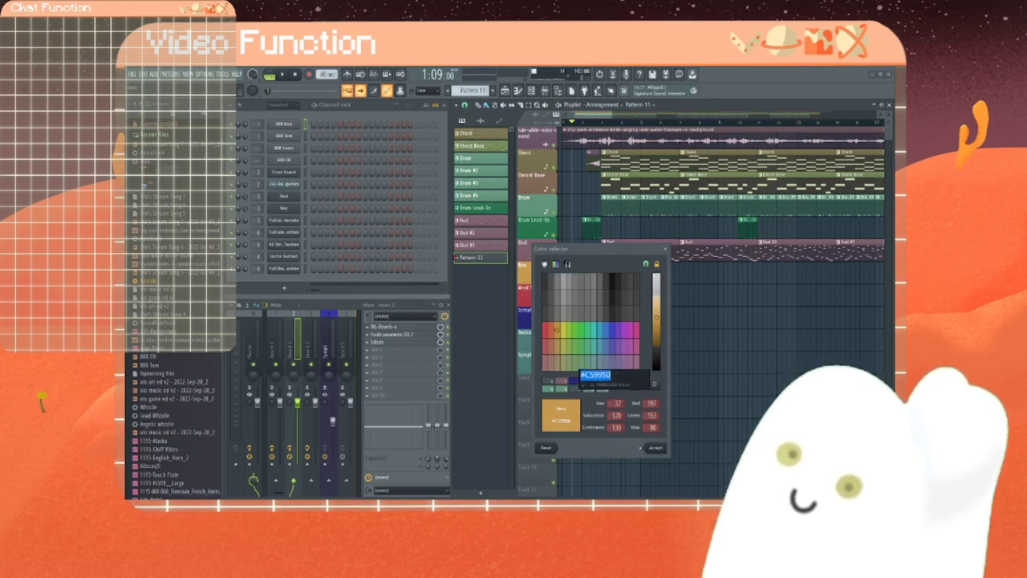
pyautogui.click(638, 436)
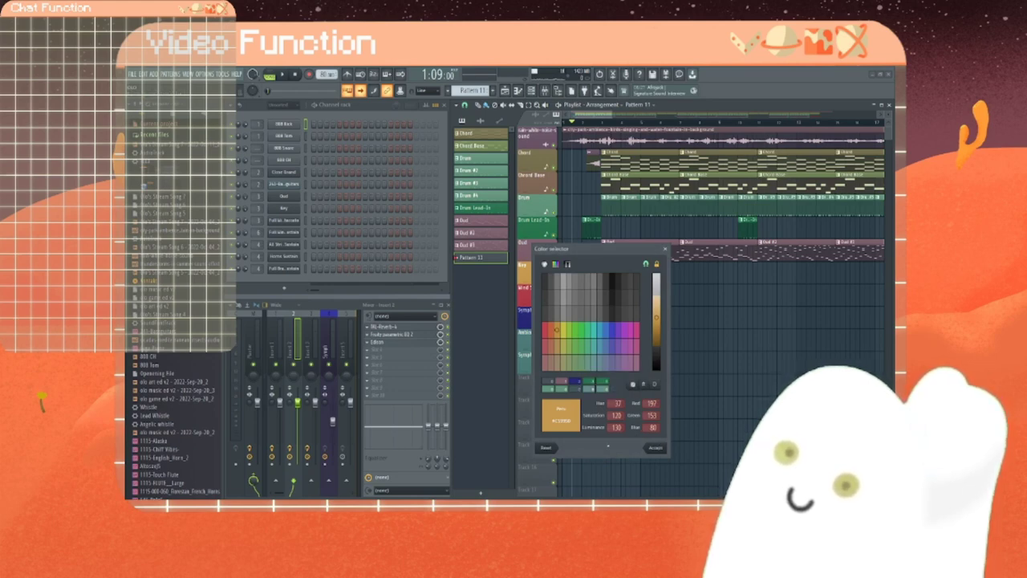
pyautogui.click(654, 448)
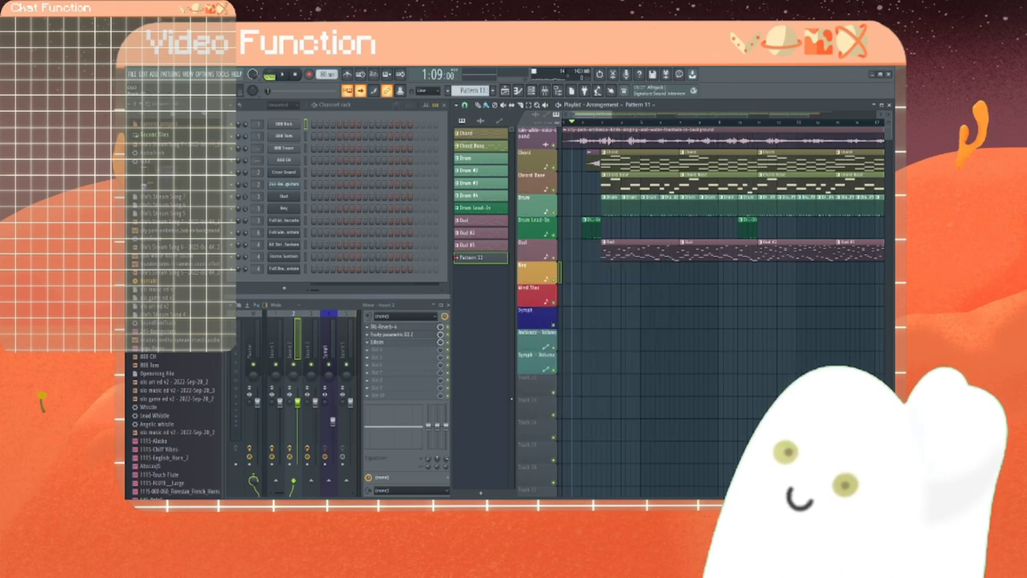
# Step: Set the new pattern's colour to #C59950 and rename it Key
pyautogui.rightClick(485, 263)
pyautogui.click(504, 300)
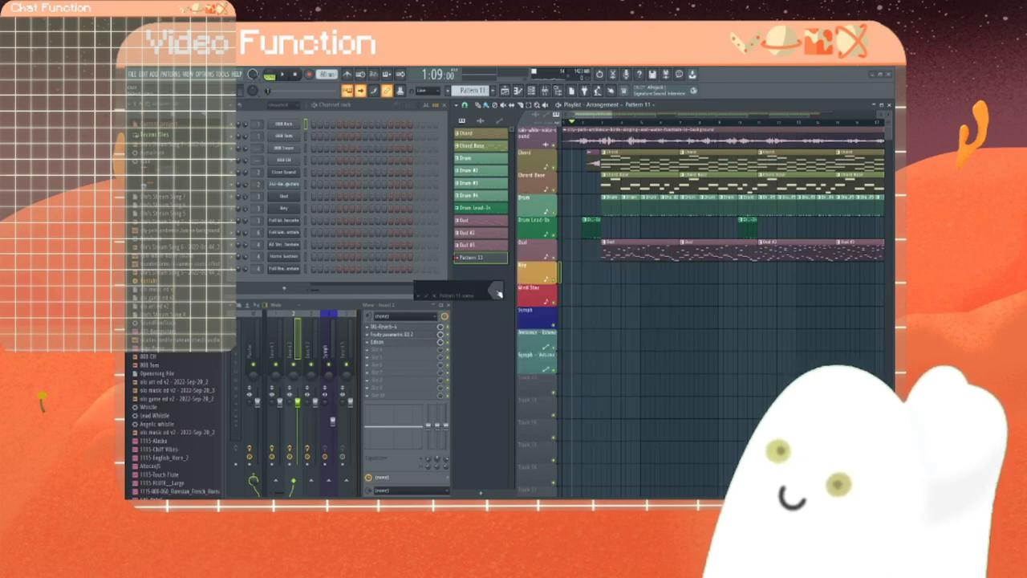
pyautogui.click(497, 291)
pyautogui.click(622, 426)
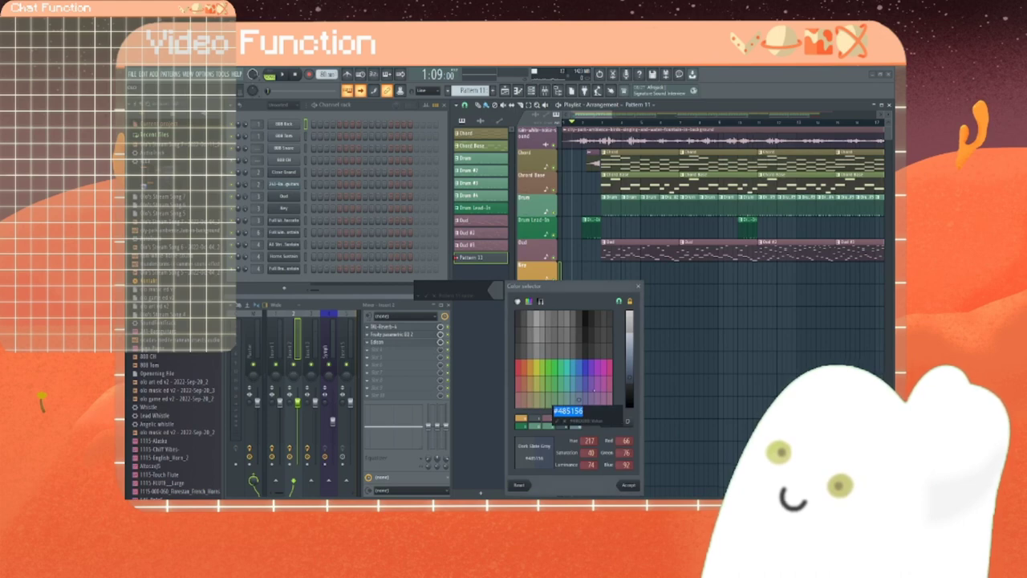
pyautogui.hotkey('ctrl', 'v')
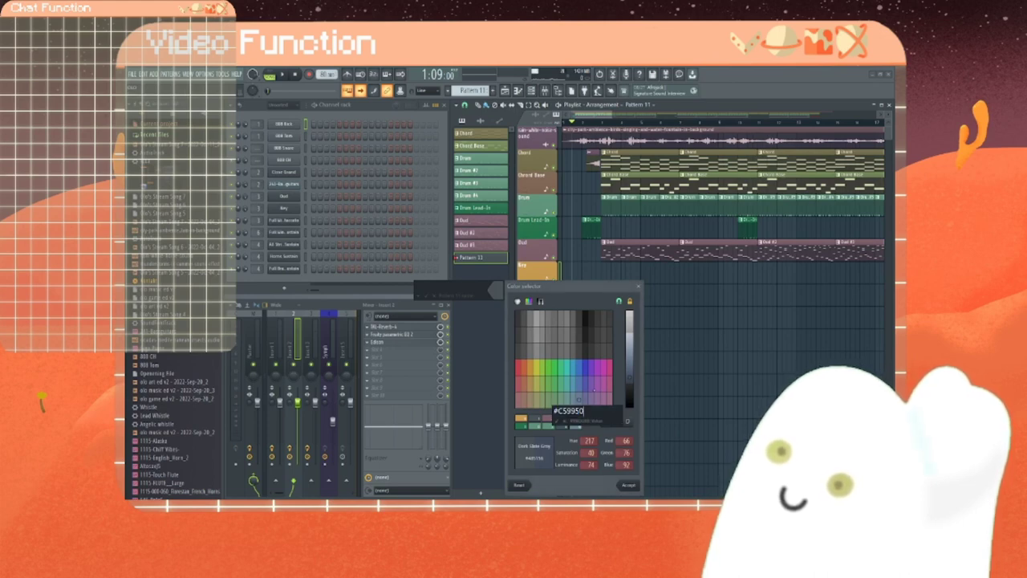
pyautogui.press('Return')
pyautogui.click(629, 485)
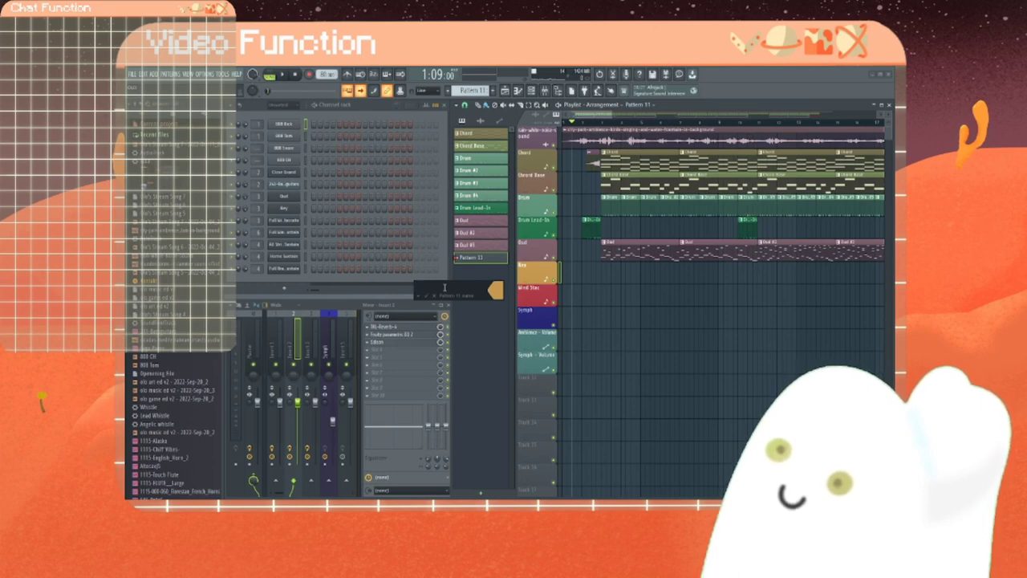
pyautogui.press('Return')
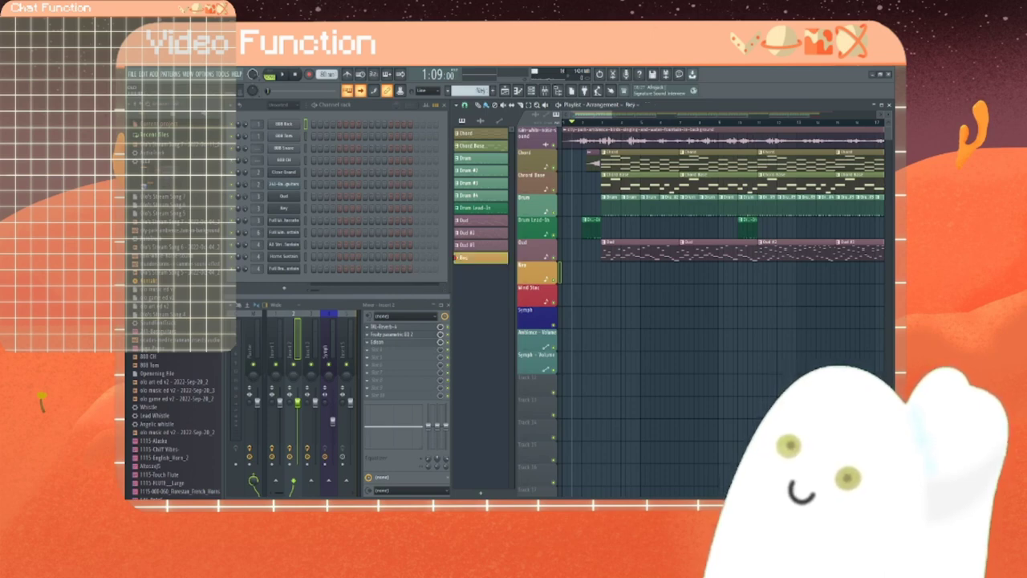
# Step: Copy all notes of the Oud pattern's melody into the Key pattern on the Key instrument channel
pyautogui.moveTo(592, 114); pyautogui.dragTo(634, 114)
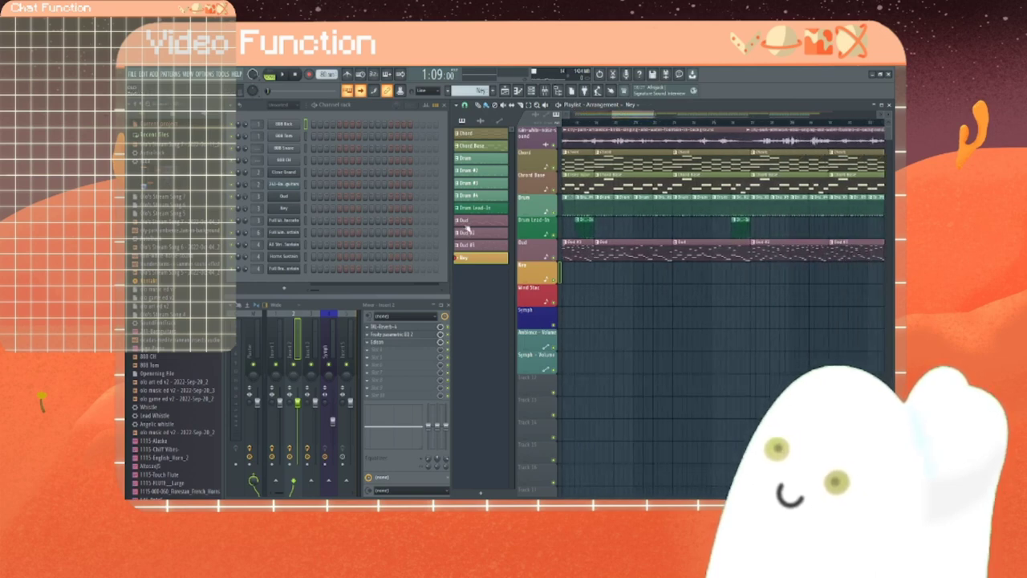
pyautogui.click(463, 223)
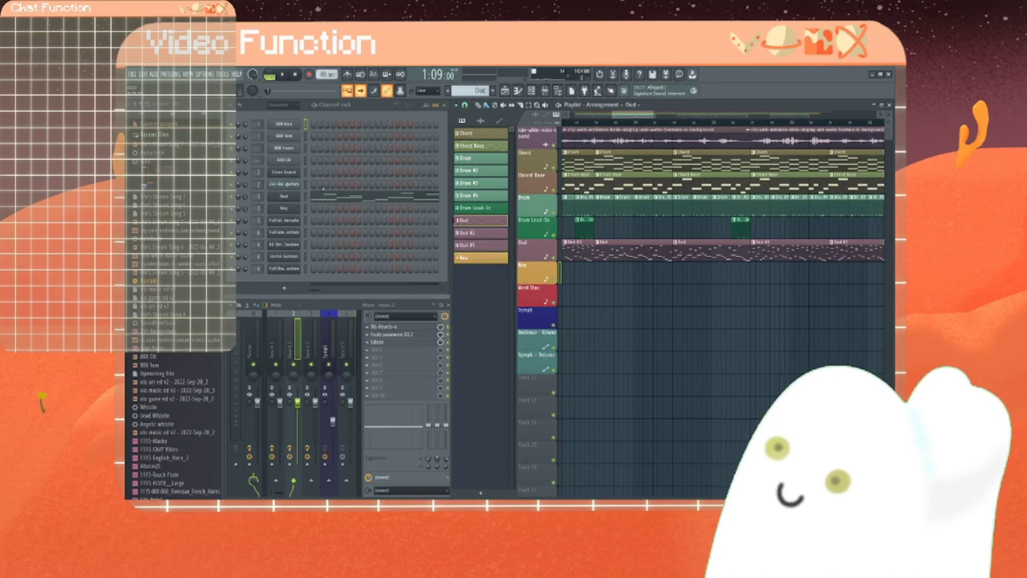
pyautogui.rightClick(284, 198)
pyautogui.click(434, 206)
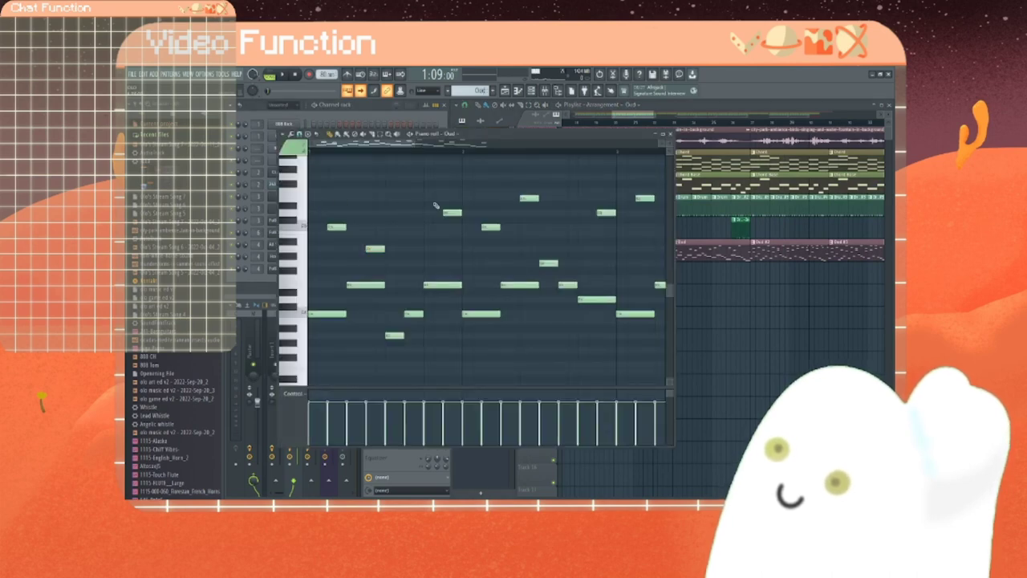
pyautogui.hotkey('ctrl', 'a')
pyautogui.click(664, 135)
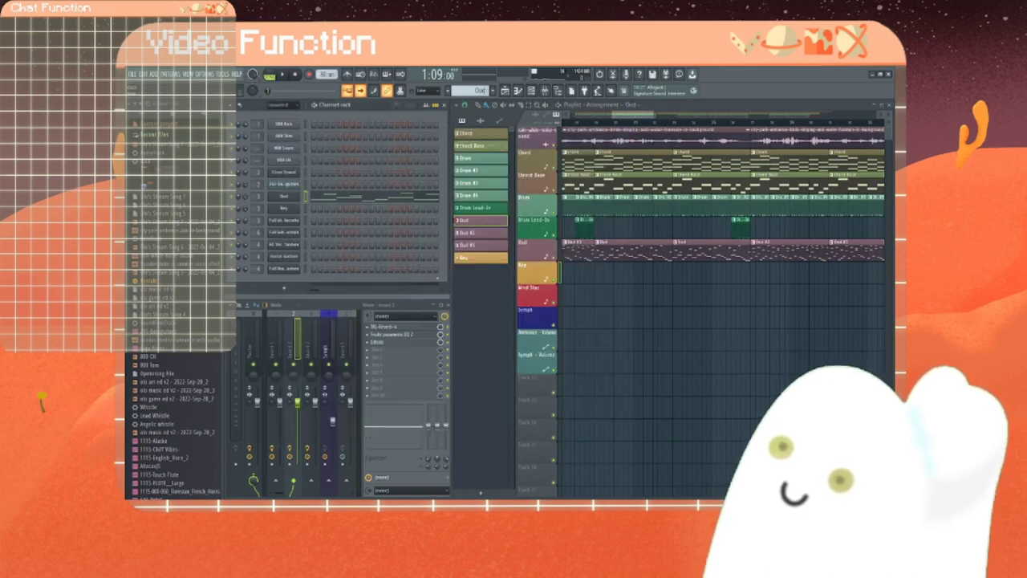
pyautogui.click(479, 258)
pyautogui.rightClick(293, 208)
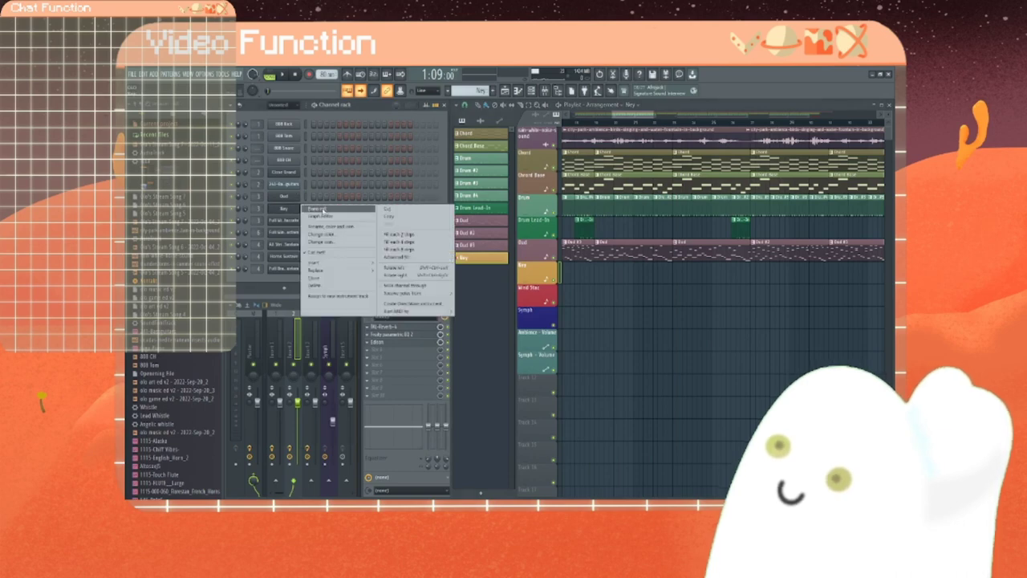
pyautogui.click(363, 205)
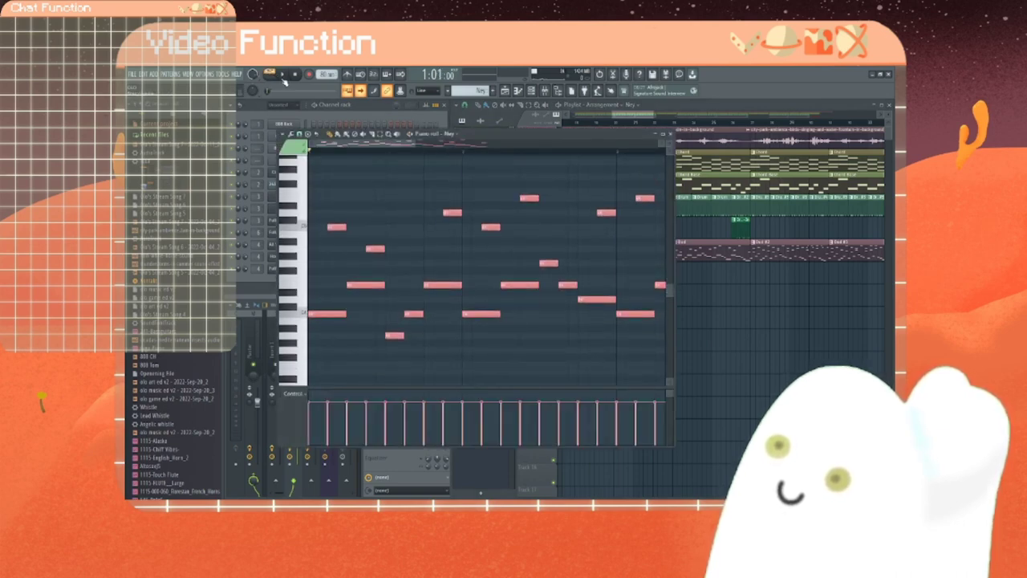
# Step: Play the Key pattern, raise all of its notes by one octave, and listen to it again
pyautogui.click(283, 75)
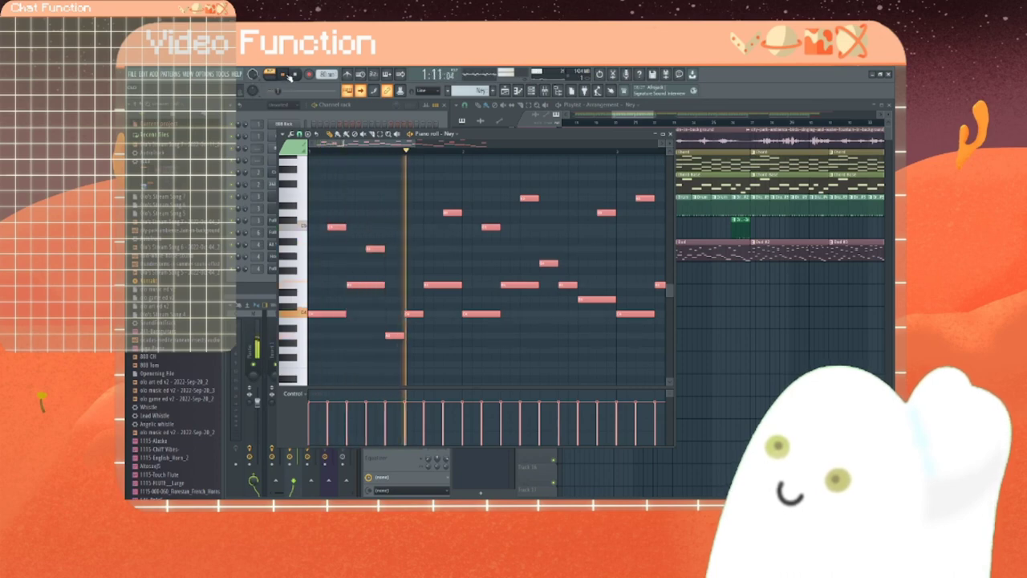
pyautogui.click(282, 75)
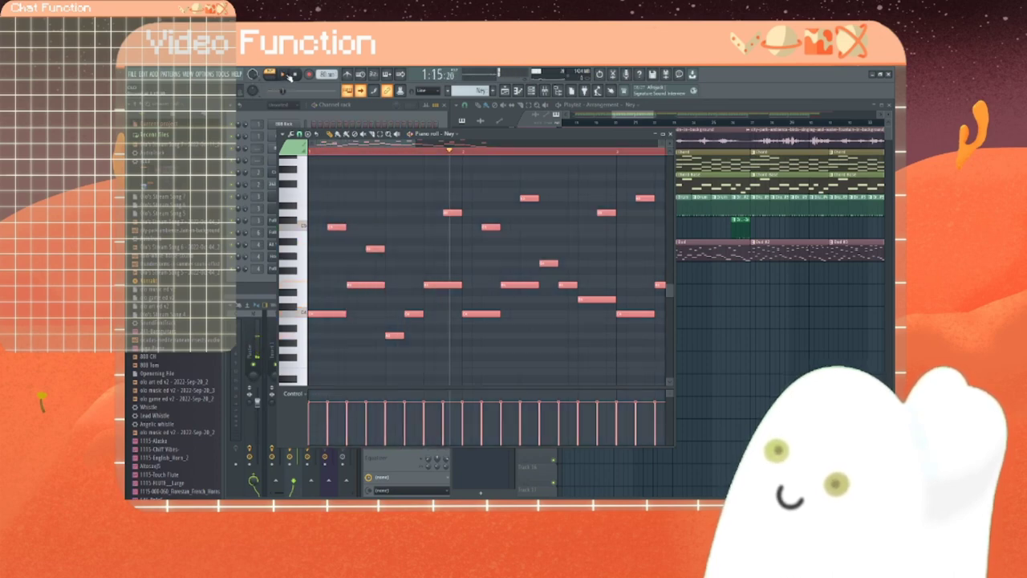
pyautogui.hotkey('ctrl', 'Up')
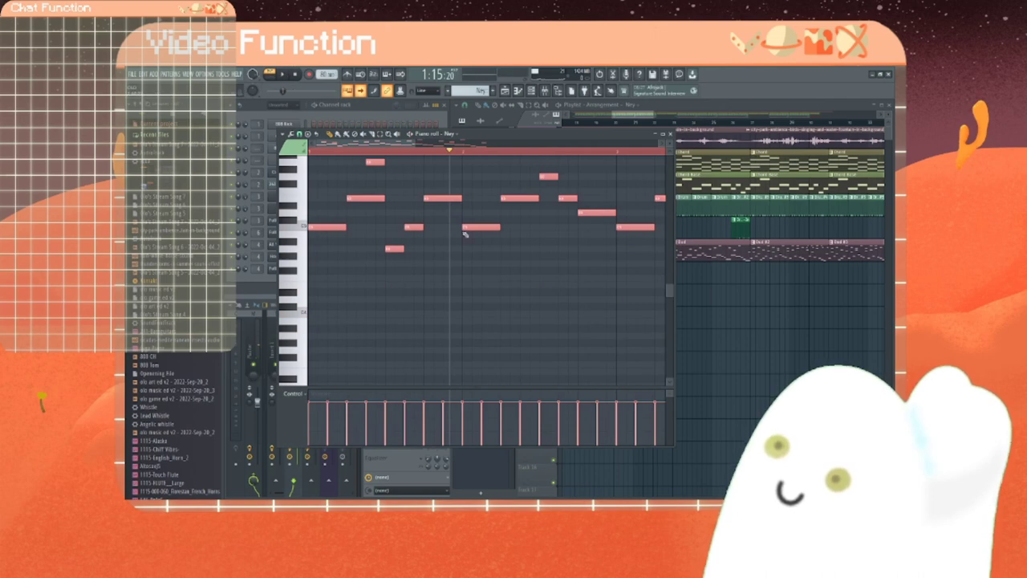
pyautogui.scroll(4, 417, 221)
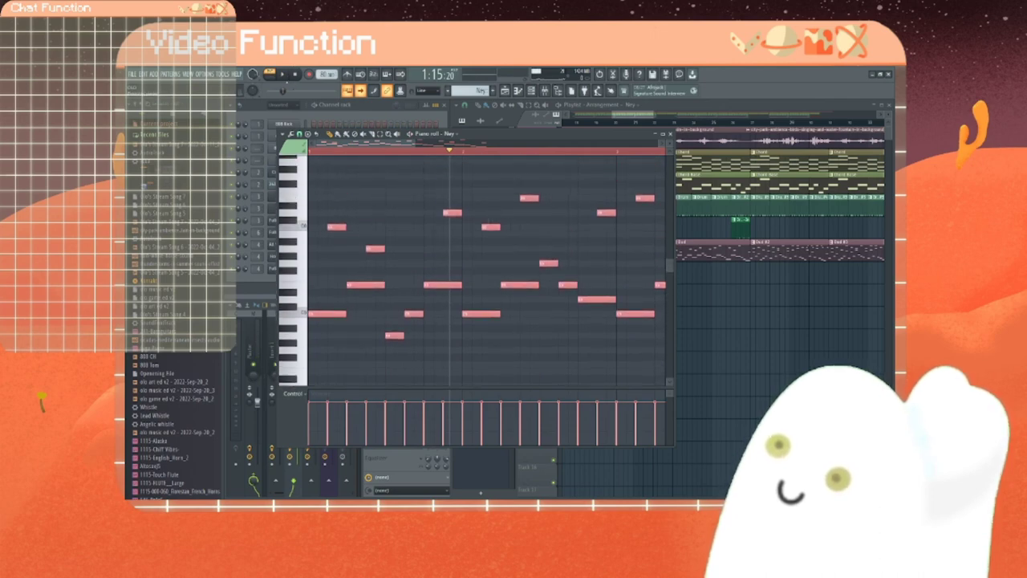
pyautogui.press('space')
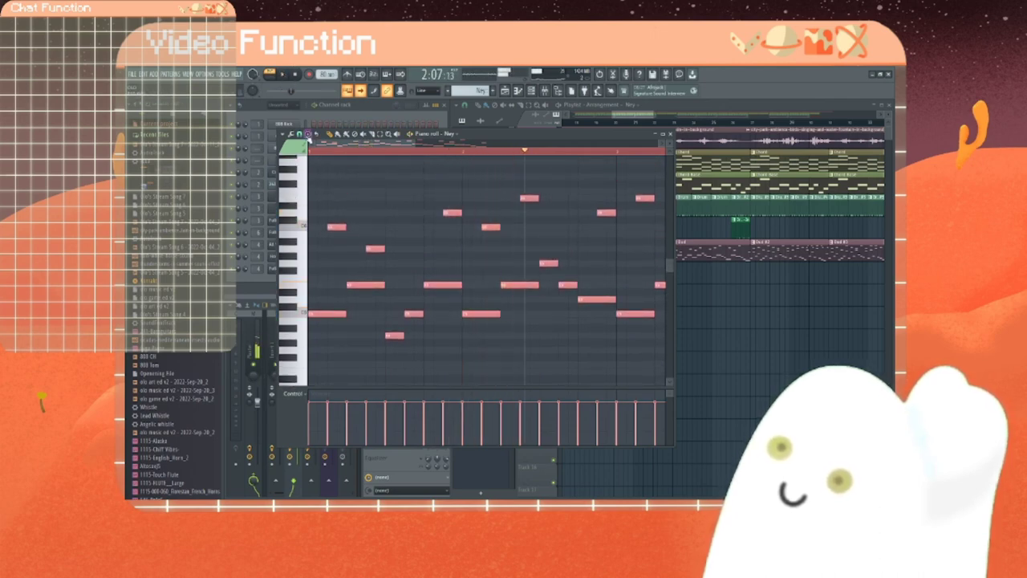
# Step: Delete the lower notes in the first two bars and the low note starting bar 3, keeping the upper notes
pyautogui.rightClick(327, 313)
pyautogui.rightClick(365, 284)
pyautogui.rightClick(394, 335)
pyautogui.rightClick(414, 313)
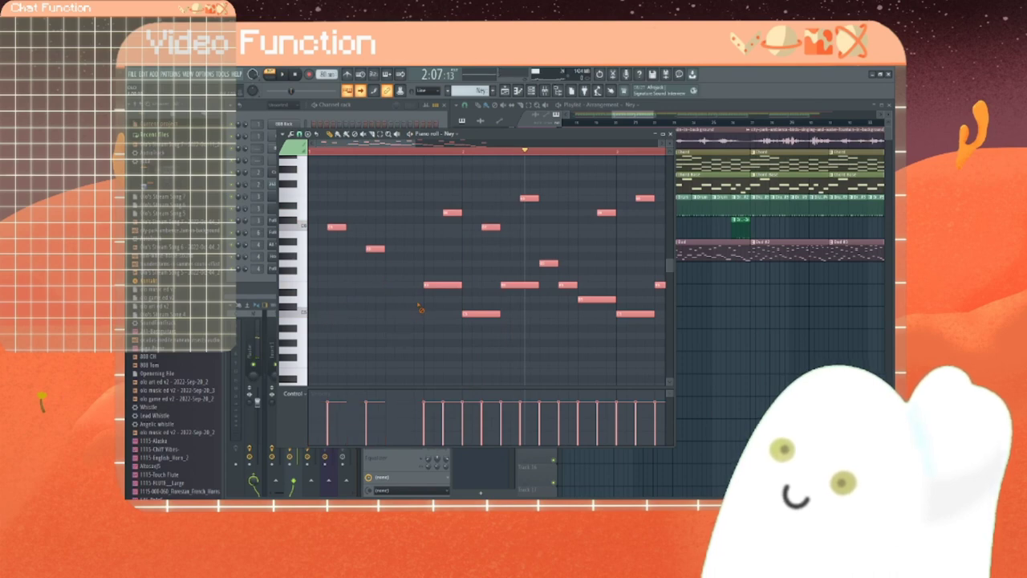
pyautogui.rightClick(443, 284)
pyautogui.rightClick(481, 313)
pyautogui.rightClick(520, 284)
pyautogui.rightClick(548, 262)
pyautogui.rightClick(568, 284)
pyautogui.rightClick(596, 299)
pyautogui.rightClick(634, 313)
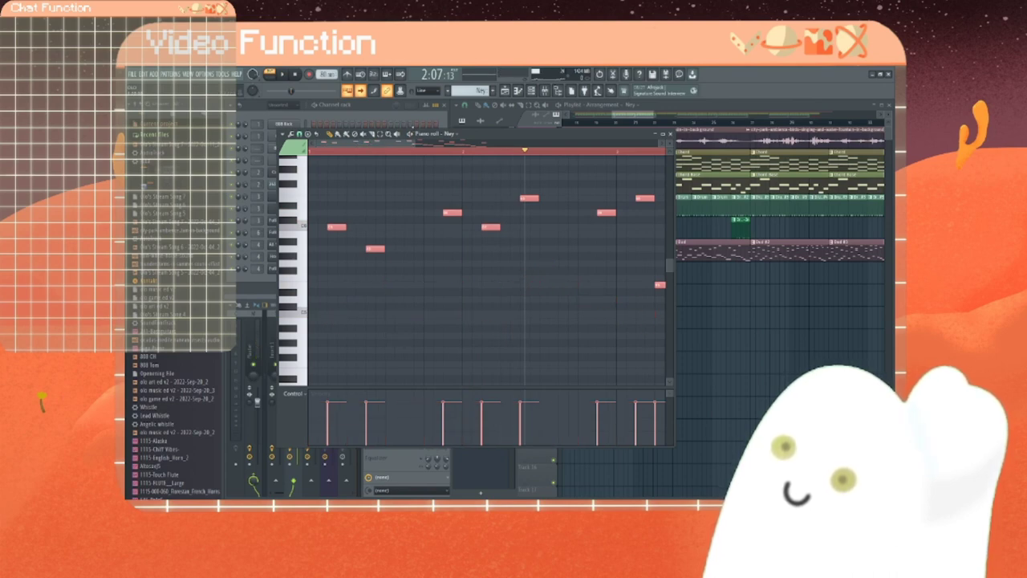
# Step: Delete the lower notes through the rest of the Key pattern and play the thinned melody from the start
pyautogui.moveTo(400, 143); pyautogui.dragTo(464, 143)
pyautogui.rightClick(463, 286)
pyautogui.rightClick(480, 299)
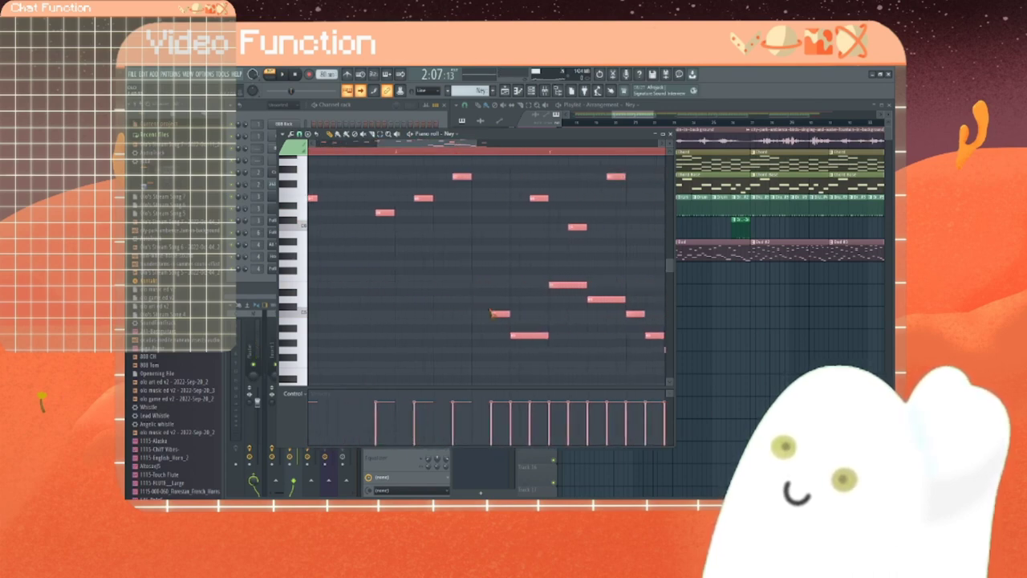
pyautogui.rightClick(499, 313)
pyautogui.rightClick(528, 335)
pyautogui.rightClick(567, 284)
pyautogui.rightClick(606, 299)
pyautogui.rightClick(634, 313)
pyautogui.rightClick(654, 334)
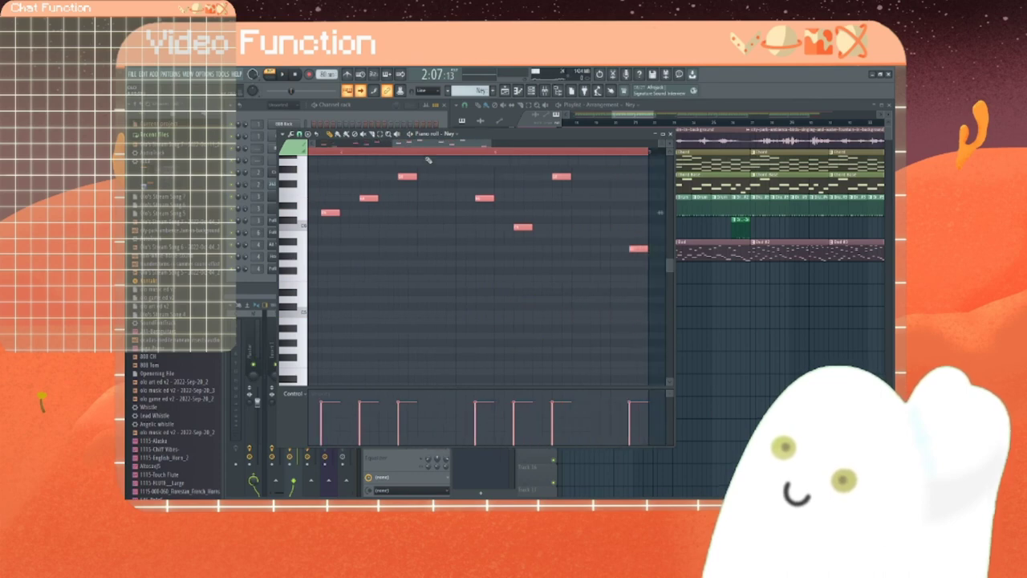
pyautogui.hscroll(-5, 661, 213)
pyautogui.click(287, 75)
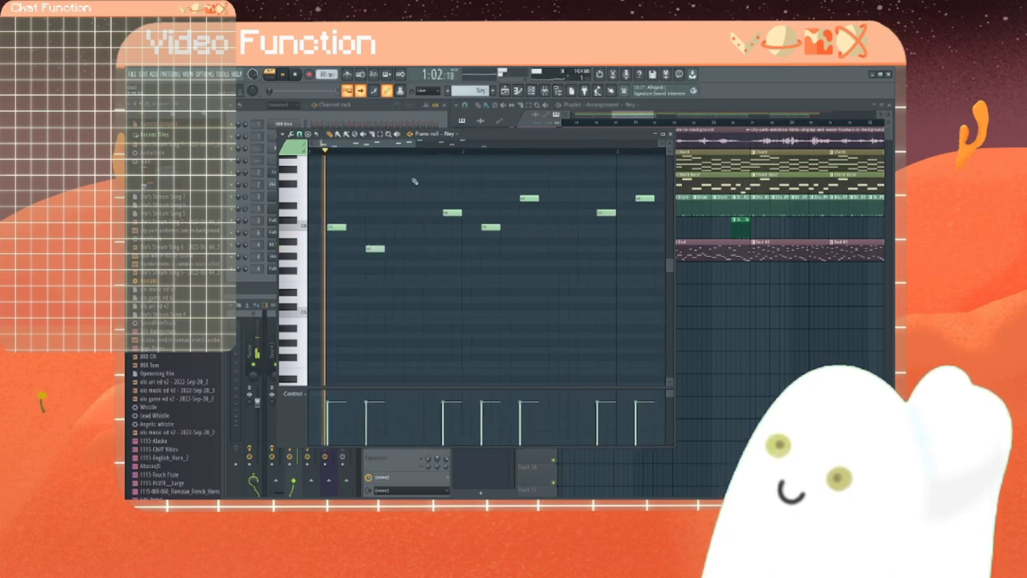
pyautogui.click(295, 74)
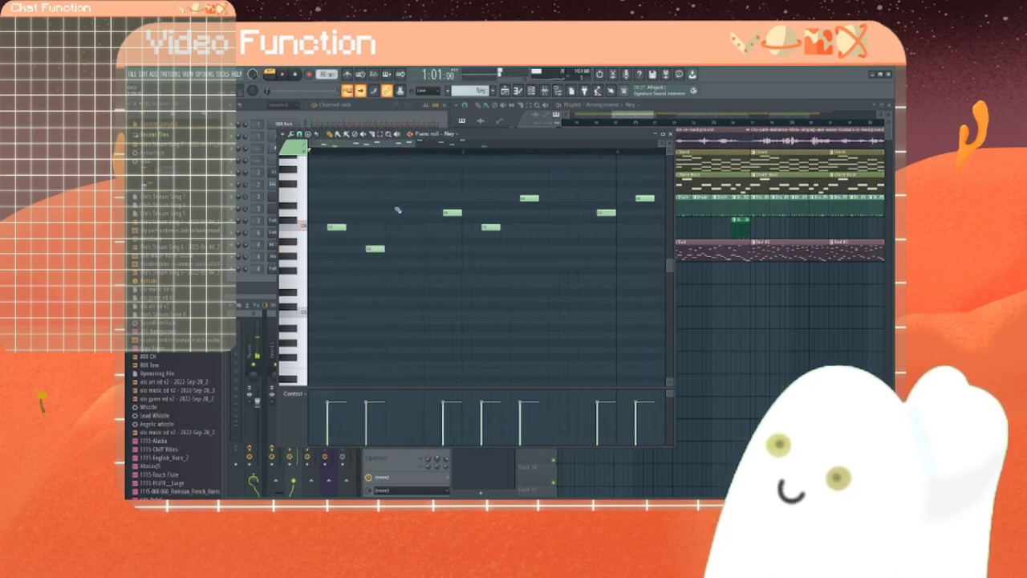
# Step: Add short C6 and D6 notes back to back before the last note of bar 1, and play the melody
pyautogui.click(407, 234)
pyautogui.rightClick(474, 236)
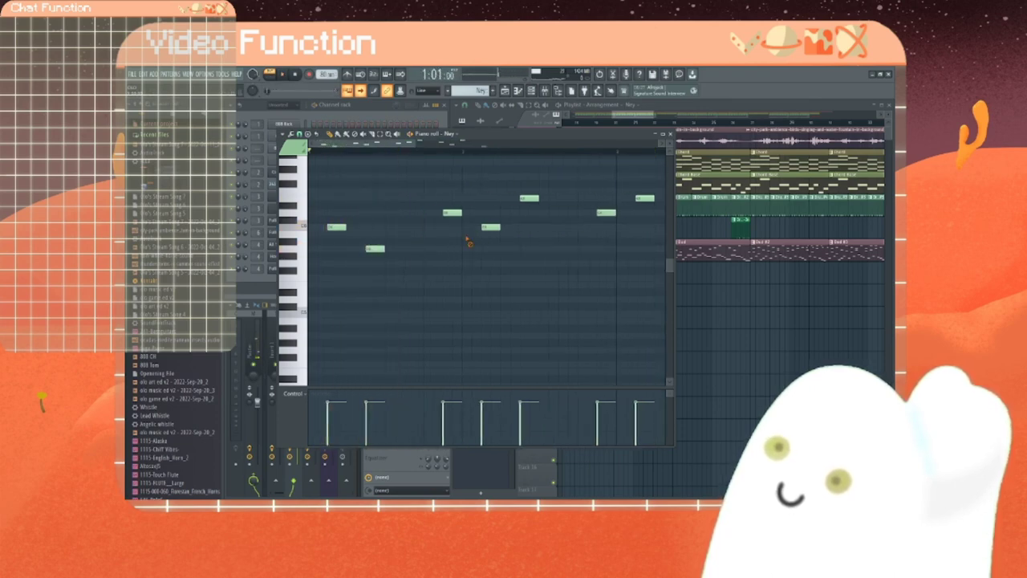
pyautogui.click(413, 228)
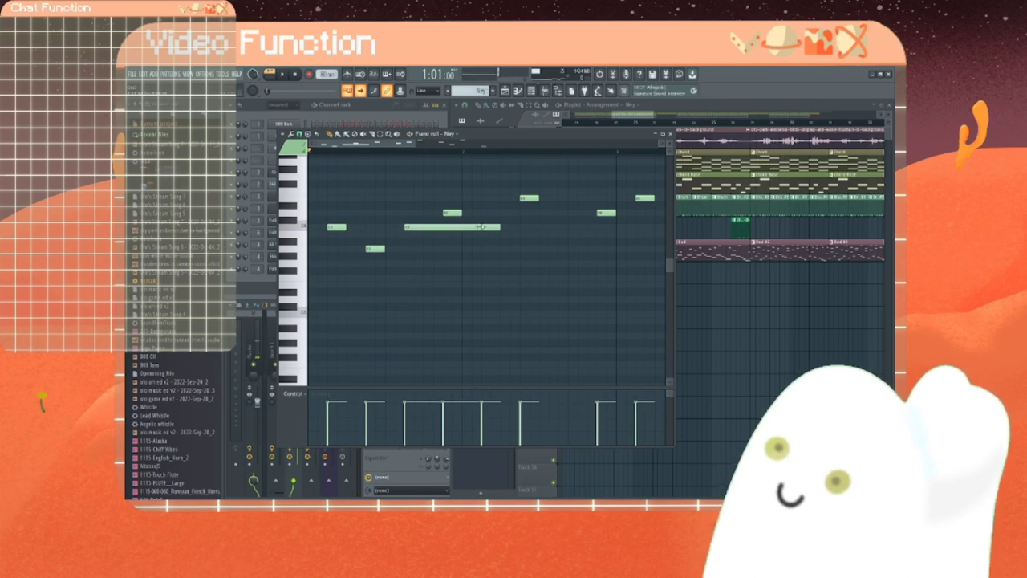
pyautogui.moveTo(481, 227); pyautogui.dragTo(412, 227)
pyautogui.click(419, 215)
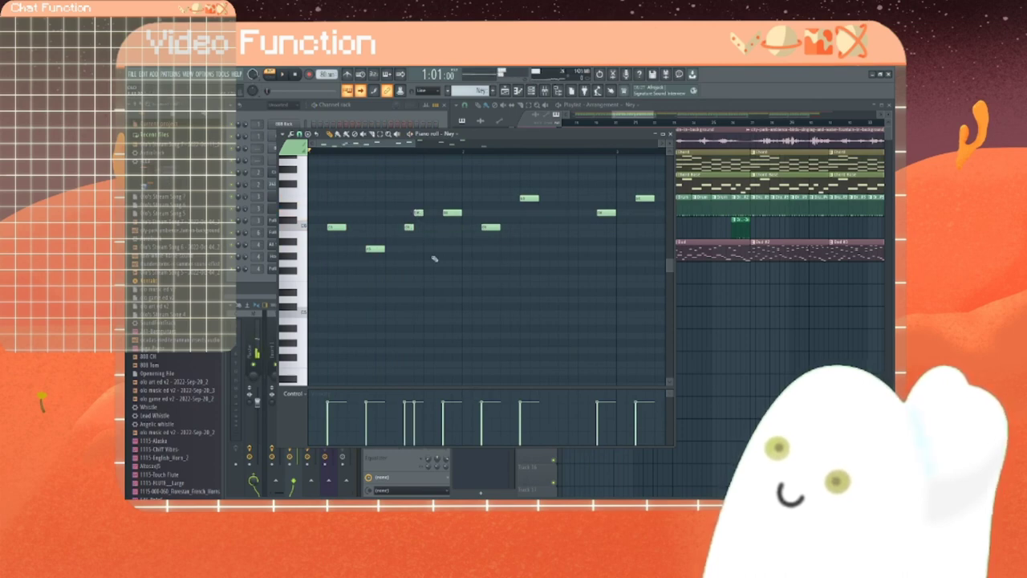
pyautogui.scroll(4, 441, 271)
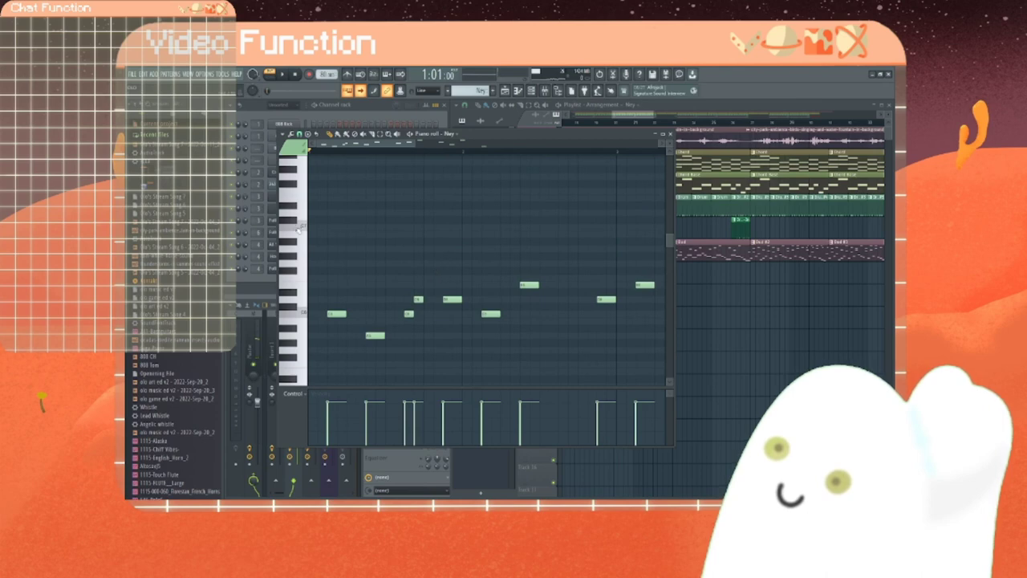
pyautogui.moveTo(305, 302); pyautogui.dragTo(309, 268)
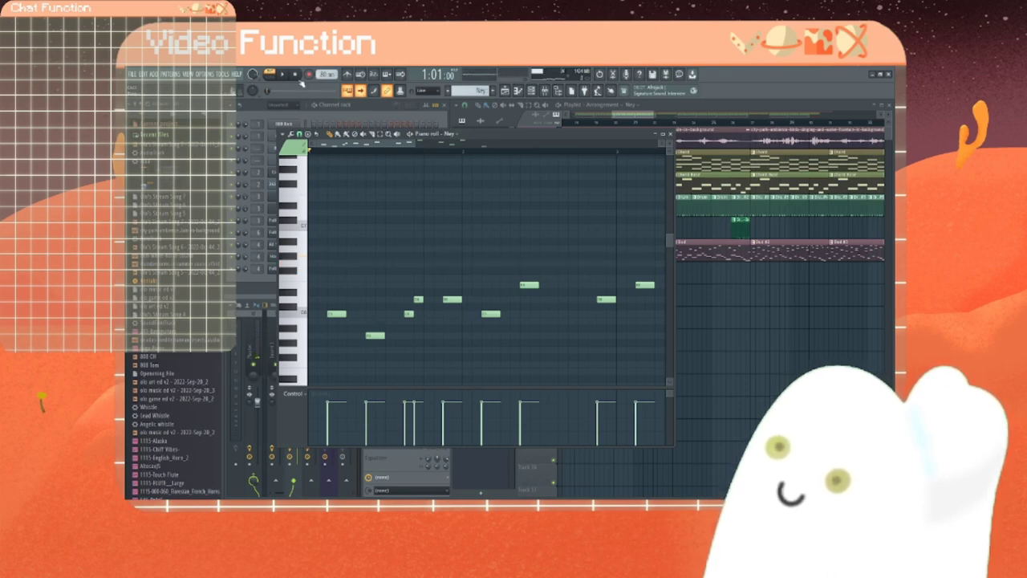
pyautogui.press('space')
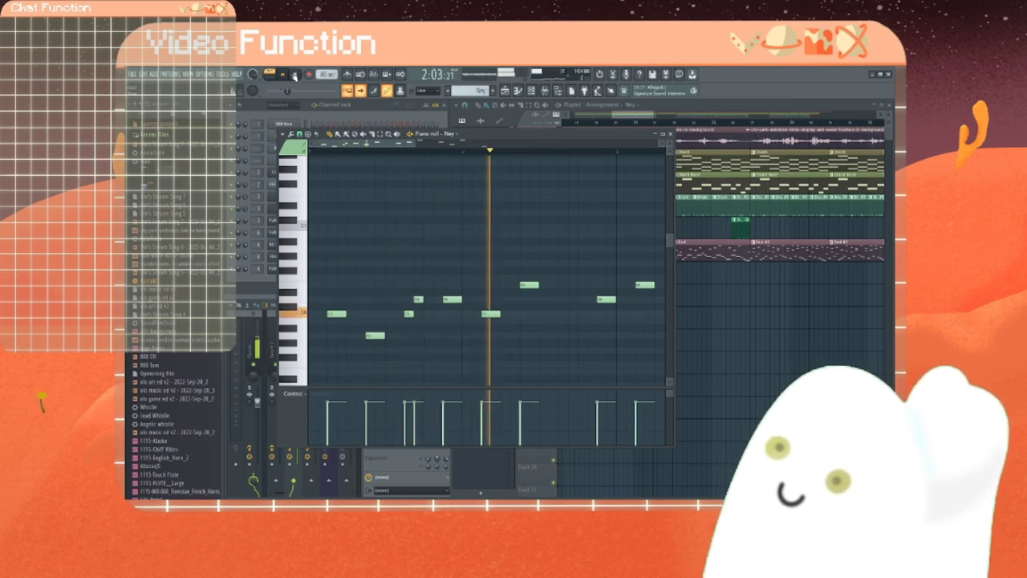
pyautogui.press('space')
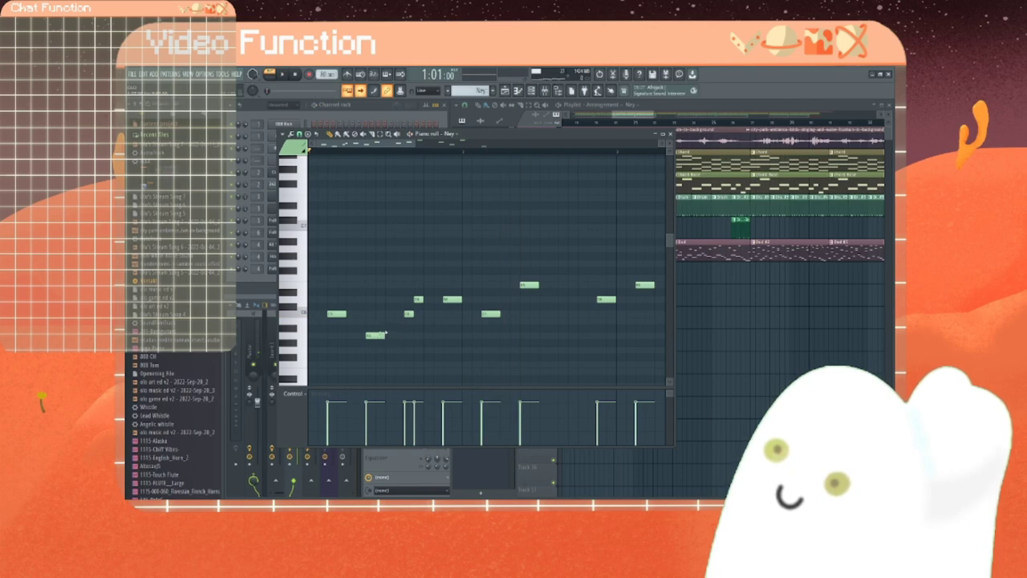
# Step: Try a B5 note between the low A5 note and the short C6 note in bar 1, then remove it
pyautogui.click(379, 328)
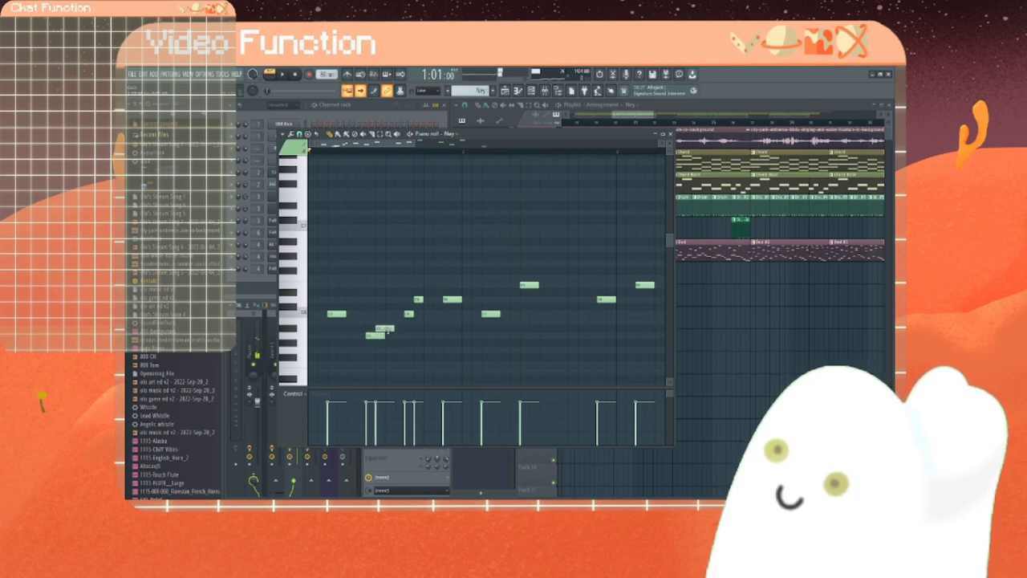
pyautogui.rightClick(384, 329)
pyautogui.click(412, 284)
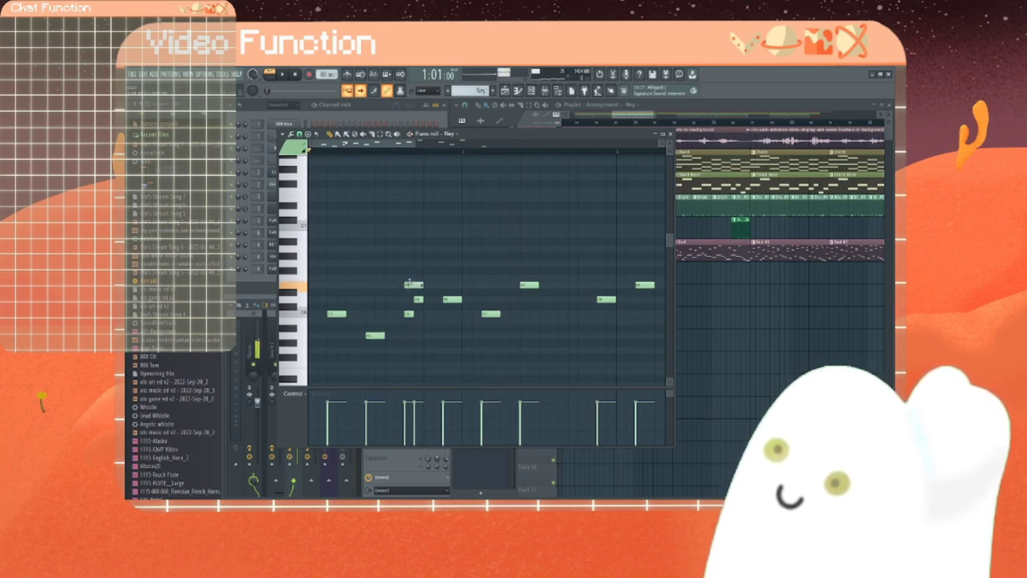
pyautogui.moveTo(416, 285); pyautogui.dragTo(394, 321)
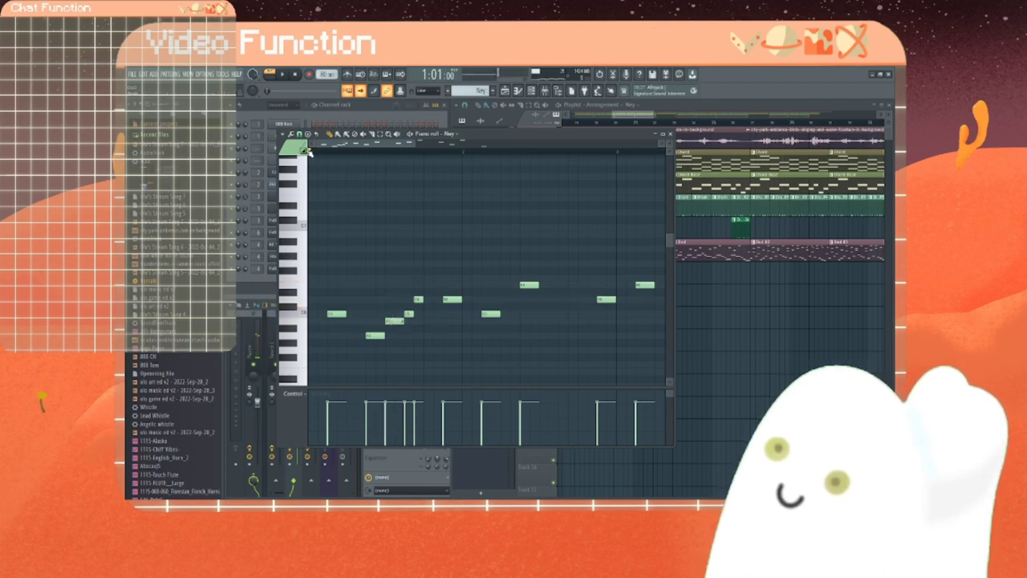
pyautogui.click(283, 75)
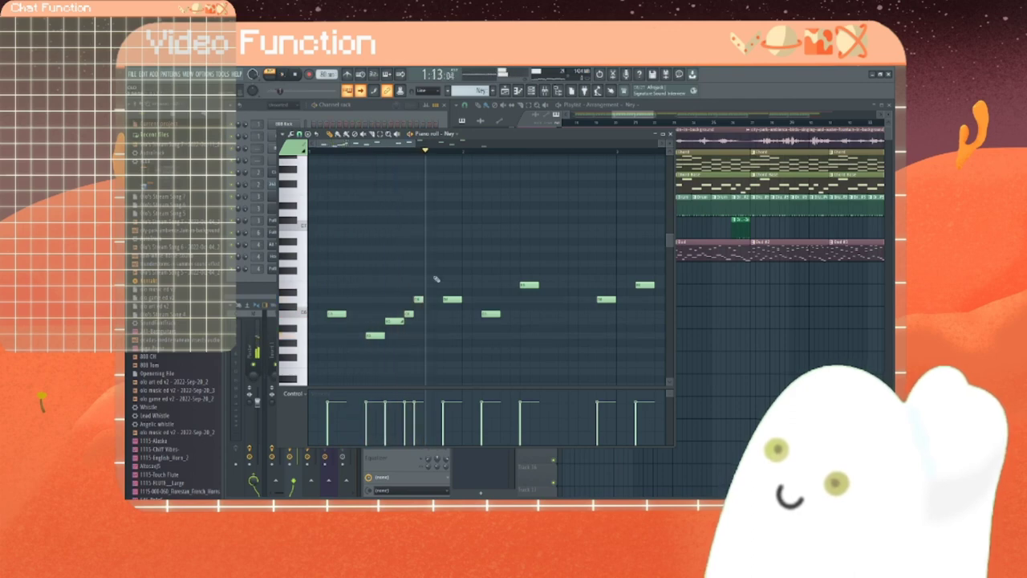
pyautogui.rightClick(393, 320)
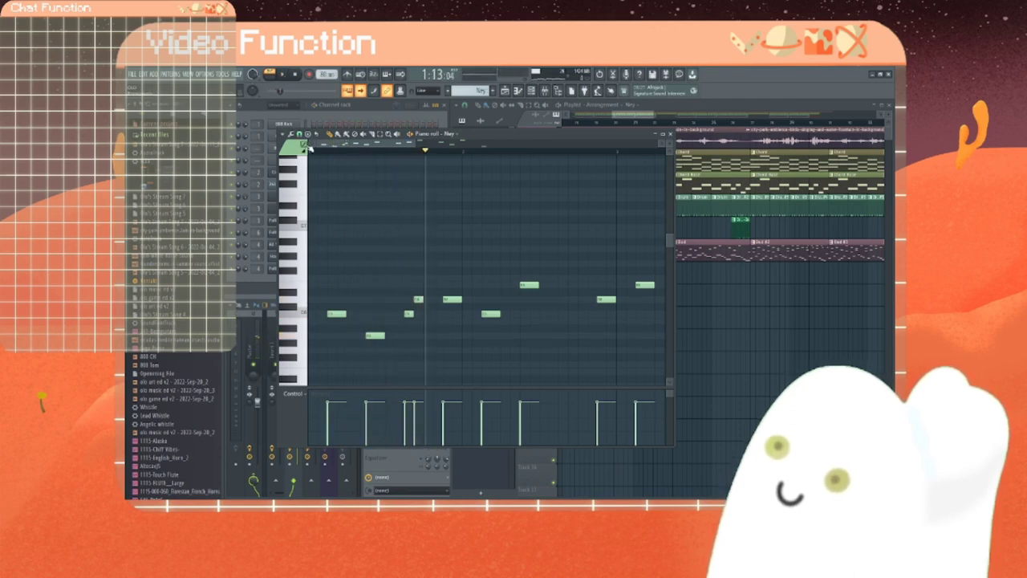
pyautogui.click(379, 277)
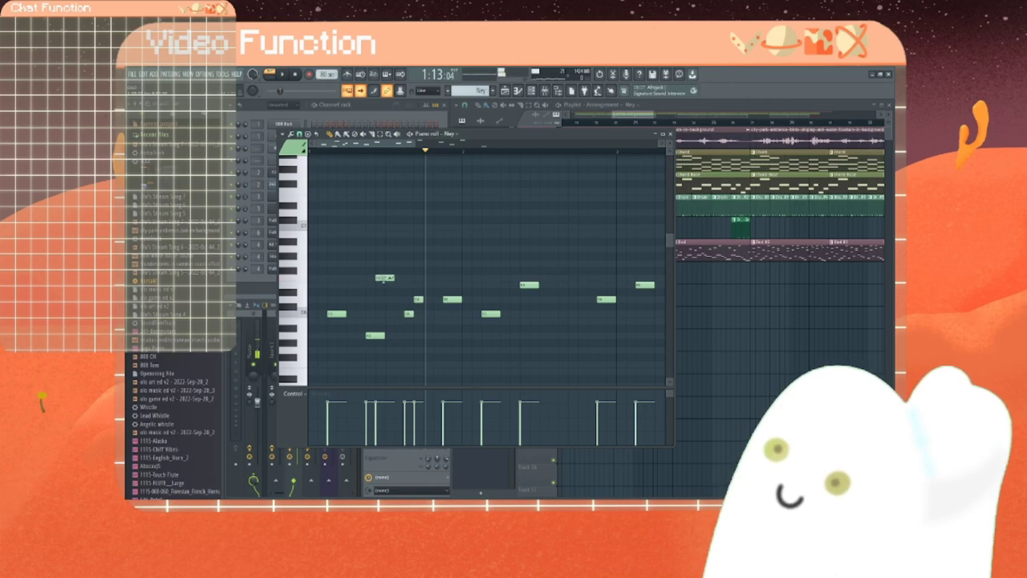
pyautogui.rightClick(381, 279)
# Step: Add a second A5 note directly after the existing one in bar 1 and play the passage
pyautogui.click(391, 277)
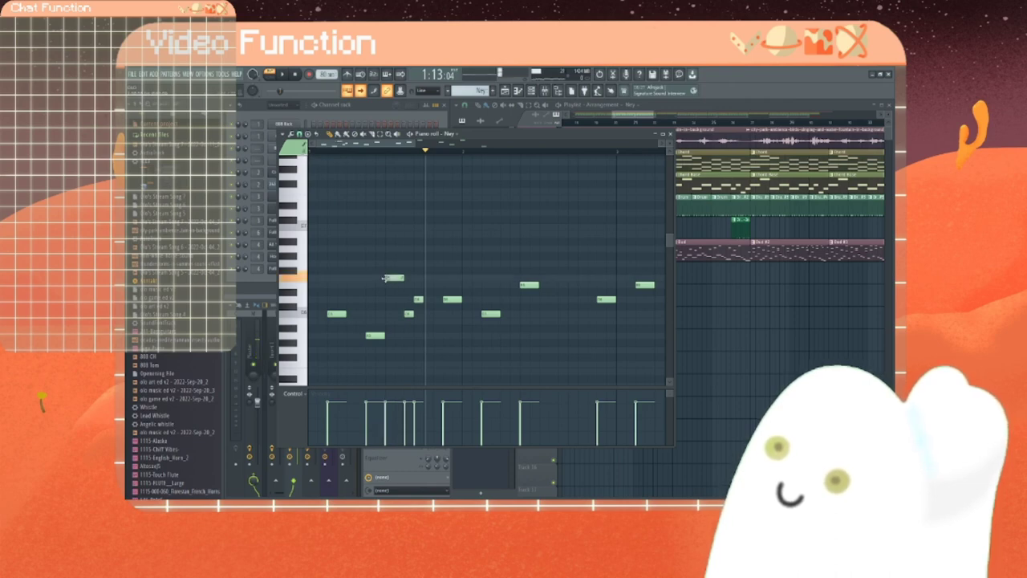
pyautogui.moveTo(391, 278); pyautogui.dragTo(393, 335)
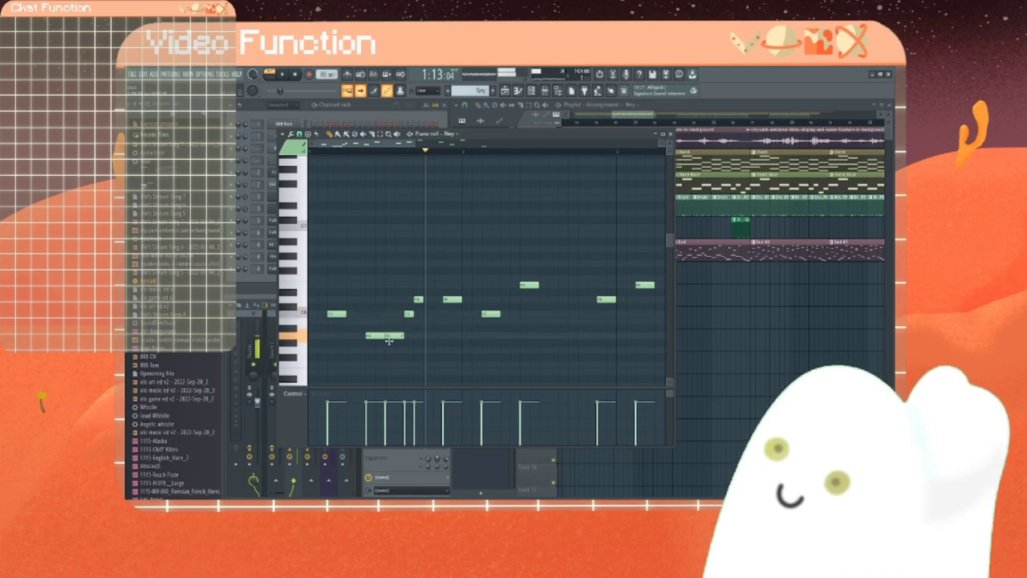
pyautogui.click(360, 151)
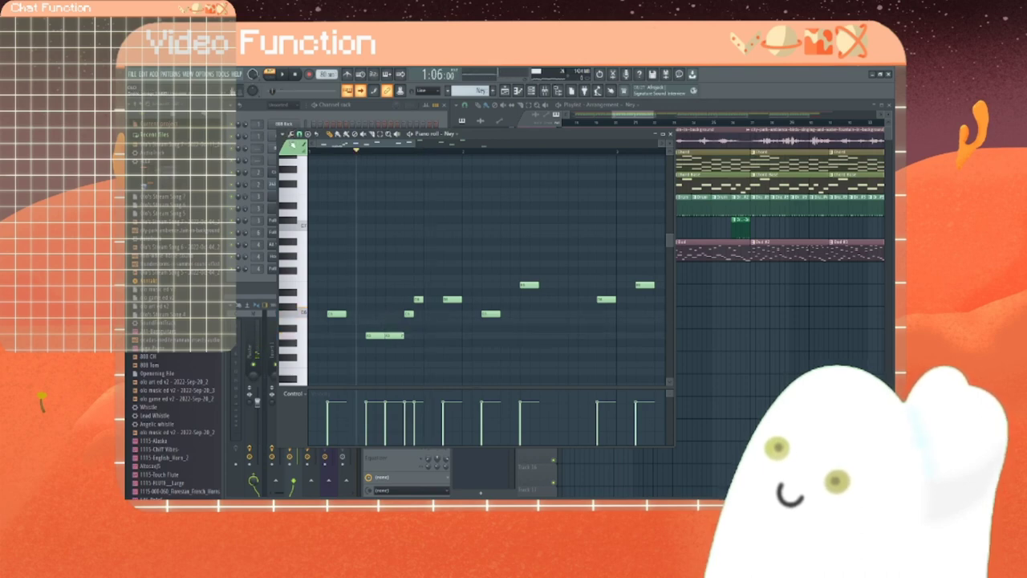
pyautogui.click(282, 74)
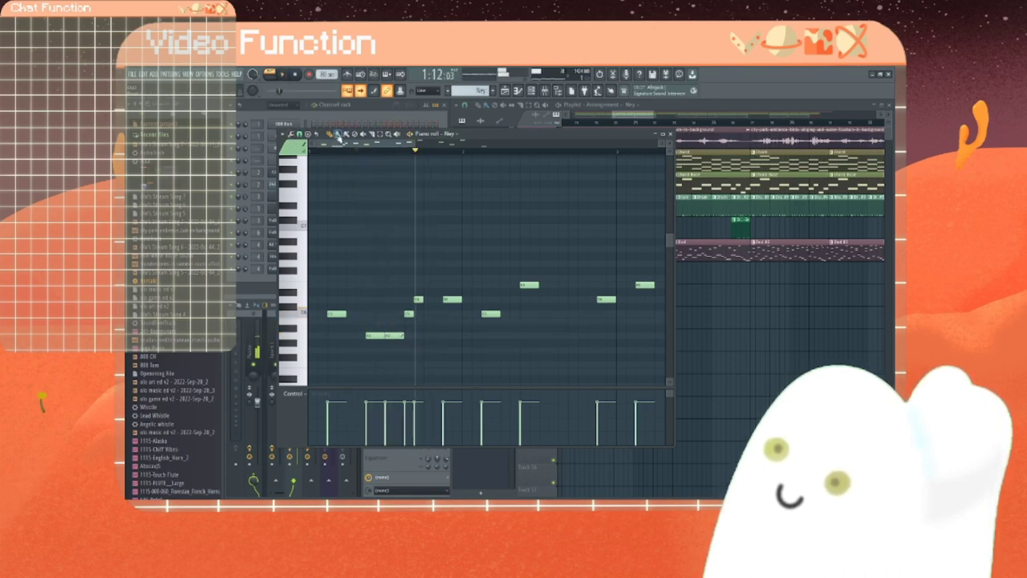
# Step: Delete the second A5 note in bar 1 and fill the bar's gaps with new C6 and A5 notes during playback
pyautogui.rightClick(395, 336)
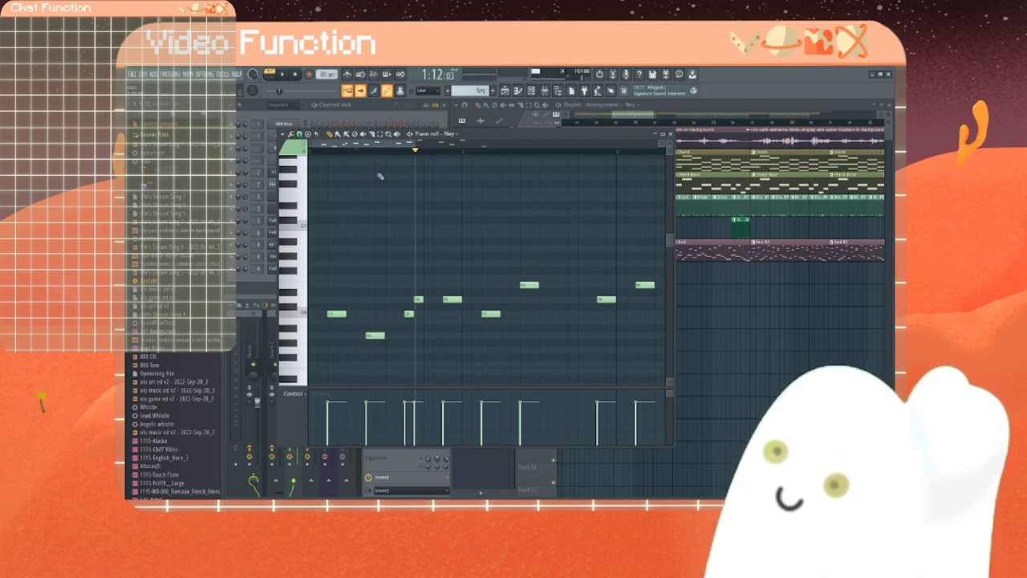
pyautogui.press('space')
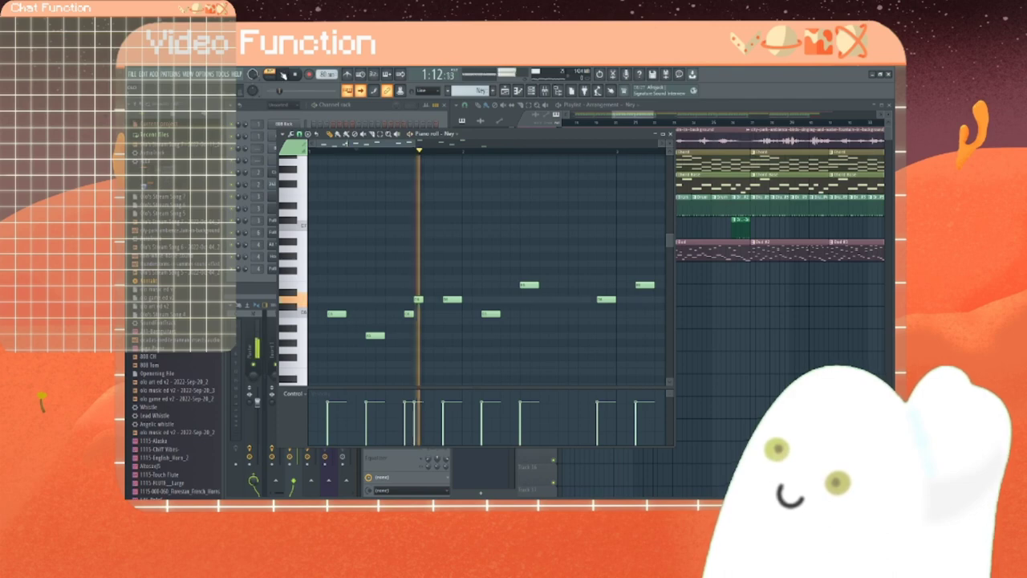
pyautogui.click(320, 314)
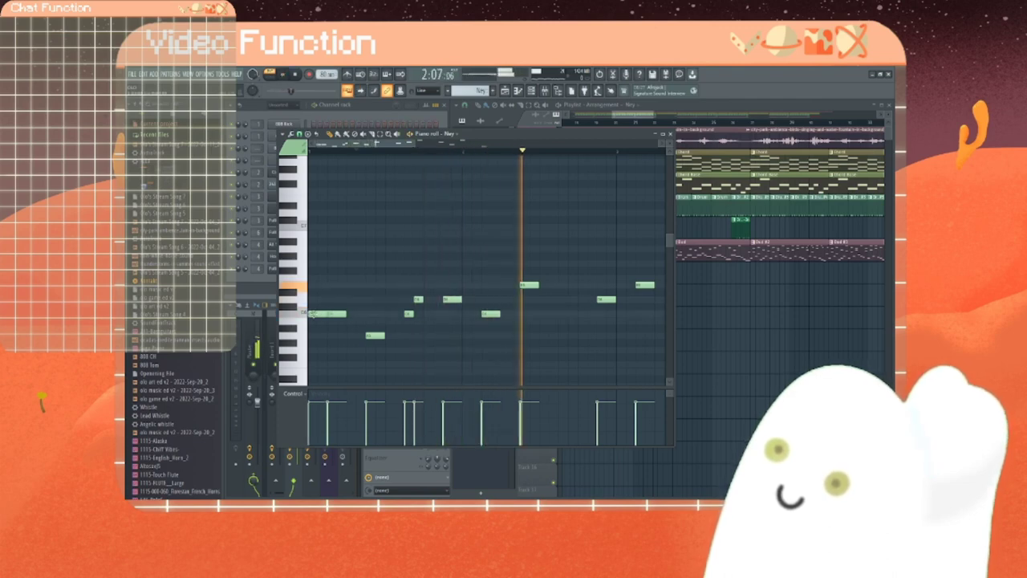
pyautogui.click(350, 336)
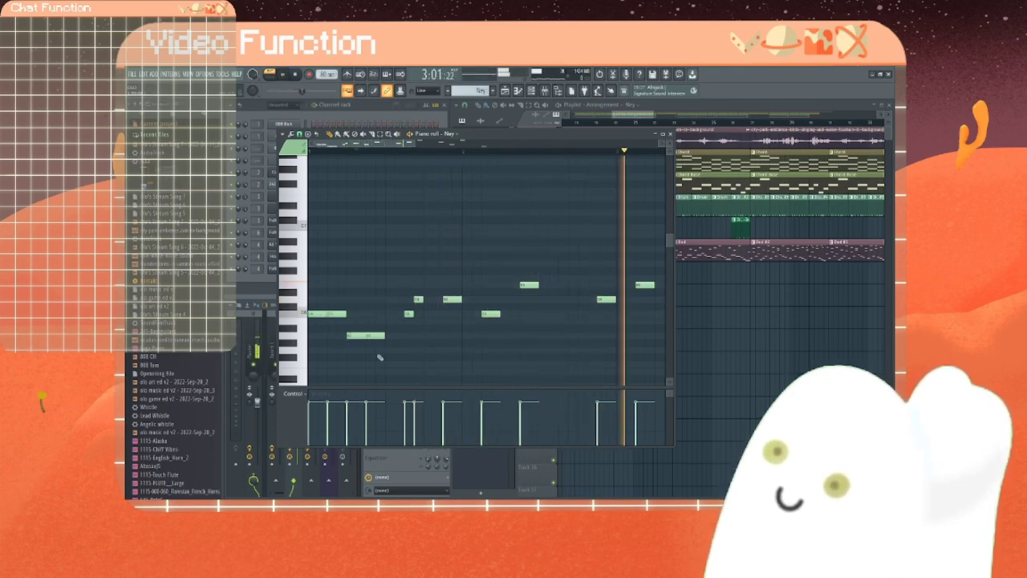
pyautogui.click(391, 315)
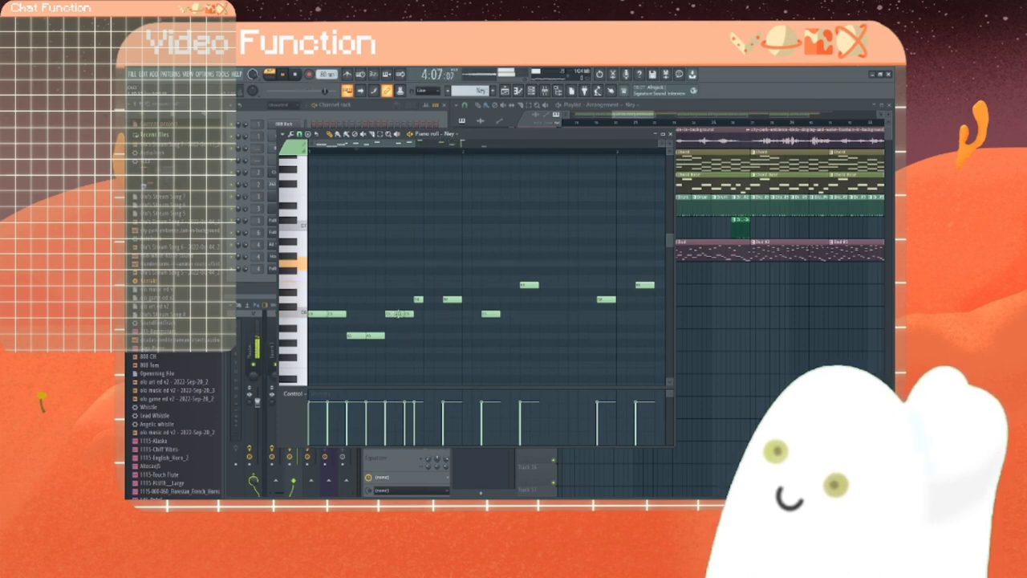
pyautogui.click(397, 314)
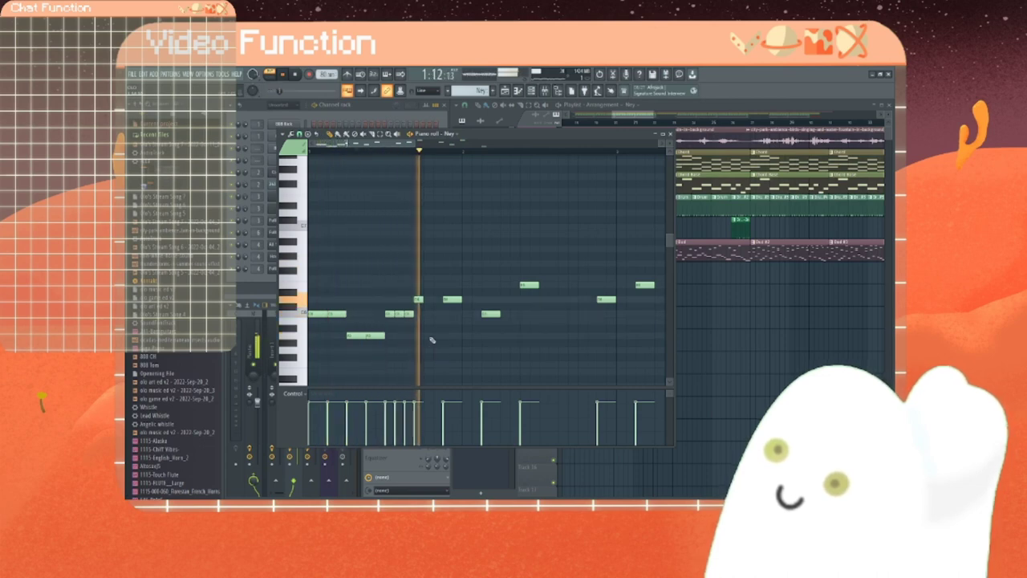
# Step: Repitch three notes in bar 1: the middle short C6 to A5, the second A5 to G5, and the second C6 to D6
pyautogui.moveTo(398, 314); pyautogui.dragTo(399, 336)
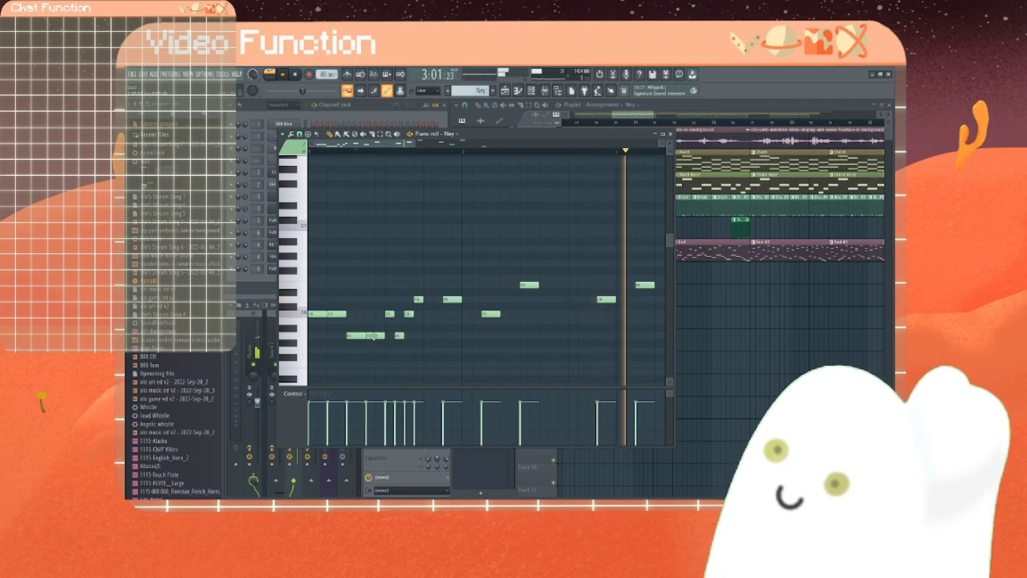
pyautogui.moveTo(372, 335); pyautogui.dragTo(373, 350)
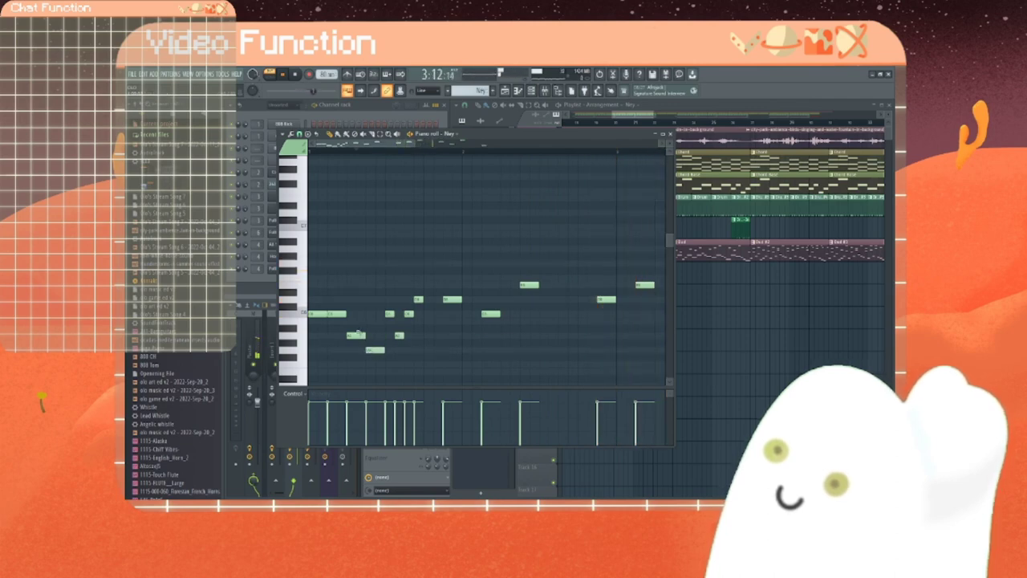
pyautogui.moveTo(340, 314); pyautogui.dragTo(337, 297)
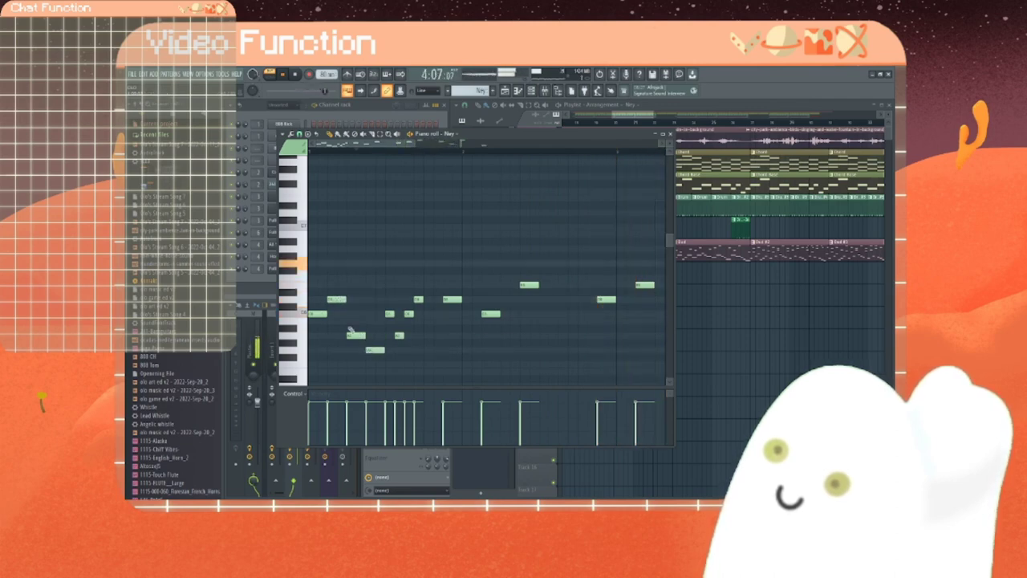
pyautogui.press('space')
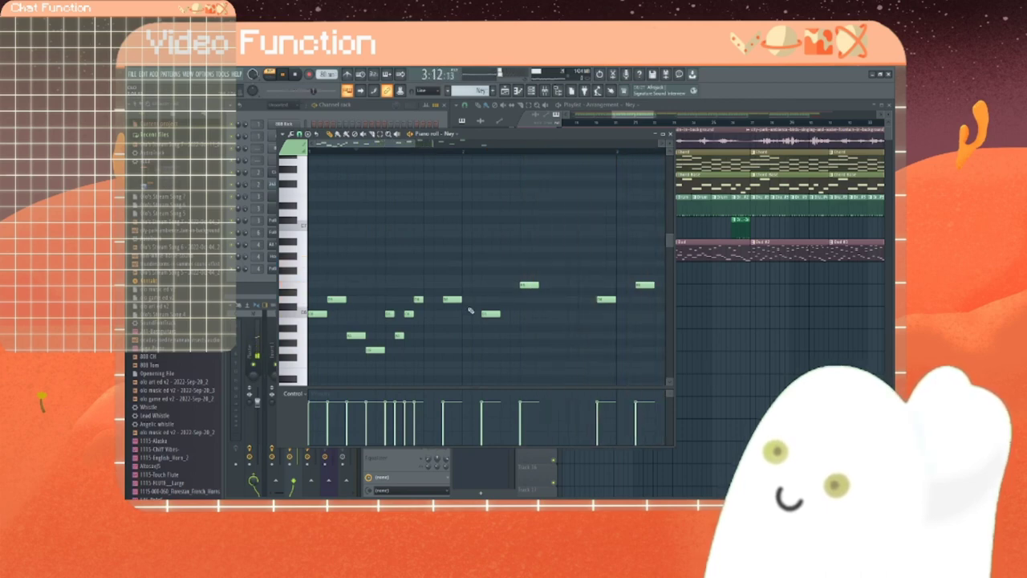
# Step: Add short E6 and G6 notes at the start of bar 2 and a longer A5 right before the existing E6
pyautogui.click(470, 285)
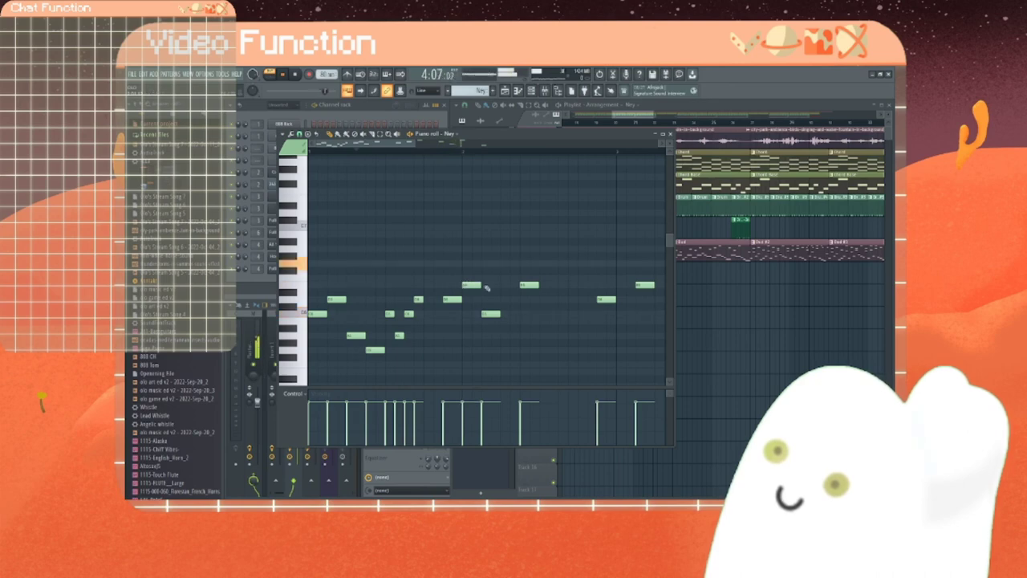
pyautogui.click(476, 263)
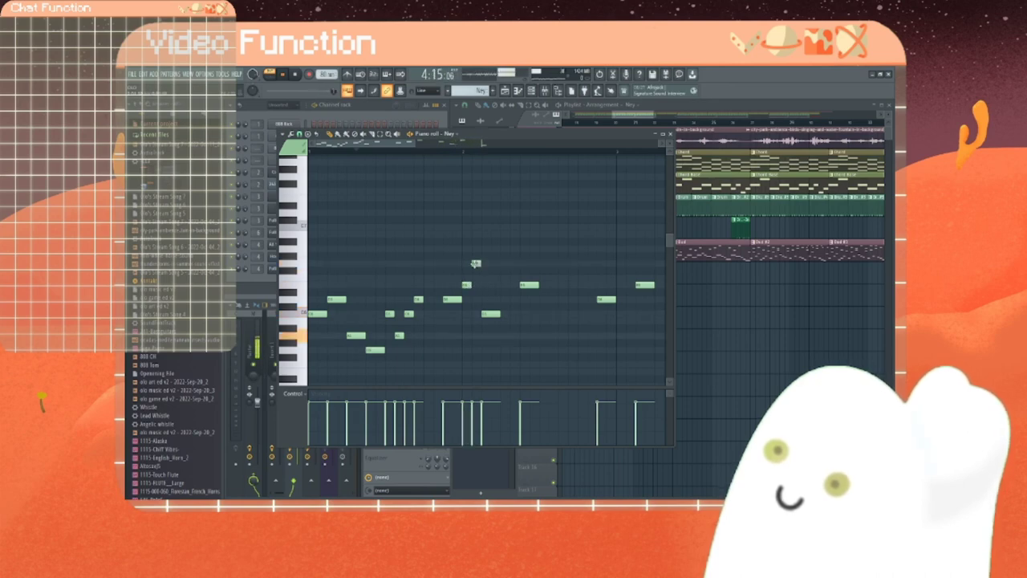
pyautogui.click(505, 335)
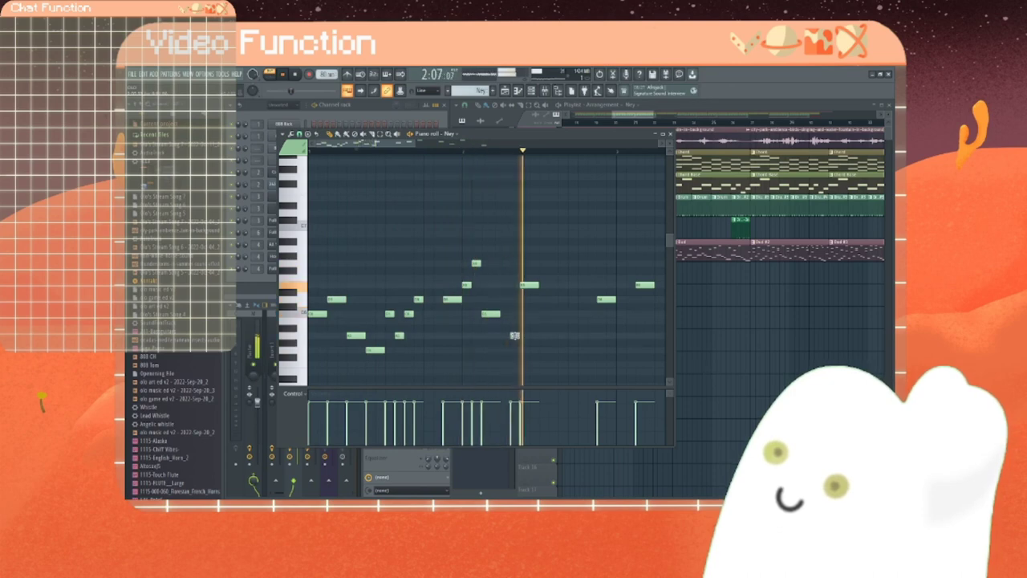
pyautogui.moveTo(512, 336); pyautogui.dragTo(520, 335)
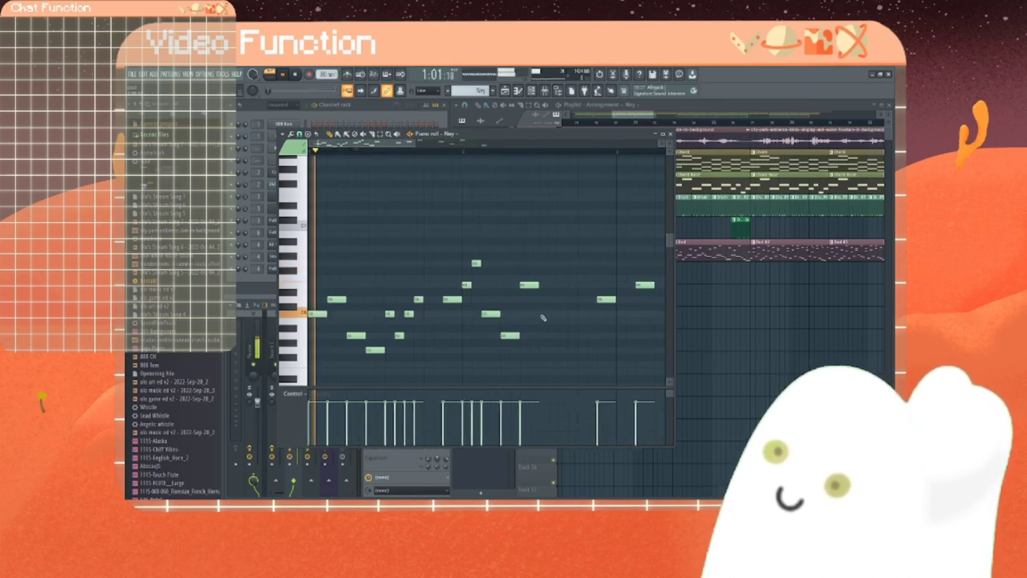
# Step: Add a run of four short notes, G6, D6, E6 and C6, after the long E6 in bar 2
pyautogui.click(544, 264)
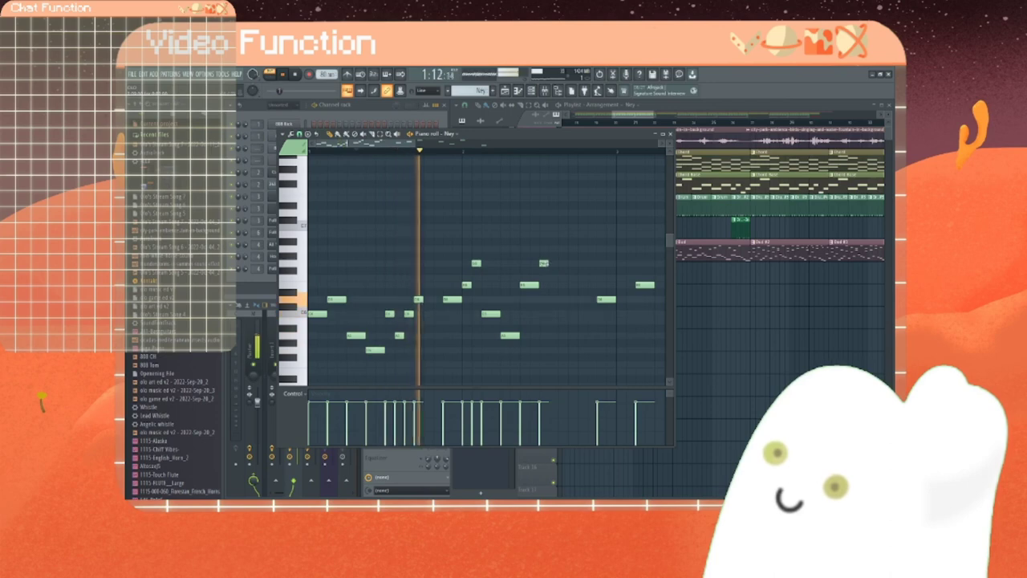
pyautogui.click(553, 249)
pyautogui.click(562, 235)
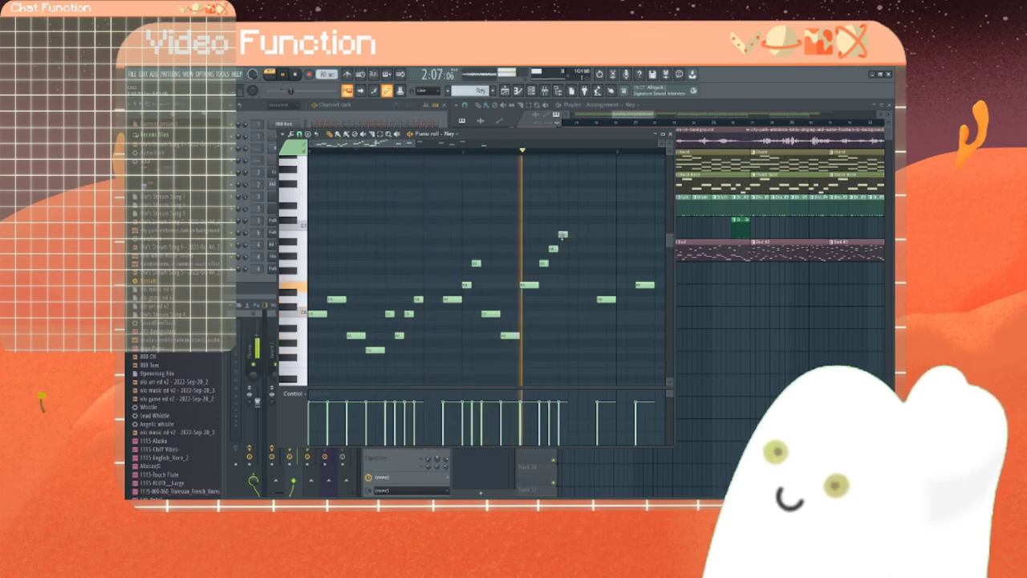
pyautogui.moveTo(563, 237); pyautogui.dragTo(563, 279)
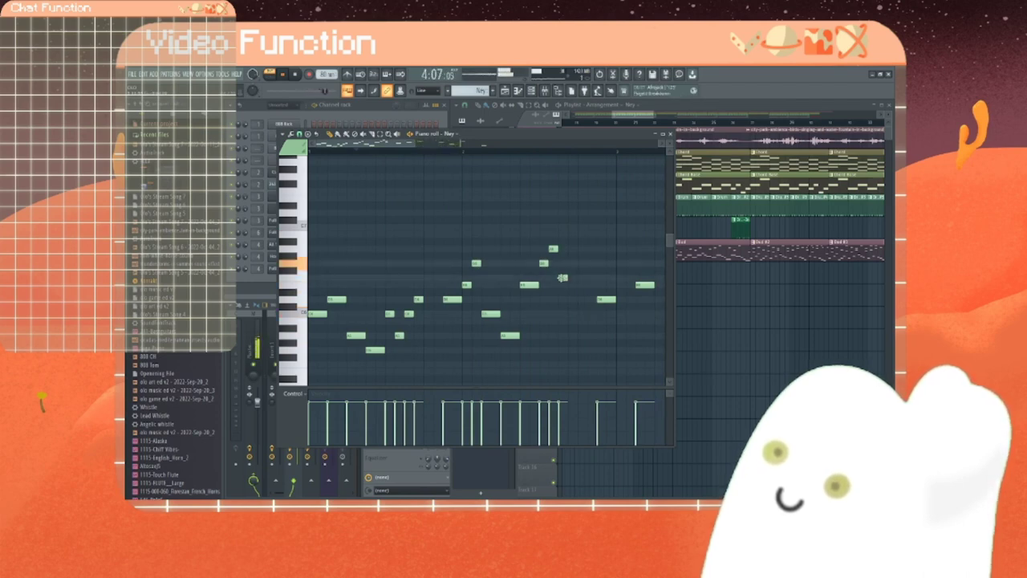
pyautogui.click(572, 314)
pyautogui.press('space')
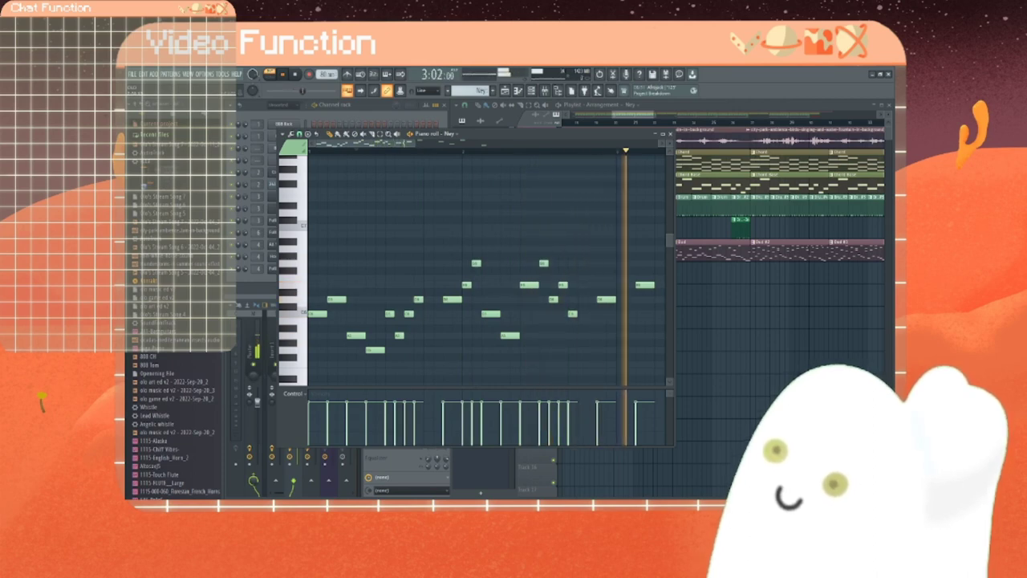
# Step: Add short E6 and G6 notes at the start of bar 3 and a longer C6 after the existing E6
pyautogui.click(464, 250)
pyautogui.click(474, 264)
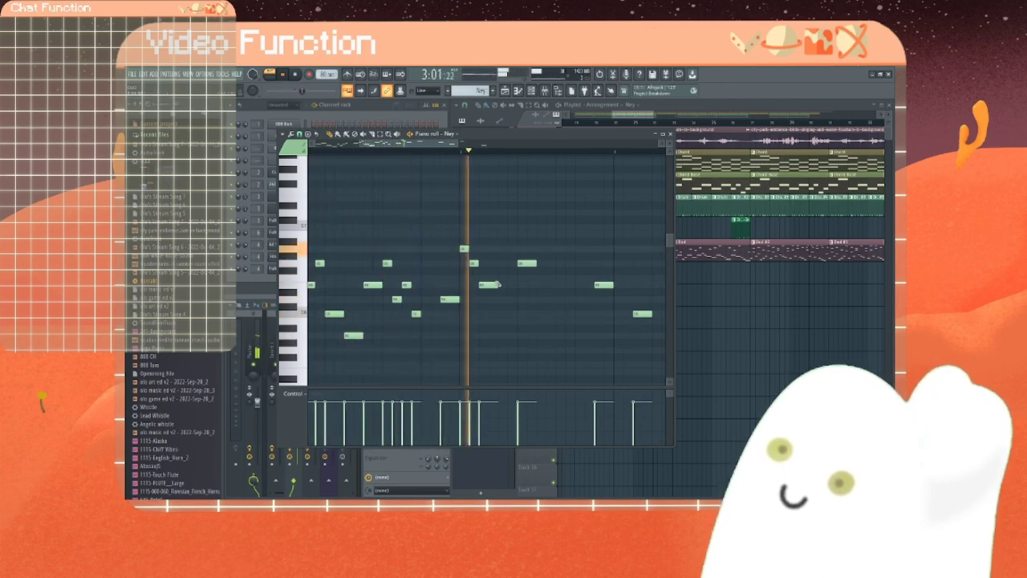
pyautogui.moveTo(464, 248); pyautogui.dragTo(464, 278)
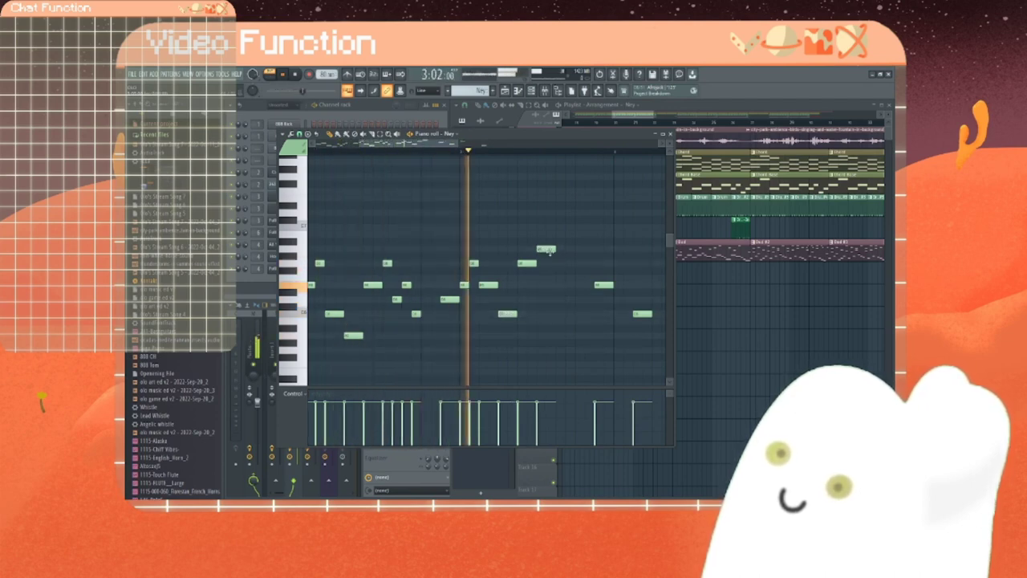
# Step: Add a run of four short notes, E6, D6, G6 and C6, after the long G6 in bar 3
pyautogui.click(545, 250)
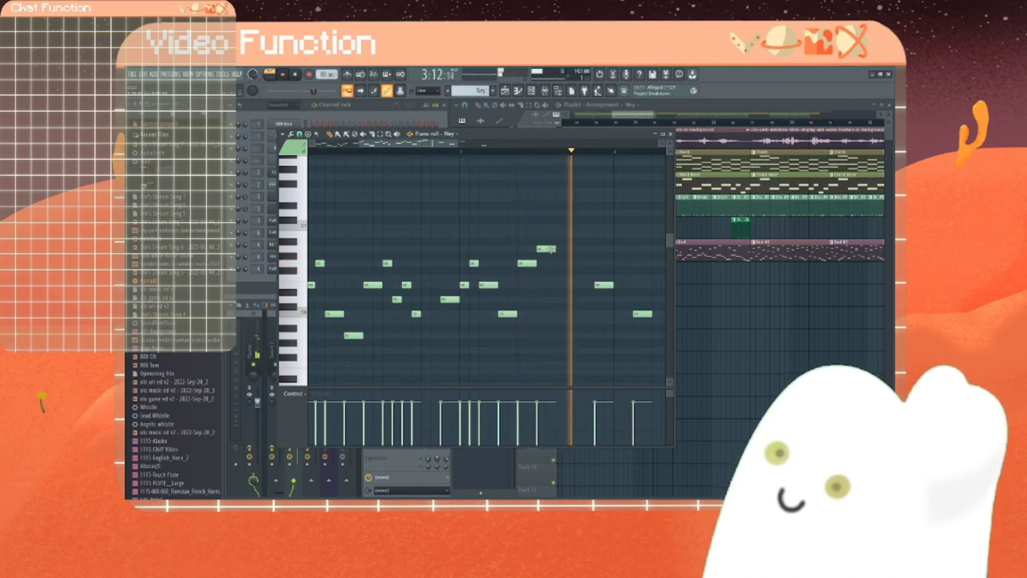
pyautogui.moveTo(556, 248); pyautogui.dragTo(549, 249)
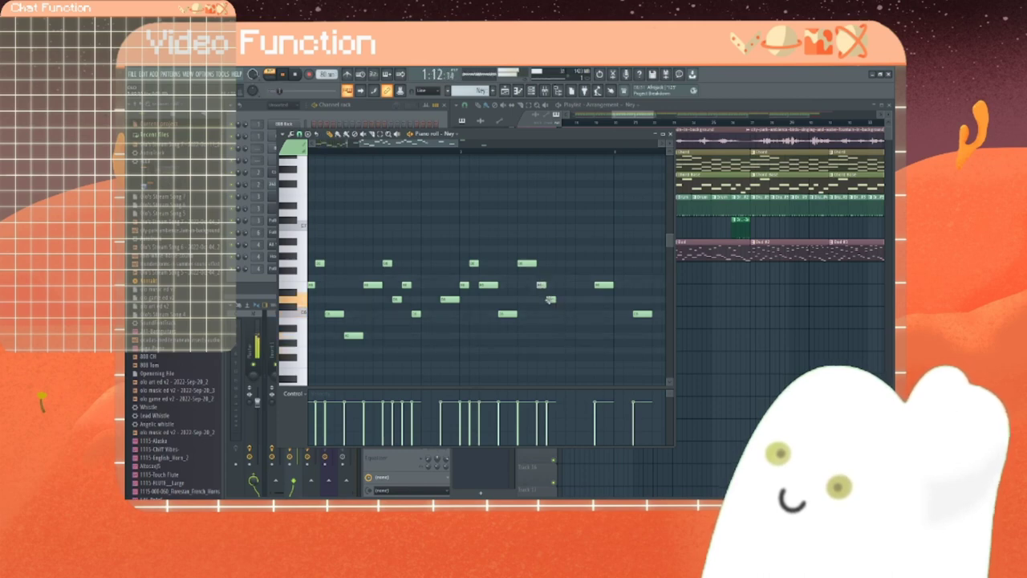
pyautogui.press('space')
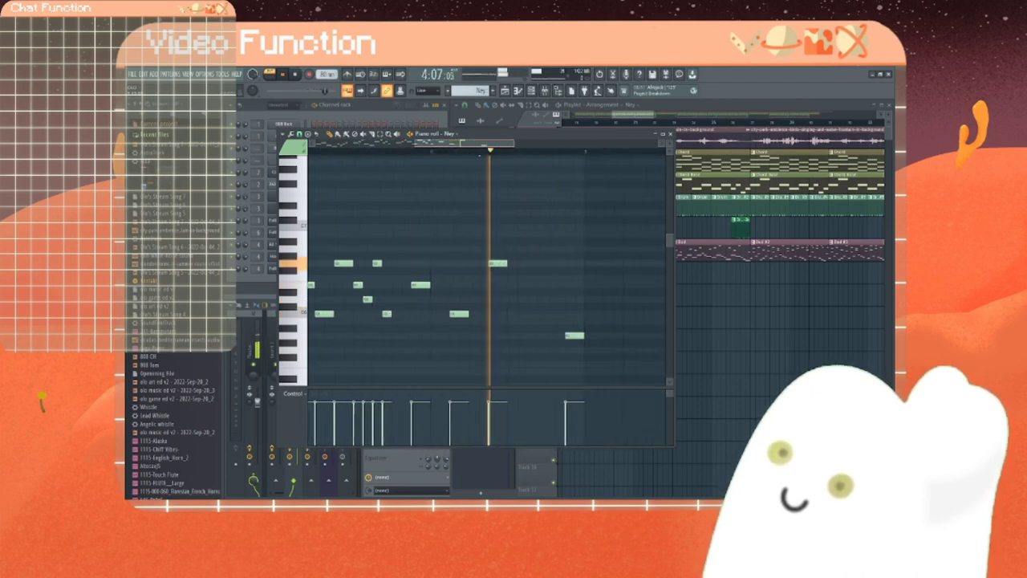
# Step: Add short G6 and D6 notes at the start of bar 4 and a longer E6 before the bar's existing long G6
pyautogui.click(434, 249)
pyautogui.press('space')
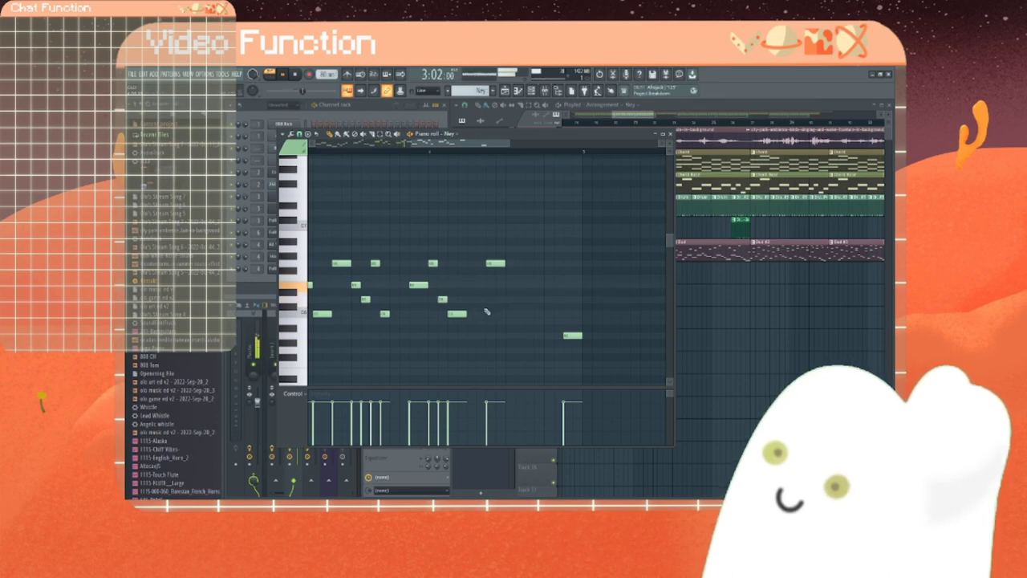
pyautogui.press('space')
pyautogui.click(472, 286)
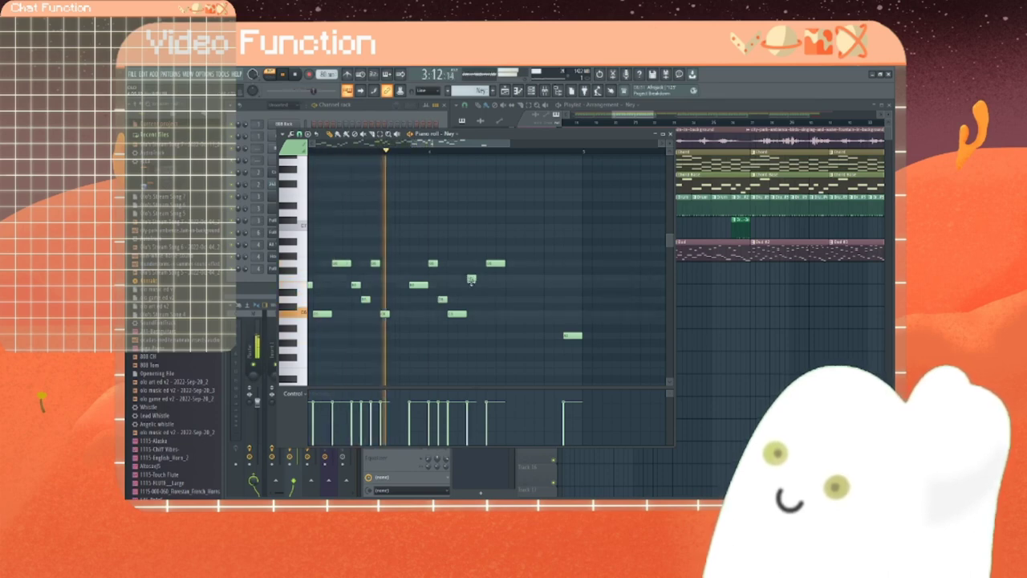
pyautogui.moveTo(473, 285); pyautogui.dragTo(483, 286)
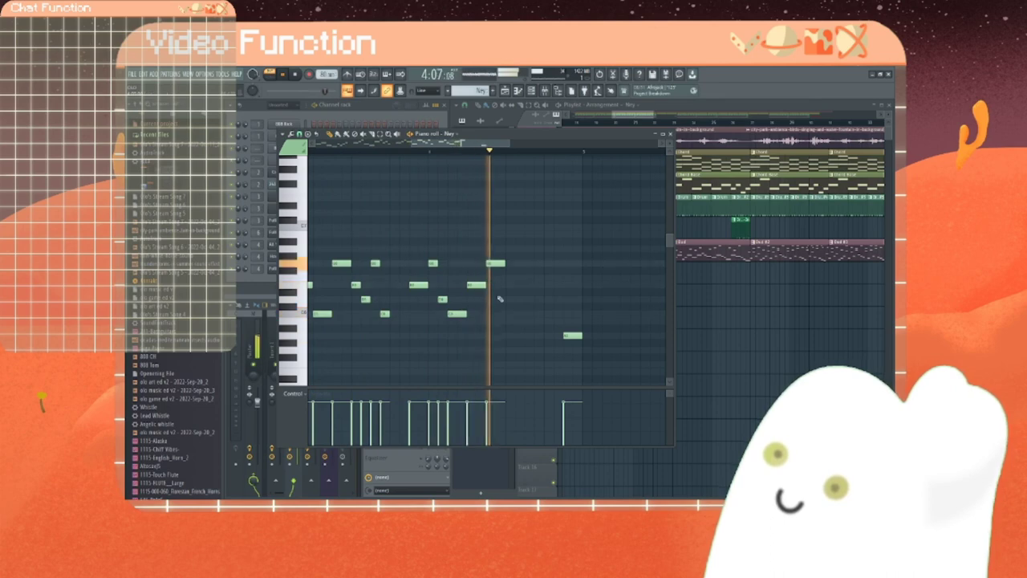
# Step: Complete bar 4 with C6, G5, A5 and C6 notes leading to the final A5, and close the piano roll
pyautogui.click(514, 313)
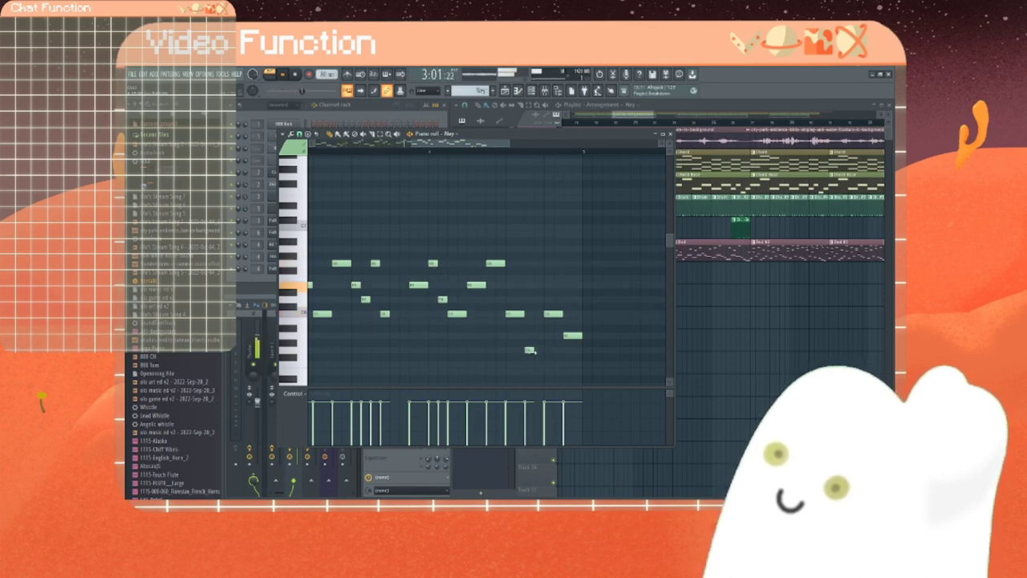
pyautogui.click(538, 336)
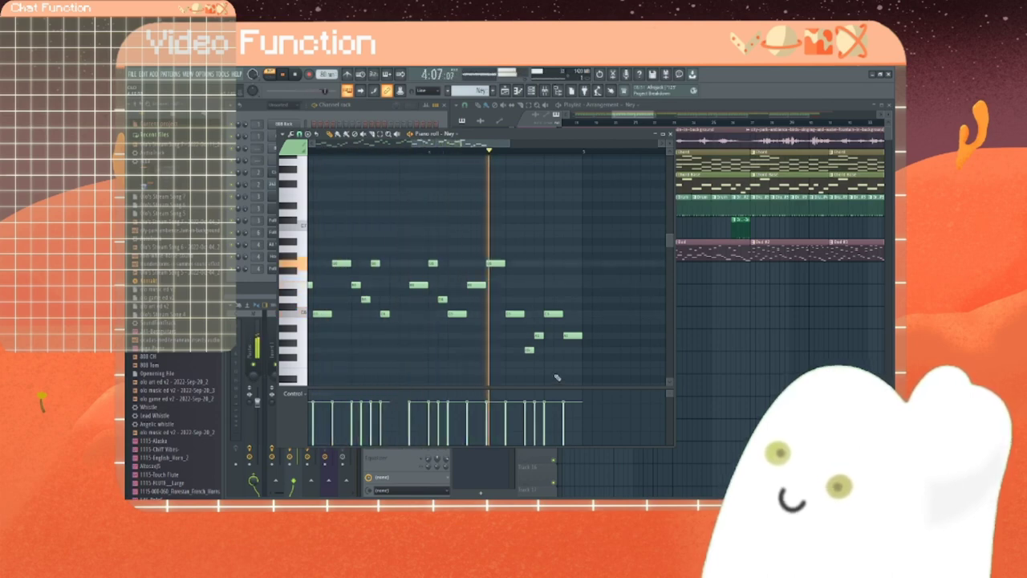
pyautogui.click(671, 135)
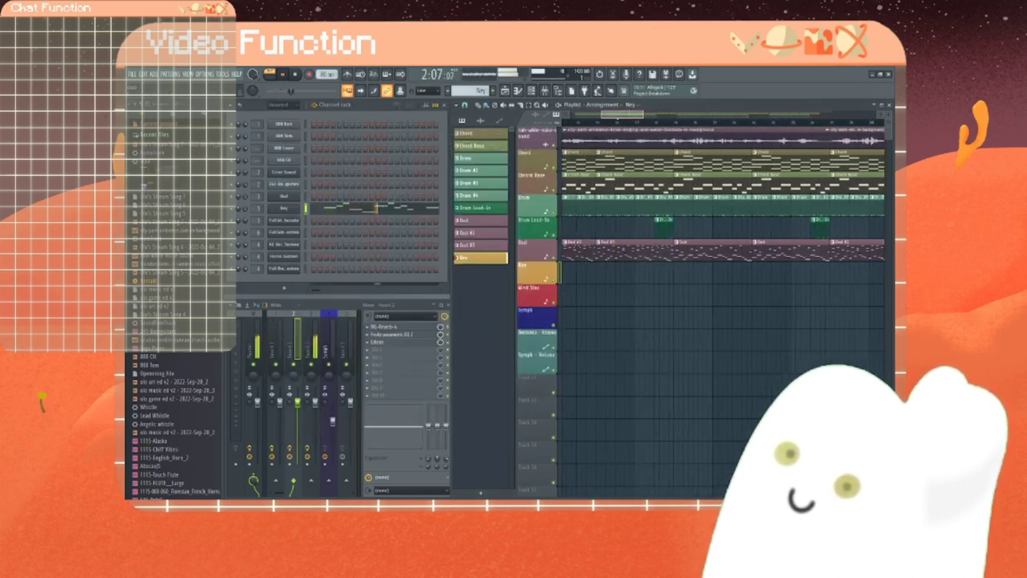
# Step: Place three consecutive Ney pattern clips on the Ney playlist track from bar 19 and play the song from there
pyautogui.click(683, 271)
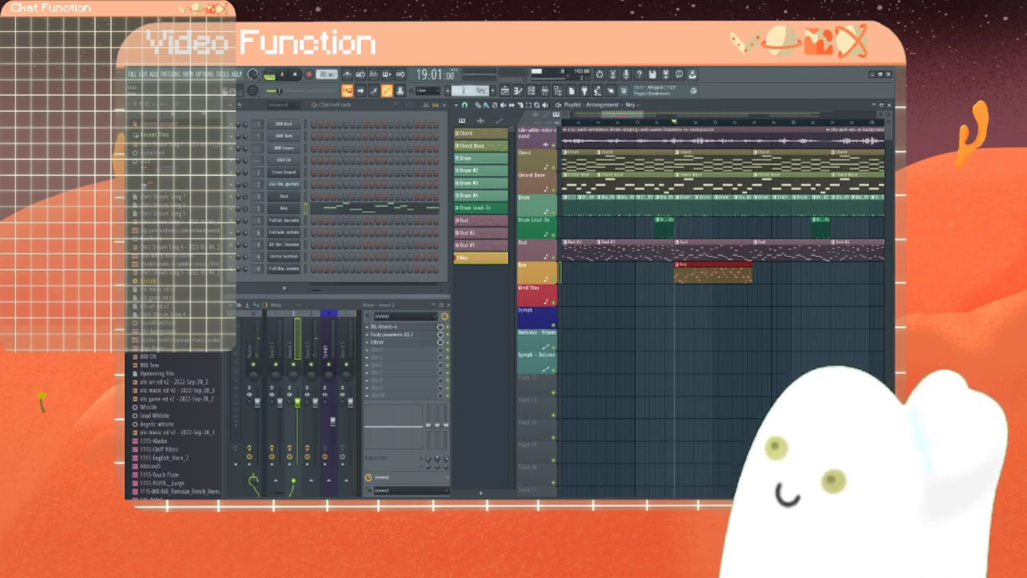
pyautogui.click(285, 75)
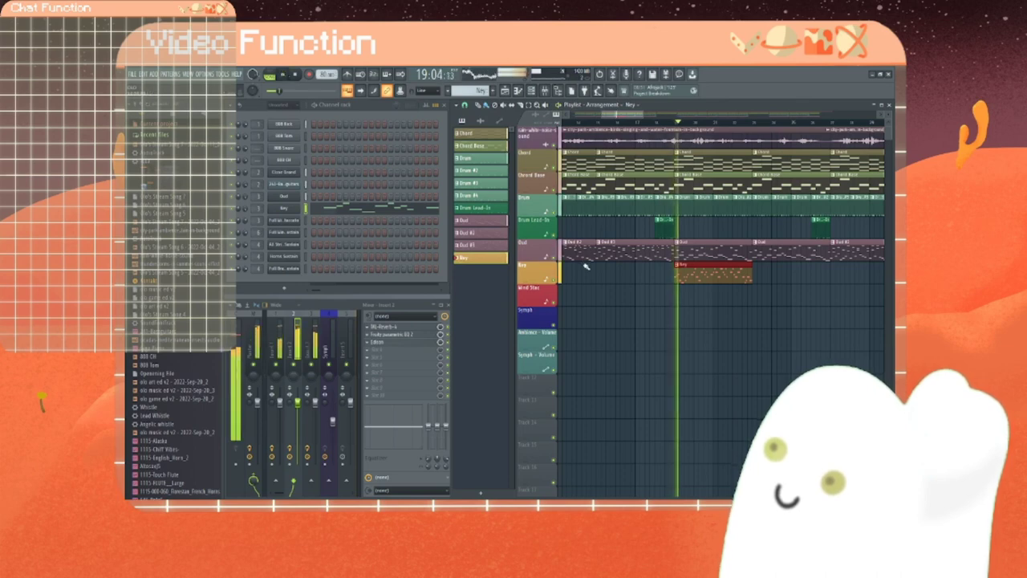
pyautogui.click(758, 273)
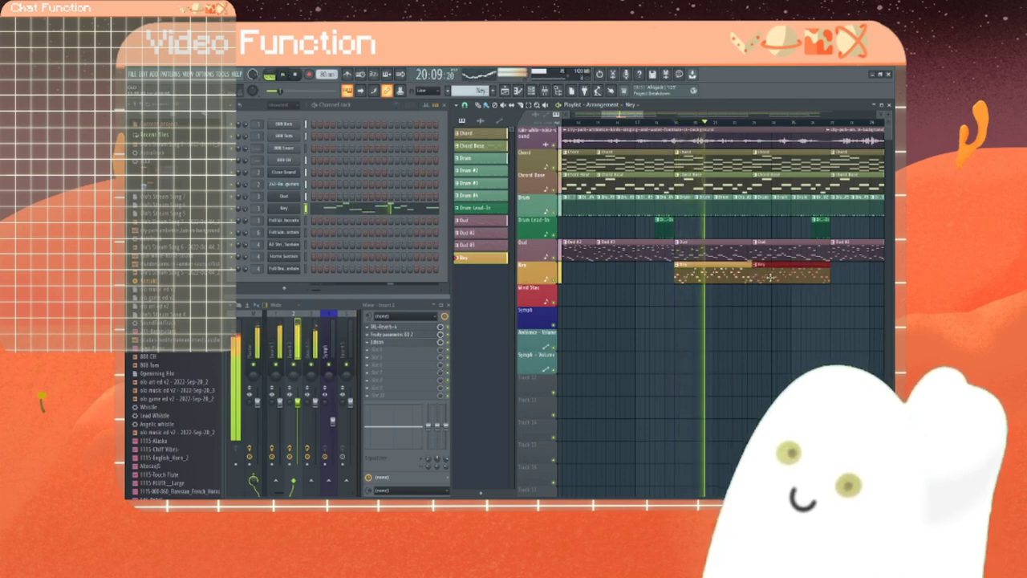
pyautogui.moveTo(758, 277); pyautogui.dragTo(753, 276)
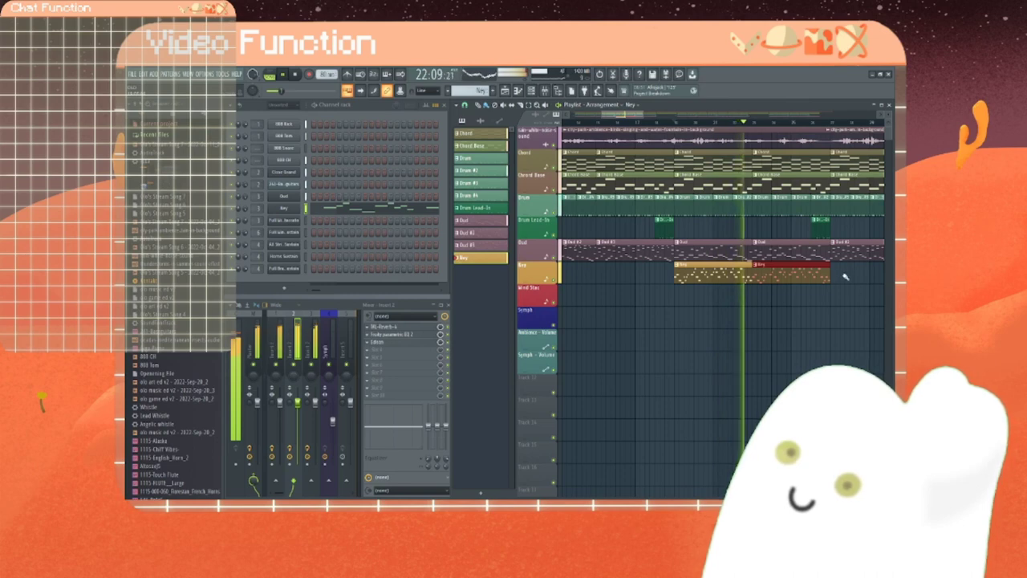
pyautogui.hotkey('ctrl', 'b')
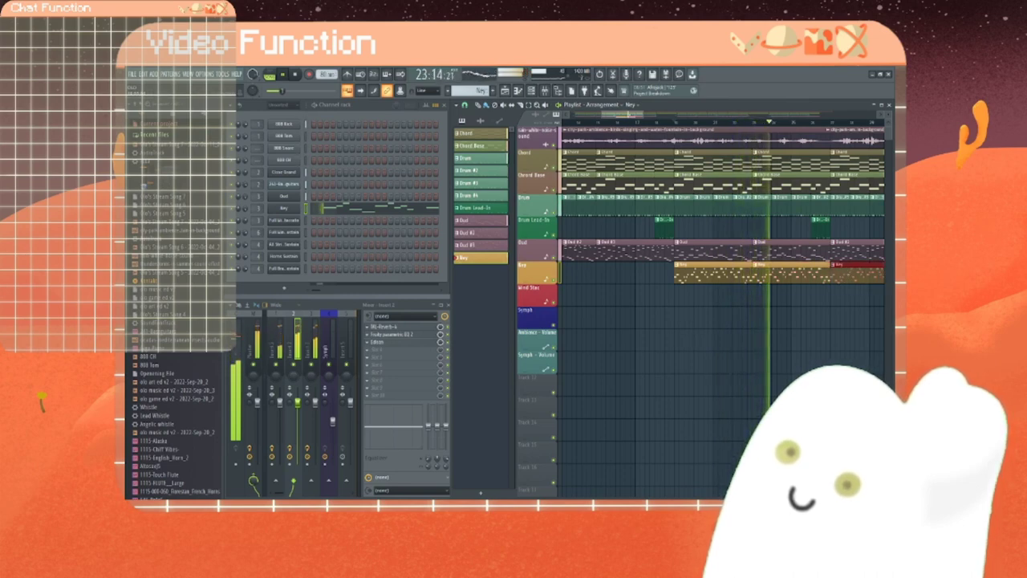
pyautogui.moveTo(633, 114); pyautogui.dragTo(654, 122)
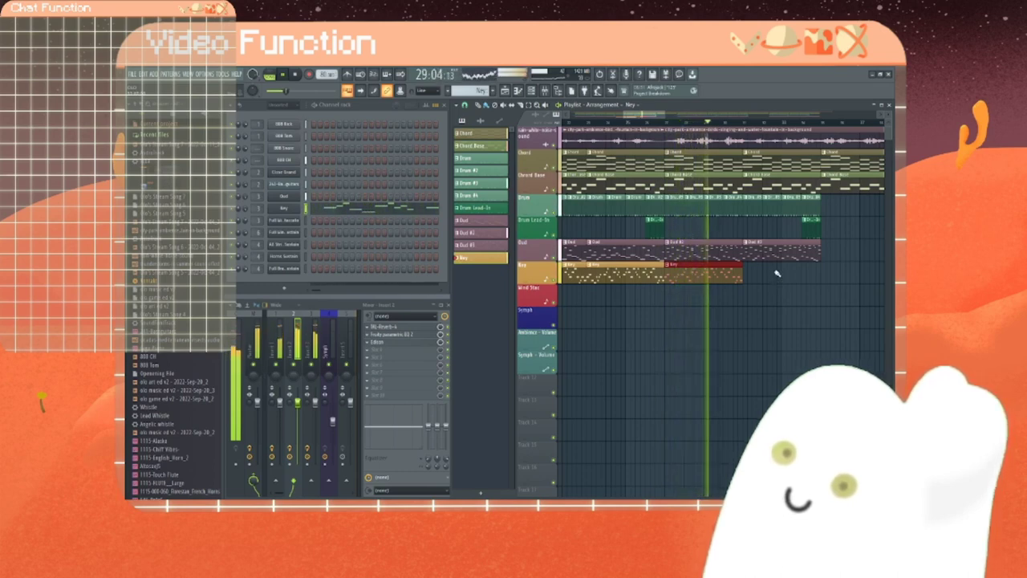
# Step: Extend the Ney track with three more consecutive Ney clips, starting at bars 31, 35 and 39
pyautogui.hotkey('ctrl', 'b')
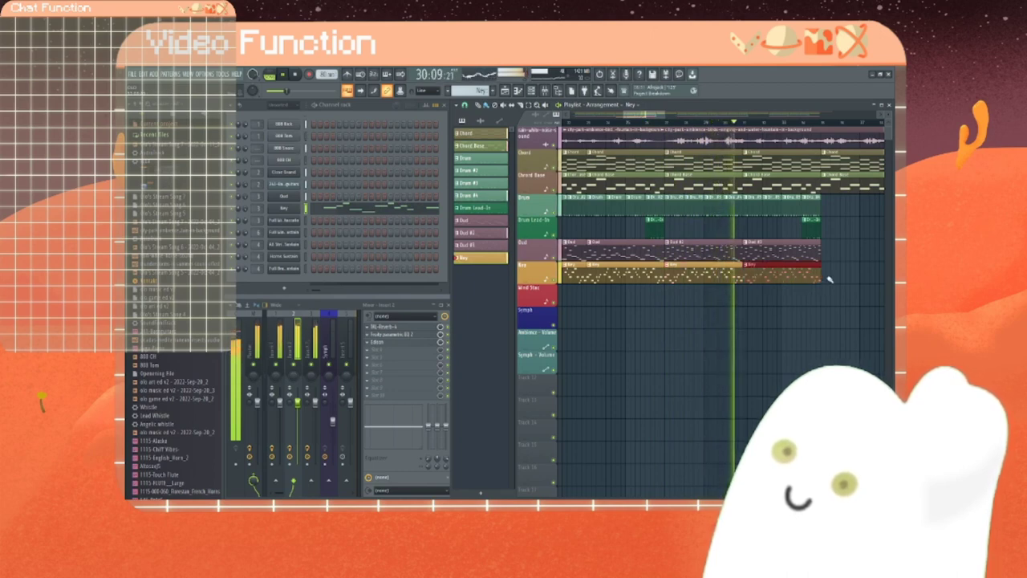
pyautogui.hotkey('ctrl', 'b')
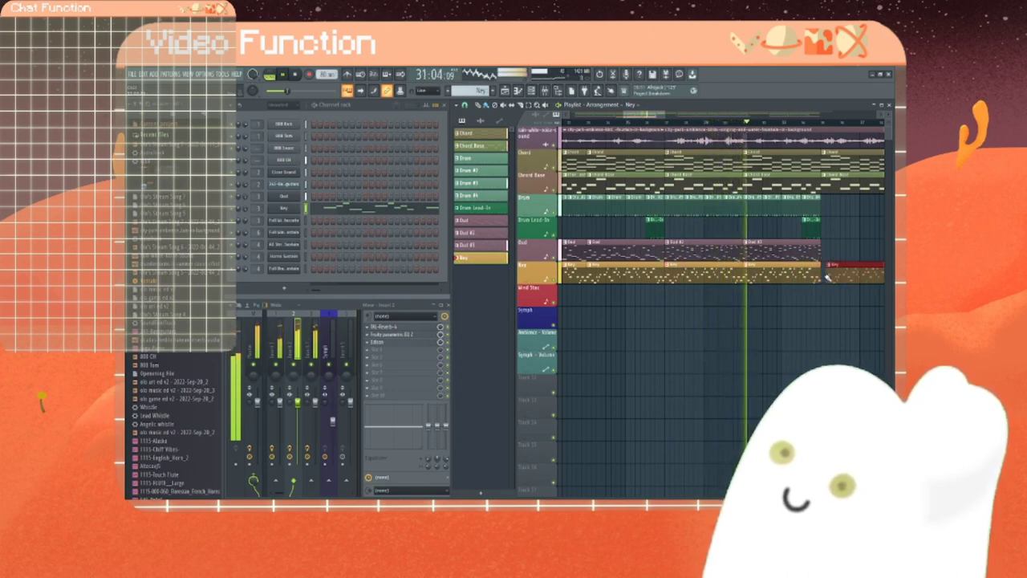
pyautogui.moveTo(846, 276); pyautogui.dragTo(843, 277)
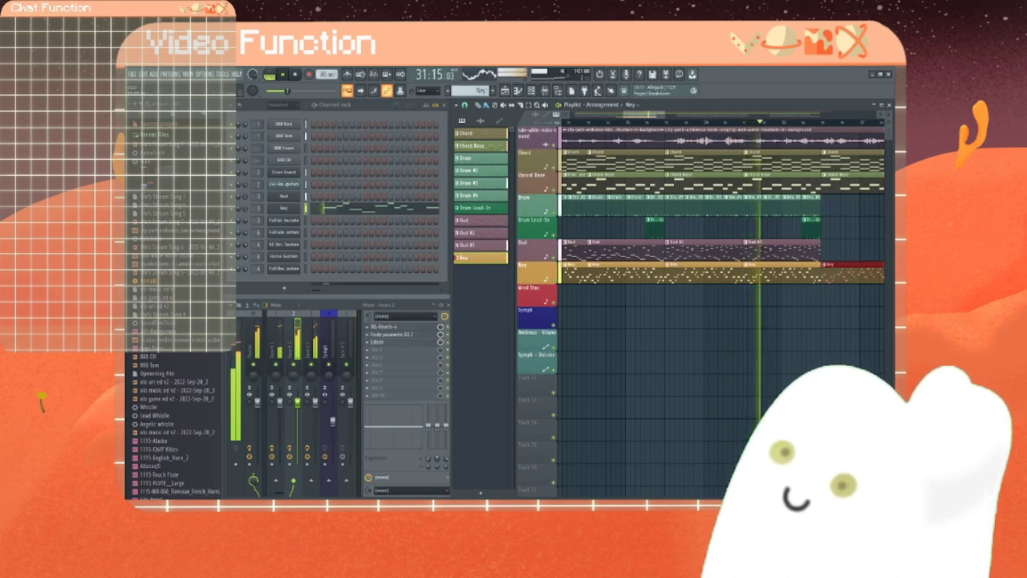
pyautogui.hscroll(3, 731, 251)
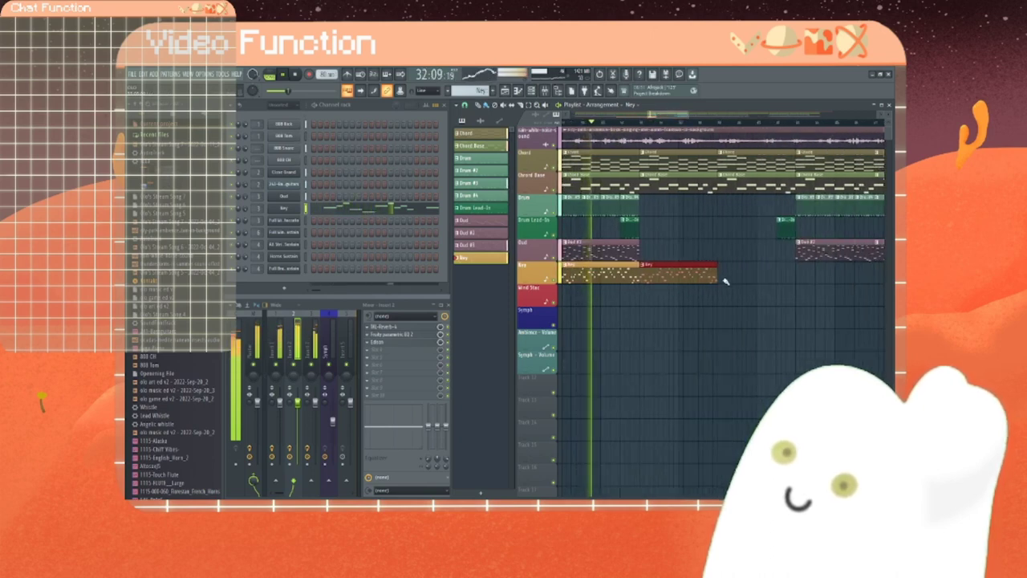
pyautogui.hotkey('ctrl', 'b')
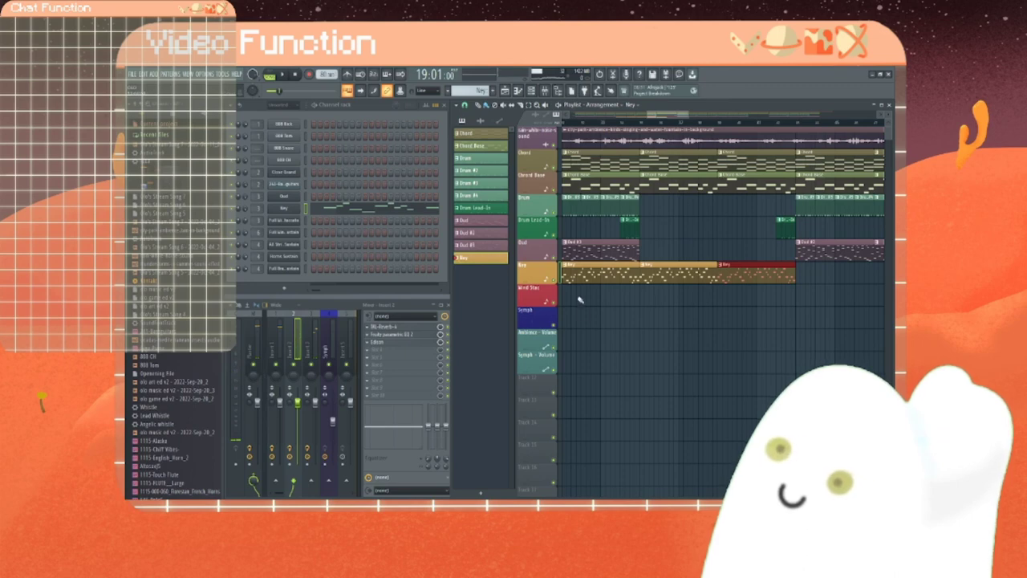
# Step: Create a new pattern named Wind Stac and copy the colour code #AD3A48 from the Wind Stac playlist track
pyautogui.click(493, 494)
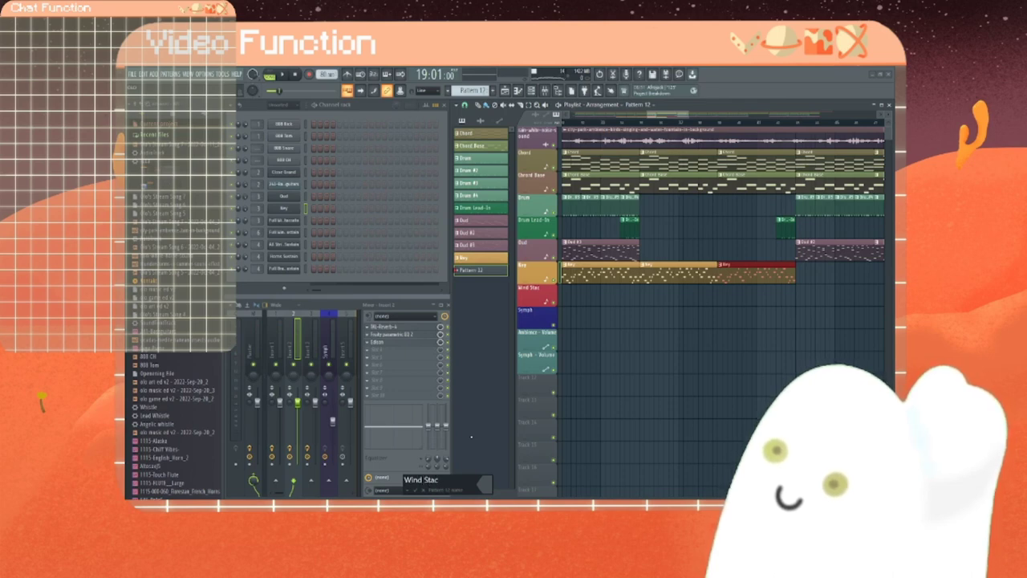
pyautogui.press('Return')
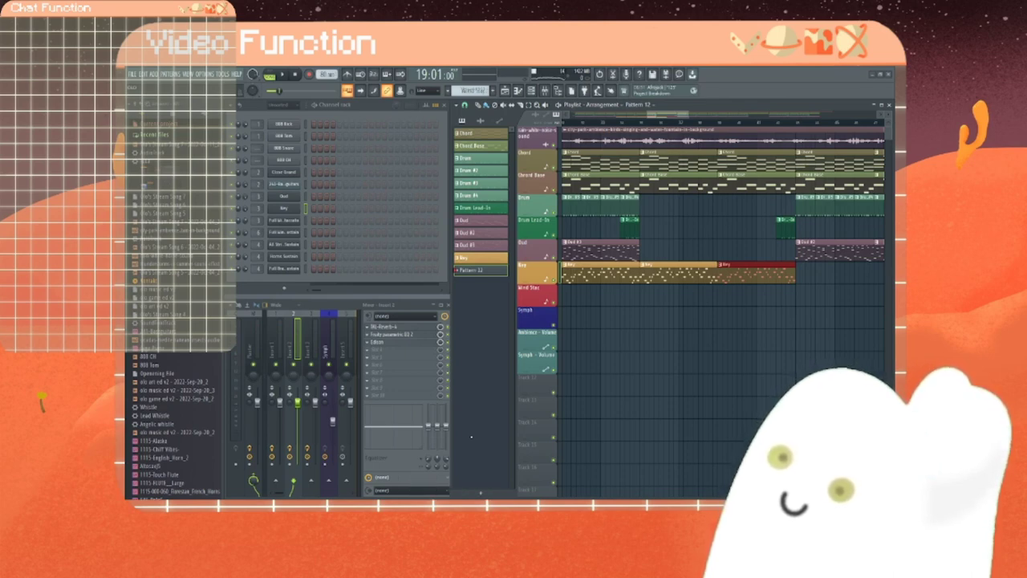
pyautogui.rightClick(534, 296)
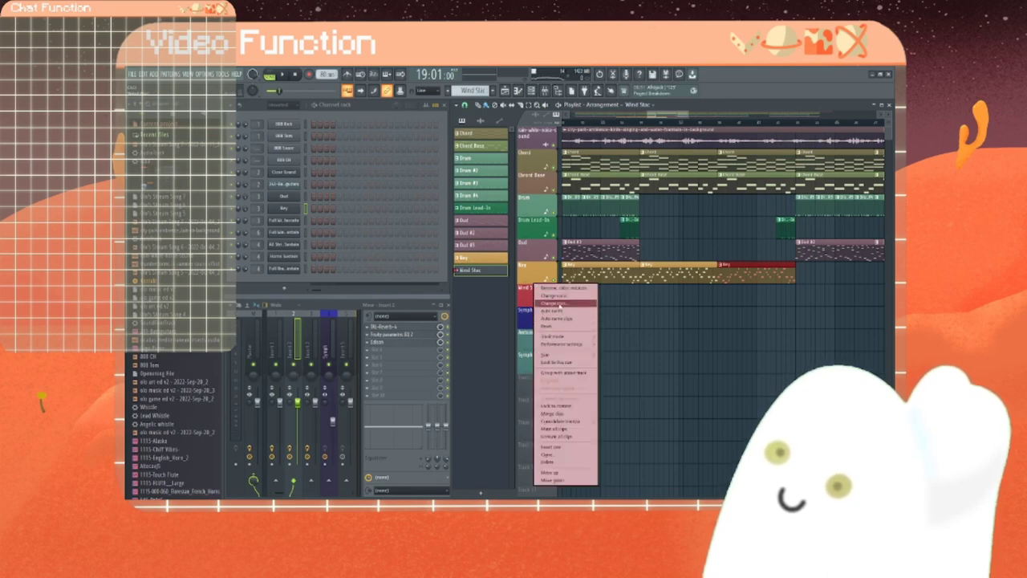
pyautogui.click(558, 305)
pyautogui.click(657, 408)
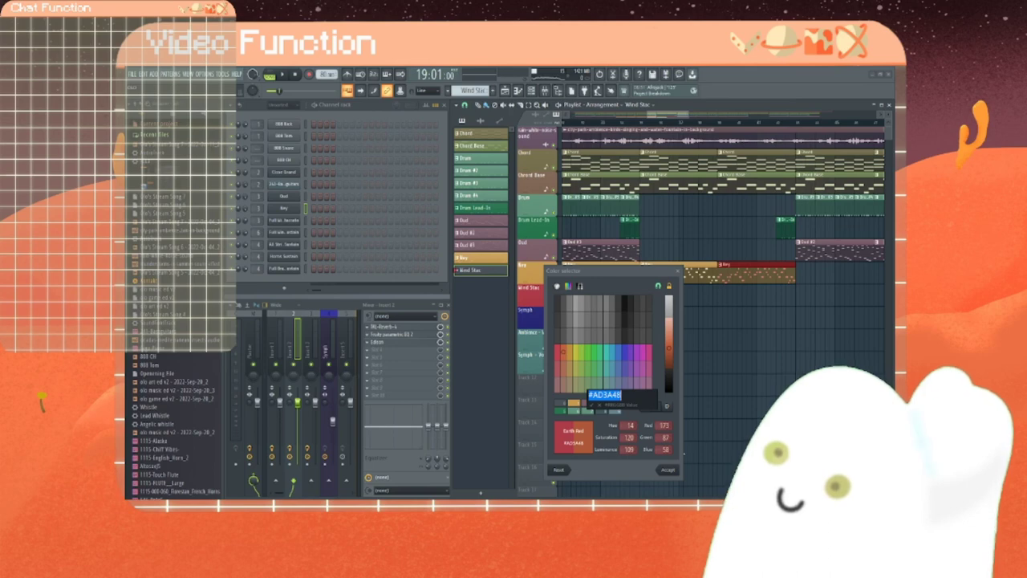
pyautogui.click(667, 468)
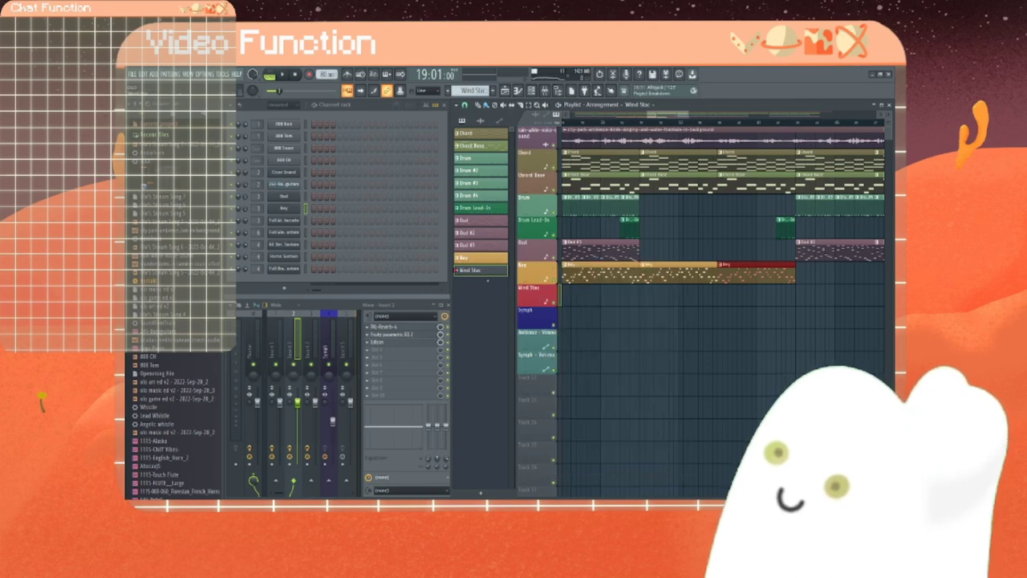
# Step: Set the Wind Stac pattern's colour to #AD3A48, matching its playlist track
pyautogui.rightClick(483, 271)
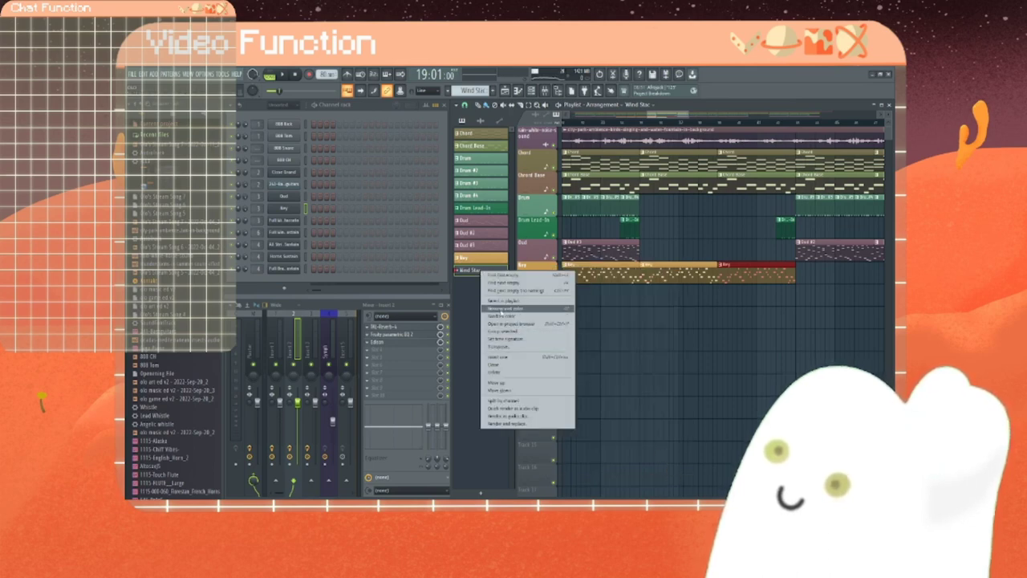
pyautogui.click(503, 310)
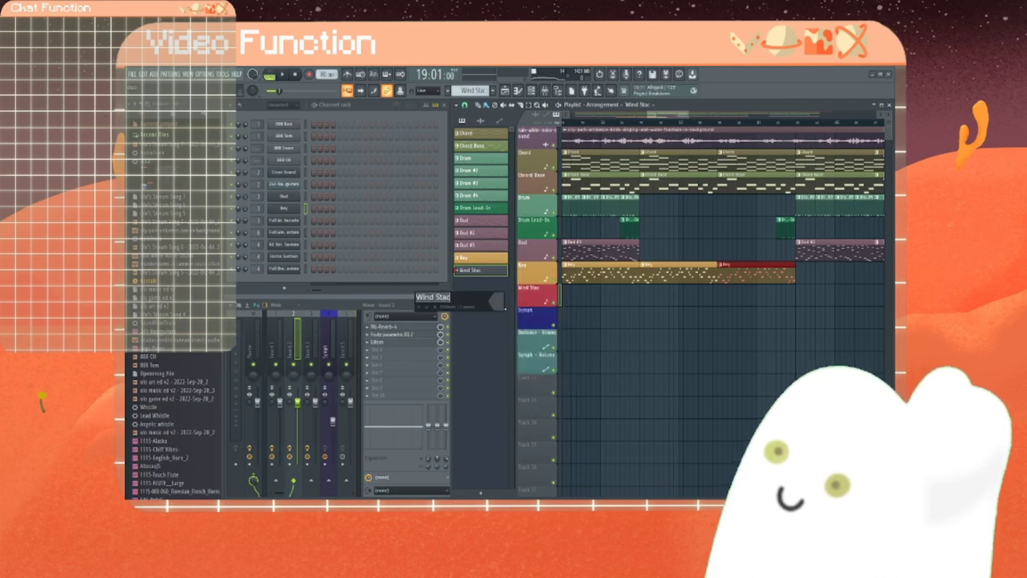
pyautogui.click(617, 424)
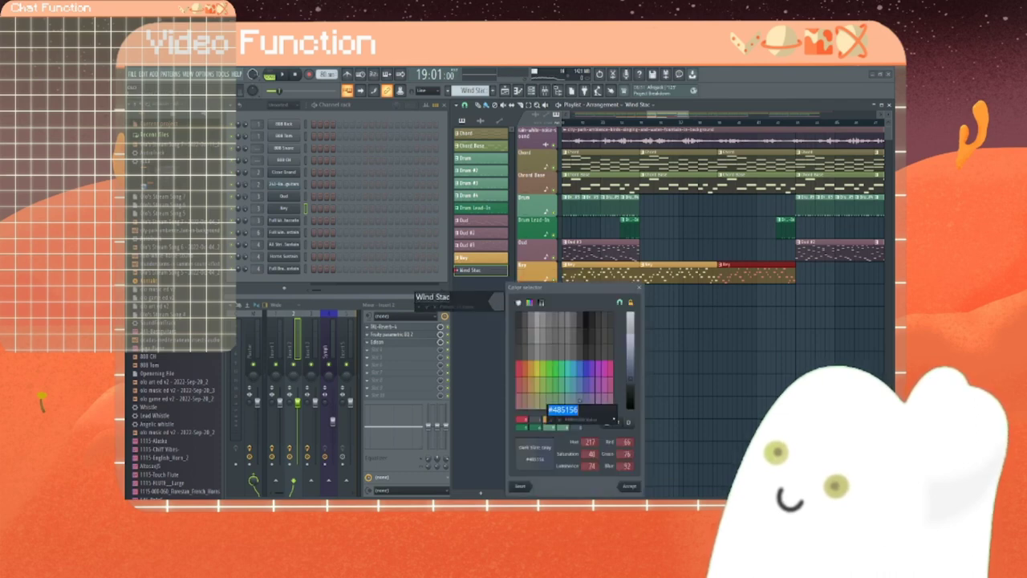
pyautogui.write('#AD3A48')
pyautogui.press('Return')
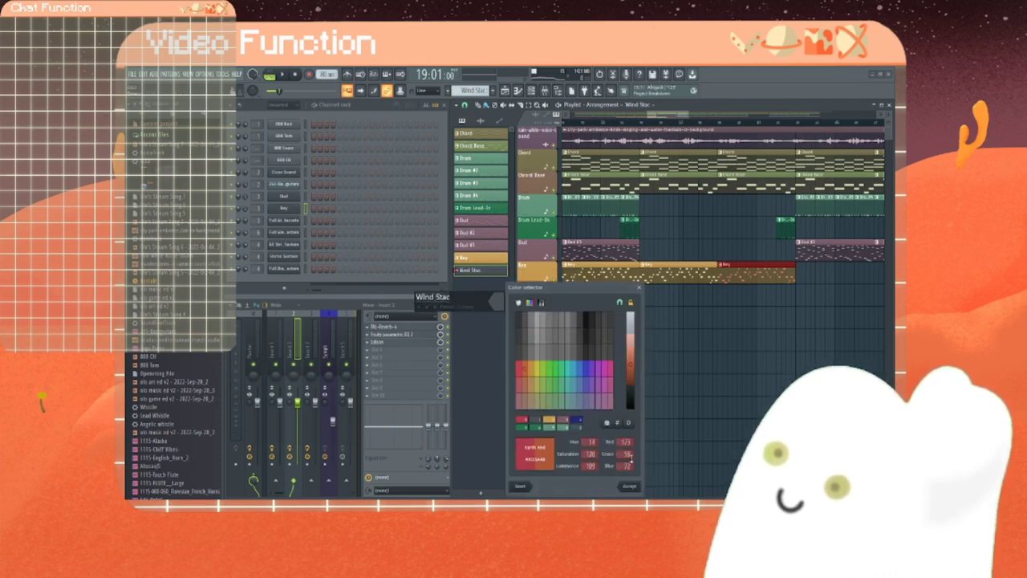
pyautogui.click(630, 486)
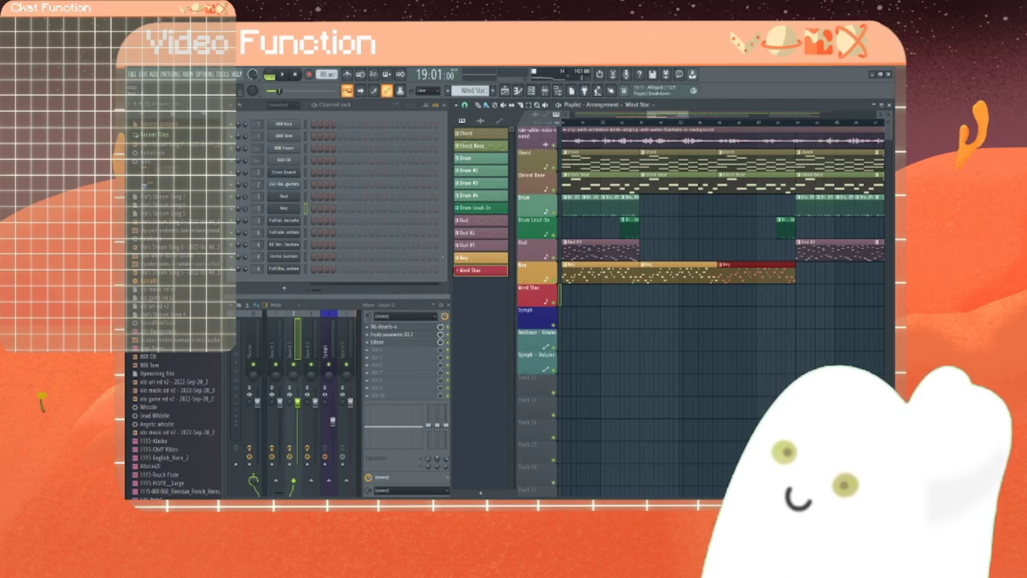
# Step: Open the piano roll of the Full Winds Staccato channel and audition its high keys from C6 upward
pyautogui.rightClick(293, 224)
pyautogui.click(311, 223)
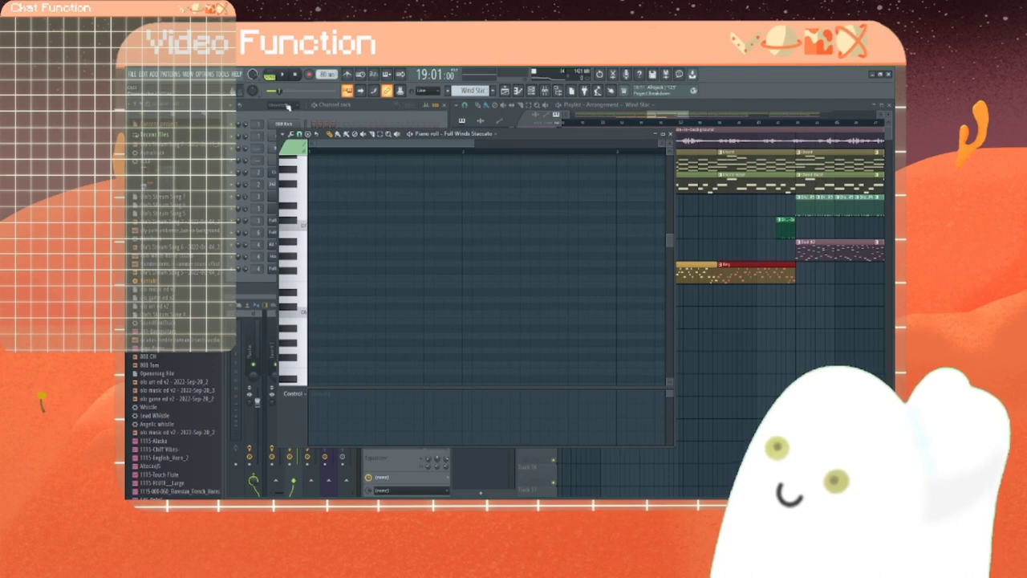
pyautogui.click(297, 313)
pyautogui.click(296, 312)
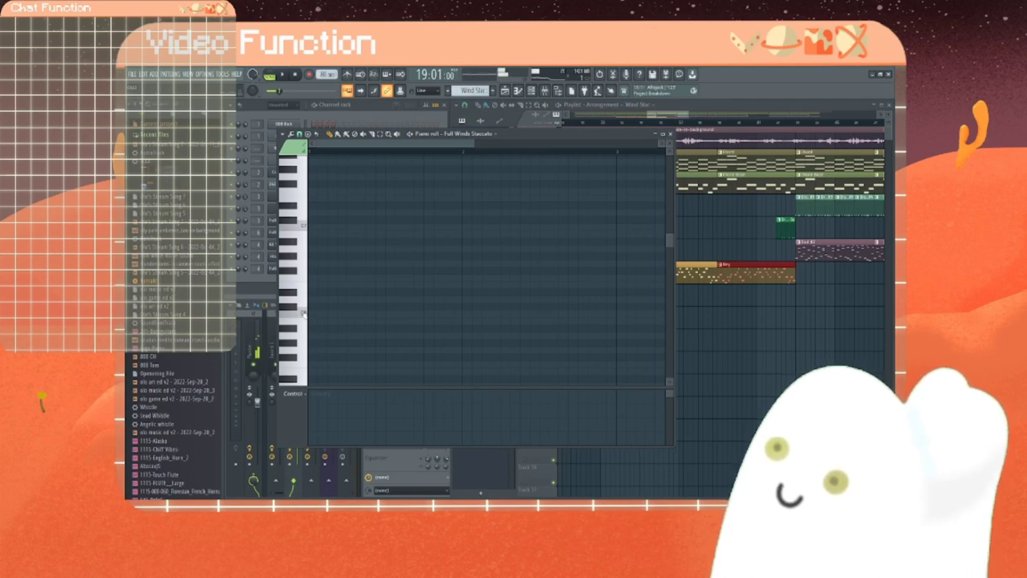
pyautogui.click(293, 229)
pyautogui.click(293, 229)
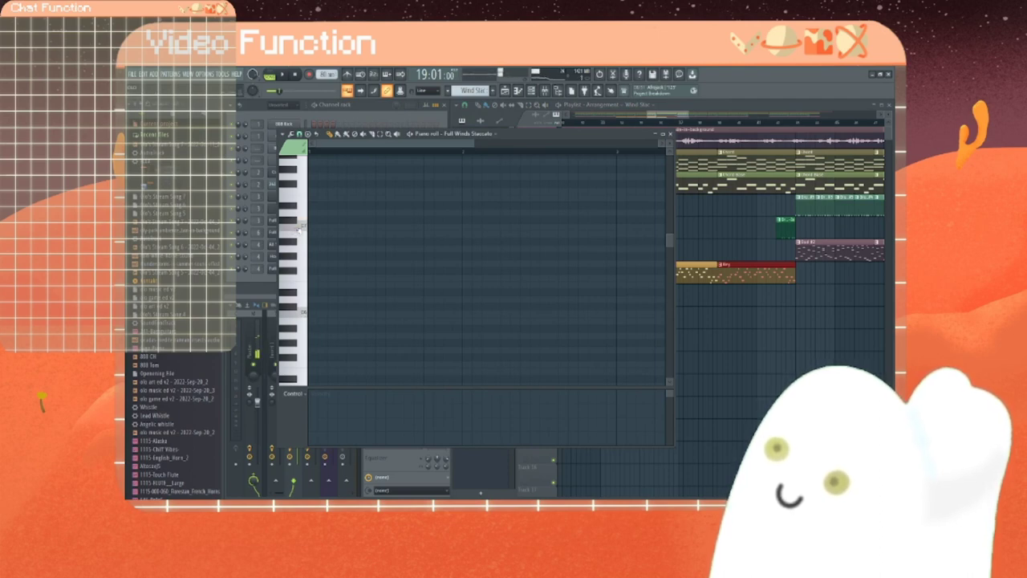
pyautogui.scroll(2, 300, 233)
pyautogui.click(304, 184)
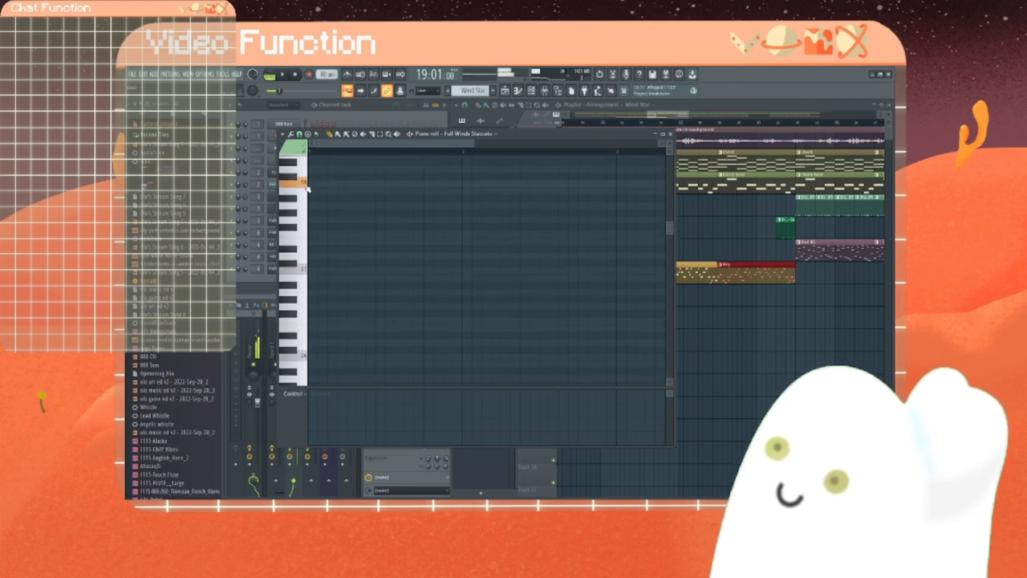
pyautogui.click(304, 184)
pyautogui.scroll(2, 307, 188)
pyautogui.click(306, 186)
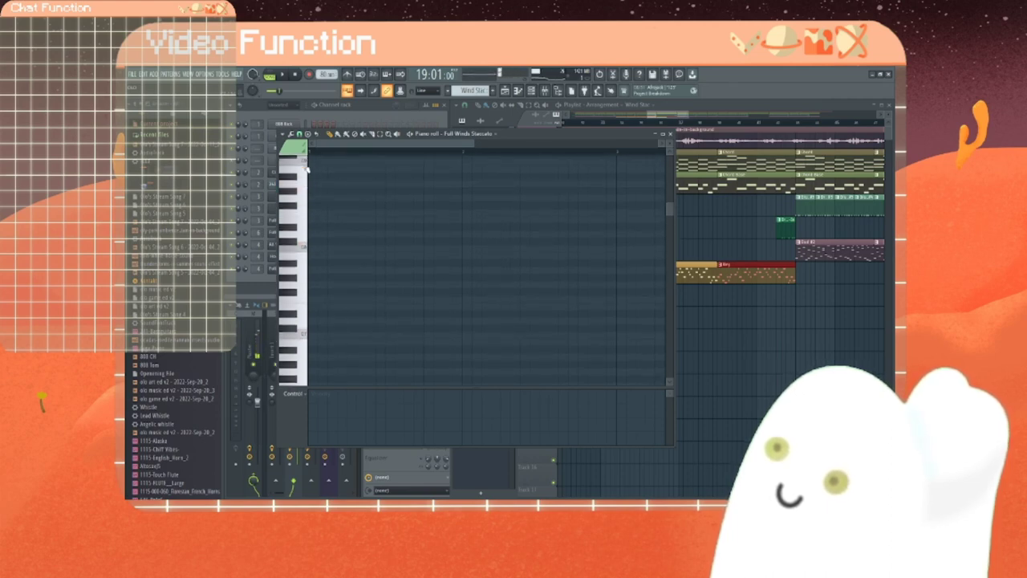
# Step: Audition the Full Winds Staccato sound octave by octave, from the low C2 and C3 keys upward
pyautogui.scroll(-4, 330, 284)
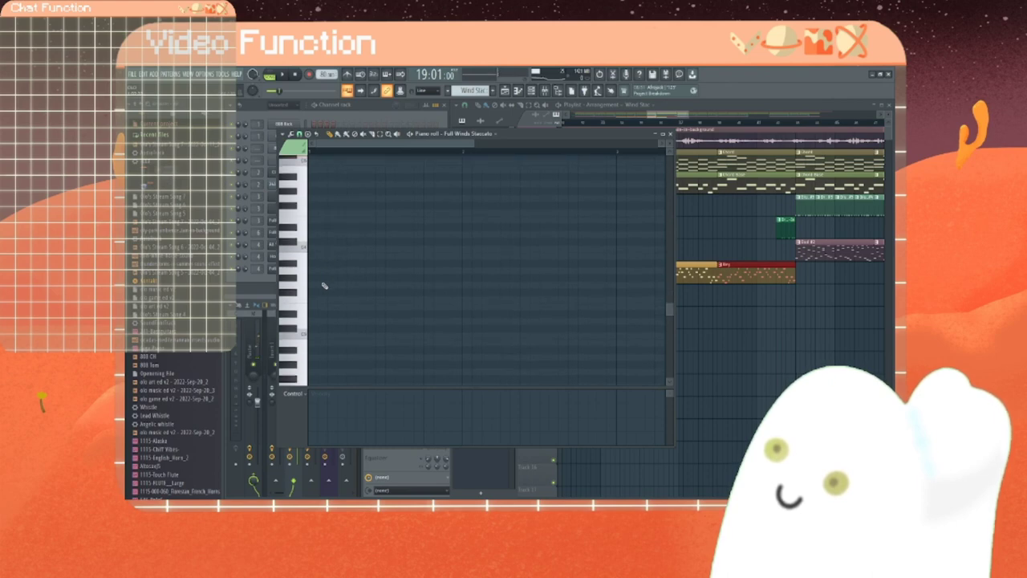
pyautogui.click(303, 247)
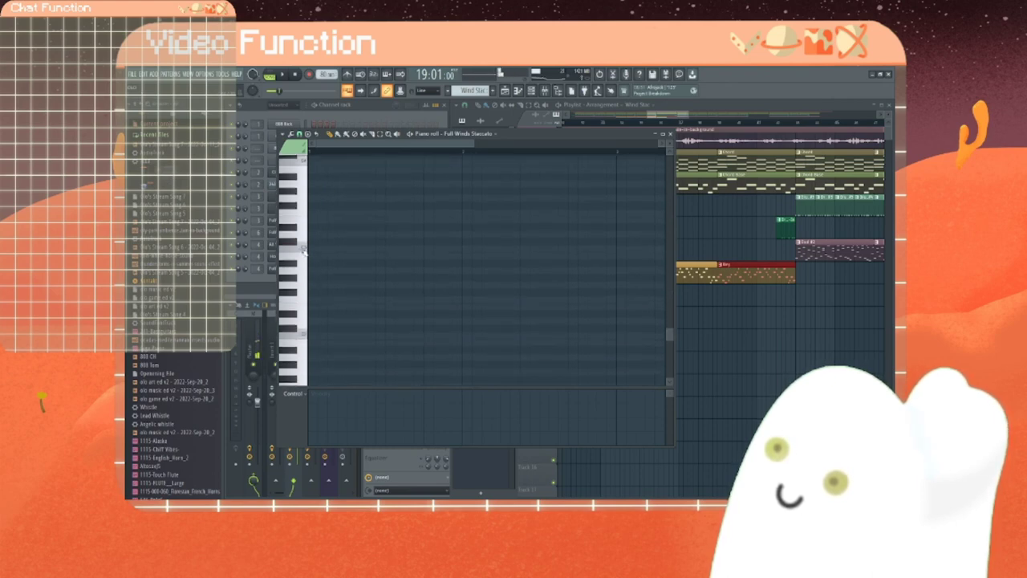
pyautogui.click(303, 247)
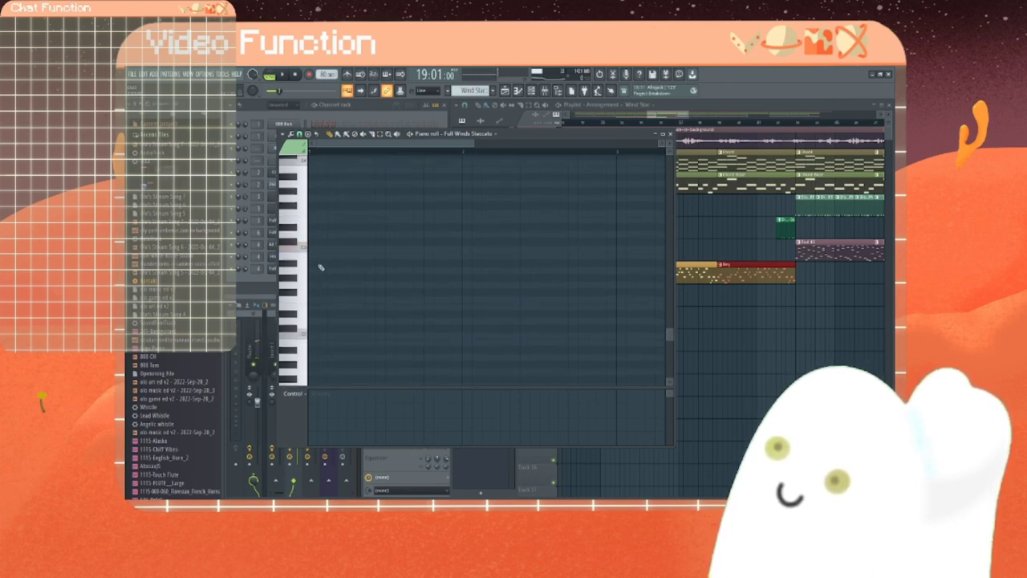
pyautogui.click(308, 335)
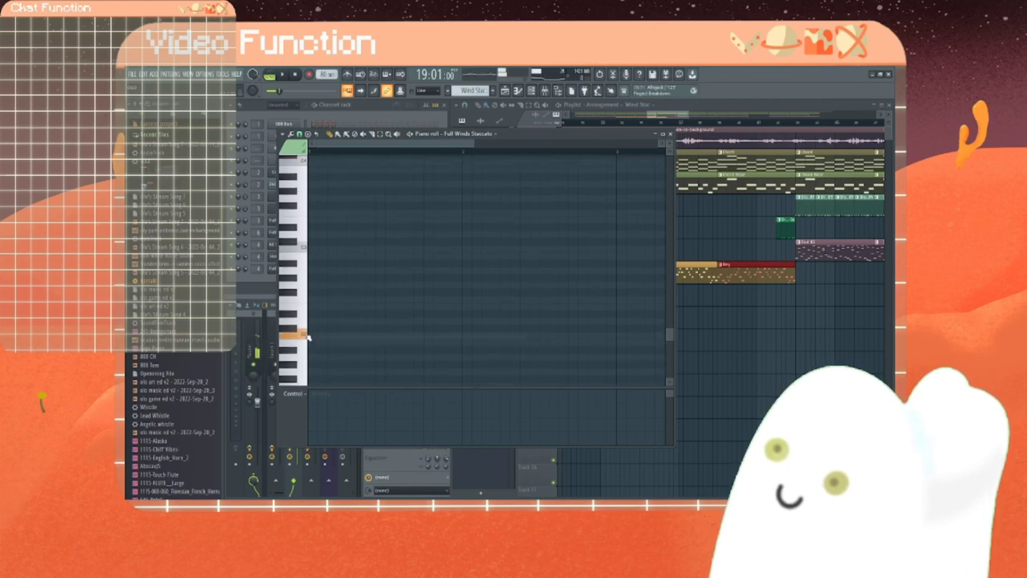
pyautogui.scroll(3, 294, 255)
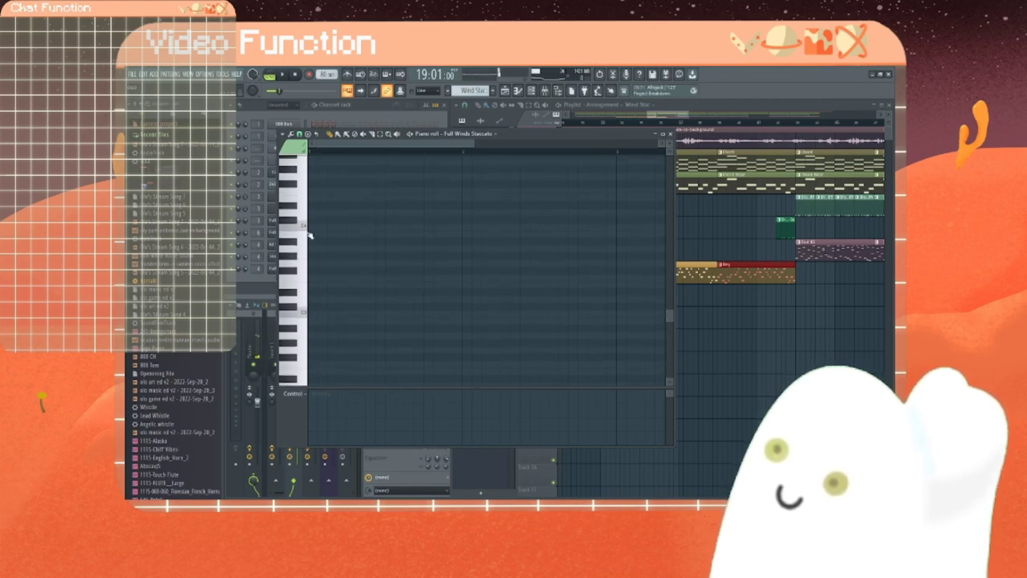
pyautogui.click(305, 228)
pyautogui.click(306, 227)
pyautogui.scroll(3, 307, 229)
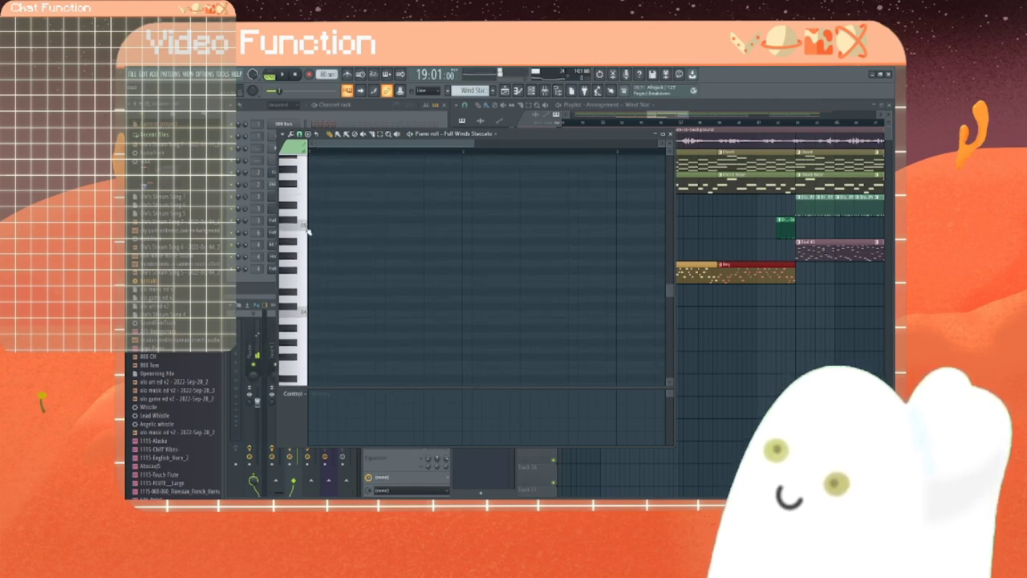
pyautogui.click(306, 229)
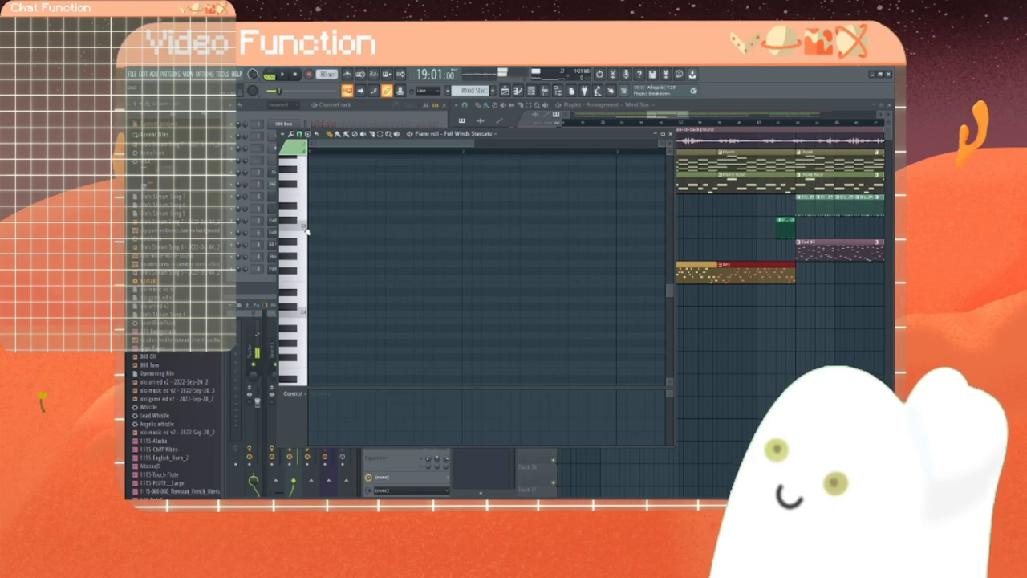
pyautogui.scroll(3, 305, 230)
pyautogui.click(306, 231)
pyautogui.scroll(1, 306, 231)
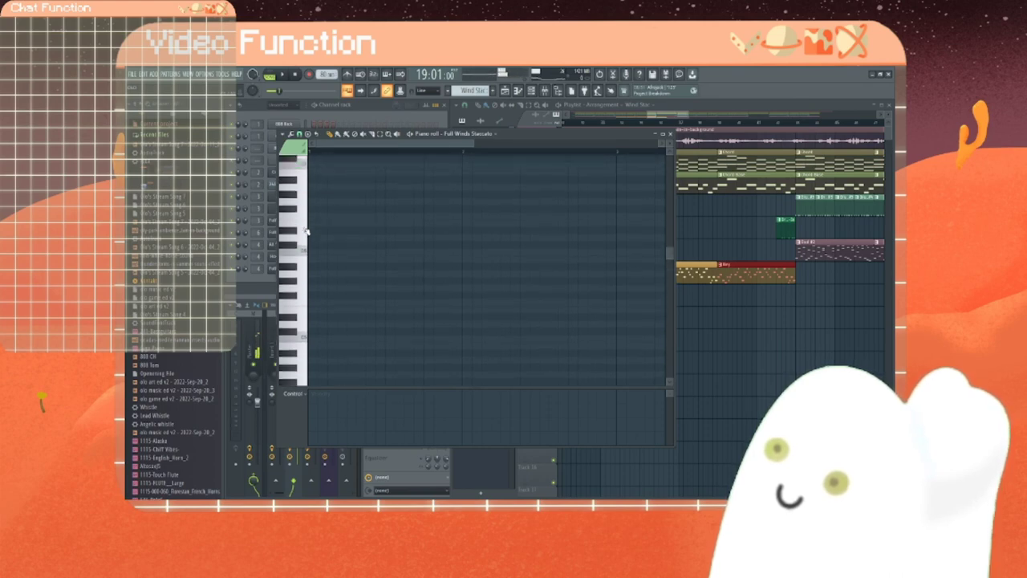
pyautogui.scroll(2, 307, 231)
pyautogui.scroll(2, 307, 231)
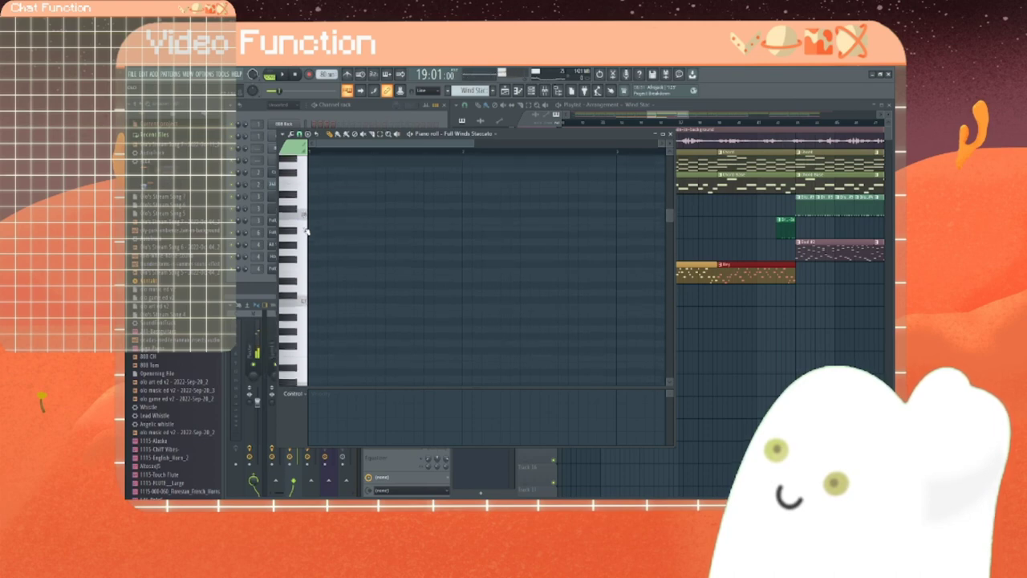
pyautogui.click(305, 230)
# Step: Add four consecutive short C3 notes at the start of bar 1 in the Wind Stac pattern
pyautogui.scroll(-2, 306, 231)
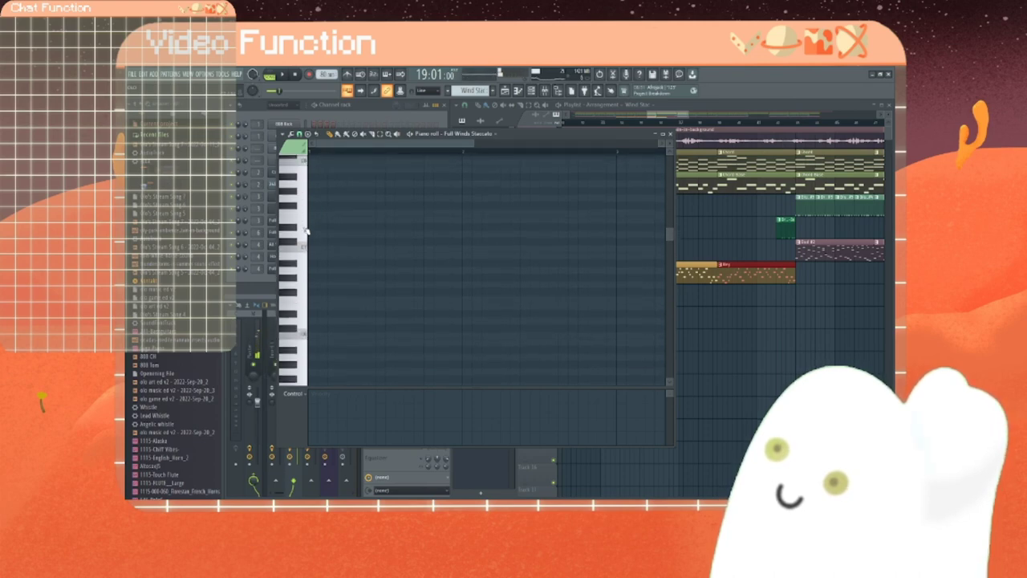
pyautogui.scroll(-3, 306, 273)
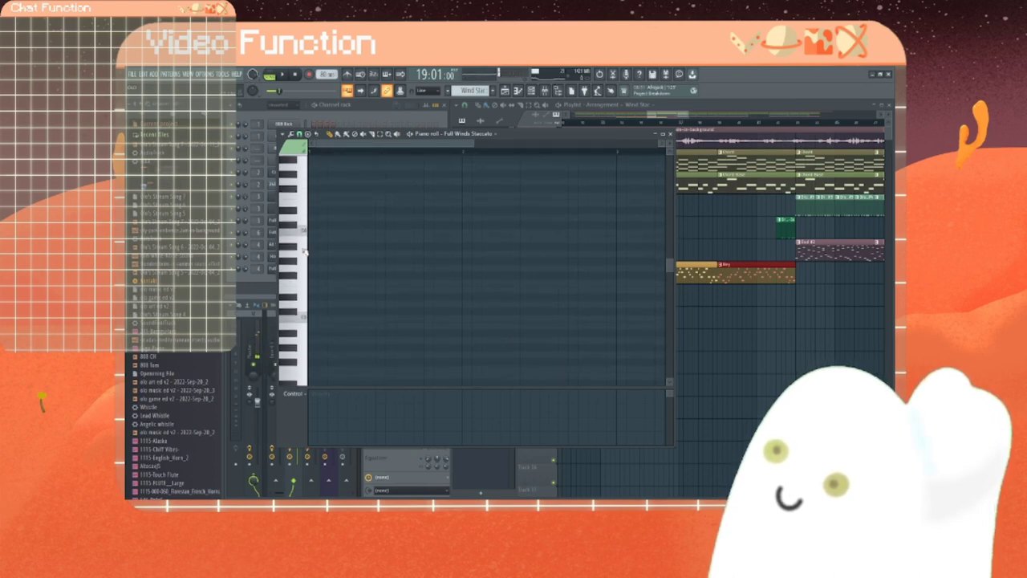
pyautogui.scroll(-2, 308, 284)
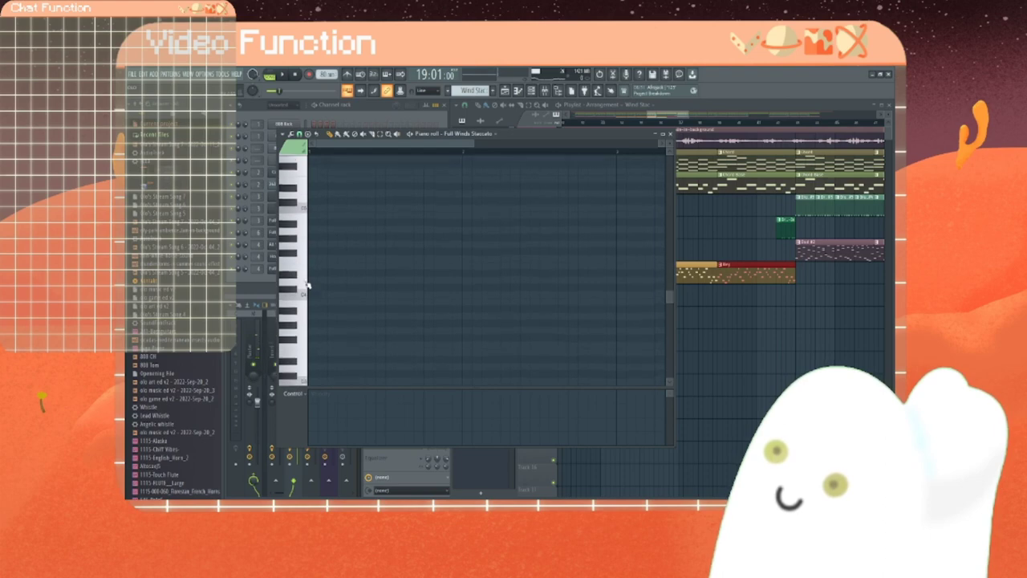
pyautogui.click(307, 379)
pyautogui.scroll(-2, 311, 308)
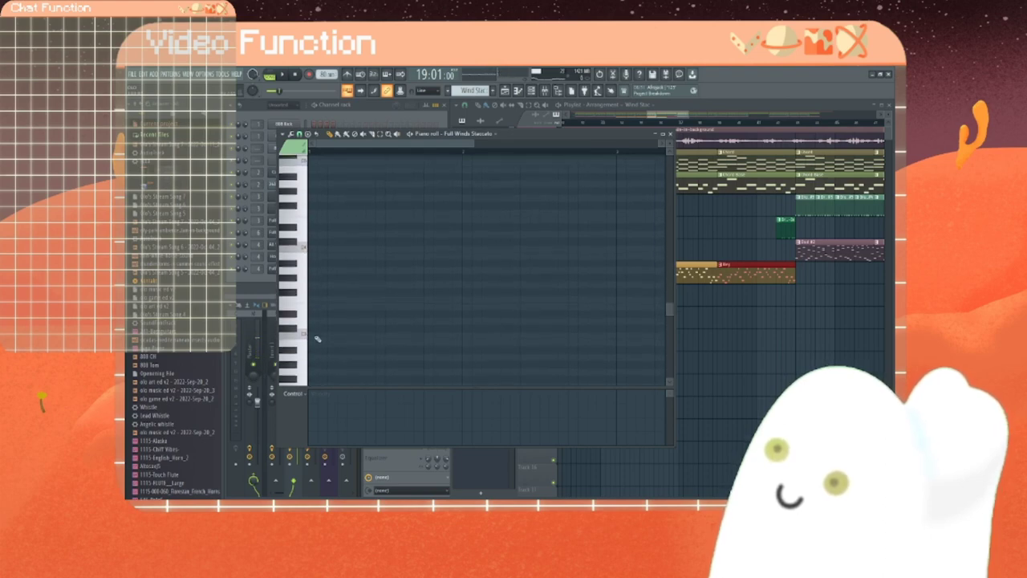
pyautogui.click(314, 336)
pyautogui.click(321, 336)
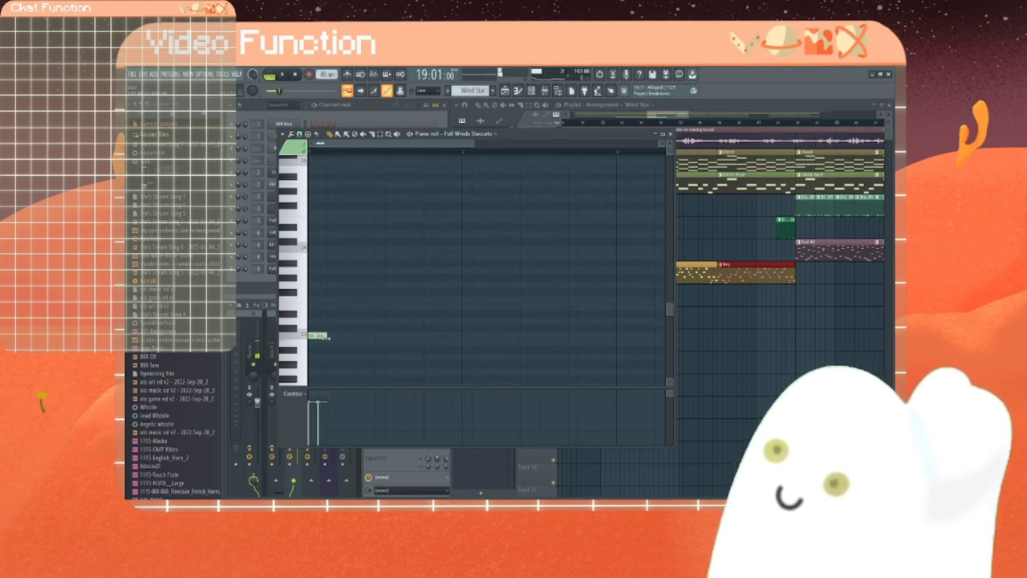
pyautogui.click(331, 336)
pyautogui.click(342, 336)
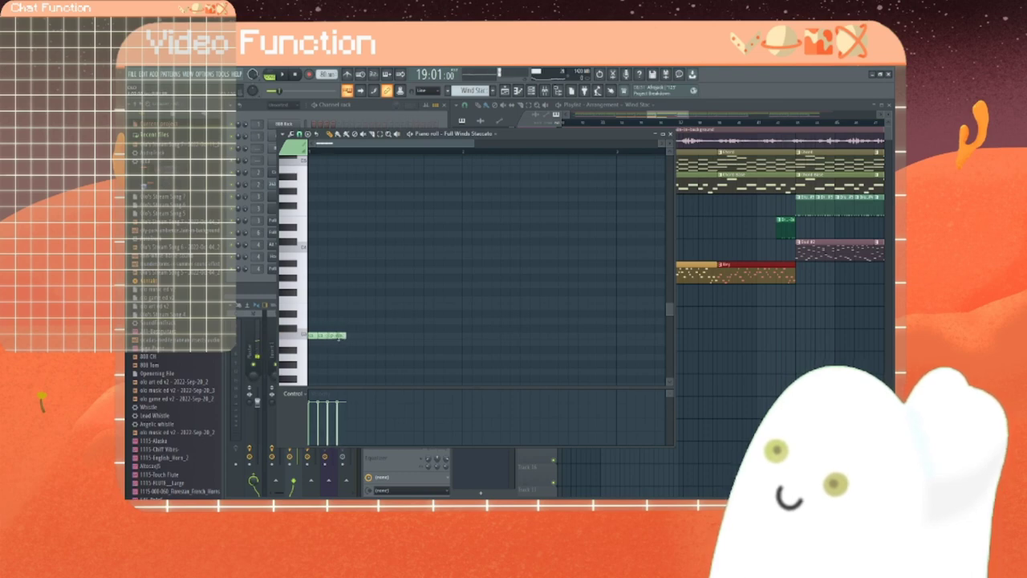
# Step: Add four consecutive short notes at the start of bar 1 on both C4 and C5, aligned with the C3 notes
pyautogui.click(313, 248)
pyautogui.click(321, 248)
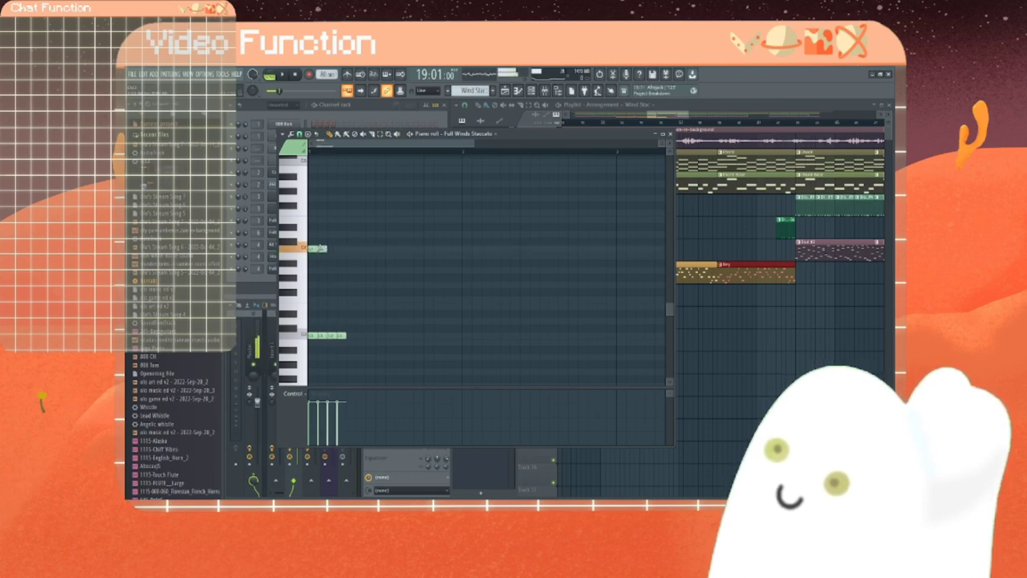
pyautogui.click(331, 248)
pyautogui.click(341, 248)
pyautogui.scroll(5, 344, 251)
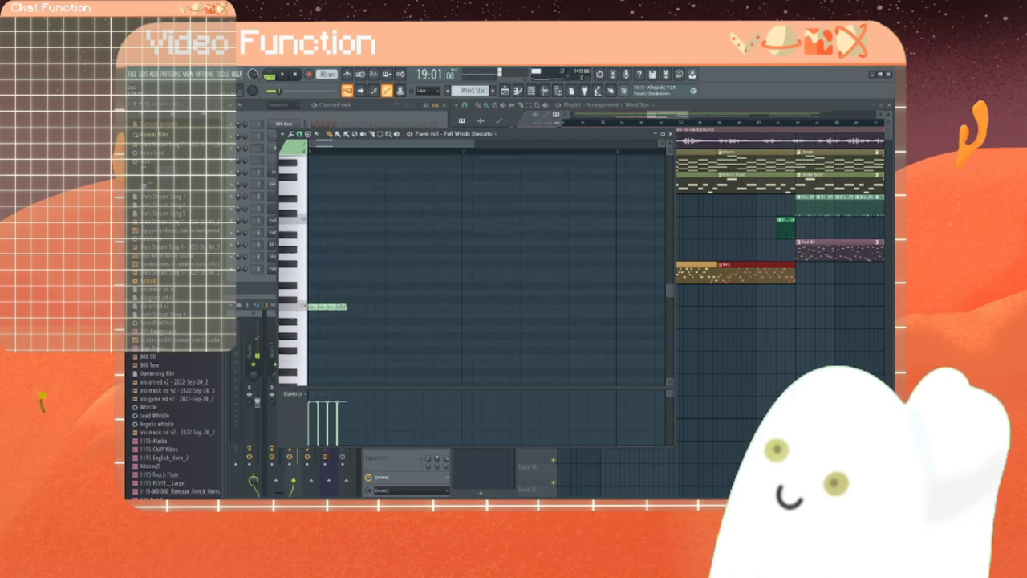
pyautogui.click(314, 270)
pyautogui.click(320, 269)
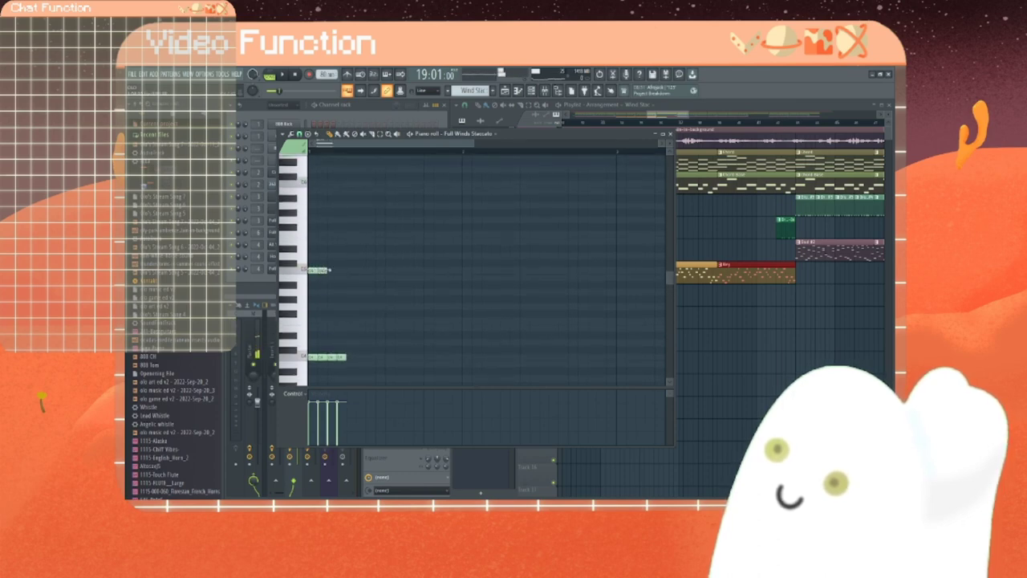
pyautogui.click(330, 271)
pyautogui.click(340, 271)
# Step: Add four consecutive short notes on both C6 and C7 at the start of bar 1, and play back the stacked octaves
pyautogui.scroll(3, 334, 274)
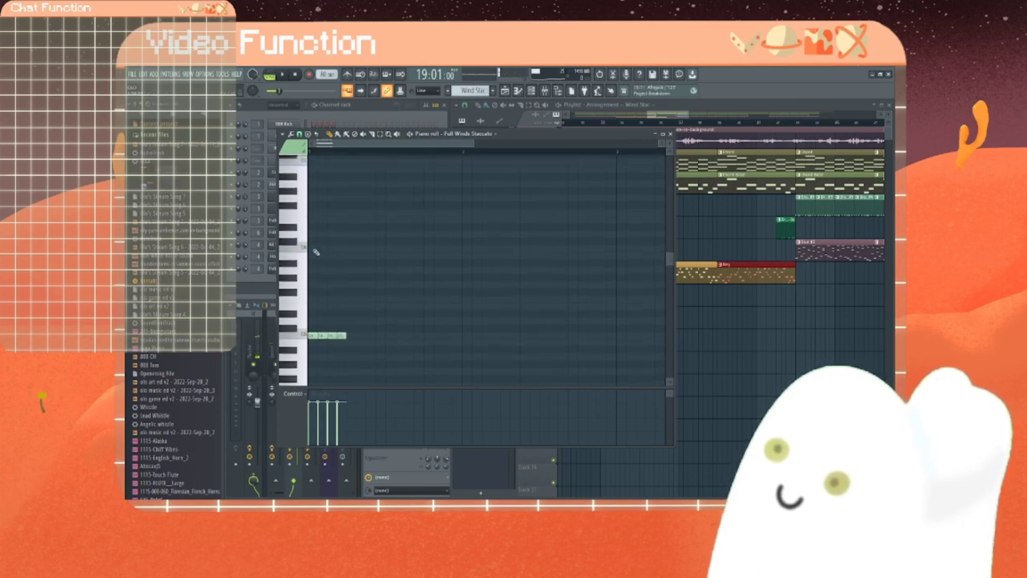
pyautogui.click(312, 248)
pyautogui.click(321, 248)
pyautogui.click(331, 248)
pyautogui.click(341, 248)
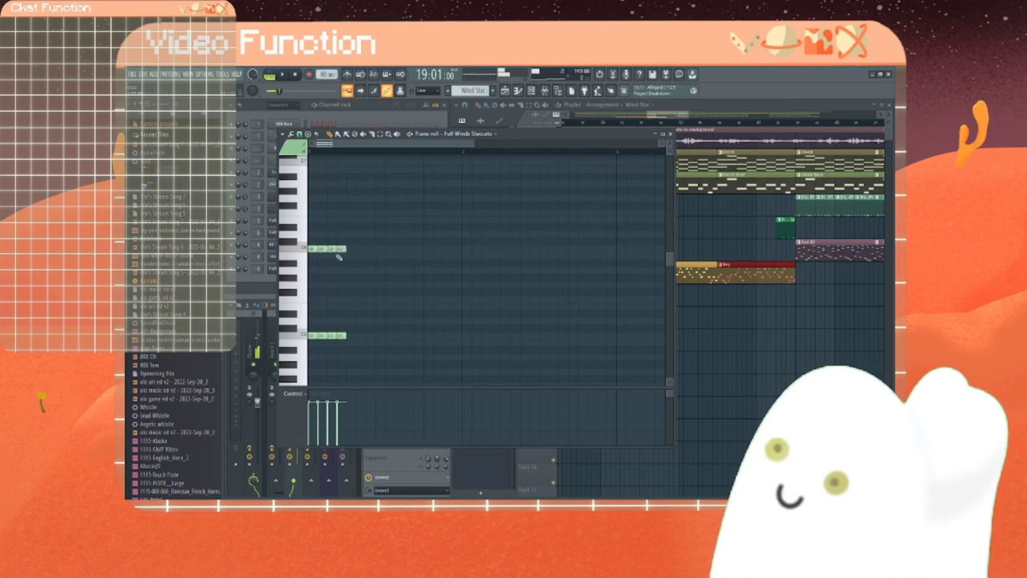
pyautogui.scroll(-1, 338, 255)
pyautogui.click(314, 227)
pyautogui.click(322, 227)
pyautogui.click(331, 227)
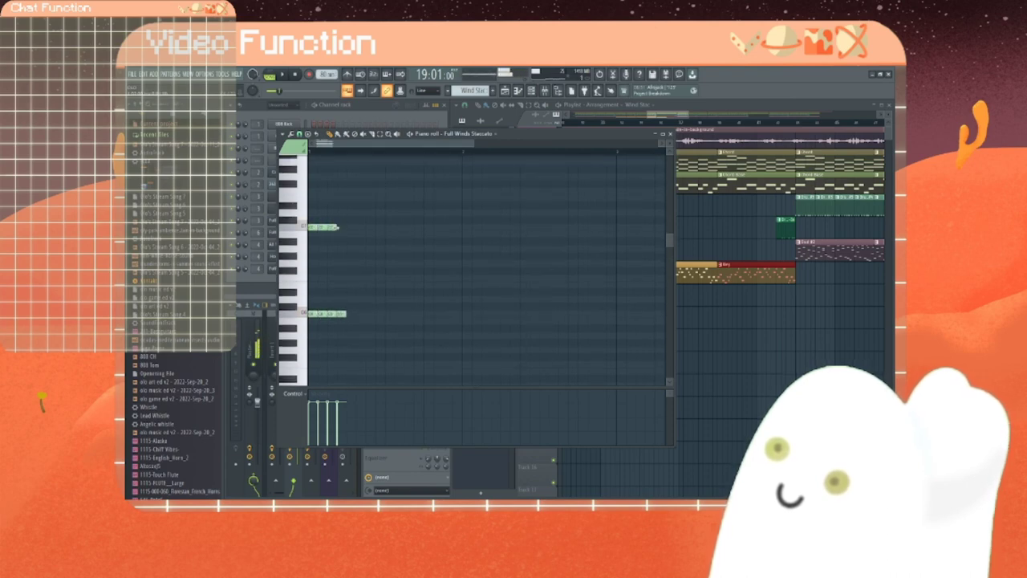
pyautogui.click(340, 227)
pyautogui.scroll(1, 348, 257)
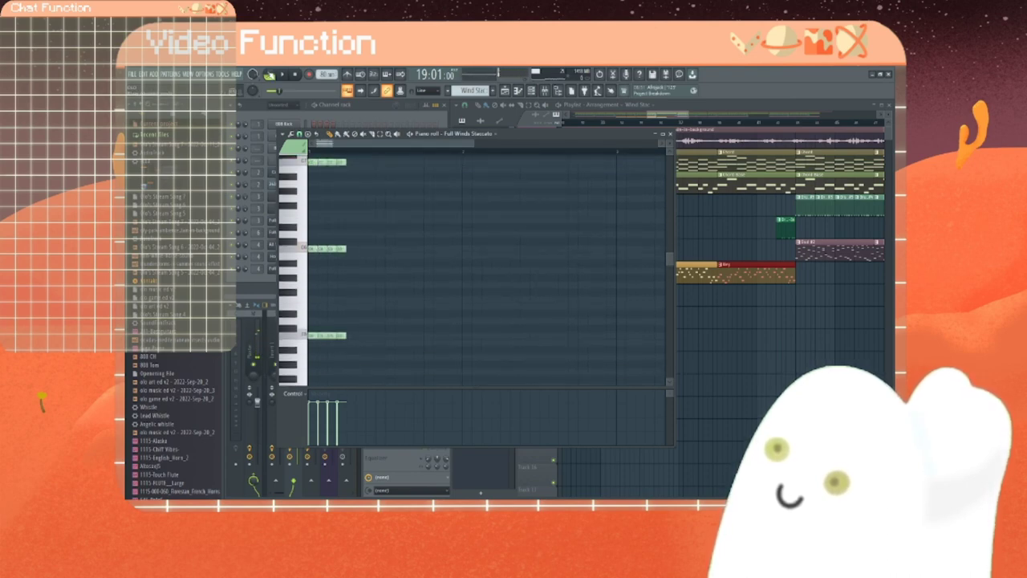
pyautogui.click(271, 74)
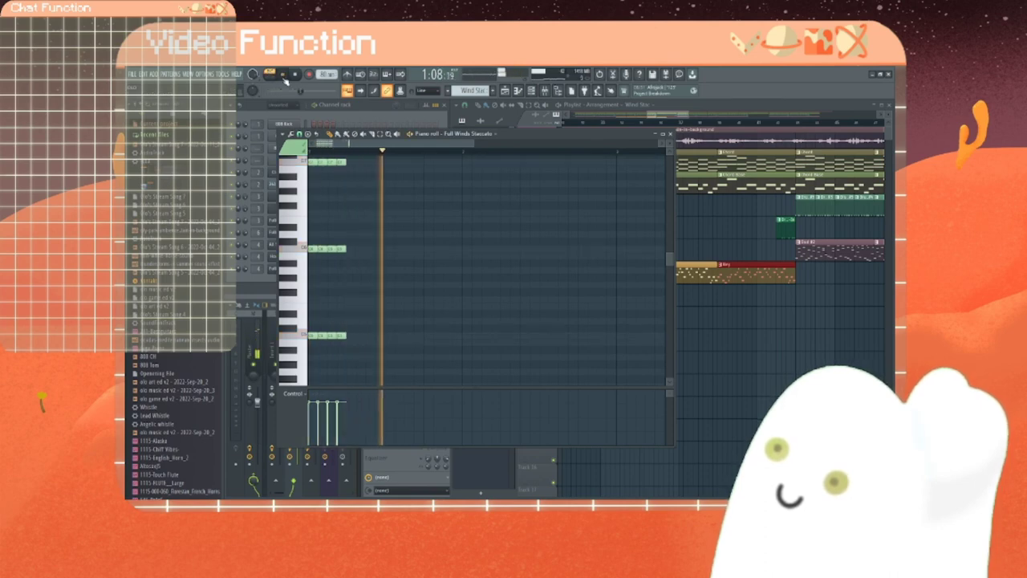
# Step: Duplicate the four-note group in all octaves into beat 2 of bar 1 and clear the selection
pyautogui.hotkey('ctrl', 'a')
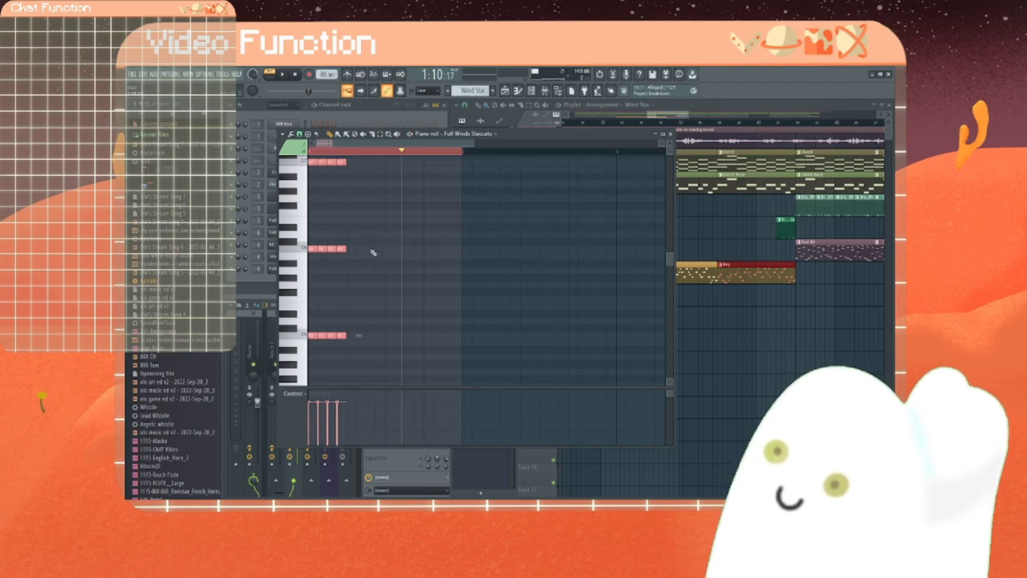
pyautogui.scroll(3, 373, 253)
pyautogui.hotkey('shift', 'Right')
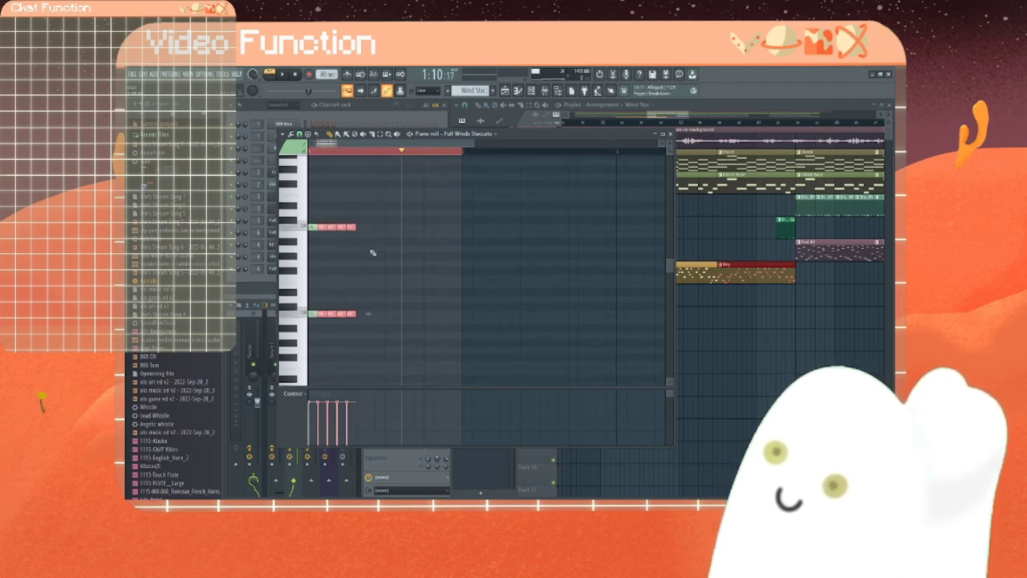
pyautogui.hotkey('shift', 'Left')
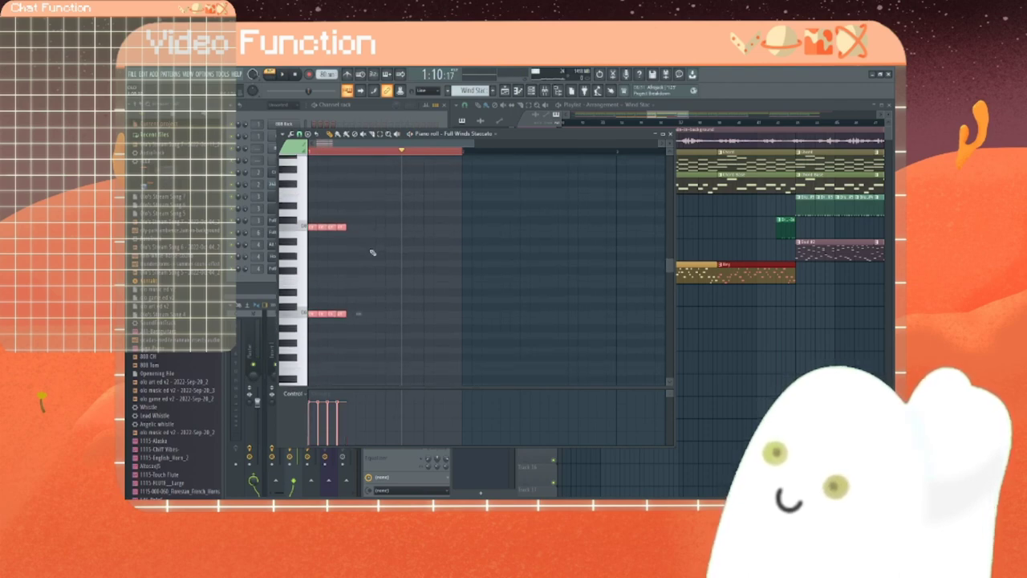
pyautogui.hotkey('ctrl', 'b')
pyautogui.moveTo(485, 227); pyautogui.dragTo(370, 229)
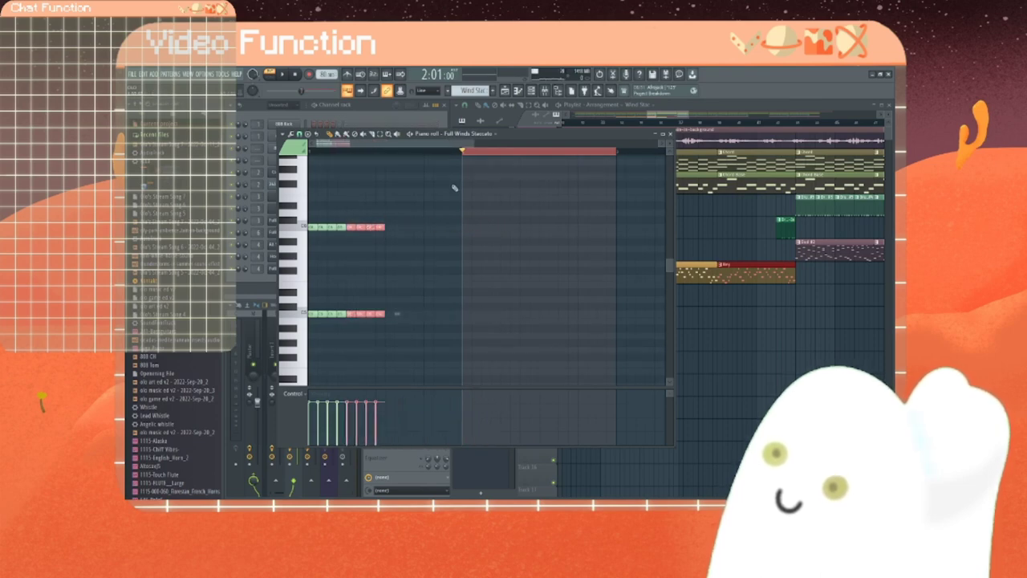
pyautogui.hotkey('ctrl', 'd')
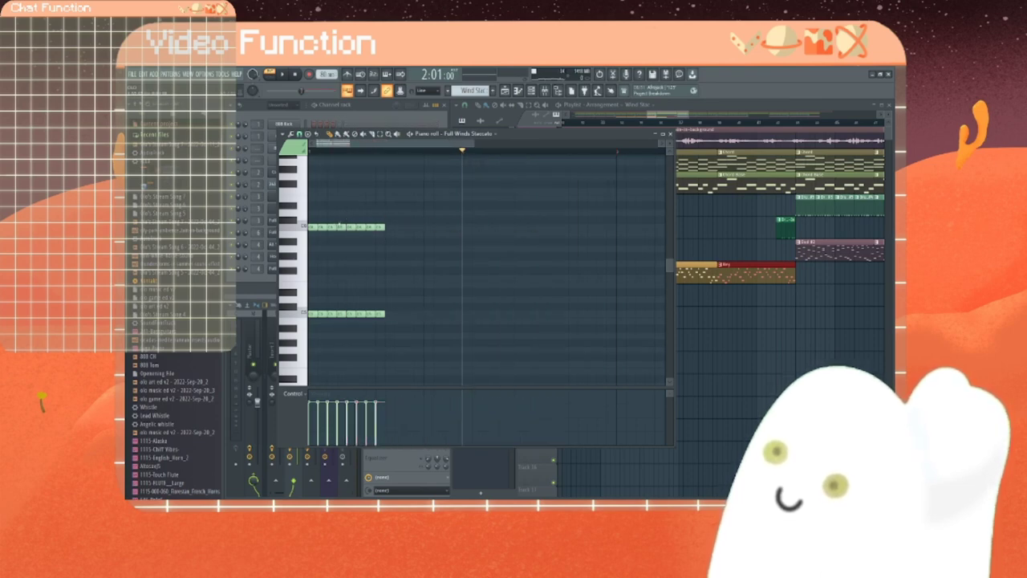
# Step: Duplicate the beat 2 notes of the C3 to C6 rows twice to fill beats 3 and 4
pyautogui.moveTo(350, 213); pyautogui.dragTo(389, 382)
pyautogui.hotkey('ctrl', 'b')
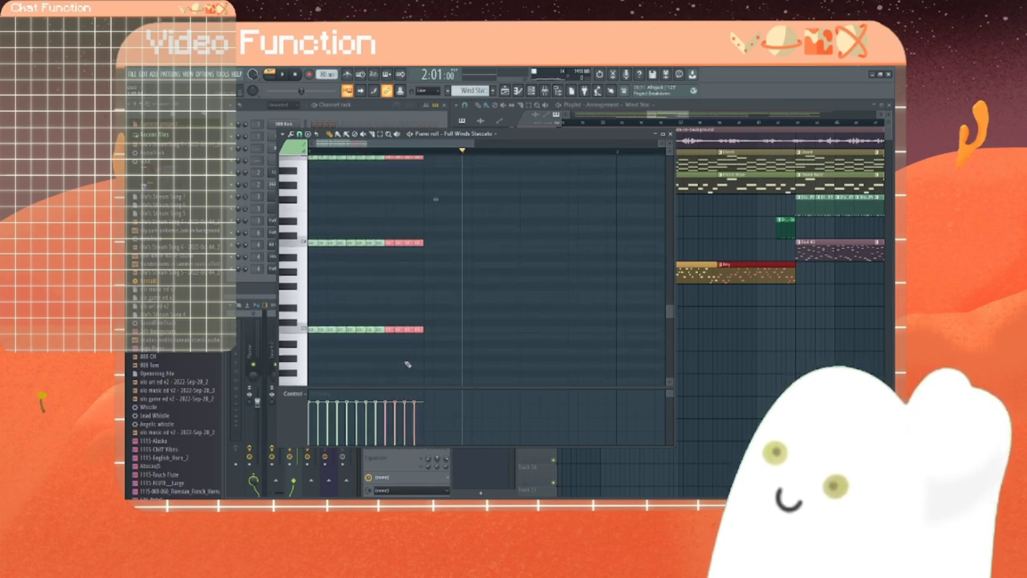
pyautogui.hotkey('ctrl', 'b')
pyautogui.scroll(2, 379, 313)
pyautogui.scroll(-1, 379, 309)
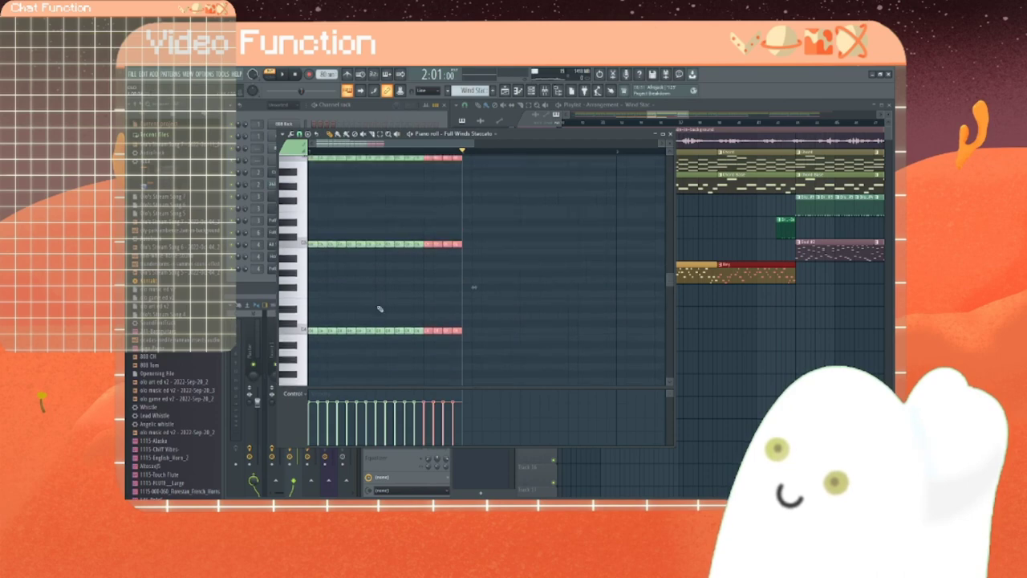
# Step: Fill beats 3 and 4 of the C7 row by duplicating its beat 2 notes twice
pyautogui.scroll(3, 378, 292)
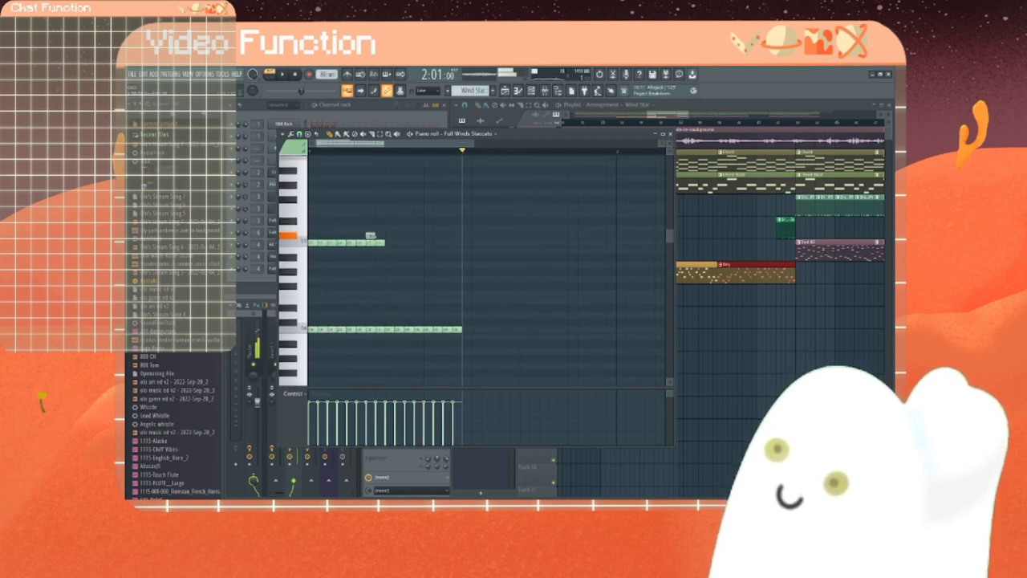
pyautogui.click(399, 243)
pyautogui.rightClick(398, 243)
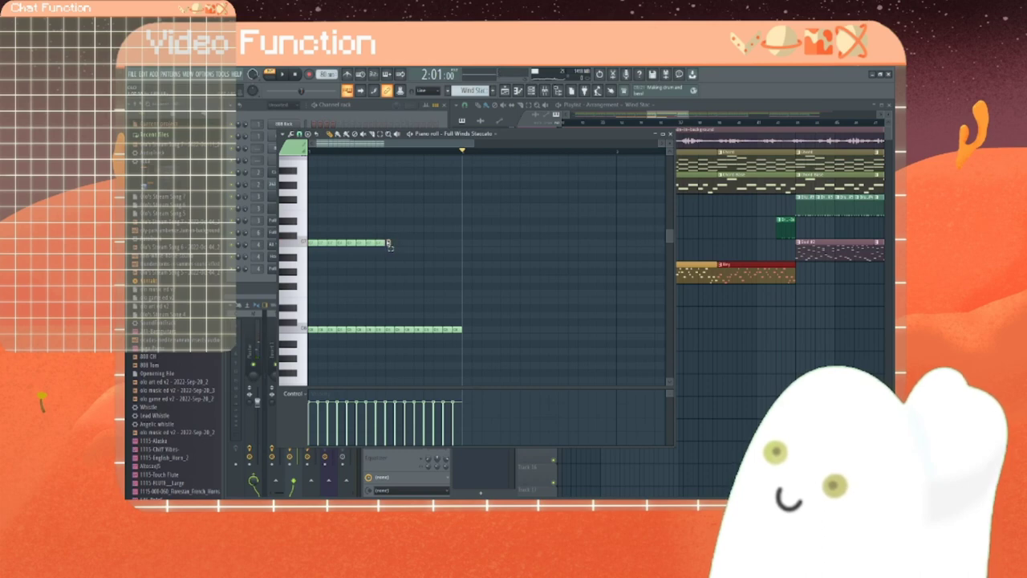
pyautogui.moveTo(391, 248); pyautogui.dragTo(348, 246)
pyautogui.hotkey('ctrl', 'b')
pyautogui.hotkey('ctrl', 'b')
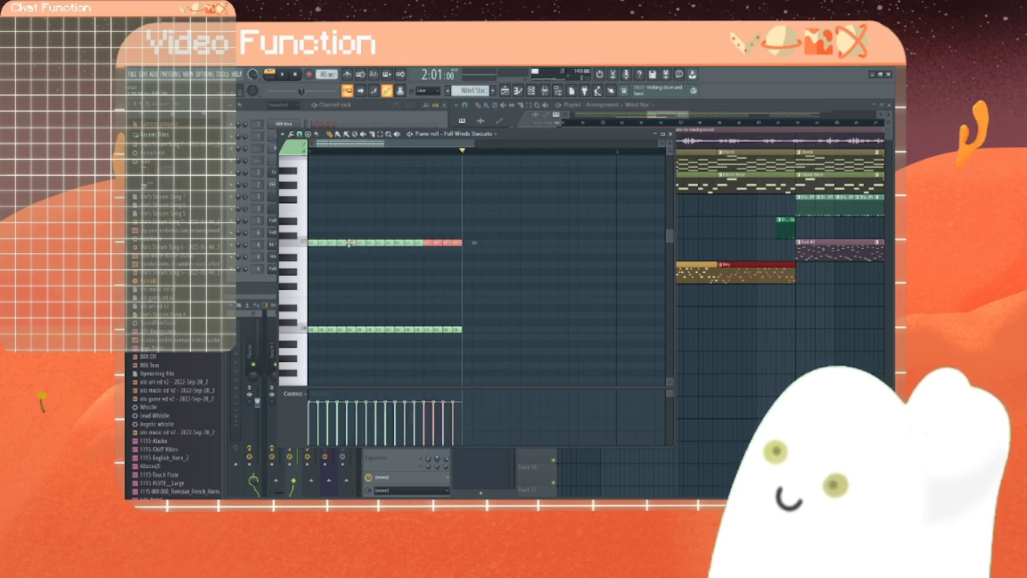
# Step: Play the Wind Stac pattern from the start of bar 1 to hear the stacked C octaves
pyautogui.moveTo(459, 150); pyautogui.dragTo(291, 159)
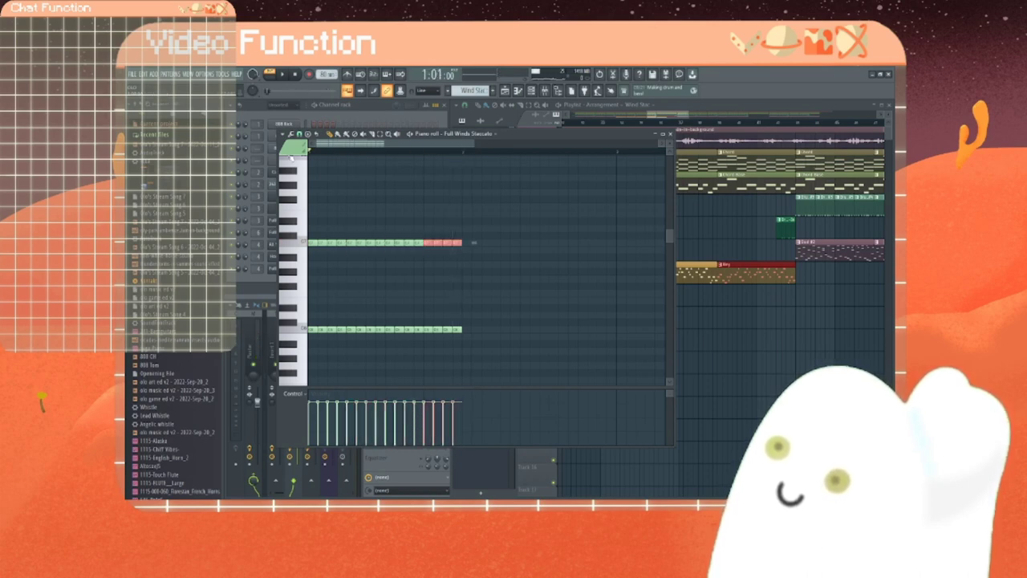
pyautogui.click(276, 77)
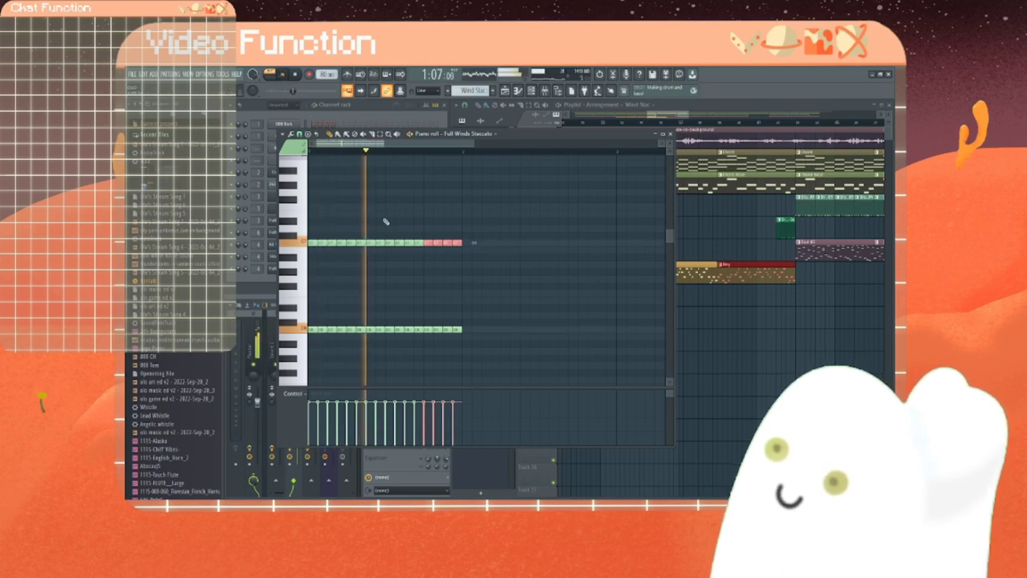
pyautogui.scroll(-2, 386, 222)
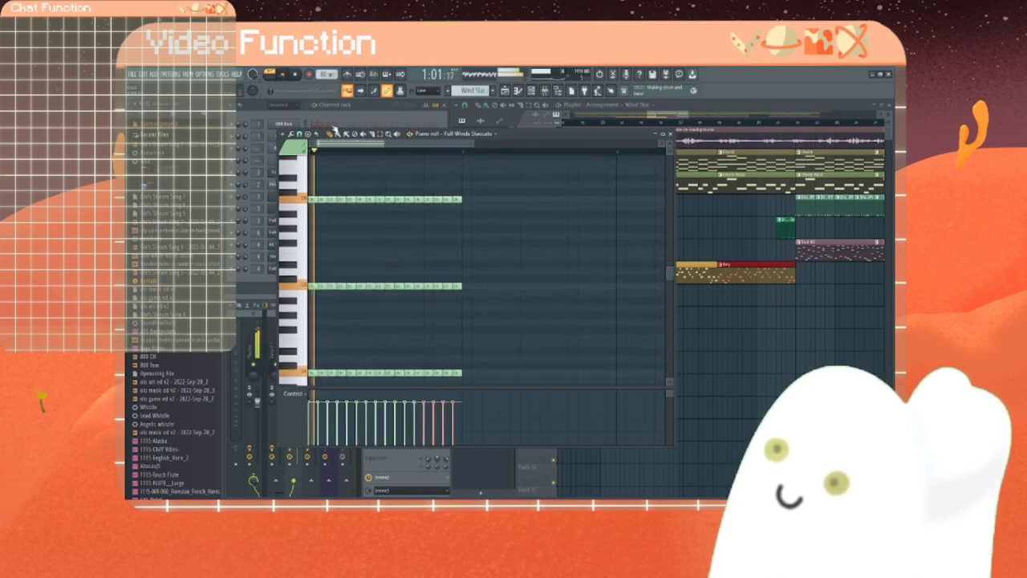
pyautogui.click(295, 74)
# Step: Move the beat 2 notes in every octave up two semitones to D and play back the pattern
pyautogui.scroll(1, 366, 259)
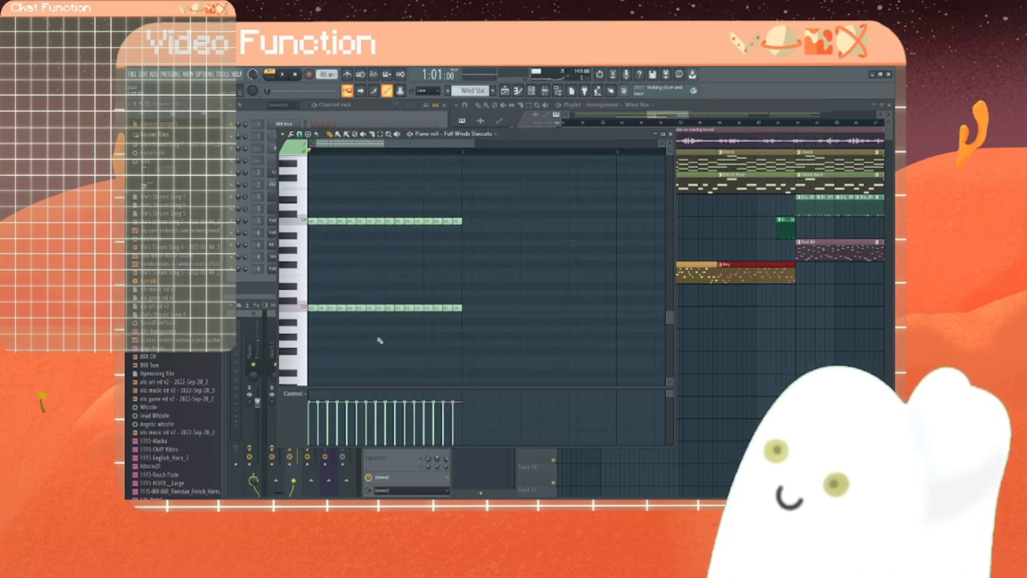
pyautogui.moveTo(378, 340); pyautogui.dragTo(368, 168)
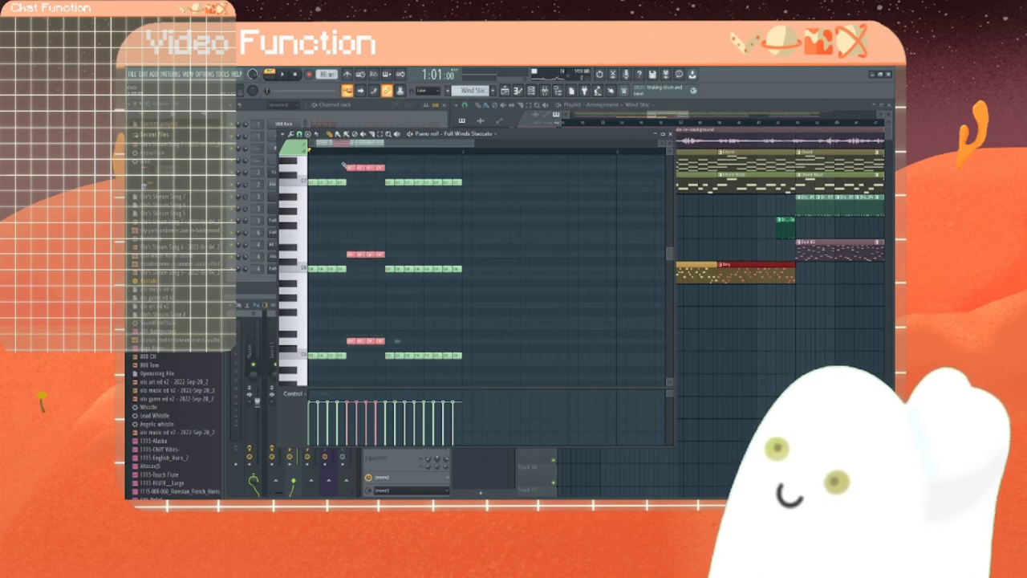
pyautogui.click(283, 73)
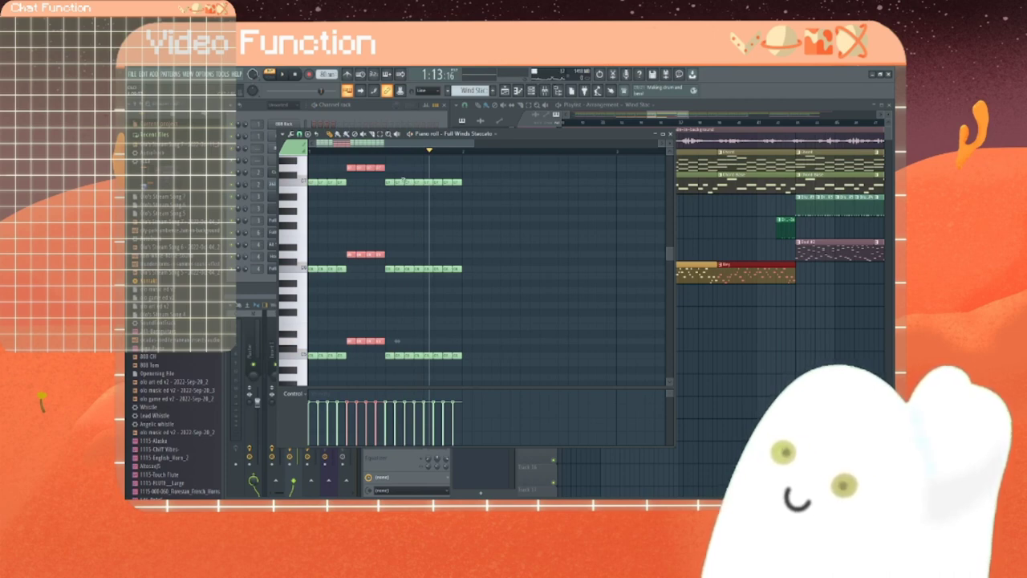
# Step: Move the beat 4 notes in every octave down three semitones to A
pyautogui.moveTo(426, 173); pyautogui.dragTo(484, 384)
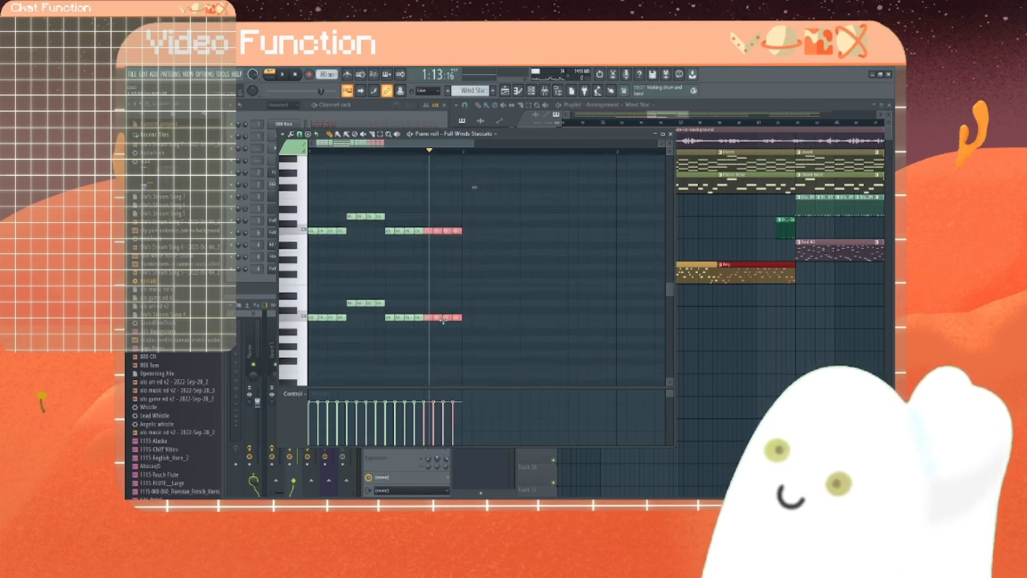
pyautogui.moveTo(444, 321); pyautogui.dragTo(445, 343)
pyautogui.scroll(3, 432, 318)
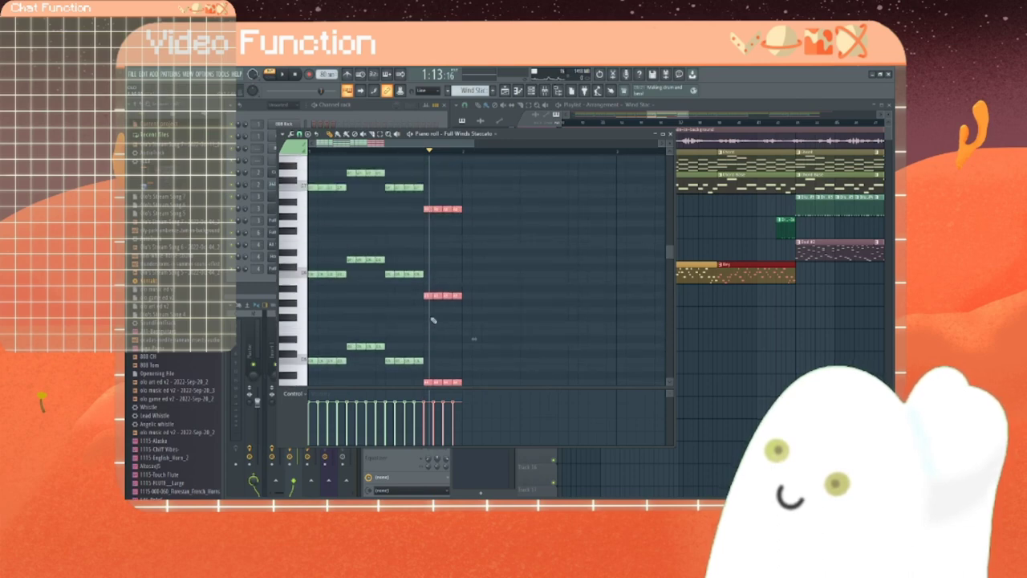
# Step: Delete every second note from the highest octave line, which starts on C7, across all four beats
pyautogui.scroll(1, 432, 319)
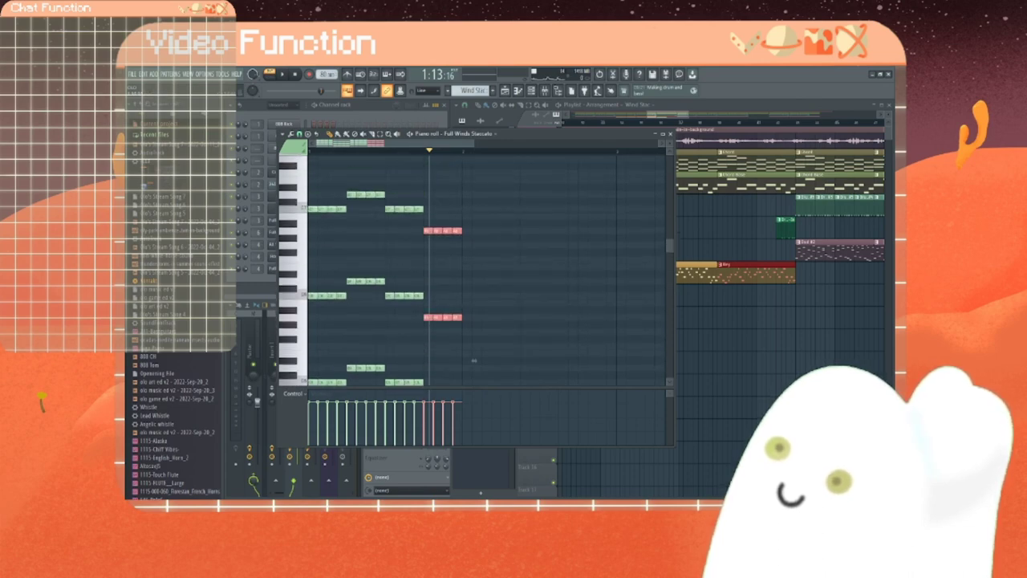
pyautogui.rightClick(322, 210)
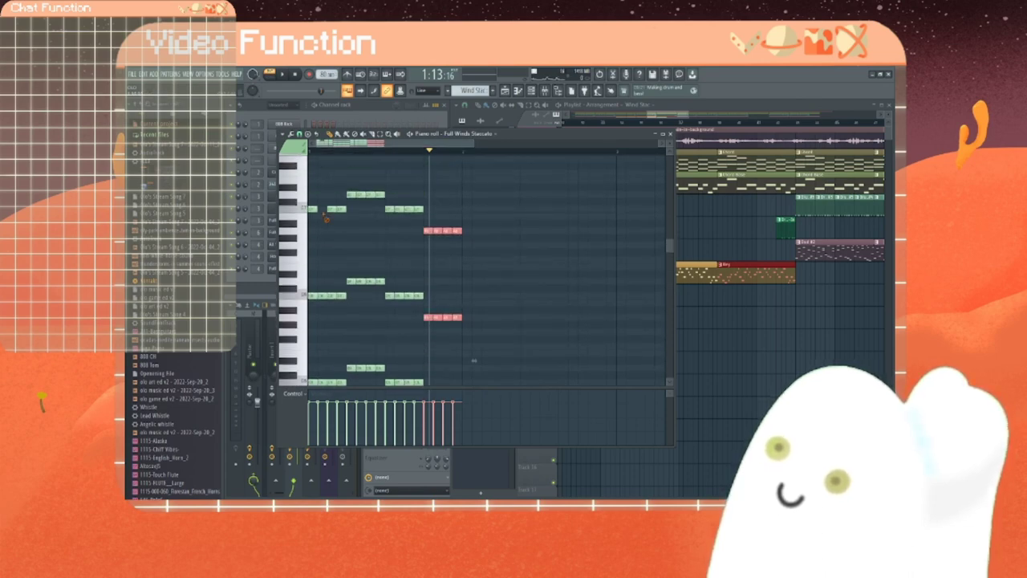
pyautogui.rightClick(342, 210)
pyautogui.rightClick(361, 194)
pyautogui.rightClick(379, 194)
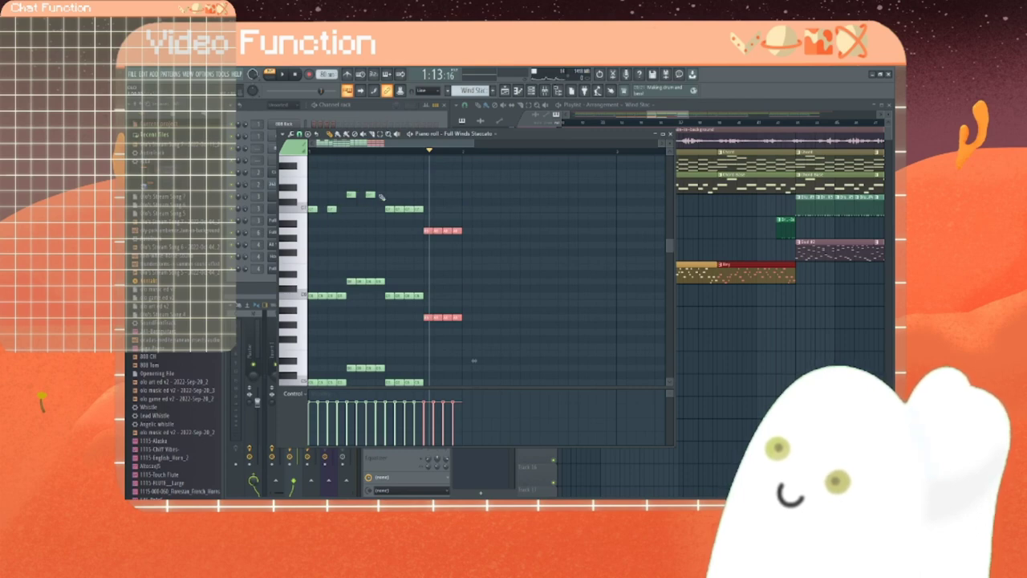
pyautogui.rightClick(398, 209)
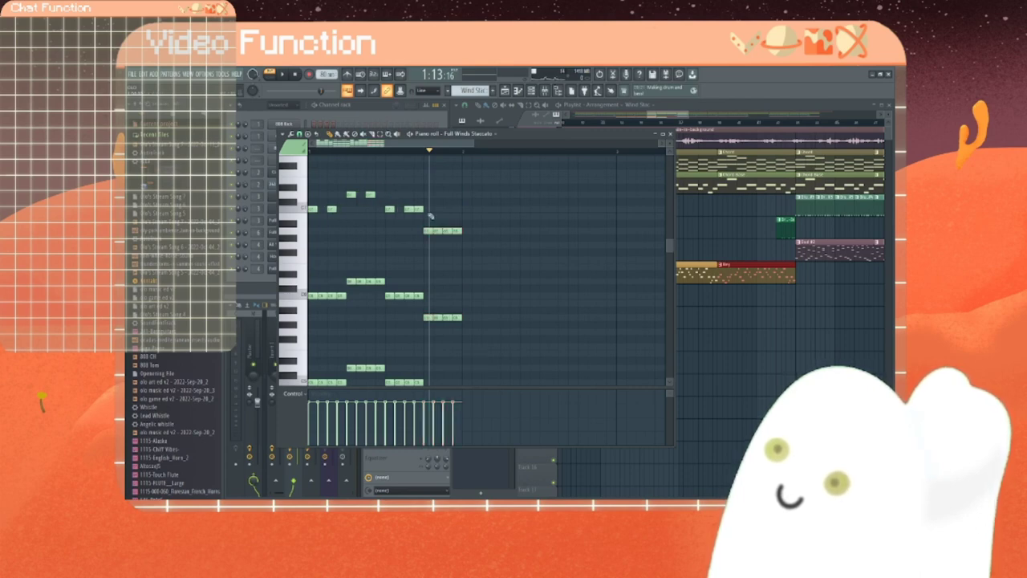
pyautogui.rightClick(419, 209)
pyautogui.rightClick(438, 231)
pyautogui.rightClick(458, 231)
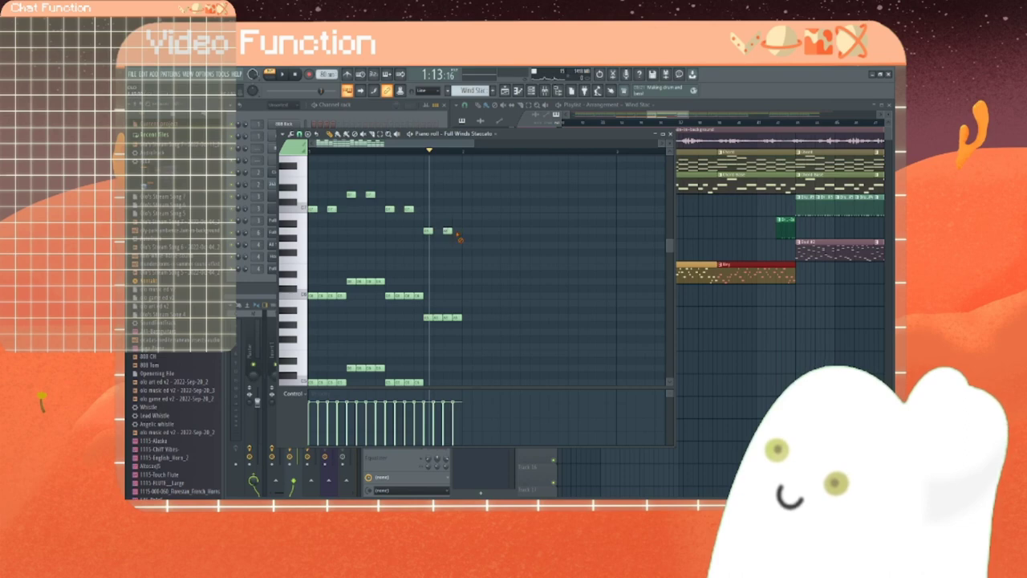
# Step: Delete every second note from the octave line starting on C6 across all four beats
pyautogui.scroll(-3, 377, 245)
pyautogui.rightClick(323, 210)
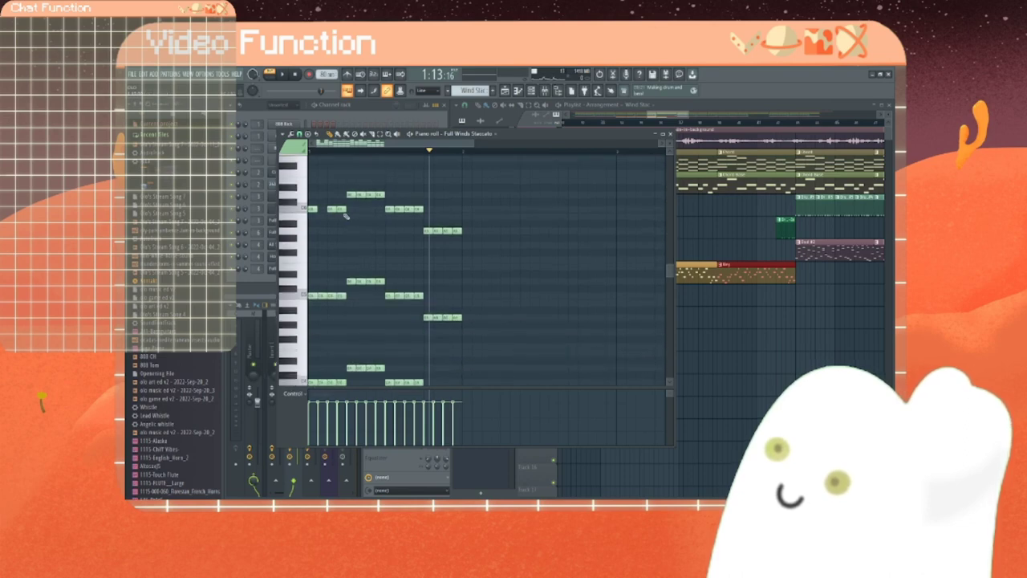
pyautogui.rightClick(378, 195)
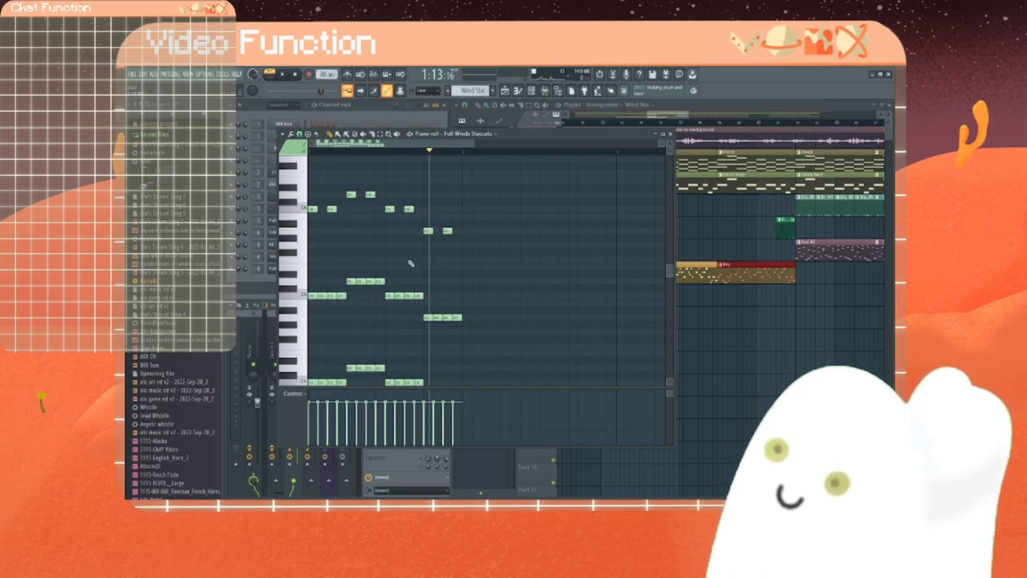
# Step: Delete every second note from the octave line starting on C5 across all four beats
pyautogui.scroll(-3, 374, 245)
pyautogui.scroll(1, 330, 211)
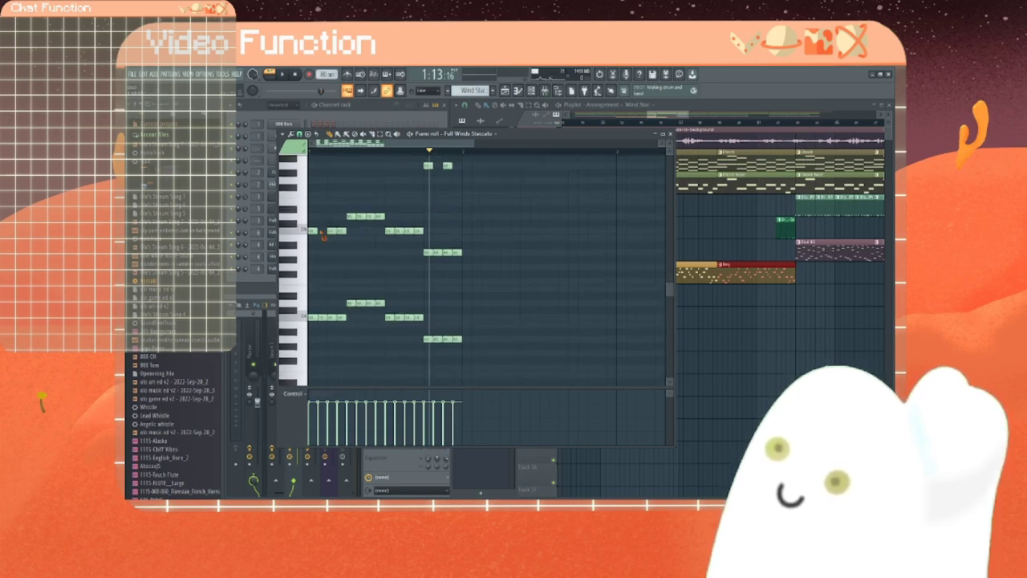
pyautogui.rightClick(360, 216)
pyautogui.rightClick(380, 216)
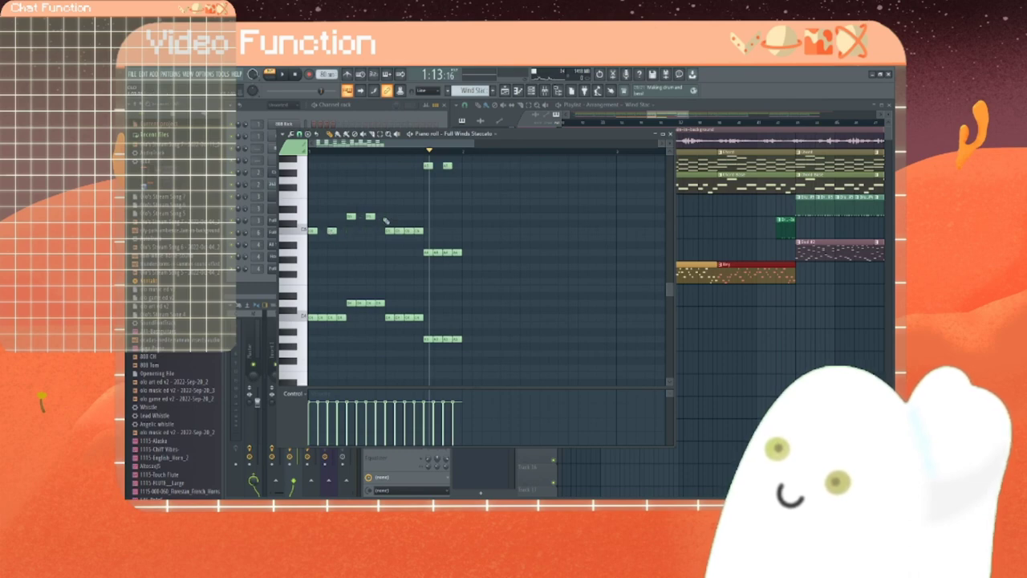
pyautogui.rightClick(399, 232)
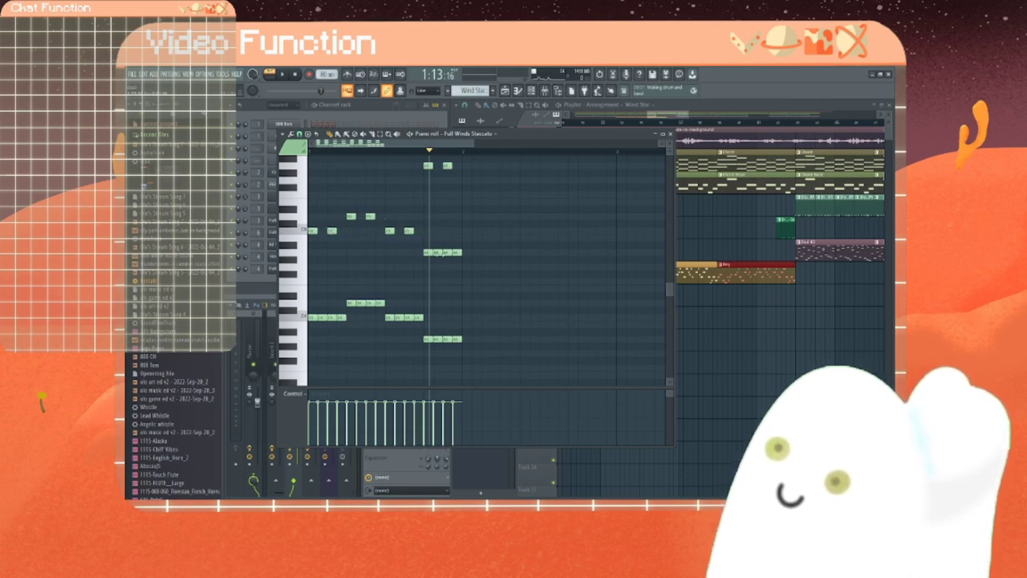
pyautogui.rightClick(456, 253)
# Step: Delete every second note from the octave line starting on C4 across all four beats
pyautogui.scroll(-4, 382, 264)
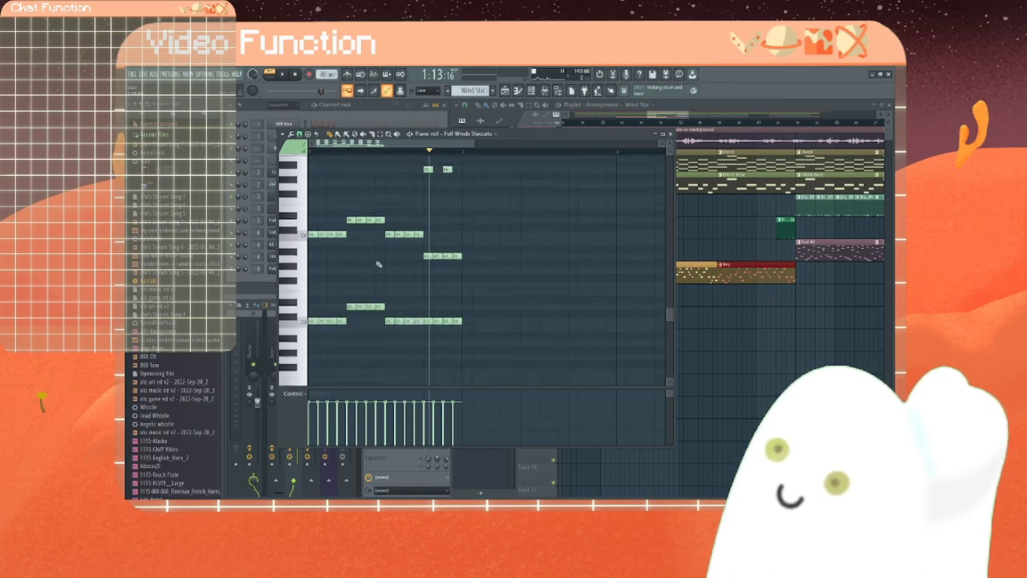
pyautogui.rightClick(322, 231)
pyautogui.rightClick(341, 231)
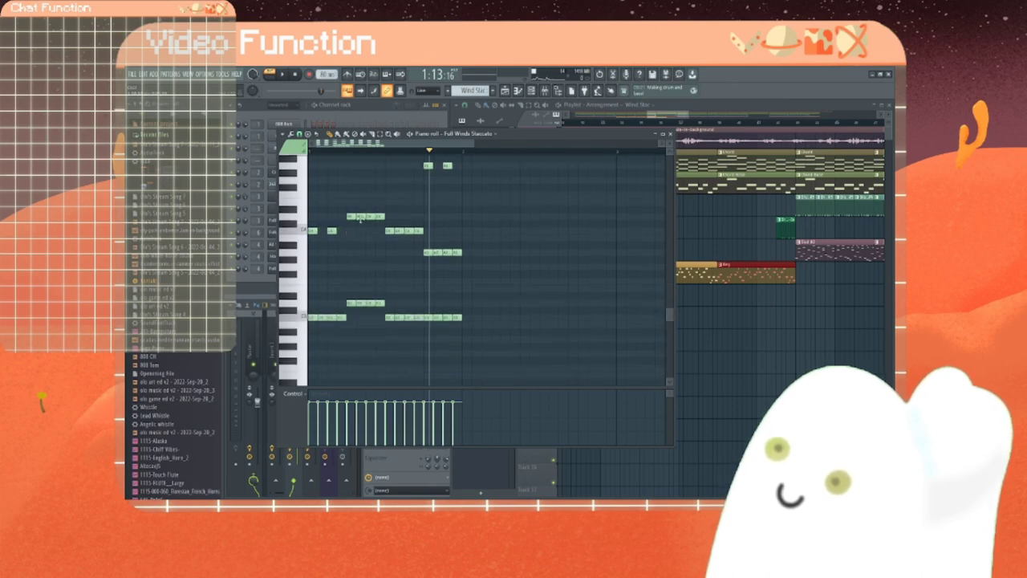
pyautogui.rightClick(360, 216)
pyautogui.rightClick(379, 216)
pyautogui.rightClick(399, 231)
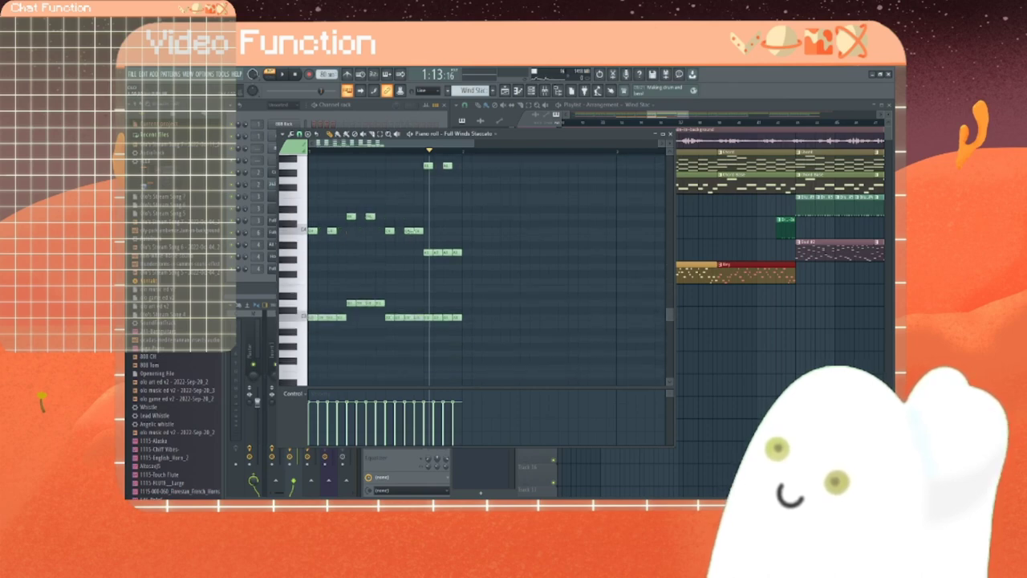
pyautogui.rightClick(418, 231)
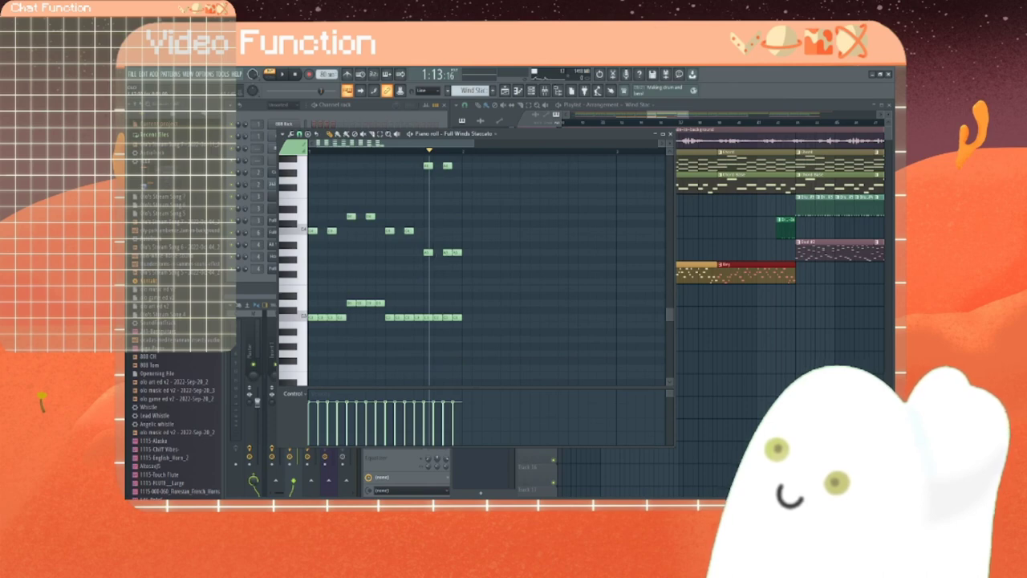
# Step: Move the lowest octave line's beat 4 notes down three semitones to A2 and delete every second note from that line
pyautogui.scroll(-2, 459, 259)
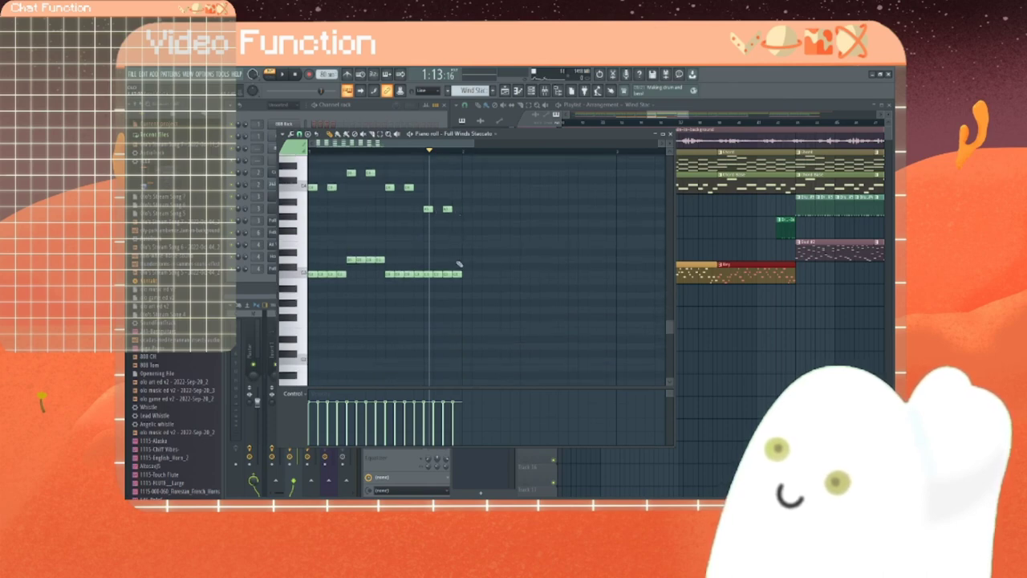
pyautogui.moveTo(427, 266); pyautogui.dragTo(457, 299)
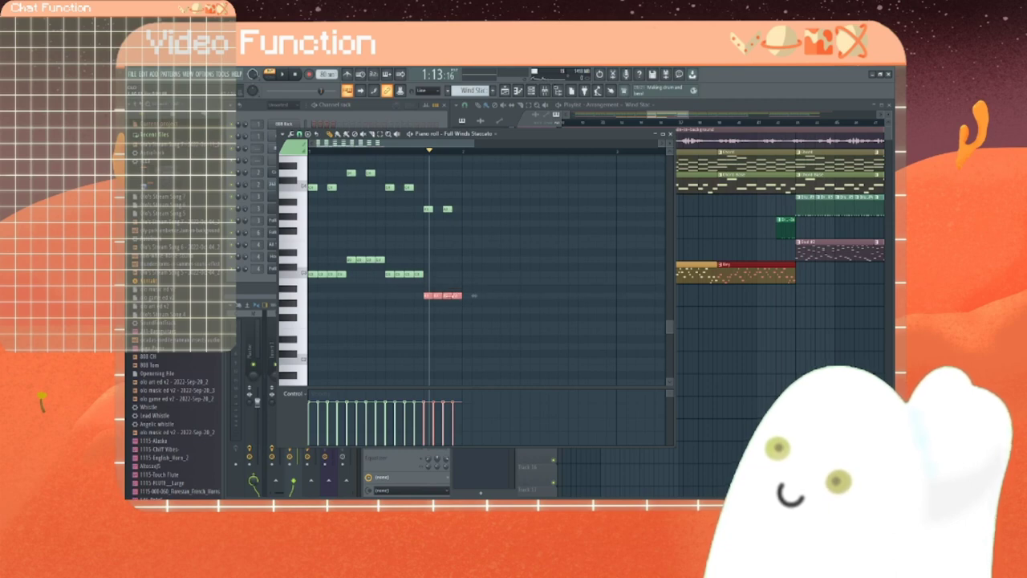
pyautogui.keyDown('ctrl'); pyautogui.click(457, 295); pyautogui.keyUp('ctrl')
pyautogui.rightClick(458, 296)
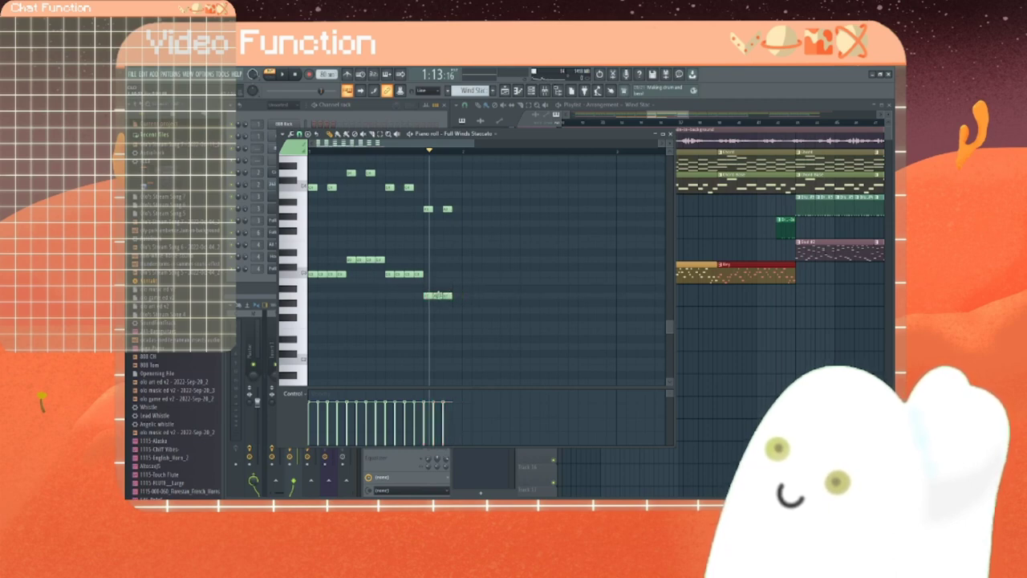
pyautogui.rightClick(437, 295)
pyautogui.rightClick(410, 274)
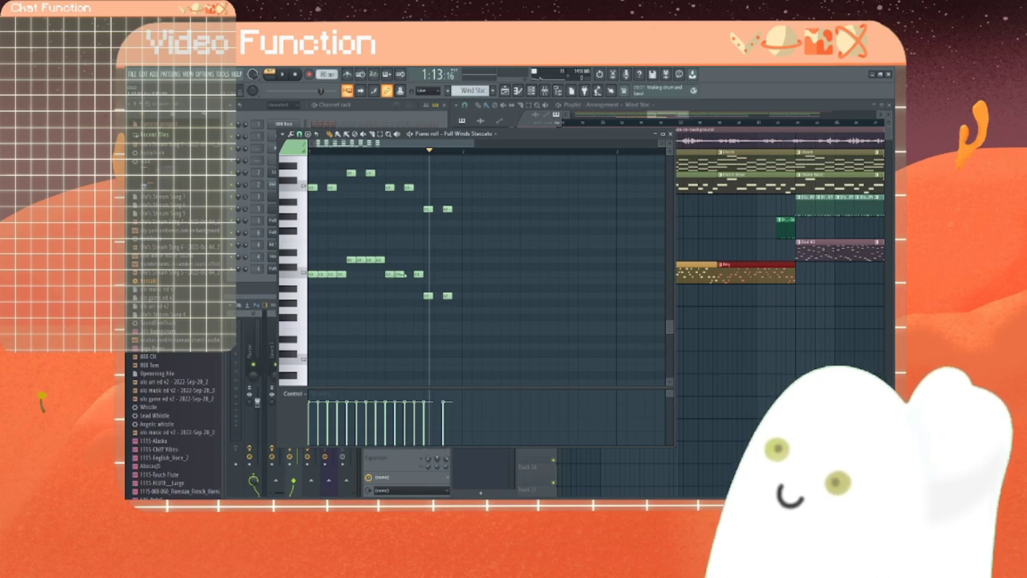
pyautogui.rightClick(322, 275)
pyautogui.rightClick(341, 275)
pyautogui.rightClick(360, 261)
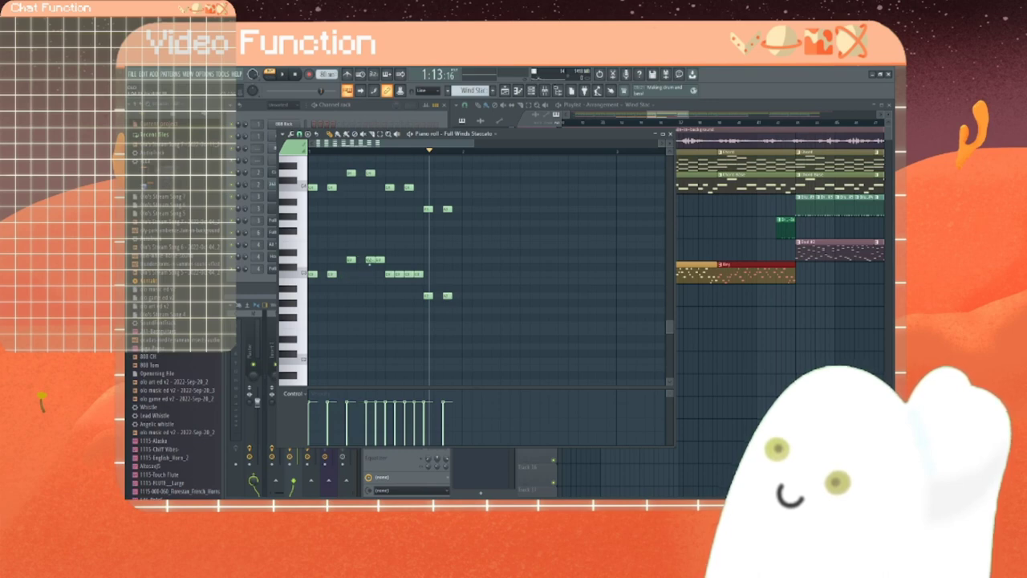
pyautogui.rightClick(379, 262)
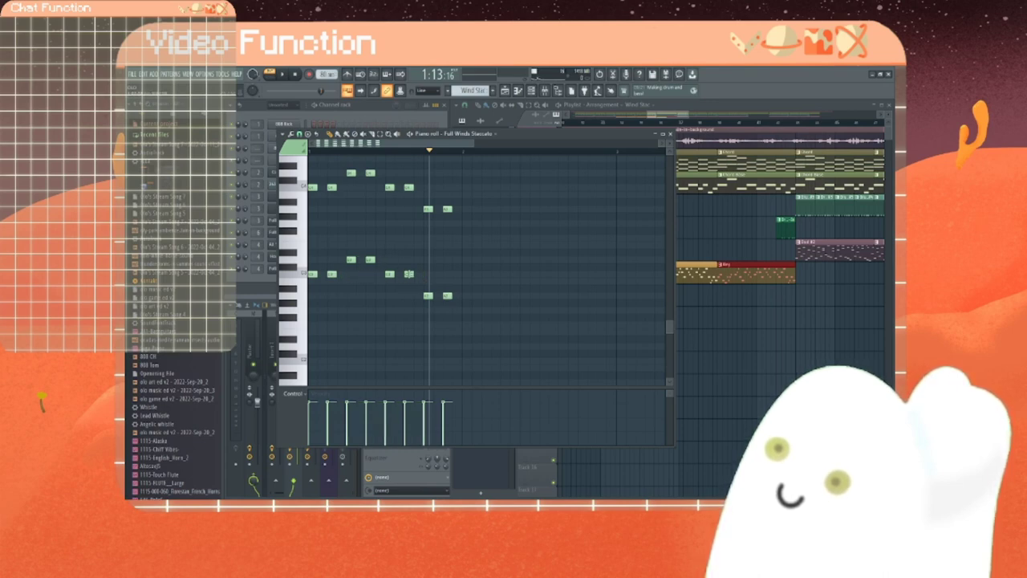
# Step: Play back the thinned pattern and shift all notes of the octave line starting on C3 one step later
pyautogui.scroll(3, 408, 273)
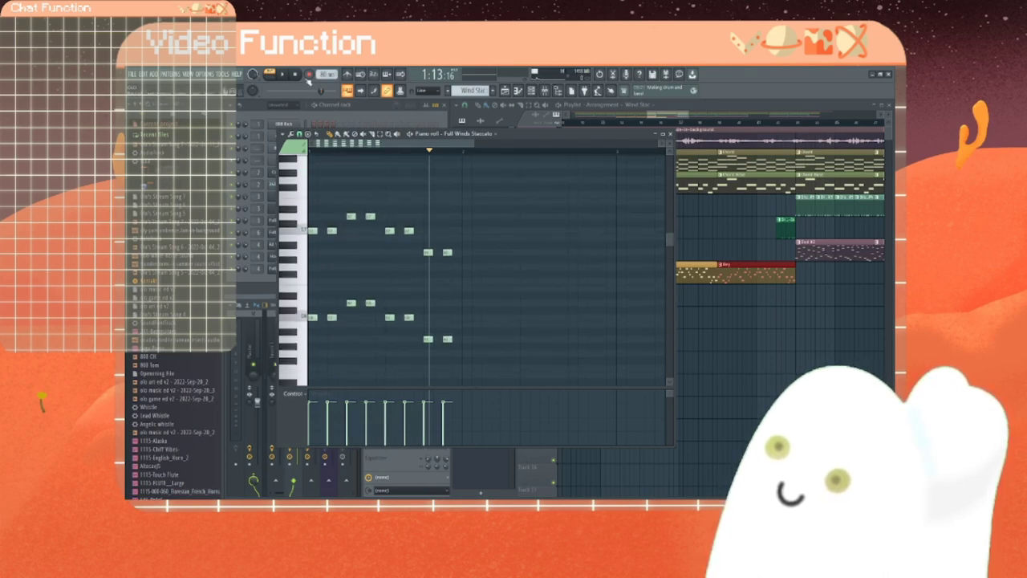
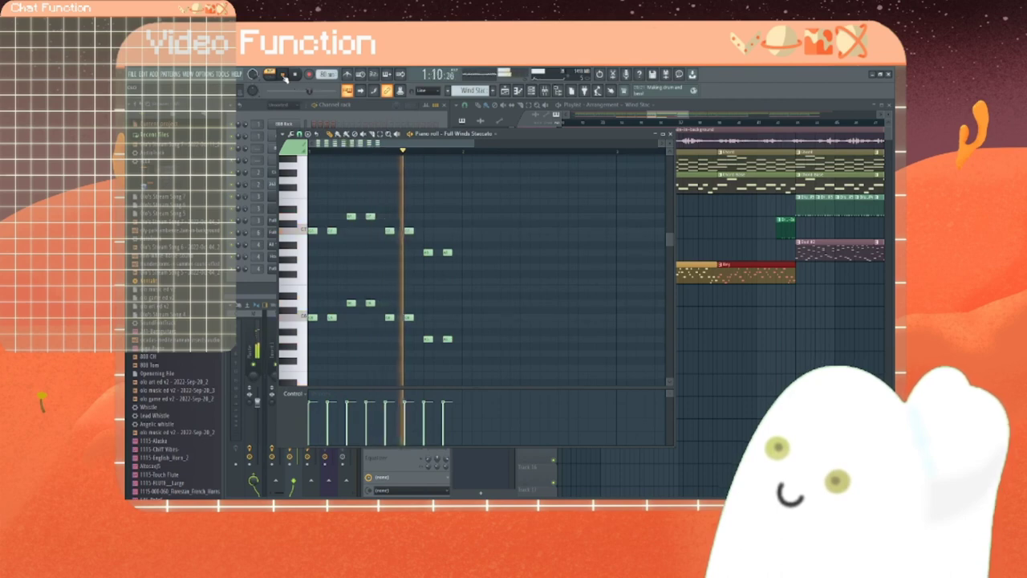
pyautogui.scroll(-4, 388, 244)
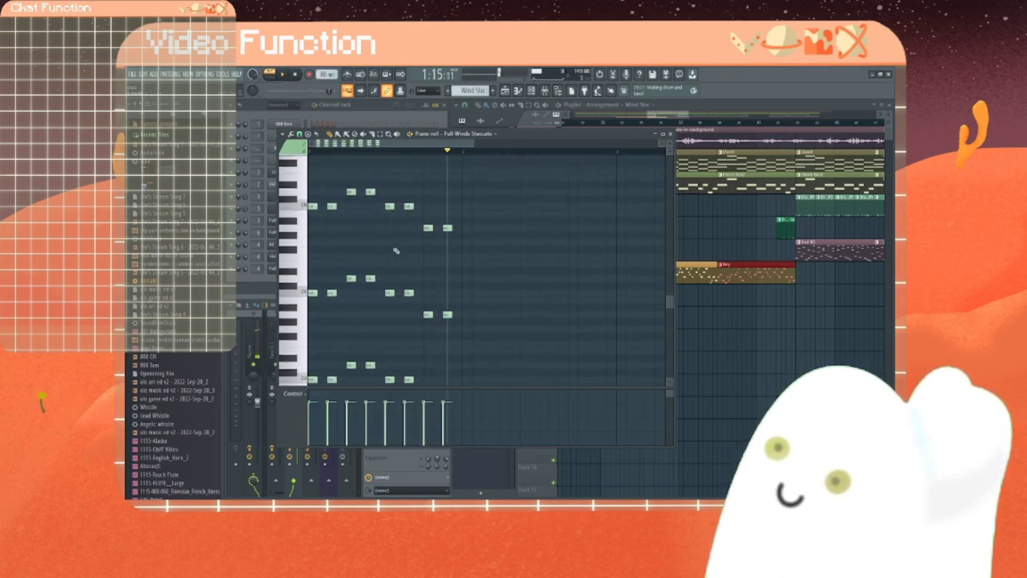
pyautogui.scroll(-3, 388, 244)
pyautogui.scroll(1, 377, 249)
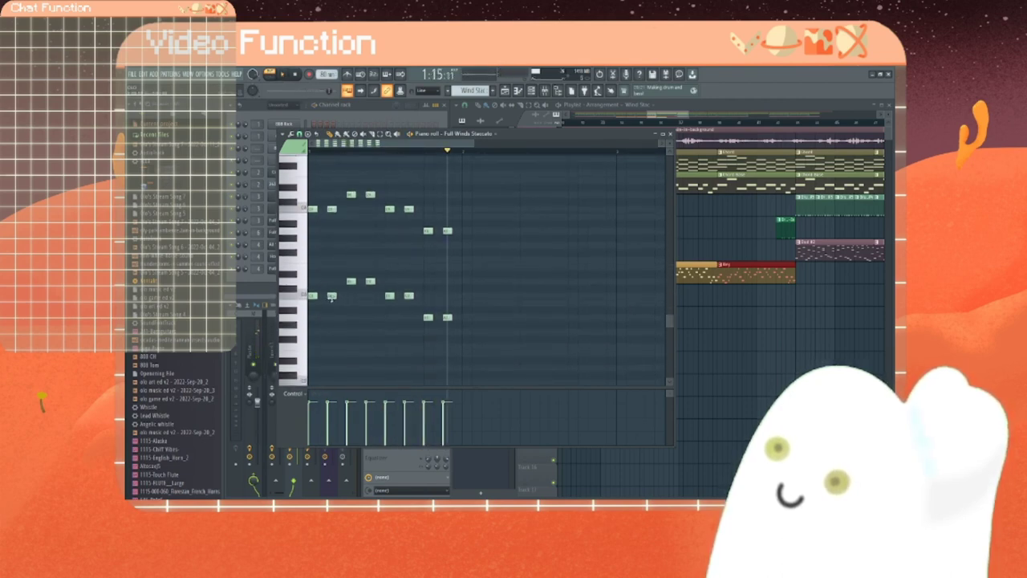
pyautogui.moveTo(309, 281); pyautogui.dragTo(455, 337)
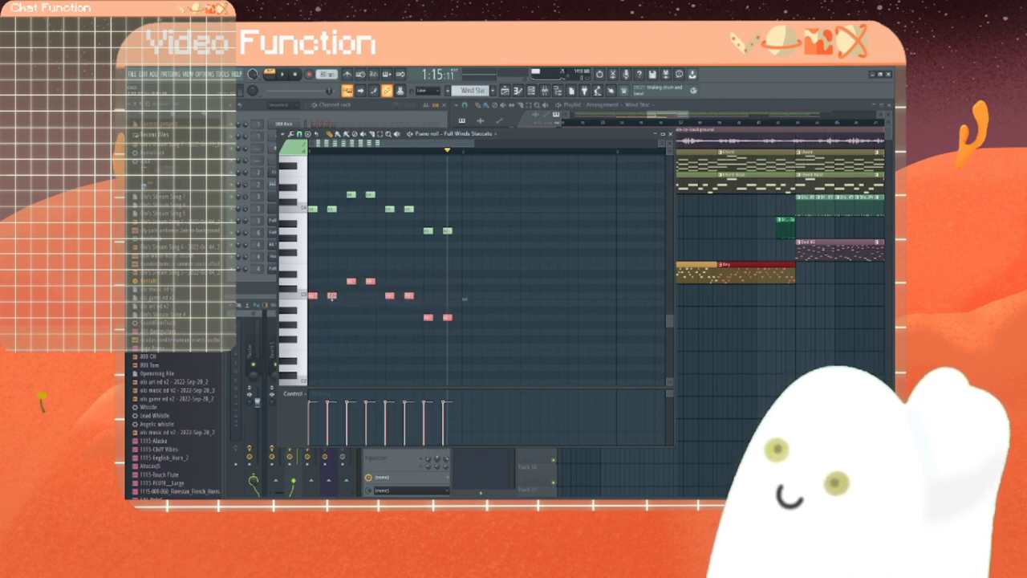
pyautogui.moveTo(331, 296); pyautogui.dragTo(341, 296)
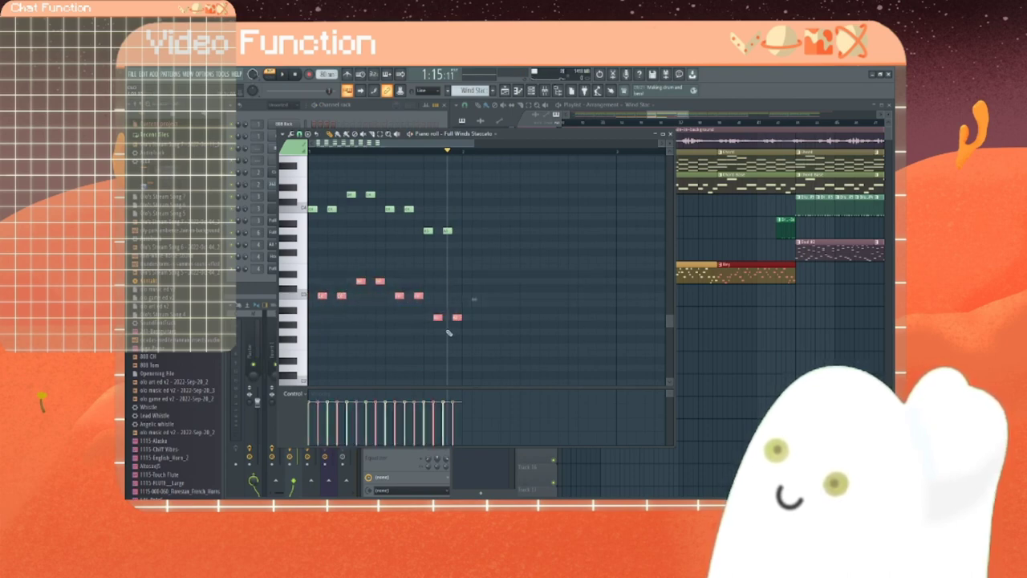
# Step: Shift all notes of the octave line starting on C5 one step later
pyautogui.scroll(2, 421, 325)
pyautogui.scroll(1, 343, 281)
pyautogui.scroll(1, 338, 260)
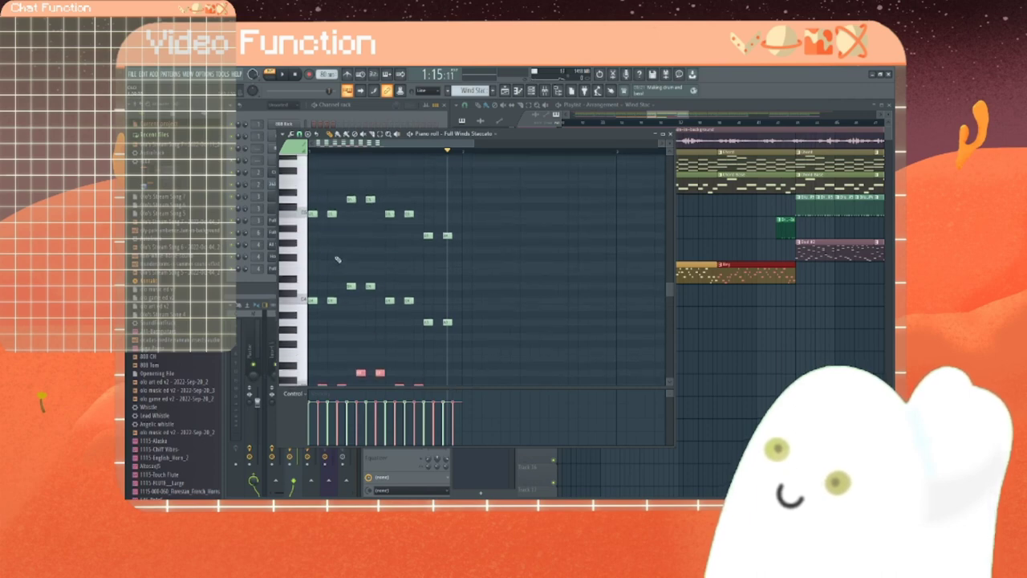
pyautogui.scroll(1, 338, 260)
pyautogui.moveTo(311, 205); pyautogui.dragTo(455, 273)
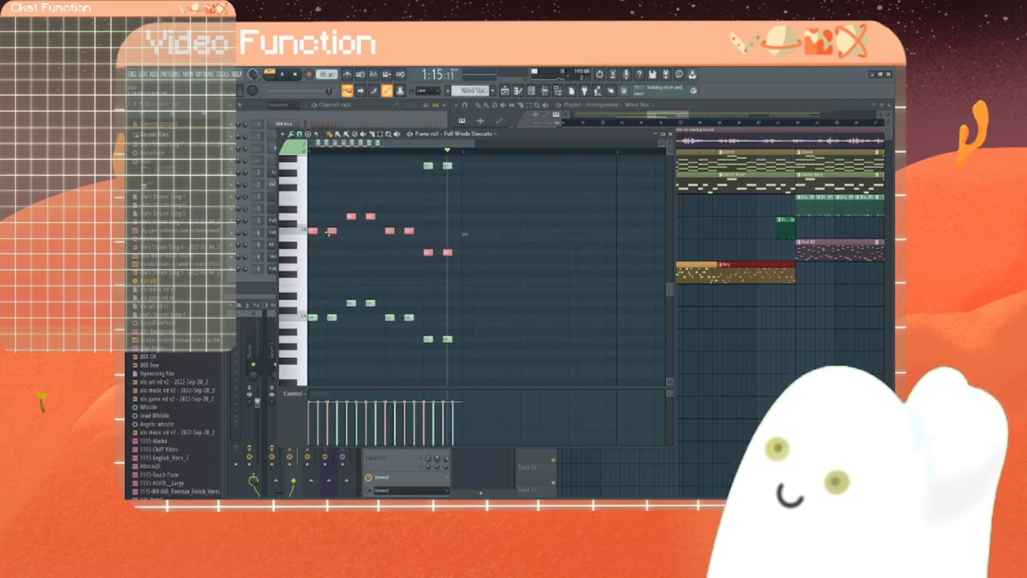
pyautogui.moveTo(330, 232); pyautogui.dragTo(339, 232)
# Step: Play the pattern from the start to check how the offset octave lines alternate, and stop playback
pyautogui.click(297, 75)
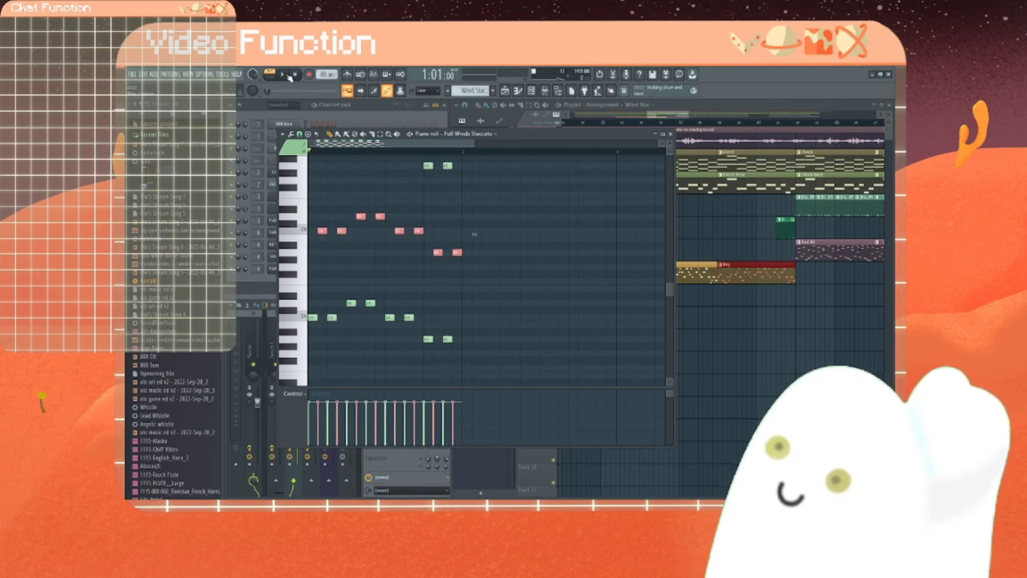
pyautogui.click(285, 75)
pyautogui.scroll(4, 390, 257)
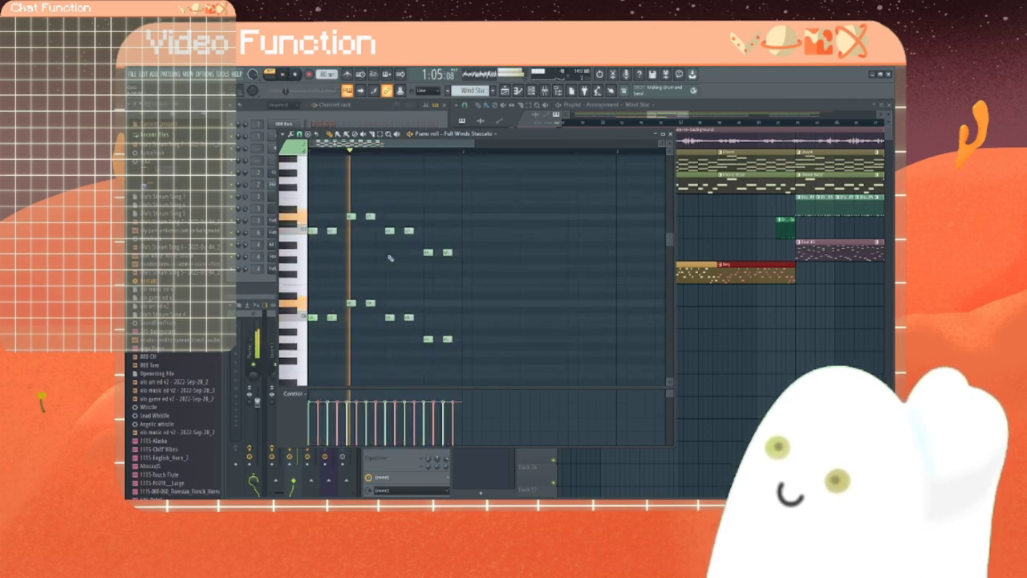
pyautogui.scroll(2, 390, 258)
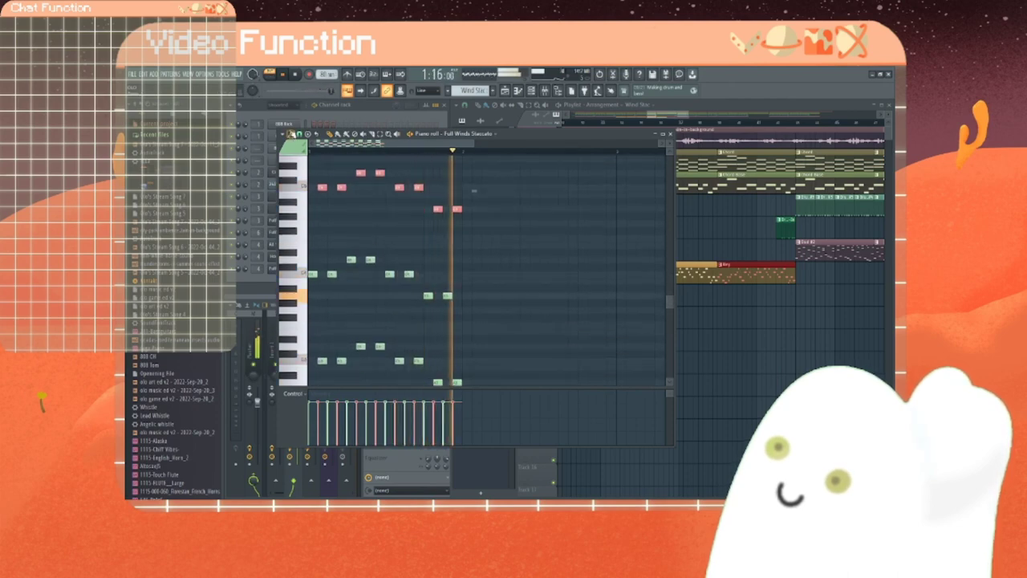
pyautogui.scroll(-3, 385, 254)
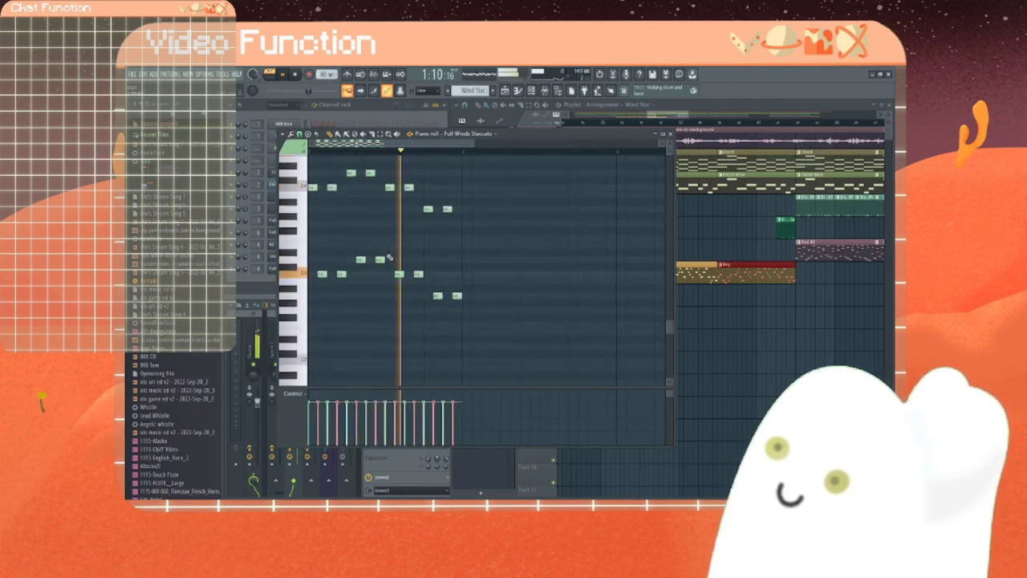
pyautogui.click(296, 74)
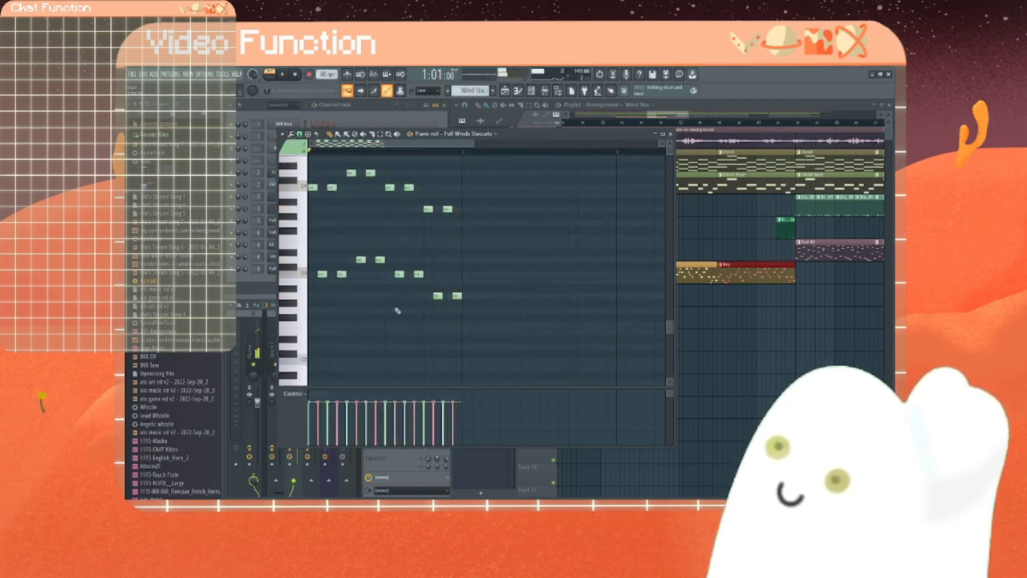
# Step: Raise the two beat 4 notes of the lowest octave line to D3 and E3
pyautogui.scroll(4, 397, 310)
pyautogui.scroll(-3, 422, 339)
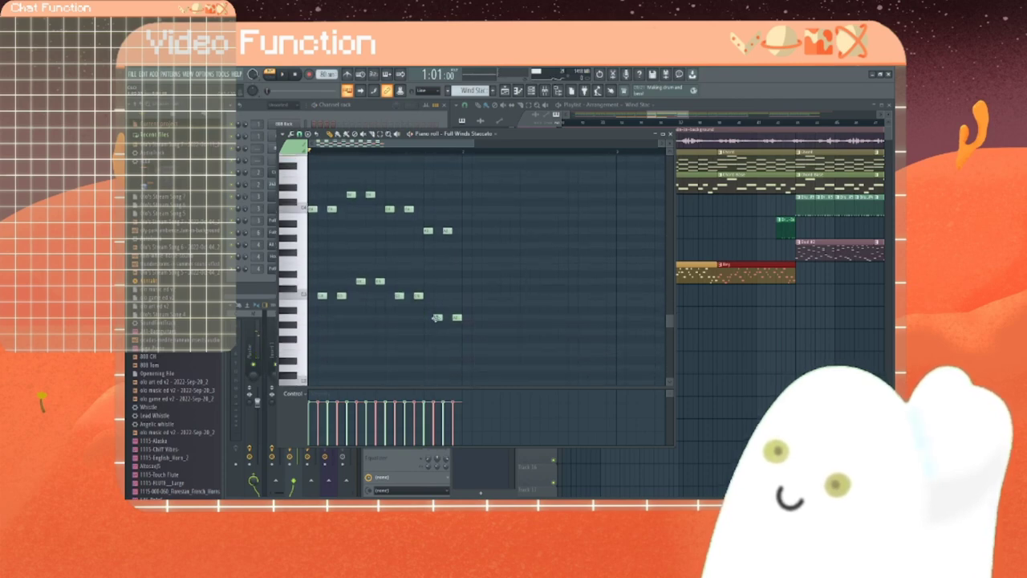
pyautogui.moveTo(436, 318); pyautogui.dragTo(437, 281)
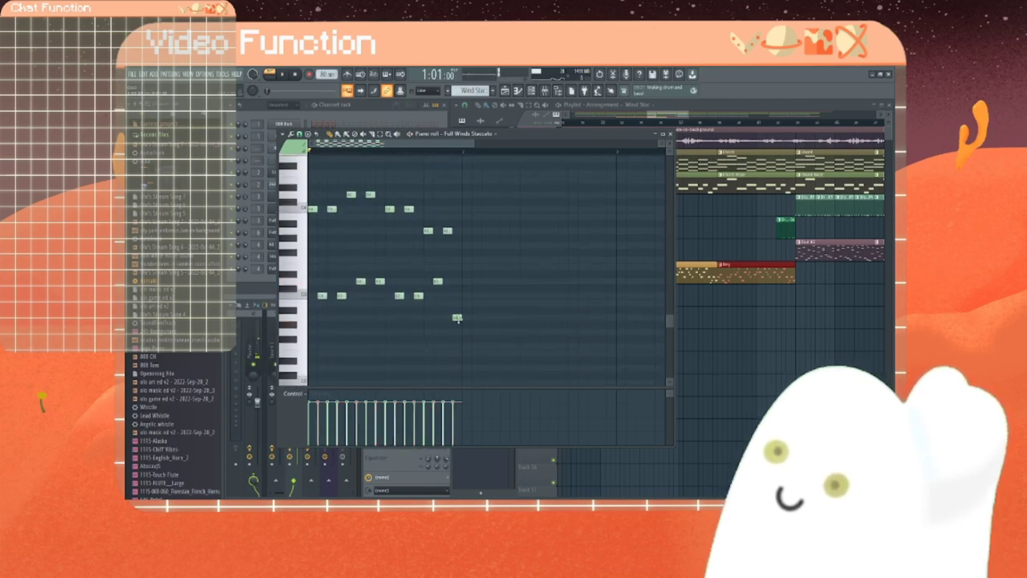
pyautogui.moveTo(457, 318); pyautogui.dragTo(456, 265)
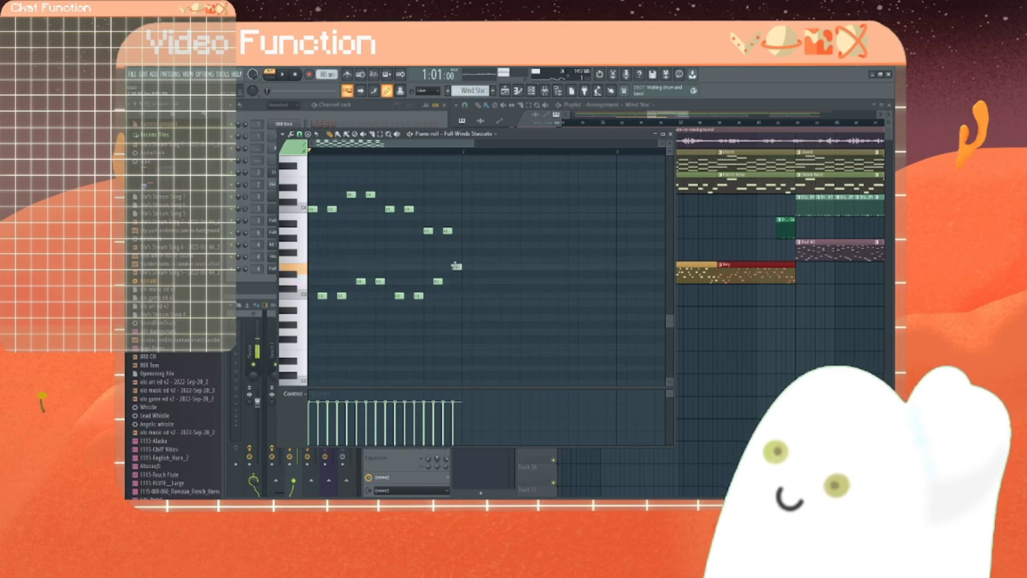
# Step: Raise the last note of the C4 octave line to C4 and the last note of the C5 line to C5
pyautogui.scroll(3, 454, 281)
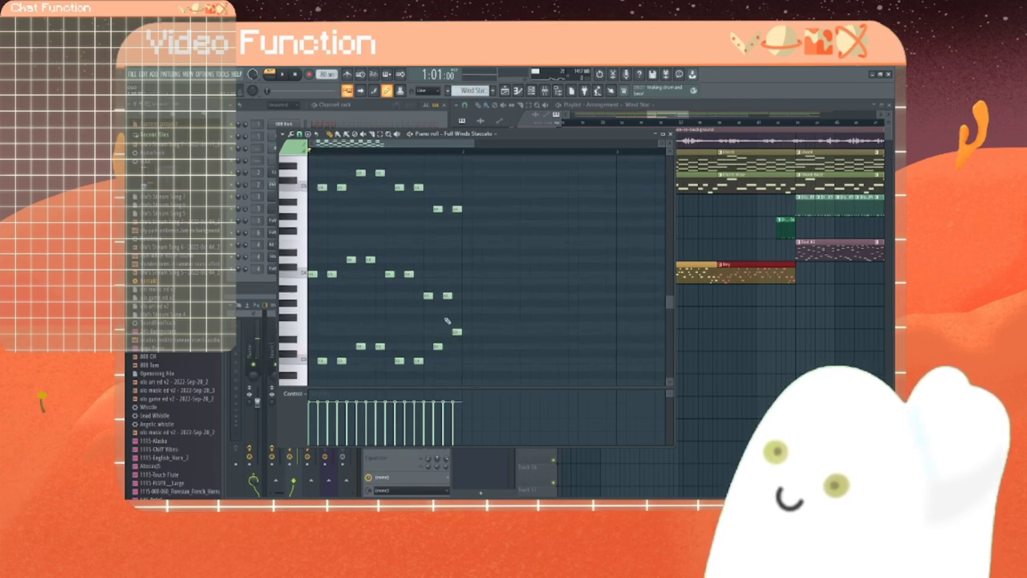
pyautogui.moveTo(445, 297); pyautogui.dragTo(447, 274)
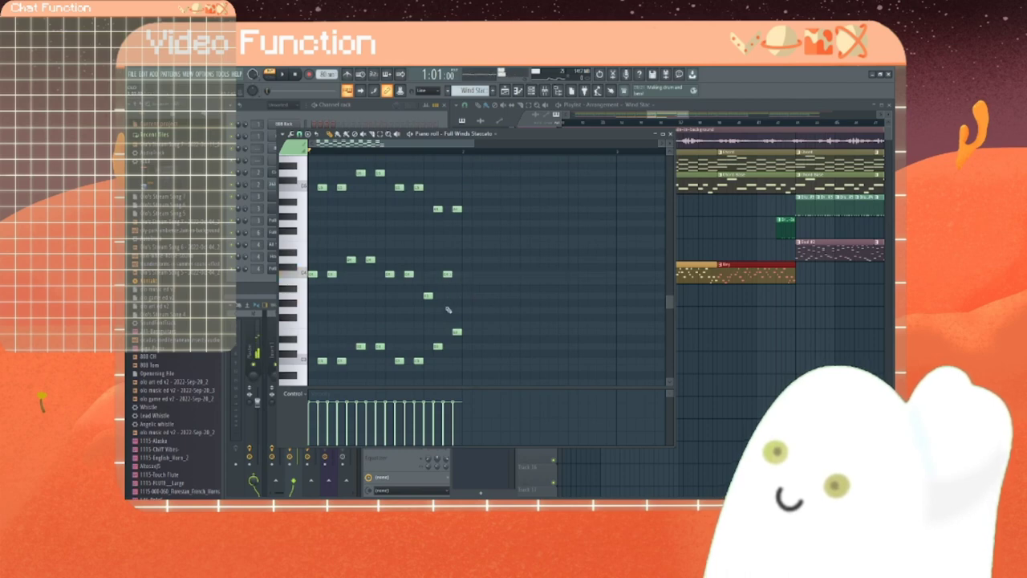
pyautogui.scroll(1, 446, 314)
pyautogui.moveTo(454, 233); pyautogui.dragTo(455, 209)
# Step: Raise the last note of the C6 octave line to D6 and the last note of the C5 line to D5
pyautogui.scroll(6, 454, 287)
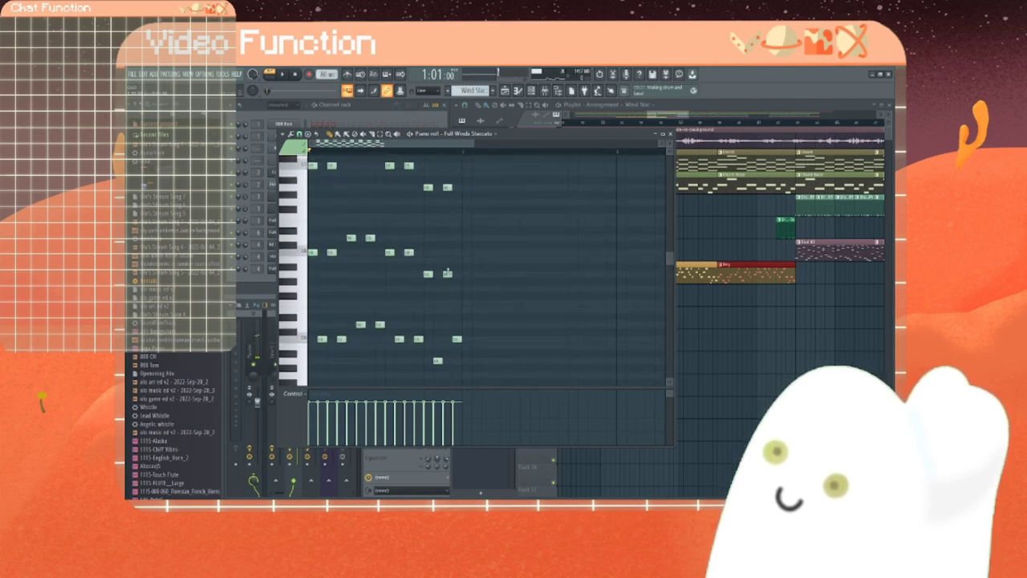
pyautogui.scroll(3, 454, 307)
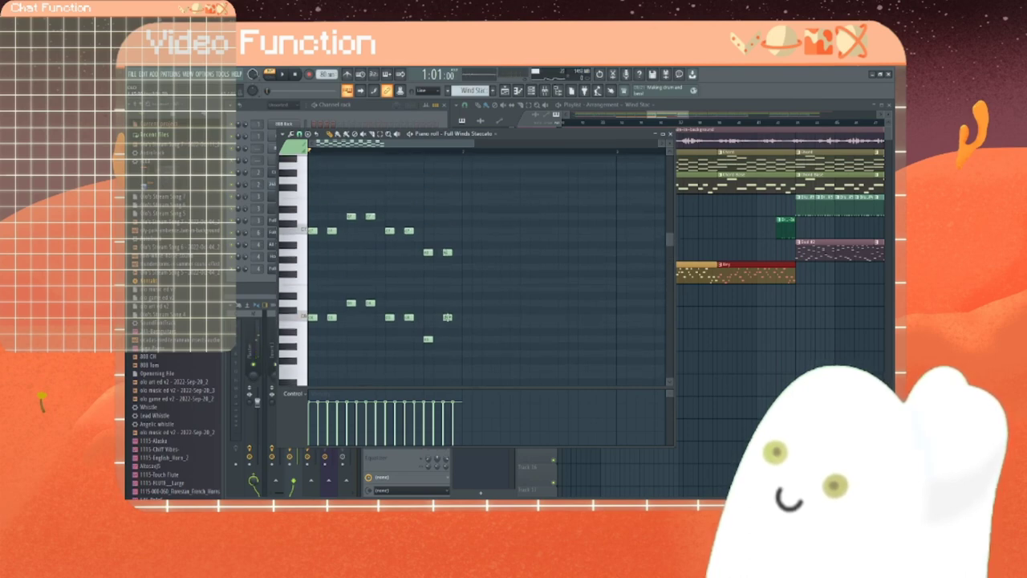
pyautogui.scroll(3, 454, 310)
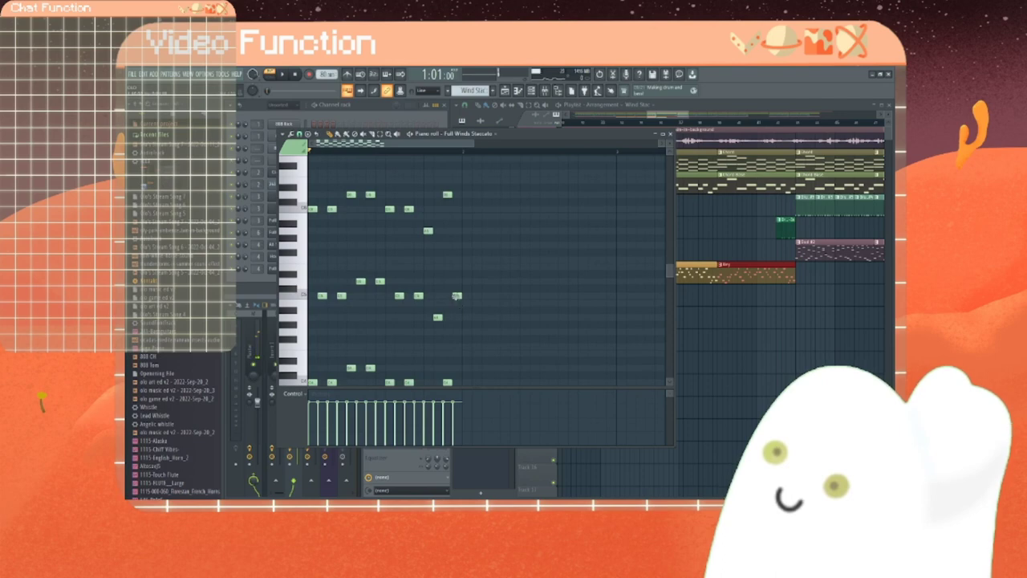
pyautogui.moveTo(456, 295); pyautogui.dragTo(455, 281)
pyautogui.scroll(-3, 457, 334)
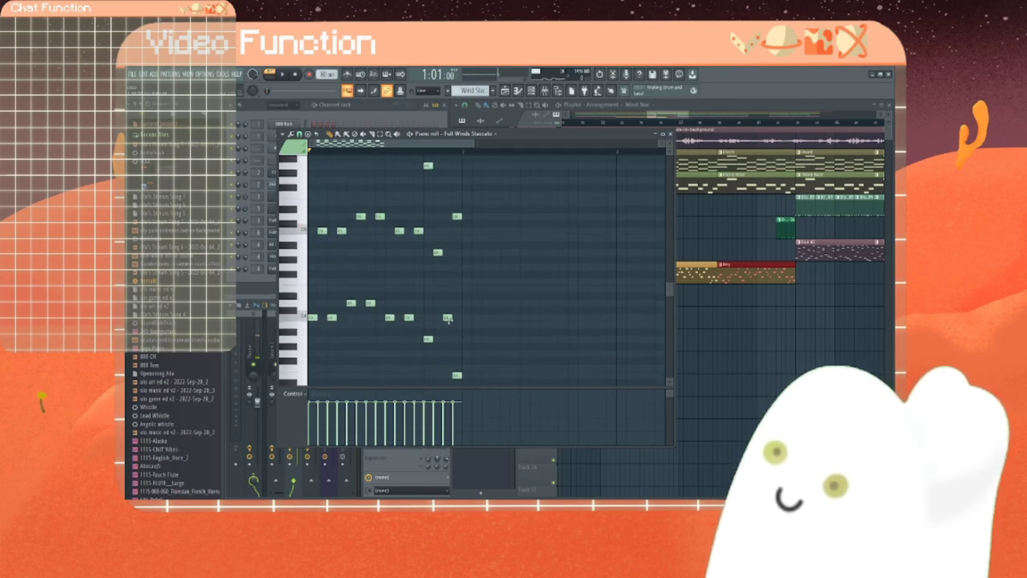
# Step: Raise the last note of the C4 octave line to D4 and the last note of the C7 line to D7
pyautogui.scroll(-2, 451, 330)
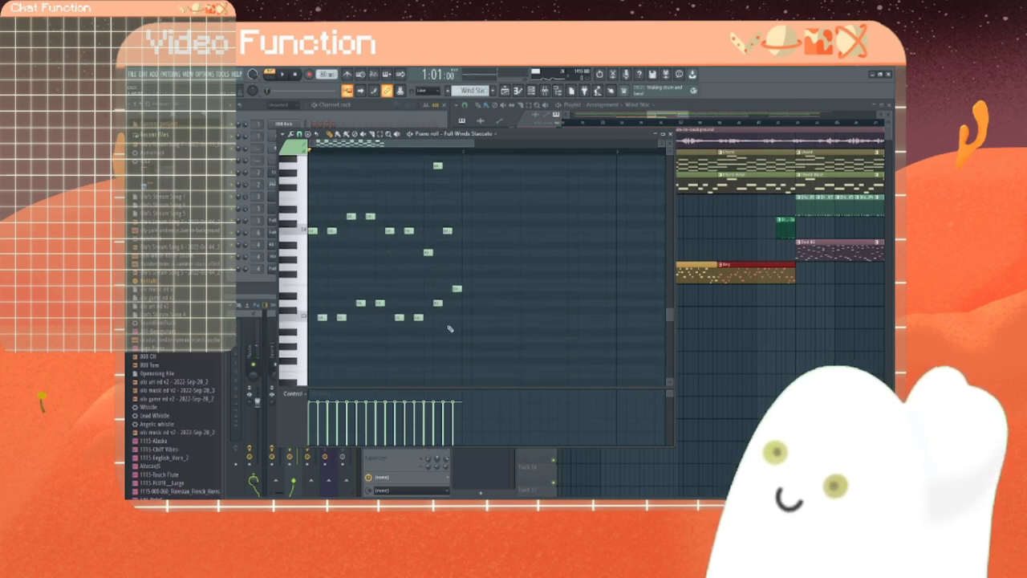
pyautogui.moveTo(446, 274); pyautogui.dragTo(447, 259)
pyautogui.scroll(4, 441, 311)
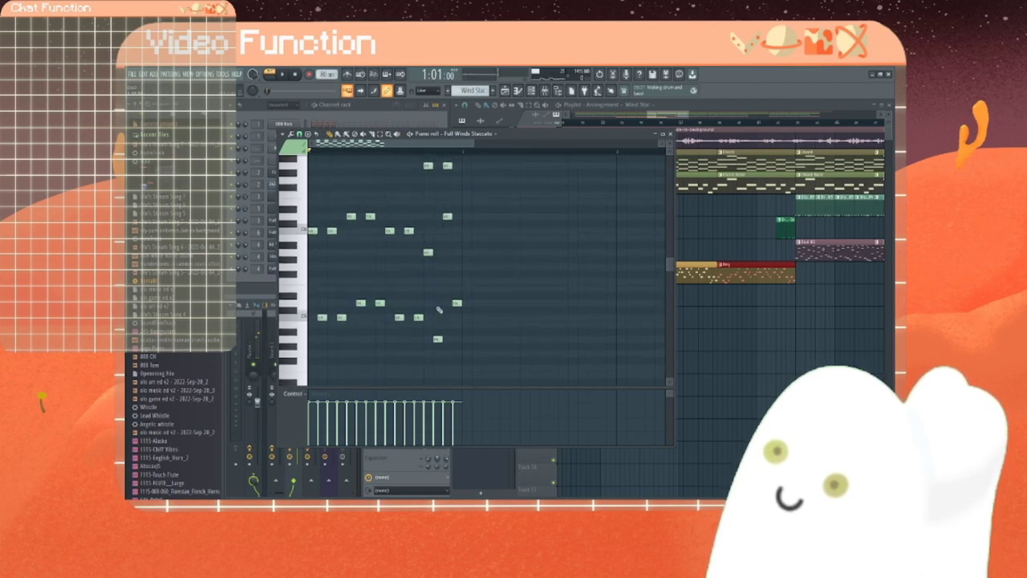
pyautogui.moveTo(445, 295); pyautogui.dragTo(447, 260)
pyautogui.scroll(-3, 453, 286)
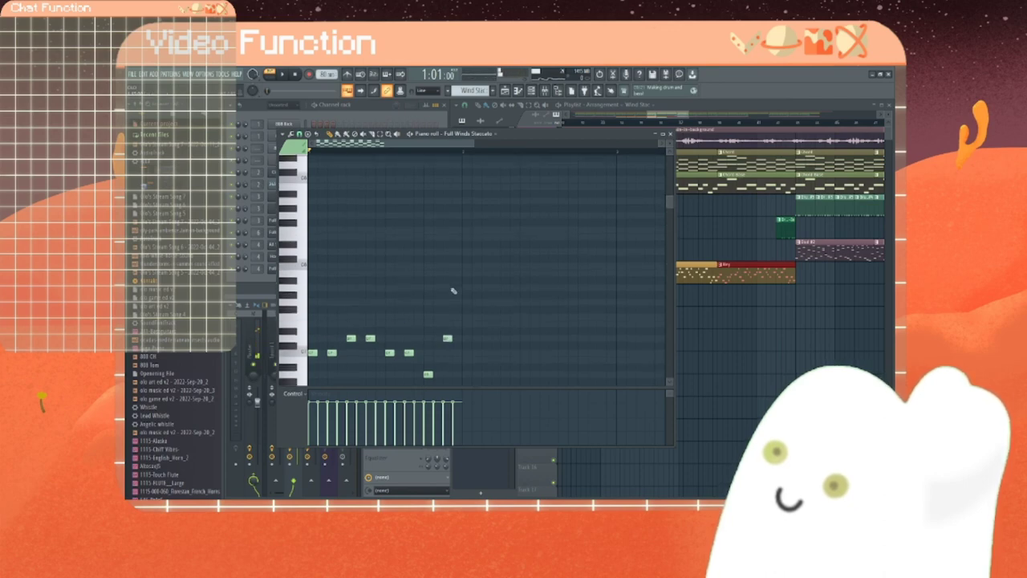
# Step: Play the pattern from the start to hear the changed line endings, and stop playback
pyautogui.press('space')
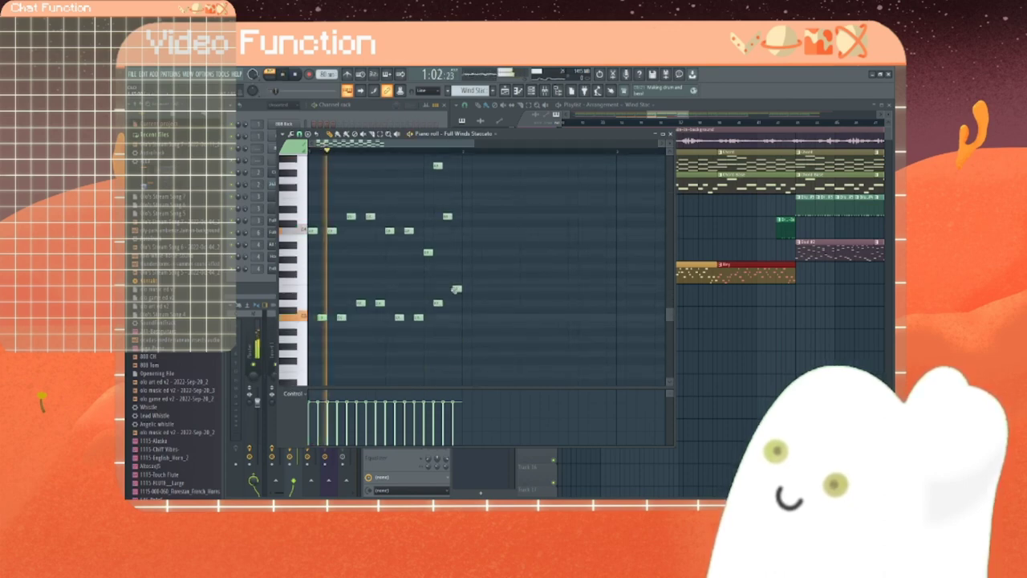
pyautogui.scroll(3, 454, 291)
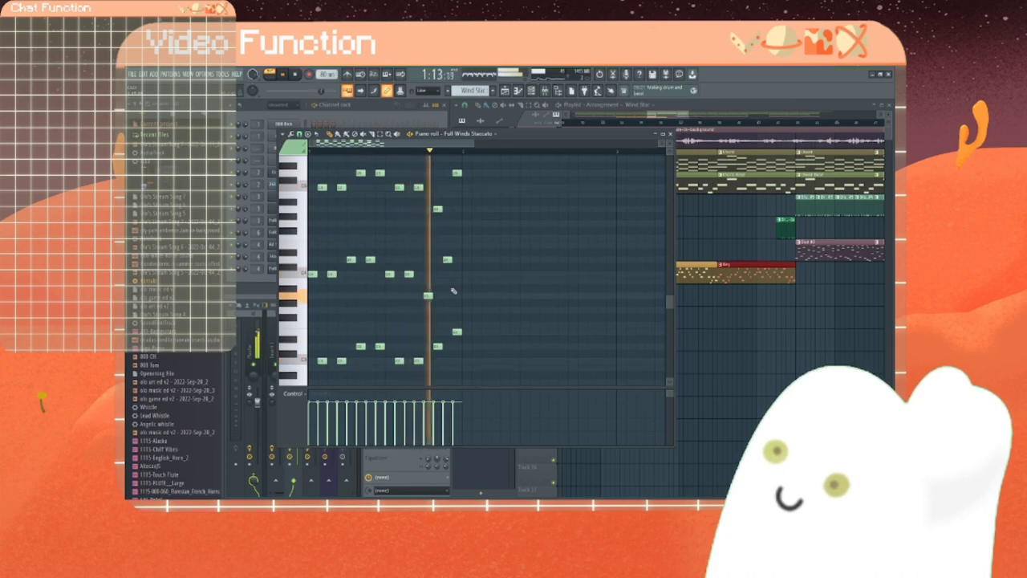
pyautogui.scroll(3, 454, 292)
pyautogui.scroll(10, 453, 291)
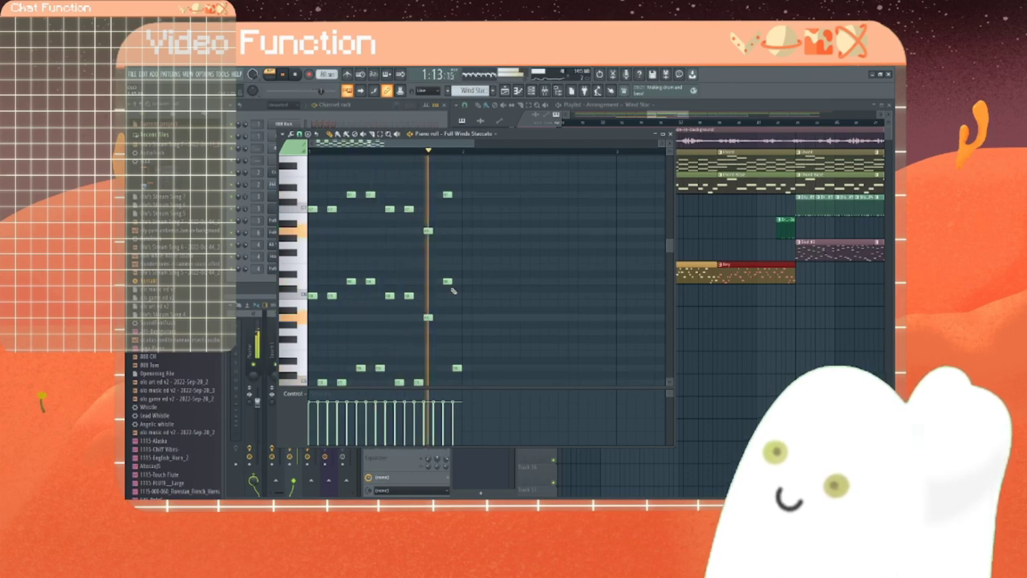
pyautogui.press('space')
# Step: Raise the step 12 note of the C3 octave line to G3 and the step 11 note of the C4 line to D4
pyautogui.scroll(-2, 453, 291)
pyautogui.scroll(-4, 454, 291)
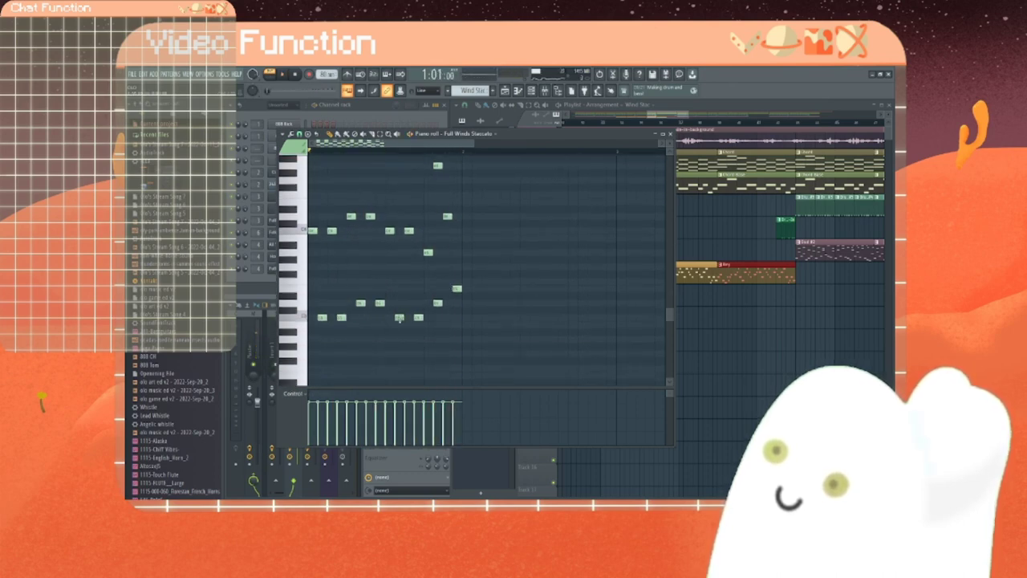
pyautogui.moveTo(418, 318); pyautogui.dragTo(420, 265)
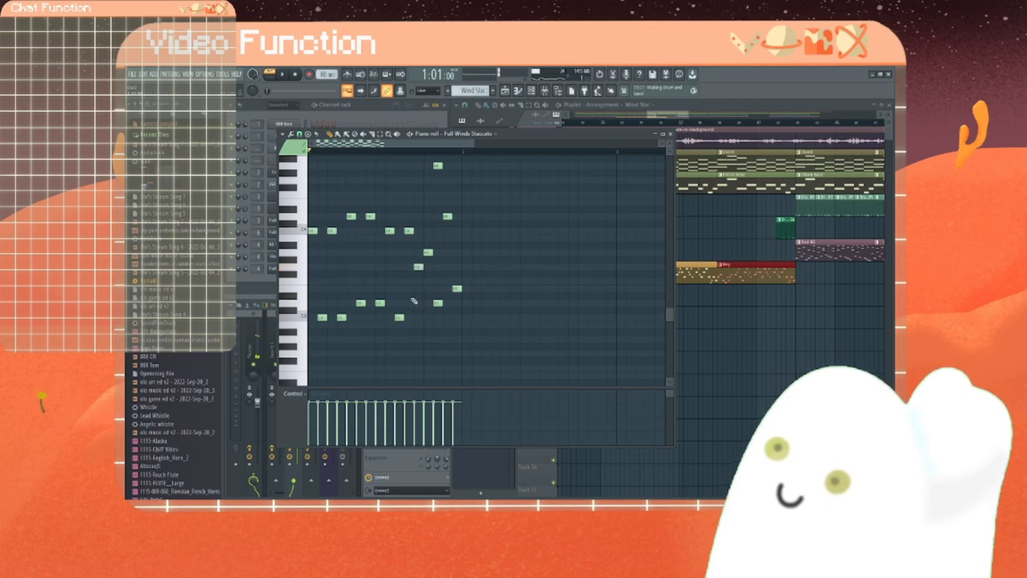
pyautogui.scroll(5, 414, 301)
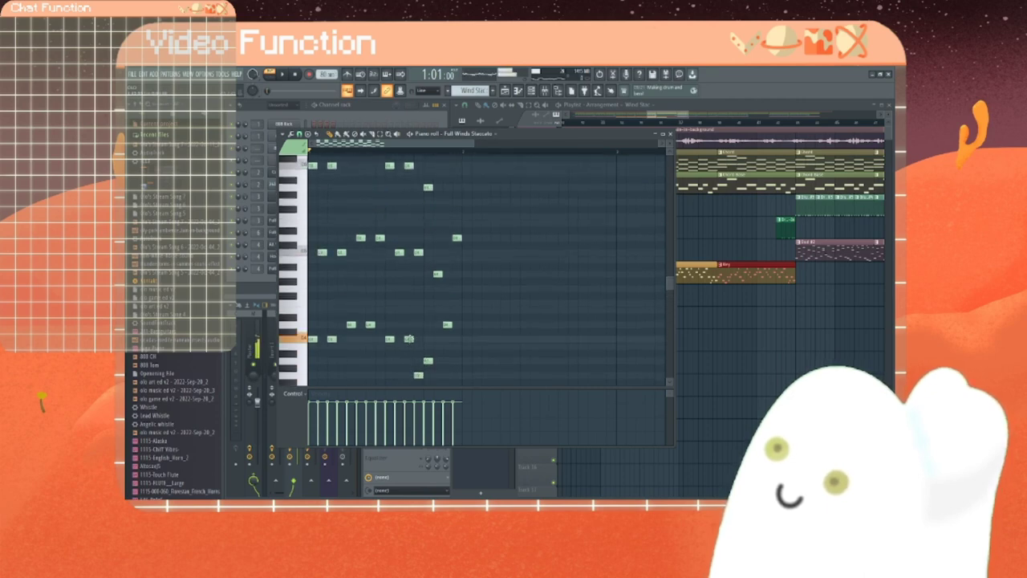
pyautogui.scroll(3, 414, 330)
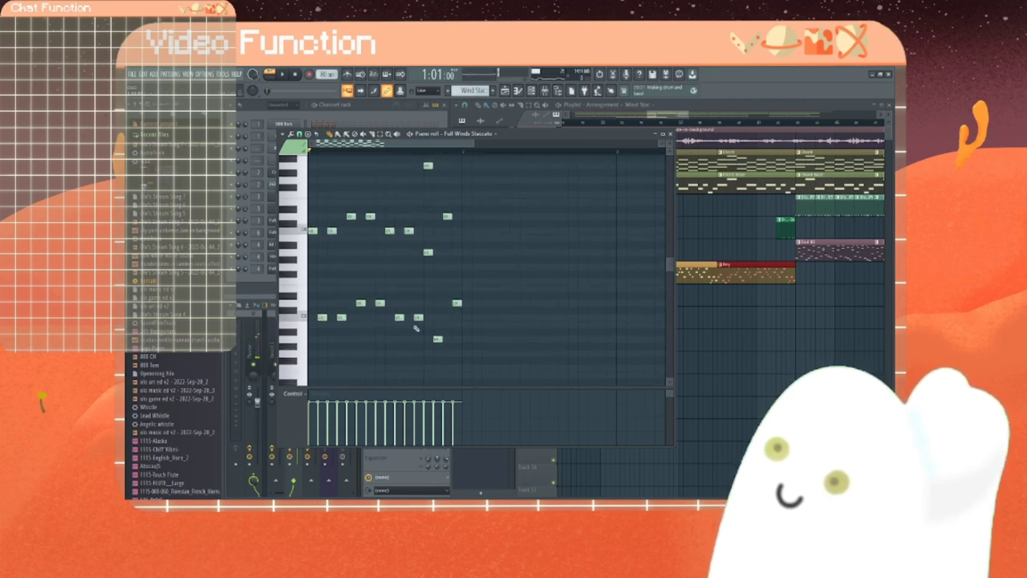
# Step: Raise the C5 line's step 12 note to E5, the C6 line's step 11 note to E6 and the C7 line's step 11 note to D7
pyautogui.moveTo(418, 315); pyautogui.dragTo(409, 289)
pyautogui.scroll(4, 411, 318)
pyautogui.scroll(2, 408, 315)
pyautogui.scroll(1, 408, 315)
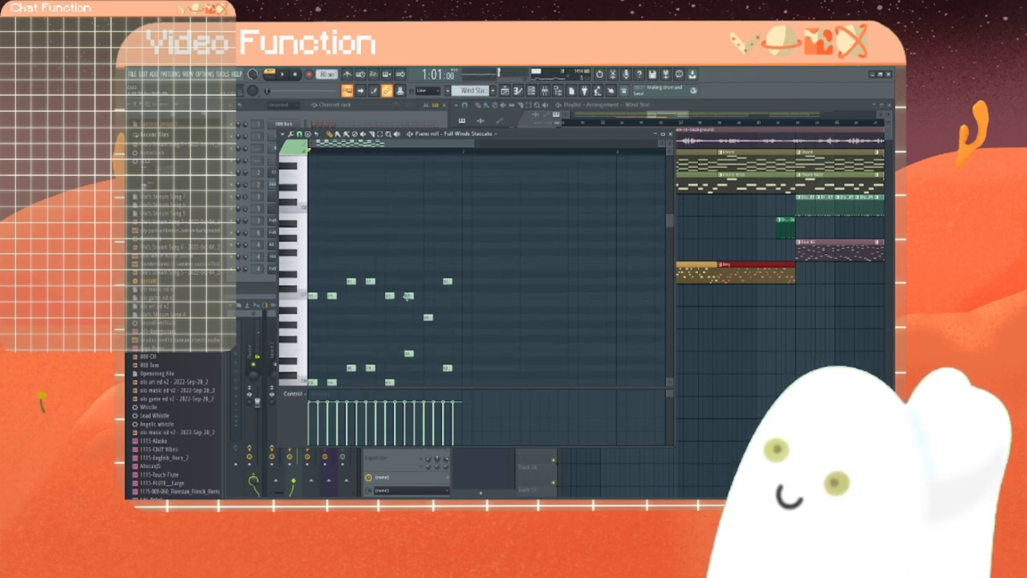
pyautogui.scroll(4, 406, 334)
pyautogui.scroll(-1, 406, 334)
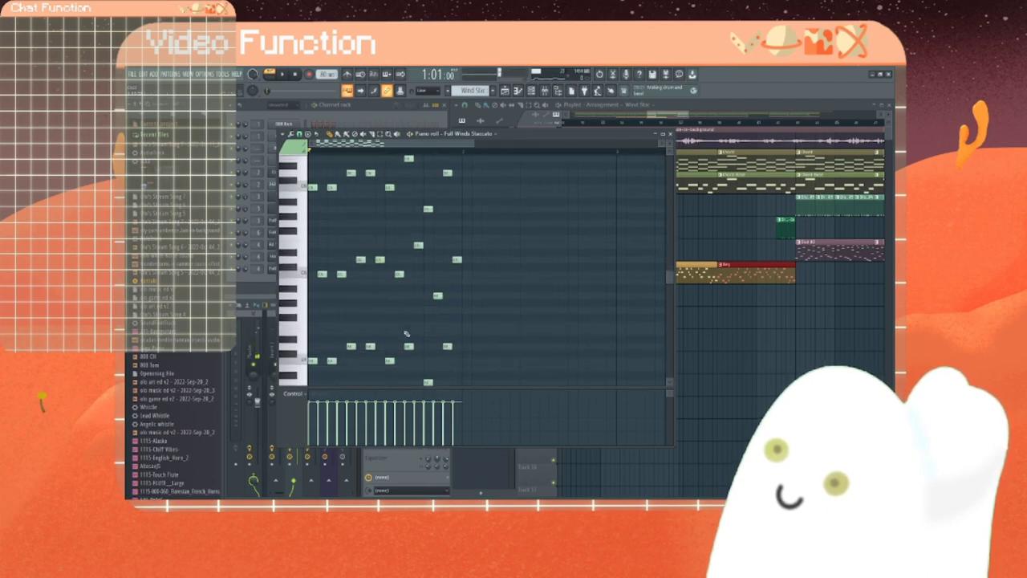
# Step: Play the pattern from the start, restart it once, review all octave lines while it loops, and stop playback
pyautogui.press('space')
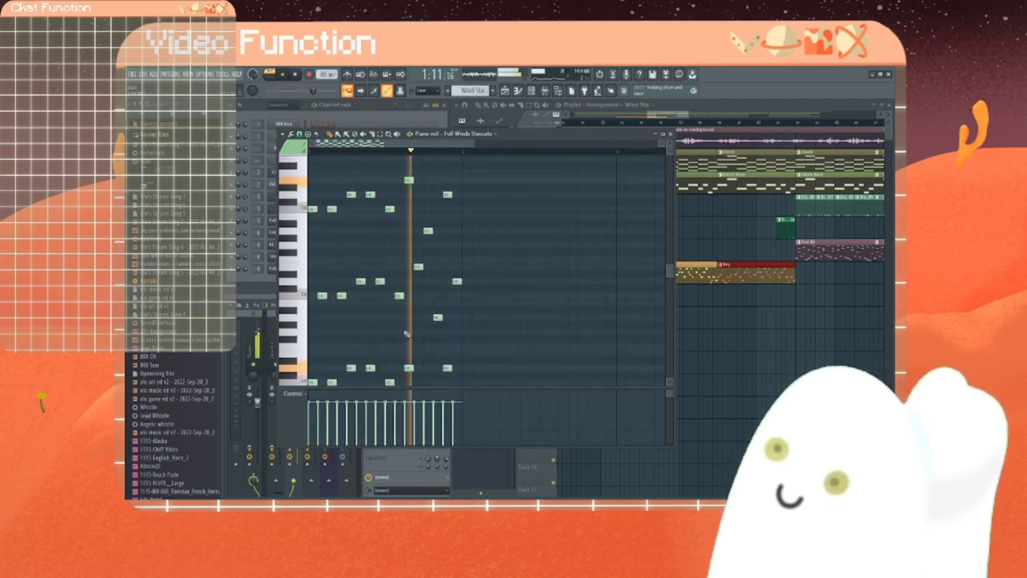
pyautogui.press('space')
pyautogui.scroll(5, 406, 334)
pyautogui.press('space')
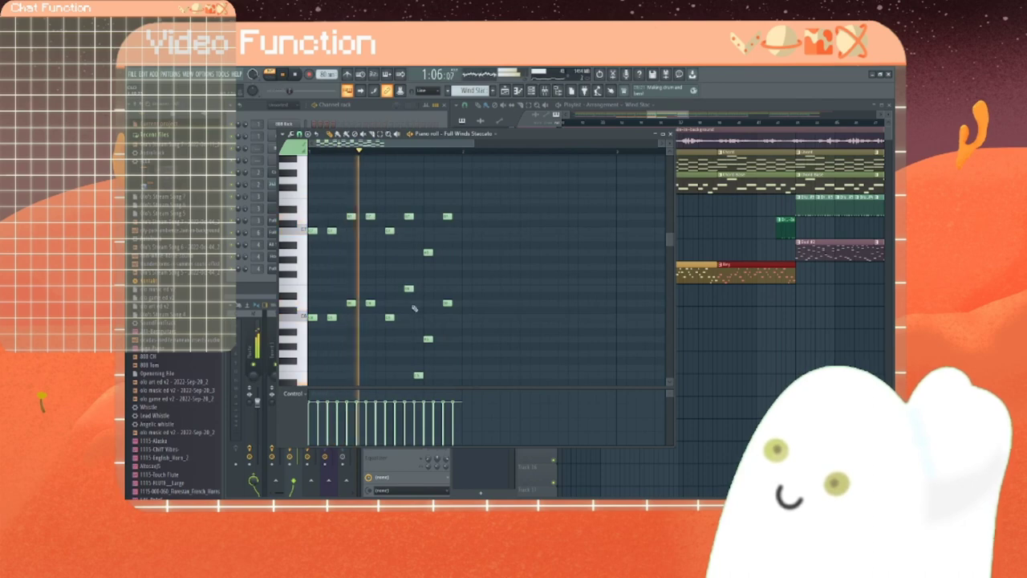
pyautogui.scroll(4, 415, 271)
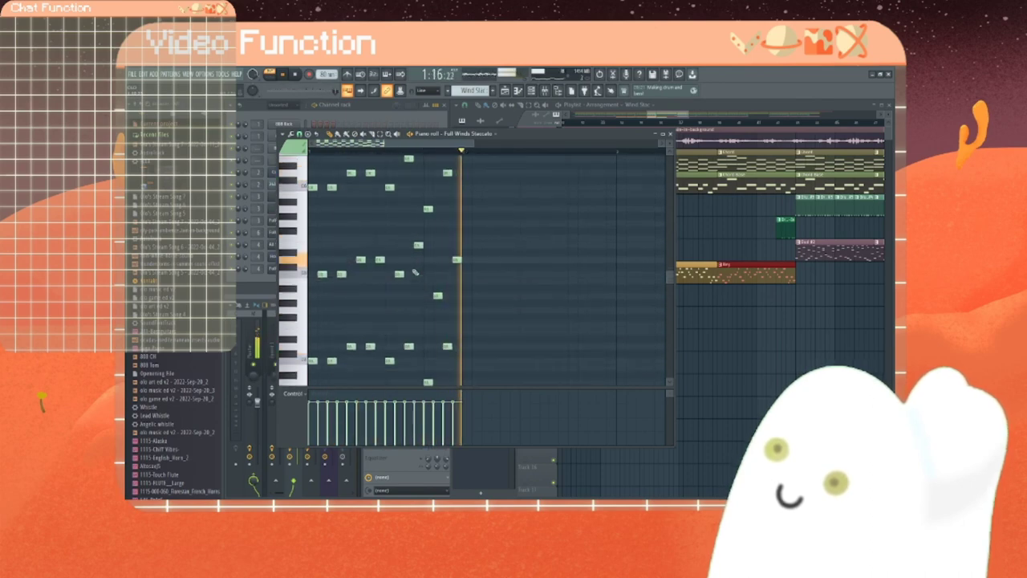
pyautogui.scroll(-1, 415, 273)
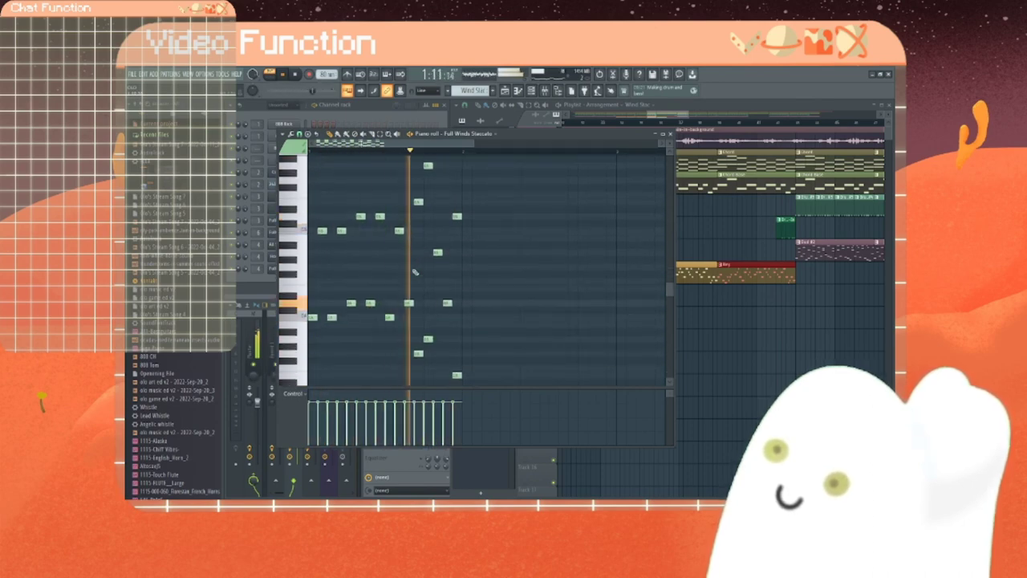
pyautogui.scroll(10, 412, 281)
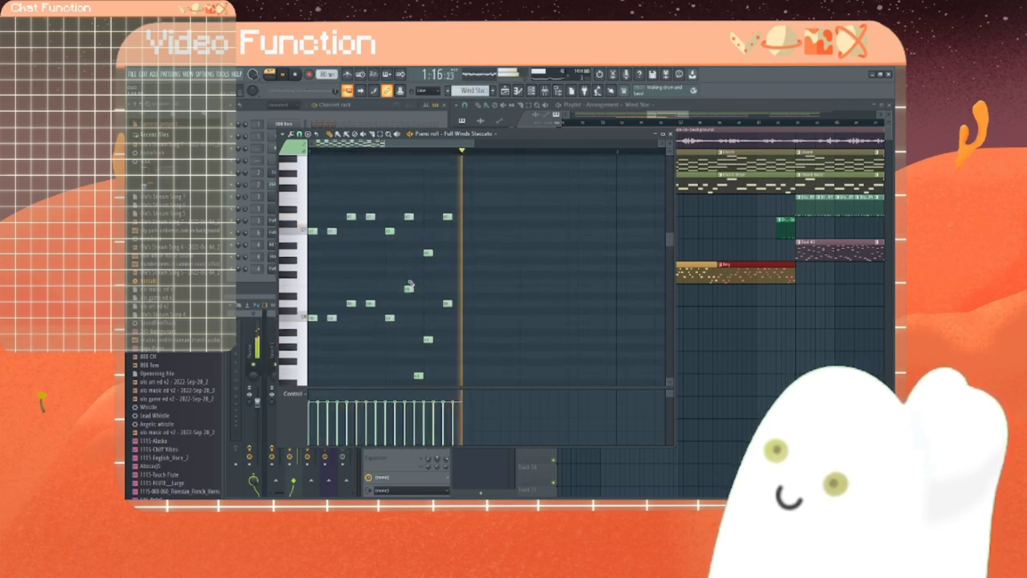
pyautogui.scroll(-5, 411, 282)
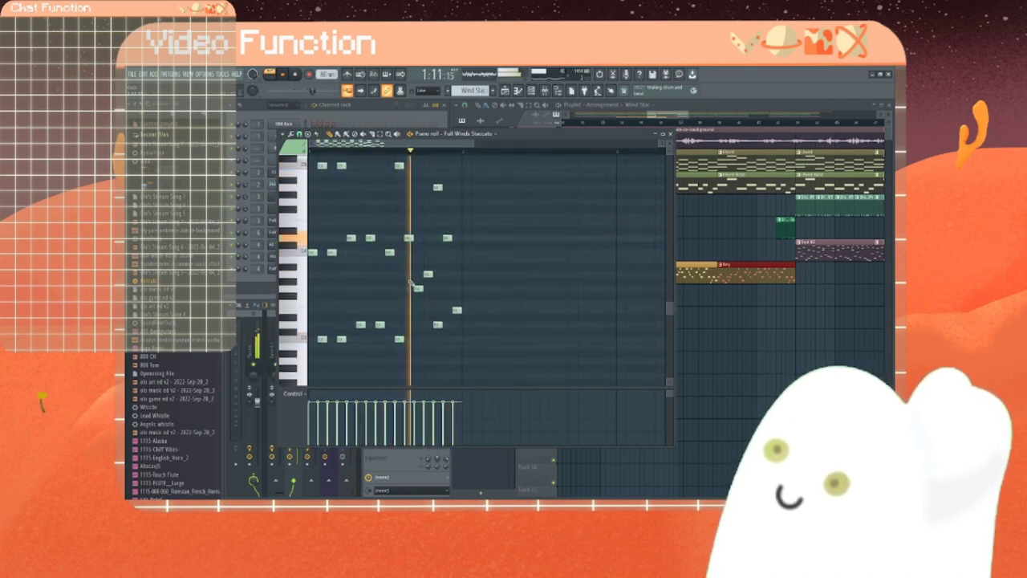
pyautogui.press('space')
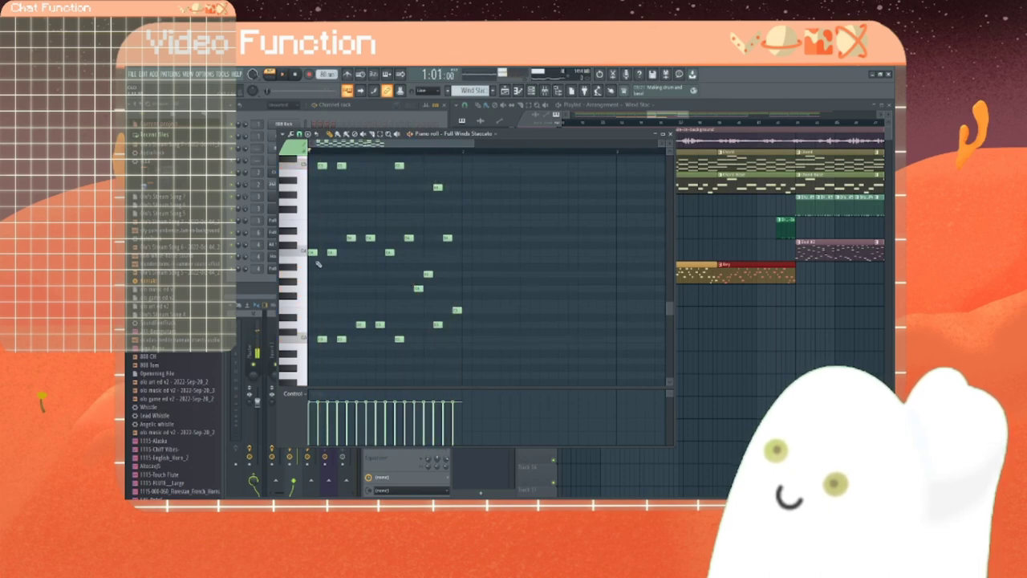
# Step: Add a G6 note at step 10 and a C6 note at step 12, and play the pattern once to check them
pyautogui.scroll(5, 306, 252)
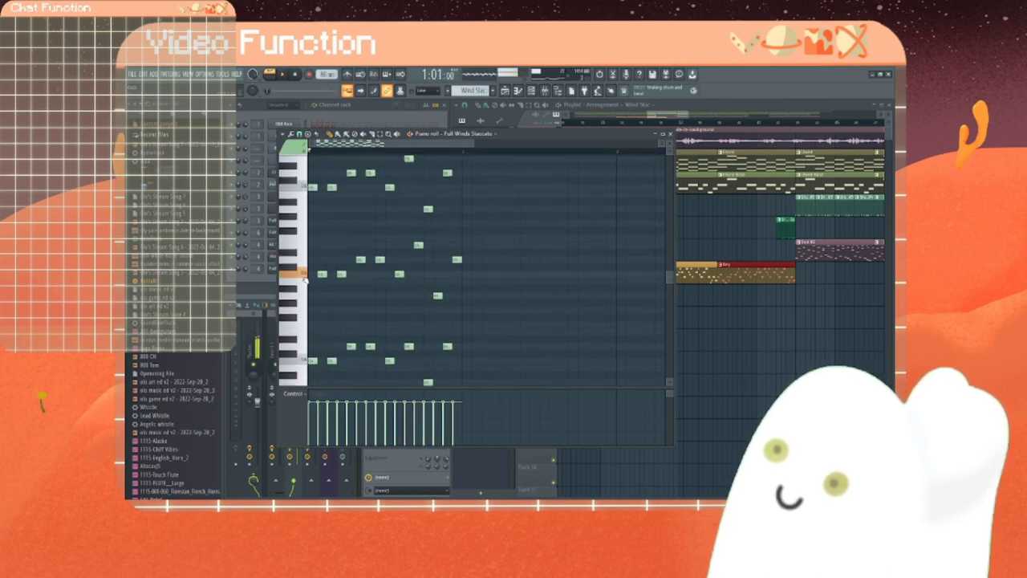
pyautogui.scroll(4, 305, 278)
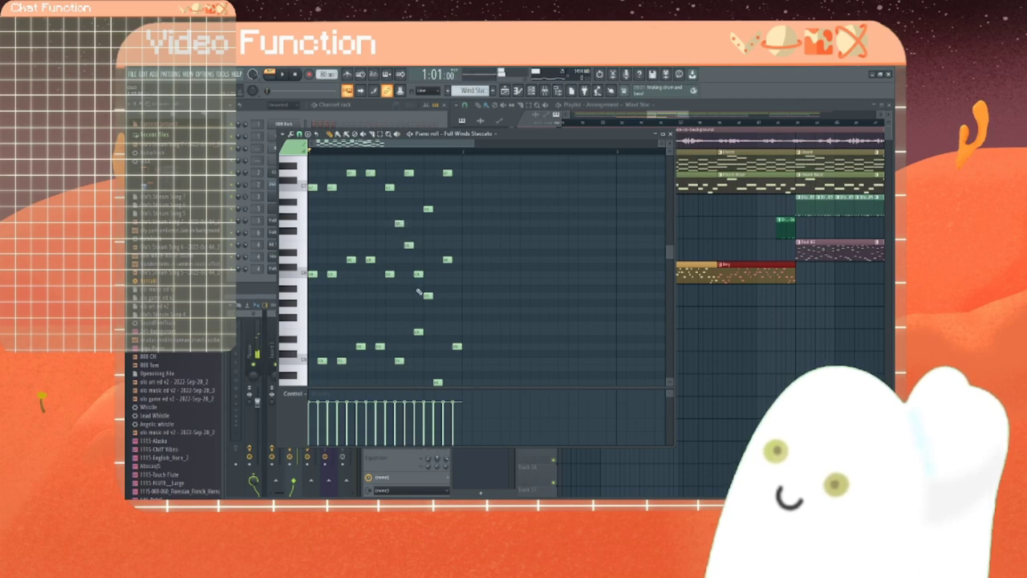
pyautogui.press('space')
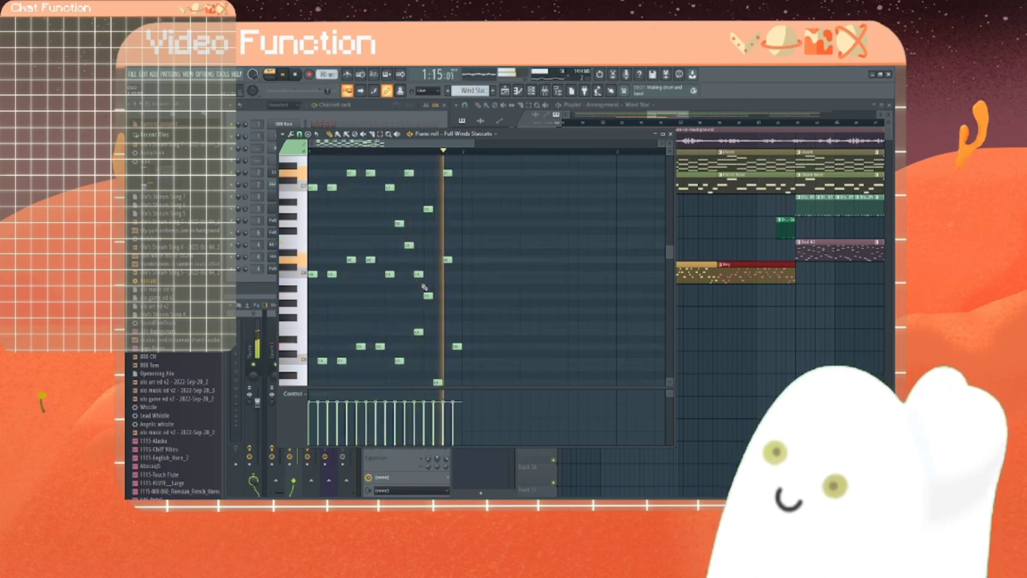
pyautogui.press('space')
# Step: Add extra notes to the lowest octave line: E3 at steps 9 and 12 and A2 at step 11
pyautogui.scroll(-8, 425, 287)
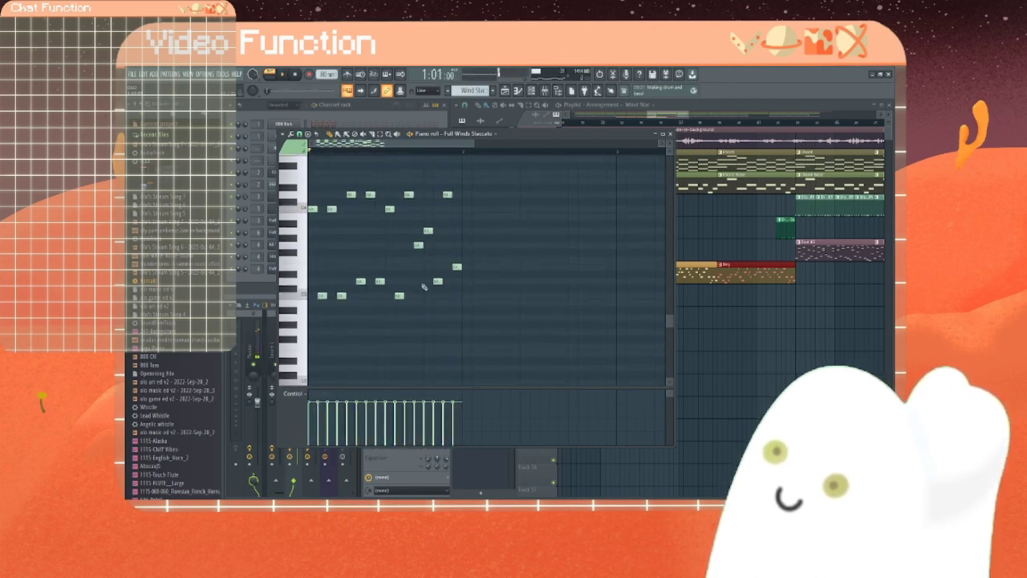
pyautogui.scroll(-1, 413, 298)
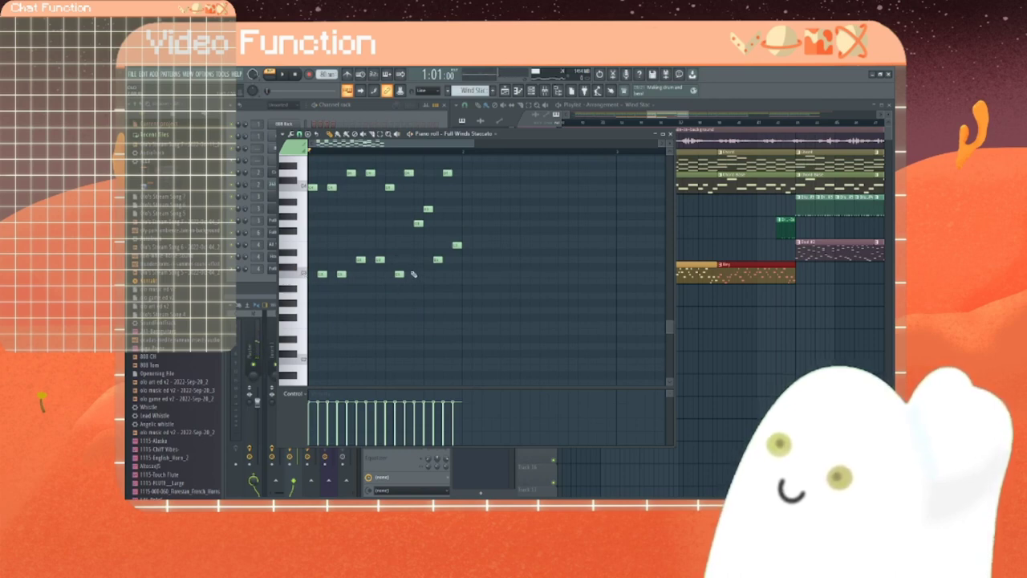
pyautogui.click(389, 237)
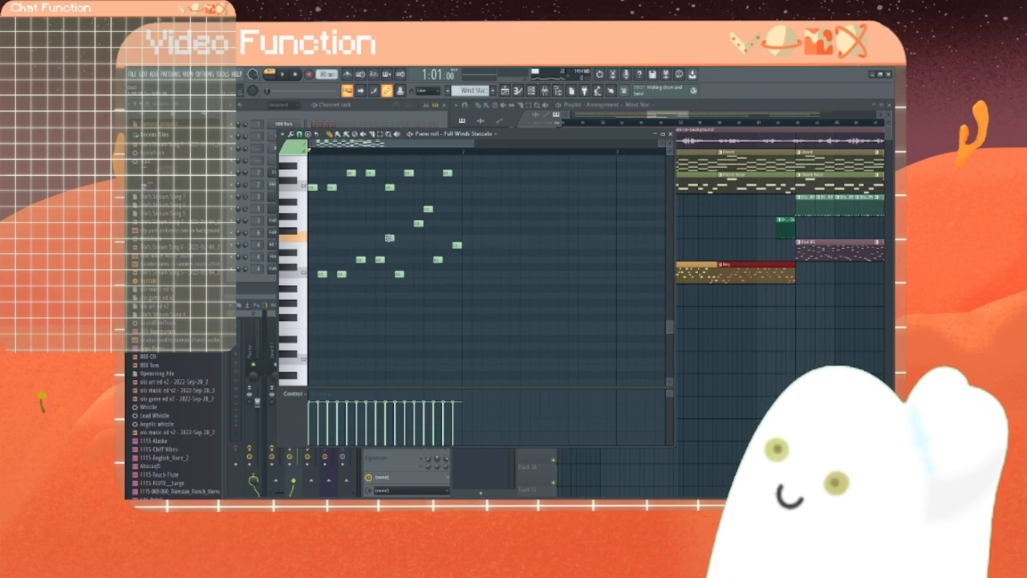
pyautogui.moveTo(388, 243); pyautogui.dragTo(388, 247)
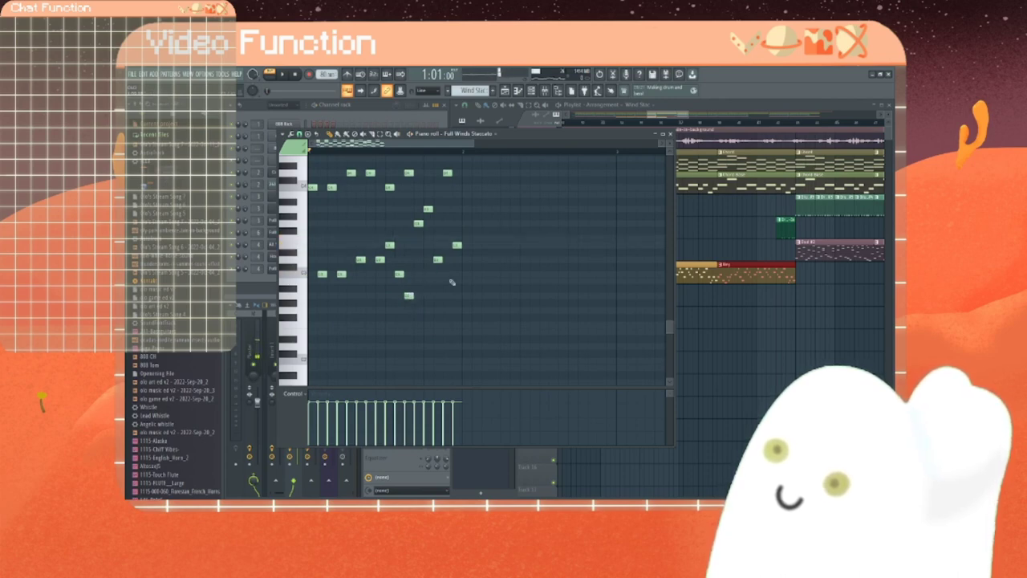
pyautogui.moveTo(418, 261); pyautogui.dragTo(418, 243)
# Step: Play the pattern to hear the extra low and high notes across the octaves, and stop playback
pyautogui.press('space')
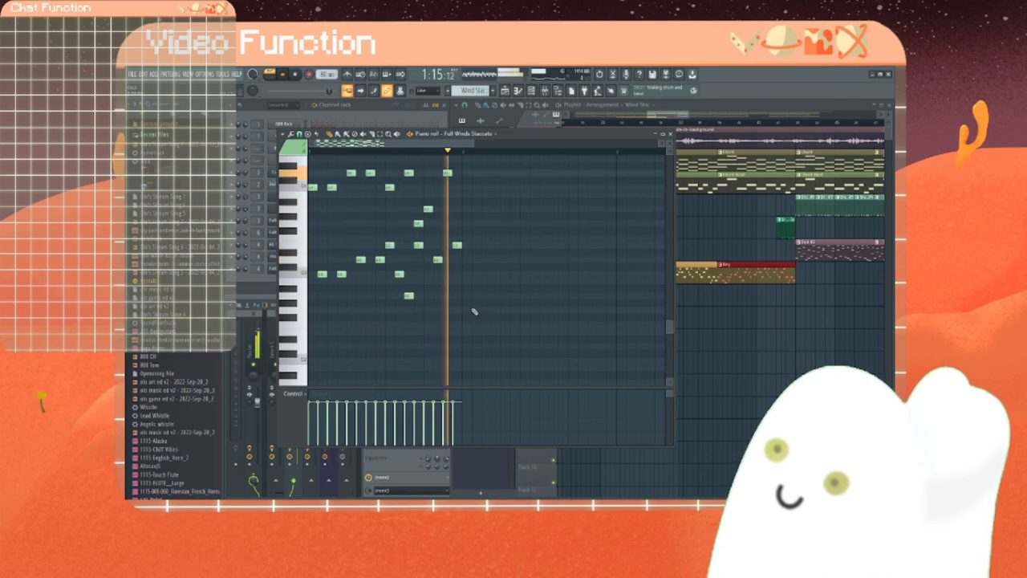
pyautogui.scroll(4, 419, 299)
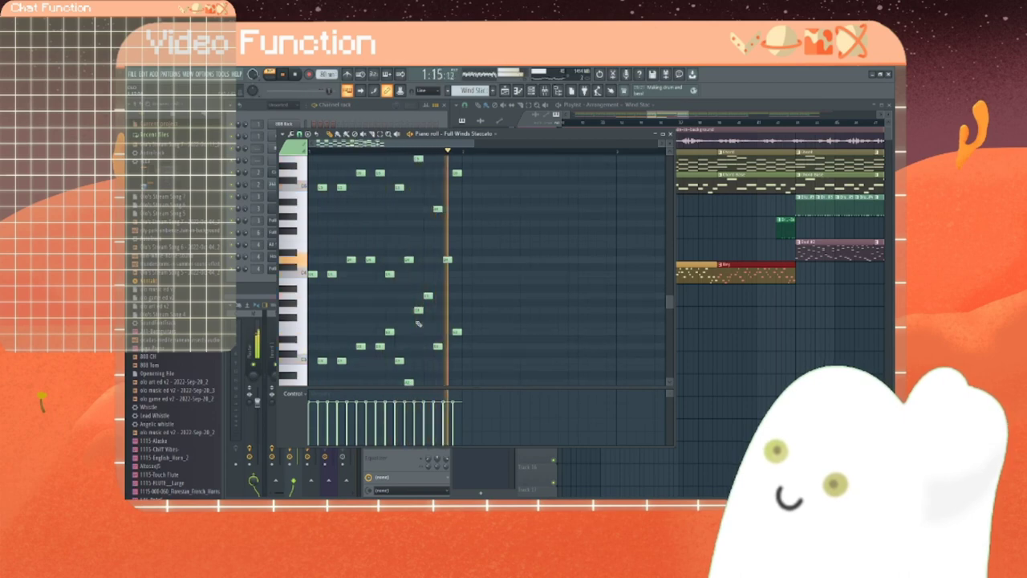
pyautogui.scroll(-2, 418, 322)
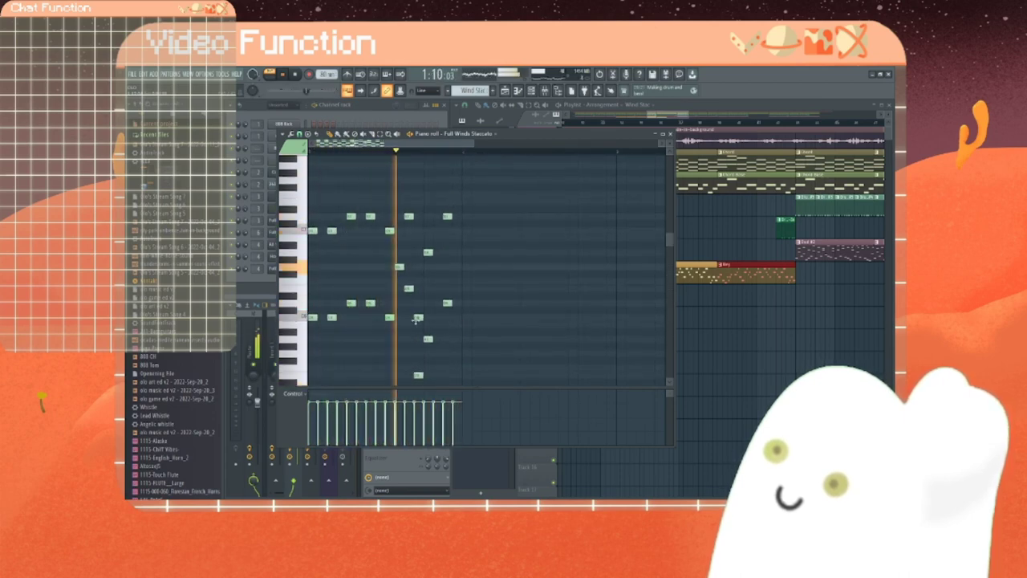
pyautogui.press('space')
# Step: Add a C7 note at step 14 and an E7 note at step 16, and play the pattern to check them
pyautogui.scroll(1, 417, 321)
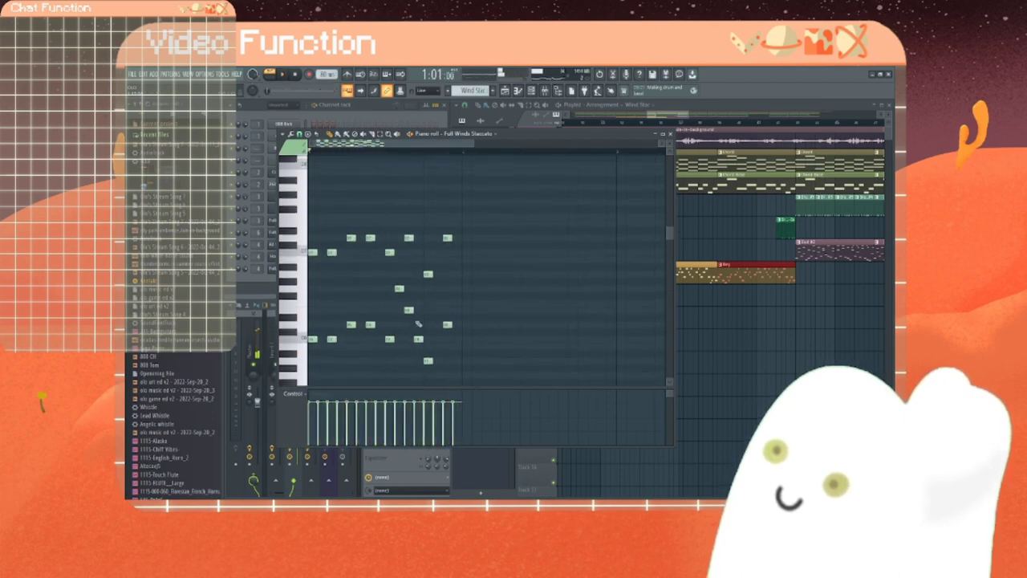
pyautogui.click(438, 260)
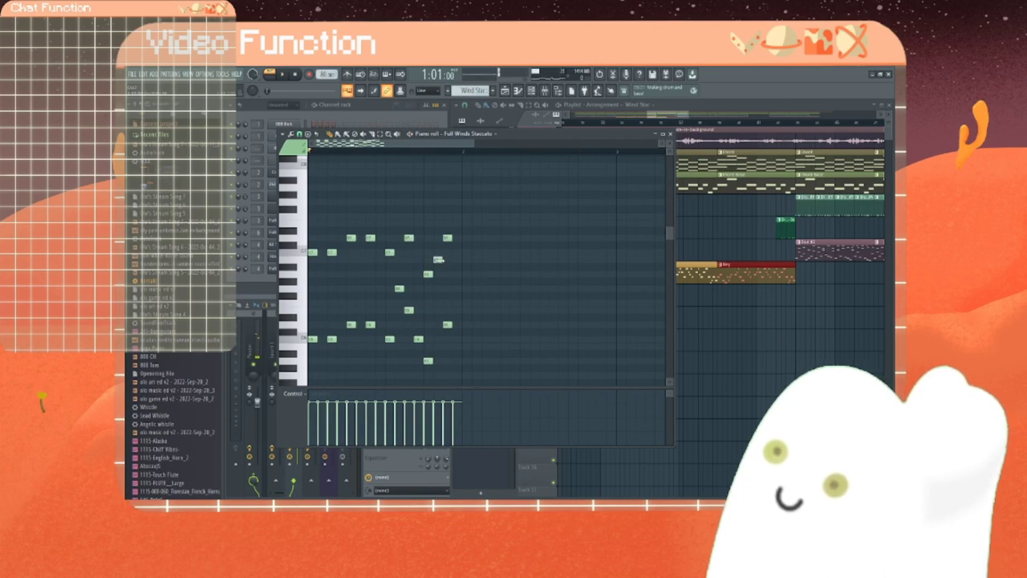
pyautogui.moveTo(437, 258); pyautogui.dragTo(440, 253)
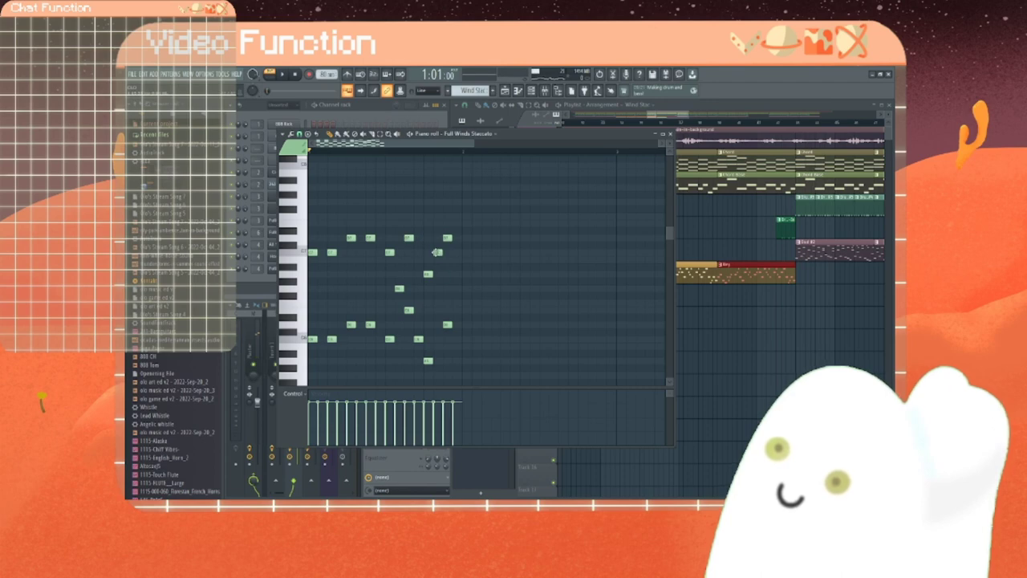
pyautogui.moveTo(441, 252); pyautogui.dragTo(434, 253)
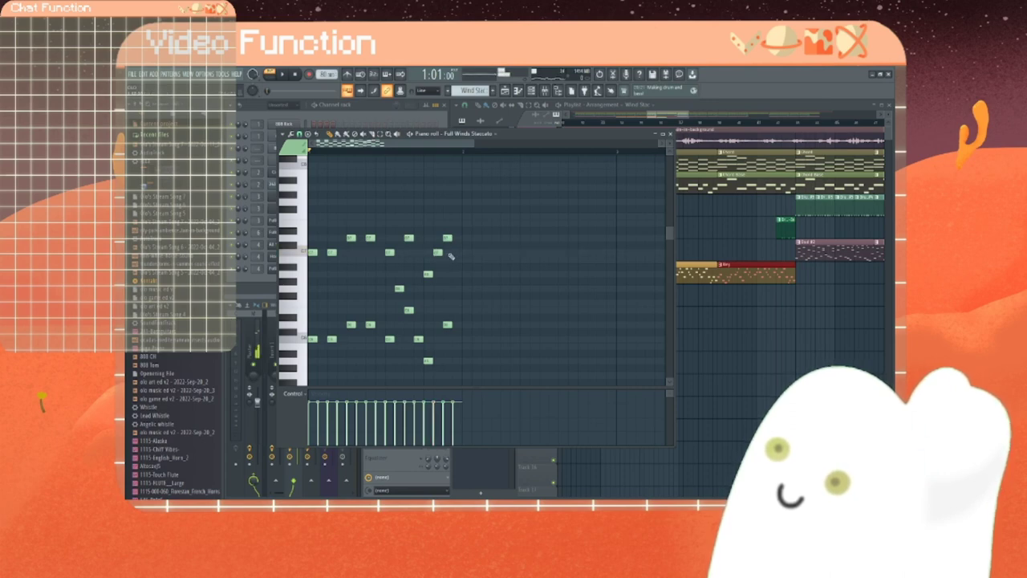
pyautogui.moveTo(441, 252)
pyautogui.mouseDown()
pyautogui.moveTo(429, 252)
pyautogui.moveTo(444, 253)
pyautogui.mouseUp()
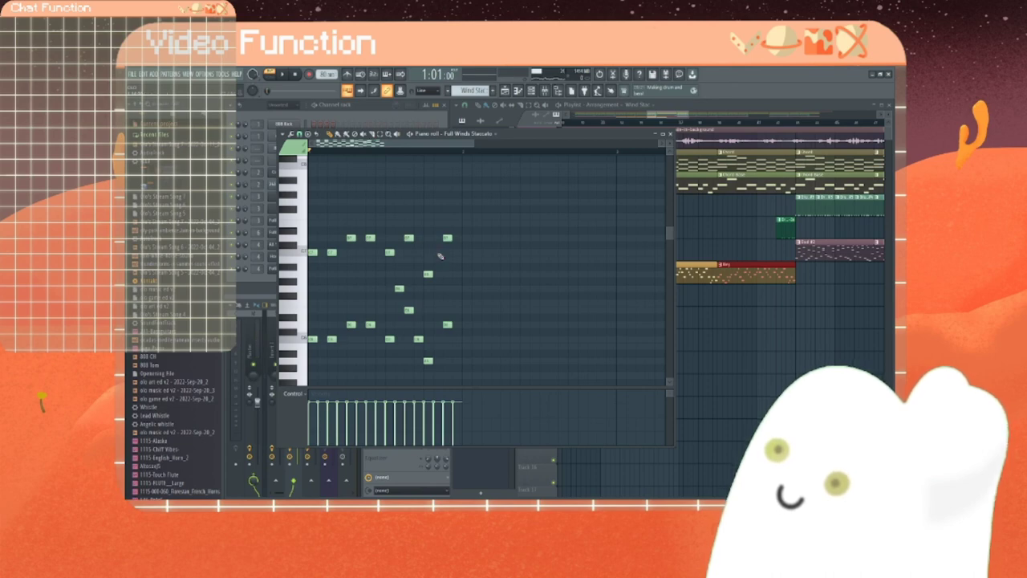
pyautogui.click(439, 253)
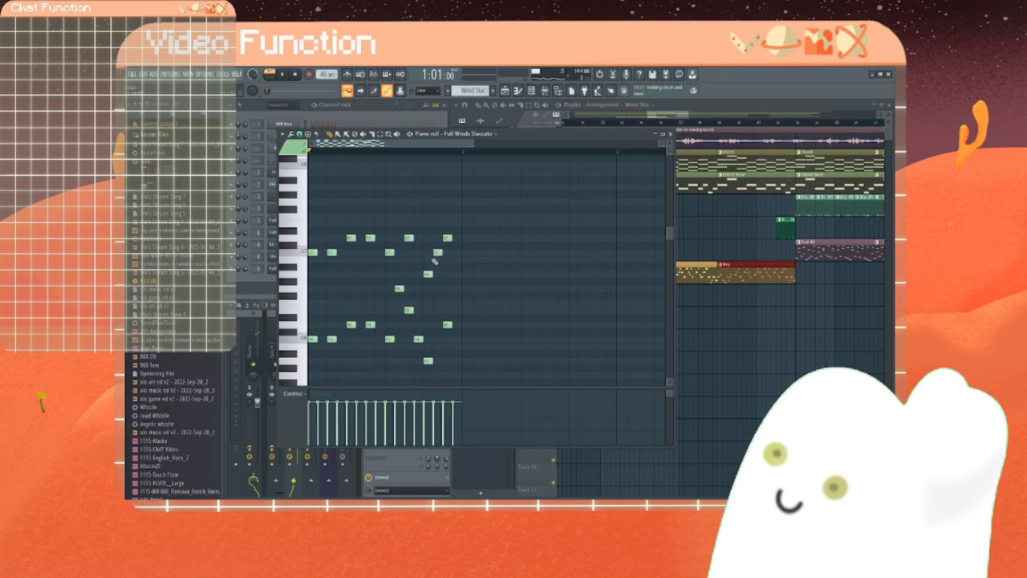
pyautogui.click(456, 225)
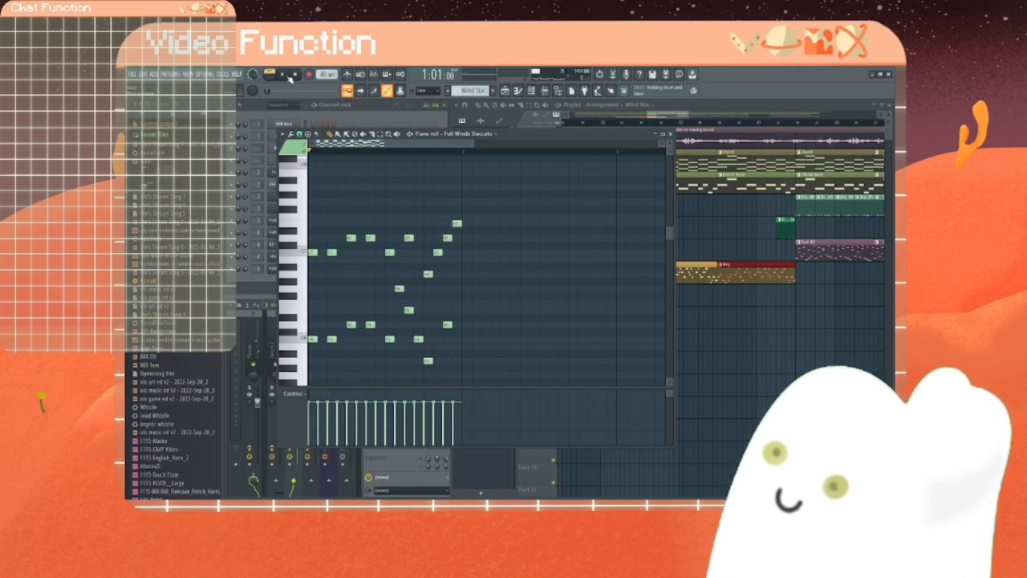
pyautogui.click(290, 76)
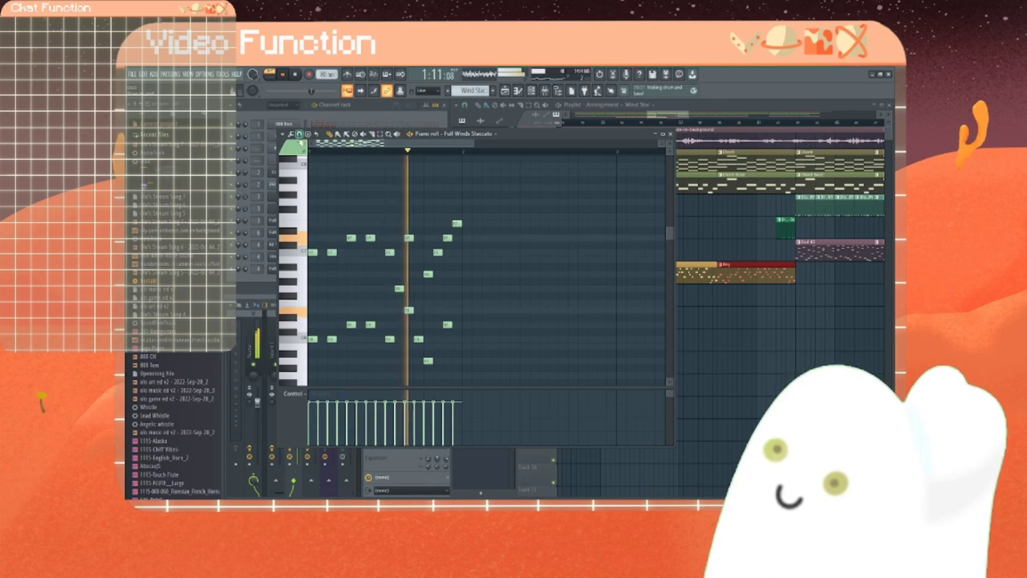
pyautogui.click(295, 74)
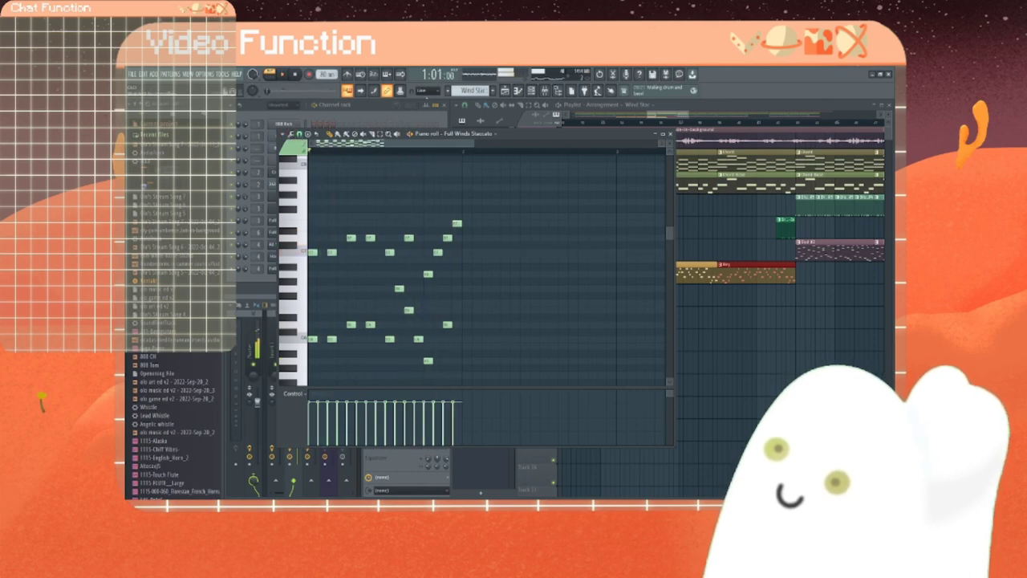
# Step: Close the piano roll and play the song from 34:09 to hear the Wind Stac clip with the other tracks
pyautogui.click(664, 136)
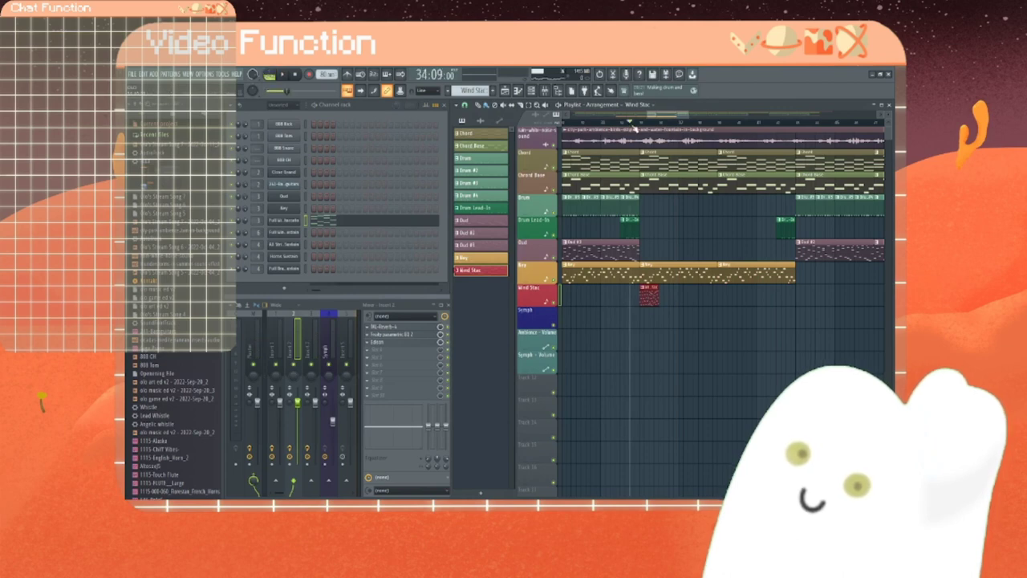
pyautogui.press('space')
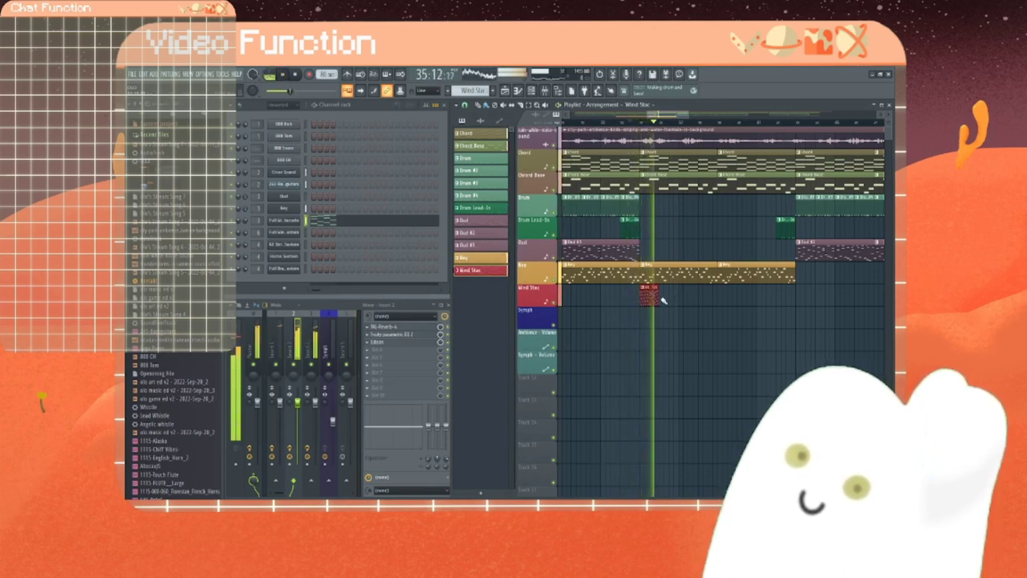
pyautogui.press('space')
# Step: Reopen the Full Winds Staccato notes and delete everything between the C4-octave line and the top C7 line
pyautogui.rightClick(286, 217)
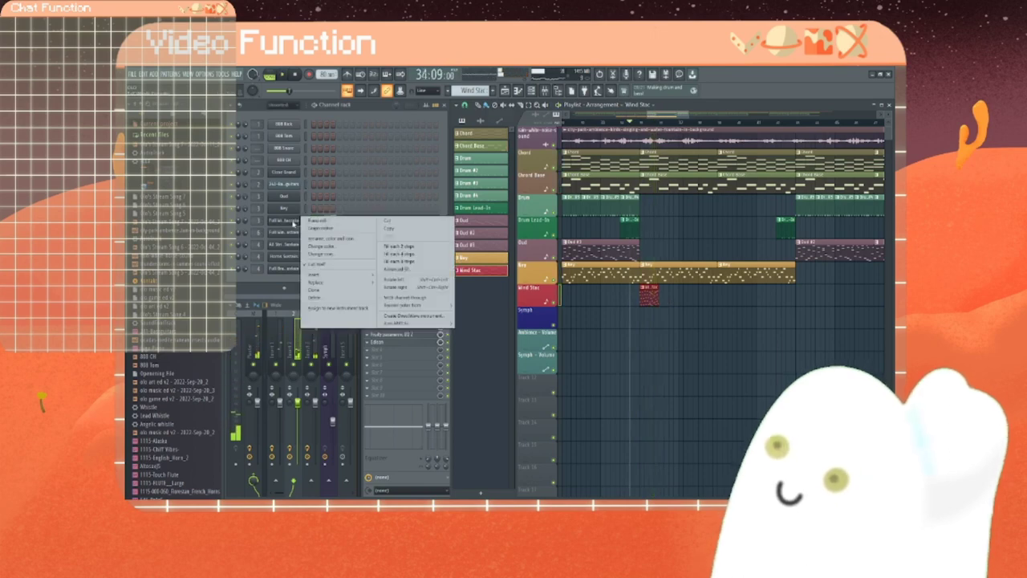
pyautogui.click(321, 221)
pyautogui.scroll(-8, 369, 241)
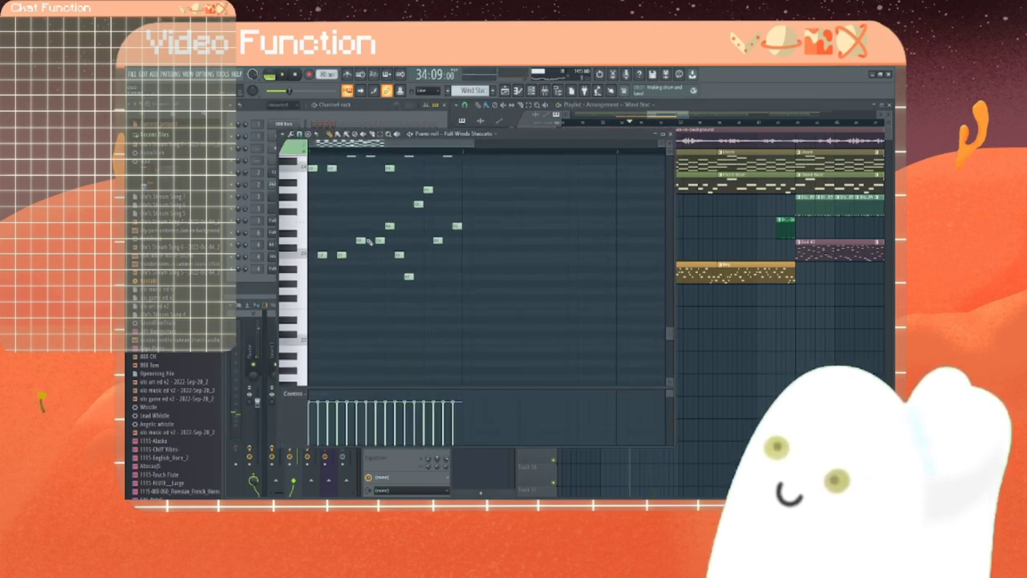
pyautogui.scroll(16, 369, 241)
pyautogui.scroll(-8, 369, 242)
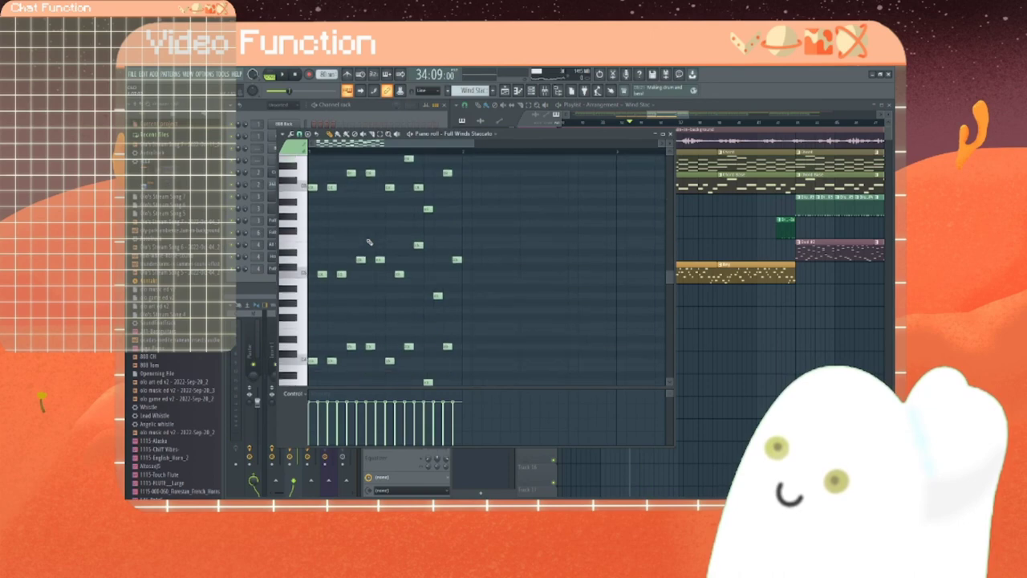
pyautogui.scroll(8, 344, 247)
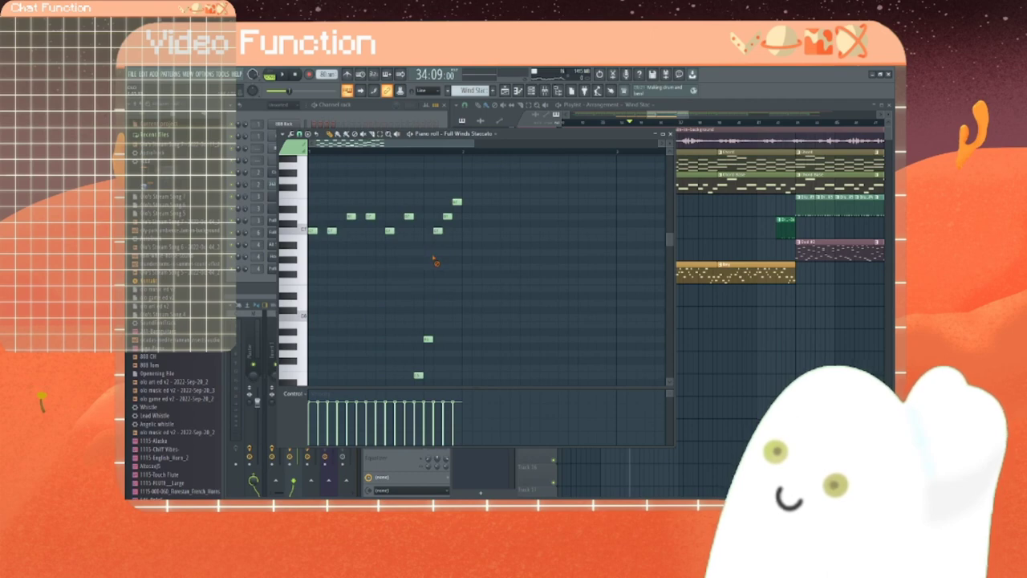
pyautogui.scroll(8, 434, 260)
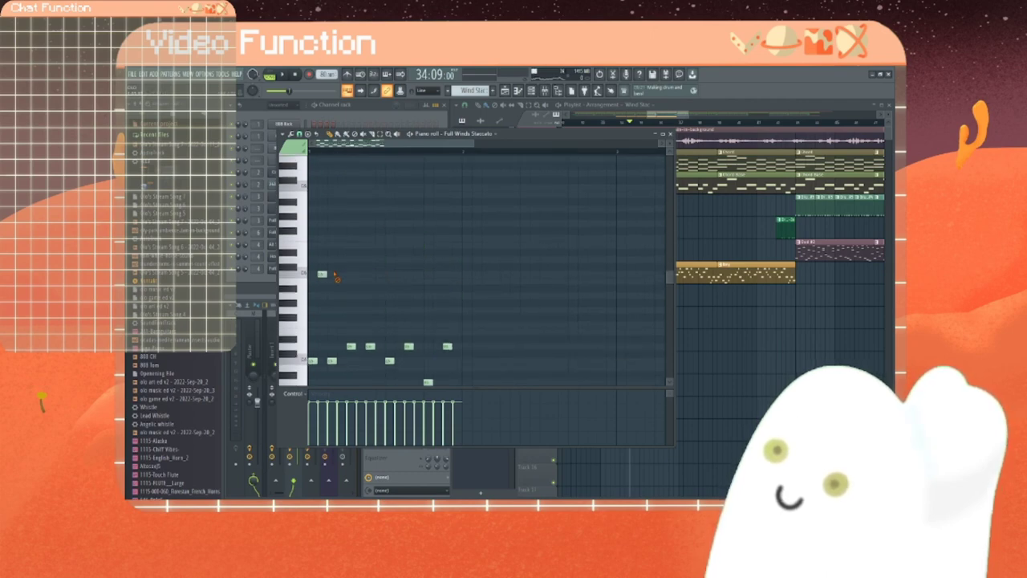
# Step: Add an E4 note and an A6 note at step 13 while the pattern loops, and close the piano roll
pyautogui.scroll(-9, 386, 224)
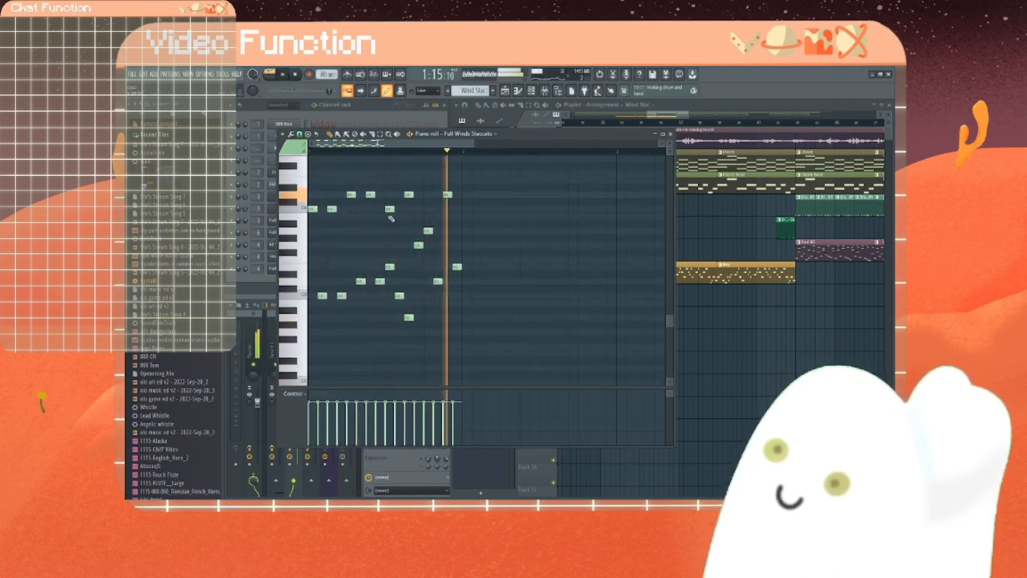
pyautogui.scroll(4, 427, 239)
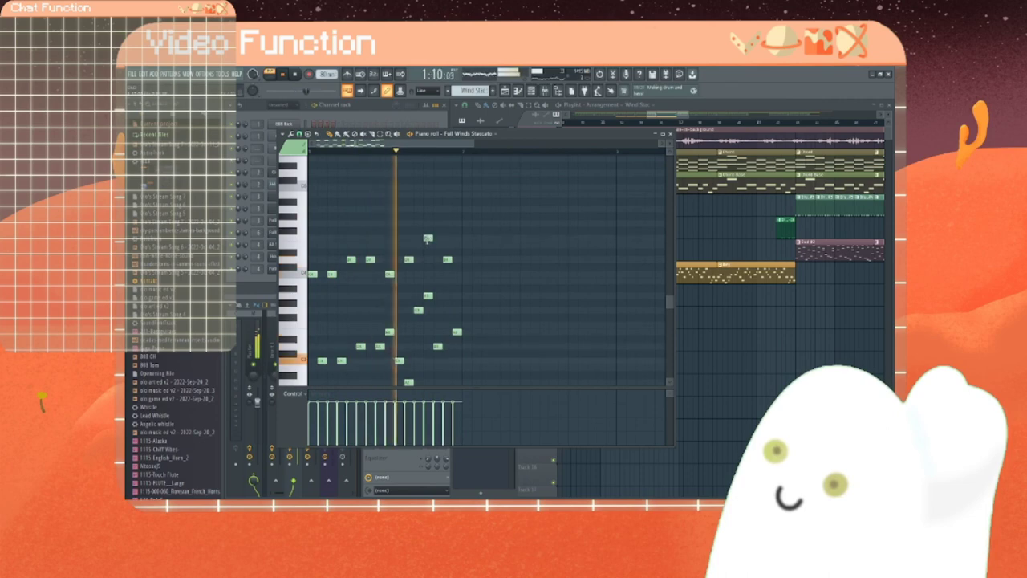
pyautogui.moveTo(427, 239); pyautogui.dragTo(428, 246)
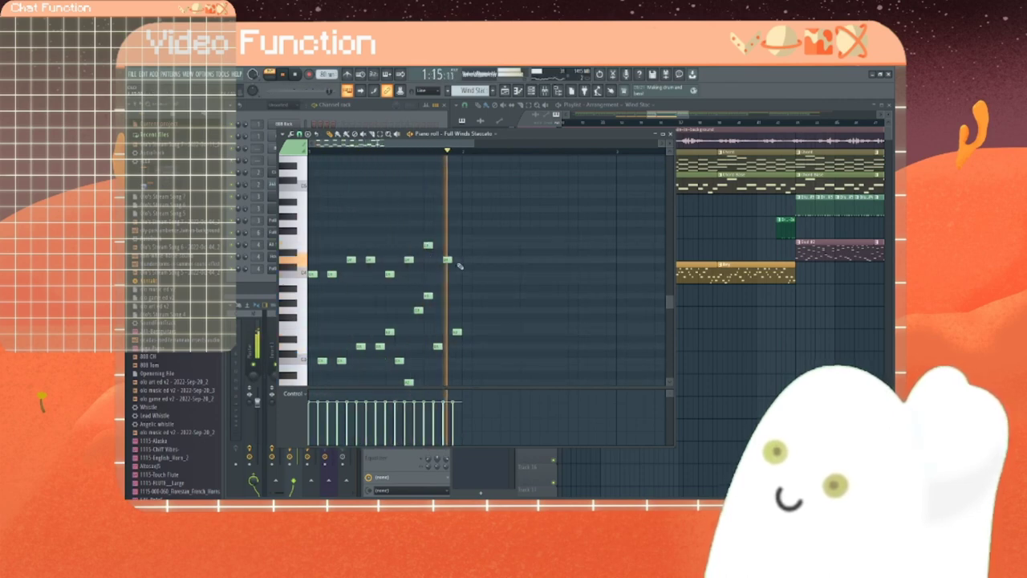
pyautogui.scroll(-1, 460, 266)
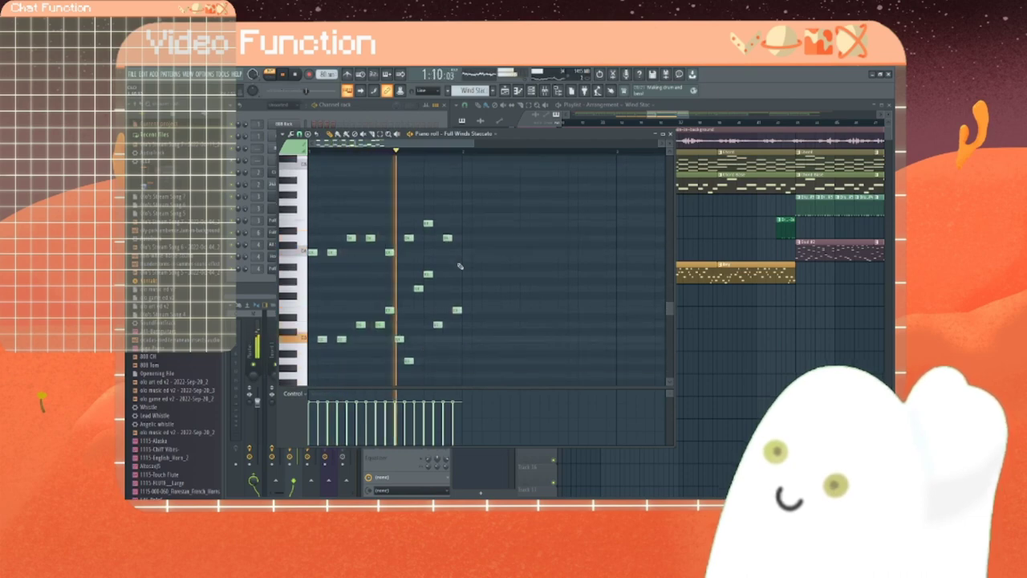
pyautogui.scroll(-1, 460, 265)
pyautogui.scroll(13, 460, 265)
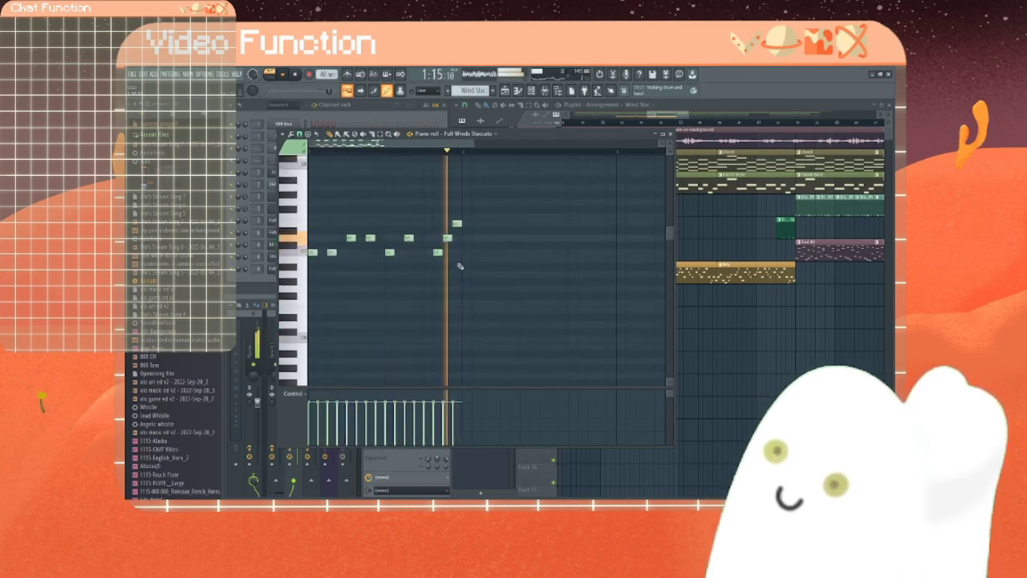
pyautogui.click(428, 273)
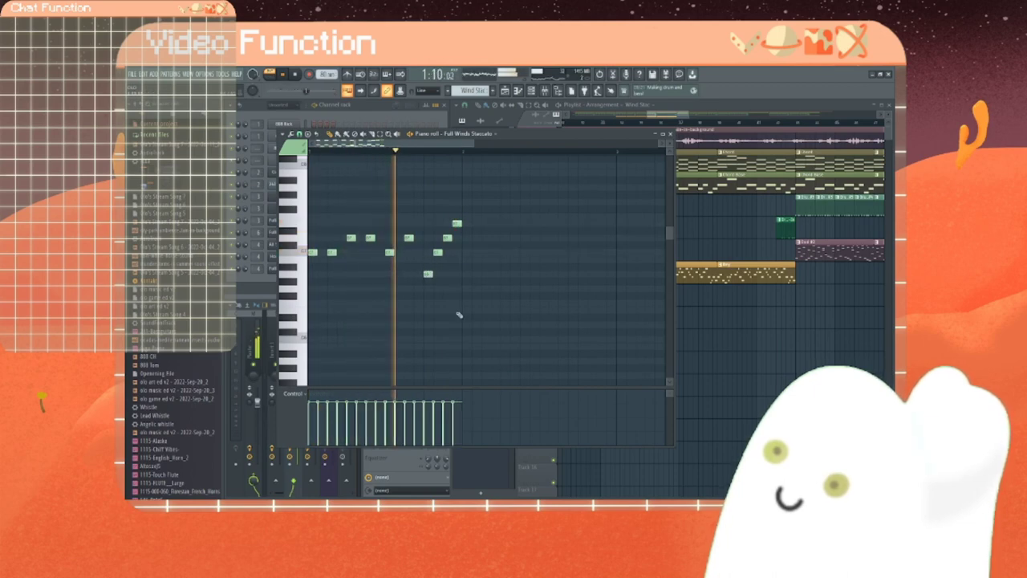
pyautogui.scroll(-1, 435, 282)
pyautogui.scroll(-9, 437, 284)
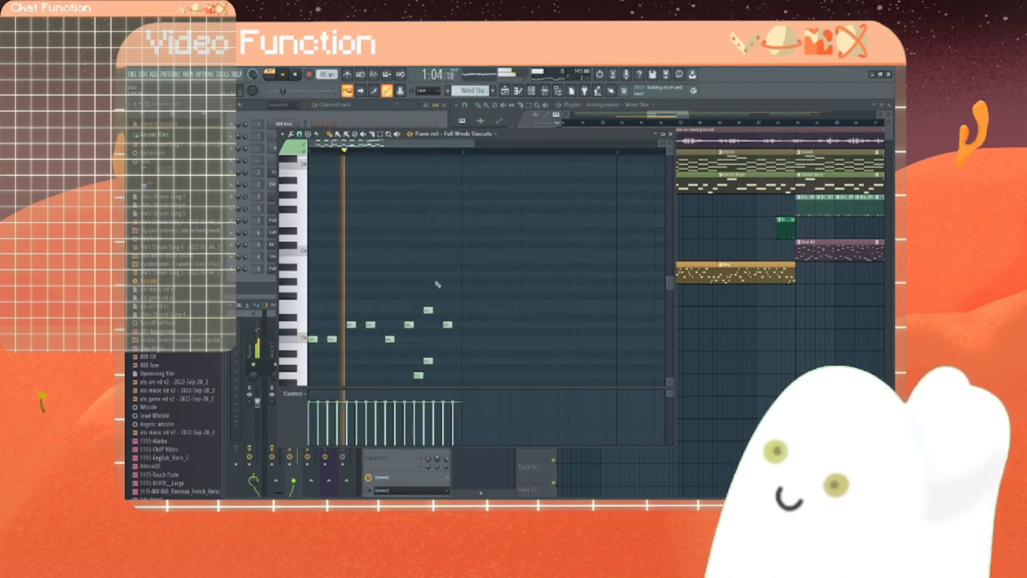
pyautogui.click(671, 134)
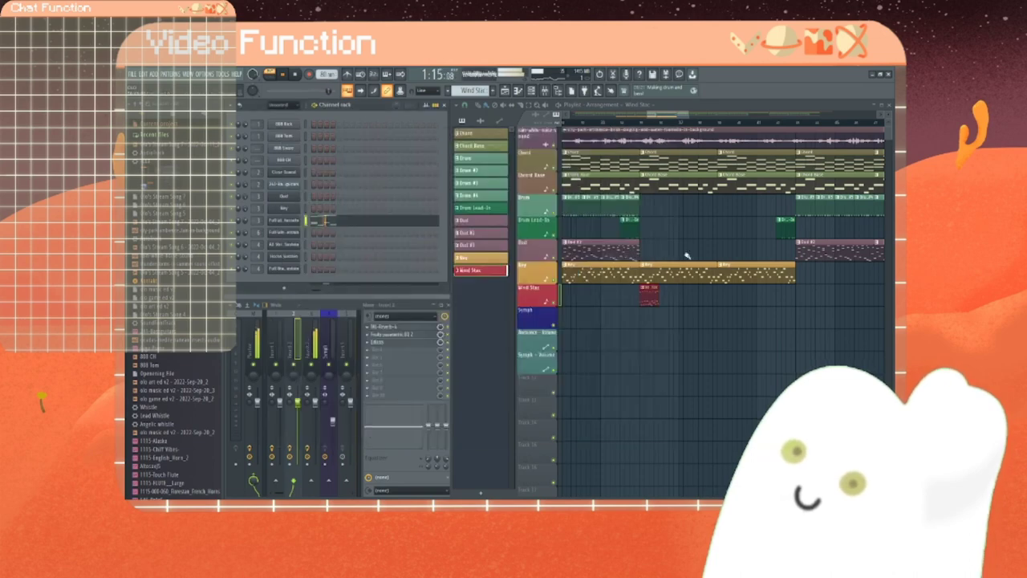
# Step: Add Wind Stac clips at bar 37 and bars 39 to 42, and play the song from 34:13
pyautogui.click(634, 123)
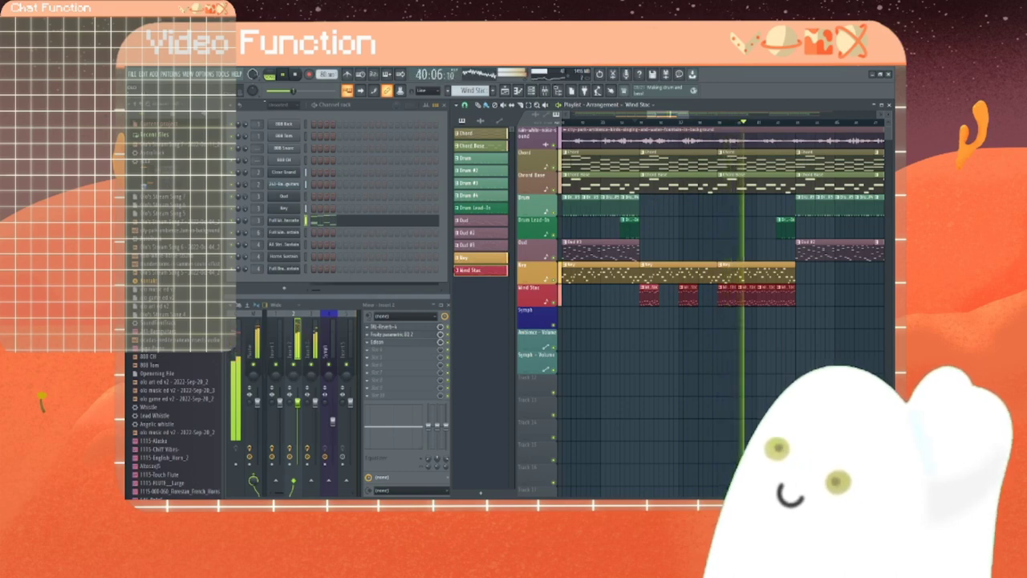
pyautogui.rightClick(467, 273)
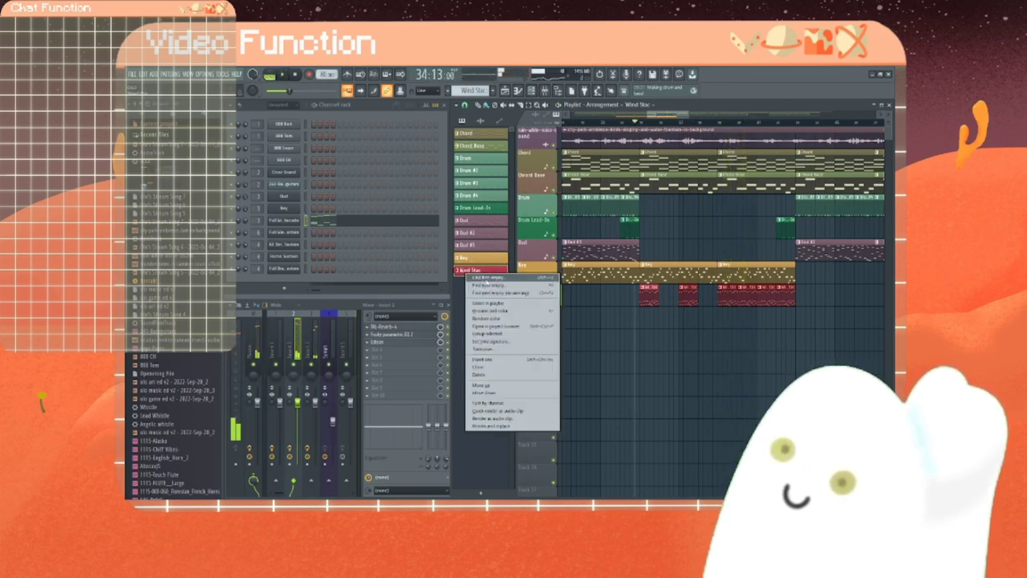
# Step: Review the Full Winds Staccato notes across the octaves, close the piano roll, and play the song from 34:13
pyautogui.rightClick(288, 224)
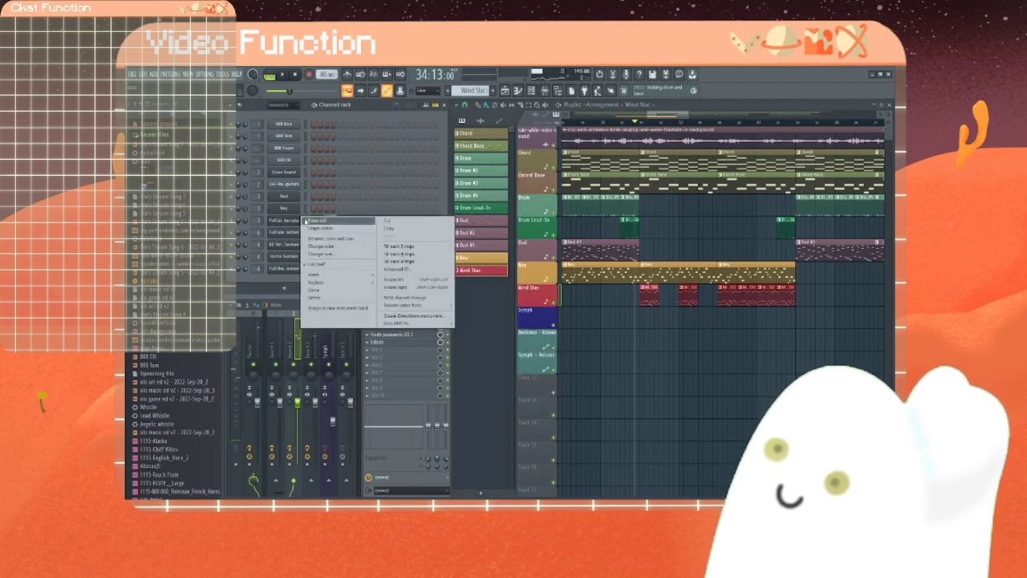
pyautogui.click(318, 220)
pyautogui.scroll(-6, 394, 251)
pyautogui.scroll(6, 394, 251)
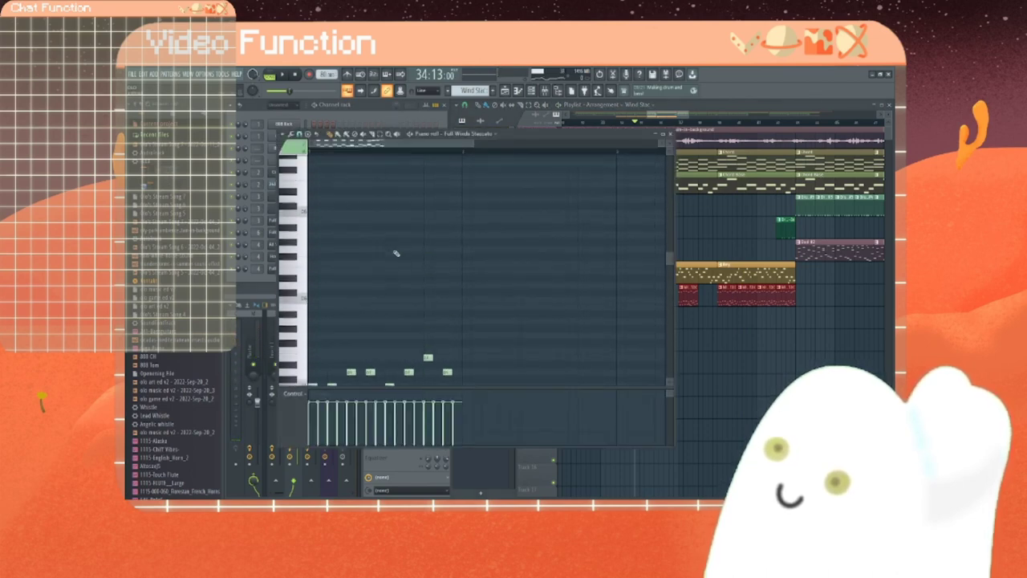
pyautogui.scroll(-5, 394, 252)
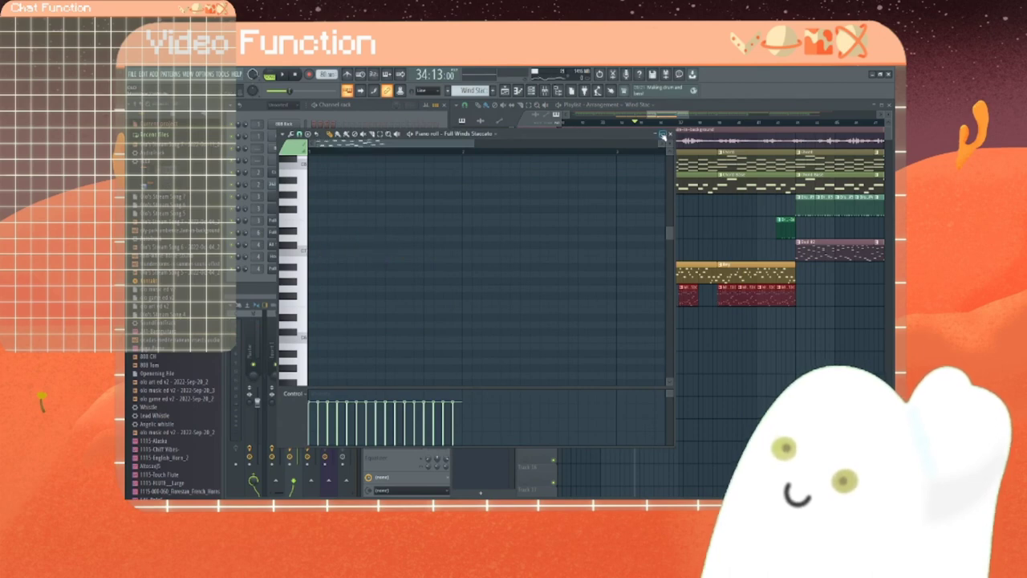
pyautogui.click(662, 135)
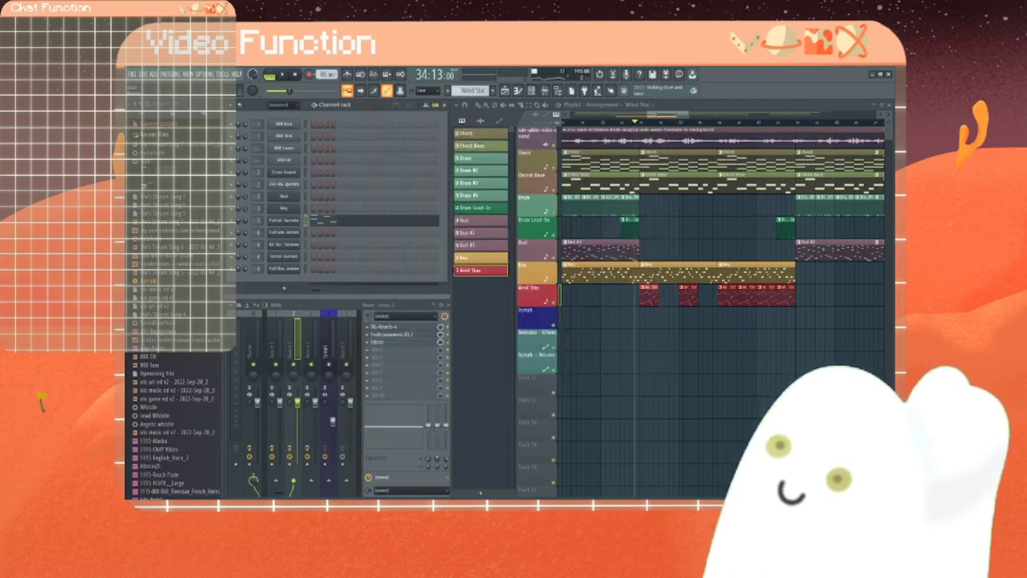
pyautogui.click(282, 74)
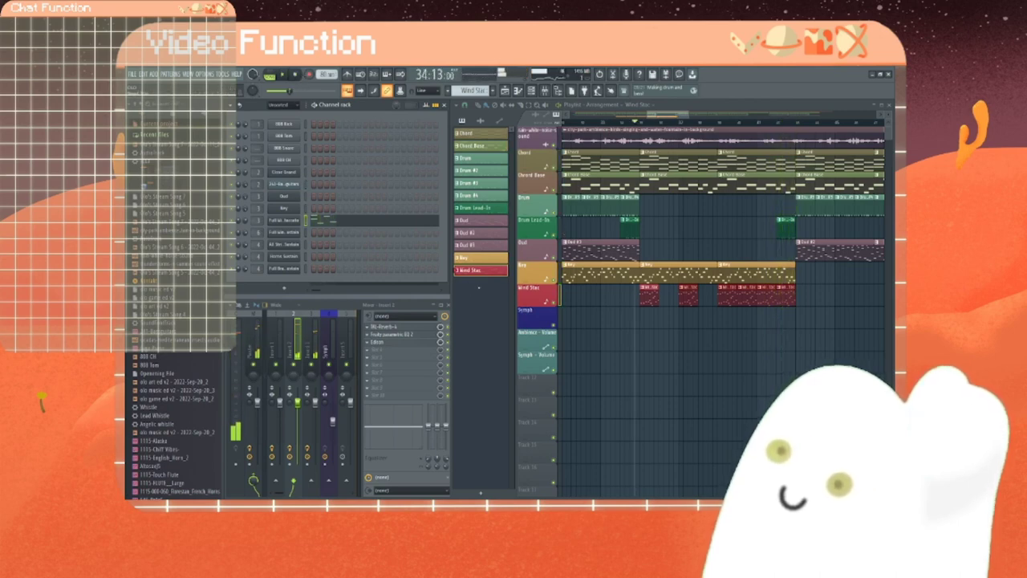
# Step: Open the Full Winds Staccato piano roll, delete all its notes, and restart the line with repeated C3 notes
pyautogui.rightClick(301, 229)
pyautogui.click(320, 229)
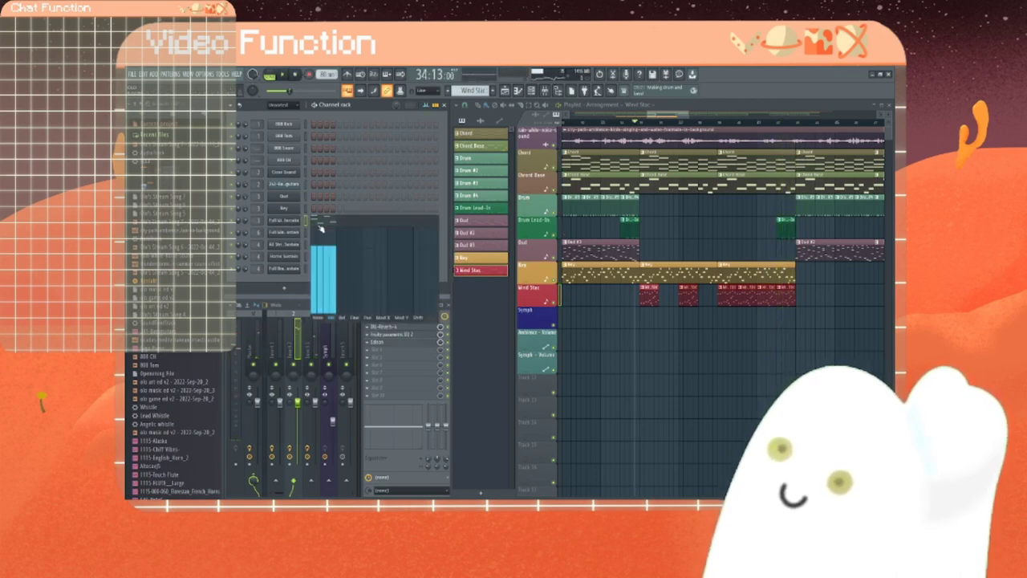
pyautogui.rightClick(304, 225)
pyautogui.click(321, 221)
pyautogui.scroll(-3, 480, 305)
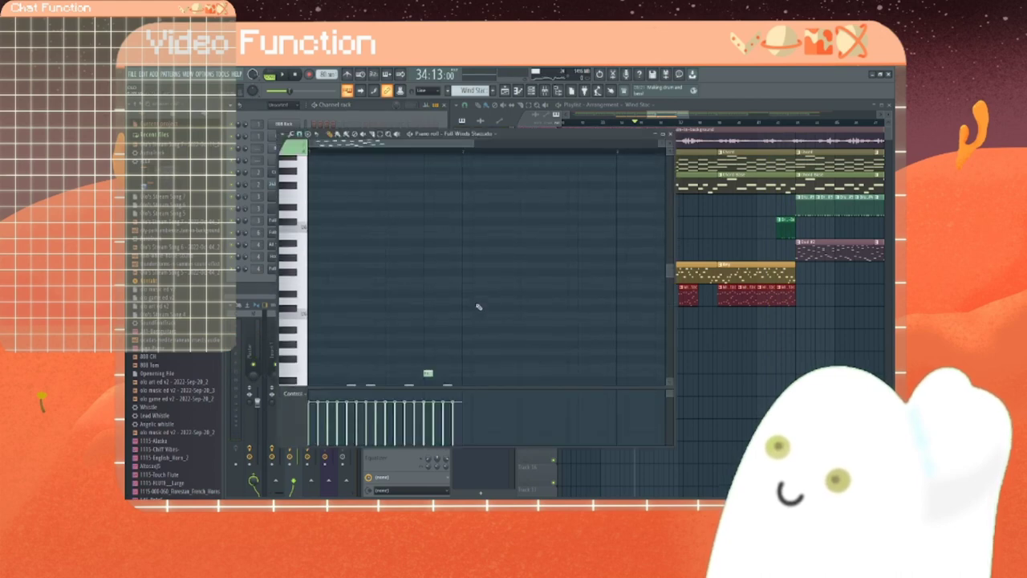
pyautogui.hotkey('ctrl', 'a')
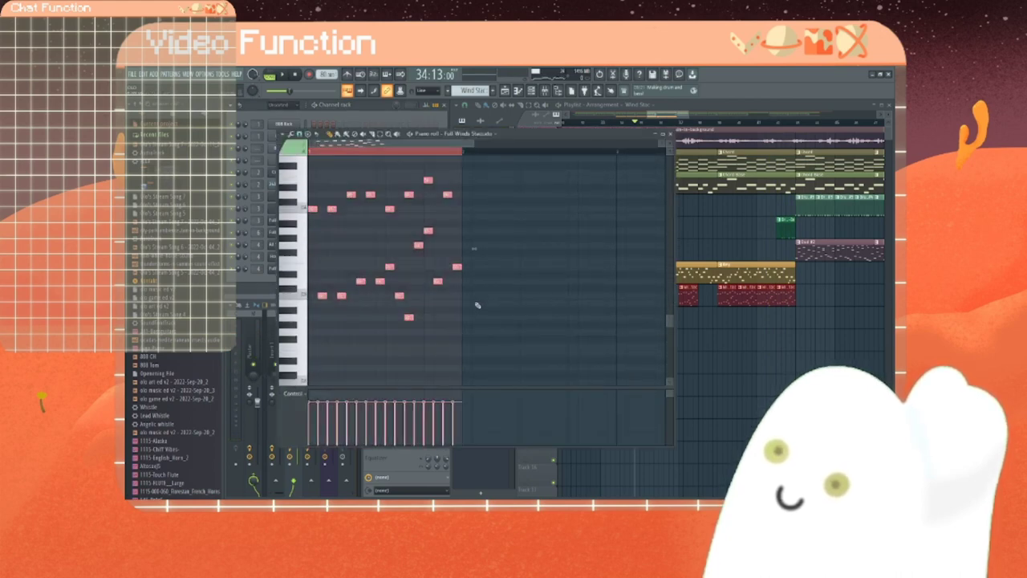
pyautogui.press('Delete')
pyautogui.hotkey('ctrl', 'd')
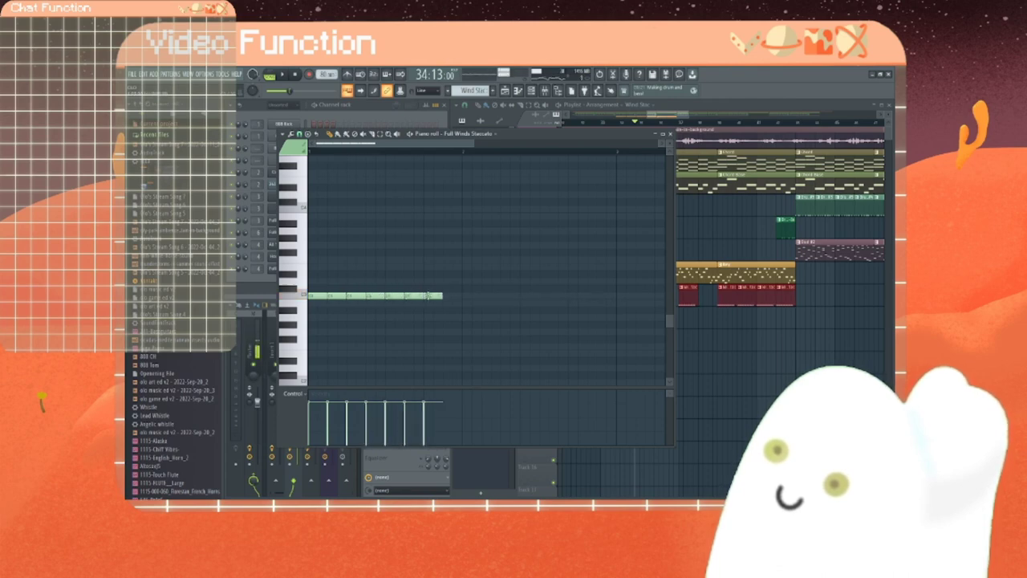
# Step: Loop the pattern and lower the second, third and fourth one-beat C3 notes to A2, G2 and E2
pyautogui.click(284, 76)
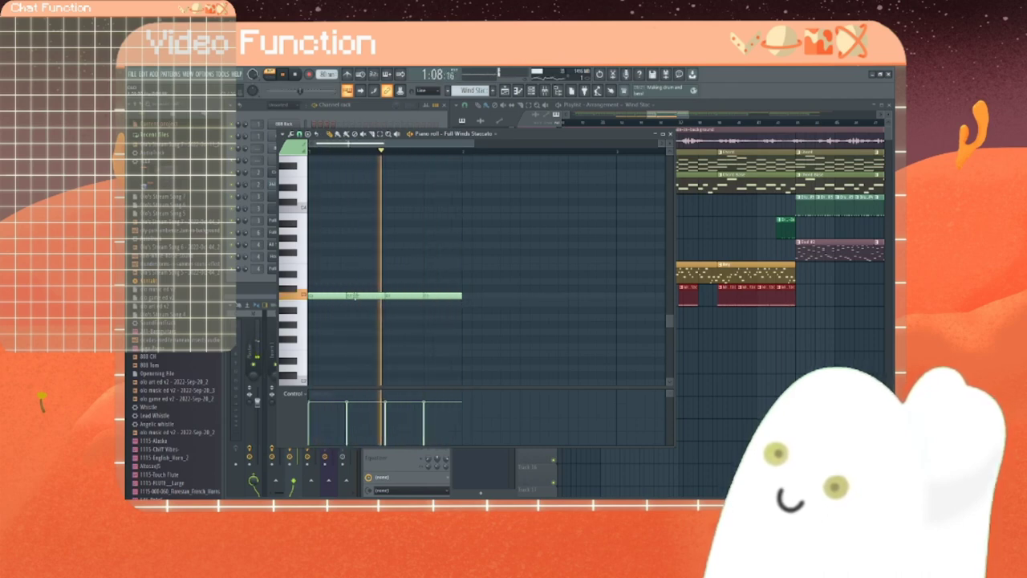
pyautogui.moveTo(369, 297); pyautogui.dragTo(404, 332)
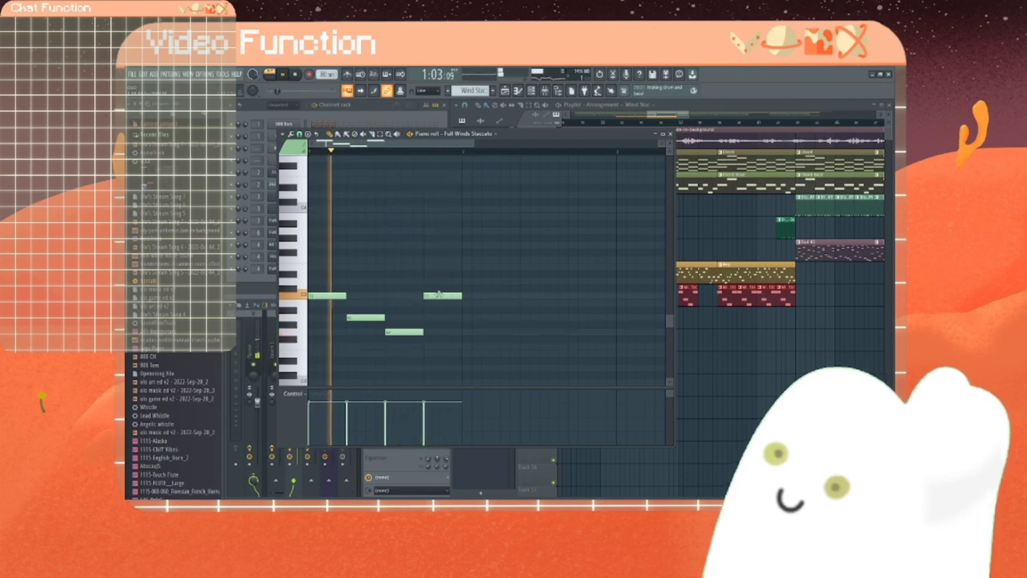
pyautogui.moveTo(438, 295); pyautogui.dragTo(441, 351)
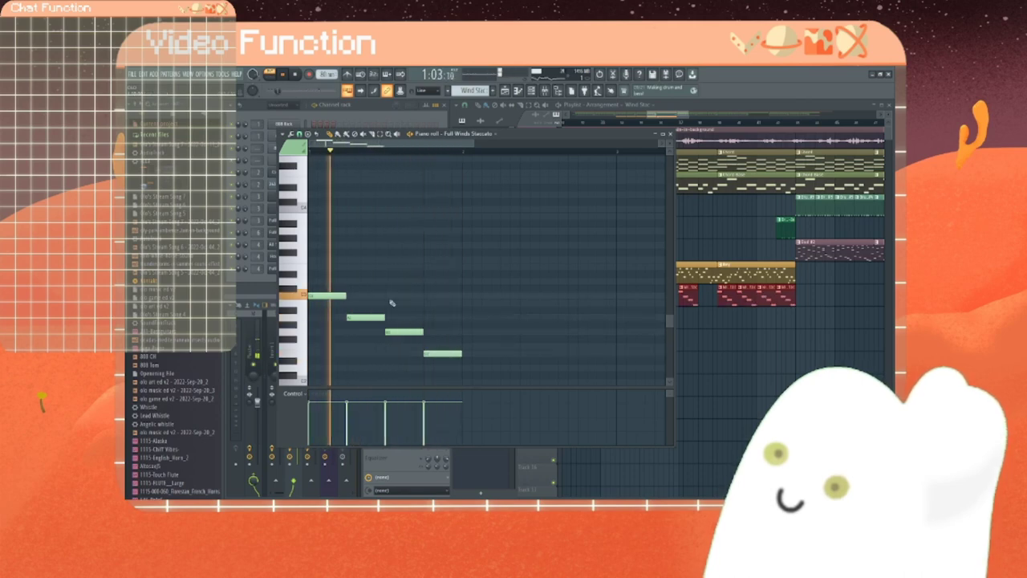
# Step: Add a second line of half-beat notes above, one on each beat: C4, A3, D4 and F4
pyautogui.click(314, 208)
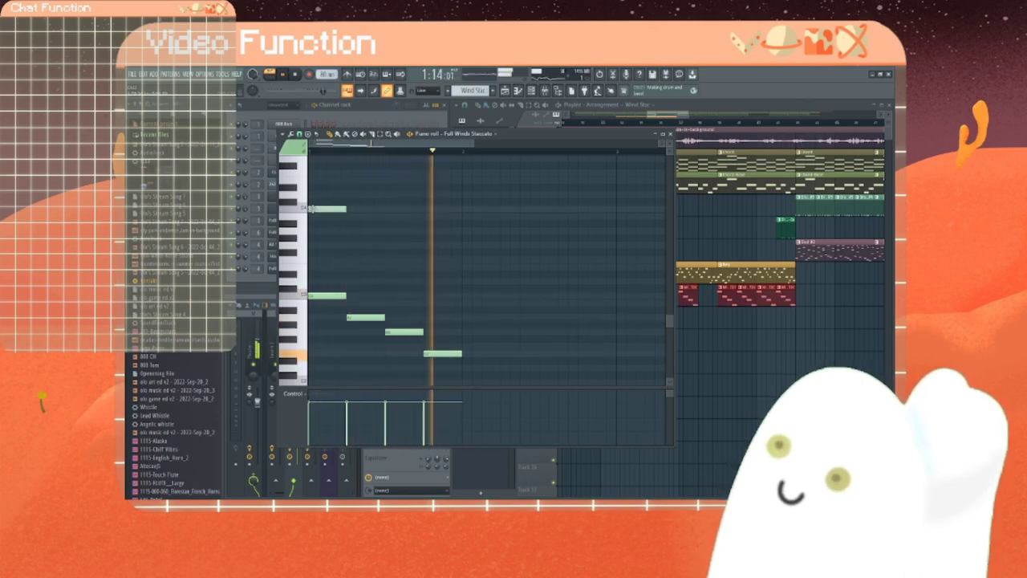
pyautogui.moveTo(344, 209); pyautogui.dragTo(327, 209)
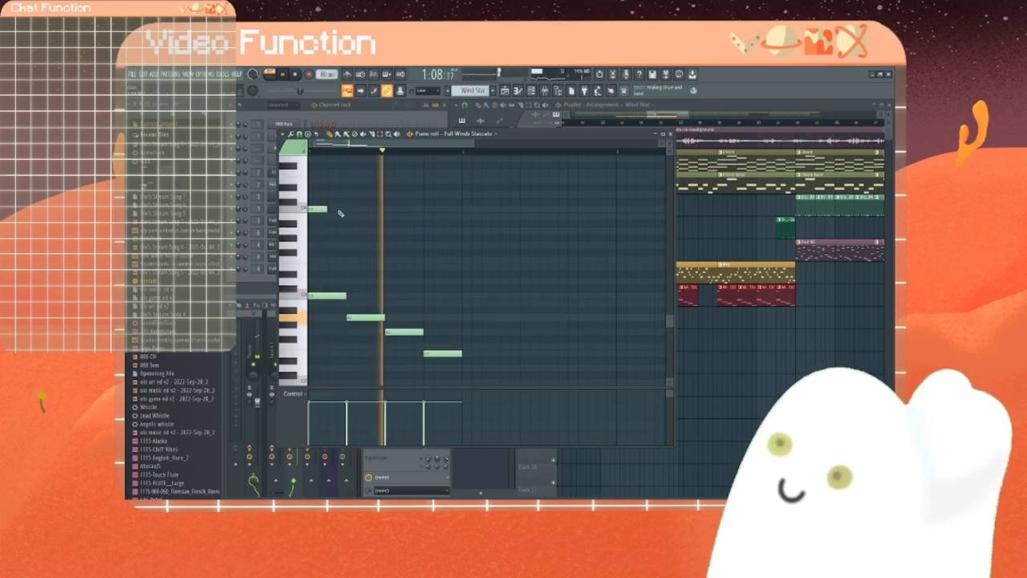
pyautogui.click(353, 231)
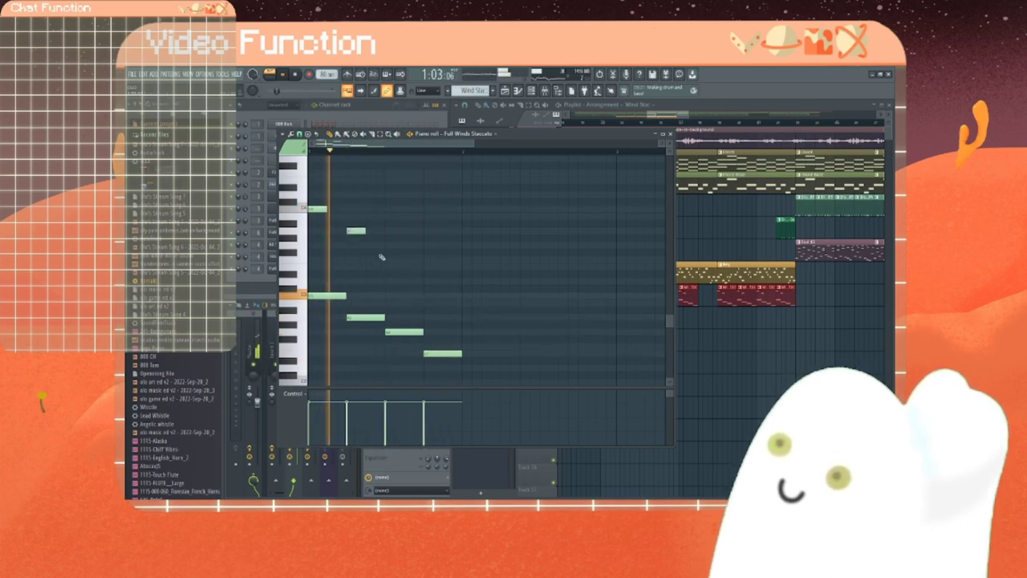
pyautogui.click(393, 195)
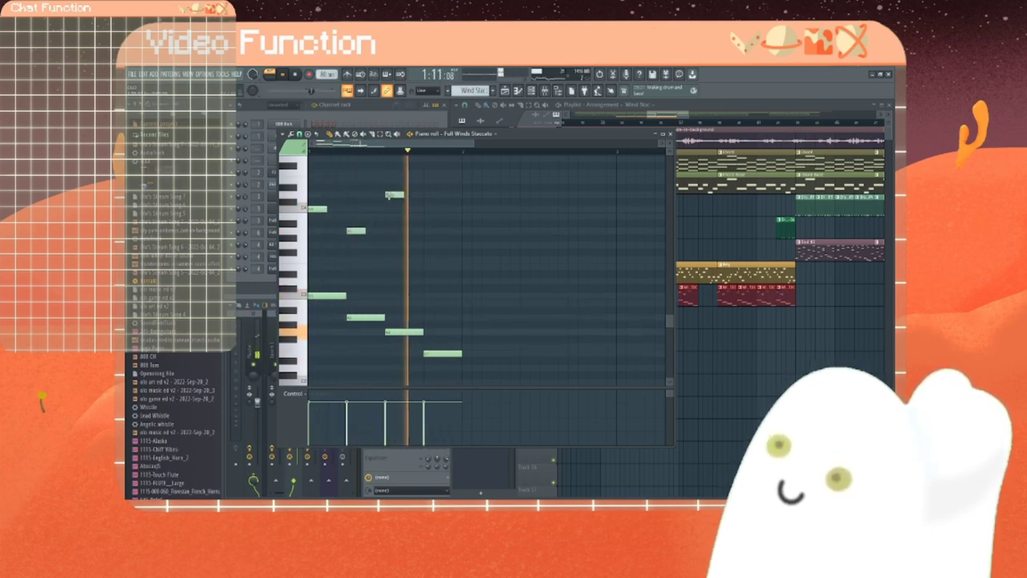
pyautogui.scroll(3, 420, 241)
pyautogui.click(427, 237)
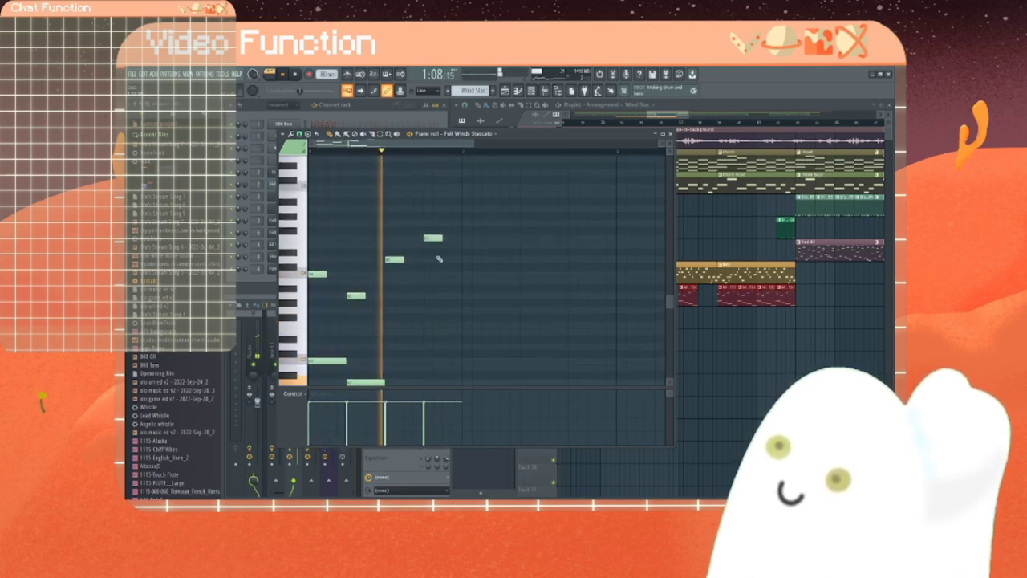
# Step: Move the last three notes of the half-beat line to D4, E4 and G4
pyautogui.moveTo(429, 240); pyautogui.dragTo(429, 246)
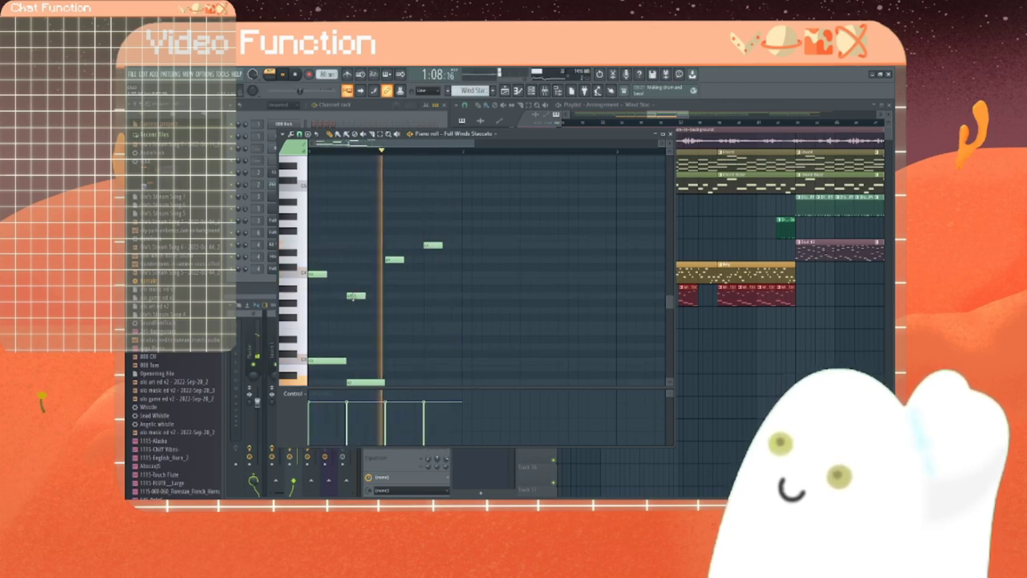
pyautogui.moveTo(354, 297); pyautogui.dragTo(438, 223)
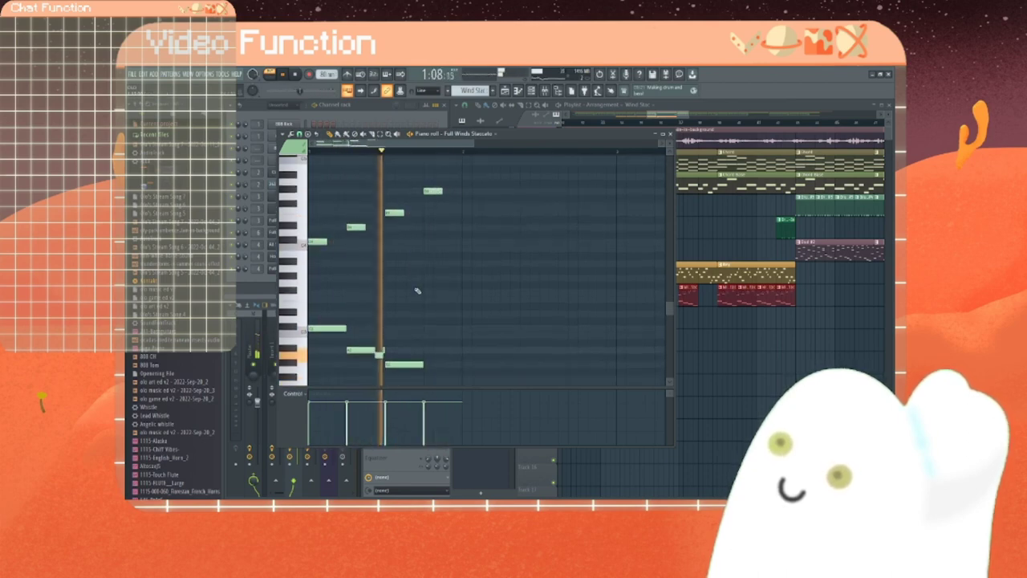
pyautogui.scroll(-2, 415, 290)
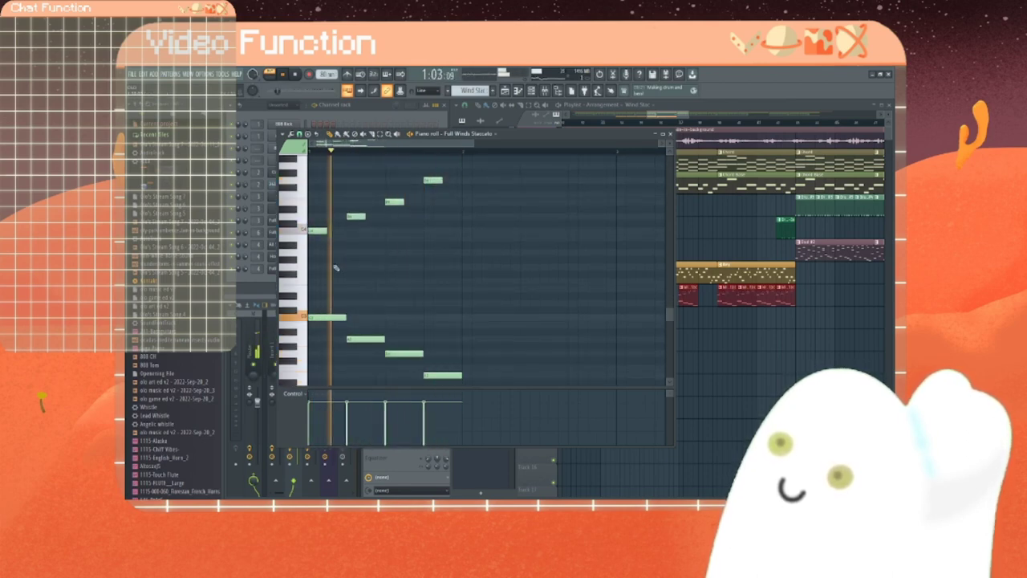
# Step: Add half-beat C5 notes at steps 3, 7, 11 and 15
pyautogui.scroll(3, 333, 273)
pyautogui.click(335, 208)
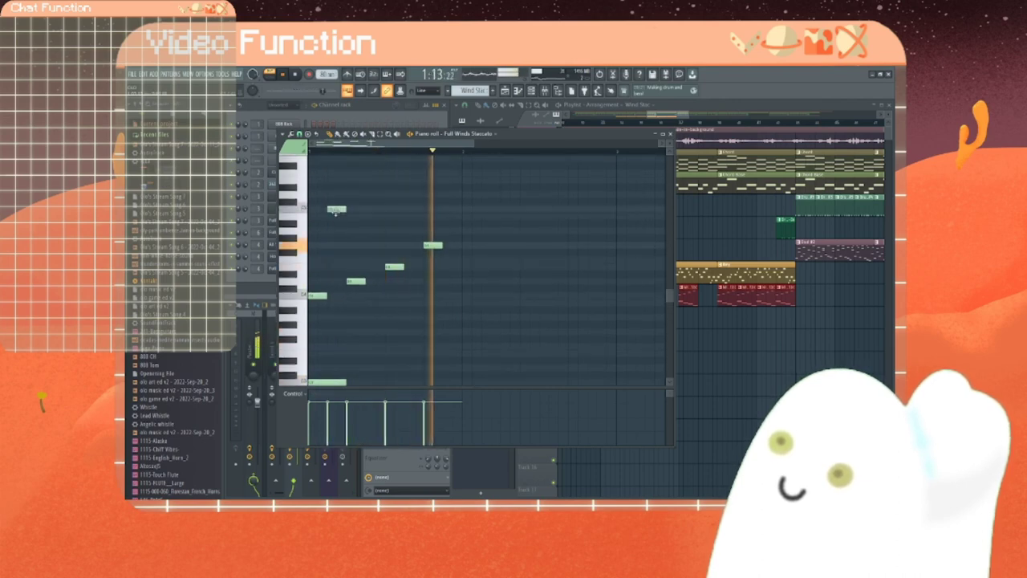
pyautogui.click(371, 209)
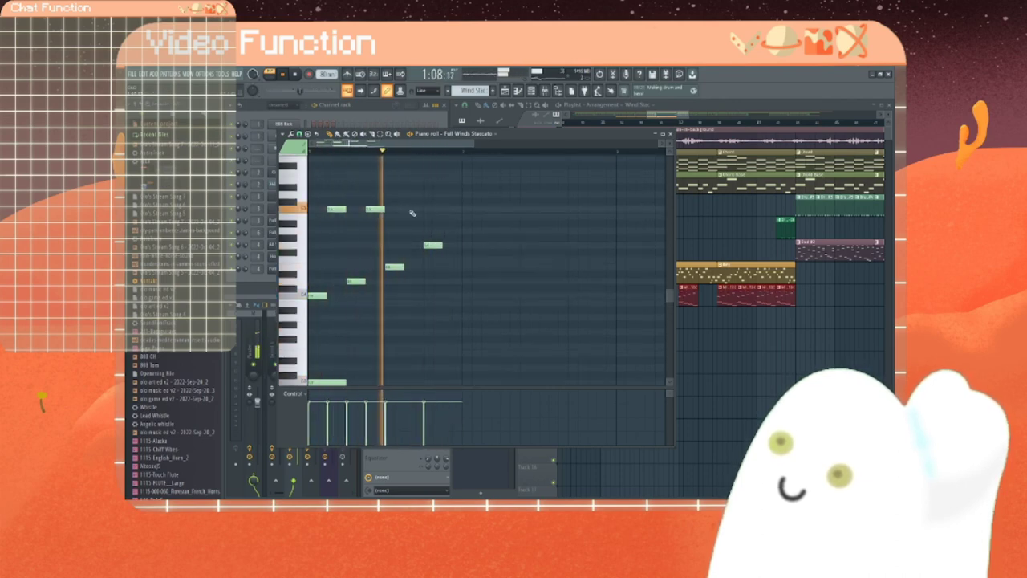
pyautogui.click(410, 210)
pyautogui.click(449, 211)
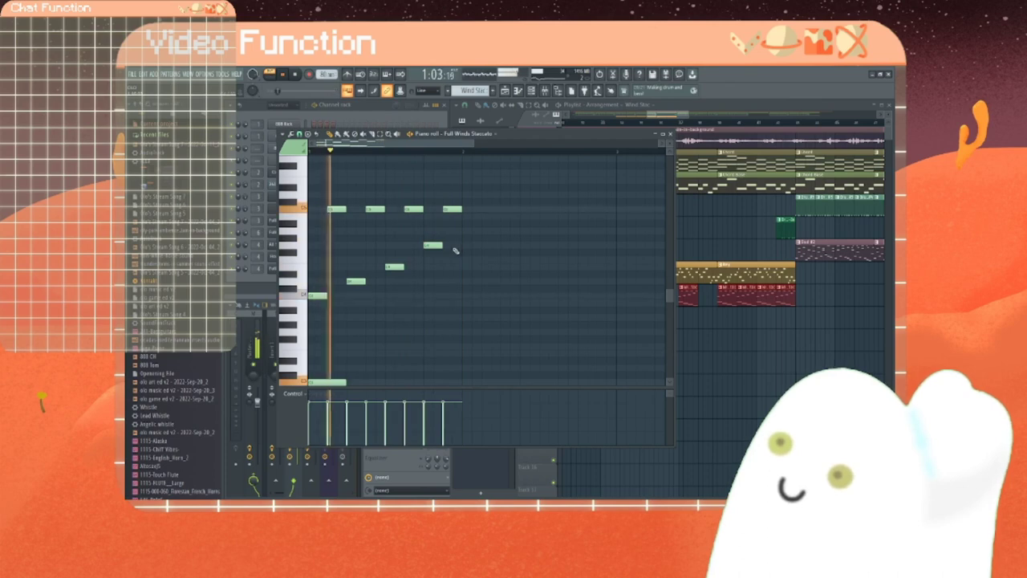
# Step: Add one-step C6 notes at steps 1, 5, 9 and 13, moving the second to D6 and the fourth to A5
pyautogui.scroll(2, 455, 250)
pyautogui.scroll(1, 451, 248)
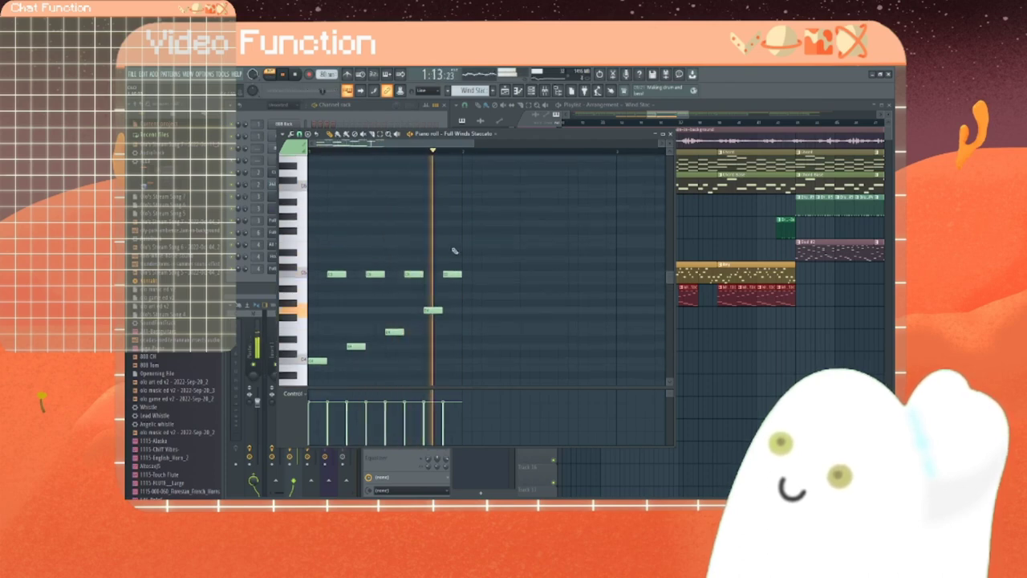
pyautogui.scroll(1, 416, 259)
pyautogui.scroll(1, 415, 258)
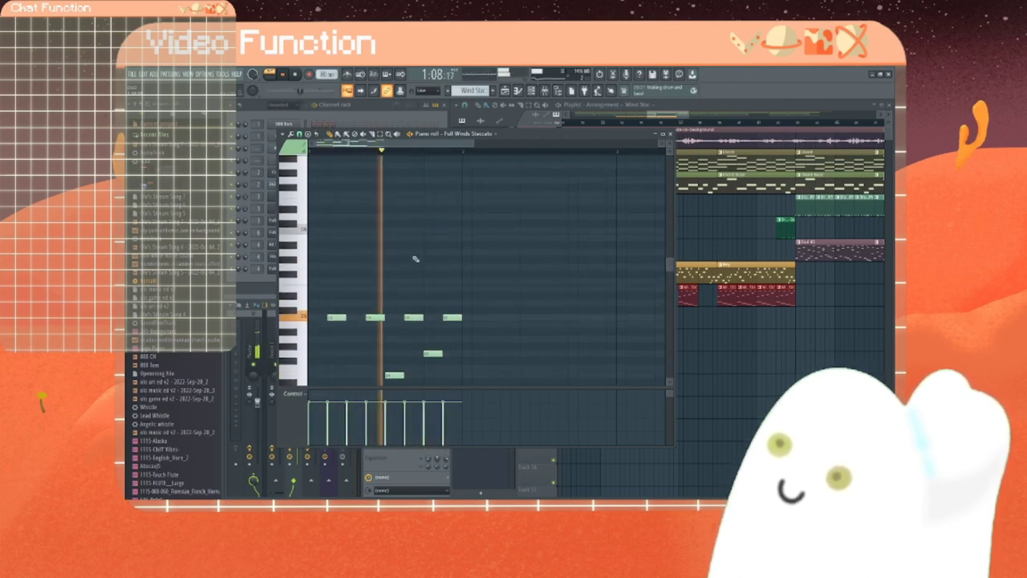
pyautogui.scroll(1, 342, 257)
pyautogui.click(321, 253)
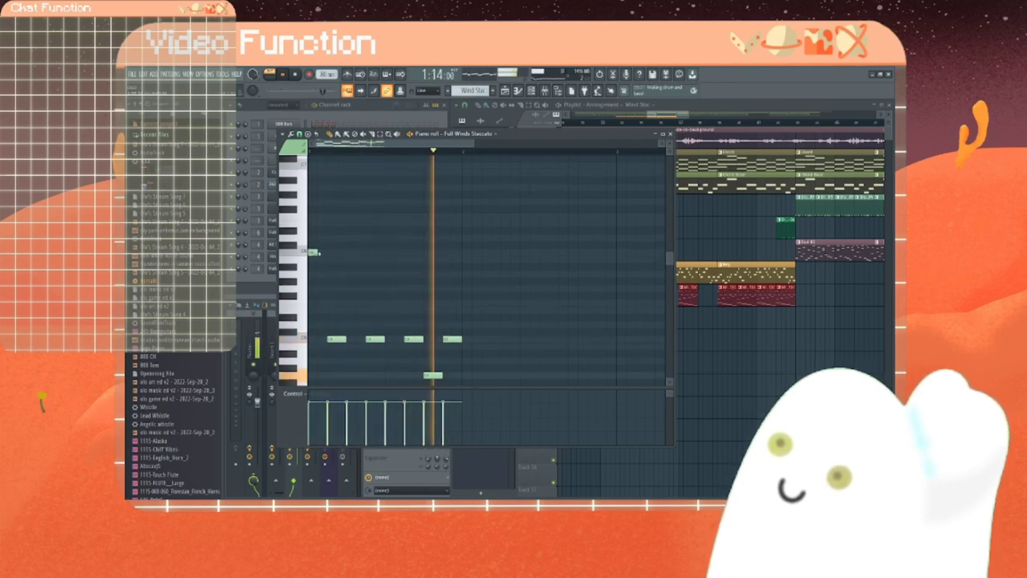
pyautogui.click(351, 253)
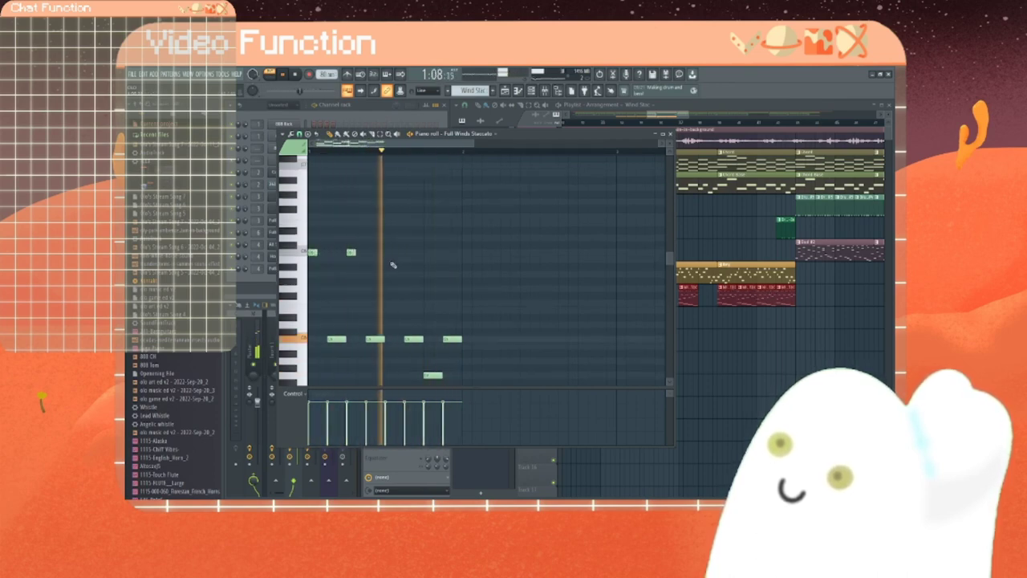
pyautogui.click(389, 253)
pyautogui.click(426, 253)
pyautogui.moveTo(351, 252); pyautogui.dragTo(351, 237)
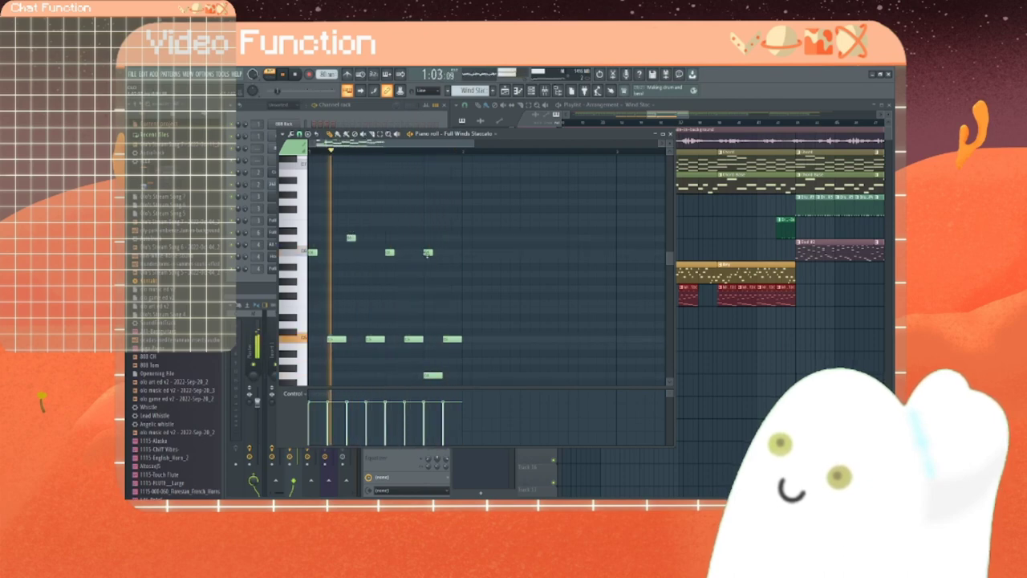
pyautogui.moveTo(428, 253); pyautogui.dragTo(428, 276)
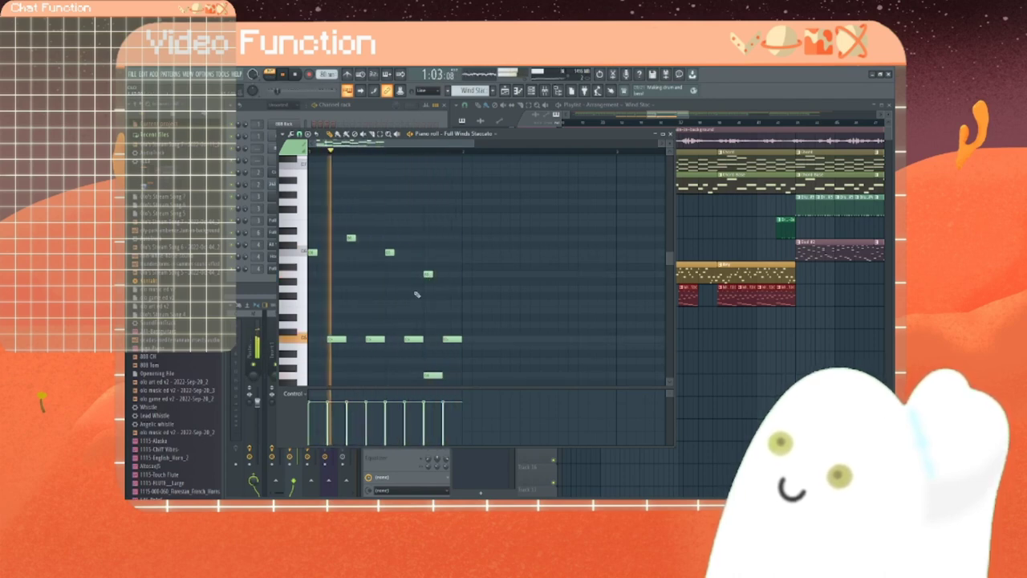
# Step: Add one-step C7 notes at steps 4, 8, 12 and 16
pyautogui.scroll(3, 406, 293)
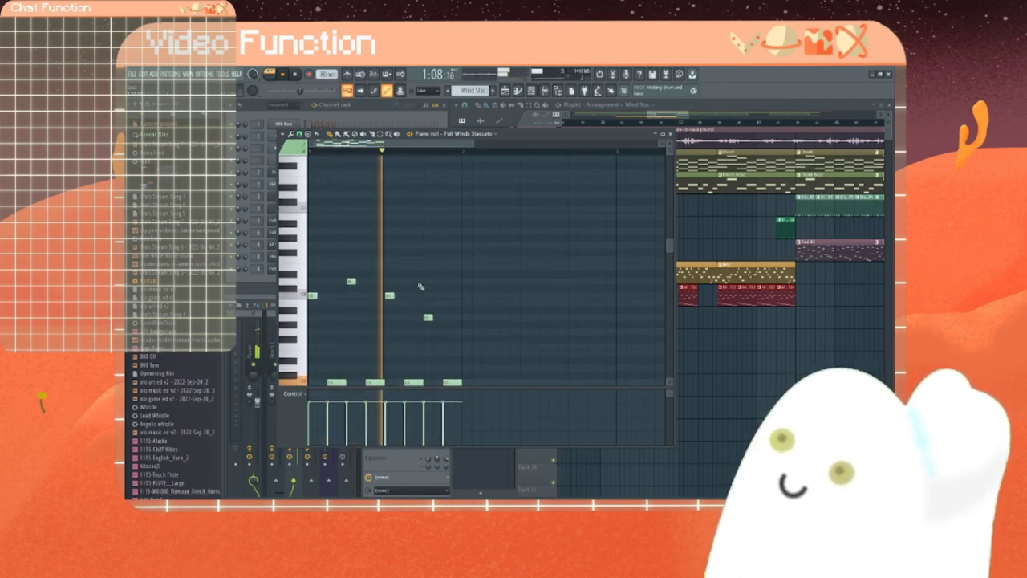
pyautogui.click(340, 232)
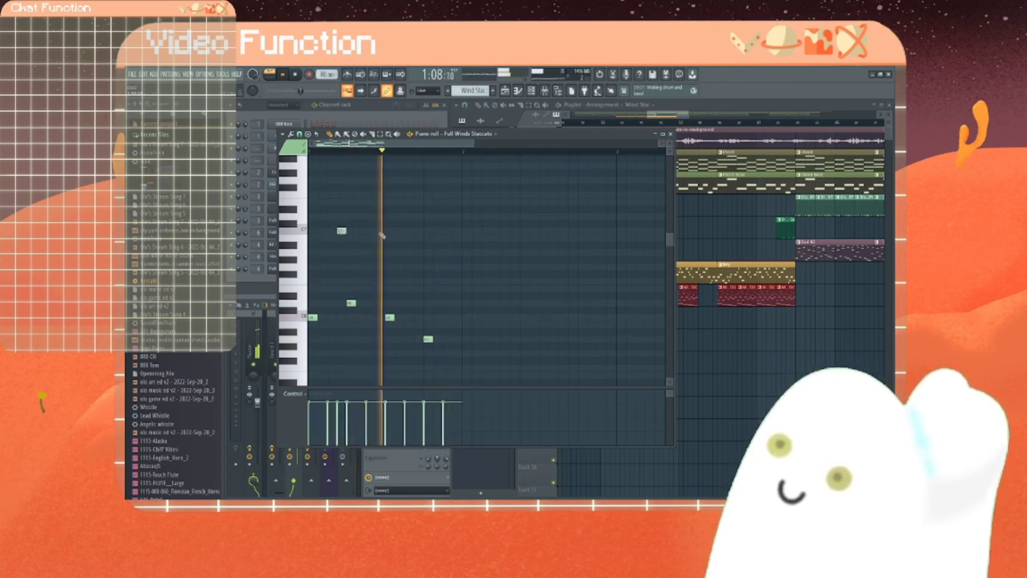
pyautogui.click(380, 231)
pyautogui.click(418, 231)
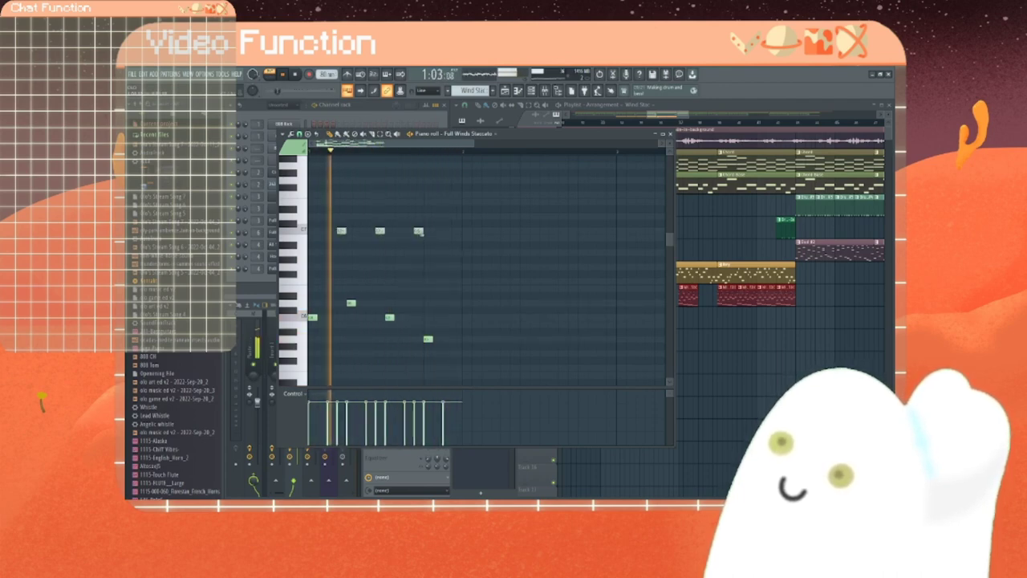
pyautogui.click(456, 231)
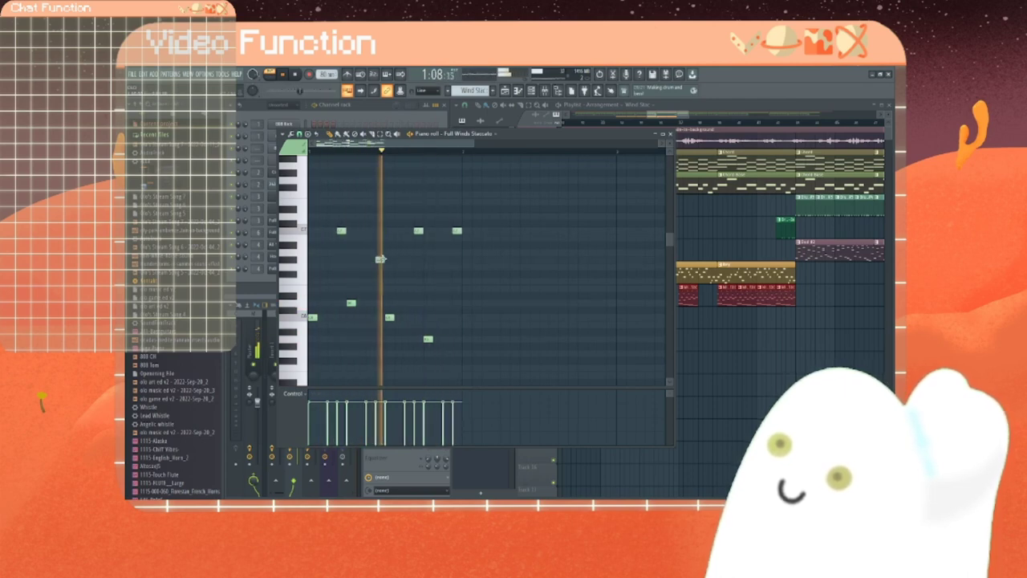
# Step: Lower the C7 notes at steps 4 and 12 to A6, the one at step 8 to G6, and the one at step 16 to E6
pyautogui.moveTo(379, 237); pyautogui.dragTo(378, 272)
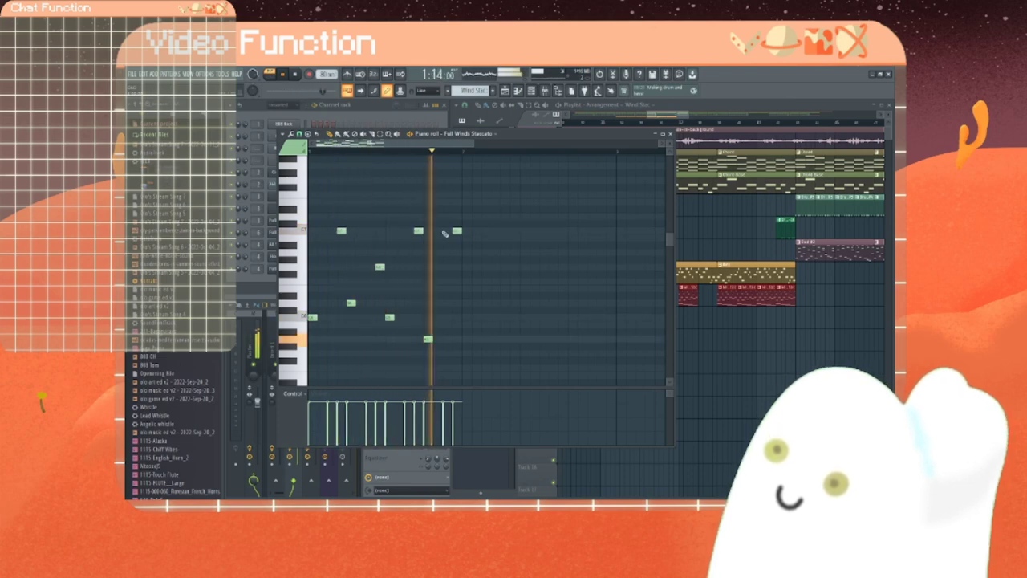
pyautogui.moveTo(457, 232); pyautogui.dragTo(458, 289)
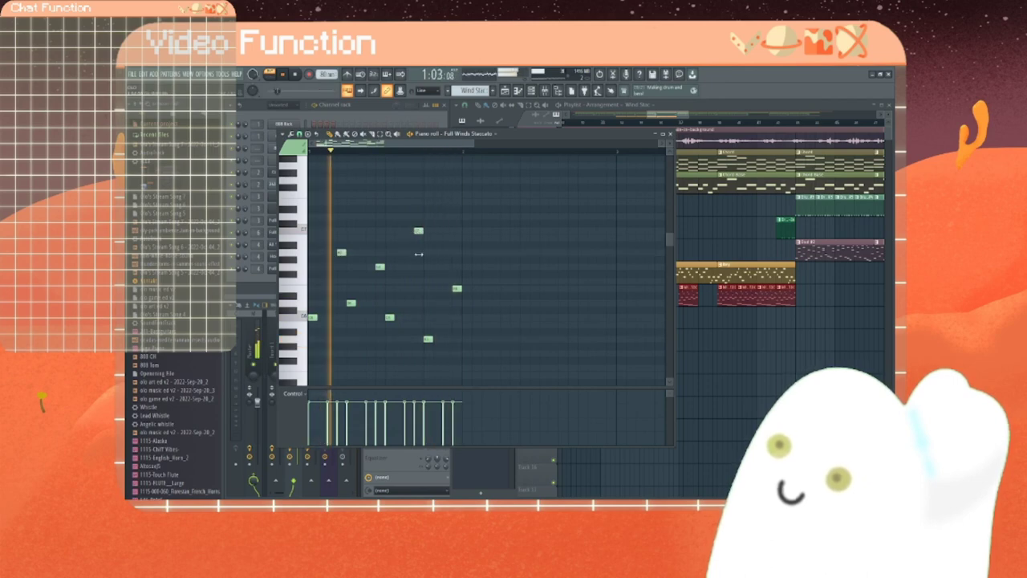
pyautogui.moveTo(418, 230); pyautogui.dragTo(418, 253)
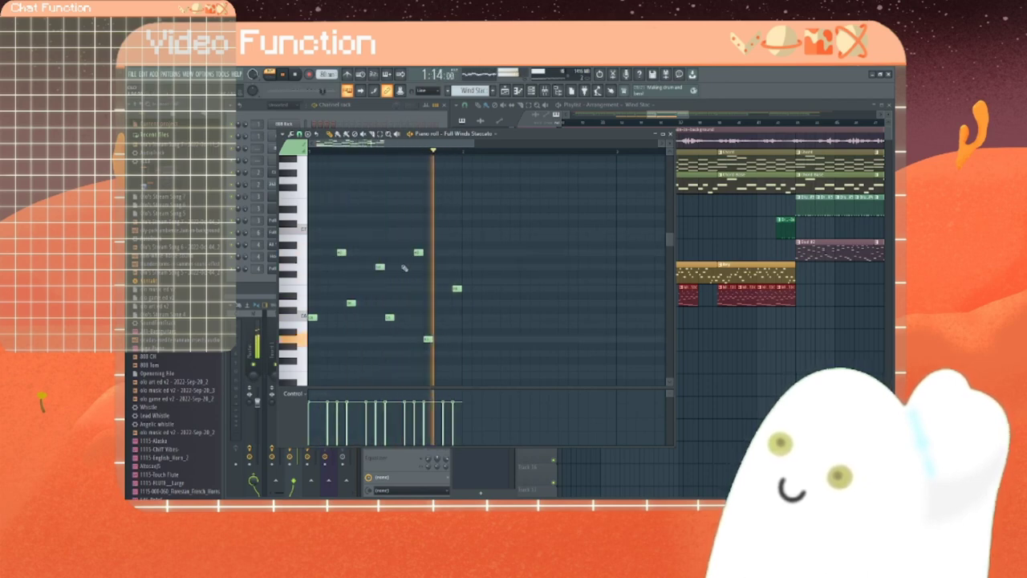
# Step: Delete the top-line notes at steps 4 and 12, and add a one-step G6 note at step 4
pyautogui.moveTo(341, 252); pyautogui.dragTo(340, 227)
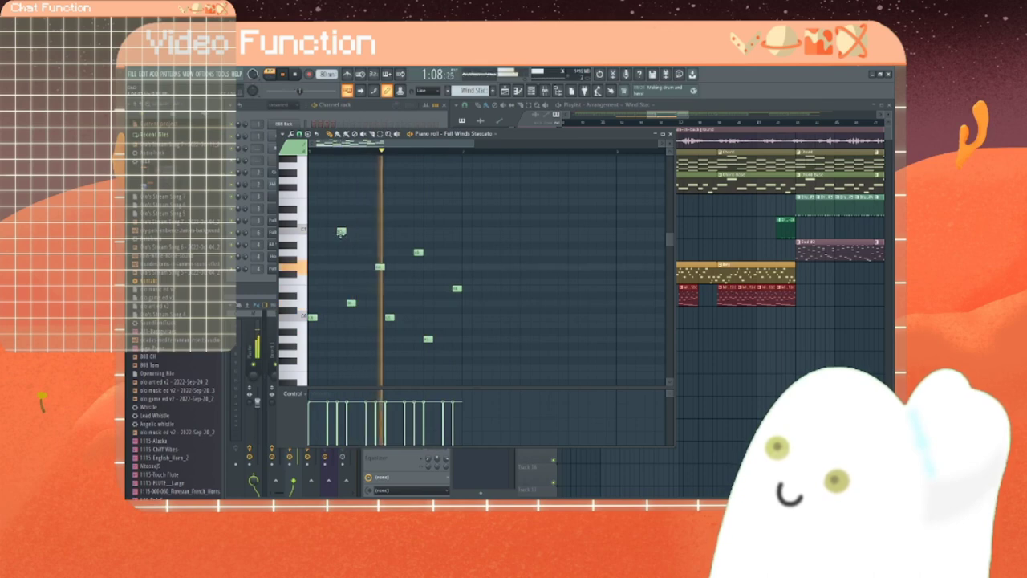
pyautogui.rightClick(341, 232)
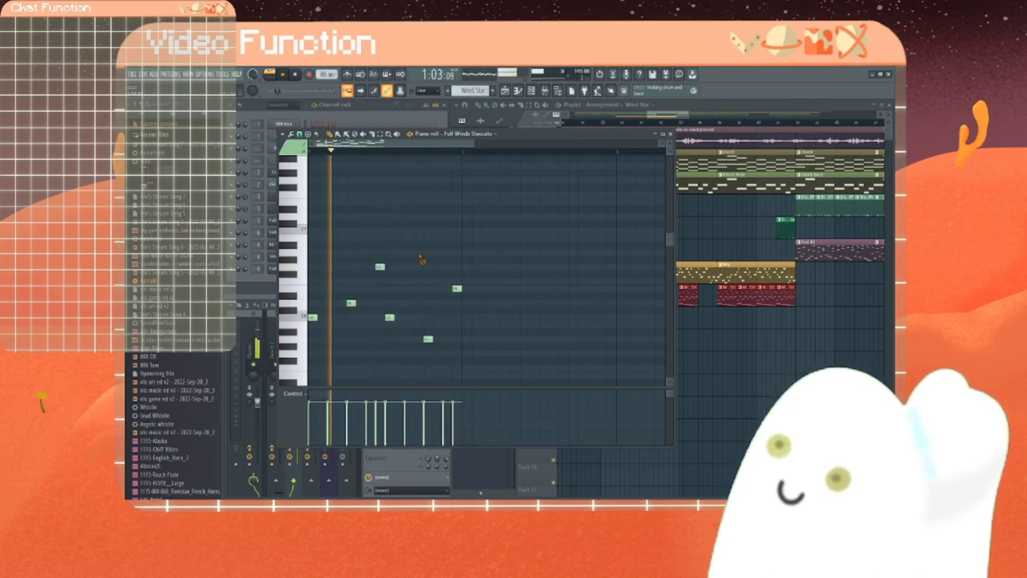
pyautogui.rightClick(417, 254)
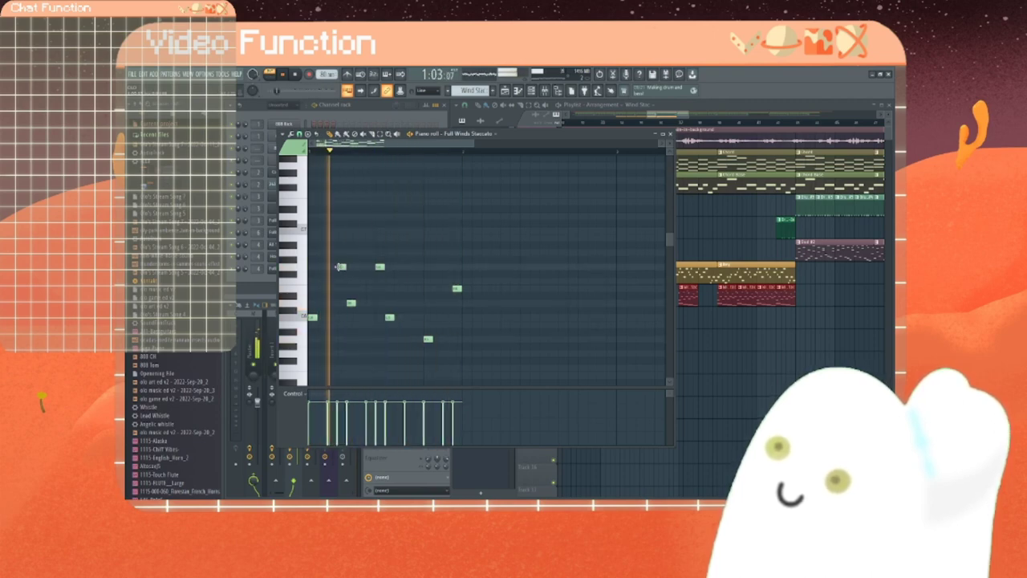
pyautogui.click(340, 268)
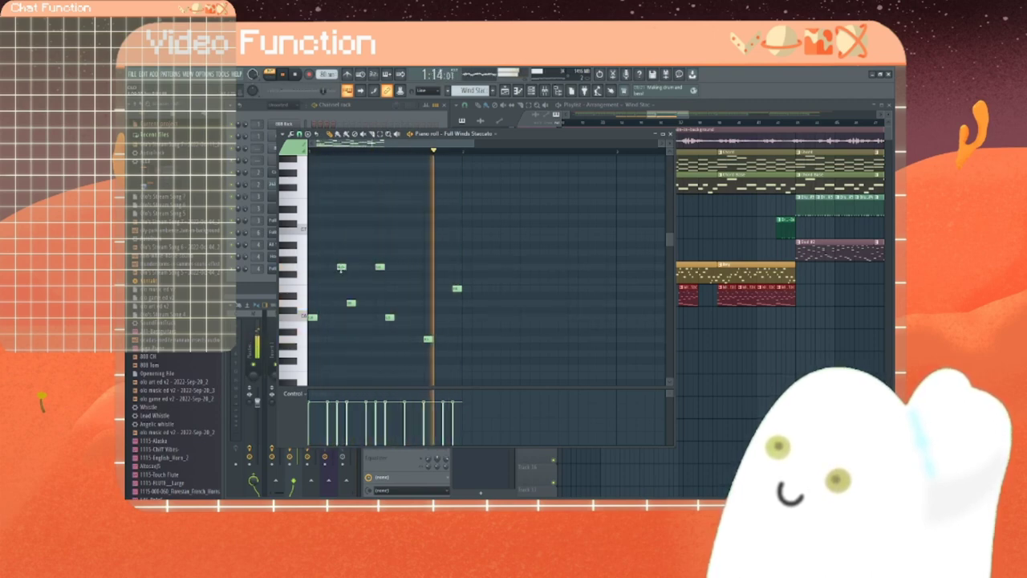
# Step: Lower the Full Winds Staccato note at step 4 to E6, and set the playlist's playback position to bar 35
pyautogui.moveTo(340, 268); pyautogui.dragTo(340, 290)
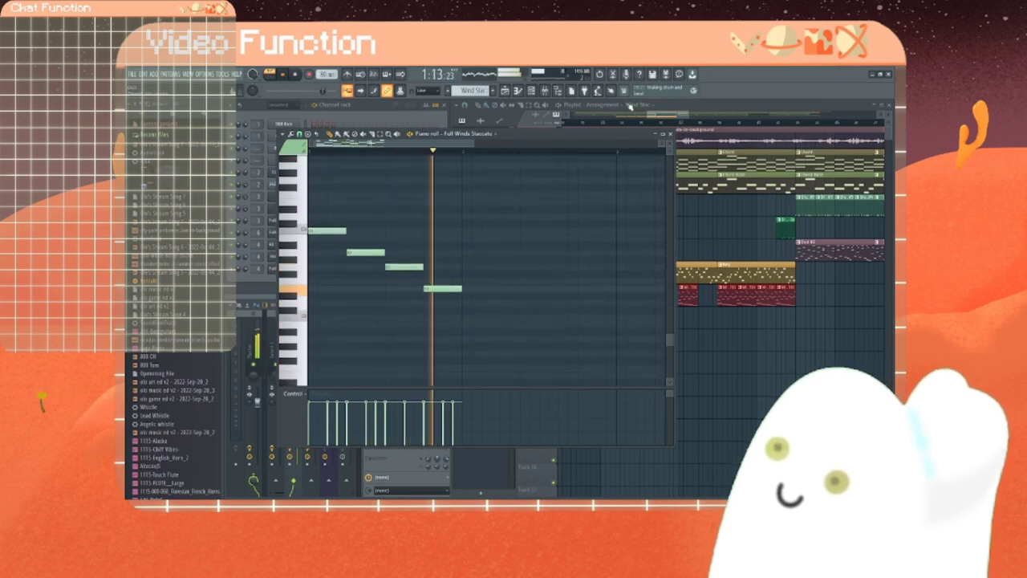
pyautogui.click(671, 134)
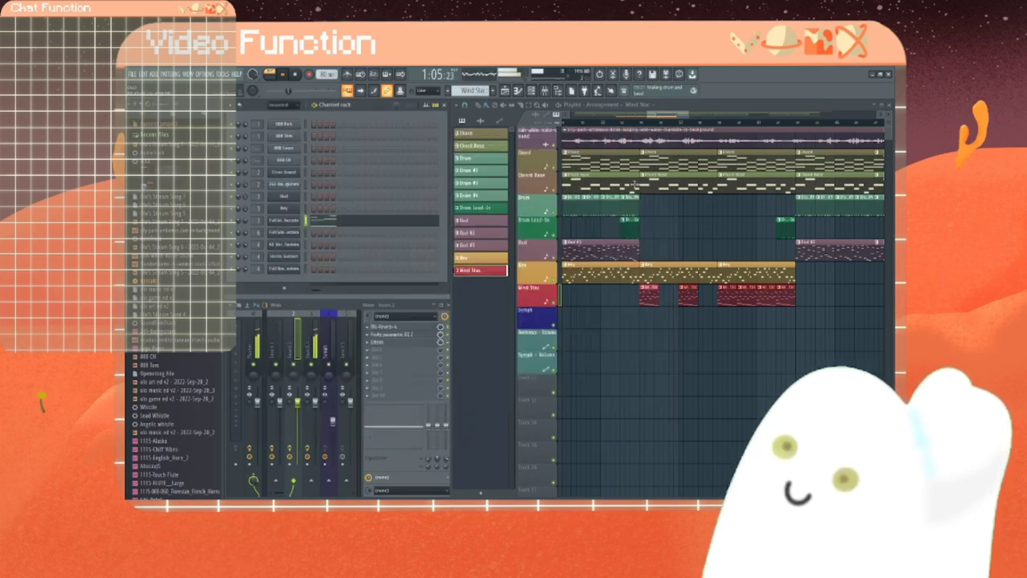
pyautogui.click(640, 123)
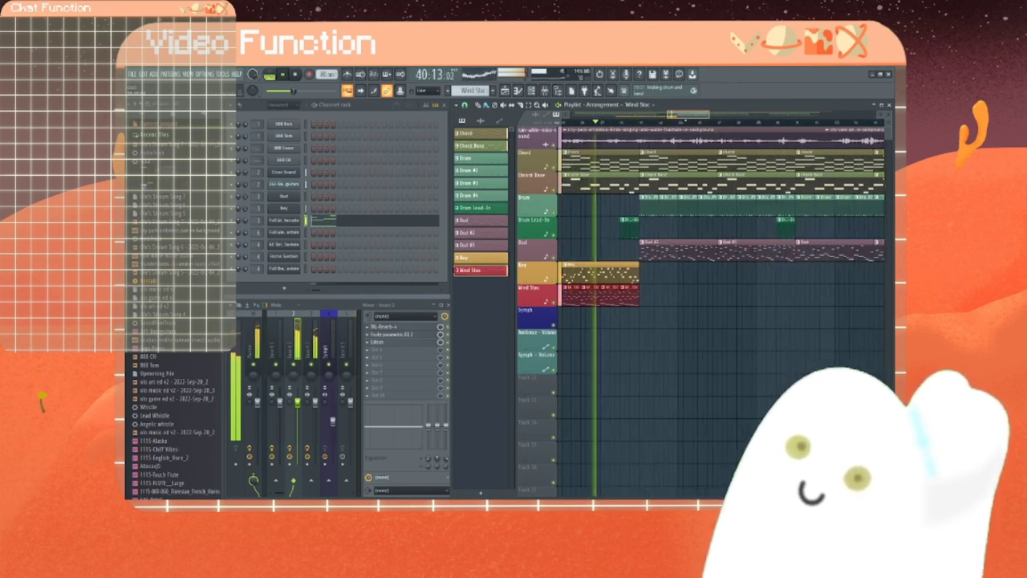
# Step: Add Ney and Wind Stac clips on their tracks from bar 43 to bar 51
pyautogui.click(630, 274)
pyautogui.moveTo(647, 275); pyautogui.dragTo(704, 294)
pyautogui.click(631, 294)
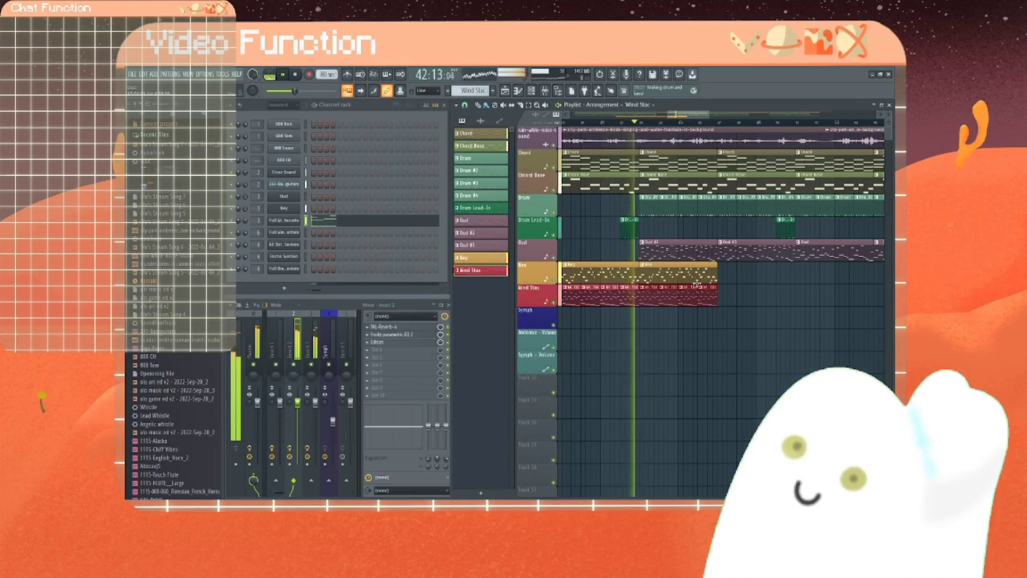
pyautogui.click(698, 275)
pyautogui.click(726, 276)
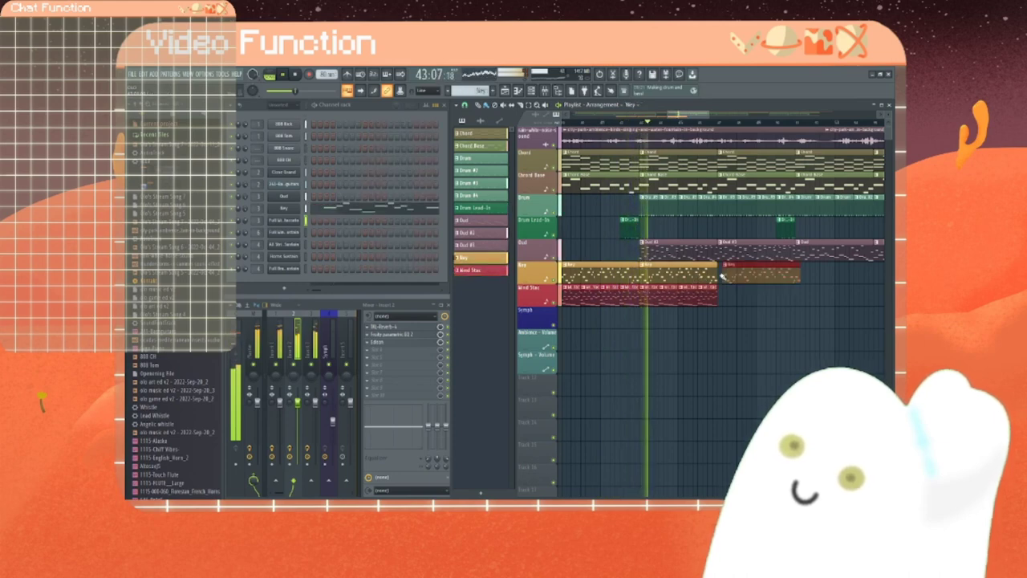
pyautogui.moveTo(749, 276); pyautogui.dragTo(744, 276)
pyautogui.click(714, 300)
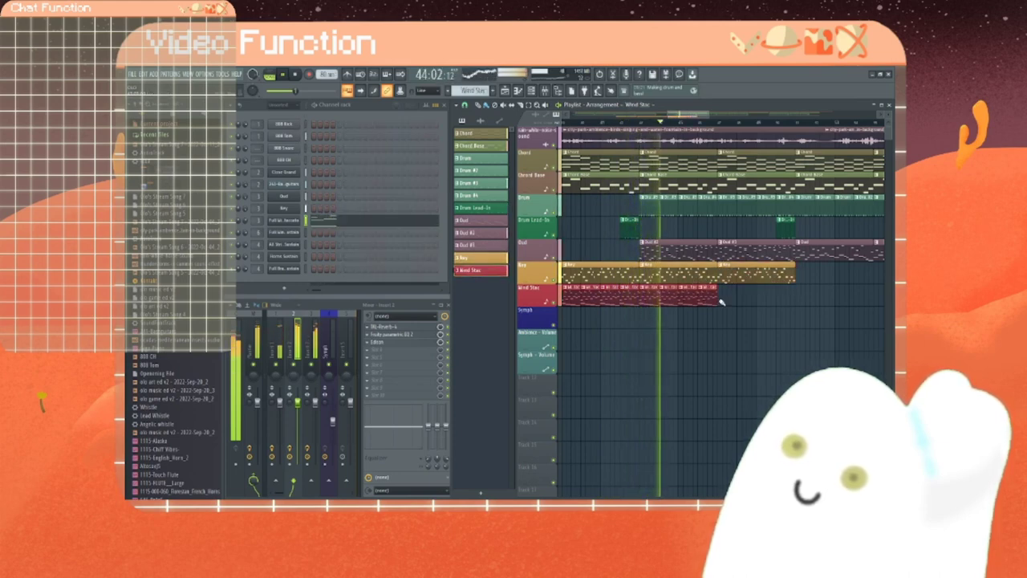
pyautogui.click(772, 299)
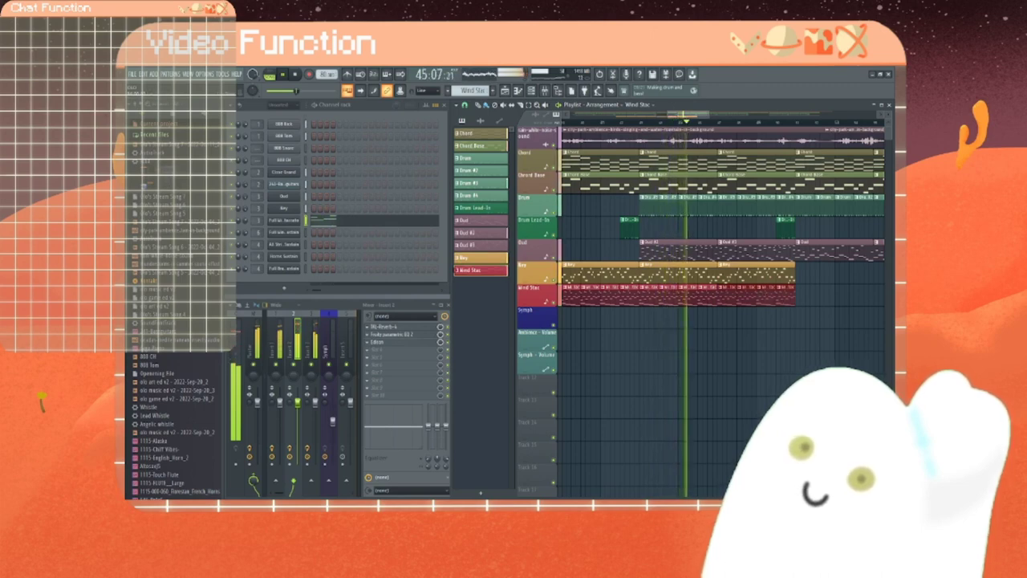
# Step: Duplicate the Ney and Wind Stac clips of bars 47 to 51 repeatedly until both tracks reach the drum break at bar 71
pyautogui.hscroll(3, 782, 299)
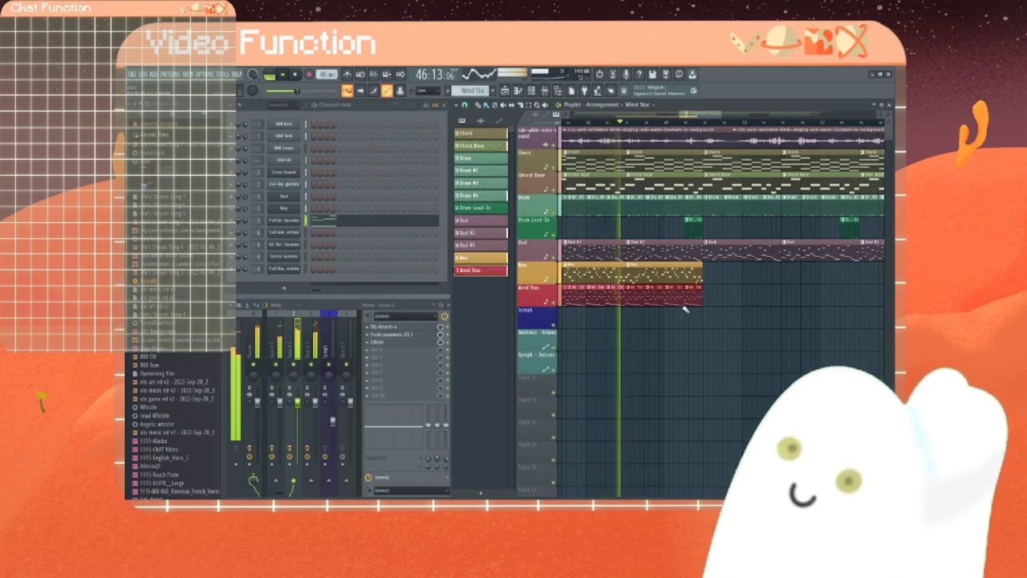
pyautogui.moveTo(685, 324); pyautogui.dragTo(626, 265)
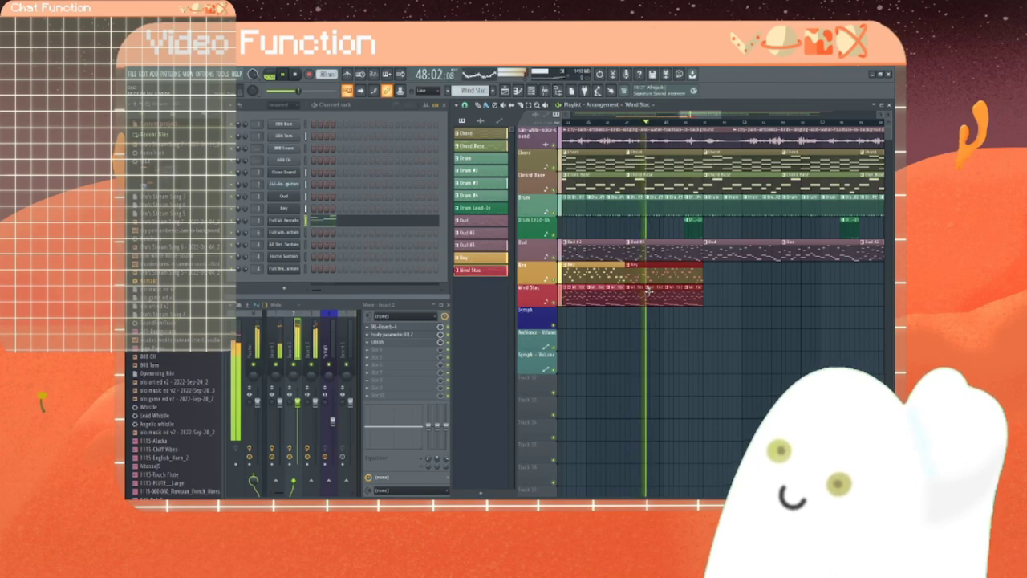
pyautogui.hotkey('ctrl', 'b')
pyautogui.hotkey('ctrl', 'b')
pyautogui.hotkey('ctrl', 'b')
pyautogui.hscroll(3, 649, 291)
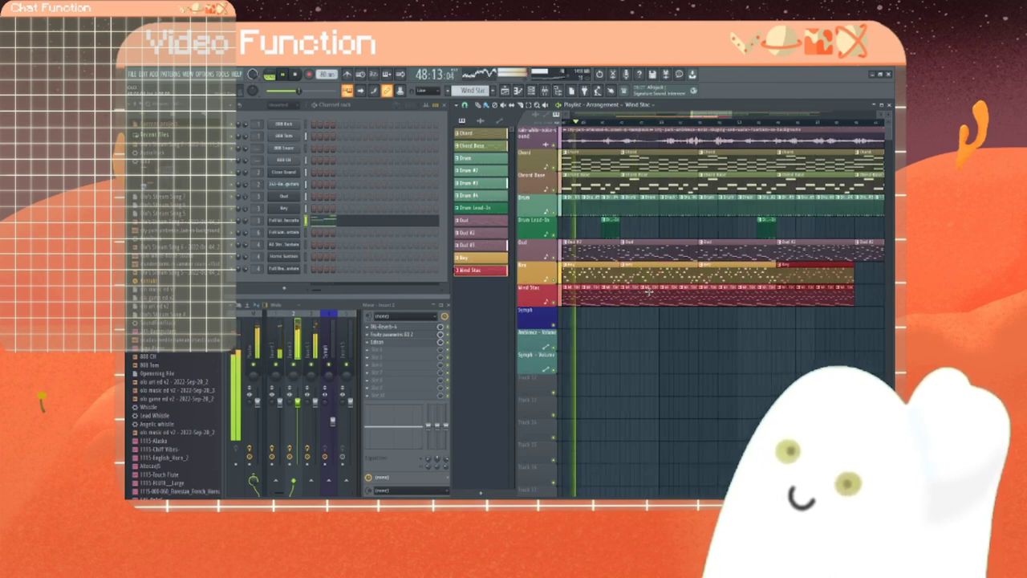
pyautogui.hotkey('ctrl', 'b')
pyautogui.hotkey('ctrl', 'b')
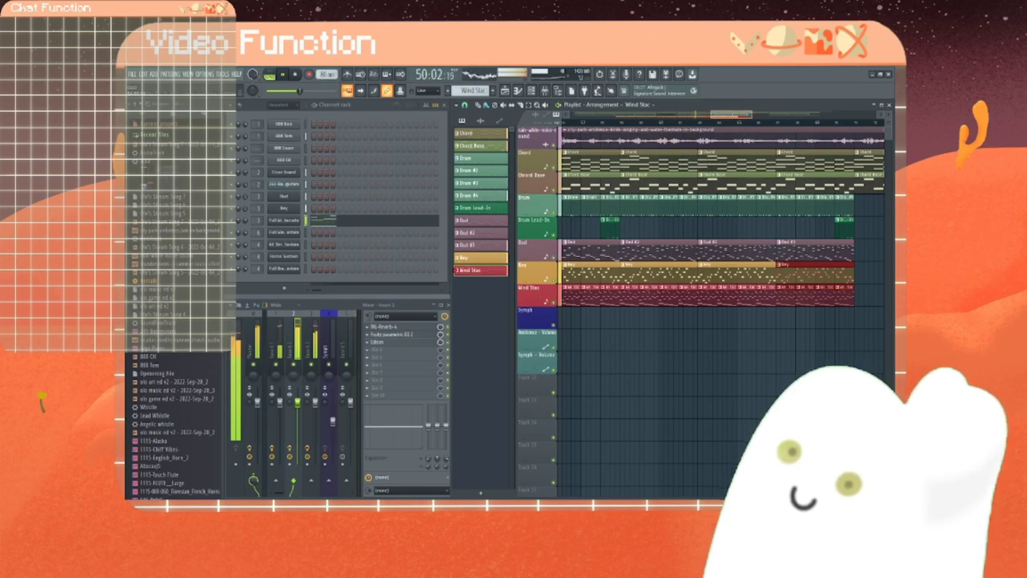
# Step: Continue the Wind Stac clips on their own from bar 71 through the drum break to the end of the song
pyautogui.hscroll(3, 698, 276)
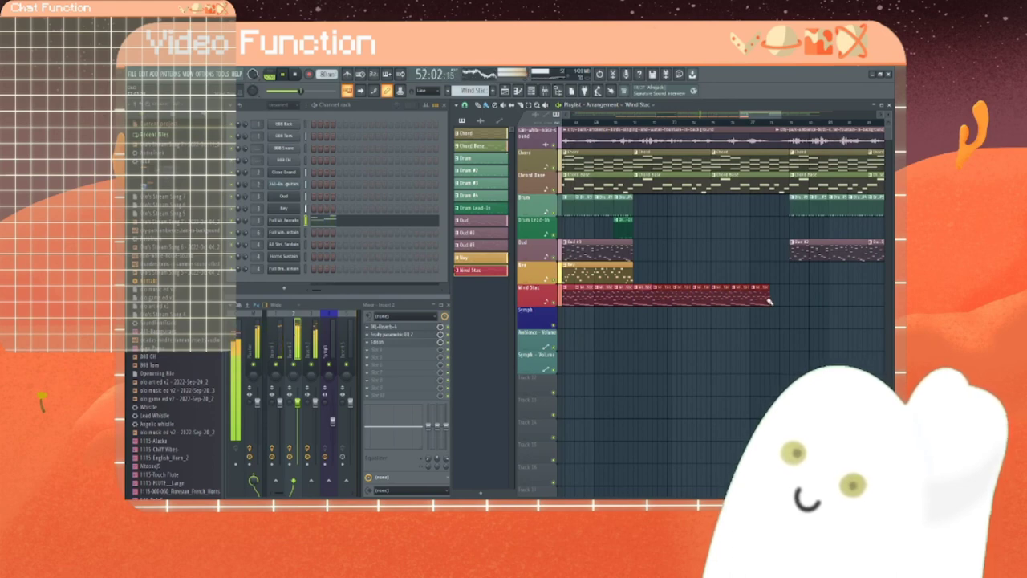
pyautogui.hscroll(2, 698, 276)
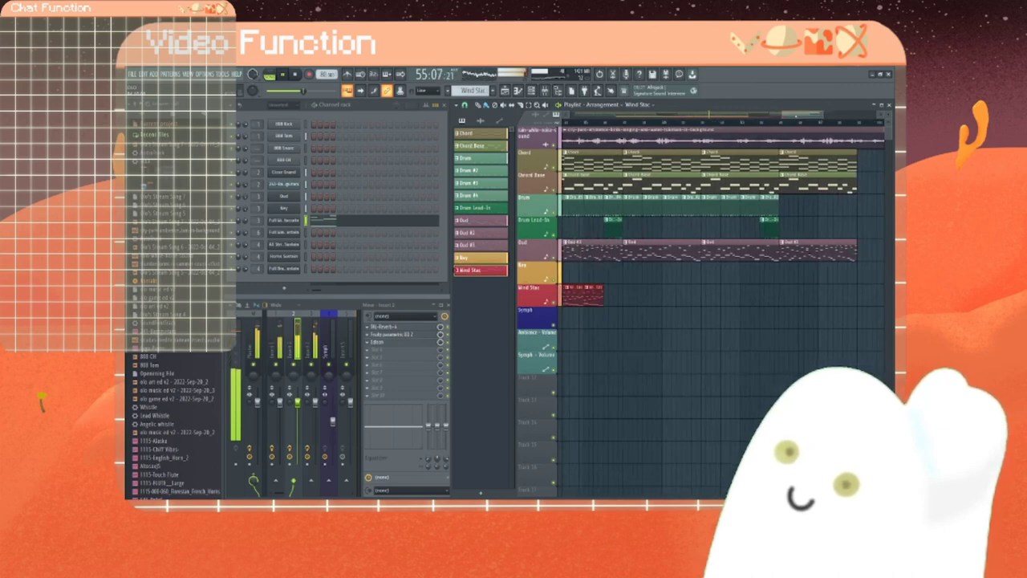
pyautogui.hotkey('ctrl', 'b')
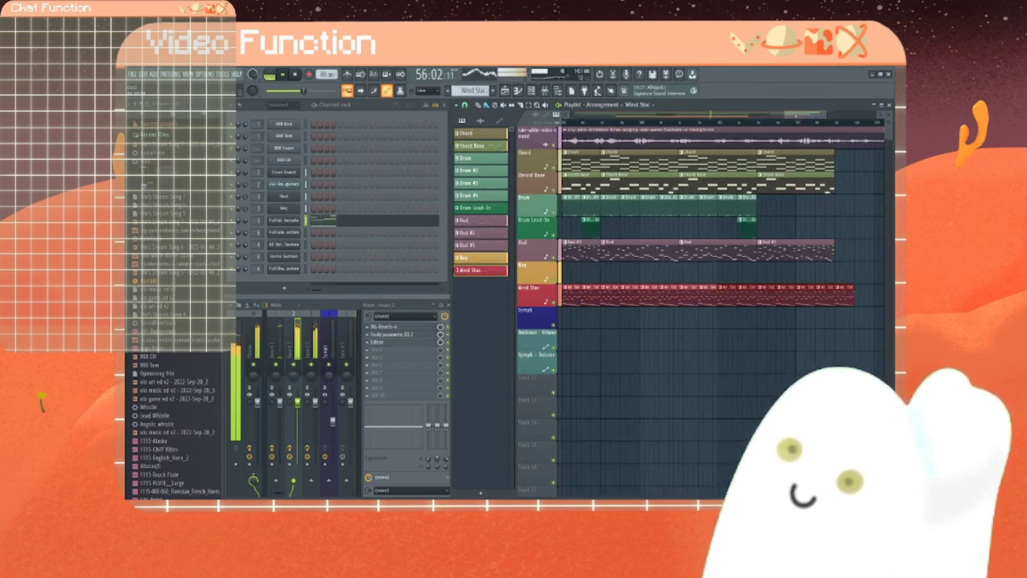
pyautogui.hotkey('ctrl', 'b')
# Step: Fill the Ney track with clips alongside the Oud clips in the section after the drum break, and stop playback
pyautogui.moveTo(805, 115)
pyautogui.mouseDown()
pyautogui.moveTo(731, 123)
pyautogui.moveTo(794, 115)
pyautogui.mouseUp()
pyautogui.click(594, 266)
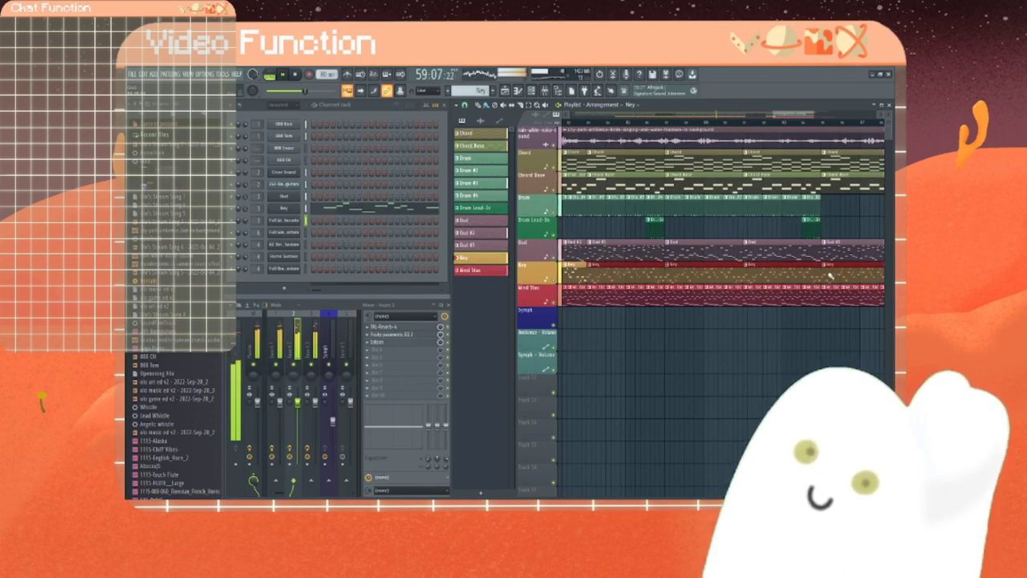
pyautogui.moveTo(794, 115); pyautogui.dragTo(817, 115)
pyautogui.click(734, 271)
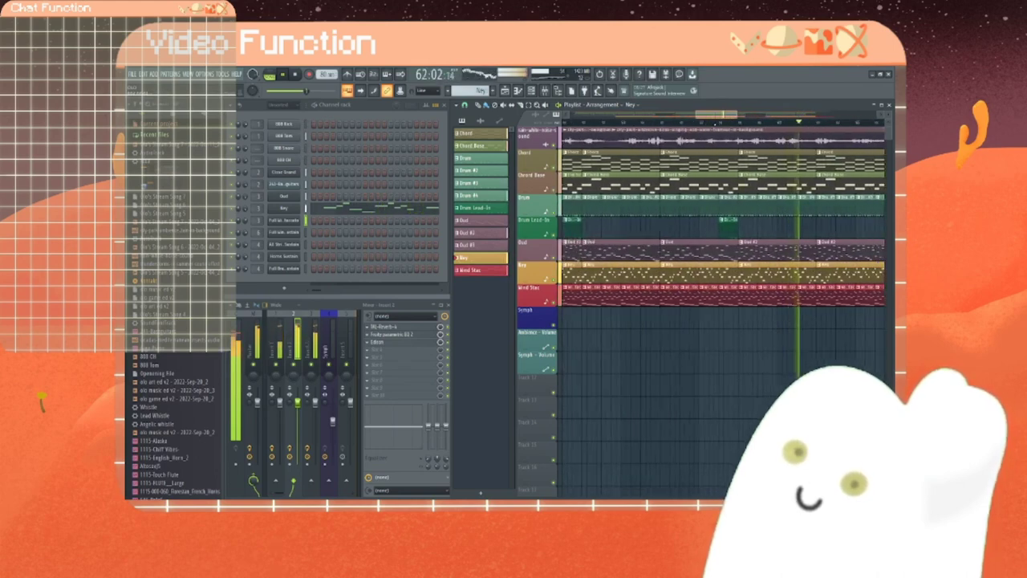
pyautogui.click(296, 75)
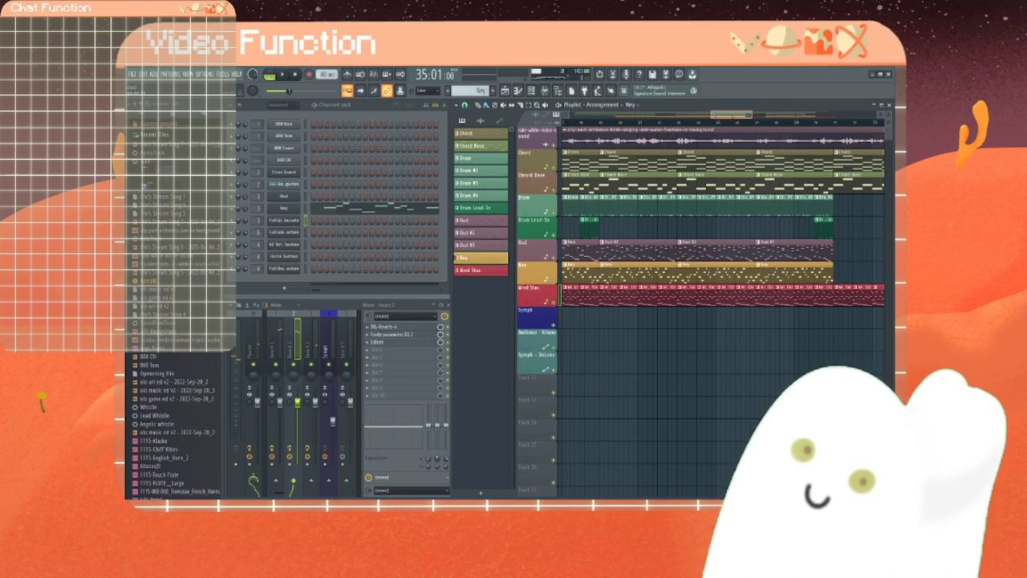
# Step: Create a new pattern named Symphony and color it dark blue
pyautogui.hscroll(5, 750, 138)
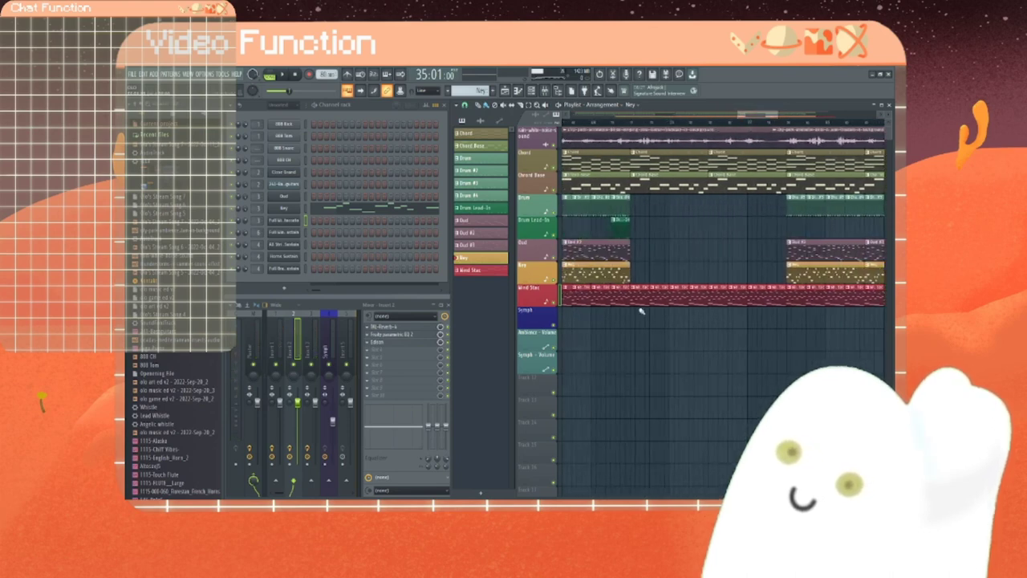
pyautogui.click(483, 494)
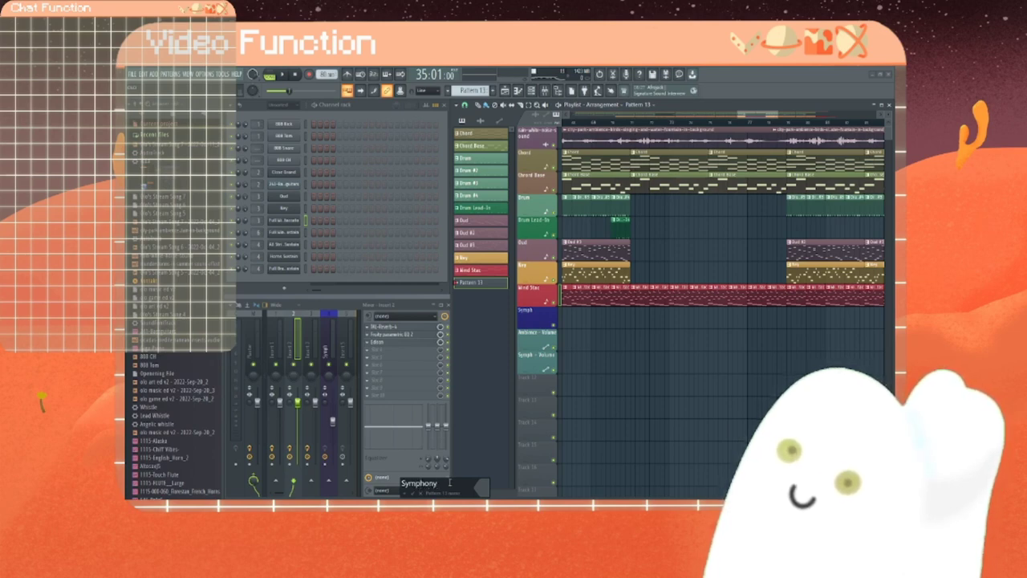
pyautogui.click(484, 487)
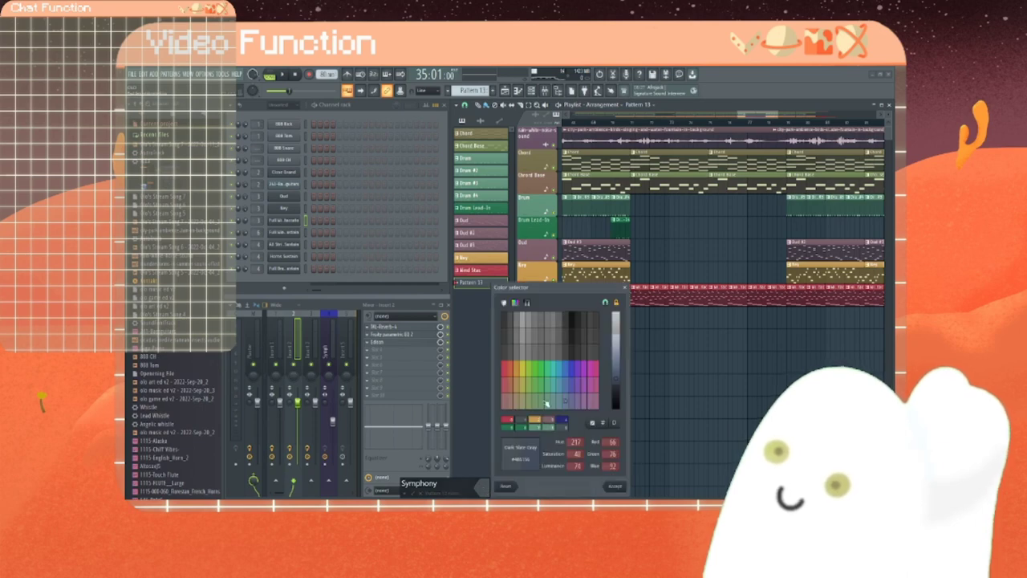
pyautogui.click(616, 487)
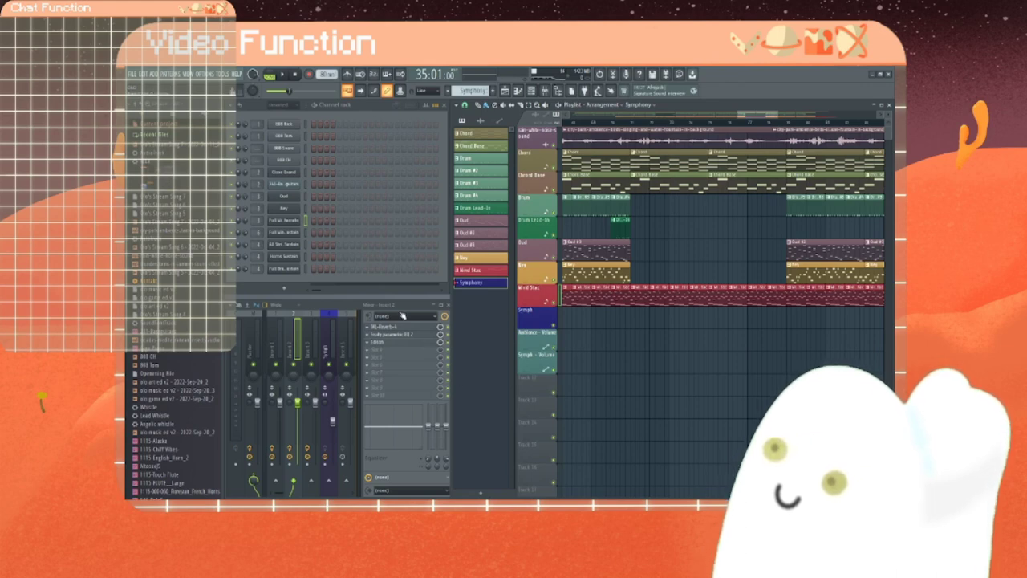
# Step: Open the Full Winds Sustain piano roll, start playback, and add 12-step notes on C3 and C5 at the bar's start
pyautogui.rightClick(292, 236)
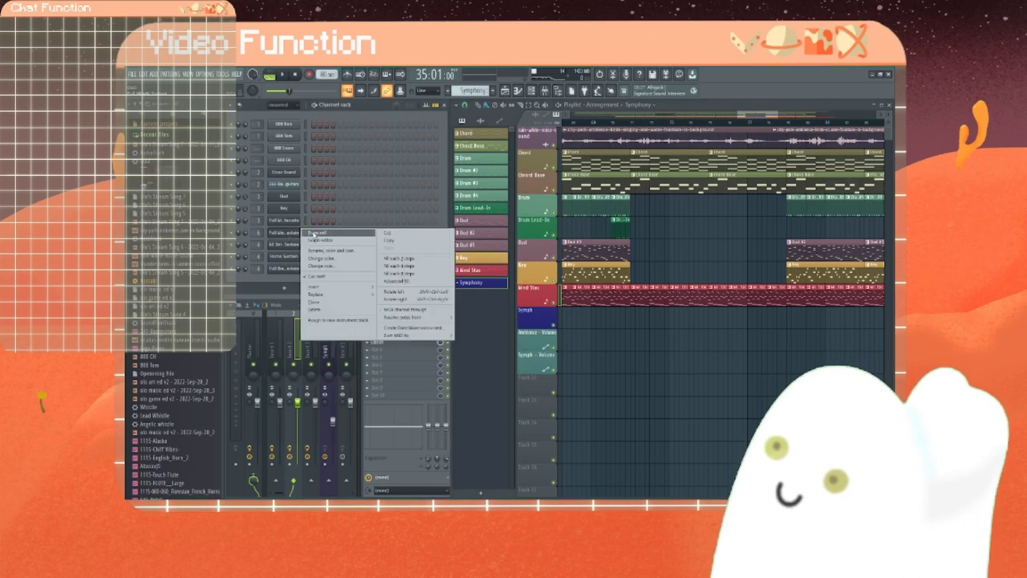
pyautogui.click(319, 238)
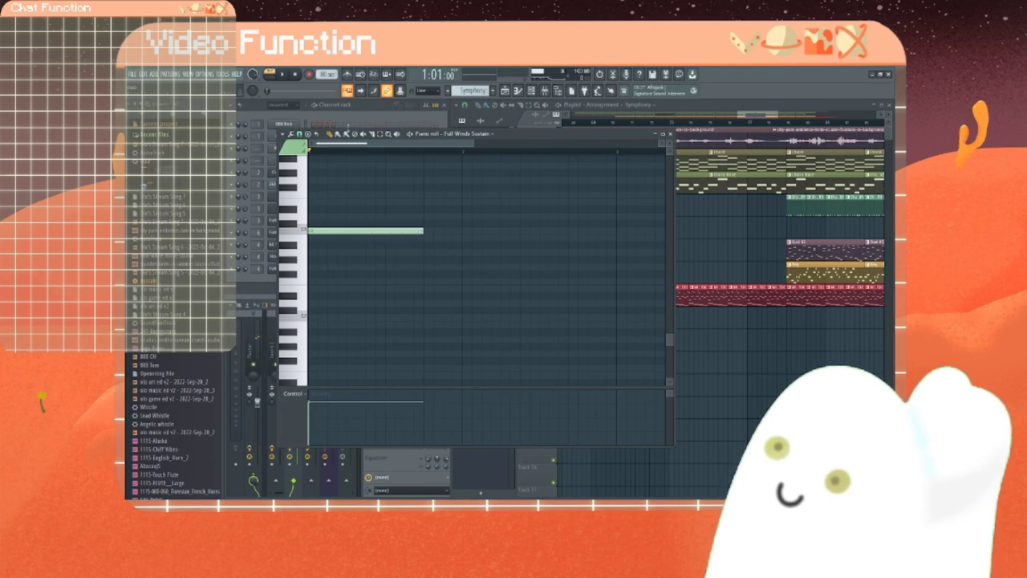
pyautogui.click(286, 75)
pyautogui.scroll(5, 315, 190)
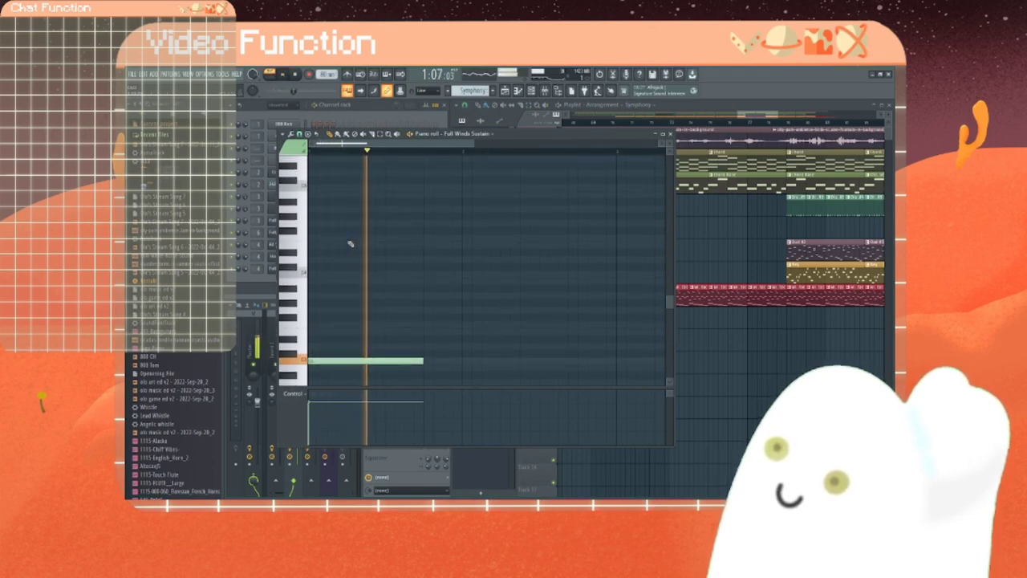
pyautogui.scroll(-3, 369, 242)
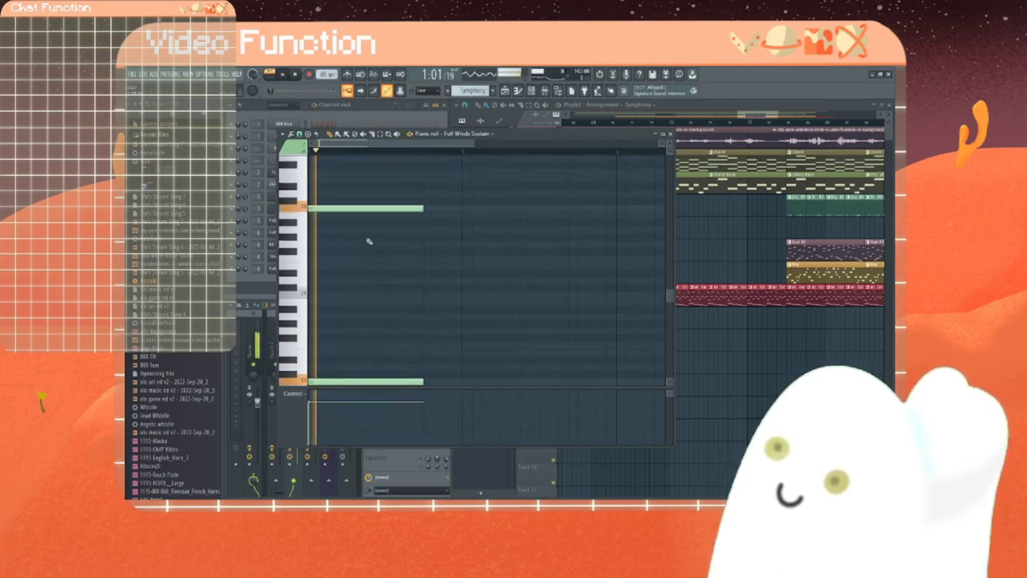
pyautogui.scroll(3, 378, 200)
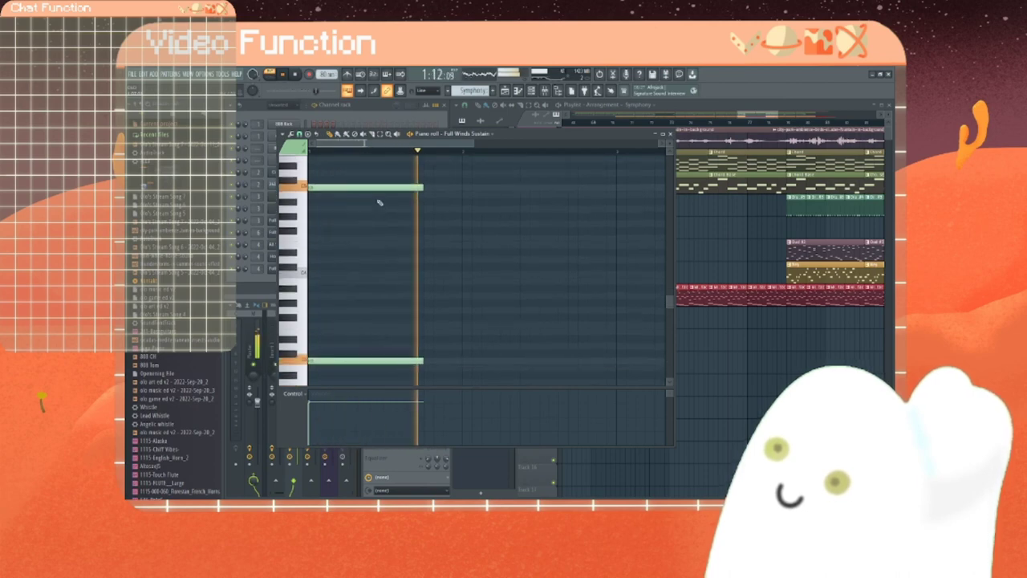
# Step: Lengthen the C3 and C5 notes together to fill the whole bar
pyautogui.hotkey('ctrl', 'a')
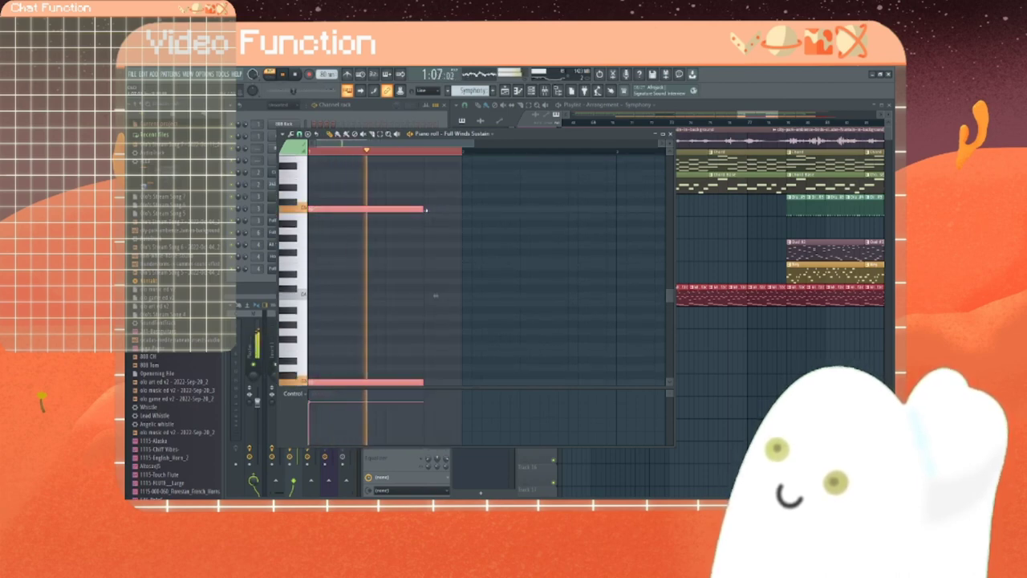
pyautogui.moveTo(424, 209); pyautogui.dragTo(461, 214)
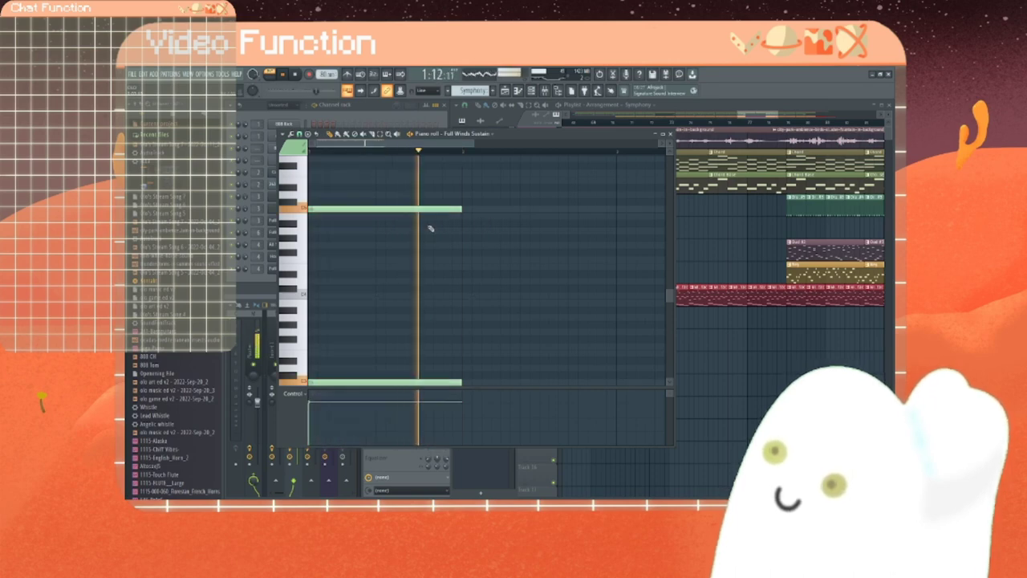
pyautogui.scroll(-1, 347, 289)
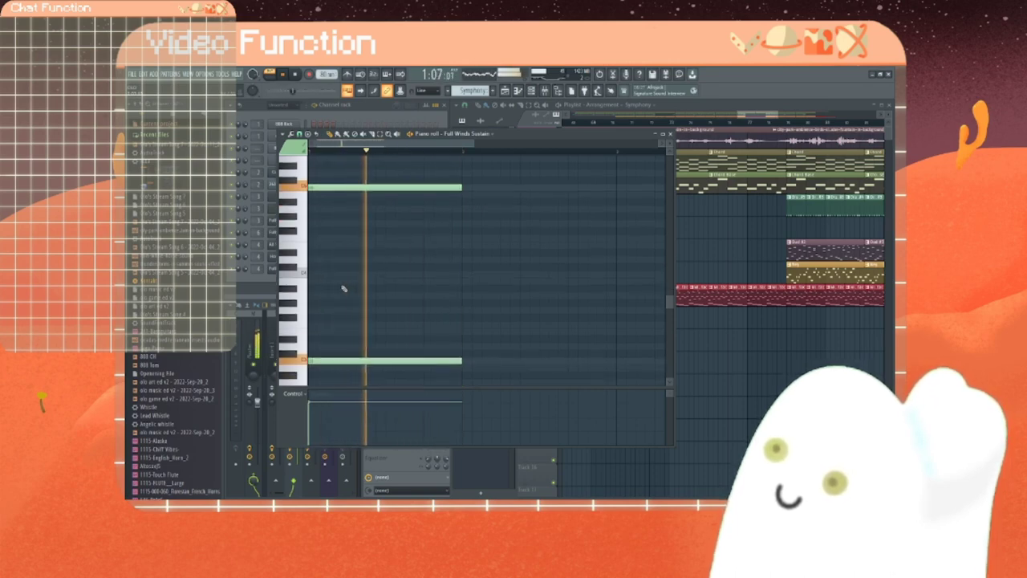
# Step: Add full-bar notes on C7 and C6 above the existing Full Winds Sustain notes
pyautogui.scroll(6, 344, 287)
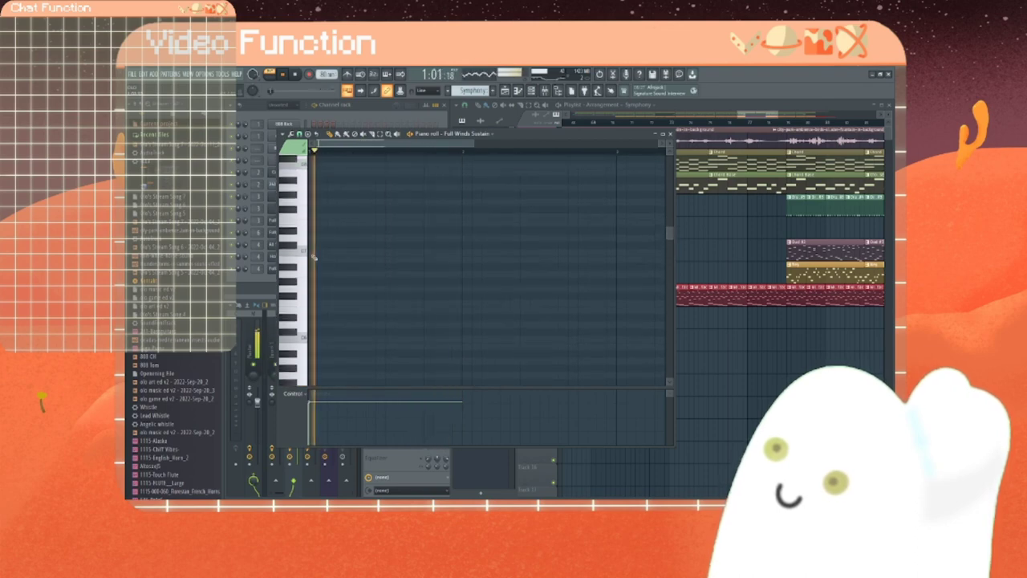
pyautogui.click(322, 252)
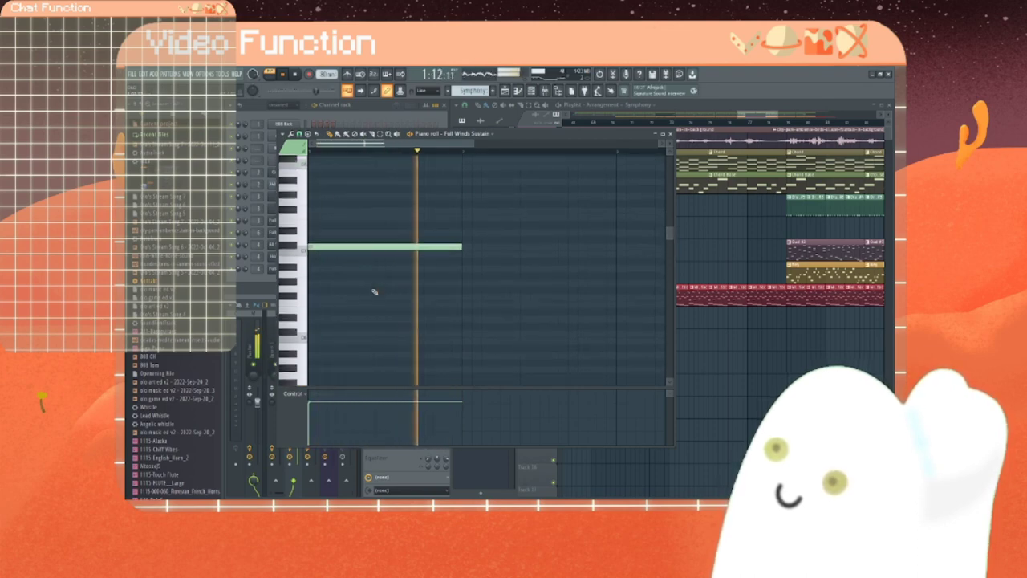
pyautogui.scroll(3, 374, 292)
pyautogui.scroll(1, 374, 291)
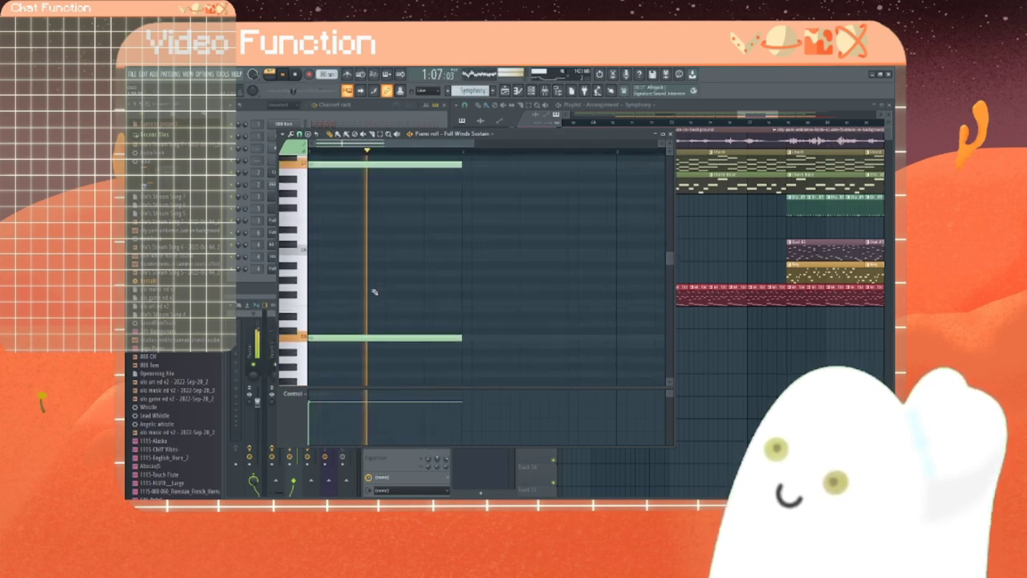
pyautogui.scroll(-5, 374, 291)
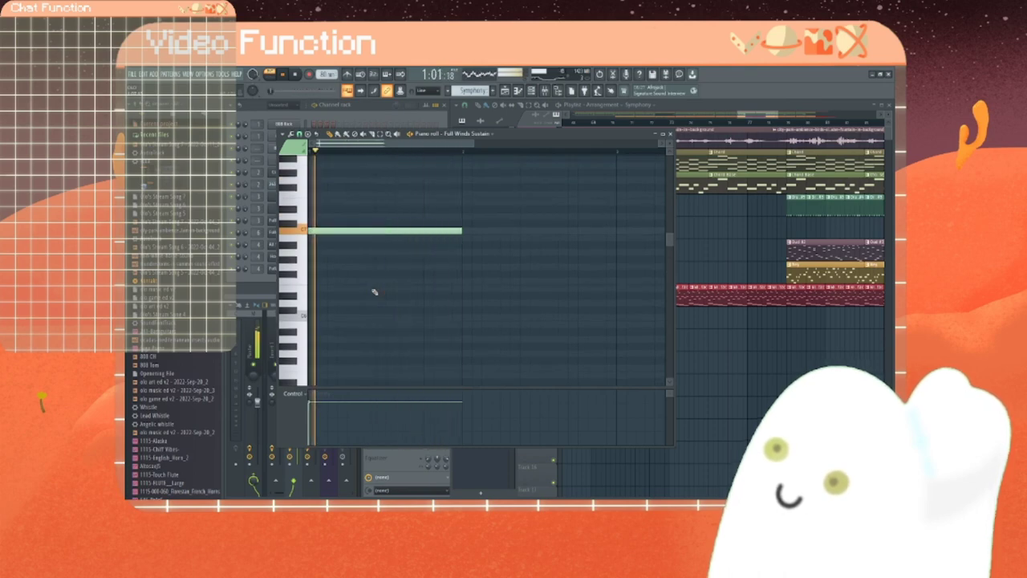
pyautogui.click(313, 318)
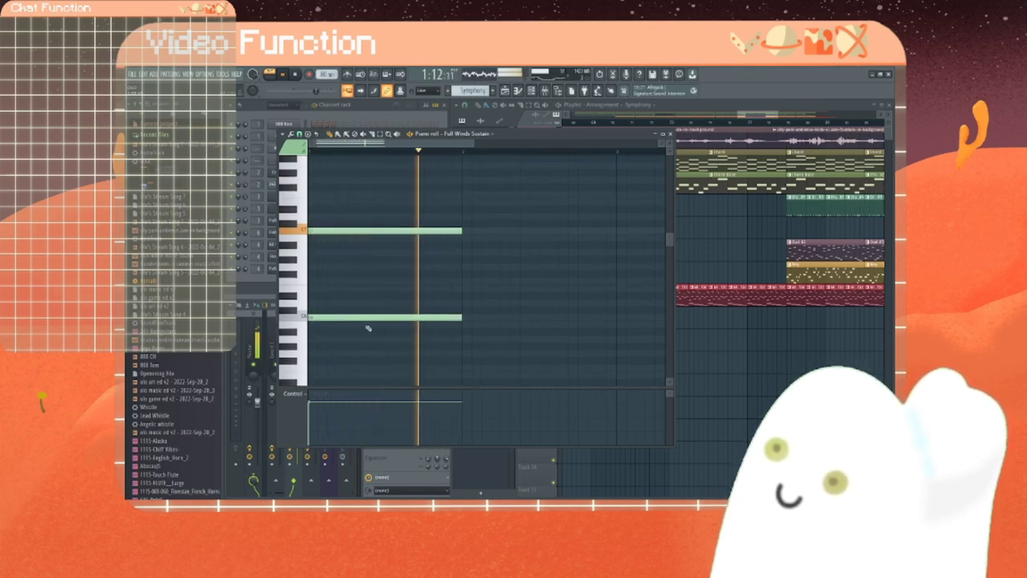
pyautogui.scroll(-1, 367, 327)
pyautogui.scroll(-4, 367, 328)
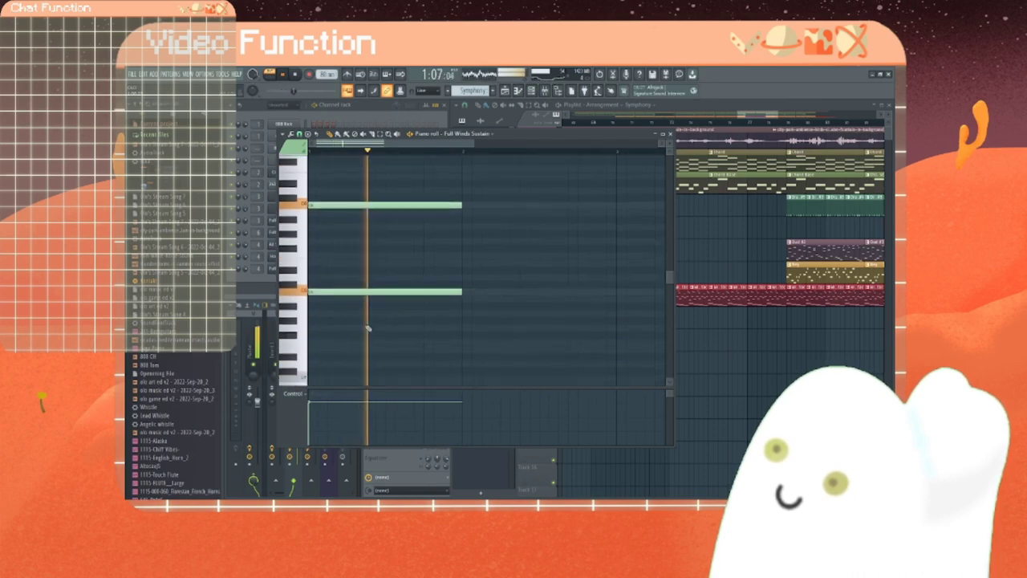
# Step: Add a full-bar Full Winds Sustain note on C4 between the C3 and C5 notes, and stop playback
pyautogui.scroll(-1, 351, 324)
pyautogui.click(312, 294)
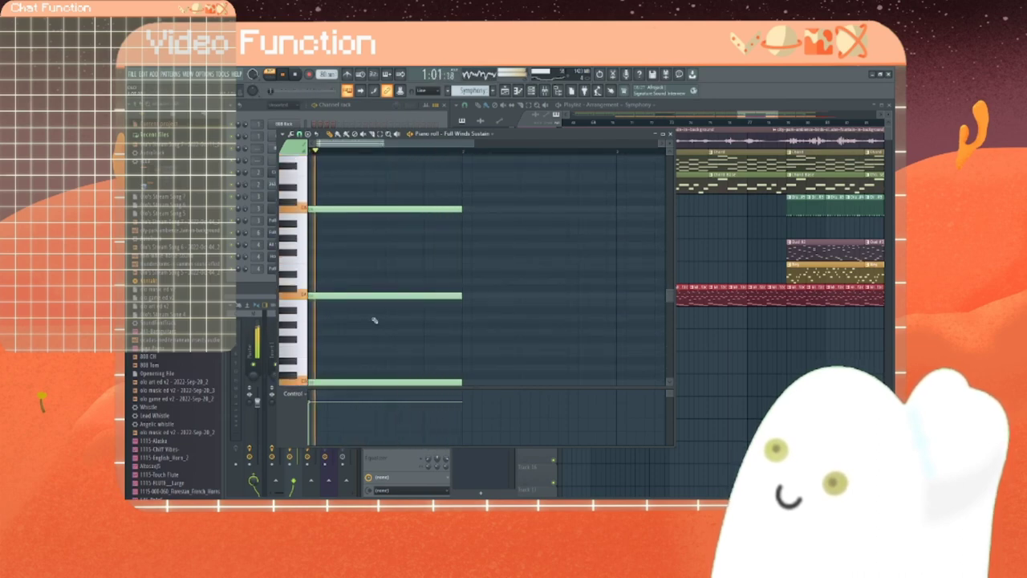
pyautogui.click(296, 74)
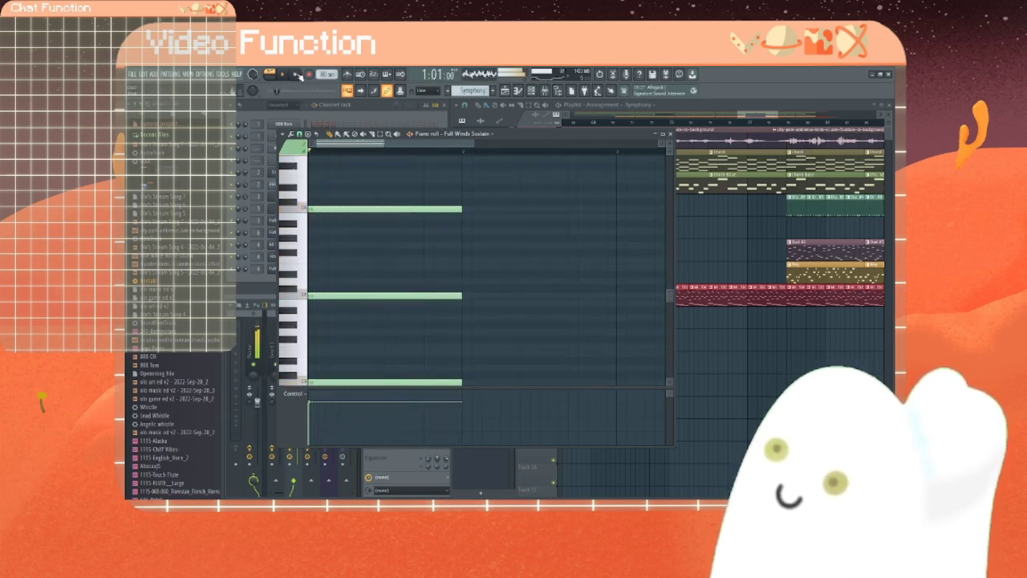
# Step: Lengthen all the Full Winds Sustain notes together to two bars and close the piano roll
pyautogui.scroll(6, 390, 320)
pyautogui.scroll(-1, 388, 318)
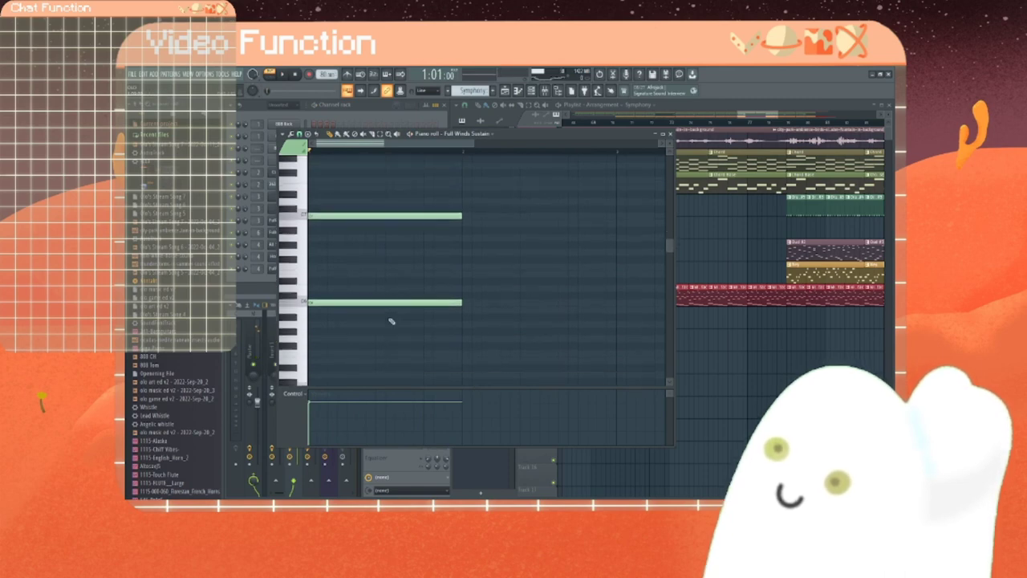
pyautogui.scroll(-2, 392, 321)
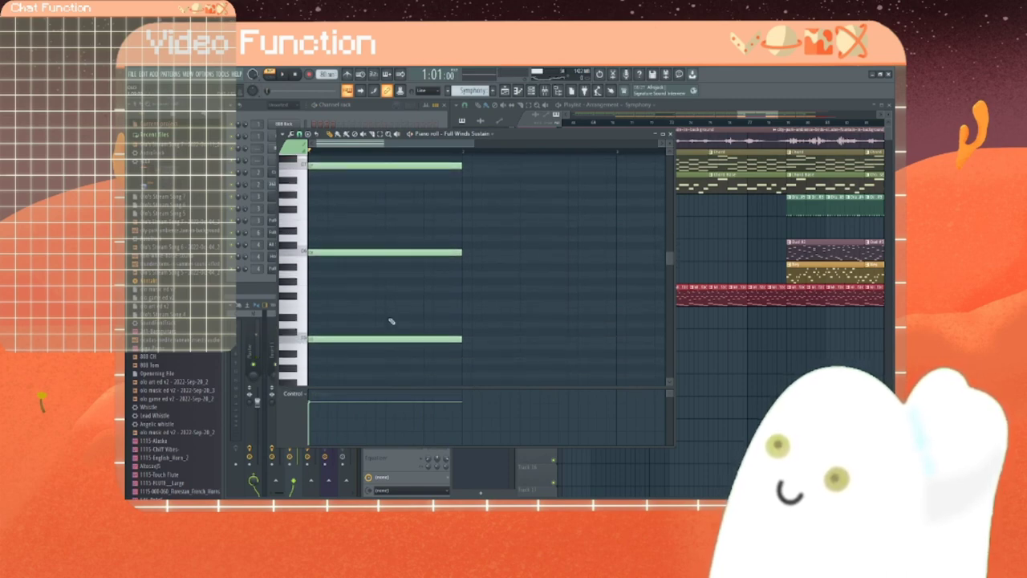
pyautogui.scroll(2, 391, 321)
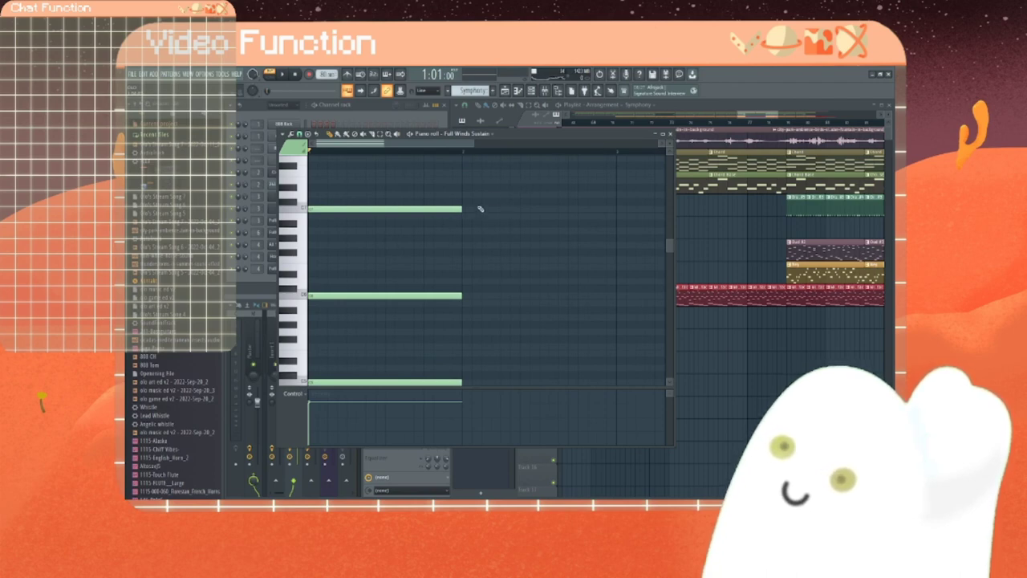
pyautogui.scroll(-1, 427, 193)
pyautogui.scroll(2, 425, 197)
pyautogui.scroll(-3, 428, 264)
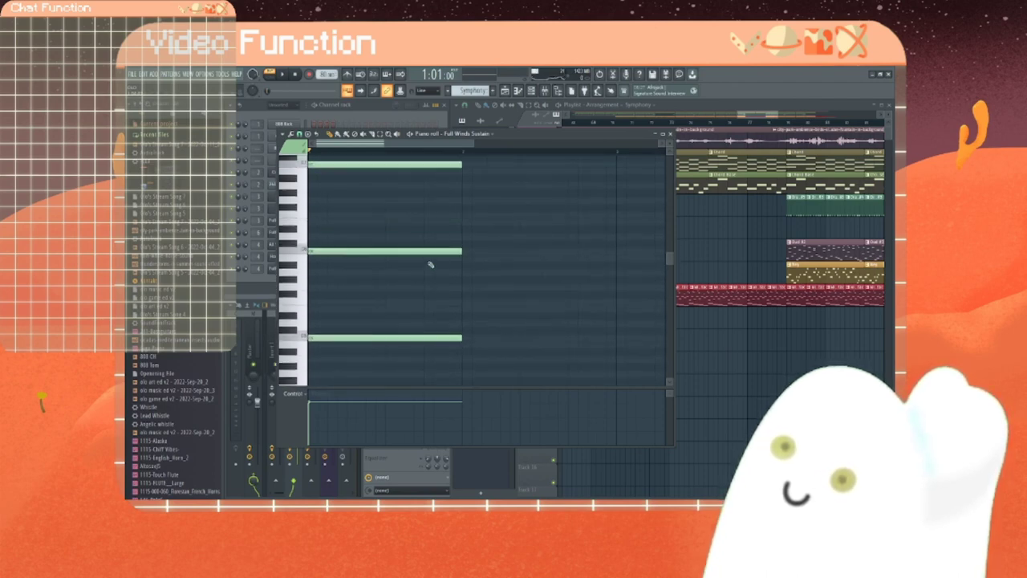
pyautogui.scroll(1, 418, 184)
pyautogui.scroll(1, 418, 185)
pyautogui.moveTo(422, 184); pyautogui.dragTo(459, 405)
pyautogui.moveTo(461, 335); pyautogui.dragTo(560, 335)
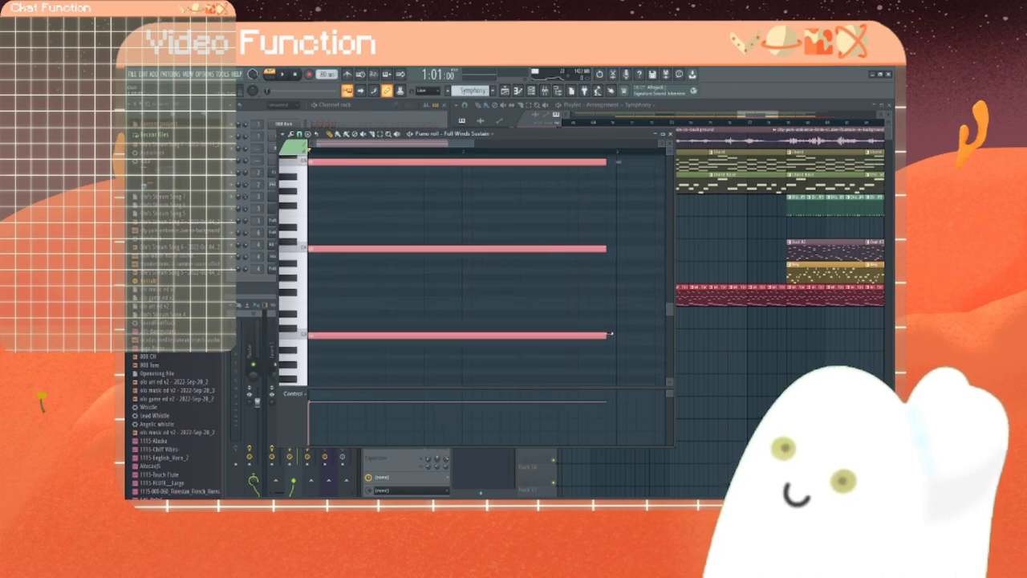
pyautogui.scroll(3, 586, 324)
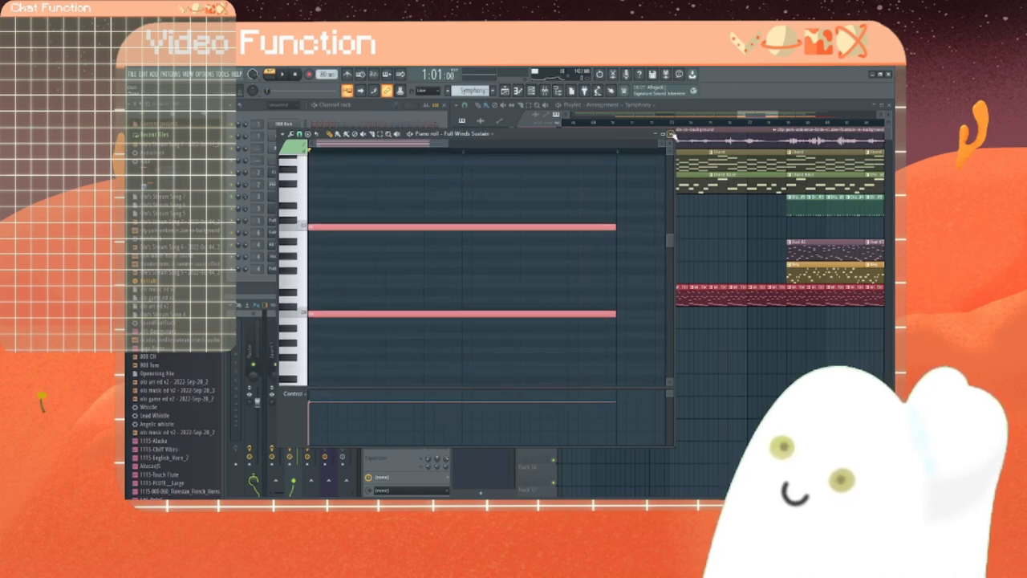
pyautogui.click(671, 135)
# Step: Open the All Strings Sustain piano roll, add two-bar notes on C7, C6, C5, C4 and C3, and close it
pyautogui.rightClick(283, 248)
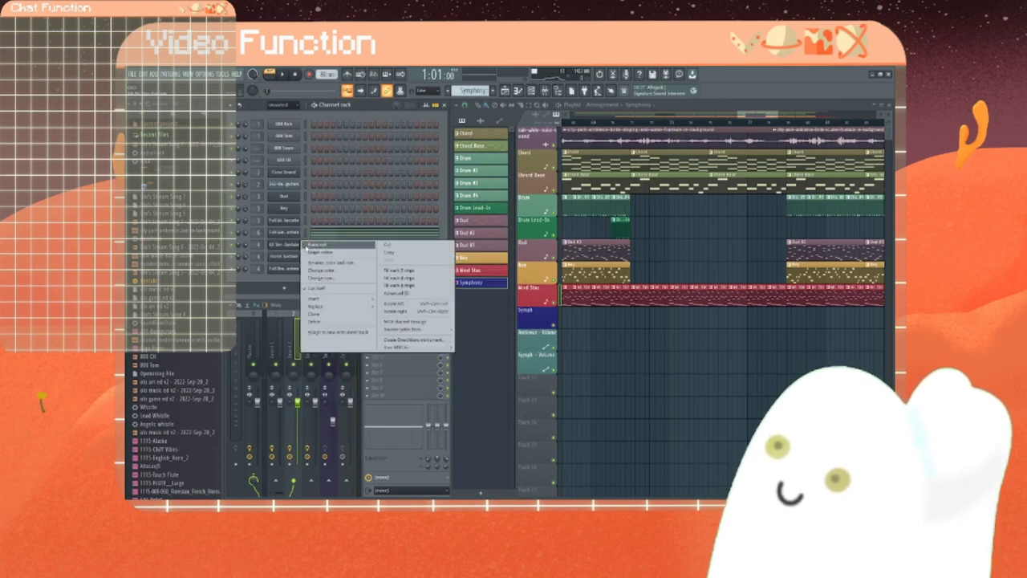
pyautogui.click(360, 260)
pyautogui.click(314, 228)
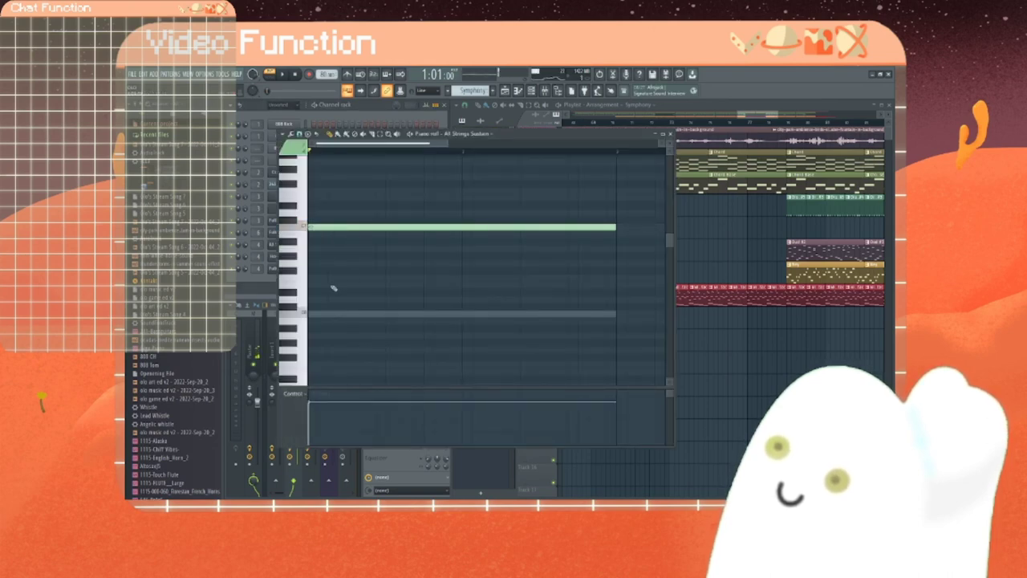
pyautogui.click(314, 315)
pyautogui.scroll(-3, 314, 314)
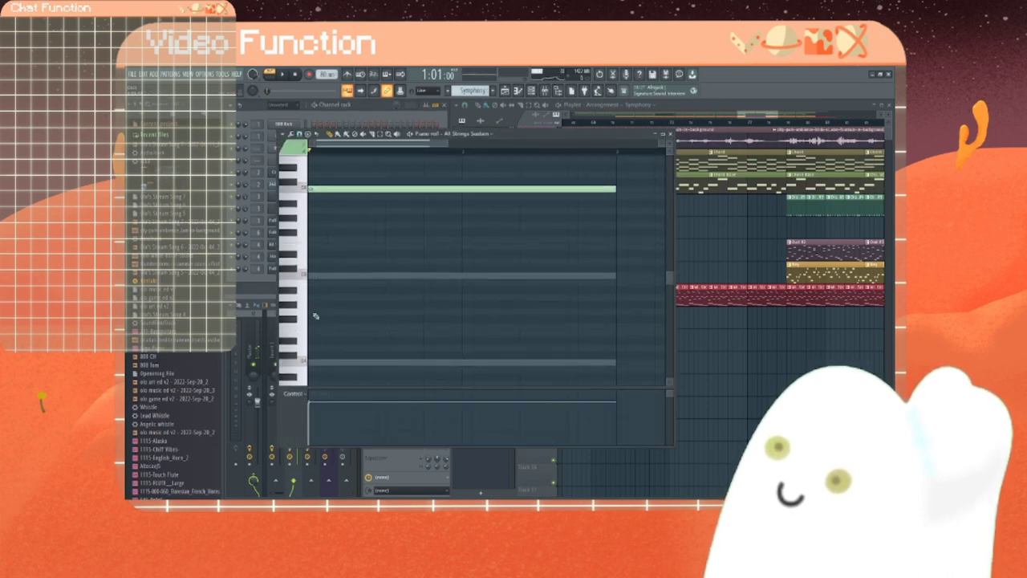
pyautogui.click(314, 272)
pyautogui.scroll(-5, 314, 274)
pyautogui.scroll(2, 316, 264)
pyautogui.click(314, 293)
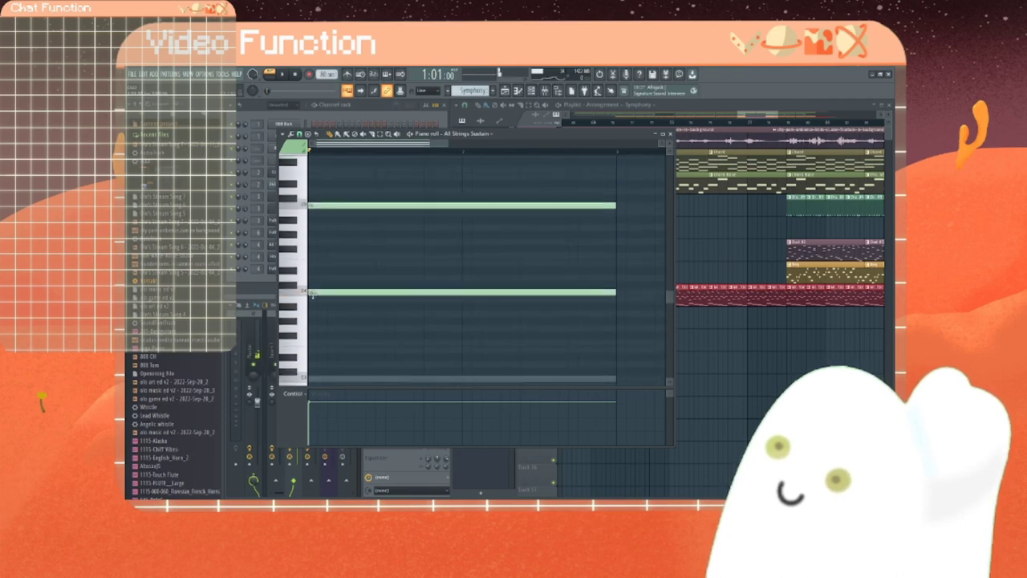
pyautogui.scroll(-4, 315, 294)
pyautogui.click(315, 293)
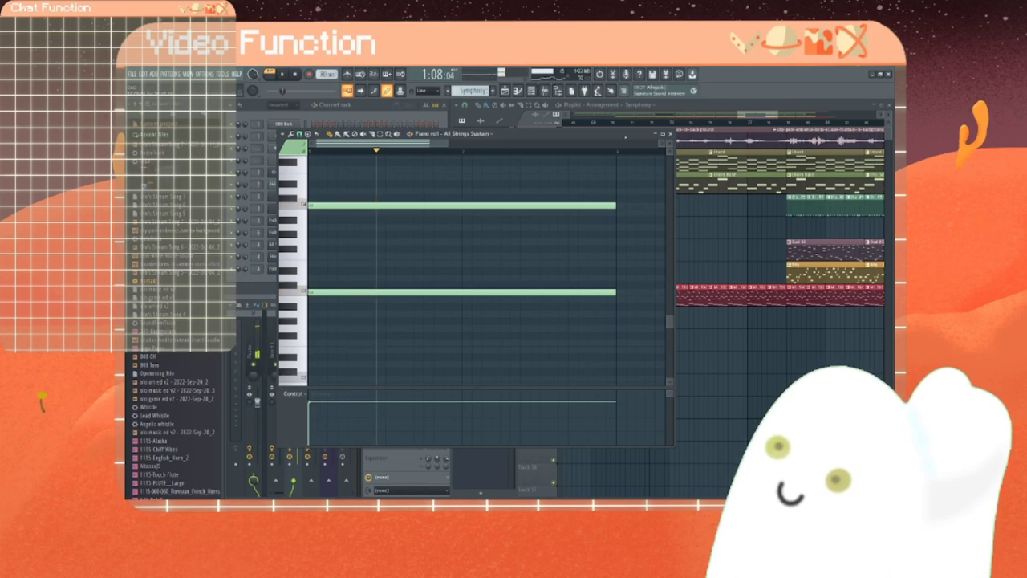
pyautogui.click(671, 133)
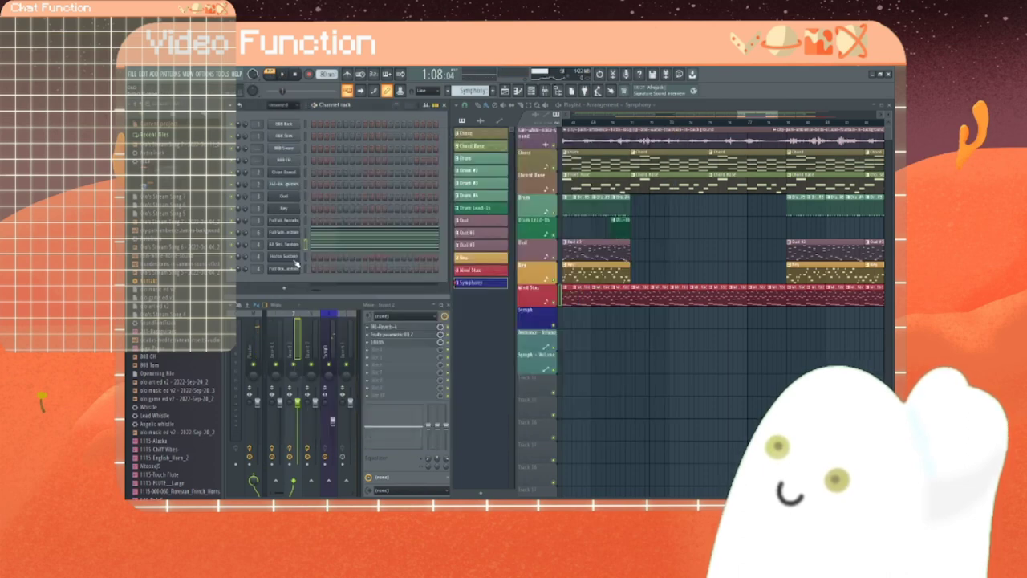
# Step: Open the Horns Sustain piano roll, add two-bar notes on every C from C3 to C7, and close it
pyautogui.rightClick(297, 265)
pyautogui.click(326, 258)
pyautogui.click(315, 291)
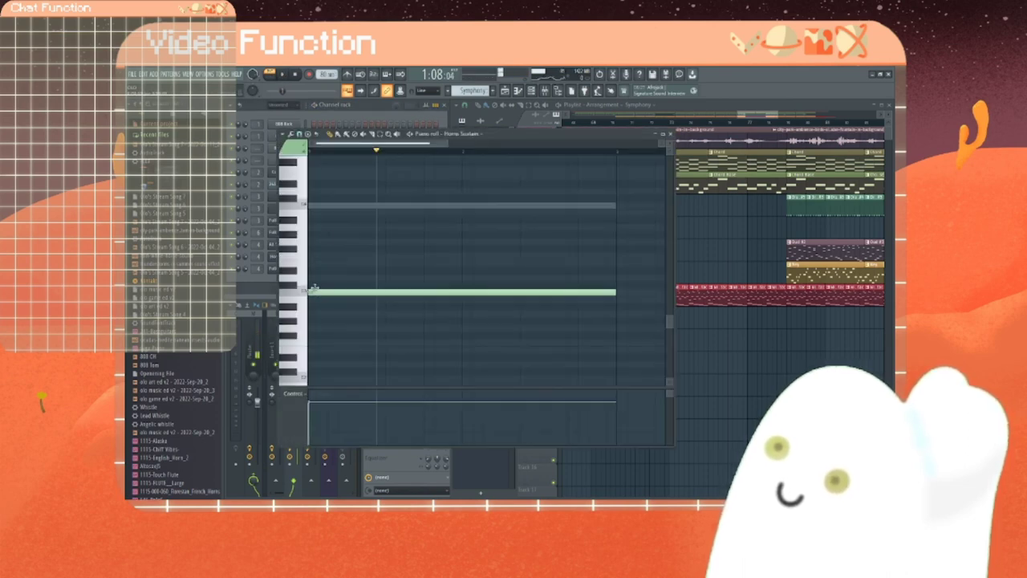
pyautogui.scroll(1, 315, 216)
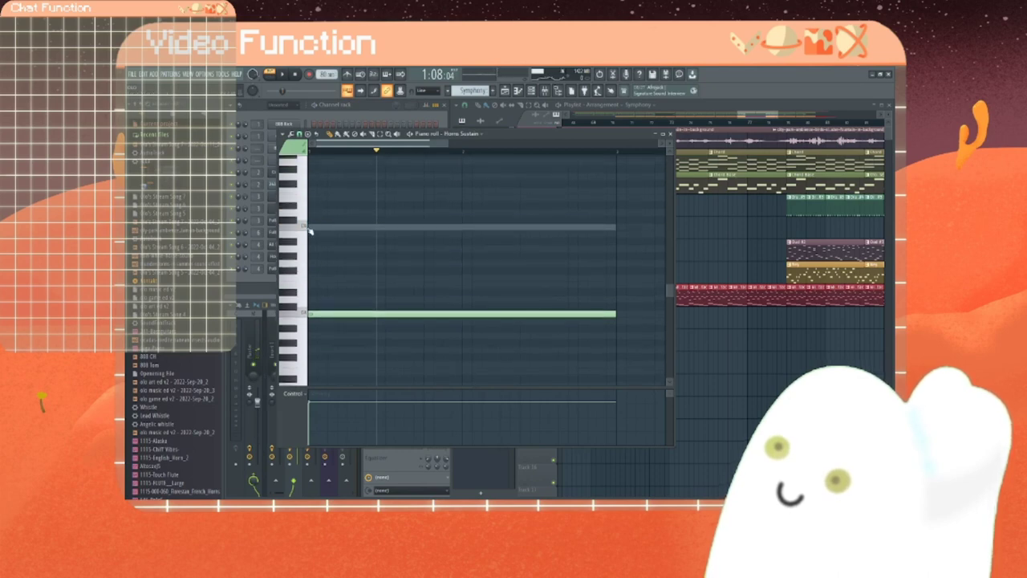
pyautogui.scroll(1, 313, 233)
pyautogui.click(314, 252)
pyautogui.scroll(4, 316, 250)
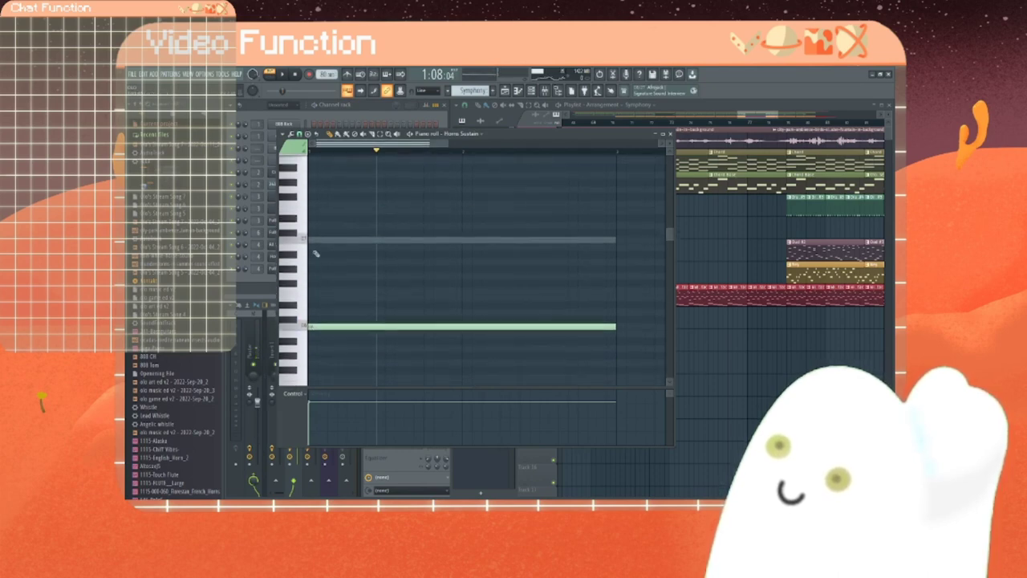
pyautogui.click(316, 249)
pyautogui.scroll(1, 323, 252)
pyautogui.scroll(-5, 327, 252)
pyautogui.scroll(1, 329, 252)
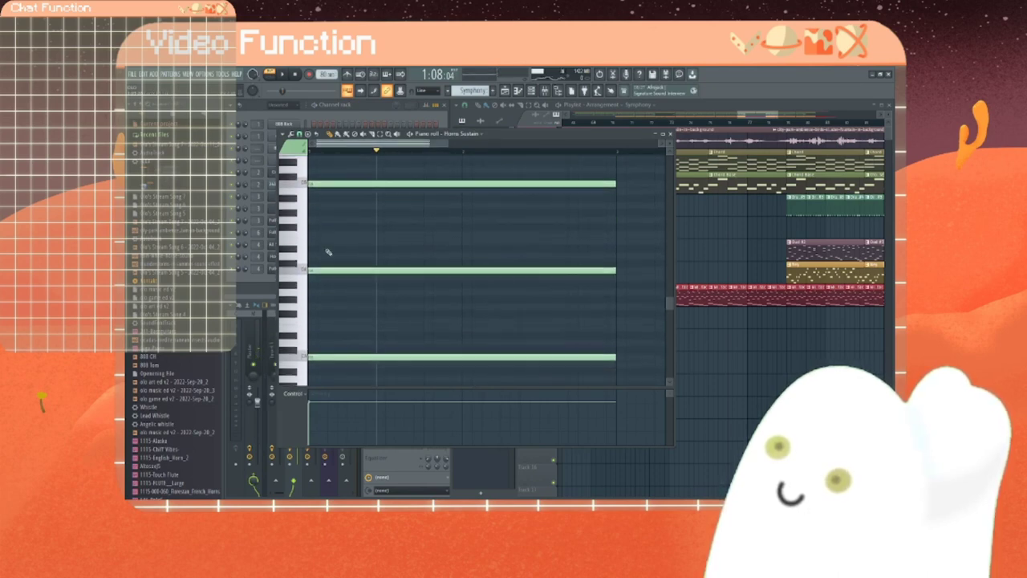
pyautogui.press('space')
pyautogui.click(671, 134)
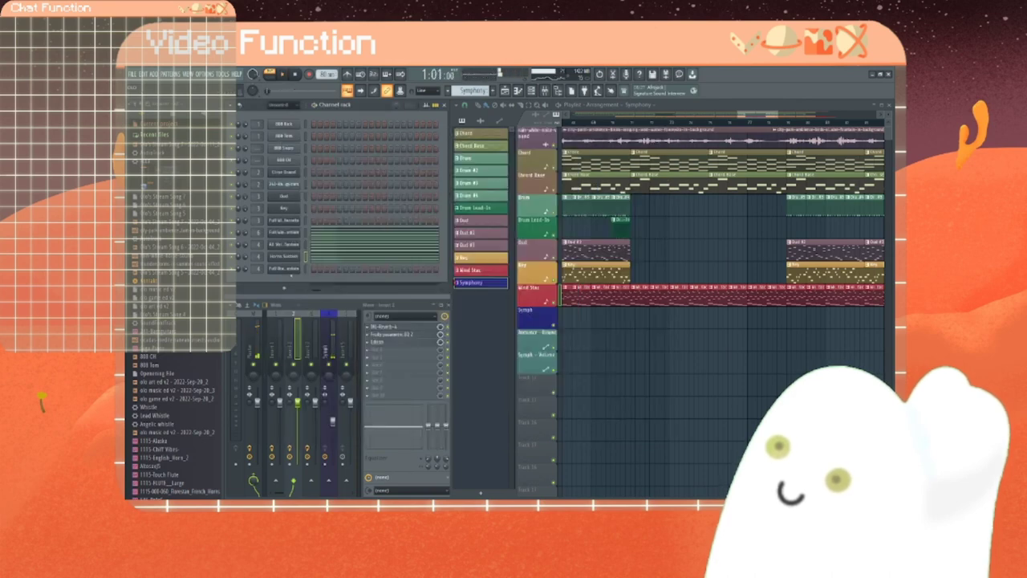
# Step: Open the Full Brass Sustain piano roll, add two-bar notes on every C from C3 to C7, and close it
pyautogui.rightClick(298, 268)
pyautogui.click(315, 273)
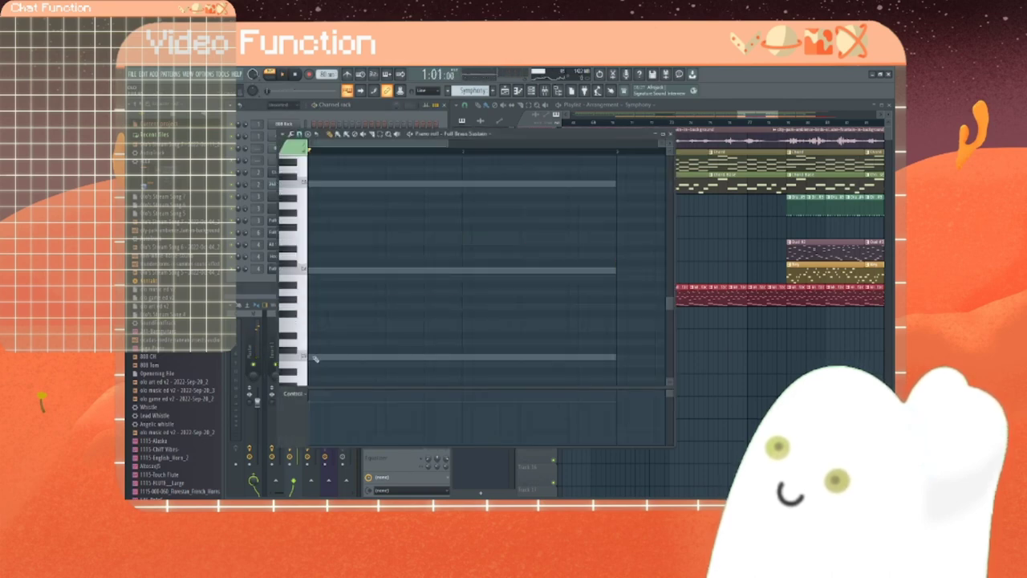
pyautogui.click(314, 358)
pyautogui.click(316, 273)
pyautogui.scroll(5, 315, 271)
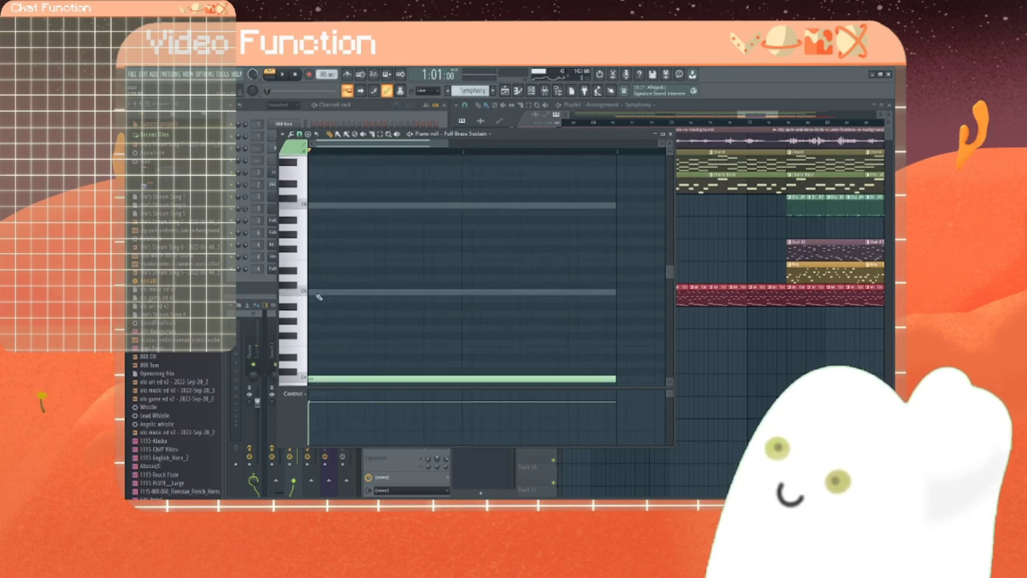
pyautogui.click(317, 293)
pyautogui.click(314, 200)
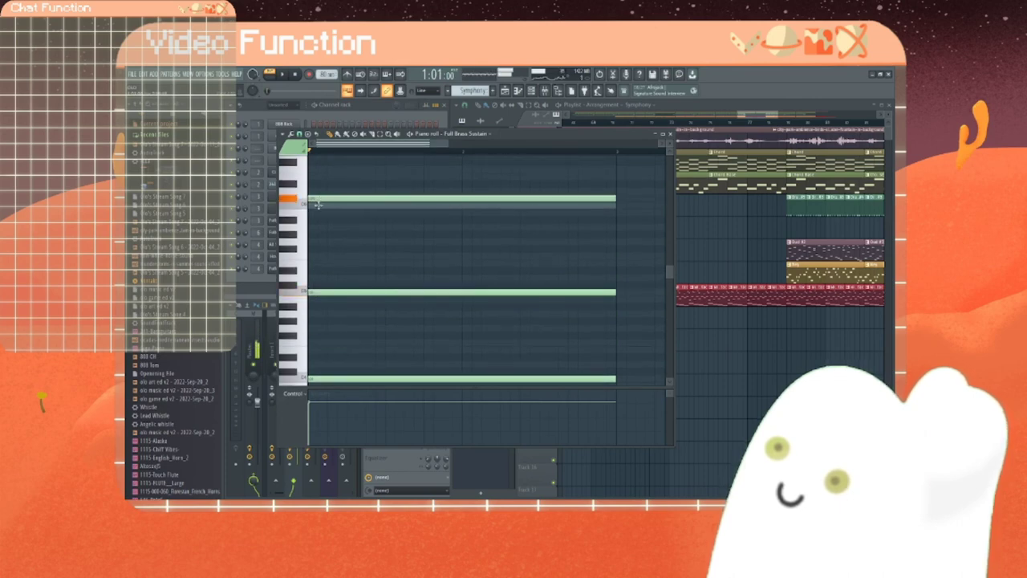
pyautogui.moveTo(319, 206); pyautogui.dragTo(319, 209)
pyautogui.scroll(3, 320, 211)
pyautogui.click(320, 209)
pyautogui.scroll(-5, 324, 228)
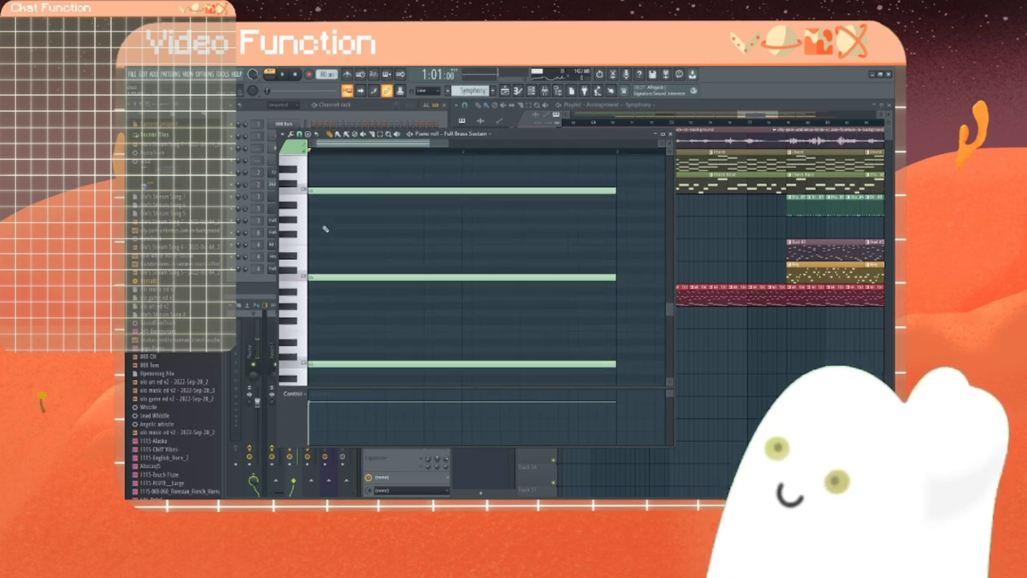
pyautogui.scroll(-7, 325, 229)
pyautogui.scroll(16, 325, 231)
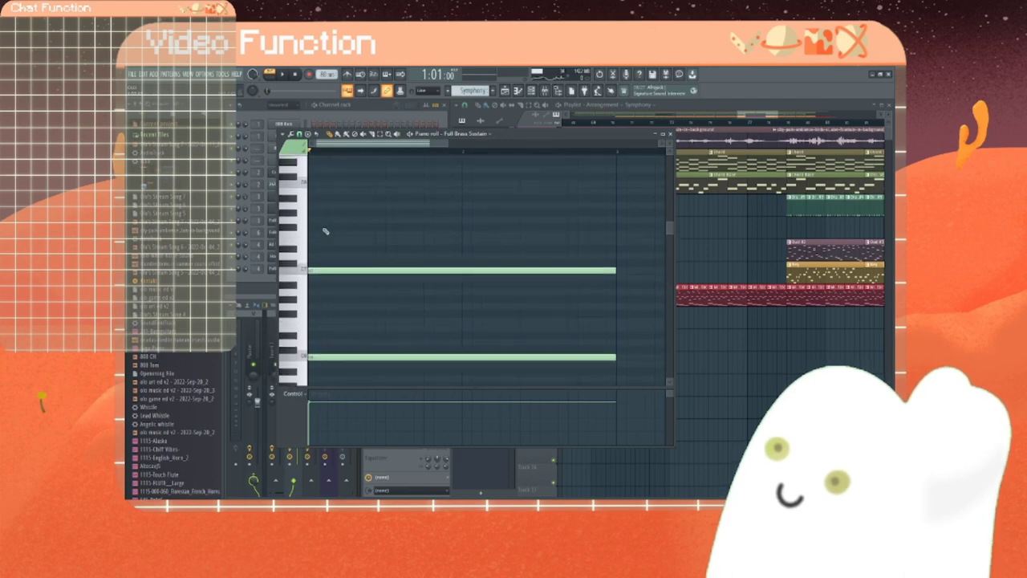
pyautogui.press('space')
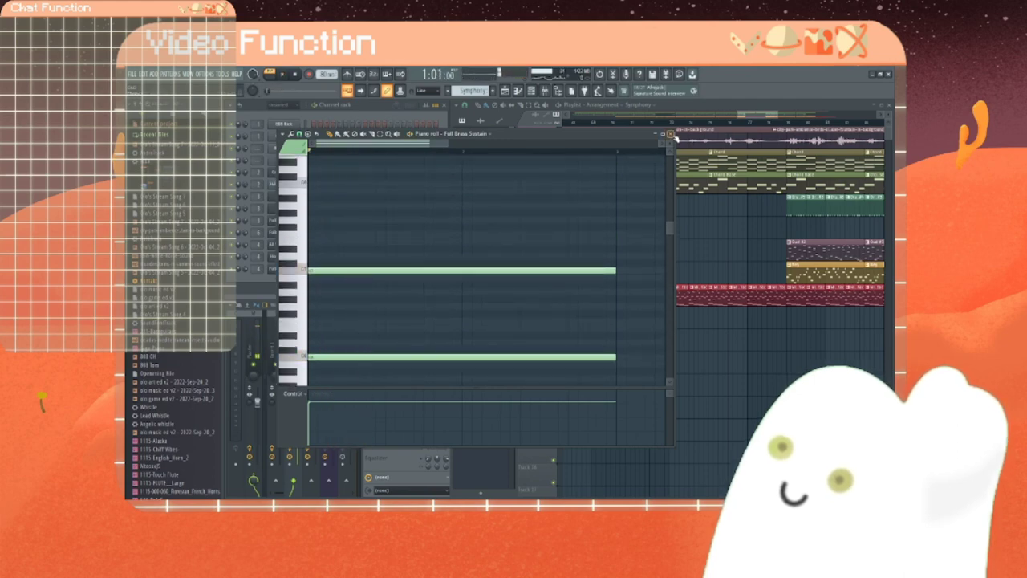
pyautogui.click(670, 134)
# Step: Rename the Symphony pattern as Symphony Intro and place it on the Symph track right after the Drum Lead-In clip
pyautogui.rightClick(470, 287)
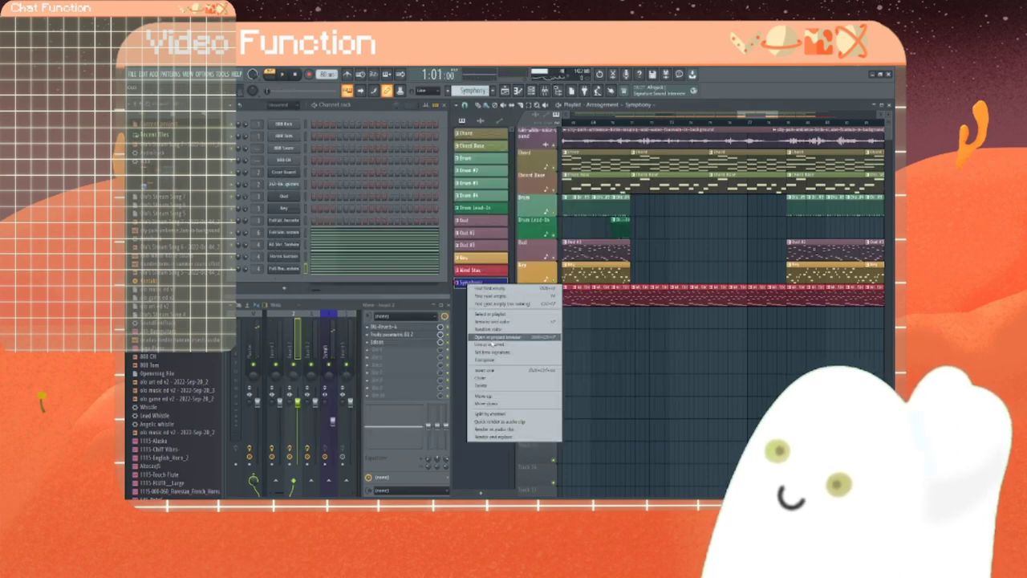
pyautogui.click(490, 330)
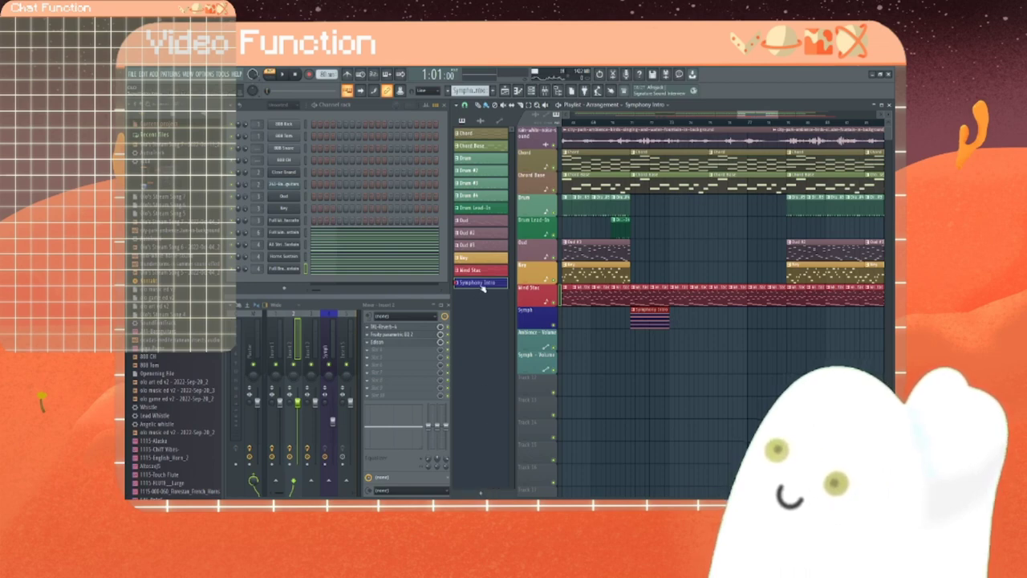
# Step: Clone the Symphony Intro pattern and rename the copy as Symphony
pyautogui.rightClick(482, 287)
pyautogui.click(495, 380)
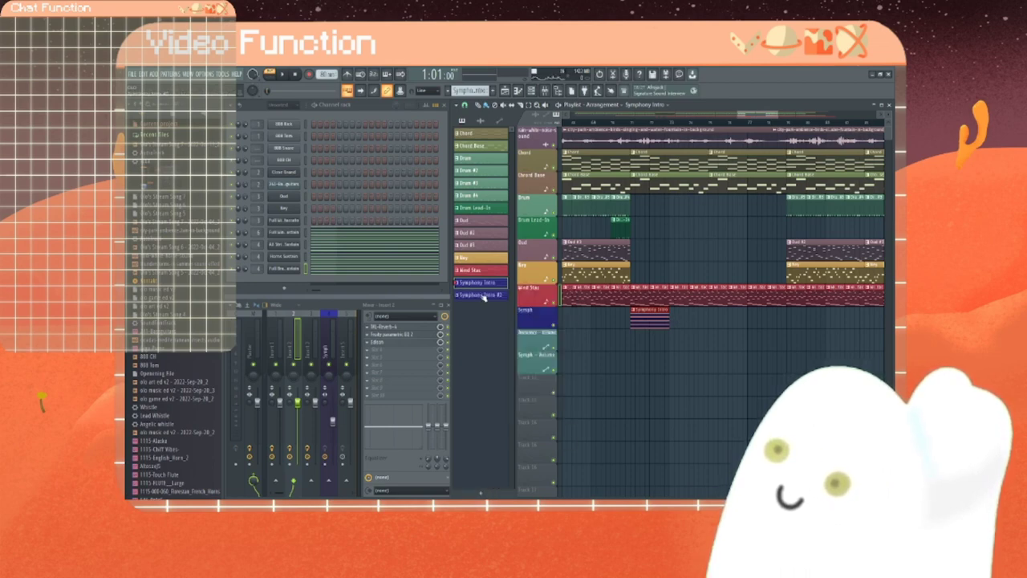
pyautogui.rightClick(483, 297)
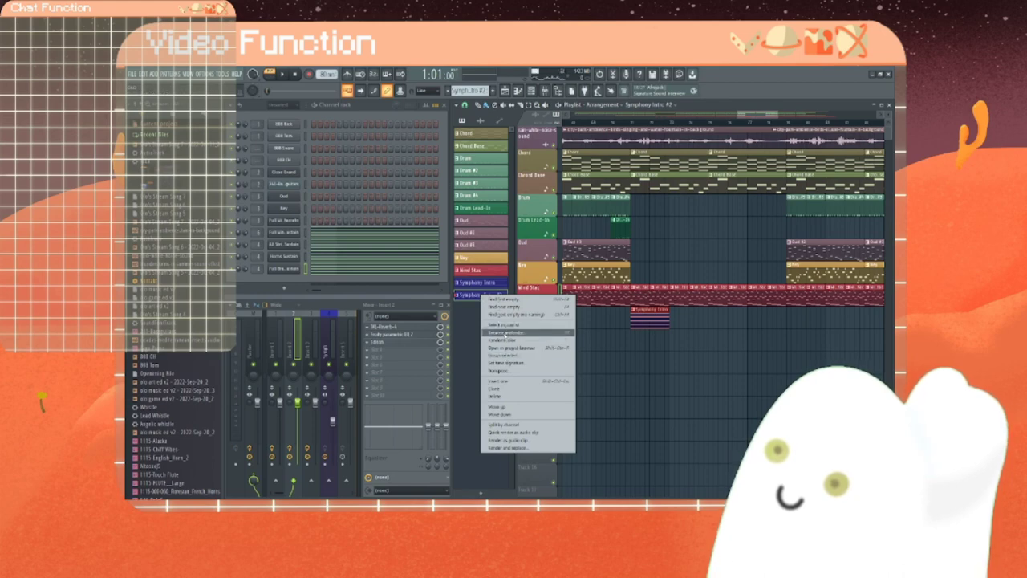
pyautogui.click(506, 332)
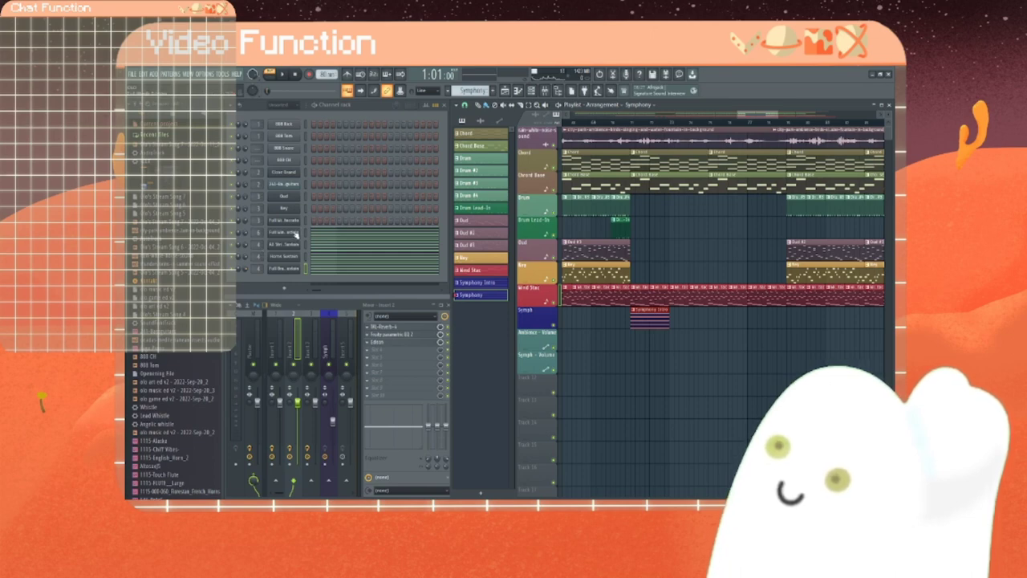
# Step: Shorten all the Full Winds Sustain notes in the Symphony pattern to one bar and play the pattern
pyautogui.rightClick(295, 234)
pyautogui.click(319, 240)
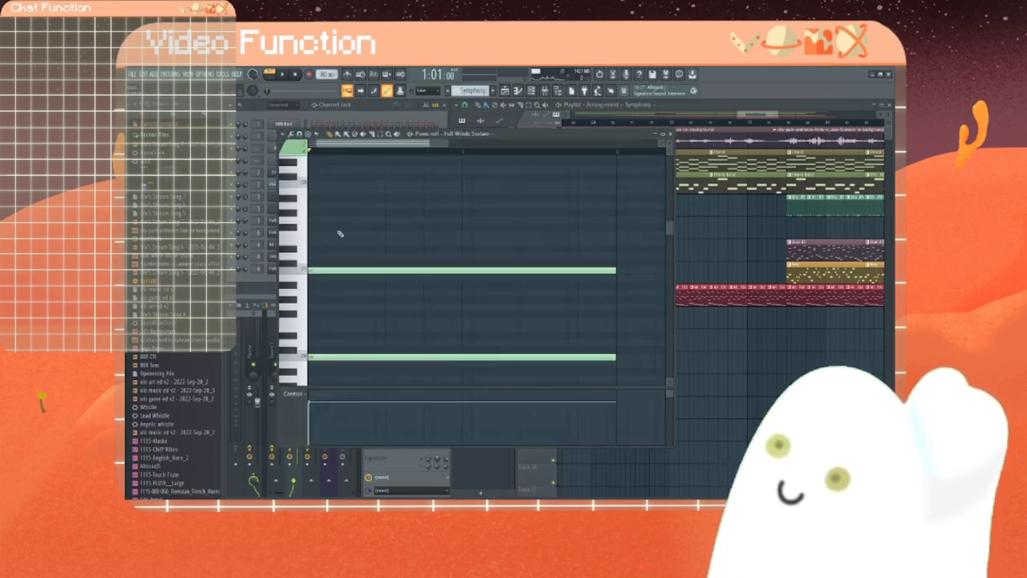
pyautogui.scroll(-2, 339, 233)
pyautogui.scroll(1, 338, 232)
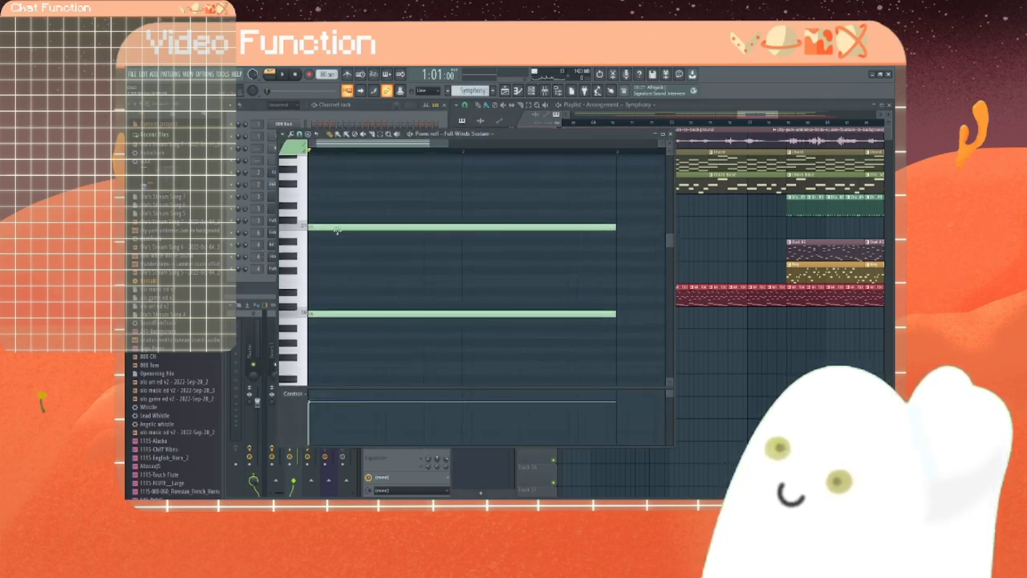
pyautogui.moveTo(350, 203); pyautogui.dragTo(553, 377)
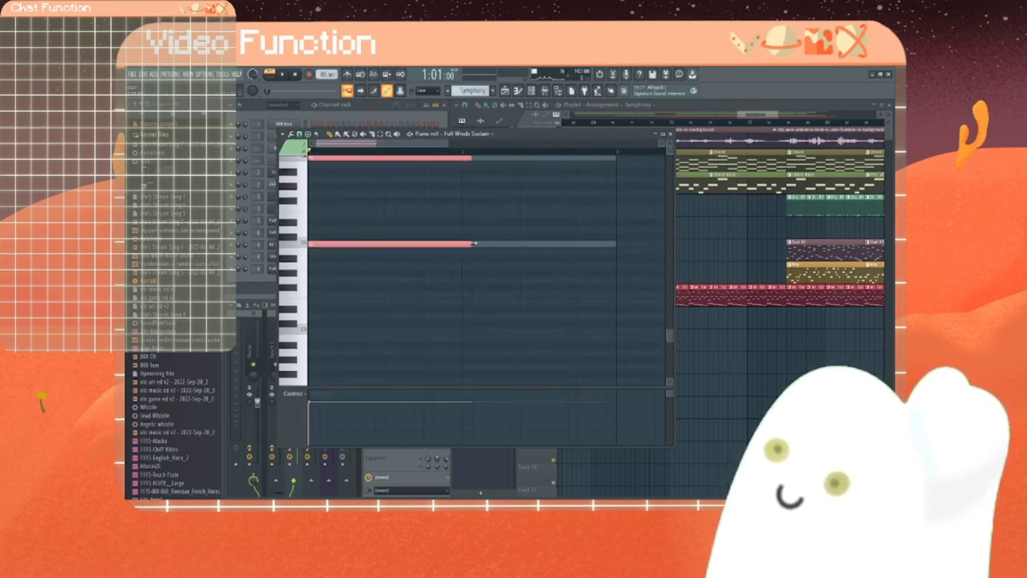
pyautogui.scroll(-1, 439, 280)
pyautogui.scroll(2, 439, 280)
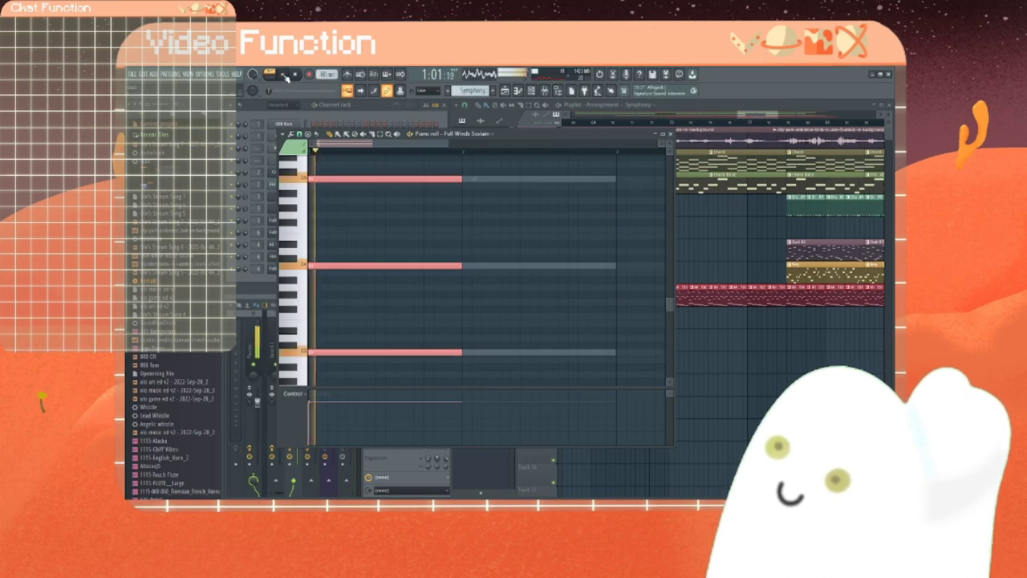
pyautogui.scroll(1, 440, 310)
pyautogui.scroll(-2, 439, 310)
pyautogui.scroll(2, 440, 310)
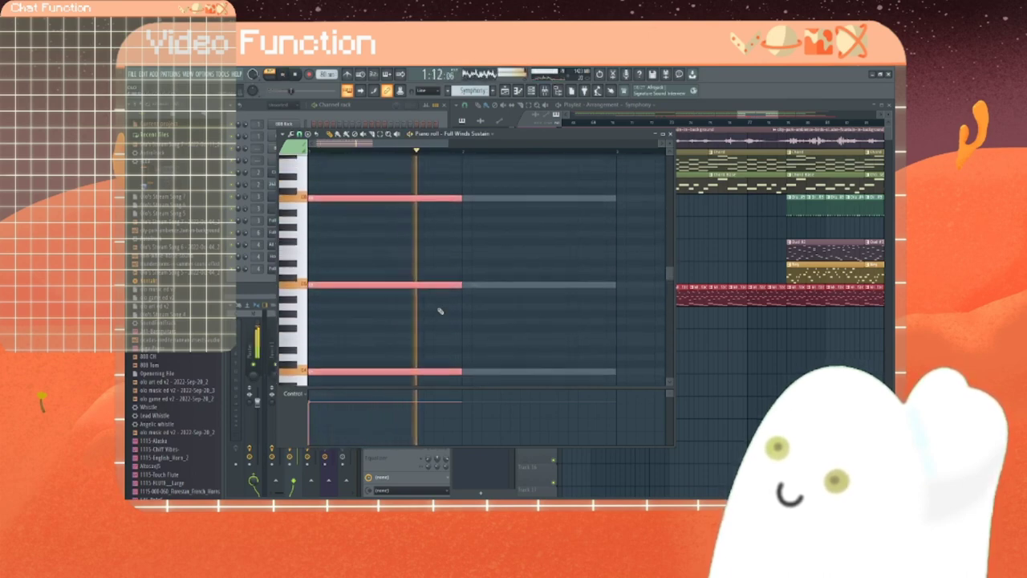
# Step: Shorten all the Full Winds Sustain notes in the Symphony pattern to half a bar
pyautogui.scroll(-1, 441, 309)
pyautogui.scroll(2, 441, 310)
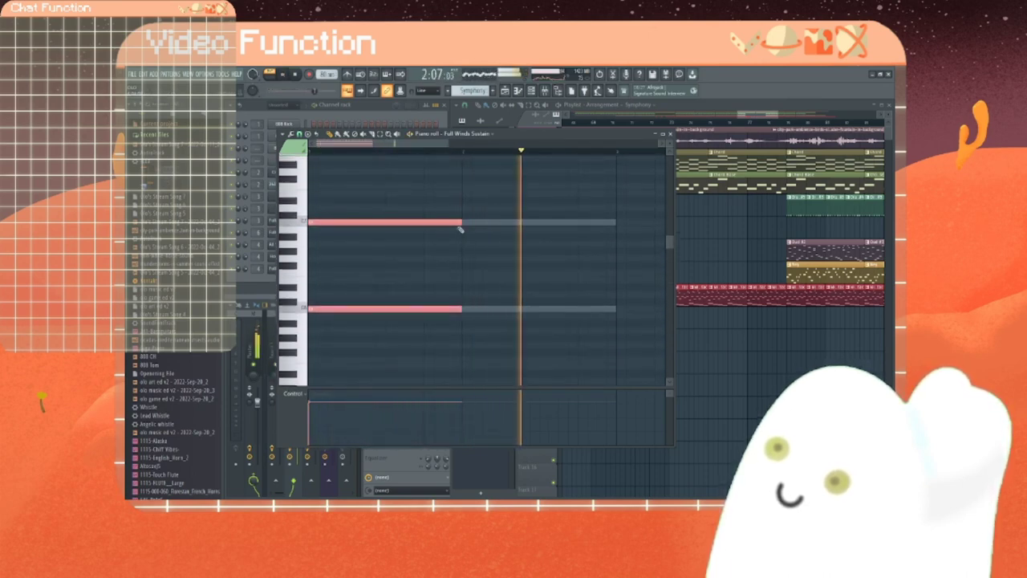
pyautogui.moveTo(460, 230); pyautogui.dragTo(385, 230)
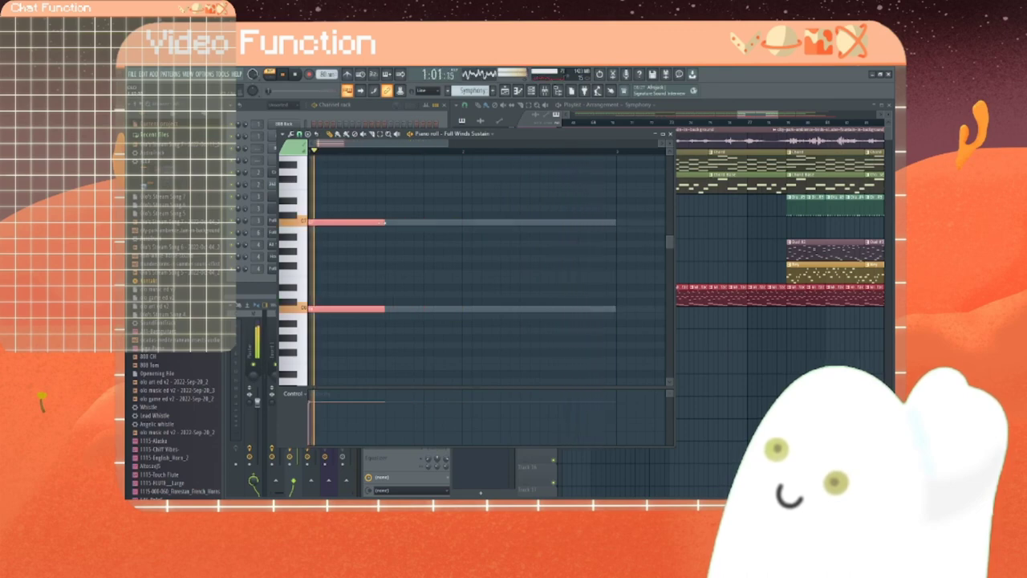
pyautogui.scroll(-4, 399, 220)
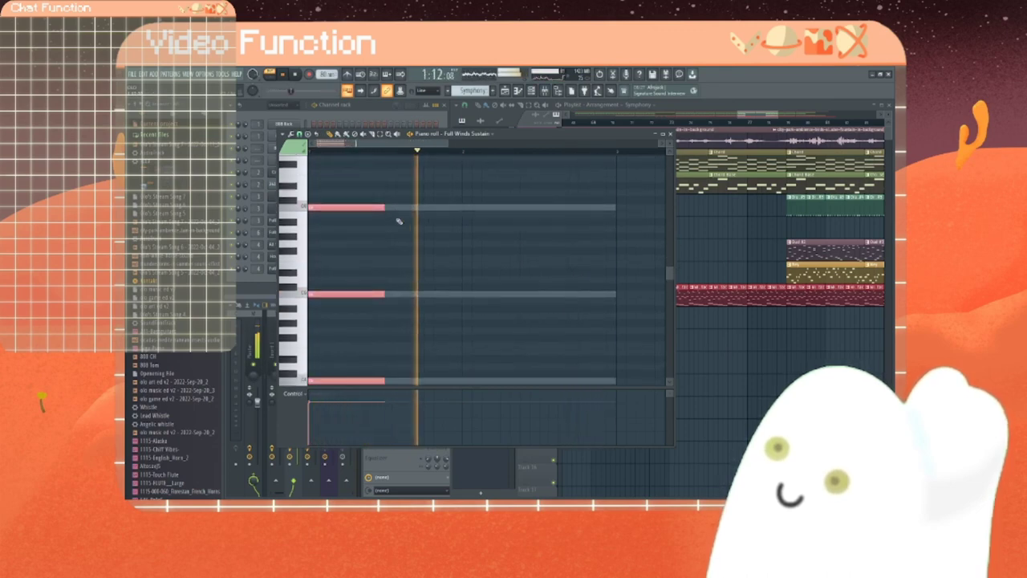
pyautogui.scroll(1, 399, 221)
pyautogui.scroll(-3, 399, 221)
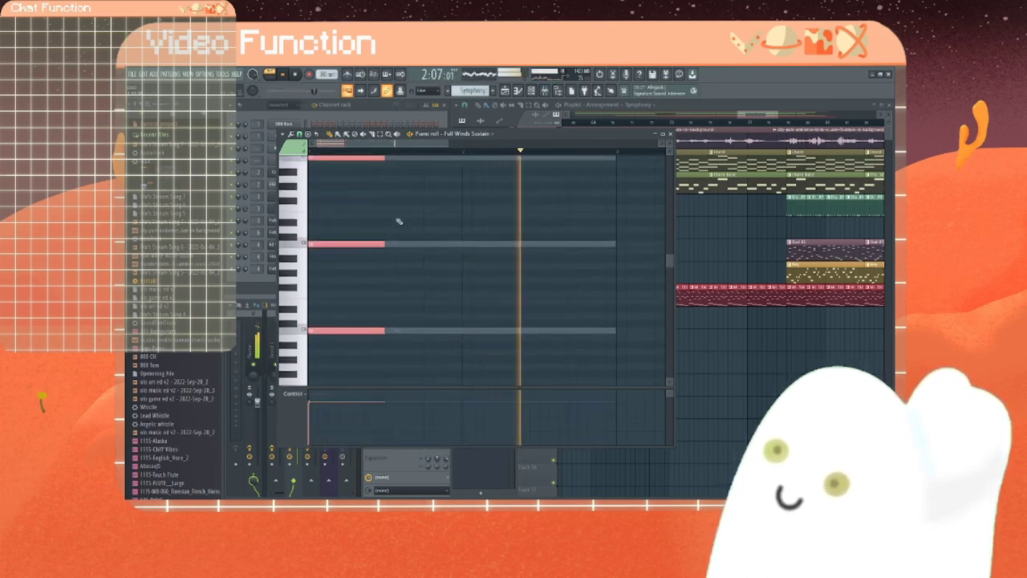
# Step: Duplicate the half-bar C notes into the second half of bar 1 and transpose the copies up four semitones to E
pyautogui.hotkey('ctrl', 'b')
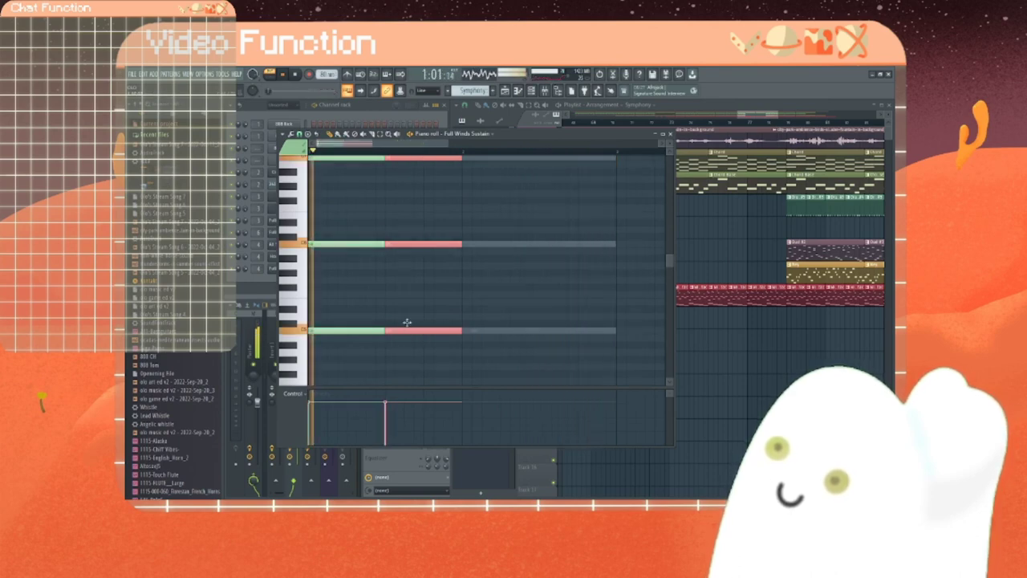
pyautogui.press('Down')
pyautogui.press('Down')
pyautogui.press('Down')
pyautogui.press('Down')
pyautogui.press('Down')
pyautogui.press('Down')
pyautogui.press('Down')
pyautogui.press('Down')
pyautogui.scroll(3, 416, 316)
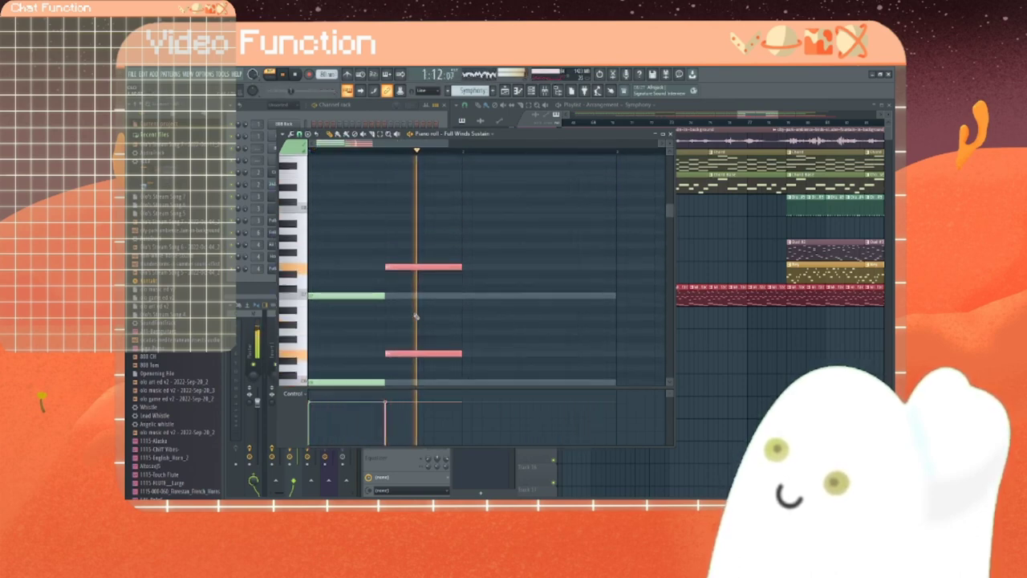
pyautogui.scroll(3, 415, 316)
pyautogui.scroll(-6, 416, 316)
pyautogui.scroll(-2, 415, 316)
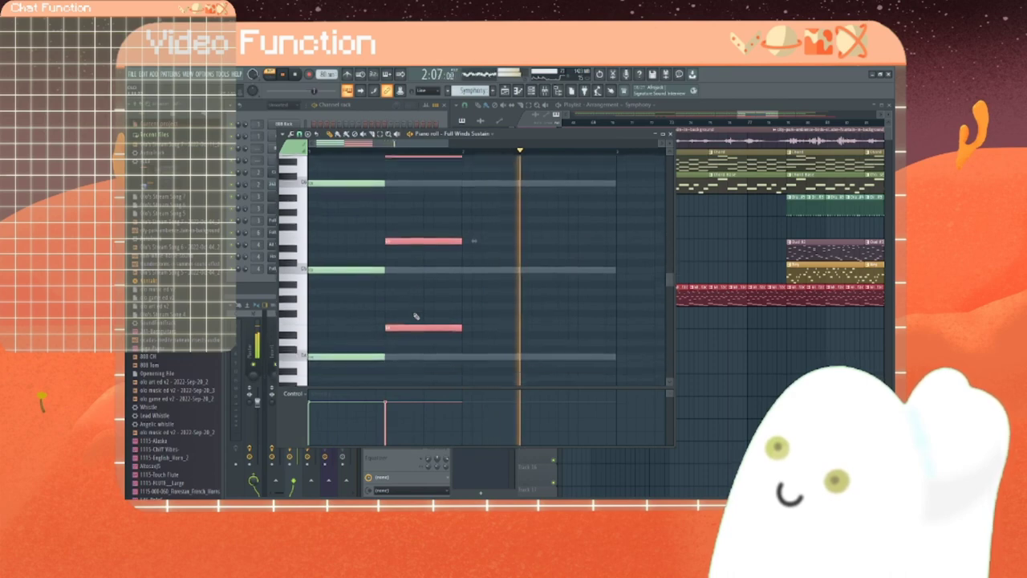
pyautogui.scroll(-2, 416, 316)
pyautogui.scroll(2, 415, 316)
pyautogui.scroll(-2, 383, 273)
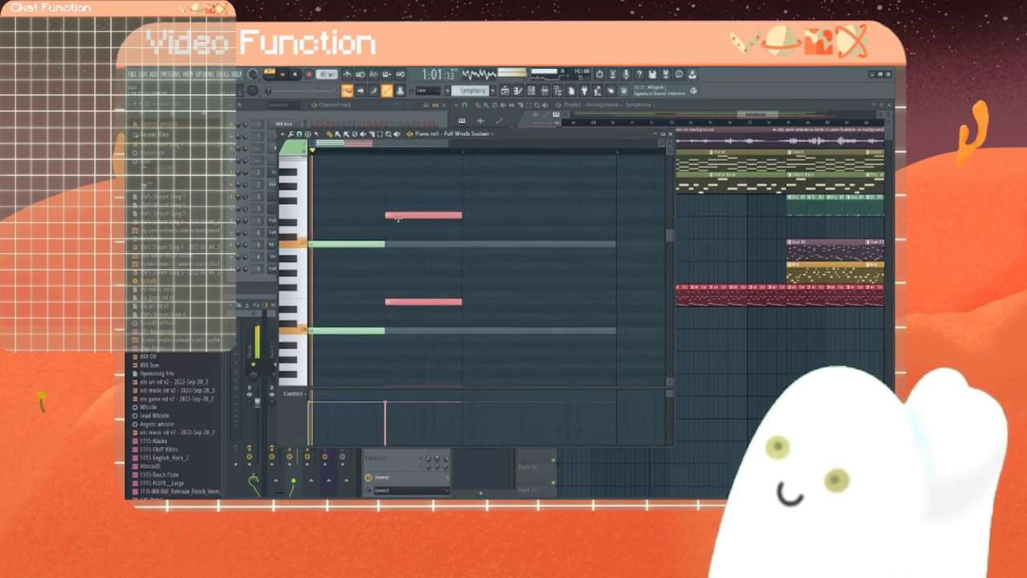
# Step: Deselect the notes and raise the E6, E4 and E3 notes in the second half of bar 1 to G
pyautogui.hotkey('ctrl', 'd')
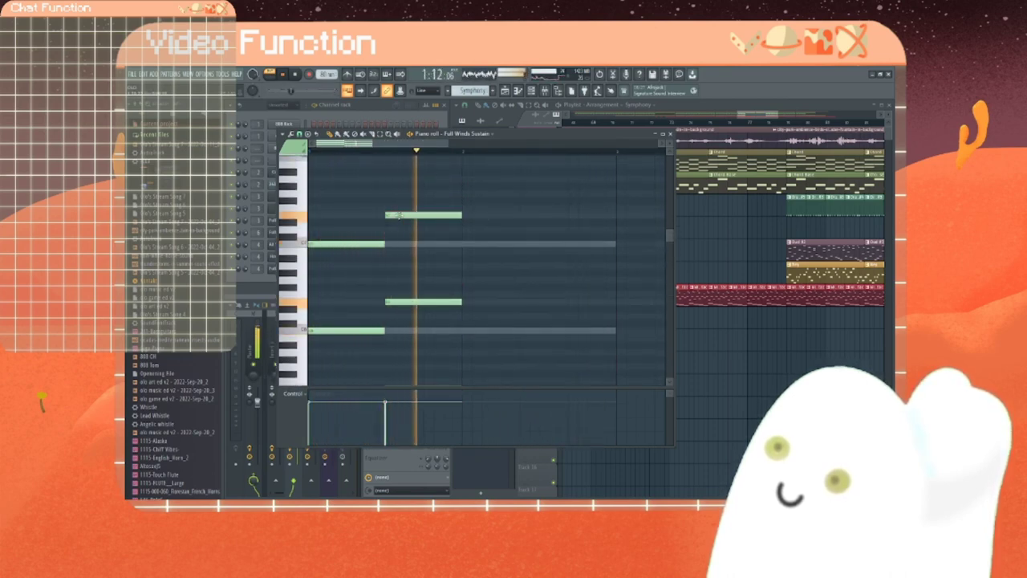
pyautogui.moveTo(400, 302); pyautogui.dragTo(401, 277)
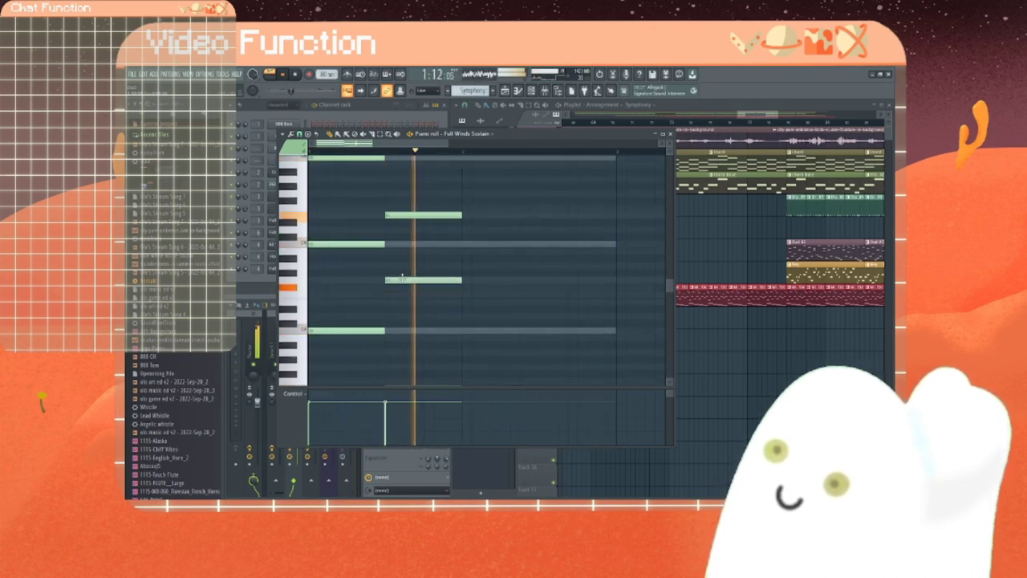
pyautogui.scroll(-1, 406, 312)
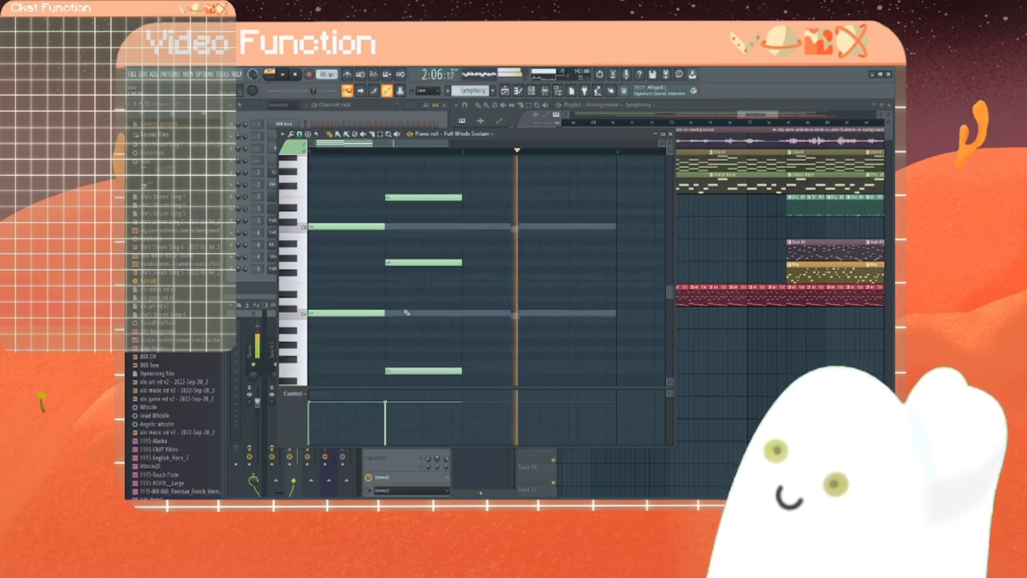
pyautogui.scroll(-5, 406, 313)
pyautogui.moveTo(402, 279); pyautogui.dragTo(399, 252)
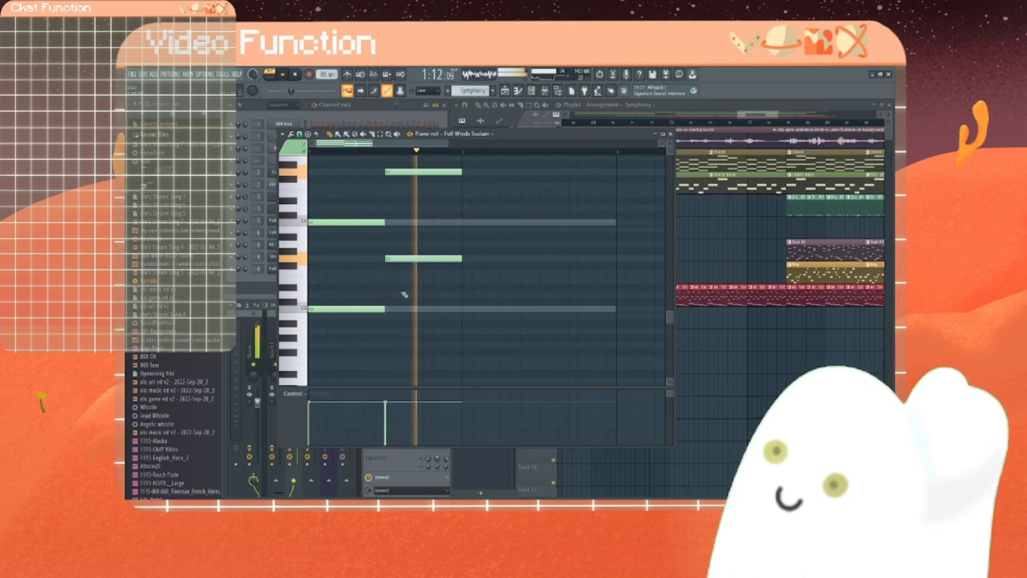
pyautogui.scroll(8, 404, 295)
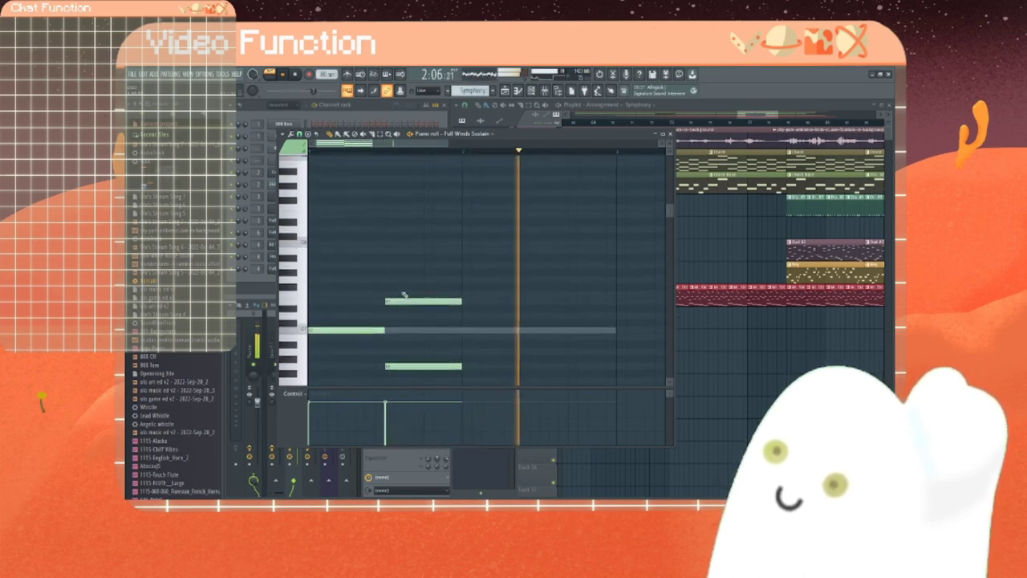
pyautogui.scroll(-4, 456, 300)
pyautogui.scroll(4, 456, 299)
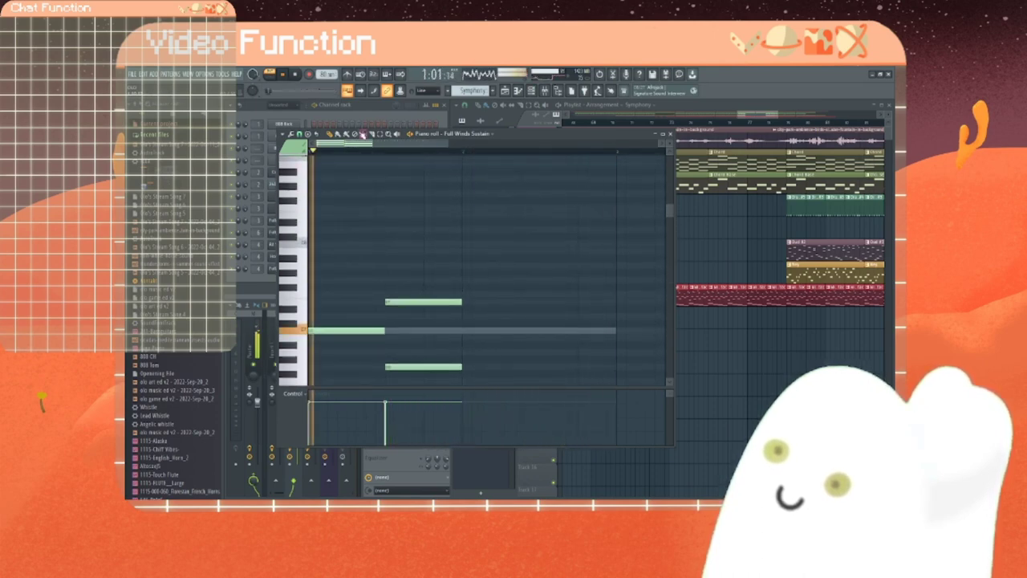
# Step: Stop playback, add two quarter-bar notes each on D7 and E6 from the start of bar 2, and audition the pattern
pyautogui.click(296, 74)
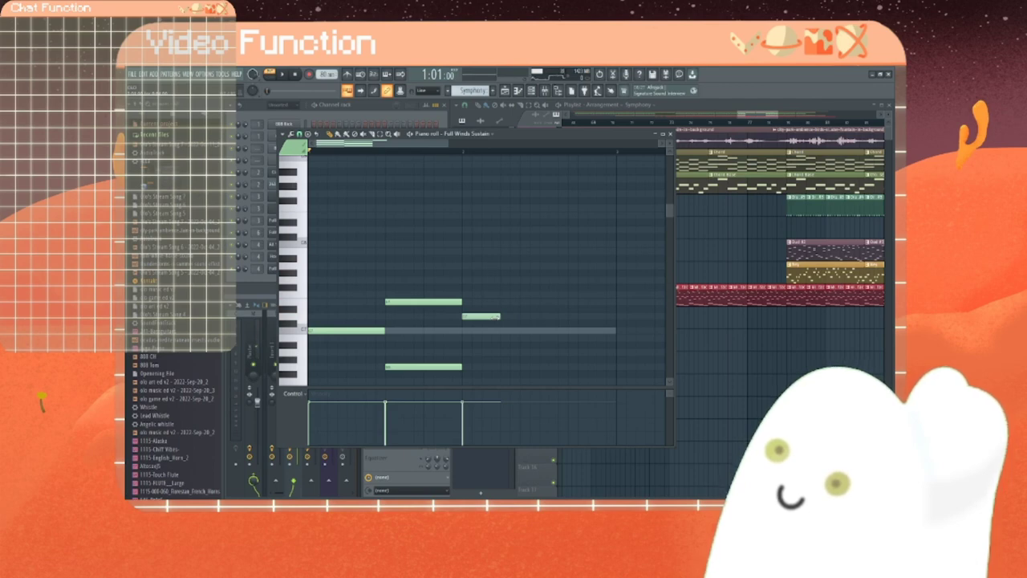
pyautogui.scroll(-3, 506, 300)
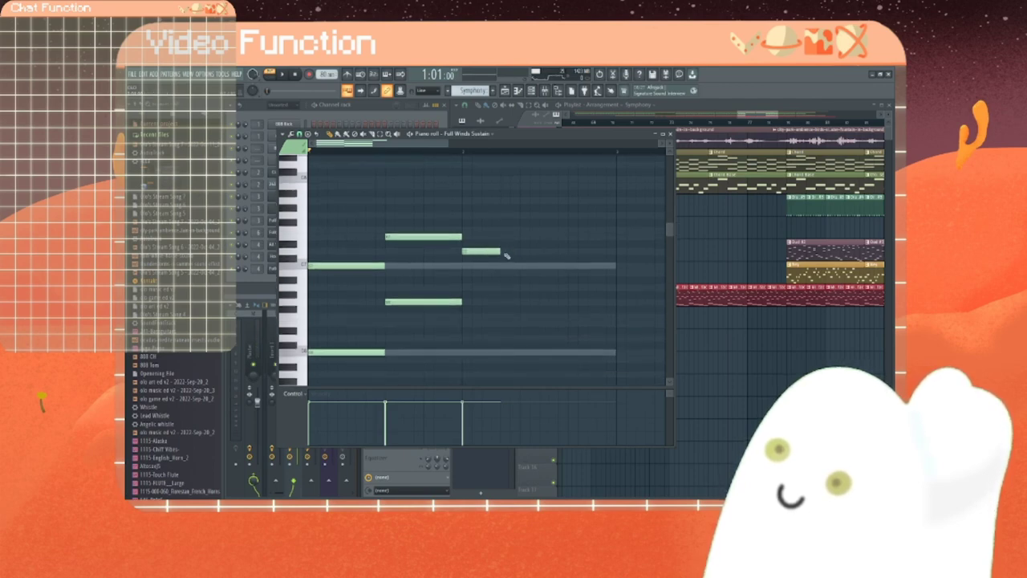
pyautogui.scroll(-3, 491, 279)
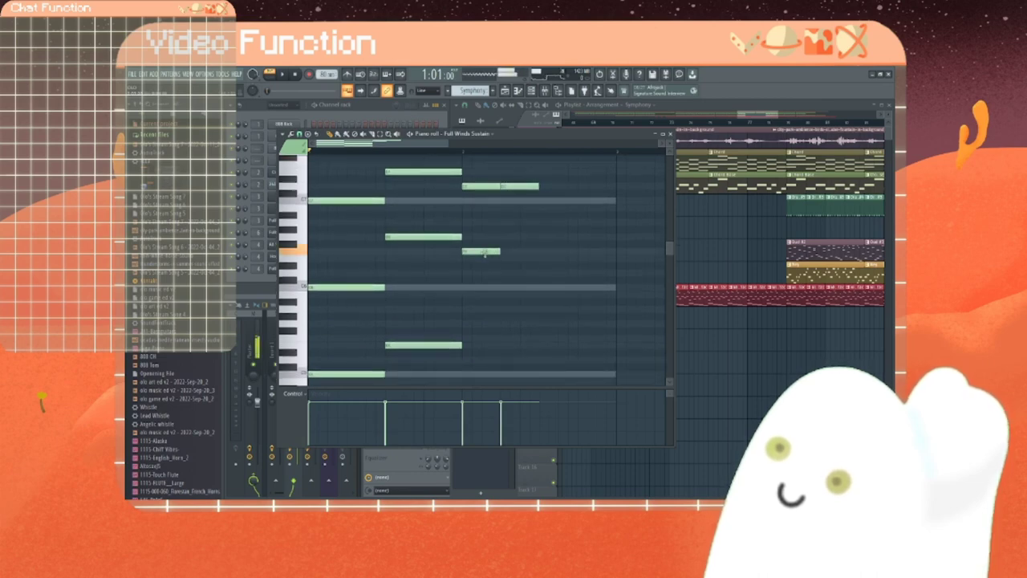
pyautogui.click(285, 74)
pyautogui.scroll(-1, 530, 253)
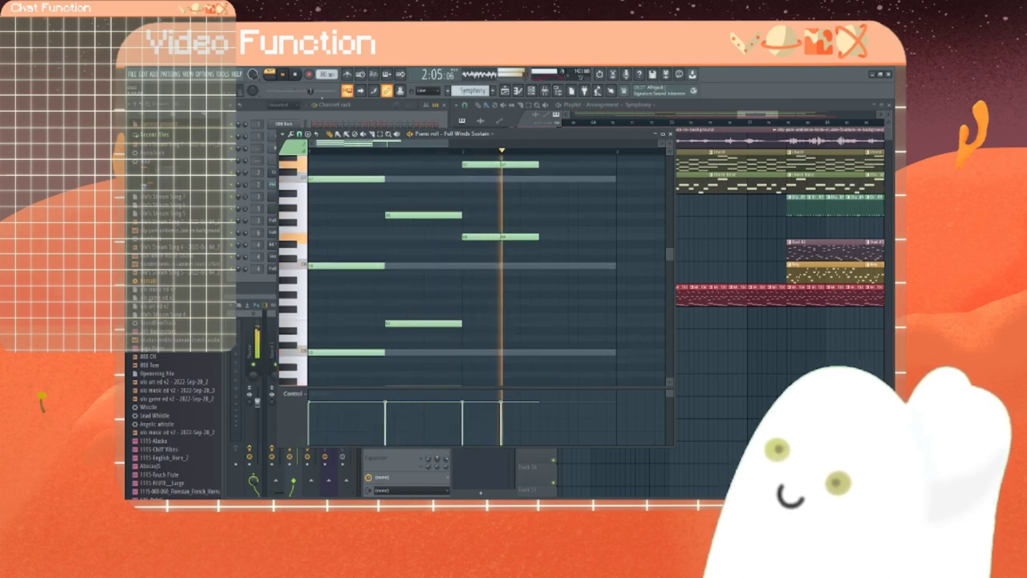
pyautogui.press('space')
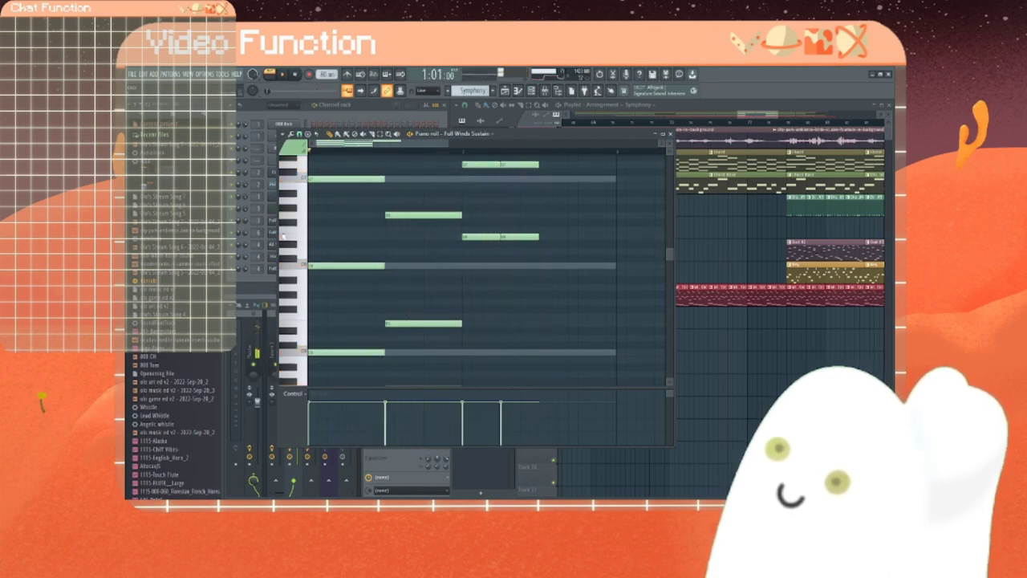
# Step: Bring up the channel rack, return to the Full Winds Sustain piano roll, and play the Symphony pattern
pyautogui.click(234, 274)
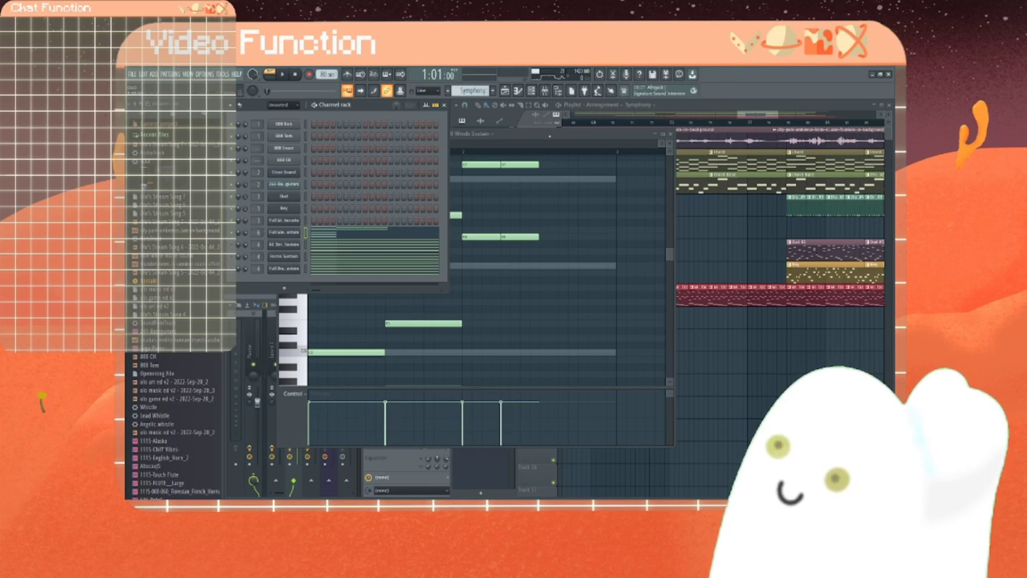
pyautogui.click(550, 136)
pyautogui.click(283, 74)
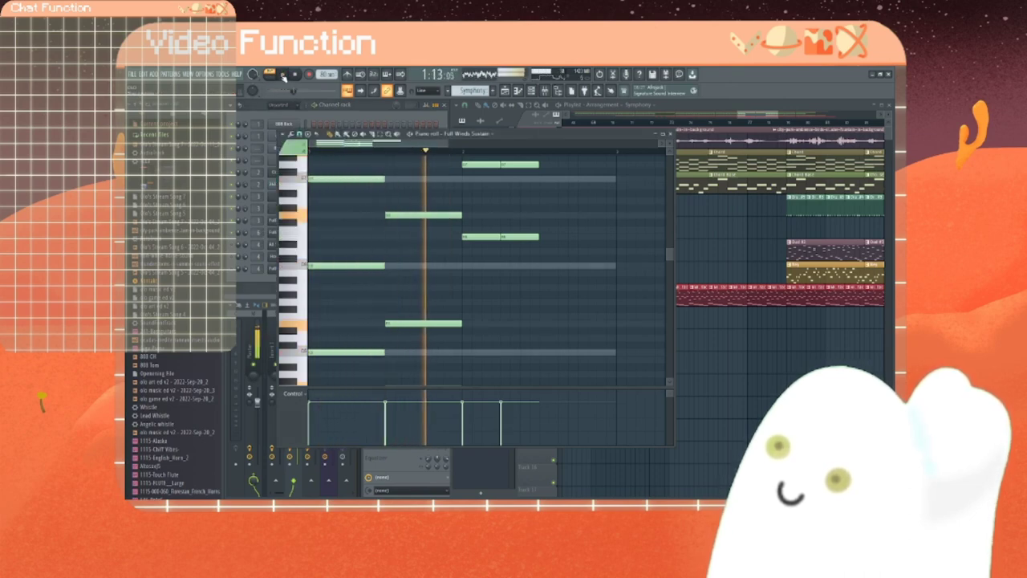
pyautogui.click(254, 297)
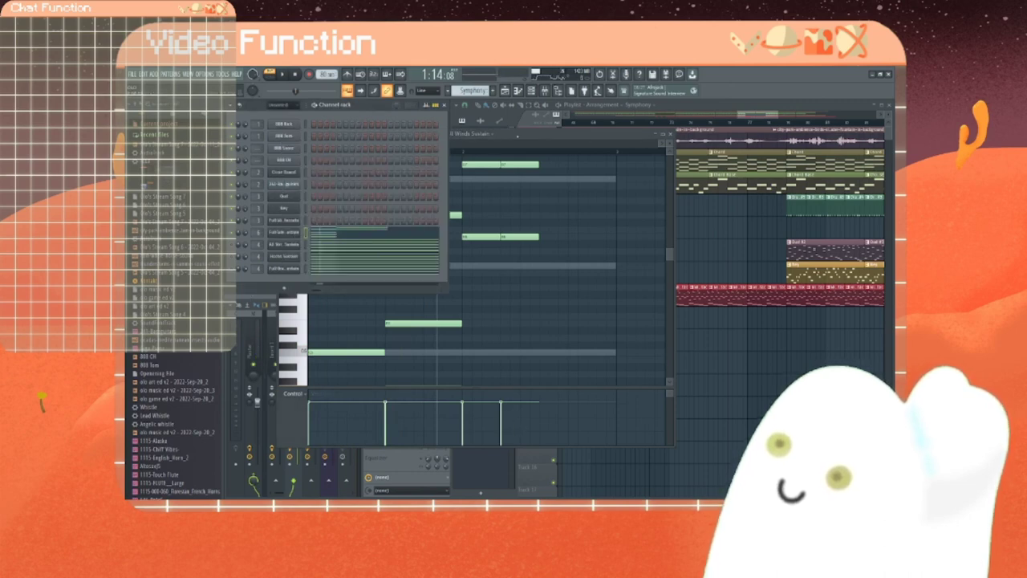
pyautogui.click(517, 135)
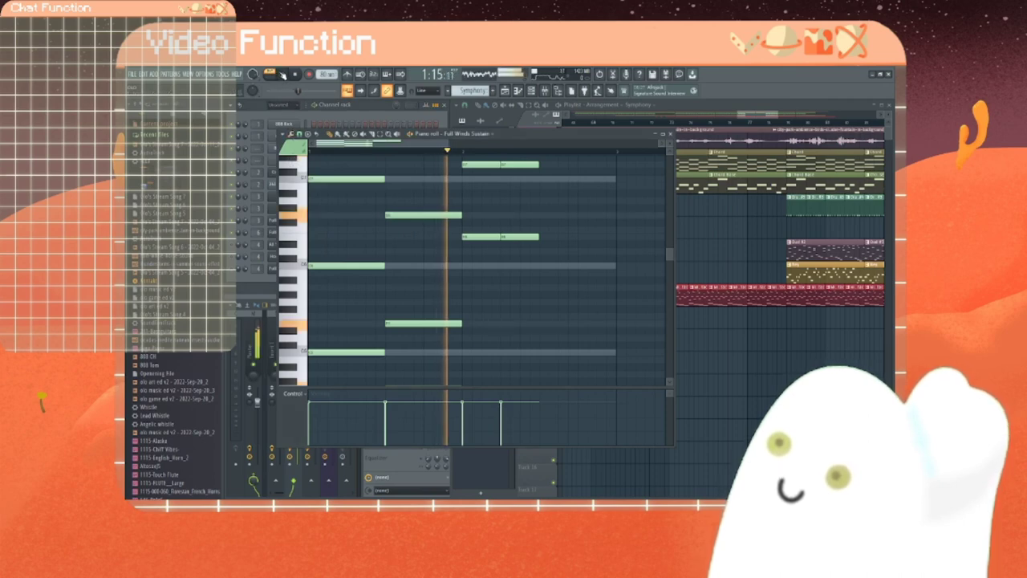
# Step: Add two consecutive quarter-bar notes on G5 from the start of bar 2 while the pattern loops
pyautogui.scroll(3, 453, 238)
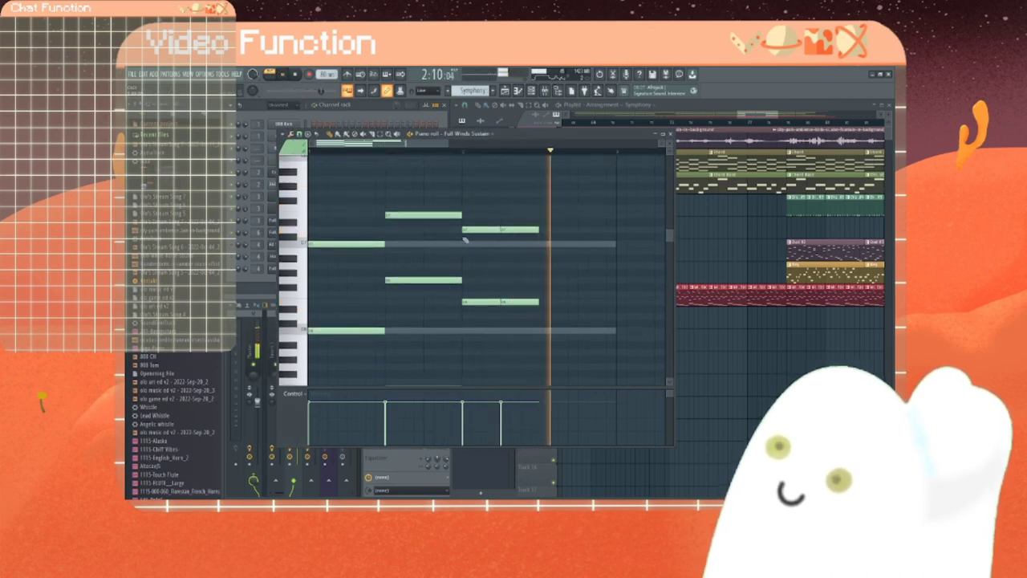
pyautogui.scroll(-4, 481, 245)
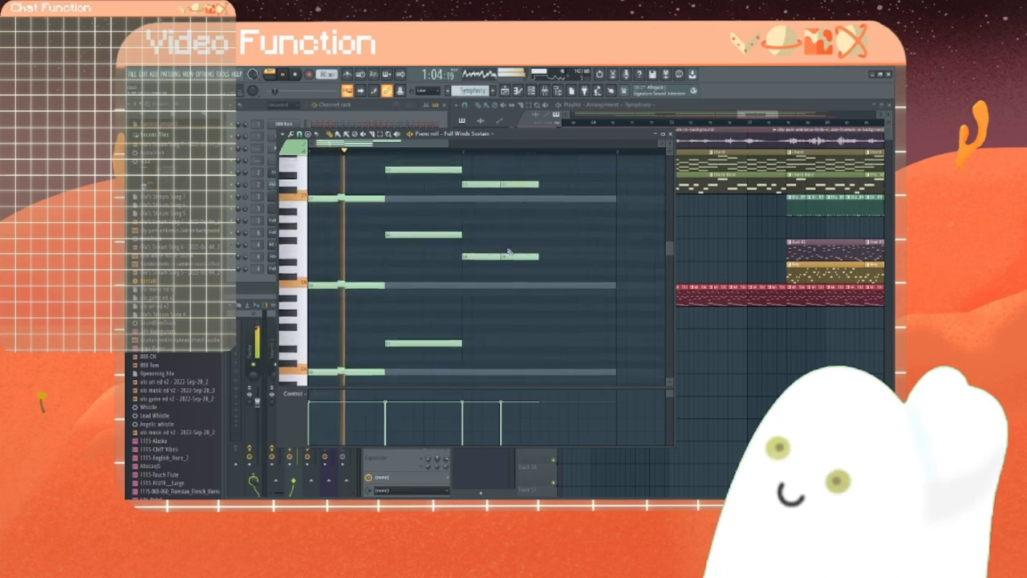
pyautogui.scroll(-4, 489, 302)
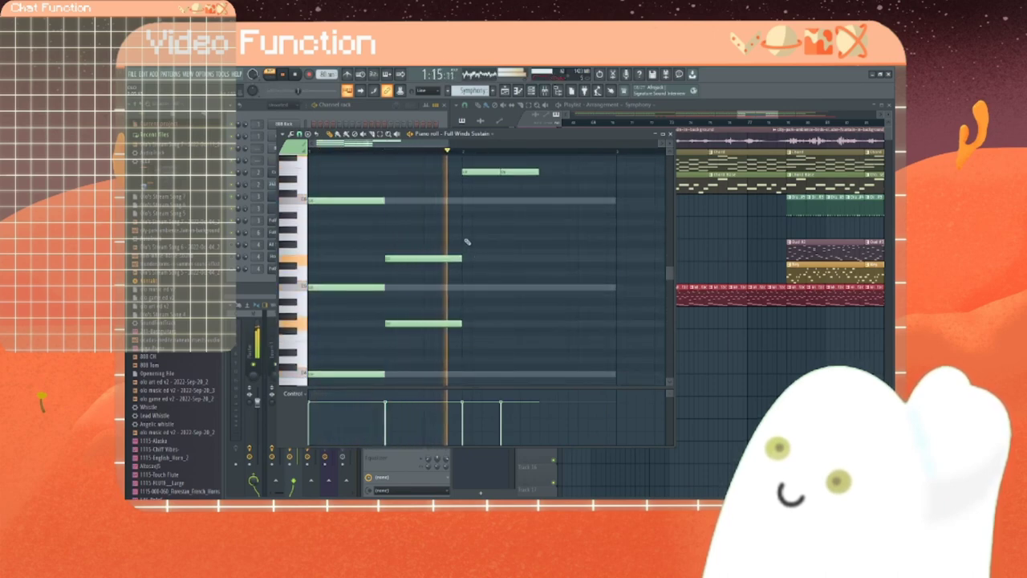
pyautogui.scroll(2, 467, 249)
pyautogui.scroll(-2, 467, 257)
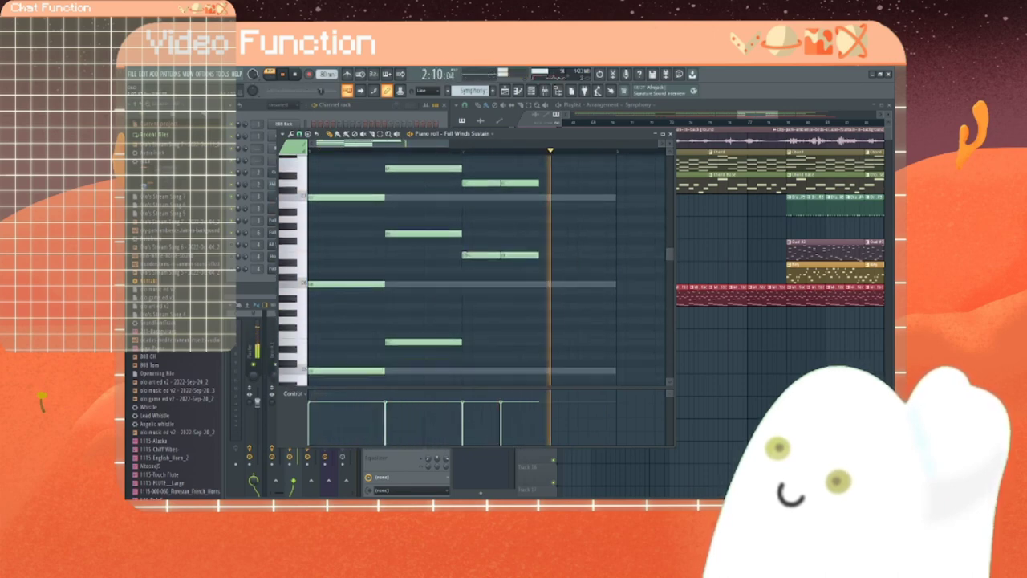
pyautogui.scroll(-4, 468, 254)
pyautogui.click(471, 238)
pyautogui.click(504, 237)
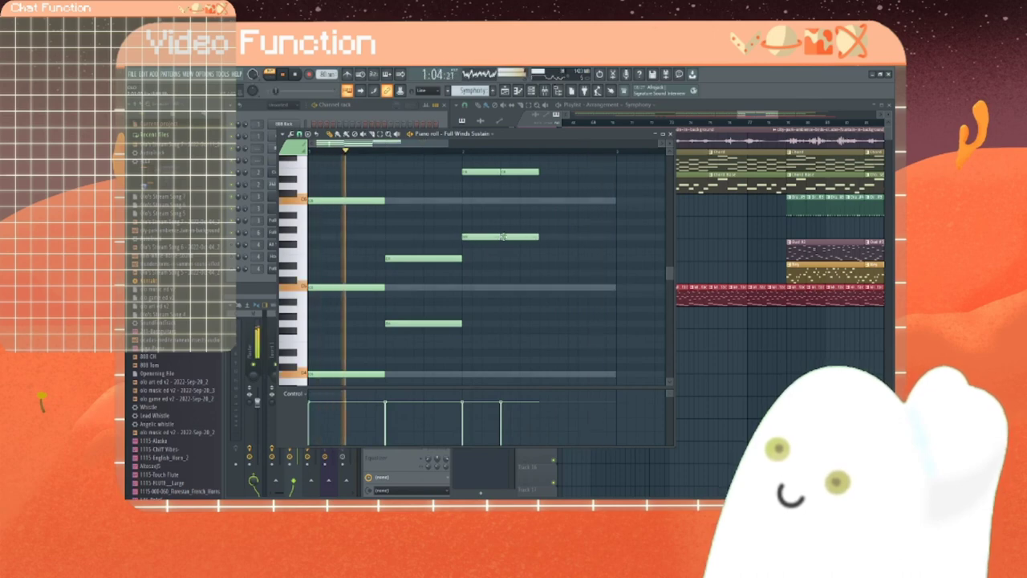
# Step: Add two consecutive quarter-bar notes each on A4 and A3 from the start of bar 2
pyautogui.scroll(-2, 506, 265)
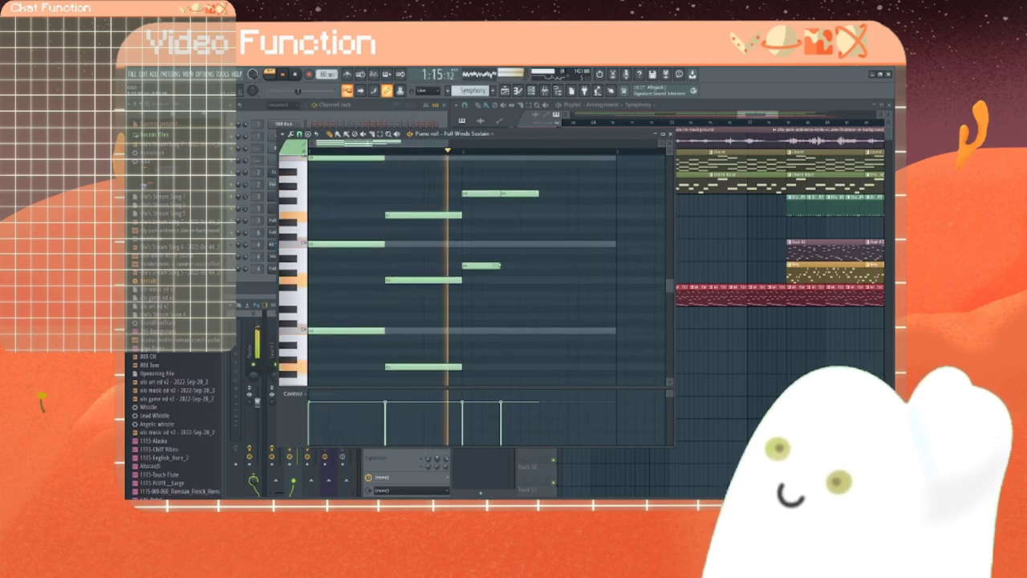
pyautogui.click(504, 266)
pyautogui.scroll(-2, 508, 286)
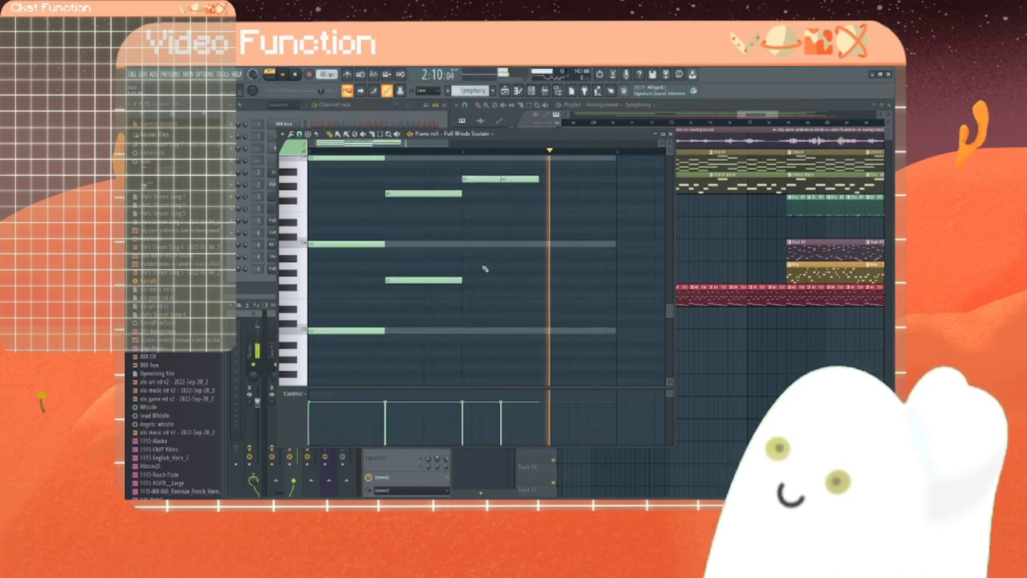
pyautogui.click(474, 267)
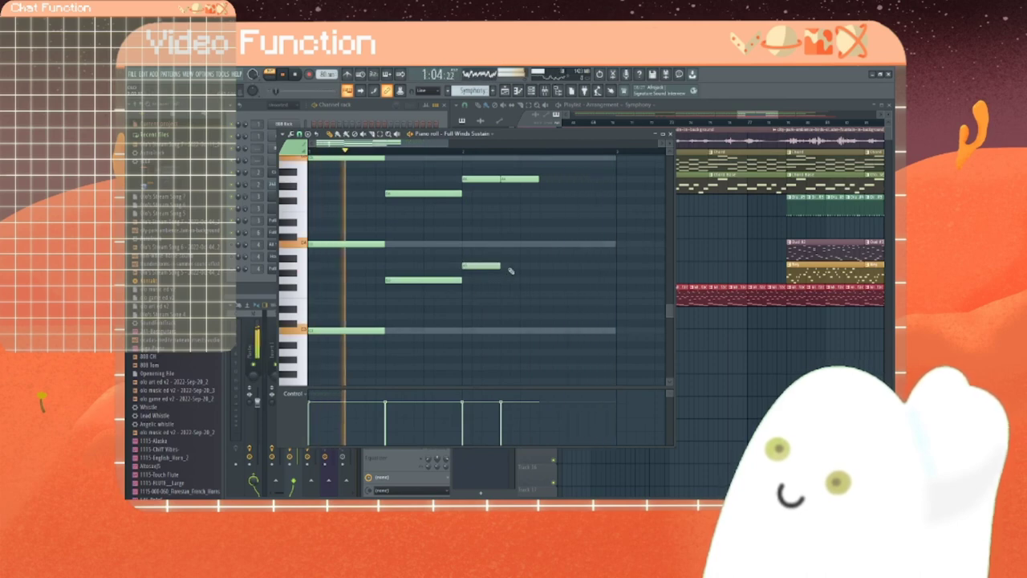
pyautogui.click(513, 266)
# Step: Add two consecutive quarter-bar notes on D3 from the start of bar 2 and review the chord's upper octaves
pyautogui.scroll(-1, 520, 294)
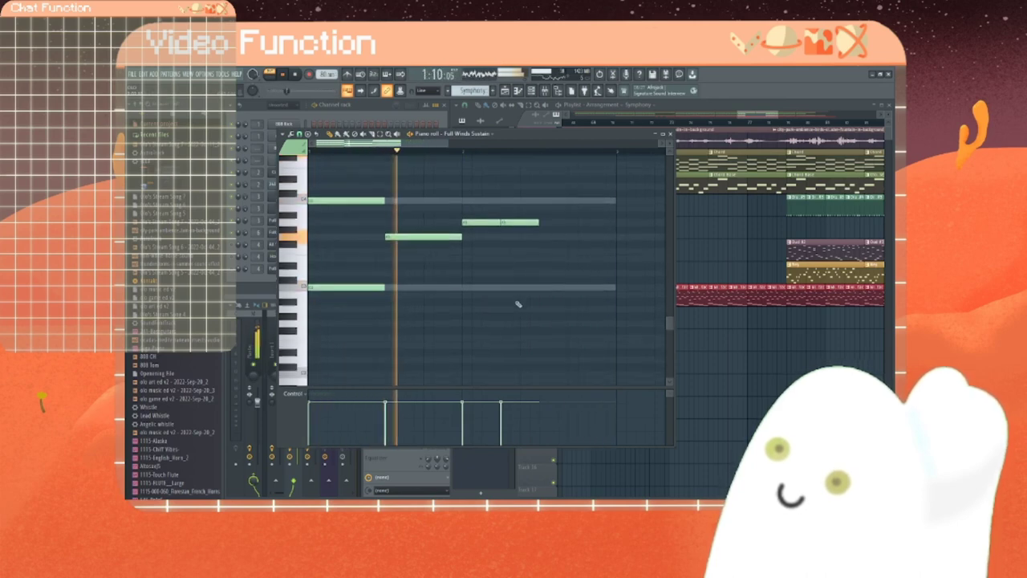
pyautogui.click(472, 273)
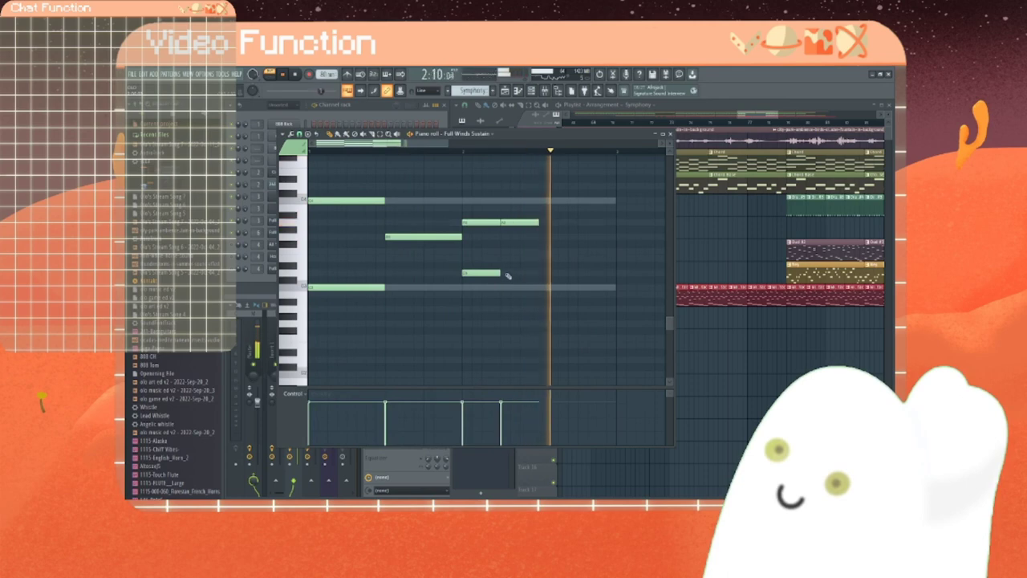
pyautogui.click(514, 272)
pyautogui.scroll(1, 535, 303)
pyautogui.scroll(6, 534, 305)
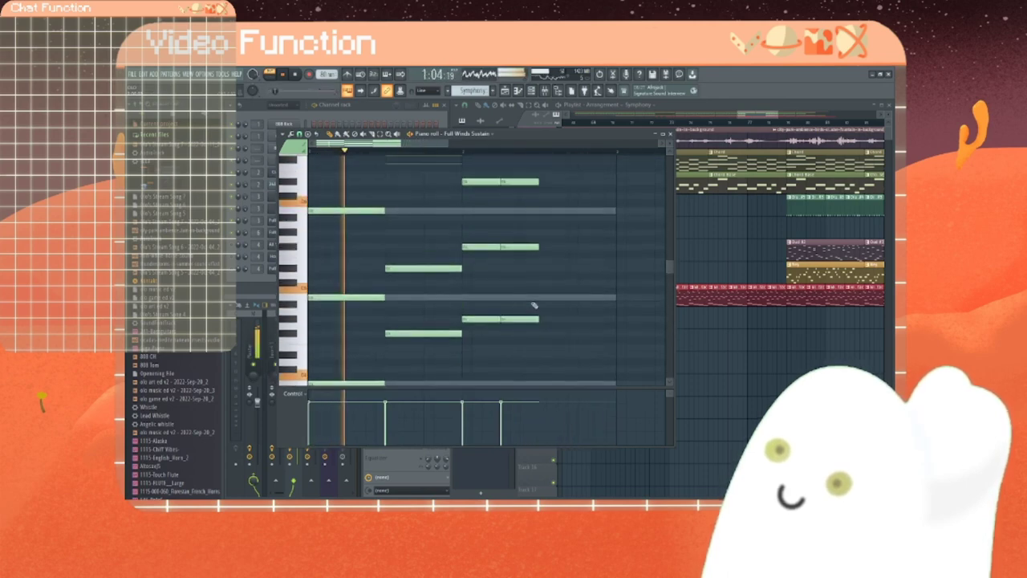
pyautogui.scroll(1, 537, 286)
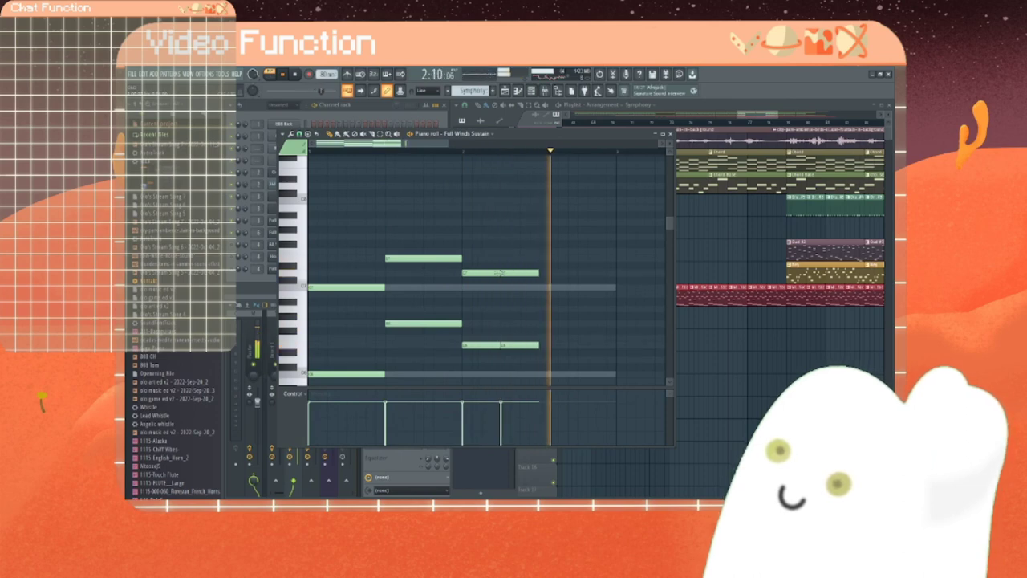
# Step: Rework bar 2 of the top line into eighth-bar notes D7, G7, D7, G7, E7, G7, D7, C7
pyautogui.moveTo(499, 272); pyautogui.dragTo(481, 274)
pyautogui.click(487, 238)
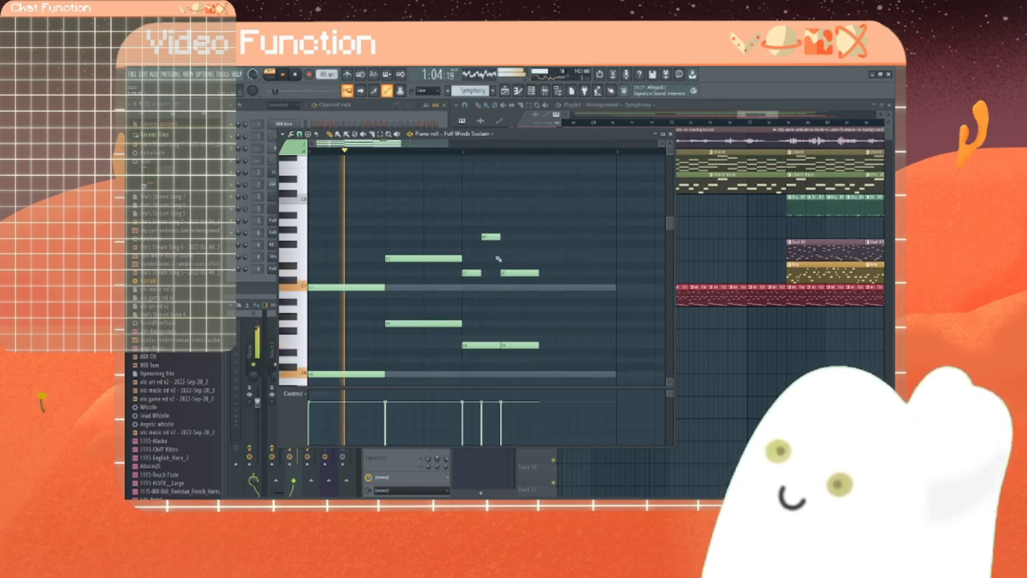
pyautogui.click(529, 237)
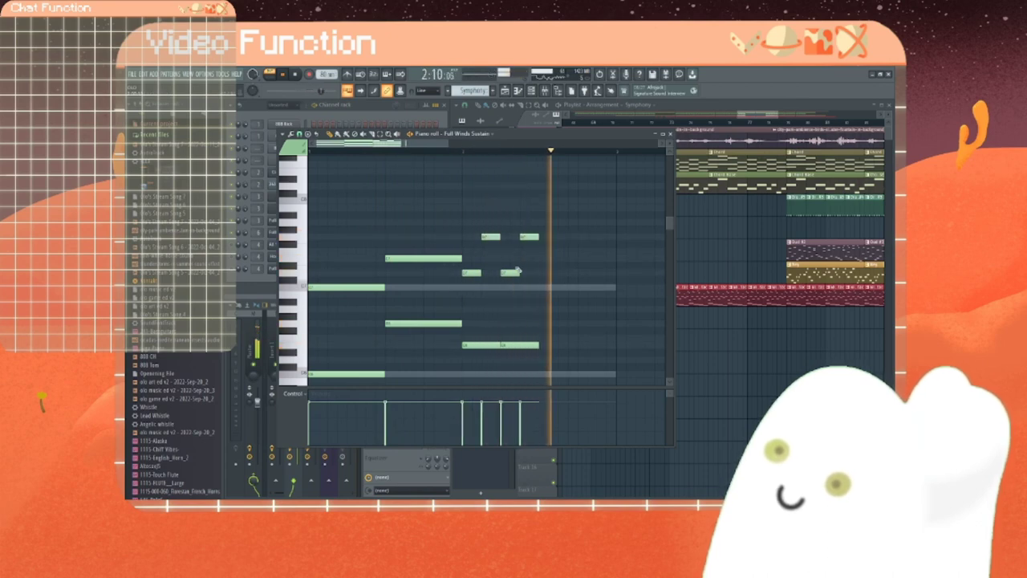
pyautogui.click(542, 259)
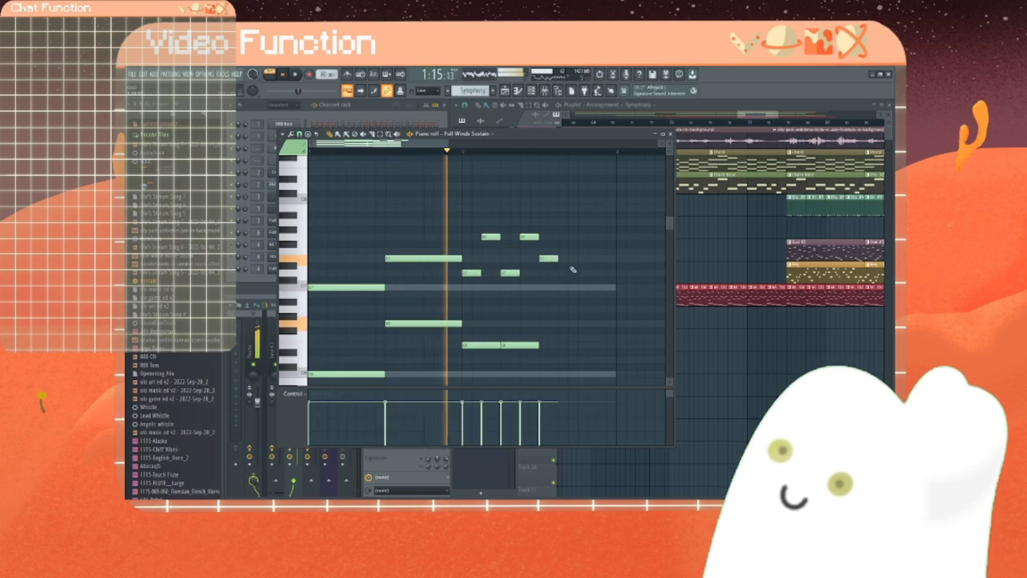
pyautogui.click(564, 238)
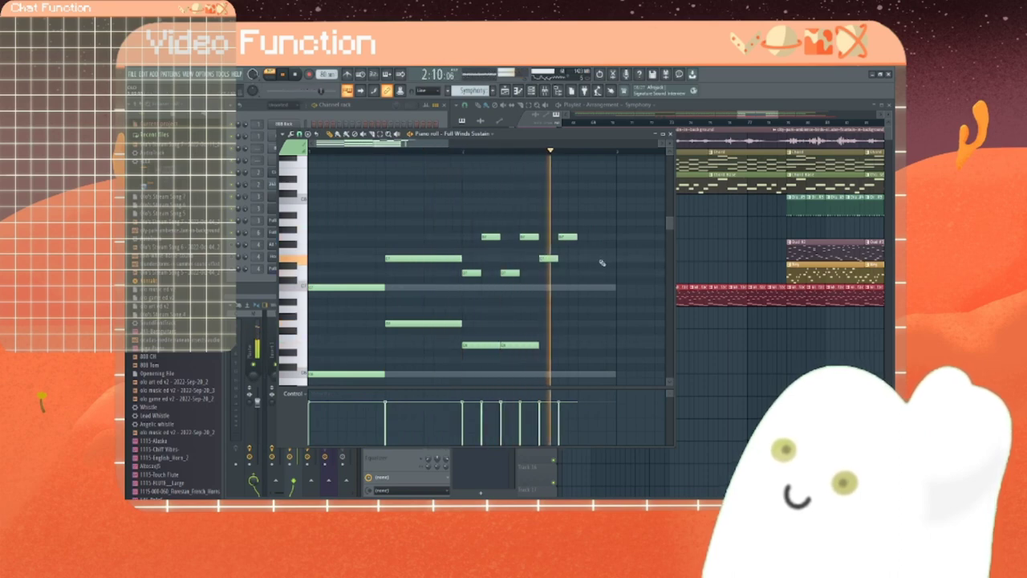
pyautogui.click(583, 273)
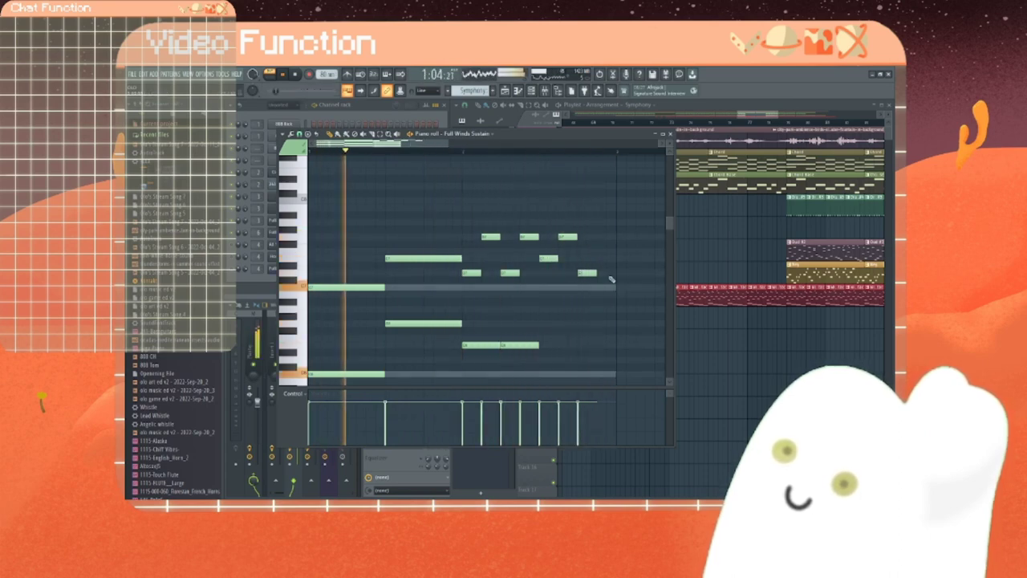
pyautogui.click(601, 287)
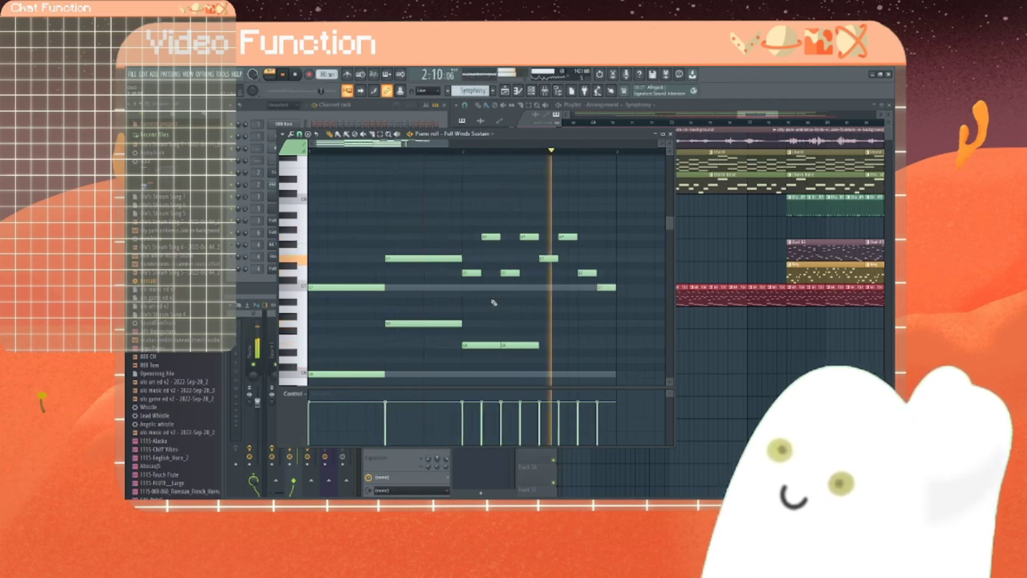
# Step: Extend the E6 line across bar 2 and repitch it to alternating quarter-bar notes E6, G6, E6, G6
pyautogui.scroll(-5, 493, 301)
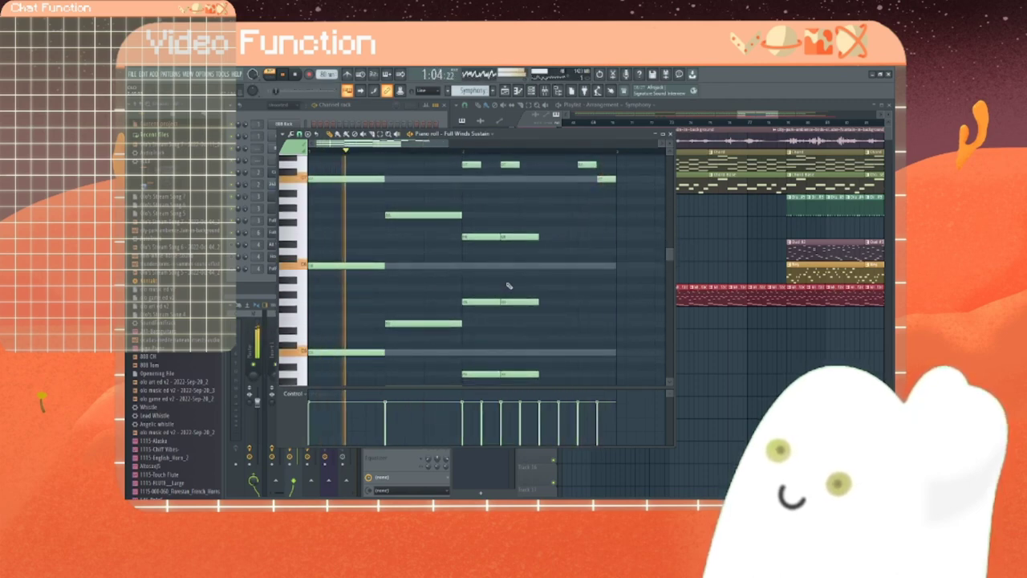
pyautogui.scroll(3, 508, 285)
pyautogui.click(546, 302)
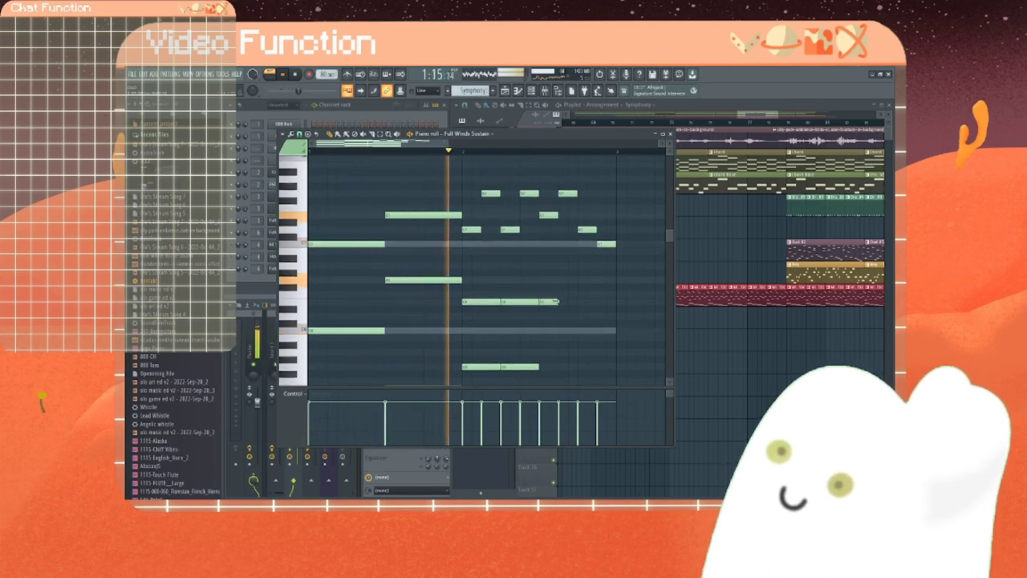
pyautogui.moveTo(556, 302); pyautogui.dragTo(602, 305)
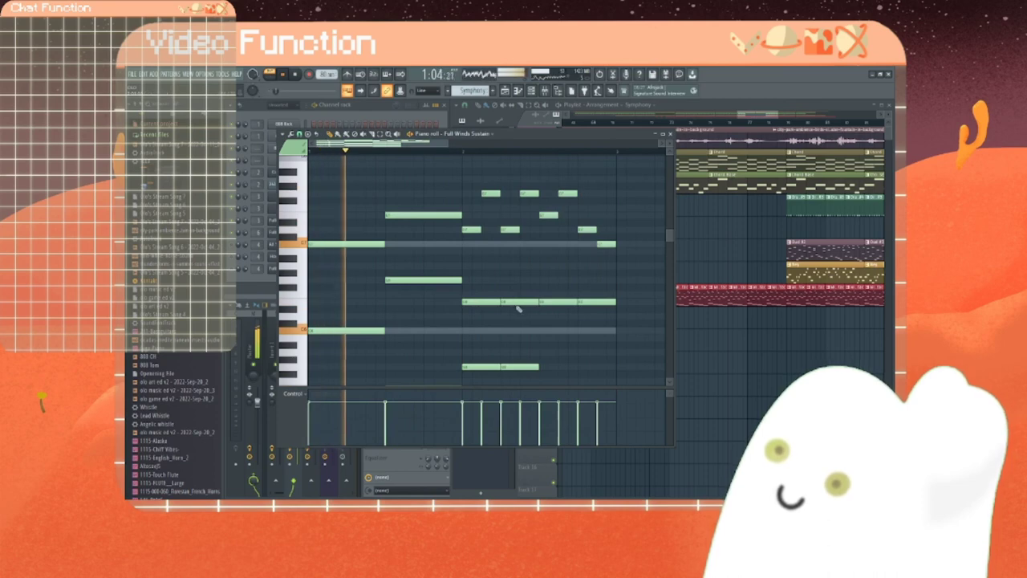
pyautogui.moveTo(519, 303); pyautogui.dragTo(515, 280)
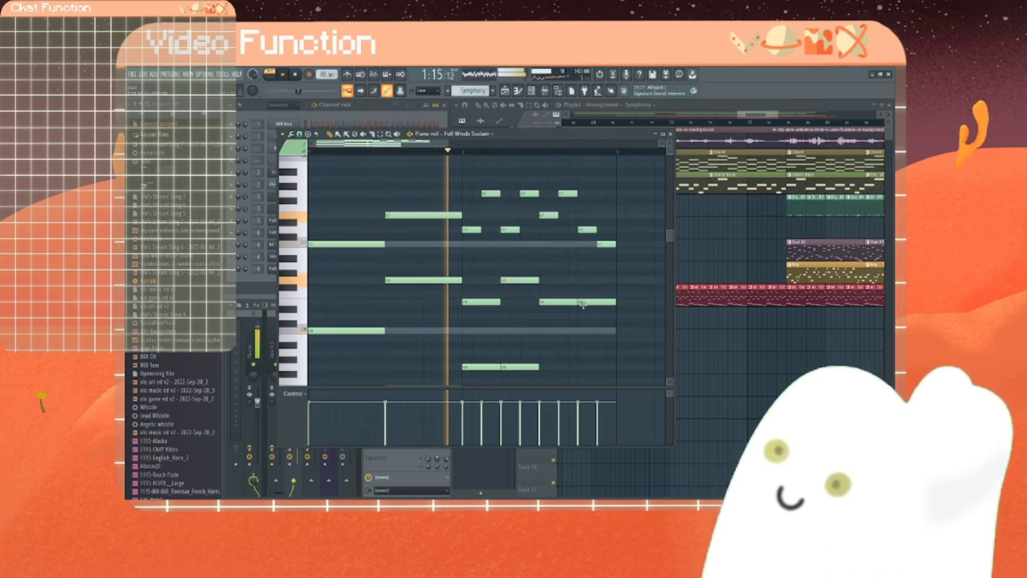
pyautogui.moveTo(584, 303); pyautogui.dragTo(583, 281)
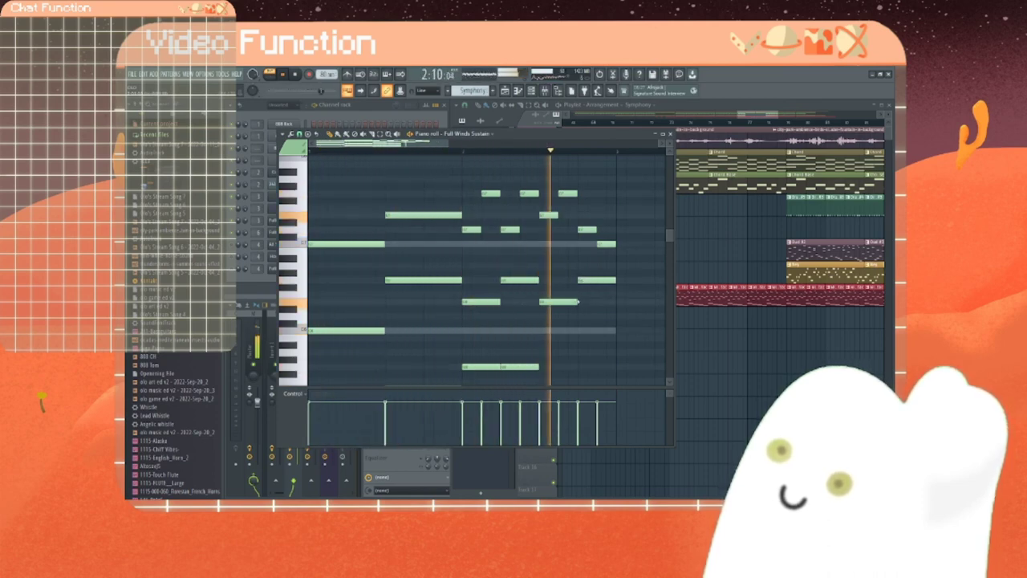
# Step: Turn the G5 line in bar 2 into alternating quarter-bar notes G5, E5, G5, E5
pyautogui.scroll(-3, 509, 305)
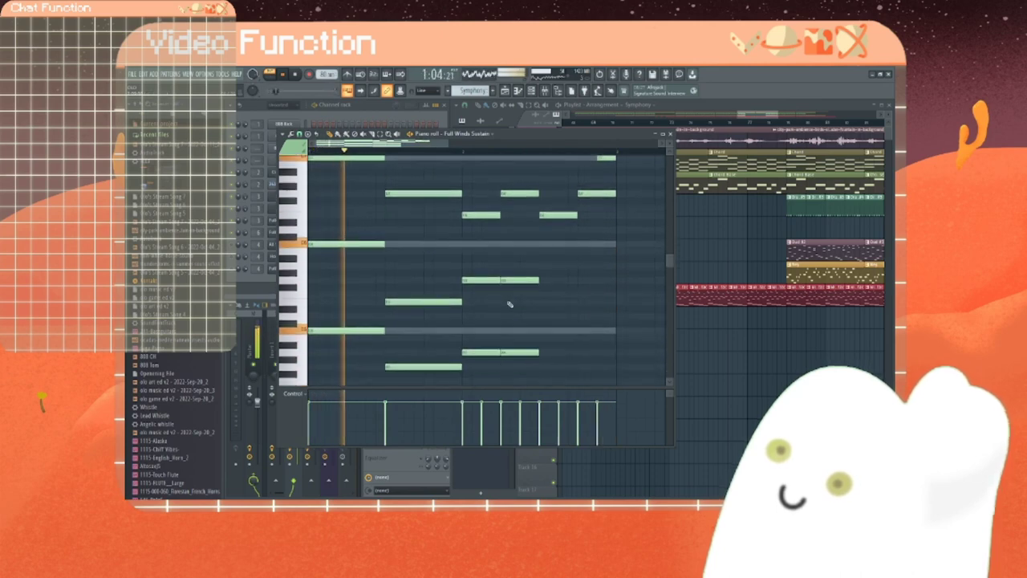
pyautogui.moveTo(519, 280); pyautogui.dragTo(525, 305)
pyautogui.click(545, 281)
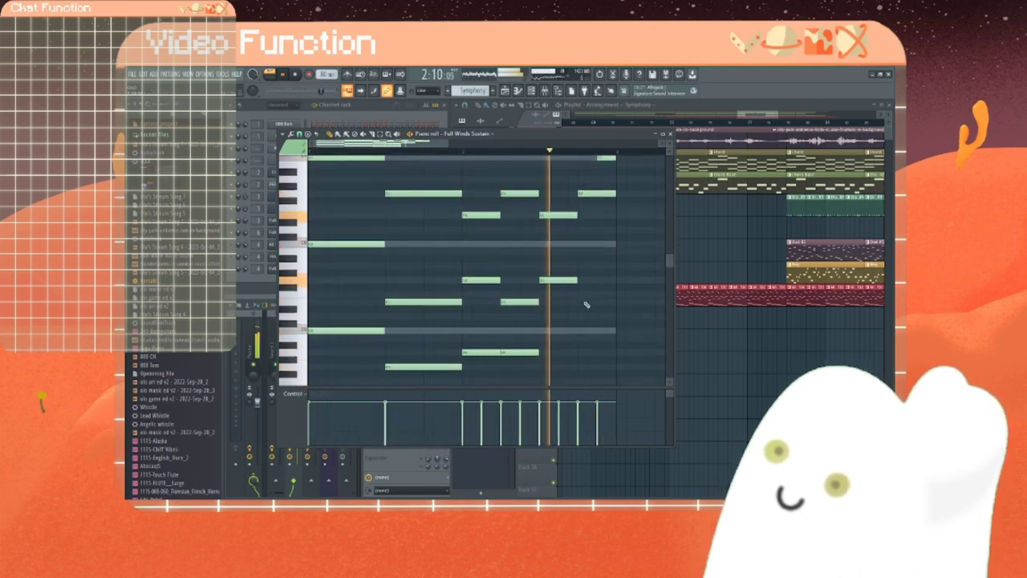
pyautogui.click(581, 302)
# Step: Shorten both A4 notes in bar 2 to an eighth-bar and fill the gaps after them with eighth-bar C5 notes
pyautogui.scroll(-3, 618, 314)
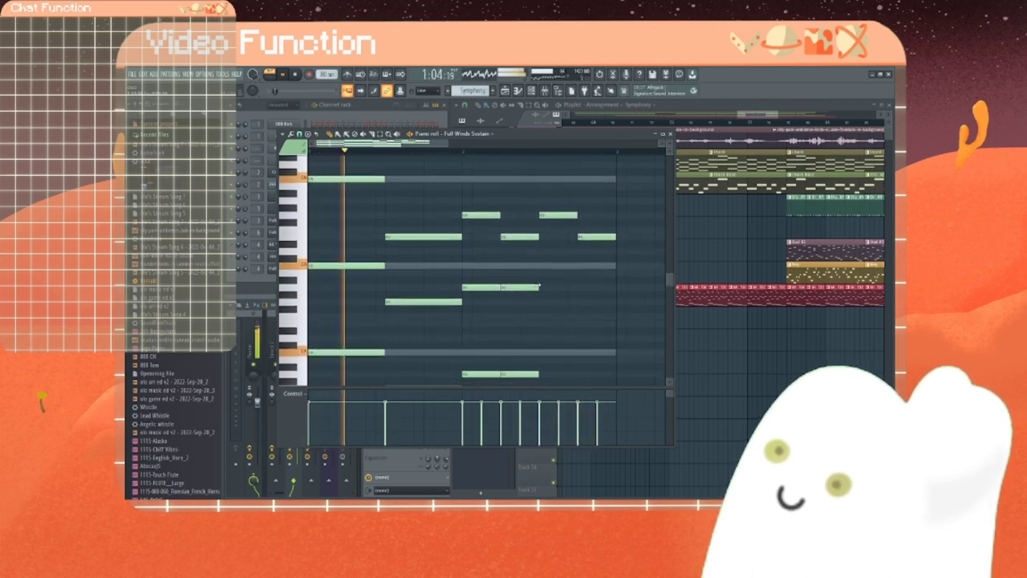
pyautogui.scroll(-2, 525, 288)
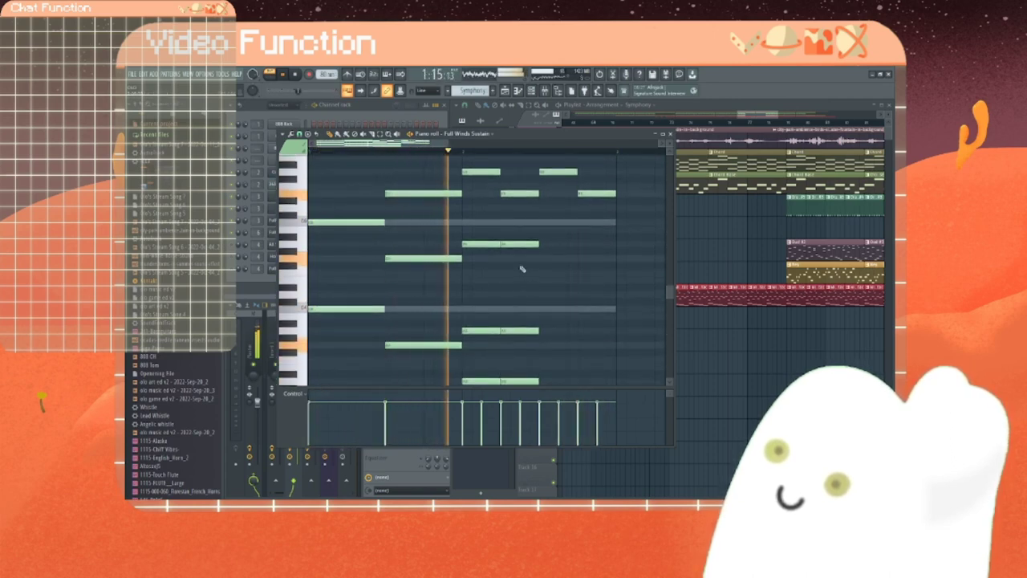
pyautogui.scroll(8, 522, 269)
pyautogui.scroll(3, 522, 269)
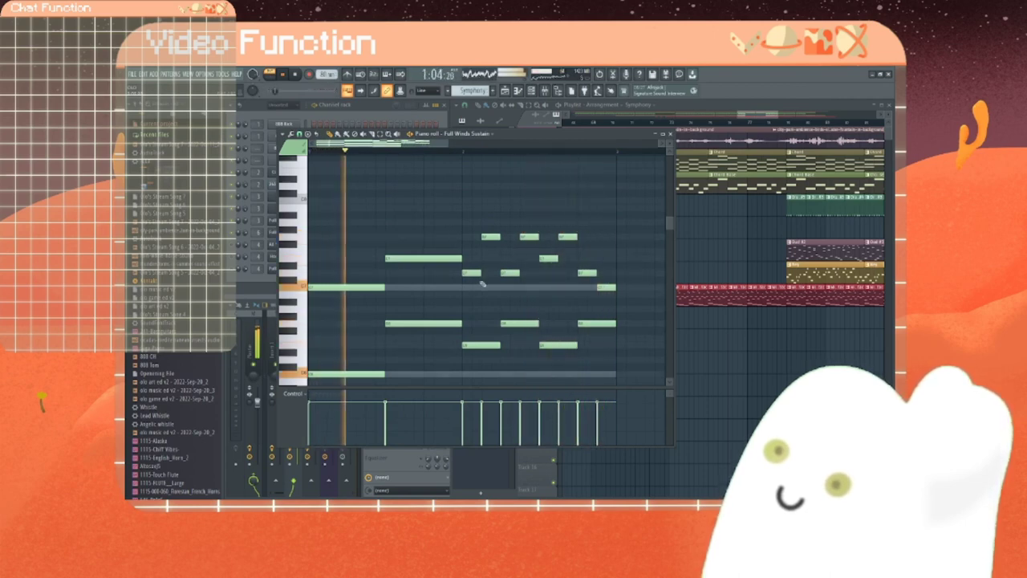
pyautogui.scroll(-9, 482, 276)
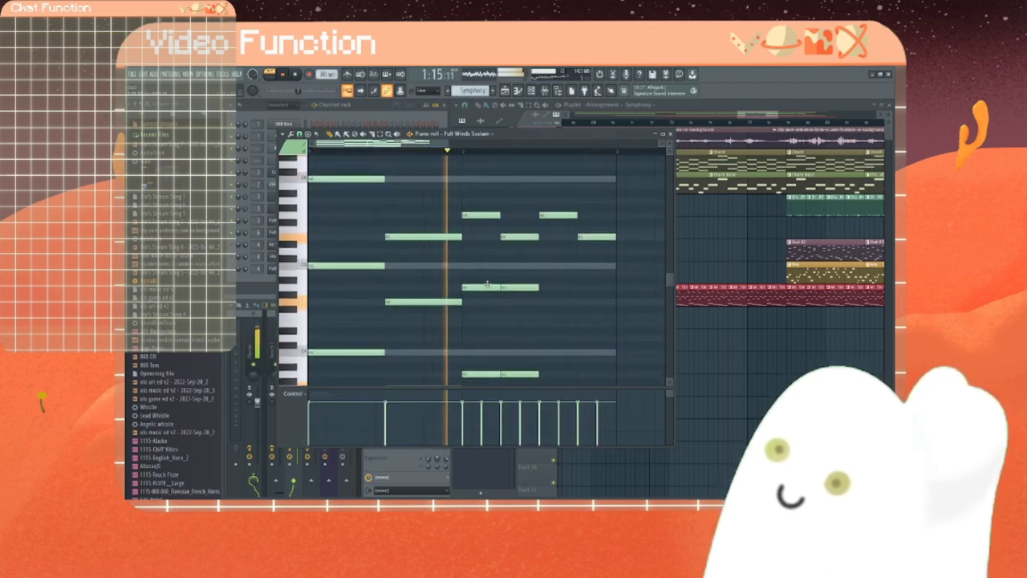
pyautogui.scroll(-1, 486, 281)
pyautogui.moveTo(498, 265); pyautogui.dragTo(519, 265)
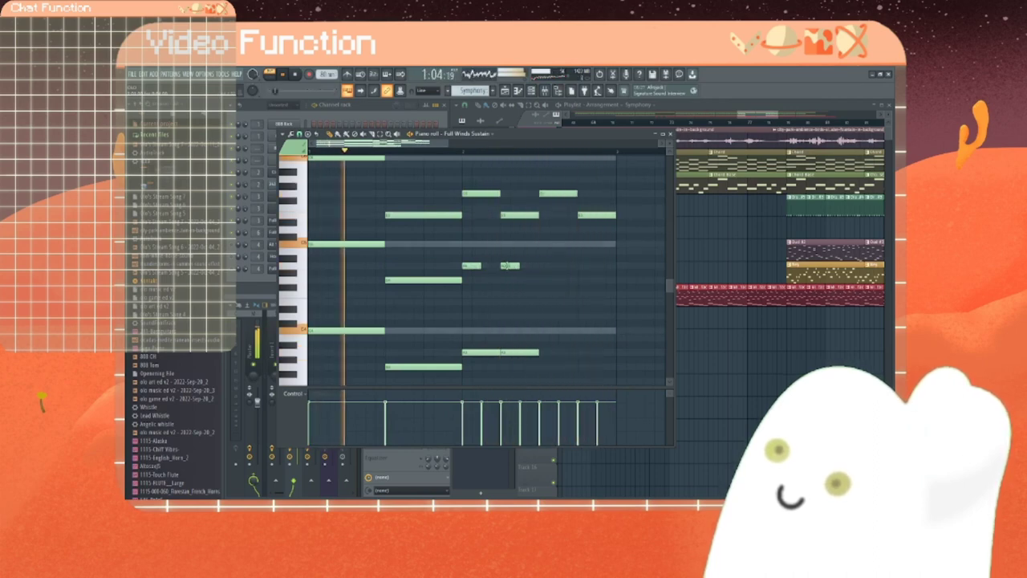
pyautogui.click(485, 252)
pyautogui.moveTo(488, 252); pyautogui.dragTo(488, 244)
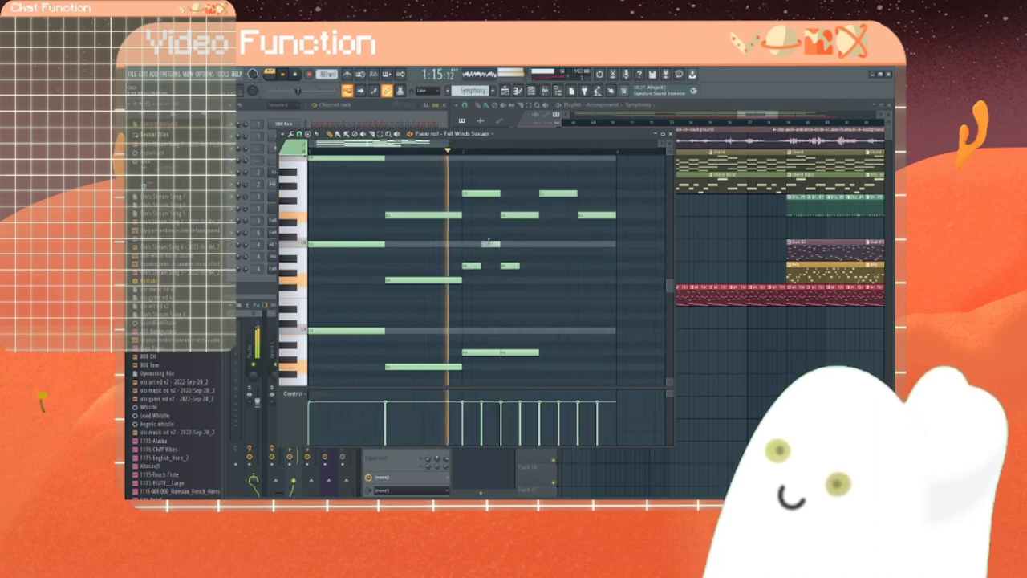
pyautogui.click(523, 244)
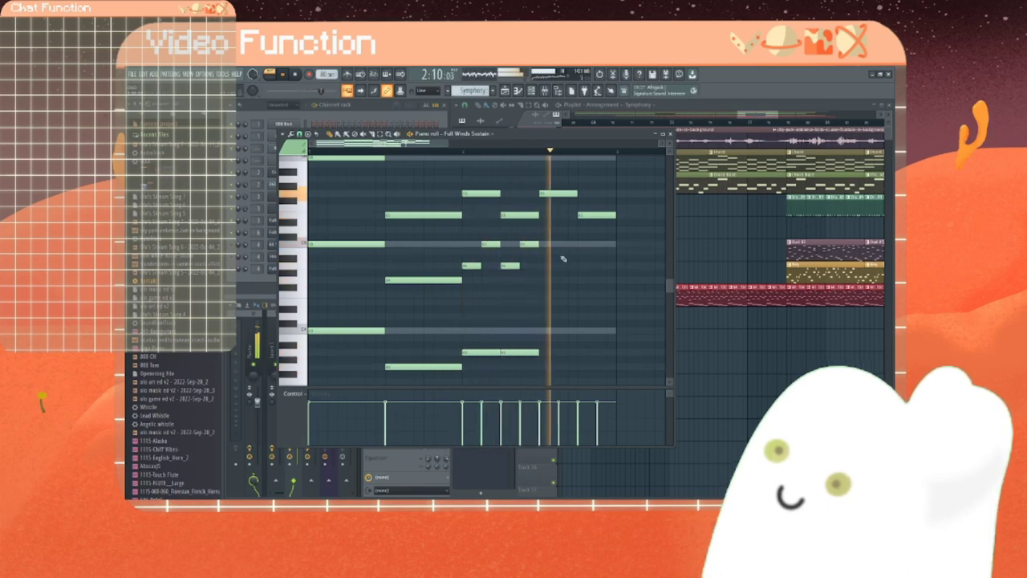
# Step: Fill the second half of bar 2 with eighth-bar notes A4, G4, A4, G4
pyautogui.click(543, 266)
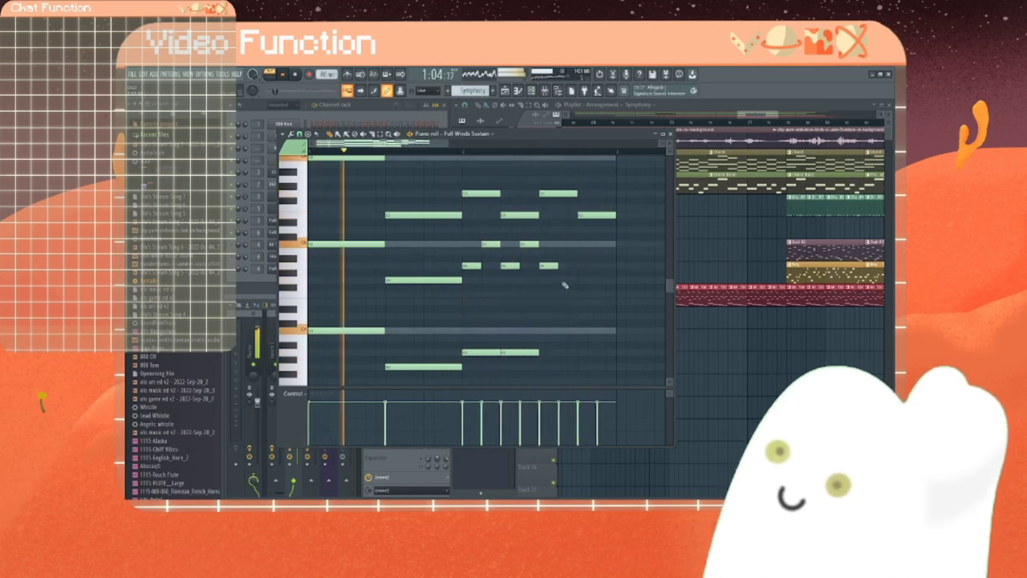
pyautogui.click(565, 280)
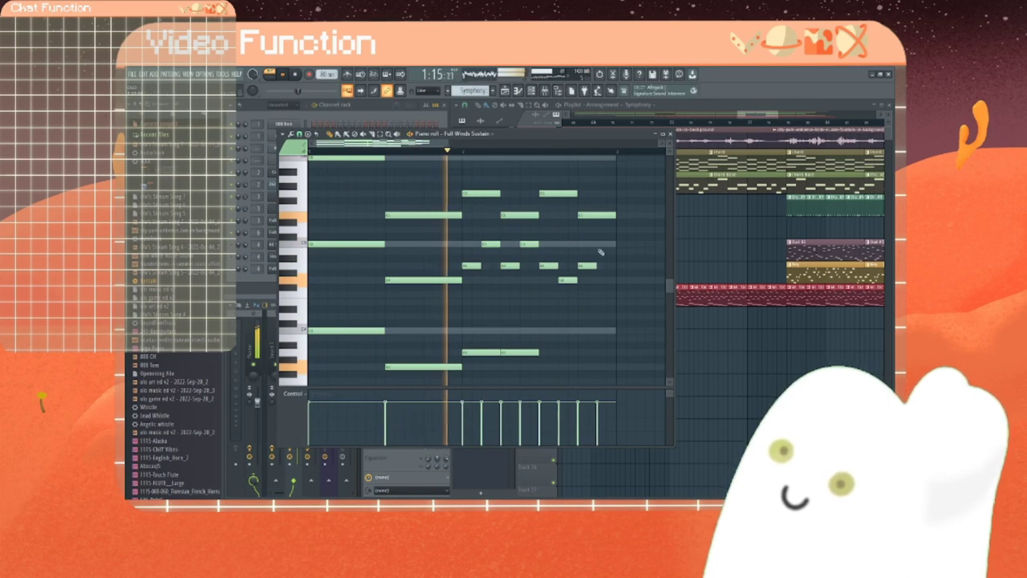
pyautogui.click(603, 294)
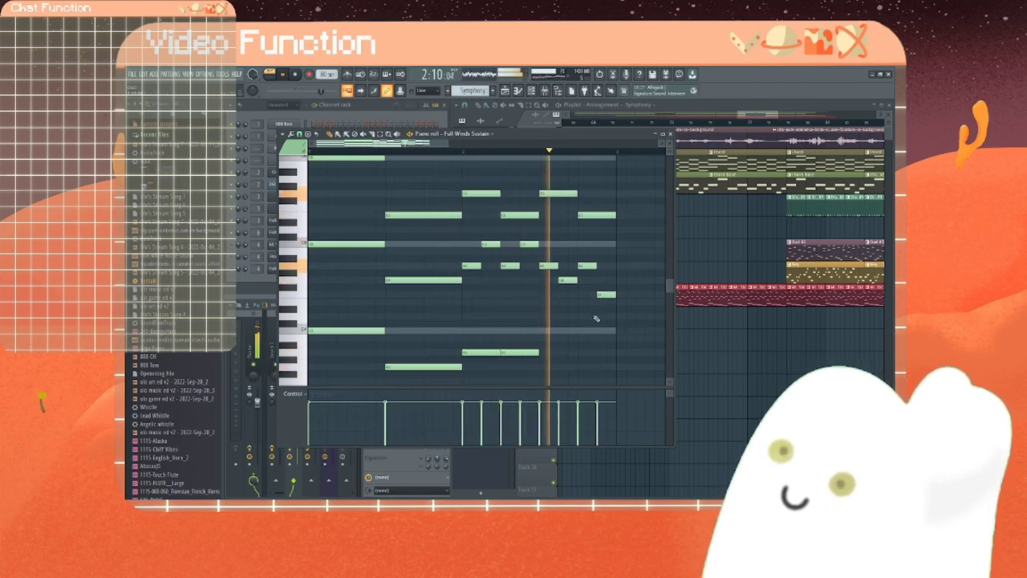
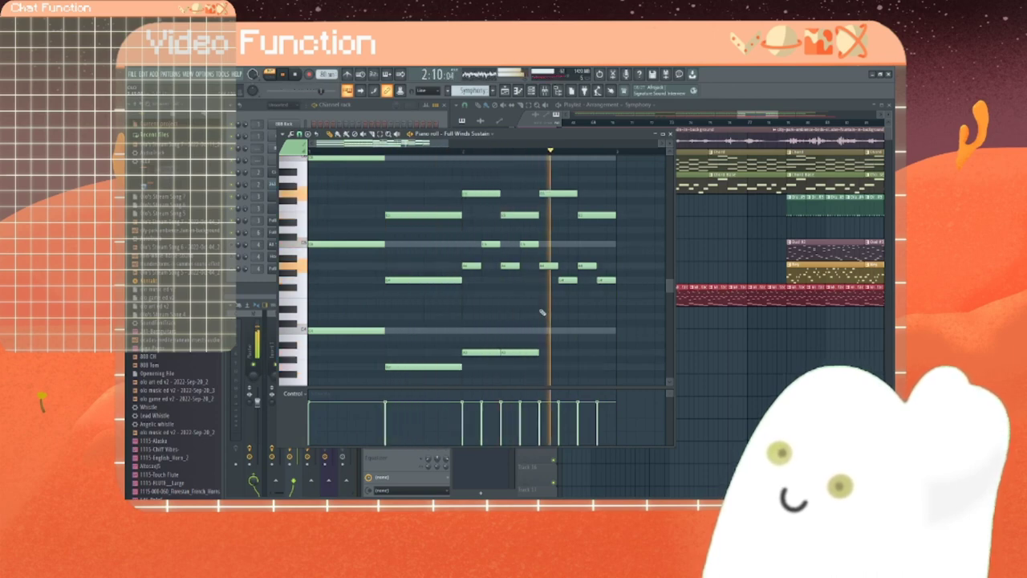
# Step: Turn the A3 line in bar 2 into alternating quarter-bar notes A3, C4, A3, C4
pyautogui.scroll(-3, 542, 313)
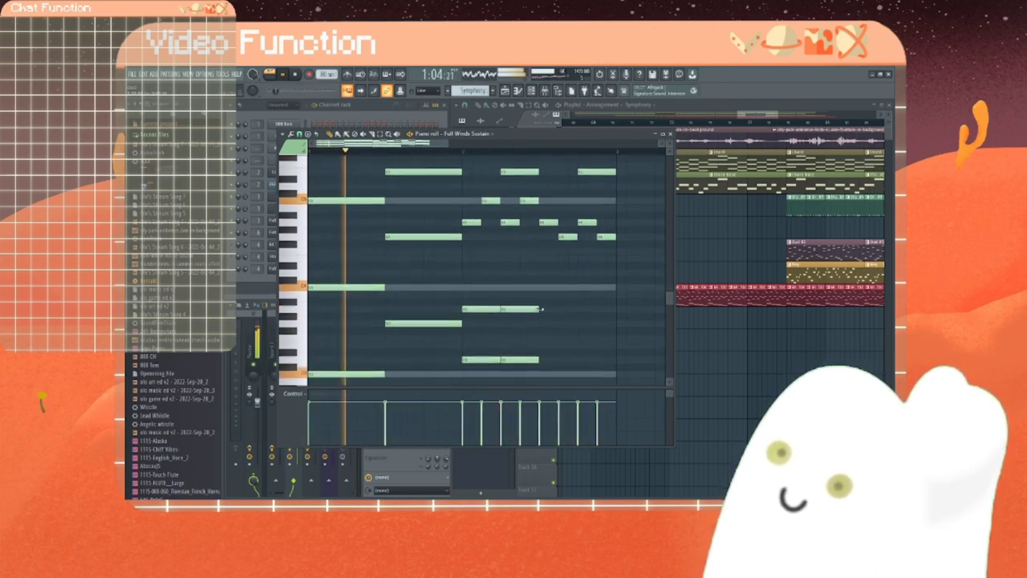
pyautogui.scroll(-3, 542, 309)
pyautogui.scroll(2, 534, 290)
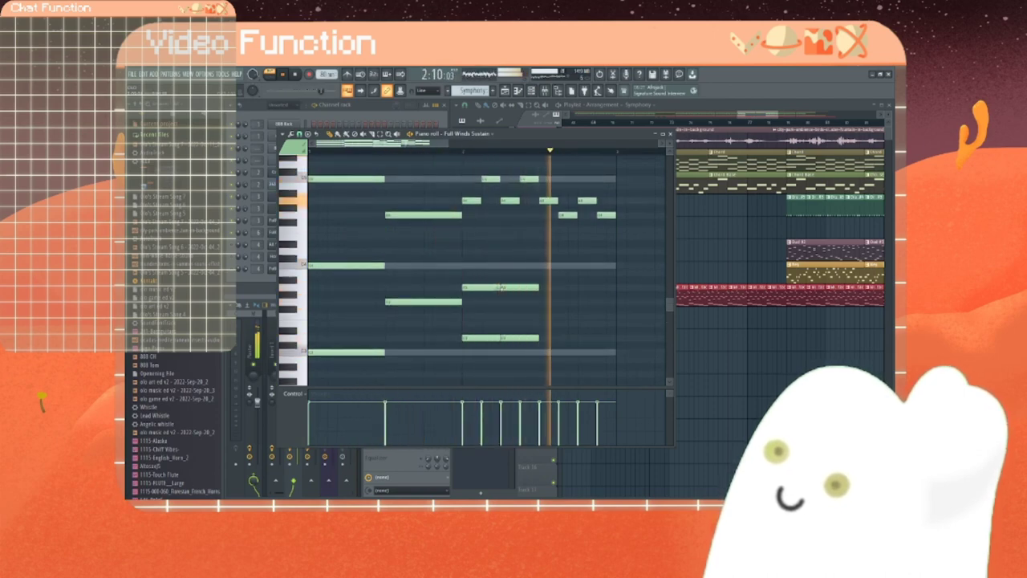
pyautogui.moveTo(500, 287); pyautogui.dragTo(481, 290)
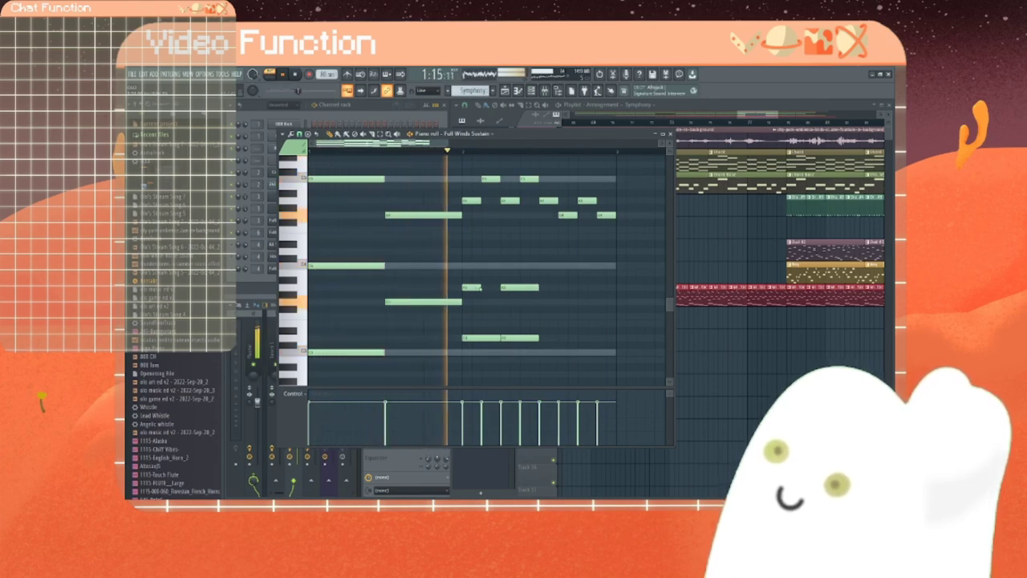
pyautogui.moveTo(480, 289); pyautogui.dragTo(509, 282)
pyautogui.scroll(-2, 499, 293)
pyautogui.scroll(-1, 499, 295)
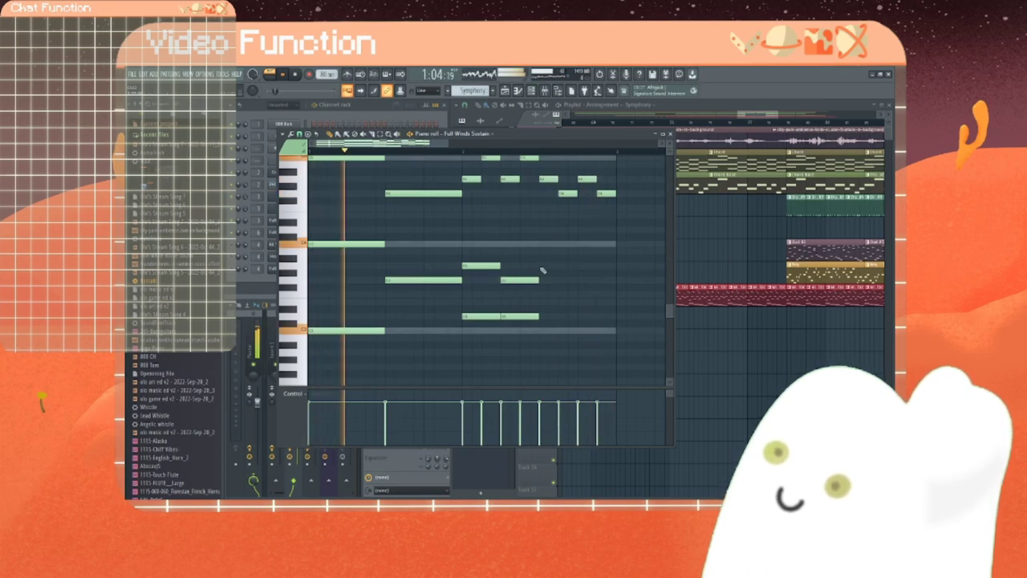
pyautogui.click(543, 267)
pyautogui.click(579, 280)
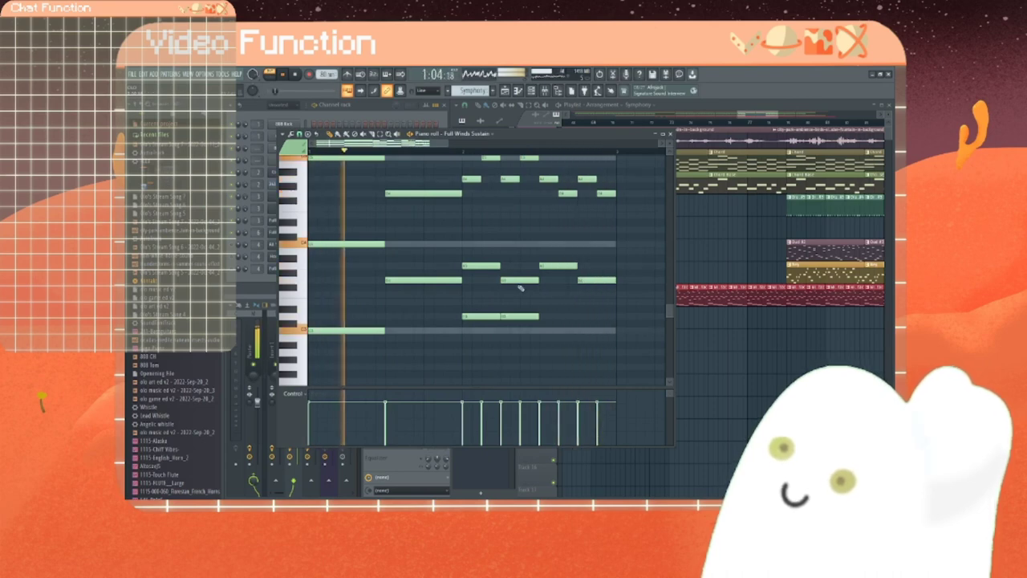
pyautogui.moveTo(511, 282); pyautogui.dragTo(519, 245)
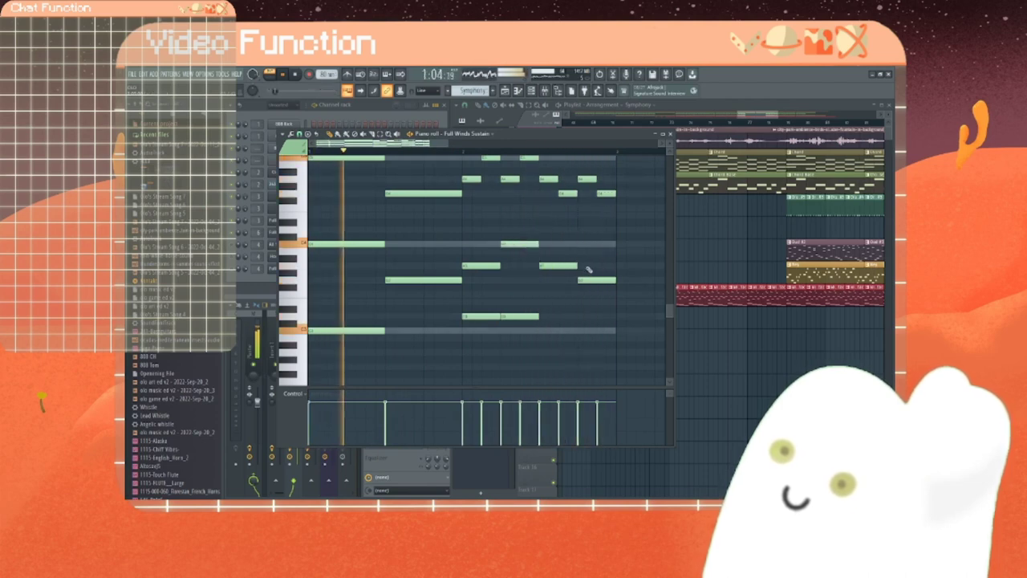
pyautogui.moveTo(590, 280); pyautogui.dragTo(588, 244)
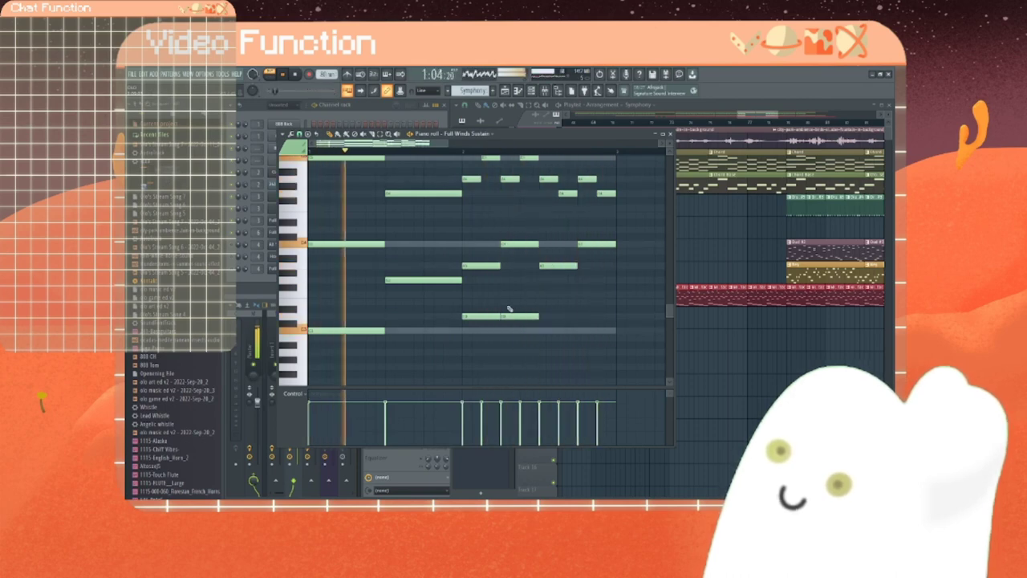
# Step: Extend the D3 line to the end of bar 2 and lower its first two quarter-bar notes to C3
pyautogui.scroll(-2, 509, 309)
pyautogui.click(542, 273)
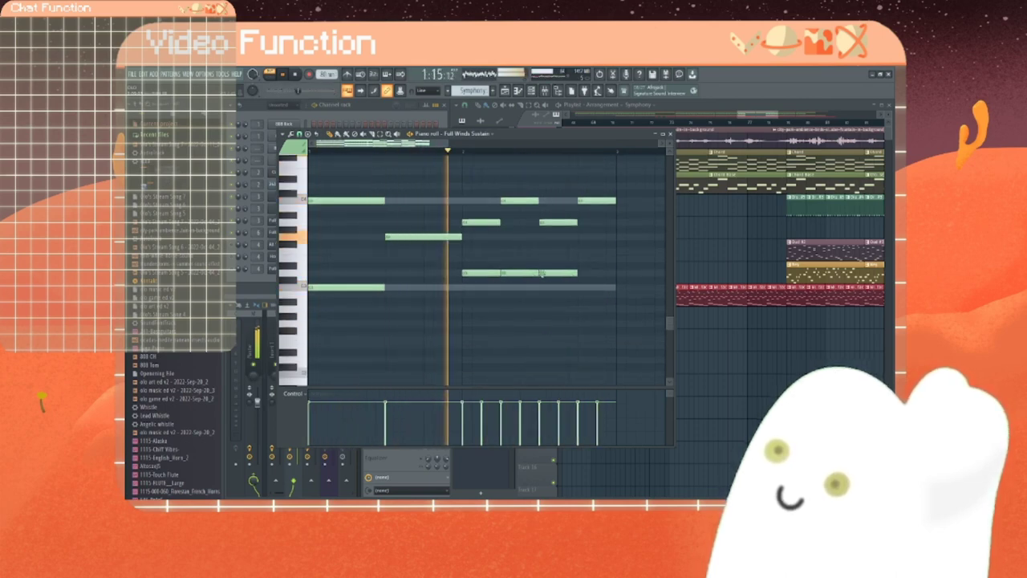
pyautogui.click(580, 273)
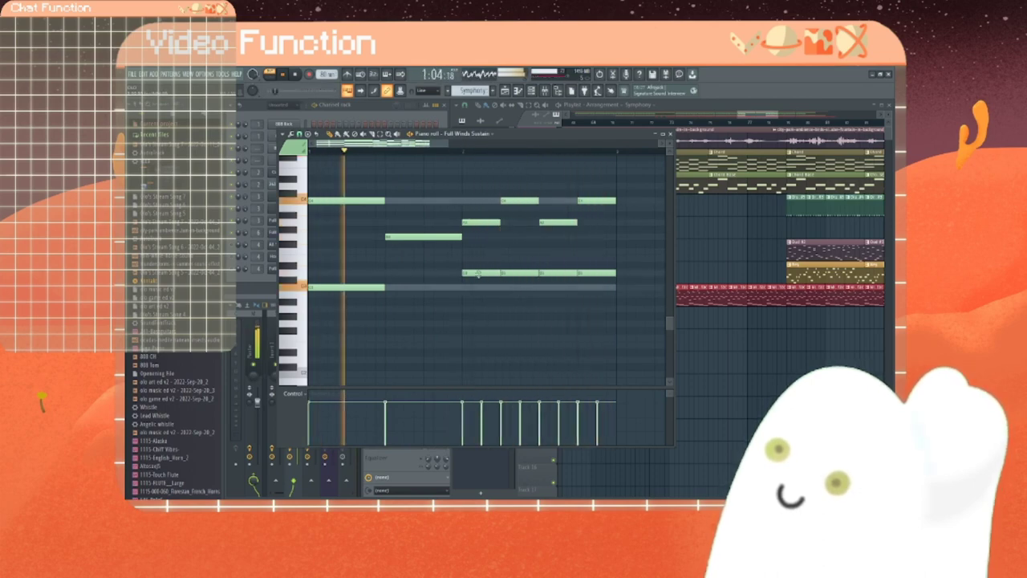
pyautogui.moveTo(510, 273); pyautogui.dragTo(510, 288)
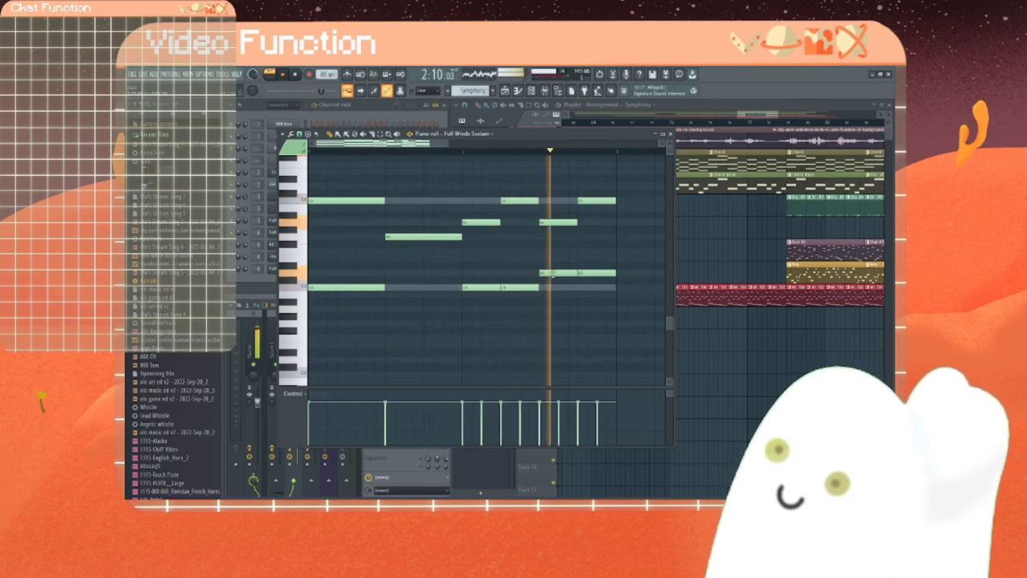
# Step: Add a half-bar note on G2 in the second half of bar 1 beneath the chord
pyautogui.scroll(2, 552, 293)
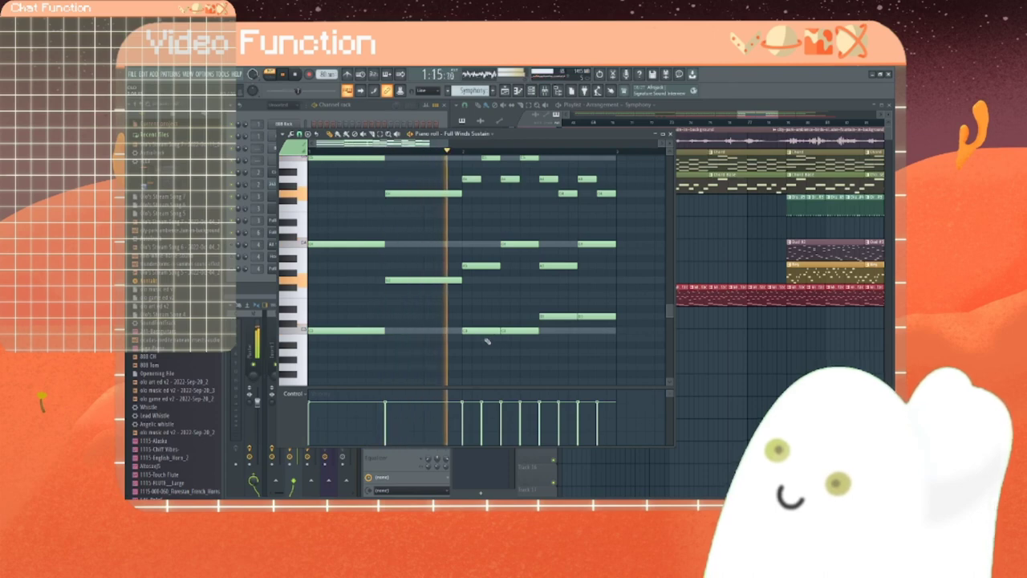
pyautogui.scroll(1, 486, 341)
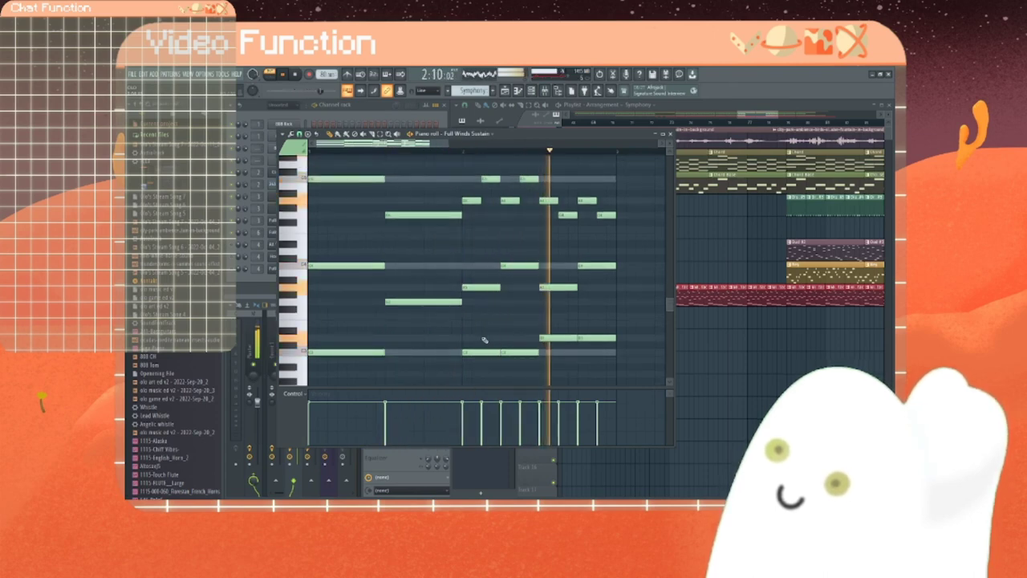
pyautogui.scroll(-1, 390, 329)
pyautogui.click(386, 353)
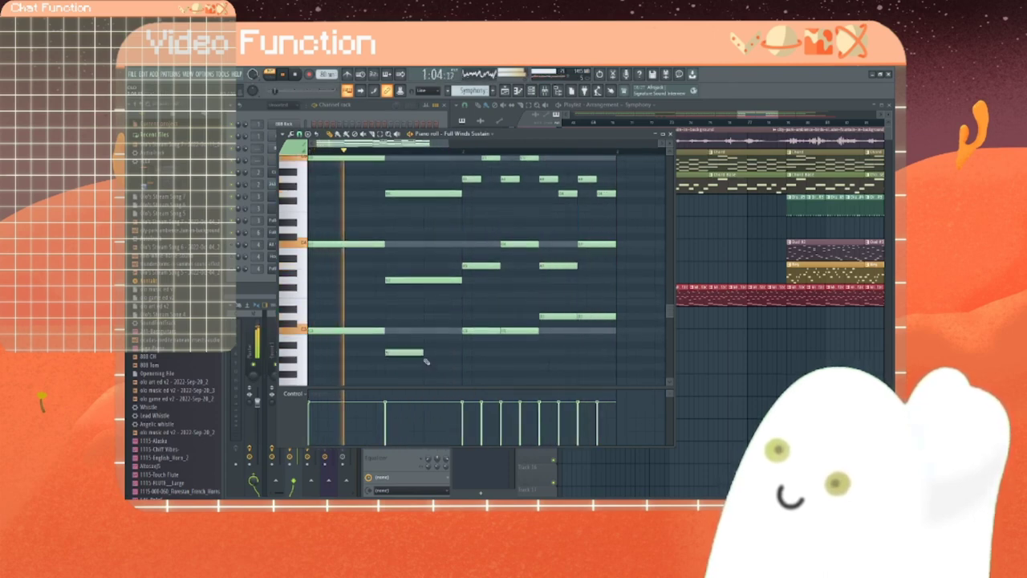
pyautogui.moveTo(422, 352); pyautogui.dragTo(460, 354)
pyautogui.scroll(5, 437, 361)
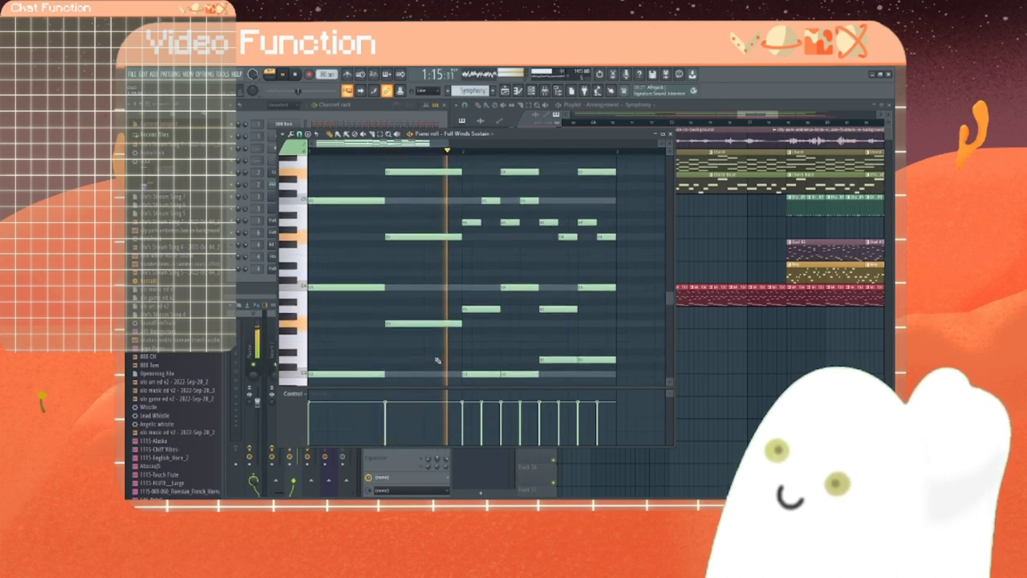
pyautogui.scroll(-6, 439, 360)
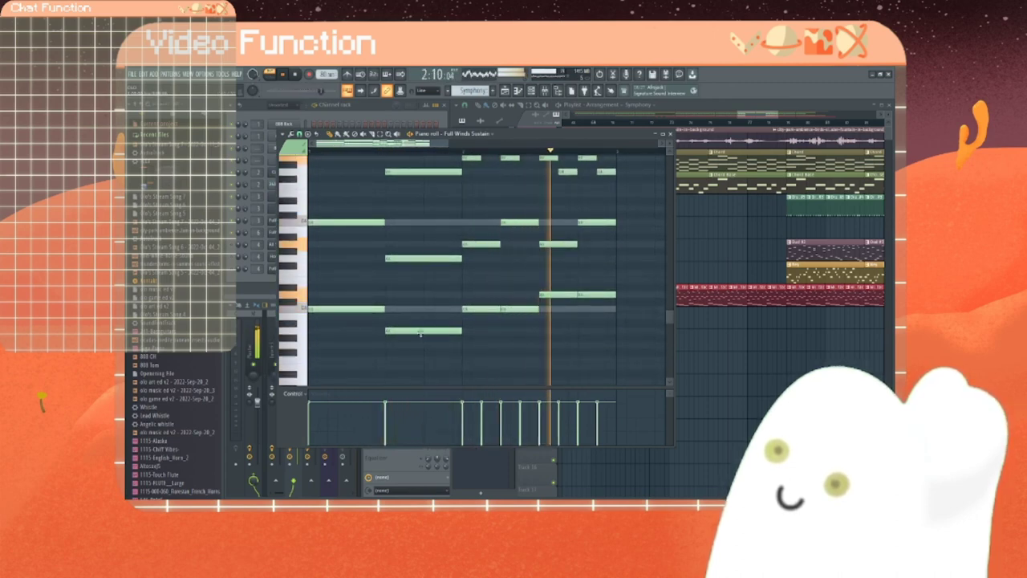
pyautogui.moveTo(421, 335); pyautogui.dragTo(420, 350)
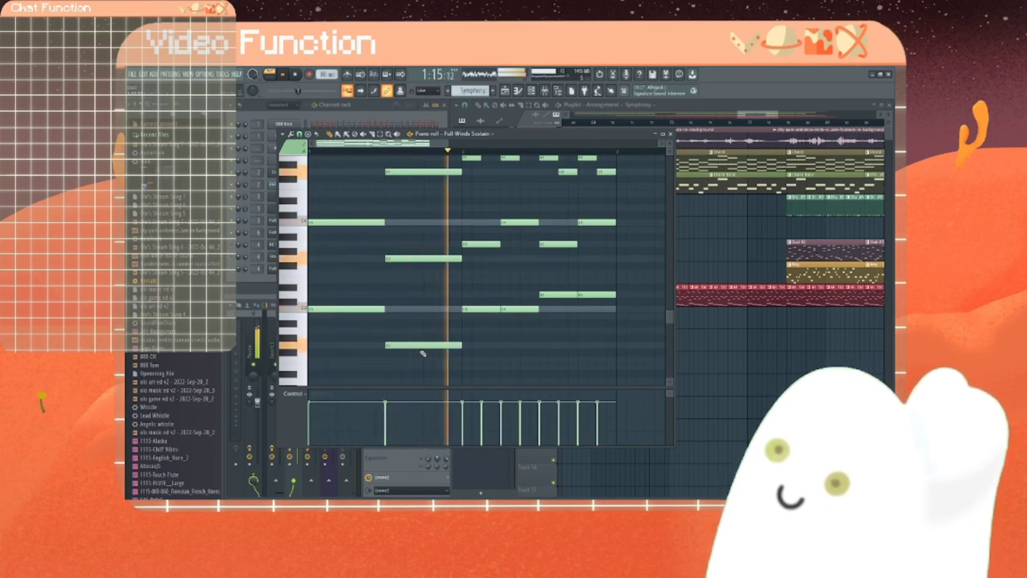
# Step: Play back and review the Full Winds Sustain notes across the octaves, and close that piano roll
pyautogui.scroll(1, 463, 342)
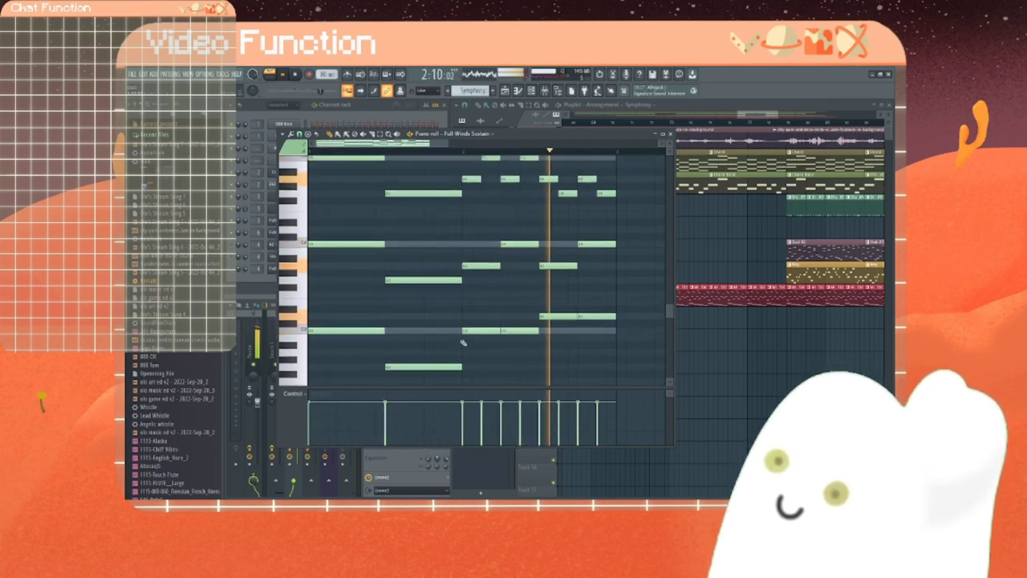
pyautogui.scroll(3, 463, 340)
pyautogui.scroll(2, 463, 340)
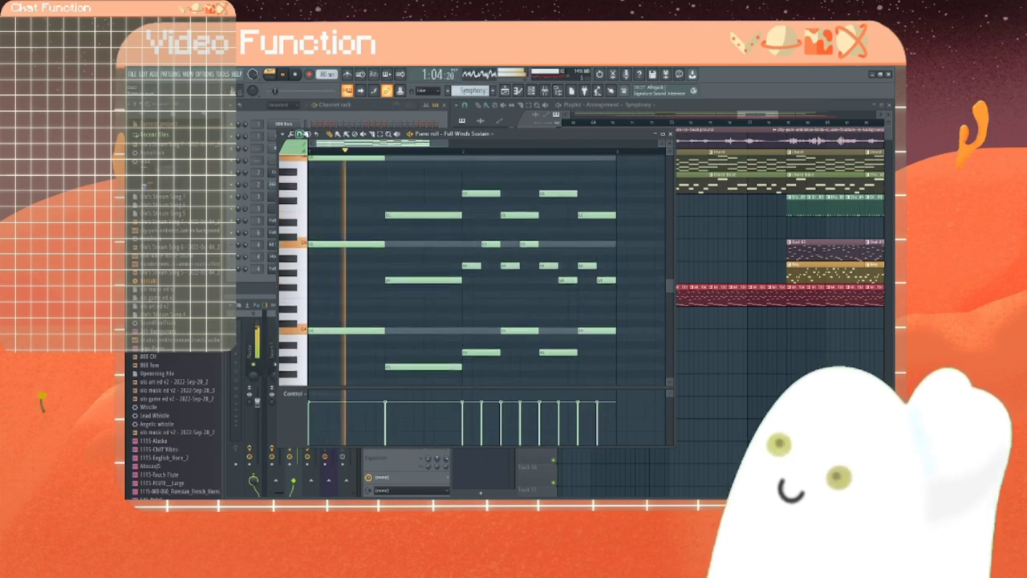
pyautogui.scroll(1, 606, 202)
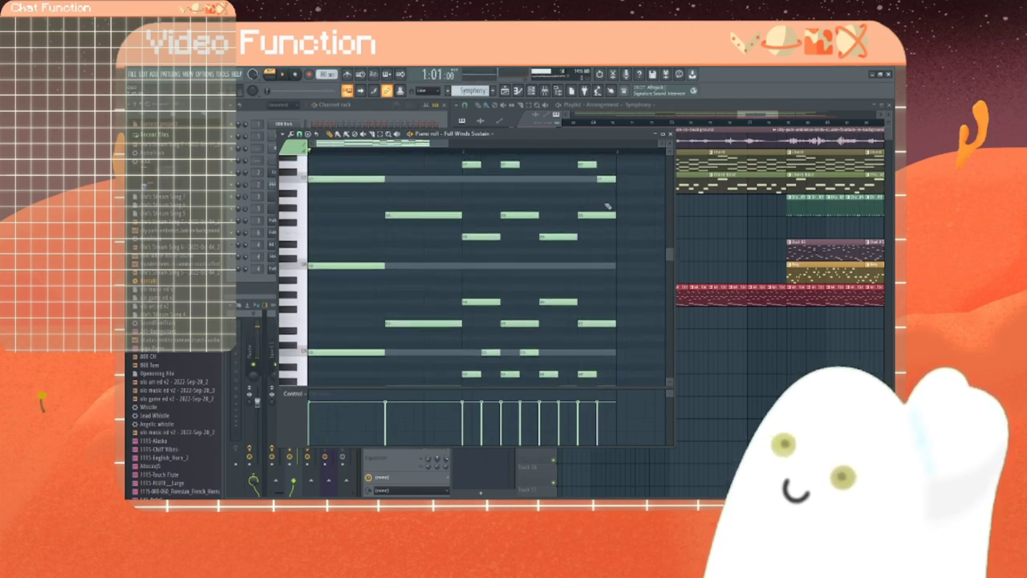
pyautogui.click(671, 135)
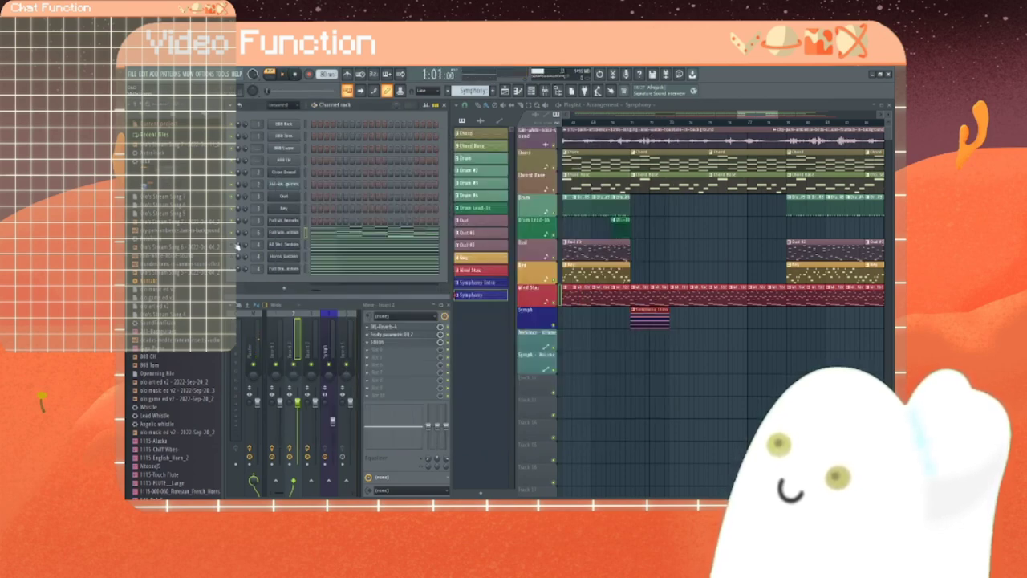
# Step: Open the All Strings Sustain channel in the piano roll
pyautogui.rightClick(291, 249)
pyautogui.click(317, 245)
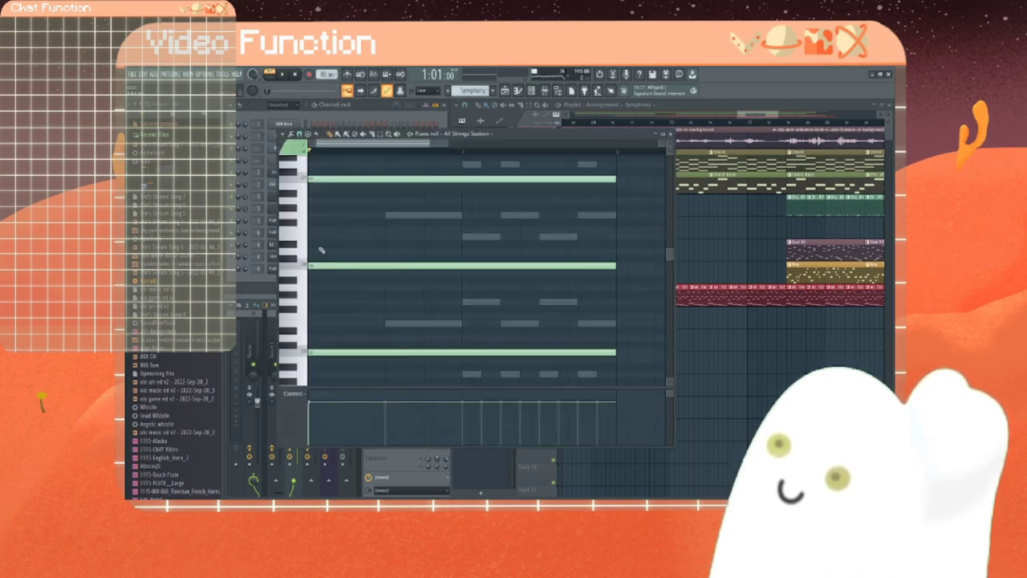
pyautogui.scroll(3, 329, 256)
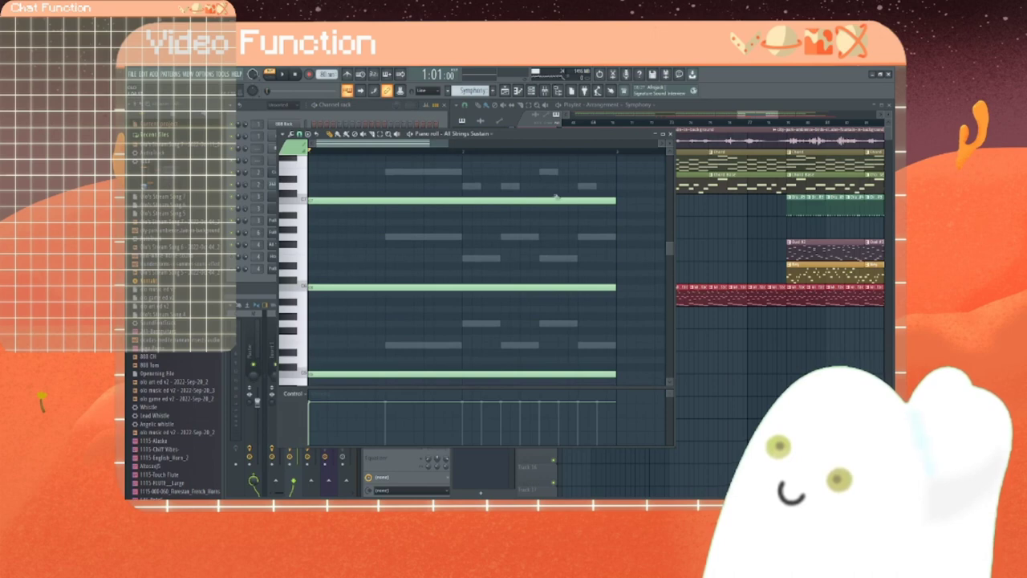
# Step: Shorten all the sustained C notes in All Strings Sustain to one beat at the start of bar 1
pyautogui.moveTo(536, 186); pyautogui.dragTo(585, 340)
pyautogui.scroll(4, 596, 300)
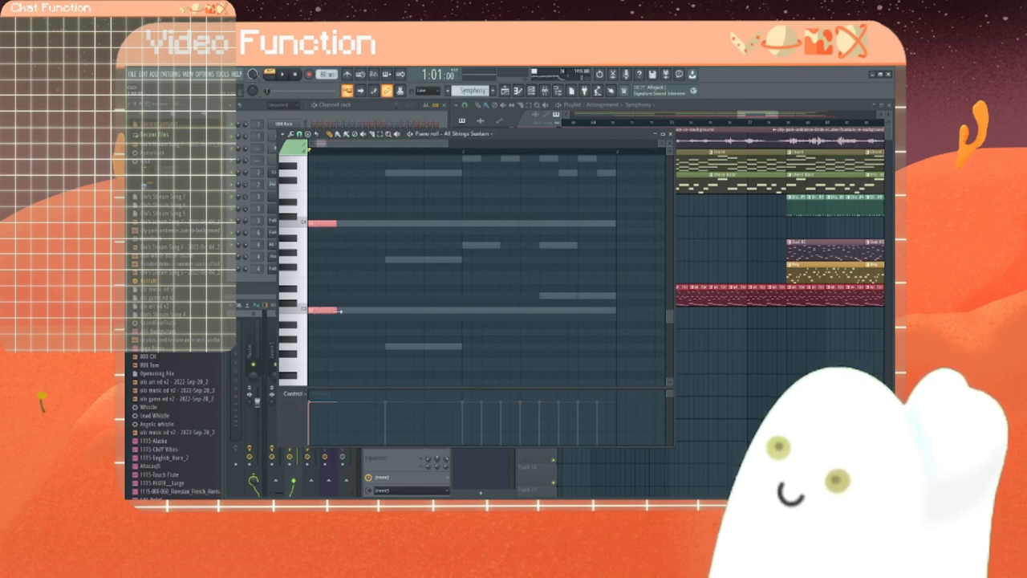
pyautogui.scroll(3, 367, 345)
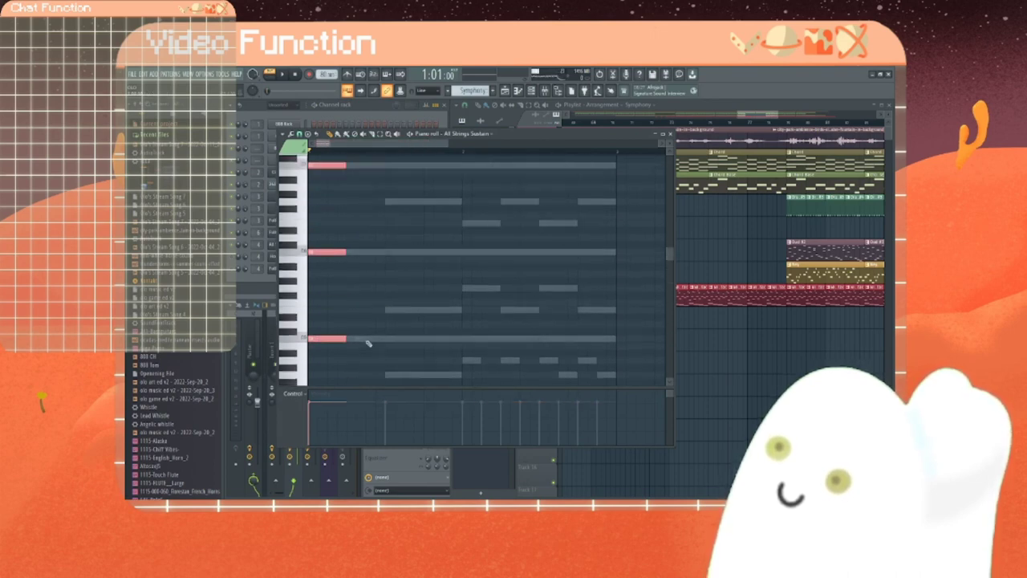
# Step: Add one-beat D notes on the second beat of bar 1 above the C notes in each octave
pyautogui.scroll(-4, 374, 331)
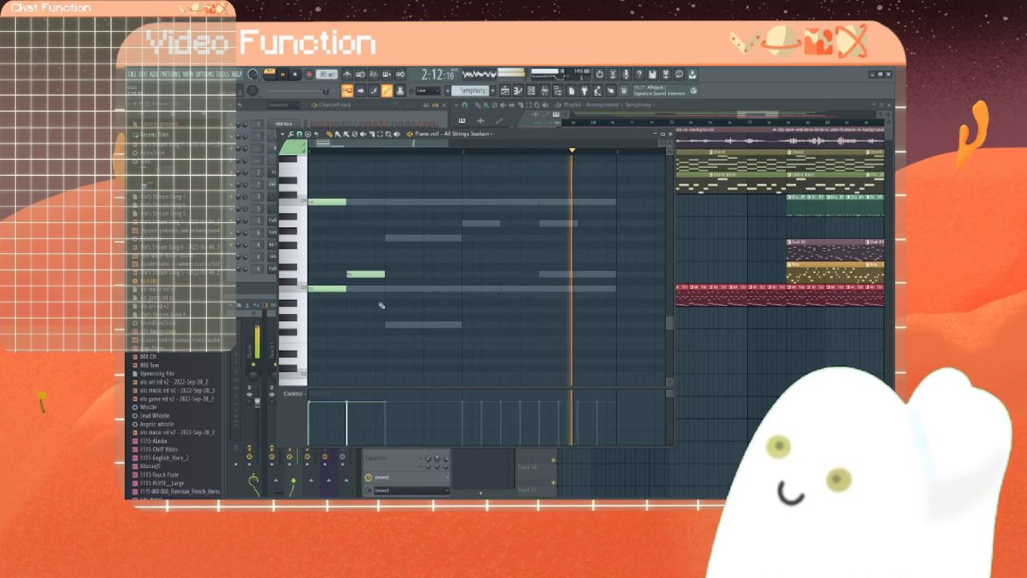
pyautogui.scroll(-1, 369, 277)
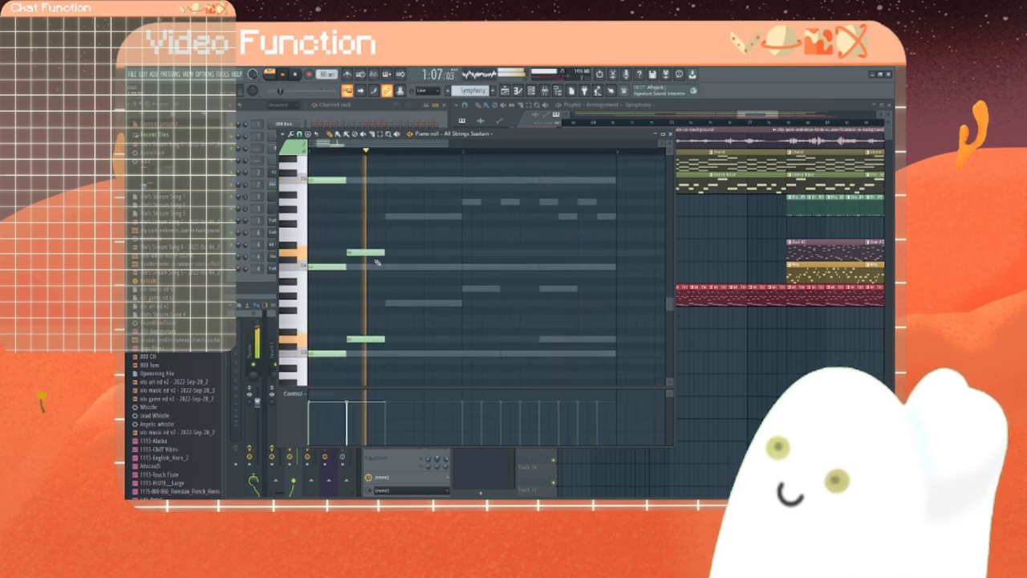
pyautogui.scroll(1, 374, 263)
pyautogui.scroll(-1, 372, 273)
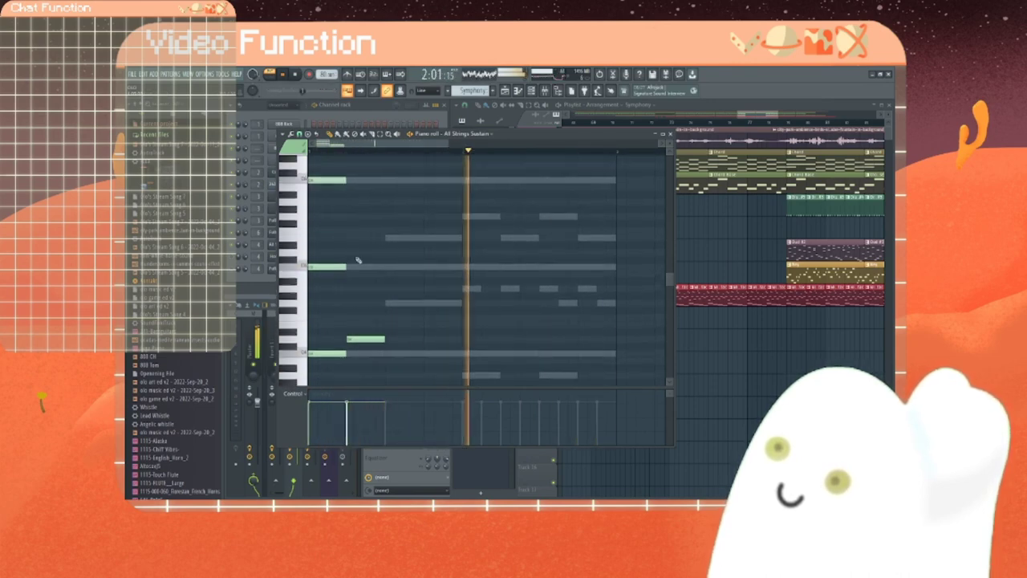
pyautogui.scroll(-1, 373, 269)
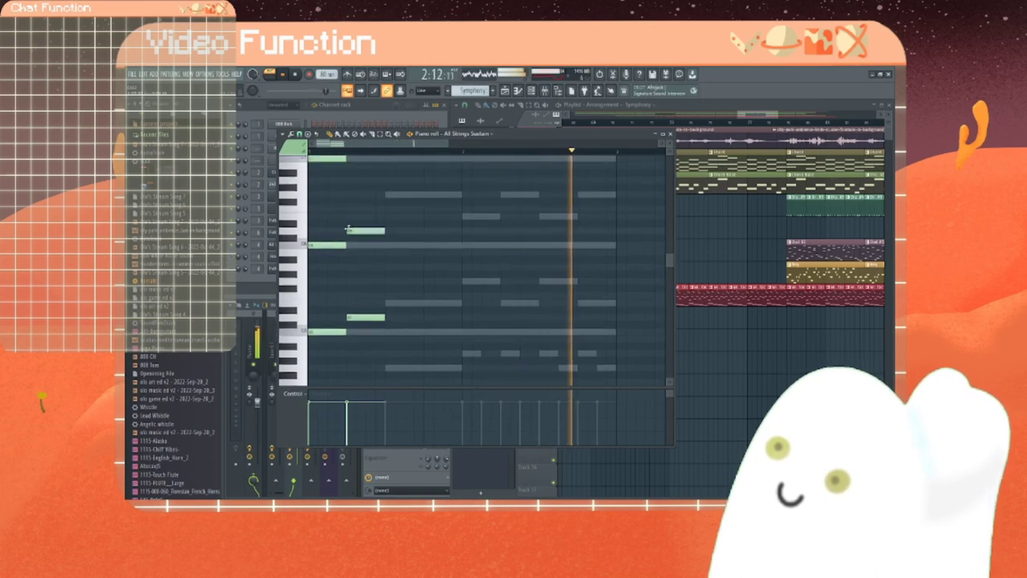
pyautogui.scroll(3, 385, 264)
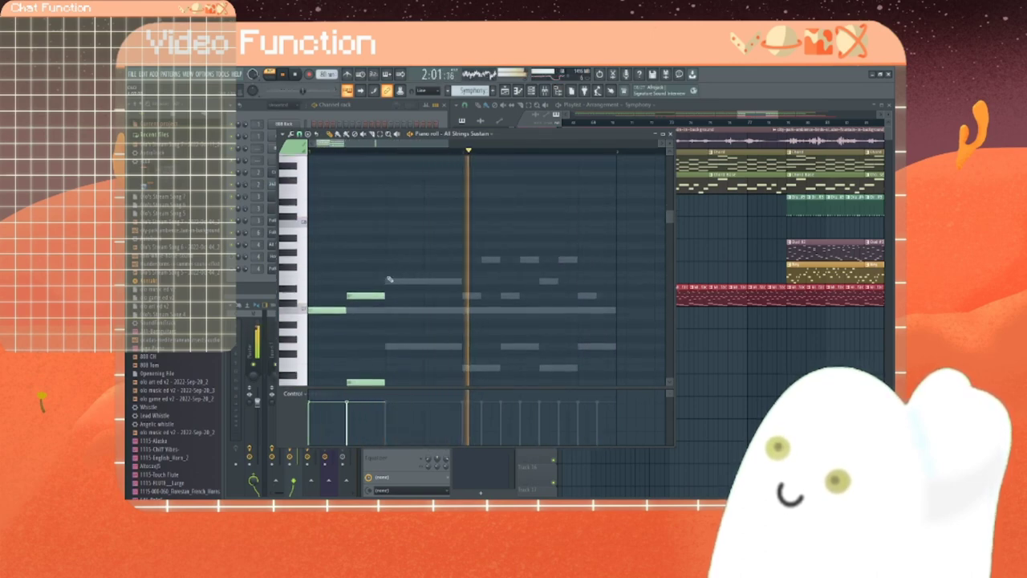
# Step: Add one-beat A and G notes on the third beat of bar 1 in the upper octaves, with an F in the low octave
pyautogui.scroll(-3, 392, 269)
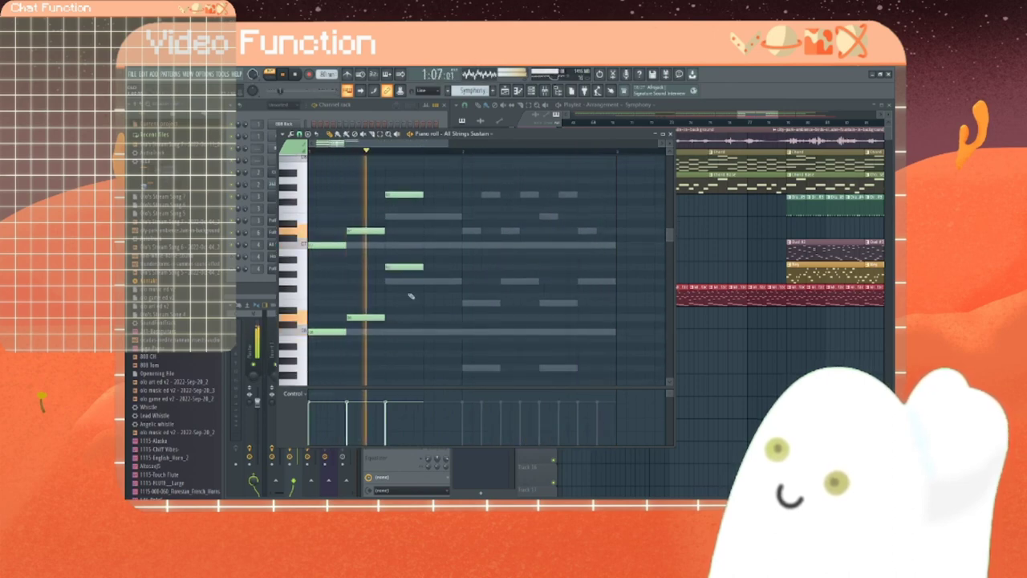
pyautogui.scroll(-1, 411, 294)
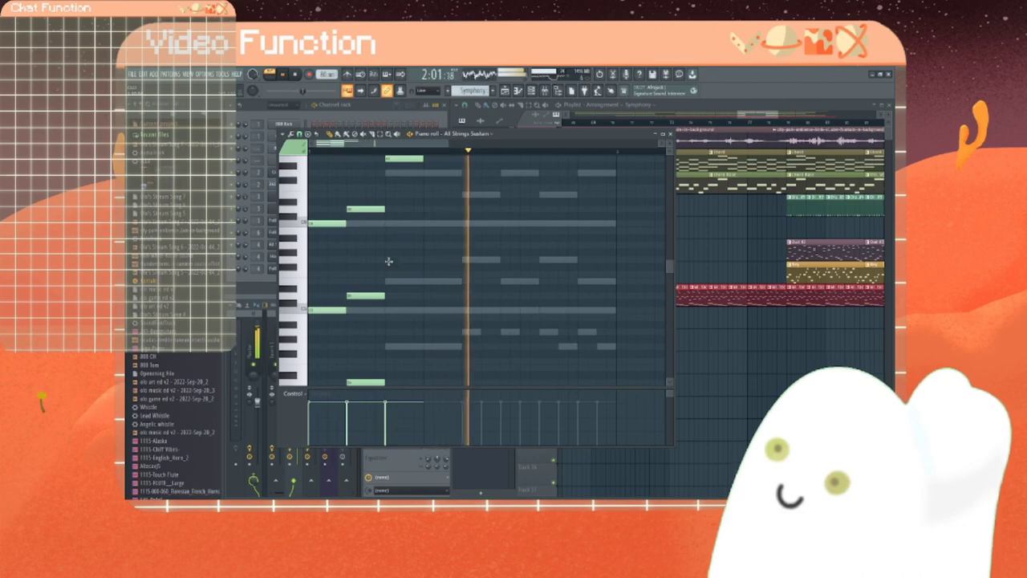
pyautogui.scroll(1, 411, 289)
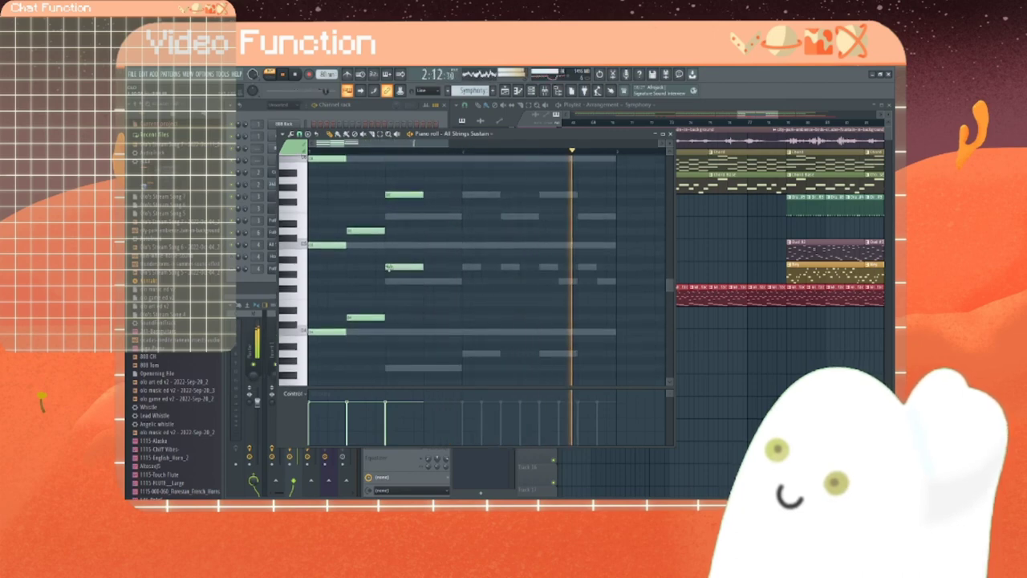
pyautogui.scroll(1, 412, 285)
pyautogui.scroll(-4, 413, 286)
pyautogui.scroll(-2, 413, 285)
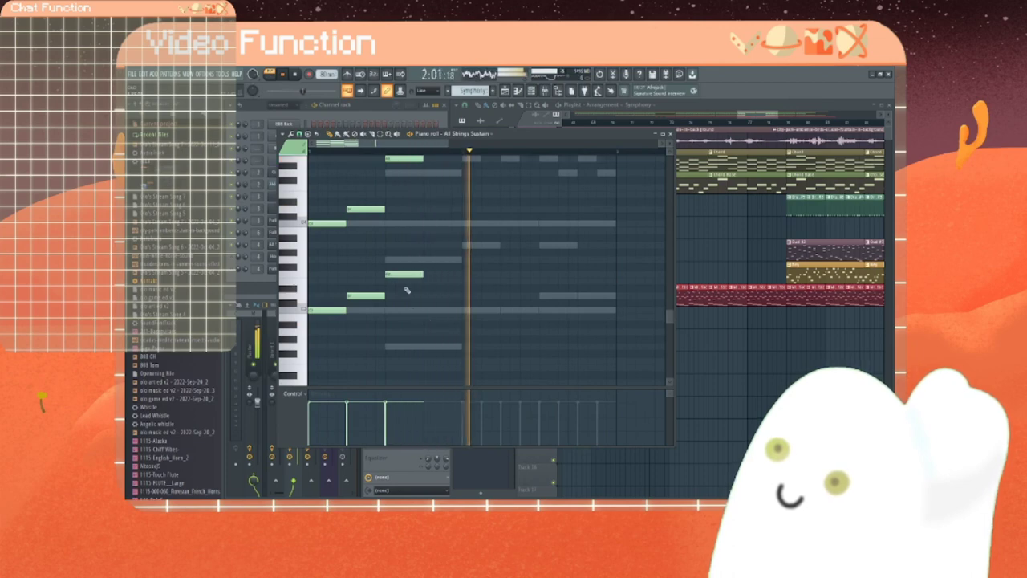
# Step: Lower the lowest second-beat note to the A and the lowest third-beat note to the G below the bottom C
pyautogui.click(400, 283)
pyautogui.scroll(-2, 405, 295)
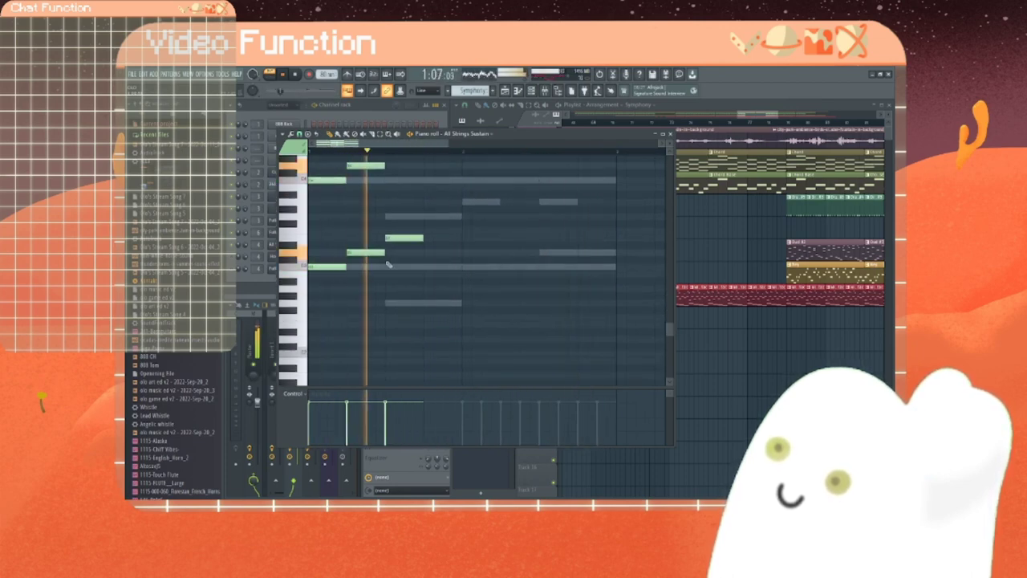
pyautogui.moveTo(369, 252); pyautogui.dragTo(363, 290)
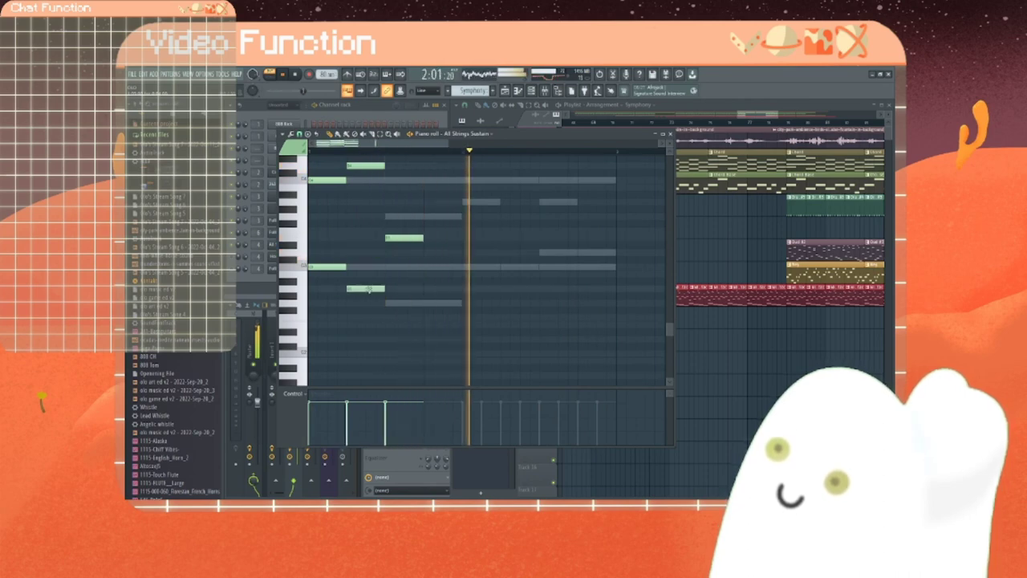
pyautogui.moveTo(398, 239); pyautogui.dragTo(401, 306)
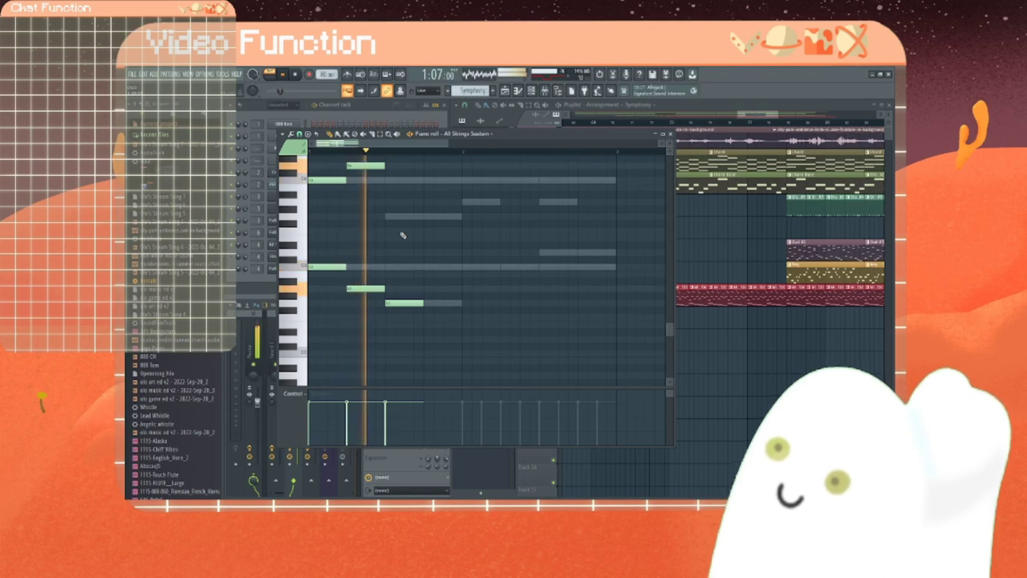
# Step: Play back the strings part and compare its notes across the octaves with the ghost notes of the other channels
pyautogui.scroll(1, 403, 235)
pyautogui.scroll(1, 403, 235)
pyautogui.scroll(3, 403, 235)
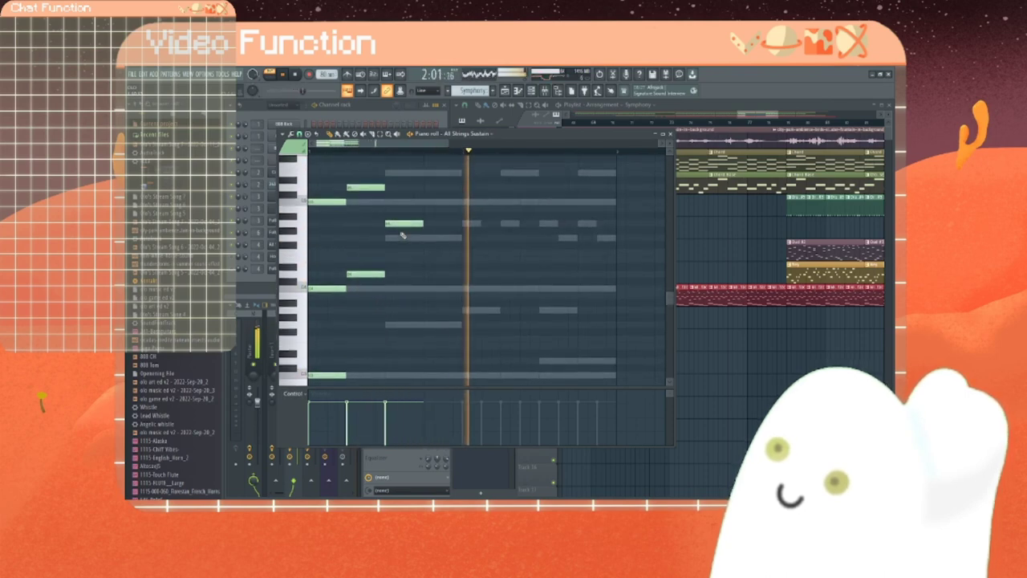
pyautogui.scroll(2, 373, 167)
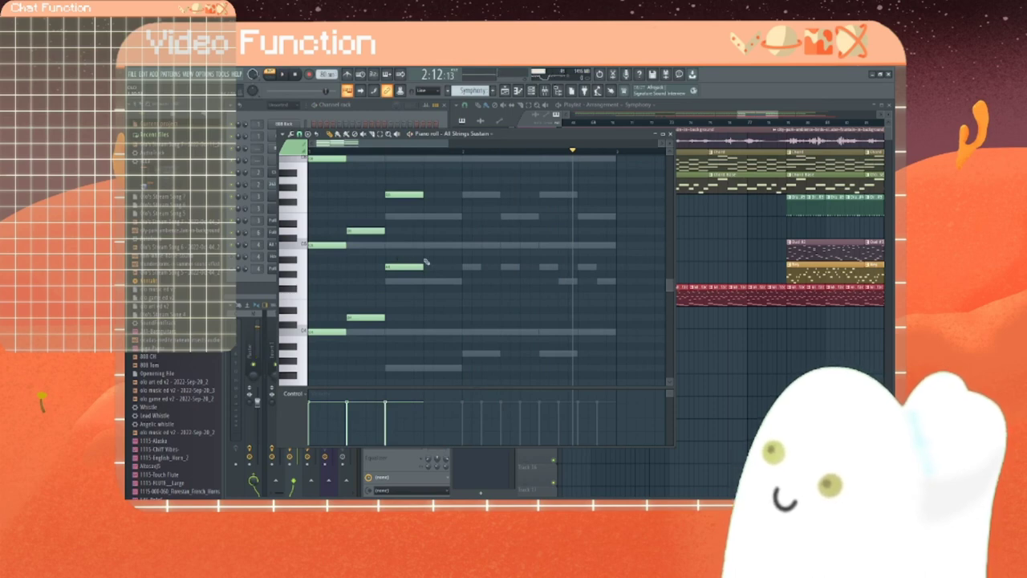
pyautogui.scroll(1, 430, 265)
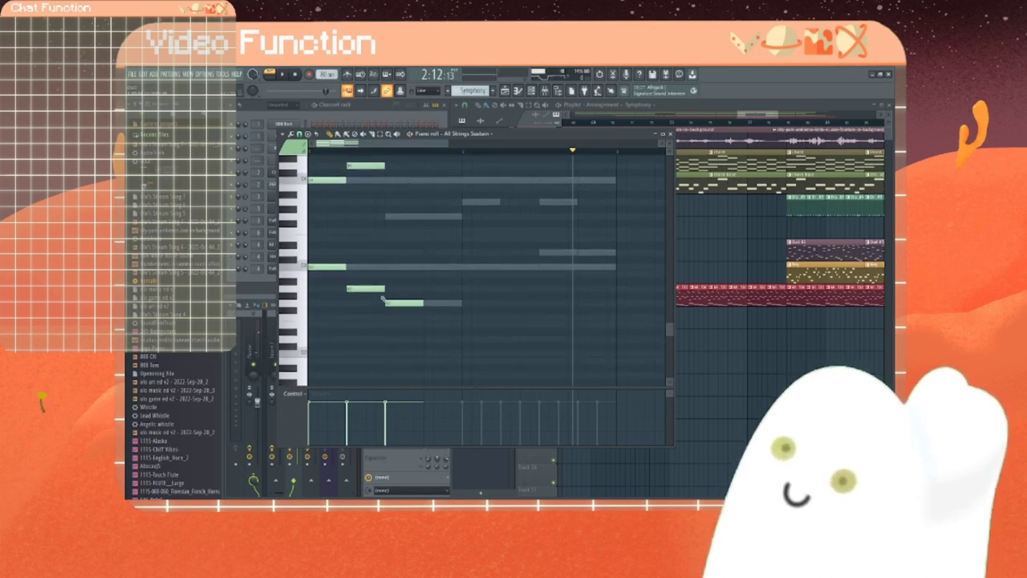
pyautogui.scroll(1, 388, 313)
pyautogui.scroll(1, 388, 313)
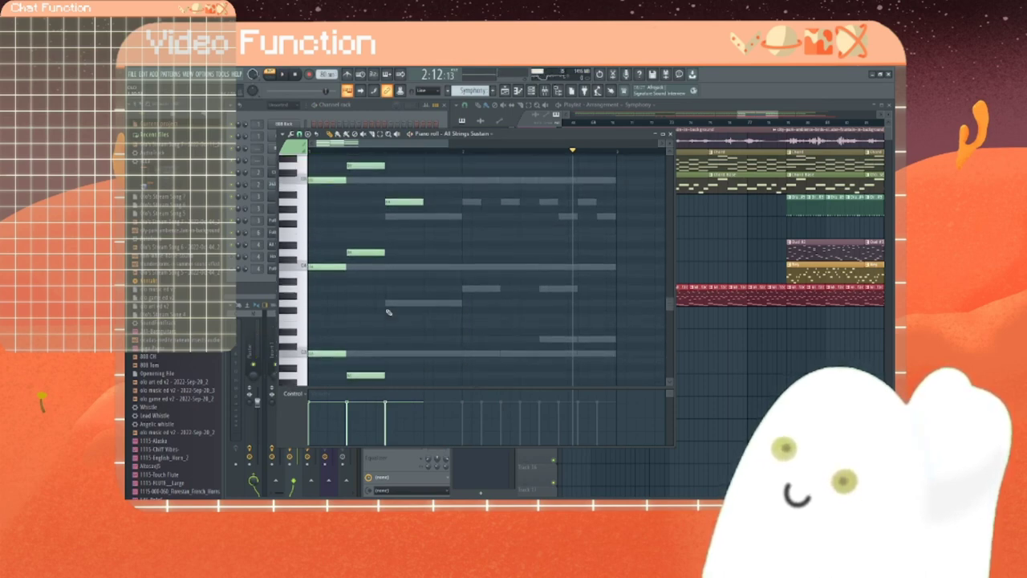
pyautogui.scroll(5, 374, 319)
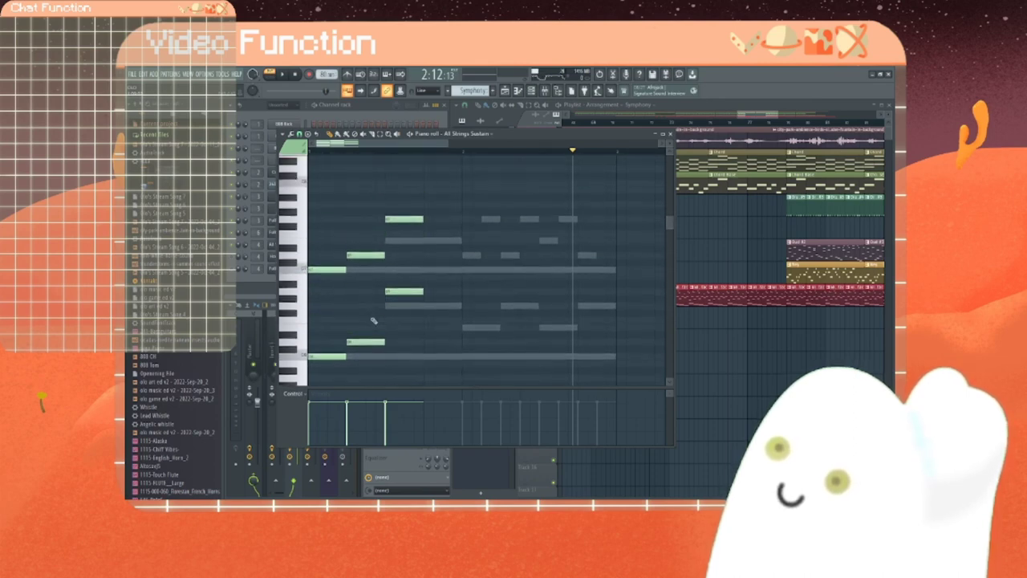
pyautogui.scroll(-5, 363, 276)
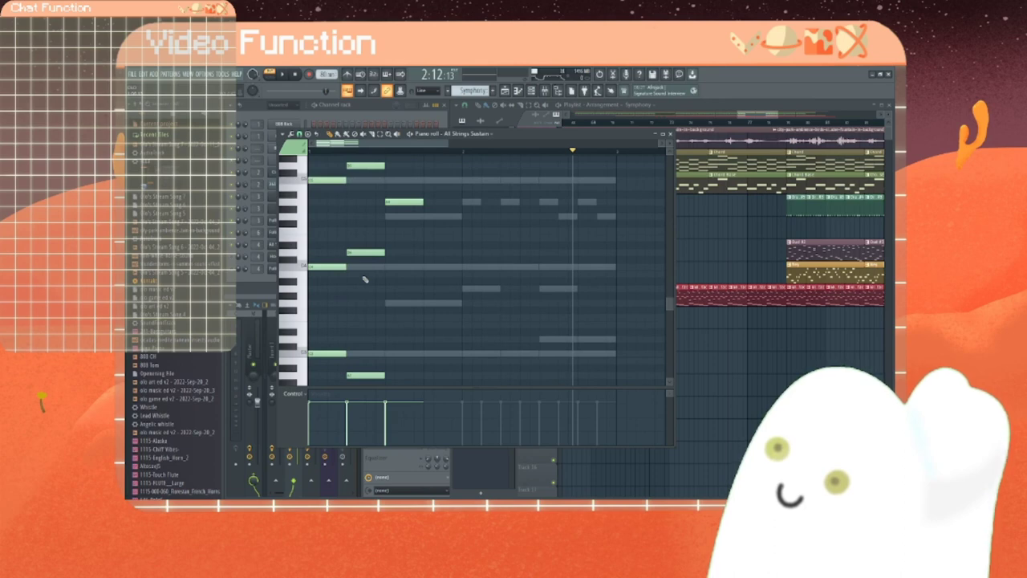
# Step: Move the lowest second-beat note to the bottom C, add a matching low G on the fourth beat of bar 1, and check the playback
pyautogui.scroll(-5, 364, 279)
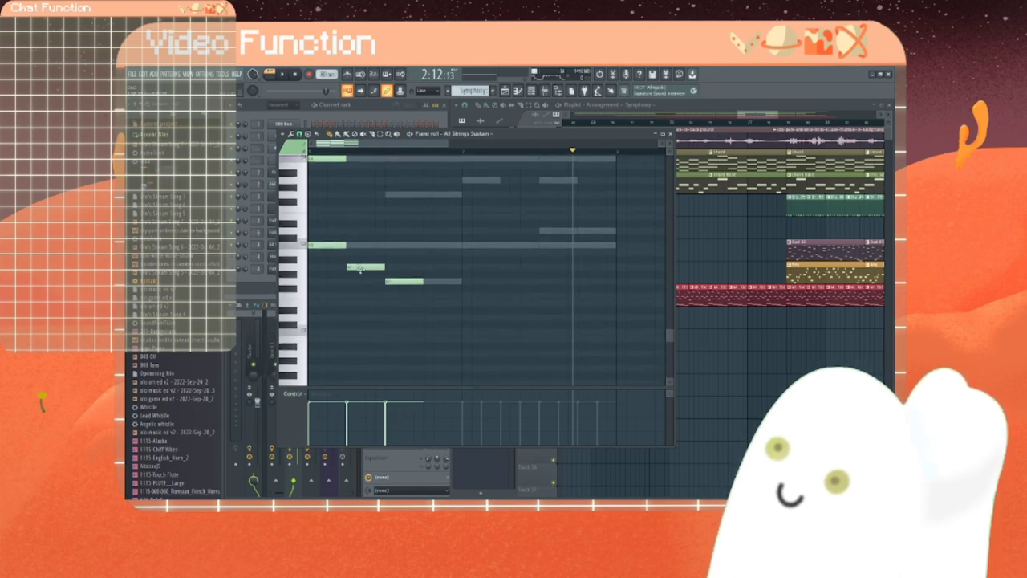
pyautogui.moveTo(359, 270); pyautogui.dragTo(359, 250)
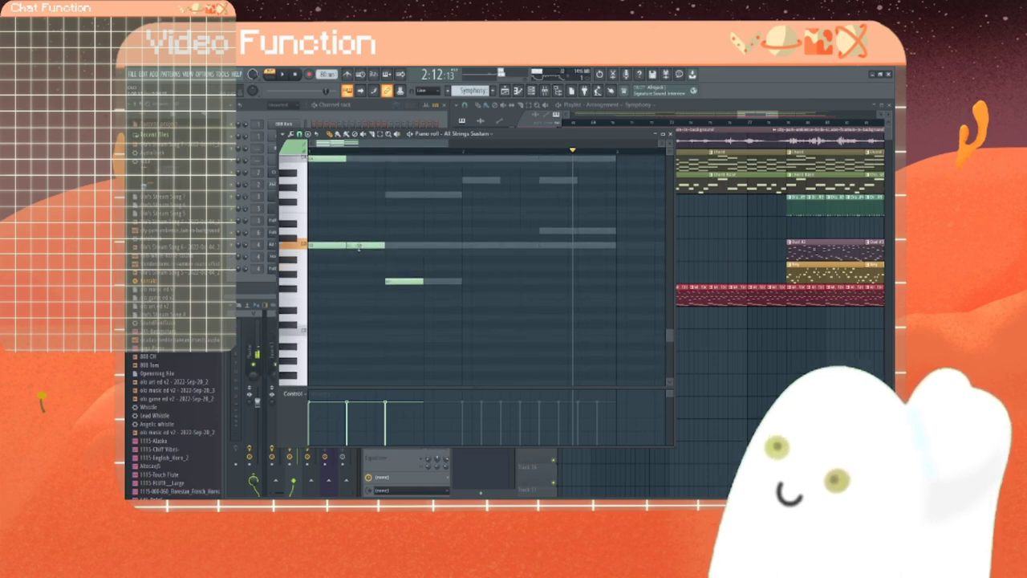
pyautogui.click(389, 281)
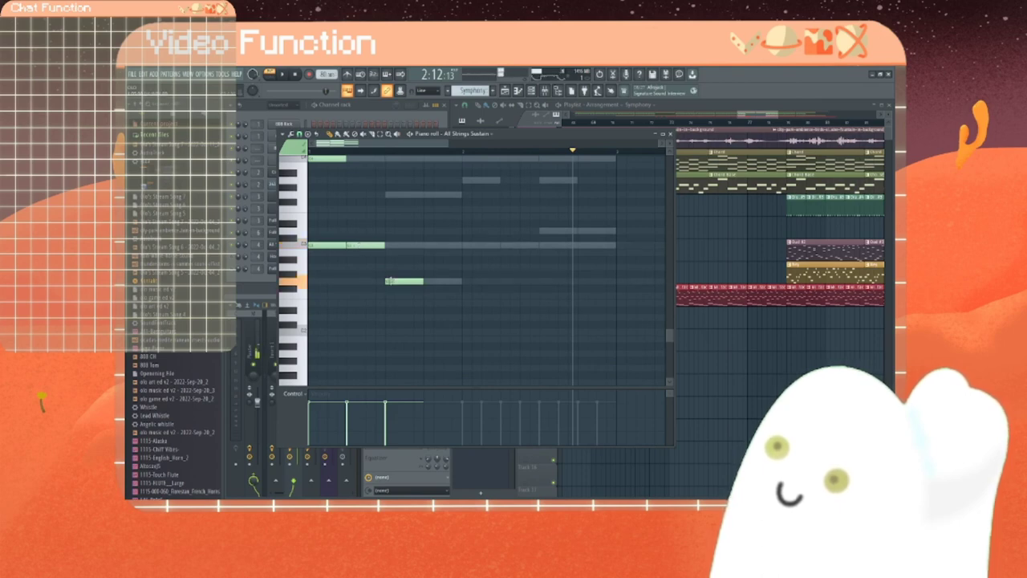
pyautogui.click(425, 282)
pyautogui.scroll(3, 427, 286)
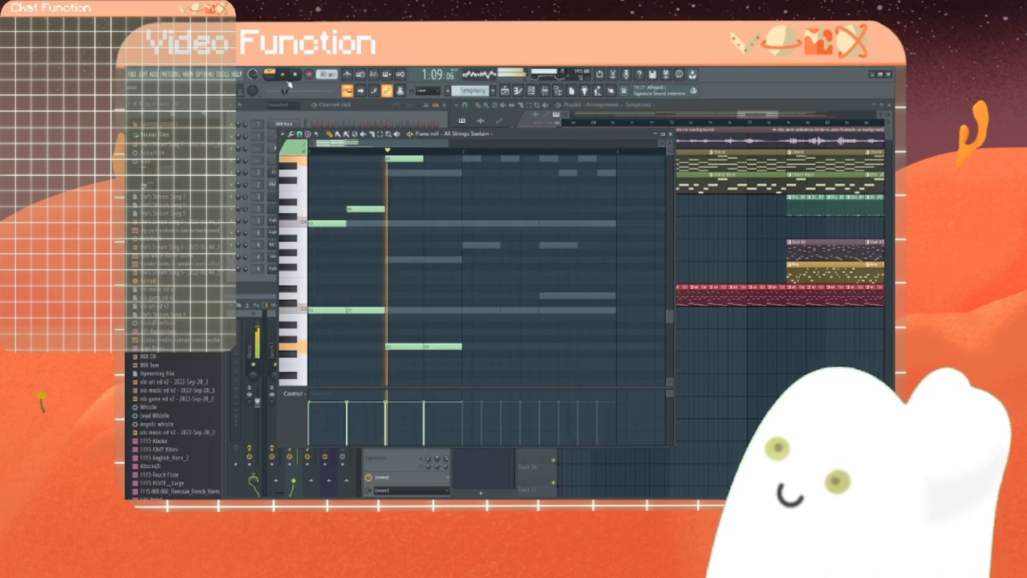
pyautogui.click(291, 78)
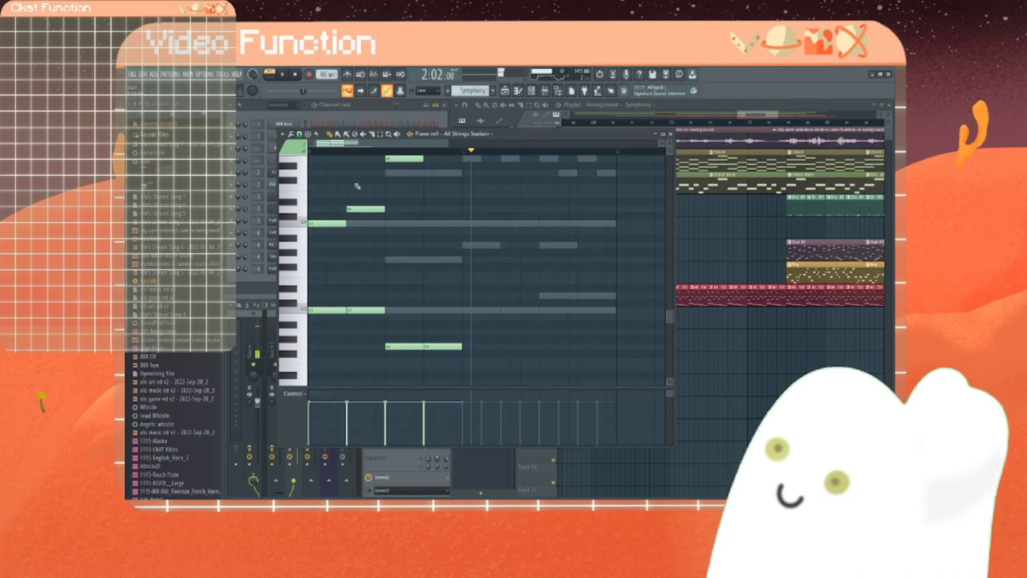
# Step: Continue the bass line in bar 2 with two one-beat bottom C notes followed by two one-beat low G notes
pyautogui.scroll(2, 408, 337)
pyautogui.scroll(-5, 408, 337)
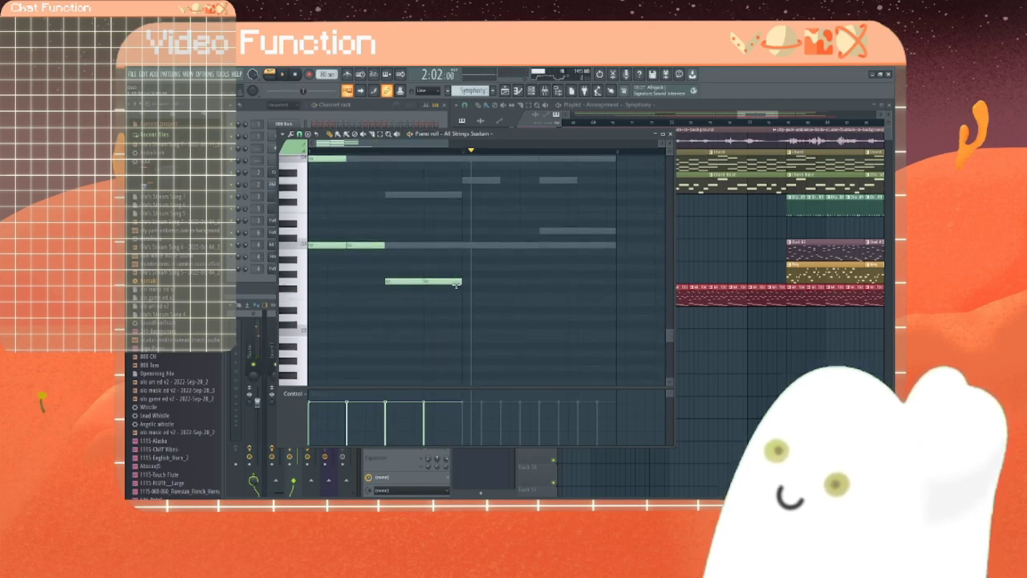
pyautogui.click(468, 244)
pyautogui.click(507, 245)
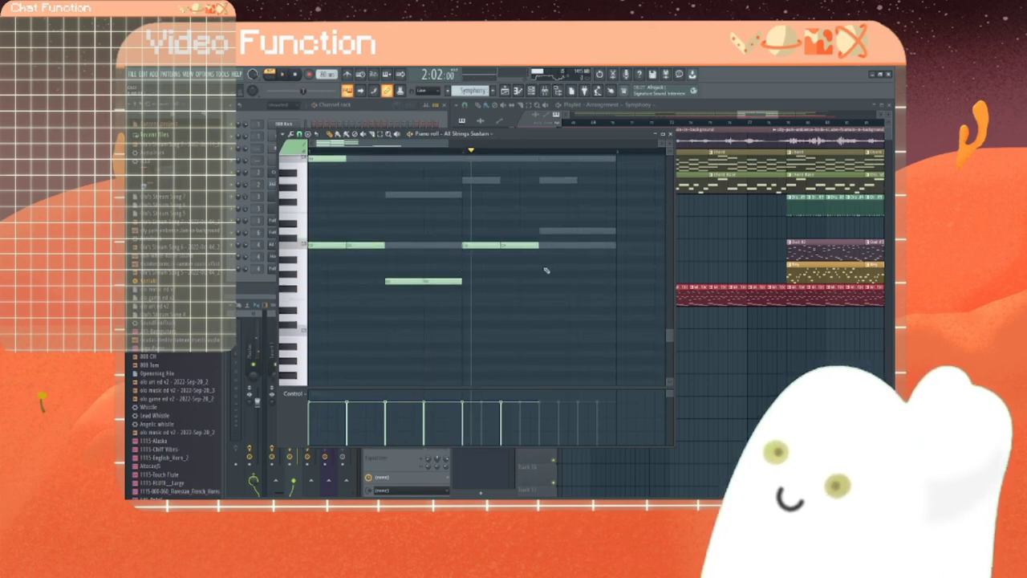
pyautogui.click(546, 281)
pyautogui.click(584, 283)
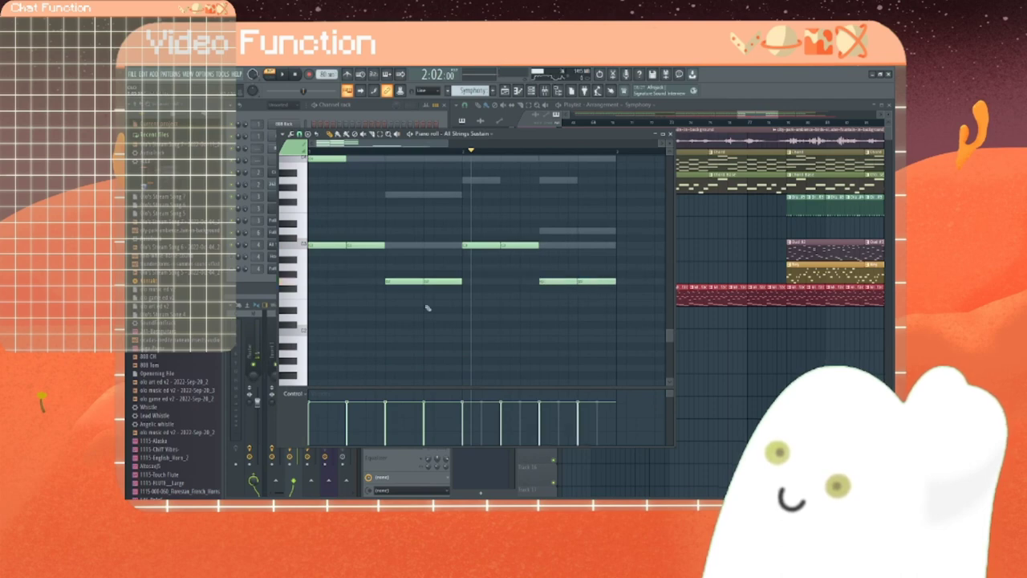
pyautogui.scroll(6, 410, 305)
pyautogui.scroll(1, 397, 311)
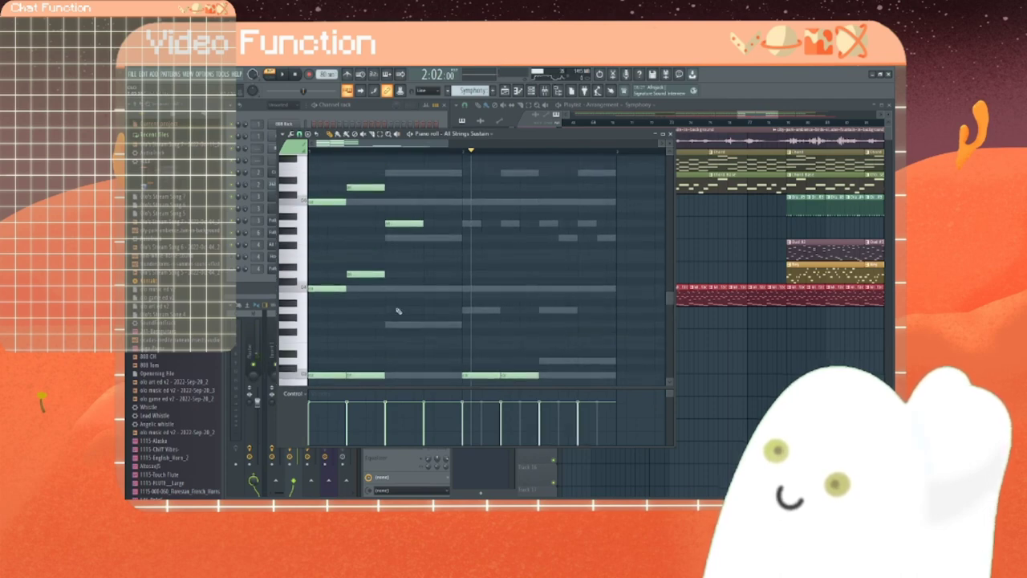
# Step: Lower the third-beat A4 in bar 1 to G4 and add a matching one-beat G4 on the fourth beat
pyautogui.click(362, 275)
pyautogui.moveTo(388, 225); pyautogui.dragTo(391, 240)
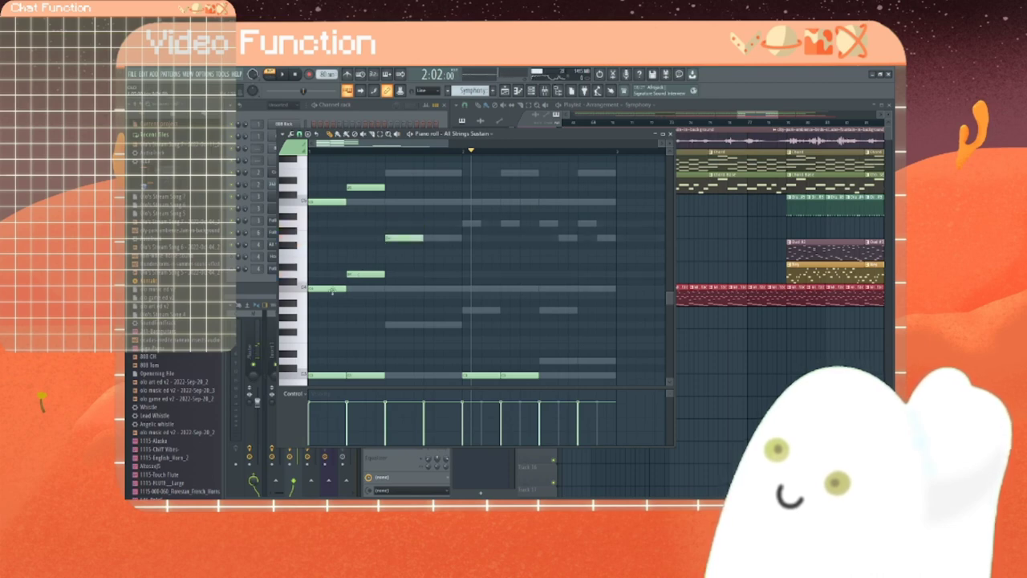
pyautogui.click(398, 237)
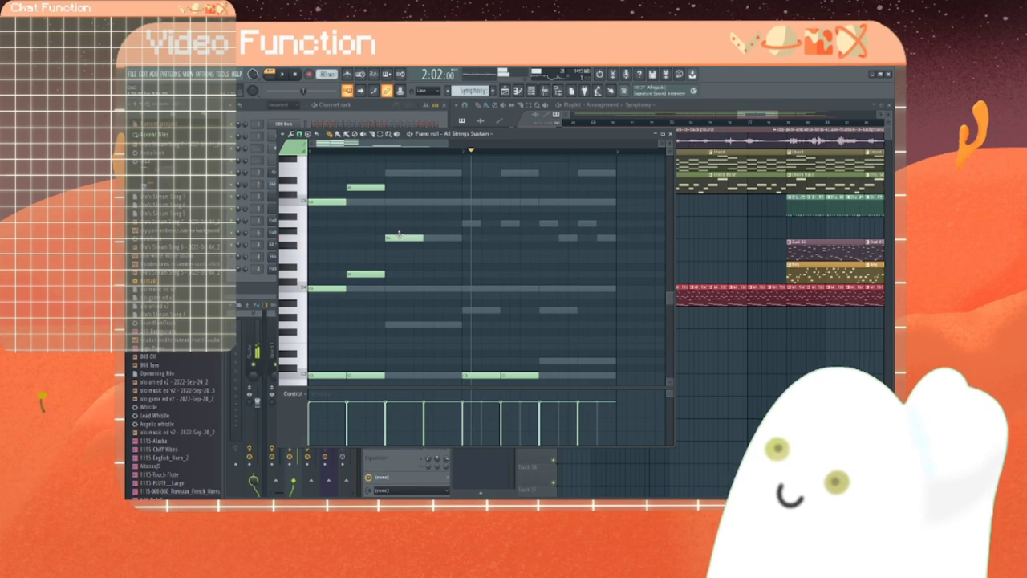
pyautogui.moveTo(423, 238); pyautogui.dragTo(462, 239)
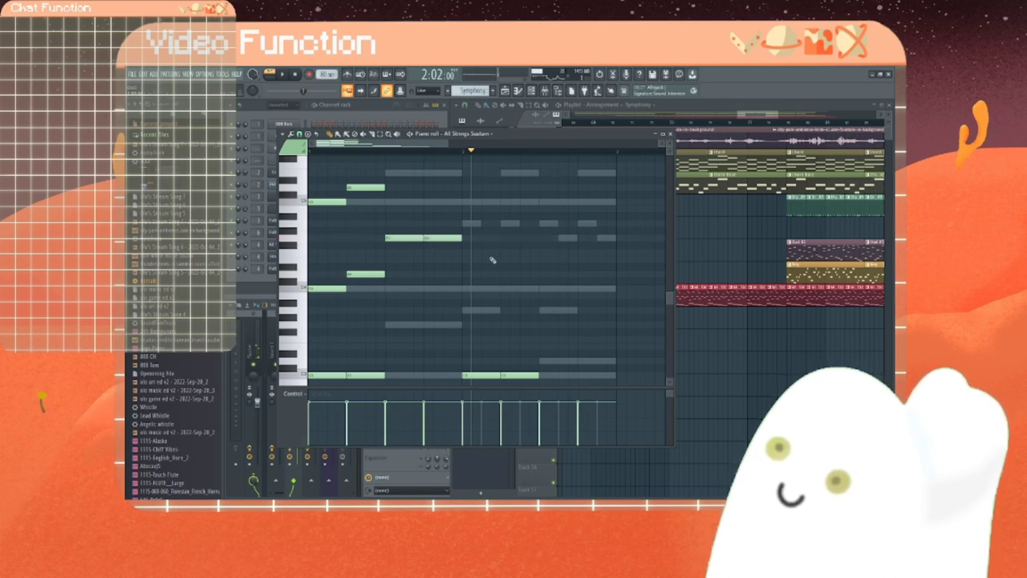
# Step: Fill bar 2 of the same octave with one-beat notes C4, D4, G4 and G4
pyautogui.click(467, 290)
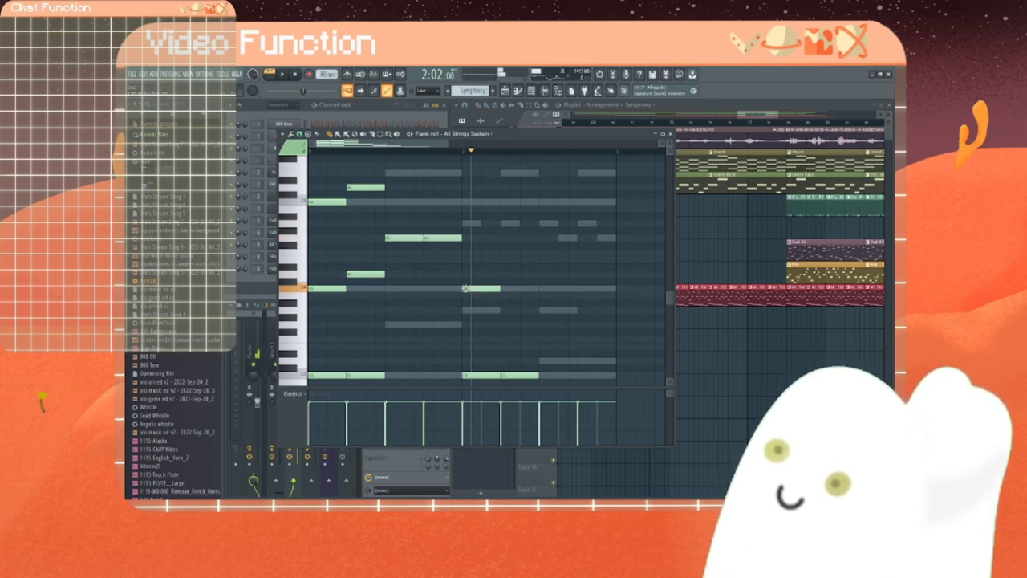
pyautogui.click(504, 274)
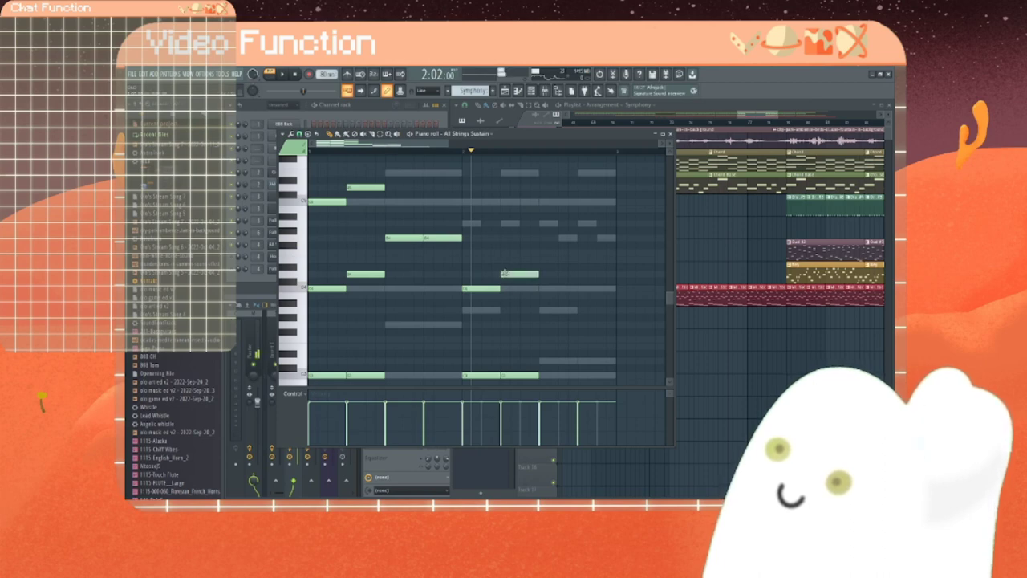
pyautogui.click(548, 239)
pyautogui.moveTo(578, 239); pyautogui.dragTo(616, 239)
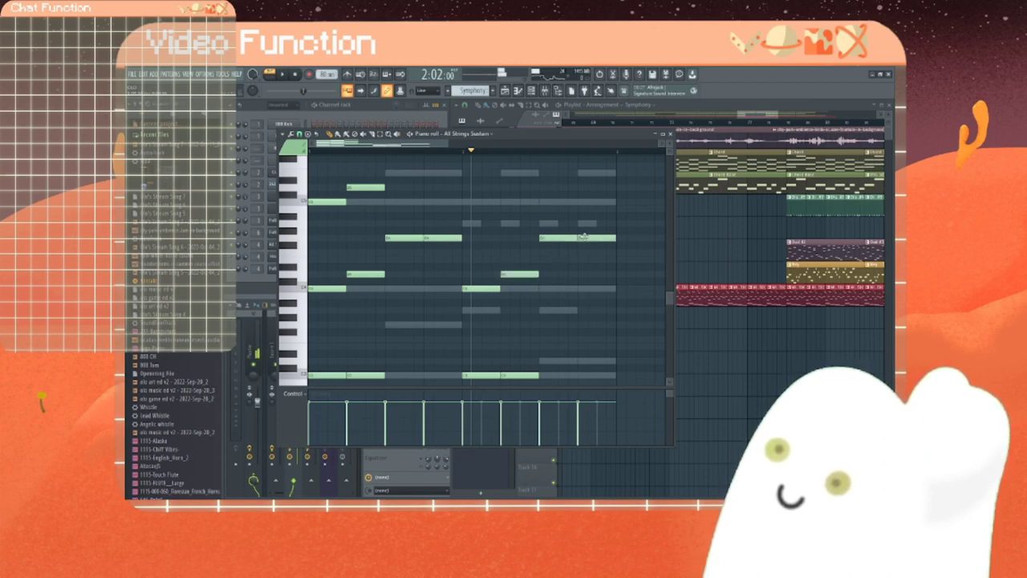
# Step: In the next octave up, add G5 on bar 1's fourth beat and C5, E5, A5, A5 across bar 2, and check the playback
pyautogui.scroll(-4, 543, 291)
pyautogui.scroll(4, 543, 291)
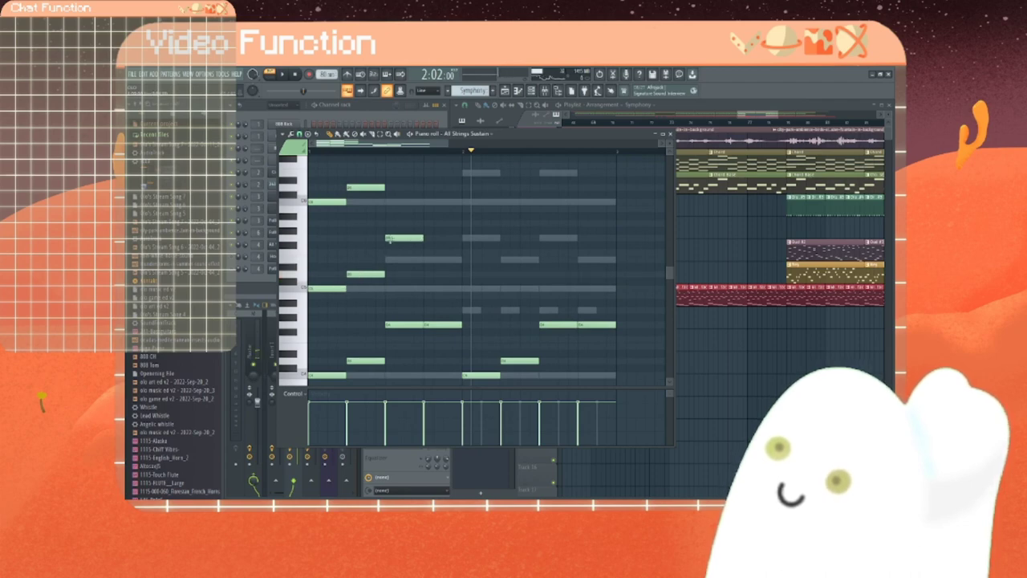
pyautogui.moveTo(420, 238); pyautogui.dragTo(426, 238)
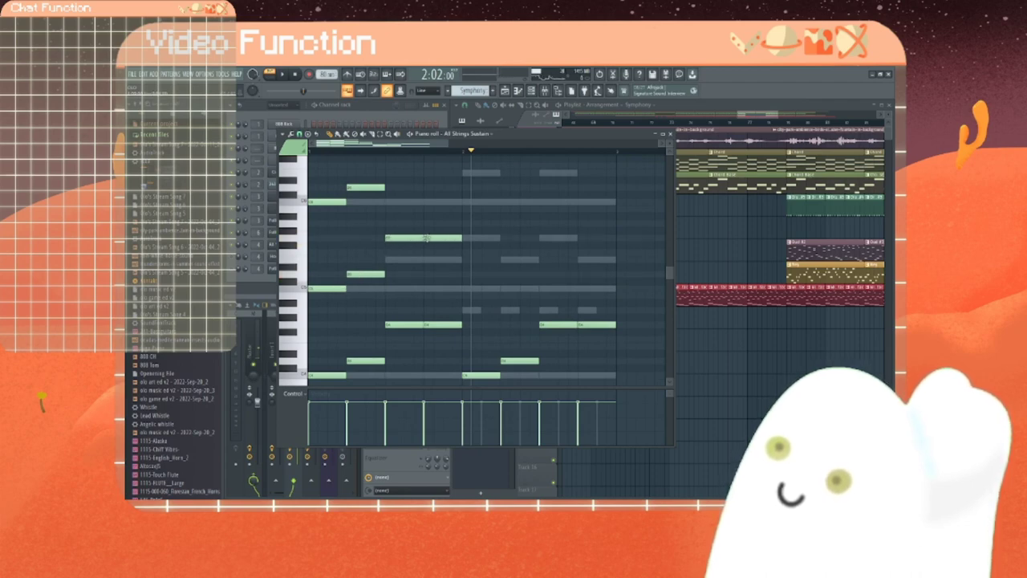
pyautogui.click(472, 290)
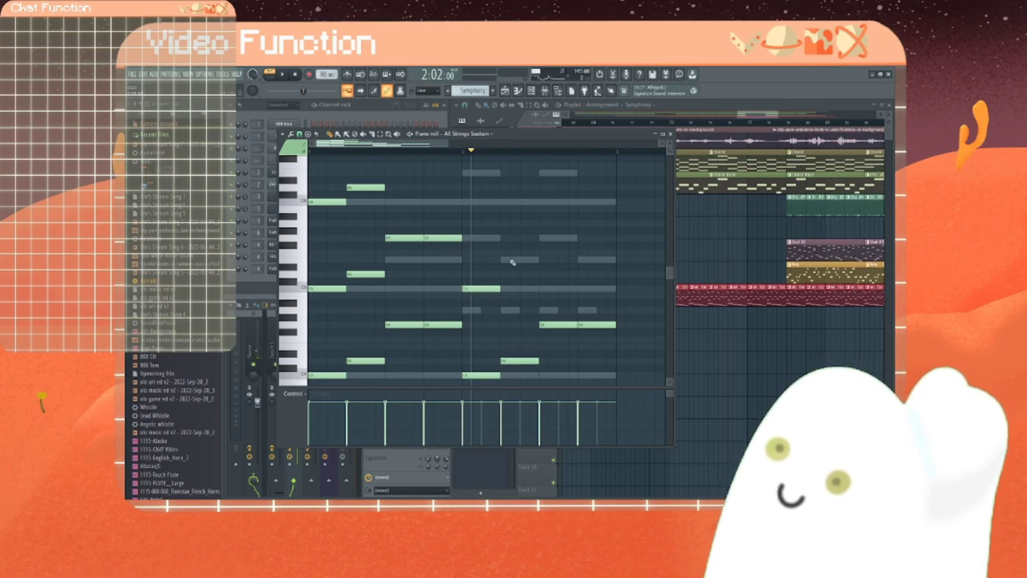
pyautogui.click(509, 261)
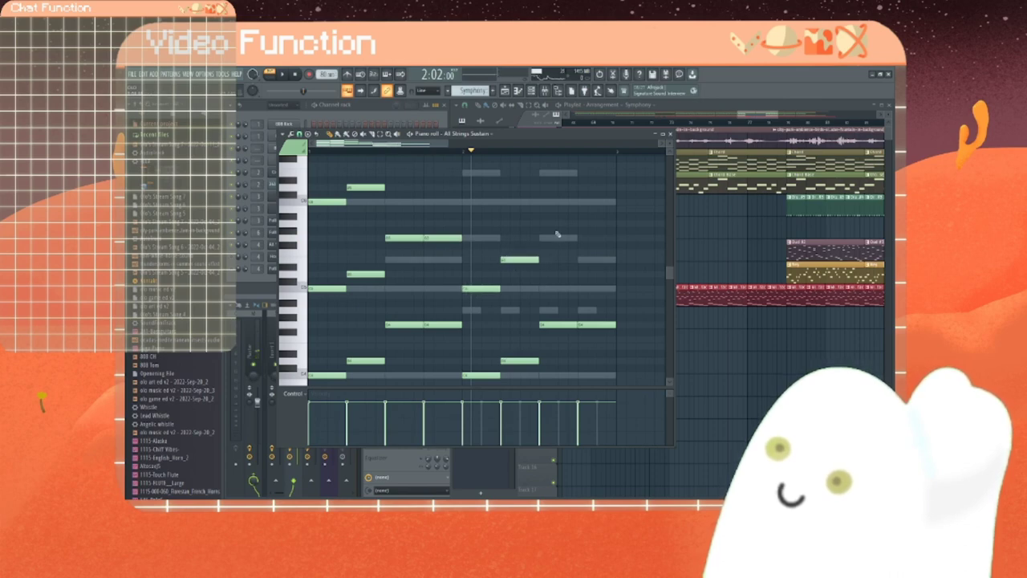
pyautogui.click(557, 237)
pyautogui.moveTo(569, 237); pyautogui.dragTo(562, 222)
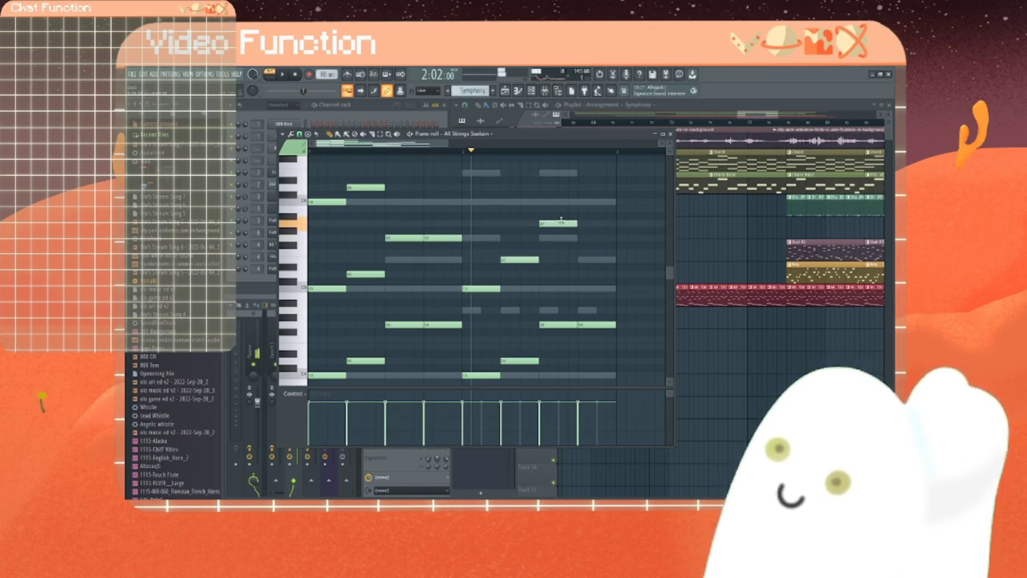
pyautogui.click(580, 225)
pyautogui.press('space')
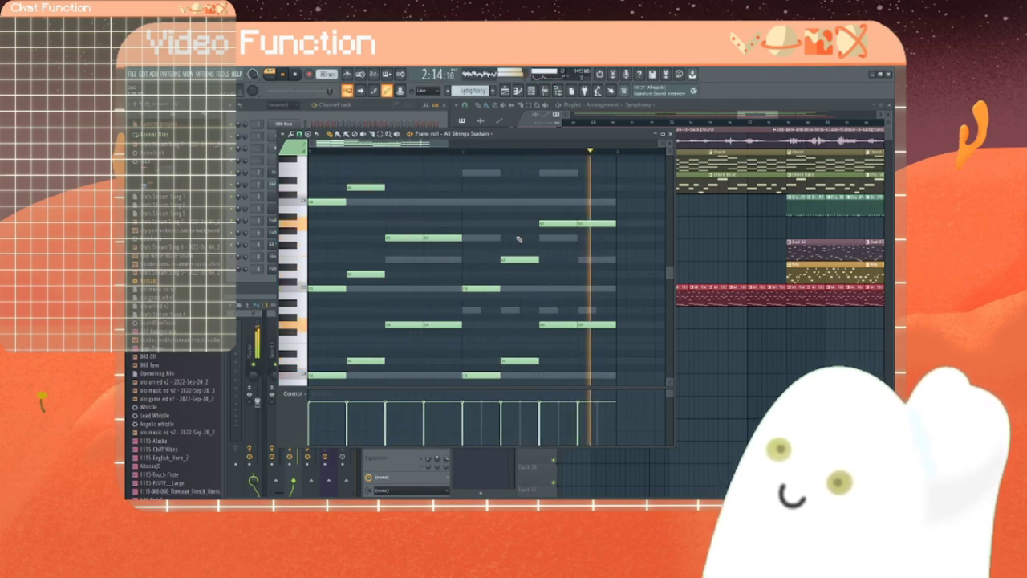
pyautogui.press('space')
# Step: One octave higher, add A6 on the fourth beat of bar 1 and one-beat notes C6, E6, G6 and A6 across bar 2
pyautogui.scroll(3, 421, 266)
pyautogui.scroll(-1, 420, 266)
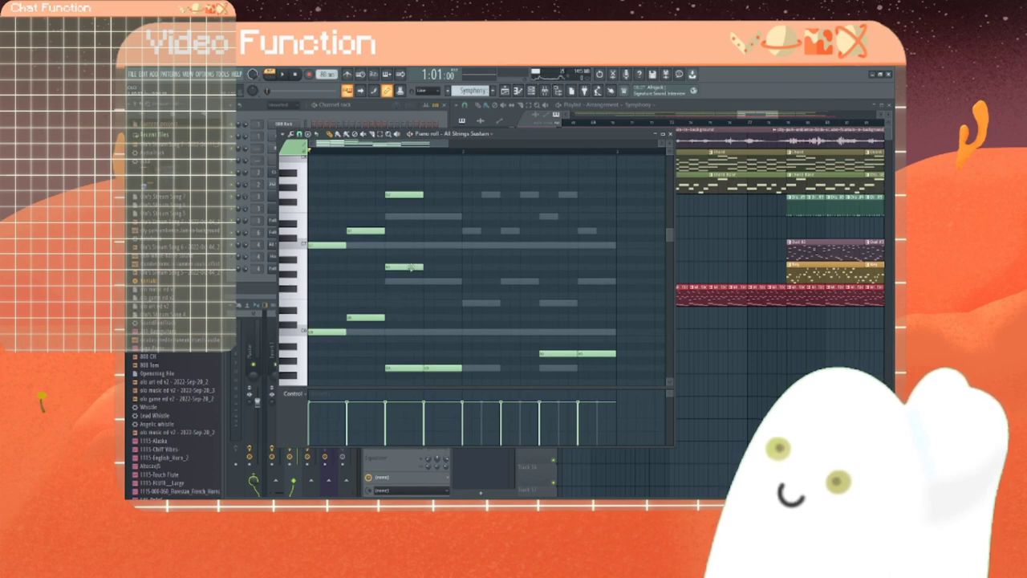
pyautogui.click(426, 268)
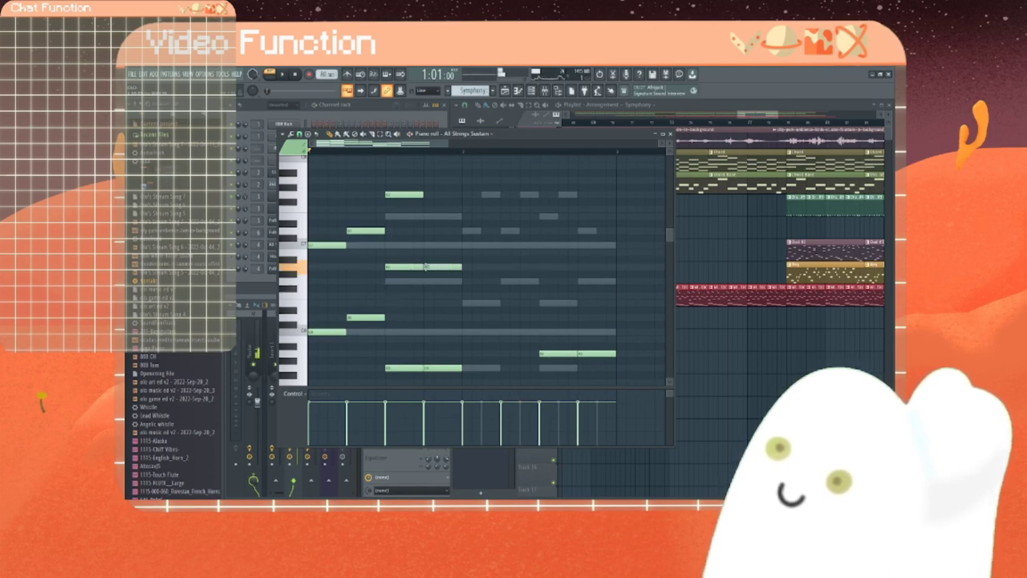
pyautogui.click(470, 330)
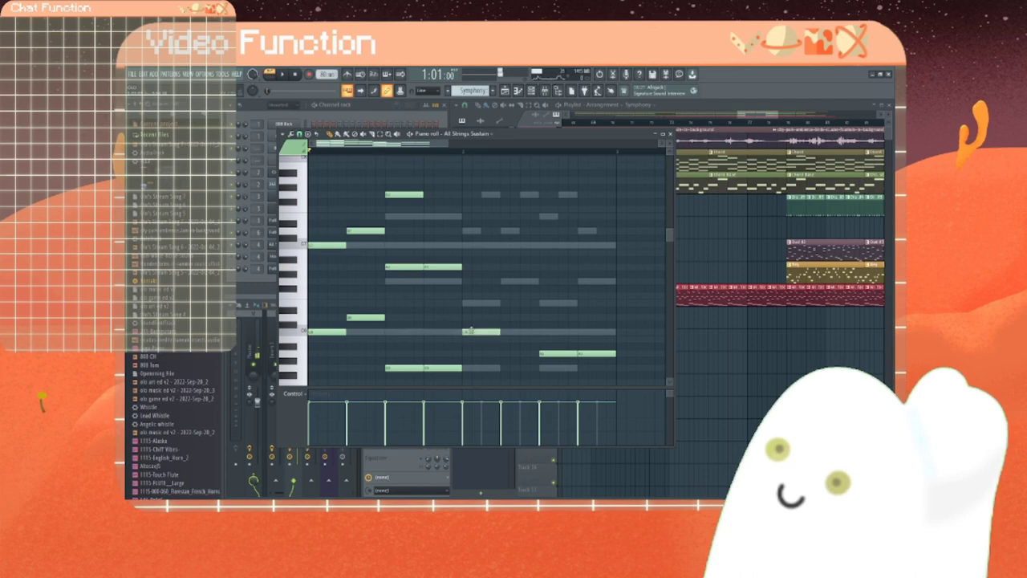
pyautogui.click(506, 303)
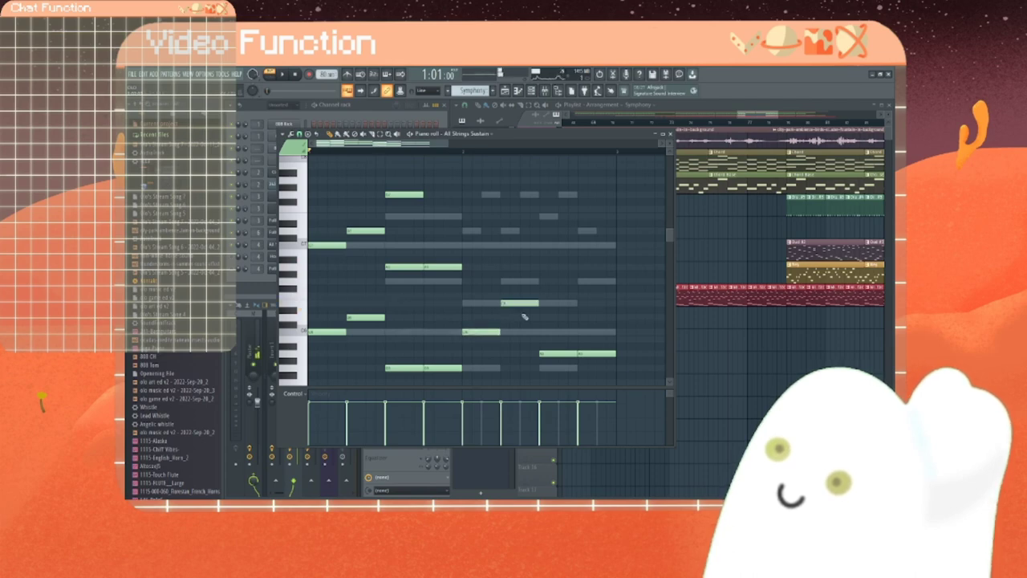
pyautogui.click(544, 282)
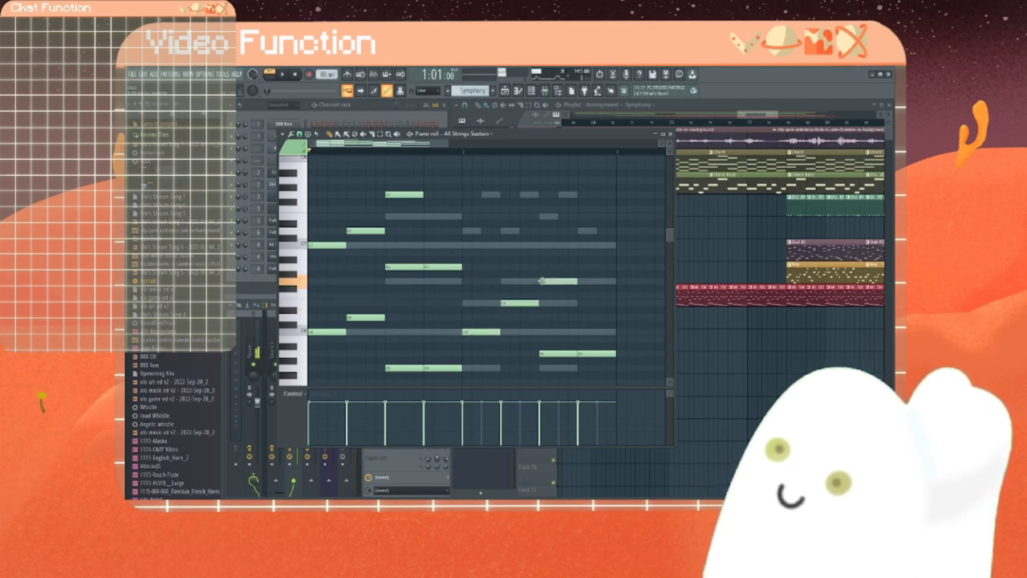
pyautogui.click(586, 266)
# Step: Play back the strings, lower the highest fourth-beat note of bar 2 to G6, and listen again
pyautogui.press('space')
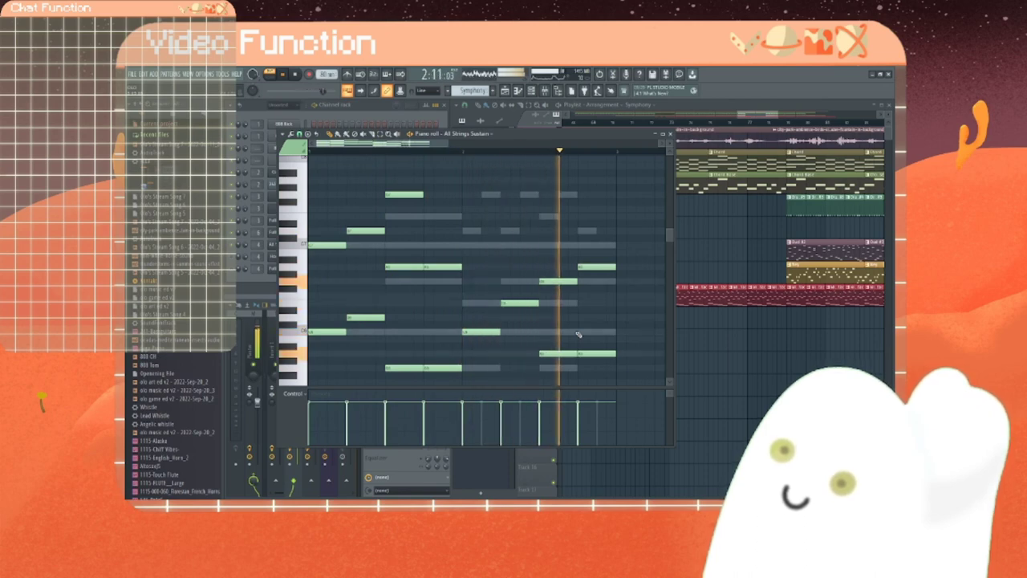
pyautogui.press('space')
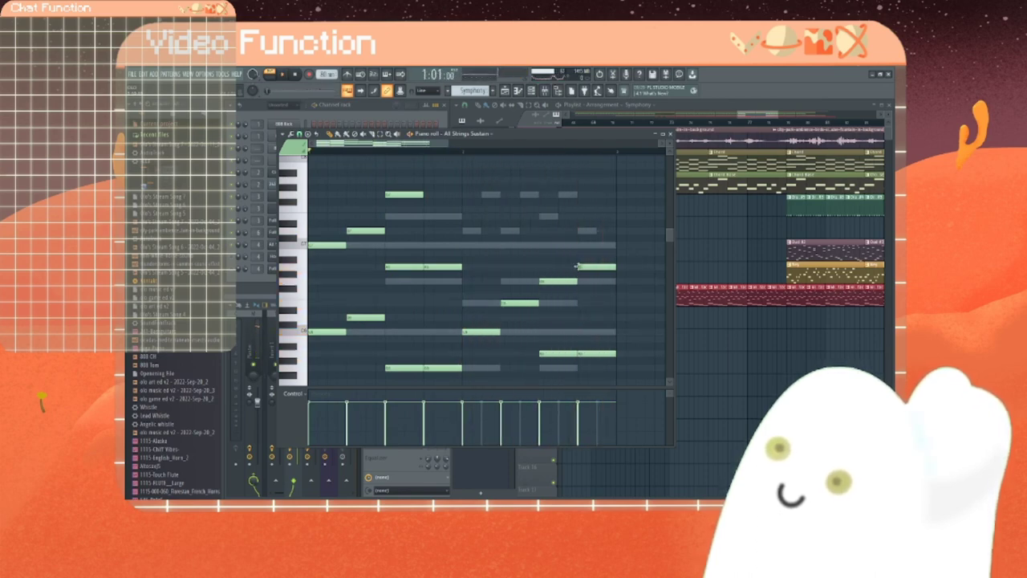
pyautogui.moveTo(576, 266); pyautogui.dragTo(578, 281)
pyautogui.press('space')
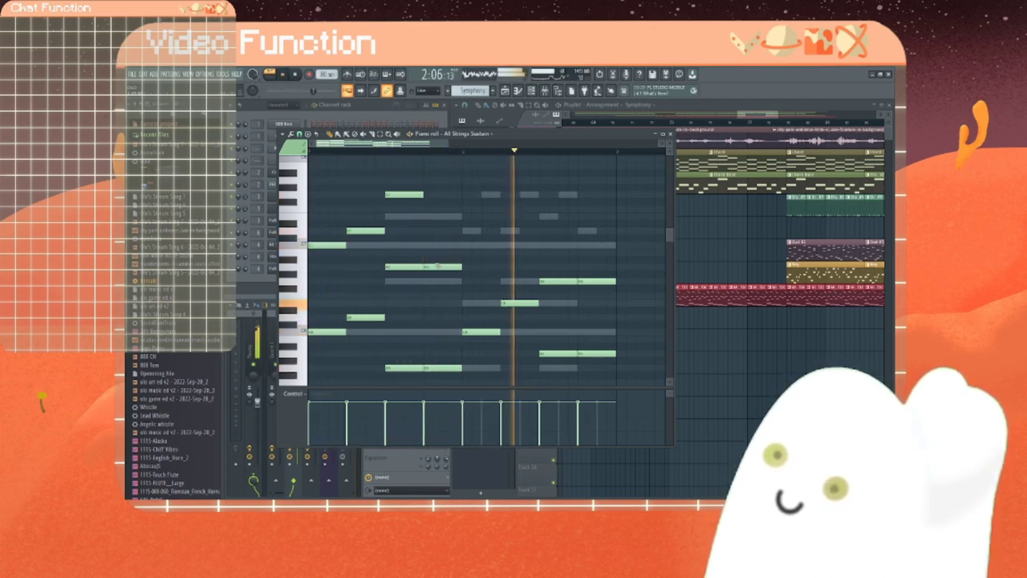
pyautogui.press('space')
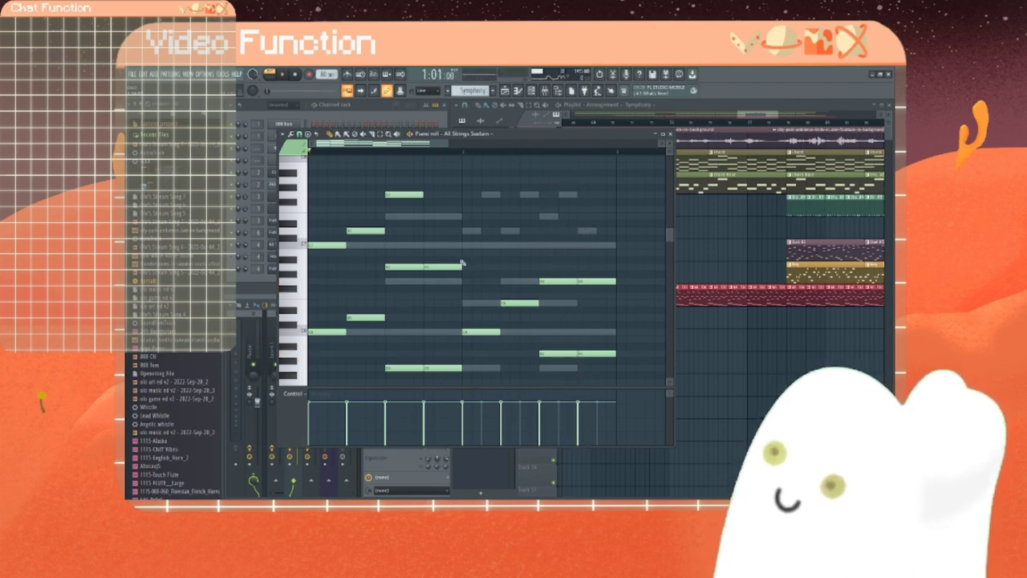
# Step: Delete the three highest strings notes in bar 1 (C7, D7 and G7) and check the playback
pyautogui.scroll(2, 462, 264)
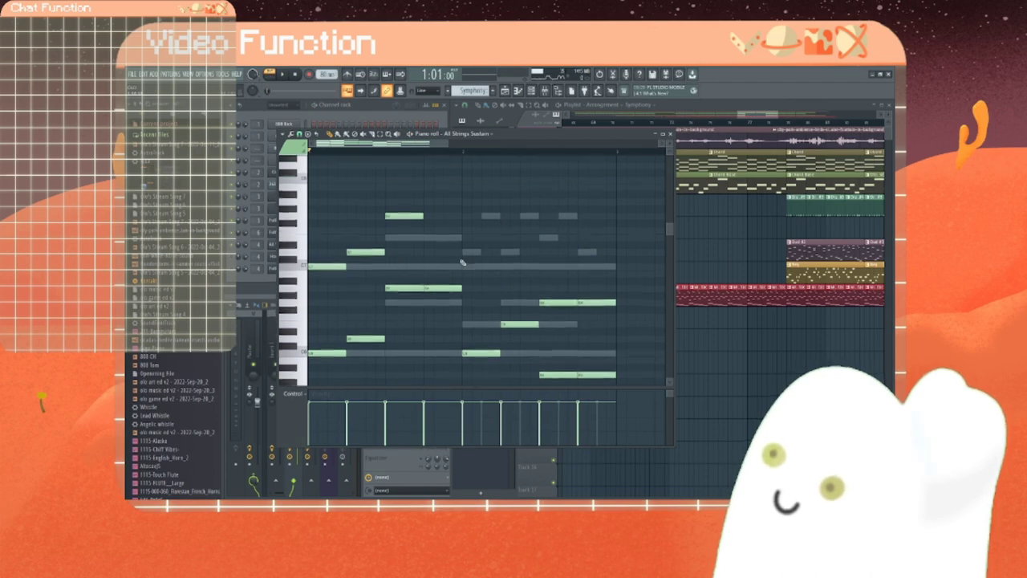
pyautogui.rightClick(405, 217)
pyautogui.rightClick(370, 254)
pyautogui.rightClick(331, 267)
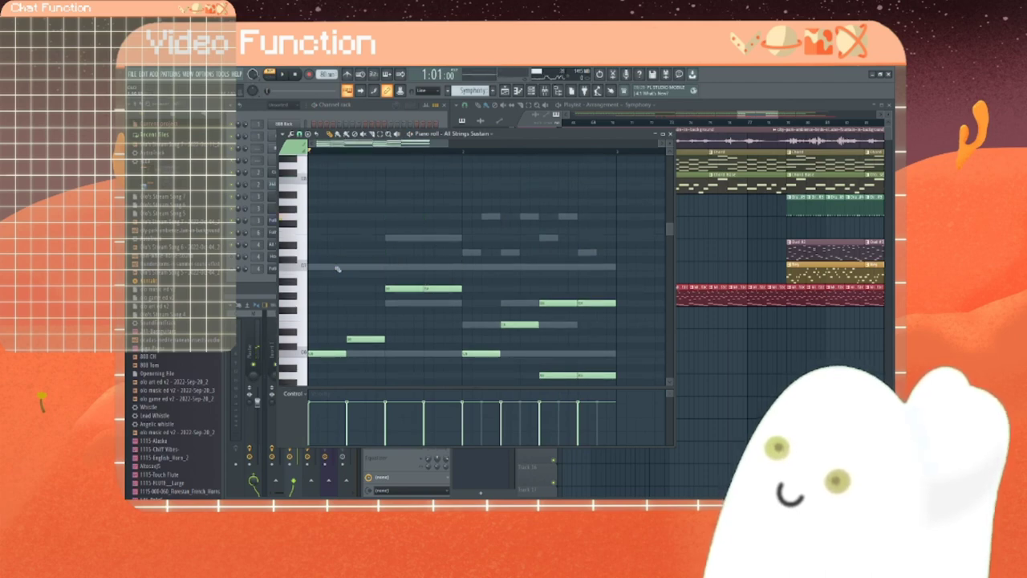
pyautogui.scroll(-2, 331, 270)
pyautogui.press('space')
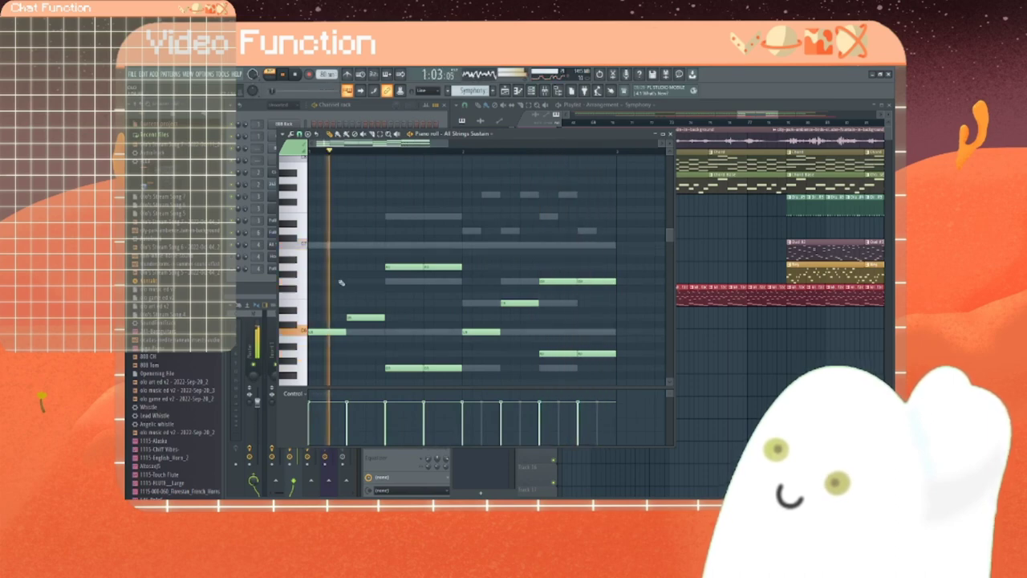
pyautogui.press('space')
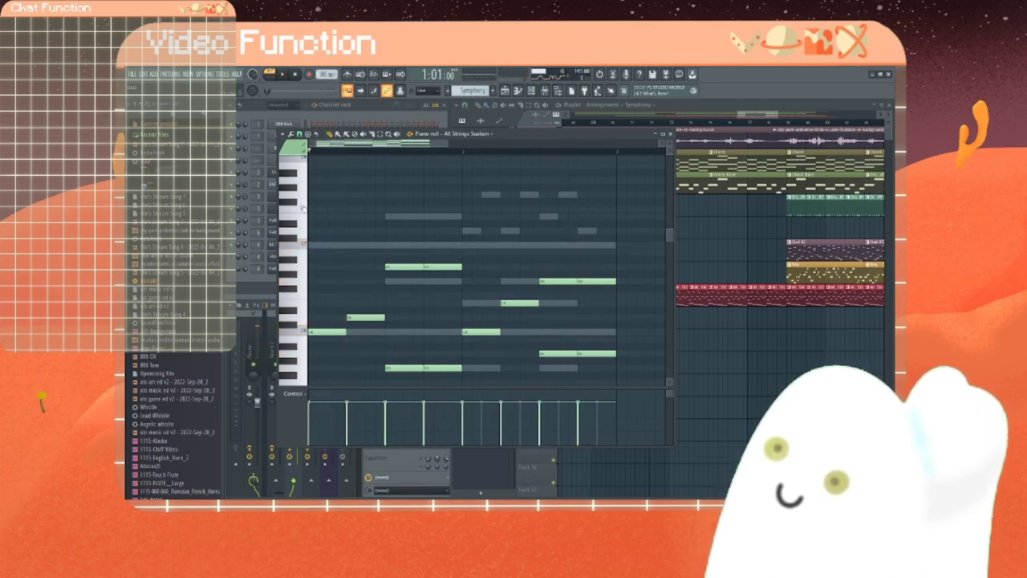
pyautogui.scroll(1, 302, 193)
pyautogui.press('space')
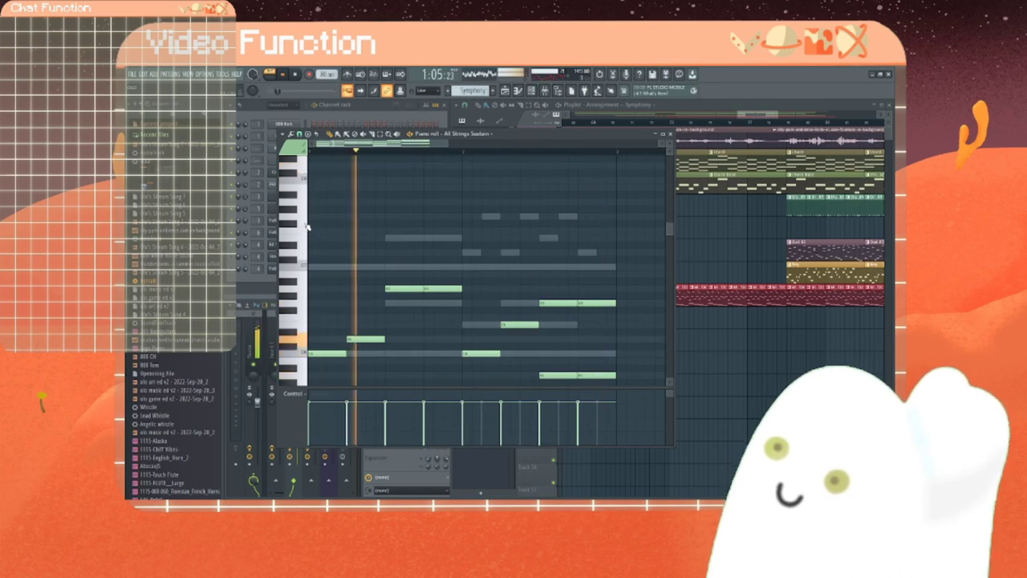
pyautogui.press('space')
# Step: Close the strings piano roll and open the Horns Sustain channel's piano roll
pyautogui.click(663, 135)
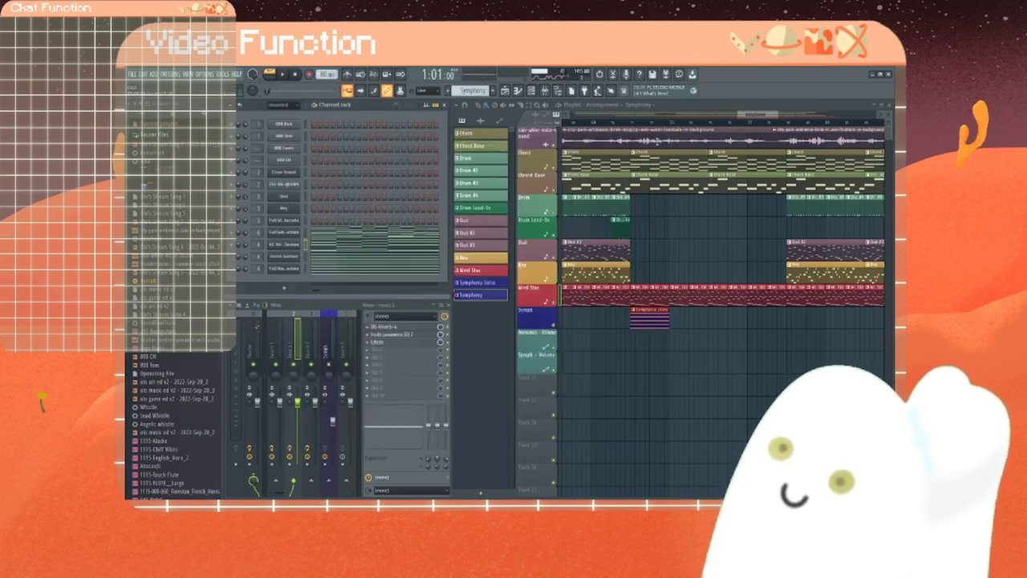
pyautogui.rightClick(294, 257)
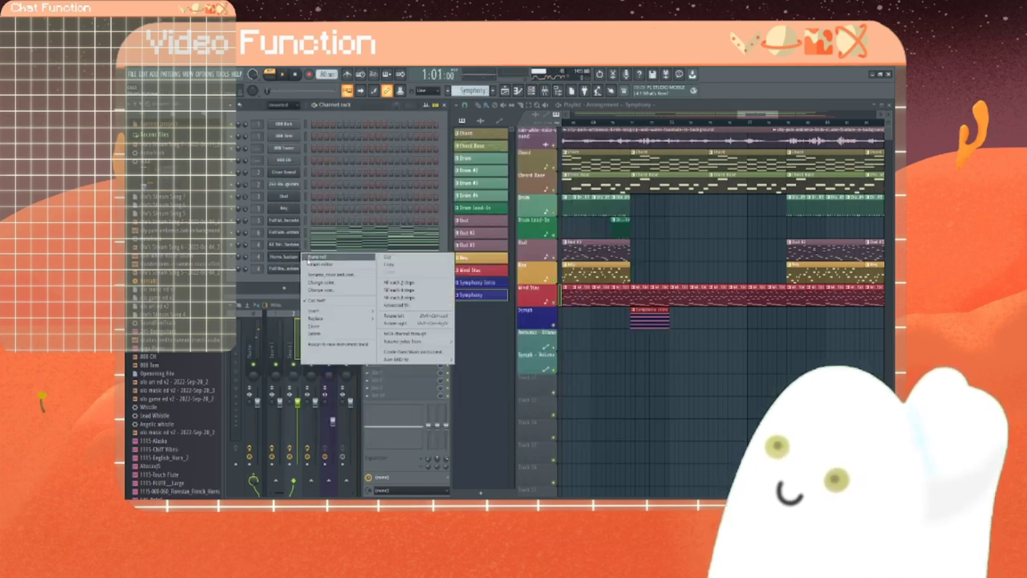
pyautogui.click(305, 259)
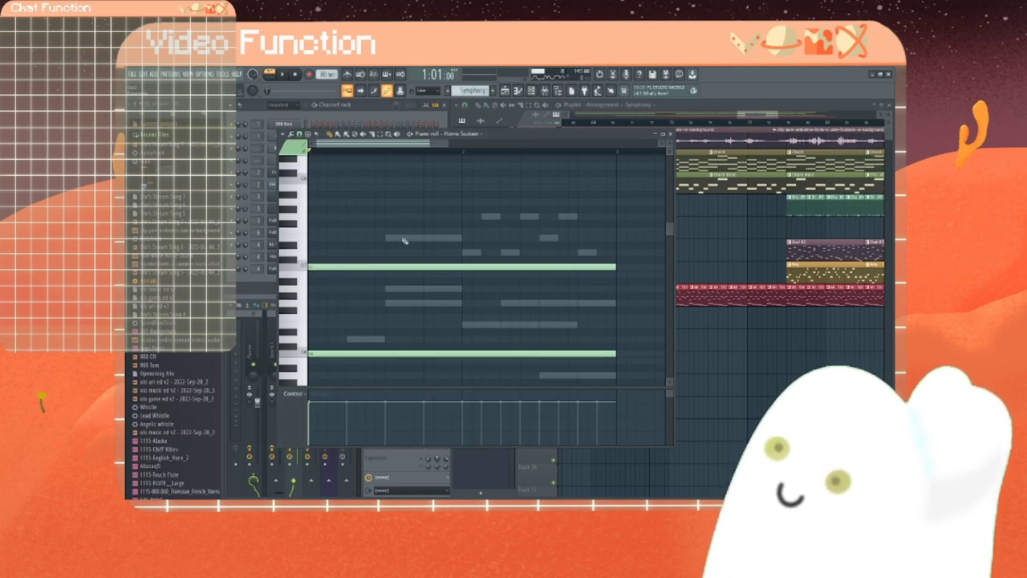
pyautogui.click(232, 261)
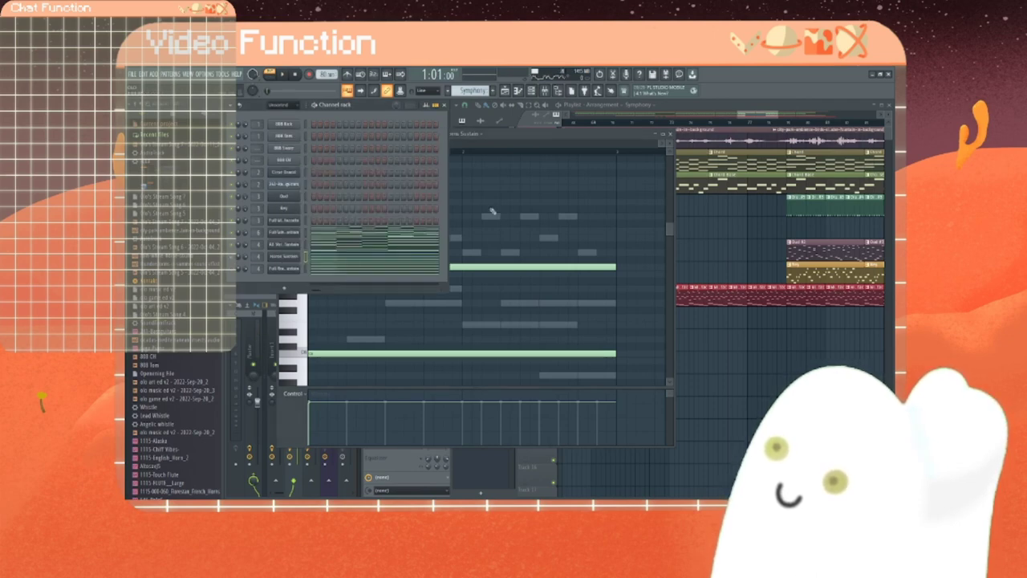
pyautogui.click(522, 133)
# Step: Select all the long horn C notes and shorten them to one beat
pyautogui.moveTo(439, 226); pyautogui.dragTo(527, 451)
pyautogui.scroll(2, 564, 271)
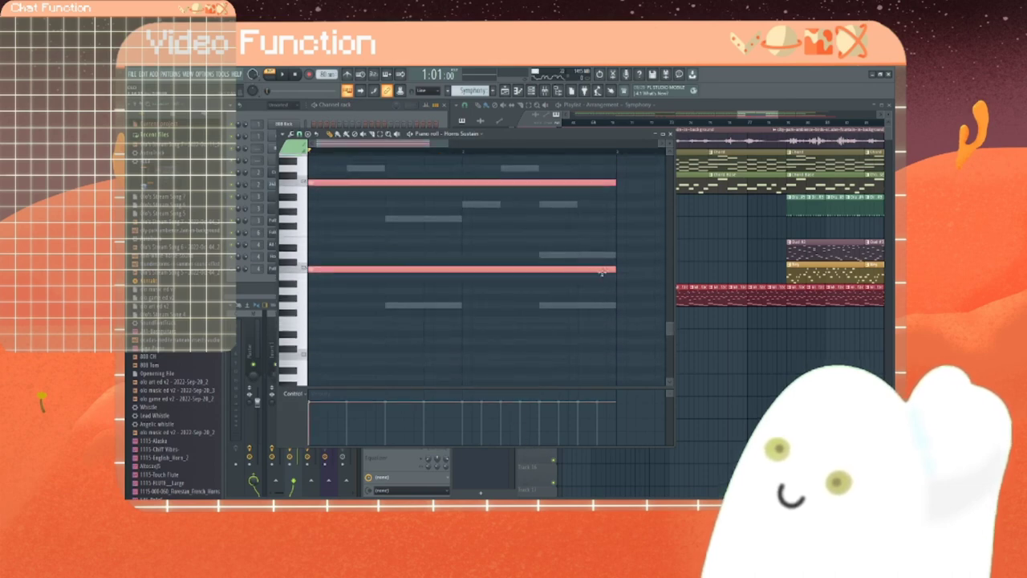
pyautogui.moveTo(616, 269); pyautogui.dragTo(348, 270)
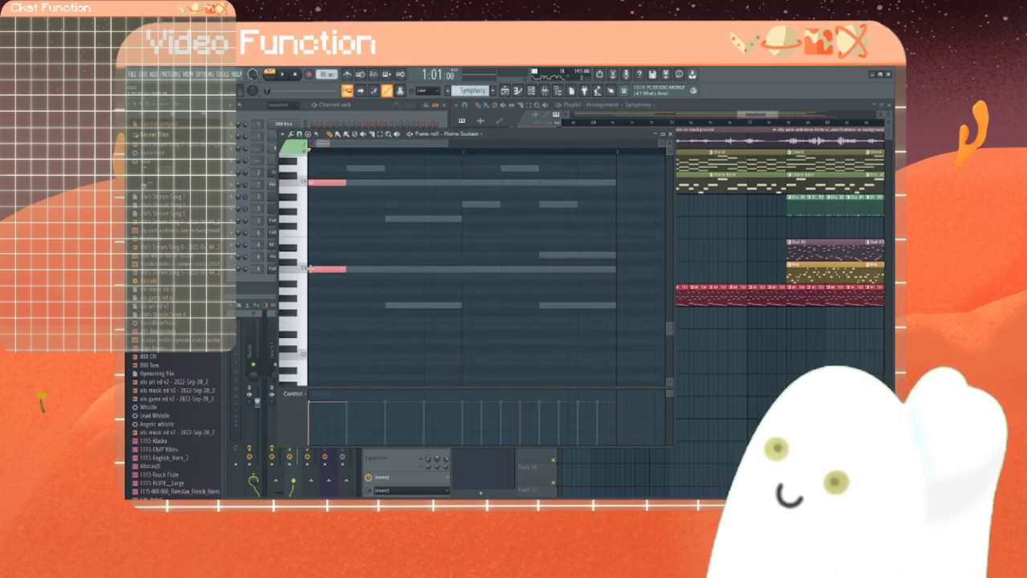
pyautogui.scroll(3, 304, 268)
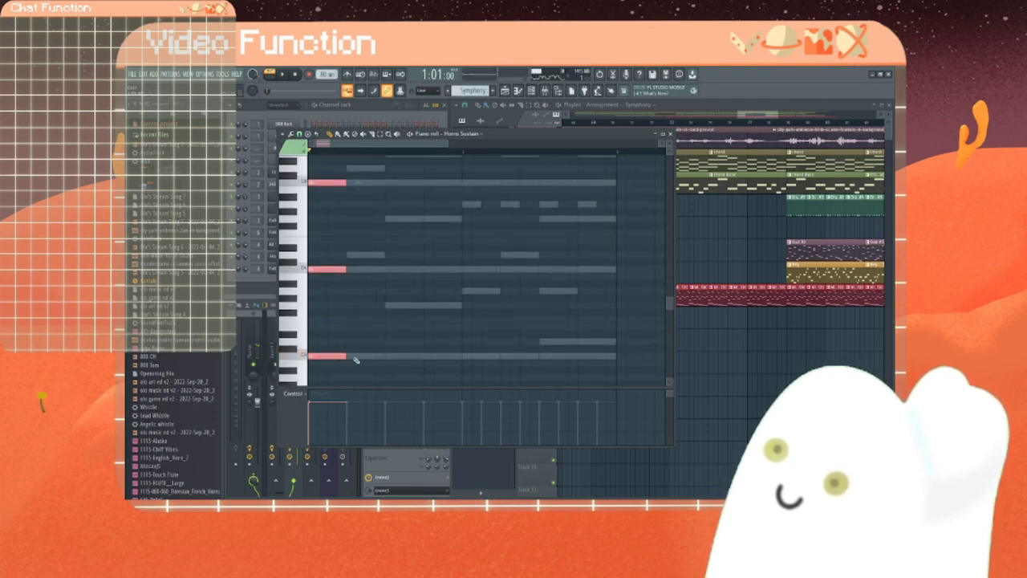
# Step: Duplicate the one-beat horn C notes onto beats two, three and four of bar 1 and play the pattern
pyautogui.moveTo(356, 358); pyautogui.dragTo(354, 355)
pyautogui.hotkey('ctrl', 'b')
pyautogui.hotkey('ctrl', 'b')
pyautogui.hotkey('ctrl', 'b')
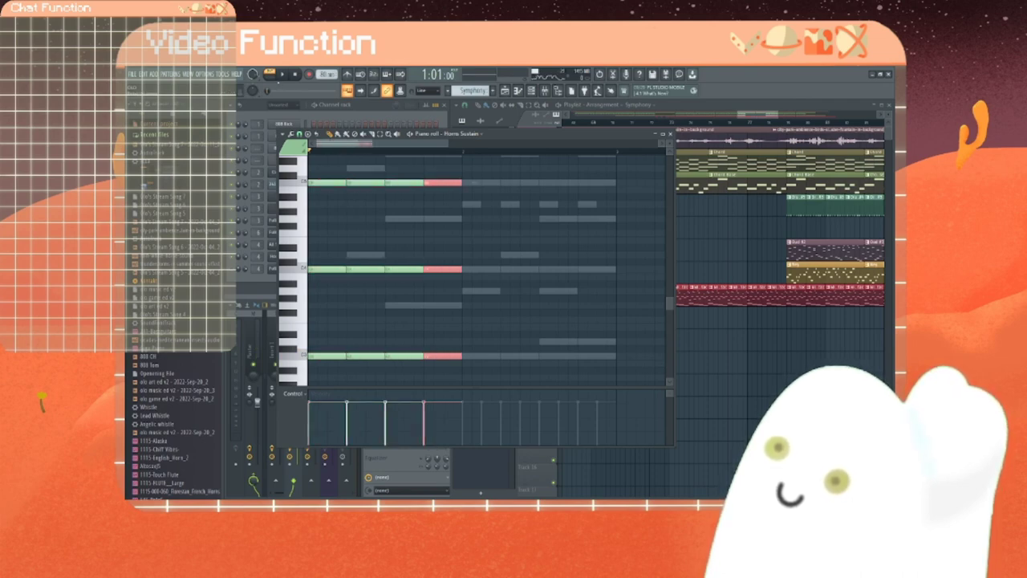
pyautogui.click(283, 75)
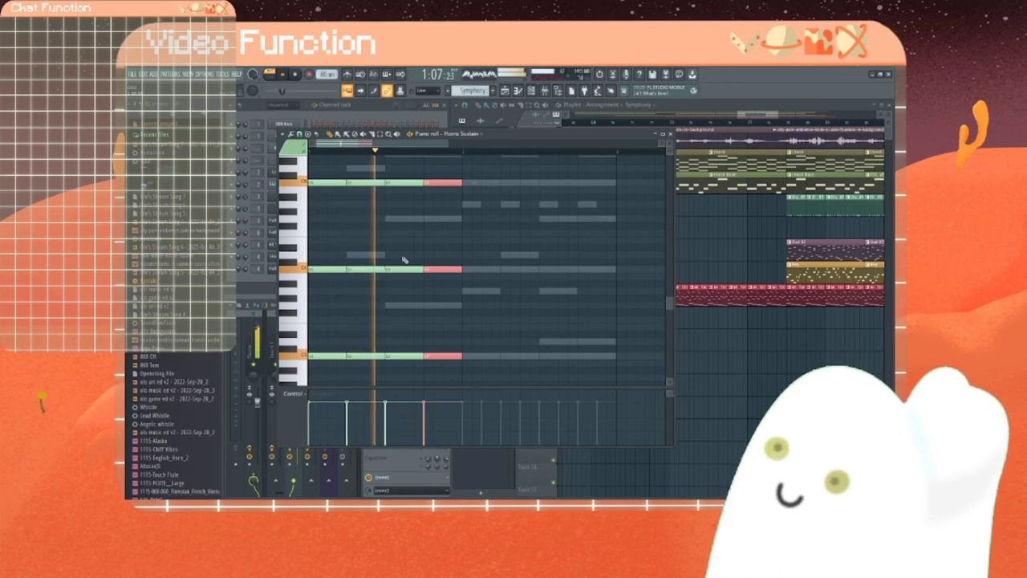
# Step: Stop playback and delete the copied one-beat horn C notes, keeping only those on beat one of bar 1 in every octave
pyautogui.scroll(1, 417, 254)
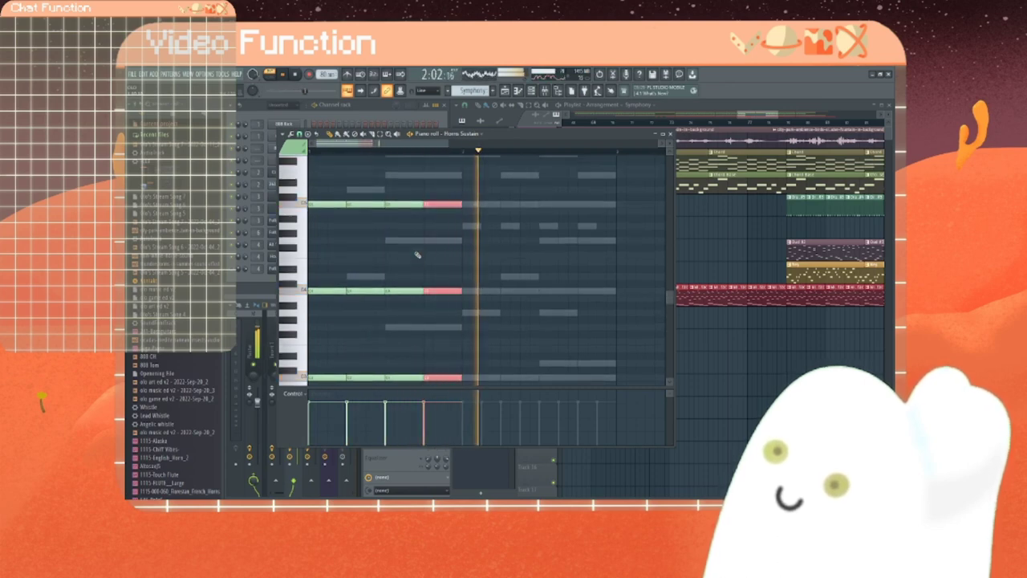
pyautogui.press('space')
pyautogui.scroll(1, 401, 223)
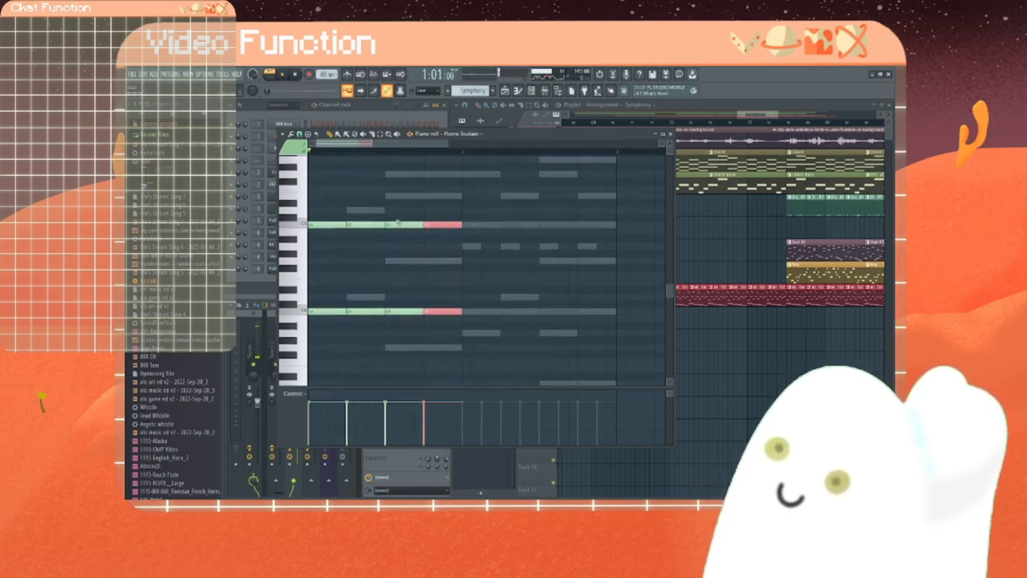
pyautogui.scroll(-3, 397, 223)
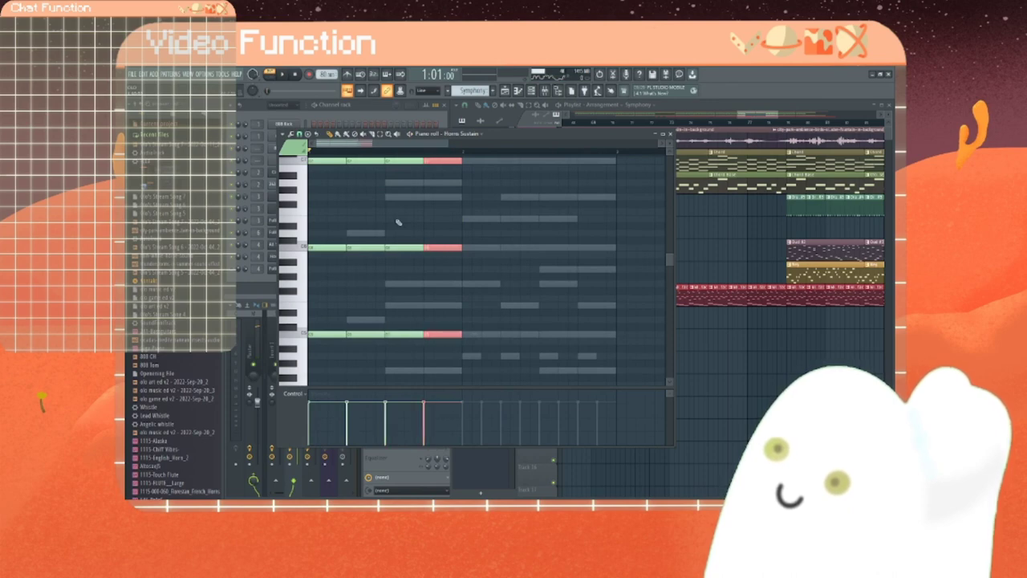
pyautogui.scroll(-2, 379, 212)
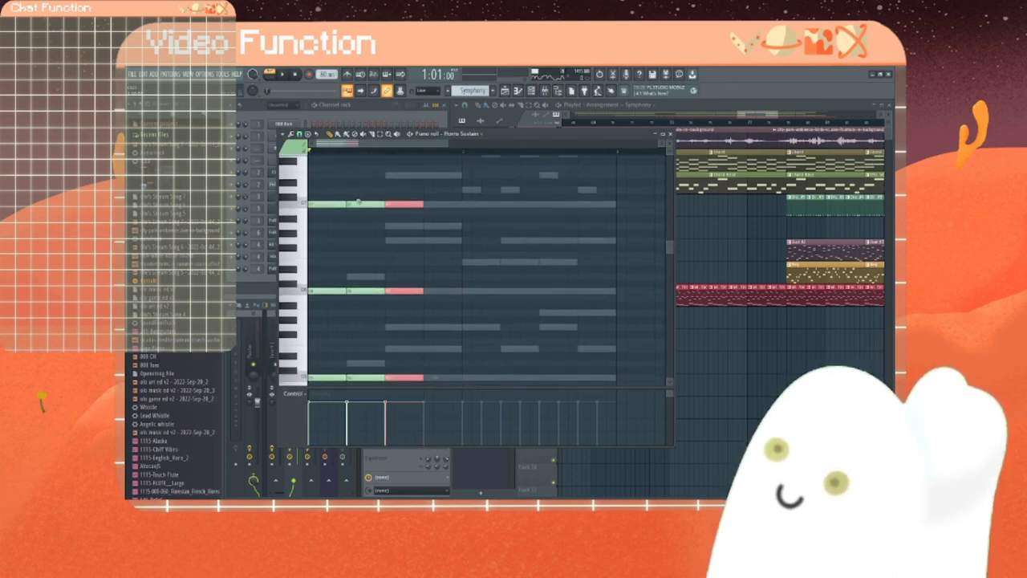
pyautogui.rightClick(359, 203)
pyautogui.rightClick(404, 205)
pyautogui.rightClick(399, 291)
pyautogui.rightClick(370, 291)
pyautogui.rightClick(374, 377)
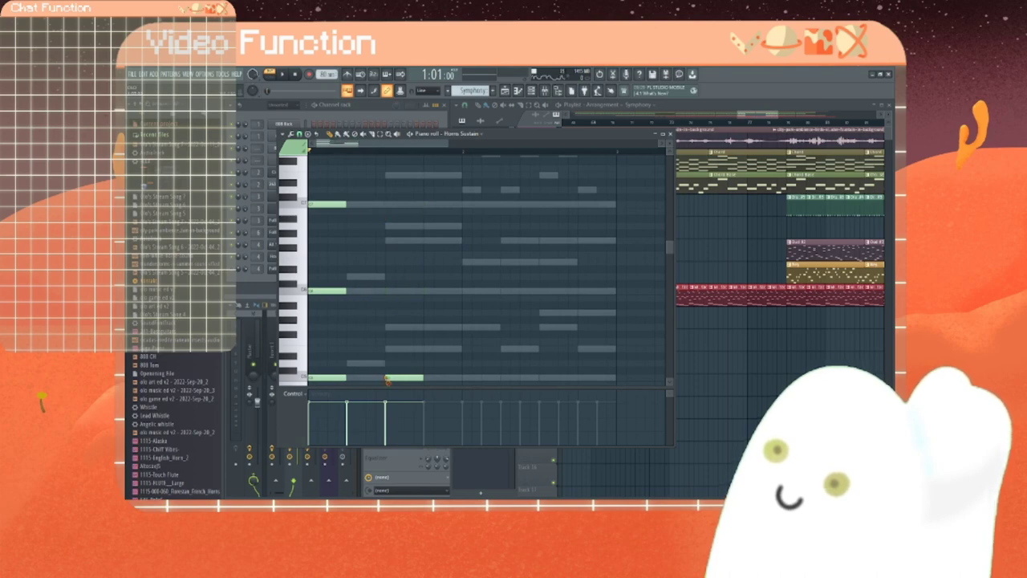
pyautogui.rightClick(386, 380)
pyautogui.scroll(-2, 394, 323)
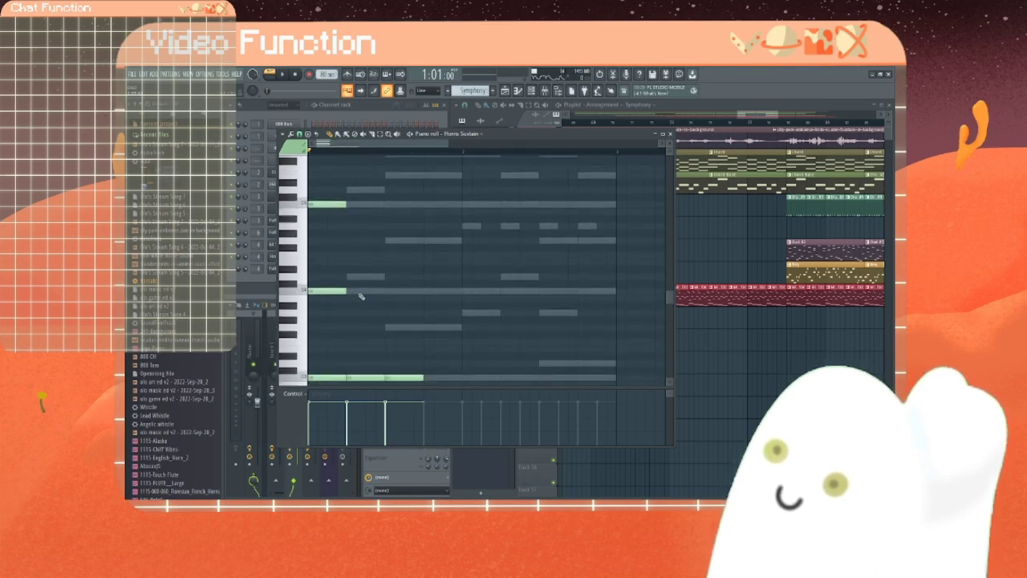
pyautogui.scroll(-3, 363, 281)
pyautogui.rightClick(366, 250)
pyautogui.rightClick(409, 250)
# Step: Place alternating half-beat D3 and C3 horn notes from beat two to the end of bar 1
pyautogui.scroll(2, 365, 292)
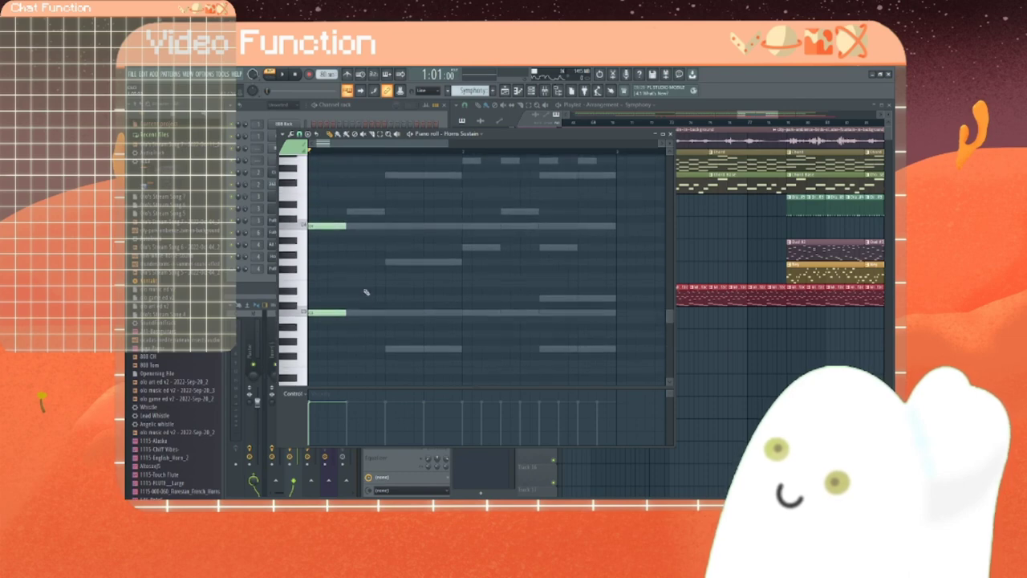
pyautogui.click(350, 312)
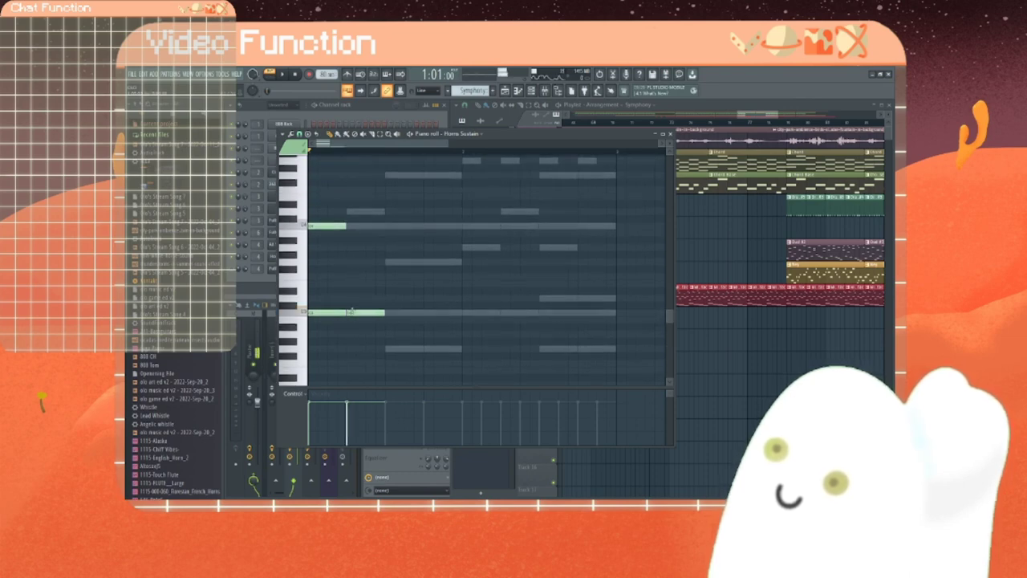
pyautogui.moveTo(361, 313); pyautogui.dragTo(356, 298)
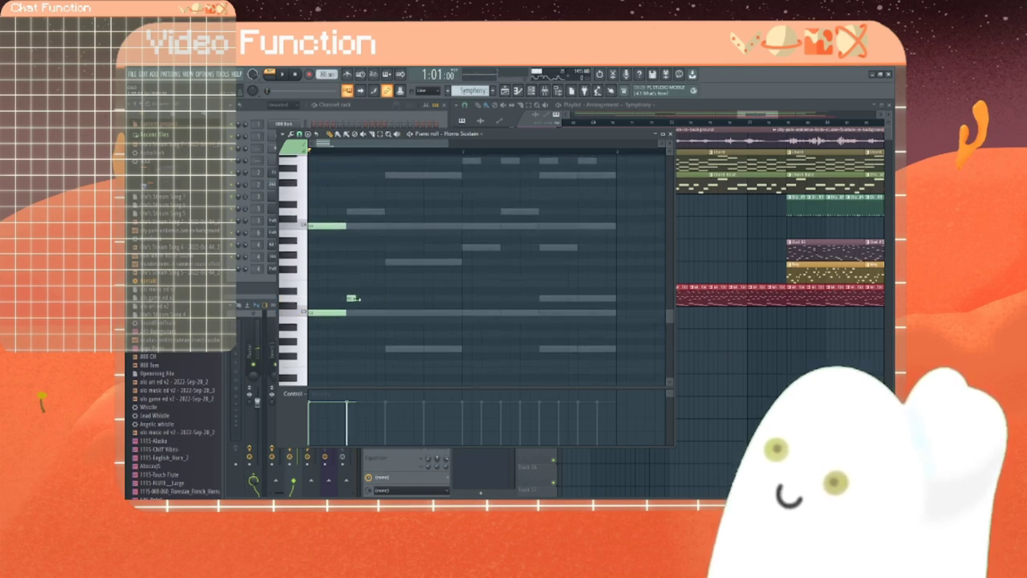
pyautogui.click(371, 313)
pyautogui.click(390, 299)
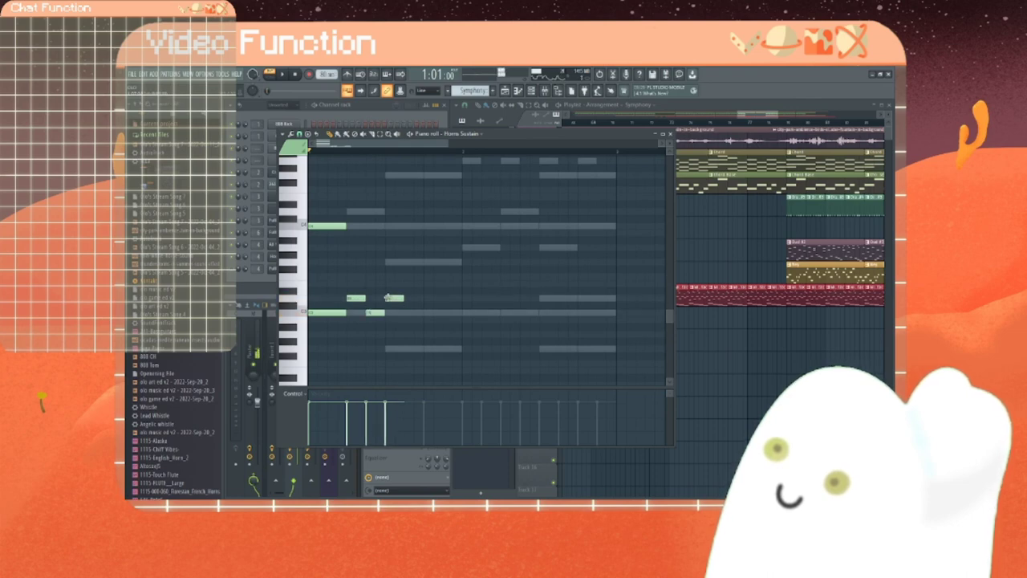
pyautogui.click(410, 312)
pyautogui.click(434, 300)
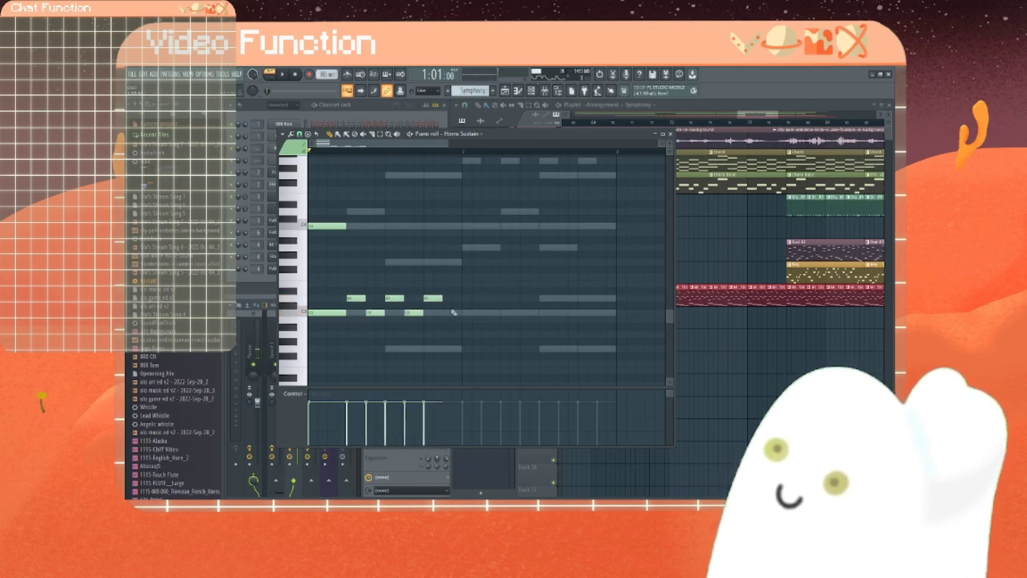
pyautogui.click(448, 312)
# Step: Continue the alternating half-beat D3 and C3 horn notes through bar 2 and play the pattern
pyautogui.click(469, 299)
pyautogui.click(486, 312)
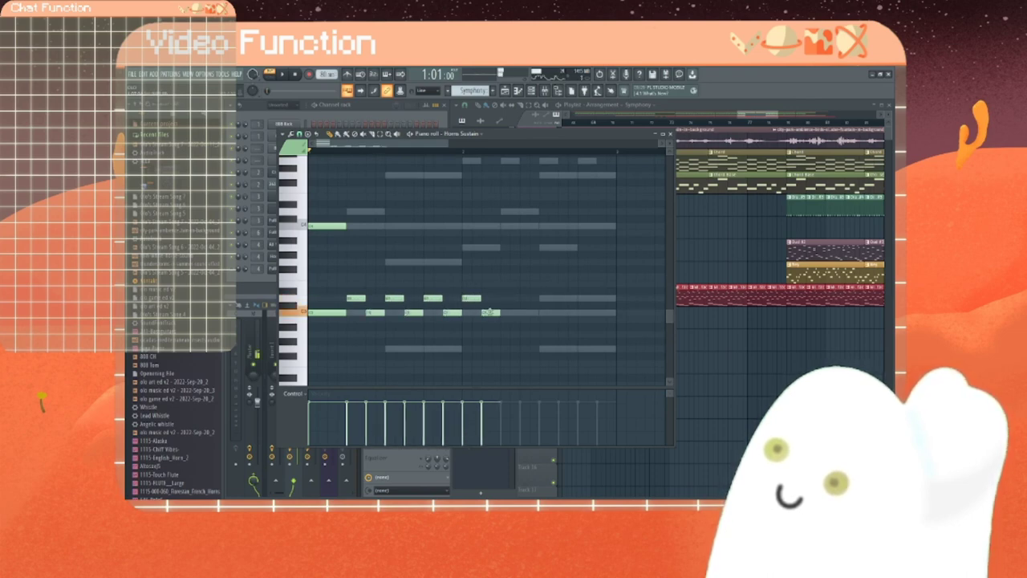
pyautogui.click(503, 299)
pyautogui.click(527, 313)
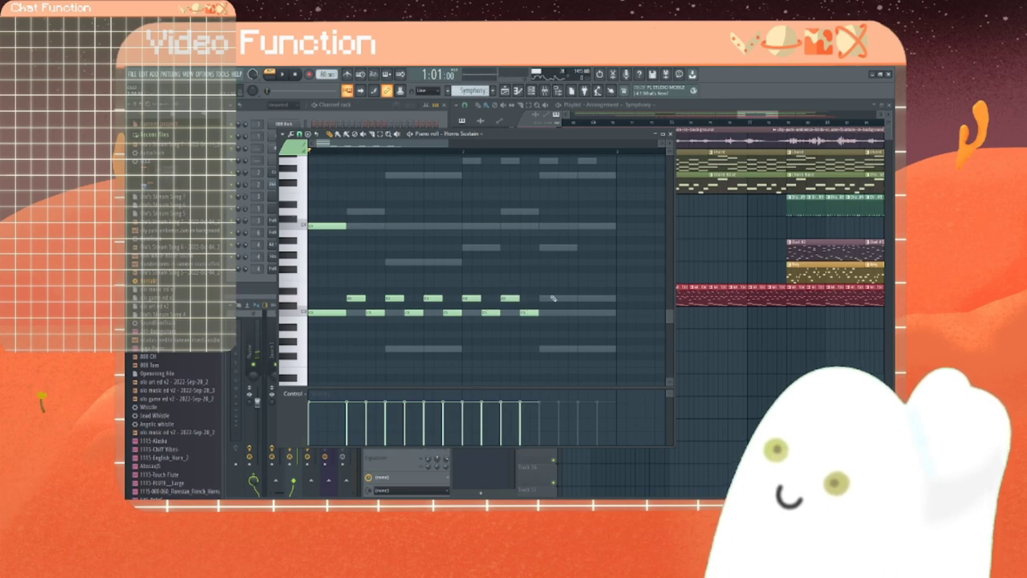
pyautogui.click(545, 298)
pyautogui.click(566, 313)
pyautogui.click(585, 299)
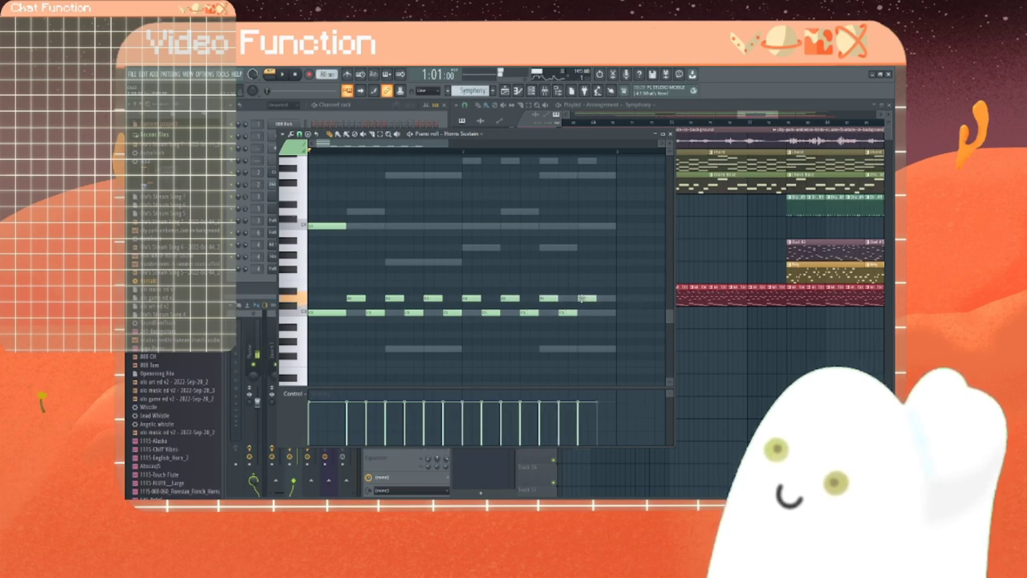
pyautogui.click(604, 313)
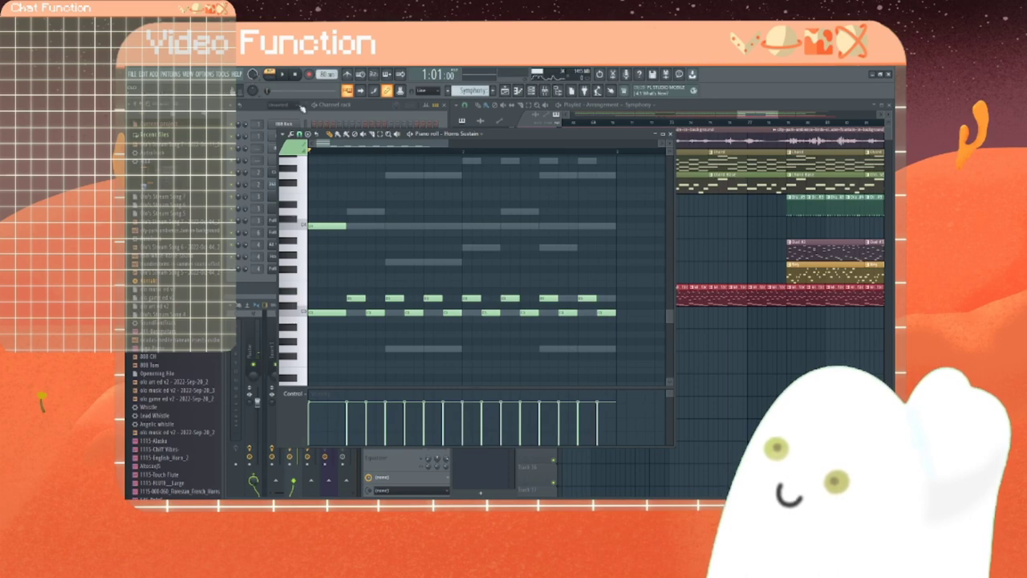
pyautogui.press('space')
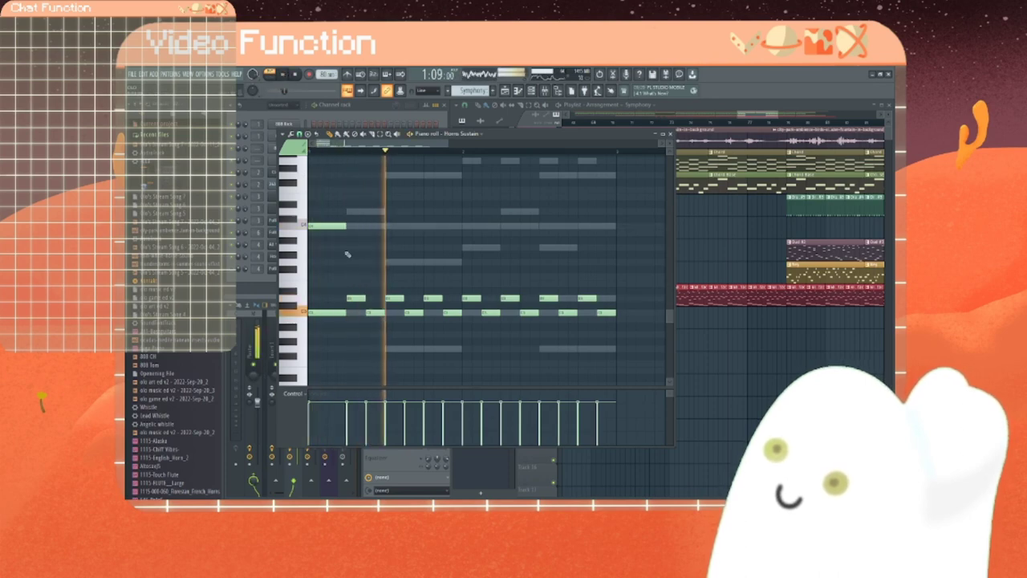
# Step: Place alternating half-beat D4 and C4 horn notes from beat two to the end of bar 1
pyautogui.scroll(3, 353, 265)
pyautogui.scroll(-1, 361, 292)
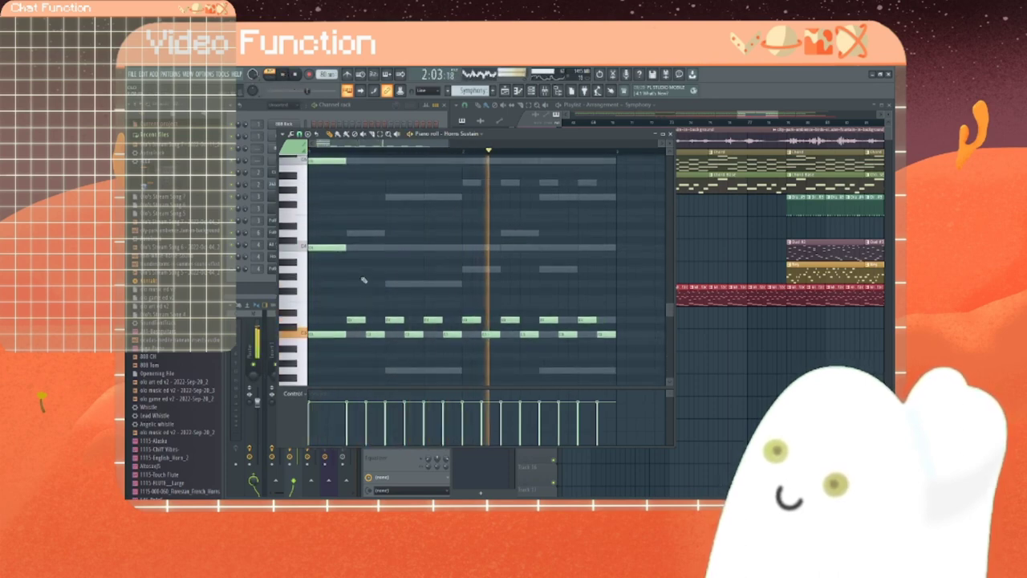
pyautogui.click(354, 233)
pyautogui.click(373, 240)
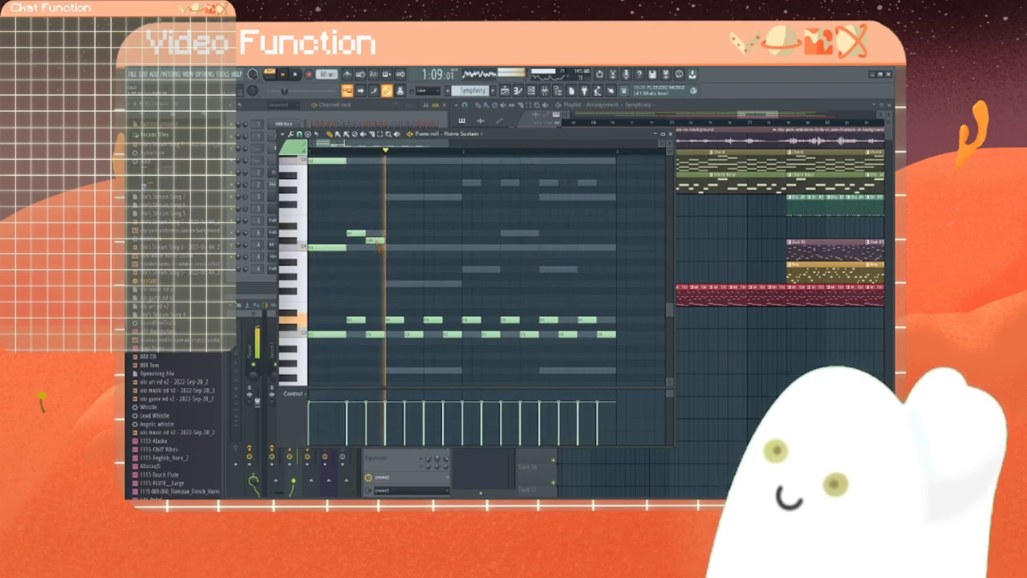
pyautogui.rightClick(377, 242)
pyautogui.click(373, 247)
pyautogui.click(392, 234)
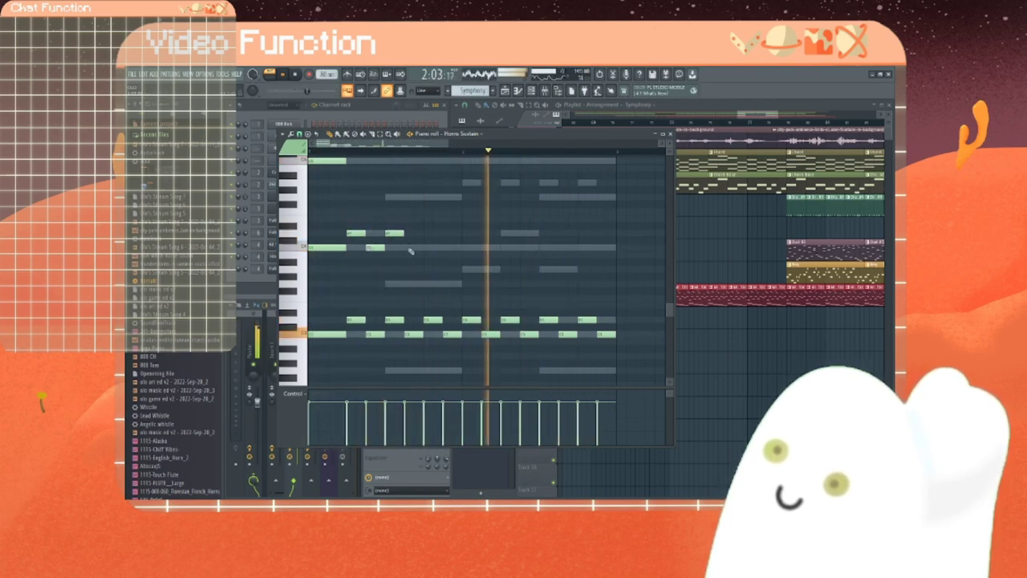
pyautogui.click(412, 247)
pyautogui.click(431, 233)
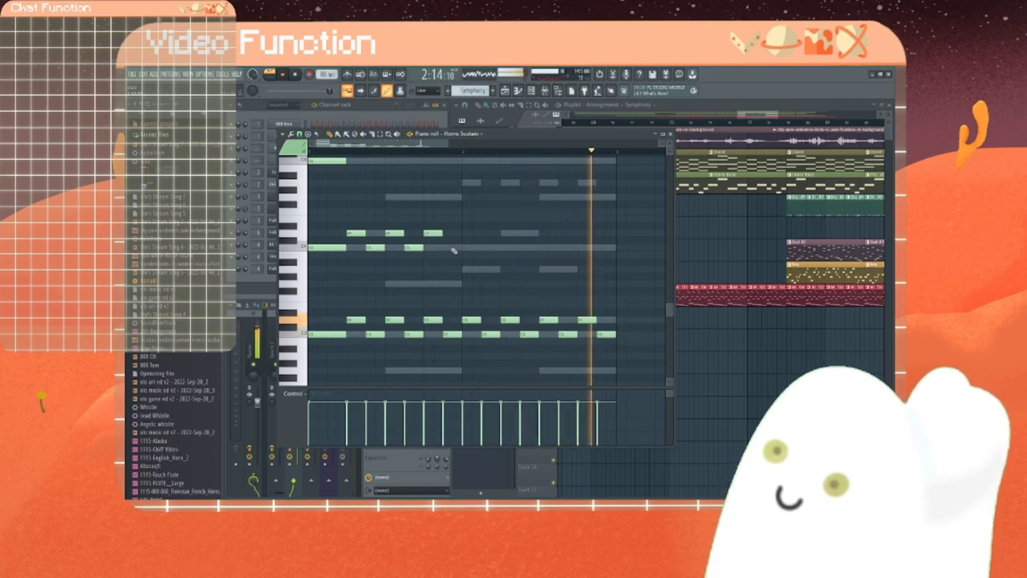
pyautogui.click(451, 247)
# Step: Continue the alternating half-beat D4 and C4 horn notes to the end of bar 2
pyautogui.click(471, 233)
pyautogui.click(489, 247)
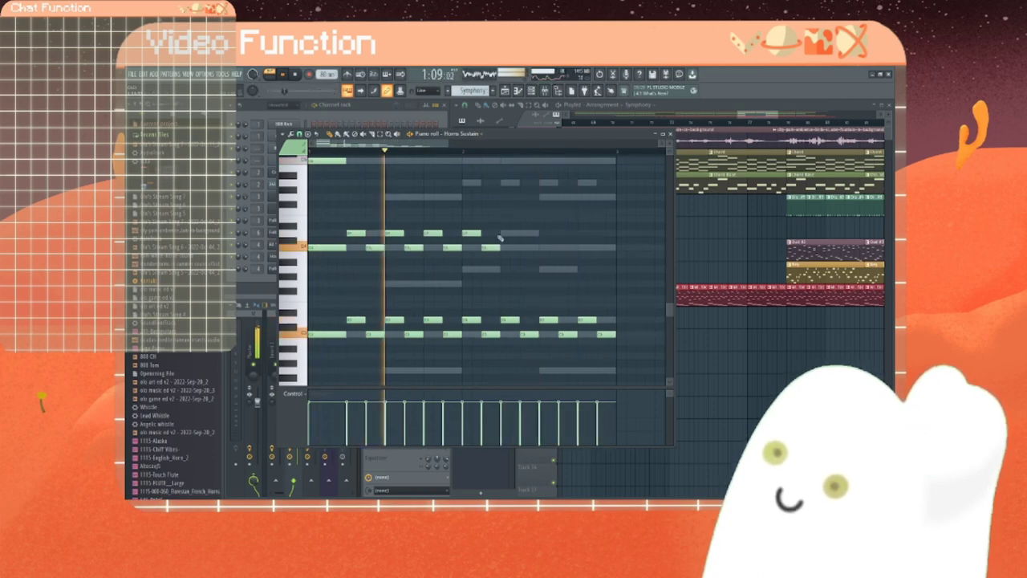
pyautogui.click(509, 234)
pyautogui.click(528, 248)
pyautogui.click(547, 233)
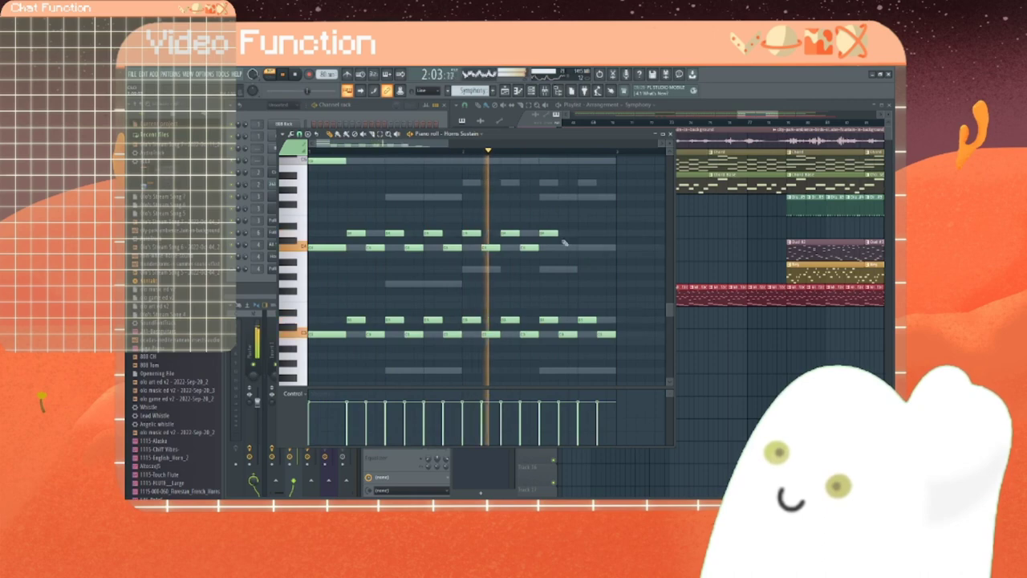
pyautogui.click(566, 247)
pyautogui.click(586, 234)
pyautogui.click(605, 248)
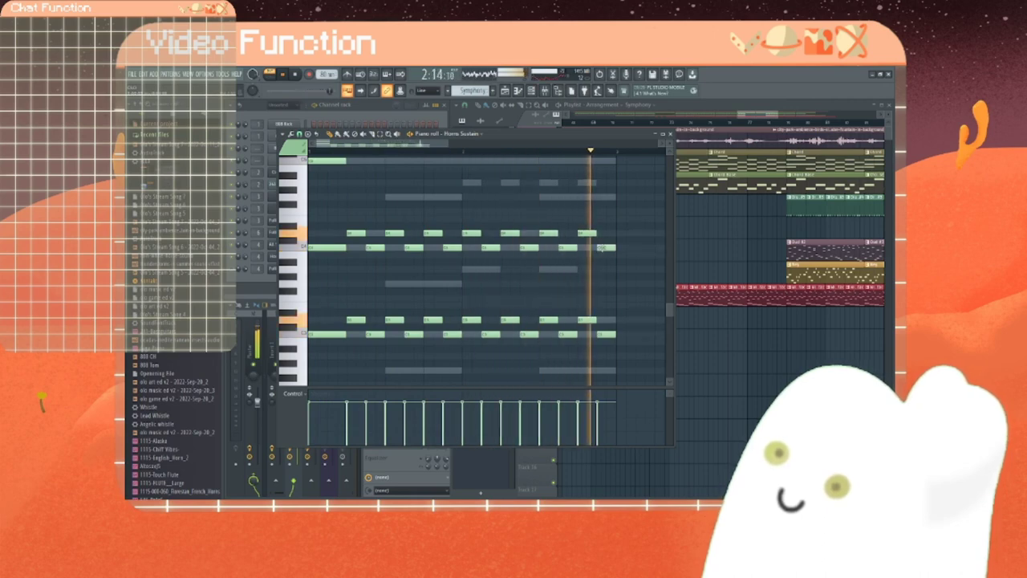
# Step: Place alternating half-beat D5 and C5 horn notes from beat two to the end of bar 1
pyautogui.scroll(4, 473, 269)
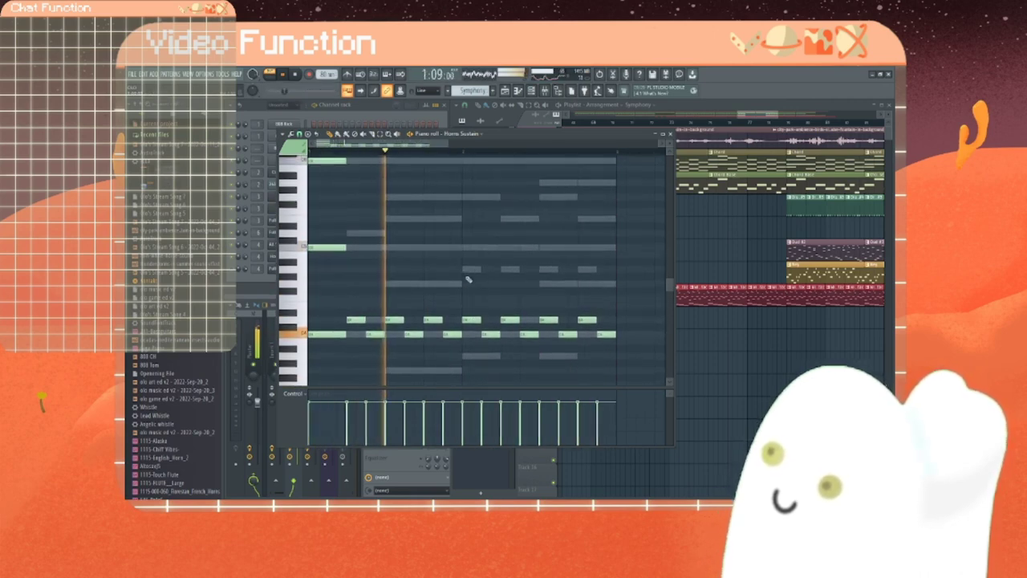
pyautogui.scroll(1, 349, 267)
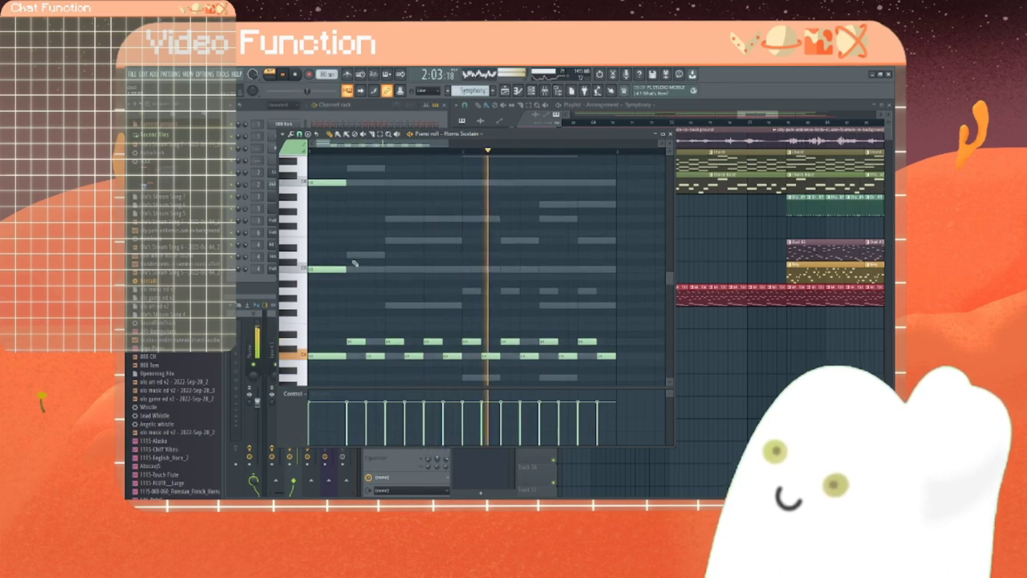
pyautogui.click(353, 255)
pyautogui.click(372, 268)
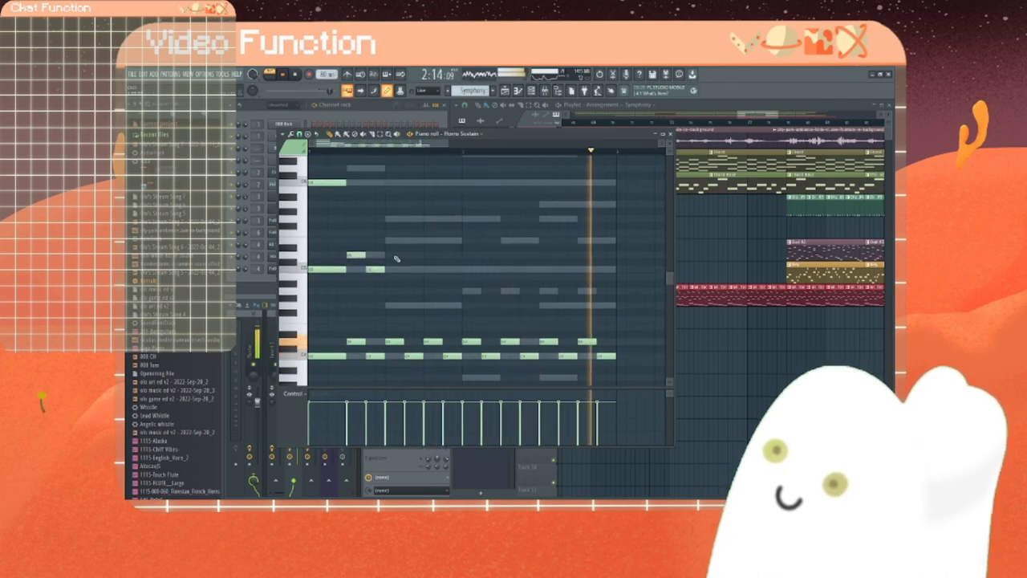
pyautogui.click(394, 255)
pyautogui.click(414, 268)
pyautogui.click(433, 255)
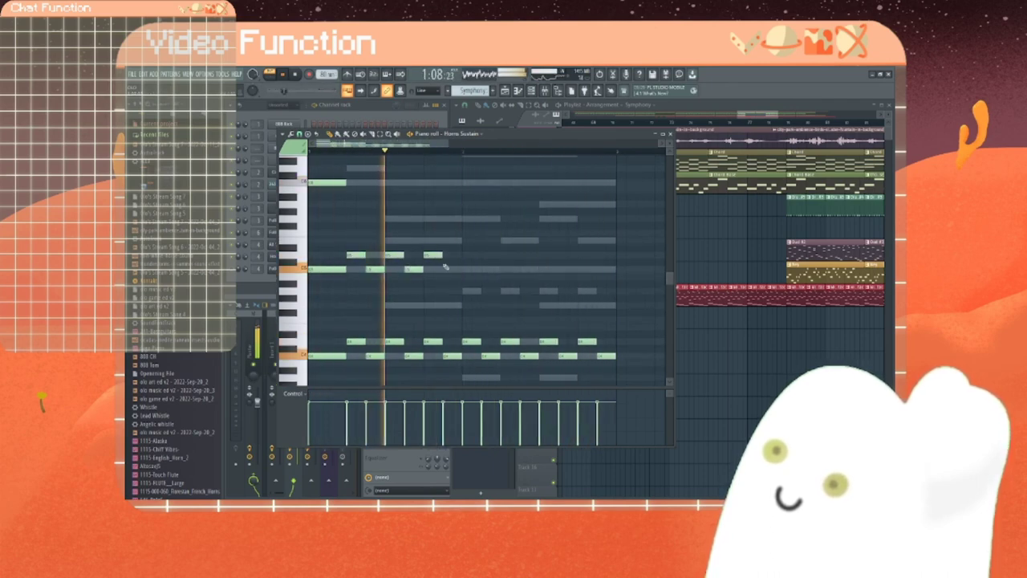
pyautogui.click(452, 268)
# Step: Continue the alternating half-beat D5 and C5 horn notes through bar 2
pyautogui.click(471, 254)
pyautogui.click(491, 268)
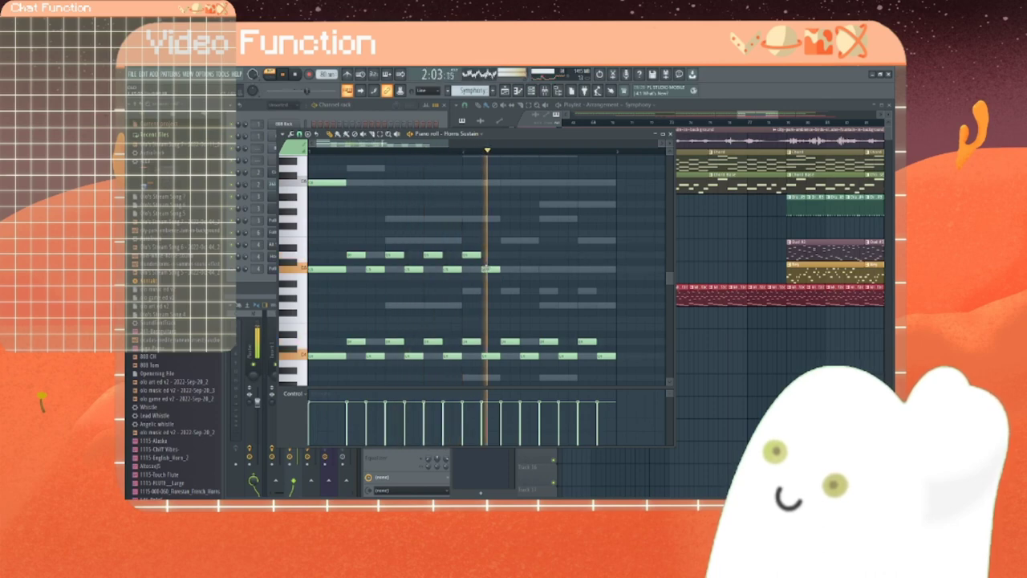
pyautogui.click(510, 255)
pyautogui.click(529, 268)
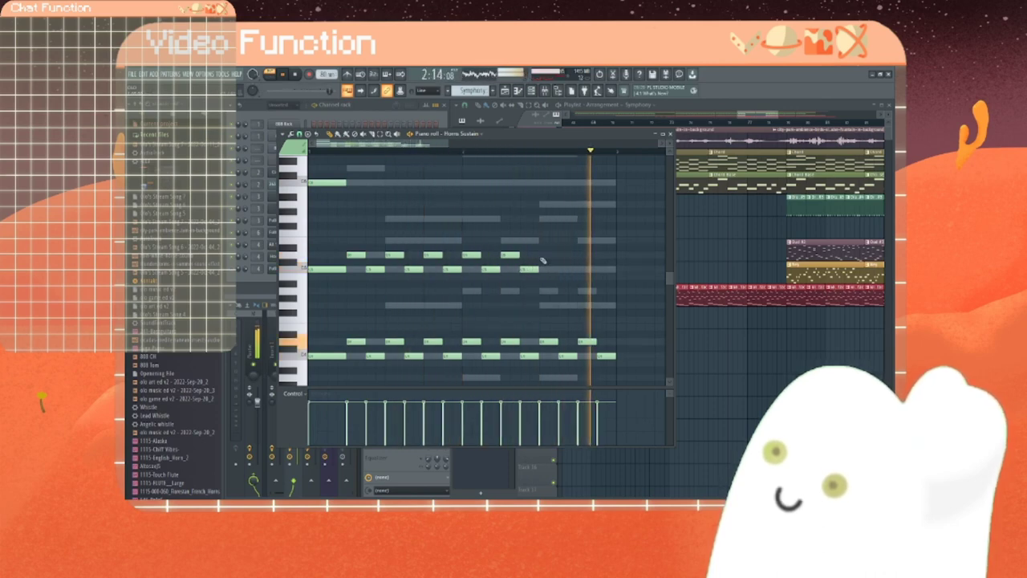
pyautogui.click(548, 254)
pyautogui.click(568, 268)
pyautogui.click(587, 255)
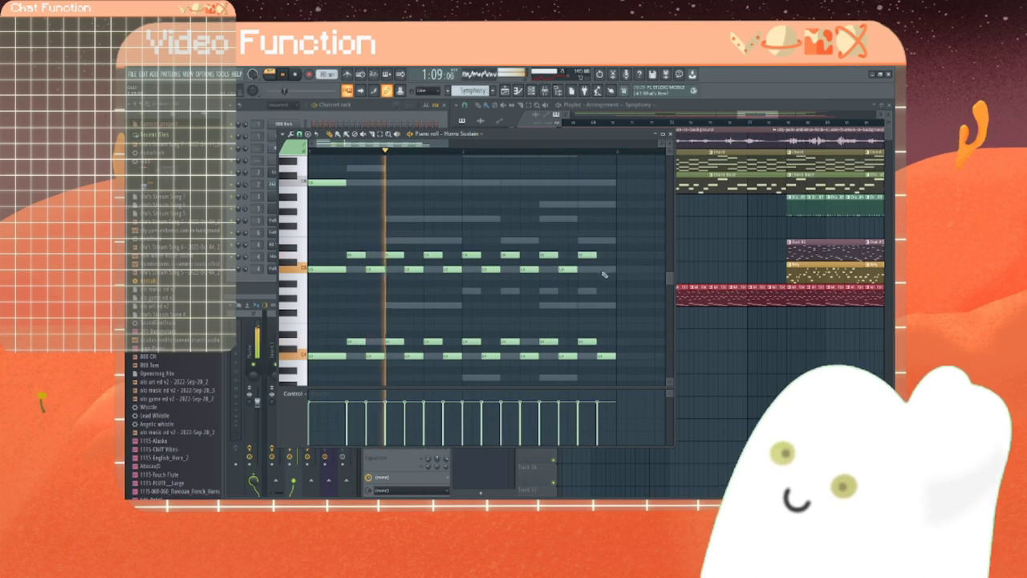
# Step: Place alternating half-beat D6 and C6 horn notes from beat two to the end of bar 1
pyautogui.scroll(4, 359, 237)
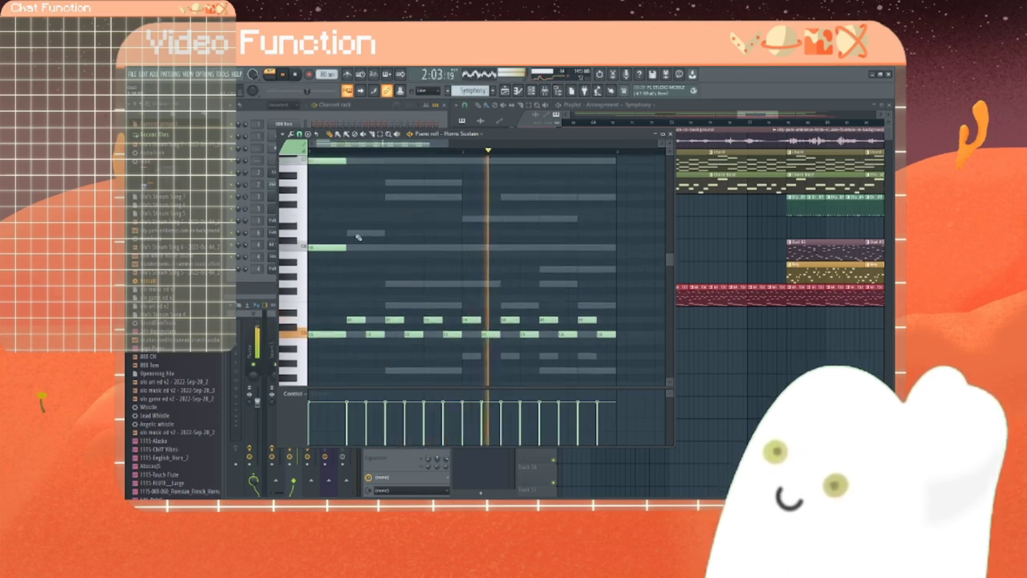
pyautogui.click(358, 234)
pyautogui.click(374, 247)
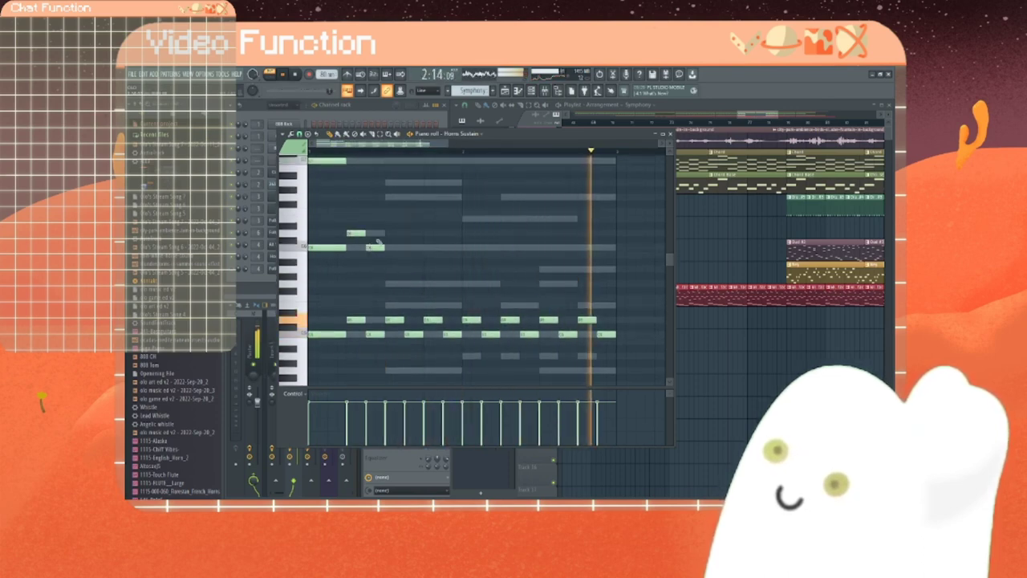
pyautogui.click(394, 233)
pyautogui.click(414, 247)
pyautogui.click(432, 233)
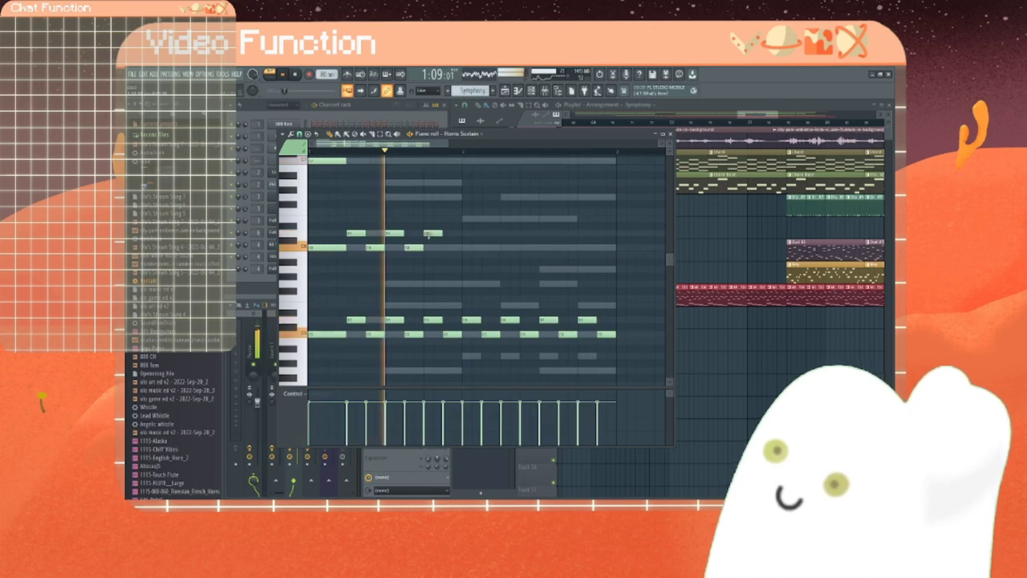
pyautogui.click(452, 247)
# Step: Continue the alternating half-beat D6 and C6 horn notes through bar 2
pyautogui.click(471, 233)
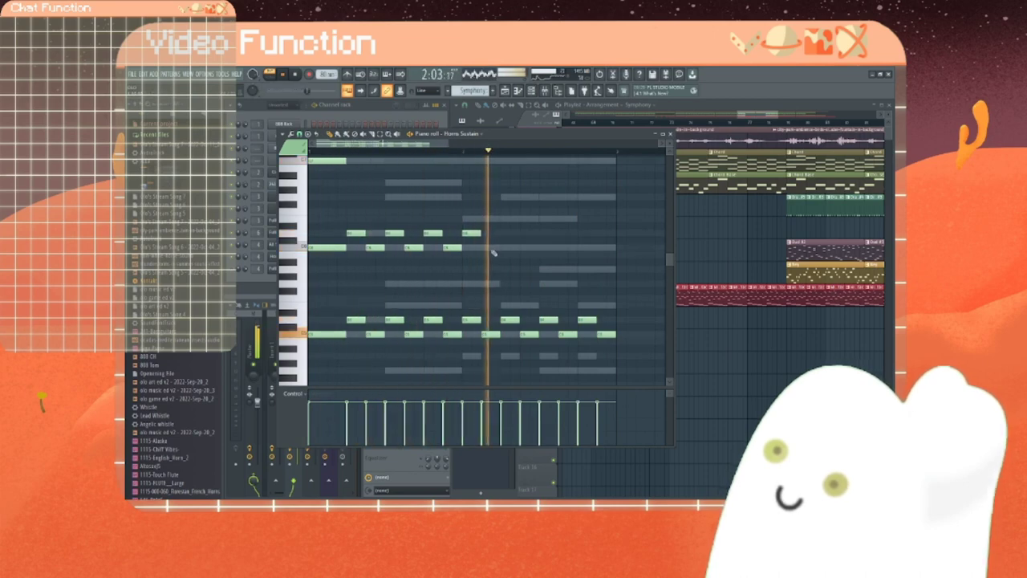
pyautogui.click(490, 247)
pyautogui.click(510, 232)
pyautogui.click(529, 247)
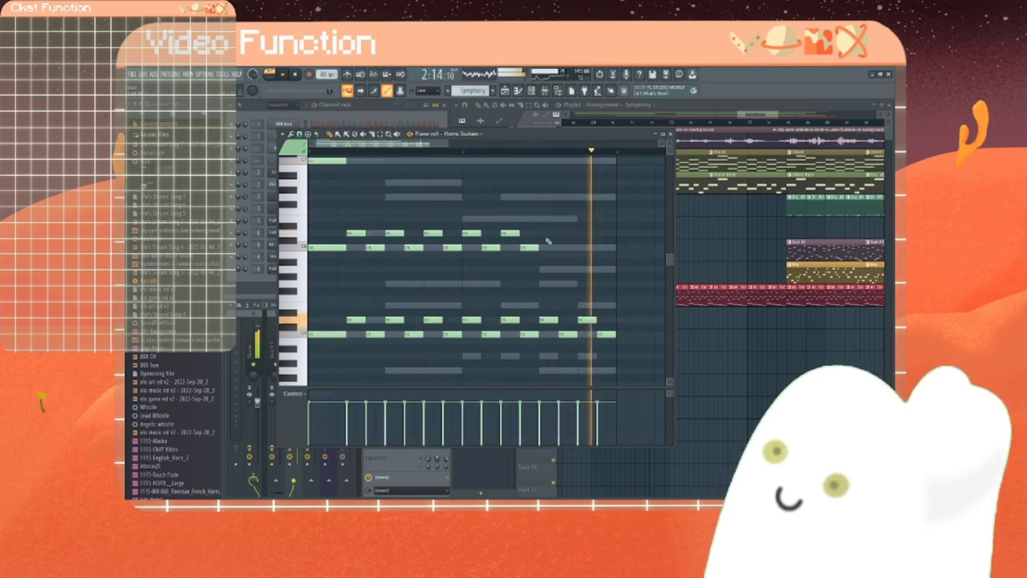
pyautogui.click(548, 232)
pyautogui.click(567, 248)
pyautogui.click(586, 233)
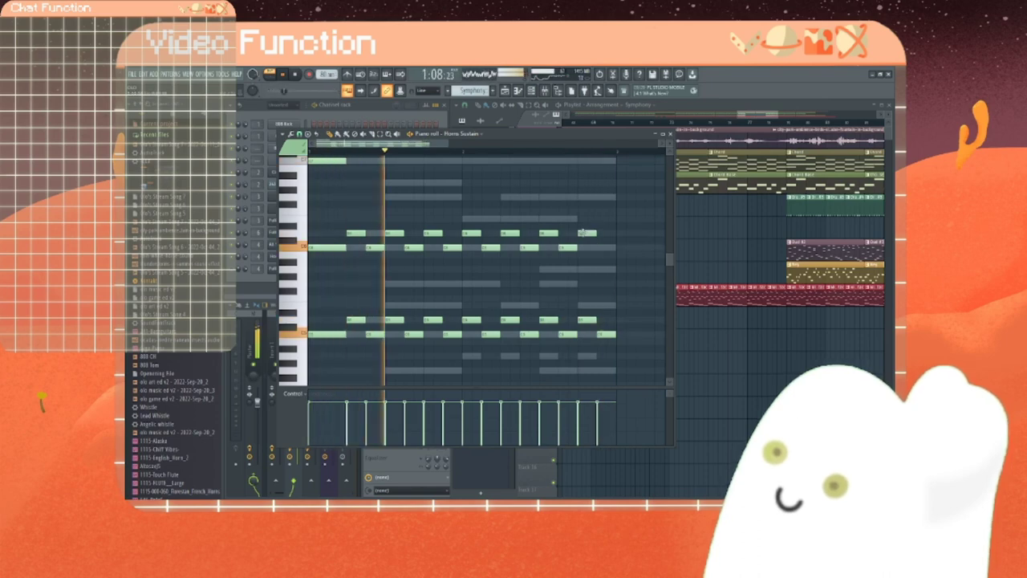
# Step: Place alternating half-beat D7 and C7 horn notes from beat two to the end of bar 1
pyautogui.scroll(3, 472, 264)
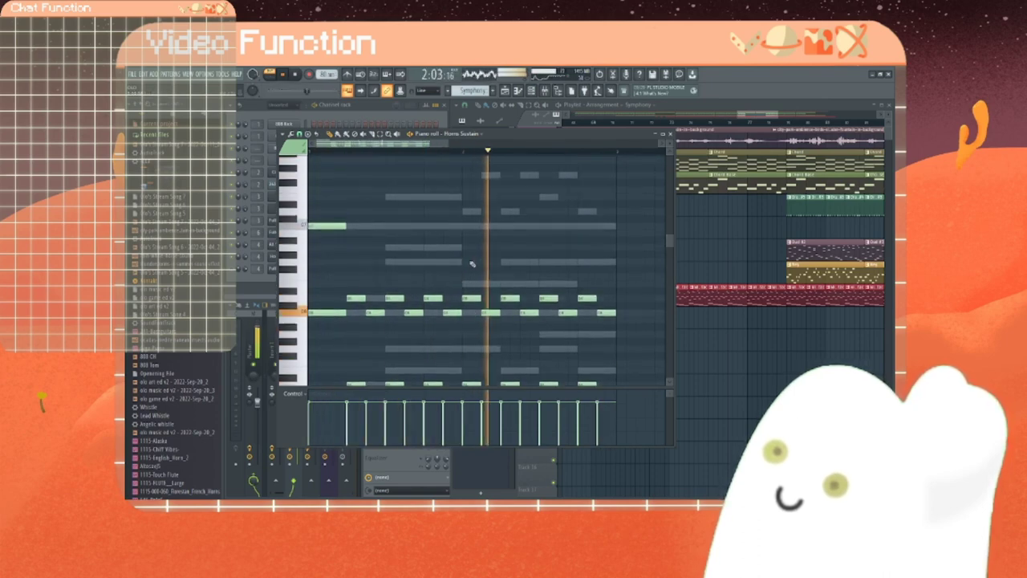
pyautogui.click(355, 211)
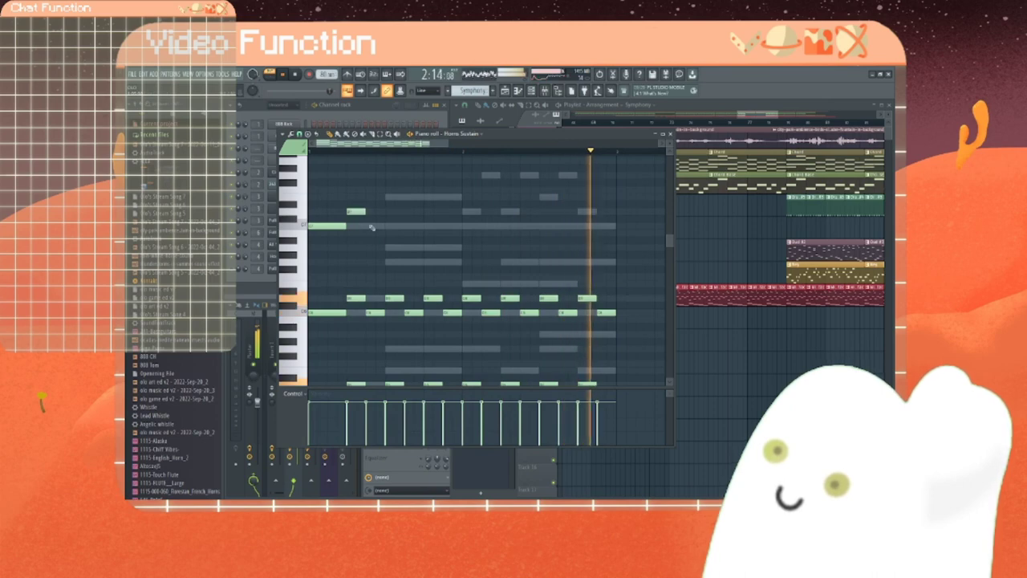
pyautogui.click(374, 225)
pyautogui.click(394, 211)
pyautogui.click(413, 226)
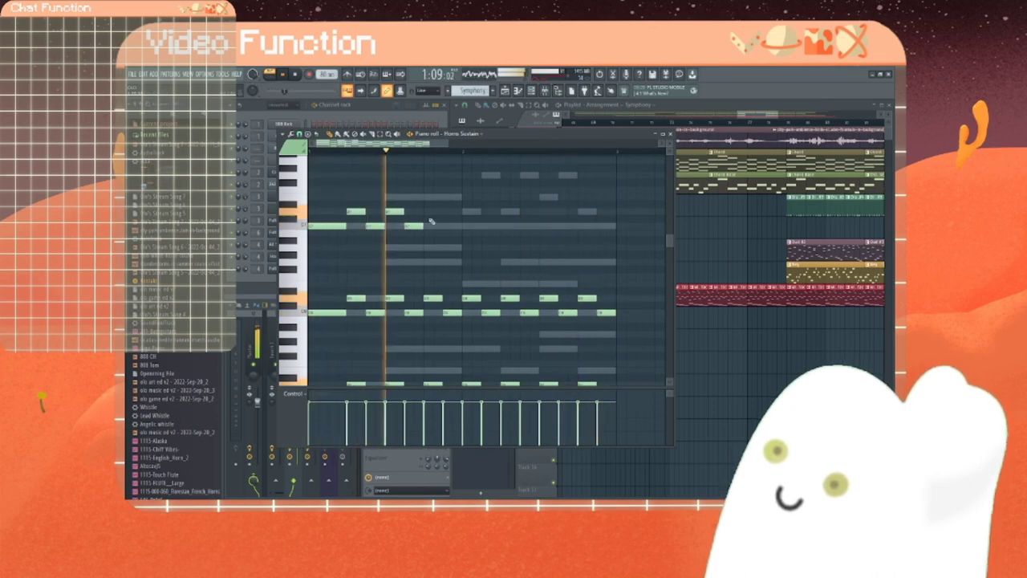
pyautogui.click(432, 211)
pyautogui.click(452, 226)
# Step: Continue the alternating half-beat D7 and C7 horn notes to the end of bar 2
pyautogui.click(468, 211)
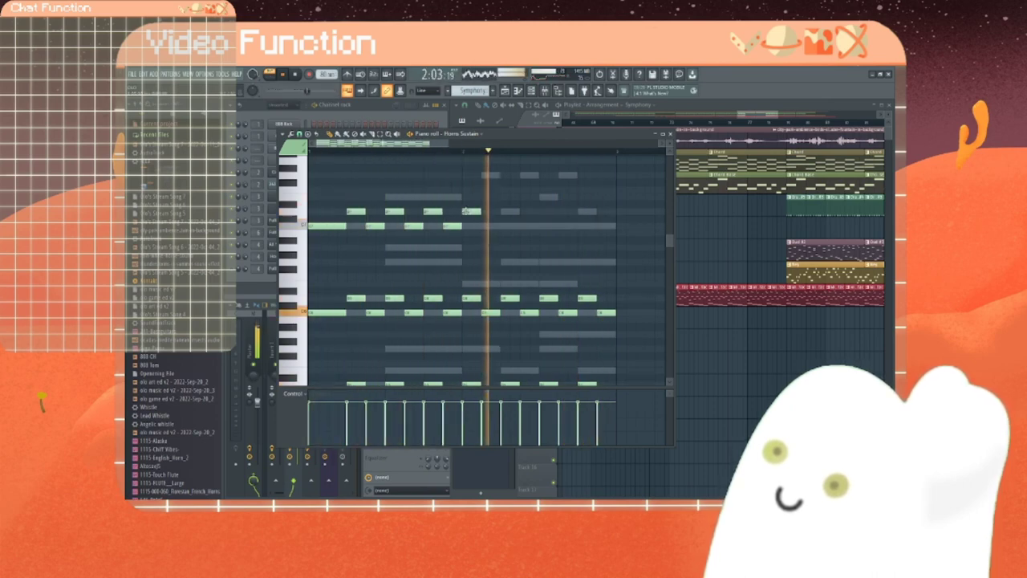
pyautogui.click(490, 226)
pyautogui.click(510, 211)
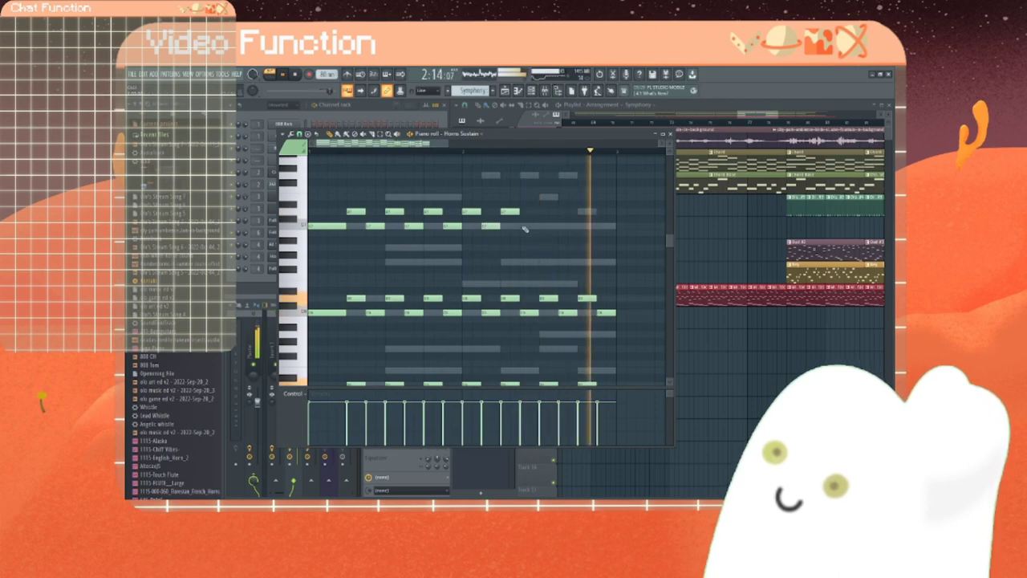
pyautogui.click(526, 227)
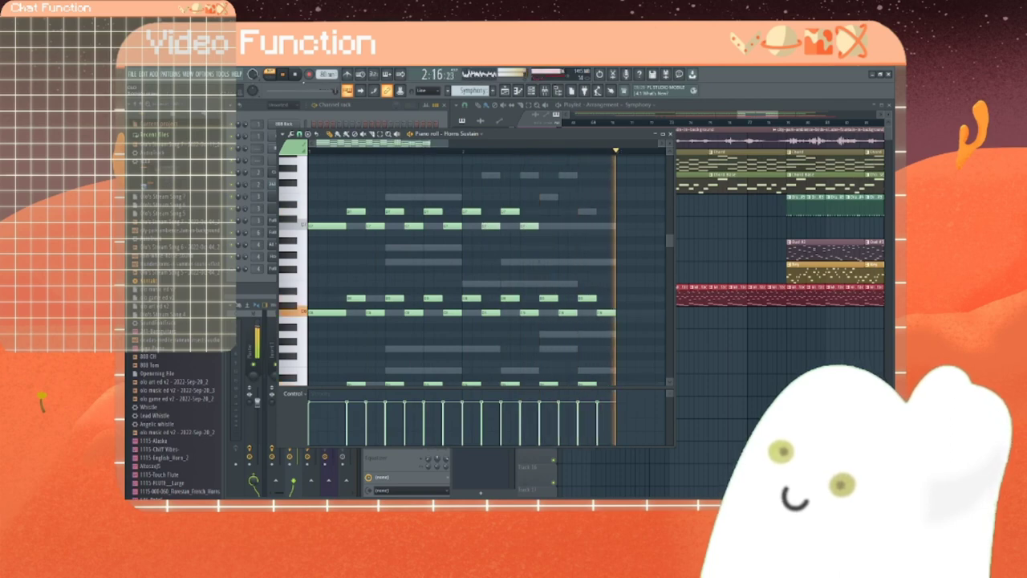
pyautogui.click(545, 212)
pyautogui.click(565, 227)
pyautogui.click(584, 212)
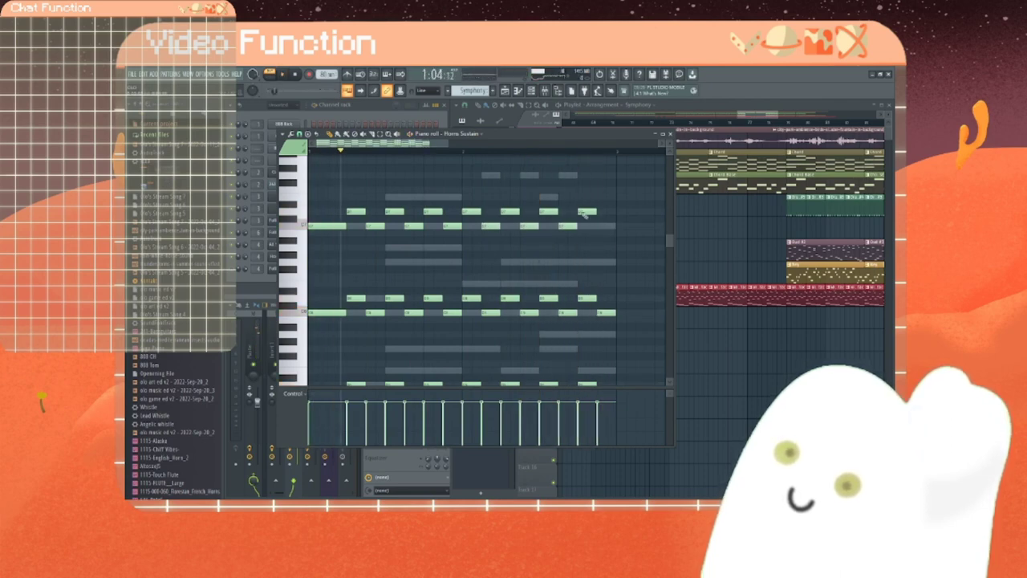
pyautogui.click(602, 227)
# Step: Play back the Symphony pattern to audition the horn part across its octaves
pyautogui.scroll(3, 392, 264)
pyautogui.scroll(-12, 393, 268)
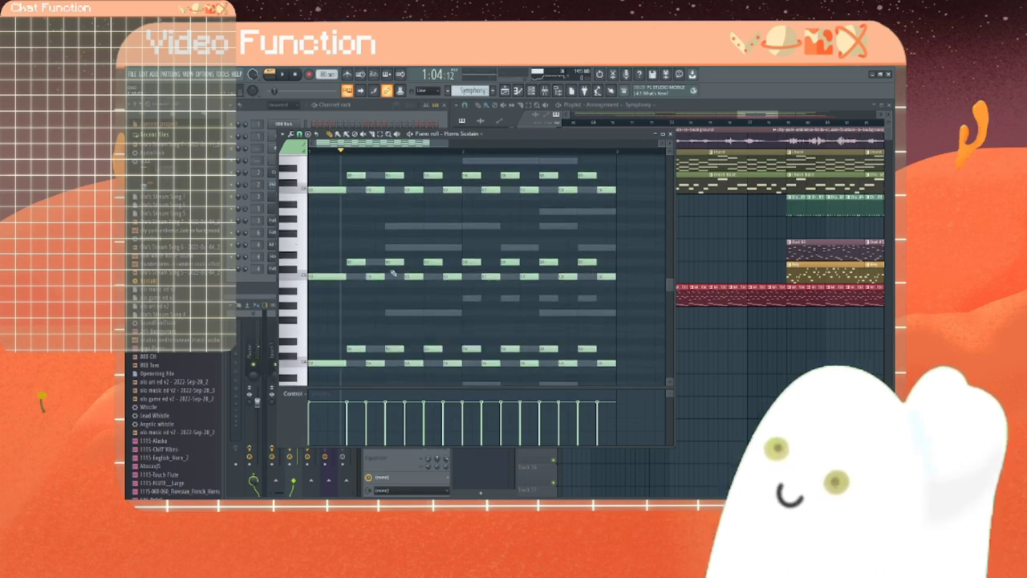
pyautogui.scroll(-3, 397, 271)
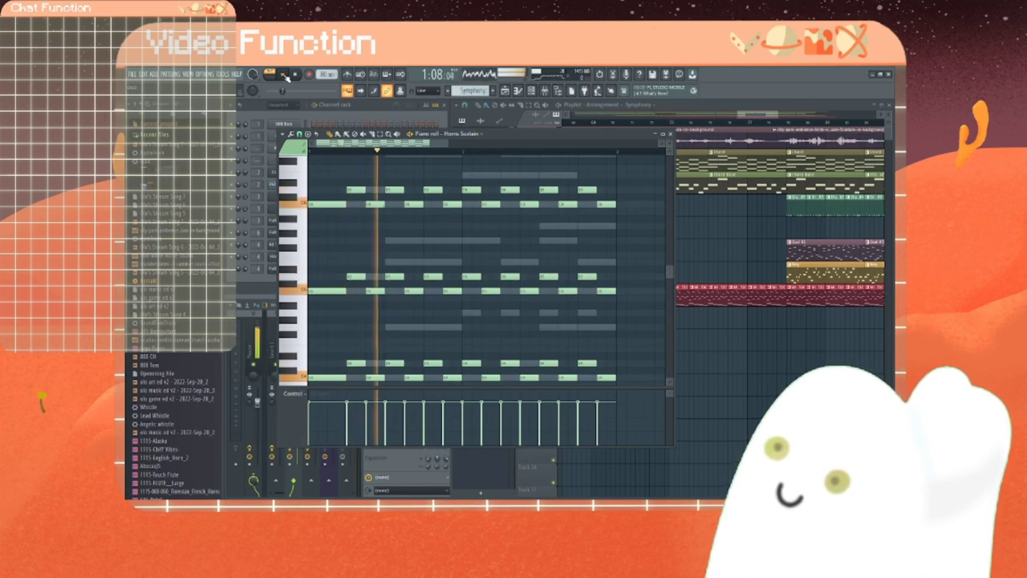
pyautogui.press('F6')
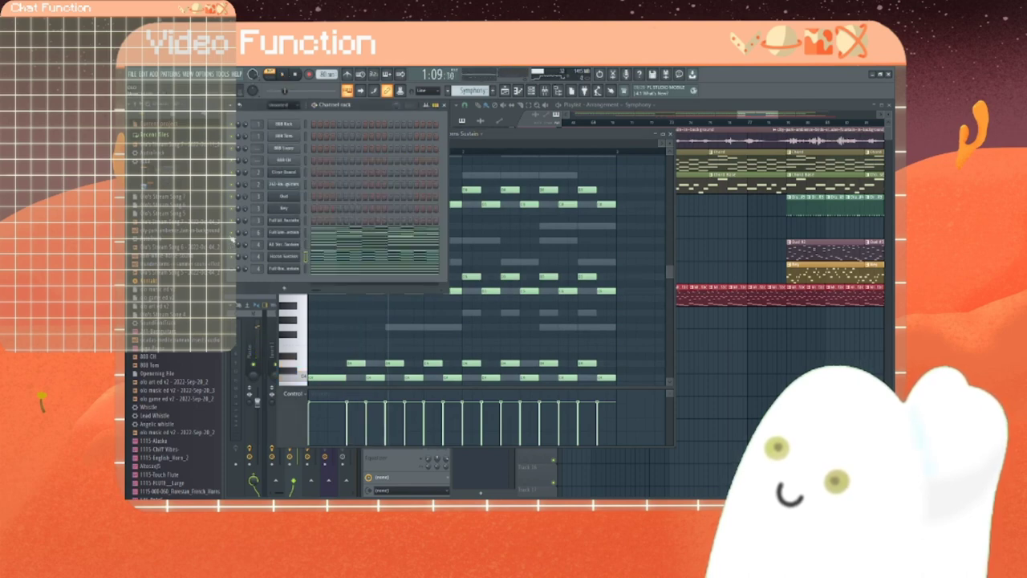
pyautogui.click(281, 76)
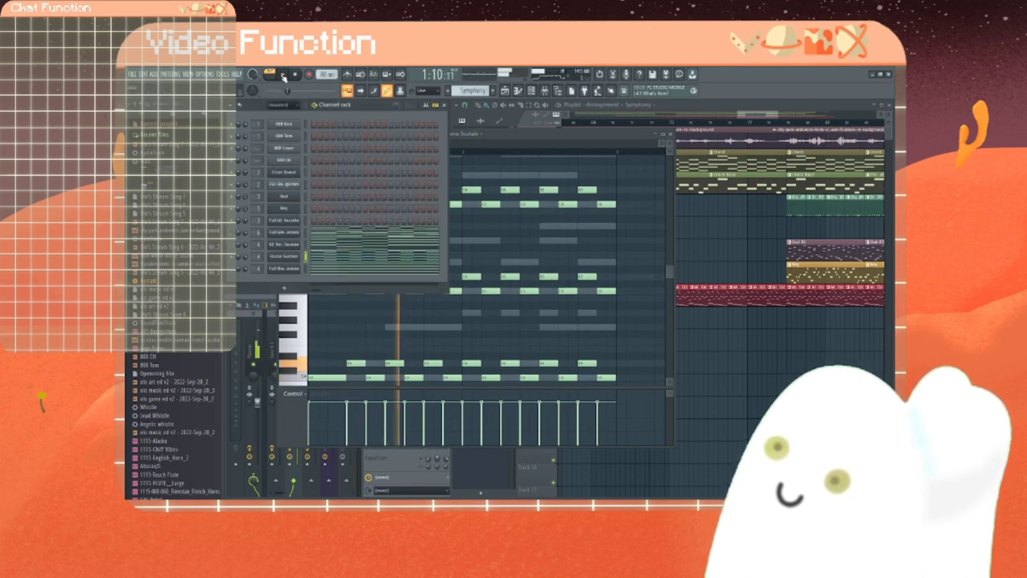
pyautogui.click(417, 256)
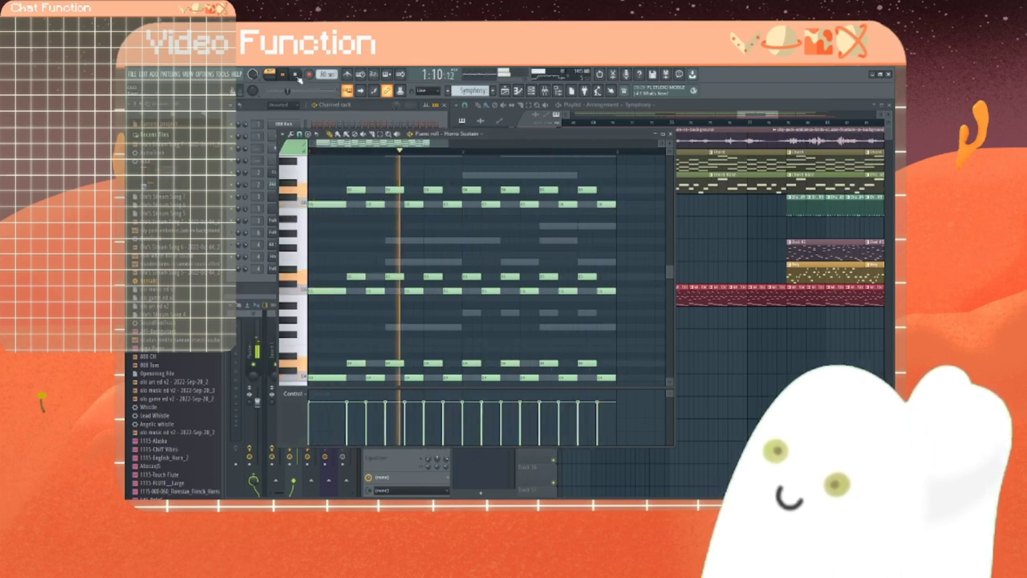
pyautogui.press('space')
# Step: Shorten the half-beat C3 notes in bar 1 to quarter beats, follow each with a quarter-beat E3, and play back the pattern
pyautogui.scroll(-3, 480, 294)
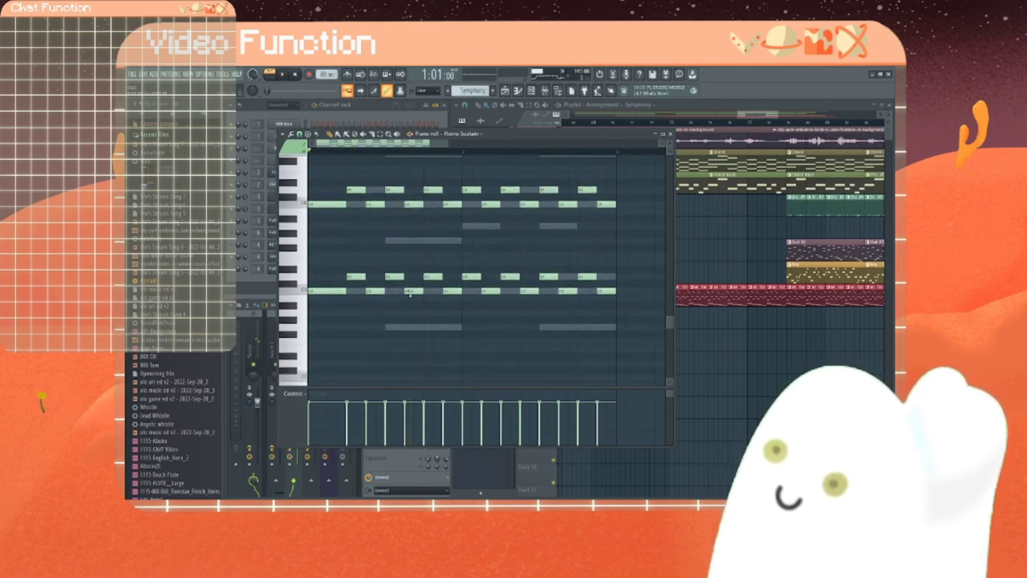
pyautogui.click(356, 276)
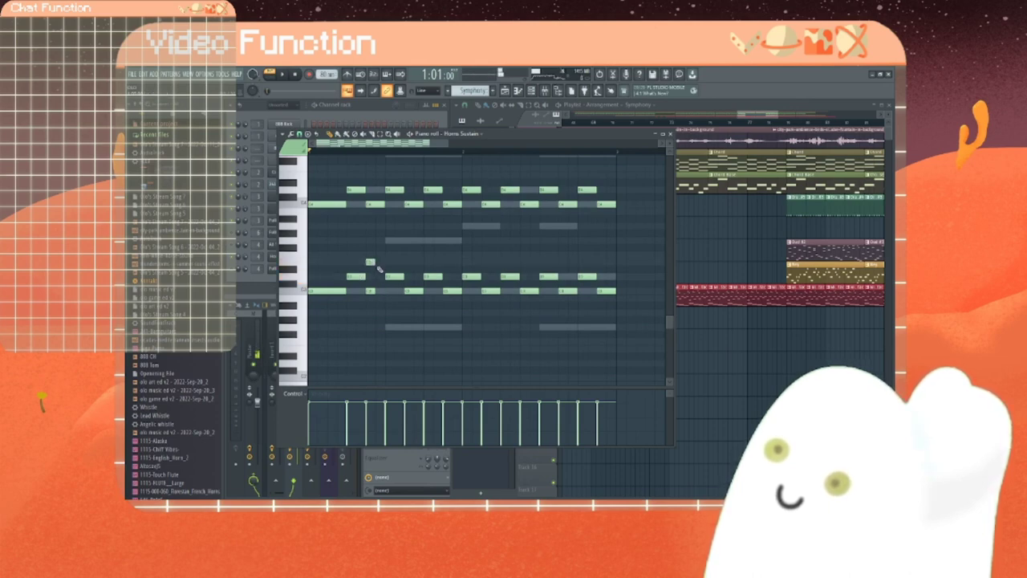
pyautogui.moveTo(370, 262); pyautogui.dragTo(379, 262)
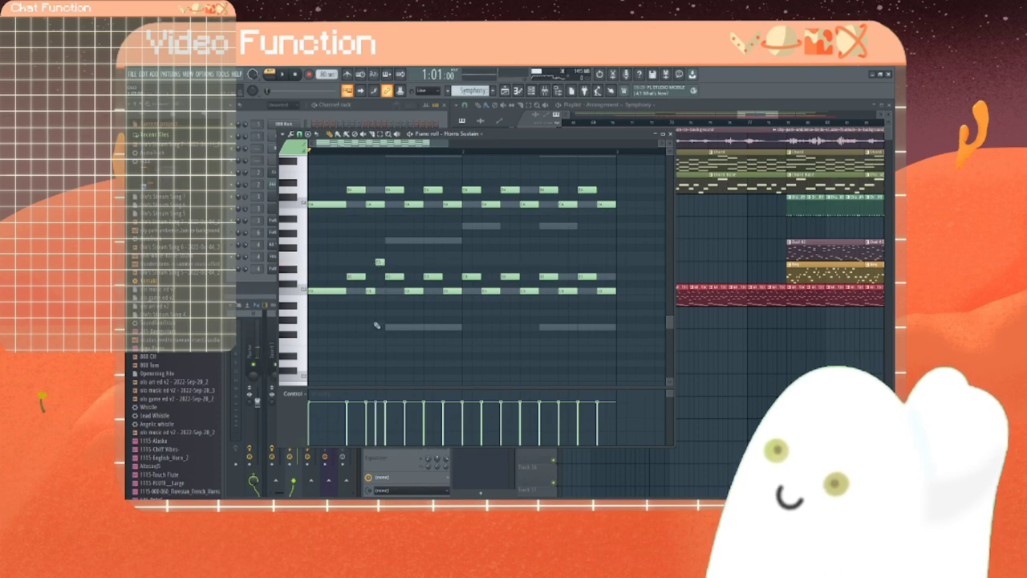
pyautogui.click(418, 263)
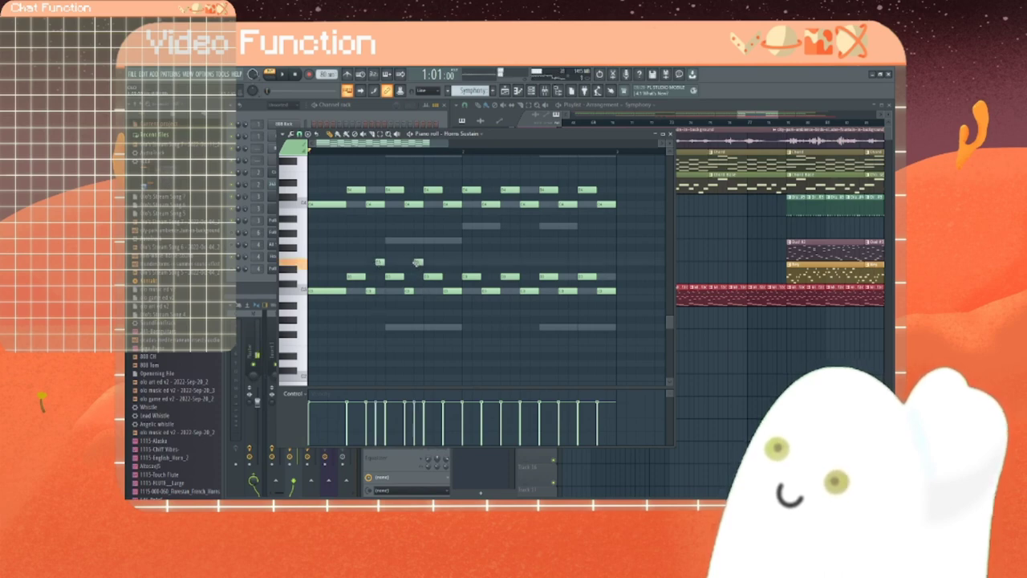
pyautogui.click(462, 268)
pyautogui.press('space')
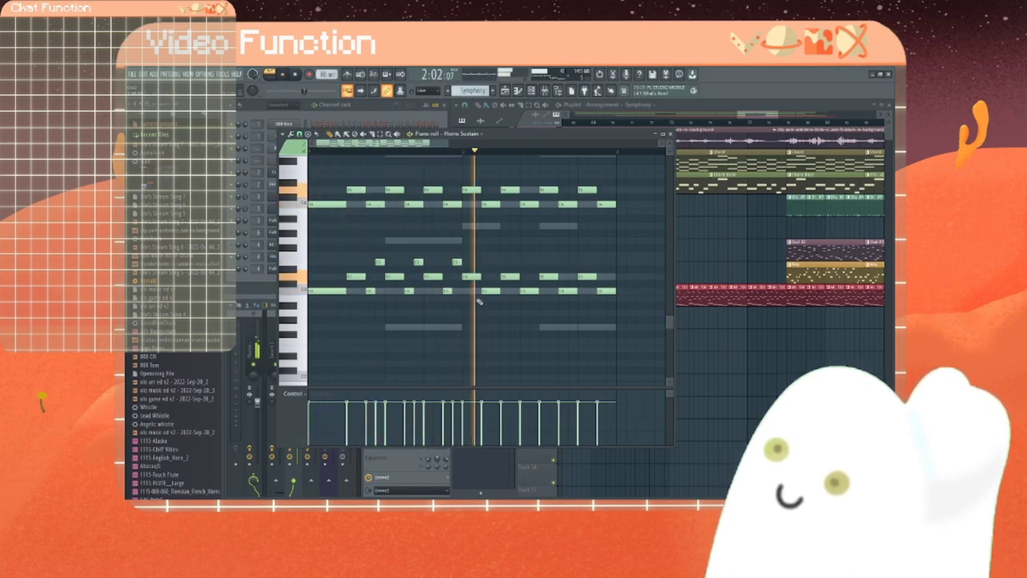
pyautogui.press('space')
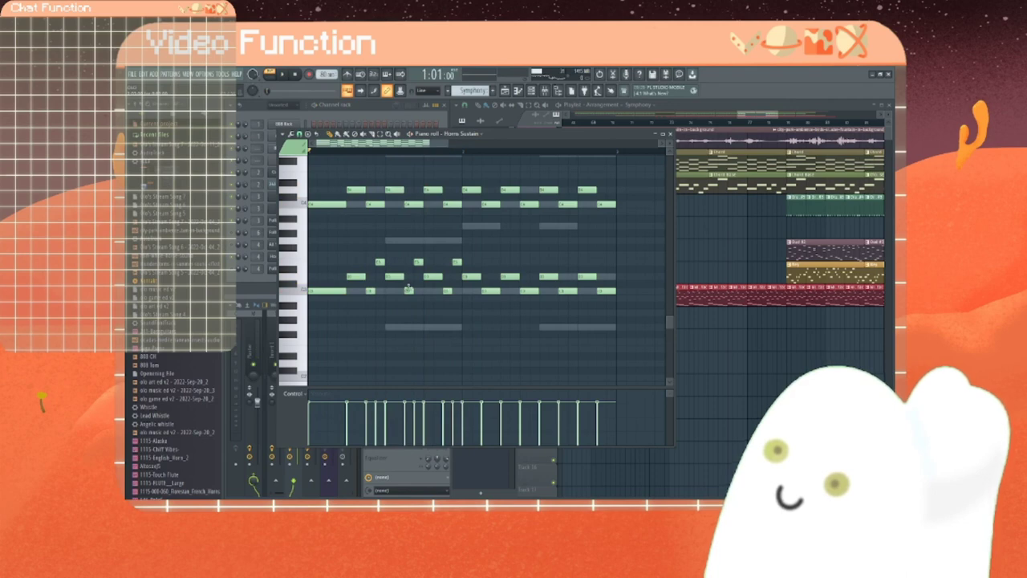
# Step: Shorten the half-beat C4 notes in both bars to quarter beats, follow each with a quarter-beat E4, and play back the pattern
pyautogui.scroll(3, 402, 289)
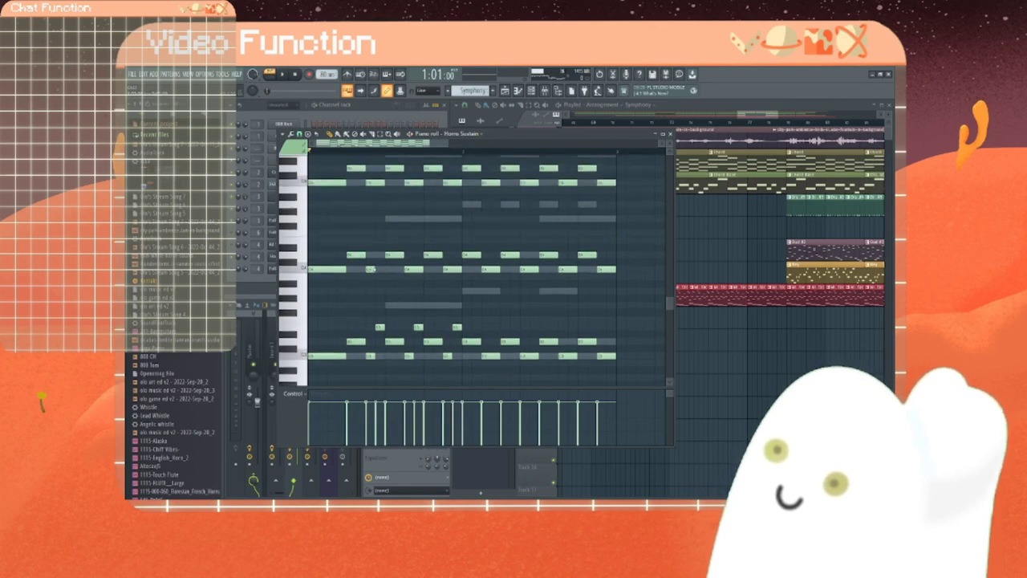
pyautogui.click(379, 240)
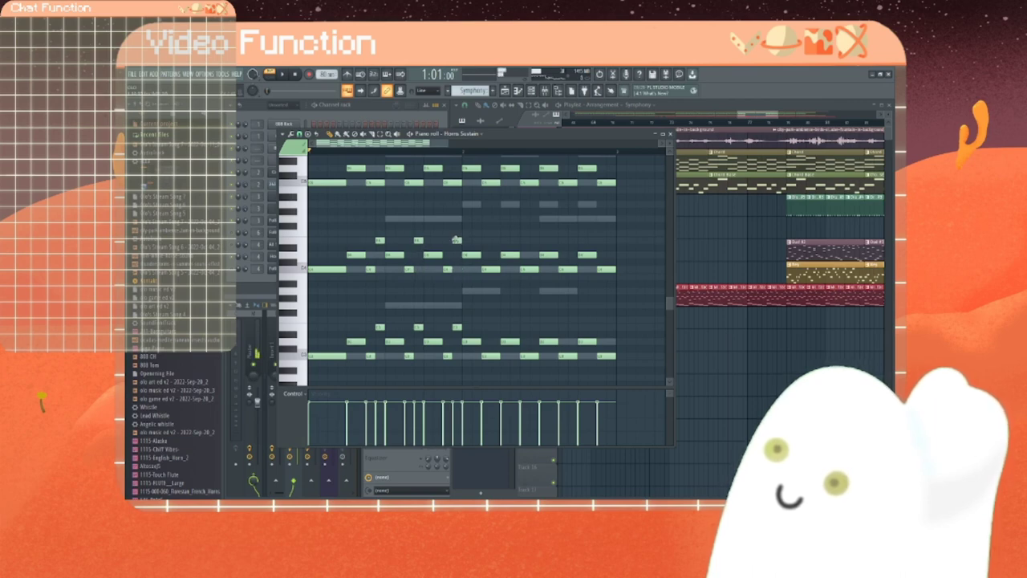
pyautogui.click(495, 241)
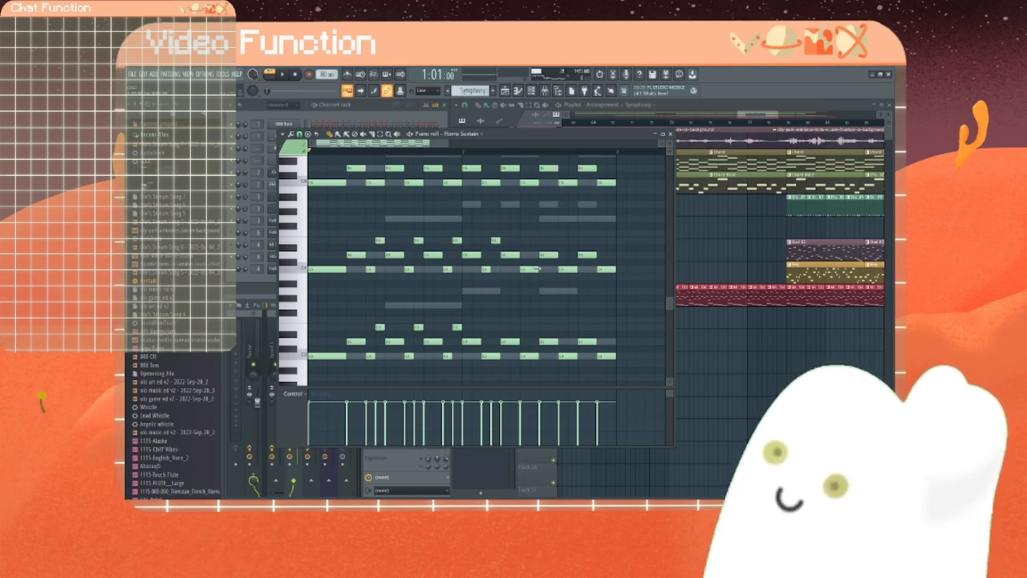
pyautogui.click(532, 256)
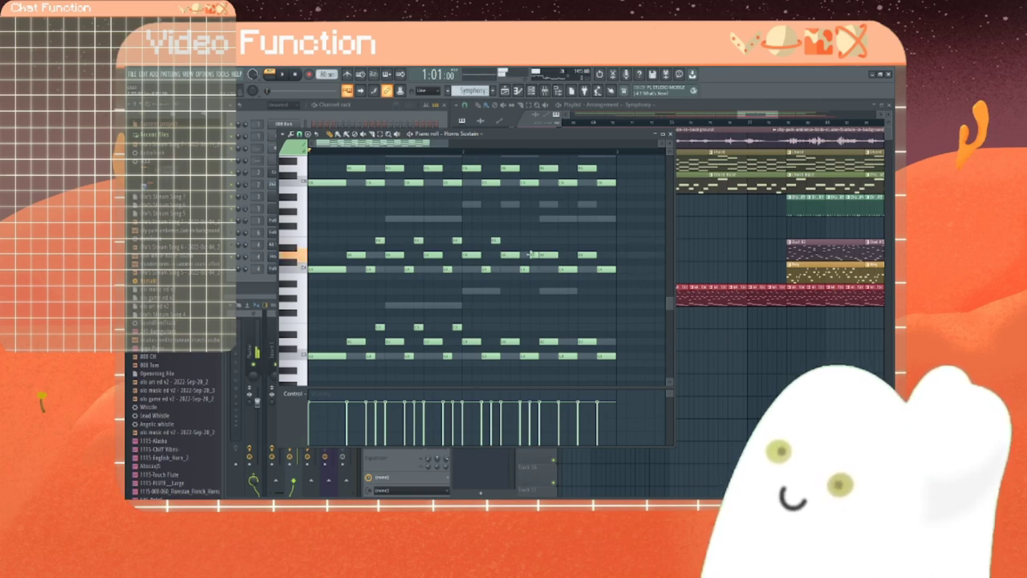
pyautogui.moveTo(530, 255); pyautogui.dragTo(534, 241)
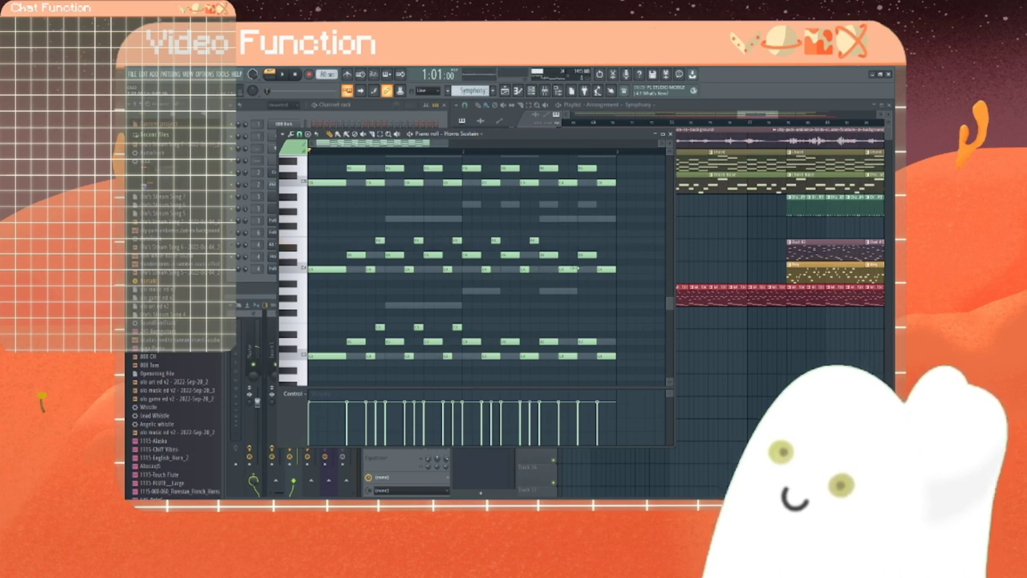
pyautogui.click(573, 241)
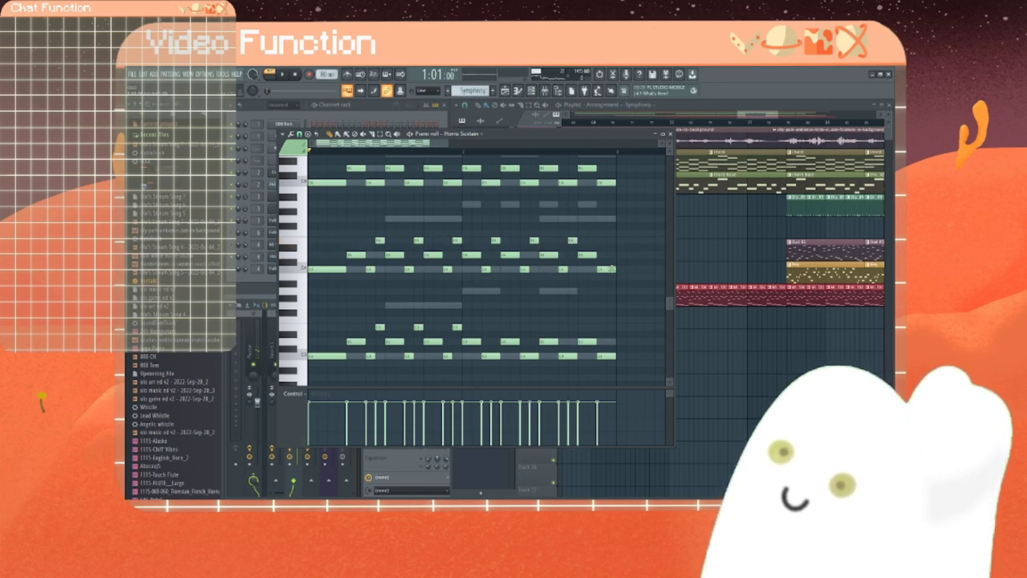
pyautogui.click(610, 241)
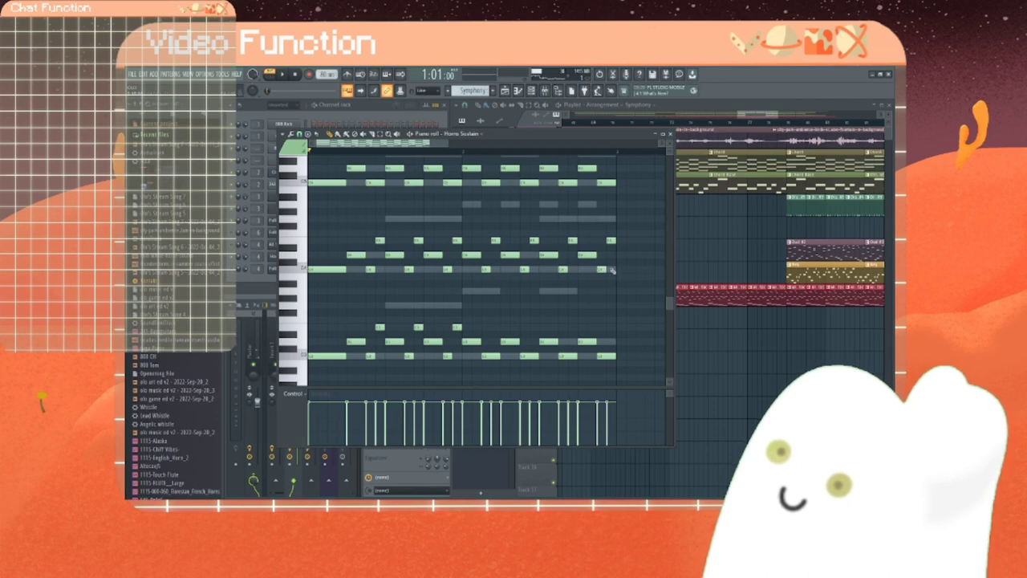
pyautogui.press('space')
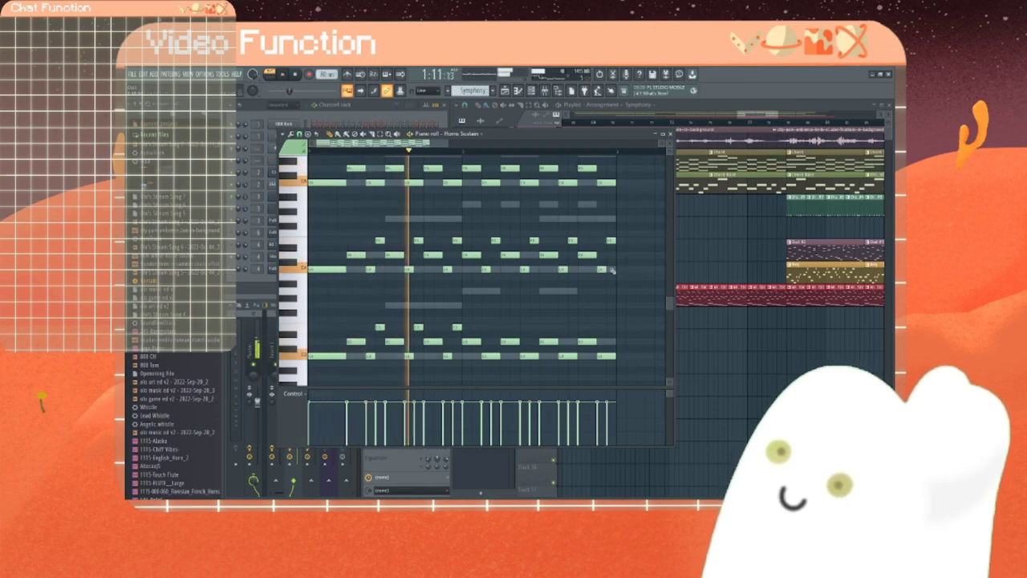
pyautogui.press('space')
# Step: Shorten the half-beat C5 horn notes in both bars to quarter beats and follow each with a quarter-beat E5
pyautogui.scroll(3, 495, 297)
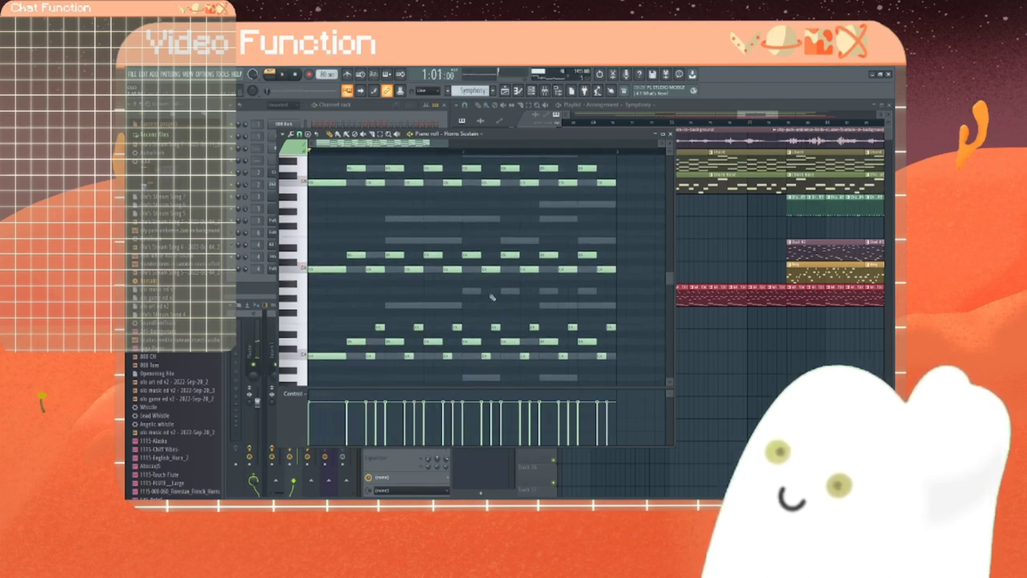
pyautogui.scroll(1, 384, 291)
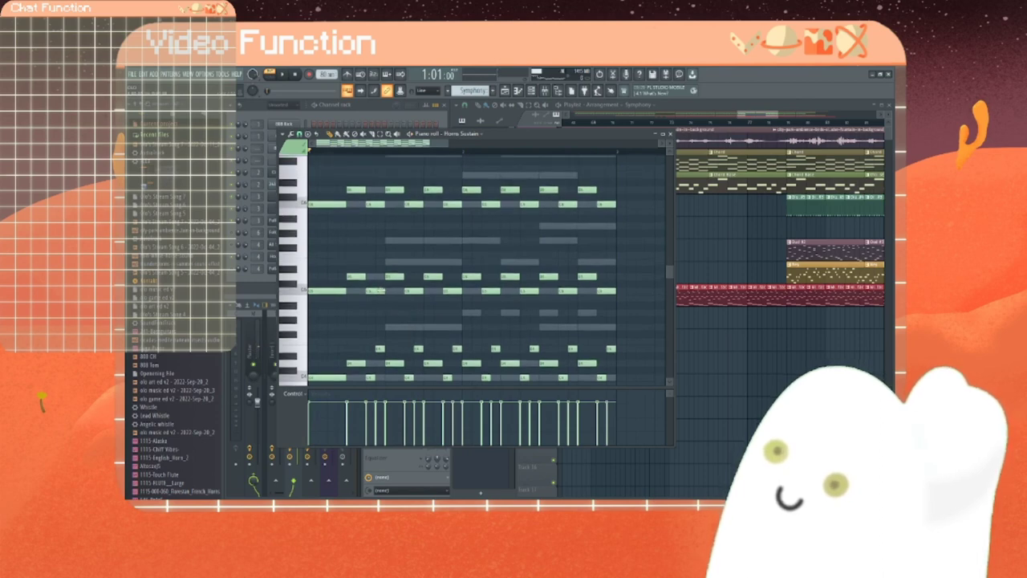
pyautogui.click(381, 263)
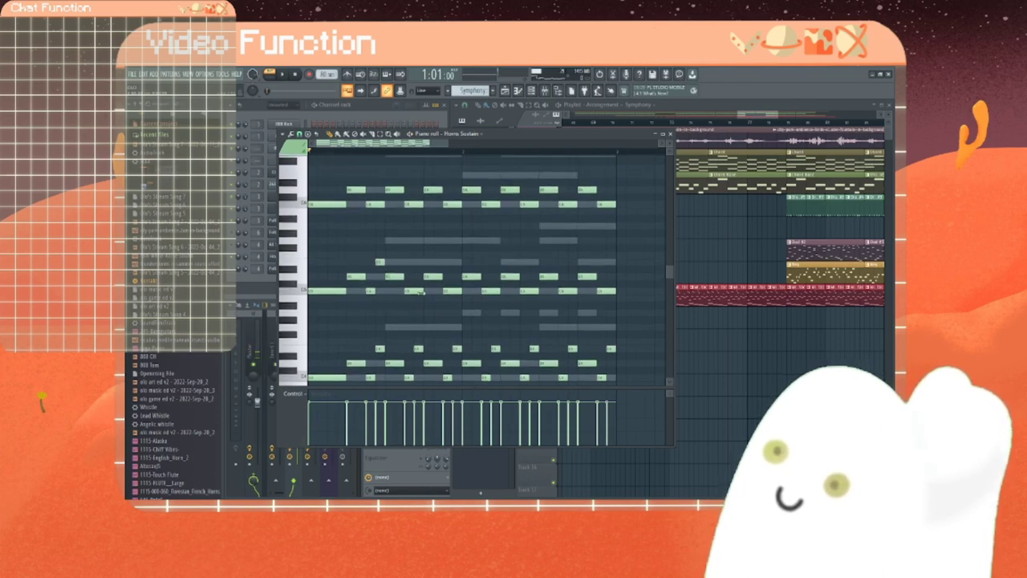
pyautogui.click(418, 263)
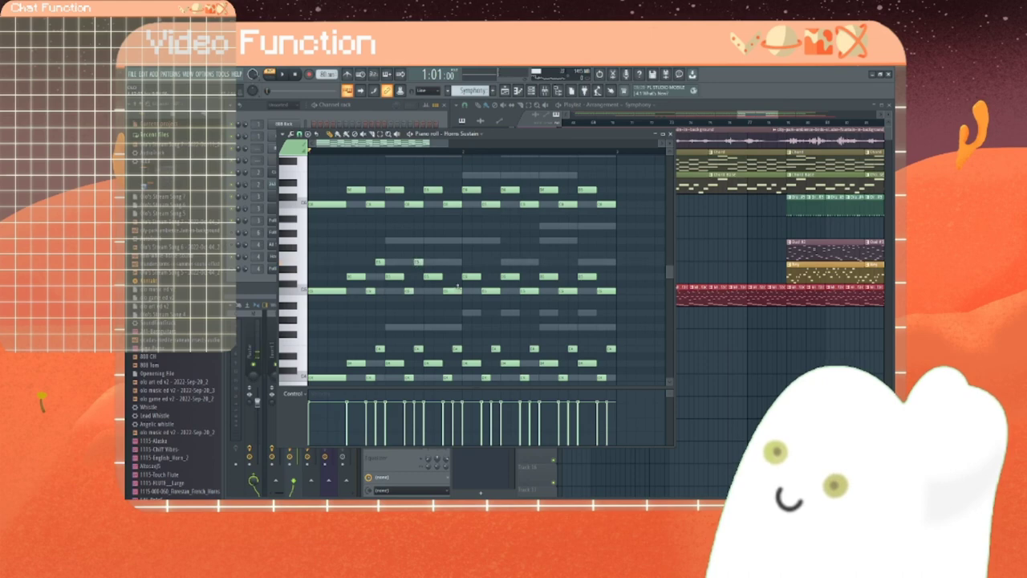
pyautogui.click(451, 262)
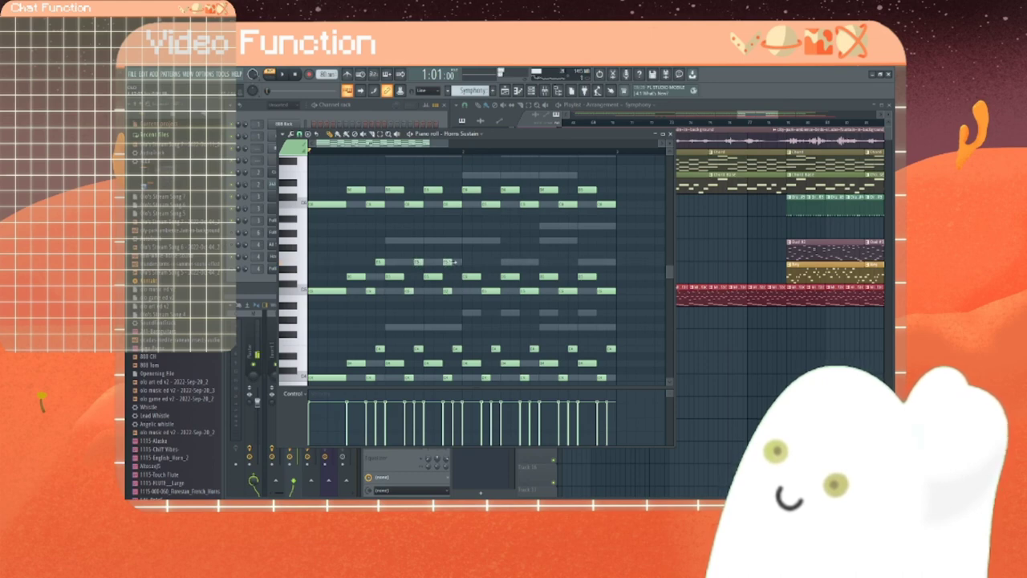
pyautogui.click(496, 263)
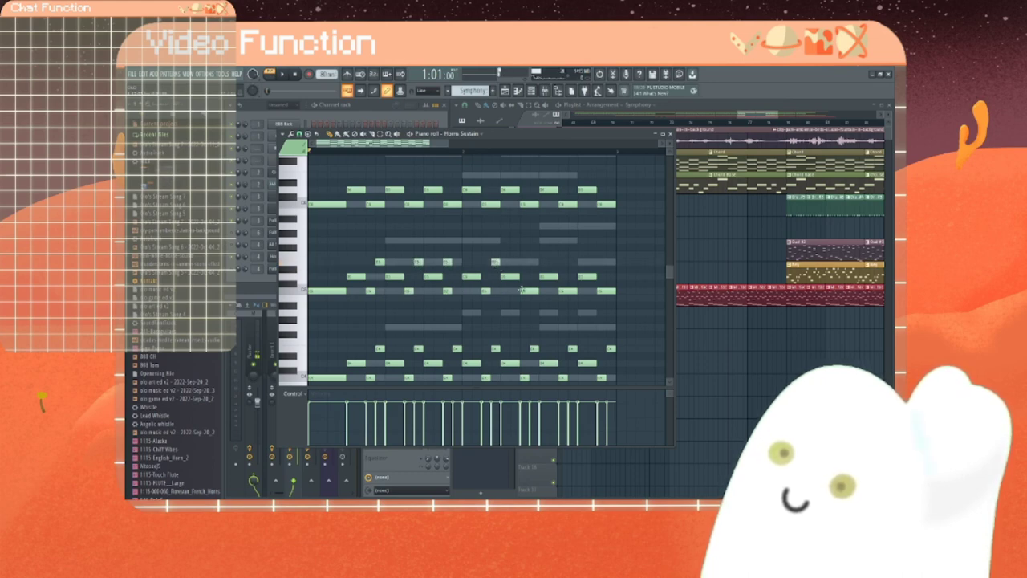
pyautogui.click(572, 262)
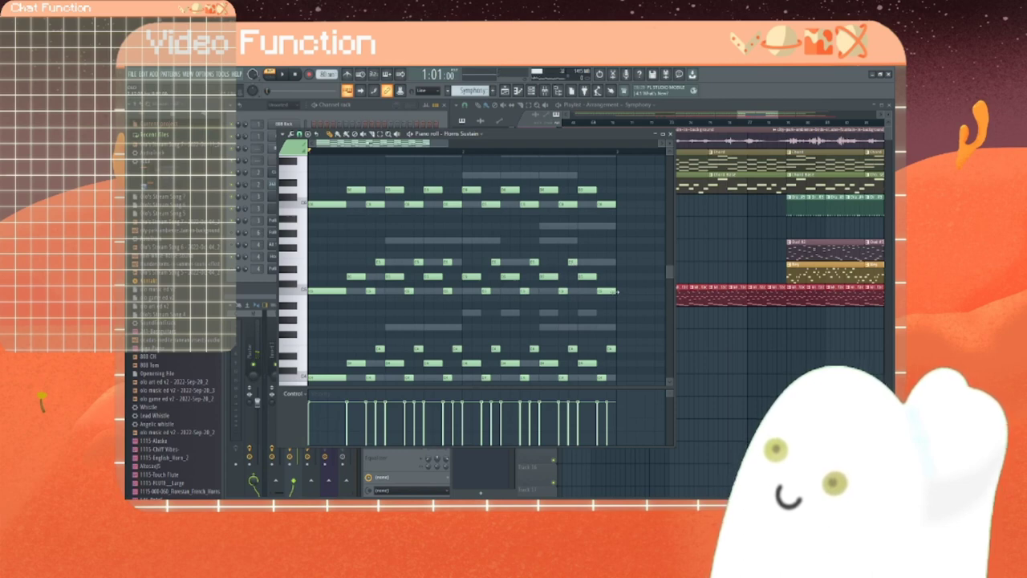
pyautogui.click(614, 265)
# Step: Shorten the half-beat C6 horn notes in both bars to quarter beats and follow each with a quarter-beat E6
pyautogui.scroll(4, 611, 272)
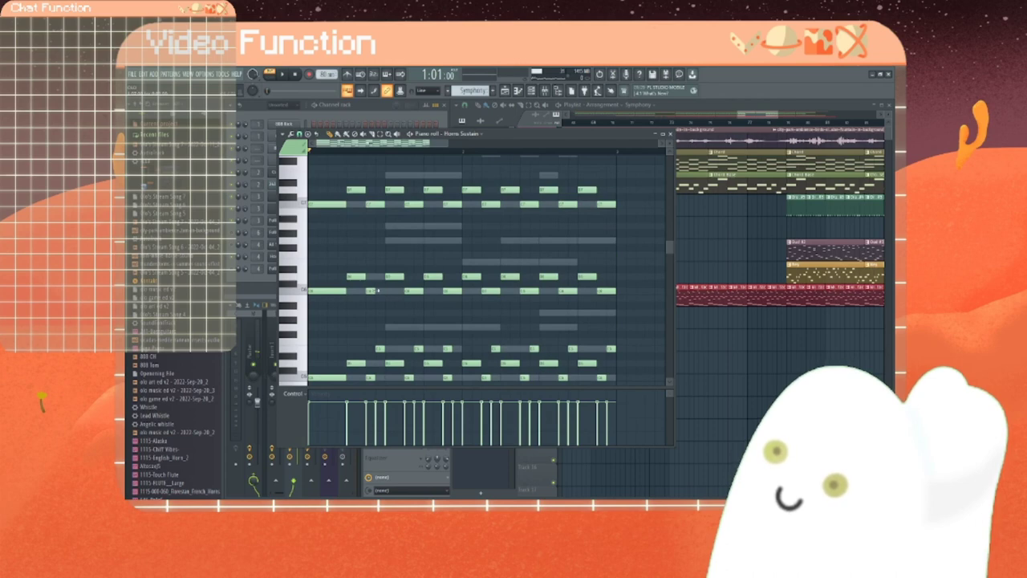
pyautogui.click(381, 262)
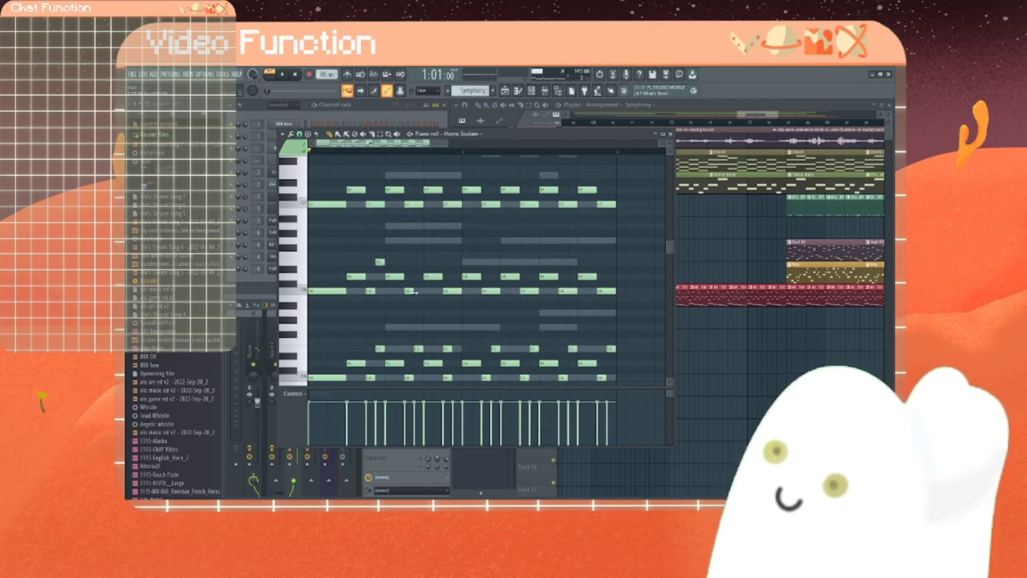
pyautogui.click(418, 263)
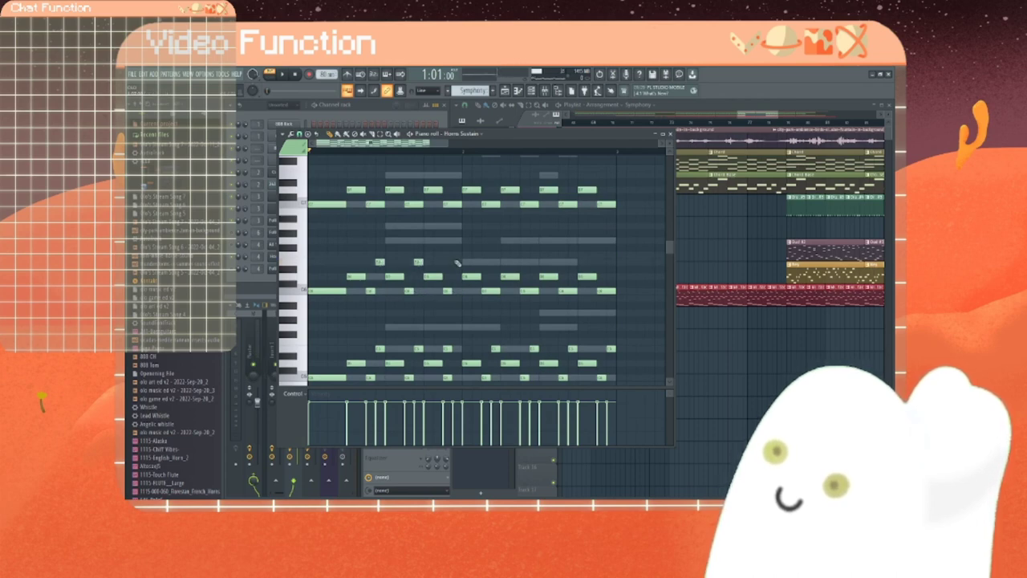
pyautogui.click(456, 264)
pyautogui.click(488, 270)
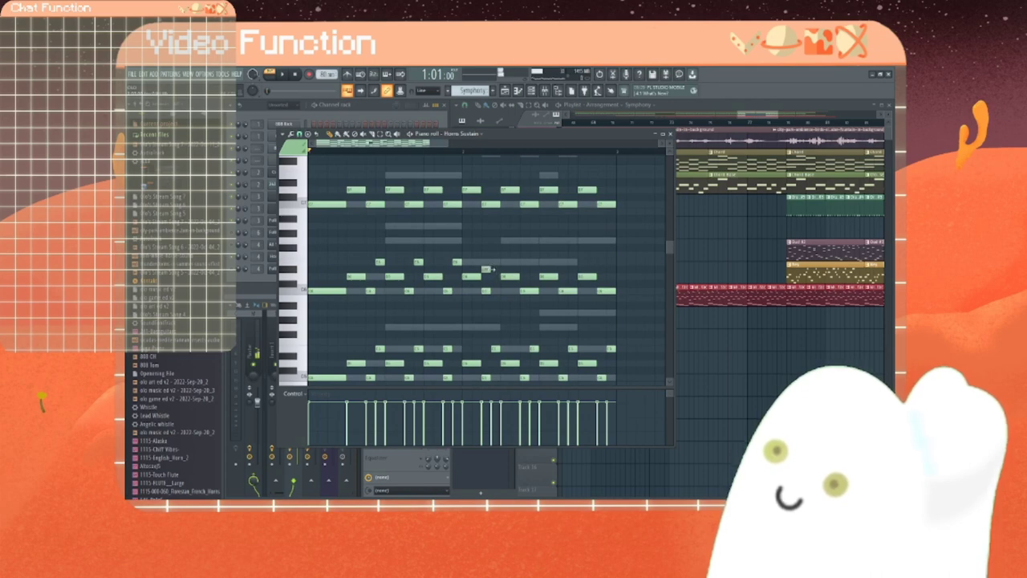
pyautogui.moveTo(487, 270); pyautogui.dragTo(496, 264)
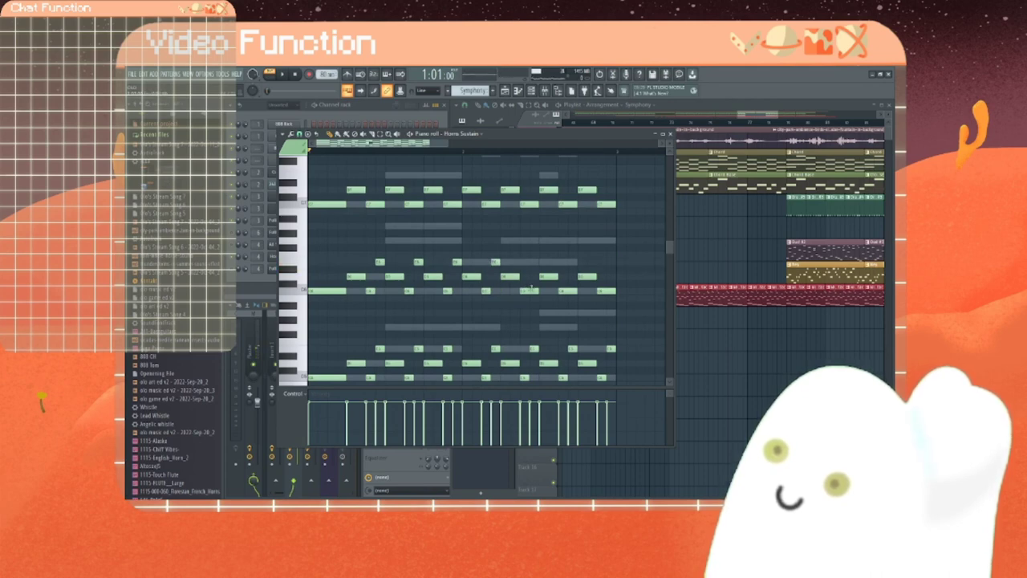
pyautogui.click(533, 263)
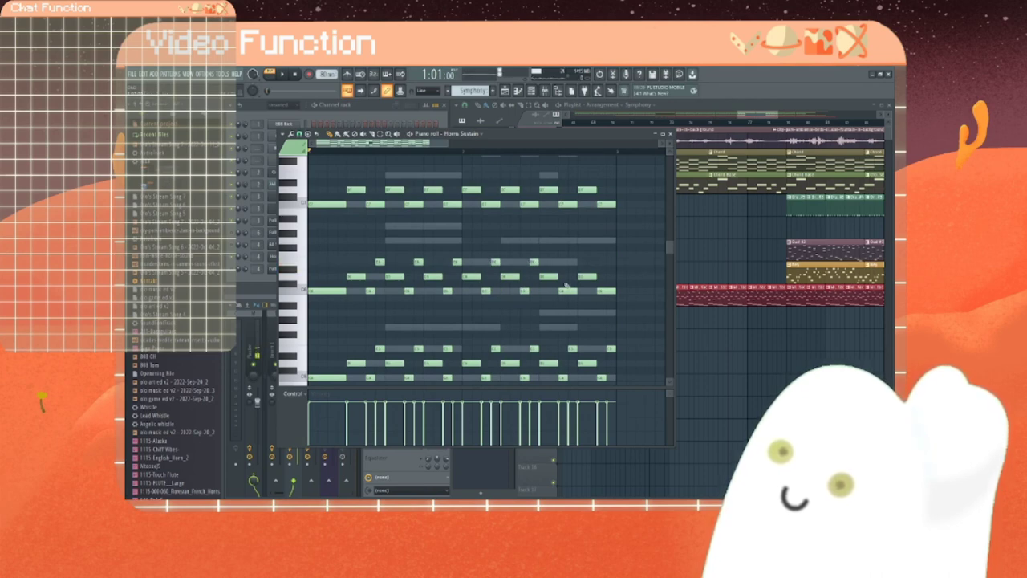
pyautogui.click(571, 264)
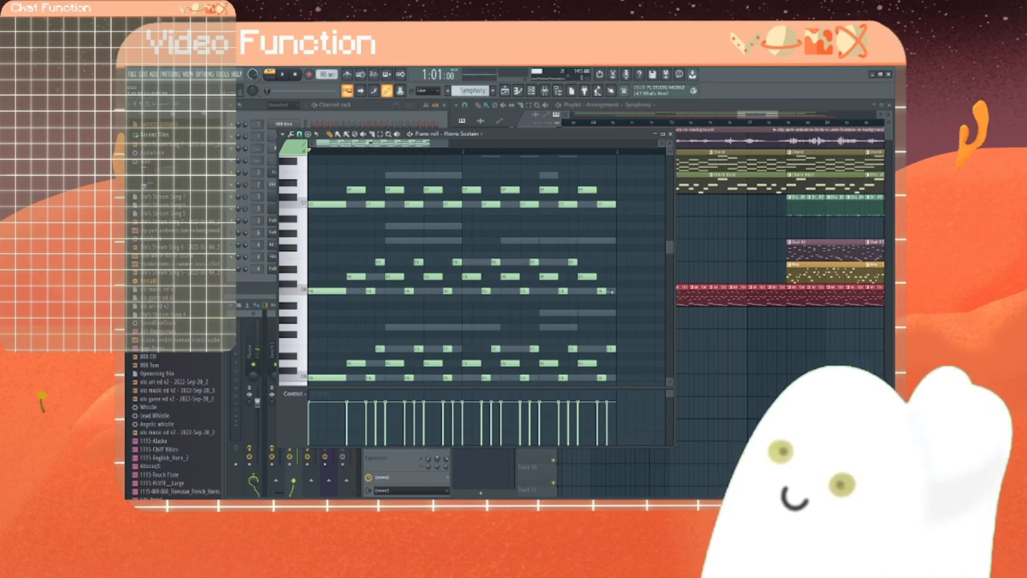
# Step: Shorten the first half-beat C7 note to a quarter beat, add a quarter-beat E7 after it, and lower that note to D7
pyautogui.scroll(3, 602, 288)
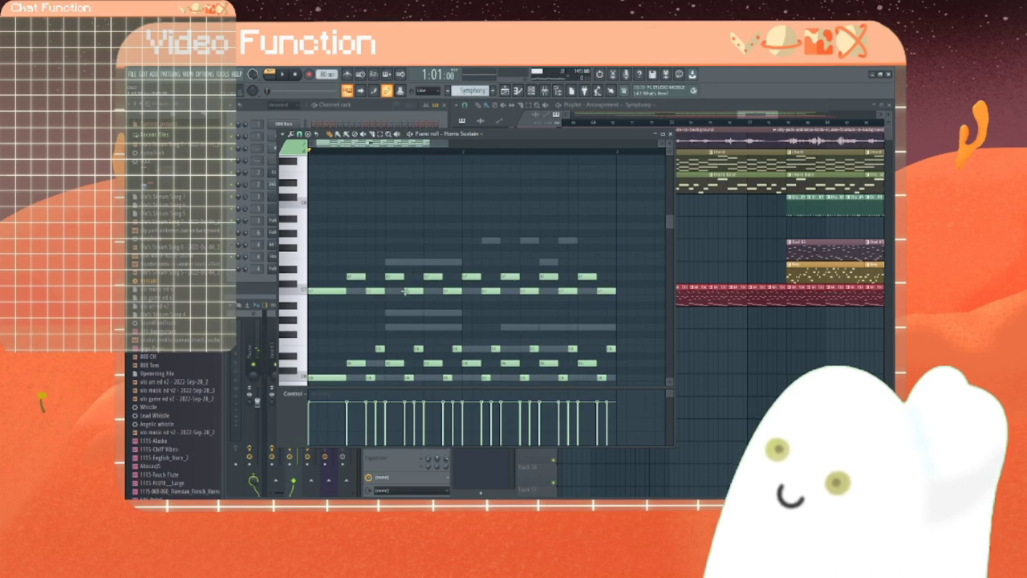
pyautogui.click(380, 263)
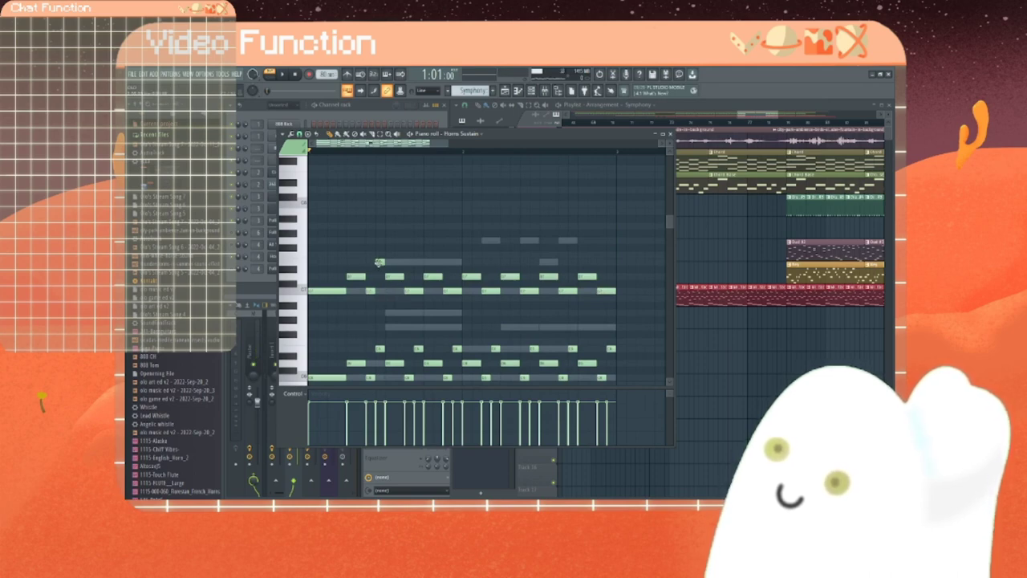
pyautogui.doubleClick(379, 262)
pyautogui.click(560, 232)
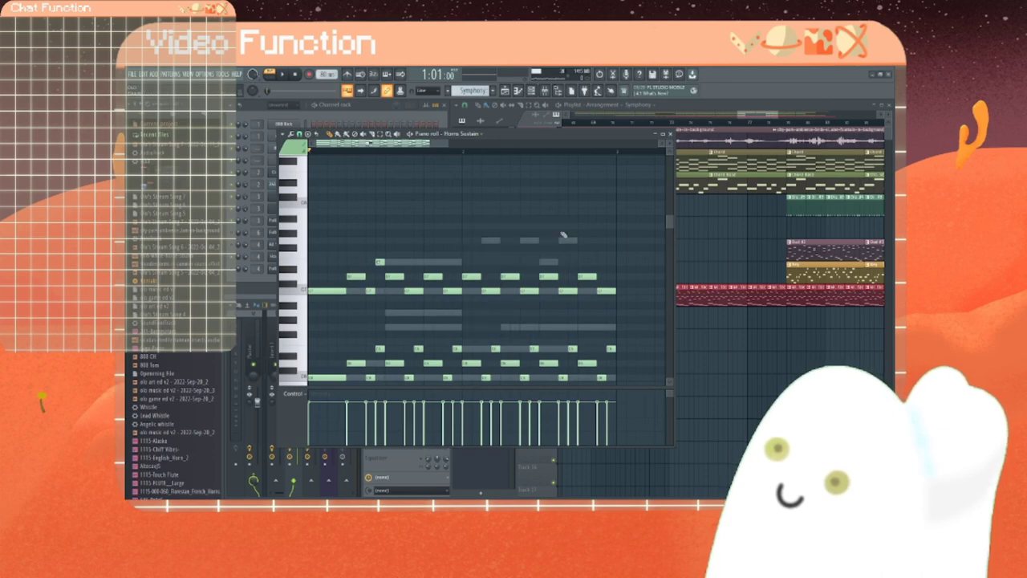
pyautogui.moveTo(379, 262)
pyautogui.mouseDown()
pyautogui.moveTo(378, 289)
pyautogui.moveTo(376, 276)
pyautogui.mouseUp()
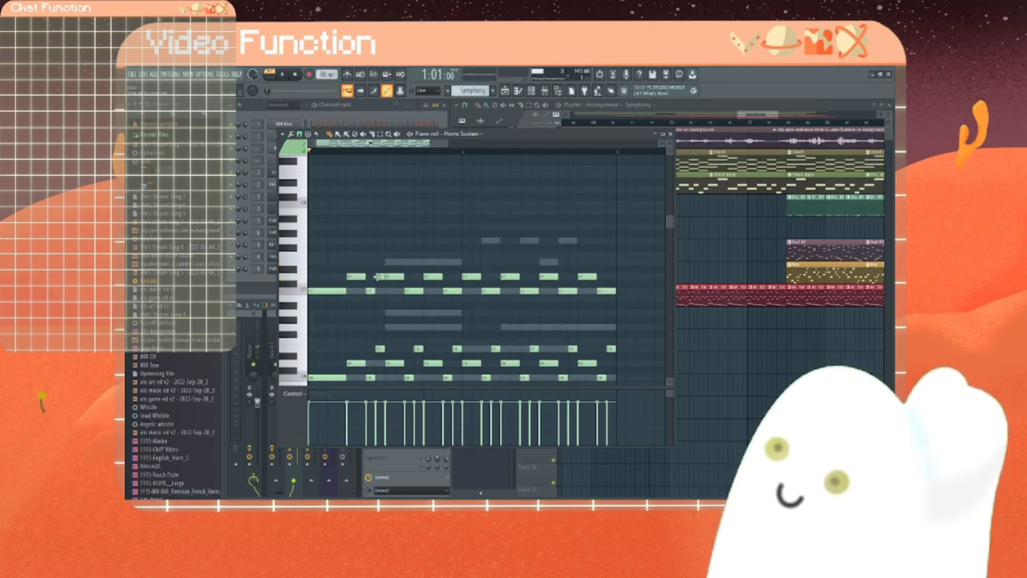
pyautogui.click(302, 290)
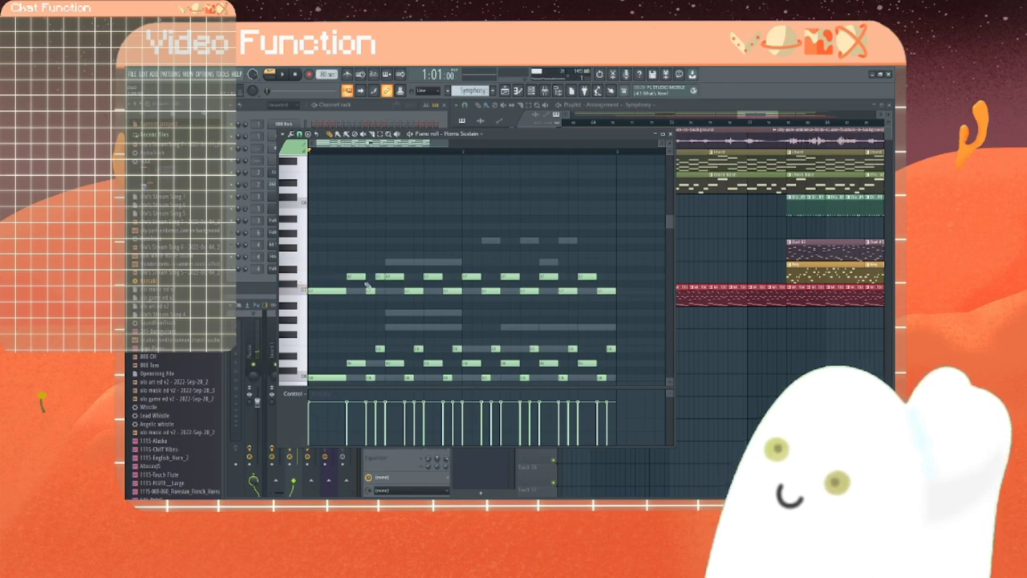
# Step: Lower the half-beat D7 notes in both bars to A6 and the quarter-beat D7 note to G6
pyautogui.scroll(-1, 473, 264)
pyautogui.scroll(-3, 431, 278)
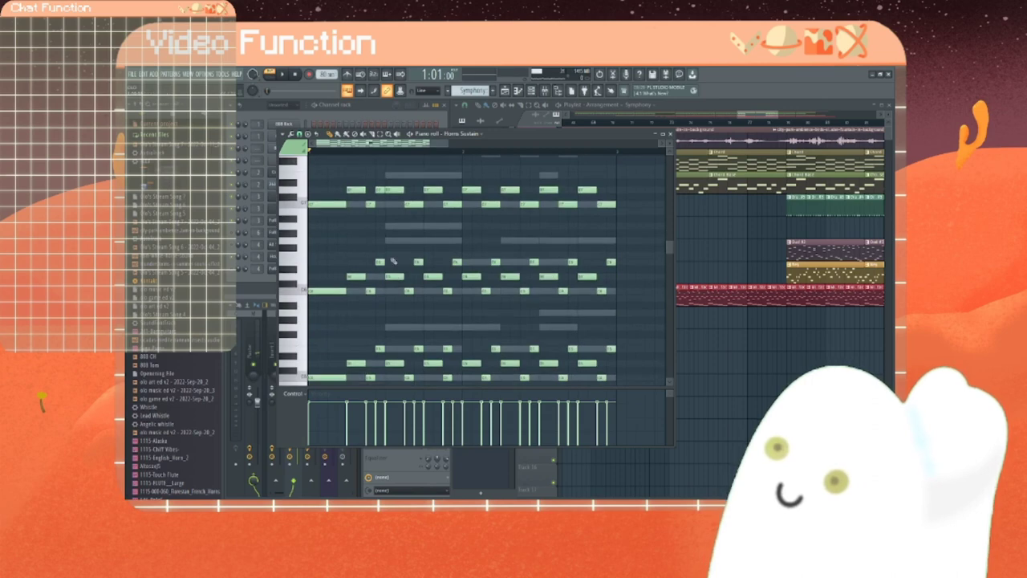
pyautogui.moveTo(352, 186); pyautogui.dragTo(352, 226)
pyautogui.moveTo(378, 189); pyautogui.dragTo(391, 228)
pyautogui.moveTo(431, 190); pyautogui.dragTo(431, 227)
pyautogui.moveTo(464, 190); pyautogui.dragTo(464, 227)
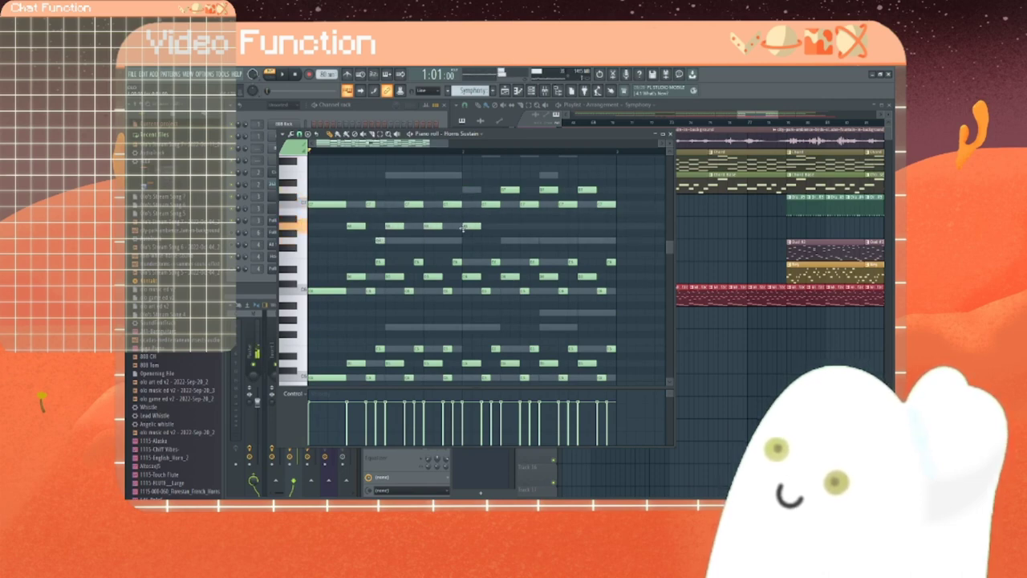
pyautogui.moveTo(503, 190); pyautogui.dragTo(503, 227)
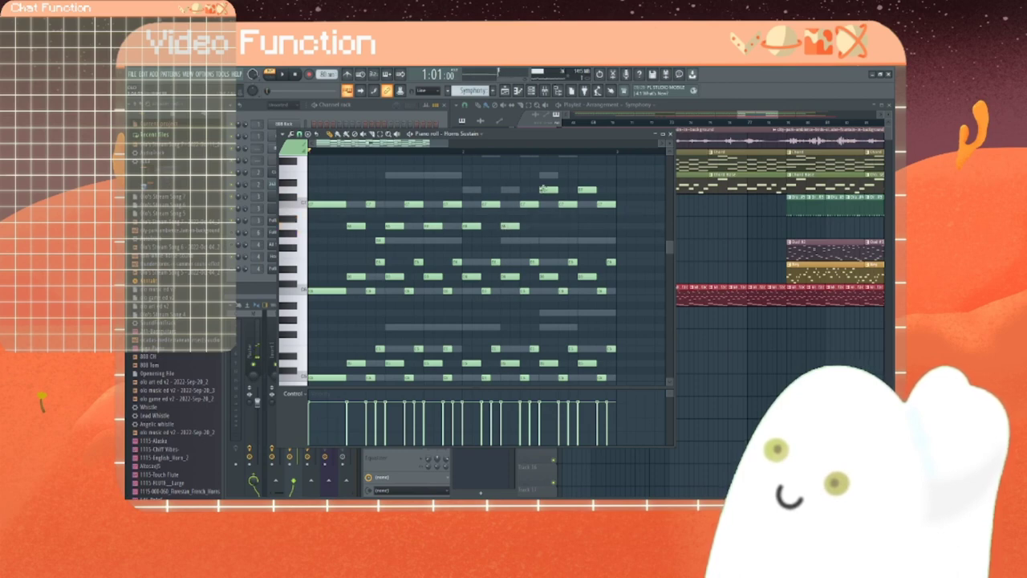
pyautogui.moveTo(543, 191); pyautogui.dragTo(542, 228)
pyautogui.moveTo(576, 190); pyautogui.dragTo(579, 228)
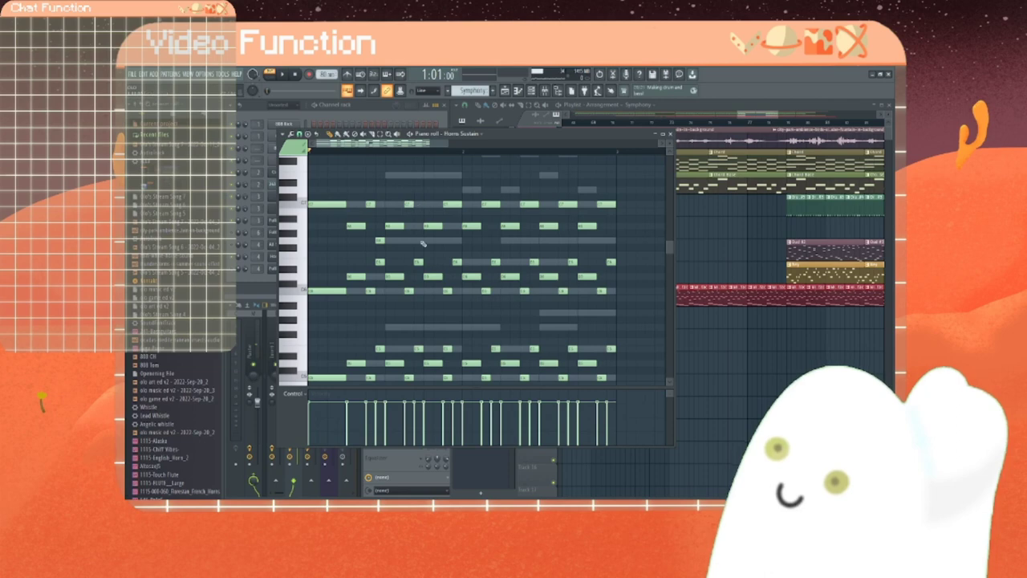
# Step: Shorten the remaining half-beat C7 notes to quarter beats and follow each with a quarter-beat G6
pyautogui.click(419, 240)
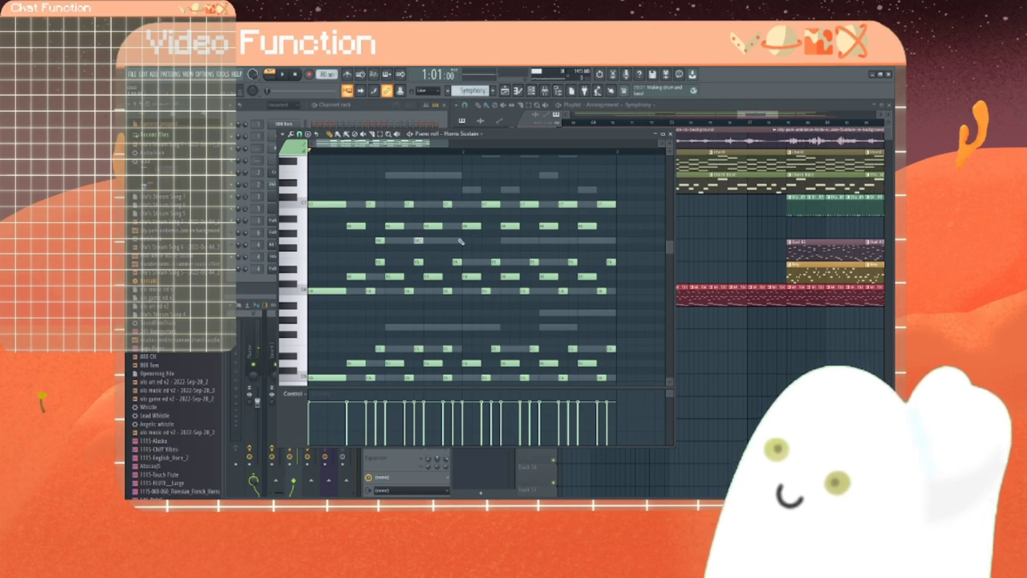
pyautogui.click(461, 241)
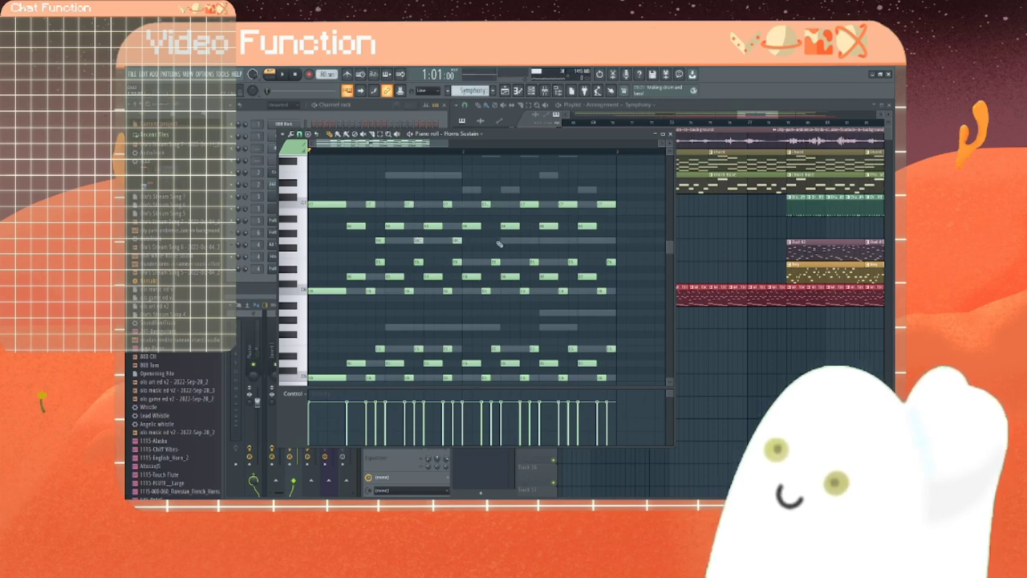
pyautogui.click(499, 241)
pyautogui.click(538, 241)
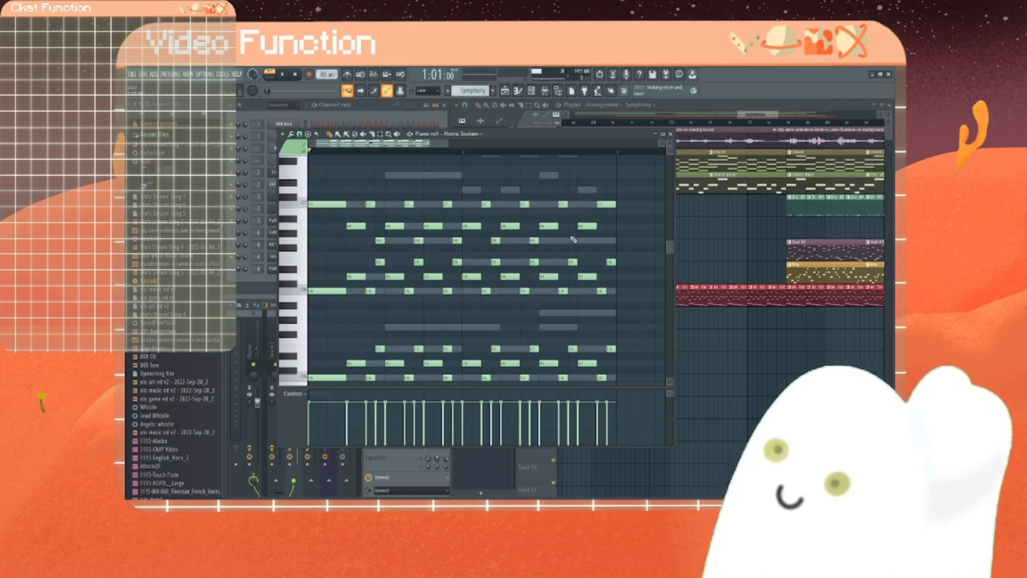
pyautogui.click(575, 241)
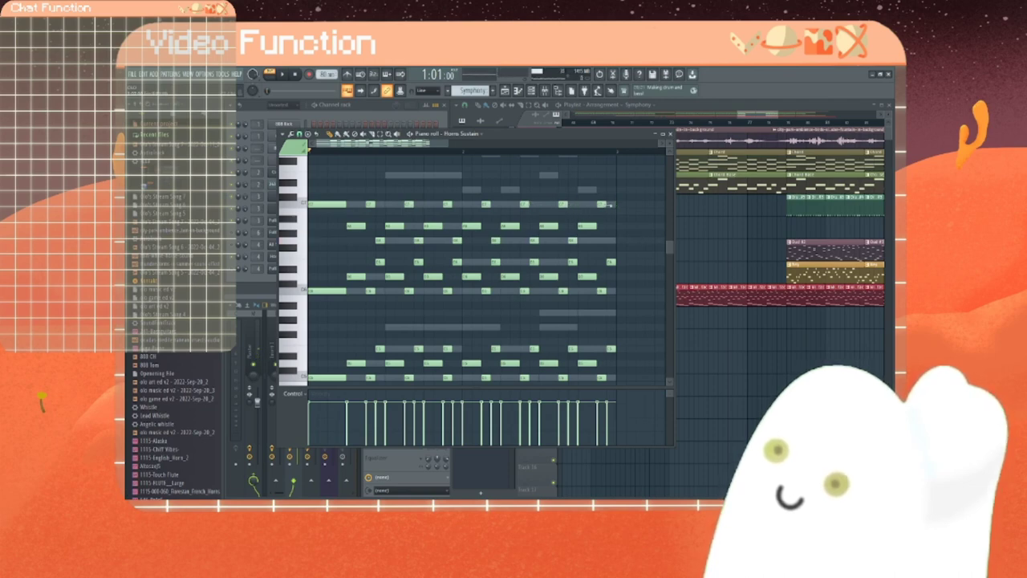
# Step: Play back the Symphony pattern, close the Horns Sustain piano roll, and audition the pattern again
pyautogui.press('space')
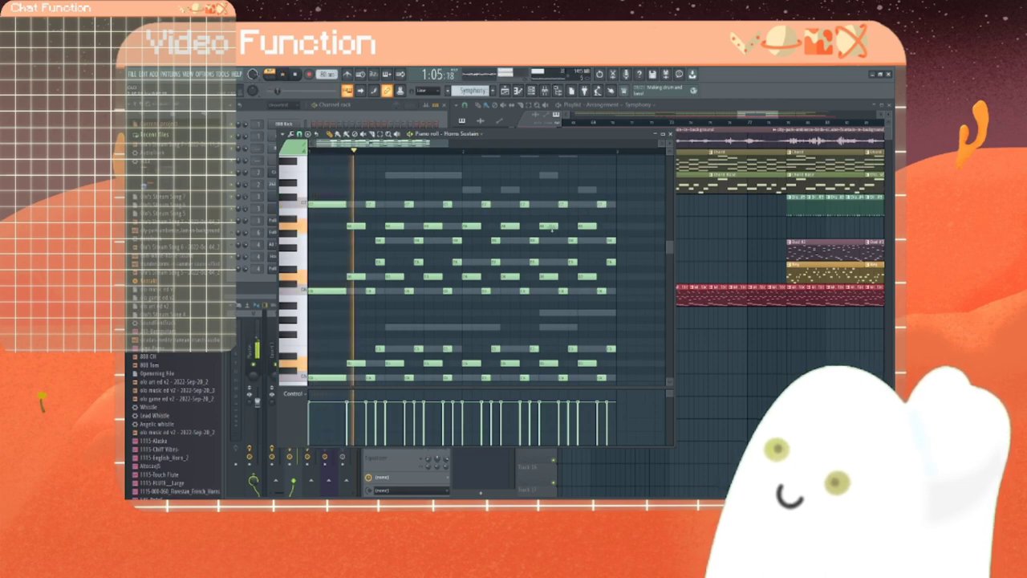
pyautogui.scroll(-5, 551, 235)
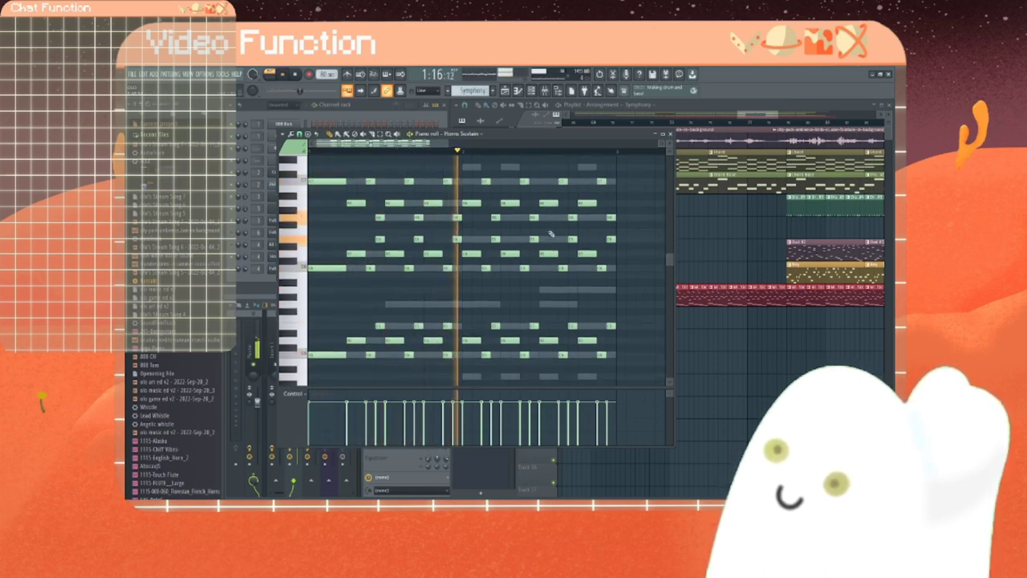
pyautogui.scroll(1, 551, 235)
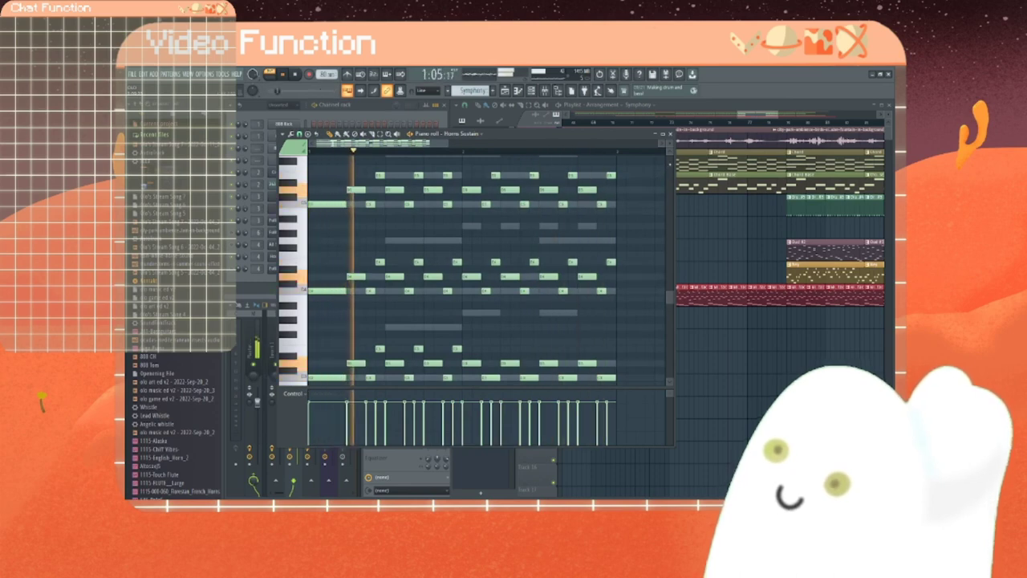
pyautogui.press('space')
pyautogui.click(671, 134)
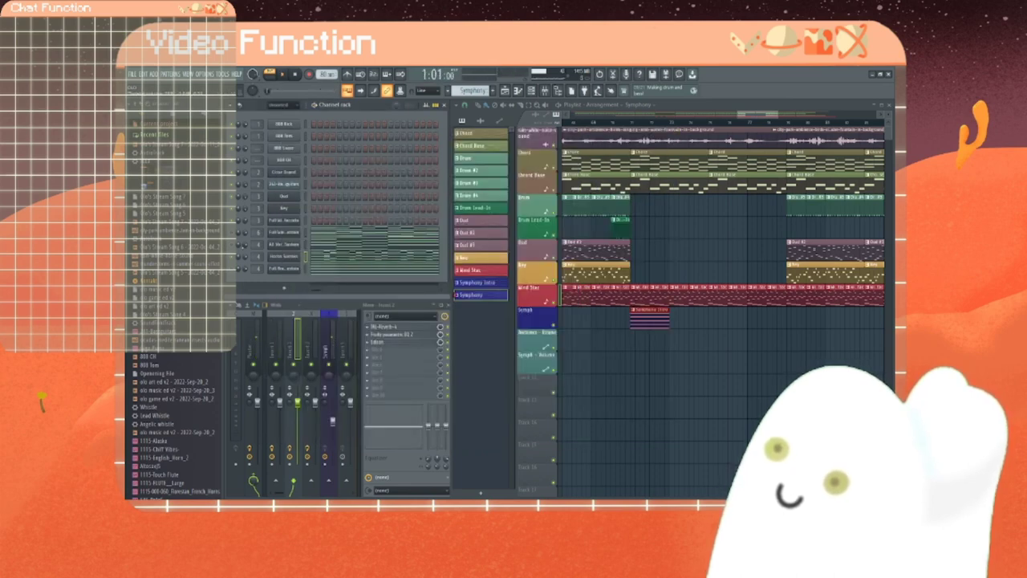
pyautogui.press('space')
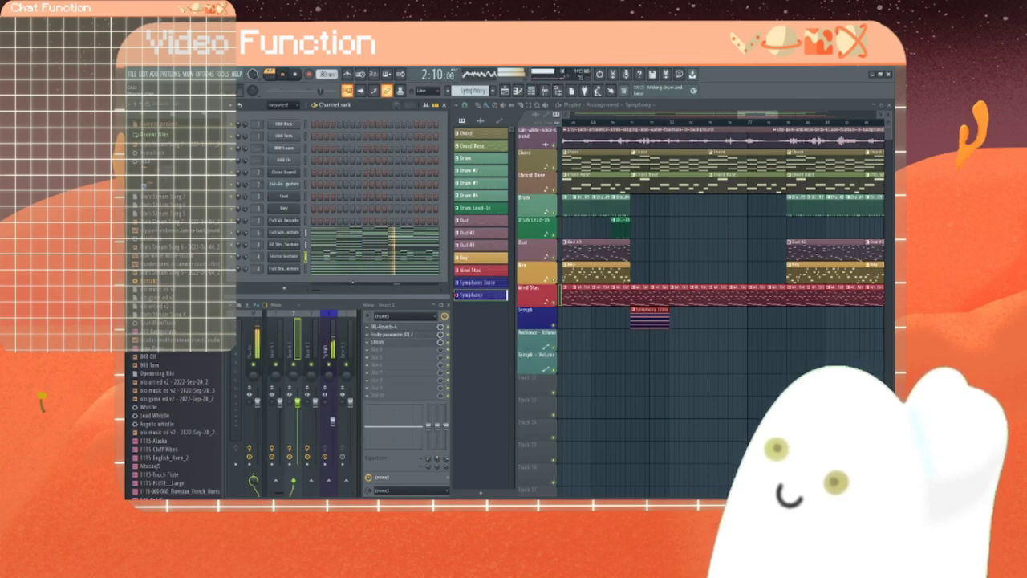
pyautogui.press('space')
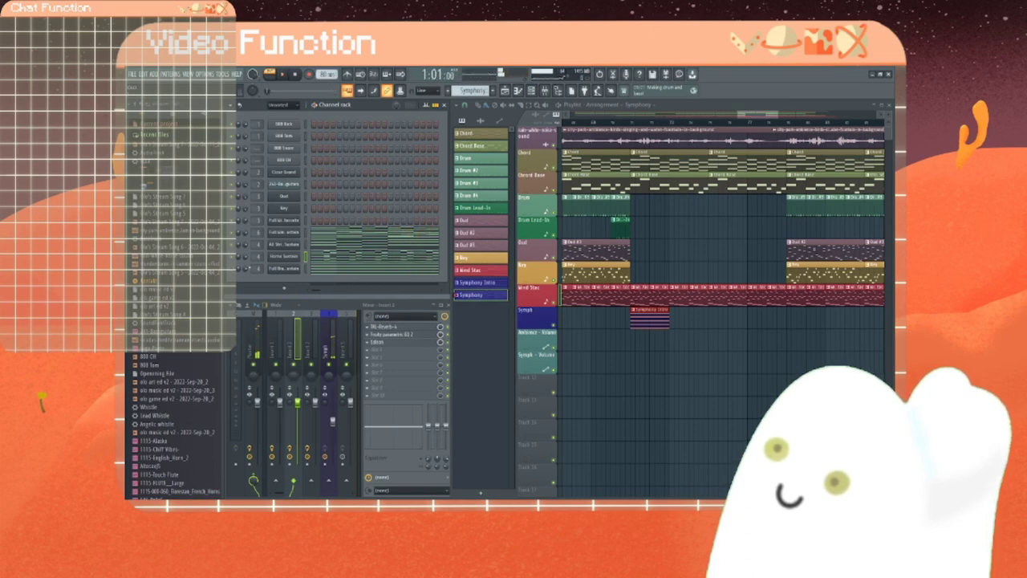
# Step: Open the Full Brass Sustain channel's notes in the piano roll
pyautogui.rightClick(277, 273)
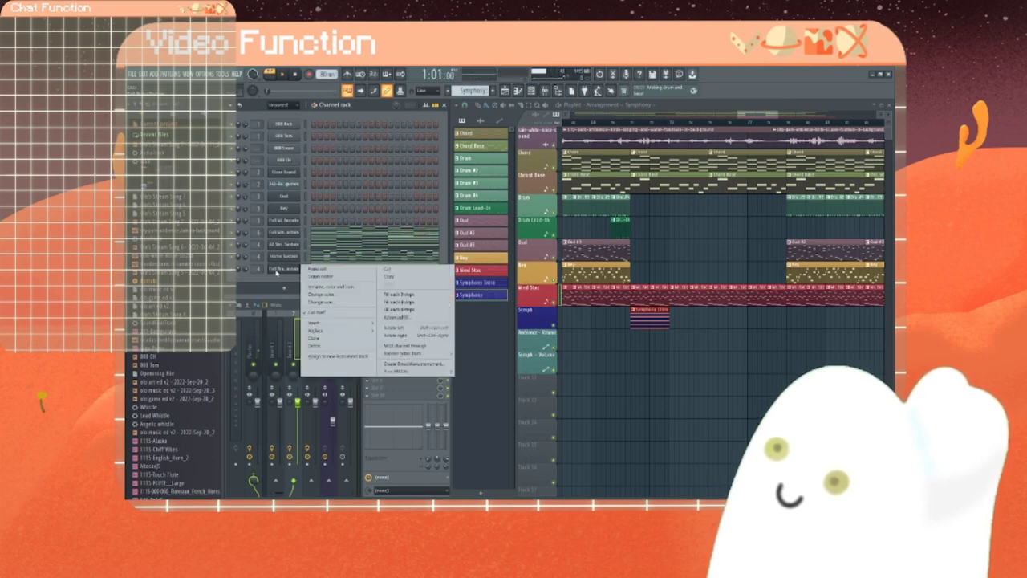
pyautogui.click(337, 271)
pyautogui.scroll(-3, 387, 356)
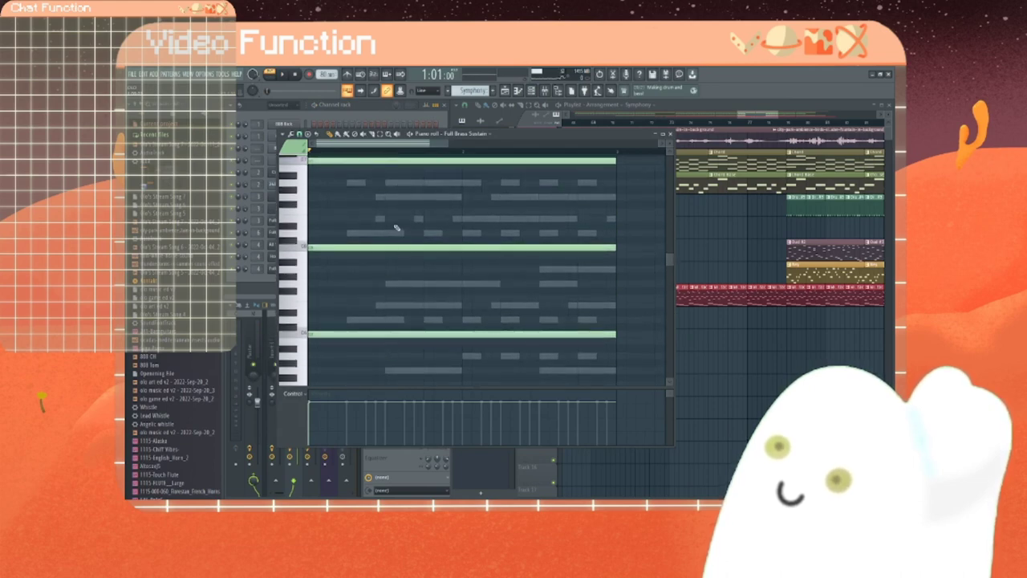
# Step: Shorten the two-bar Full Brass Sustain C notes in every octave to one beat each
pyautogui.scroll(3, 395, 225)
pyautogui.moveTo(392, 202); pyautogui.dragTo(447, 282)
pyautogui.scroll(4, 474, 304)
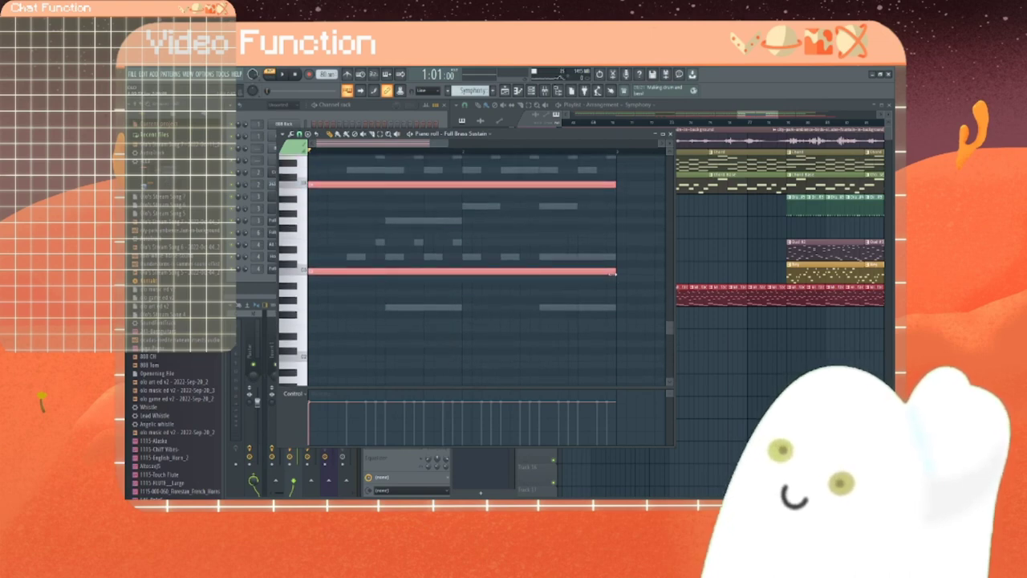
pyautogui.moveTo(613, 274); pyautogui.dragTo(347, 278)
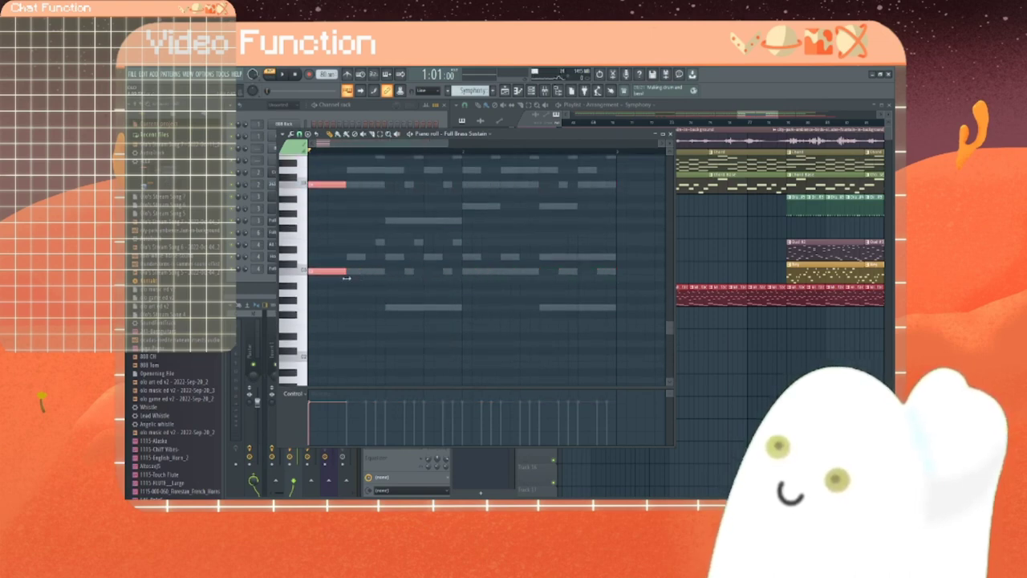
# Step: Play back the Symphony pattern to audition the shortened C notes
pyautogui.scroll(4, 345, 281)
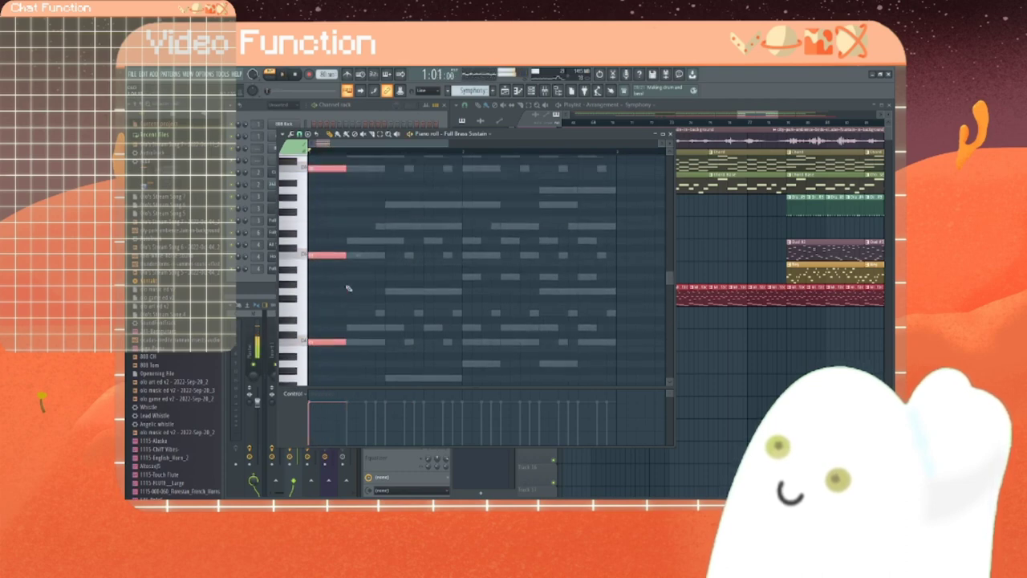
pyautogui.scroll(4, 349, 288)
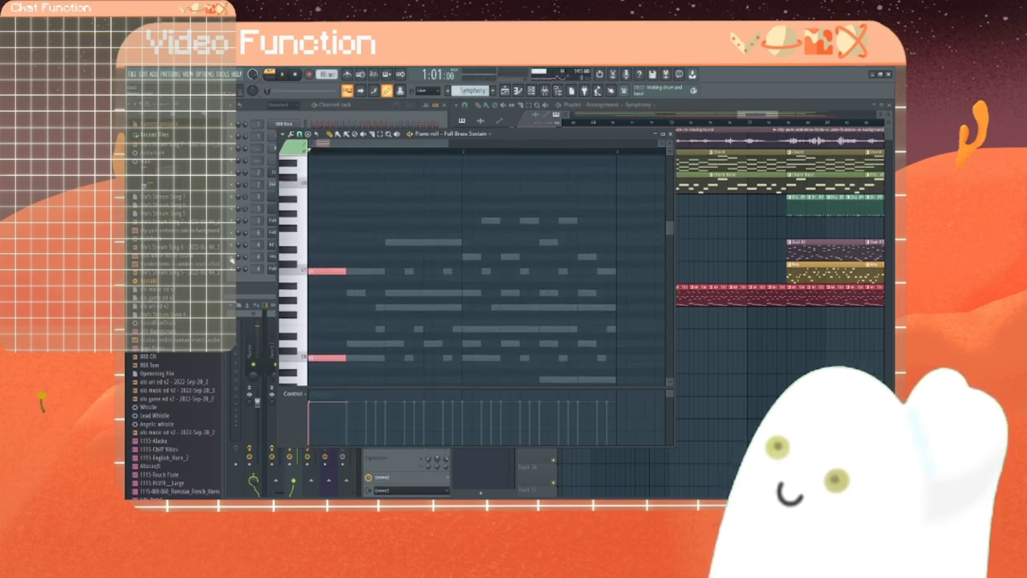
pyautogui.click(234, 257)
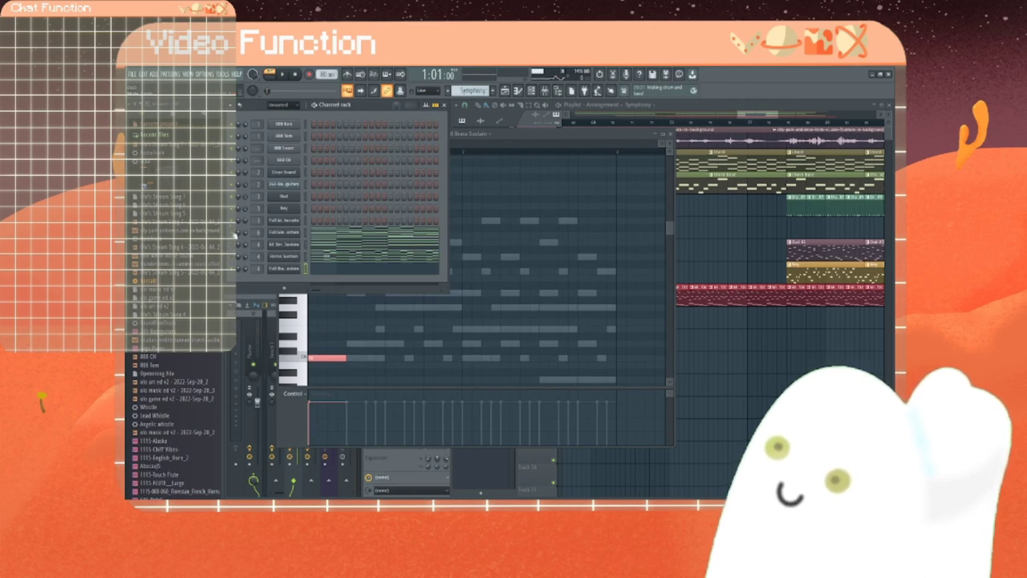
pyautogui.click(459, 274)
pyautogui.press('space')
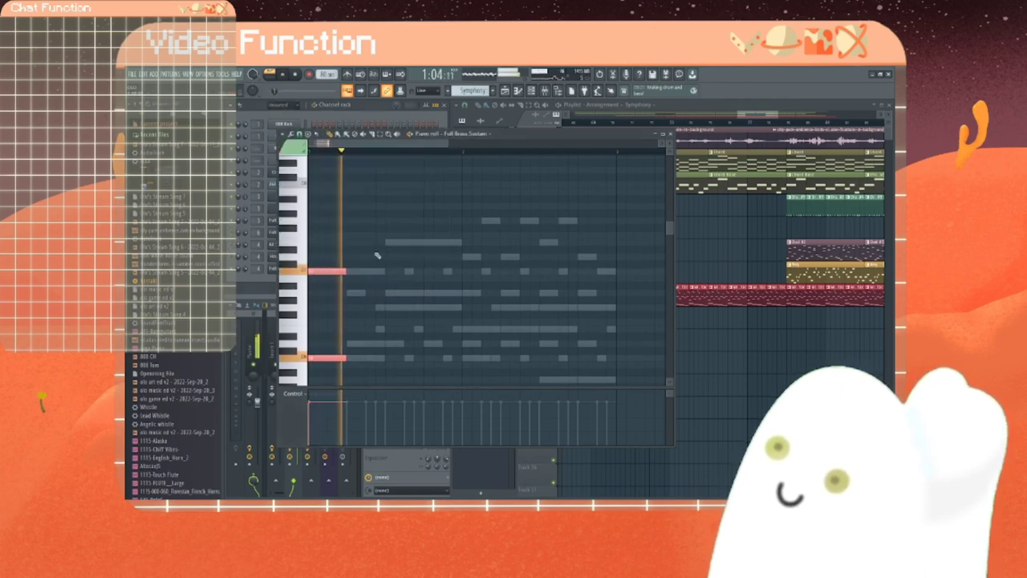
# Step: Fill the rest of bar 1 with half-beat D3 and E3 notes on beats 2 and 4 and a one-beat C3 on beat 3
pyautogui.scroll(-4, 377, 255)
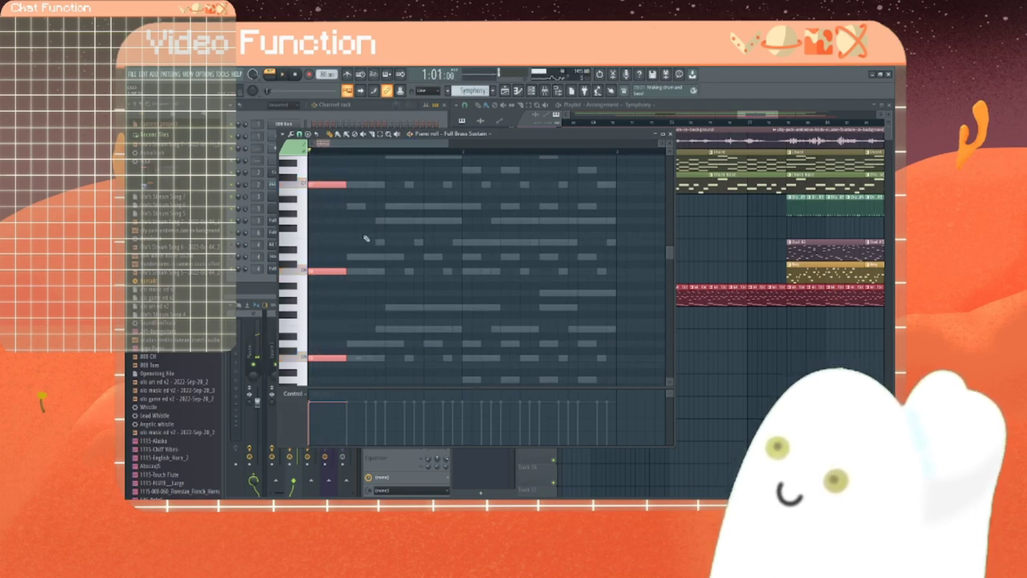
pyautogui.scroll(2, 318, 247)
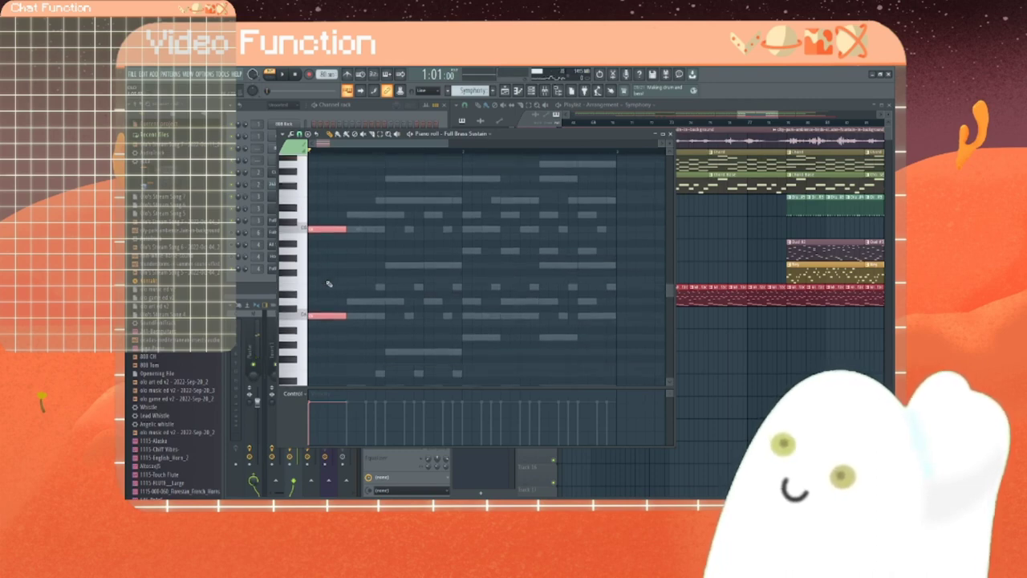
pyautogui.scroll(2, 373, 296)
pyautogui.scroll(-4, 374, 292)
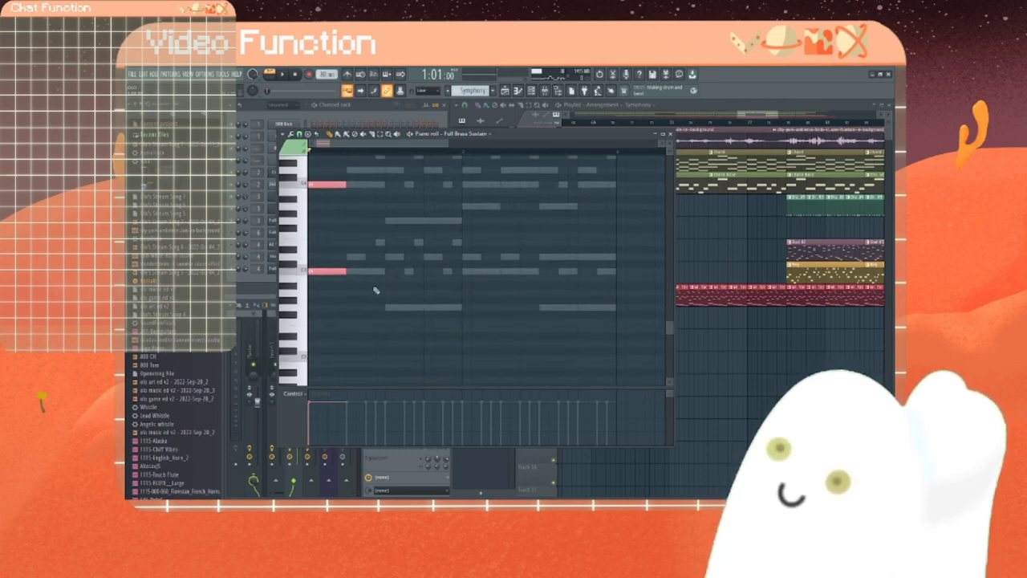
pyautogui.click(350, 255)
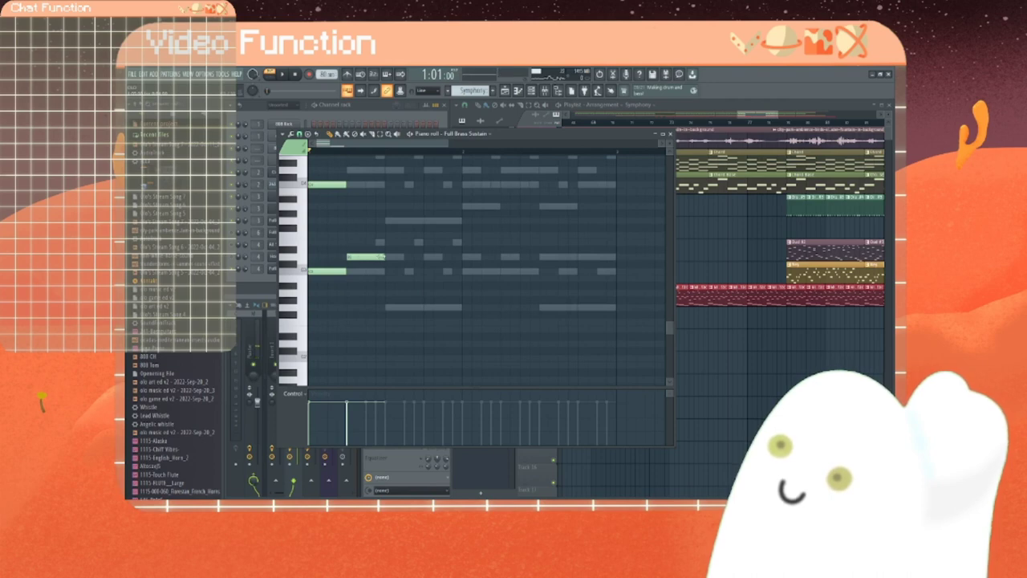
pyautogui.moveTo(382, 256); pyautogui.dragTo(362, 257)
pyautogui.click(372, 242)
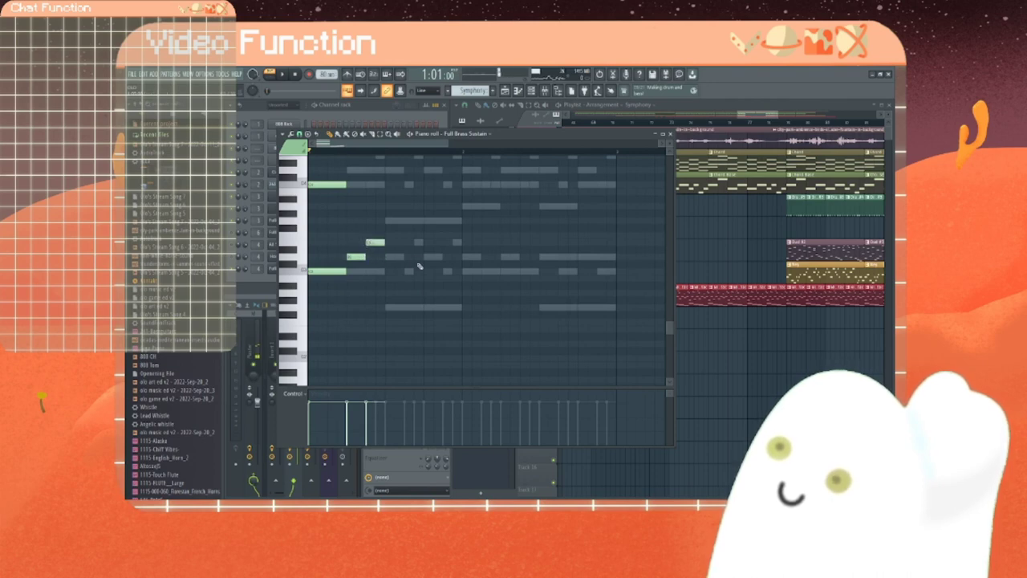
pyautogui.click(392, 271)
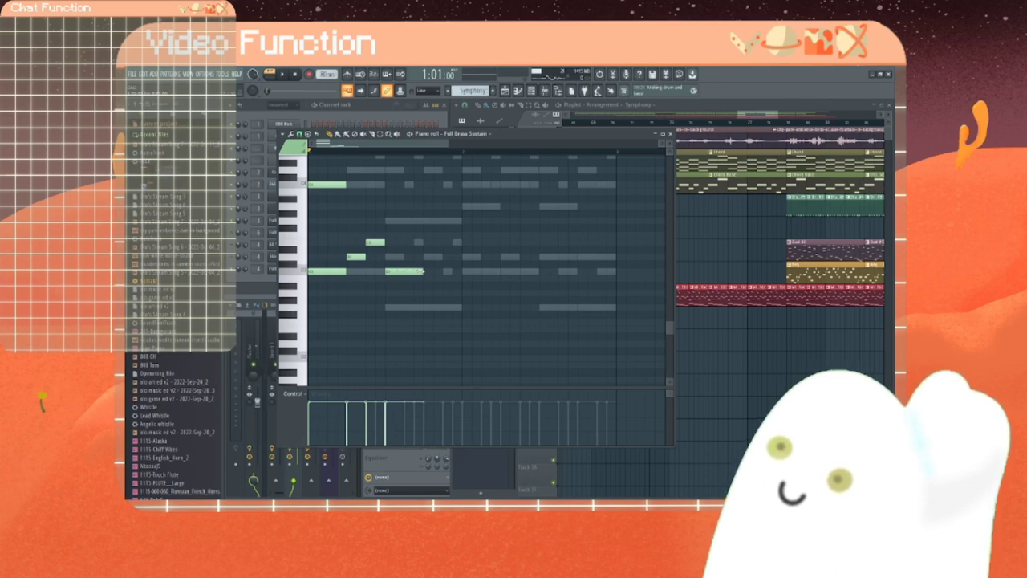
pyautogui.click(431, 258)
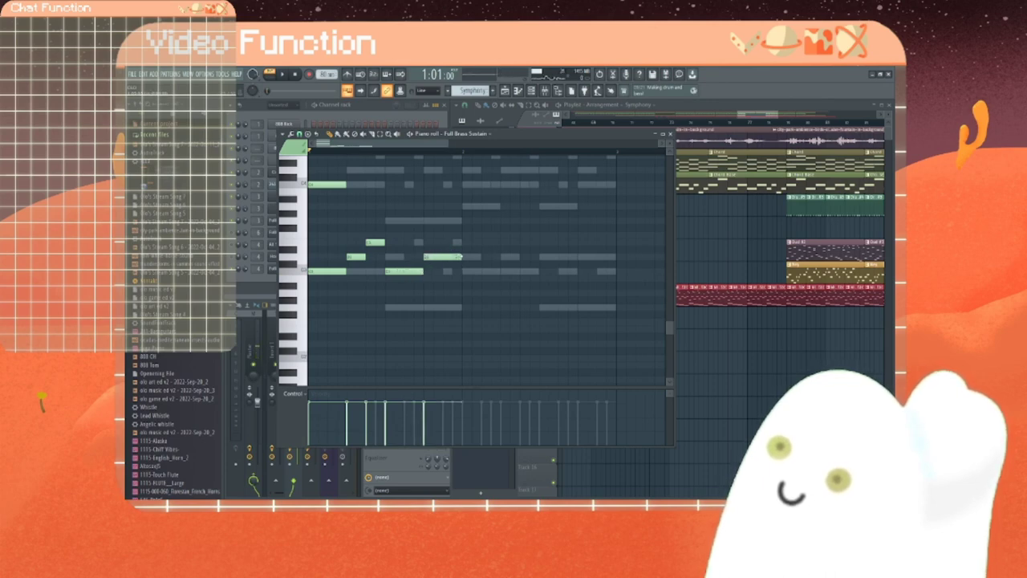
pyautogui.click(448, 243)
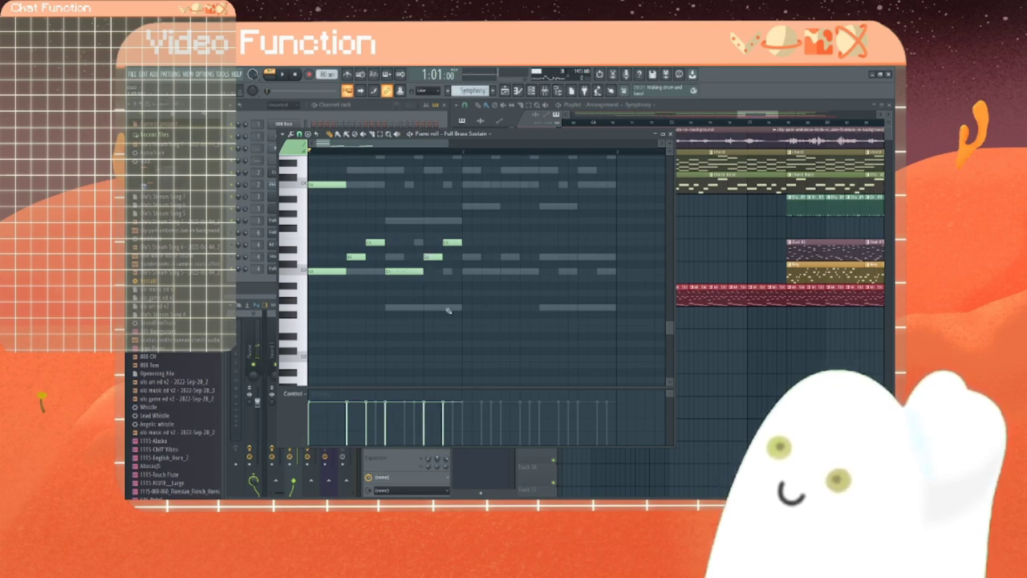
# Step: Start bar 2 with a one-beat C3 followed by half-beat D3 and E3 notes, and audition the pattern
pyautogui.scroll(1, 463, 290)
pyautogui.click(469, 293)
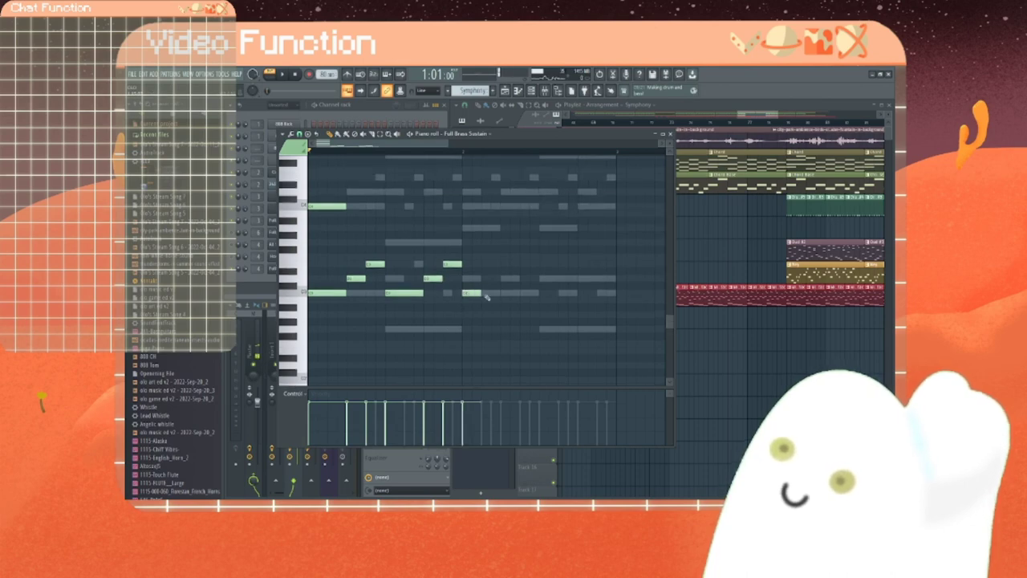
pyautogui.moveTo(479, 293); pyautogui.dragTo(500, 293)
pyautogui.click(514, 277)
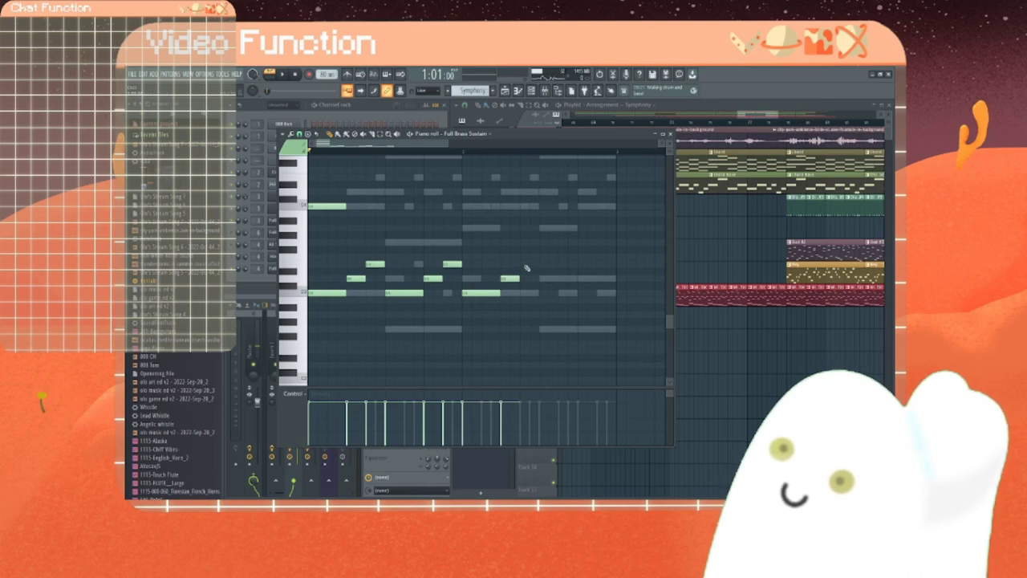
pyautogui.click(526, 267)
pyautogui.press('space')
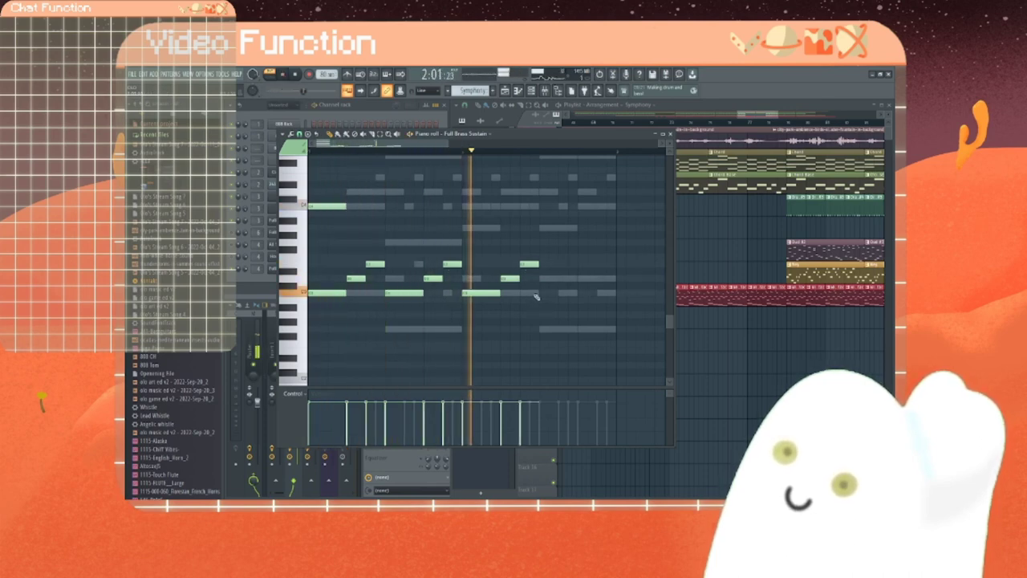
pyautogui.press('space')
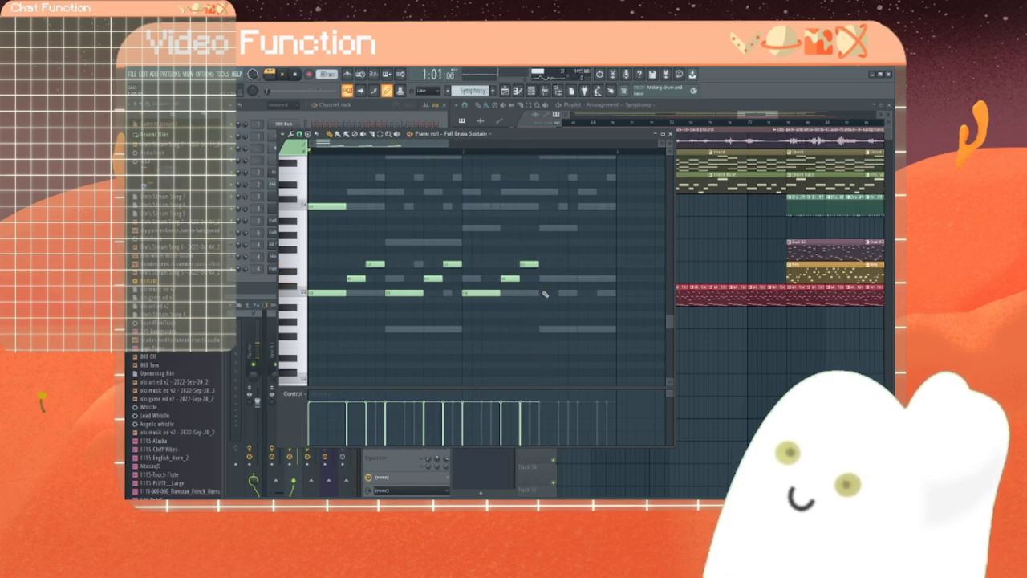
# Step: Finish bar 2 with a one-beat C3 on beat 3 followed by half-beat E3 and C3 notes, and play it back
pyautogui.click(544, 294)
pyautogui.moveTo(558, 293); pyautogui.dragTo(587, 279)
pyautogui.click(585, 280)
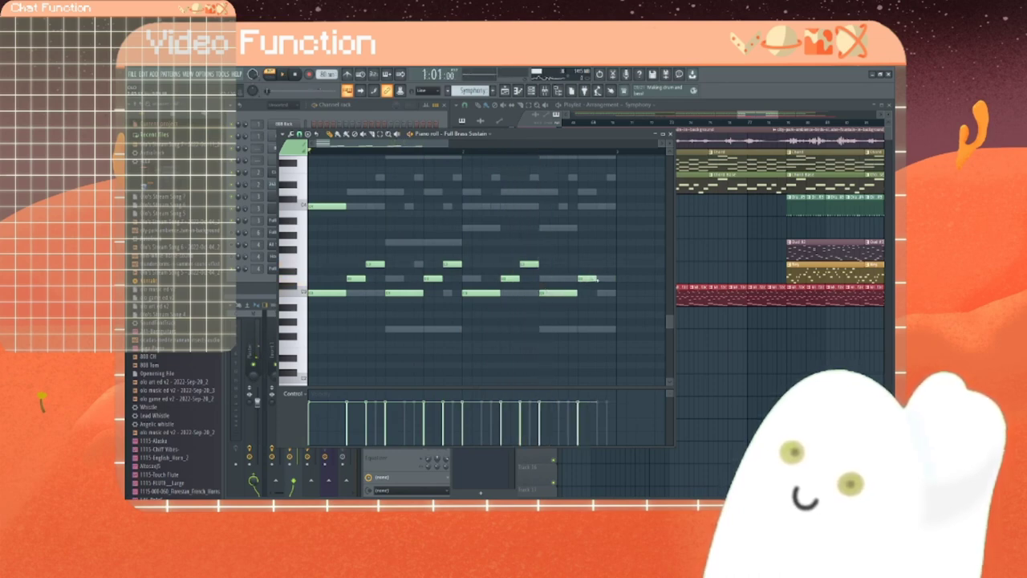
pyautogui.click(600, 293)
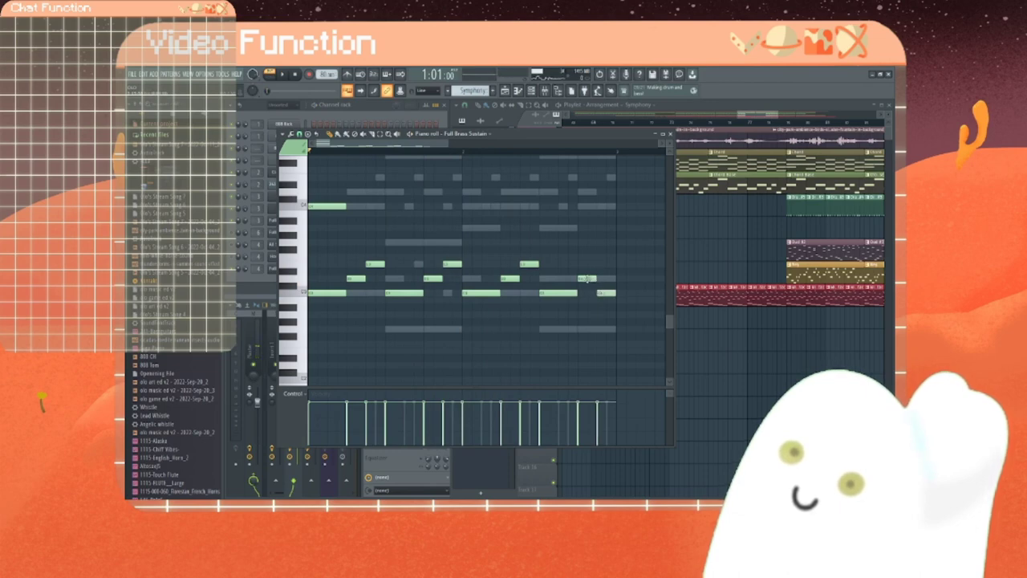
pyautogui.moveTo(587, 279); pyautogui.dragTo(586, 264)
pyautogui.press('space')
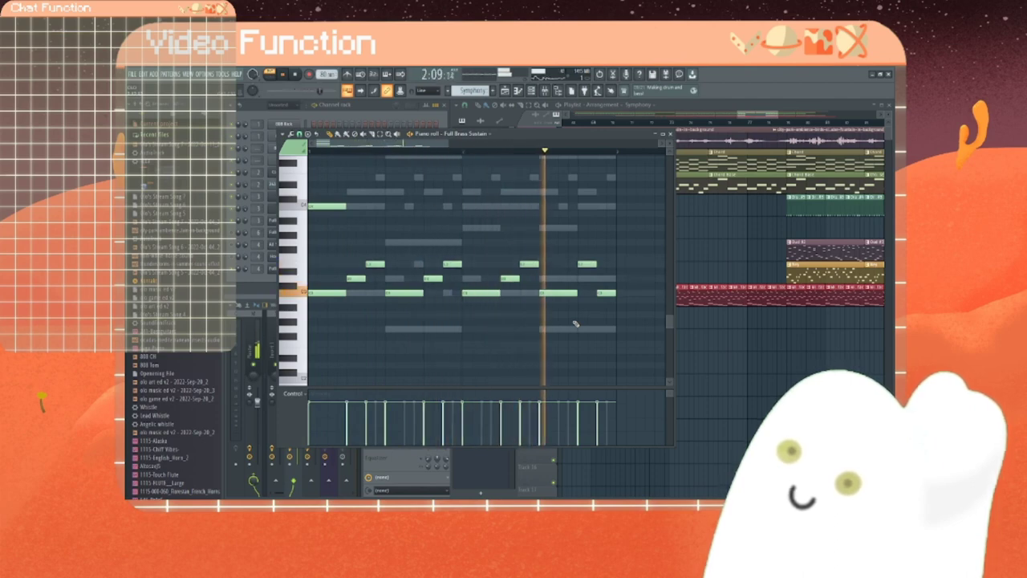
pyautogui.press('space')
# Step: Try D3 for the final half-beat note of bar 2, set it to A2 instead, and audition the pattern
pyautogui.scroll(1, 541, 317)
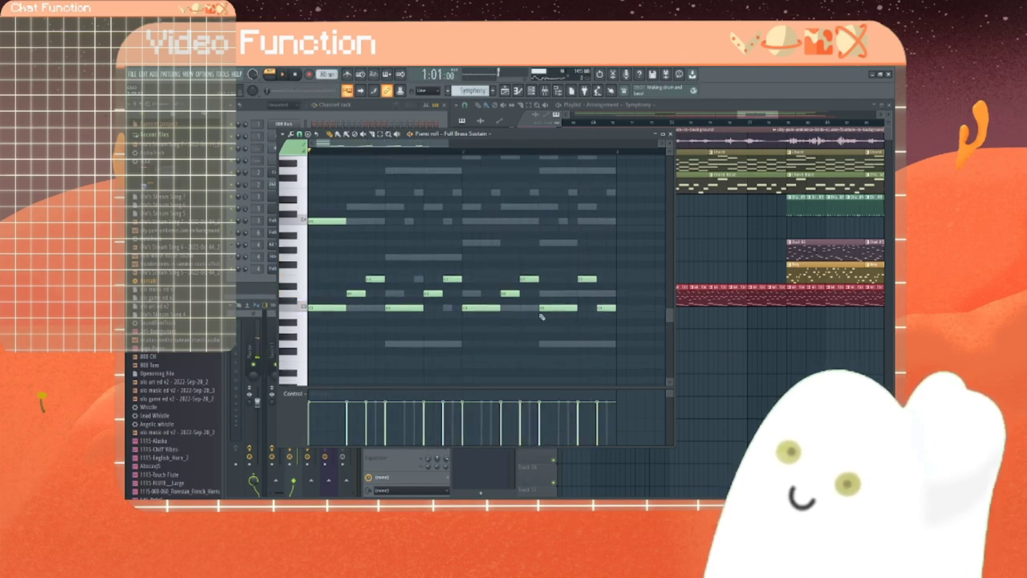
pyautogui.scroll(2, 540, 316)
pyautogui.moveTo(606, 336); pyautogui.dragTo(606, 322)
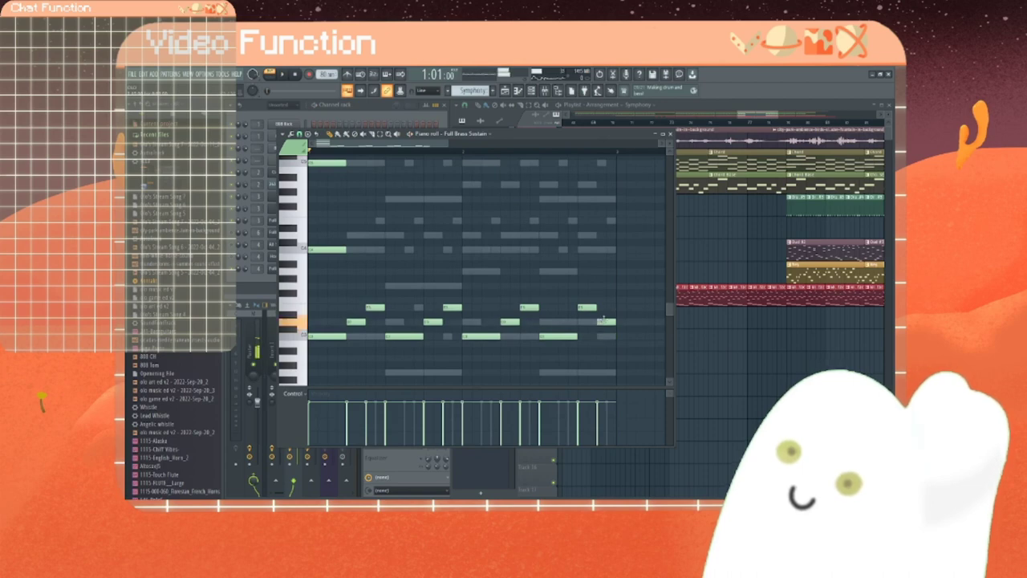
pyautogui.press('space')
pyautogui.press('space')
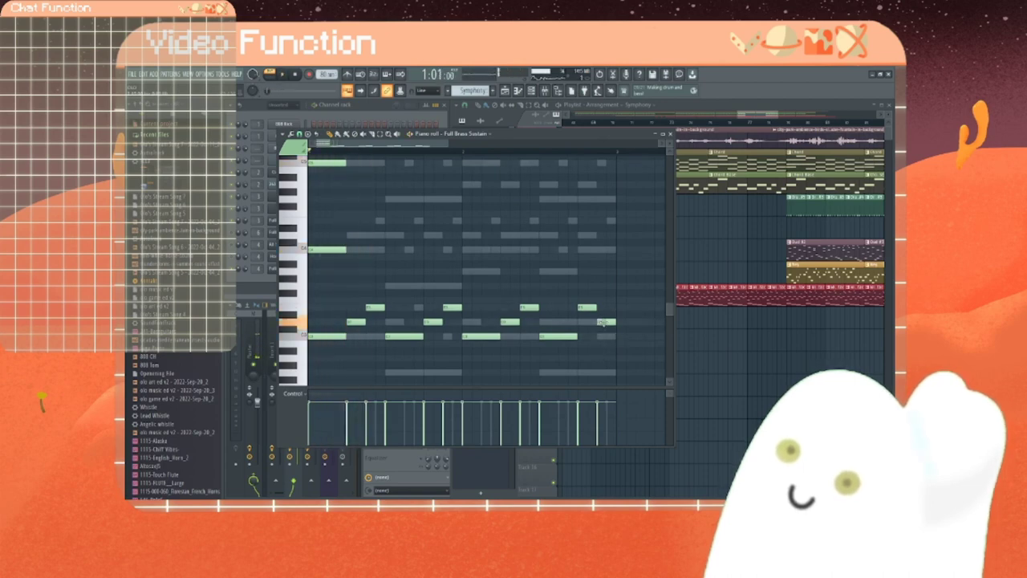
pyautogui.click(601, 357)
pyautogui.press('space')
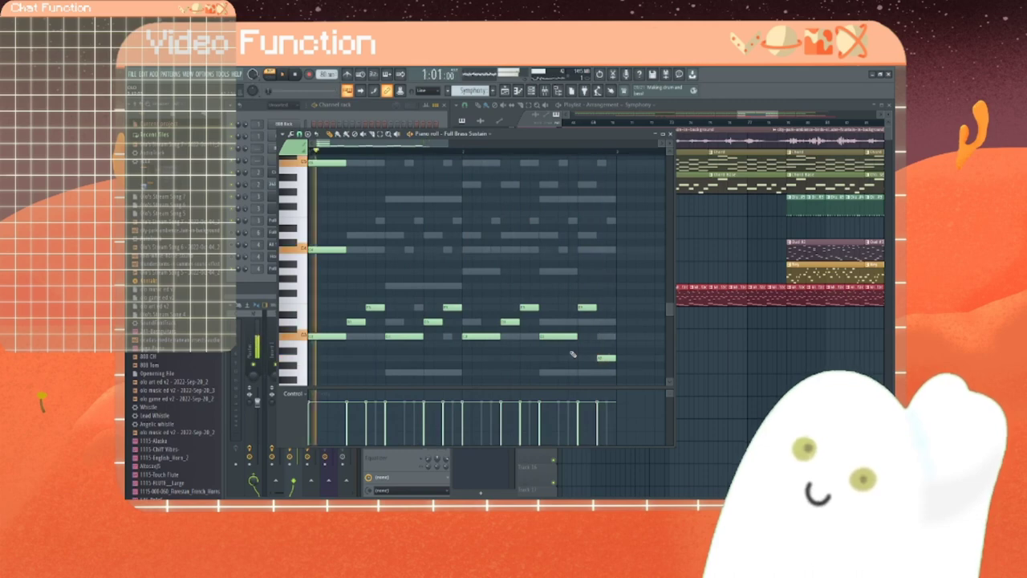
pyautogui.press('space')
# Step: Add half-beat D4 and E4 notes after the first C4 and duplicate the three-note figure three times across both bars
pyautogui.scroll(-2, 380, 335)
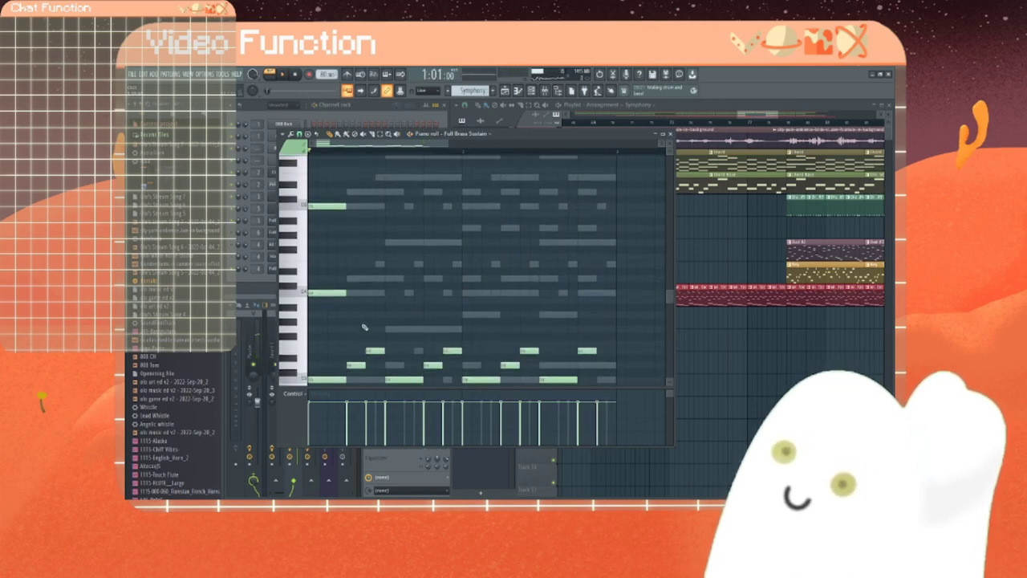
pyautogui.scroll(-1, 351, 309)
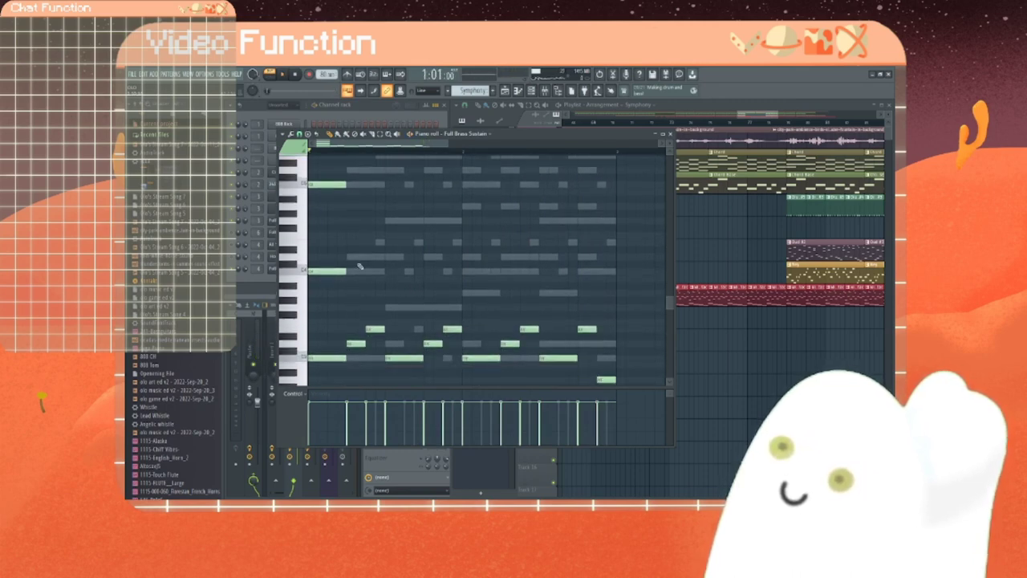
pyautogui.click(357, 256)
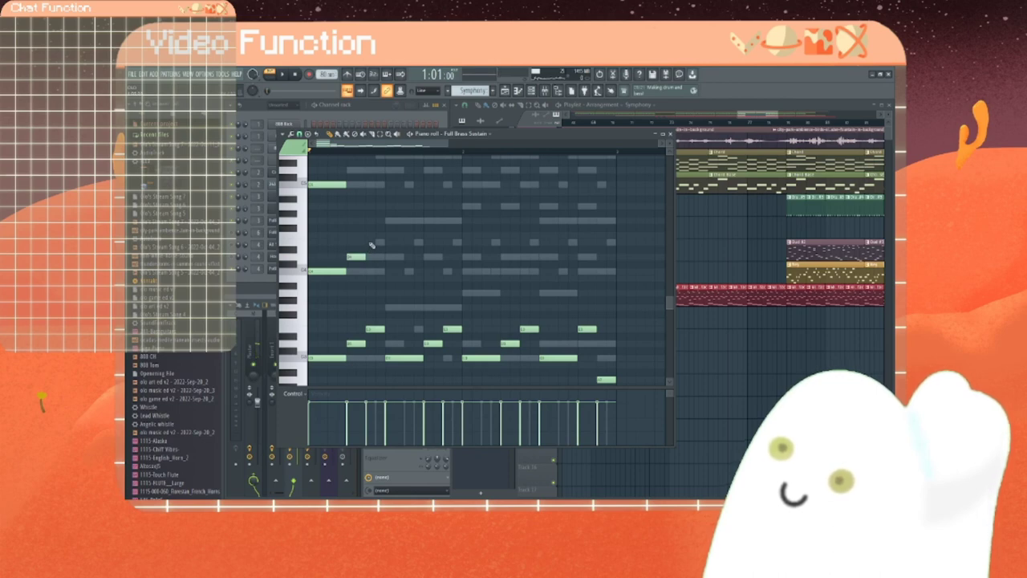
pyautogui.click(373, 243)
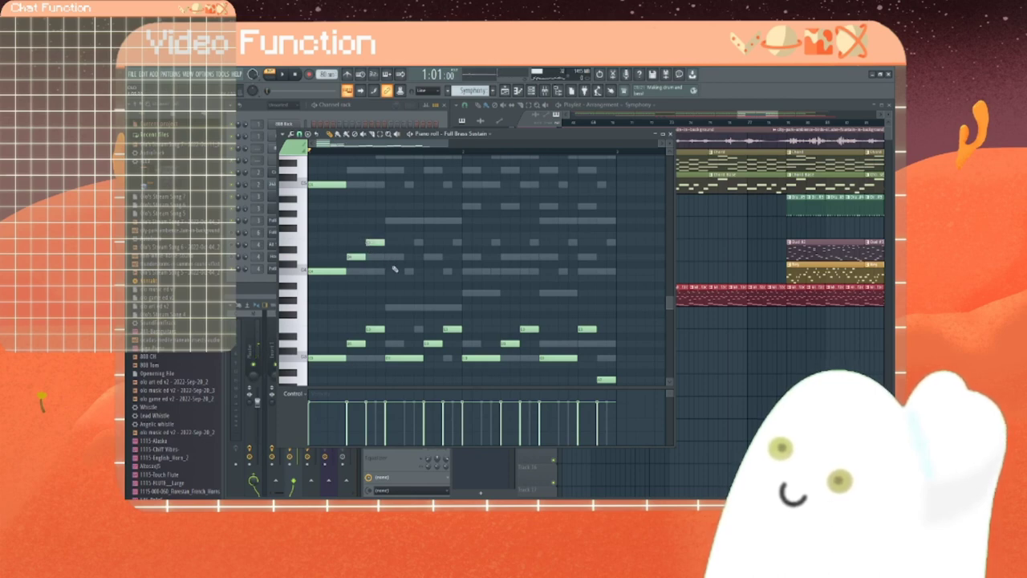
pyautogui.click(394, 270)
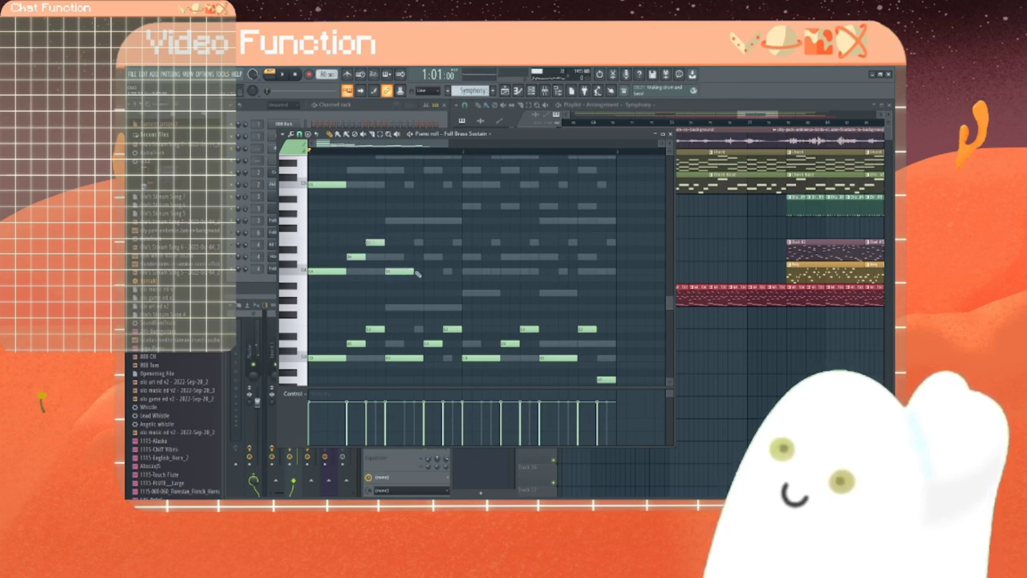
pyautogui.rightClick(401, 271)
pyautogui.moveTo(396, 278); pyautogui.dragTo(322, 239)
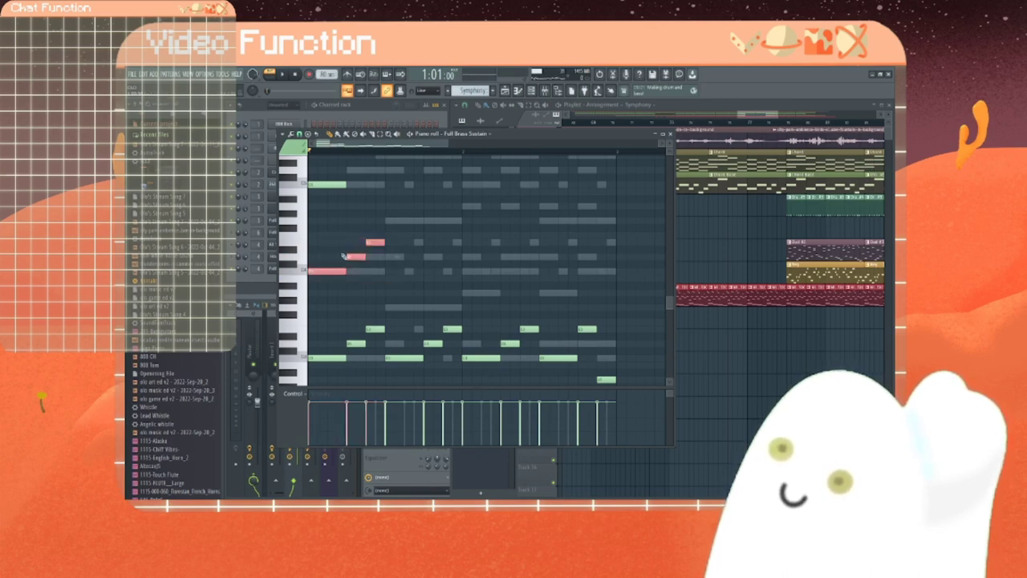
pyautogui.hotkey('ctrl', 'b')
pyautogui.hotkey('ctrl', 'b')
pyautogui.hotkey('ctrl', 'b')
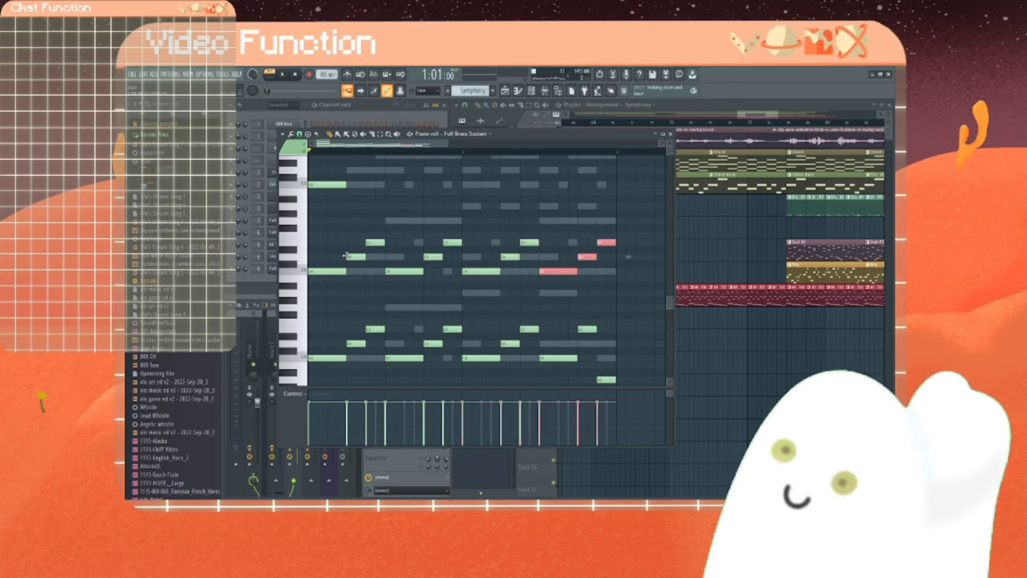
# Step: Change the last two half-beat notes of the octave-4 line in bar 2 to E4 and A3
pyautogui.scroll(-2, 600, 244)
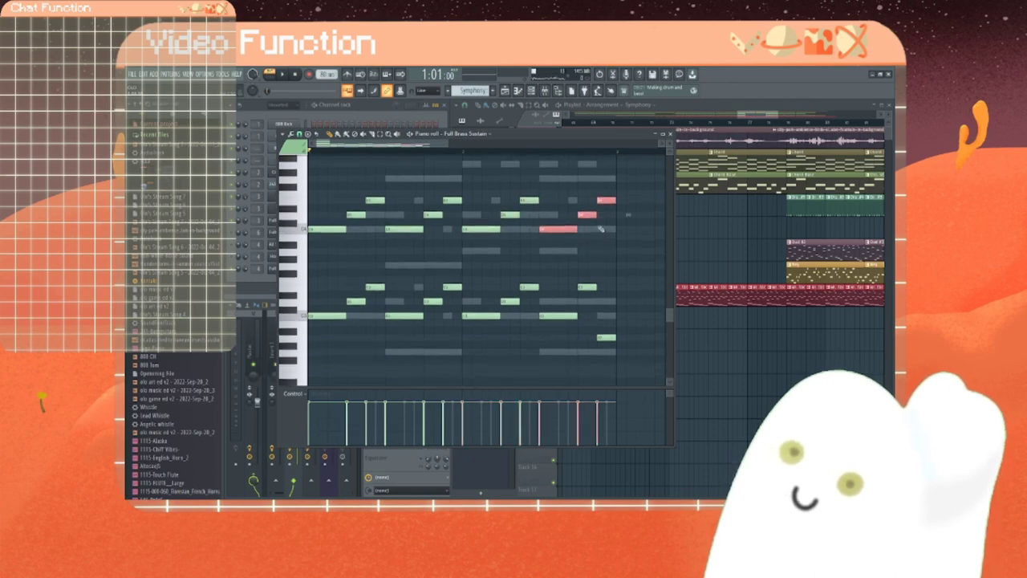
pyautogui.hotkey('ctrl', 'd')
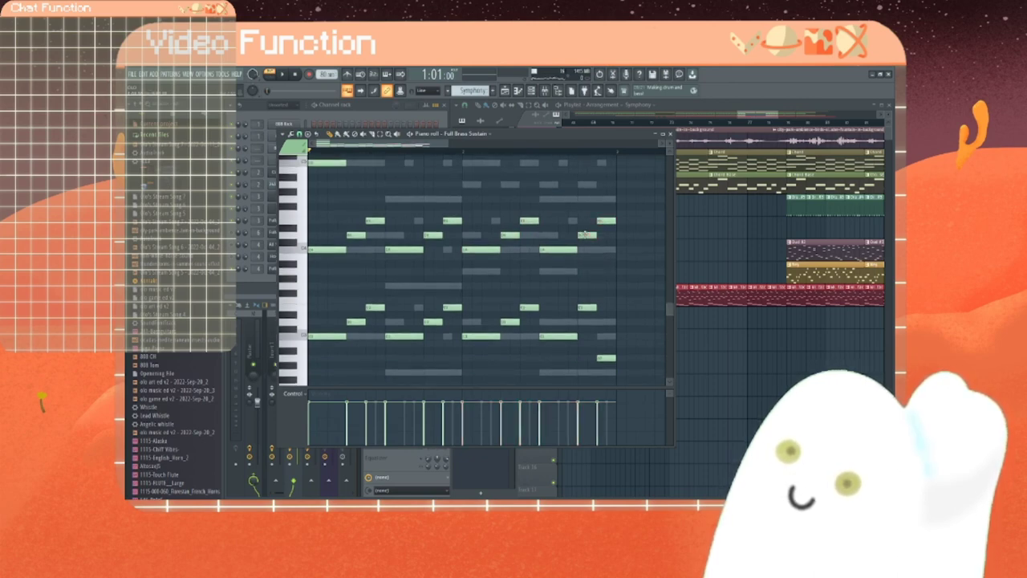
pyautogui.moveTo(586, 234); pyautogui.dragTo(607, 273)
pyautogui.scroll(4, 569, 278)
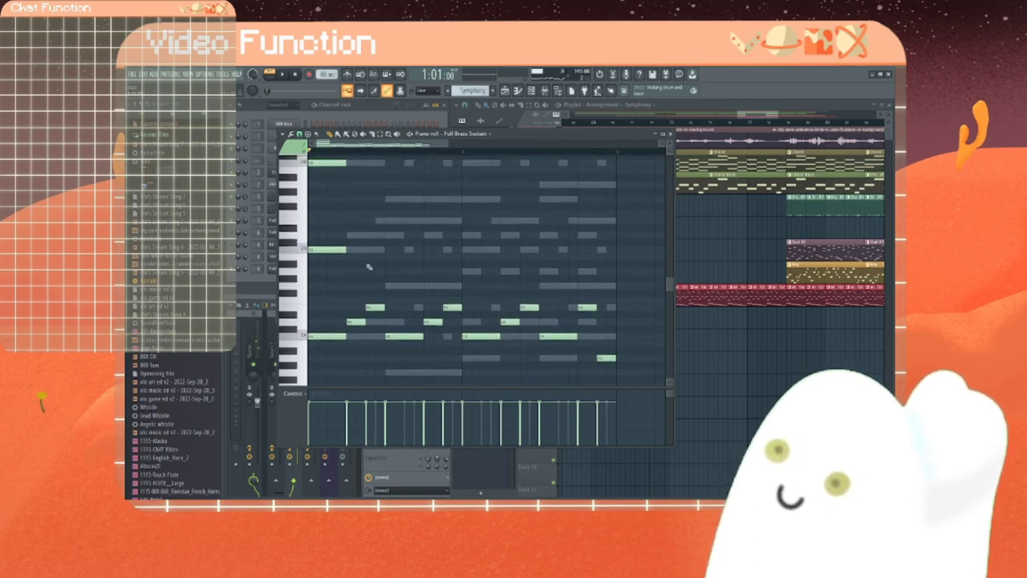
# Step: Place half-beat D5 and E5 notes directly after the first C5 note in bar 1
pyautogui.click(351, 236)
pyautogui.click(381, 221)
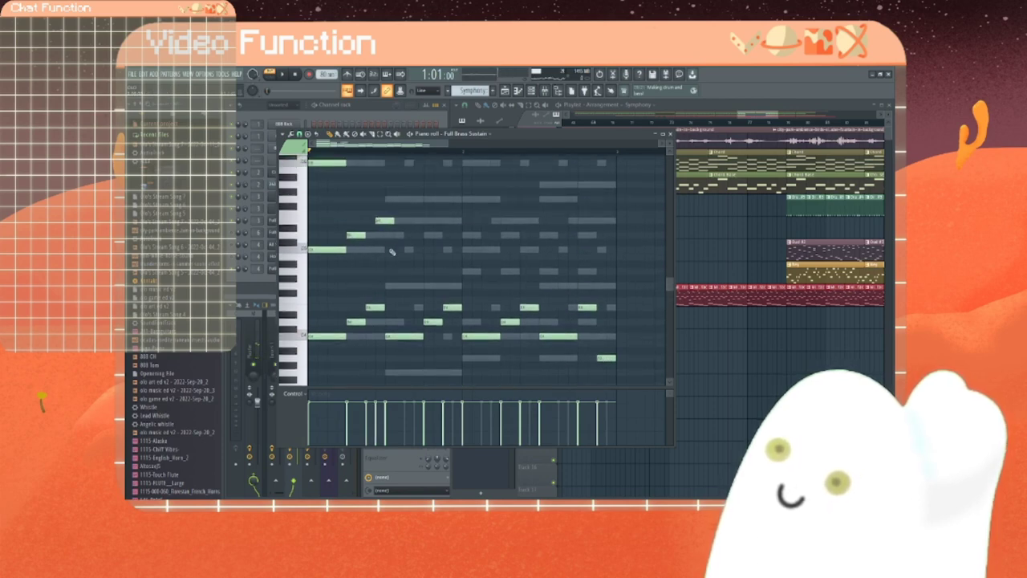
pyautogui.moveTo(392, 252); pyautogui.dragTo(317, 211)
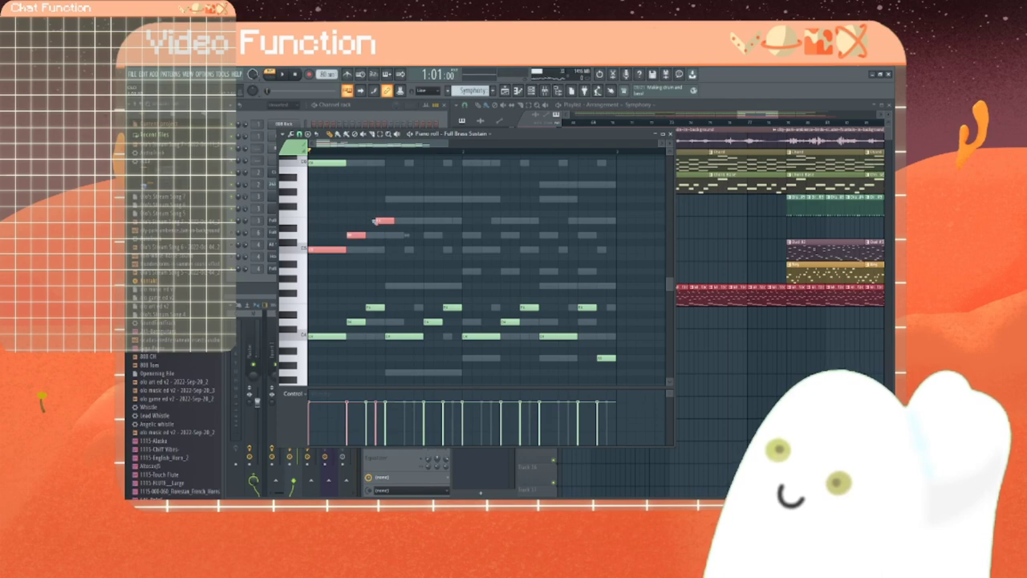
pyautogui.hotkey('ctrl', 'd')
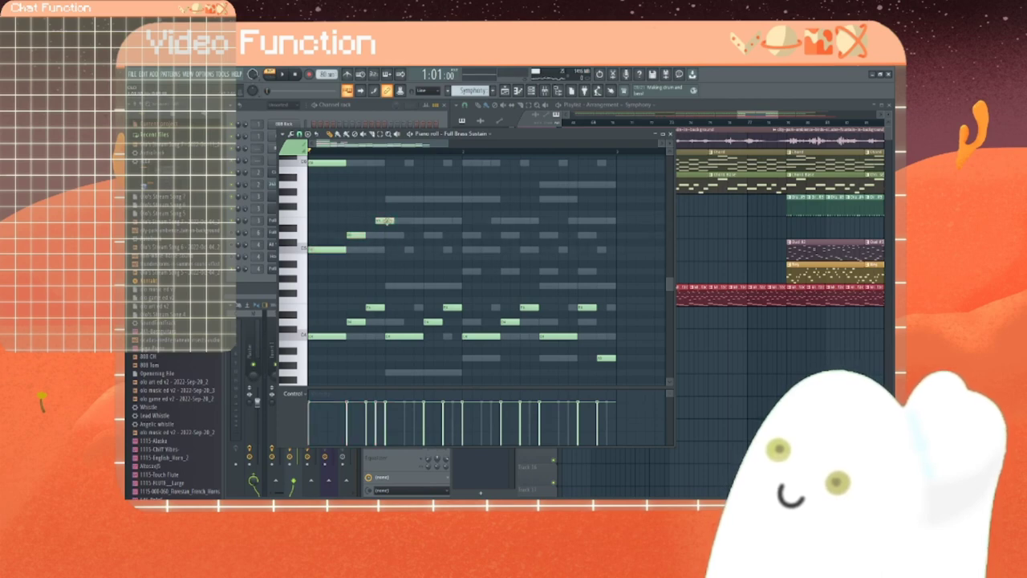
pyautogui.moveTo(387, 221); pyautogui.dragTo(376, 220)
# Step: Duplicate the C5-D5-E5 figure three times across both bars and change the last two half-beat notes to E5 and A4
pyautogui.moveTo(386, 267); pyautogui.dragTo(323, 223)
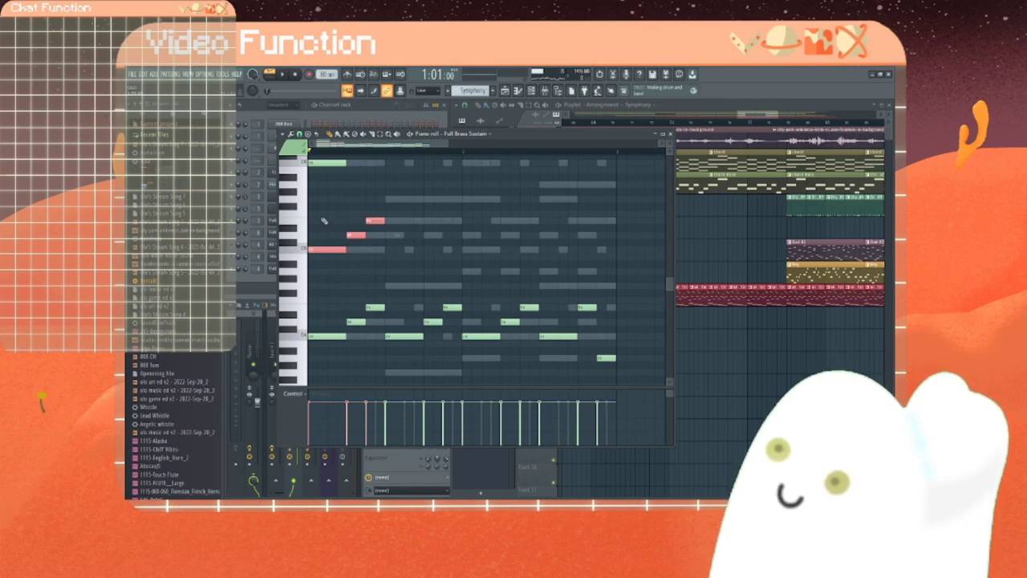
pyautogui.hotkey('ctrl', 'b')
pyautogui.hotkey('ctrl', 'b')
pyautogui.hotkey('ctrl', 'b')
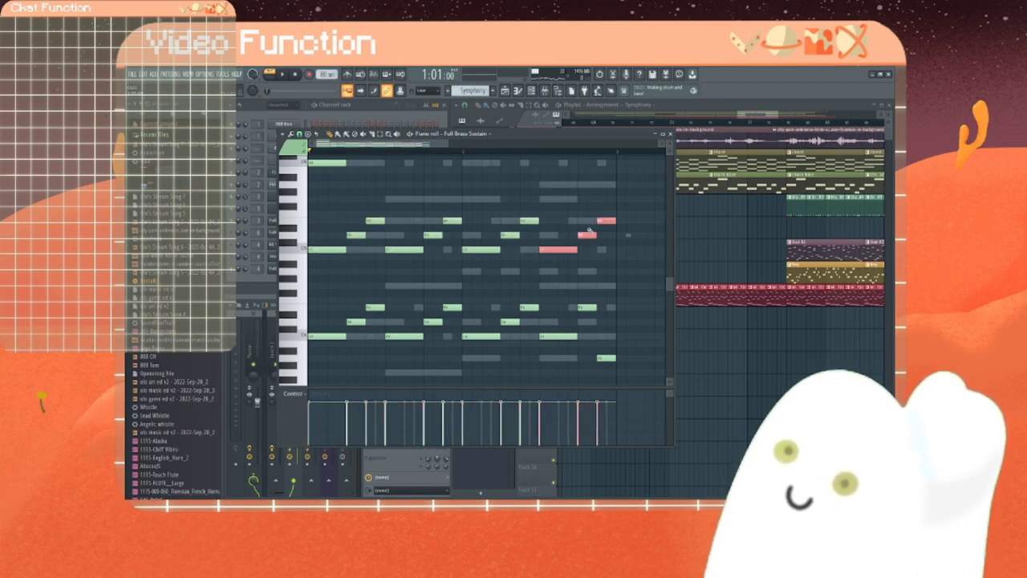
pyautogui.hotkey('ctrl', 'd')
pyautogui.moveTo(588, 233); pyautogui.dragTo(607, 274)
# Step: Add half-beat D6 and E6 notes after the first C6 note in bar 1
pyautogui.scroll(2, 603, 275)
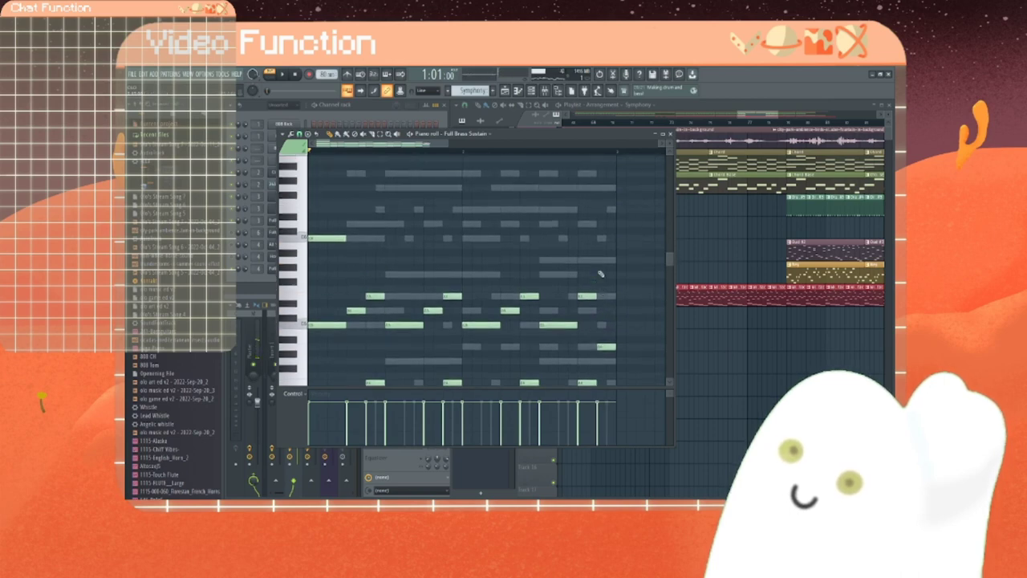
pyautogui.click(356, 257)
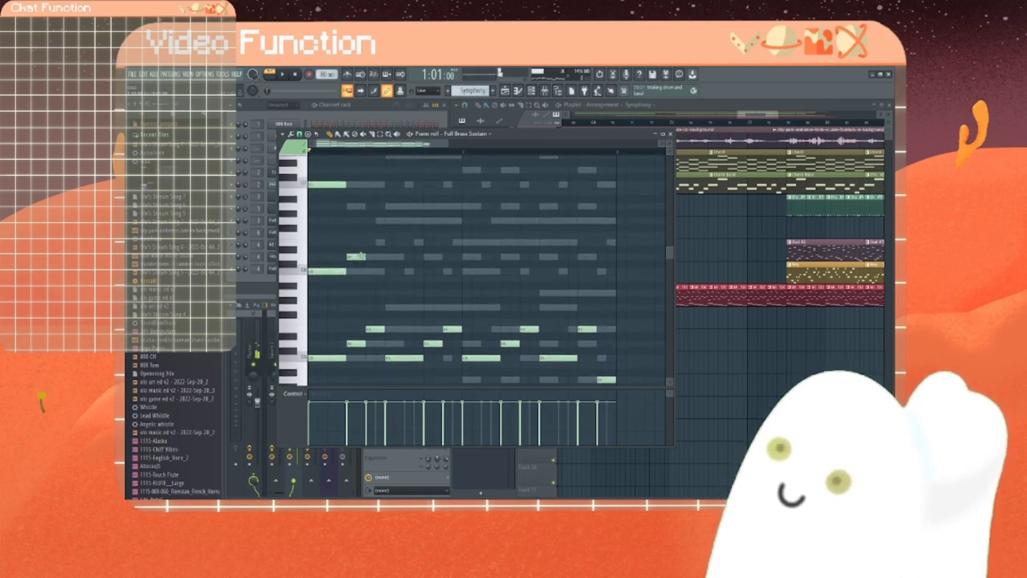
pyautogui.click(372, 242)
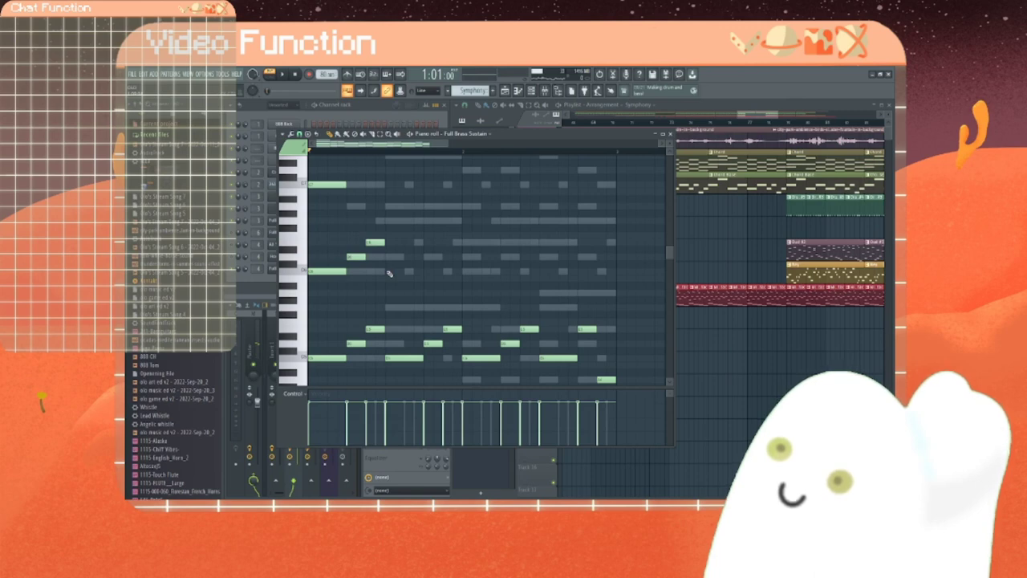
# Step: Duplicate the C6-D6-E6 figure three times through bar 2 and set its last two half-beat notes to E6 and A5
pyautogui.moveTo(389, 277); pyautogui.dragTo(318, 237)
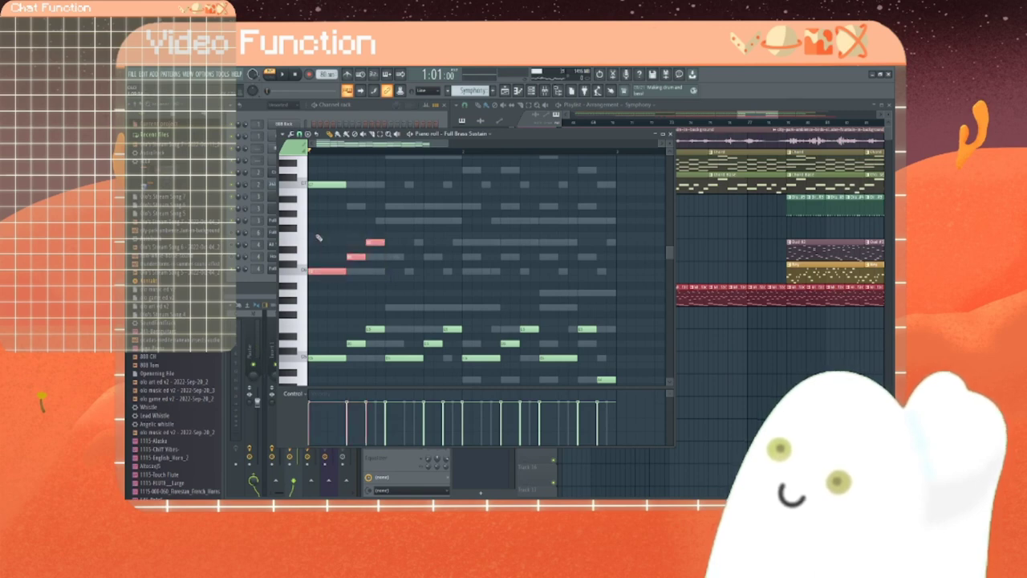
pyautogui.hotkey('shift', 'Right')
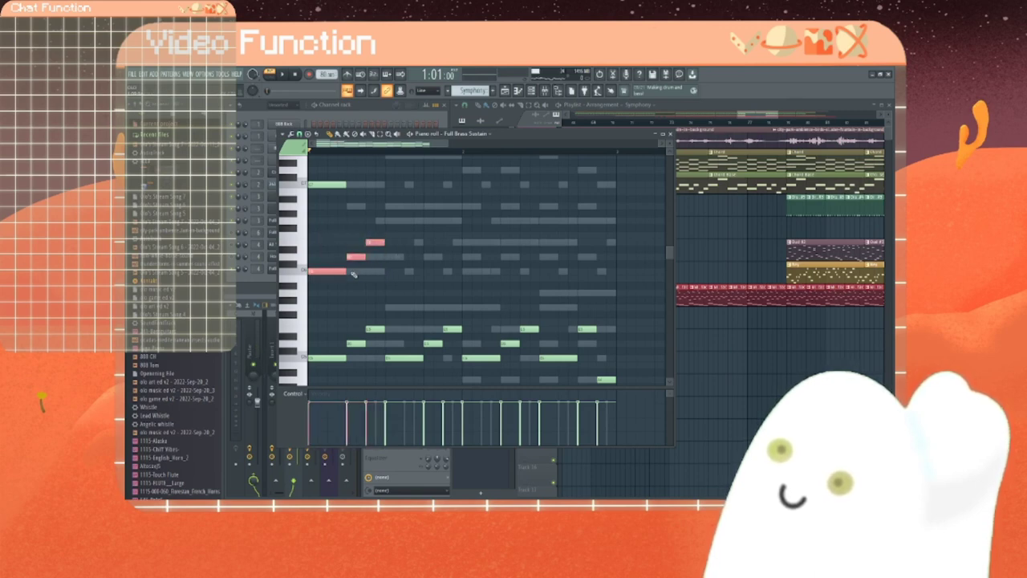
pyautogui.hotkey('ctrl', 'b')
pyautogui.hotkey('ctrl', 'b')
pyautogui.hotkey('ctrl', 'b')
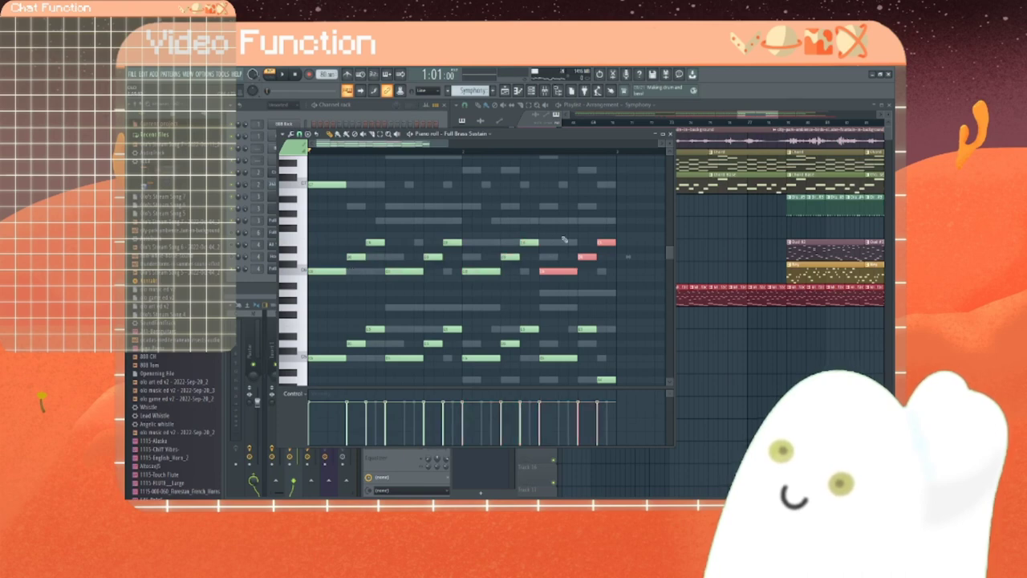
pyautogui.keyDown('ctrl'); pyautogui.click(624, 241); pyautogui.keyUp('ctrl')
pyautogui.moveTo(586, 256); pyautogui.dragTo(592, 294)
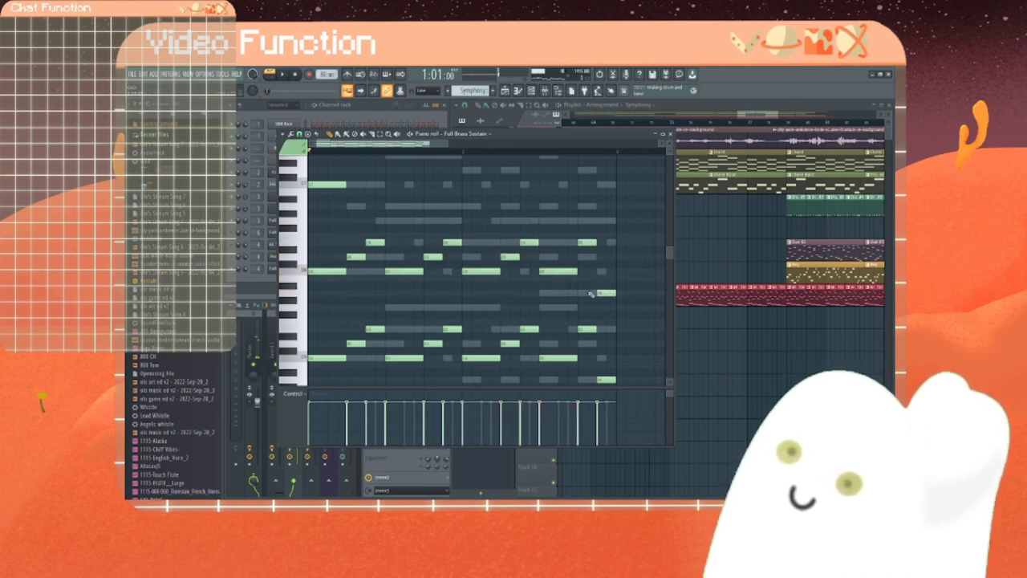
# Step: Add half-beat D7 and E7 notes following the first C7 note in bar 1
pyautogui.scroll(3, 591, 294)
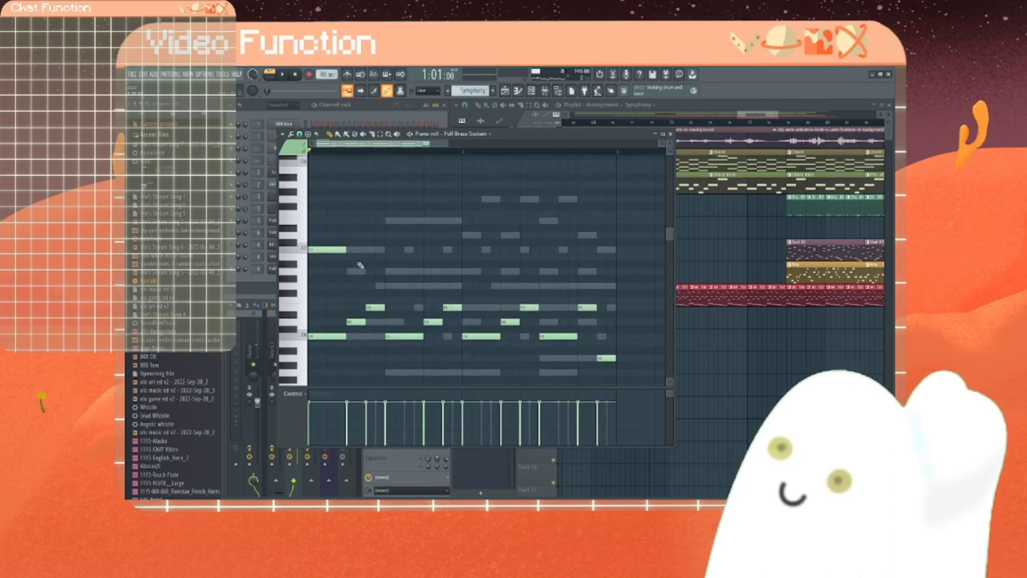
pyautogui.click(354, 236)
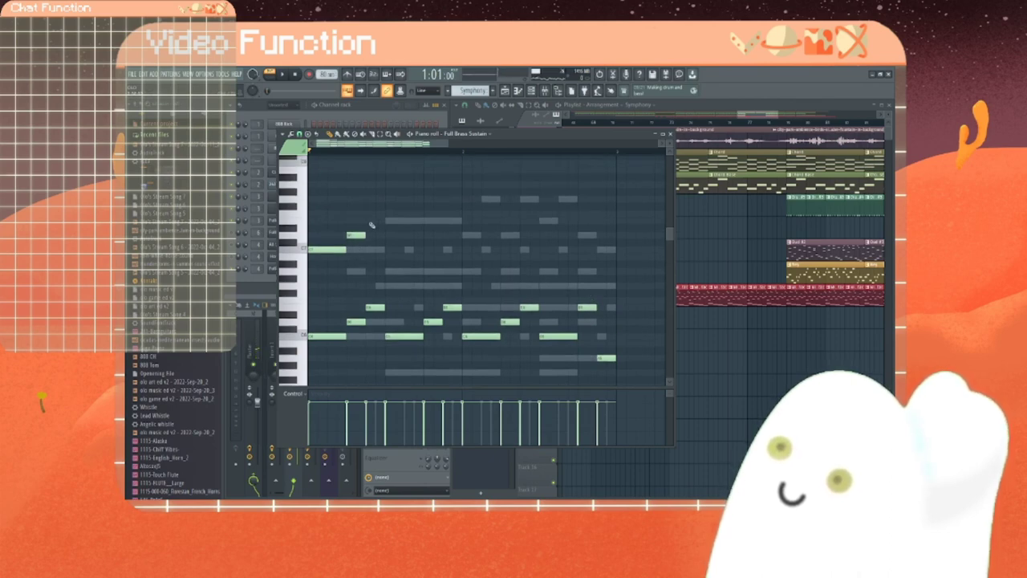
pyautogui.click(369, 221)
# Step: Repeat the C7-D7-E7 figure three more times to fill both bars, ending the line with E7 and A6
pyautogui.moveTo(377, 261); pyautogui.dragTo(304, 217)
pyautogui.hotkey('ctrl', 'v')
pyautogui.hotkey('shift', 'Right')
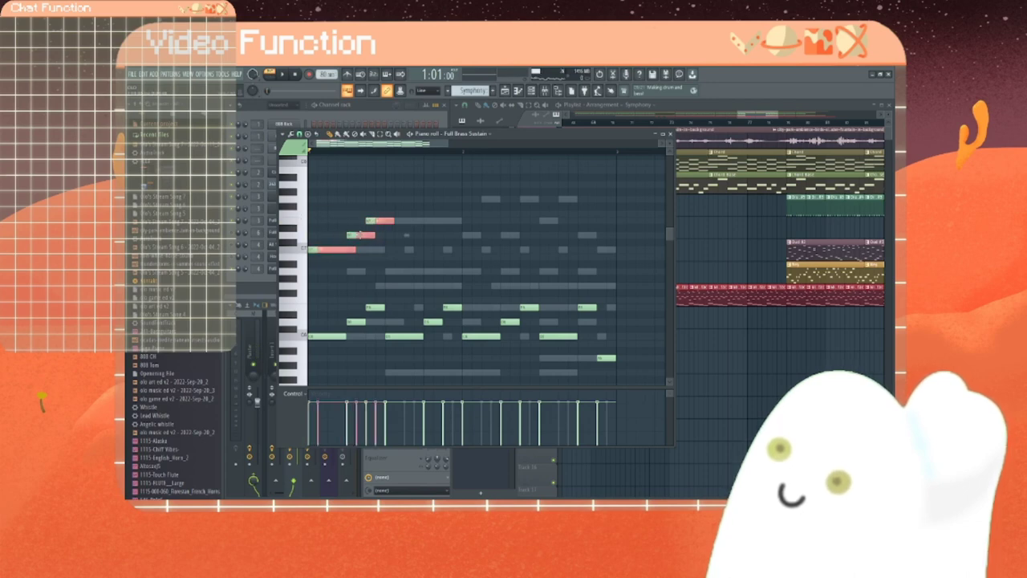
pyautogui.hotkey('ctrl', 'b')
pyautogui.hotkey('ctrl', 'b')
pyautogui.hotkey('ctrl', 'b')
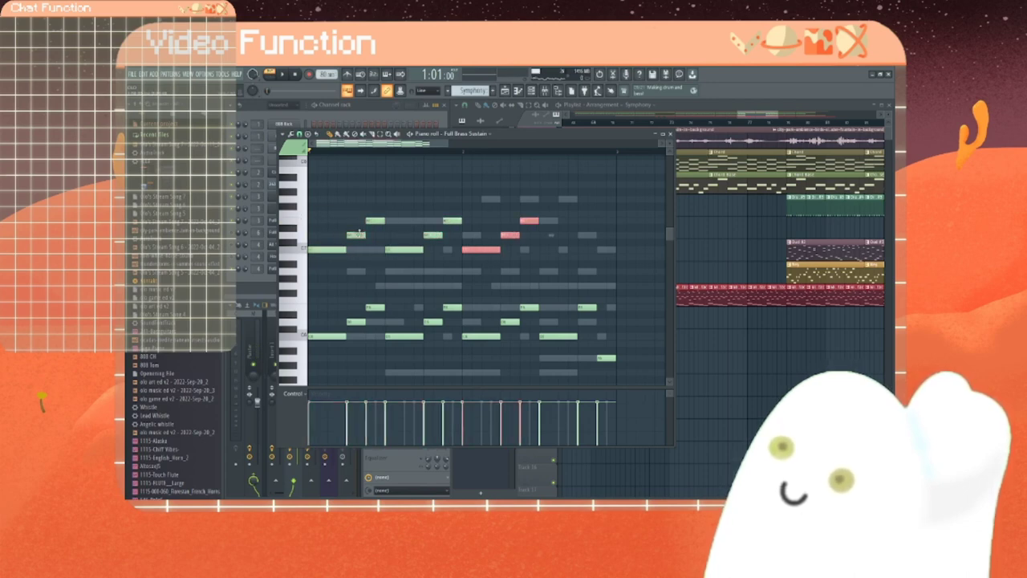
pyautogui.moveTo(582, 236); pyautogui.dragTo(604, 273)
pyautogui.hotkey('ctrl', 'd')
# Step: Play back the Symphony pattern, close the Full Brass Sustain piano roll, and audition the pattern again
pyautogui.press('space')
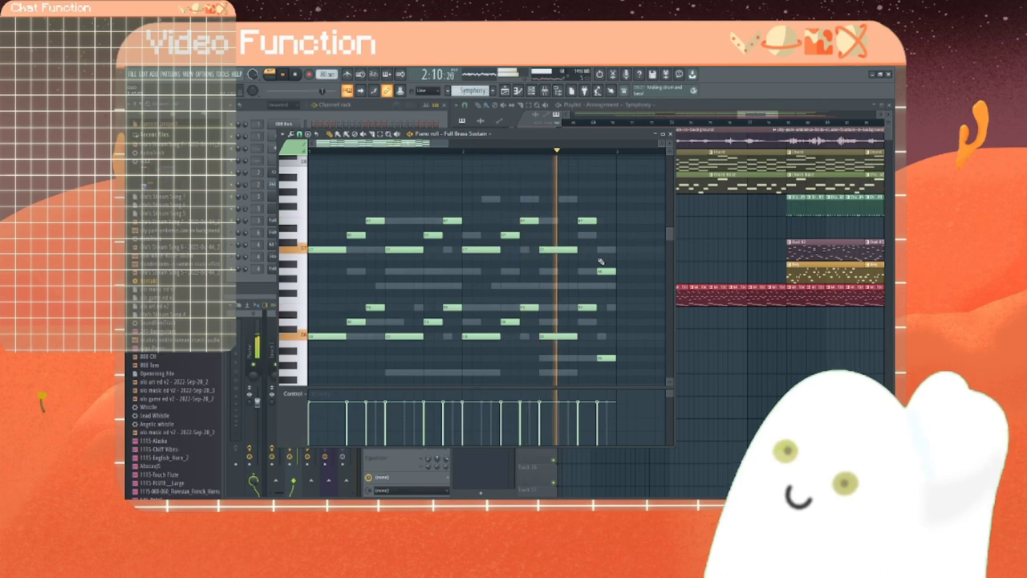
pyautogui.press('space')
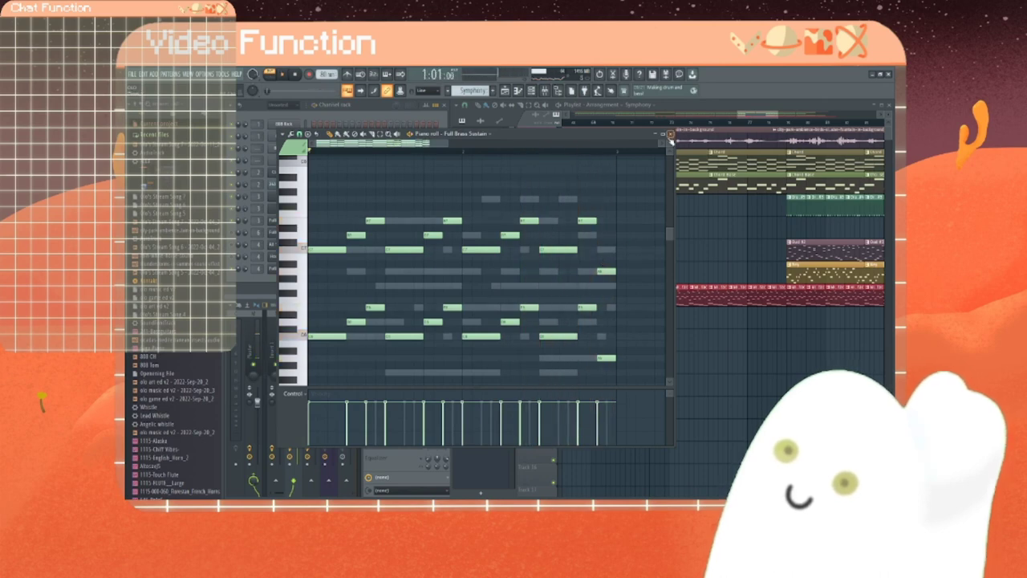
pyautogui.click(669, 134)
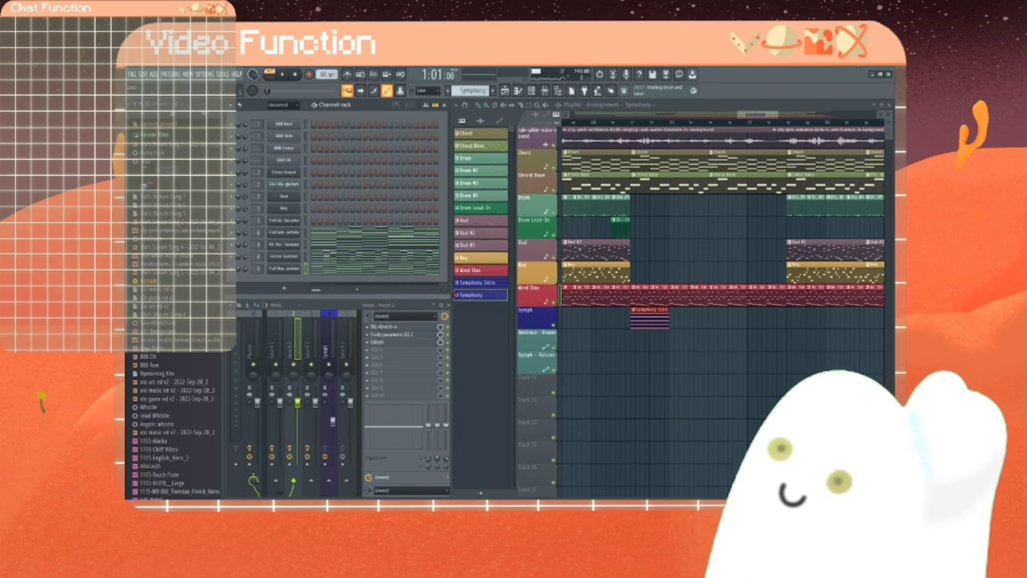
pyautogui.press('space')
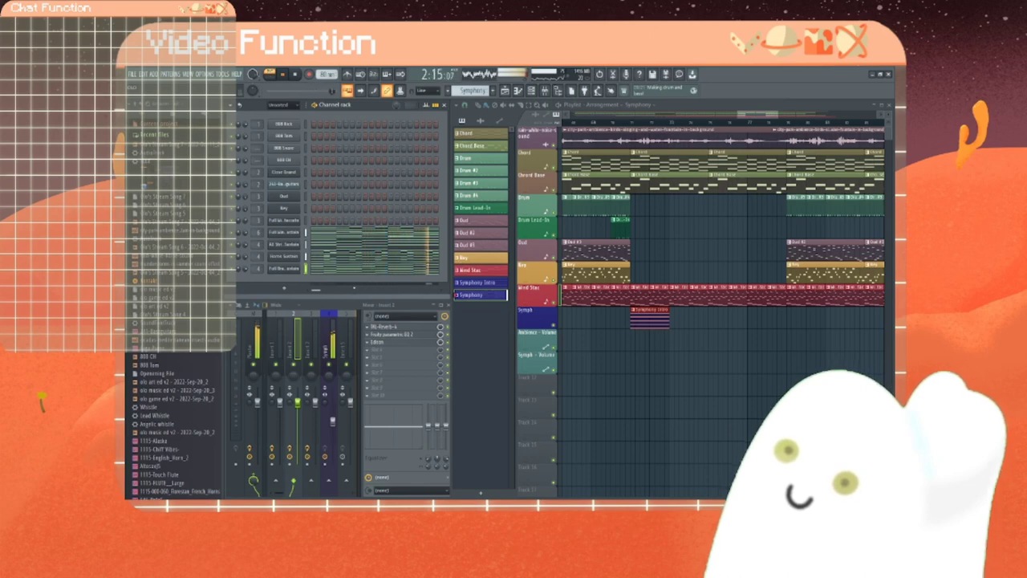
pyautogui.press('space')
# Step: Place three consecutive Symphony clips on the Symph track directly after the Symphony Intro clip
pyautogui.click(679, 321)
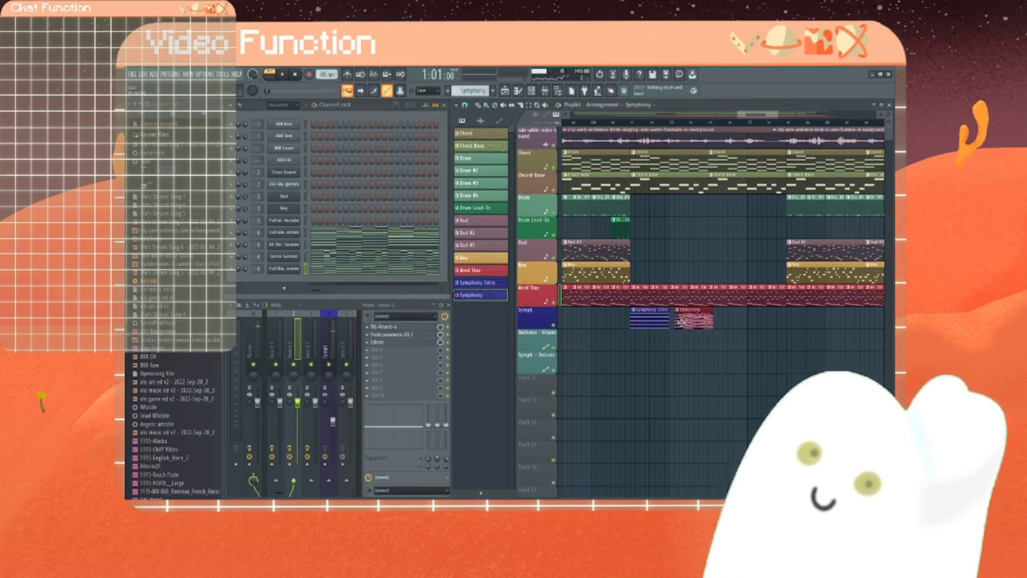
pyautogui.click(722, 319)
pyautogui.click(761, 319)
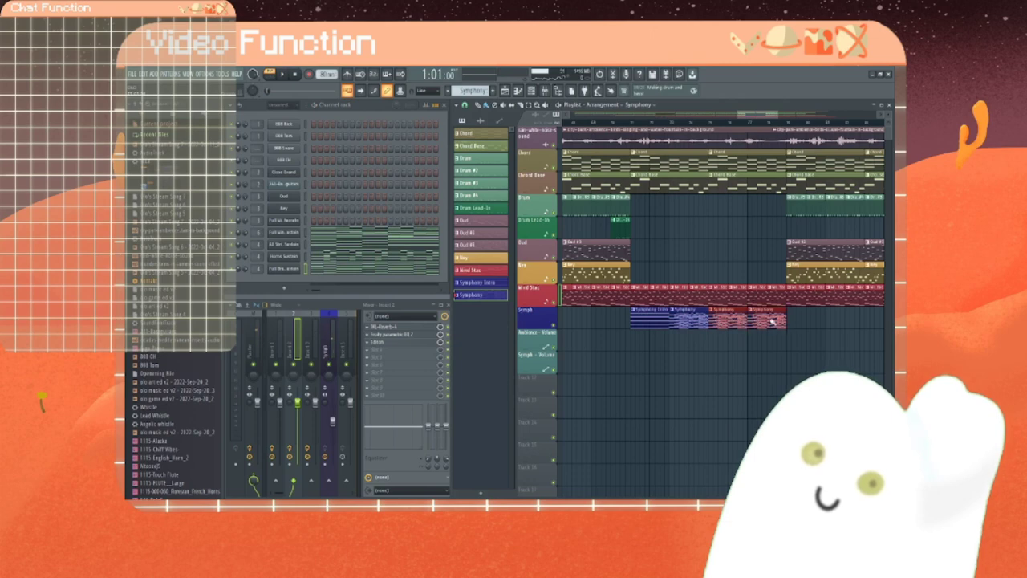
# Step: Play the arrangement in song mode from bar 70 and again from bar 73 to hear the Symphony clips in context
pyautogui.press('space')
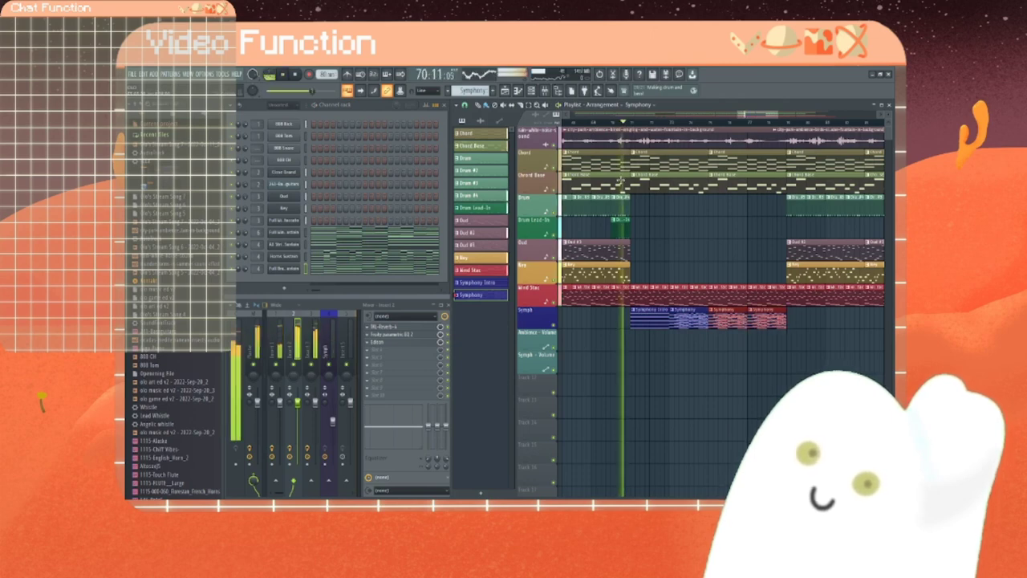
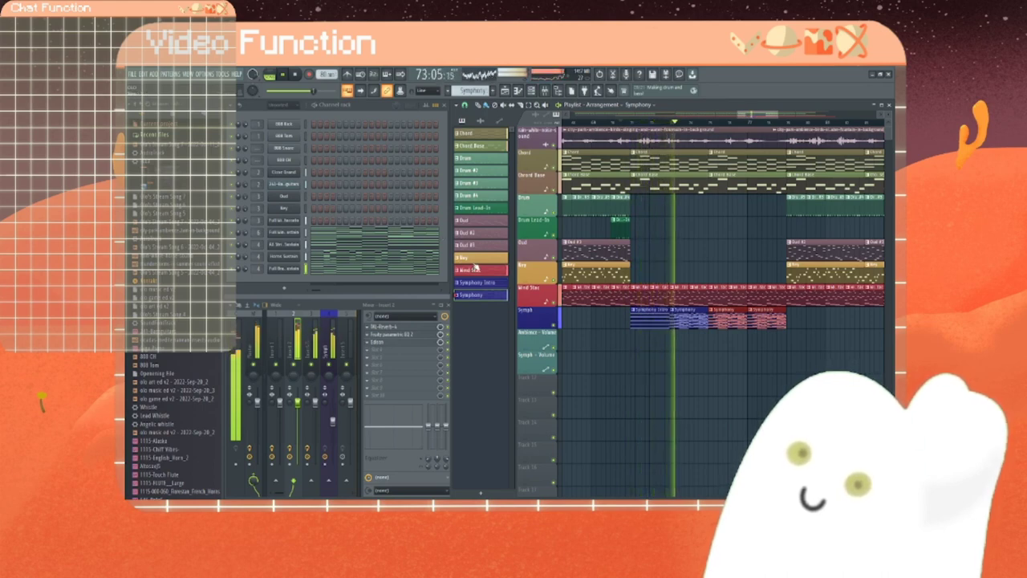
pyautogui.press('space')
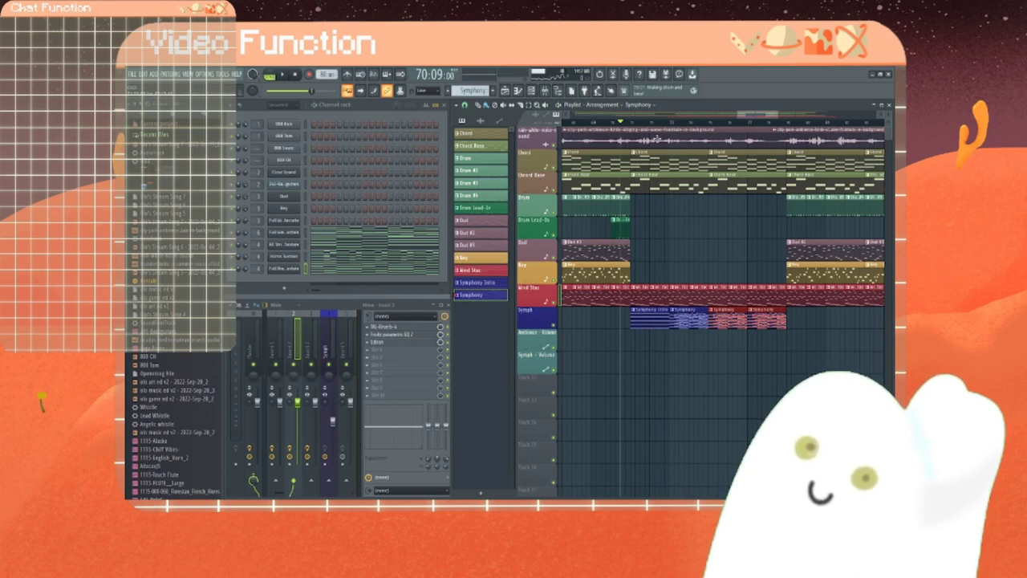
pyautogui.moveTo(758, 115)
pyautogui.mouseDown()
pyautogui.moveTo(825, 116)
pyautogui.moveTo(762, 122)
pyautogui.mouseUp()
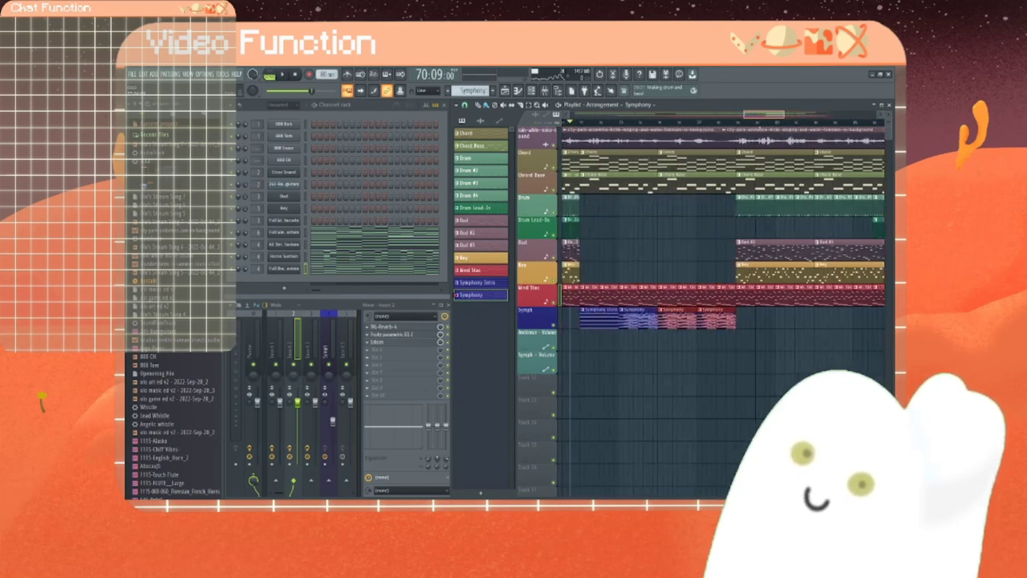
pyautogui.click(638, 123)
pyautogui.press('space')
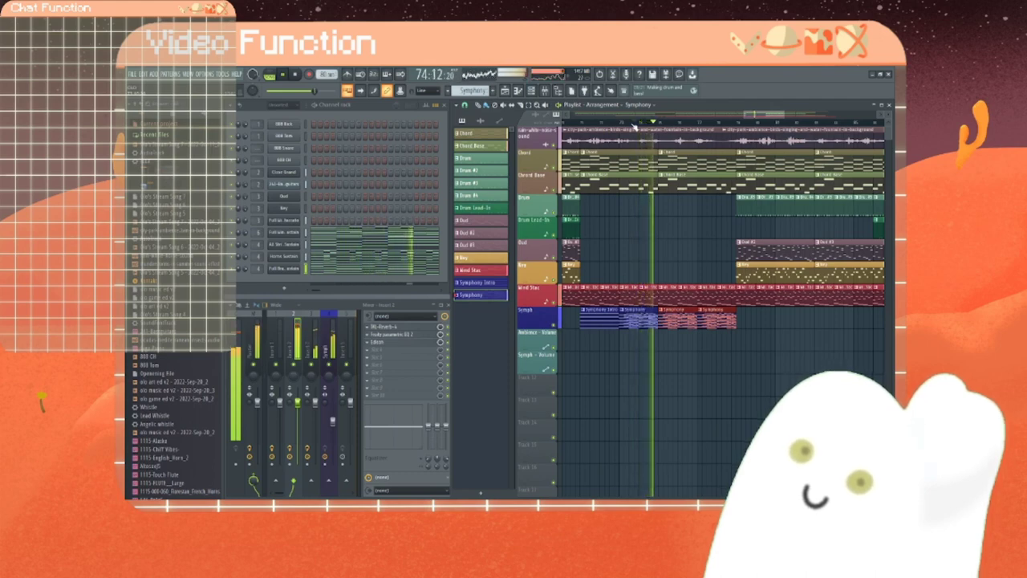
pyautogui.press('space')
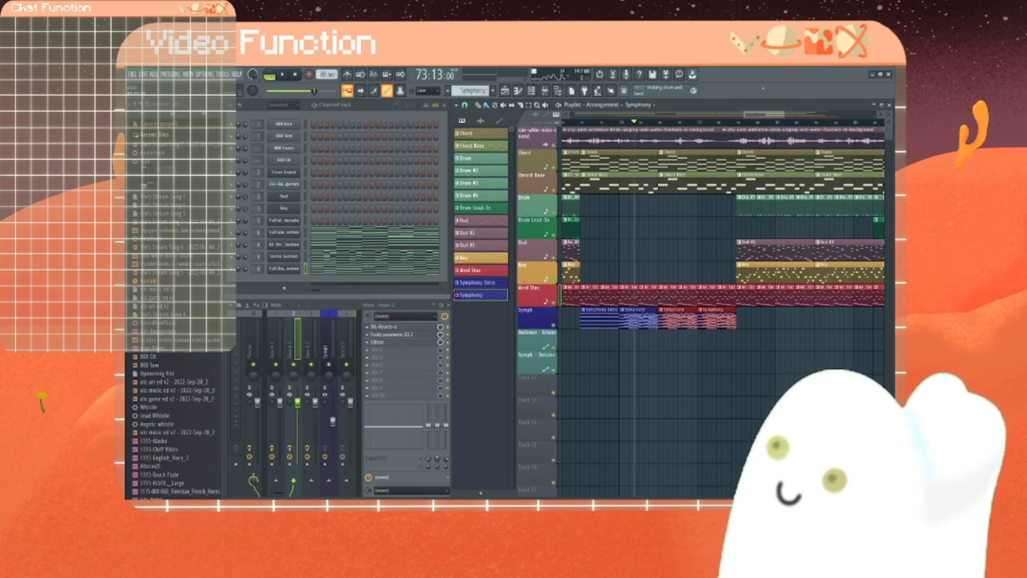
# Step: Continue the Symph track with back-to-back Symphony clips from the last one through the end of the song
pyautogui.click(741, 319)
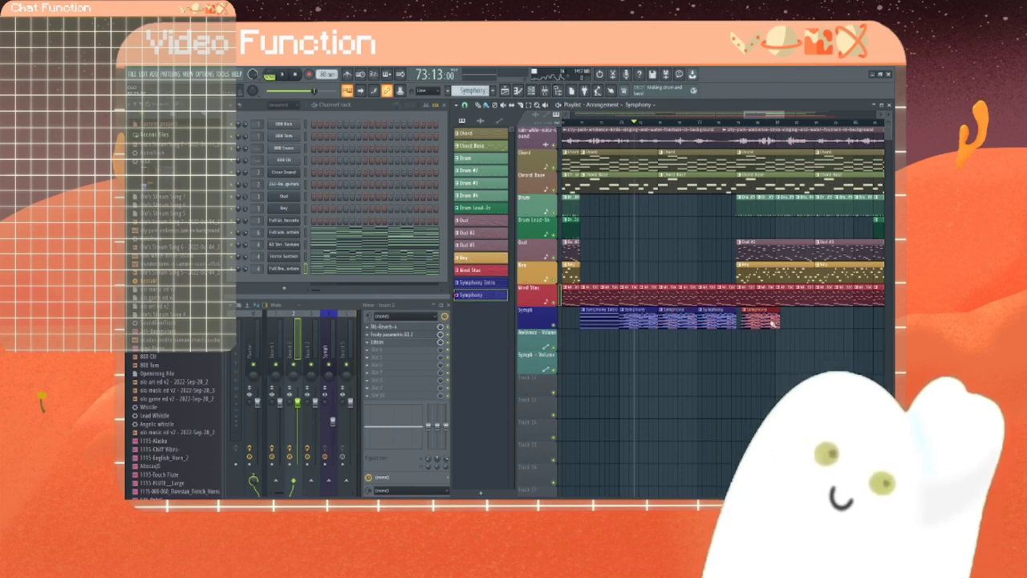
pyautogui.click(778, 323)
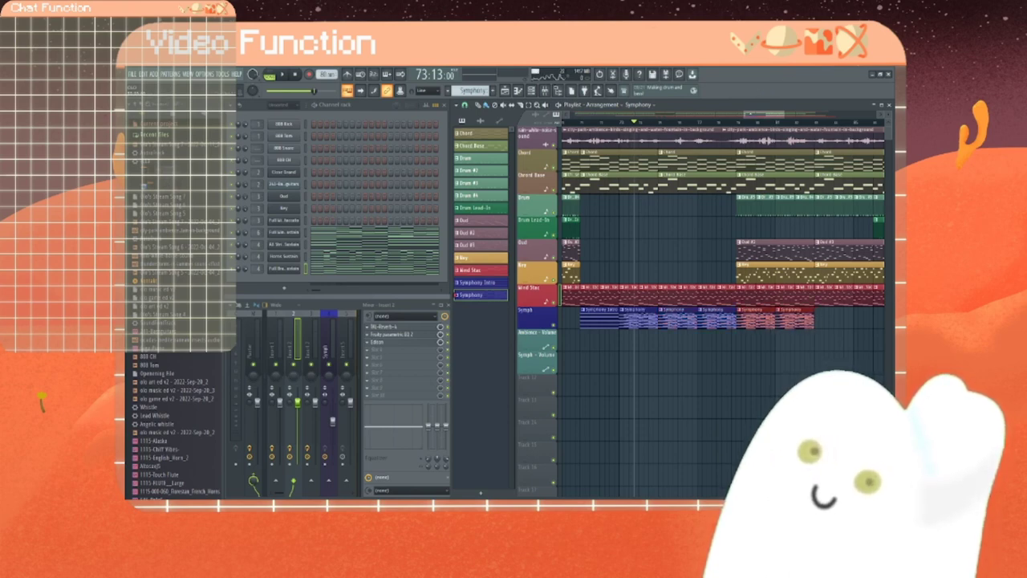
pyautogui.moveTo(764, 114); pyautogui.dragTo(793, 114)
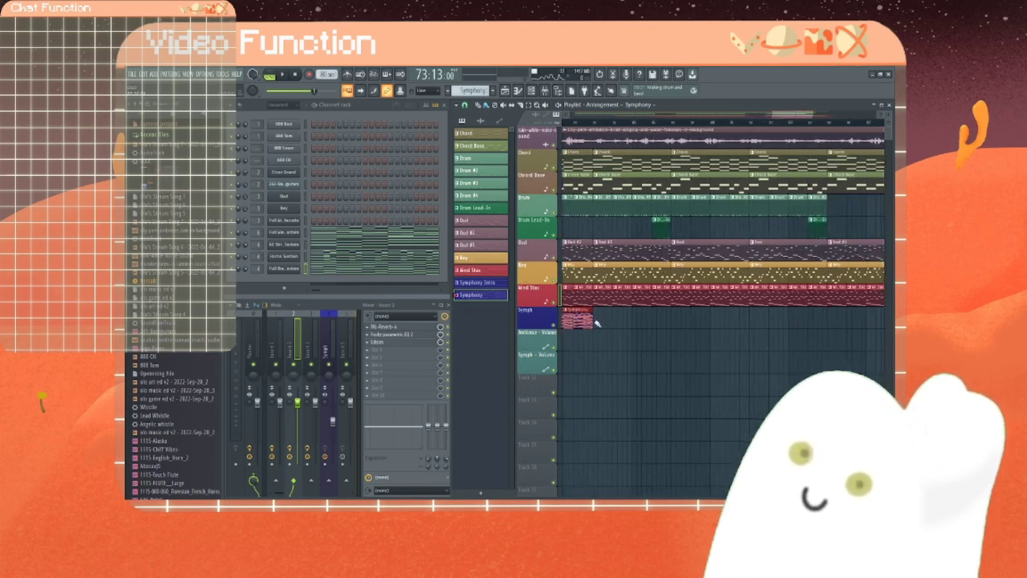
pyautogui.moveTo(597, 322)
pyautogui.mouseDown()
pyautogui.moveTo(886, 324)
pyautogui.moveTo(872, 321)
pyautogui.mouseUp()
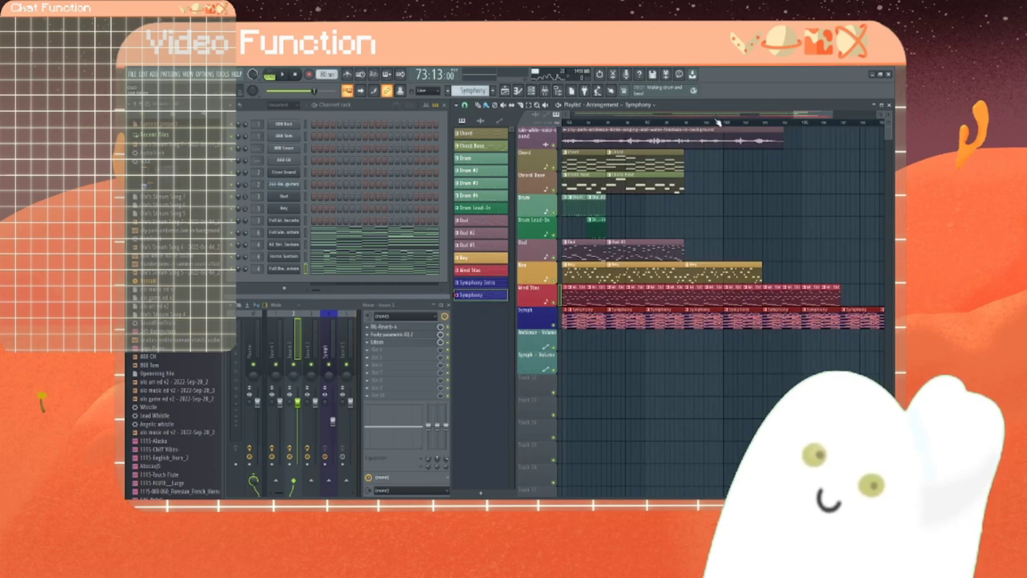
# Step: Delete the Symphony and Wind Stac clips that extend past the end of the last Key clip
pyautogui.moveTo(810, 114); pyautogui.dragTo(823, 114)
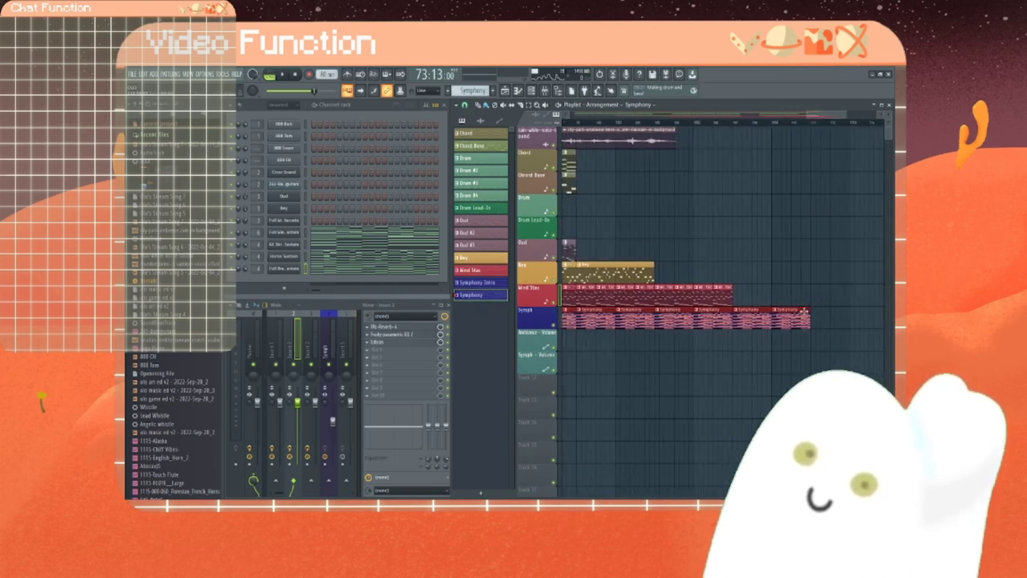
pyautogui.rightClick(795, 320)
pyautogui.rightClick(766, 324)
pyautogui.rightClick(730, 325)
pyautogui.rightClick(679, 324)
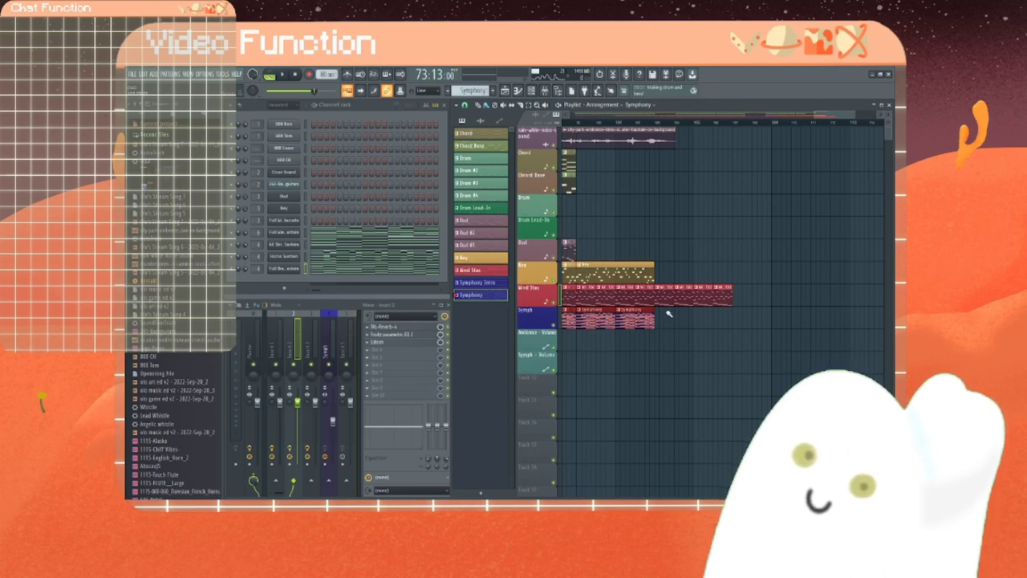
pyautogui.rightClick(717, 295)
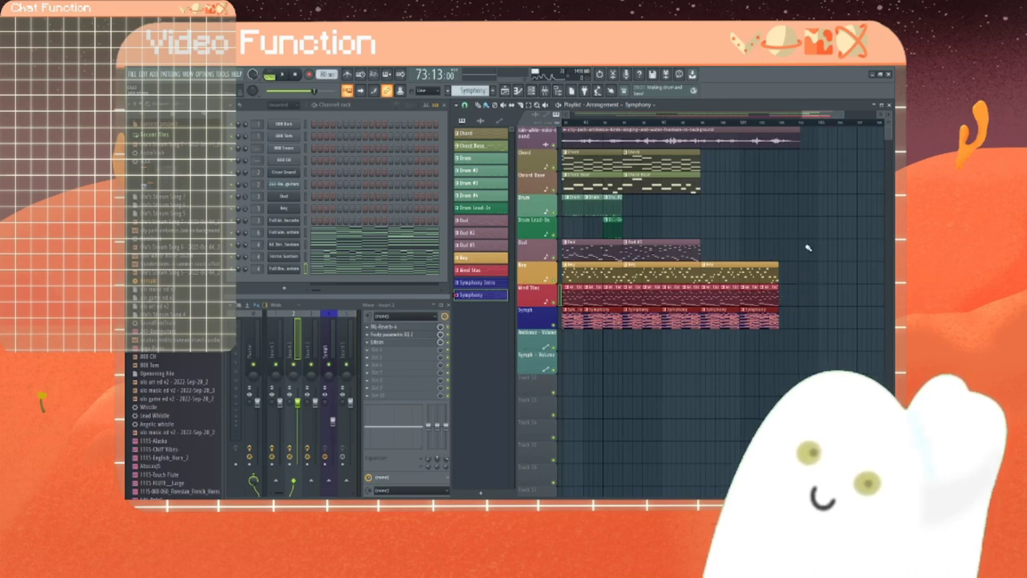
# Step: Delete the last Key clip and replace the Oud clips of the closing section with a single Oud #3 clip
pyautogui.rightClick(724, 273)
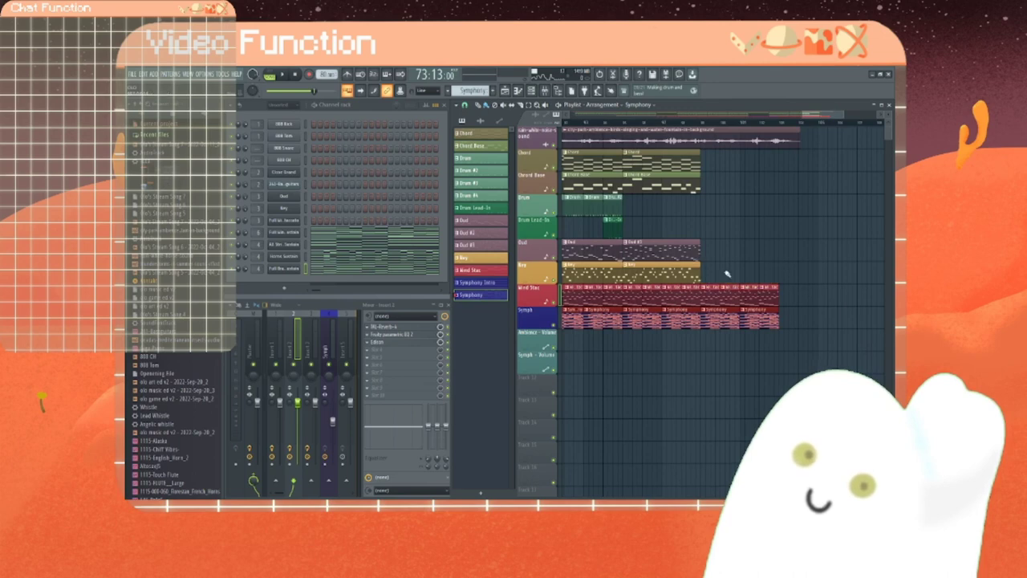
pyautogui.rightClick(678, 251)
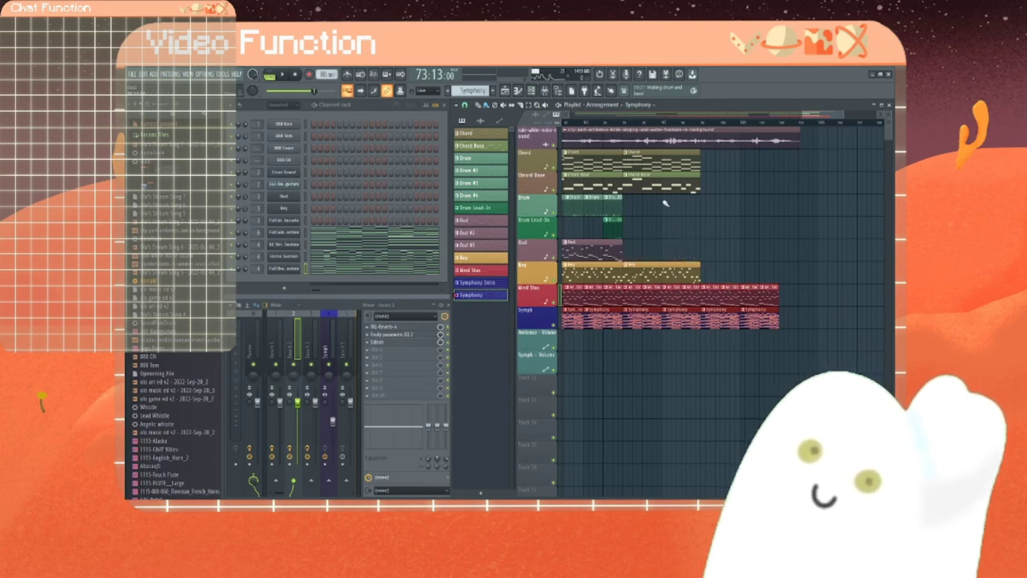
pyautogui.rightClick(569, 251)
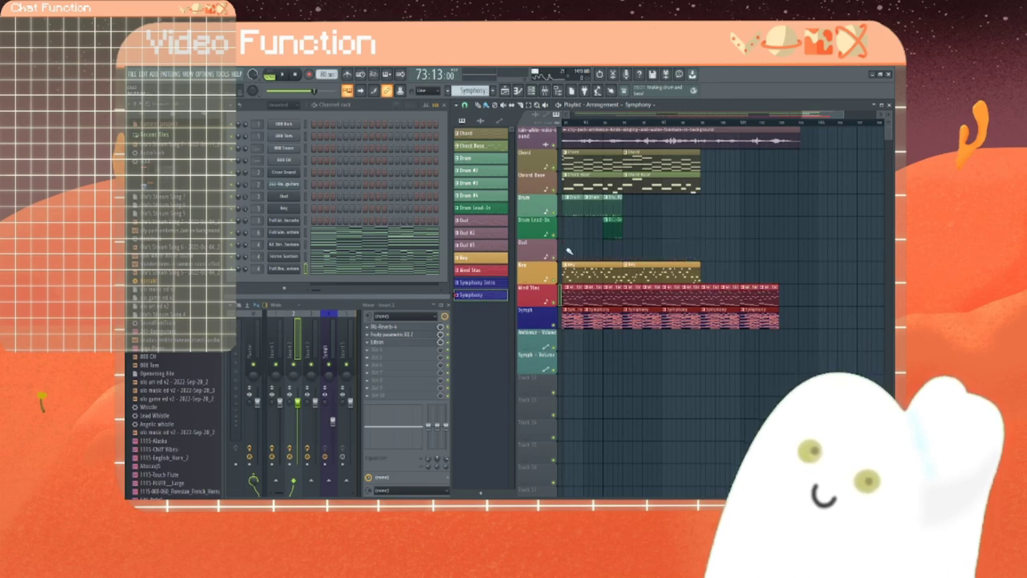
pyautogui.click(490, 245)
pyautogui.moveTo(598, 249); pyautogui.dragTo(573, 255)
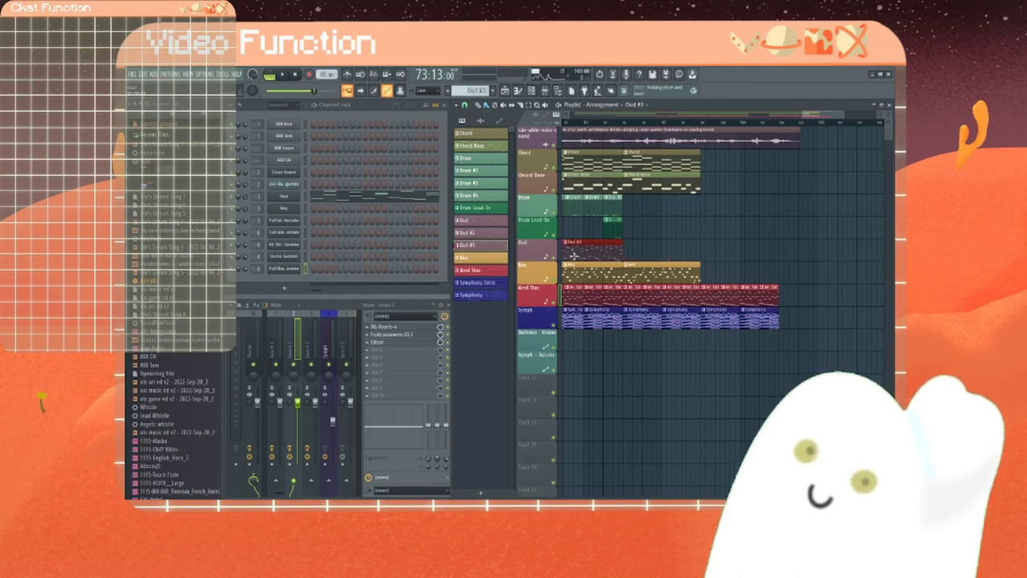
# Step: Delete the final Chord and Chord Base clips and the last two Symphony clips from the playlist
pyautogui.rightClick(646, 190)
pyautogui.rightClick(649, 167)
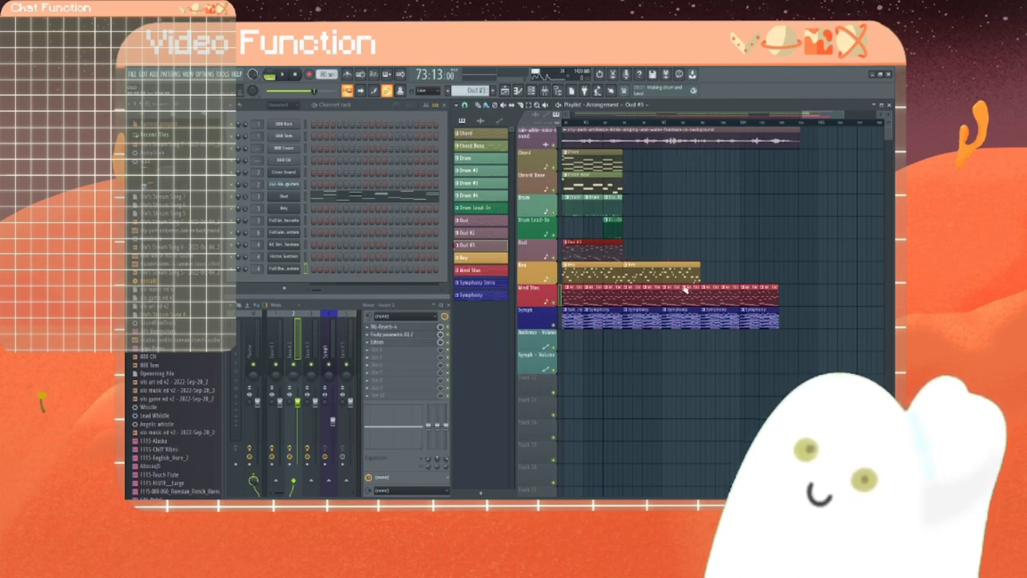
pyautogui.rightClick(754, 319)
pyautogui.rightClick(723, 322)
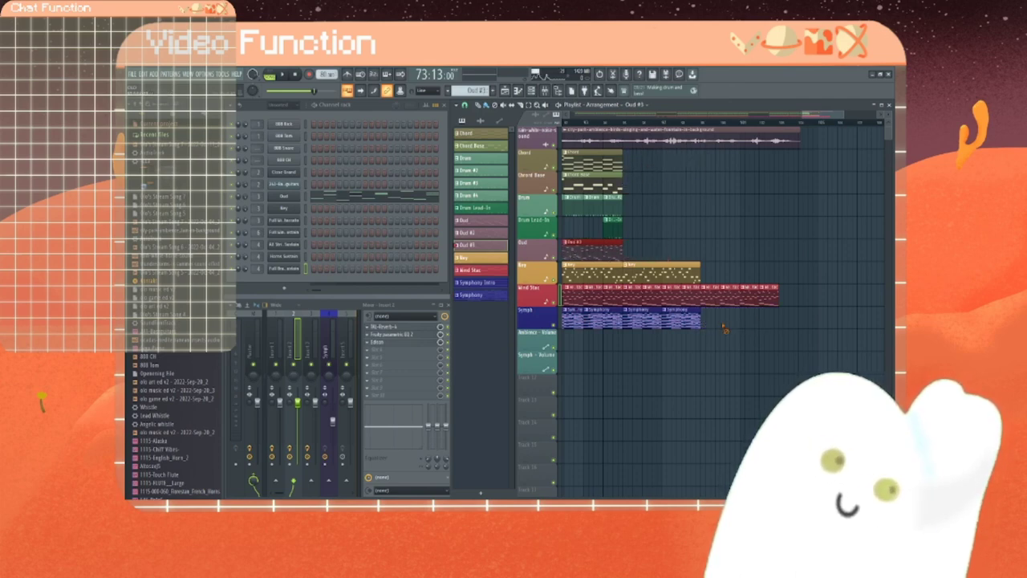
# Step: Clone the Symphony Intro pattern and move the copy below Symphony in the pattern list
pyautogui.rightClick(478, 286)
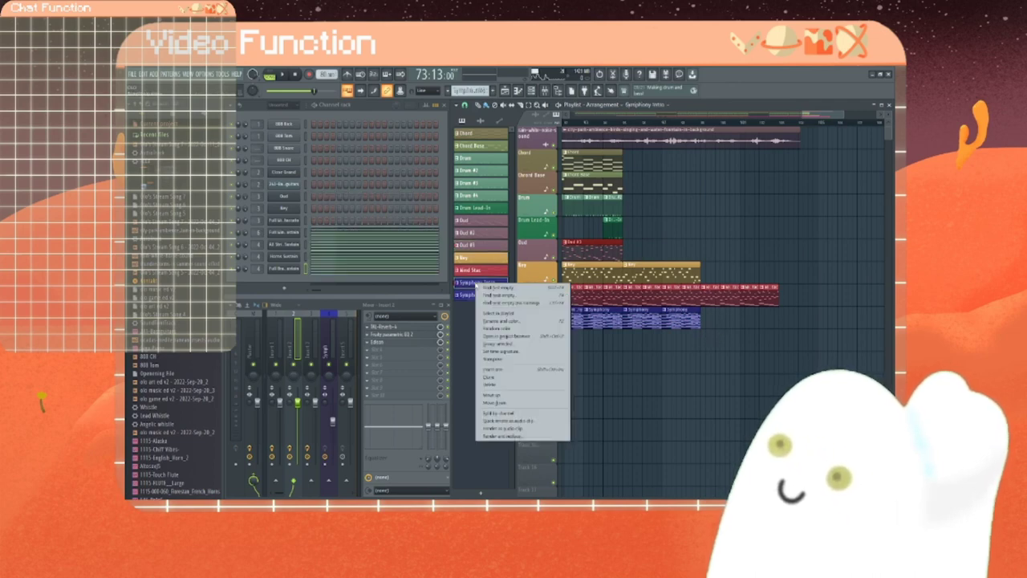
pyautogui.click(500, 378)
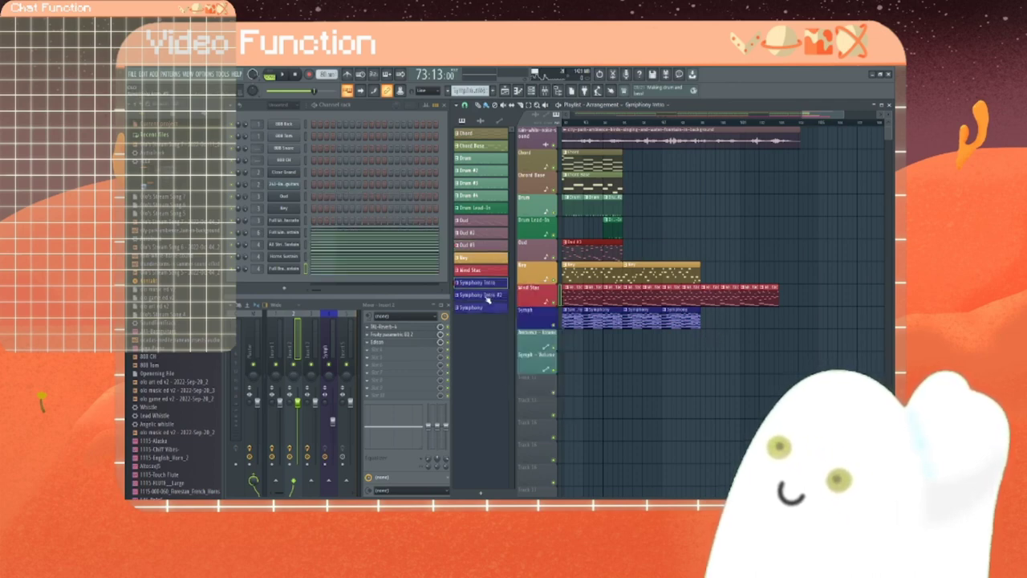
pyautogui.moveTo(487, 299)
pyautogui.mouseDown()
pyautogui.moveTo(488, 325)
pyautogui.moveTo(485, 316)
pyautogui.mouseUp()
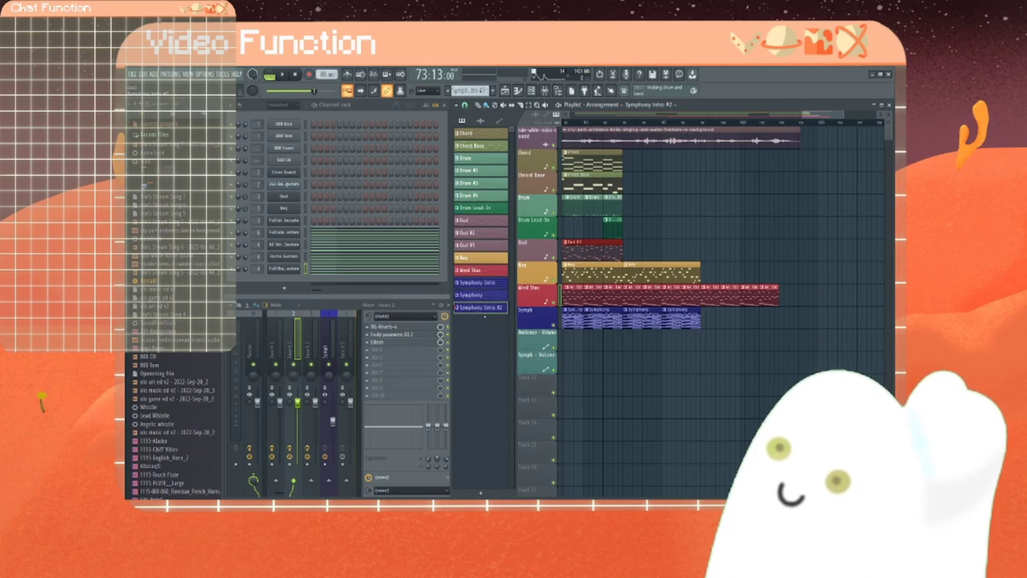
# Step: Rename the cloned Symphony Intro pattern as Symphony Outro
pyautogui.rightClick(490, 311)
pyautogui.click(512, 346)
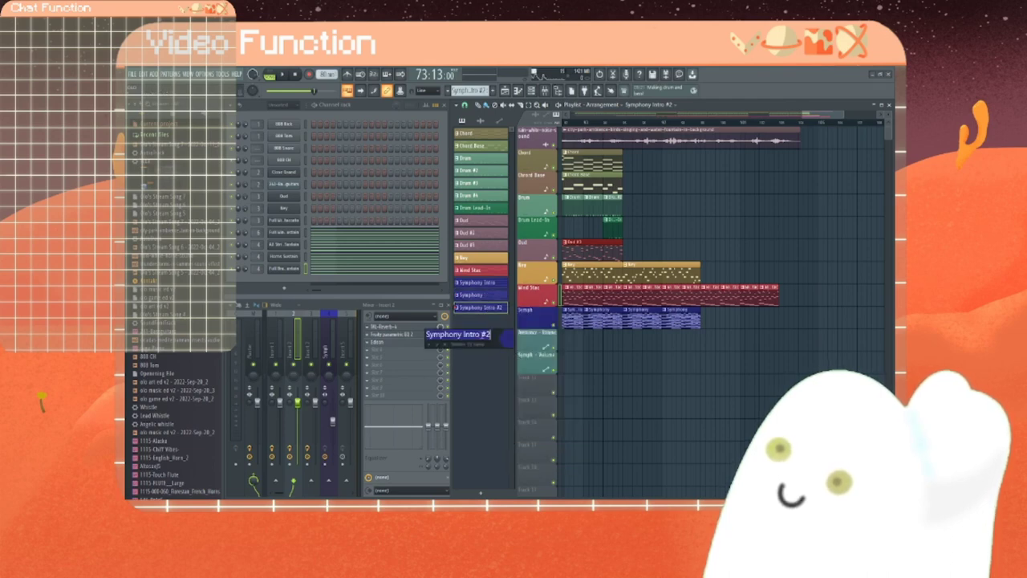
pyautogui.moveTo(493, 335); pyautogui.dragTo(471, 335)
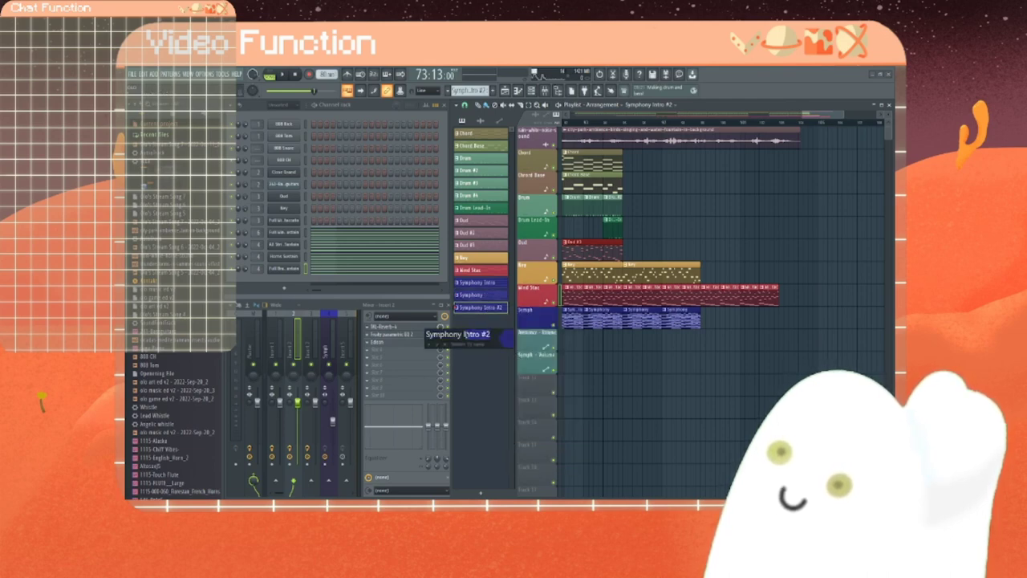
pyautogui.press('BackSpace')
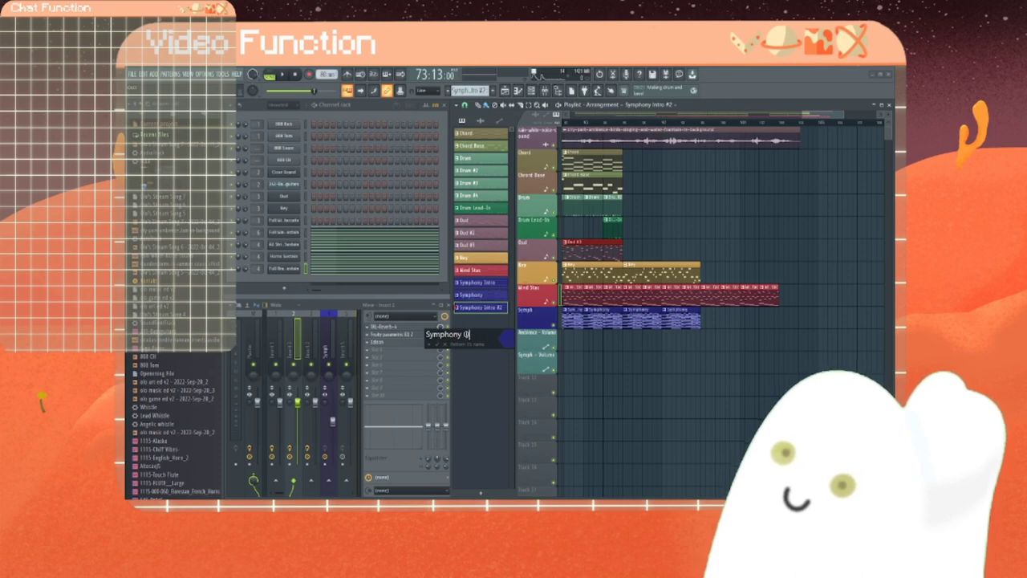
pyautogui.press('Return')
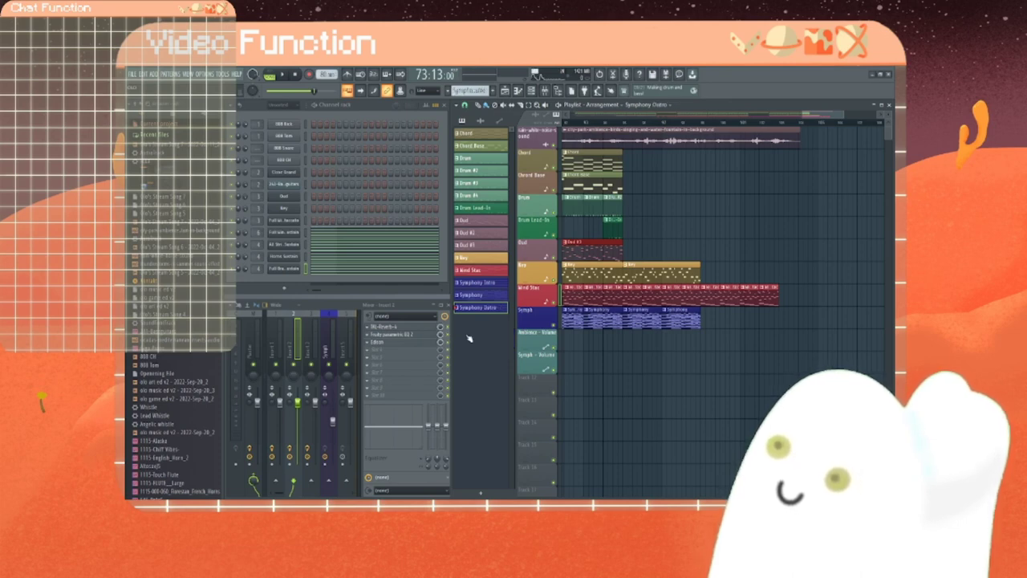
# Step: Check the Full Winds Sustain notes of Symphony Outro in pattern mode, and place the pattern right after the last Symphony clip
pyautogui.click(270, 75)
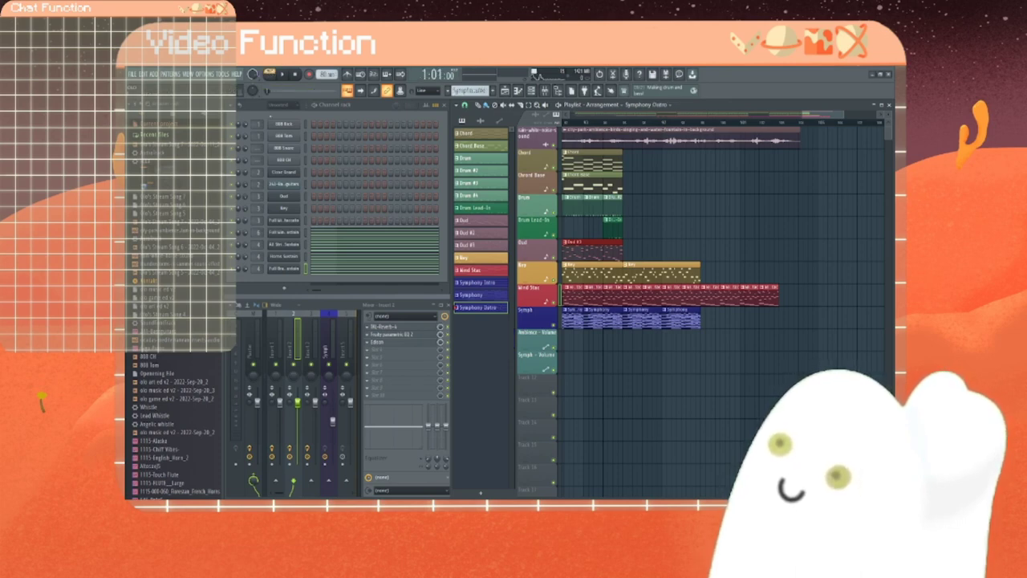
pyautogui.rightClick(279, 235)
pyautogui.click(315, 239)
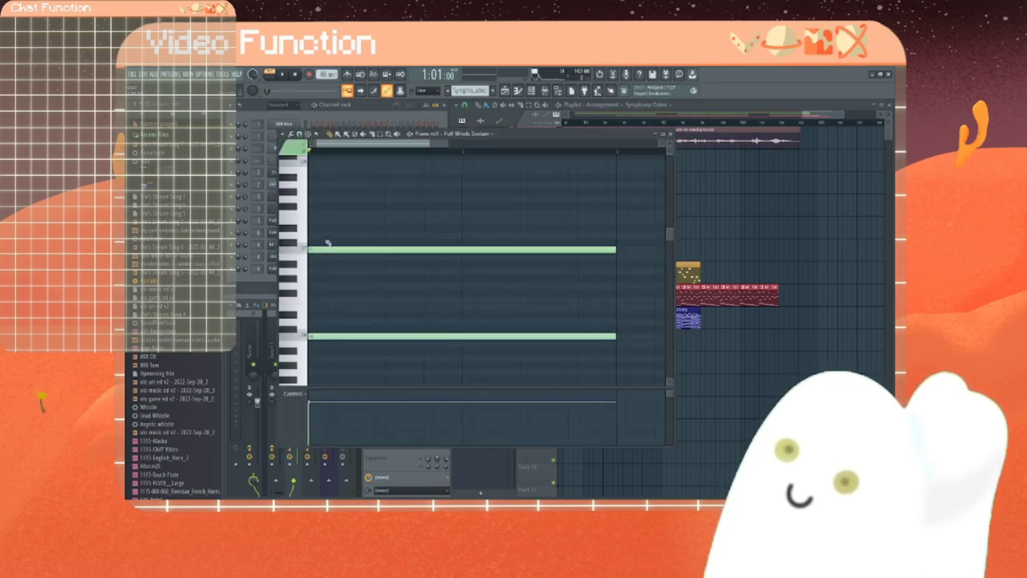
pyautogui.click(671, 133)
pyautogui.moveTo(743, 344); pyautogui.dragTo(724, 314)
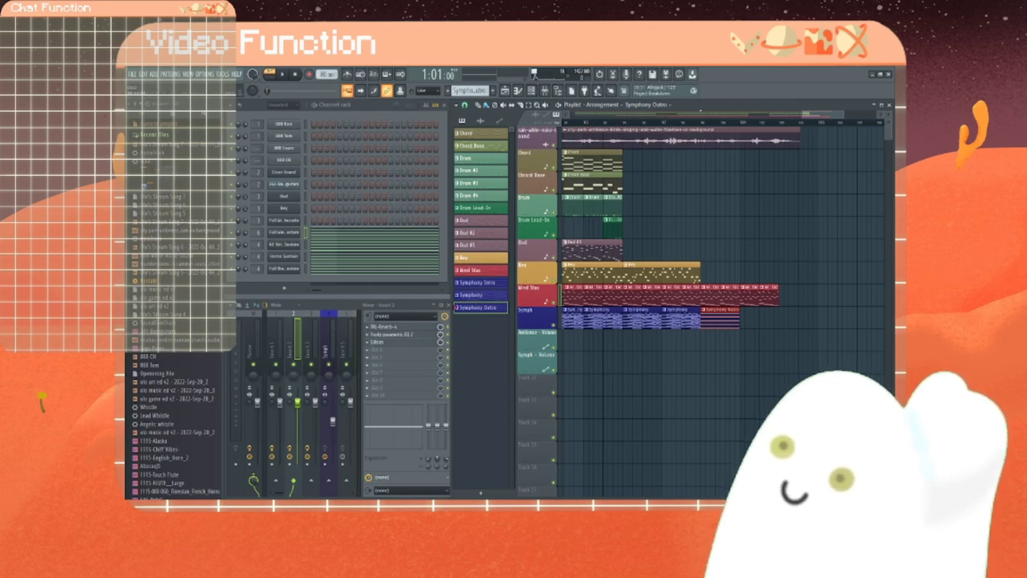
# Step: Create an automation clip for the Ambience mixer track's volume, viewing the beginning of the song
pyautogui.moveTo(818, 114); pyautogui.dragTo(585, 114)
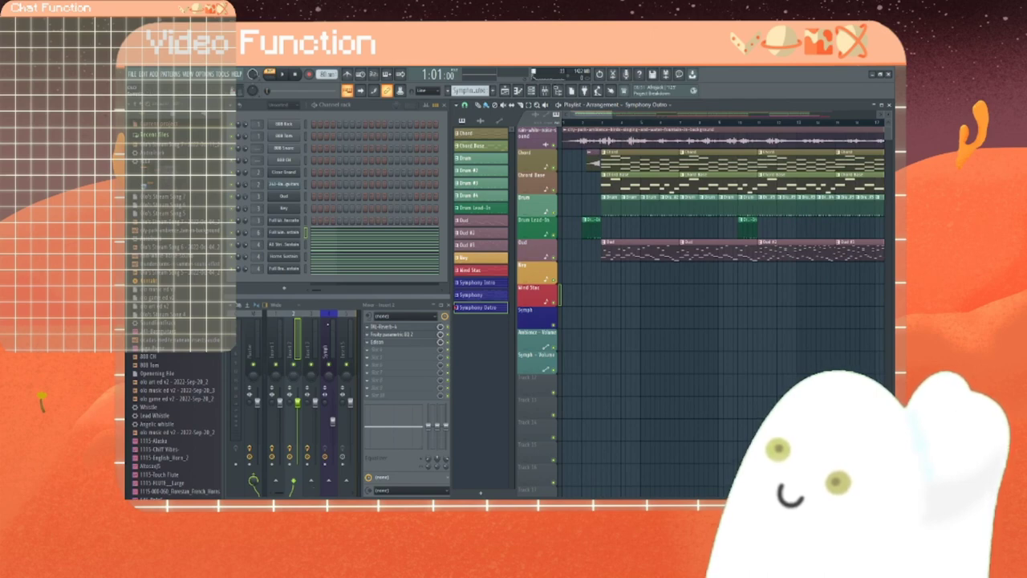
pyautogui.scroll(-5, 328, 324)
pyautogui.scroll(5, 328, 324)
pyautogui.scroll(-3, 328, 325)
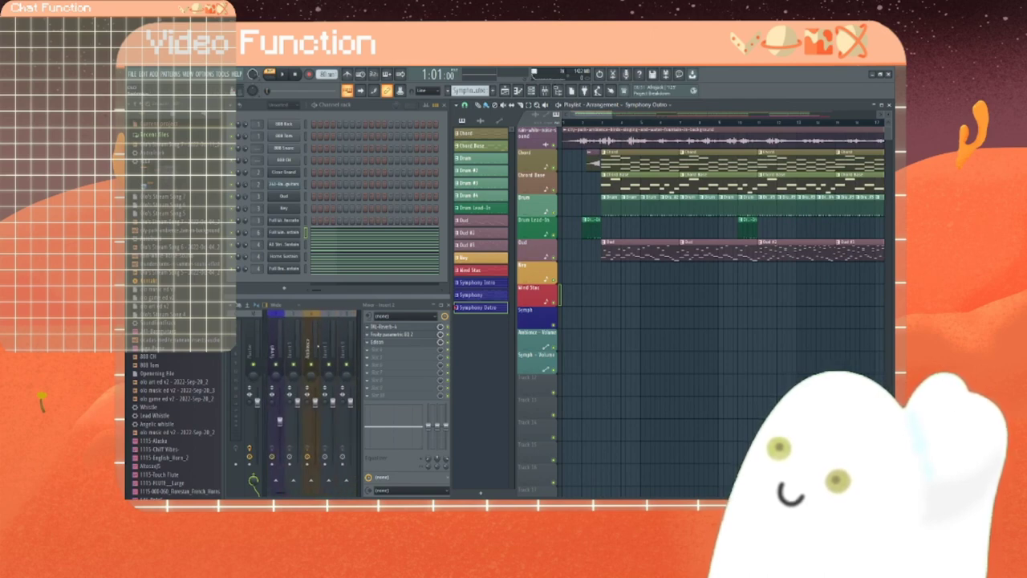
pyautogui.rightClick(316, 405)
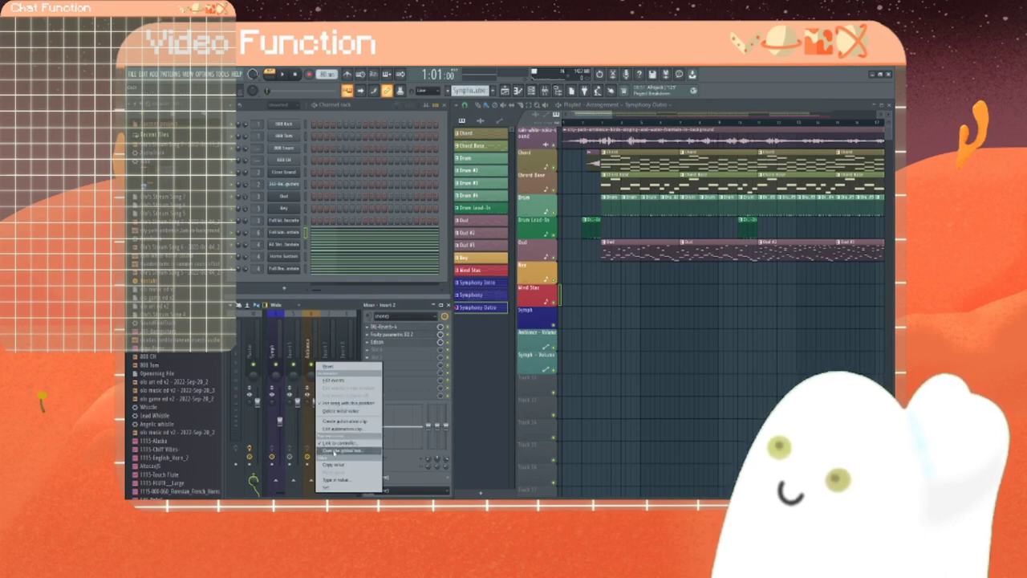
pyautogui.click(338, 423)
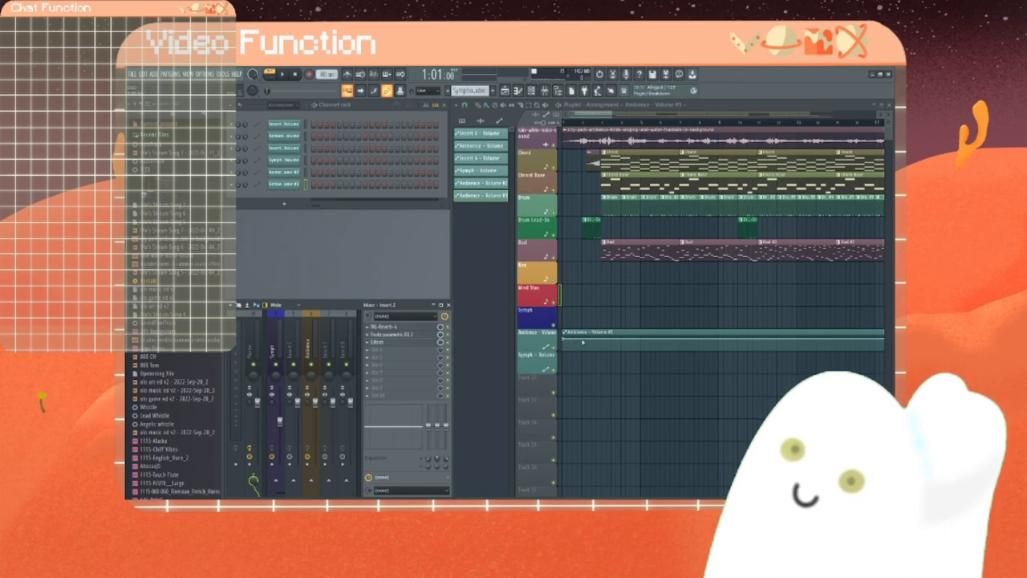
# Step: Shape a curved fade-in at the start of the Ambience volume automation and play the song from the beginning
pyautogui.moveTo(563, 342); pyautogui.dragTo(564, 351)
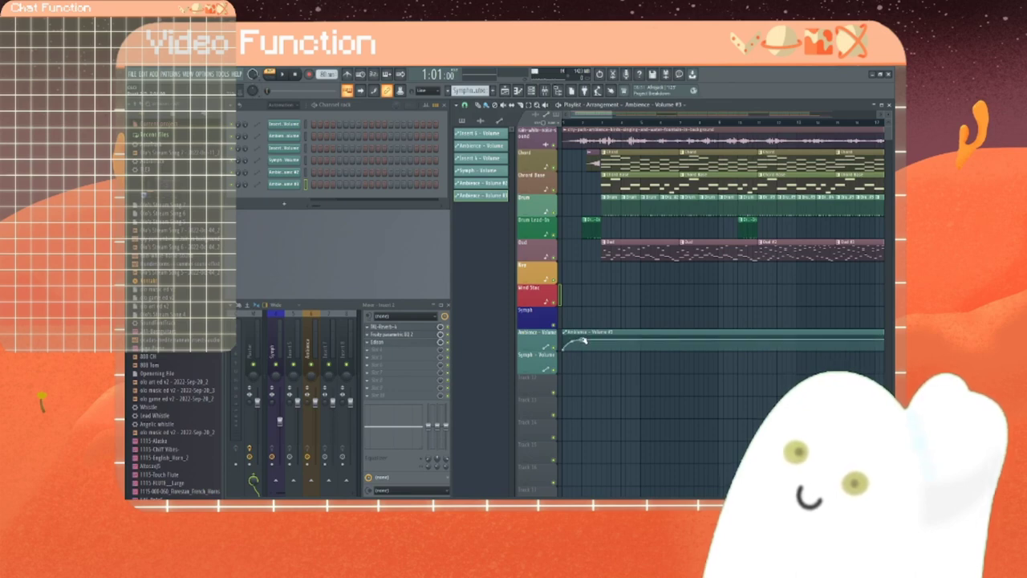
pyautogui.moveTo(584, 341); pyautogui.dragTo(585, 318)
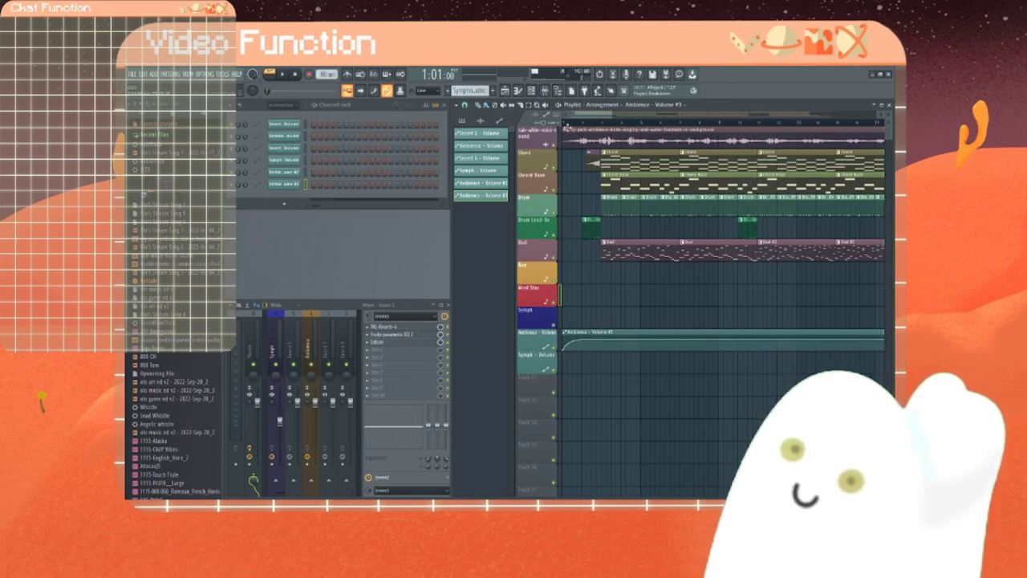
pyautogui.click(565, 123)
pyautogui.click(285, 76)
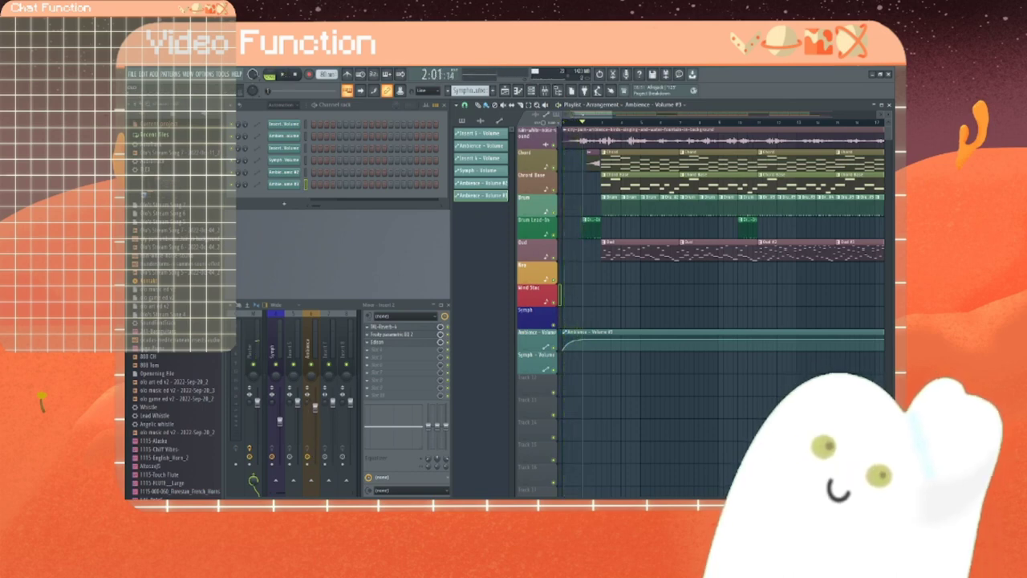
# Step: Add a point near the end of the Ambience volume automation and curve it into a fade-out ending with the ambience audio
pyautogui.moveTo(591, 114); pyautogui.dragTo(832, 114)
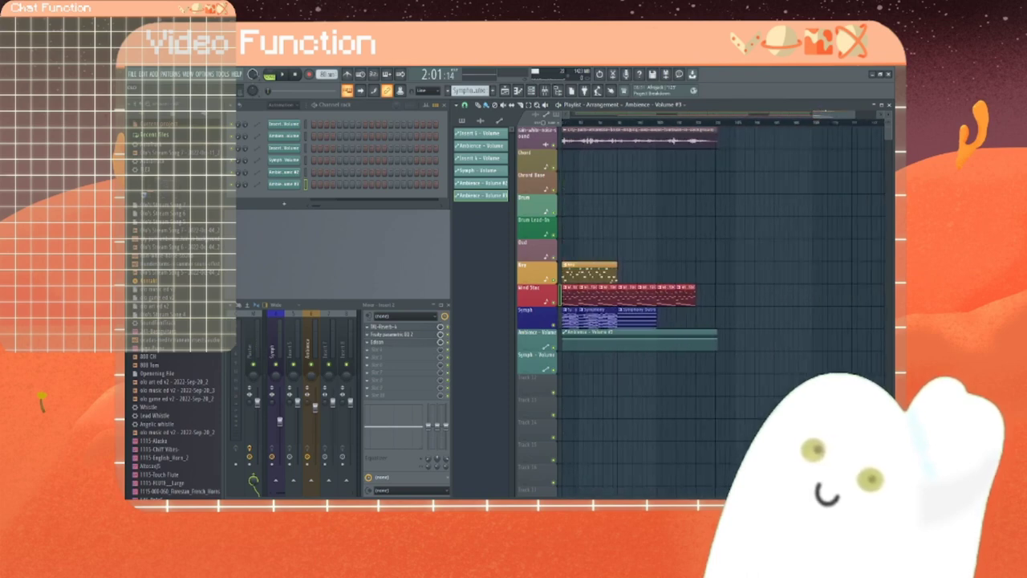
pyautogui.rightClick(697, 341)
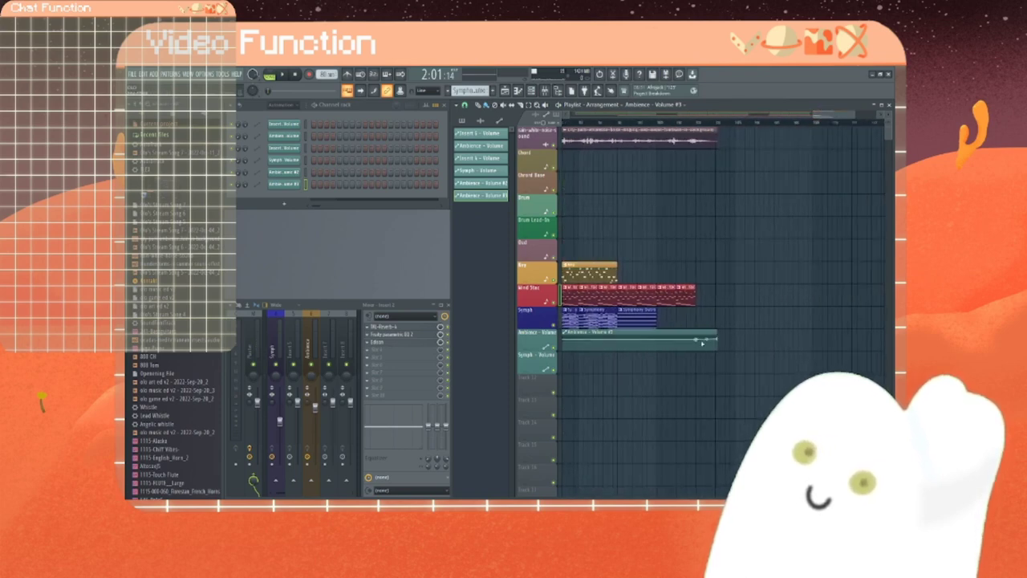
pyautogui.moveTo(698, 341)
pyautogui.mouseDown()
pyautogui.moveTo(719, 358)
pyautogui.moveTo(715, 349)
pyautogui.mouseUp()
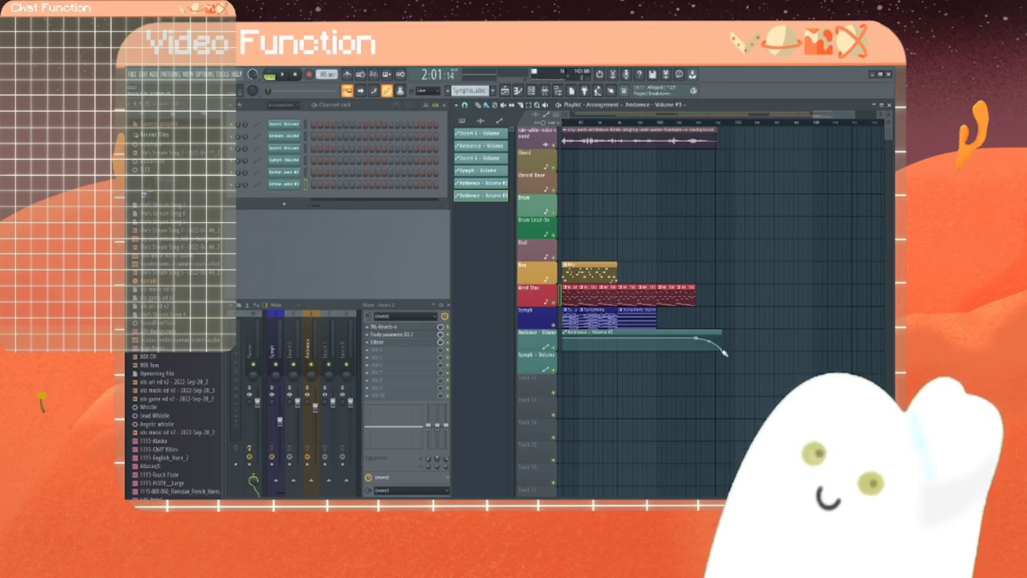
pyautogui.click(724, 356)
pyautogui.rightClick(726, 355)
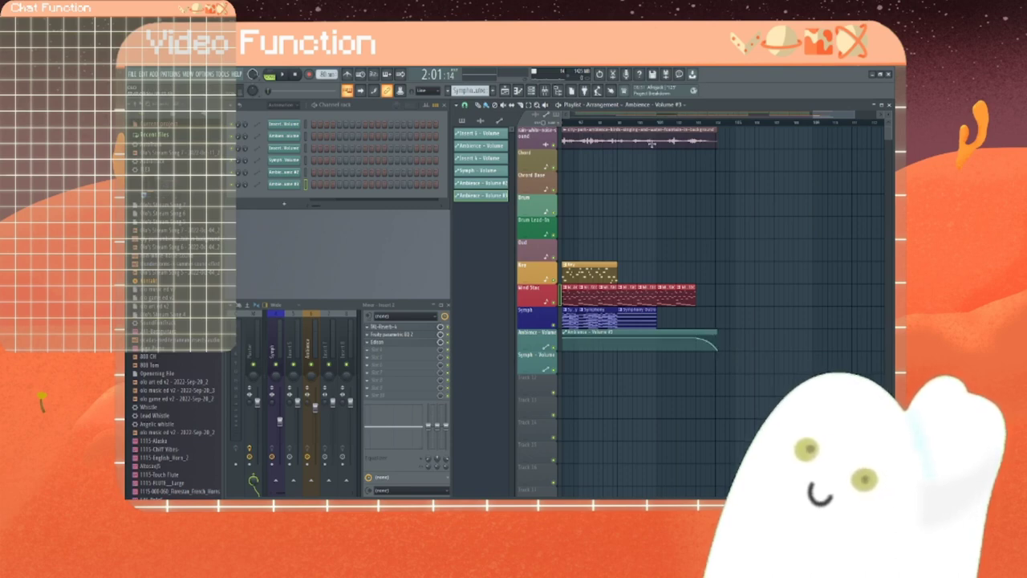
# Step: Play the song's ending from bar 102 to hear the ambience fade-out
pyautogui.click(693, 123)
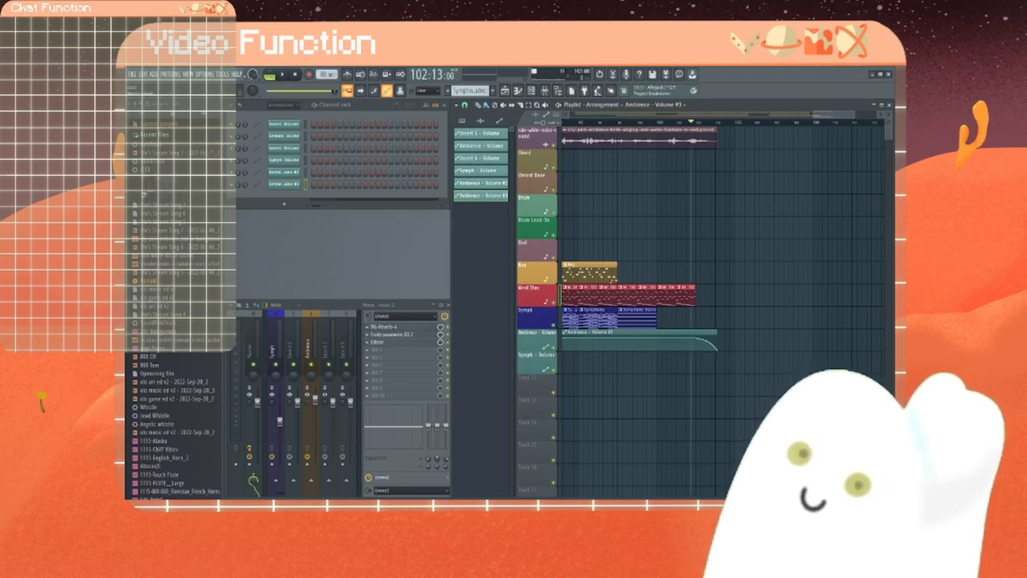
pyautogui.click(284, 76)
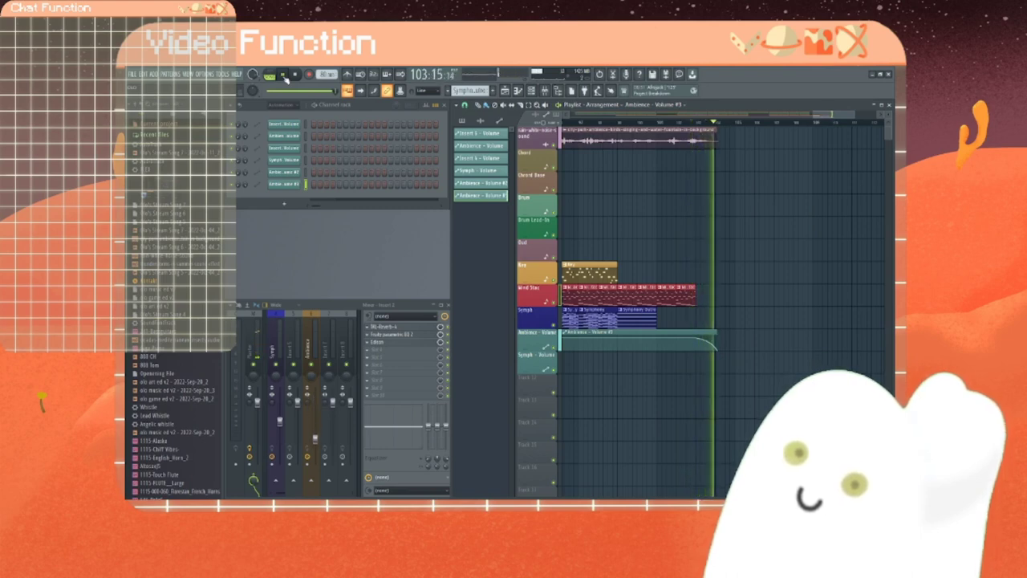
pyautogui.click(285, 76)
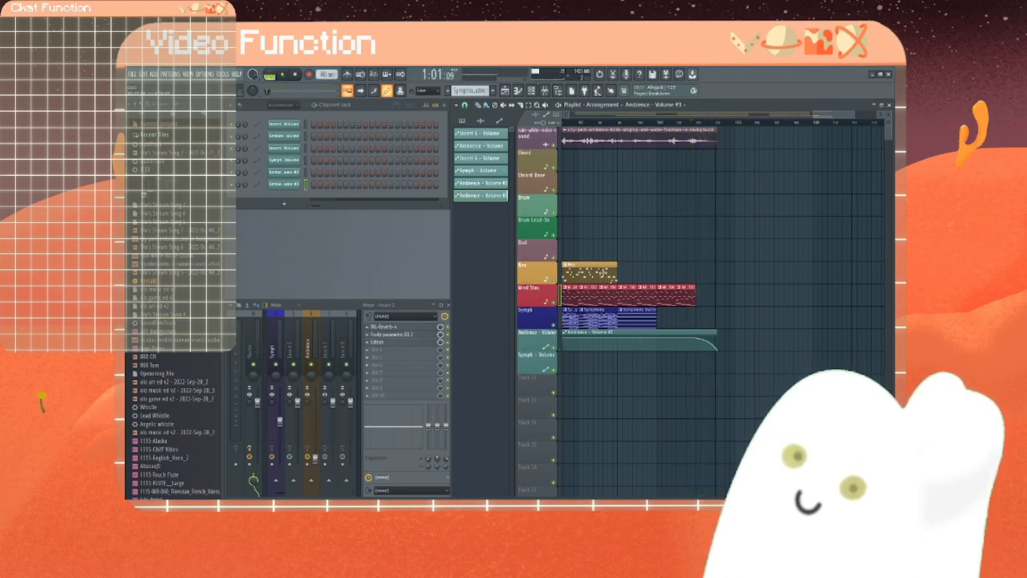
# Step: Add another Key clip after the last one and delete the Wind Stac clips that run past the last Symphony clip
pyautogui.click(602, 271)
pyautogui.click(626, 274)
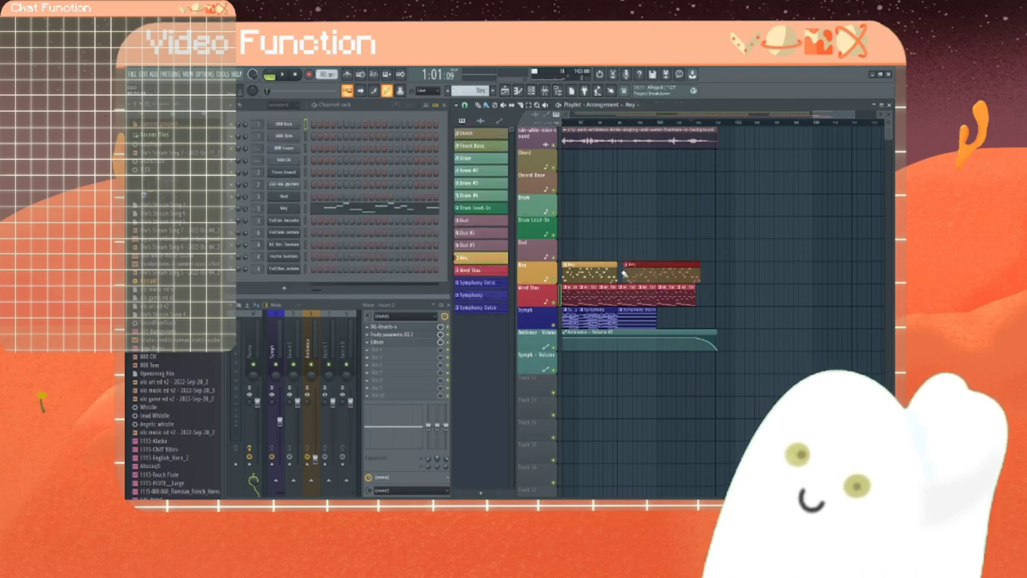
pyautogui.moveTo(653, 275); pyautogui.dragTo(631, 304)
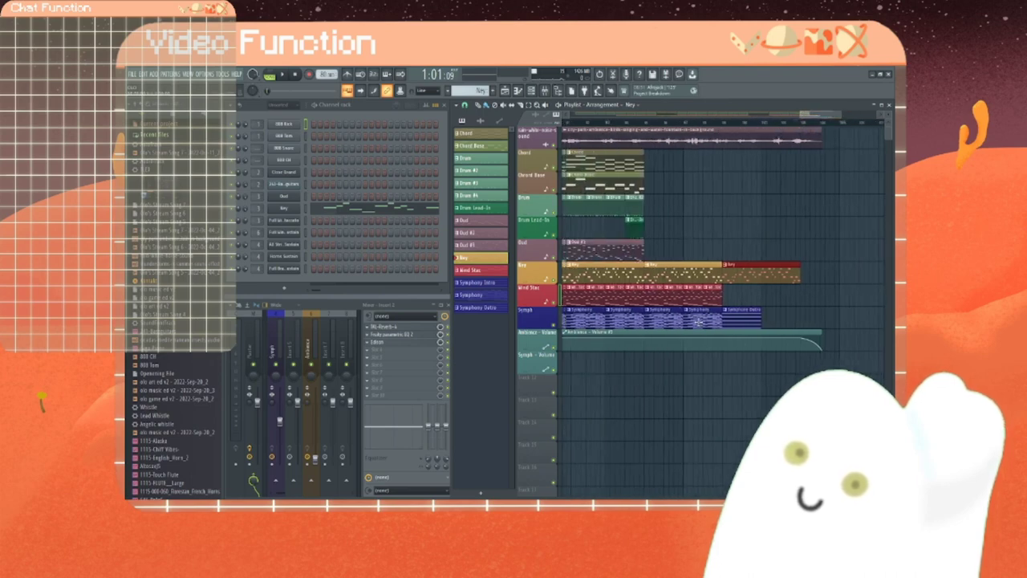
# Step: Delete the last Symphony clip and move the Symphony Outro clip into its place
pyautogui.rightClick(698, 322)
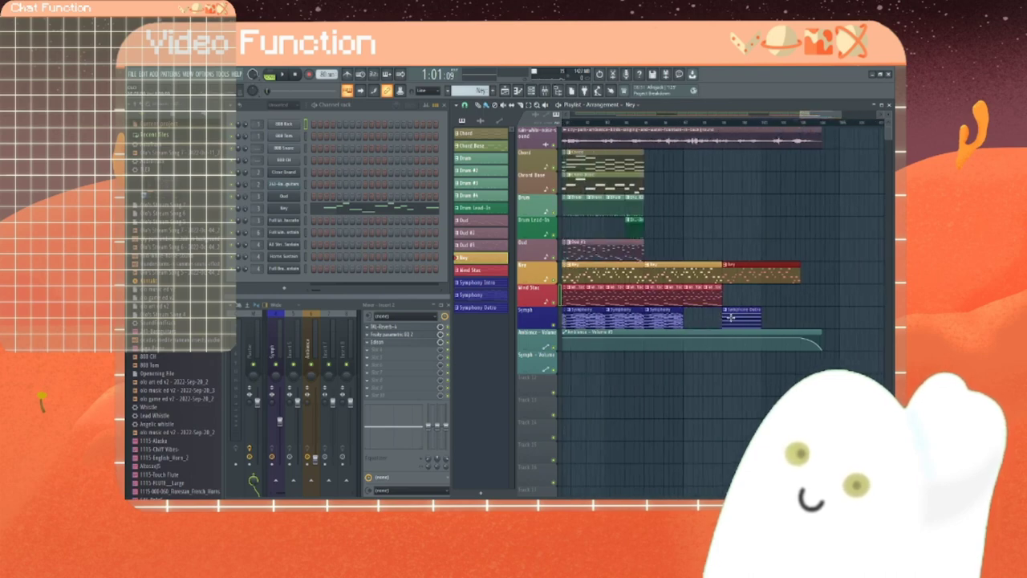
pyautogui.moveTo(729, 320); pyautogui.dragTo(691, 318)
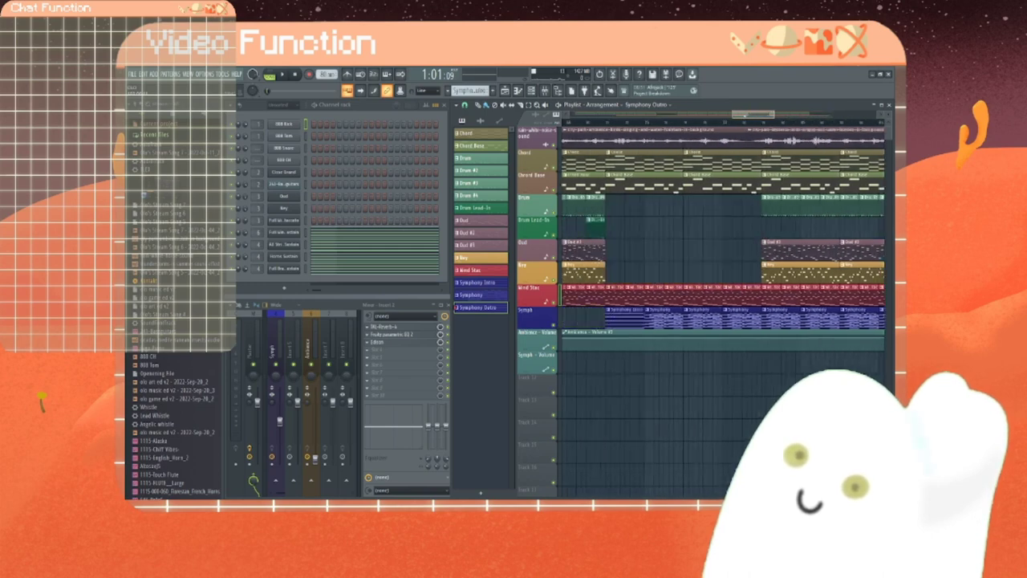
# Step: Create a Symph volume automation clip starting at the Symphony Intro clip in bar 71 and shape a short fade-in at its start
pyautogui.rightClick(280, 426)
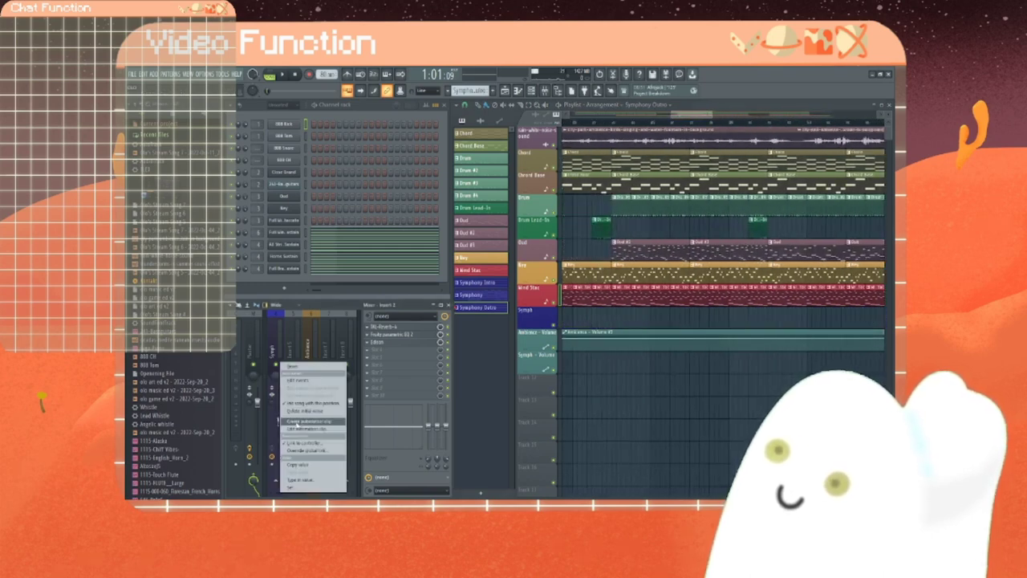
pyautogui.click(298, 421)
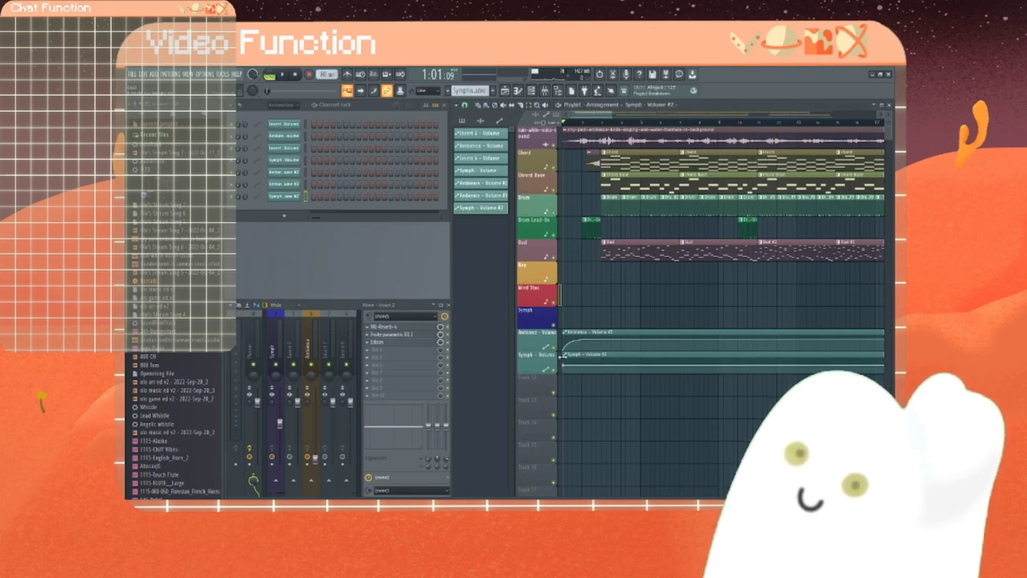
pyautogui.moveTo(563, 356); pyautogui.dragTo(890, 356)
pyautogui.moveTo(890, 358); pyautogui.dragTo(833, 365)
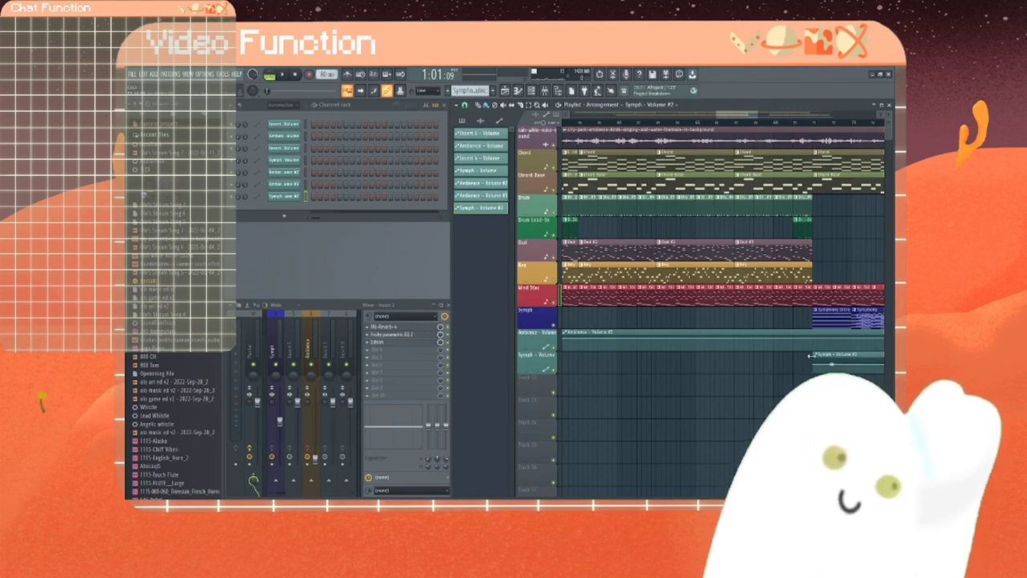
pyautogui.moveTo(809, 355); pyautogui.dragTo(560, 374)
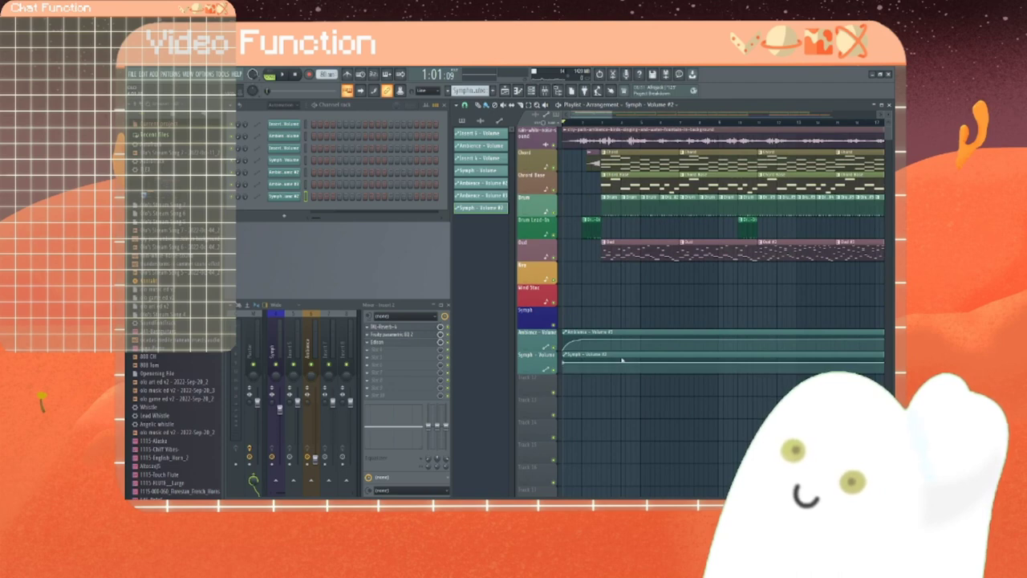
pyautogui.moveTo(578, 356); pyautogui.dragTo(715, 365)
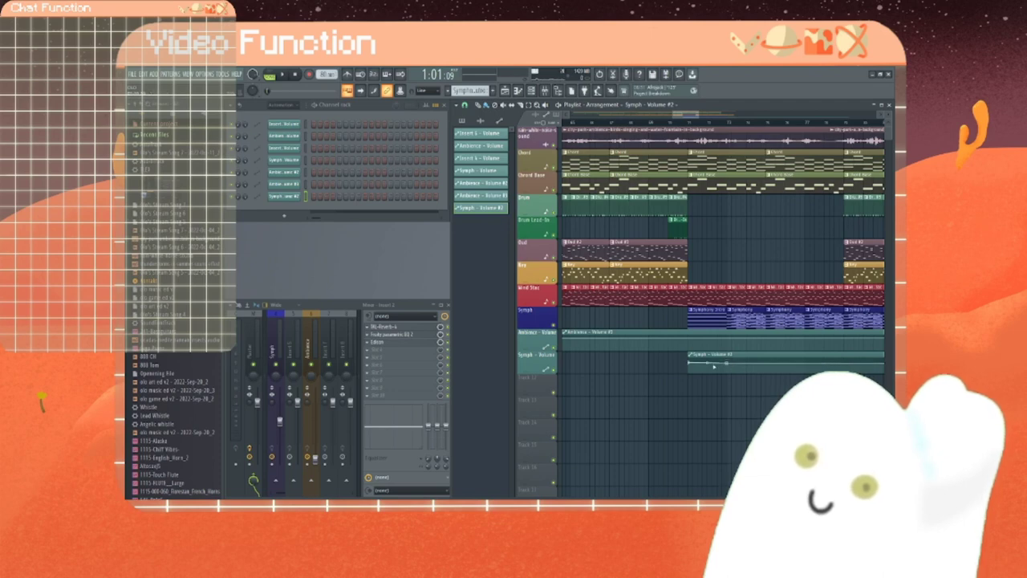
pyautogui.moveTo(689, 363); pyautogui.dragTo(689, 376)
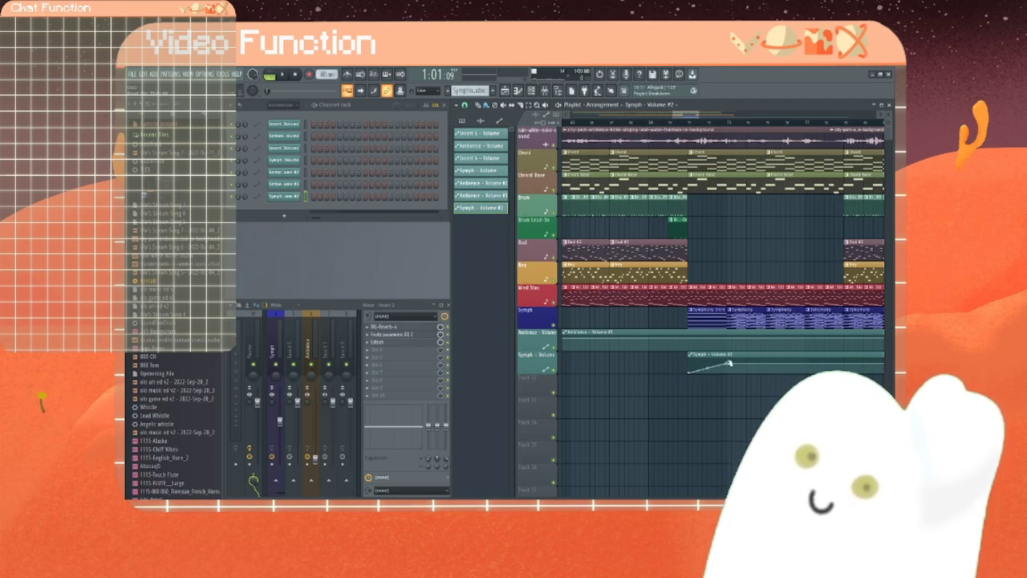
# Step: Play the song from bar 70 to hear the Symph fade-in
pyautogui.click(680, 126)
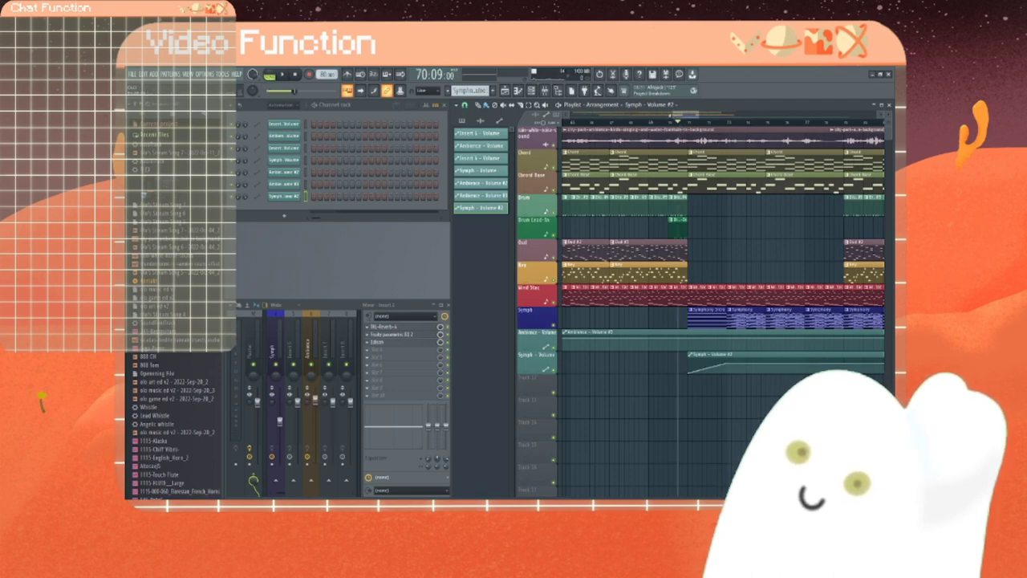
pyautogui.click(282, 76)
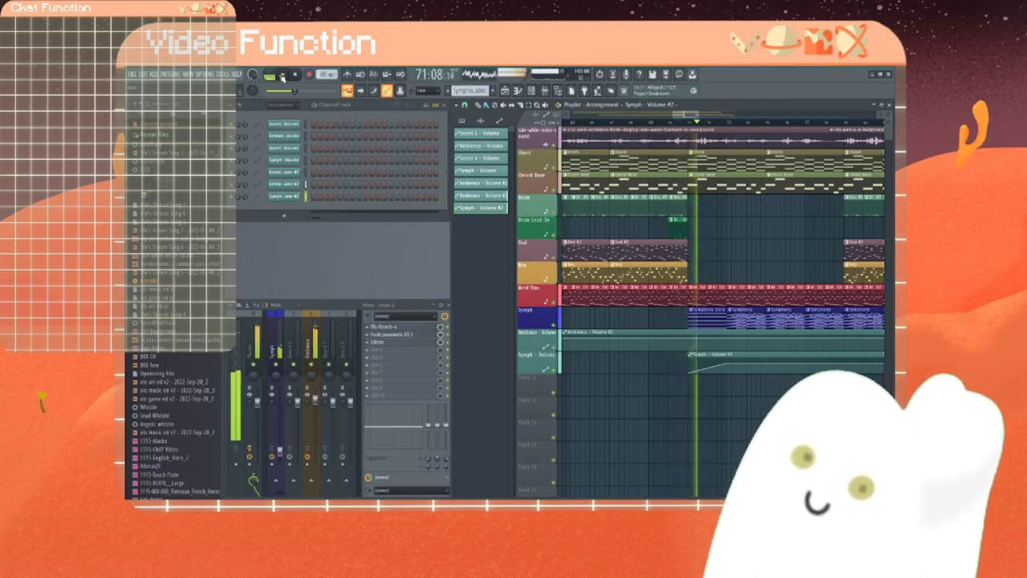
pyautogui.click(282, 76)
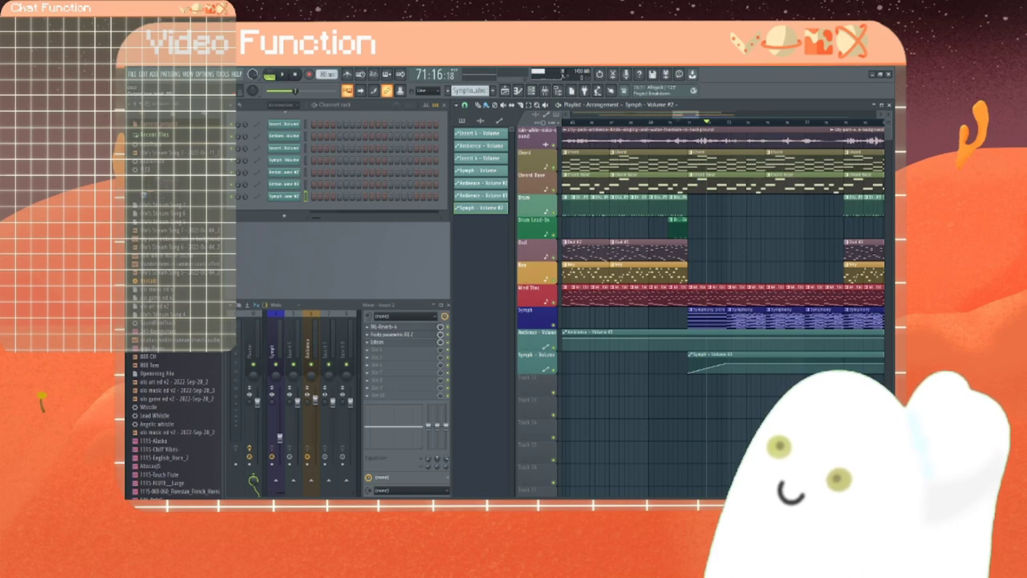
# Step: Look through the channel rack's Audio group and its Unsorted channels
pyautogui.click(281, 104)
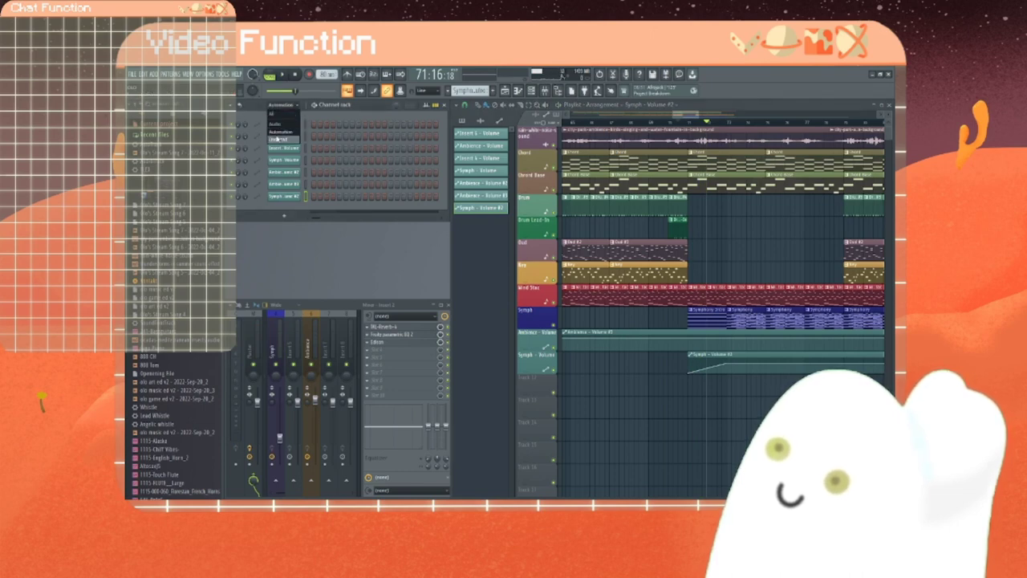
pyautogui.click(277, 124)
pyautogui.click(281, 104)
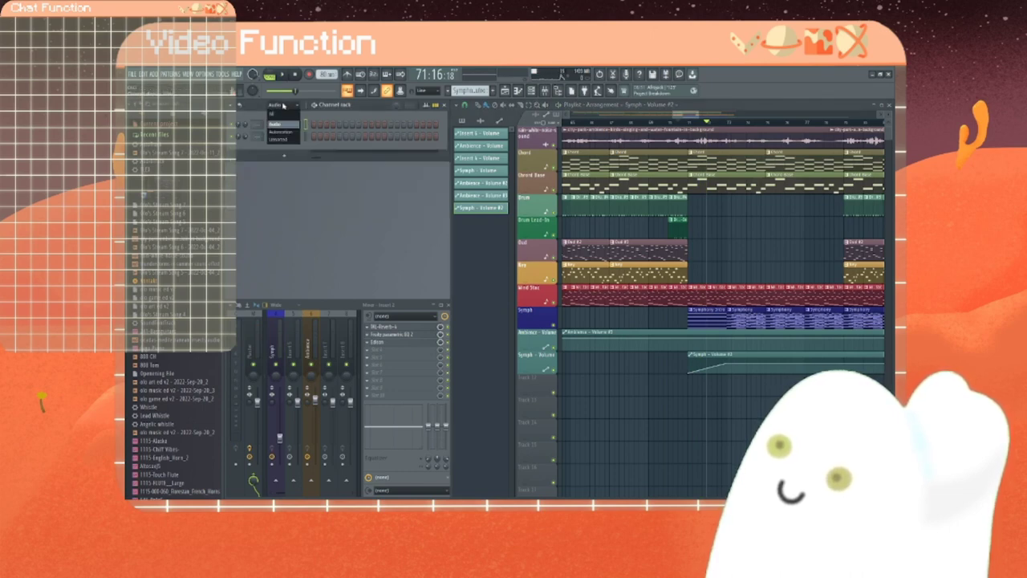
pyautogui.click(284, 151)
pyautogui.click(292, 106)
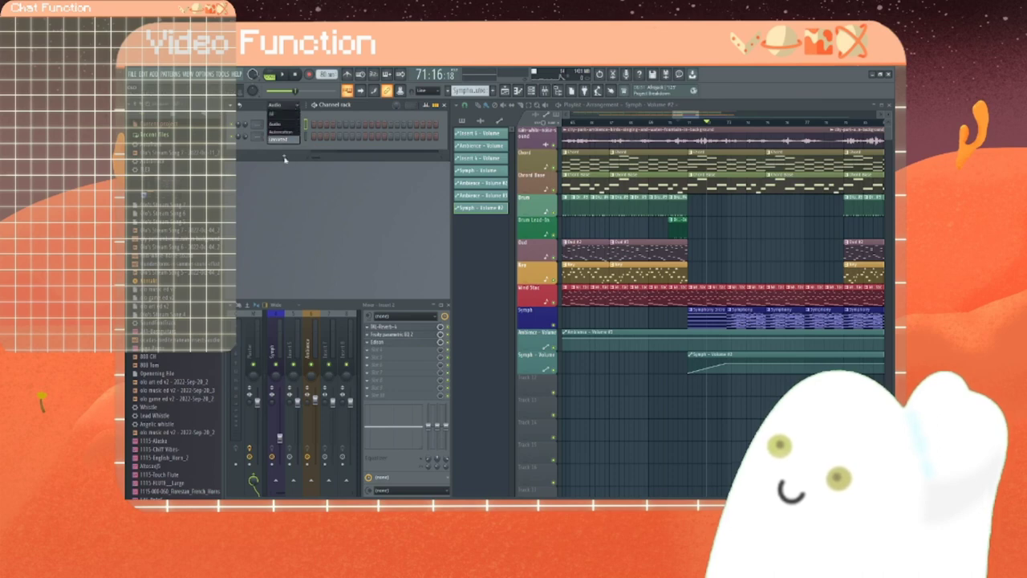
pyautogui.click(281, 140)
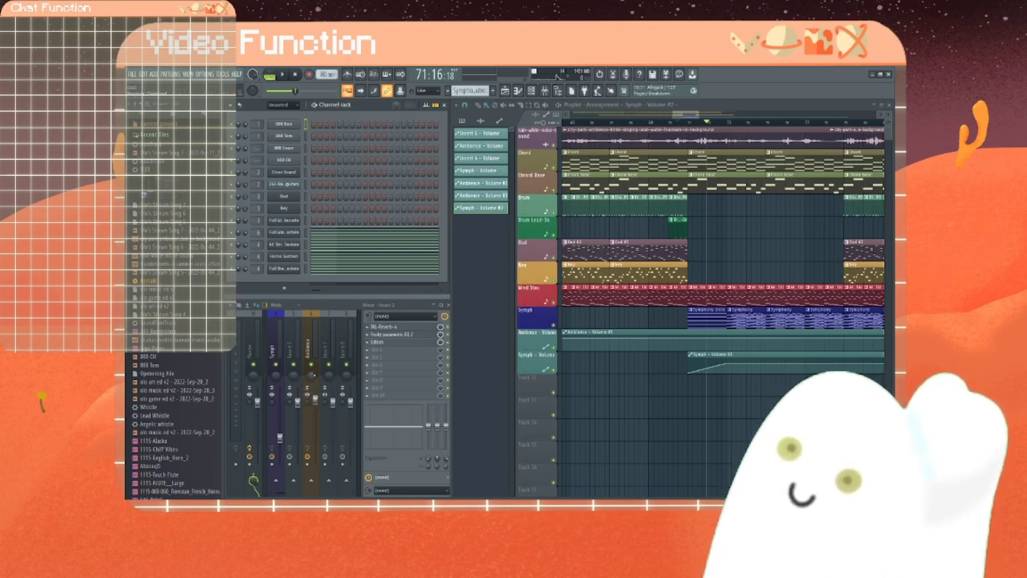
# Step: Delete the Symph volume automation clip and create a new one from the Symph mixer track's volume
pyautogui.rightClick(780, 356)
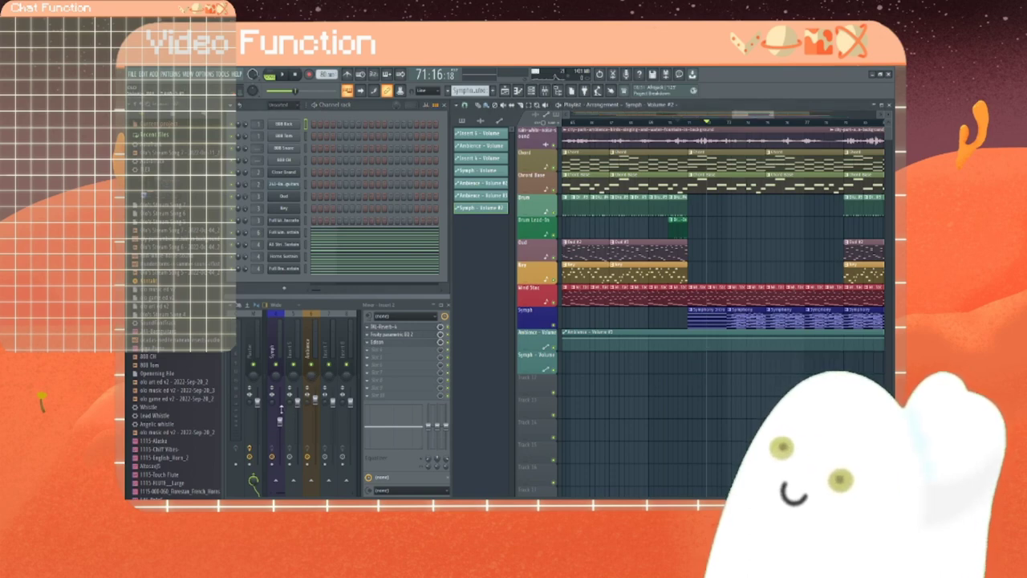
pyautogui.rightClick(280, 421)
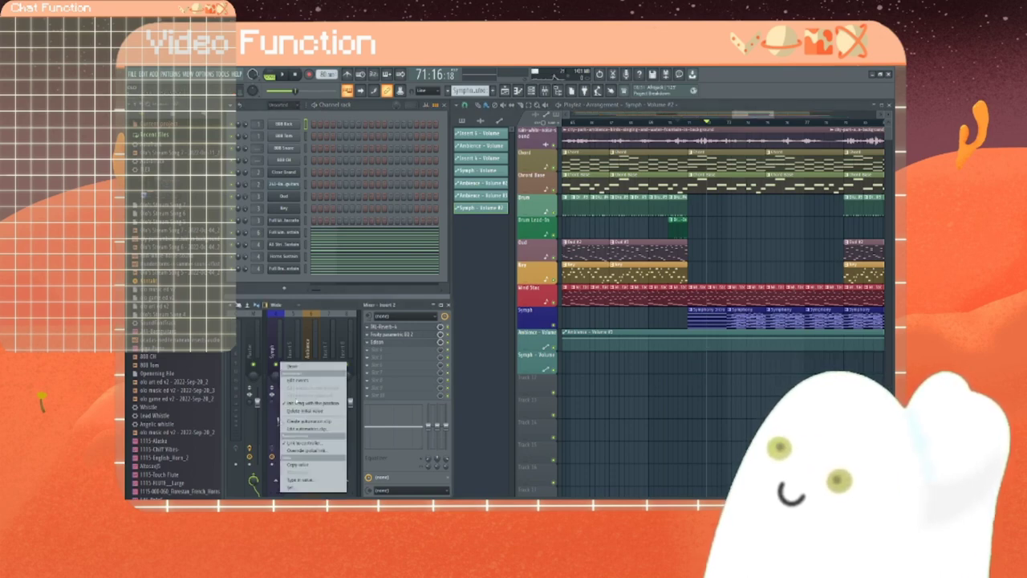
pyautogui.click(299, 429)
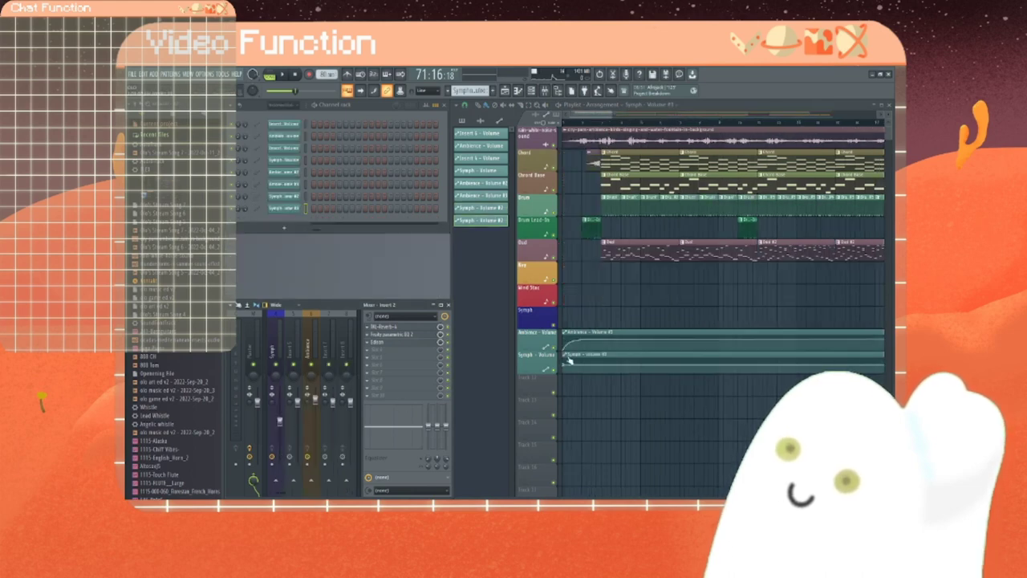
# Step: Show the Unsorted channels in the channel rack and route the symphony instrument channels to the Symph mixer track
pyautogui.click(281, 105)
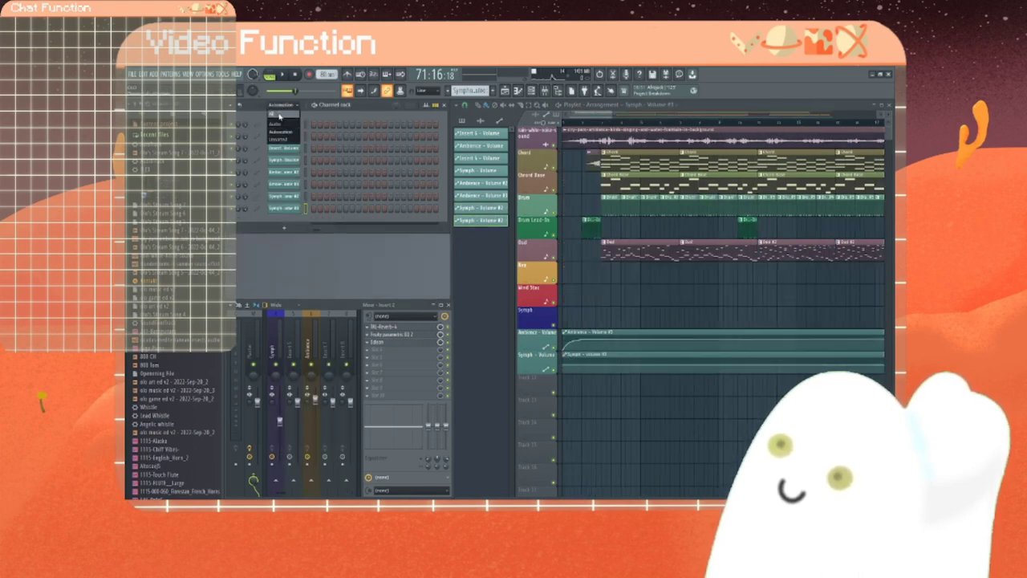
pyautogui.click(281, 139)
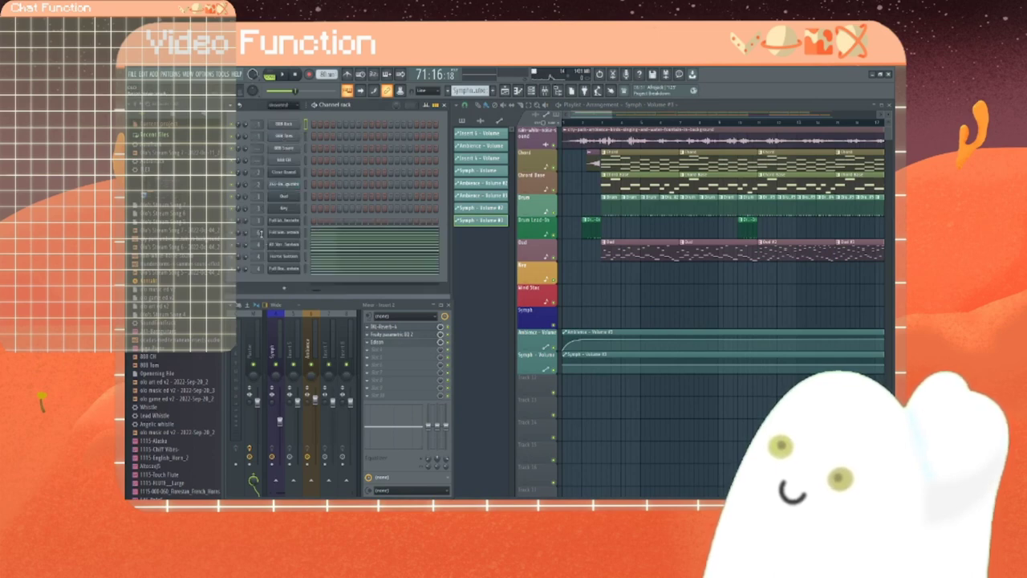
pyautogui.moveTo(257, 232)
pyautogui.mouseDown()
pyautogui.moveTo(258, 216)
pyautogui.moveTo(258, 238)
pyautogui.mouseUp()
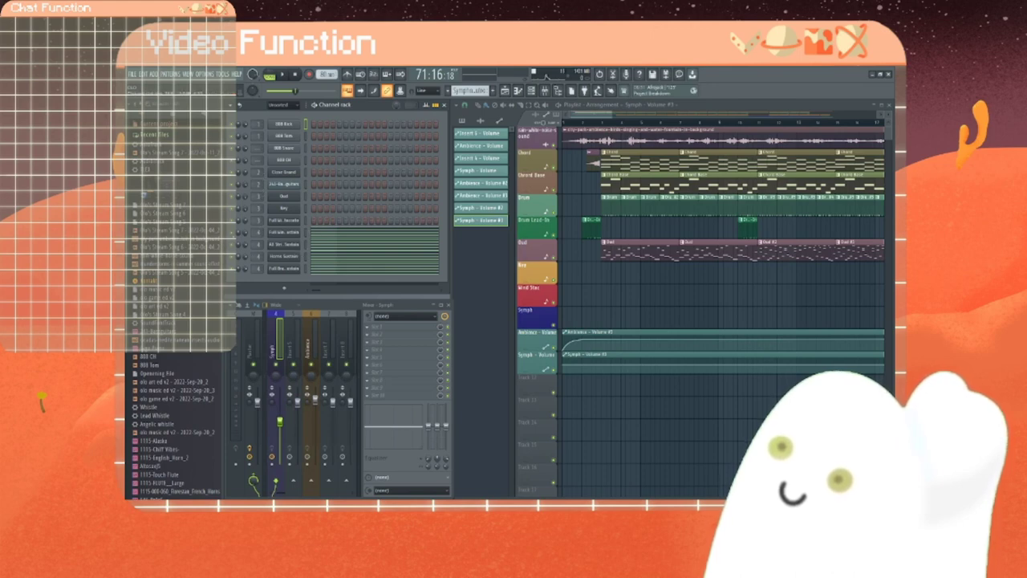
# Step: Remove the new Symph volume automation clip from the song's start and place it under the Symphony Intro clip around bar 71
pyautogui.rightClick(568, 356)
pyautogui.hscroll(12, 567, 356)
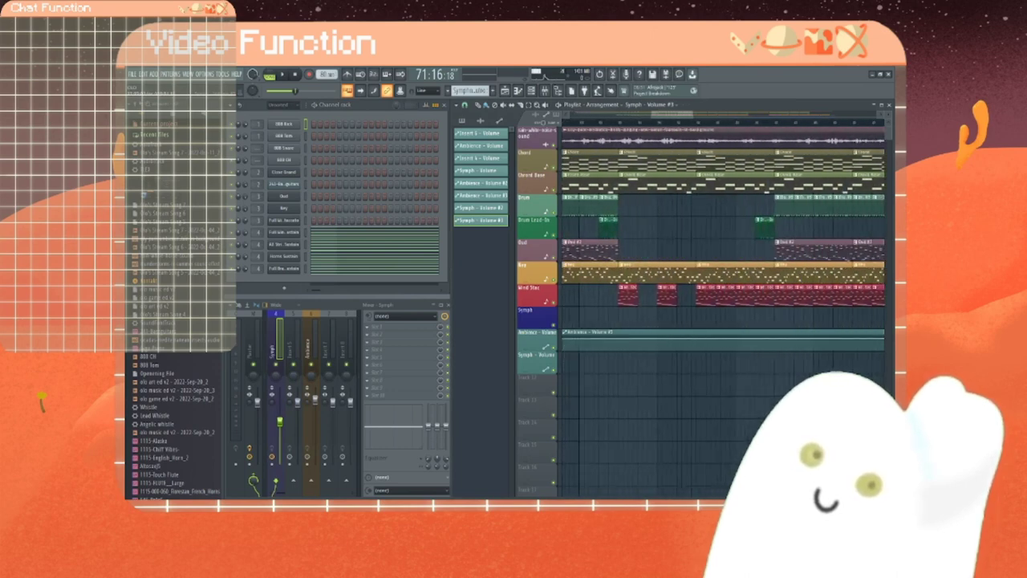
pyautogui.hscroll(6, 610, 353)
pyautogui.click(661, 353)
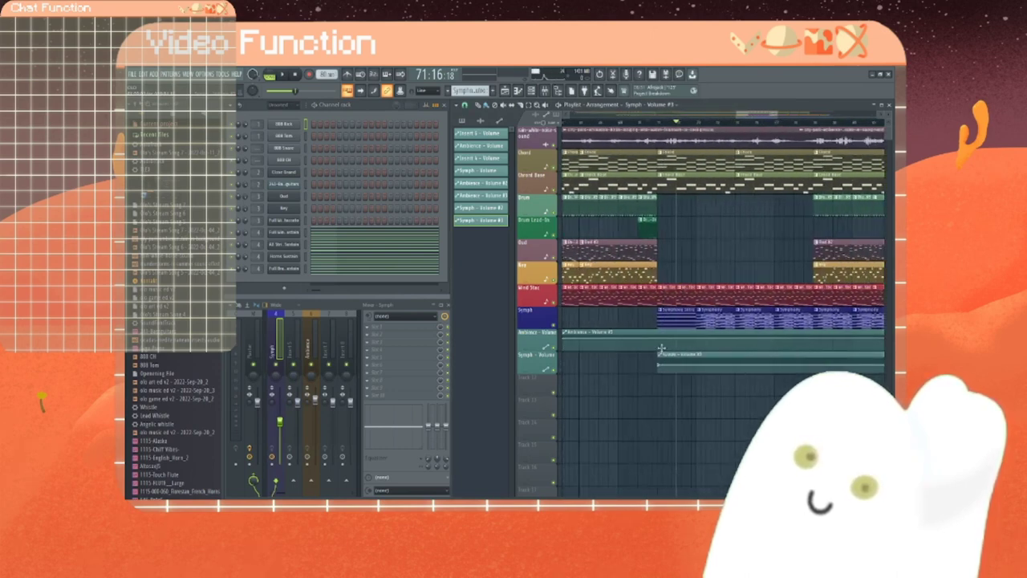
pyautogui.moveTo(661, 350); pyautogui.dragTo(666, 350)
# Step: Add a point near the start of the Symph volume automation and lower its first point to make a fade-in
pyautogui.click(688, 364)
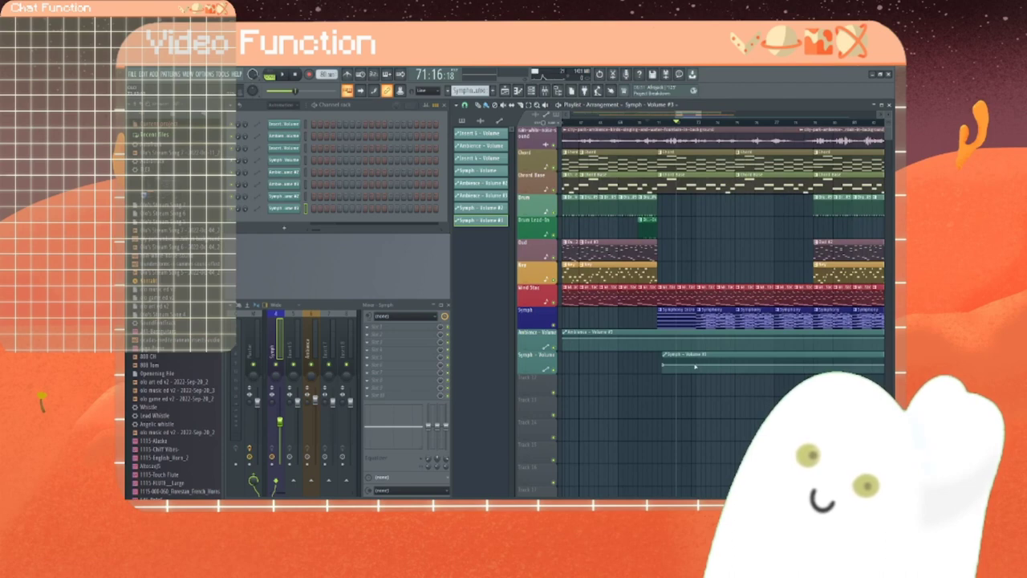
pyautogui.rightClick(696, 366)
pyautogui.moveTo(664, 366); pyautogui.dragTo(664, 374)
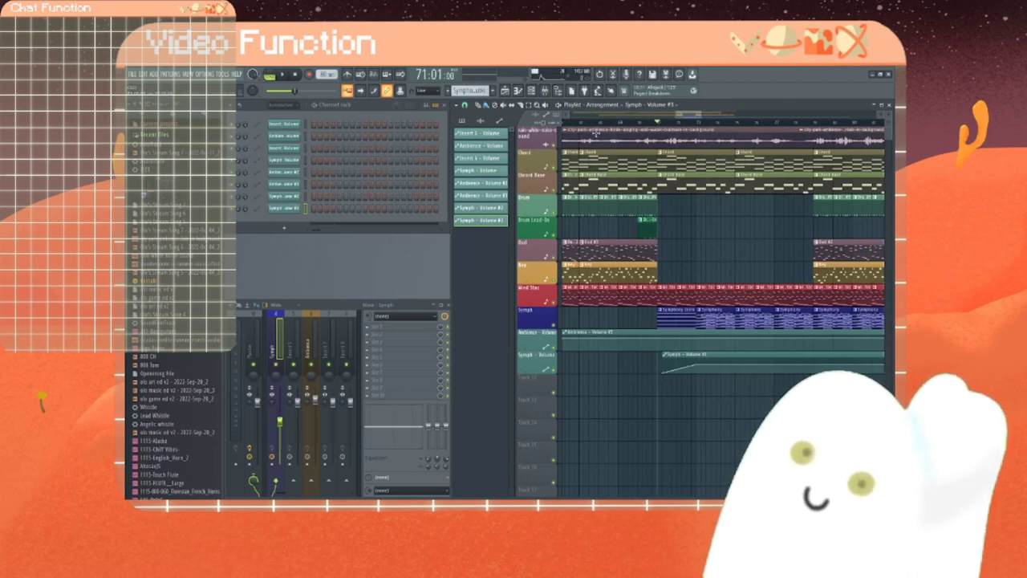
# Step: Play the Symph fade-in from bar 71 and again from the middle of bar 70
pyautogui.click(285, 75)
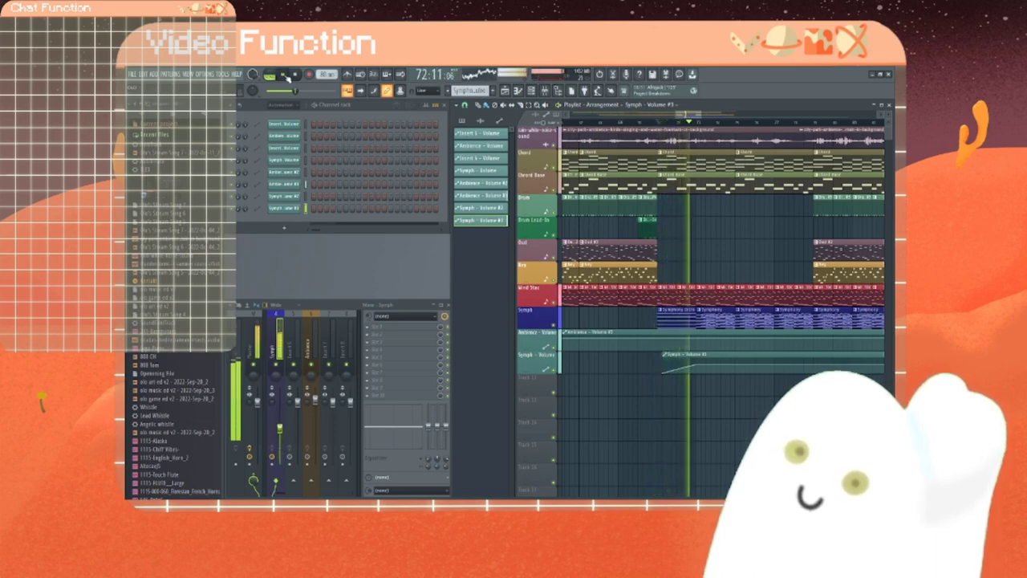
pyautogui.click(287, 75)
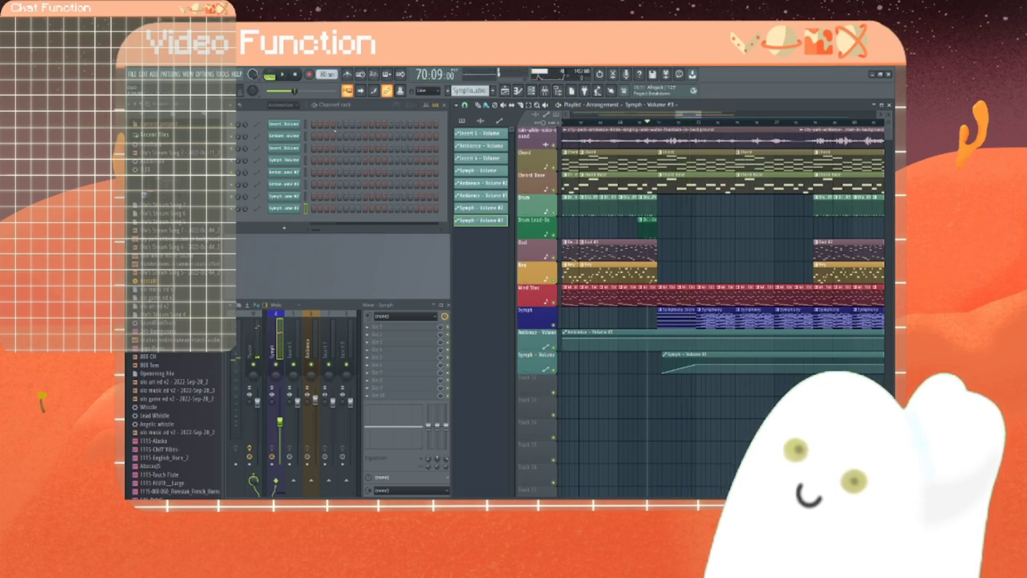
pyautogui.click(282, 75)
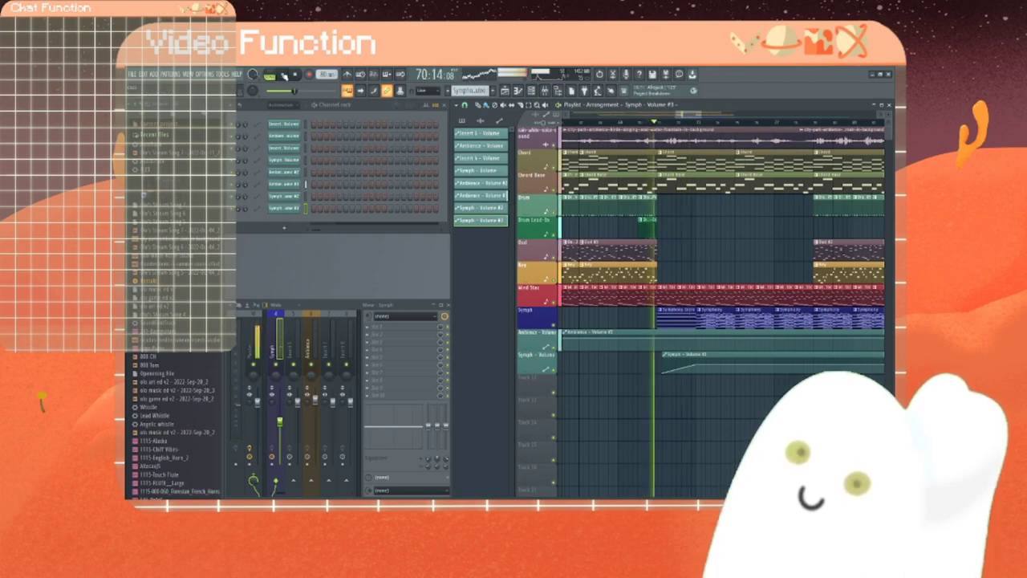
pyautogui.click(284, 76)
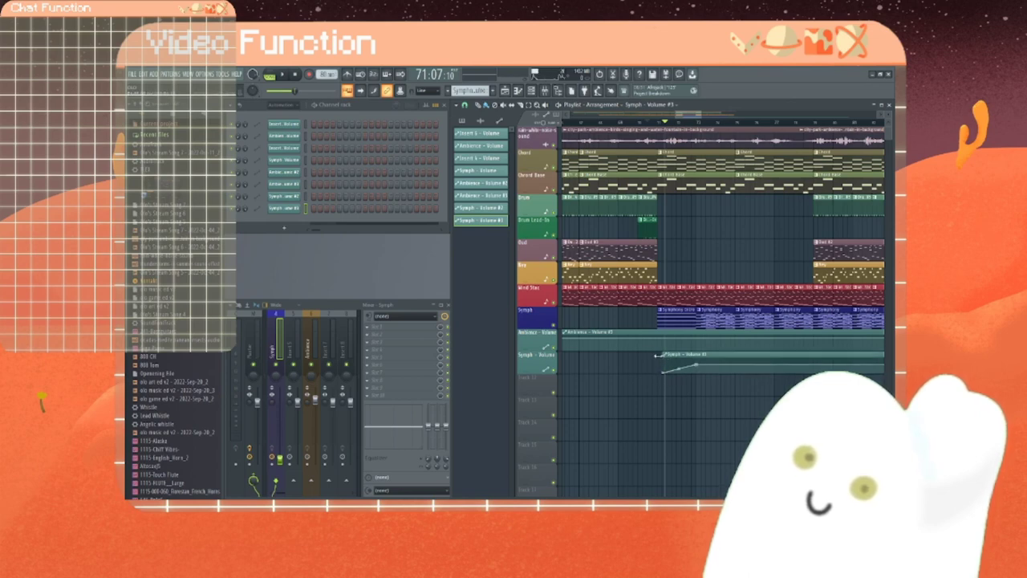
# Step: Align the start of the Symph volume automation clip with the Symphony Intro clip at bar 71 and play from there
pyautogui.moveTo(671, 354); pyautogui.dragTo(665, 356)
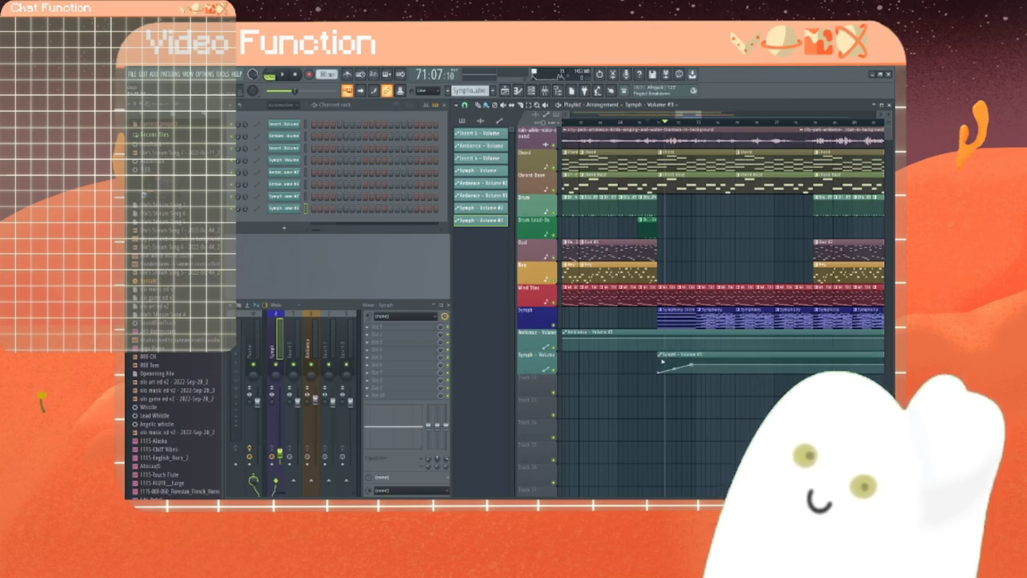
pyautogui.click(658, 122)
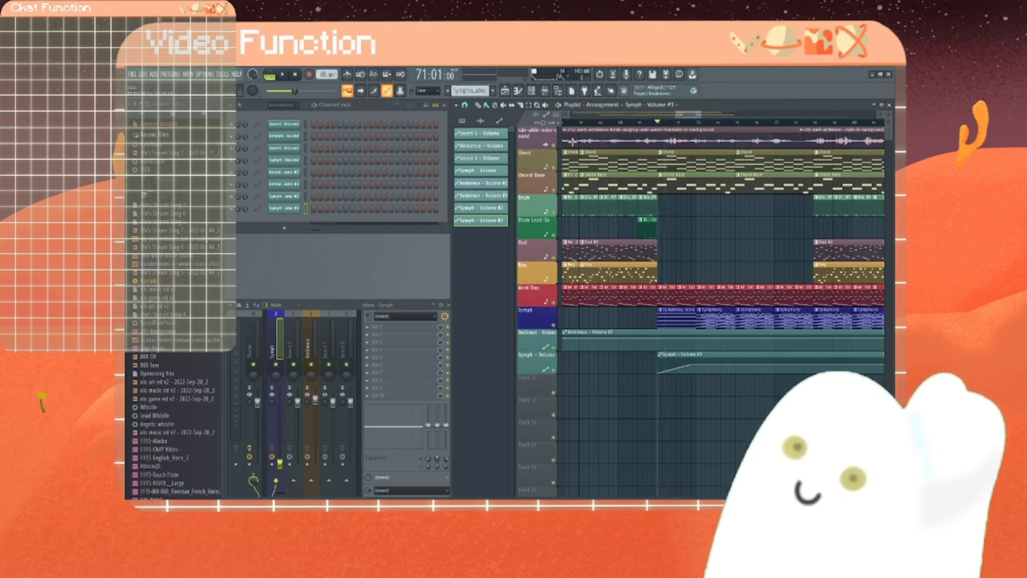
pyautogui.click(283, 75)
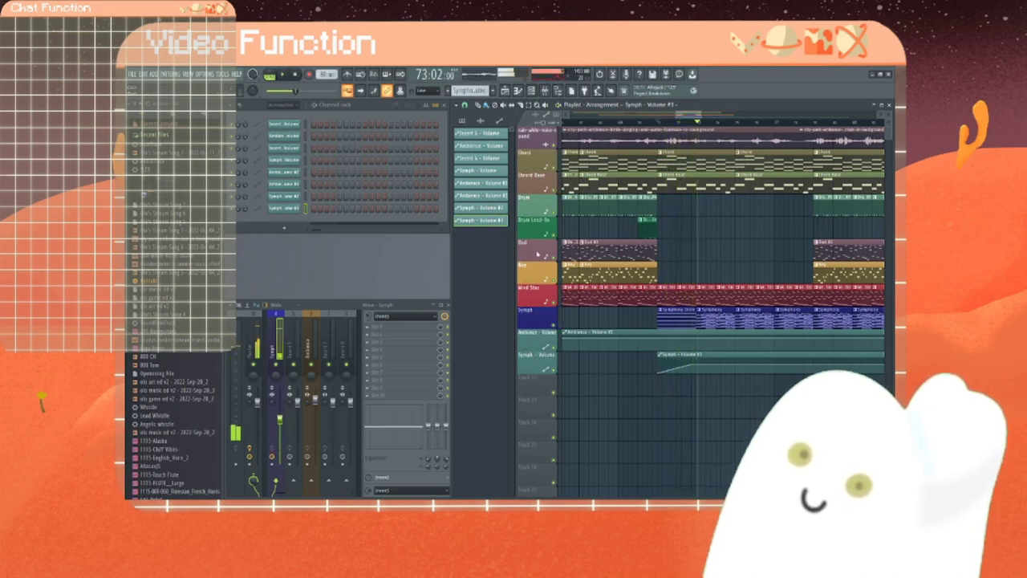
# Step: Shape the end of the Symph volume automation into a fade-out over the Symphony Outro clip, starting at bar 97
pyautogui.moveTo(690, 115); pyautogui.dragTo(861, 128)
pyautogui.moveTo(642, 366); pyautogui.dragTo(700, 364)
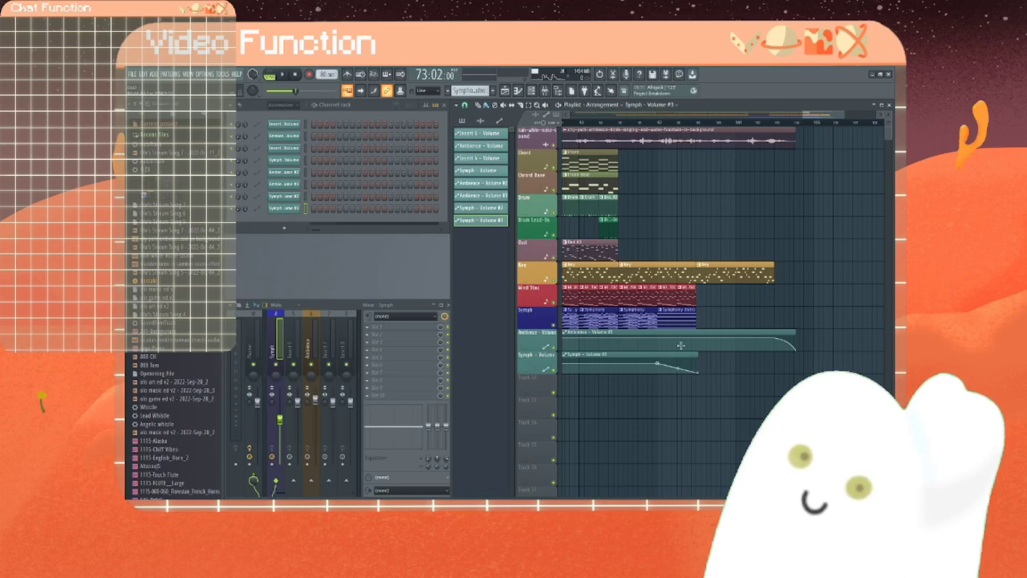
# Step: Play the ending from bar 97 and shorten the Symph volume automation clip so it ends just before the Symphony Outro does
pyautogui.click(658, 126)
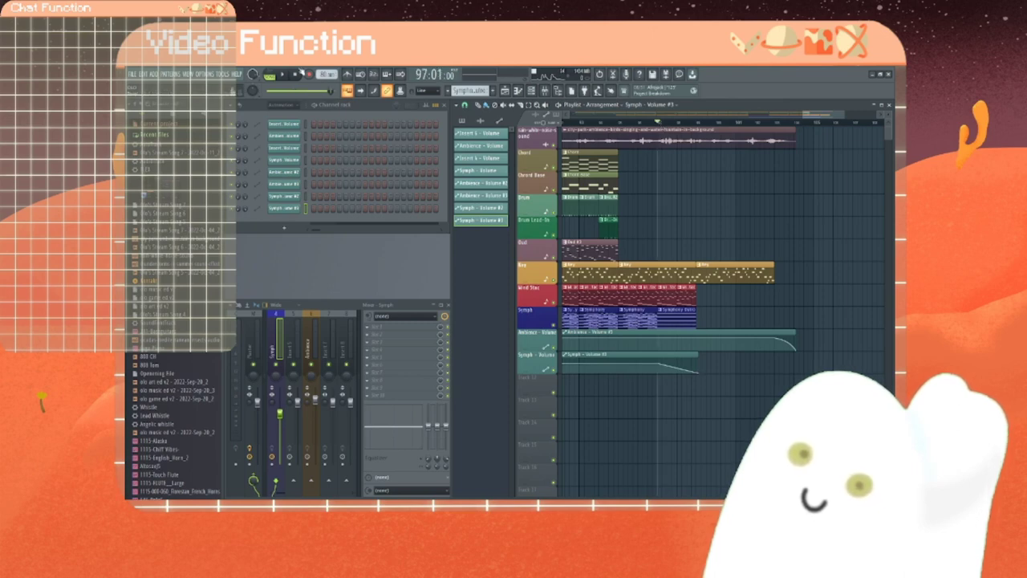
pyautogui.click(285, 74)
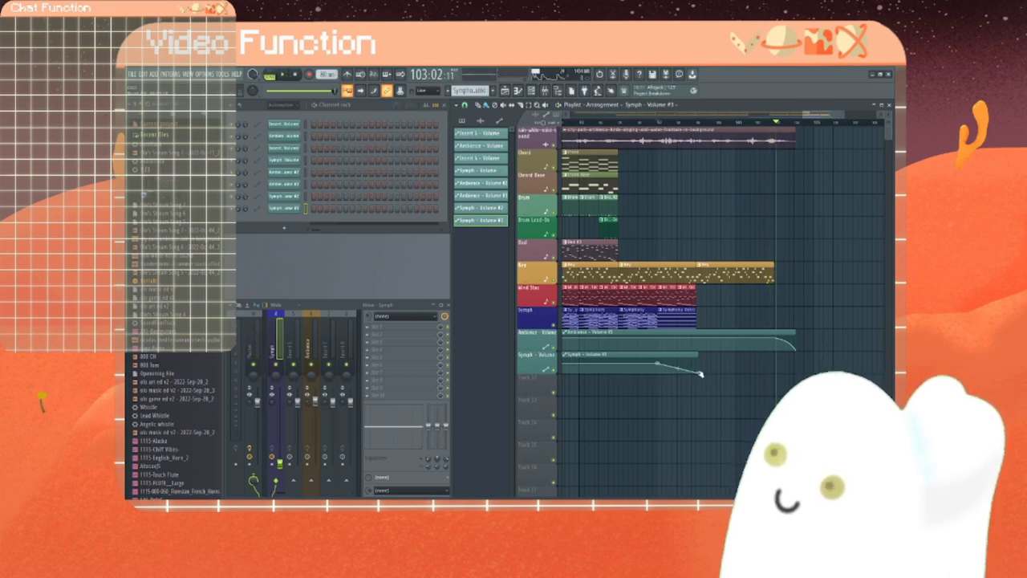
pyautogui.moveTo(697, 375); pyautogui.dragTo(694, 376)
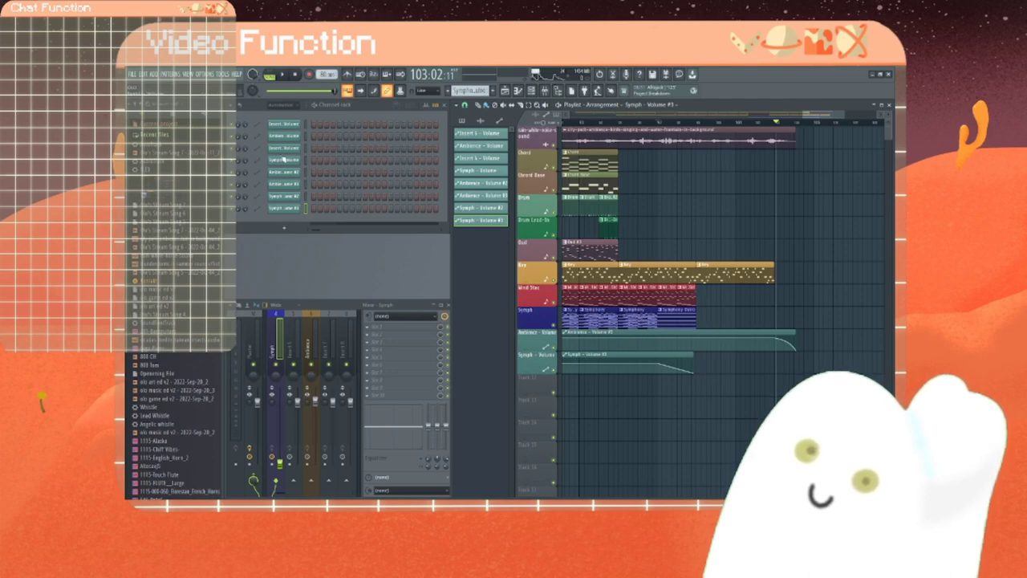
# Step: List the unsorted channels in the channel rack and create a volume automation clip for mixer track Insert 3
pyautogui.click(278, 106)
pyautogui.click(290, 129)
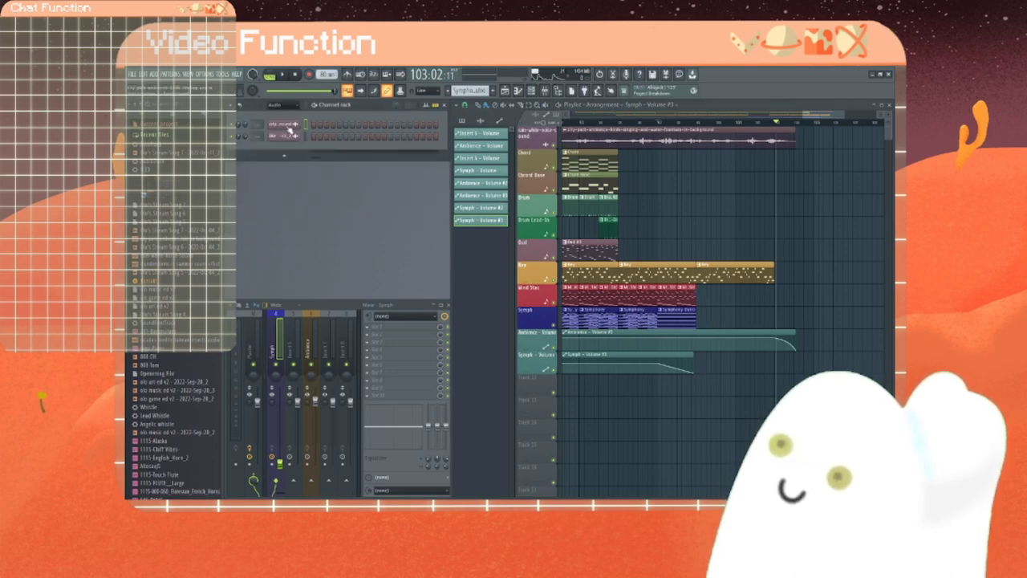
pyautogui.click(279, 106)
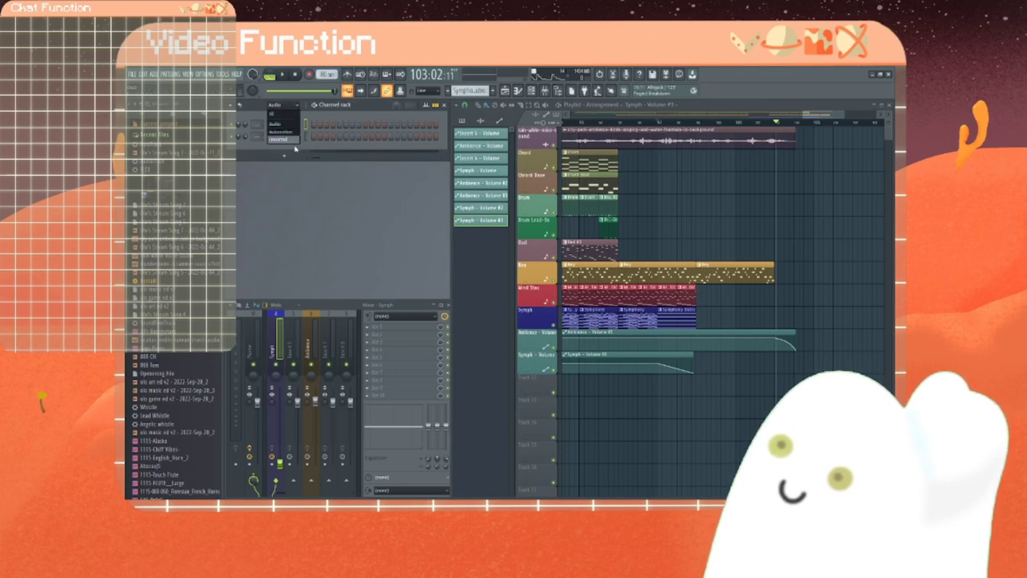
pyautogui.click(294, 140)
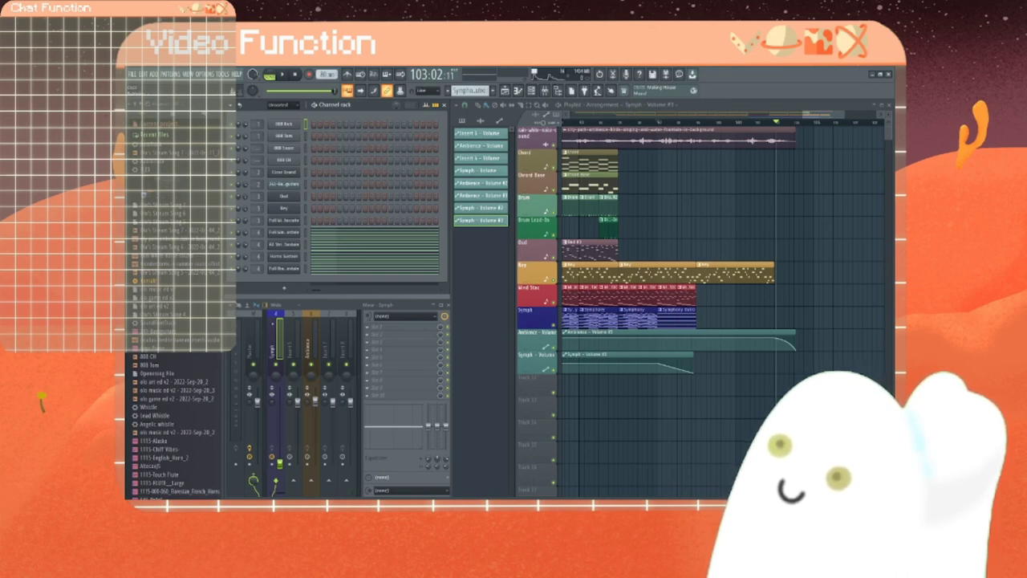
pyautogui.scroll(3, 289, 361)
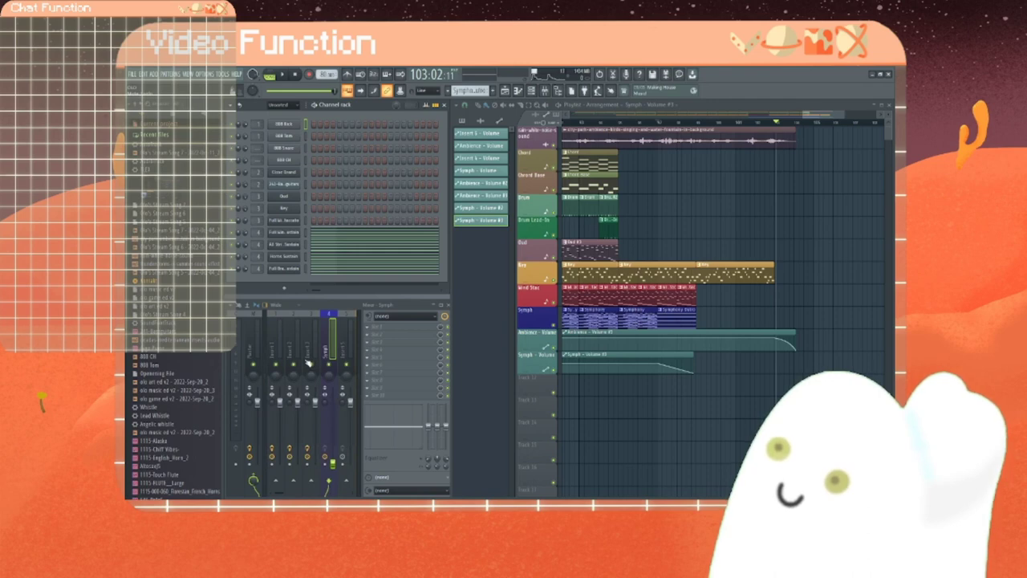
pyautogui.rightClick(307, 359)
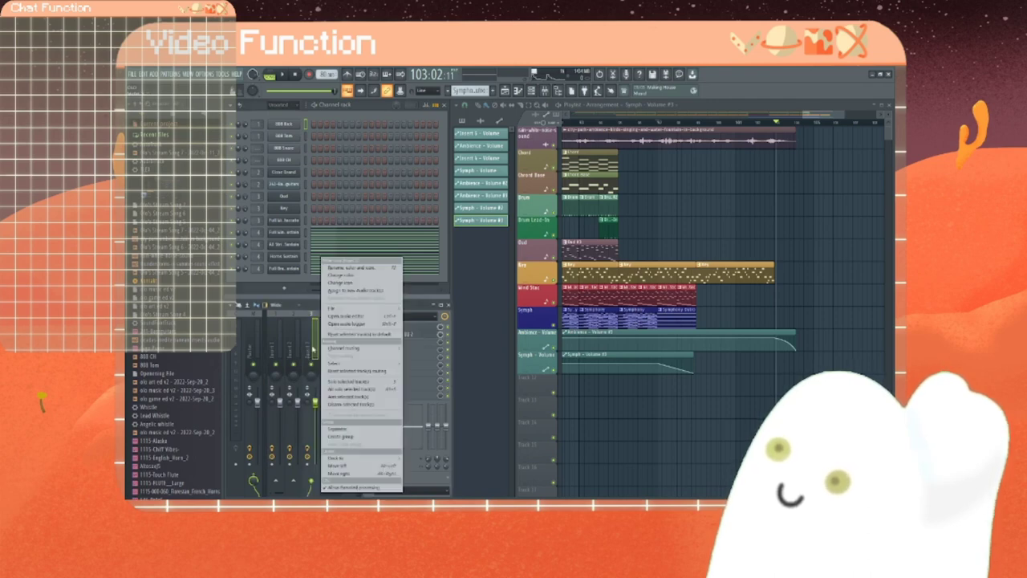
pyautogui.rightClick(315, 403)
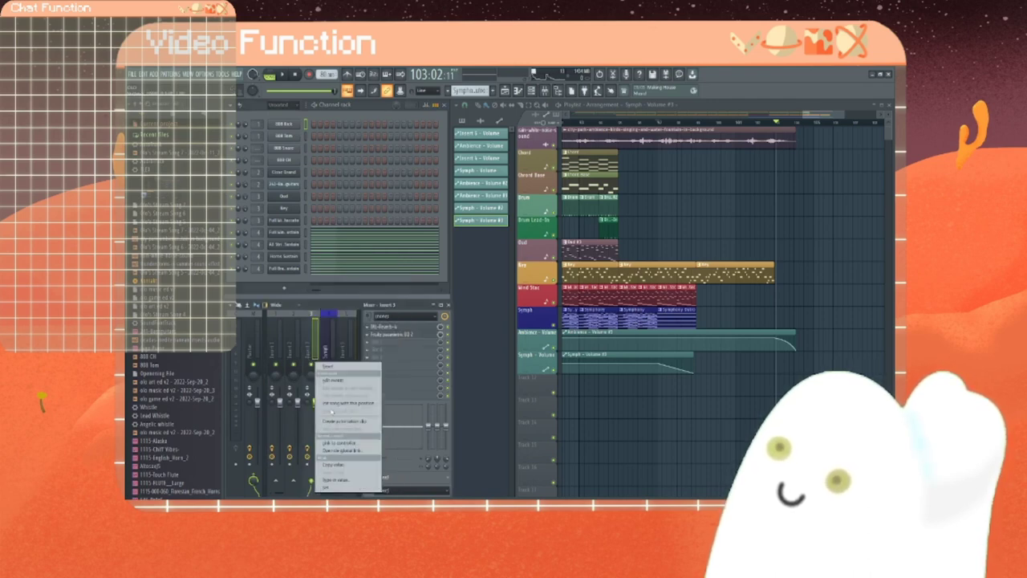
pyautogui.click(345, 422)
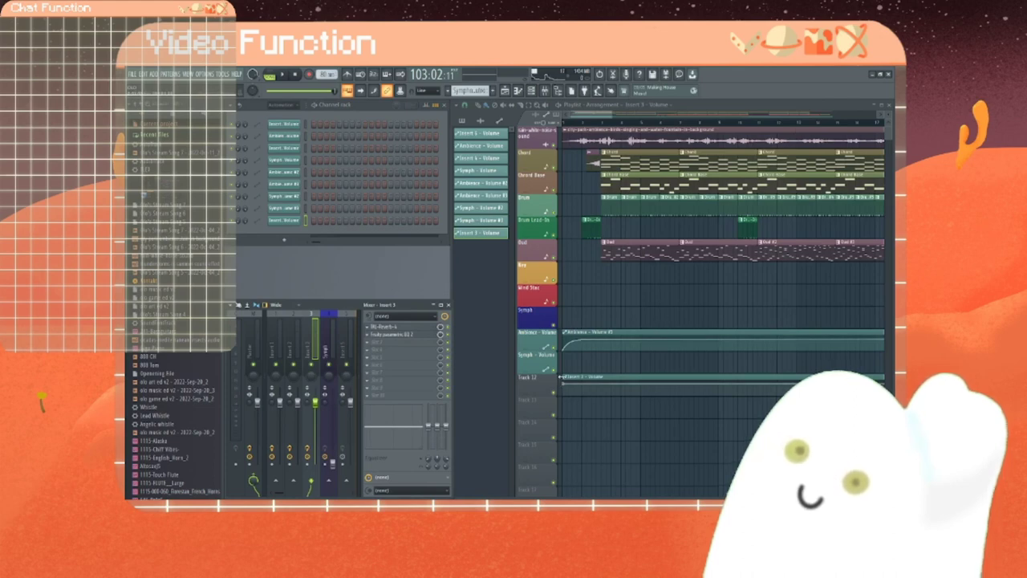
# Step: Start the Insert 3 volume automation clip at bar 35, shape a short rise and fall at its beginning, and play it
pyautogui.moveTo(566, 377); pyautogui.dragTo(617, 372)
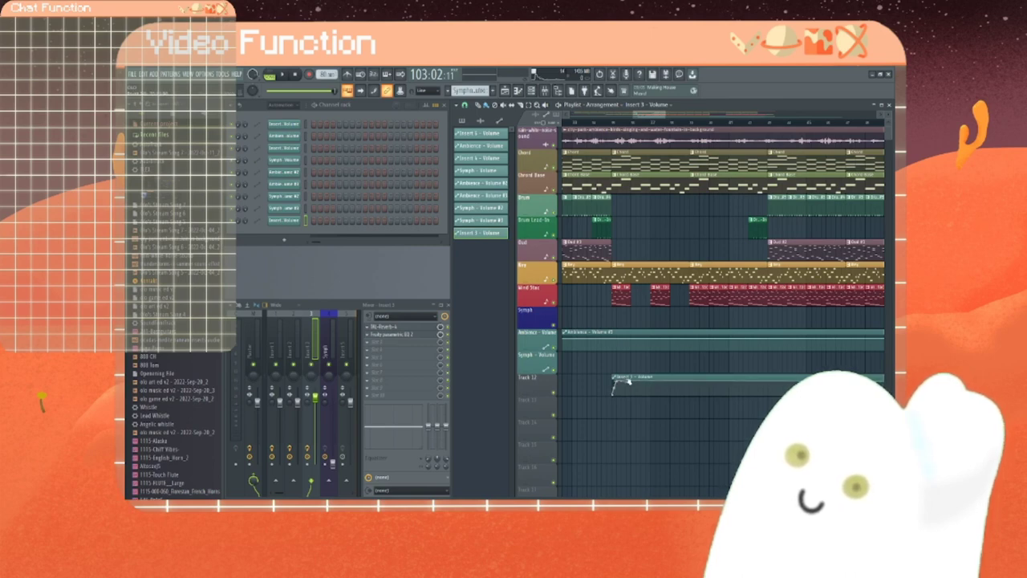
pyautogui.moveTo(630, 383); pyautogui.dragTo(624, 394)
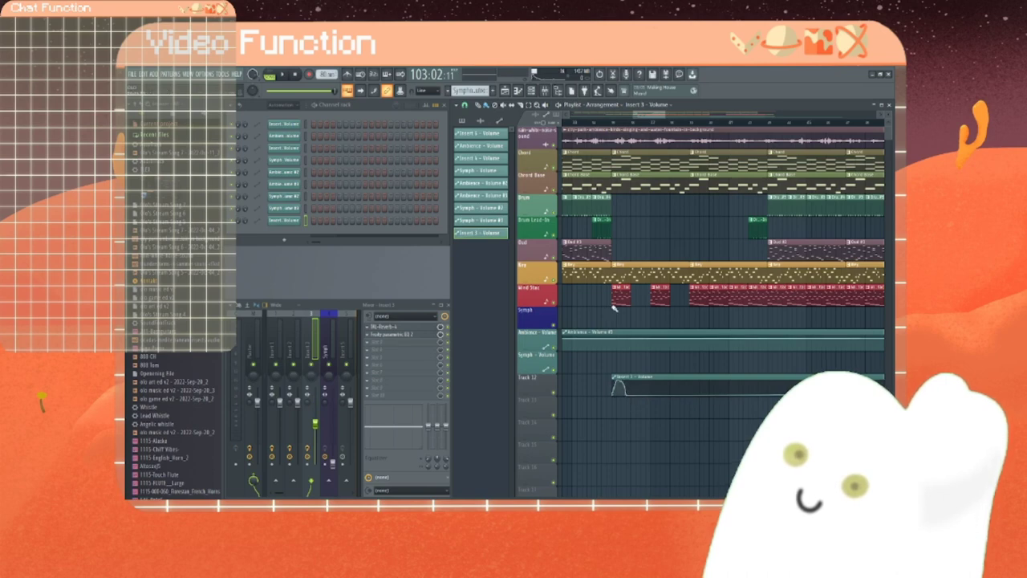
pyautogui.click(614, 123)
pyautogui.press('space')
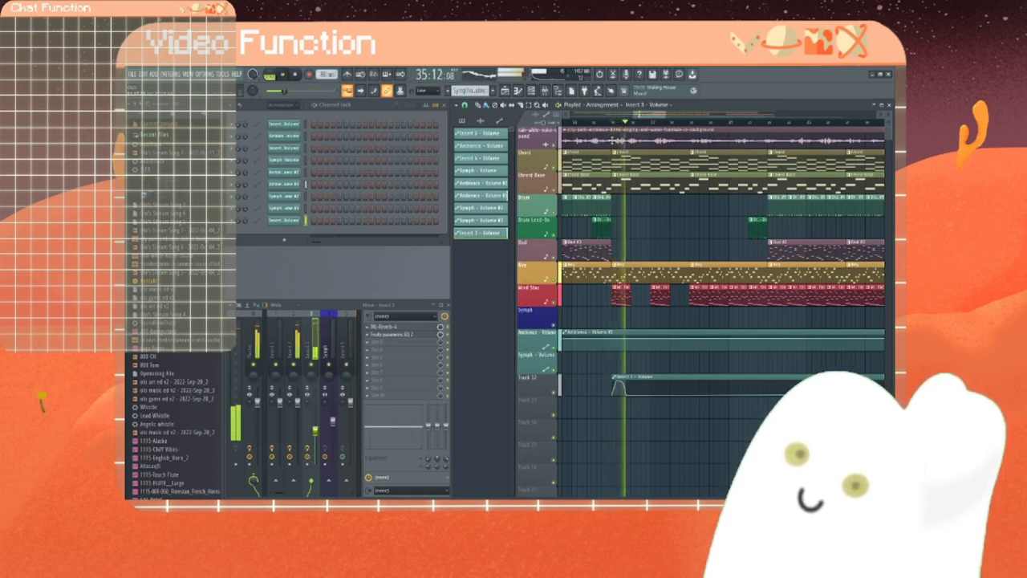
pyautogui.press('space')
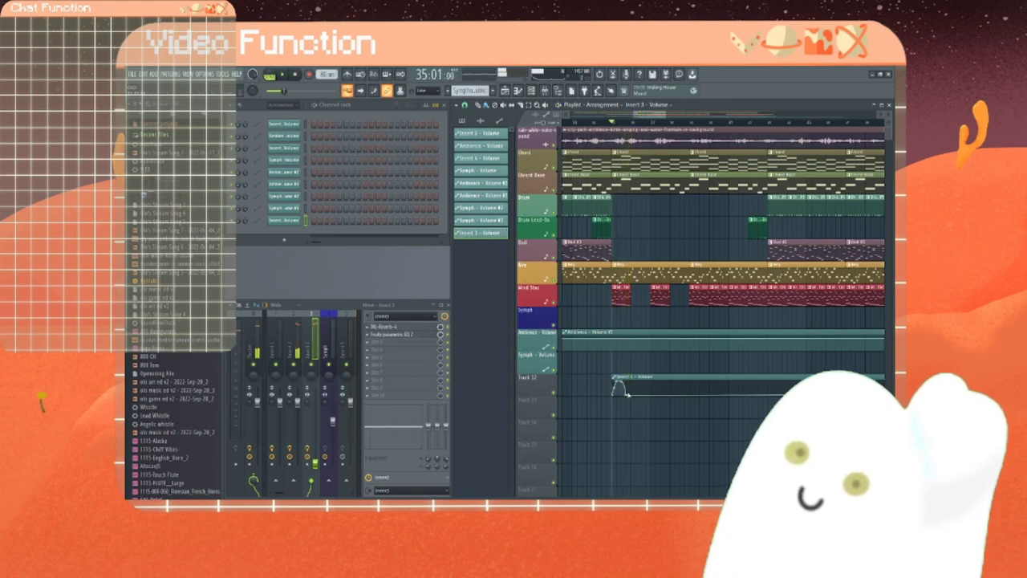
# Step: Adjust the level after the opening peak in the Insert 3 volume automation and play it from bar 35
pyautogui.moveTo(626, 395); pyautogui.dragTo(614, 387)
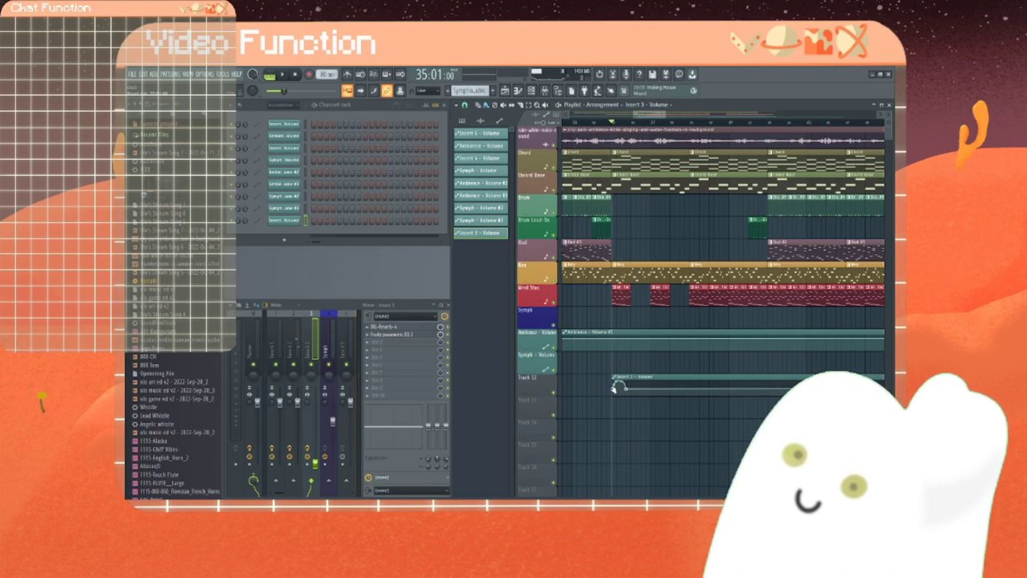
pyautogui.press('space')
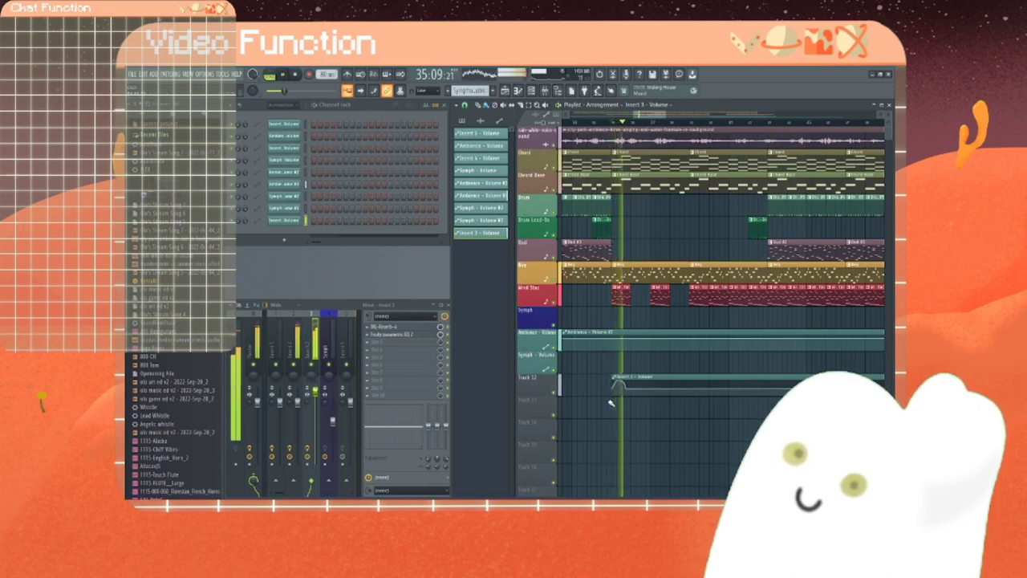
pyautogui.press('space')
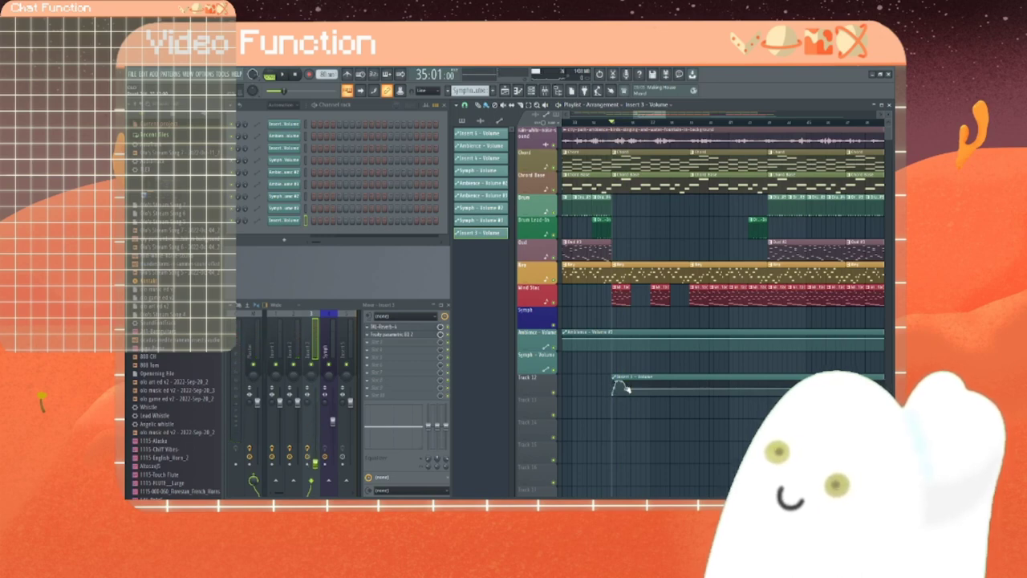
# Step: Delete the extra control points at the start of the Insert 3 volume automation and raise its start to a flat level
pyautogui.rightClick(626, 389)
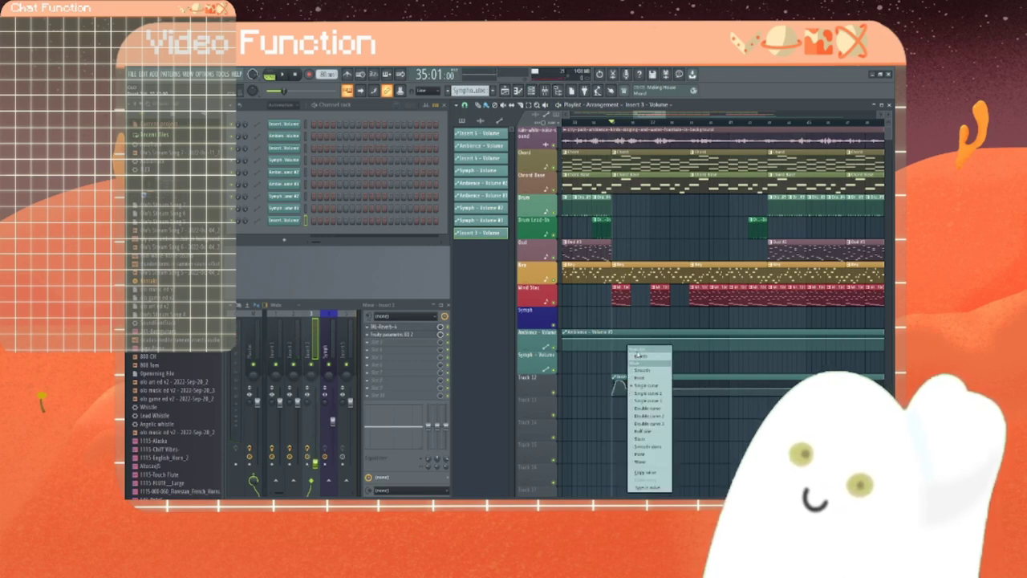
pyautogui.click(639, 356)
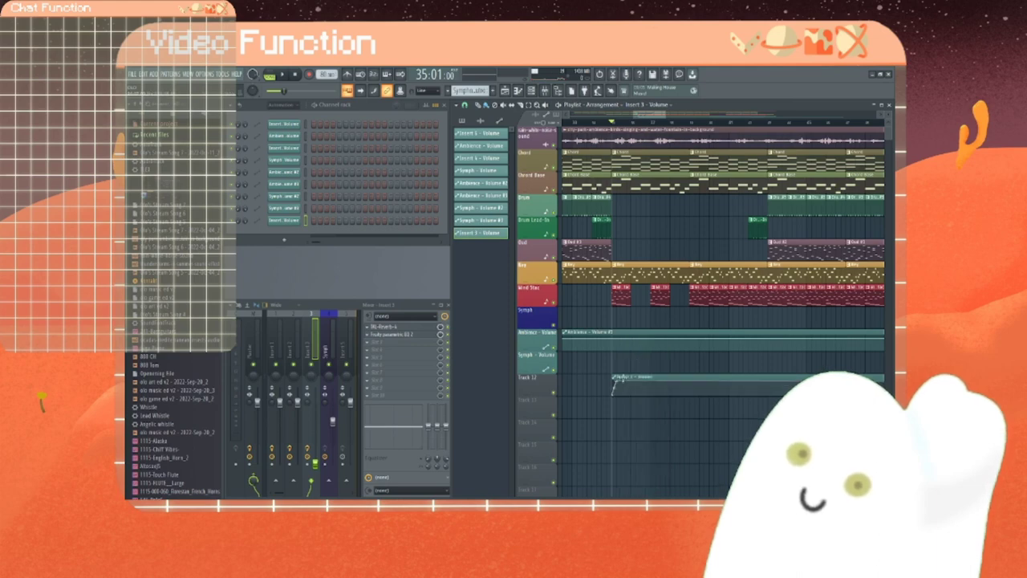
pyautogui.rightClick(614, 382)
pyautogui.click(639, 356)
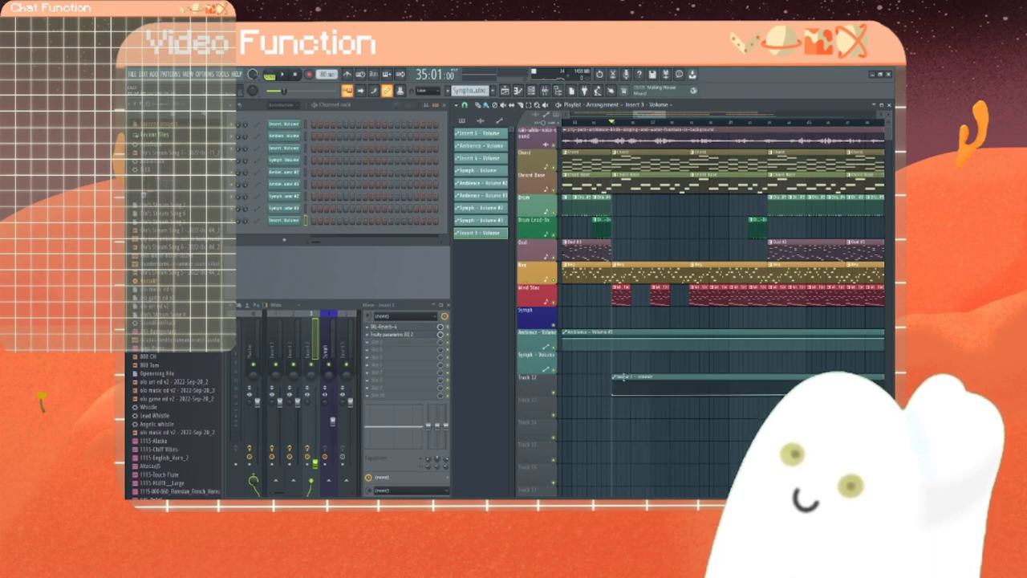
pyautogui.moveTo(614, 397)
pyautogui.mouseDown()
pyautogui.moveTo(633, 378)
pyautogui.moveTo(883, 379)
pyautogui.moveTo(568, 379)
pyautogui.moveTo(616, 377)
pyautogui.mouseUp()
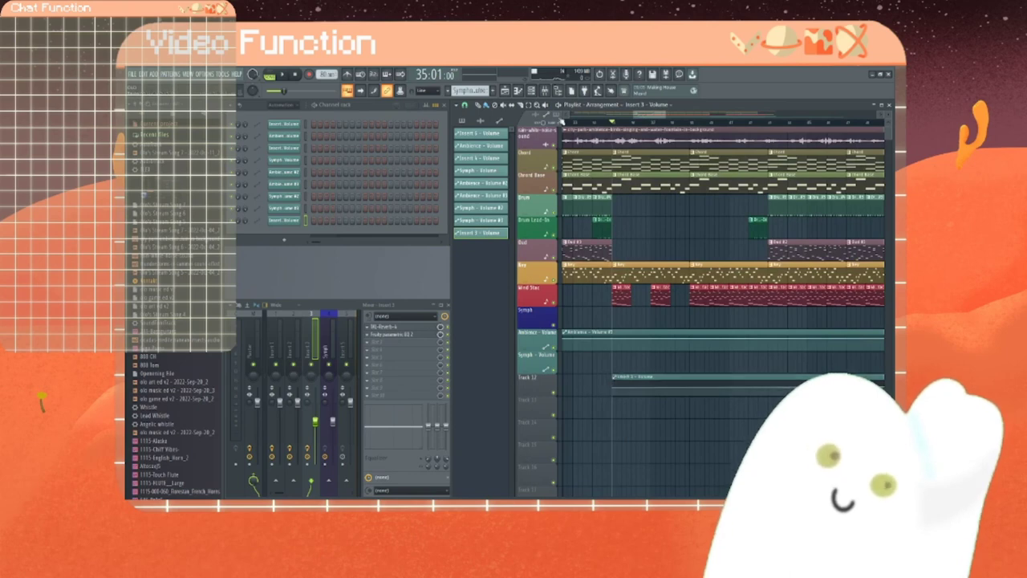
# Step: Shape a curved fade-out at the end of the Insert 3 volume automation clip and play it from the middle of bar 97
pyautogui.moveTo(650, 114); pyautogui.dragTo(848, 130)
pyautogui.moveTo(693, 385); pyautogui.dragTo(732, 387)
pyautogui.rightClick(717, 386)
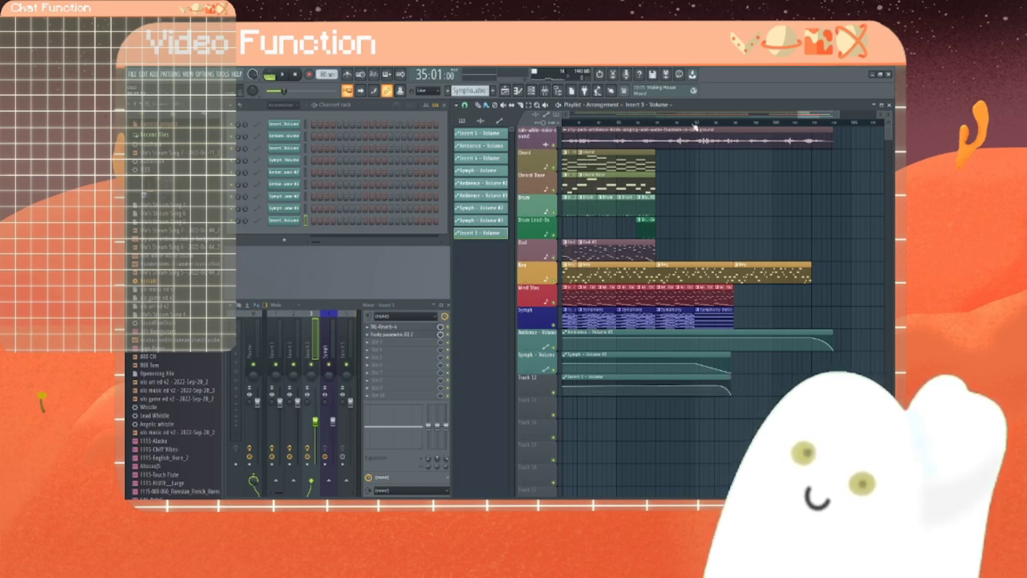
pyautogui.click(704, 125)
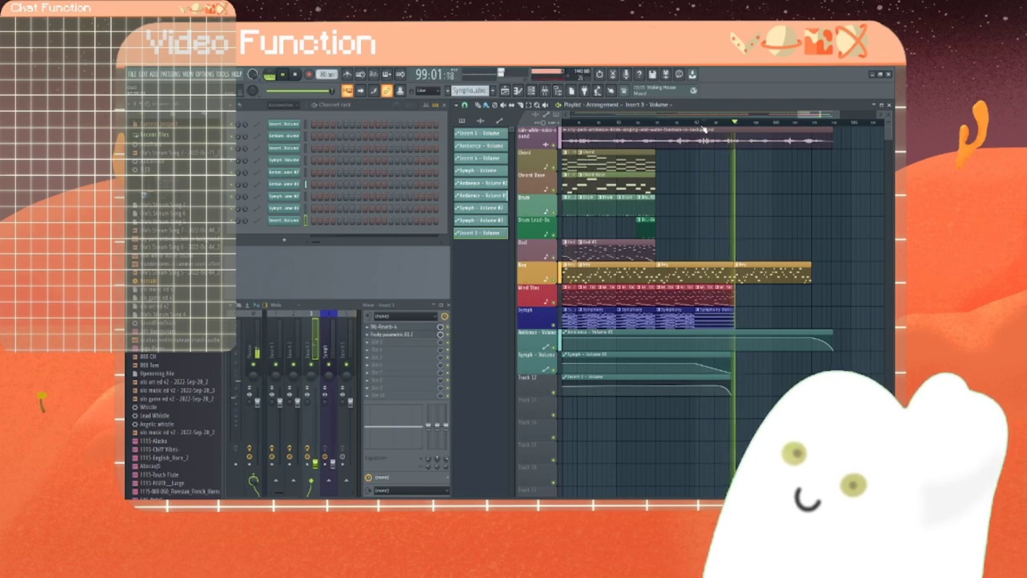
pyautogui.press('space')
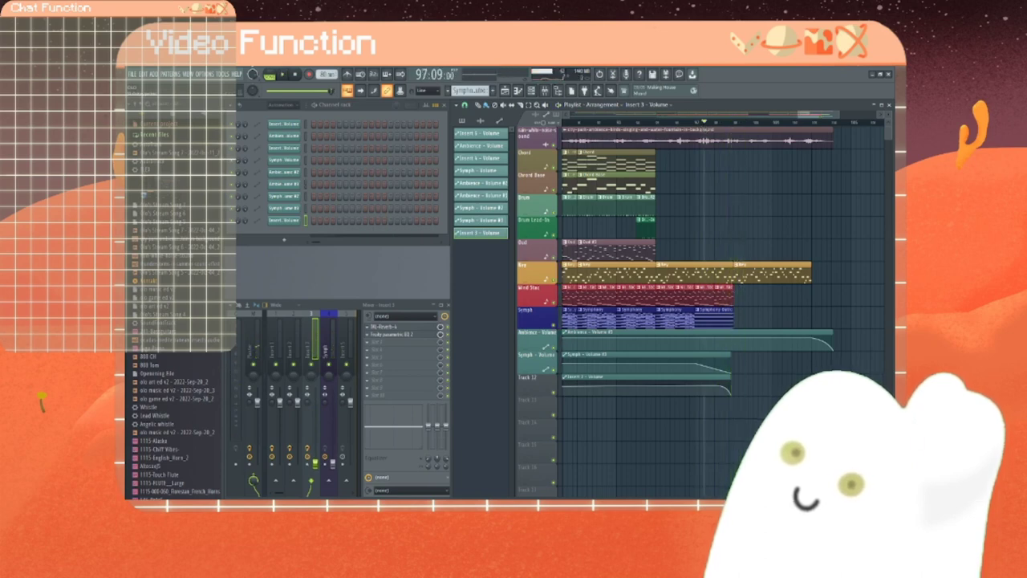
# Step: Check the mixer assignments of the unsorted channels and delete the Insert 3 volume automation clip from the playlist
pyautogui.click(282, 105)
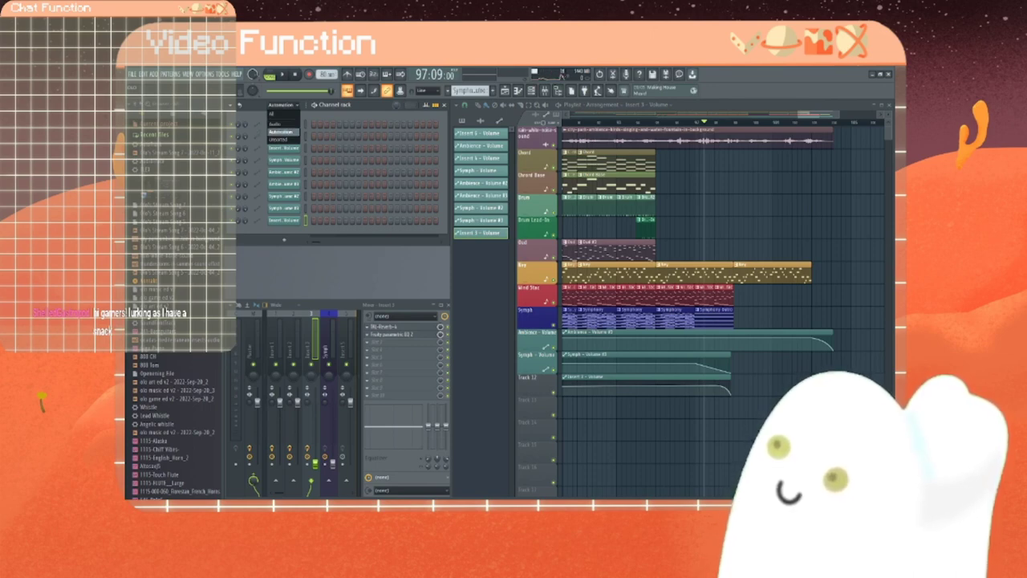
pyautogui.click(284, 131)
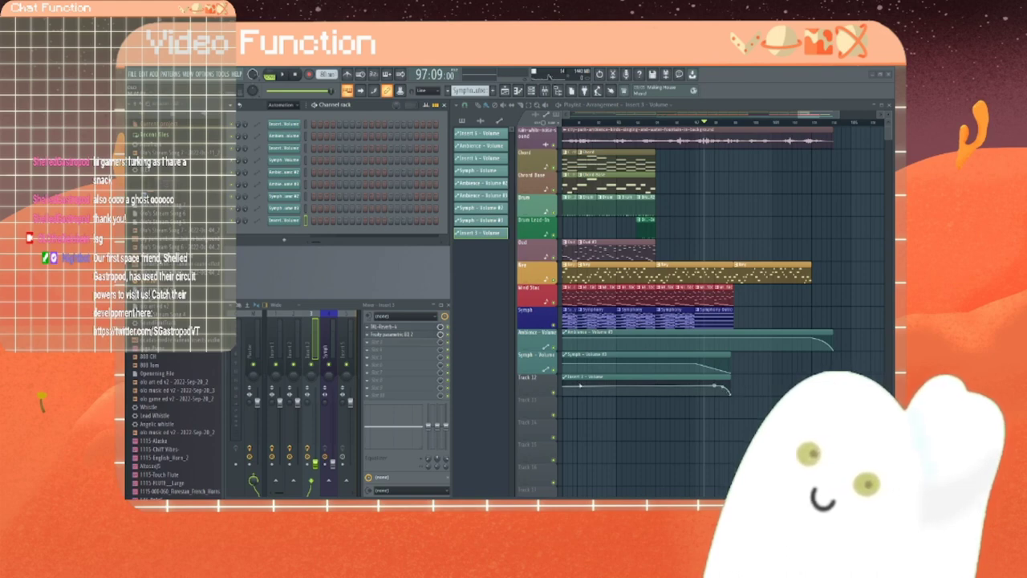
pyautogui.click(281, 105)
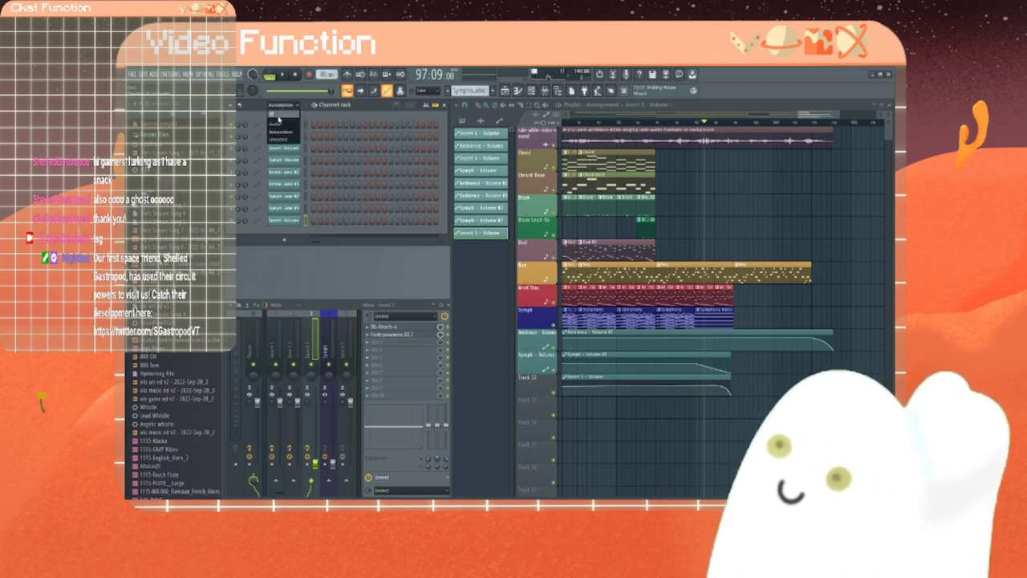
pyautogui.click(281, 139)
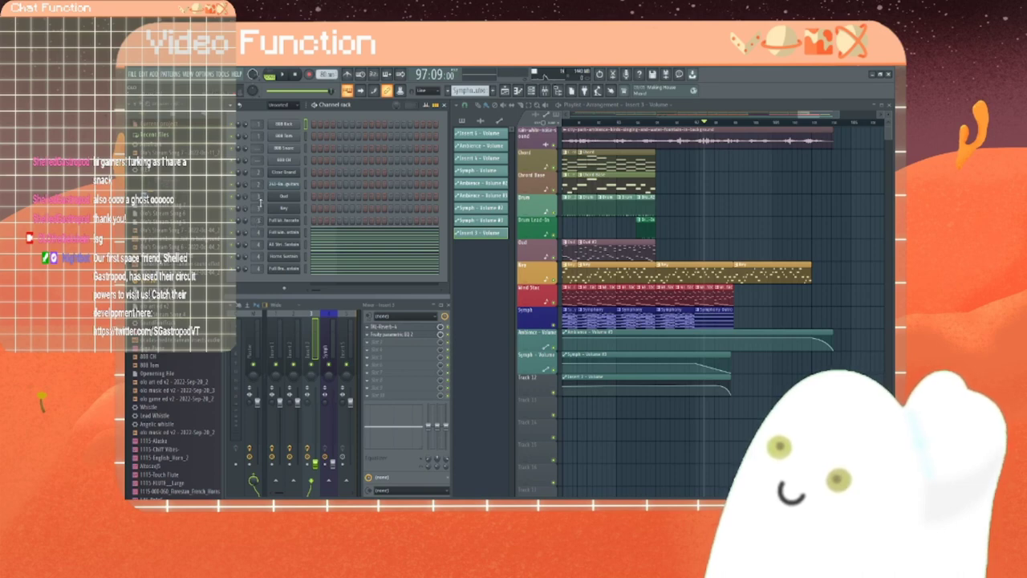
pyautogui.rightClick(622, 383)
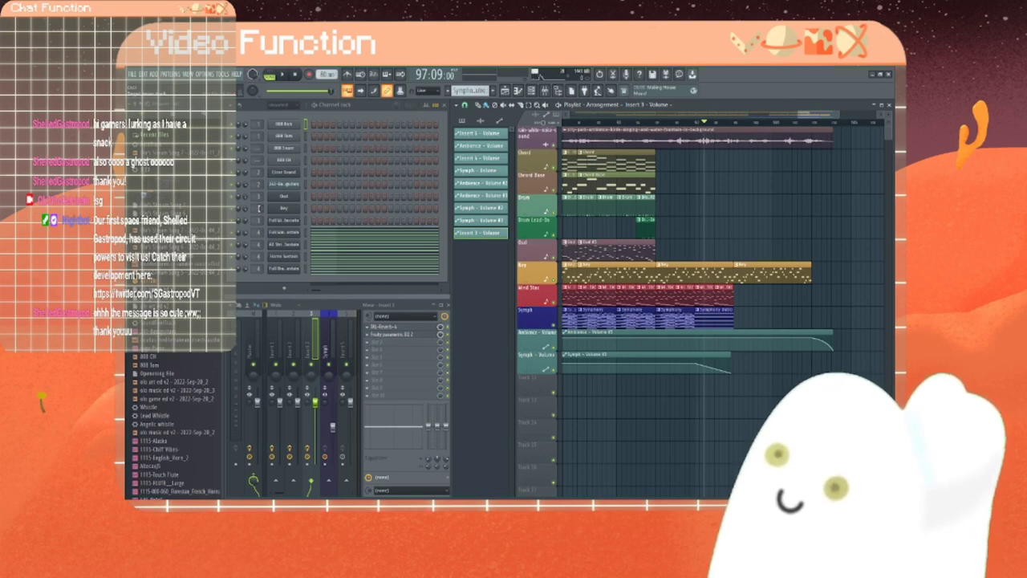
# Step: Create a volume automation clip for mixer track Insert 5 on Track 12 and move its start to bar 35
pyautogui.click(327, 347)
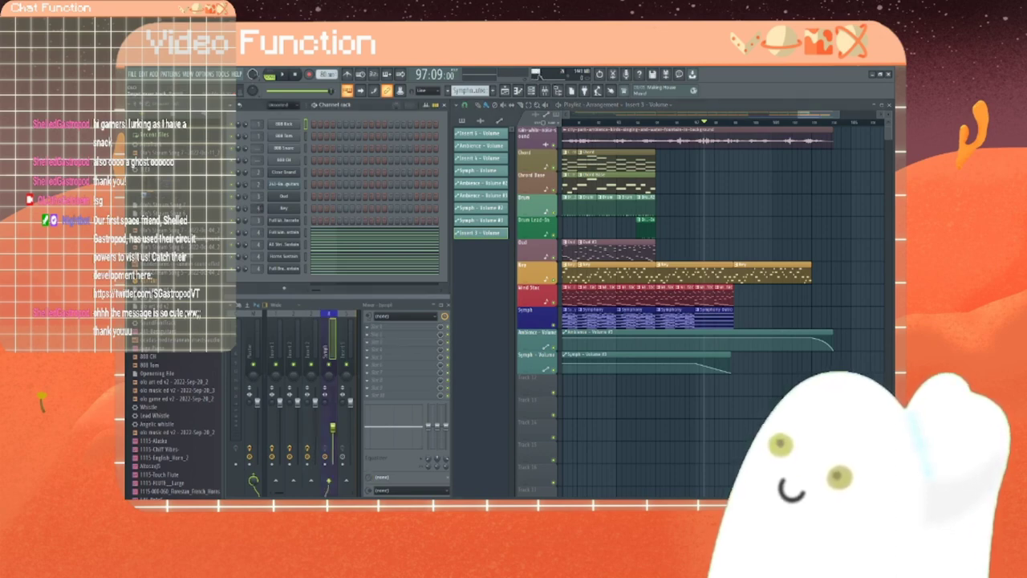
pyautogui.scroll(1, 258, 208)
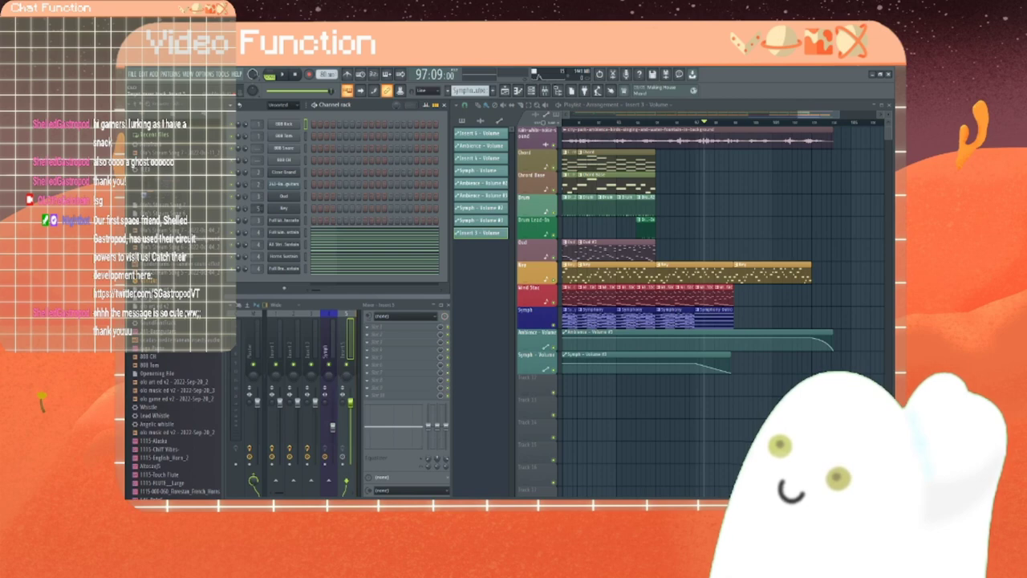
pyautogui.click(282, 106)
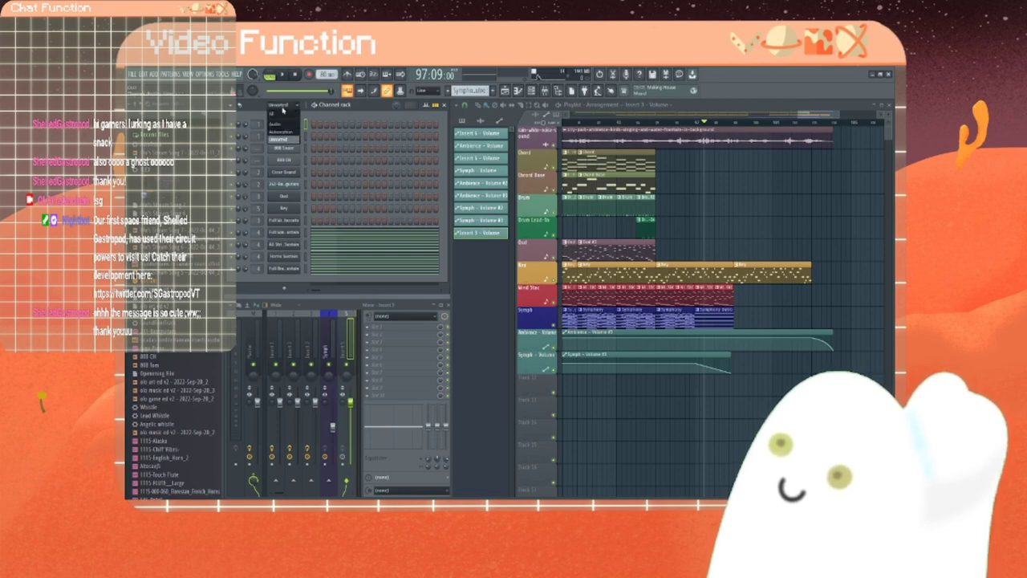
pyautogui.click(278, 116)
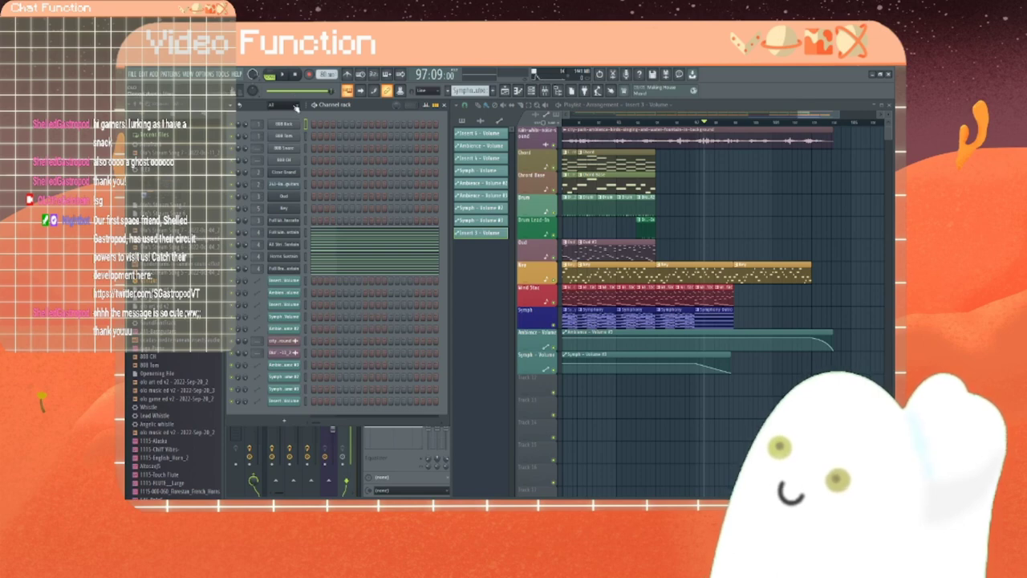
pyautogui.click(294, 107)
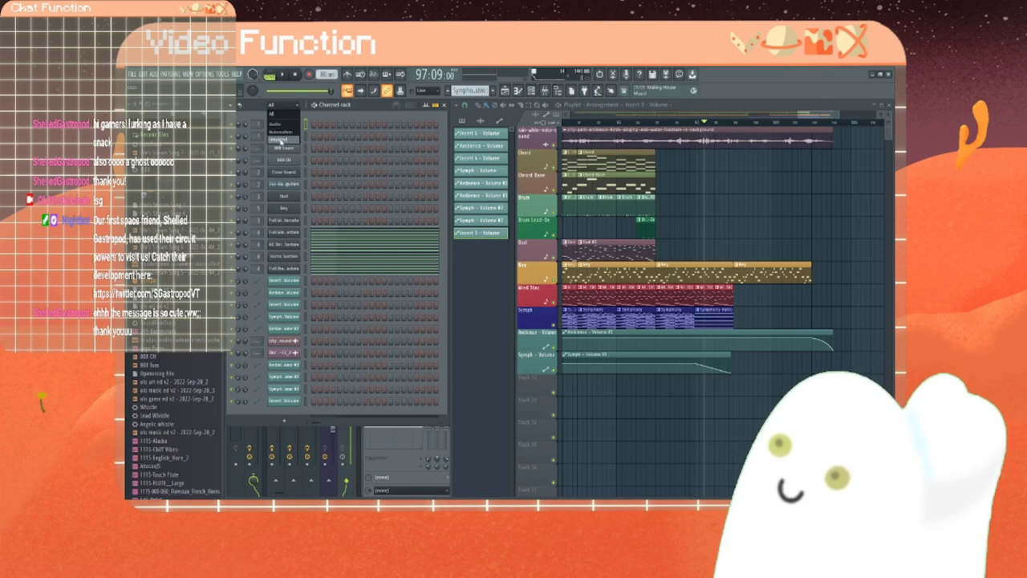
pyautogui.click(280, 140)
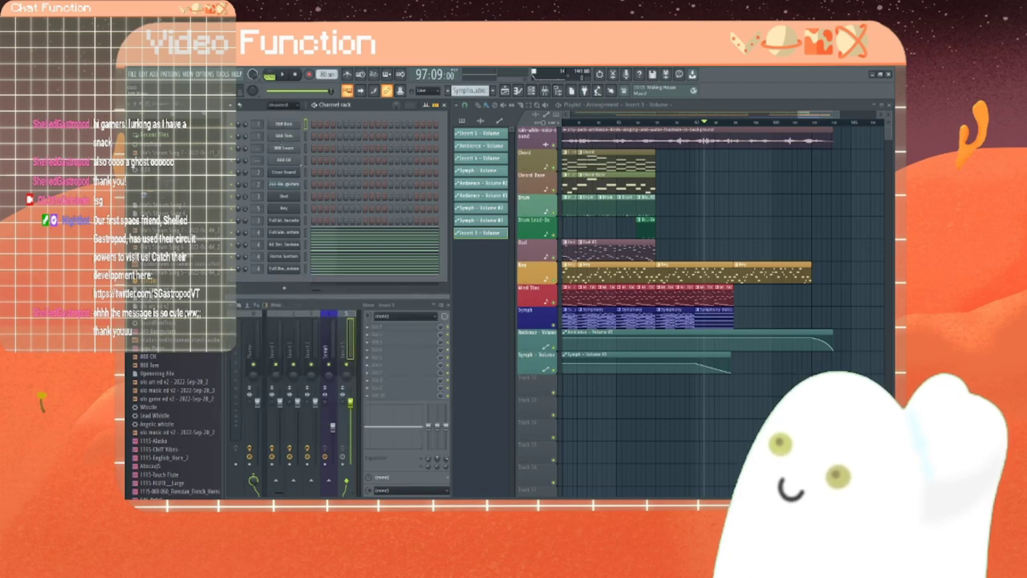
pyautogui.rightClick(354, 409)
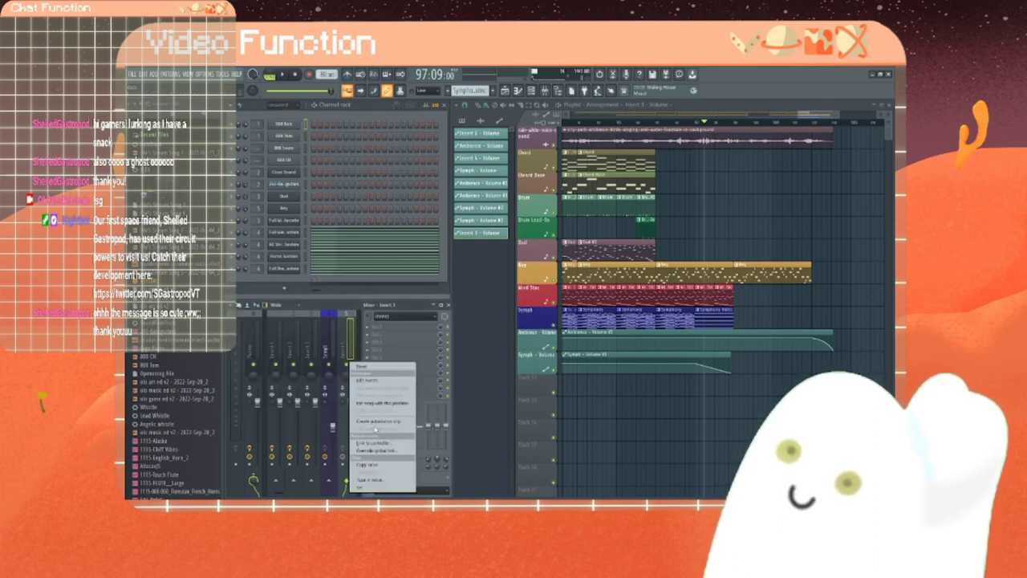
pyautogui.click(375, 422)
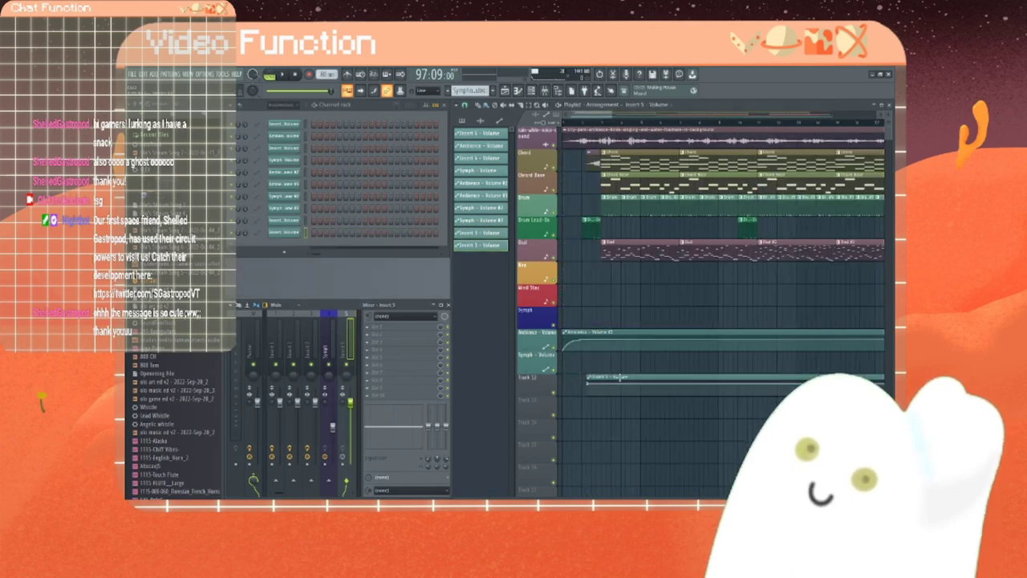
pyautogui.moveTo(619, 377); pyautogui.dragTo(712, 380)
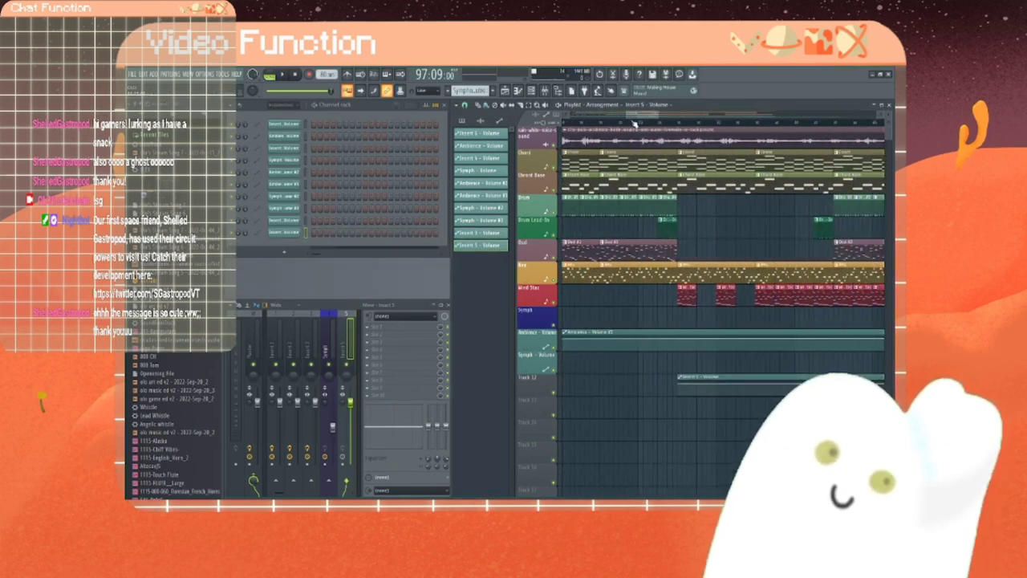
# Step: Trim the Insert 5 volume automation clip to the end of the Symph volume clip and shape a curved fade-out at its end
pyautogui.moveTo(635, 115); pyautogui.dragTo(835, 114)
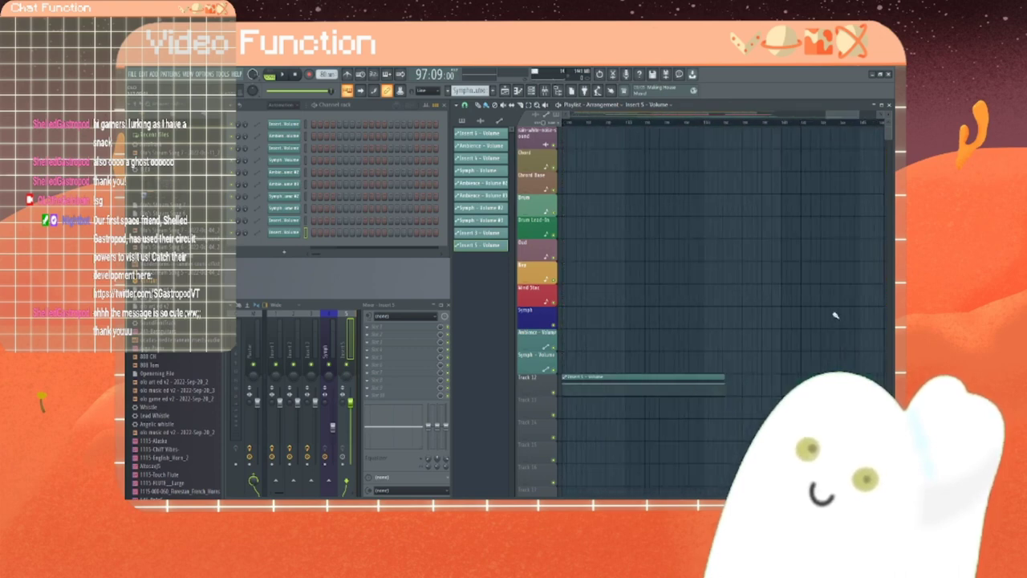
pyautogui.moveTo(726, 384); pyautogui.dragTo(553, 379)
pyautogui.moveTo(554, 379); pyautogui.dragTo(646, 380)
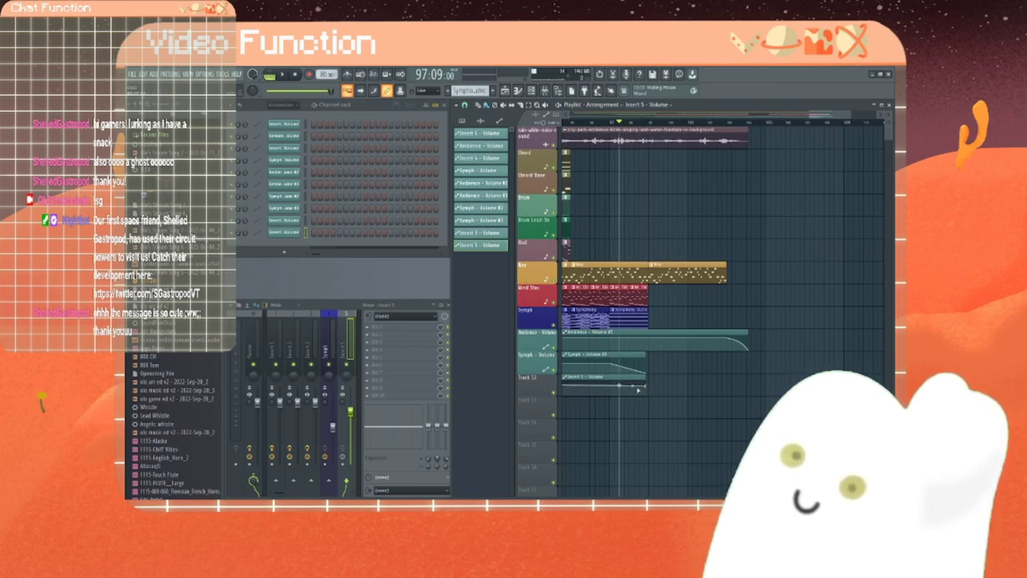
pyautogui.moveTo(647, 387); pyautogui.dragTo(648, 394)
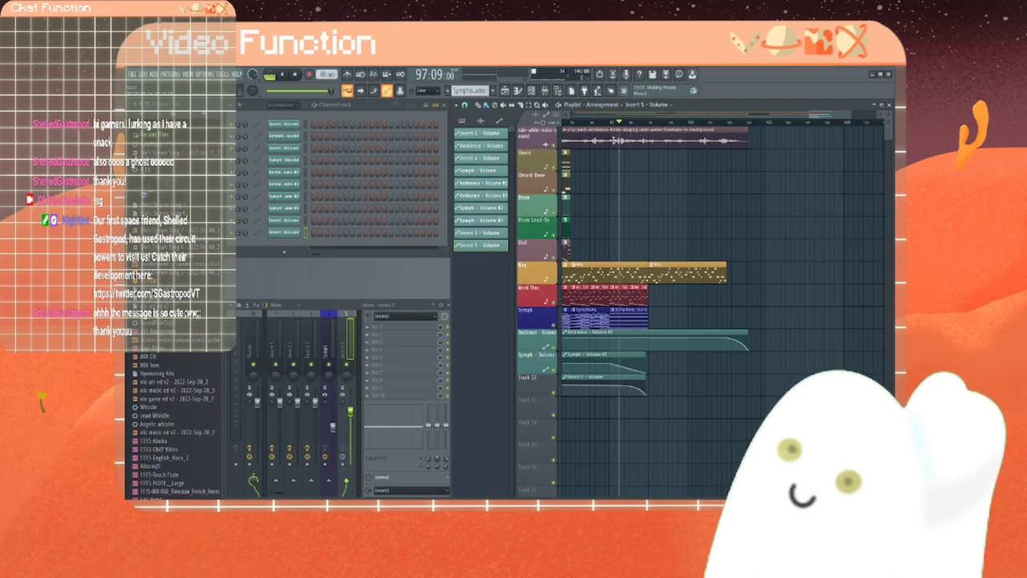
# Step: Play the ending from bar 97 to hear the Insert 5 fade-out
pyautogui.moveTo(619, 123); pyautogui.dragTo(611, 125)
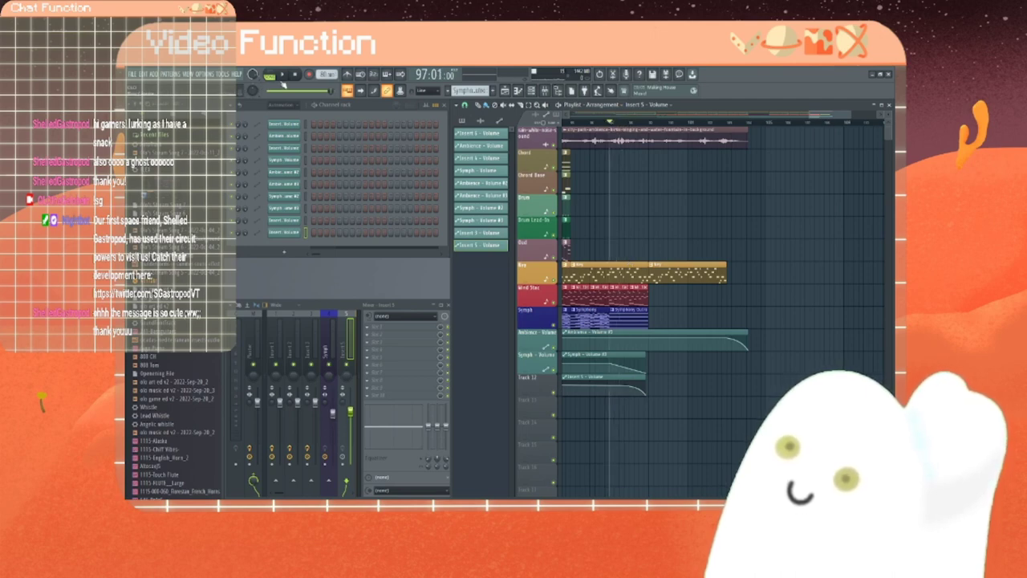
pyautogui.click(283, 76)
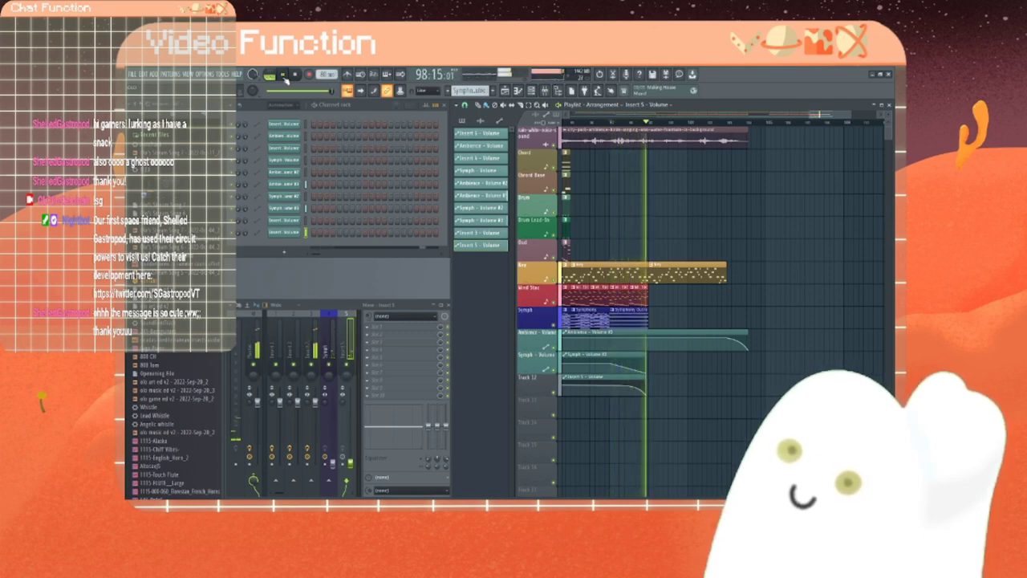
pyautogui.click(284, 76)
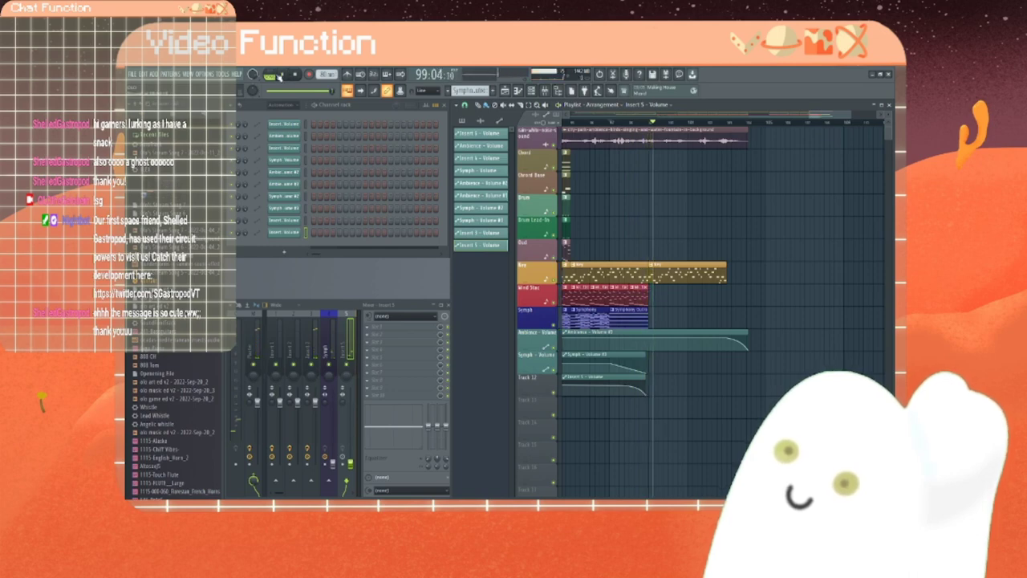
# Step: Show all channels in the channel rack and play the ending again from bar 97
pyautogui.click(293, 108)
pyautogui.click(289, 117)
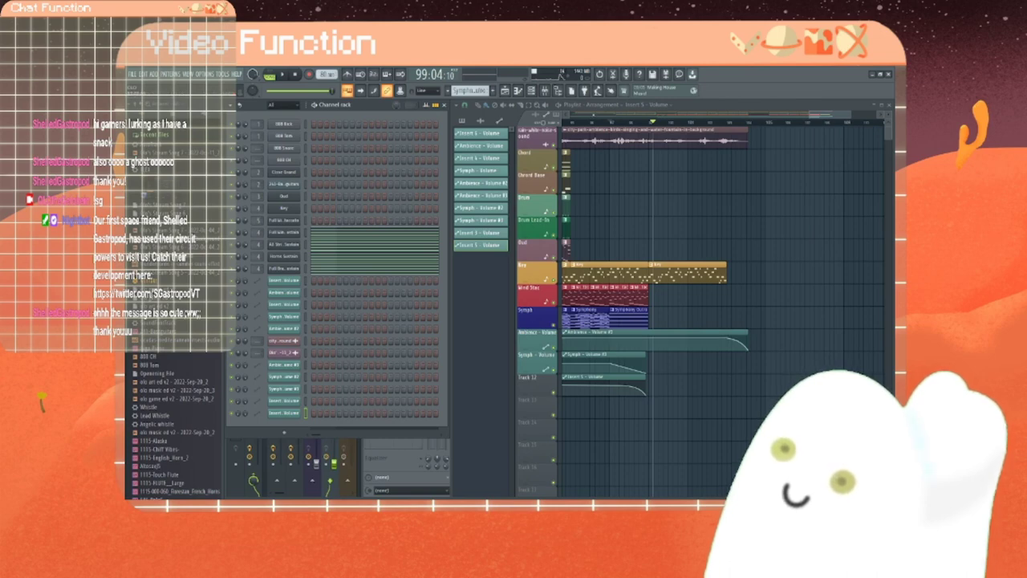
pyautogui.click(620, 122)
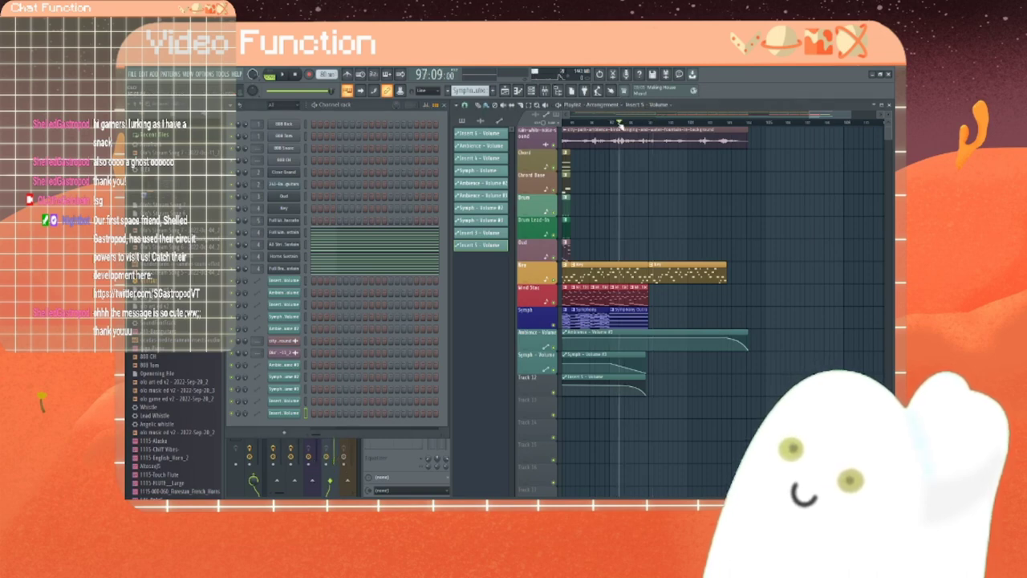
pyautogui.moveTo(620, 125); pyautogui.dragTo(612, 126)
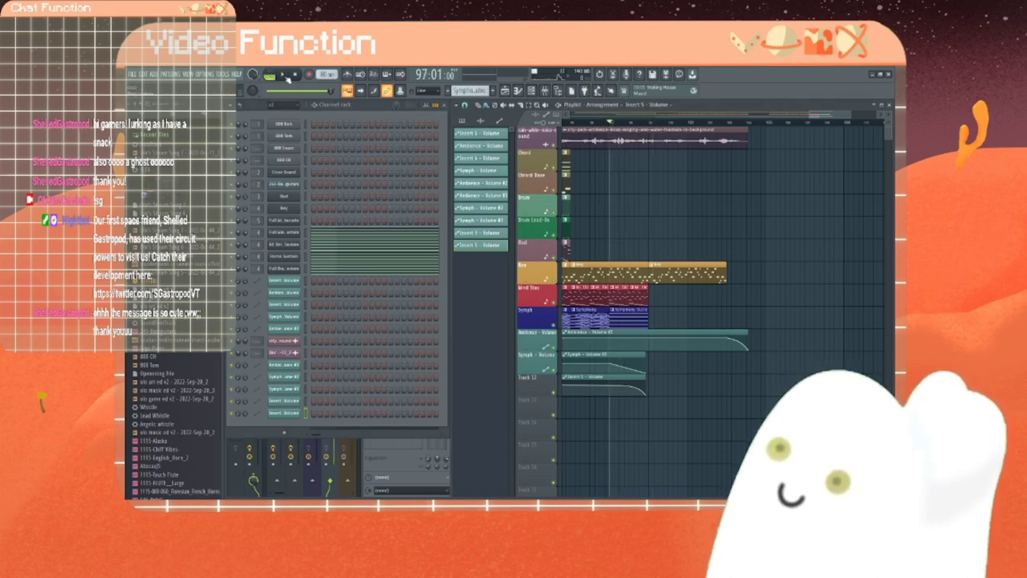
pyautogui.click(286, 76)
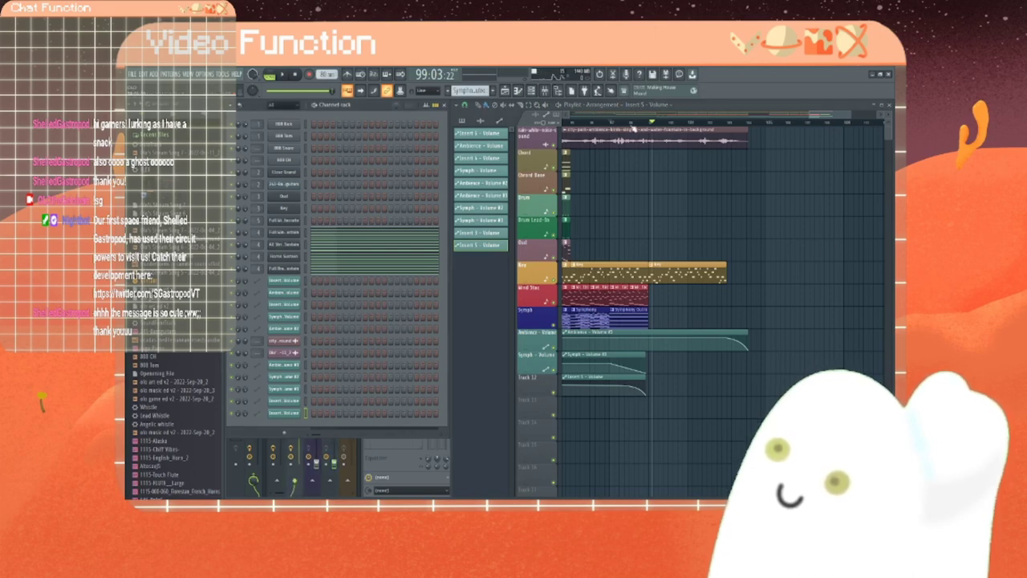
# Step: Play the song's ending from bar 98 through the last Ney clip, then stop playback
pyautogui.moveTo(820, 114); pyautogui.dragTo(820, 115)
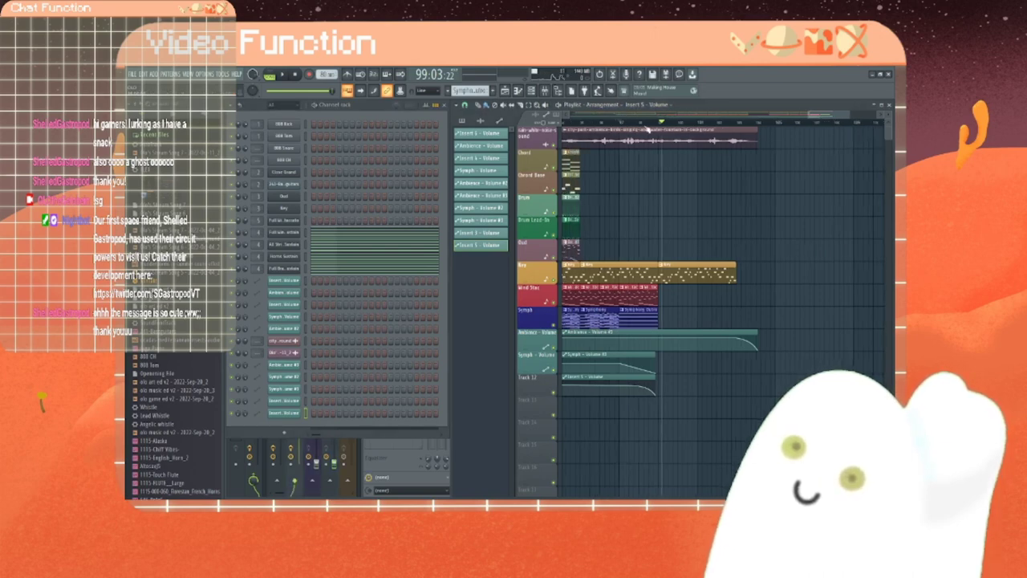
pyautogui.click(640, 122)
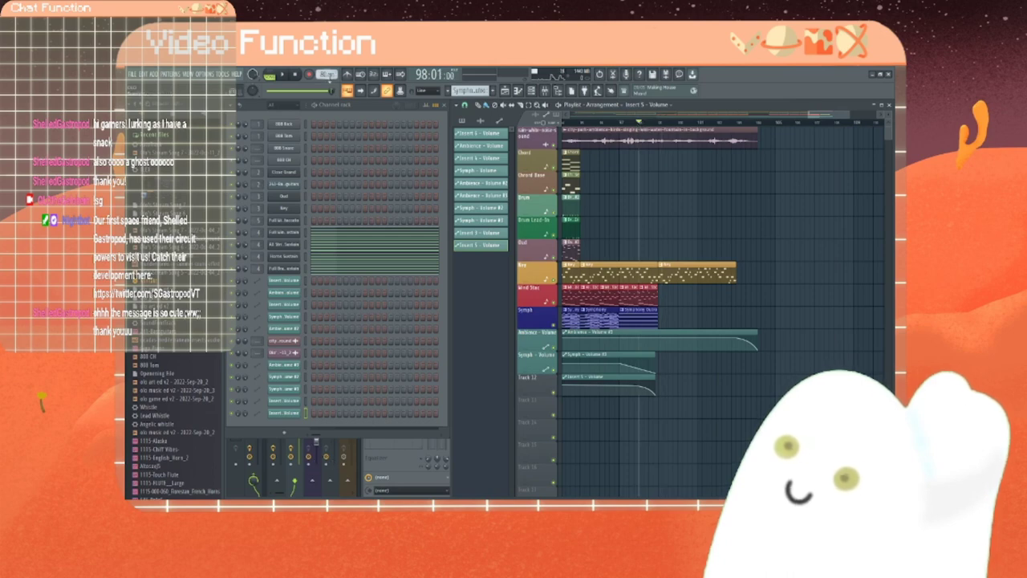
pyautogui.click(283, 75)
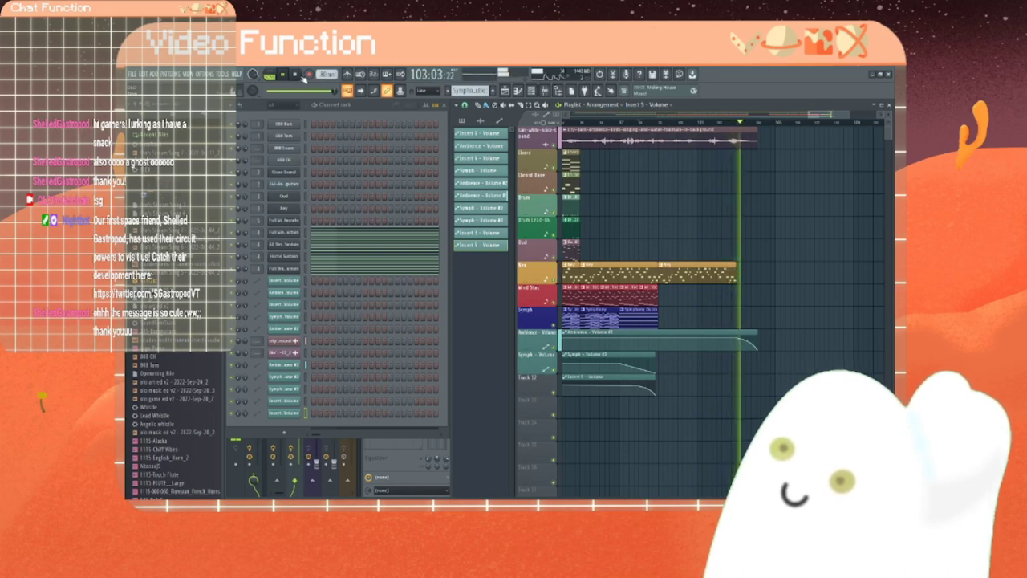
pyautogui.click(303, 76)
# Step: Delete the last Ney clip at bar 99 from the playlist and list the patterns in the picker
pyautogui.rightClick(689, 274)
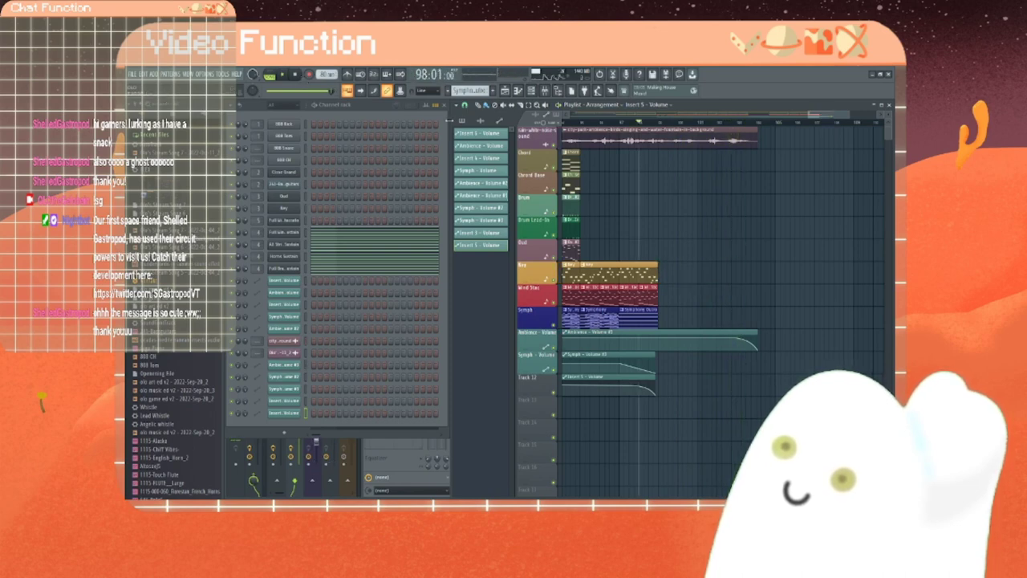
pyautogui.click(462, 120)
pyautogui.rightClick(477, 257)
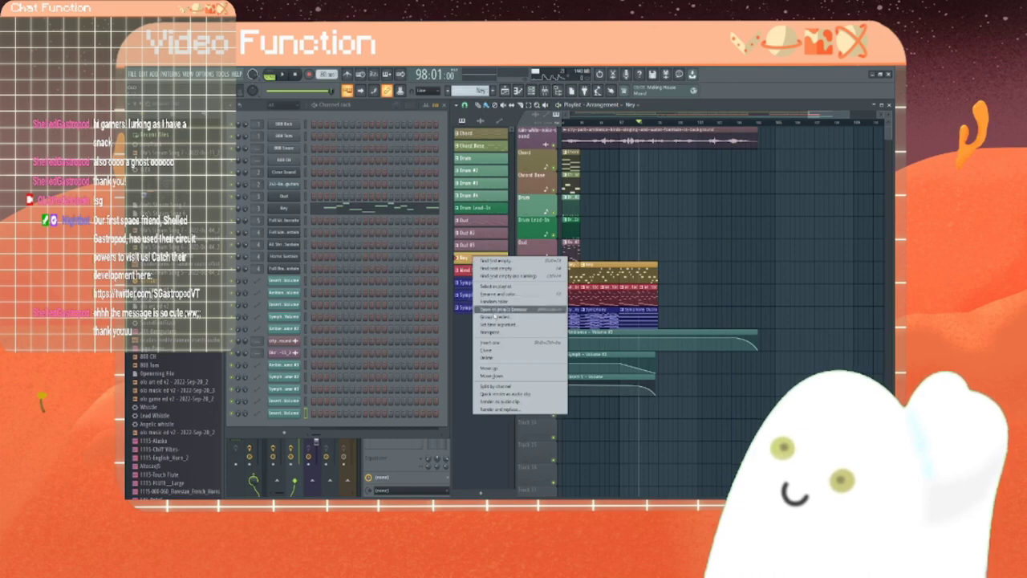
pyautogui.click(496, 358)
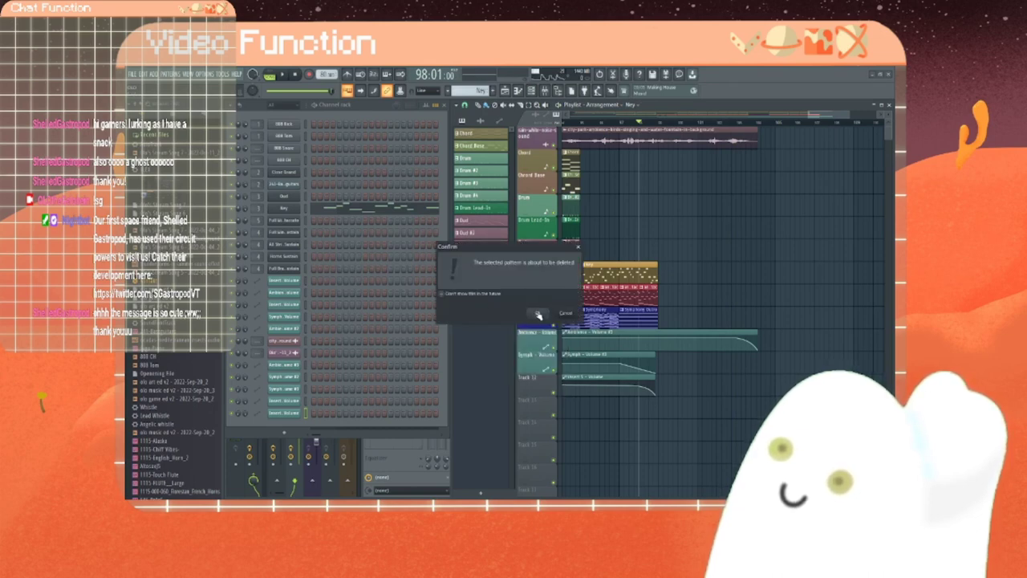
pyautogui.click(571, 313)
# Step: Clone the Ney pattern, open the copy Ney #2 in the piano roll and switch playback to pattern mode
pyautogui.rightClick(485, 264)
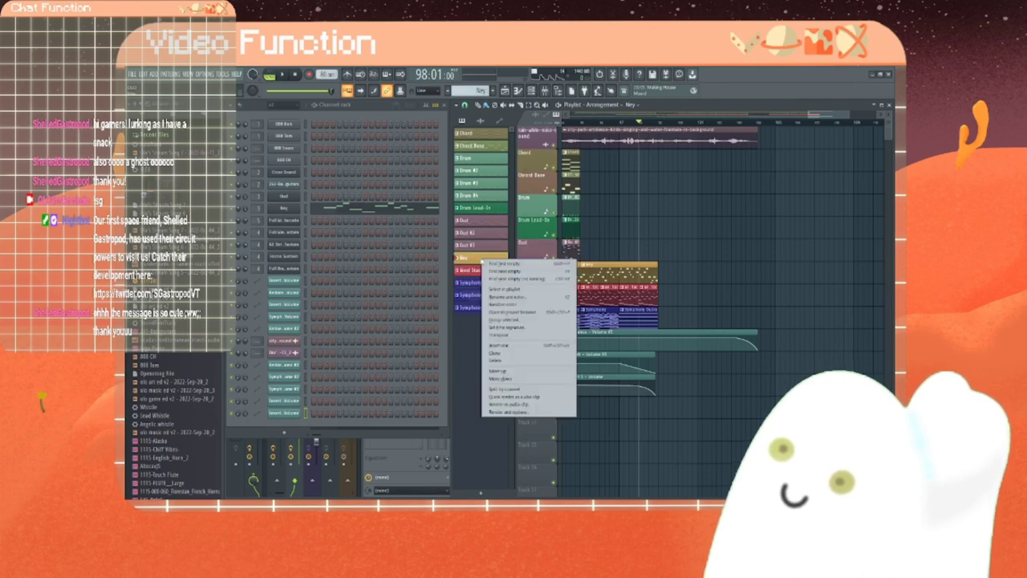
pyautogui.click(500, 353)
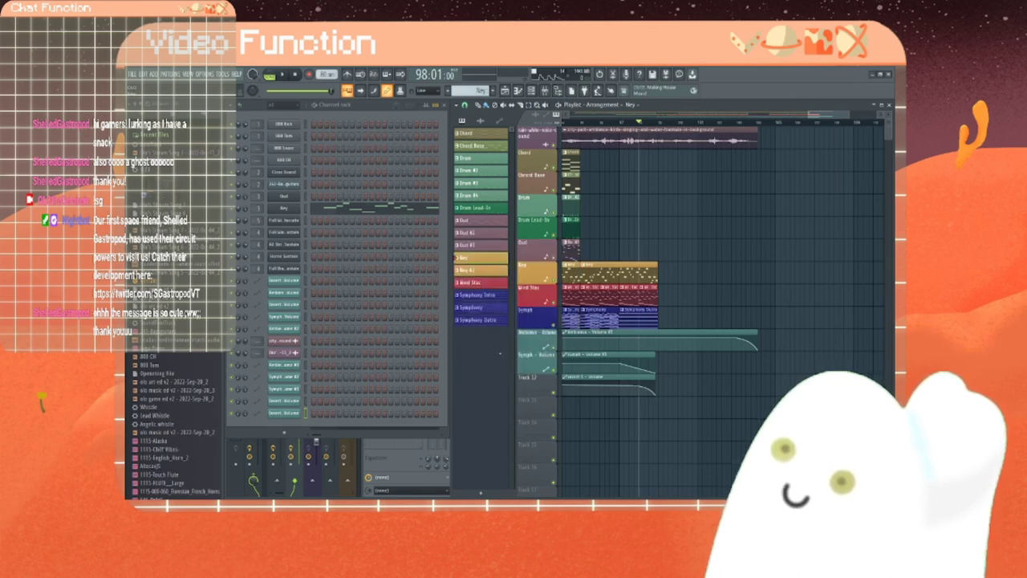
pyautogui.click(475, 273)
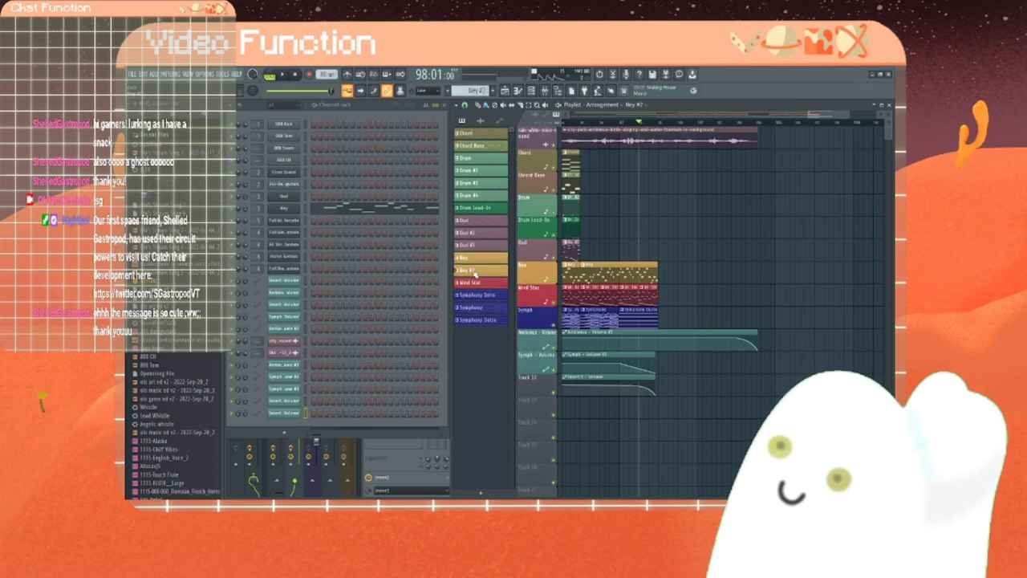
pyautogui.rightClick(291, 215)
pyautogui.click(319, 211)
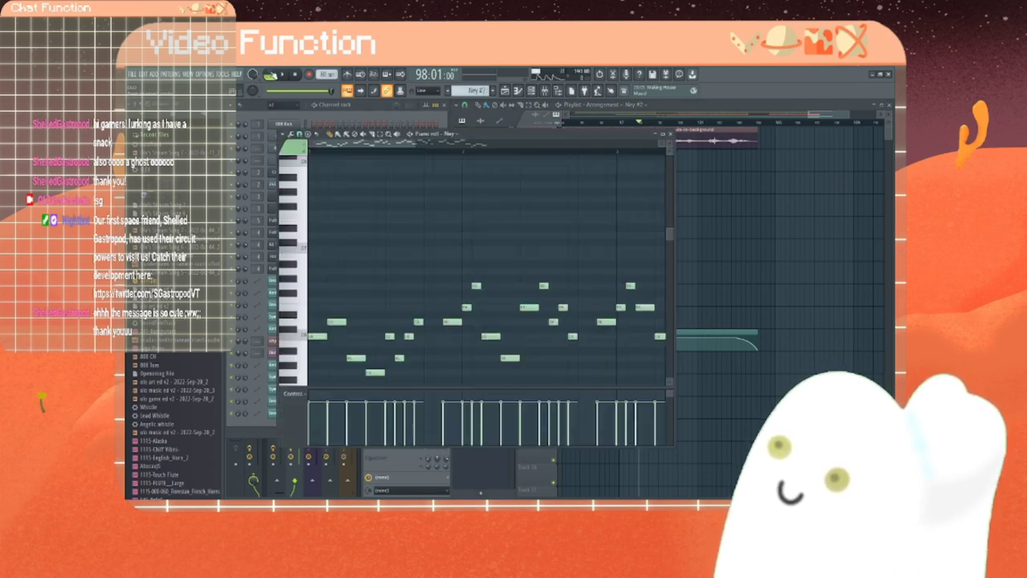
pyautogui.click(272, 76)
# Step: Delete the last four notes of Ney #2 and lengthen the remaining final note to the end of bar 4, checking it by playback
pyautogui.moveTo(387, 144); pyautogui.dragTo(501, 145)
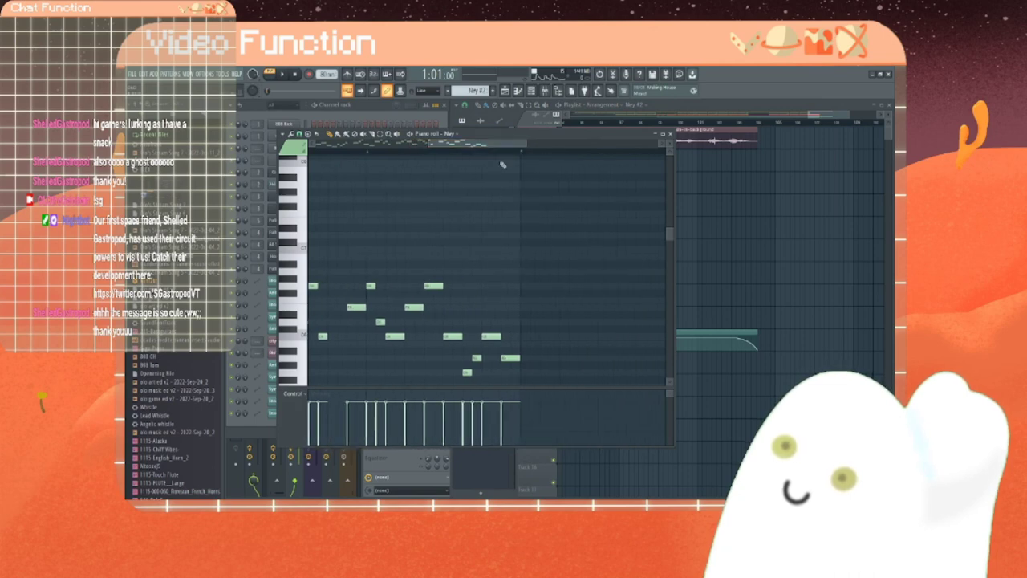
pyautogui.rightClick(510, 358)
pyautogui.rightClick(491, 336)
pyautogui.rightClick(467, 372)
pyautogui.rightClick(475, 358)
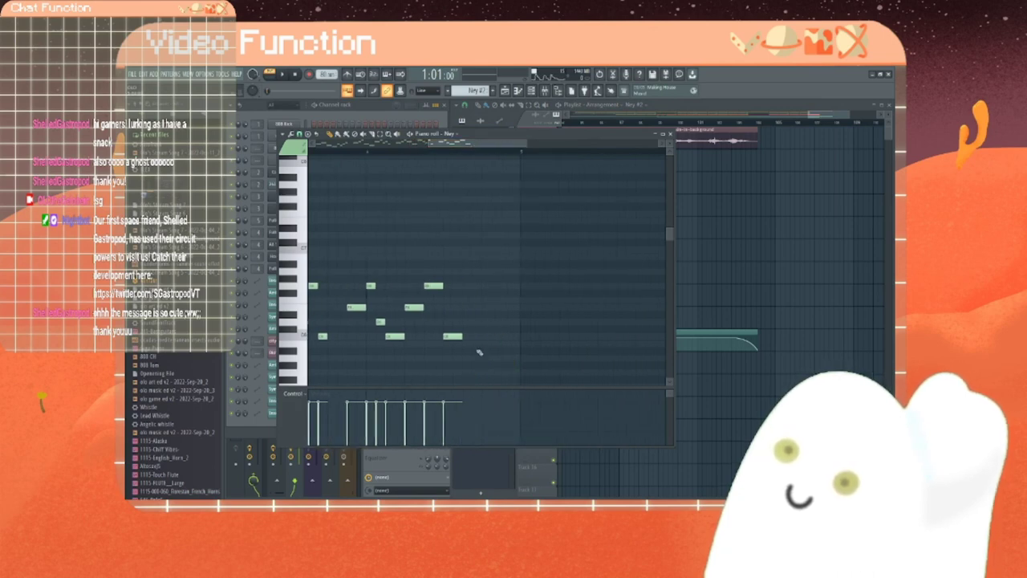
pyautogui.moveTo(464, 337); pyautogui.dragTo(478, 337)
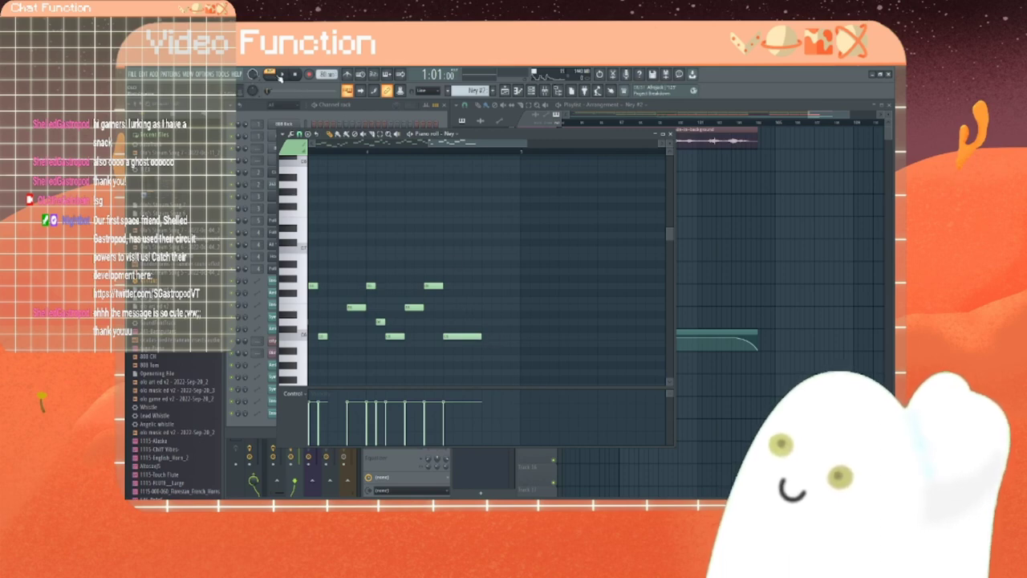
pyautogui.click(281, 75)
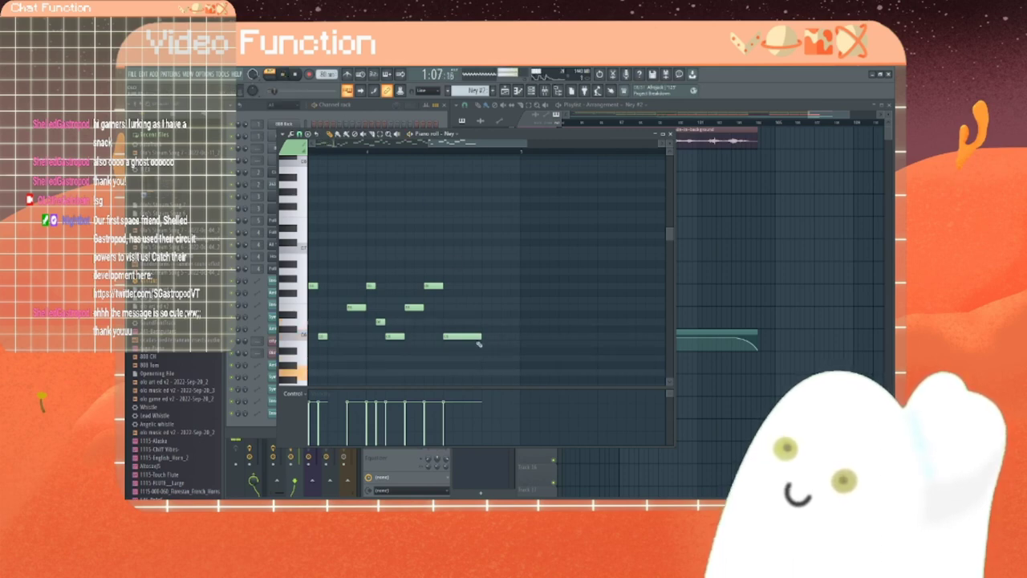
pyautogui.moveTo(479, 337); pyautogui.dragTo(520, 337)
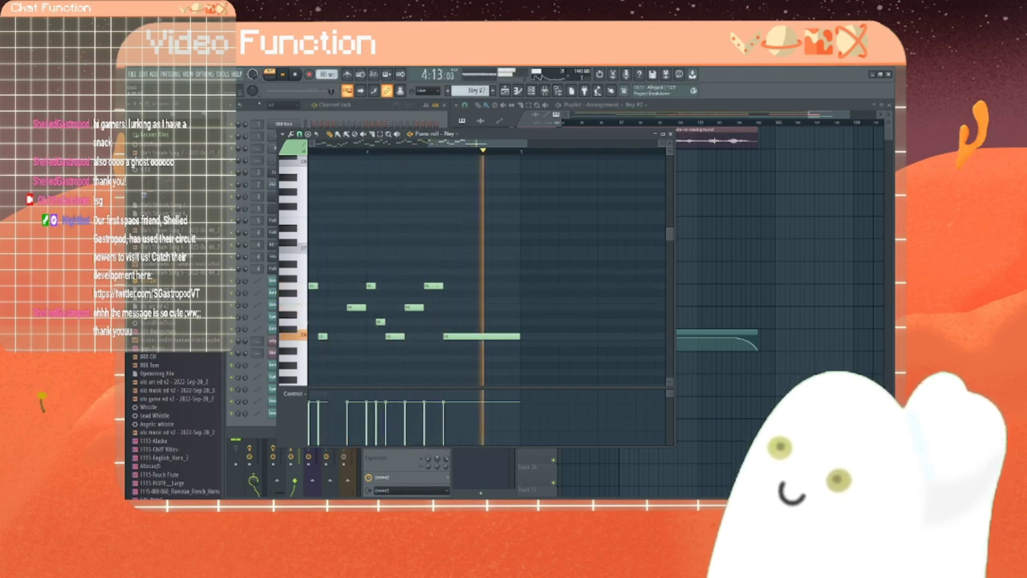
pyautogui.press('space')
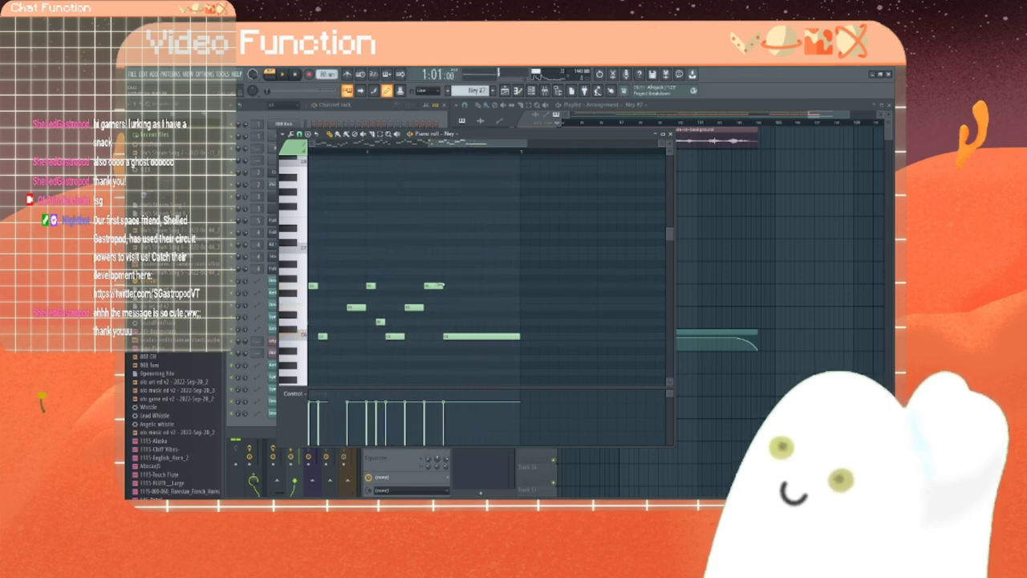
# Step: Raise the first half of the split note before the long final note by two semitones and play the phrase
pyautogui.moveTo(428, 286)
pyautogui.mouseDown()
pyautogui.moveTo(439, 286)
pyautogui.moveTo(430, 273)
pyautogui.mouseUp()
pyautogui.click(430, 279)
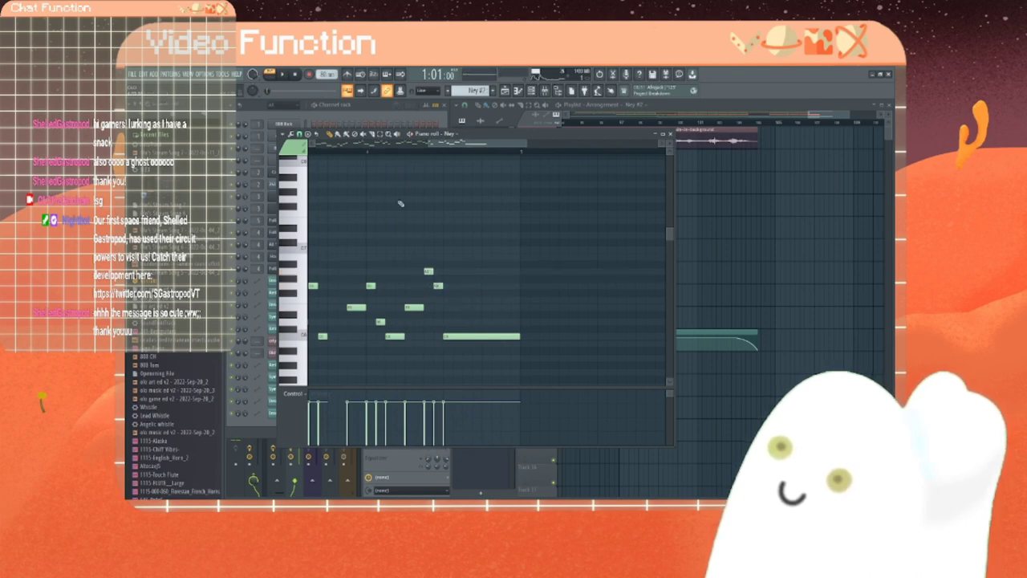
pyautogui.click(368, 151)
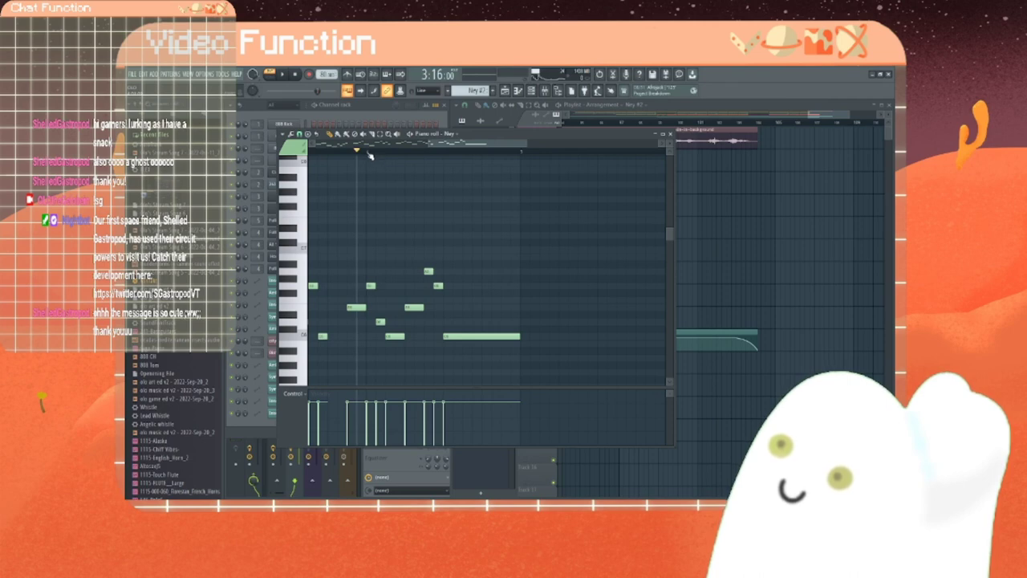
pyautogui.click(281, 75)
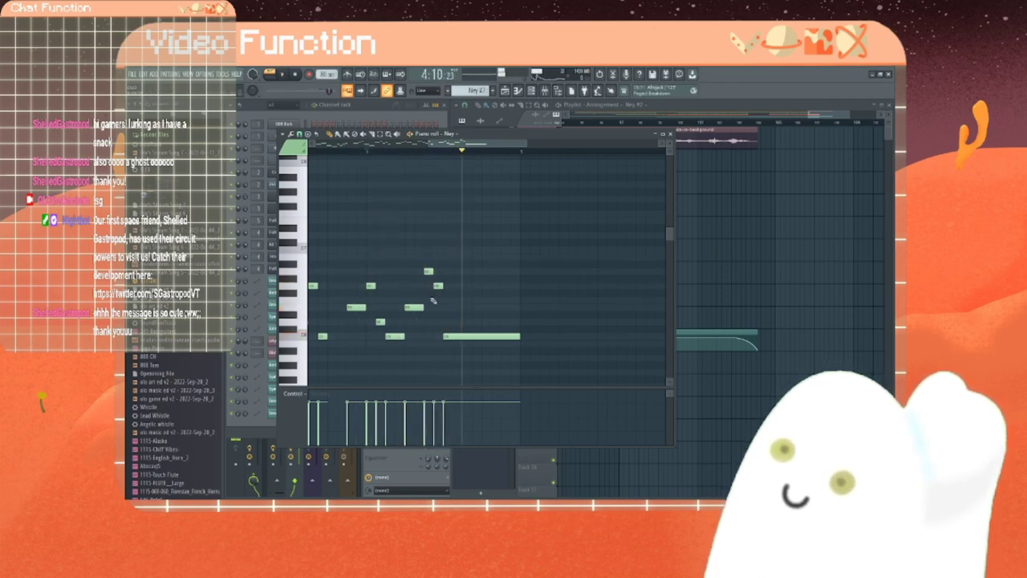
# Step: Shorten the preceding note in bar 4, add a higher short note after it and play from bar 4
pyautogui.click(417, 286)
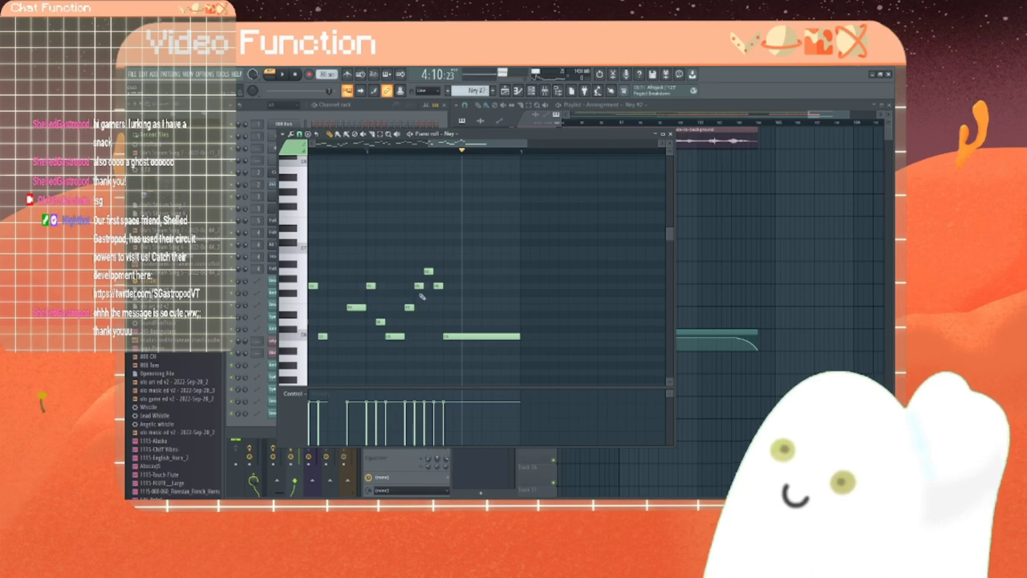
pyautogui.press('space')
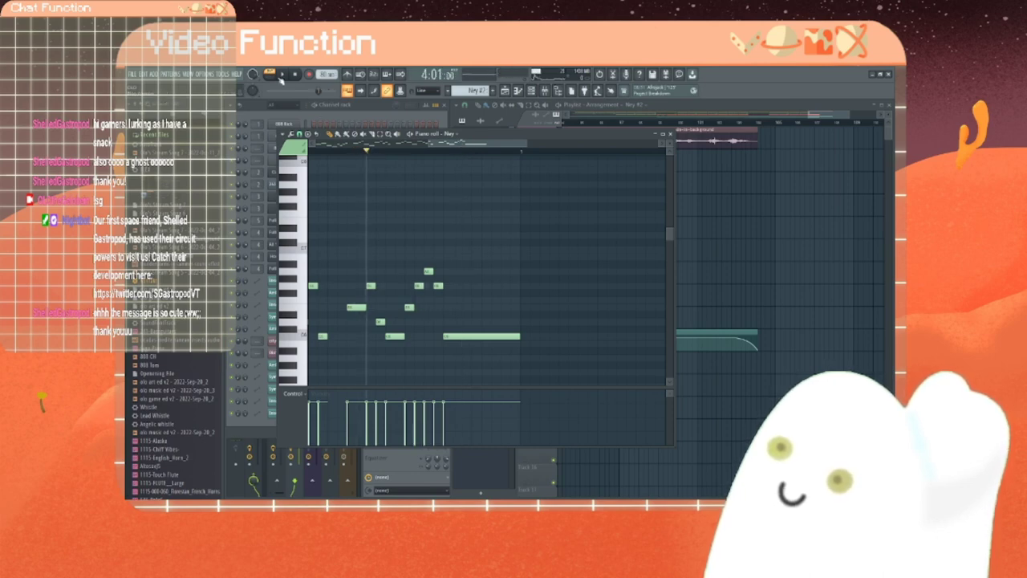
pyautogui.click(282, 75)
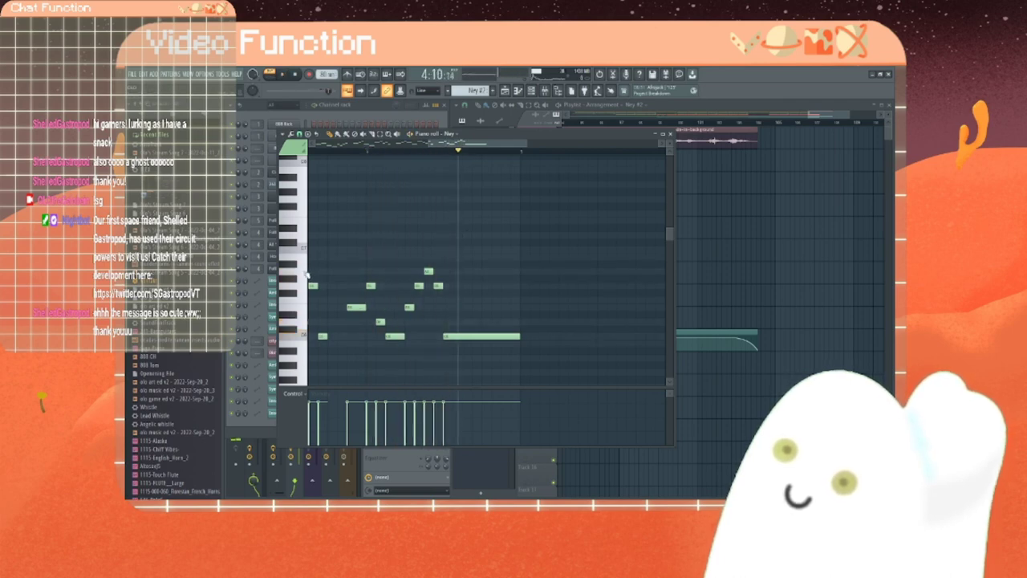
# Step: Lower the two short notes before the long final note into a stepwise descent and play from bar 4
pyautogui.moveTo(429, 271); pyautogui.dragTo(429, 307)
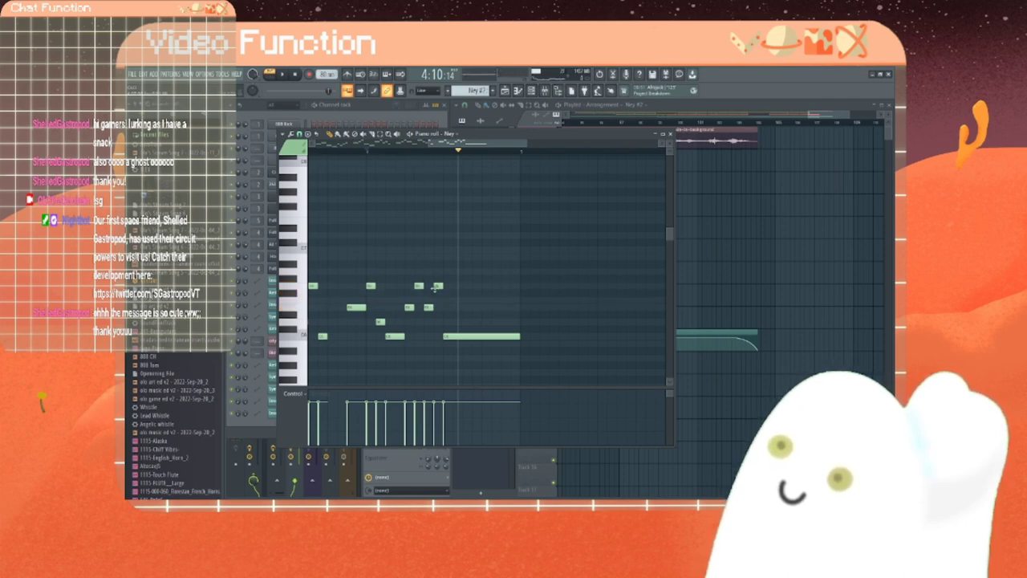
pyautogui.moveTo(434, 288); pyautogui.dragTo(435, 323)
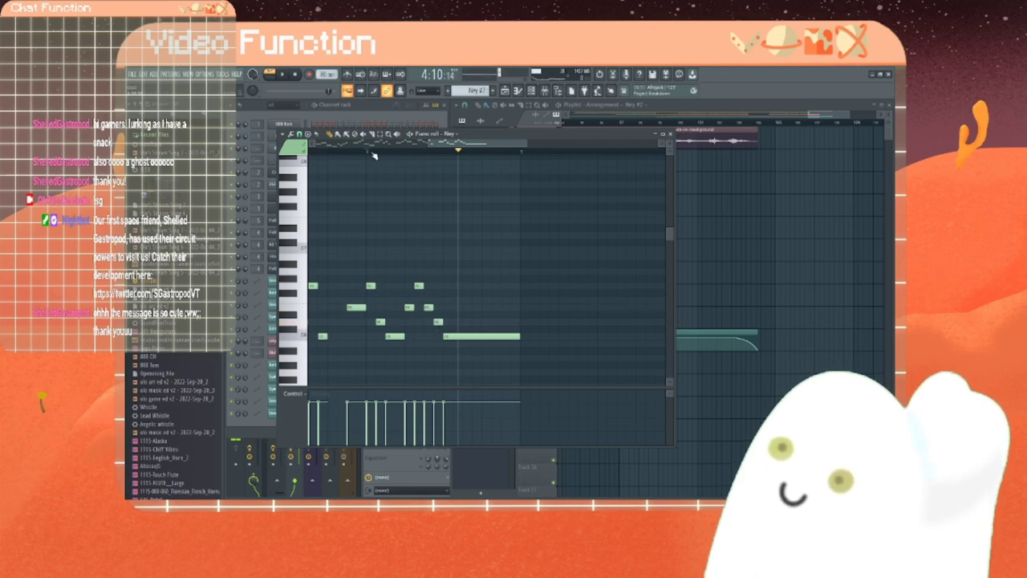
pyautogui.click(367, 150)
pyautogui.click(284, 74)
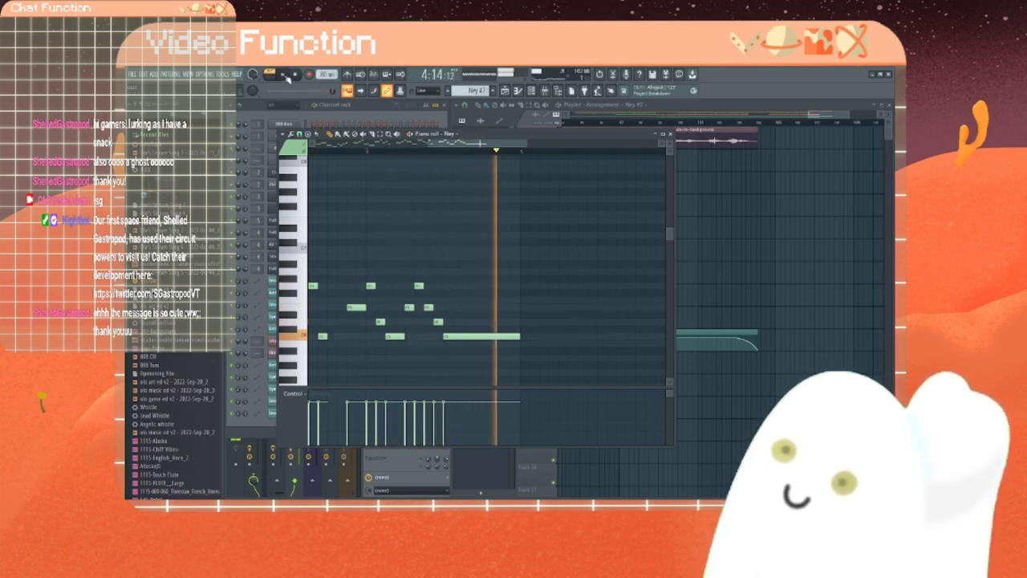
pyautogui.click(285, 76)
# Step: Close the piano roll, place Ney #2 on the Ney track at bar 99 and set the song position to bar 95
pyautogui.click(670, 133)
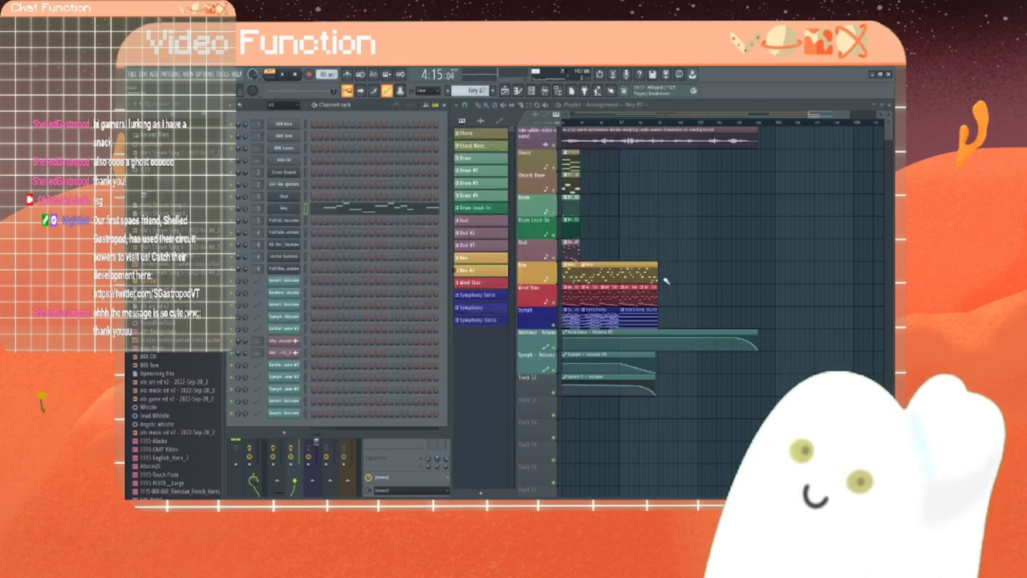
pyautogui.click(584, 124)
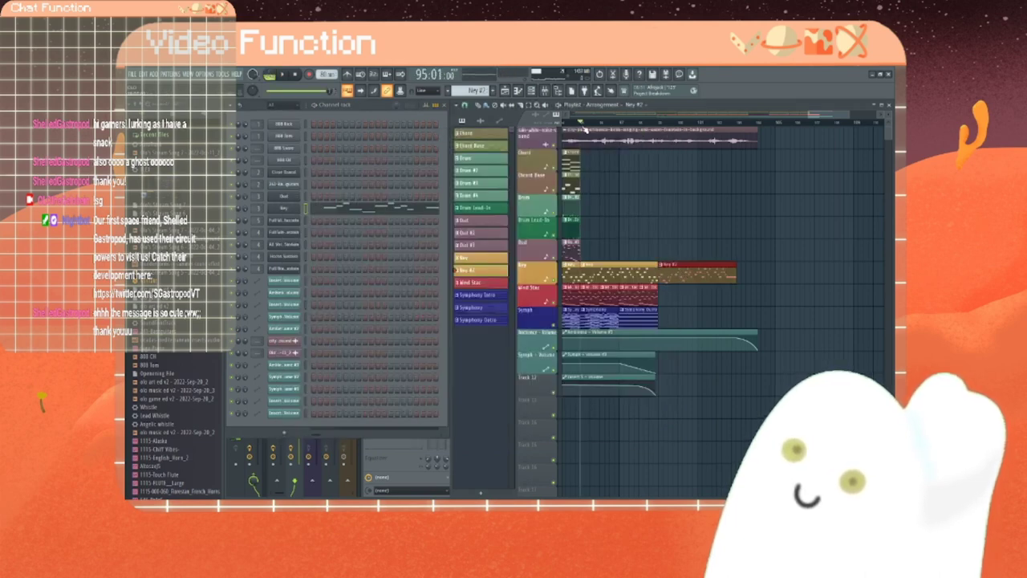
# Step: Mute the Symph track and listen to the song's ending from bar 95, plus the arrangement from bar 1
pyautogui.click(557, 323)
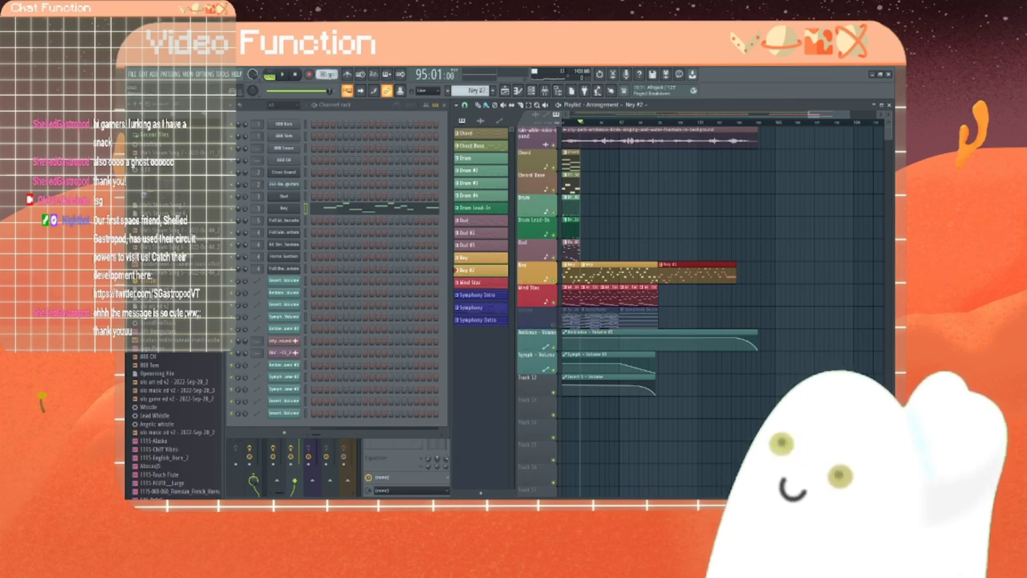
pyautogui.click(283, 77)
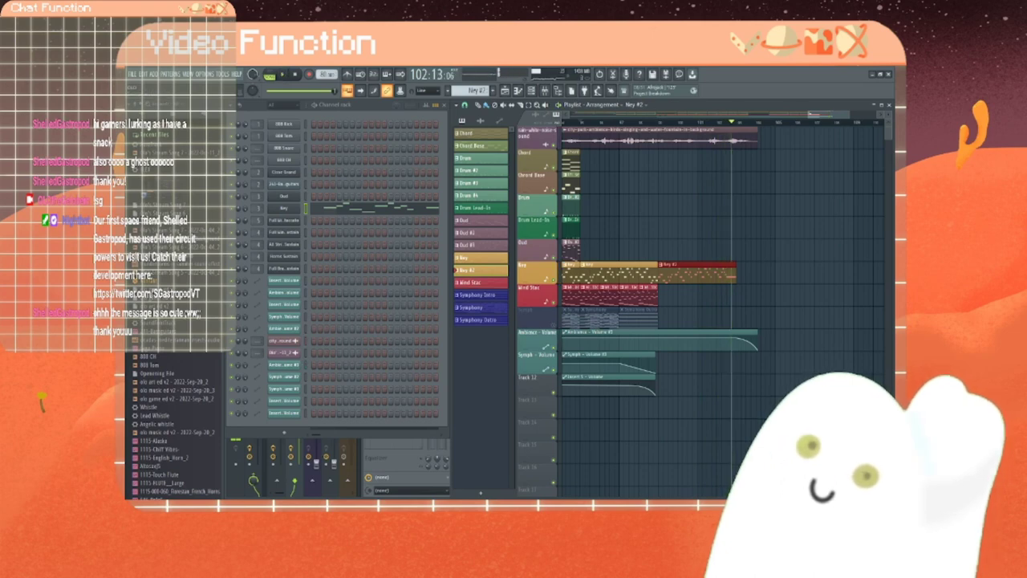
pyautogui.moveTo(815, 114); pyautogui.dragTo(590, 114)
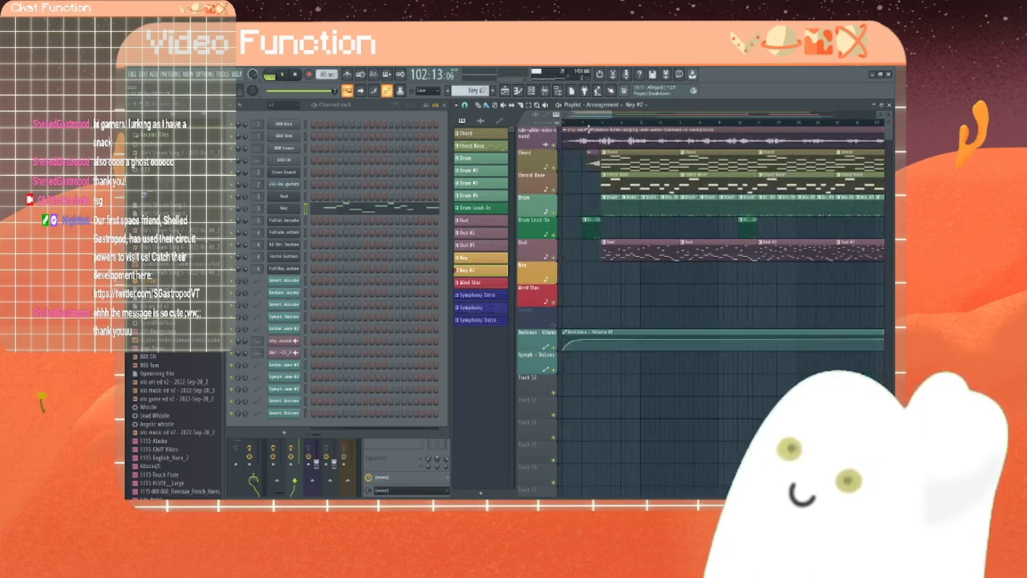
pyautogui.click(565, 125)
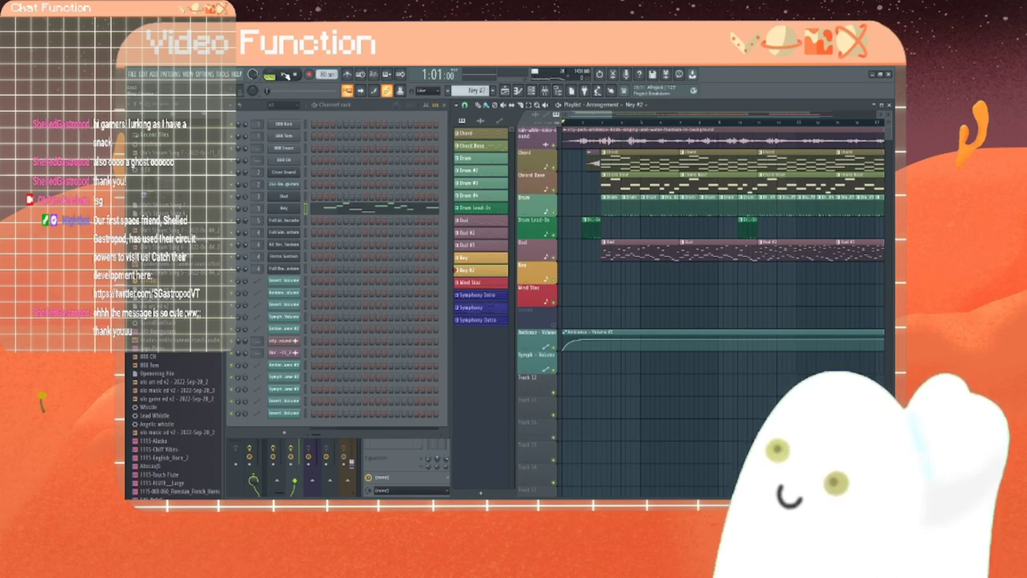
pyautogui.press('space')
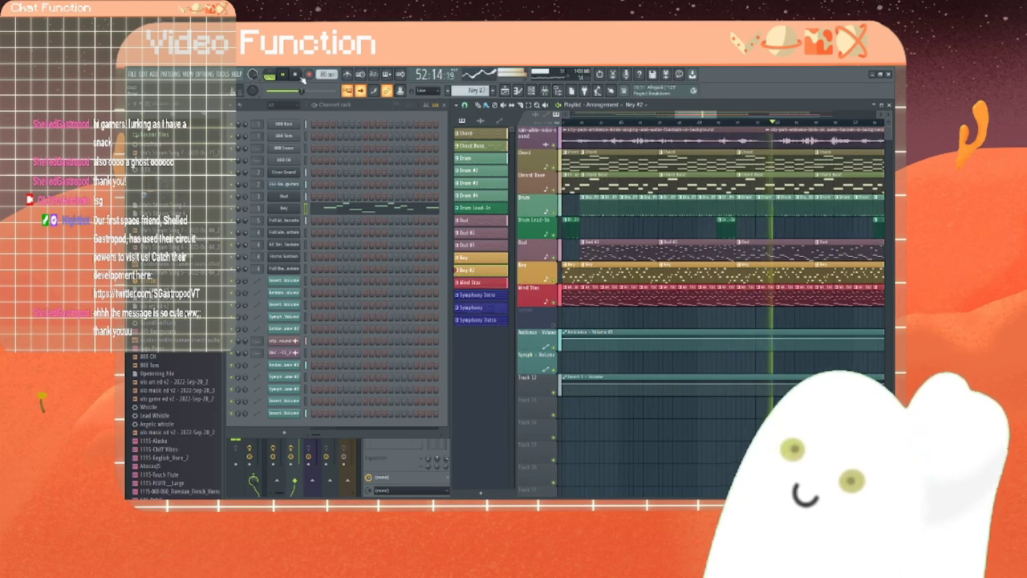
pyautogui.press('space')
# Step: Delete every clip from the playlist arrangement
pyautogui.moveTo(593, 114)
pyautogui.mouseDown()
pyautogui.moveTo(814, 114)
pyautogui.moveTo(581, 114)
pyautogui.mouseUp()
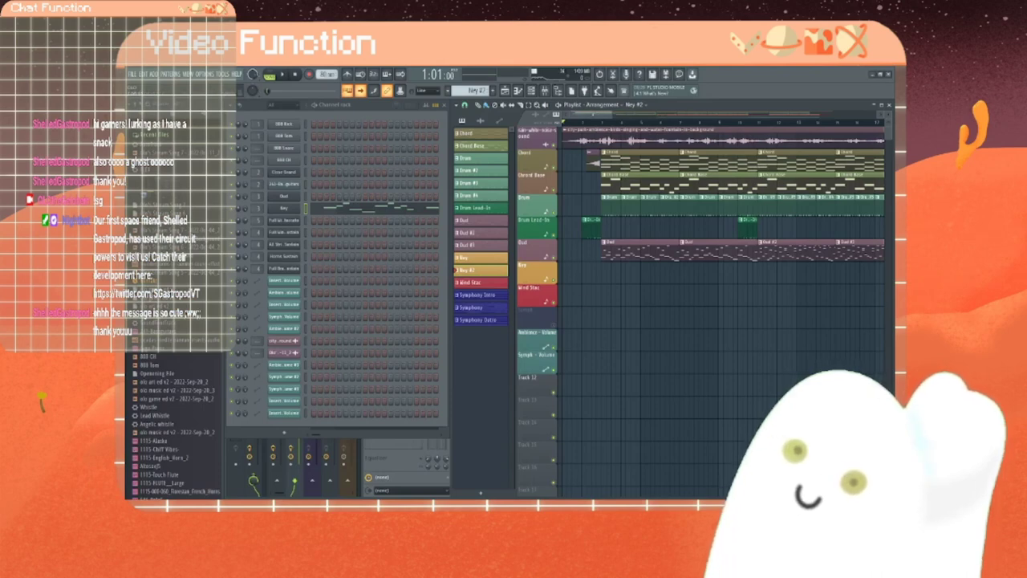
pyautogui.hotkey('ctrl', 'a')
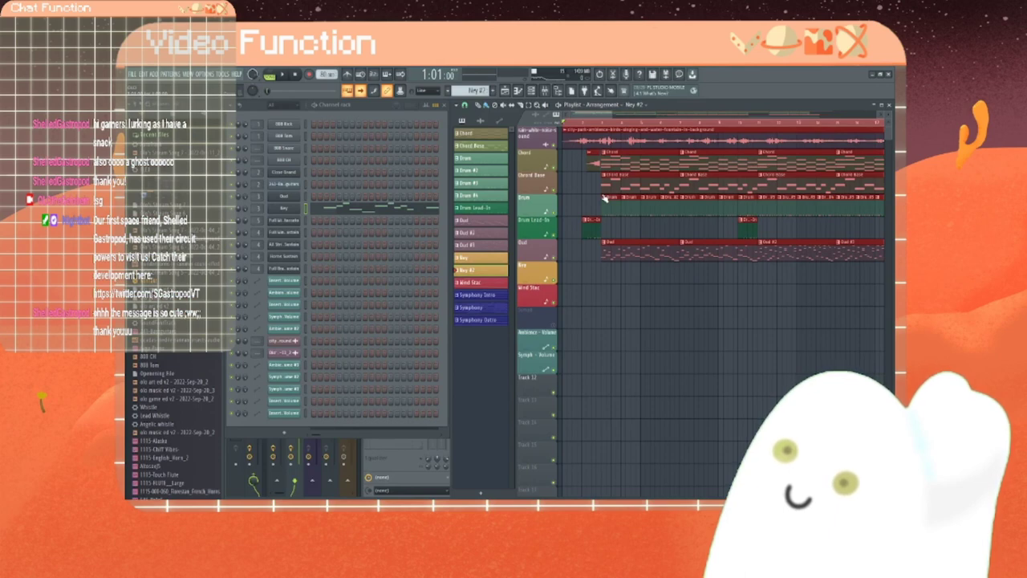
pyautogui.press('Delete')
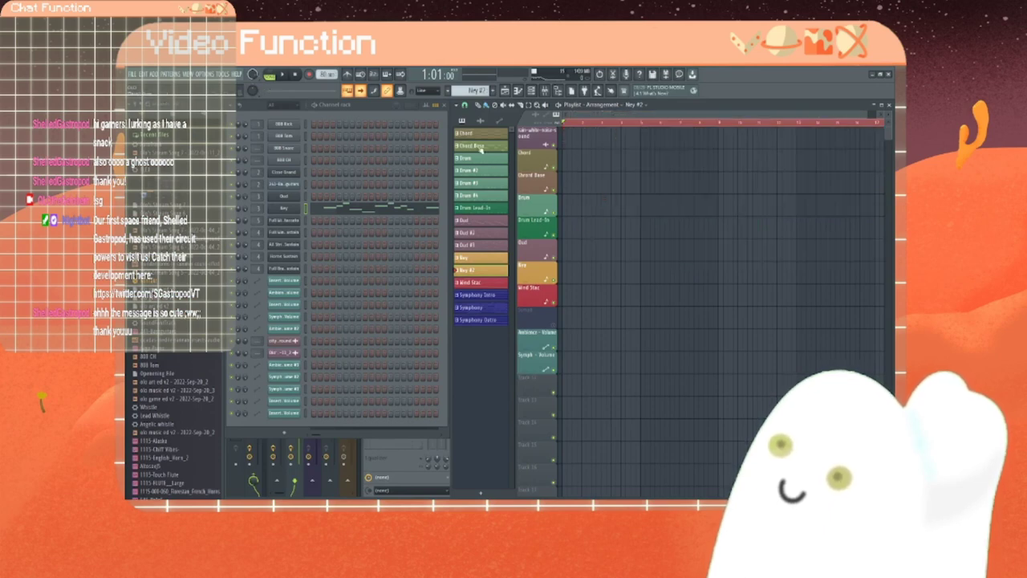
# Step: Delete all patterns from Chord Bass through Symphony Outro, keeping only the Chord pattern
pyautogui.click(475, 319)
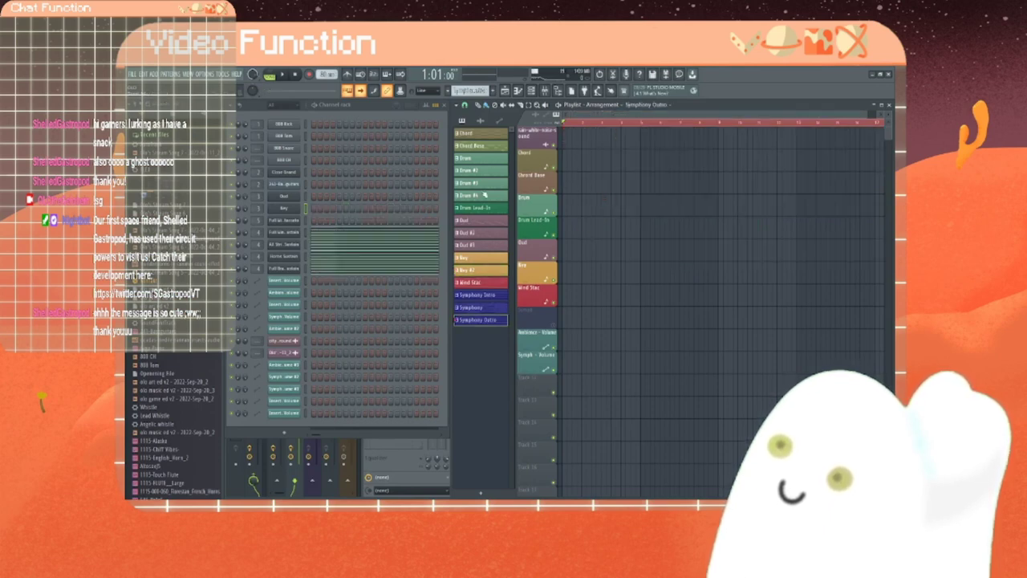
pyautogui.click(476, 146)
pyautogui.rightClick(475, 147)
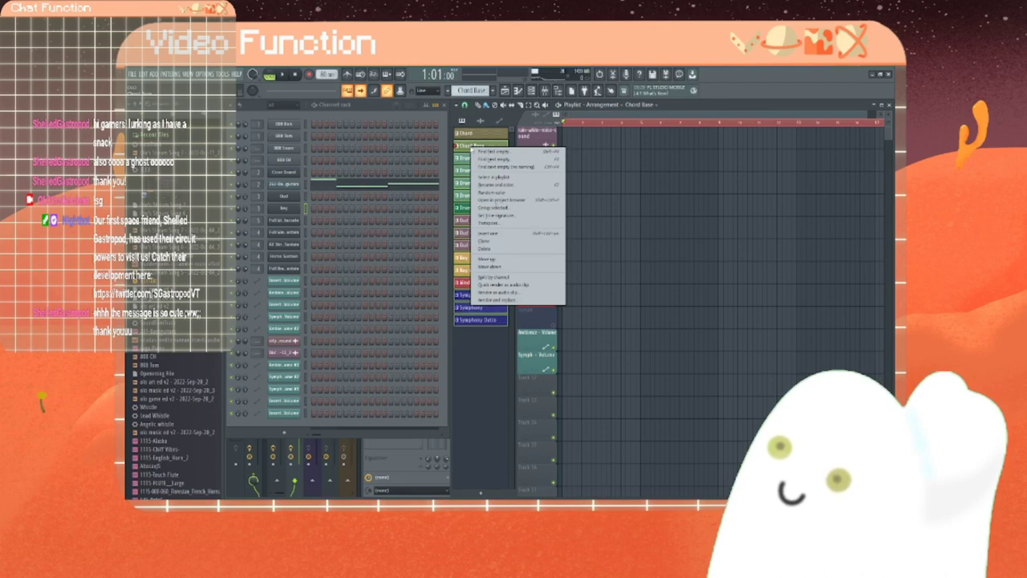
pyautogui.click(486, 248)
pyautogui.click(543, 314)
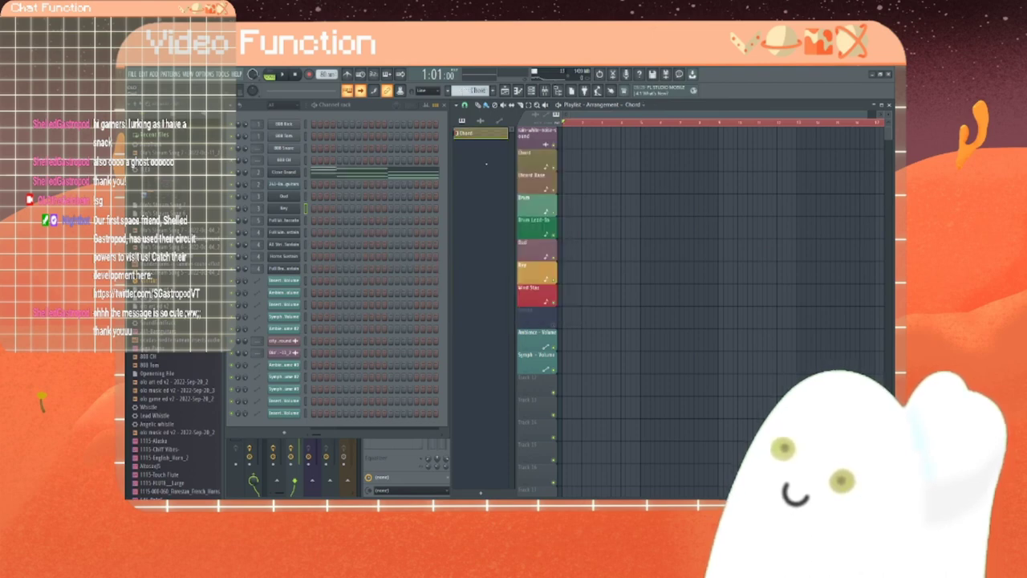
# Step: Delete both audio clips, including the city-park-ambience recording, from the project
pyautogui.click(479, 134)
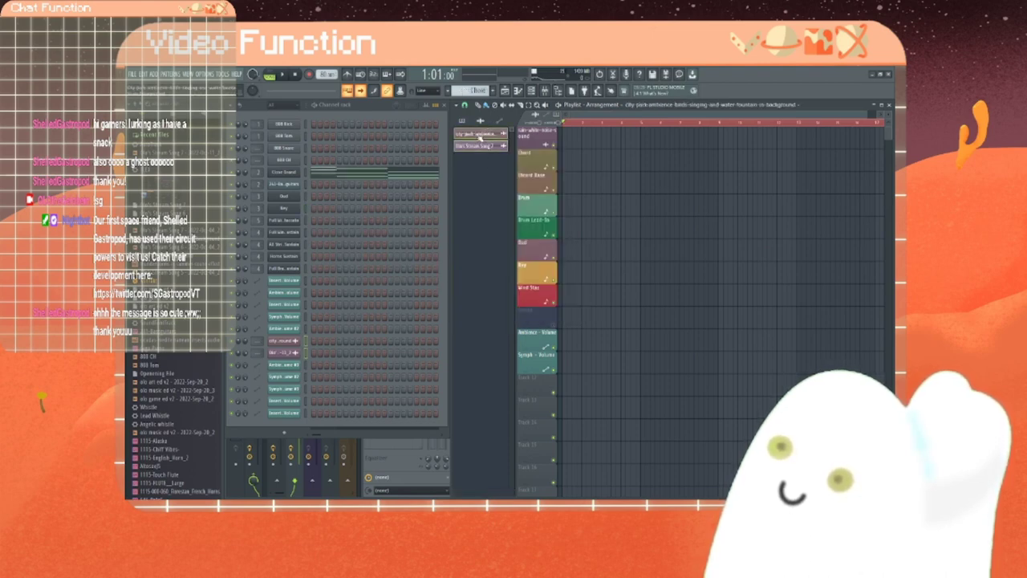
pyautogui.rightClick(478, 135)
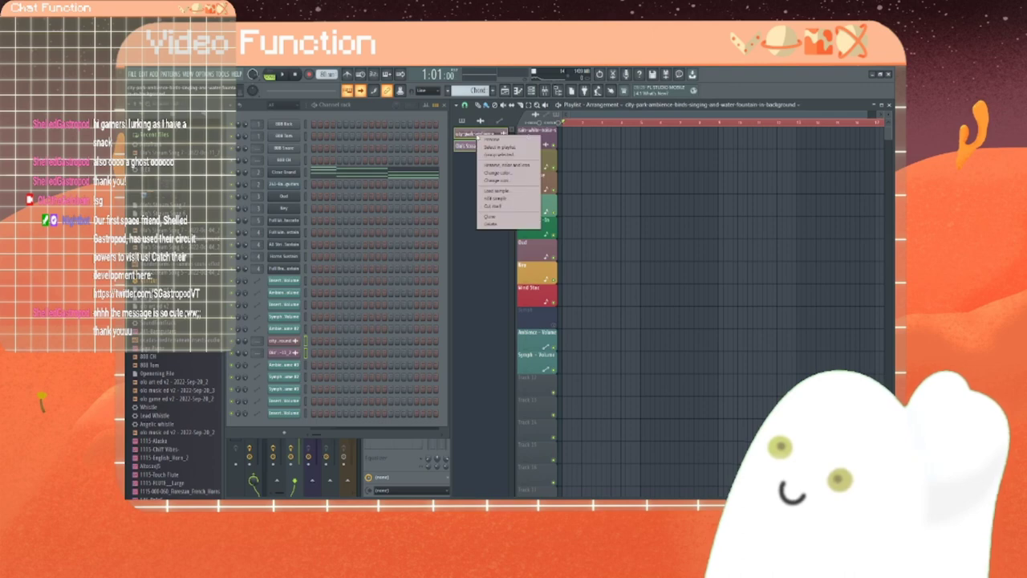
pyautogui.click(496, 225)
pyautogui.click(542, 314)
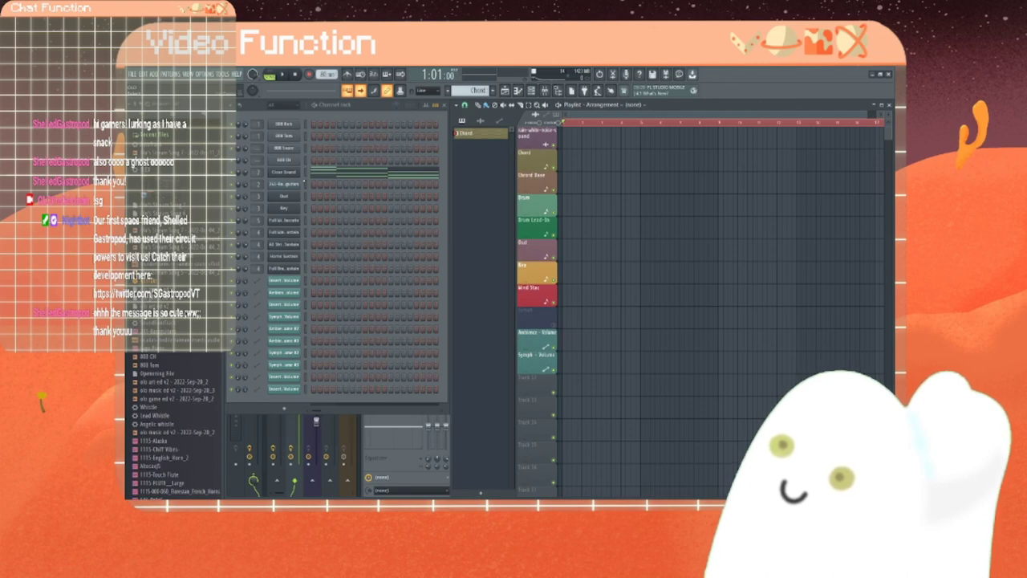
# Step: Clear the existing Close Grand notes of the Chord pattern in its piano roll
pyautogui.rightClick(289, 174)
pyautogui.click(313, 173)
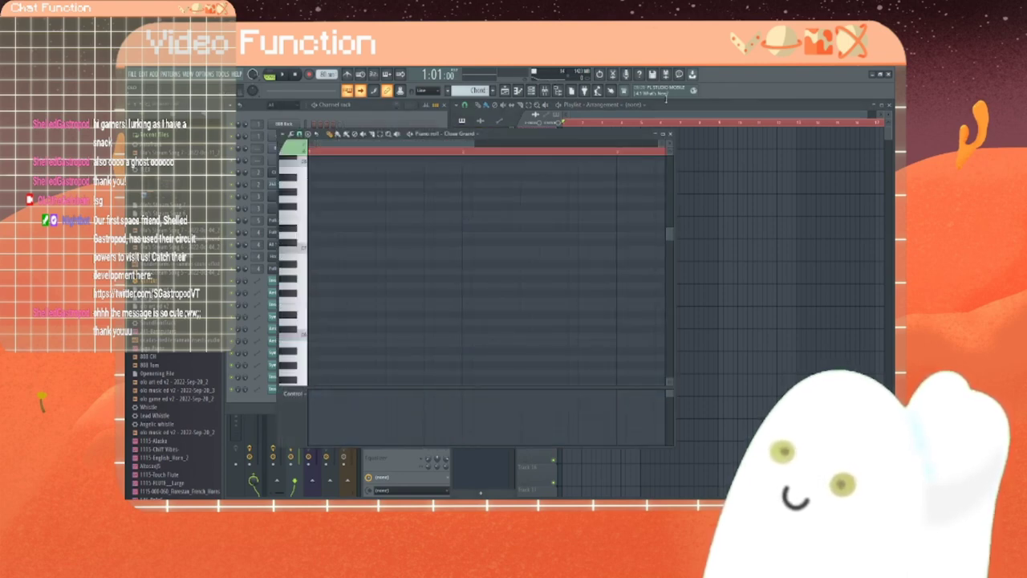
pyautogui.click(671, 133)
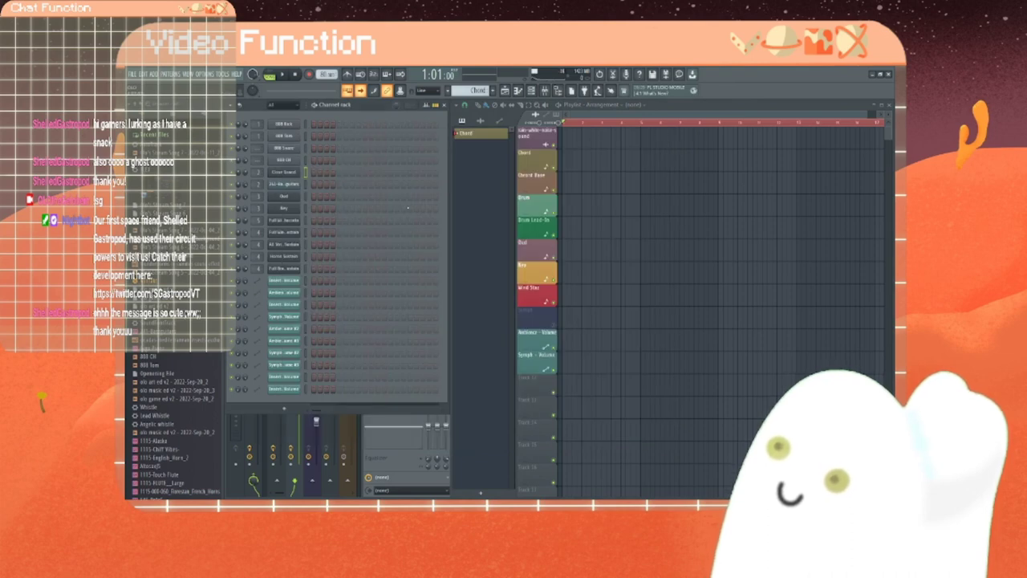
# Step: Unmute the Symph track and filter the channel rack to show only the Unsorted channels
pyautogui.click(554, 325)
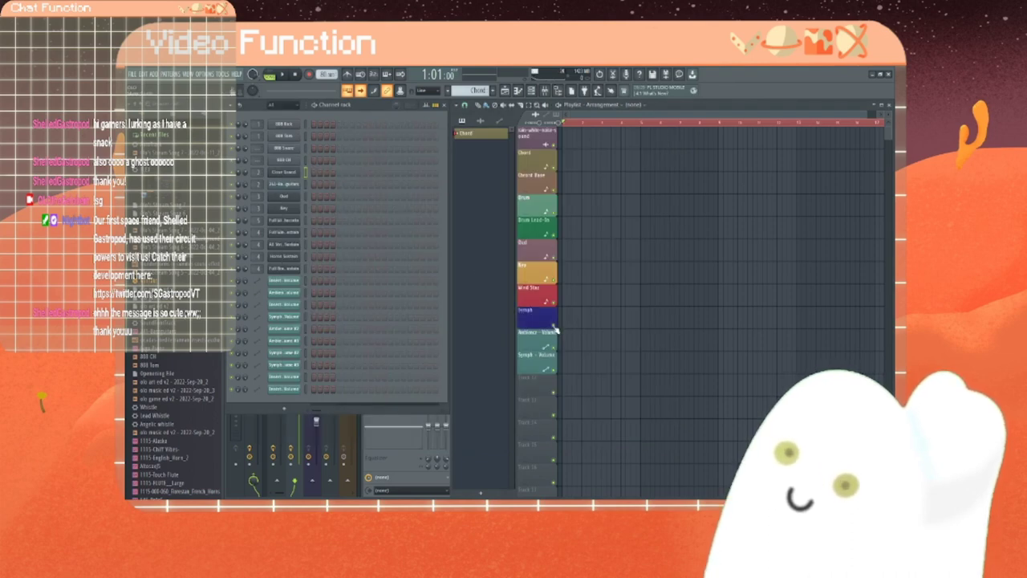
pyautogui.click(284, 105)
pyautogui.click(284, 141)
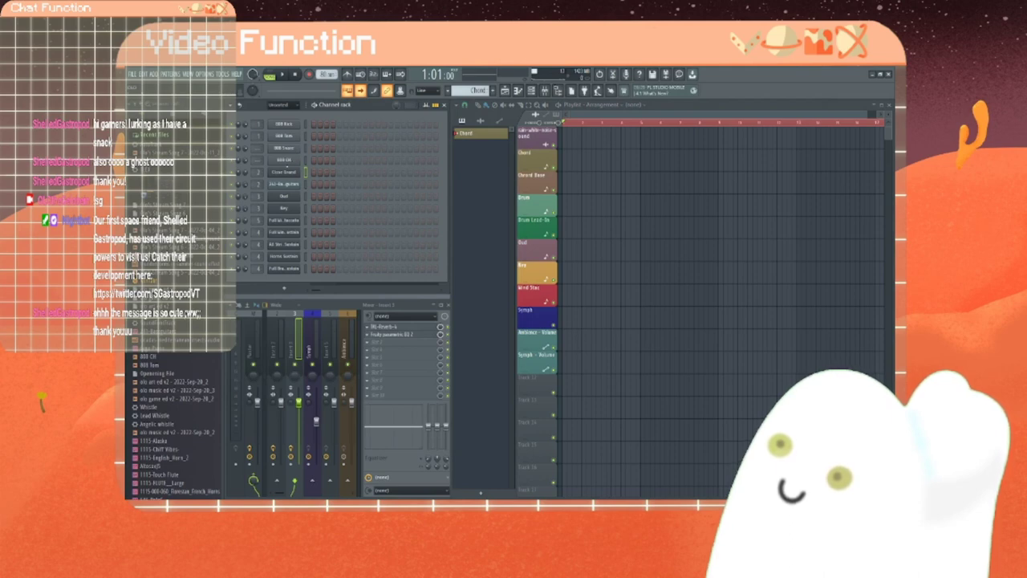
# Step: Open the Close Grand piano roll and draw a one-beat C note at the start of bar 1
pyautogui.rightClick(289, 173)
pyautogui.click(296, 176)
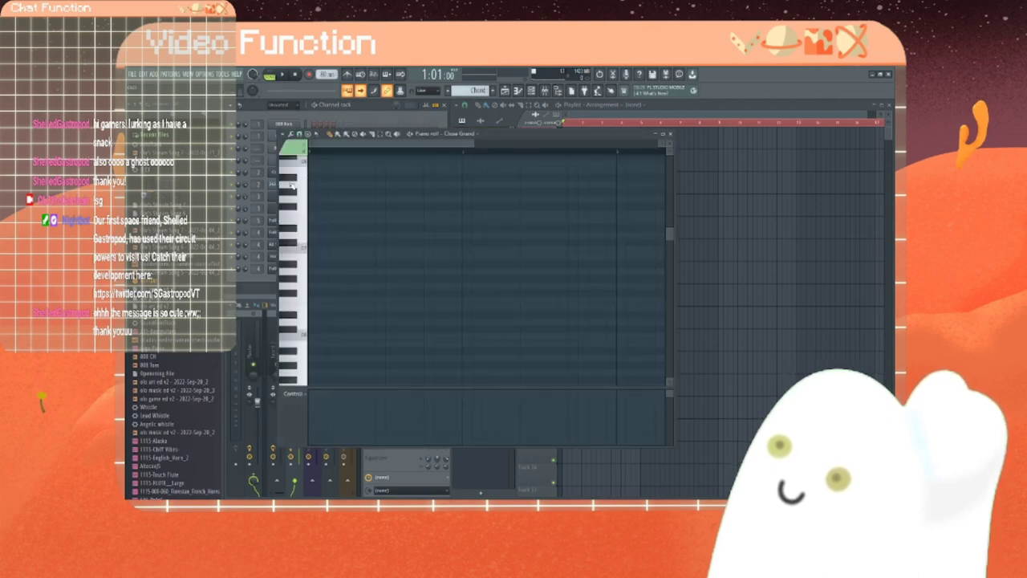
pyautogui.scroll(3, 314, 223)
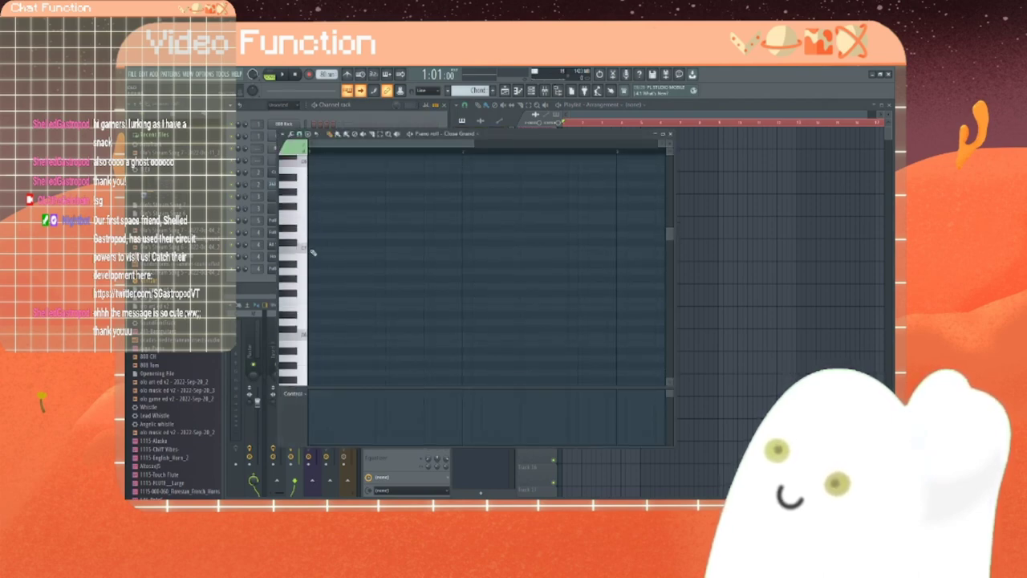
pyautogui.click(313, 250)
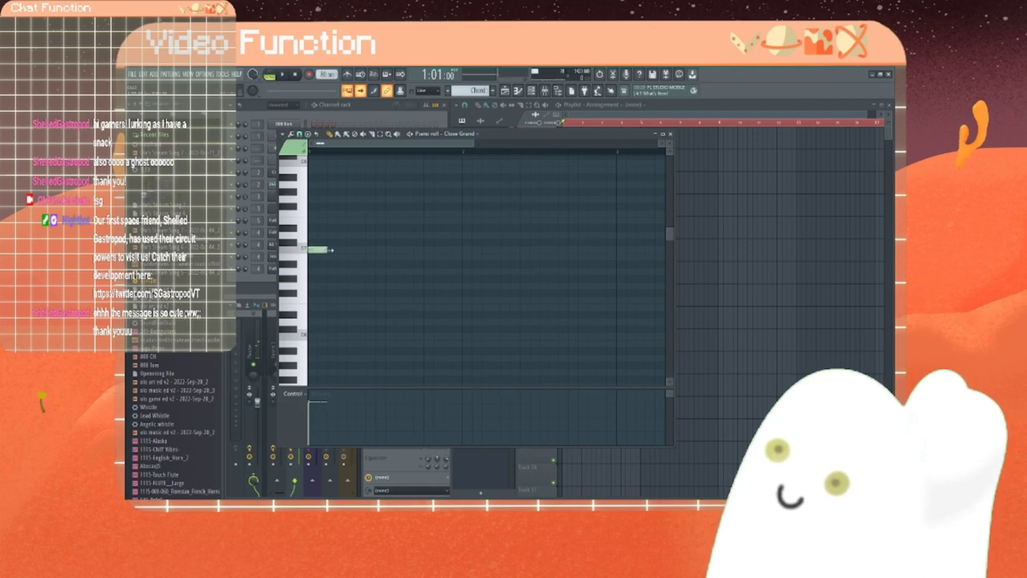
pyautogui.moveTo(329, 251); pyautogui.dragTo(348, 250)
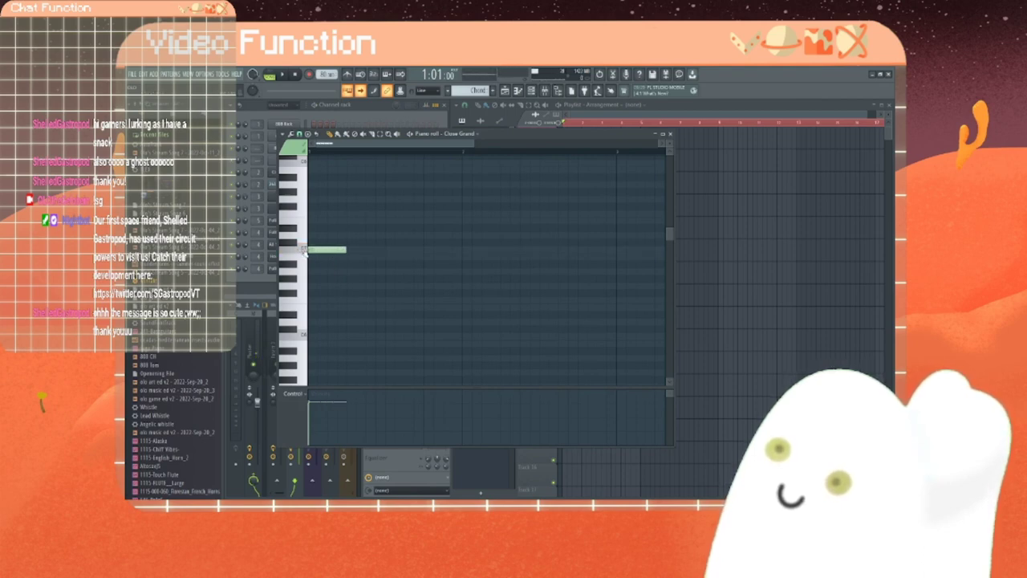
# Step: Audition several keys above and below the C note on the piano roll keyboard
pyautogui.click(305, 250)
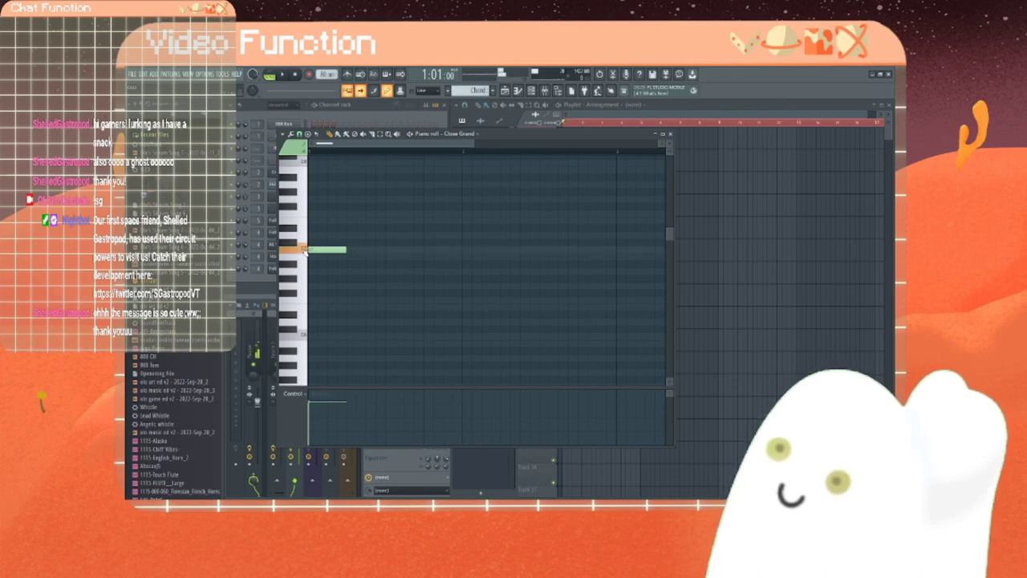
pyautogui.click(308, 225)
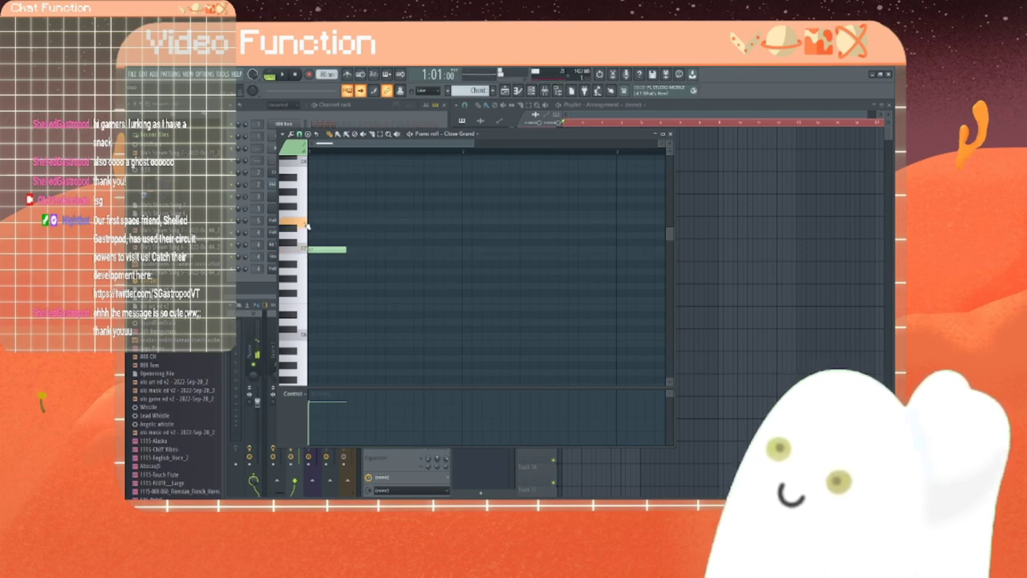
pyautogui.click(309, 239)
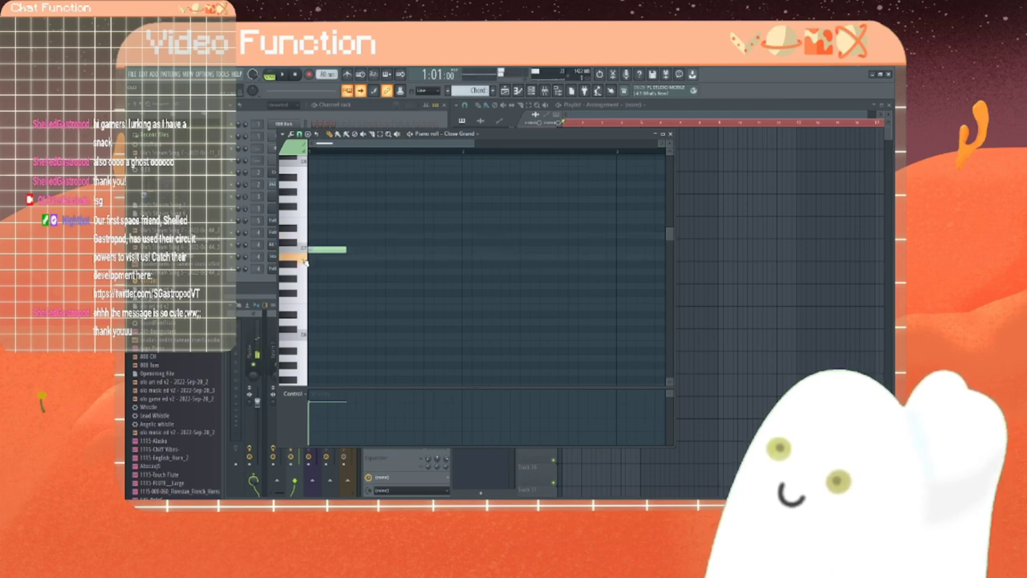
pyautogui.click(306, 273)
pyautogui.click(306, 285)
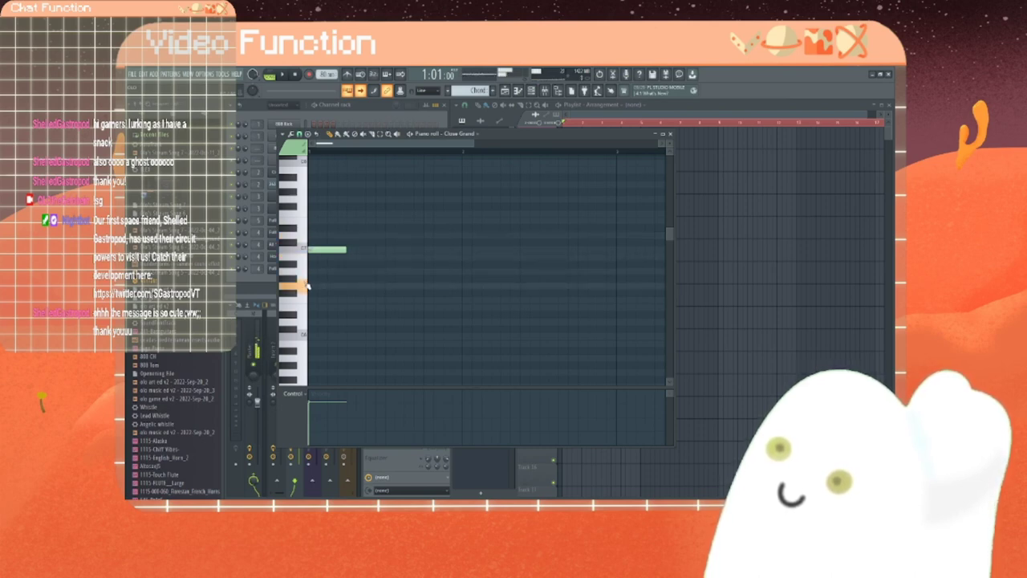
# Step: Lengthen the first C note to two beats, append two-beat E, A and G notes through bar 2, and play the melody
pyautogui.moveTo(346, 250); pyautogui.dragTo(384, 251)
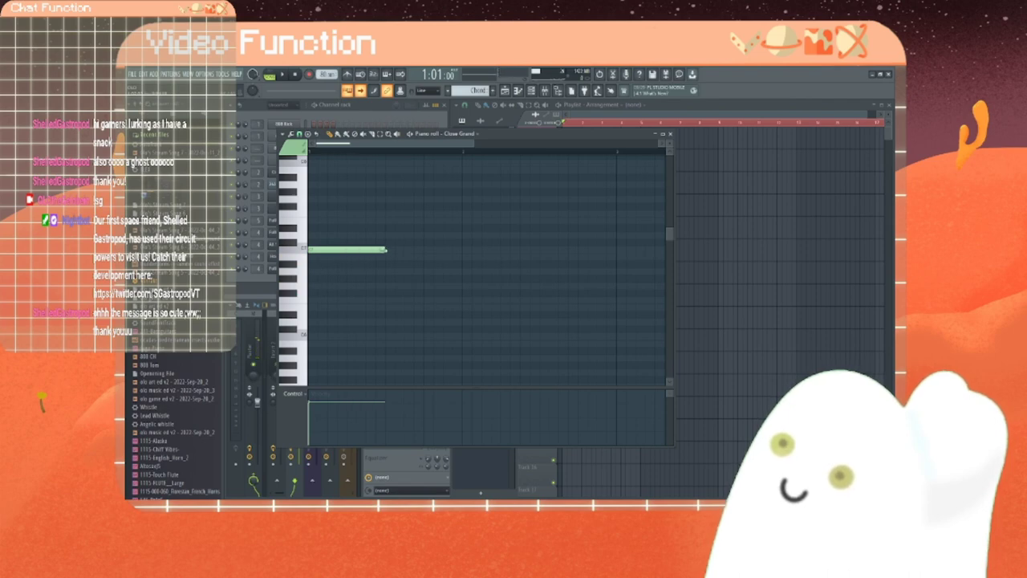
pyautogui.click(387, 220)
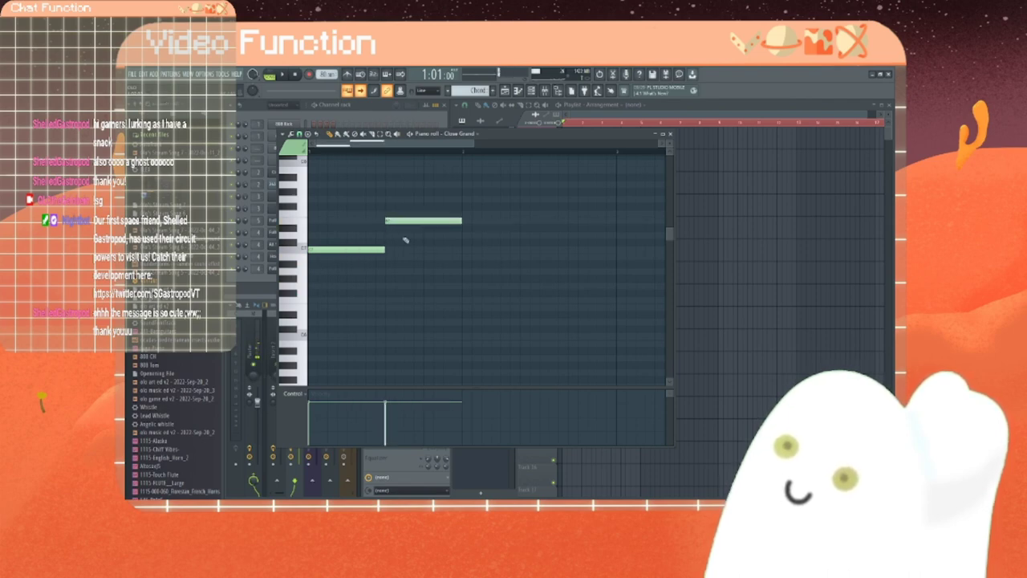
pyautogui.click(466, 272)
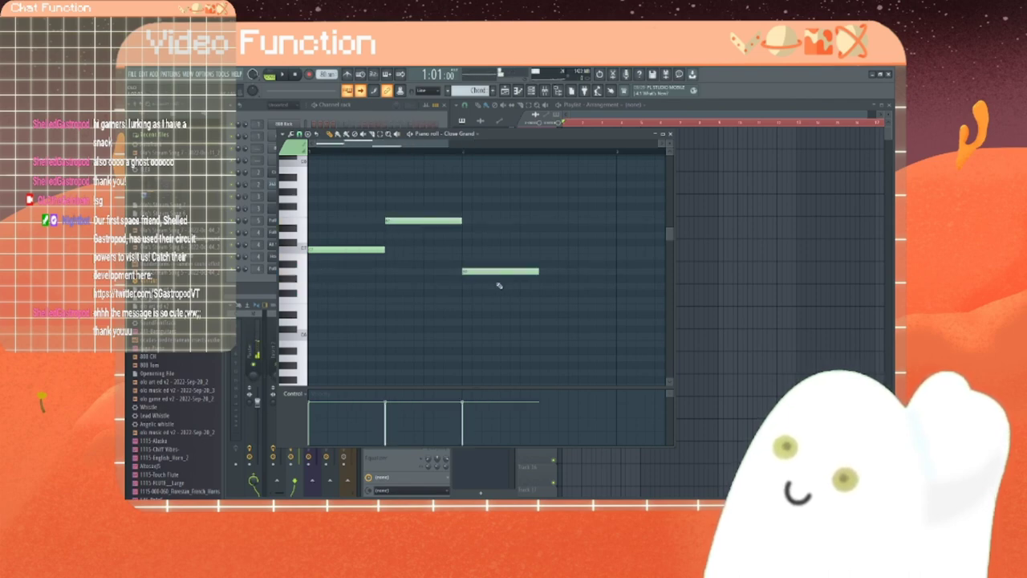
pyautogui.click(544, 200)
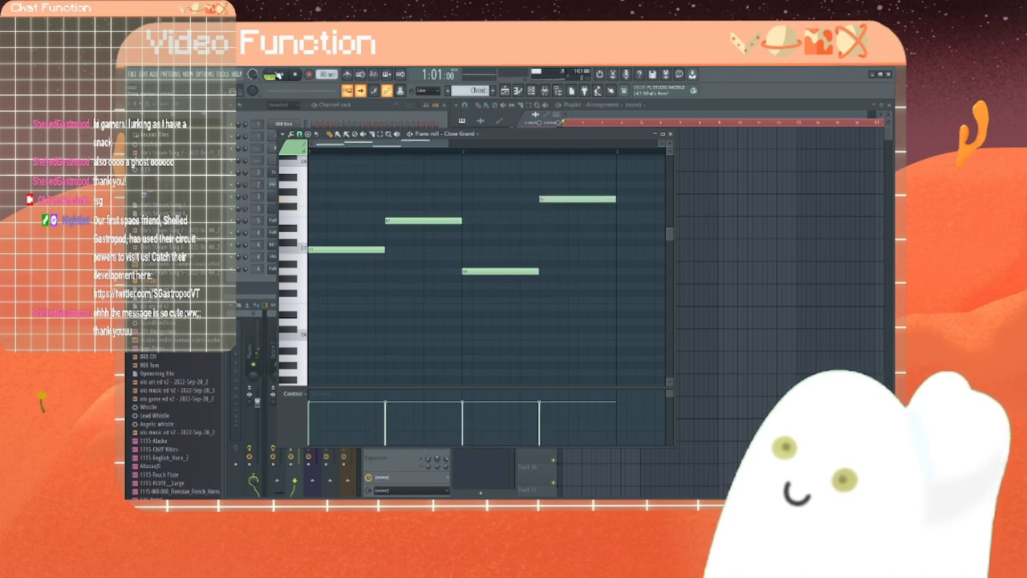
pyautogui.press('space')
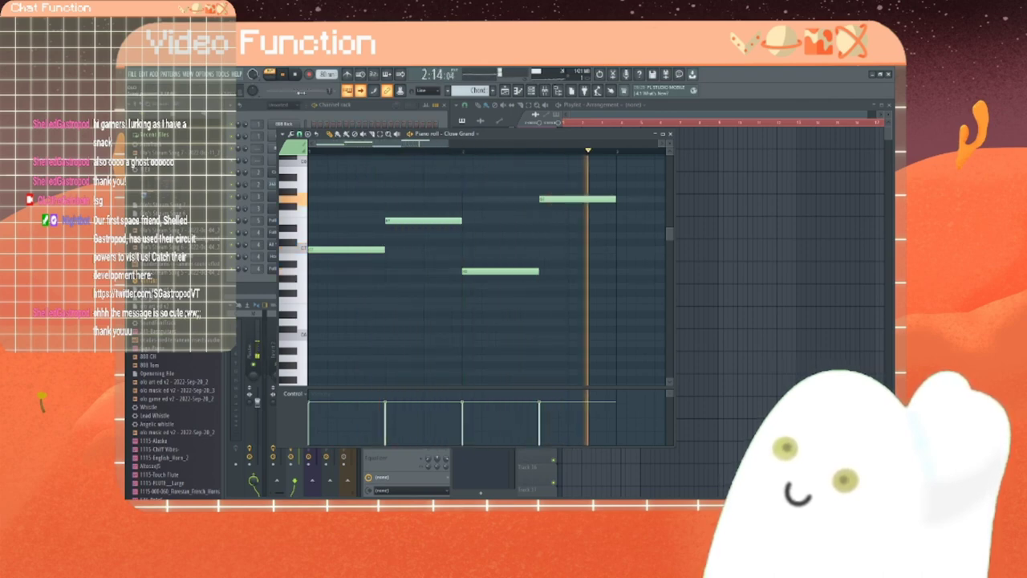
pyautogui.press('space')
# Step: Fill bar 3 with a two-beat A note followed by one-beat E and F notes, and play the pattern back
pyautogui.moveTo(409, 144); pyautogui.dragTo(482, 144)
pyautogui.scroll(2, 482, 229)
pyautogui.scroll(1, 482, 229)
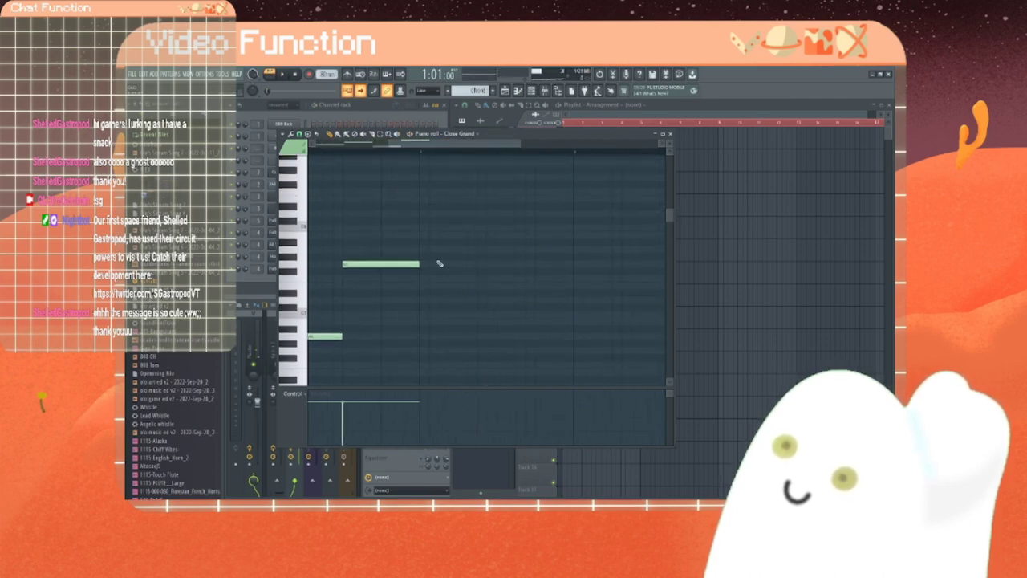
pyautogui.click(427, 337)
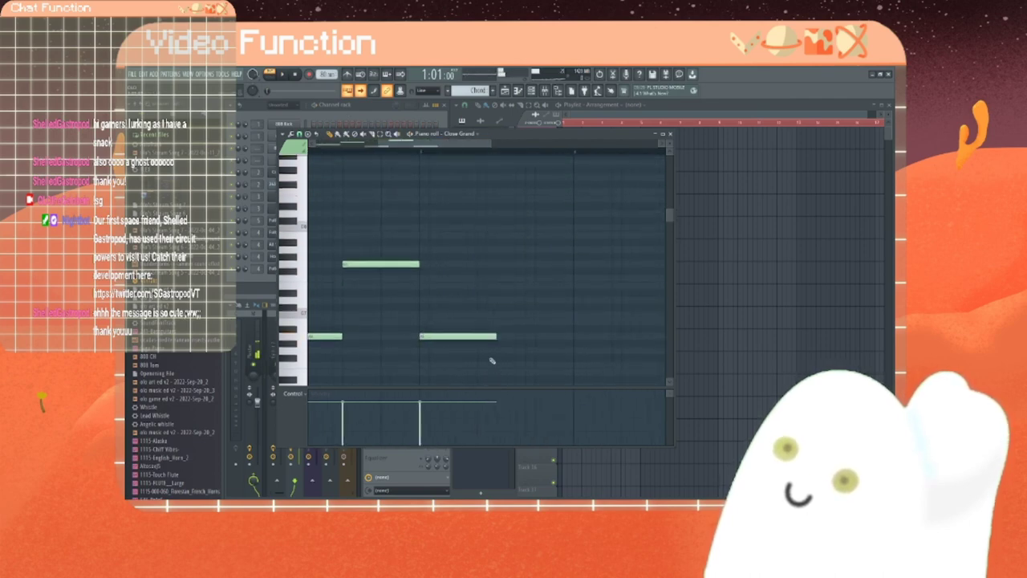
pyautogui.scroll(-4, 490, 358)
pyautogui.moveTo(504, 317); pyautogui.dragTo(528, 291)
pyautogui.click(536, 277)
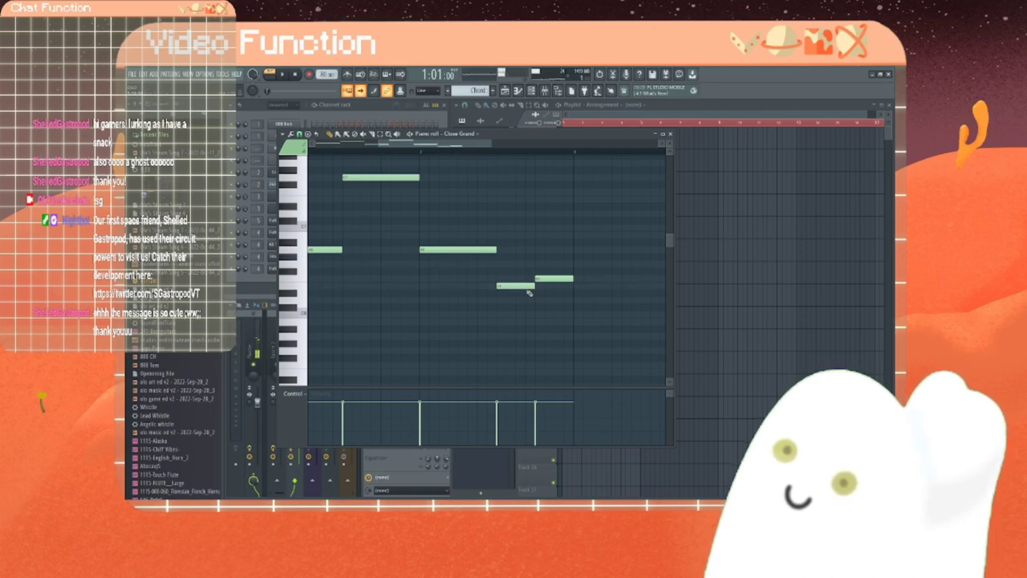
pyautogui.click(283, 75)
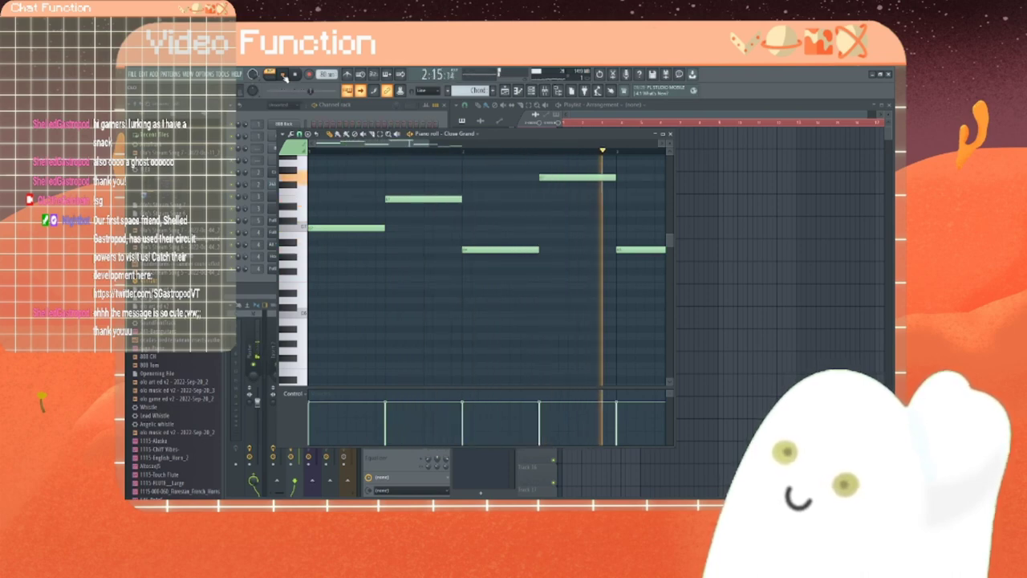
# Step: Shorten the A note at the start of bar 3 to one beat and play the melody back
pyautogui.click(283, 74)
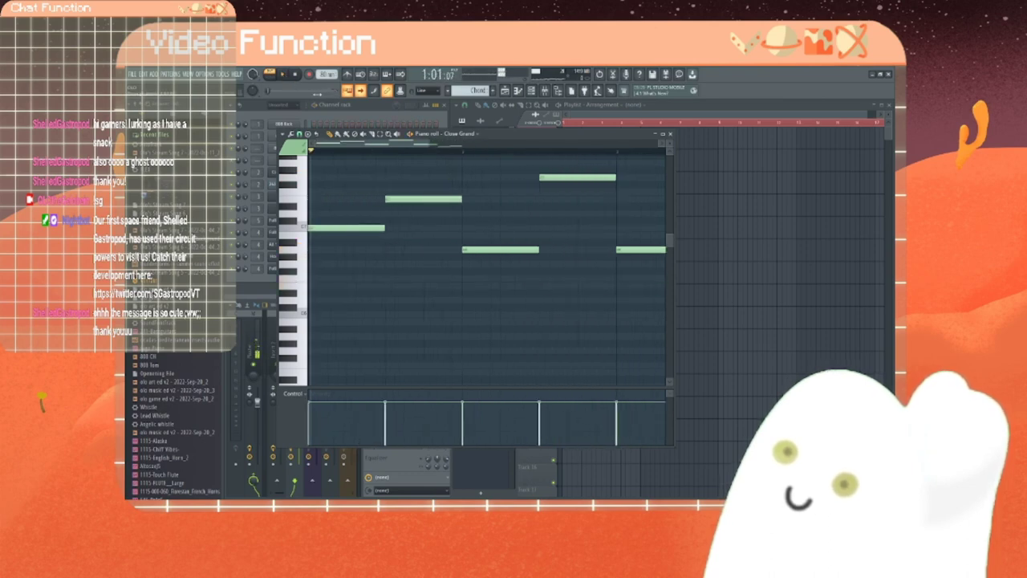
pyautogui.moveTo(366, 145); pyautogui.dragTo(432, 145)
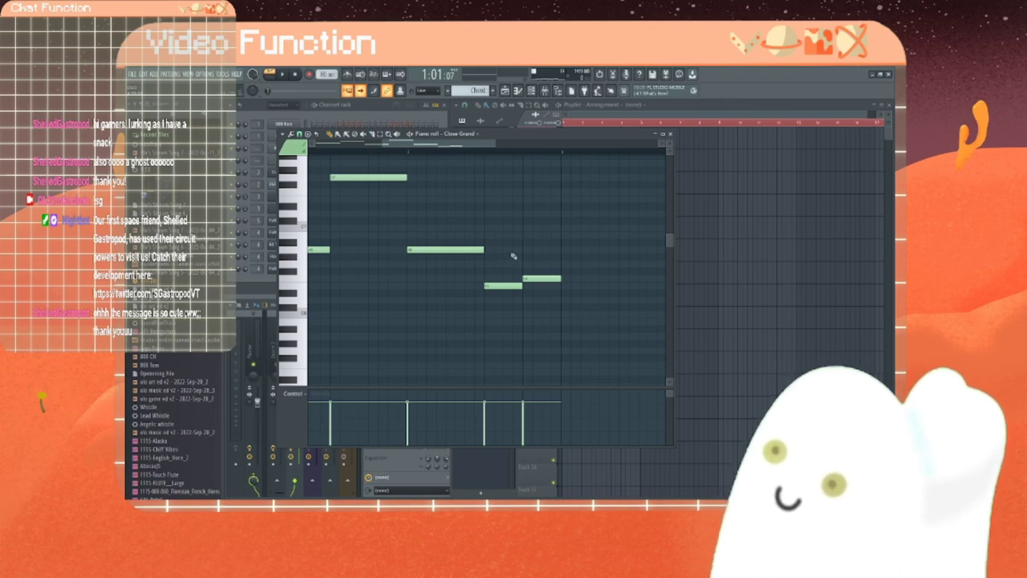
pyautogui.moveTo(483, 250); pyautogui.dragTo(445, 250)
pyautogui.press('space')
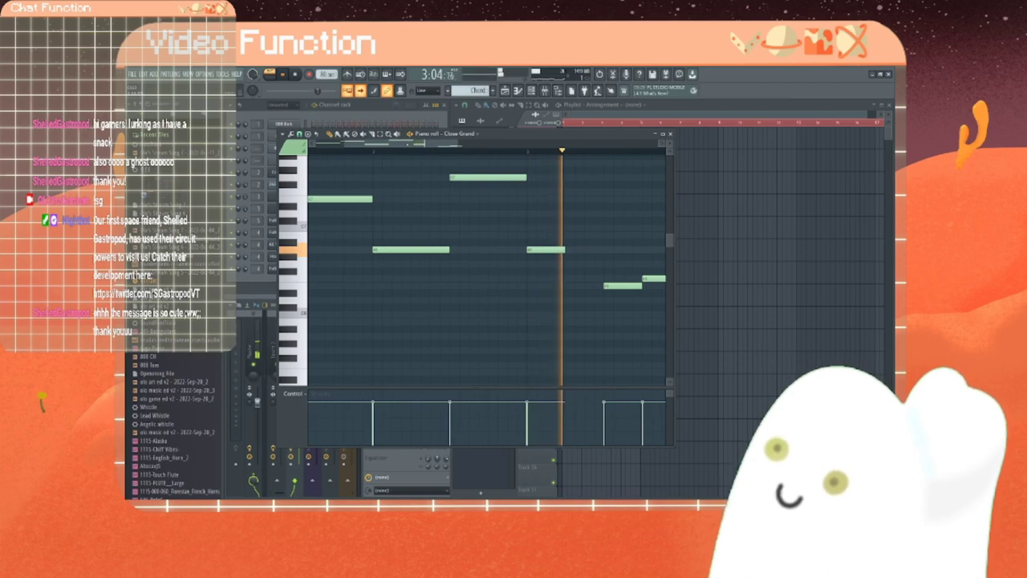
pyautogui.rightClick(491, 302)
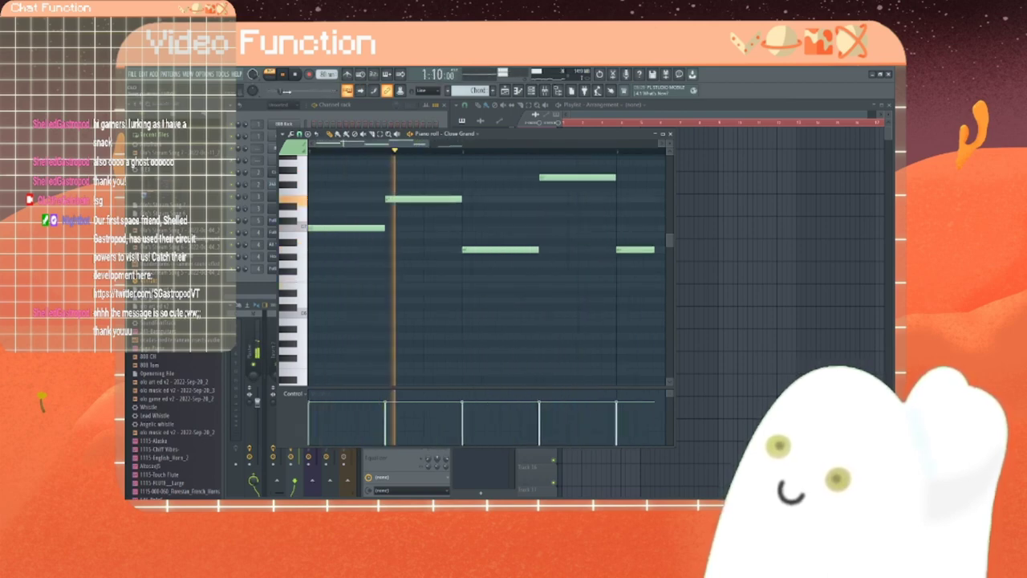
pyautogui.click(296, 74)
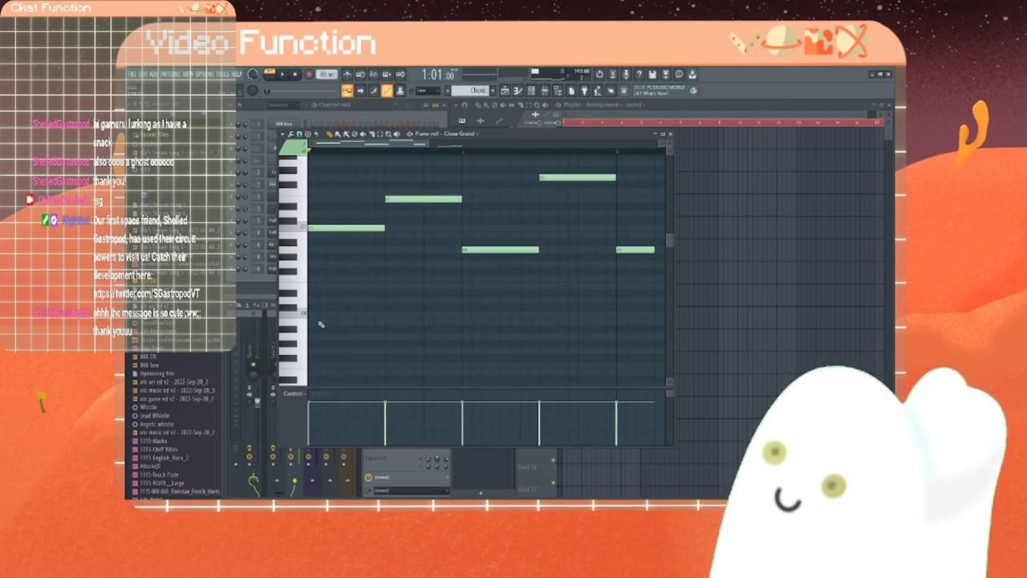
# Step: Try a lower harmony of two-beat E and F notes under the melody in bar 1 and play it
pyautogui.click(326, 278)
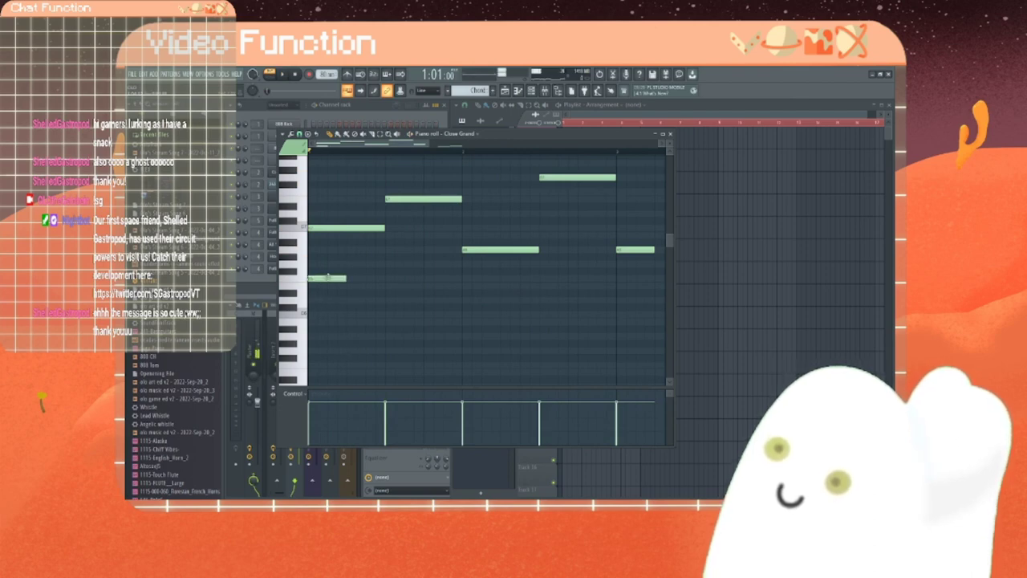
pyautogui.moveTo(345, 279); pyautogui.dragTo(377, 289)
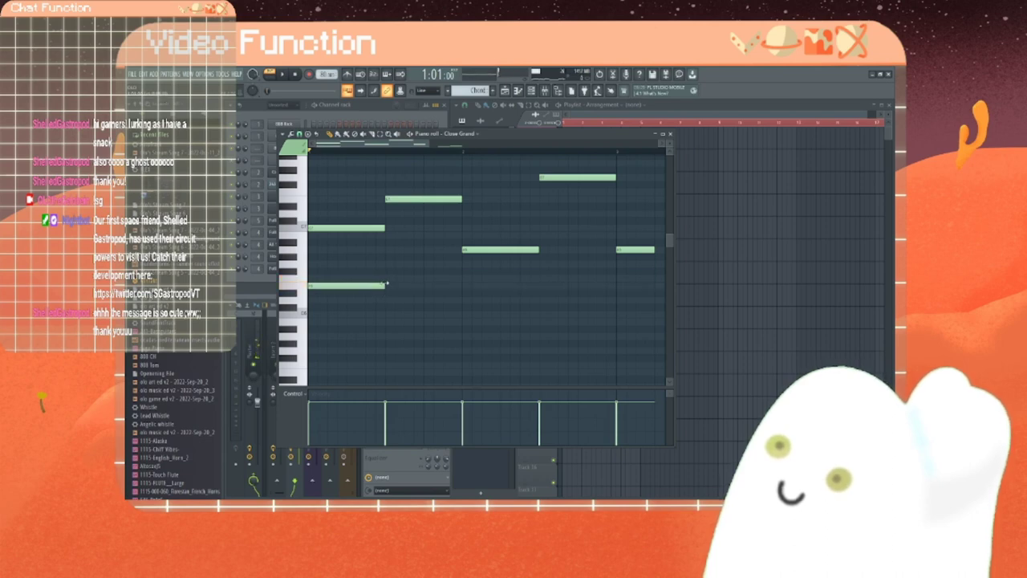
pyautogui.click(392, 280)
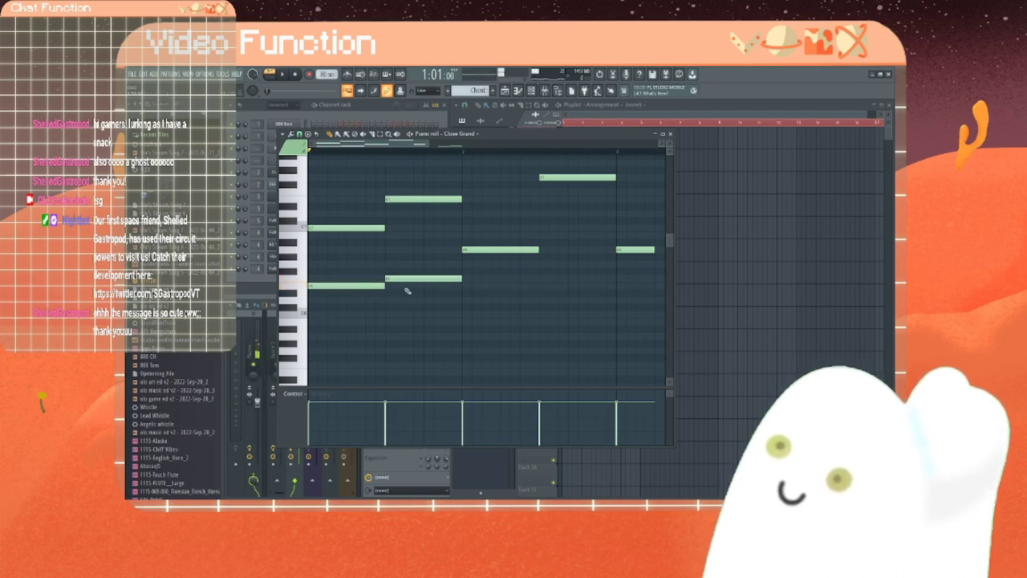
pyautogui.click(285, 74)
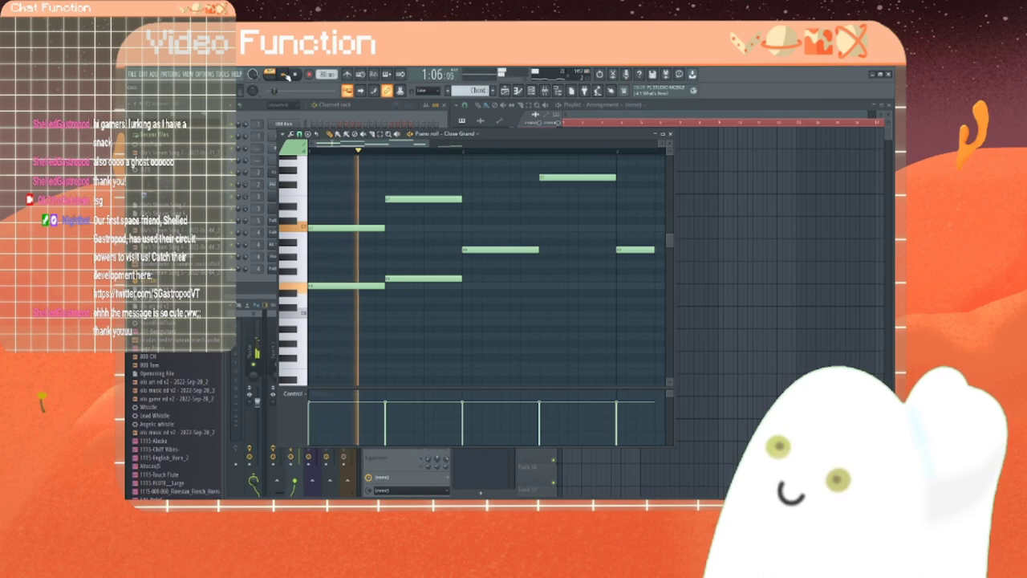
# Step: Replace the lower notes in bar 1 with a two-beat F followed by a two-beat E, and play from the start
pyautogui.rightClick(394, 277)
pyautogui.click(393, 285)
pyautogui.rightClick(365, 286)
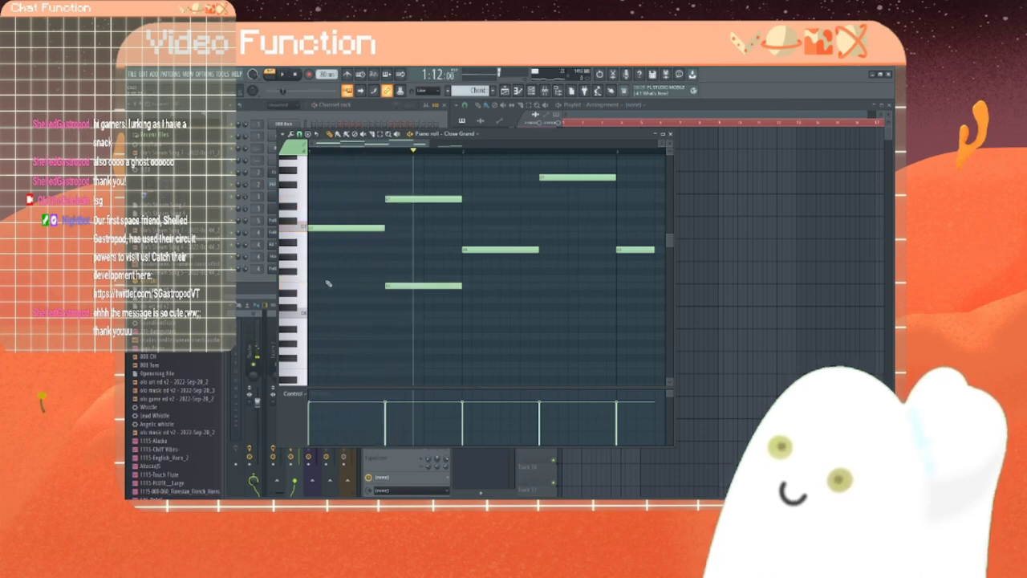
pyautogui.click(327, 278)
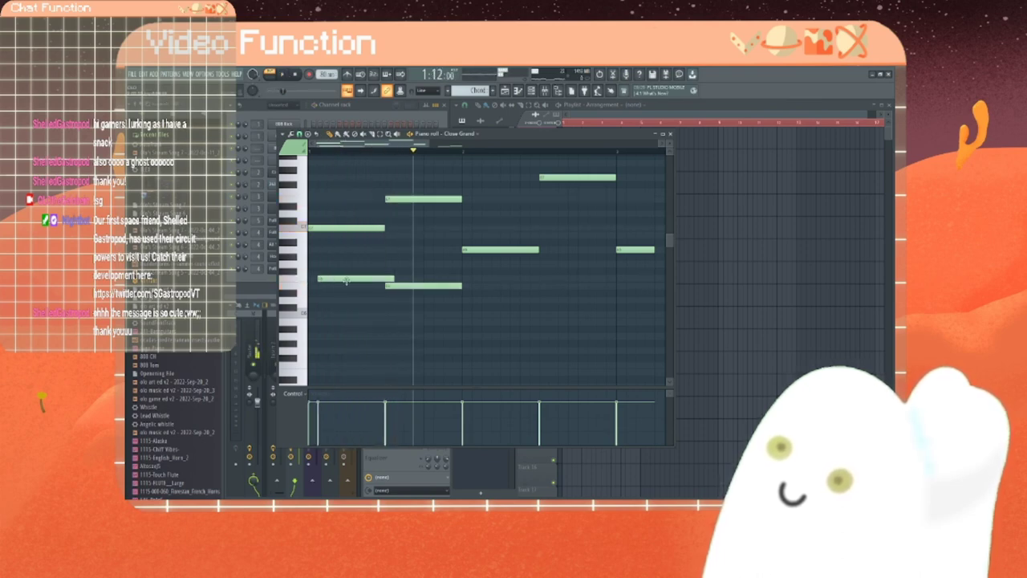
pyautogui.click(309, 152)
pyautogui.click(283, 75)
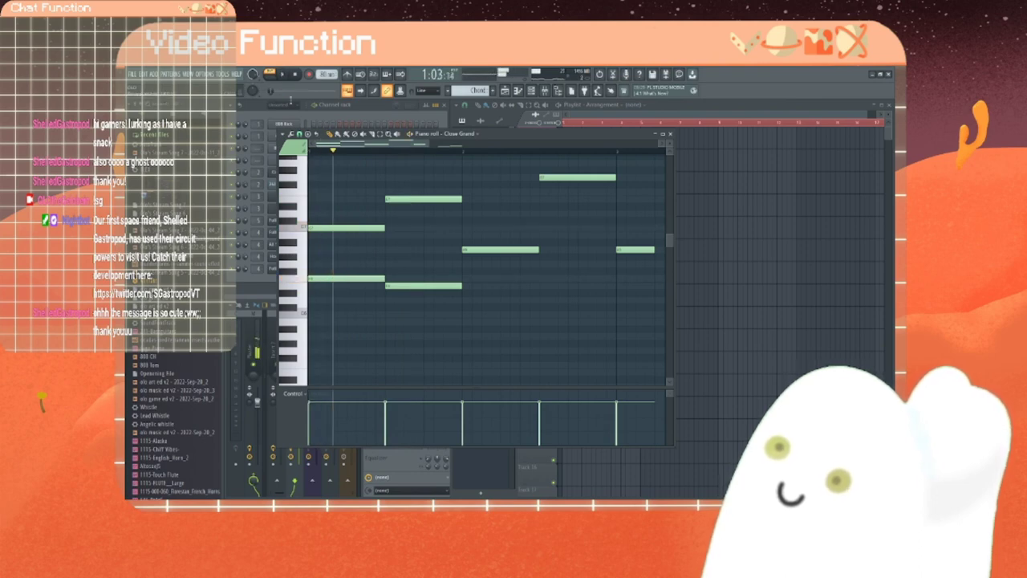
# Step: Move the two lower notes in bar 1 down to C and A, and play them with the melody
pyautogui.moveTo(334, 278); pyautogui.dragTo(331, 315)
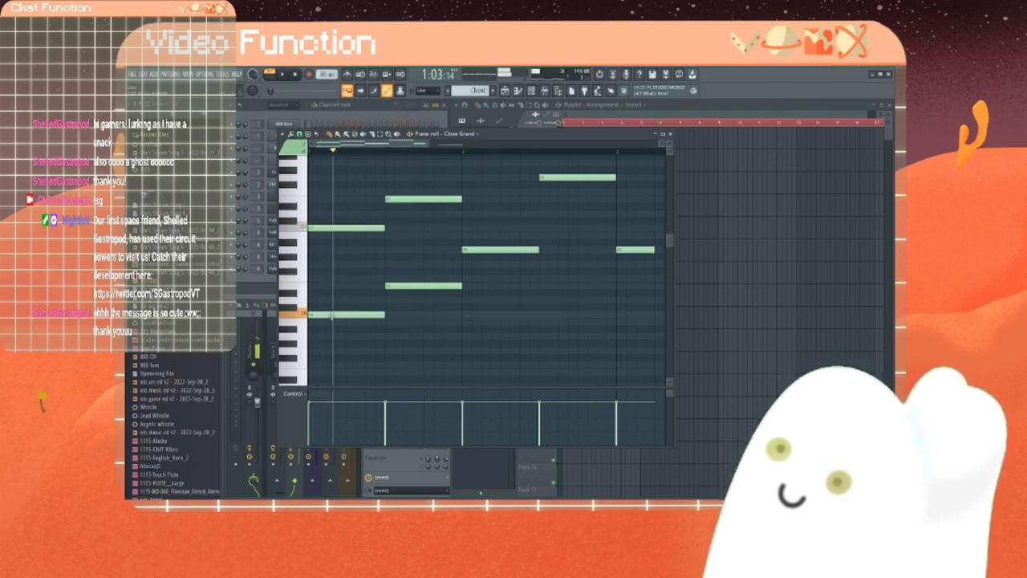
pyautogui.moveTo(405, 287); pyautogui.dragTo(402, 338)
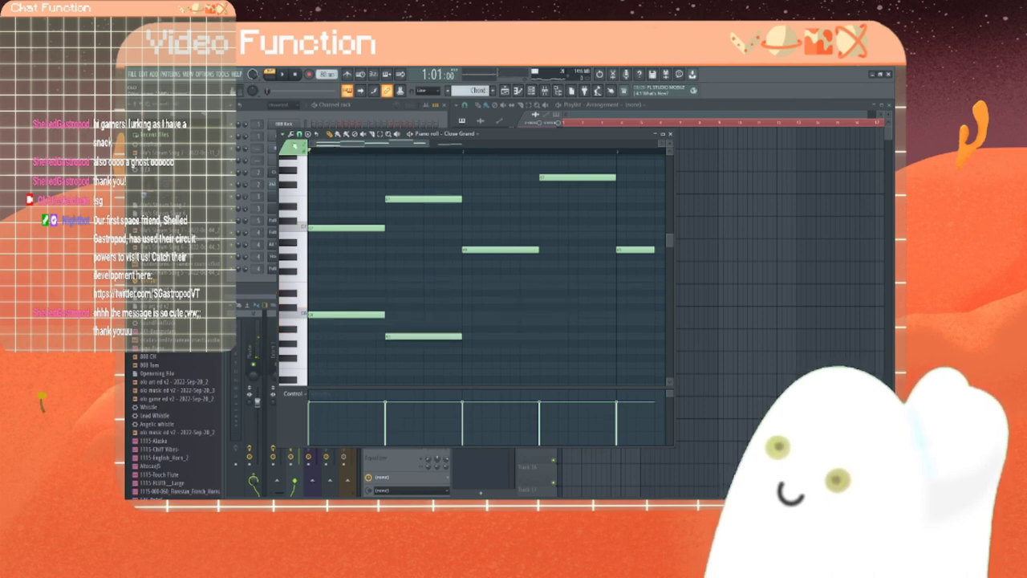
pyautogui.click(283, 75)
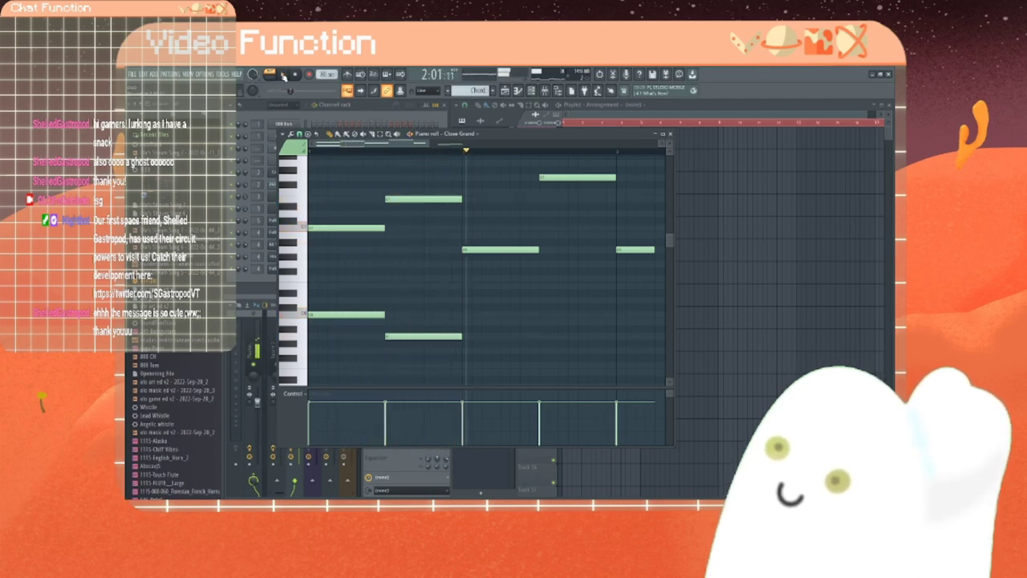
# Step: Add a two-beat note below the melody at the start of bar 2, trying F before settling on C
pyautogui.click(473, 365)
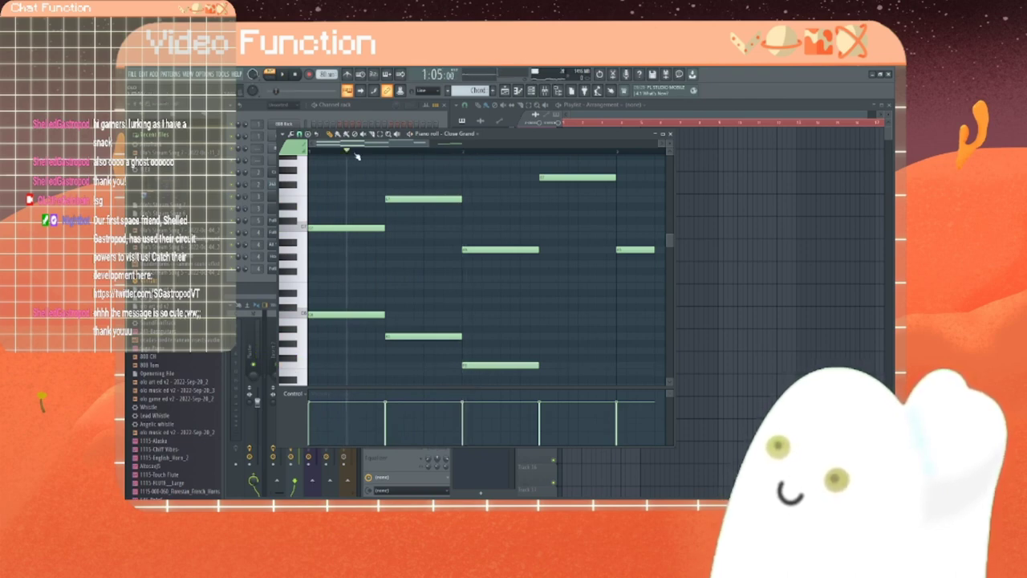
pyautogui.click(284, 74)
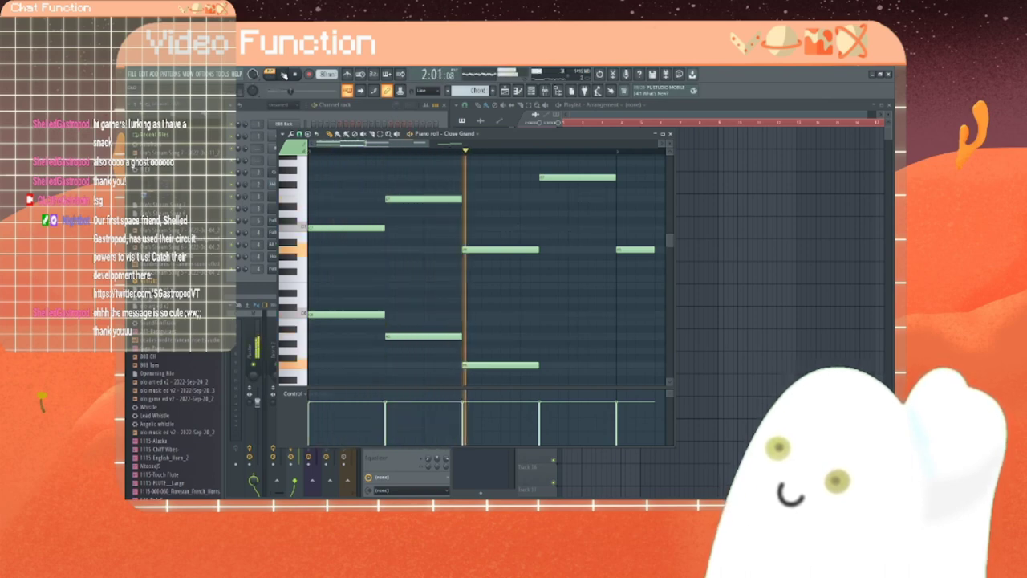
pyautogui.press('space')
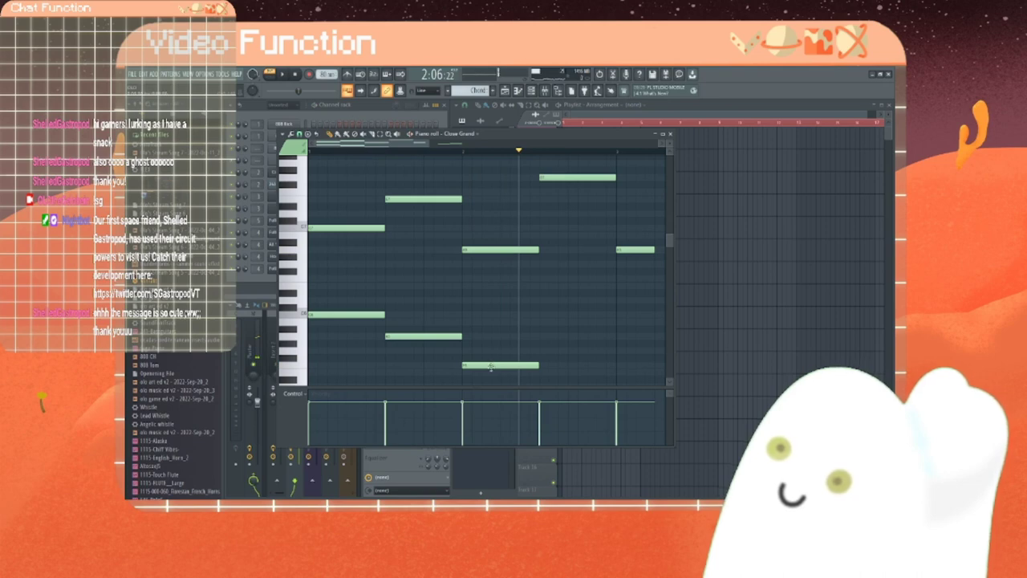
pyautogui.click(490, 366)
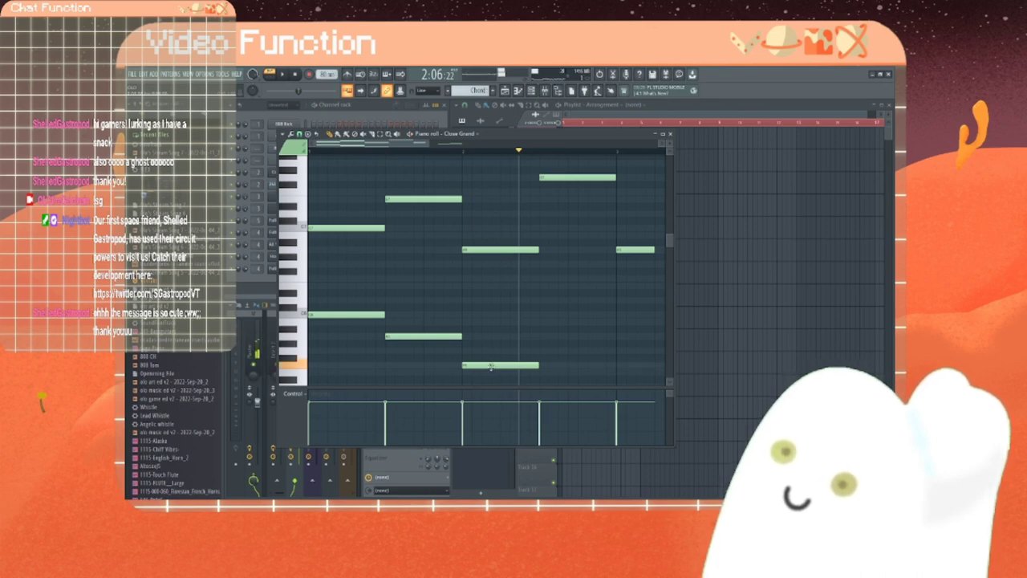
pyautogui.moveTo(490, 366); pyautogui.dragTo(489, 315)
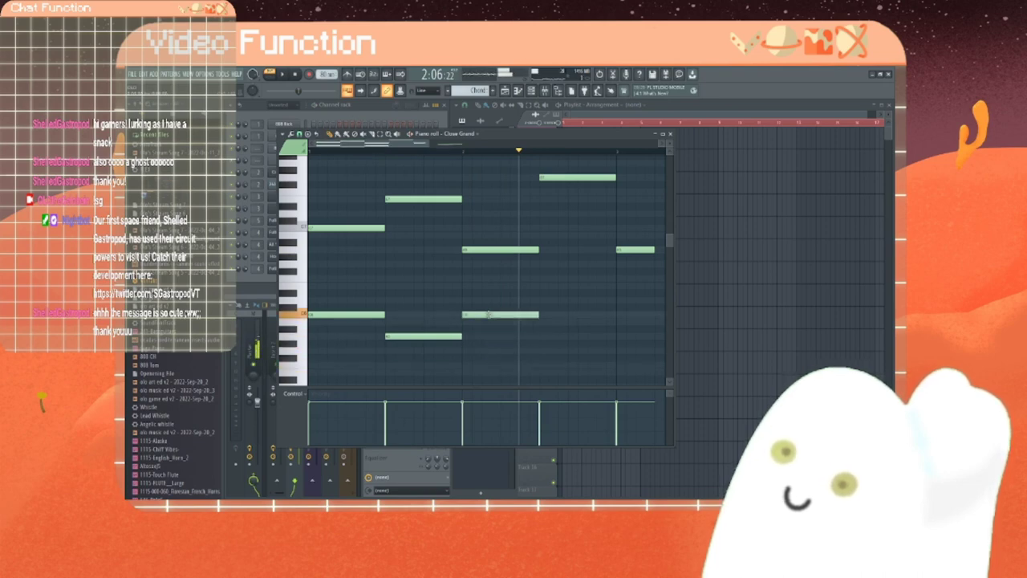
# Step: Extend the lower harmony with a two-beat F in bar 2 and two-beat C and G notes in bar 3, and play it
pyautogui.click(554, 280)
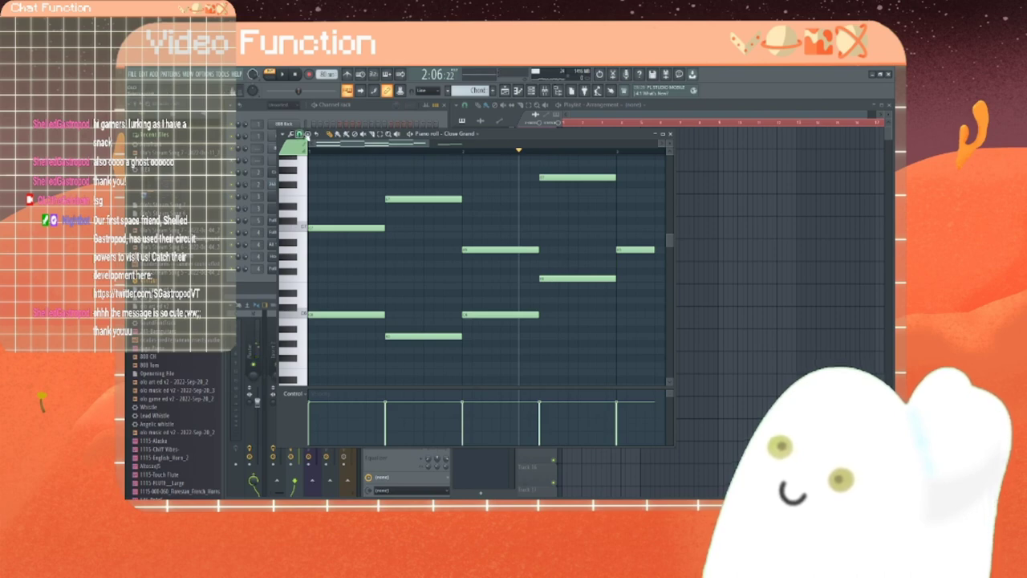
pyautogui.click(285, 78)
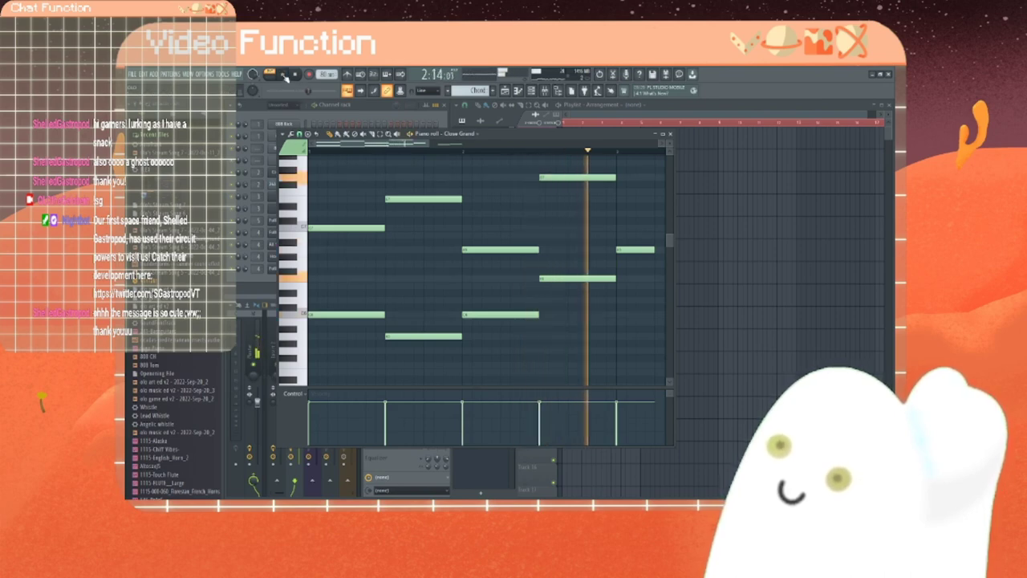
pyautogui.moveTo(387, 144); pyautogui.dragTo(433, 146)
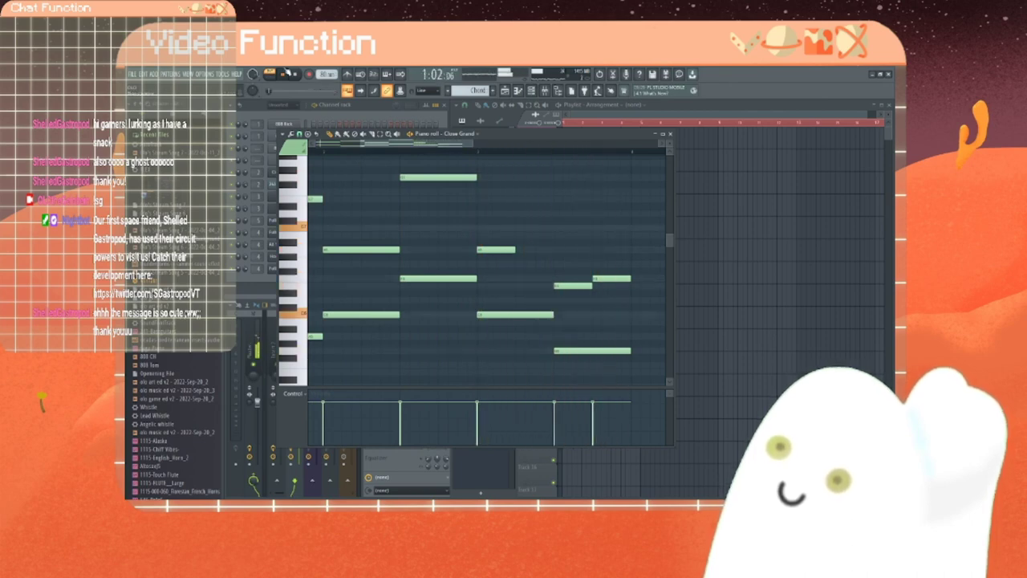
pyautogui.moveTo(409, 144); pyautogui.dragTo(363, 144)
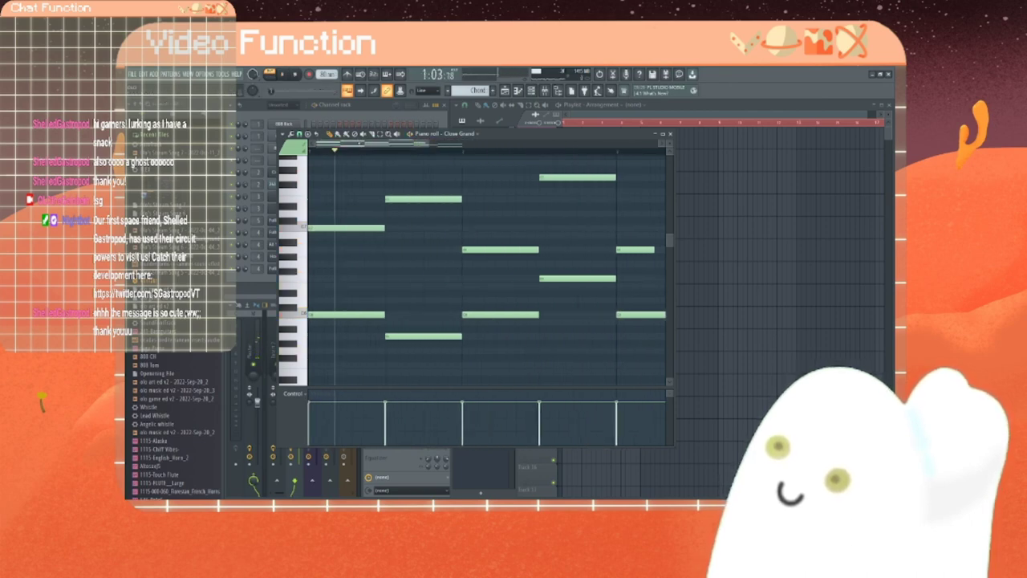
# Step: Add a low bass line of two-beat notes, C and A in bar 1, D and G in bar 2, D and A in bar 3, and play it
pyautogui.scroll(-6, 424, 295)
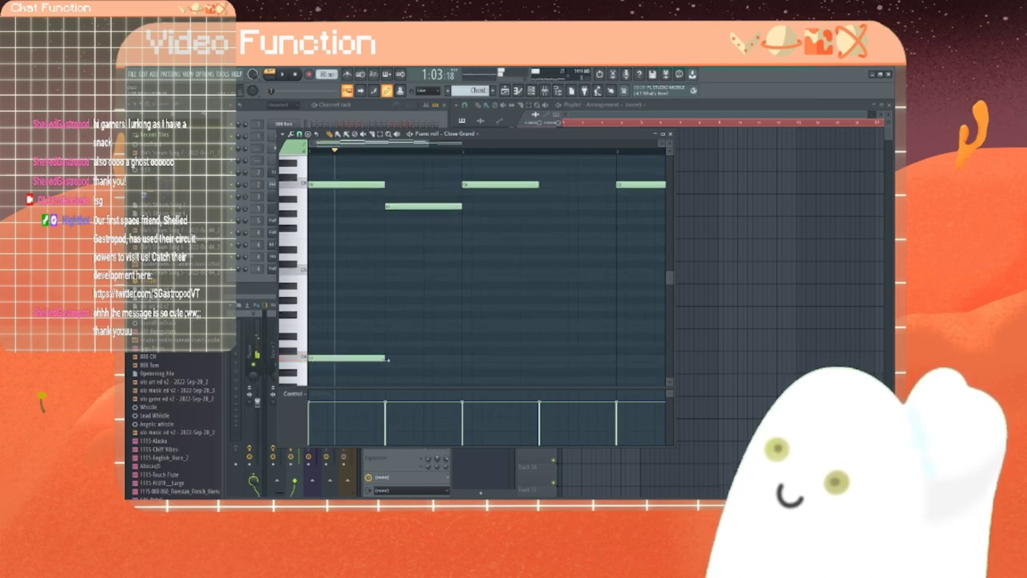
pyautogui.scroll(-1, 388, 361)
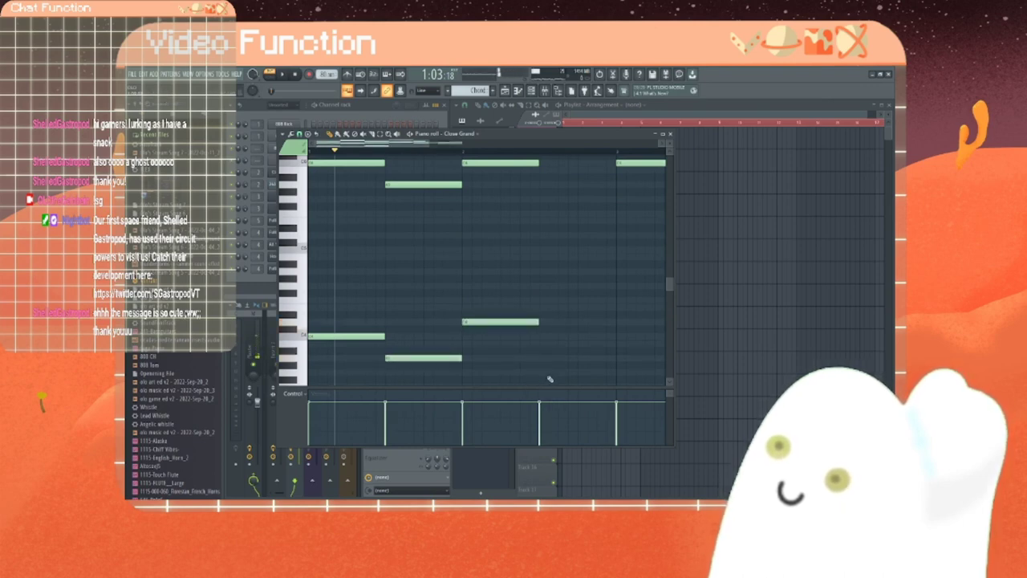
pyautogui.moveTo(414, 144); pyautogui.dragTo(459, 155)
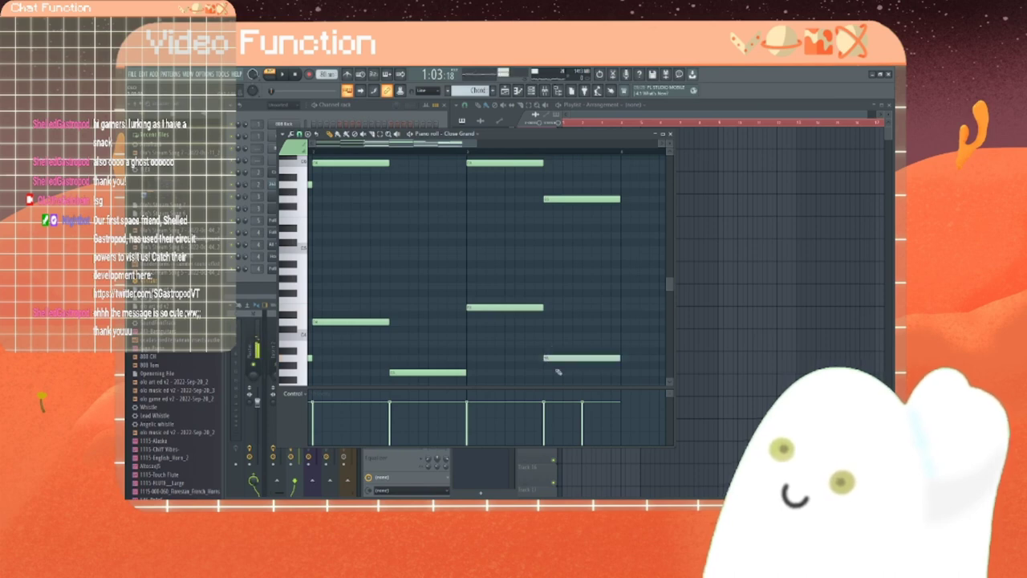
pyautogui.scroll(5, 507, 188)
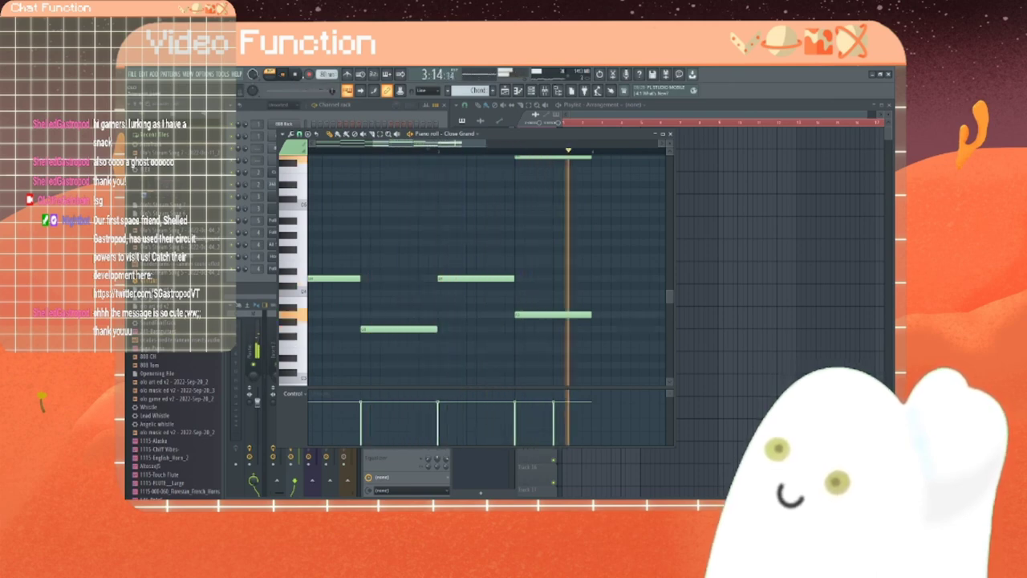
pyautogui.click(296, 74)
pyautogui.scroll(5, 400, 244)
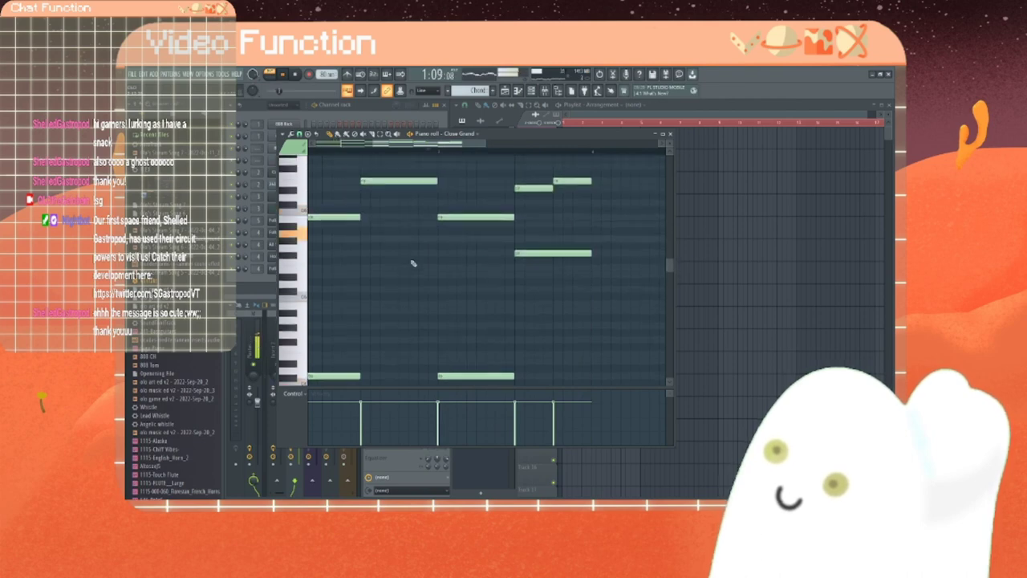
# Step: Lower the top melody note and the bass note in the second half of bar 2 to F during playback
pyautogui.press('space')
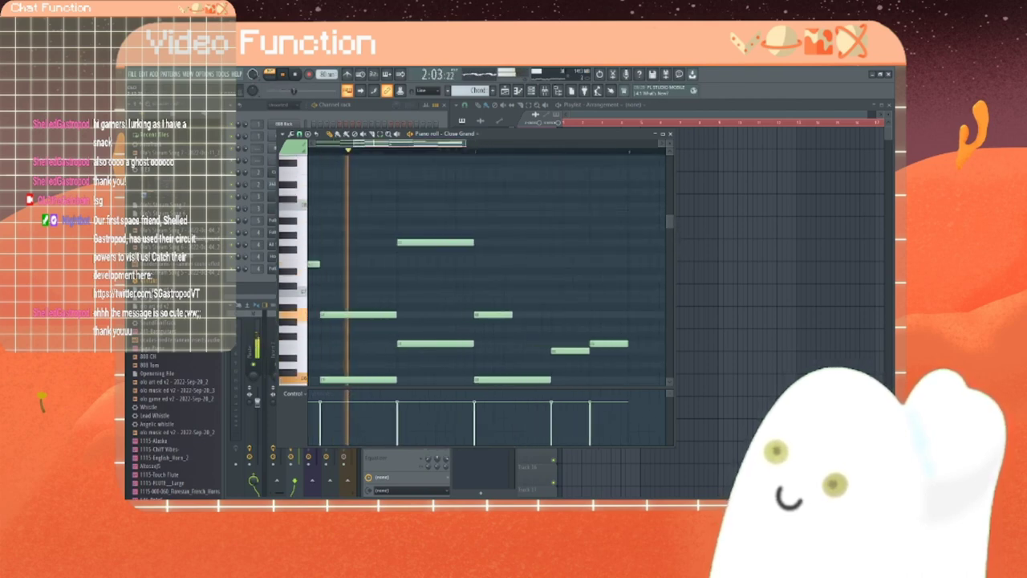
pyautogui.moveTo(470, 241); pyautogui.dragTo(469, 265)
pyautogui.scroll(-3, 468, 276)
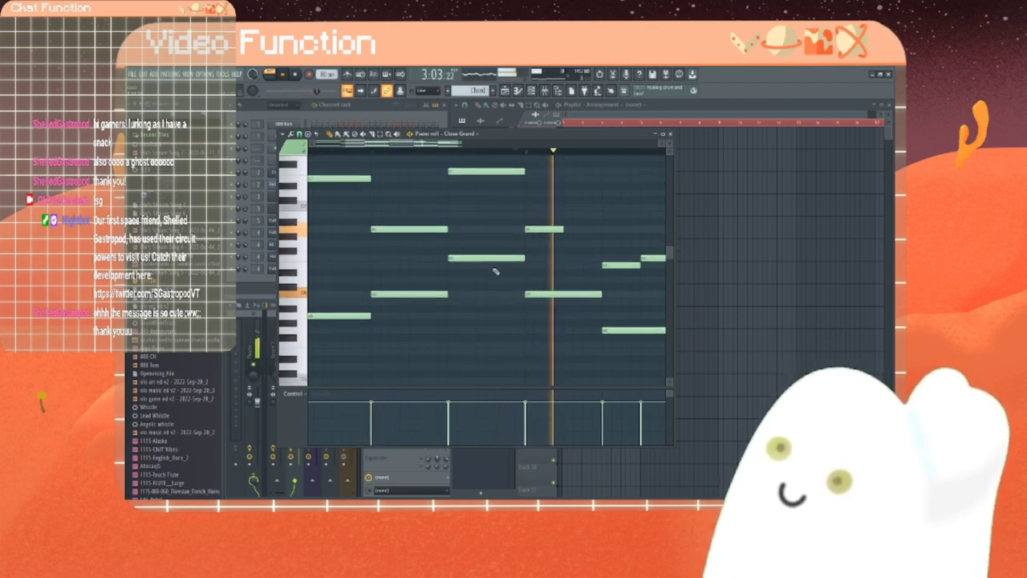
pyautogui.scroll(-1, 496, 272)
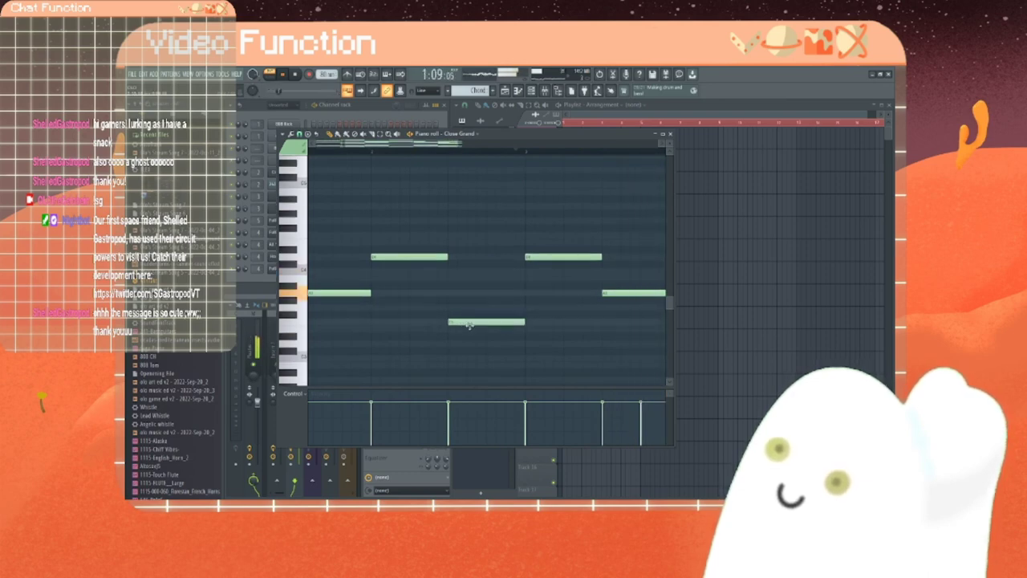
# Step: Compare the melody and bass during playback and clear the low bass notes from bars 2 and 3
pyautogui.scroll(8, 475, 330)
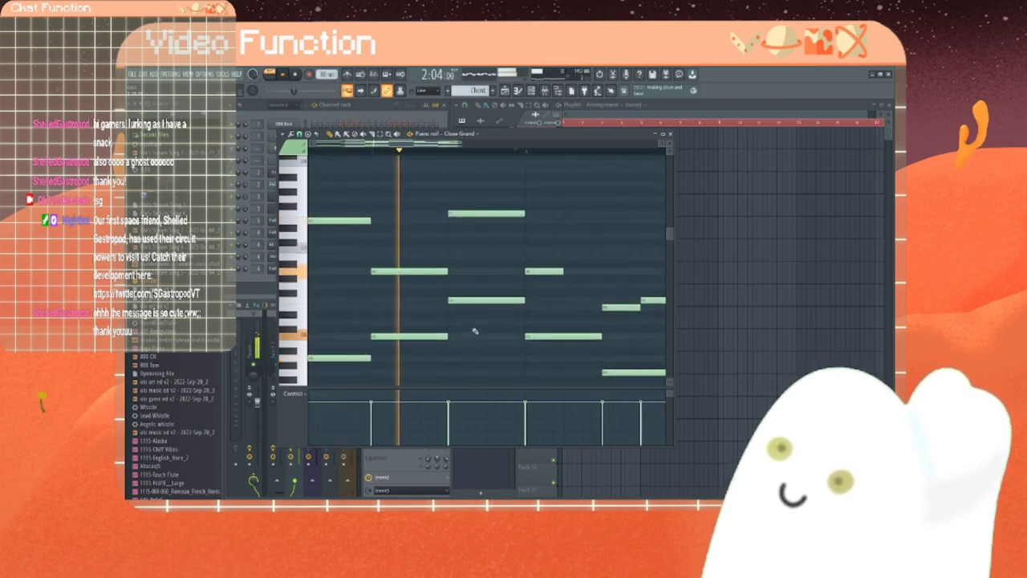
pyautogui.scroll(-6, 475, 330)
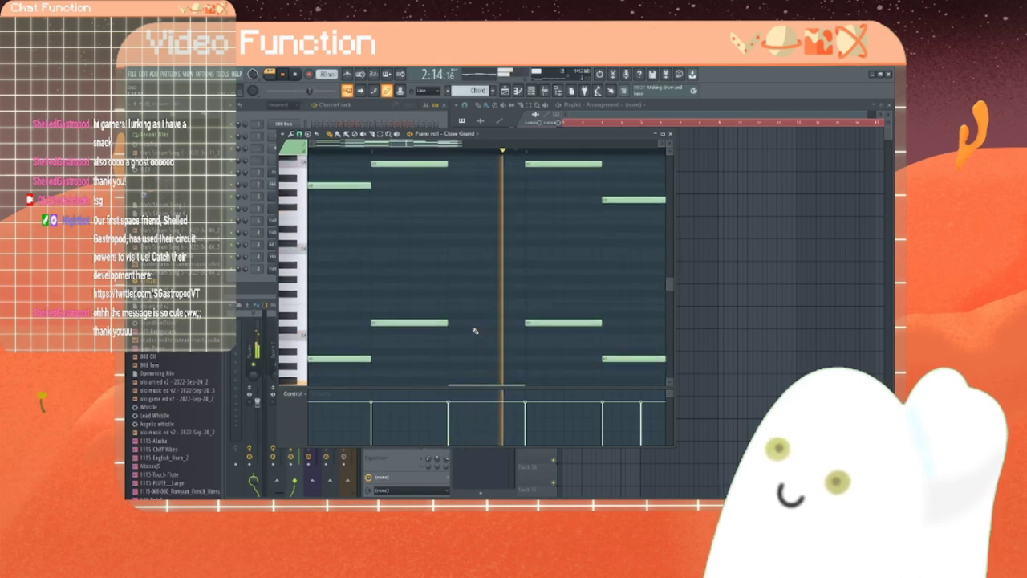
pyautogui.scroll(-4, 476, 331)
pyautogui.moveTo(468, 279); pyautogui.dragTo(468, 170)
pyautogui.scroll(4, 474, 249)
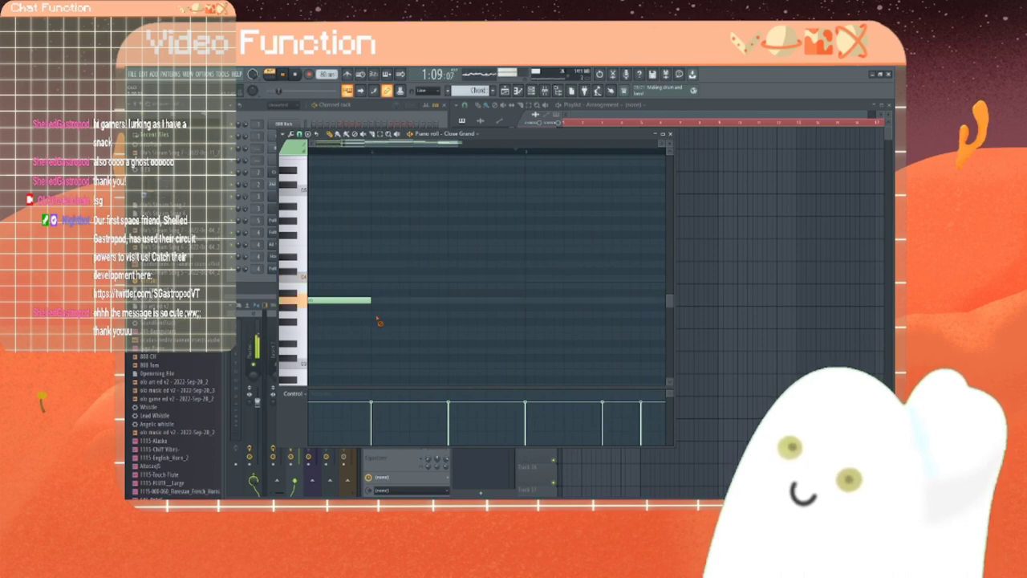
# Step: Clear the remaining low bass notes from bar 1, add a two-beat C one octave below the harmony's C, and play the pattern
pyautogui.scroll(4, 406, 325)
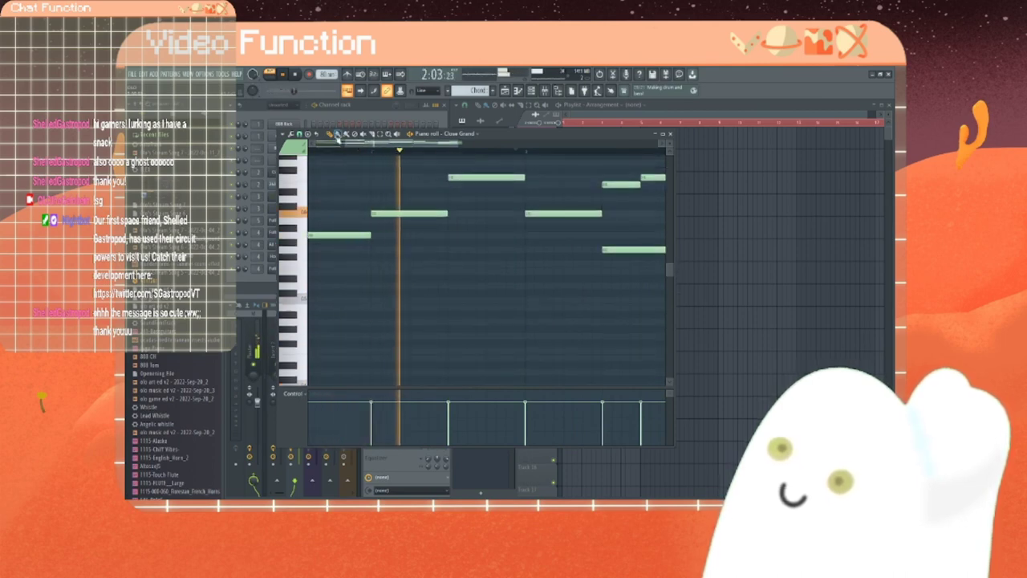
pyautogui.click(297, 74)
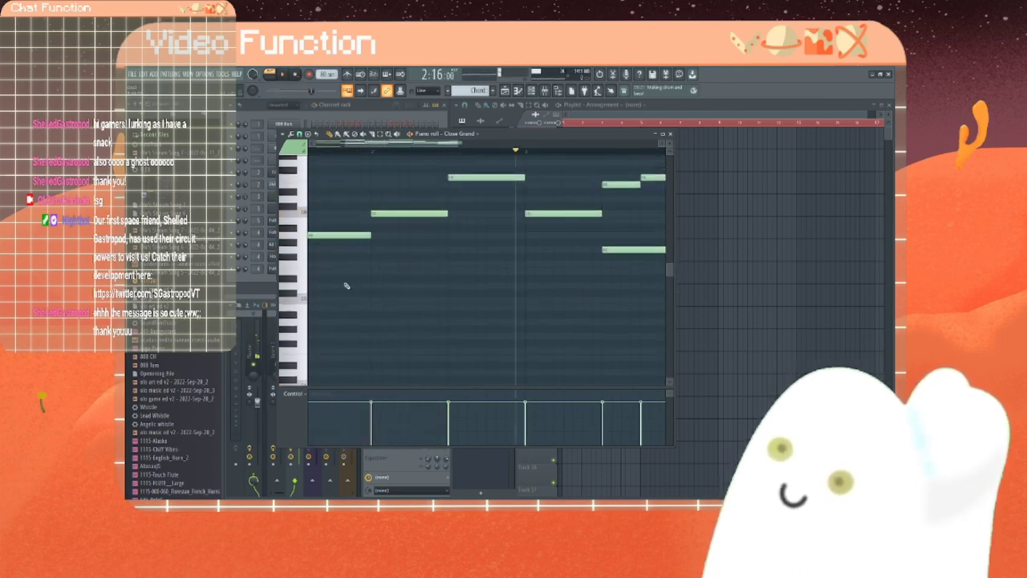
pyautogui.scroll(-4, 308, 304)
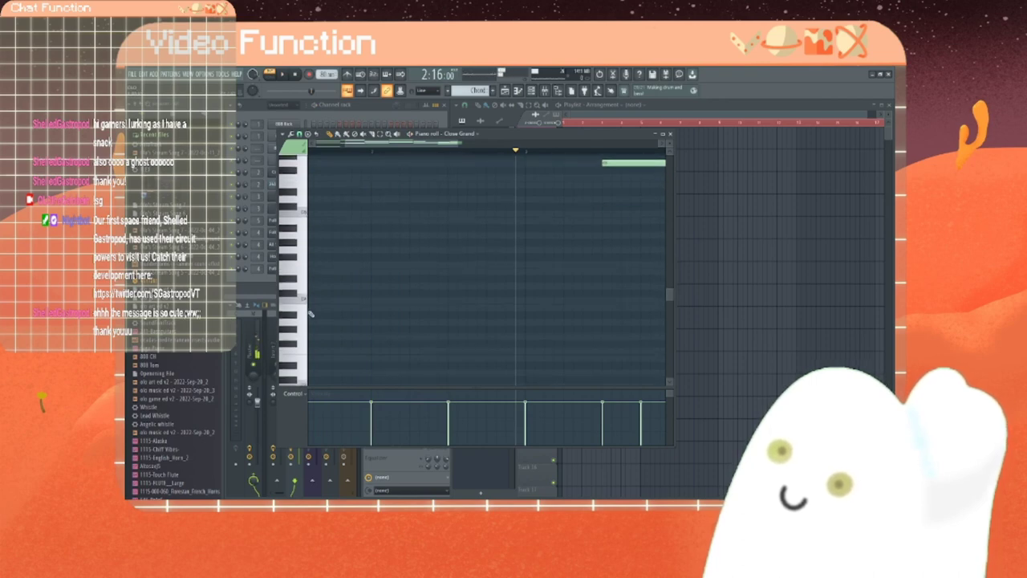
pyautogui.scroll(3, 308, 300)
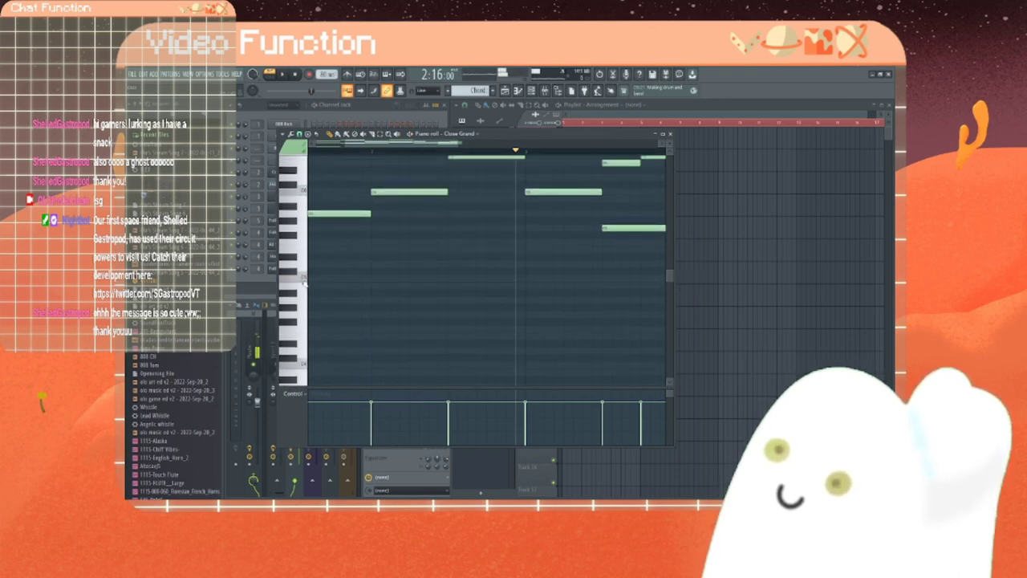
pyautogui.scroll(3, 305, 277)
pyautogui.hscroll(-3, 305, 277)
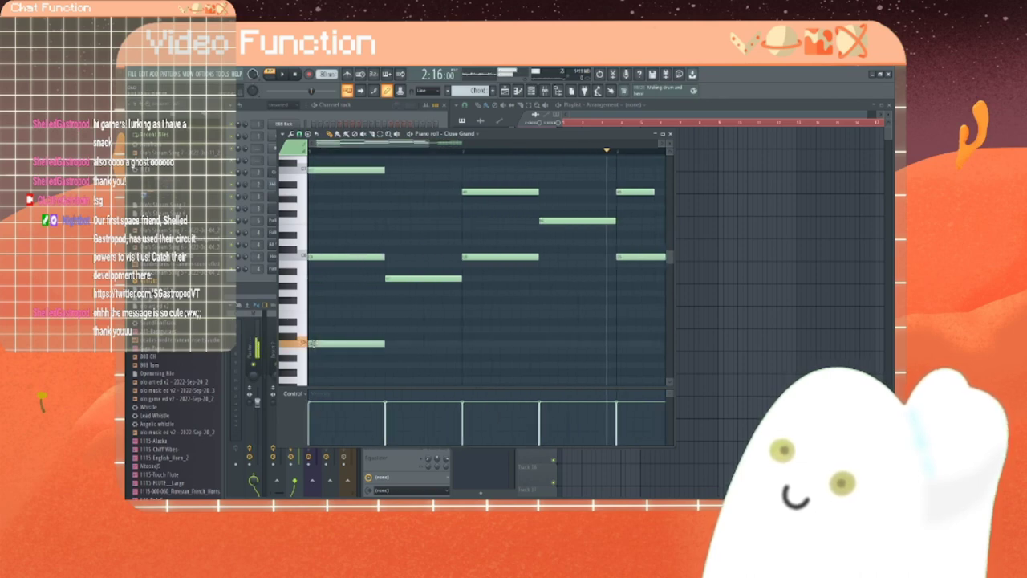
pyautogui.click(284, 74)
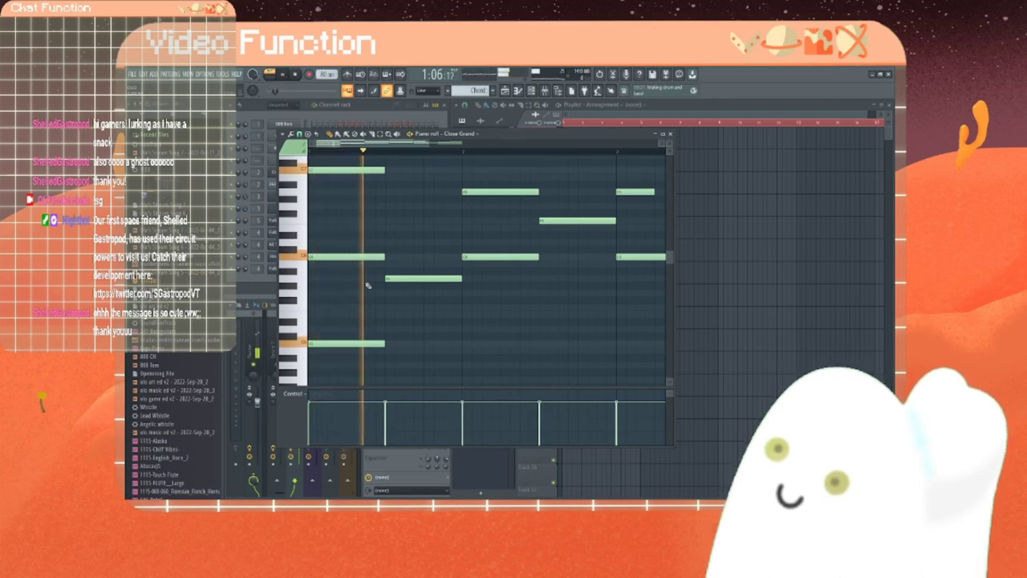
# Step: Continue the new bass line with a two-beat E in the second half of bar 1 and a two-beat G in the first half of bar 2
pyautogui.scroll(1, 401, 380)
pyautogui.scroll(-3, 390, 348)
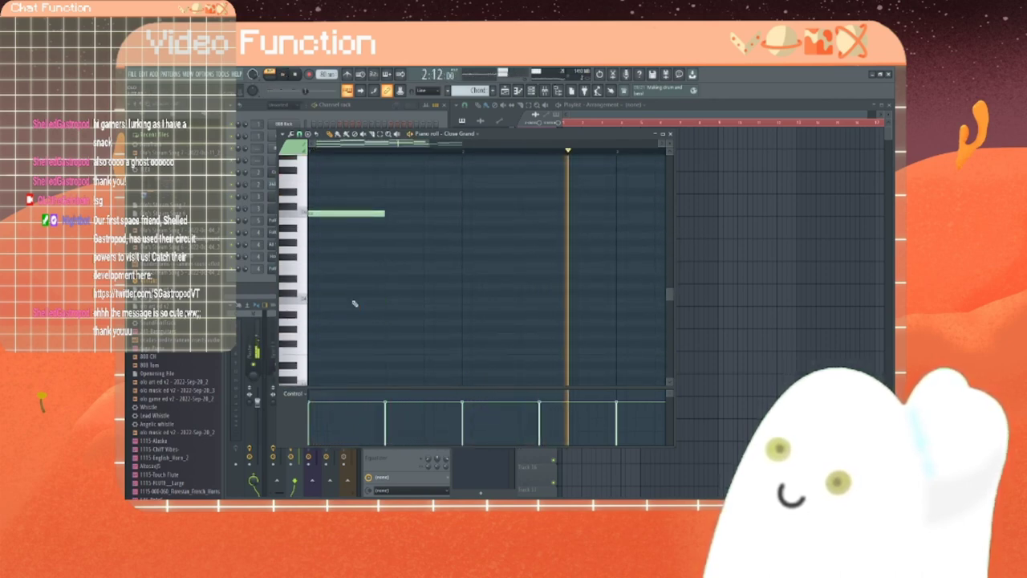
pyautogui.scroll(1, 395, 333)
pyautogui.scroll(1, 401, 345)
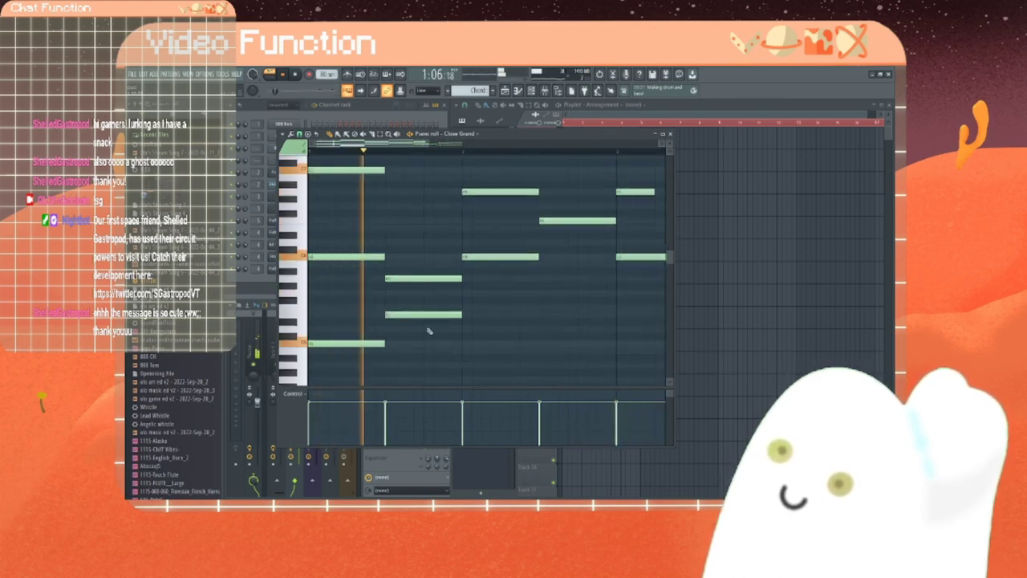
pyautogui.click(470, 345)
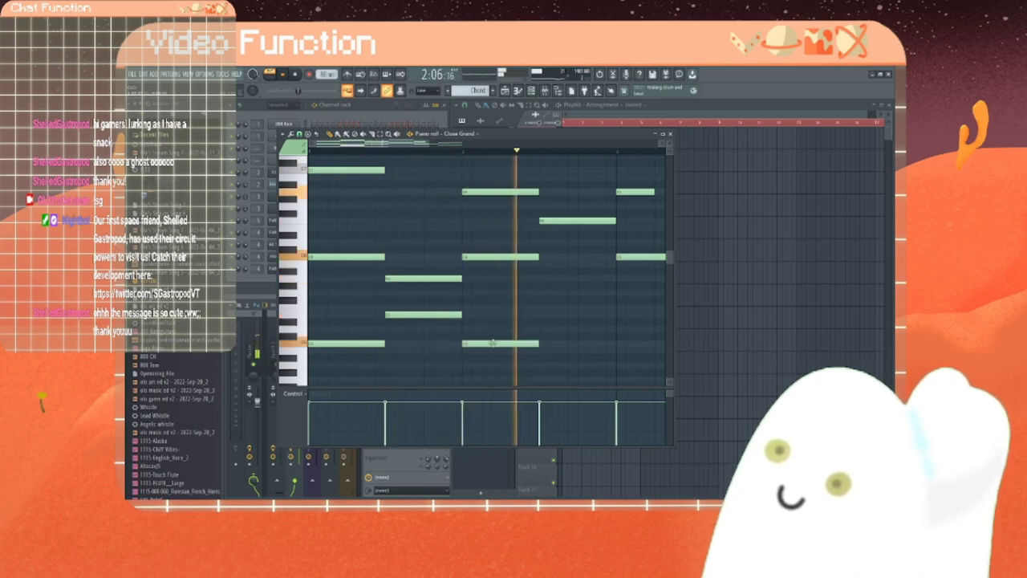
pyautogui.moveTo(488, 345); pyautogui.dragTo(475, 294)
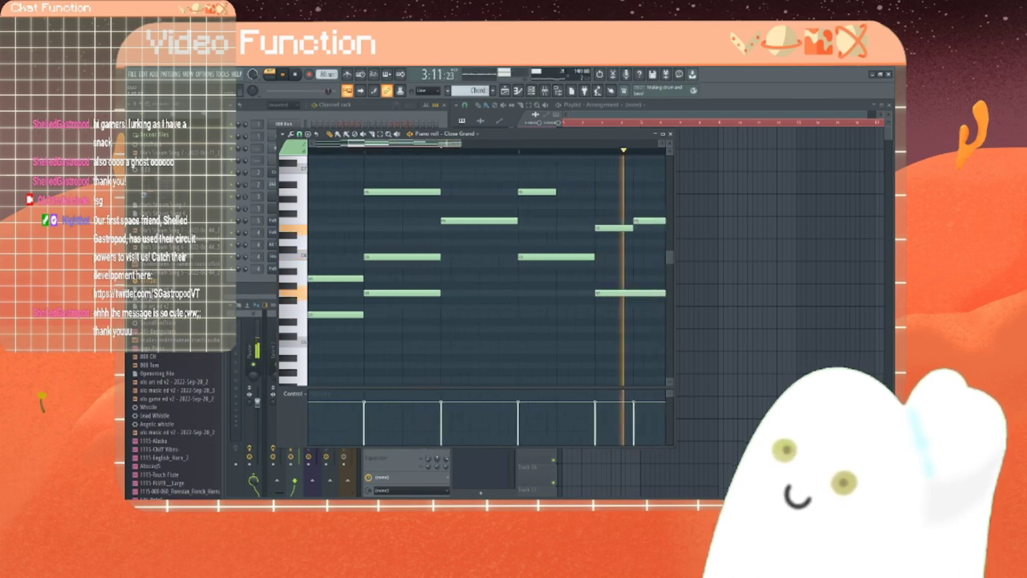
# Step: Complete the bass line with a two-beat F in the second half of bar 2 and two-beat A and C notes in bar 3
pyautogui.click(440, 329)
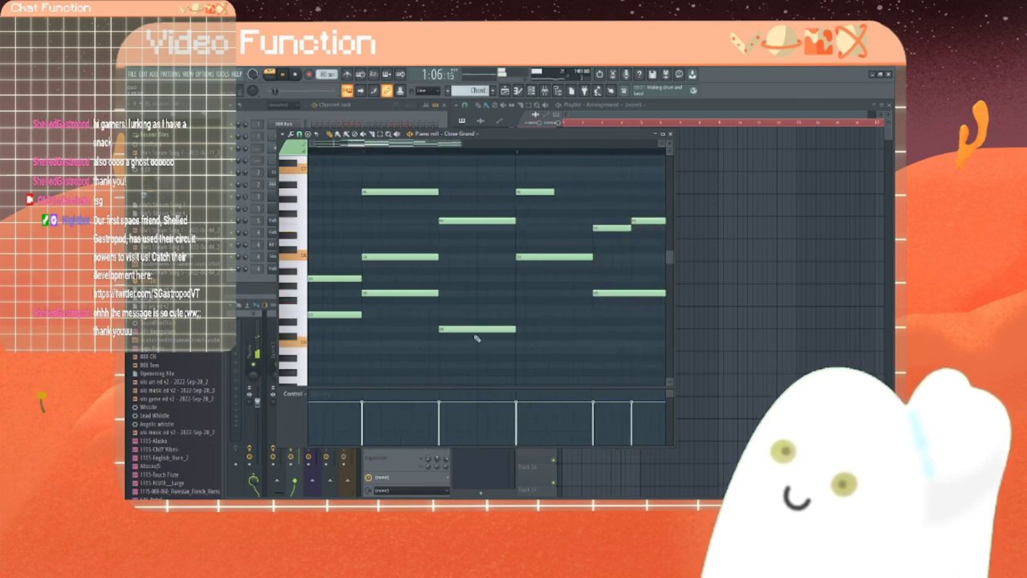
pyautogui.moveTo(472, 328); pyautogui.dragTo(471, 306)
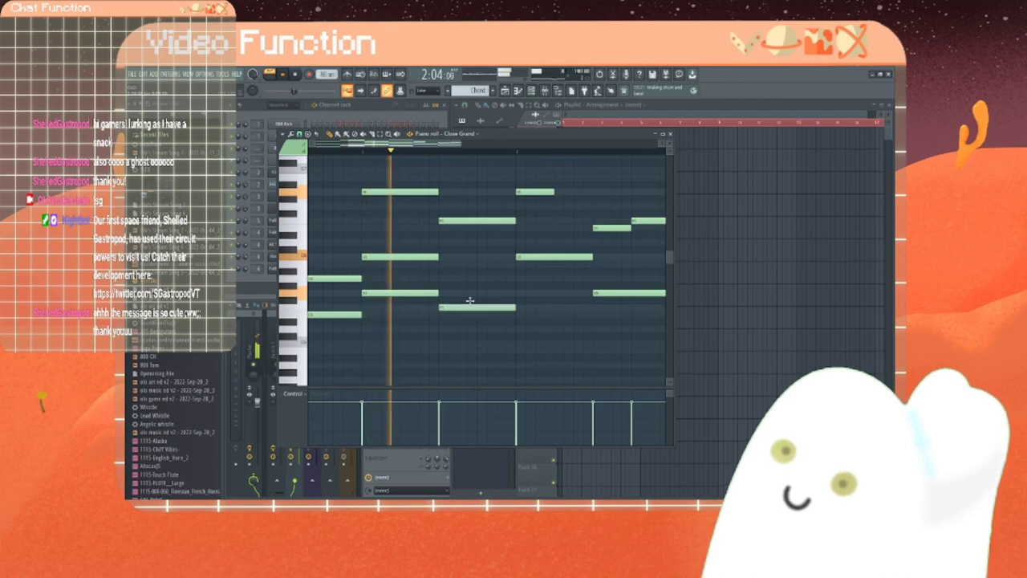
pyautogui.click(519, 329)
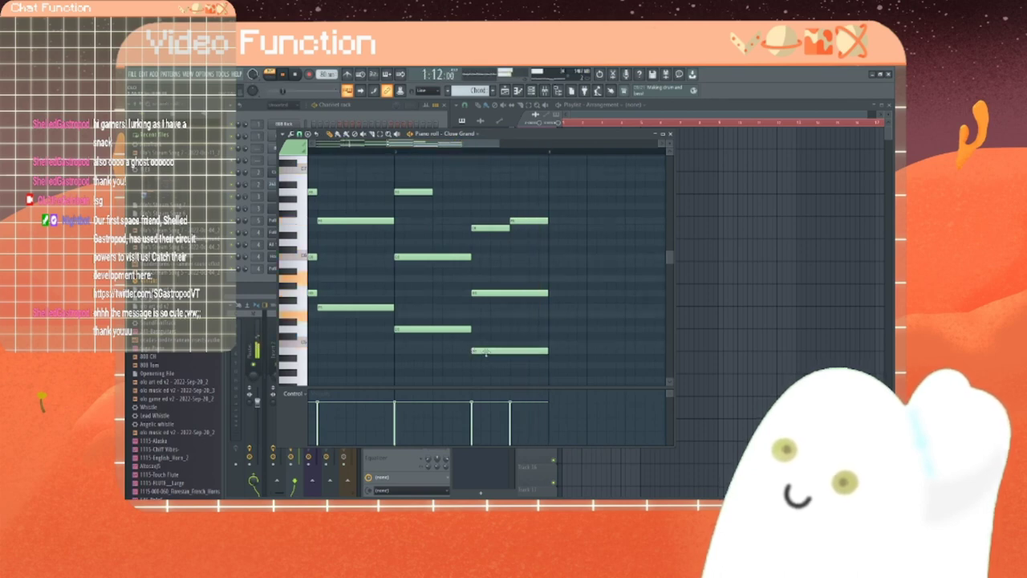
pyautogui.moveTo(487, 361); pyautogui.dragTo(488, 342)
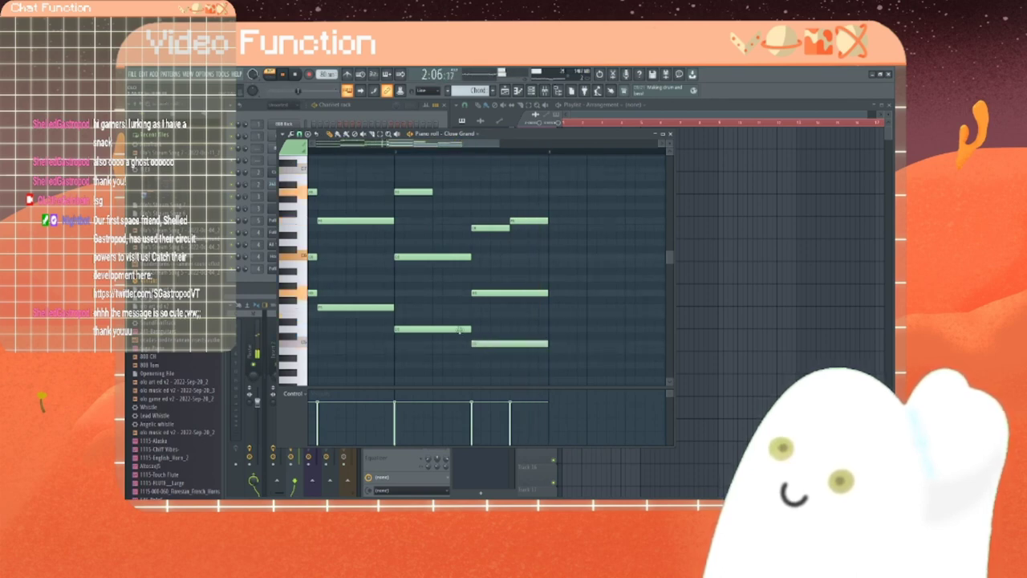
pyautogui.click(408, 366)
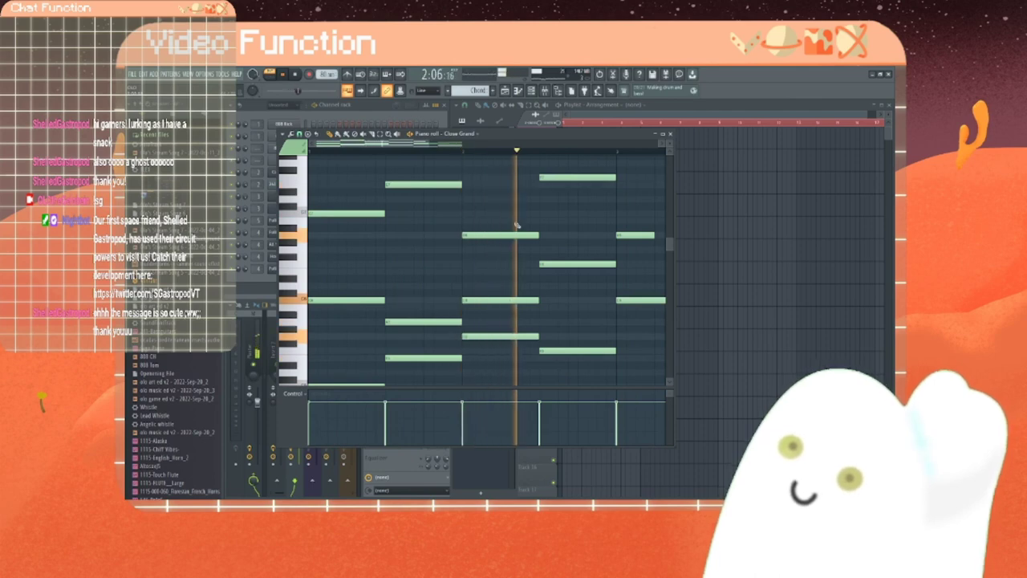
# Step: Close the piano roll, stop playback and place a Chord pattern clip on the playlist's Chord track starting at bar 3
pyautogui.click(671, 134)
pyautogui.click(296, 74)
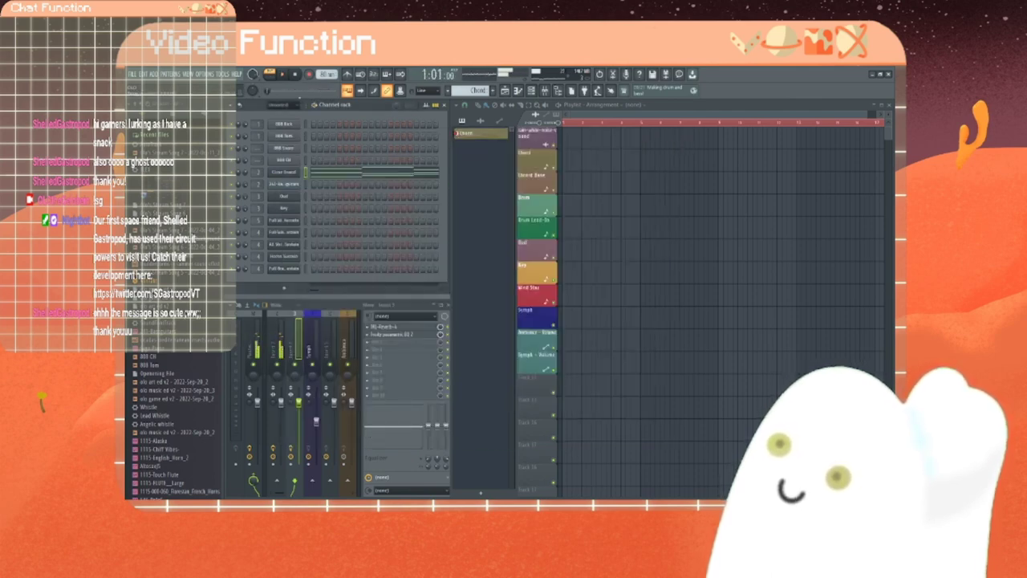
pyautogui.scroll(-8, 176, 180)
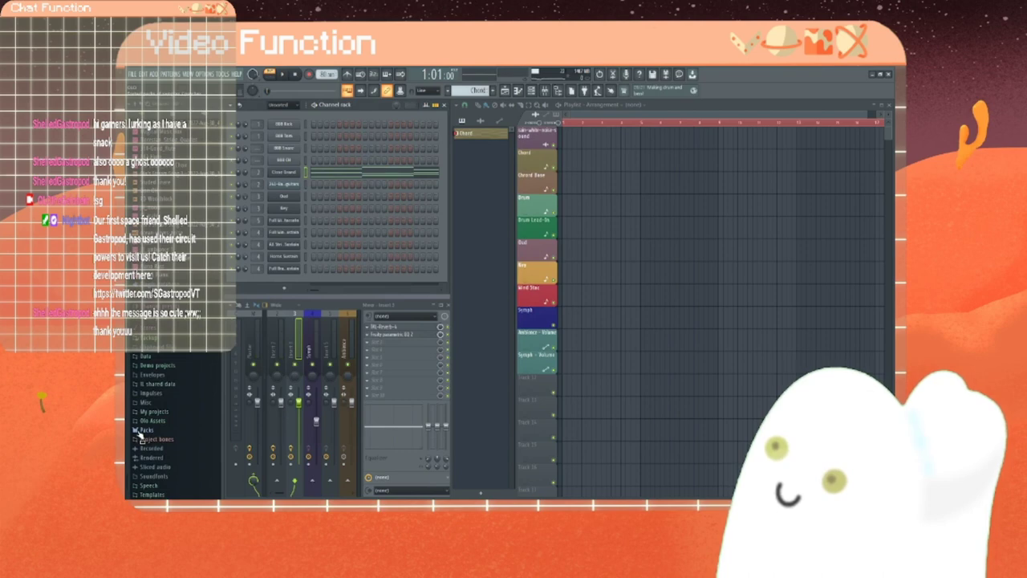
pyautogui.click(606, 159)
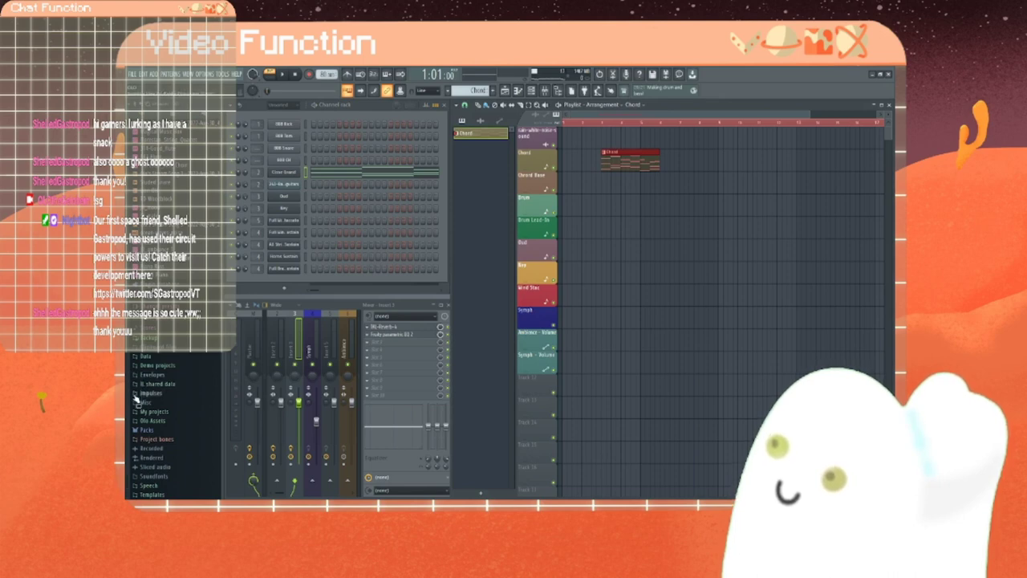
# Step: Find and preview the Children-in-school-sound-effect sample in the soundfonts folder, and place it on the first playlist track at bar 1
pyautogui.click(153, 477)
pyautogui.scroll(-3, 161, 393)
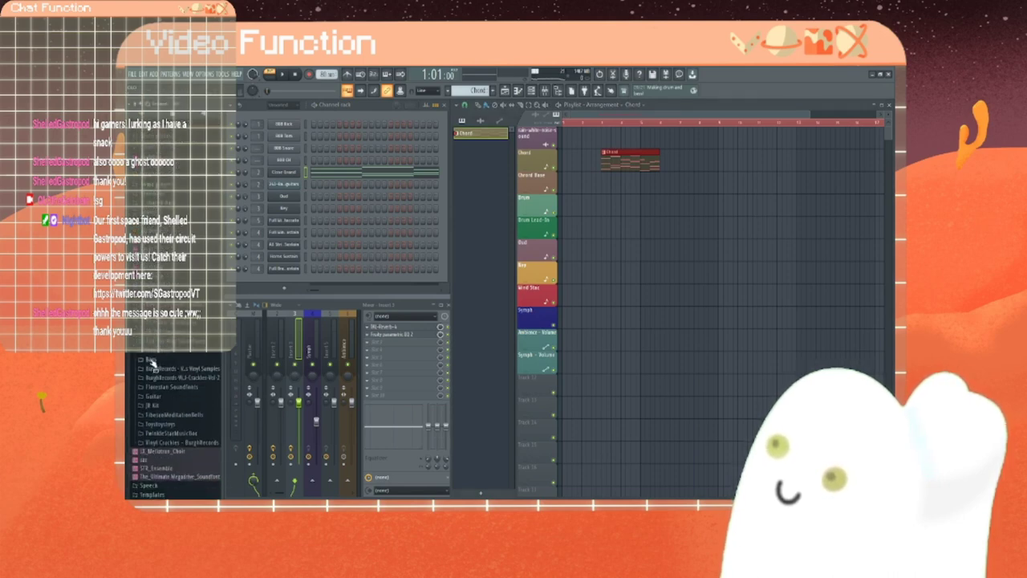
pyautogui.click(140, 352)
pyautogui.scroll(-1, 185, 385)
pyautogui.scroll(-5, 186, 384)
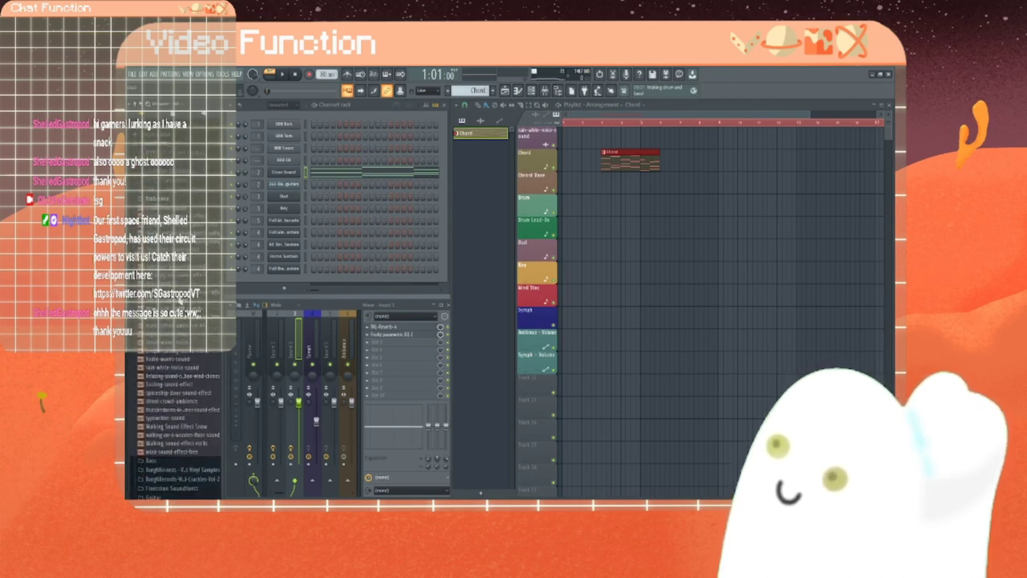
pyautogui.click(177, 306)
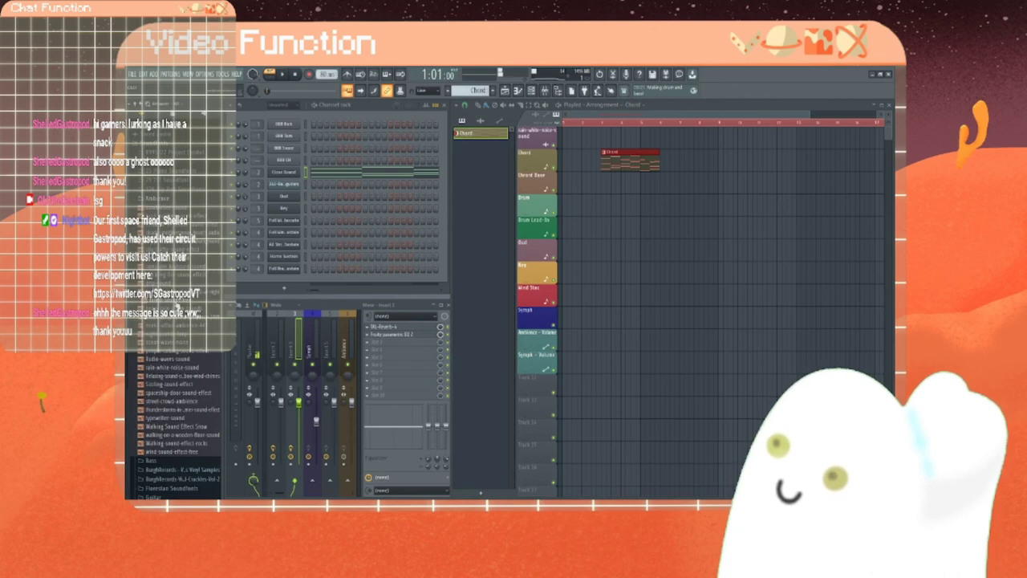
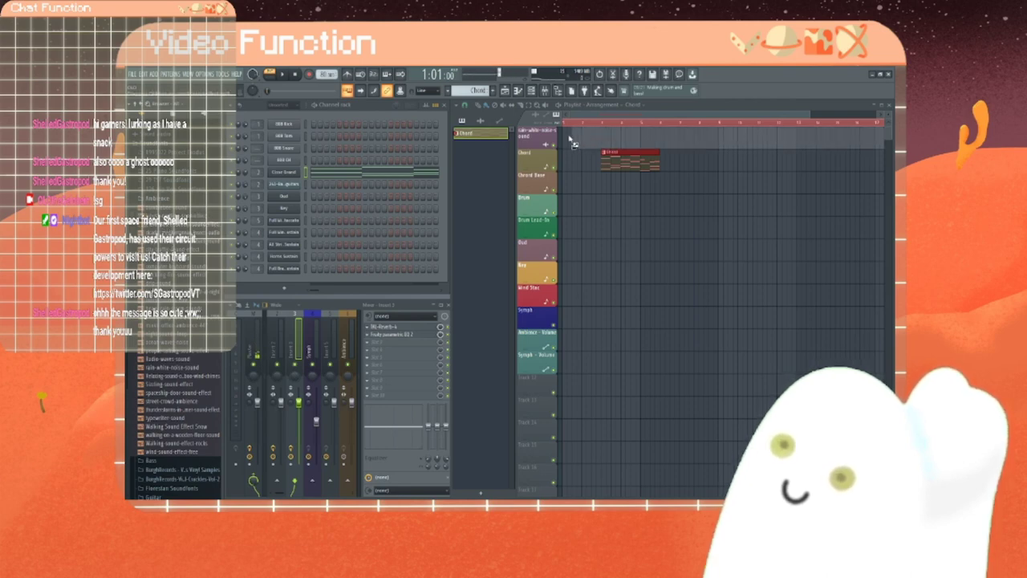
pyautogui.moveTo(567, 147); pyautogui.dragTo(566, 146)
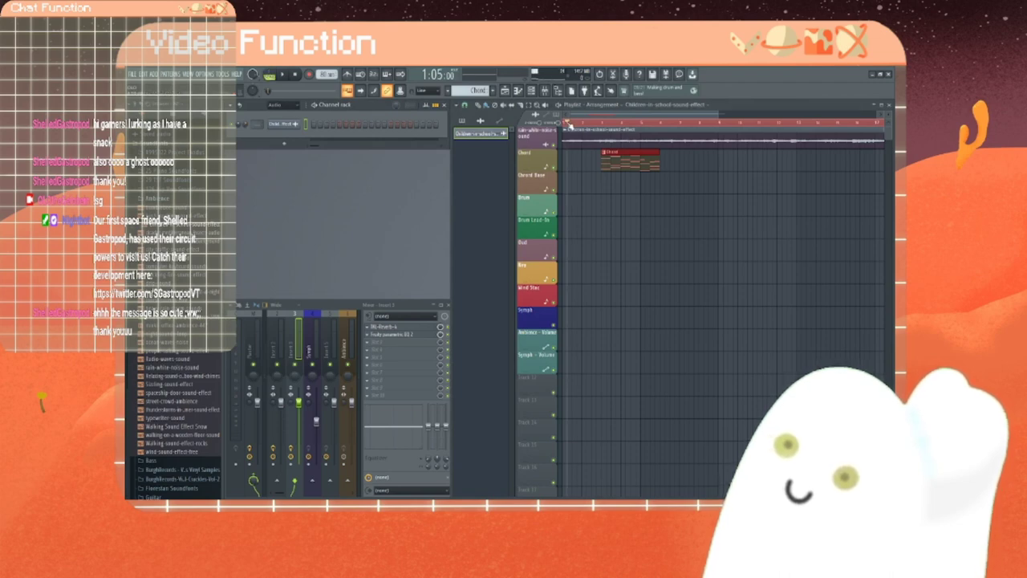
# Step: Play the song from bar 1 and append three more Chord clips back to back, starting at bars 6, 9 and 12
pyautogui.click(565, 125)
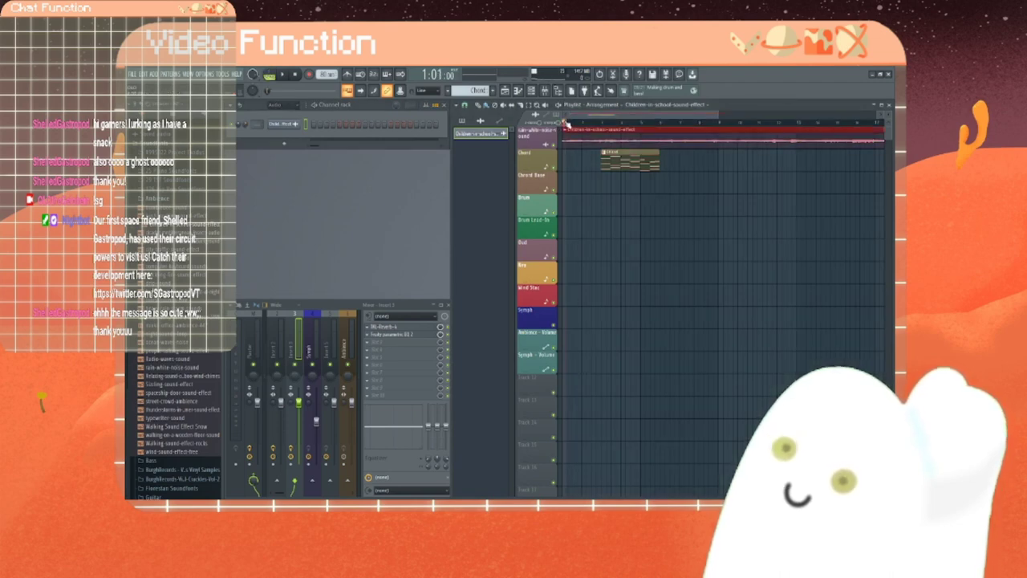
pyautogui.click(567, 123)
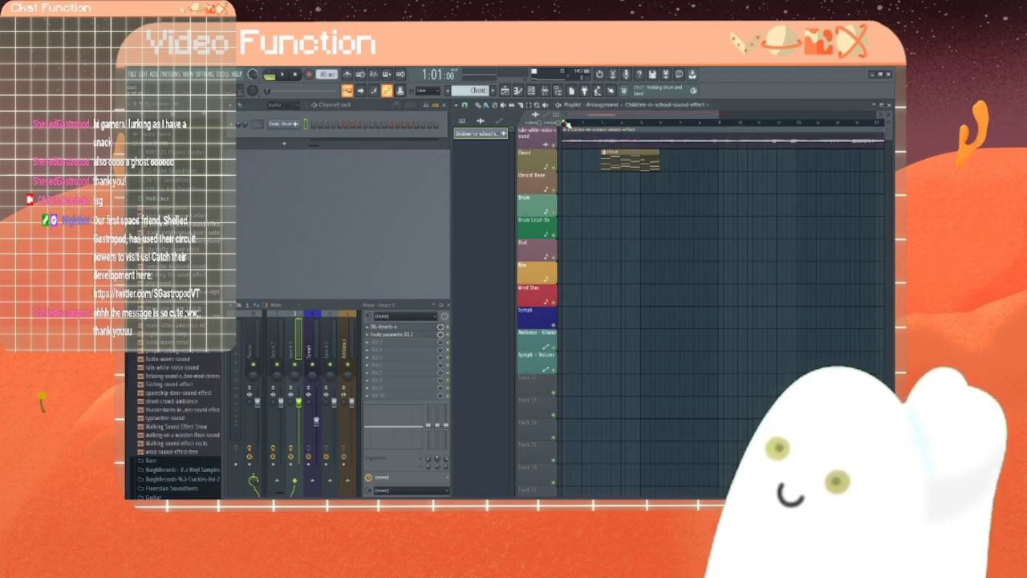
pyautogui.click(286, 75)
pyautogui.click(626, 162)
pyautogui.click(679, 165)
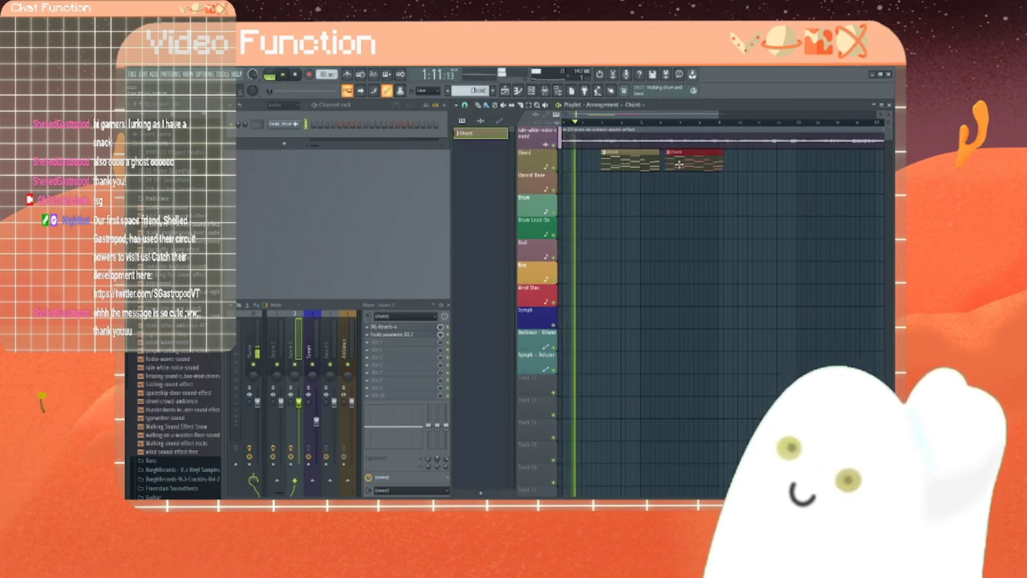
pyautogui.click(738, 162)
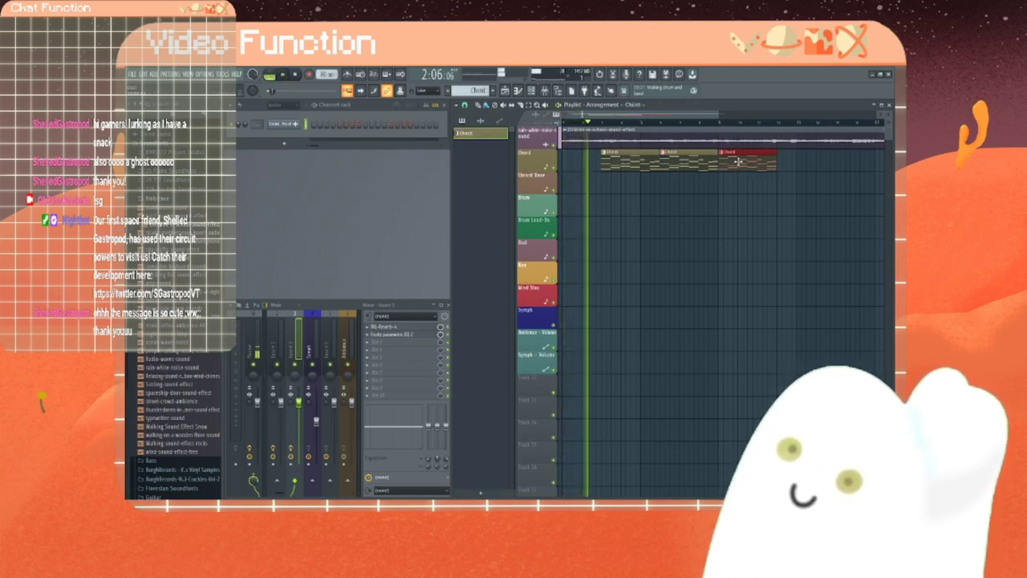
pyautogui.click(796, 161)
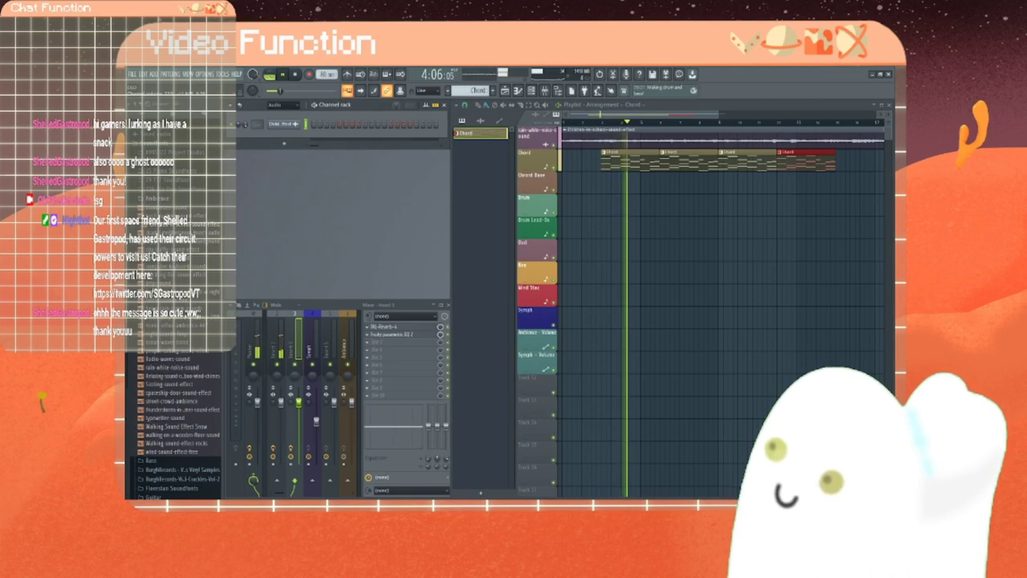
# Step: Switch the channel rack filter from Audio to All and finally to Unsorted to show the instrument channels
pyautogui.click(277, 105)
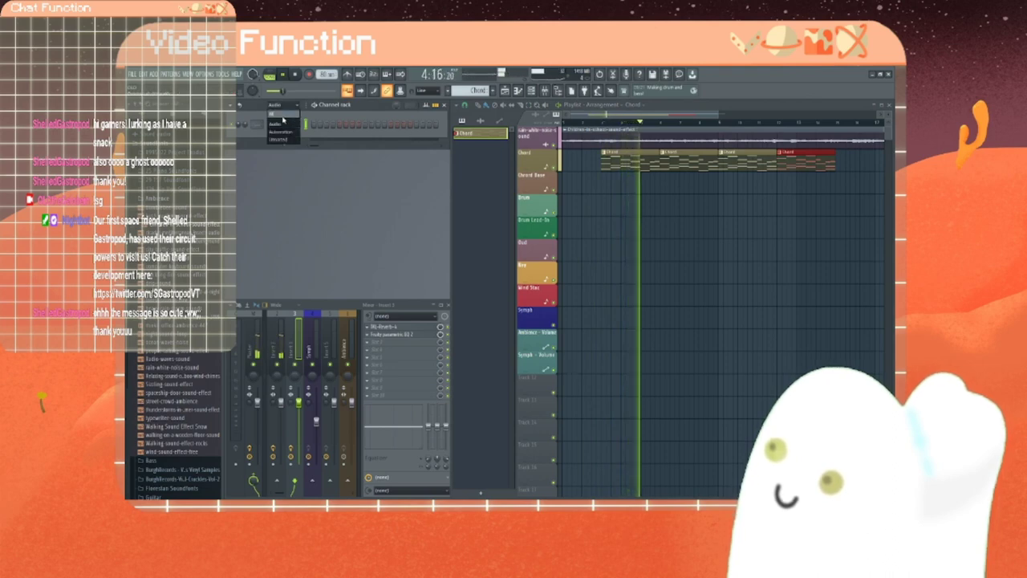
pyautogui.click(281, 115)
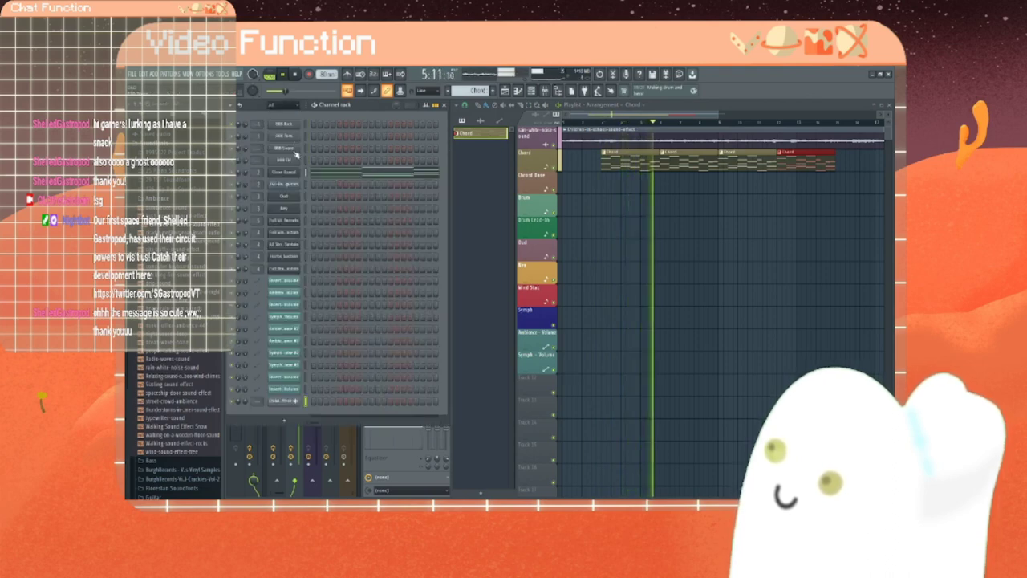
pyautogui.click(285, 106)
pyautogui.click(292, 140)
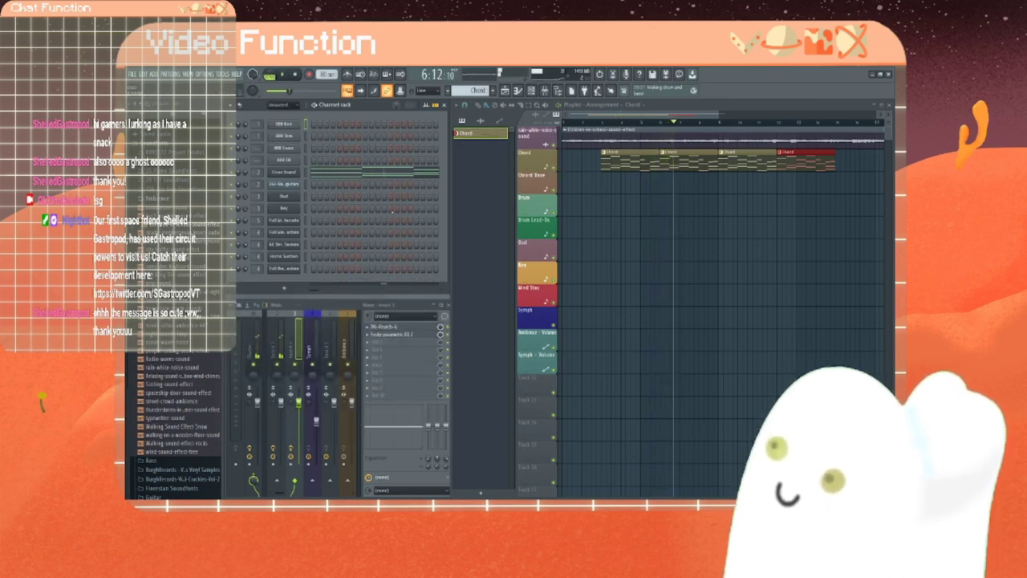
# Step: Add a second Children-in-school-sound-effect clip after the first one on the same playlist track and check where it ends
pyautogui.moveTo(653, 115); pyautogui.dragTo(747, 116)
pyautogui.click(690, 140)
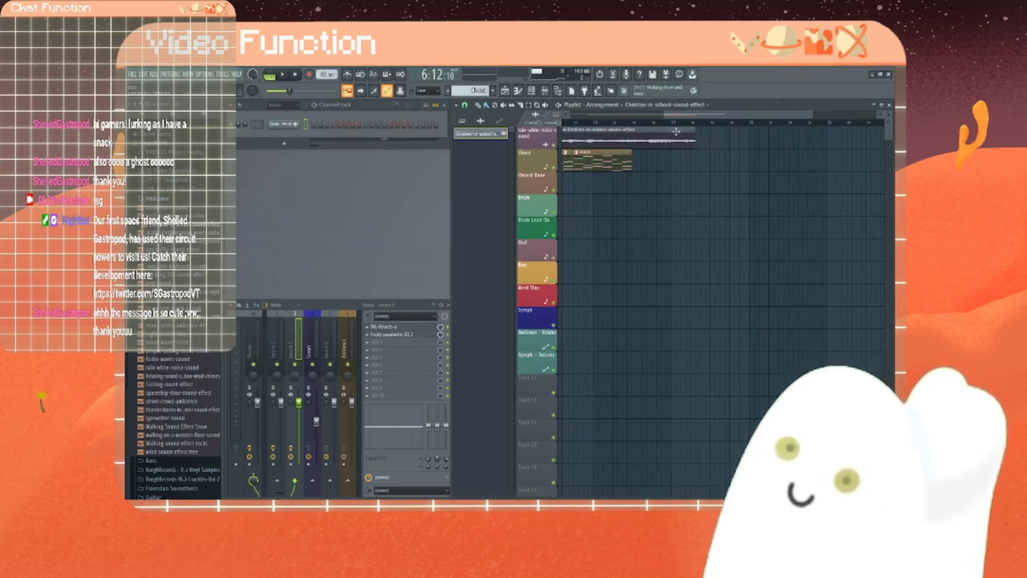
pyautogui.click(722, 137)
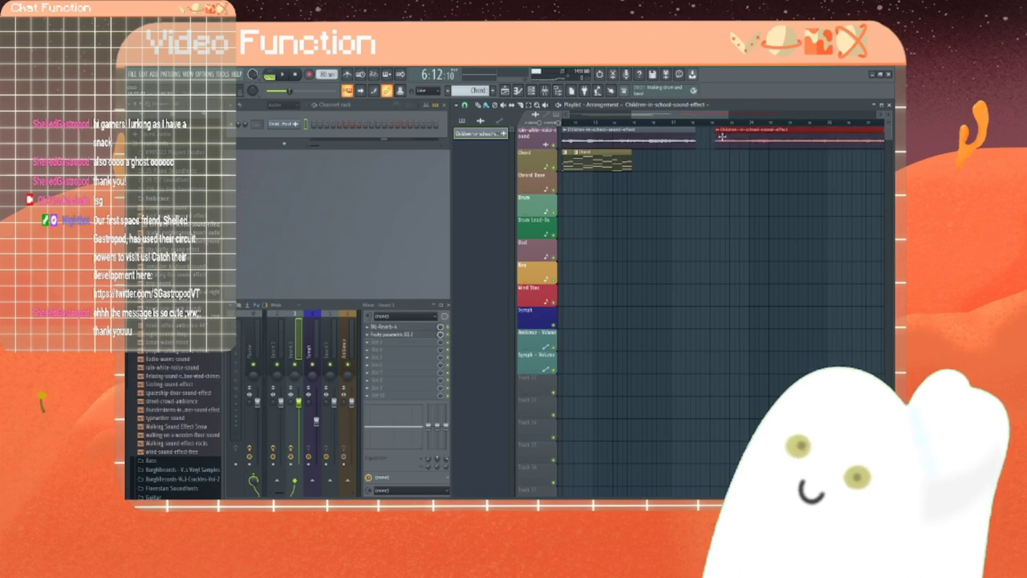
pyautogui.moveTo(722, 137); pyautogui.dragTo(717, 138)
pyautogui.hscroll(15, 718, 138)
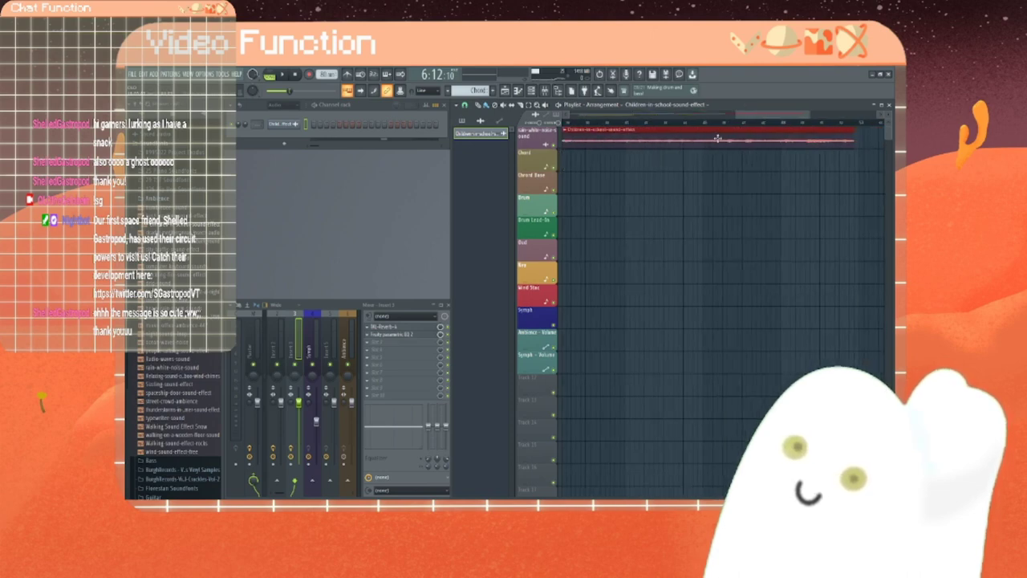
pyautogui.hscroll(3, 717, 139)
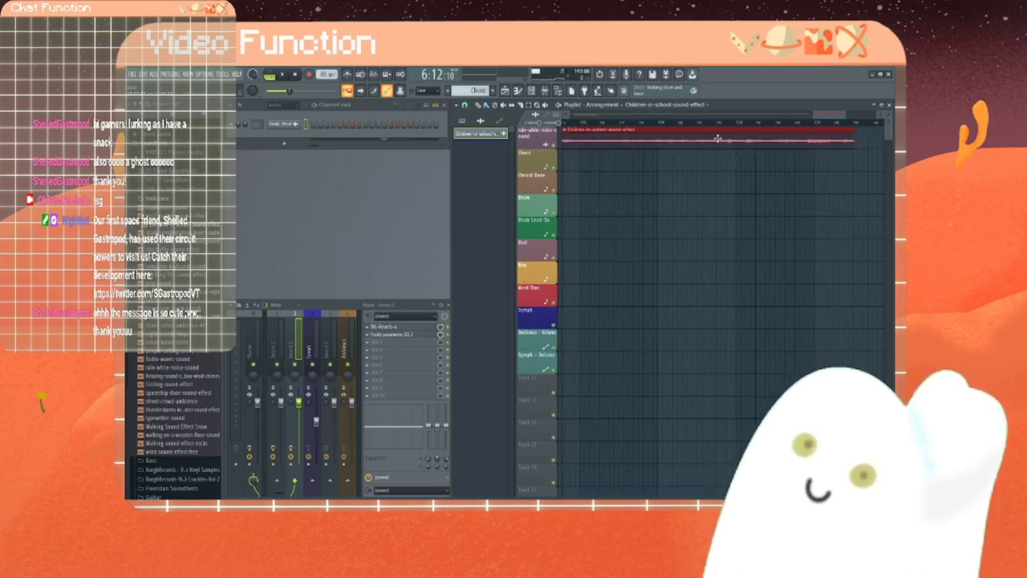
# Step: Delete the surplus Children-in-school-sound-effect clips at the far end of the first playlist track
pyautogui.rightClick(763, 135)
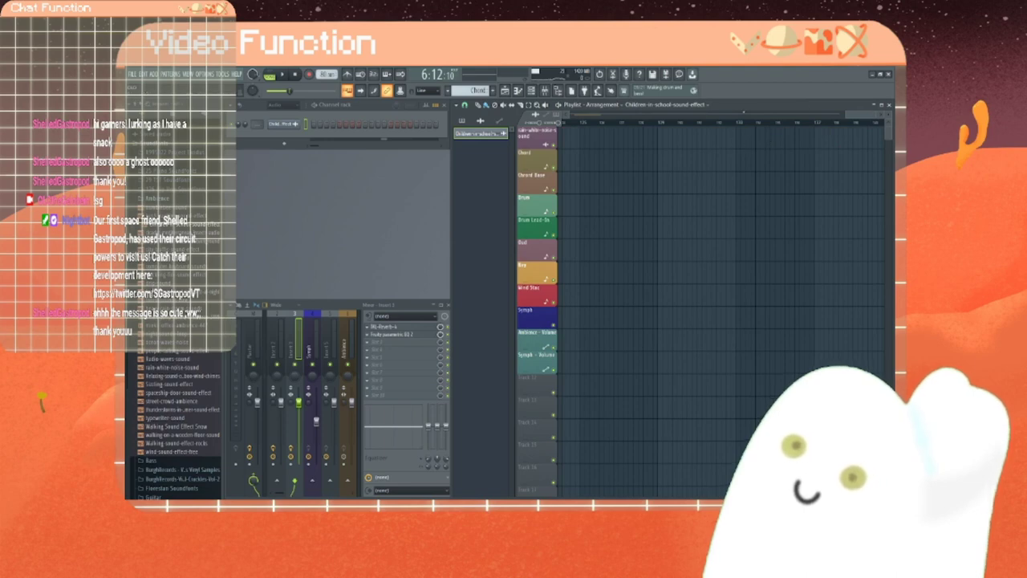
pyautogui.hscroll(-5, 630, 125)
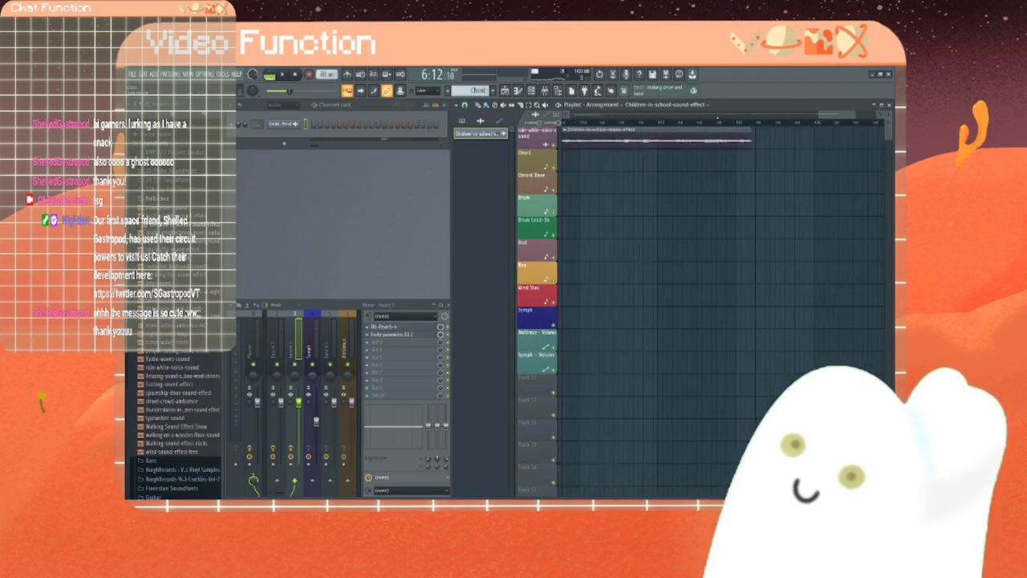
pyautogui.rightClick(729, 138)
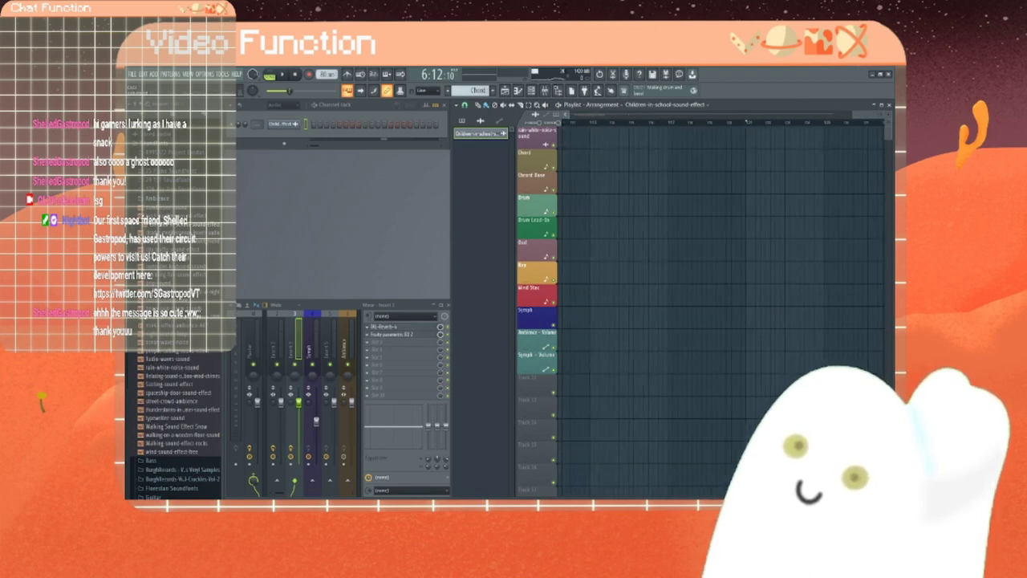
pyautogui.moveTo(833, 113); pyautogui.dragTo(814, 113)
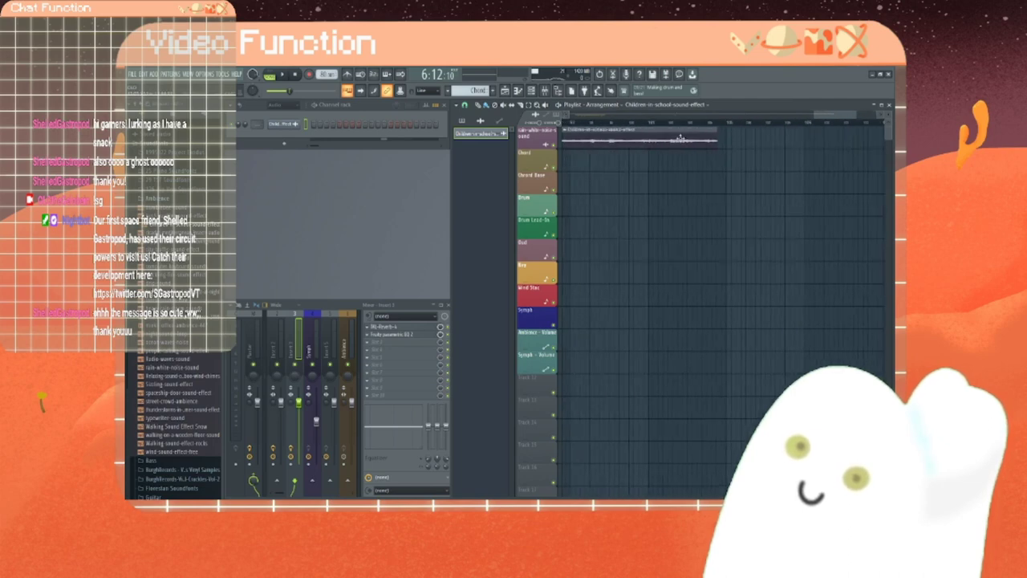
pyautogui.hscroll(-4, 668, 111)
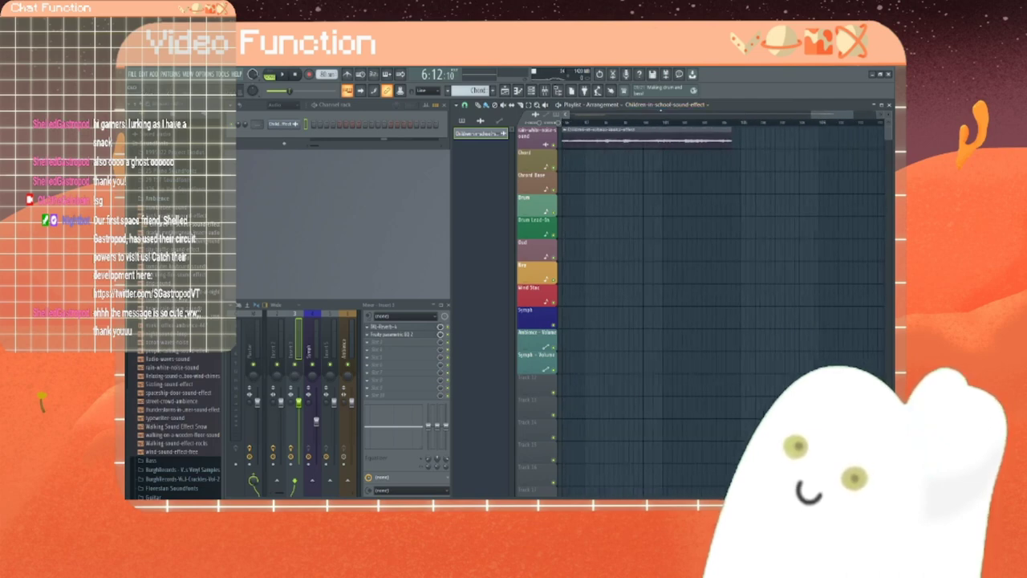
pyautogui.hscroll(-4, 661, 110)
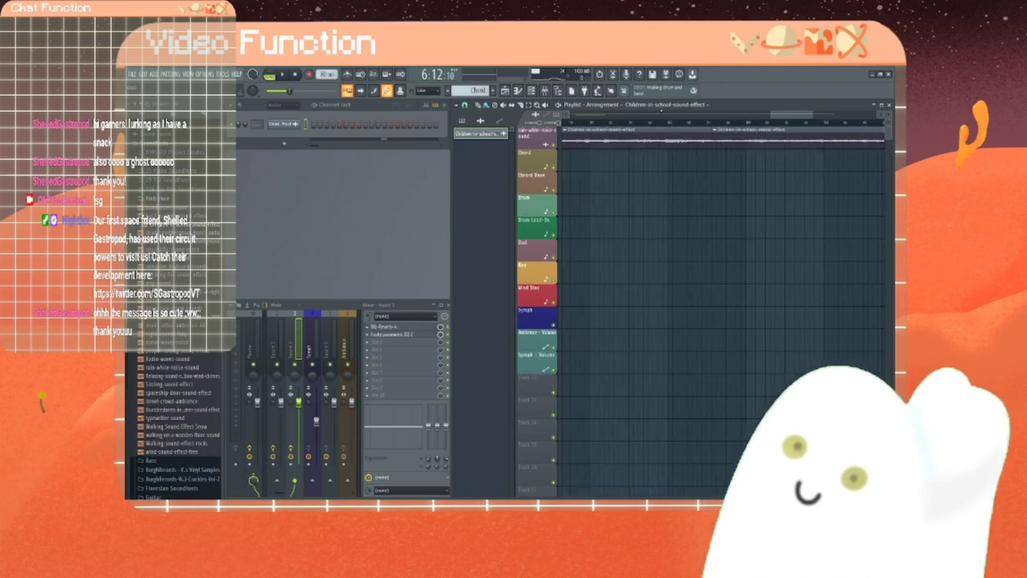
pyautogui.rightClick(735, 139)
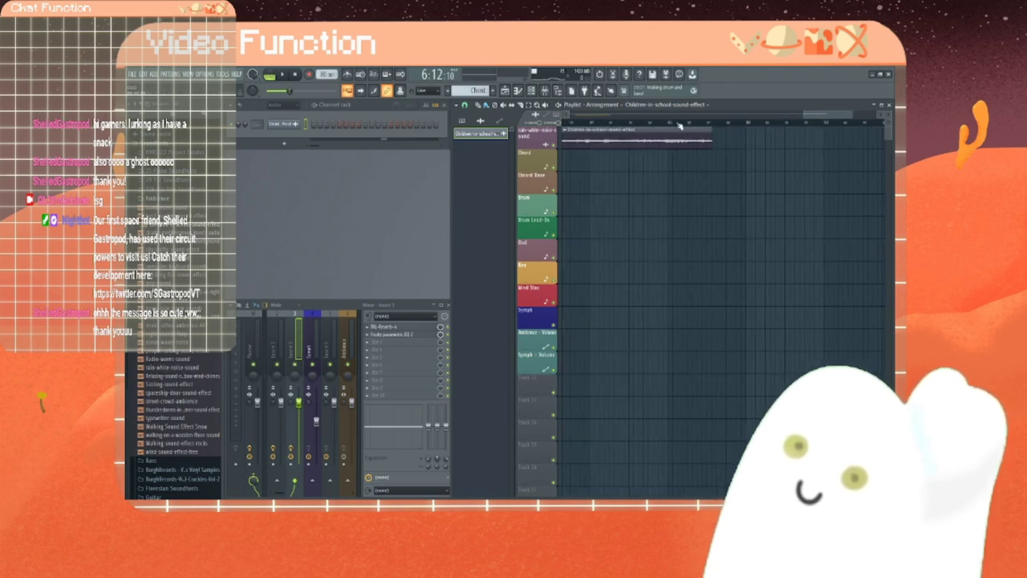
pyautogui.moveTo(830, 115); pyautogui.dragTo(596, 115)
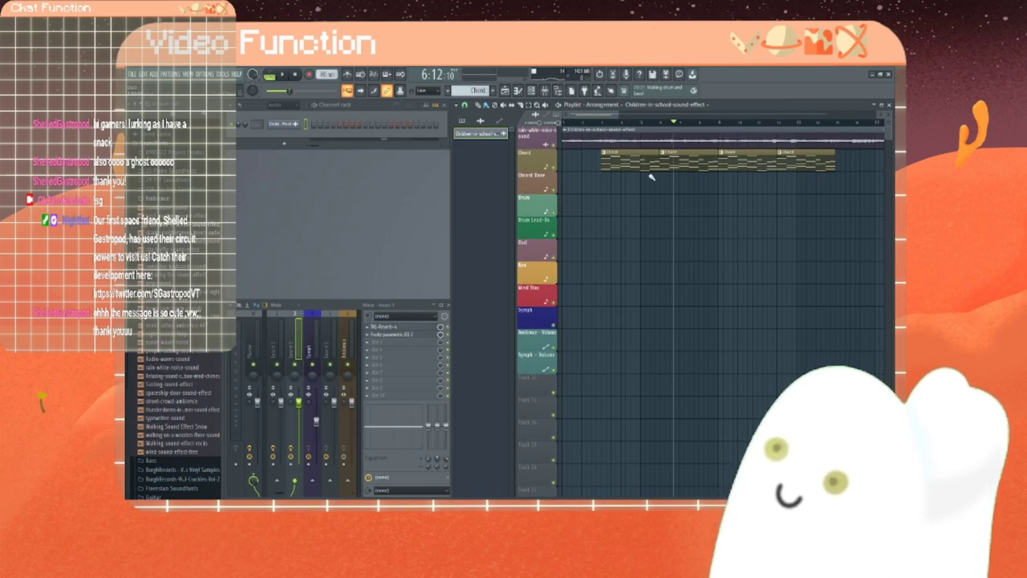
# Step: Show the instrument channels in the channel rack and create a new pattern named Chord Base
pyautogui.click(465, 122)
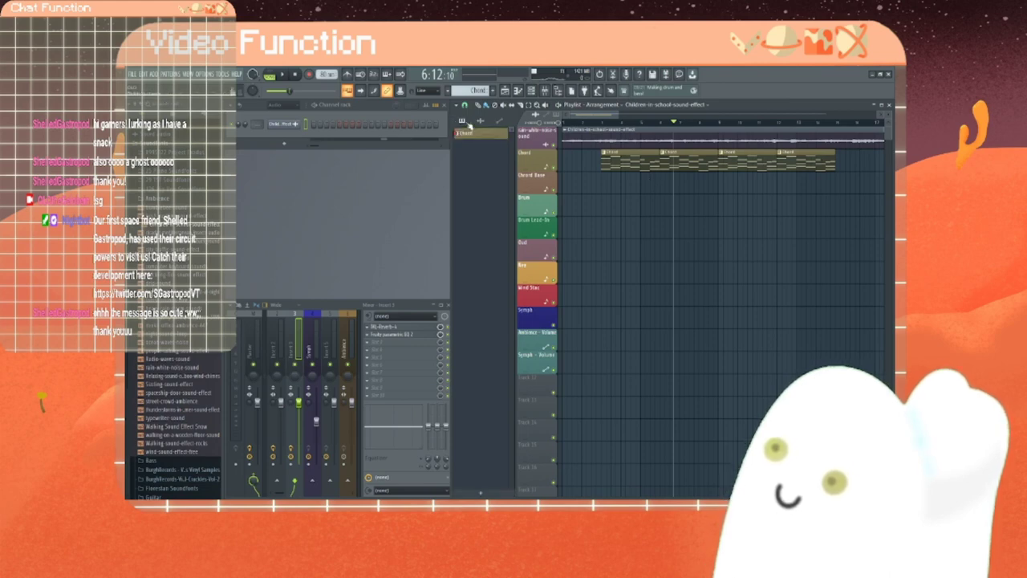
pyautogui.click(284, 108)
pyautogui.click(281, 141)
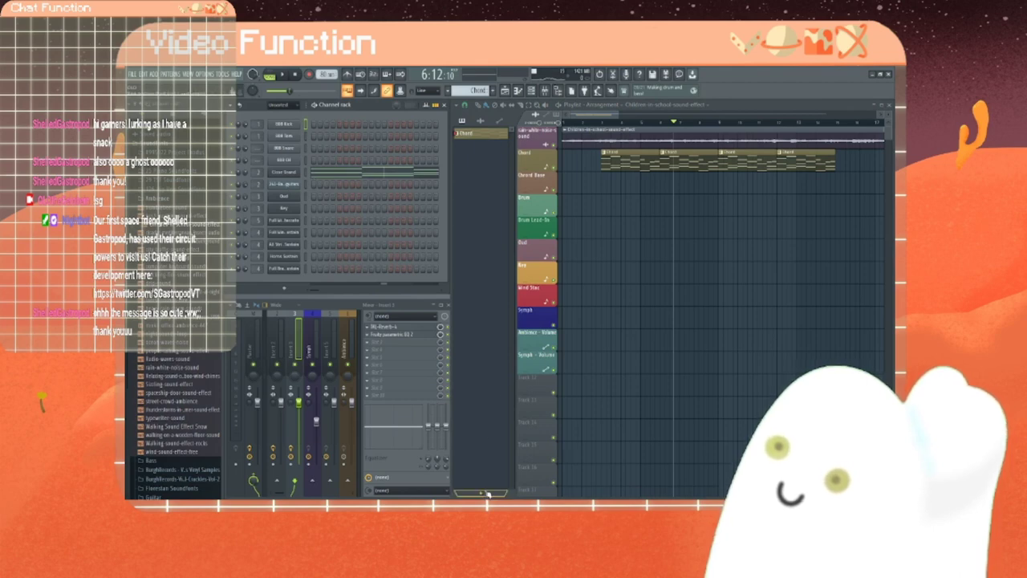
pyautogui.press('F4')
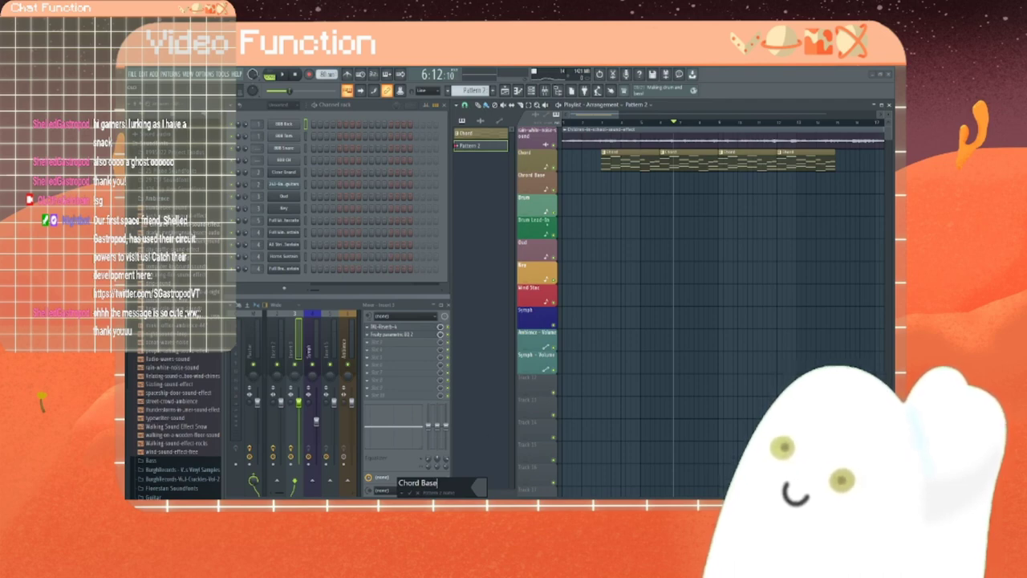
pyautogui.press('Return')
# Step: Copy the hex colour value #806756 from the Chord Base playlist track, keeping the track's colour
pyautogui.rightClick(541, 173)
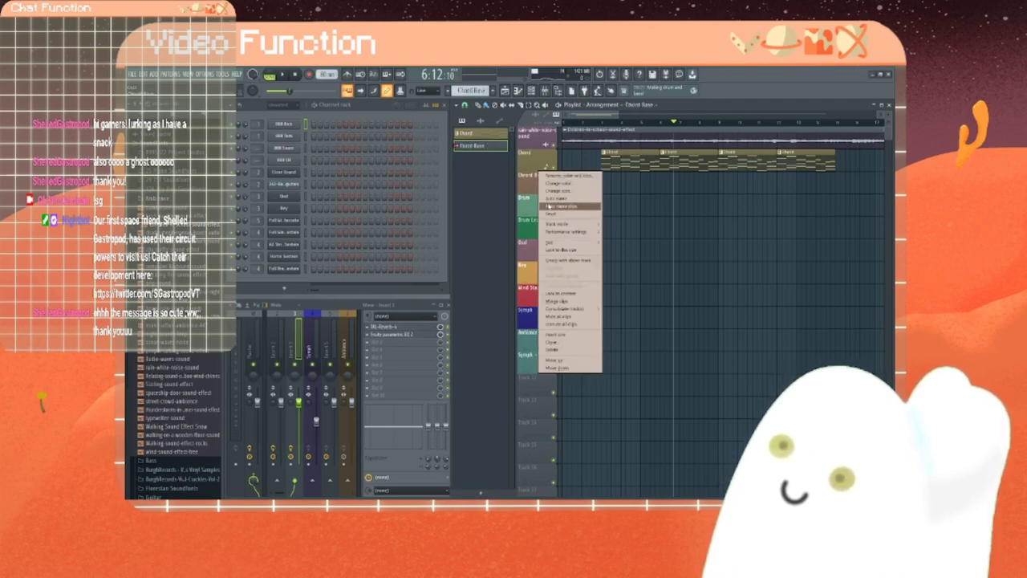
pyautogui.click(555, 190)
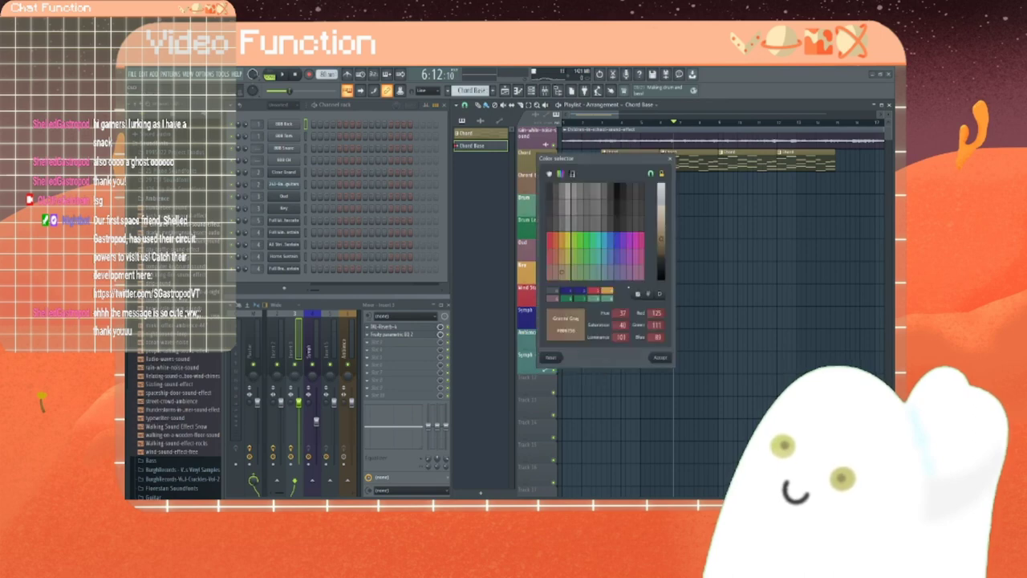
pyautogui.click(647, 282)
pyautogui.hotkey('ctrl', 'c')
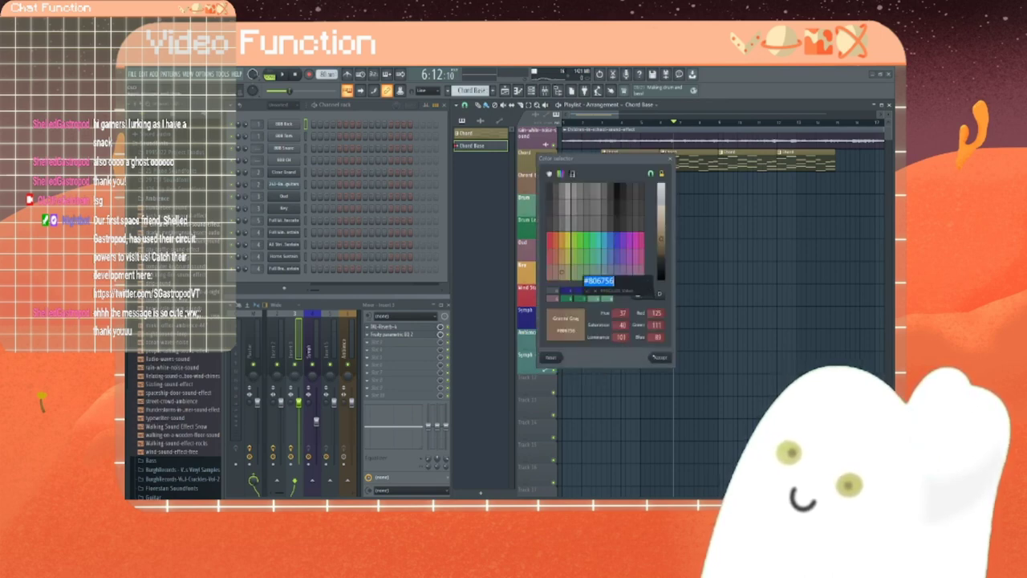
pyautogui.click(659, 358)
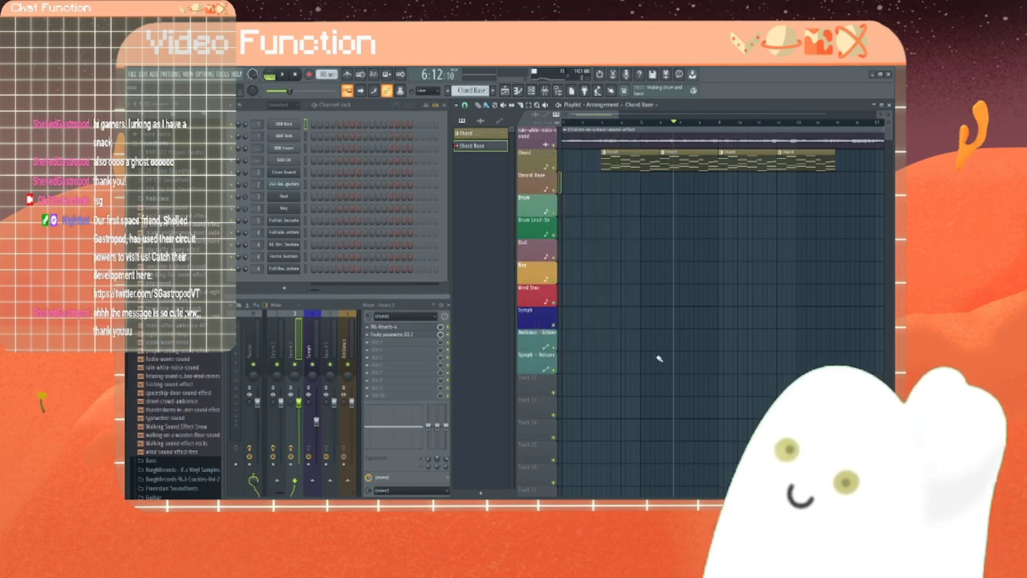
# Step: Set the Chord Base pattern's colour to #806756
pyautogui.rightClick(475, 149)
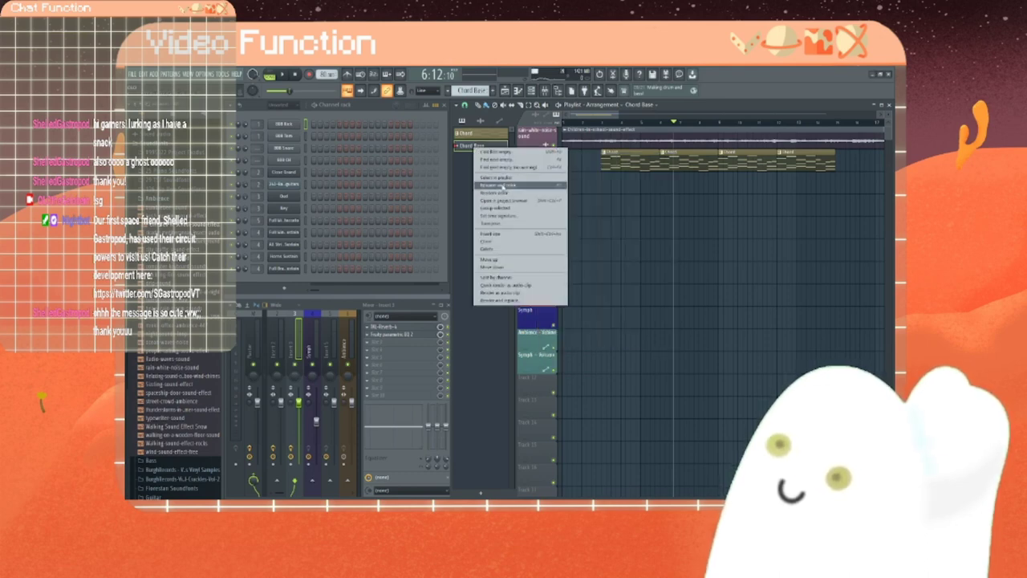
pyautogui.click(497, 179)
pyautogui.click(499, 182)
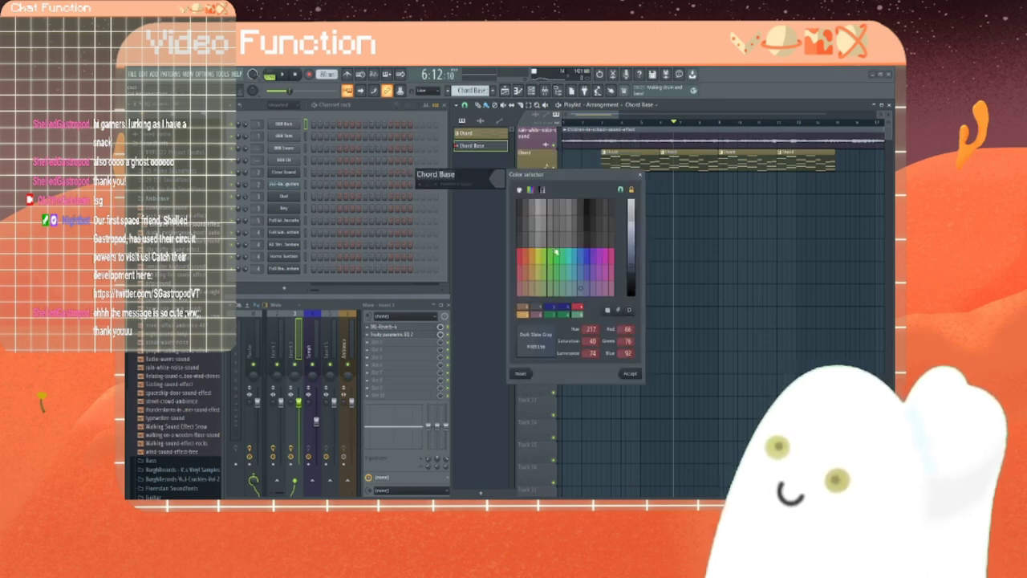
pyautogui.click(619, 311)
pyautogui.hotkey('ctrl', 'v')
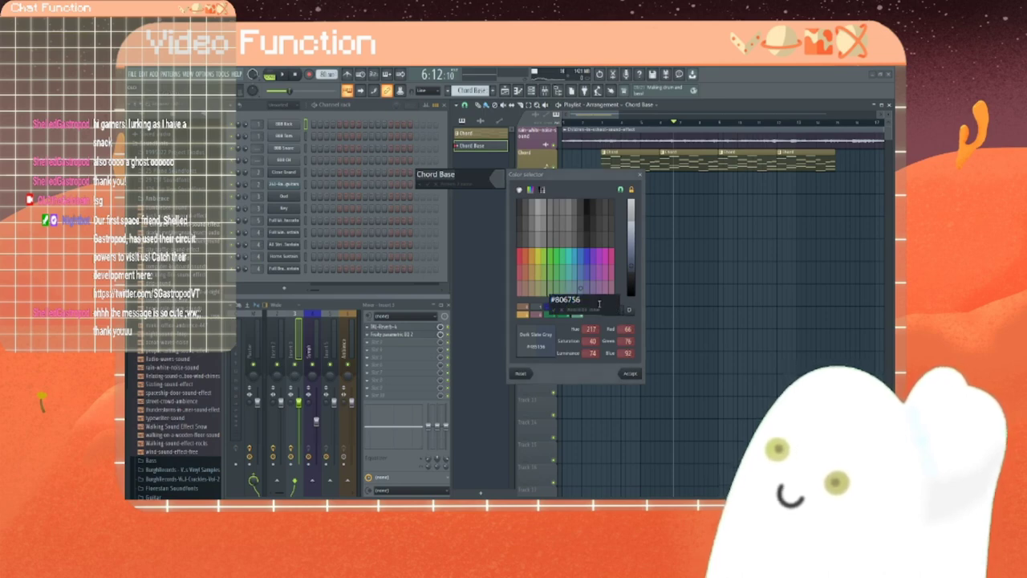
pyautogui.press('Return')
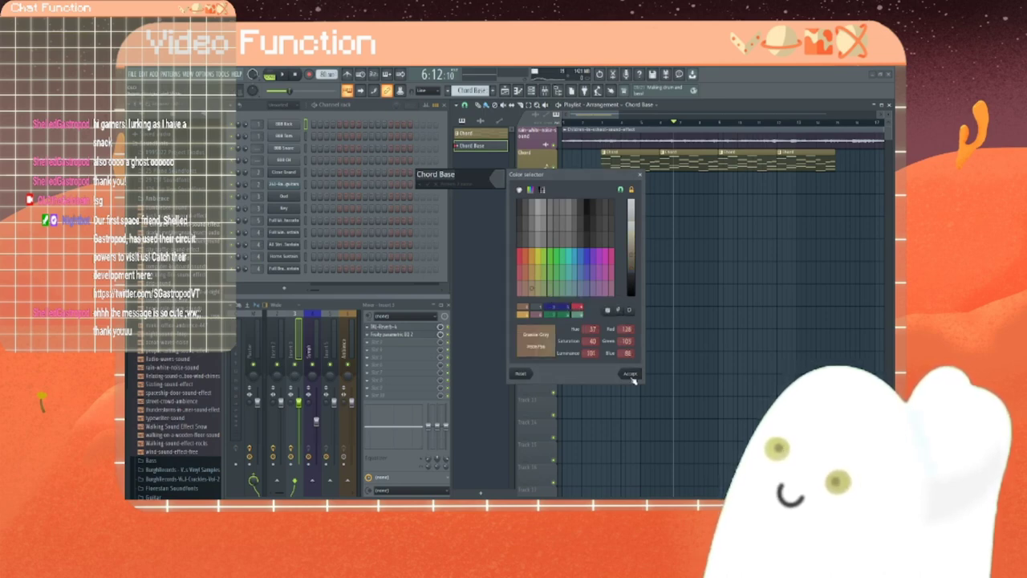
pyautogui.click(630, 373)
pyautogui.press('Return')
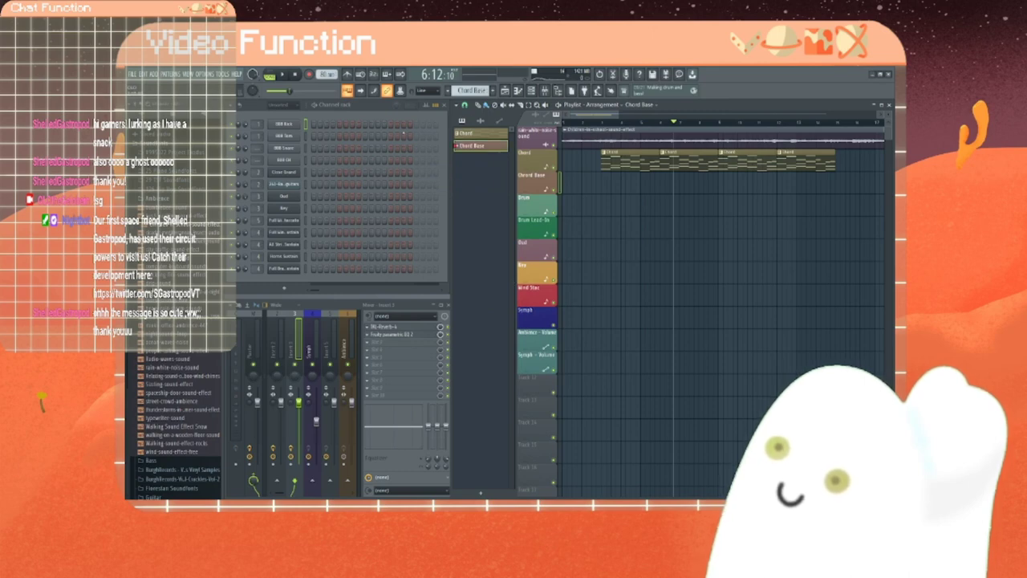
# Step: Copy all Close Grand notes of the Chord pattern from the piano roll
pyautogui.click(471, 137)
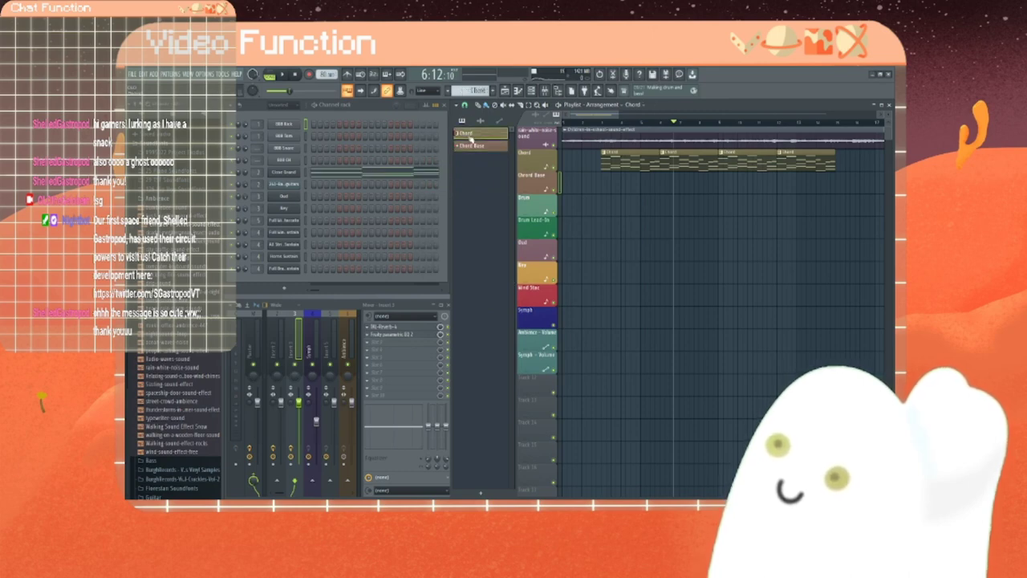
pyautogui.rightClick(296, 174)
pyautogui.click(316, 178)
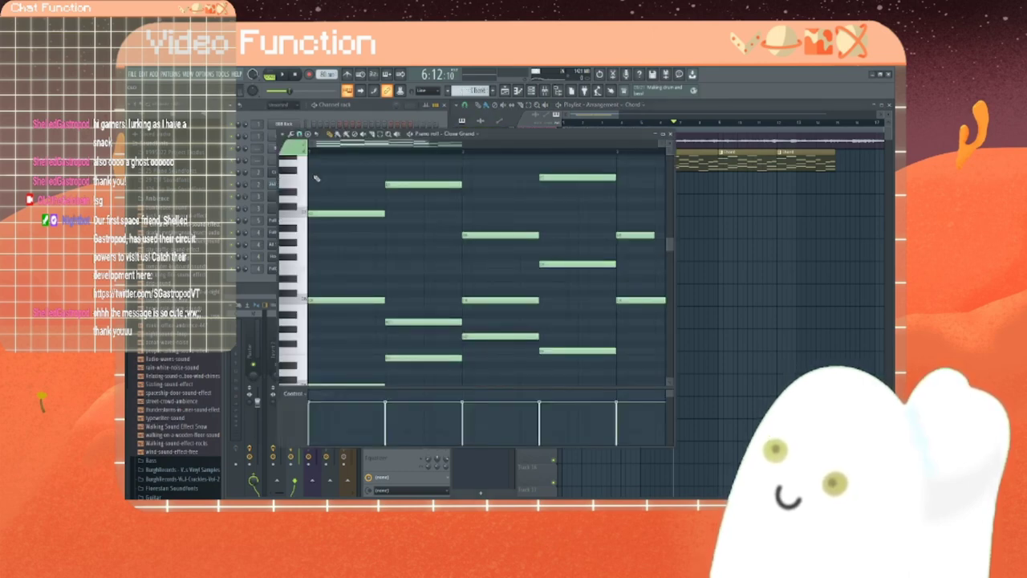
pyautogui.hotkey('ctrl', 'a')
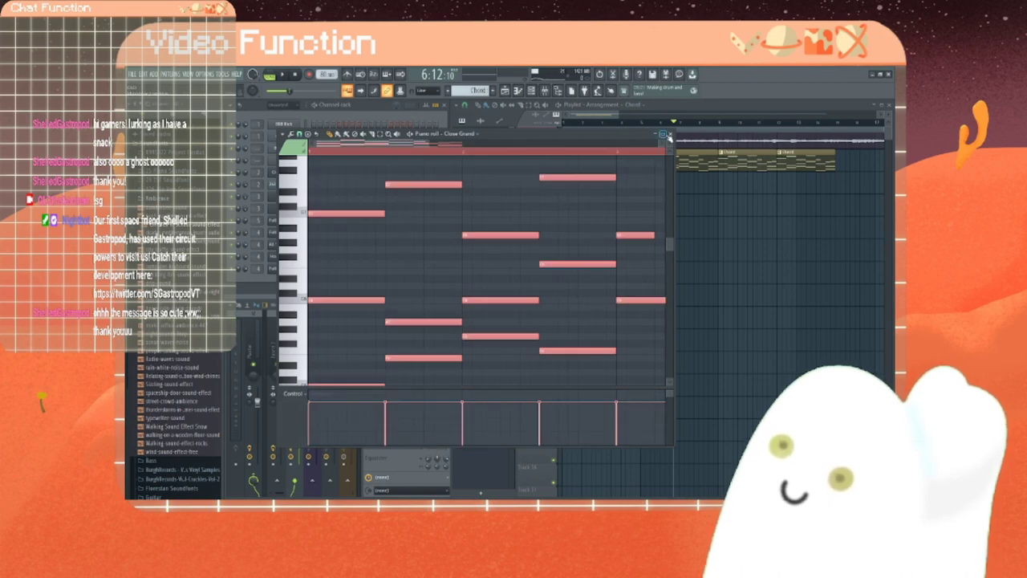
pyautogui.click(663, 135)
# Step: Paste the copied chord notes into the Bassguitars channel's piano roll in the Chord Base pattern
pyautogui.click(491, 146)
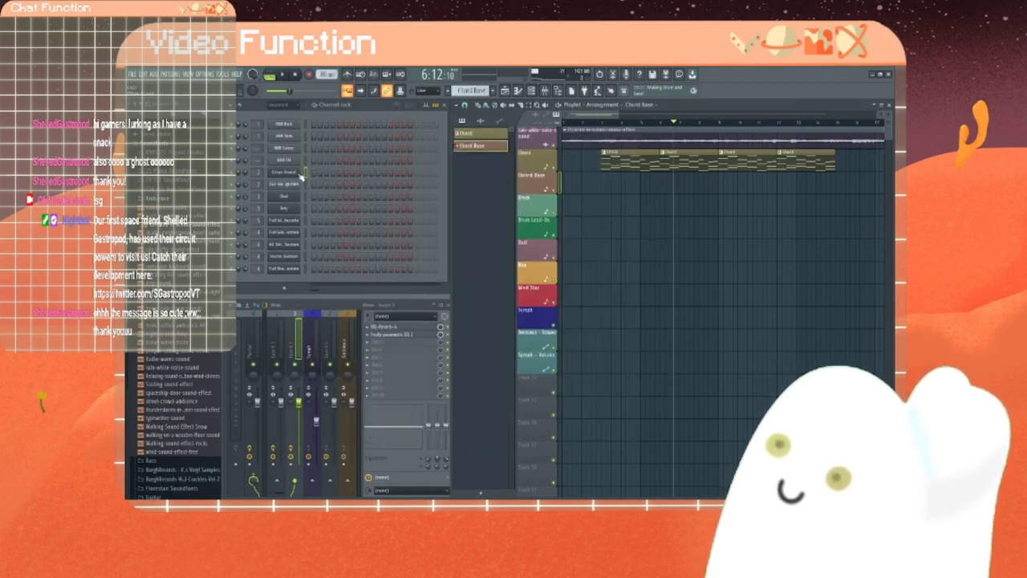
pyautogui.rightClick(293, 174)
pyautogui.rightClick(294, 185)
pyautogui.click(318, 186)
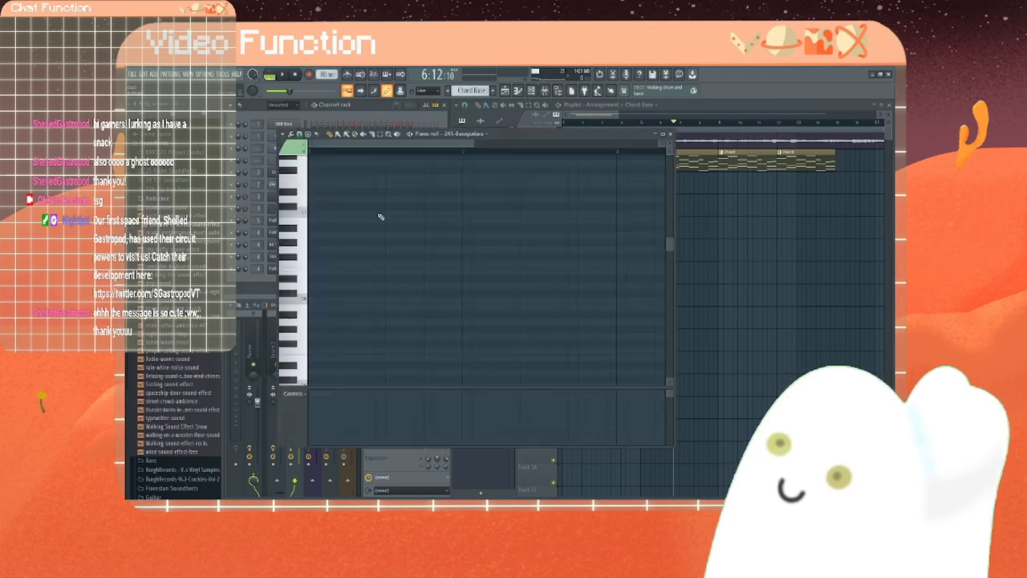
pyautogui.hotkey('ctrl', 'v')
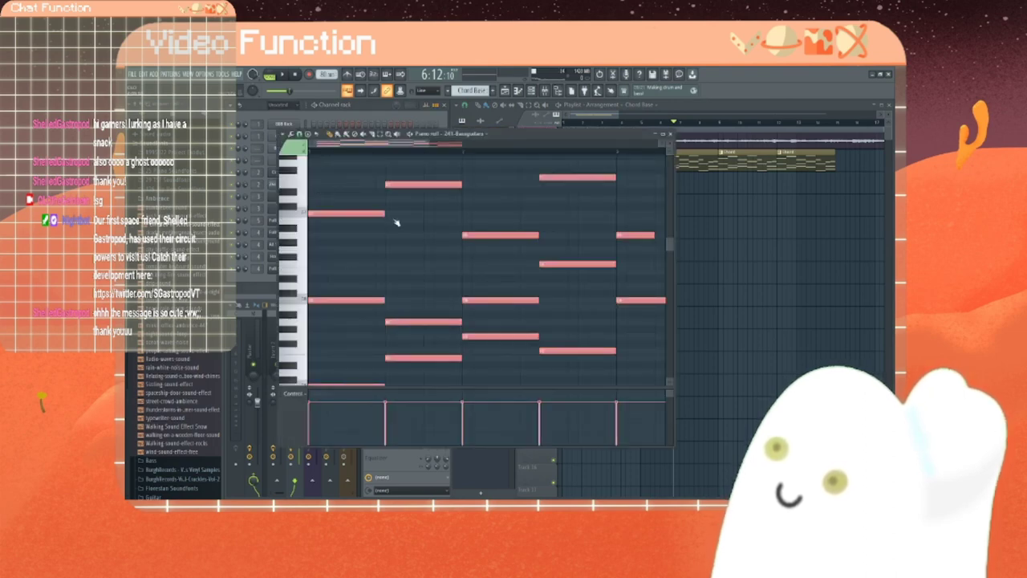
# Step: Delete the upper notes of the first four bass guitar chords, leaving only the lowest note of each
pyautogui.scroll(-1, 395, 222)
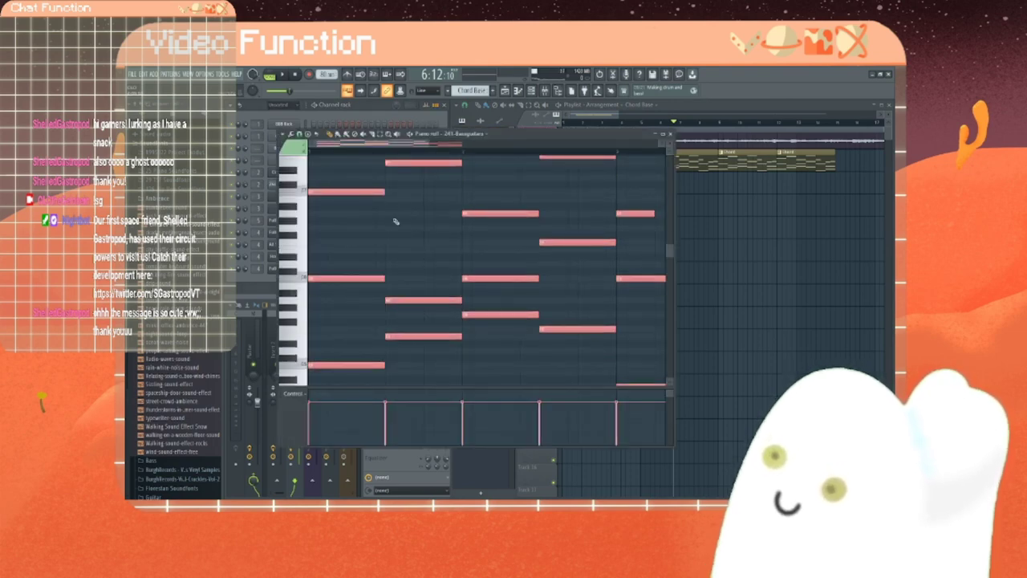
pyautogui.scroll(4, 395, 222)
pyautogui.scroll(-6, 396, 222)
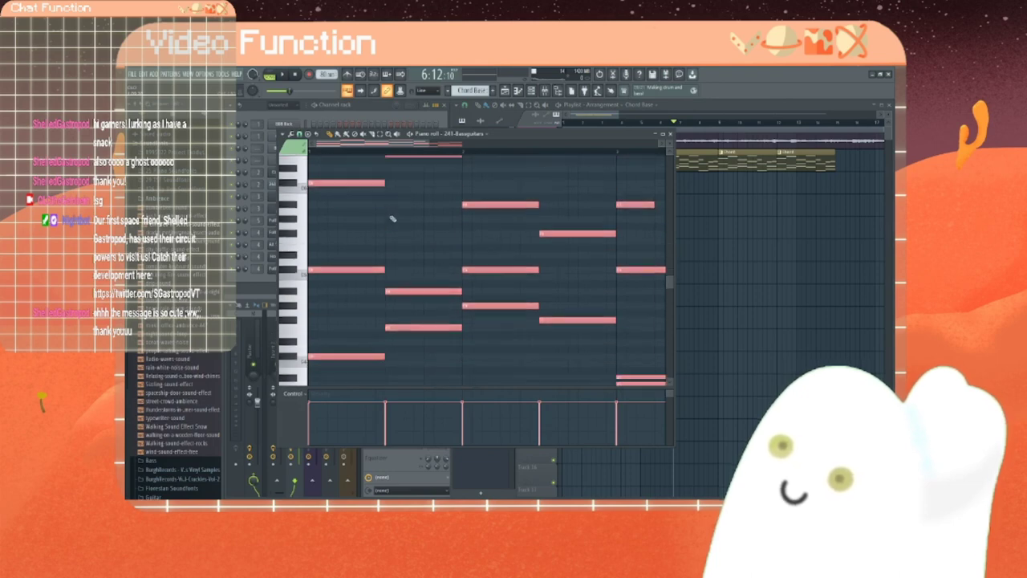
pyautogui.click(303, 324)
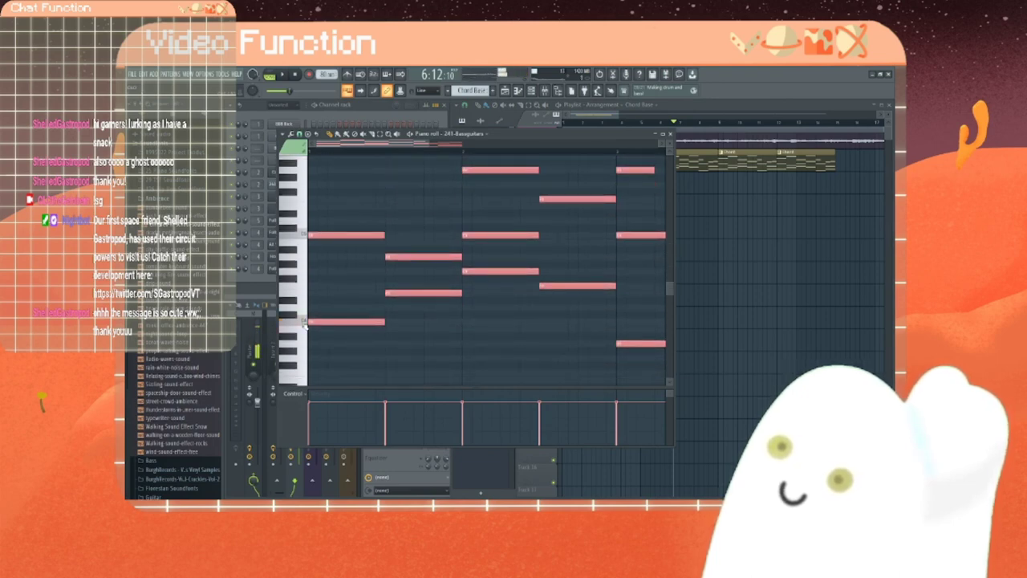
pyautogui.scroll(4, 331, 319)
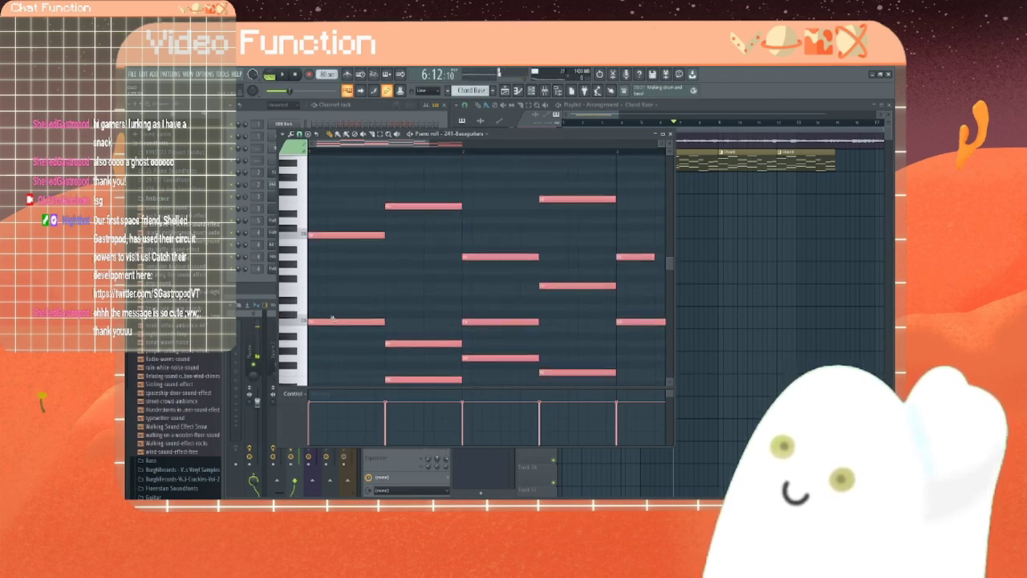
pyautogui.rightClick(357, 234)
pyautogui.rightClick(349, 322)
pyautogui.rightClick(424, 206)
pyautogui.rightClick(429, 344)
pyautogui.rightClick(501, 321)
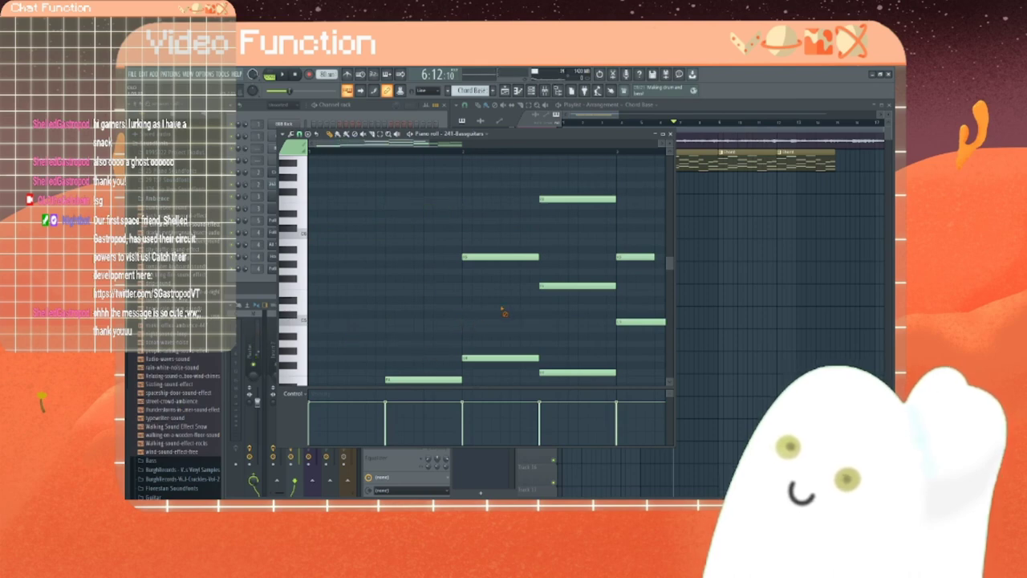
pyautogui.rightClick(501, 257)
pyautogui.rightClick(578, 199)
pyautogui.rightClick(576, 287)
# Step: Delete the upper notes of the last two bass guitar chords, leaving only the lowest note of each
pyautogui.scroll(-5, 571, 292)
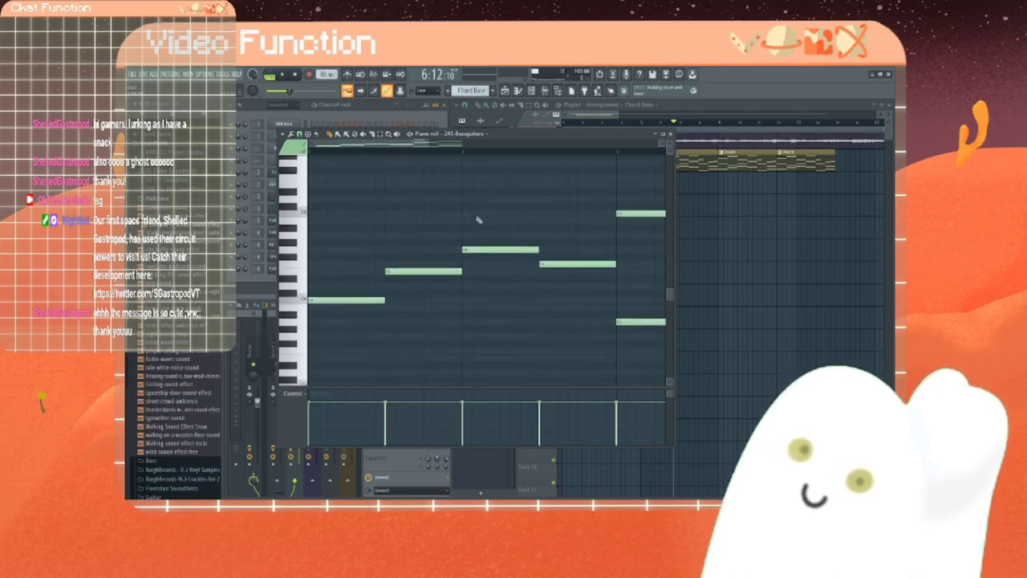
pyautogui.moveTo(409, 144); pyautogui.dragTo(441, 145)
pyautogui.scroll(3, 460, 216)
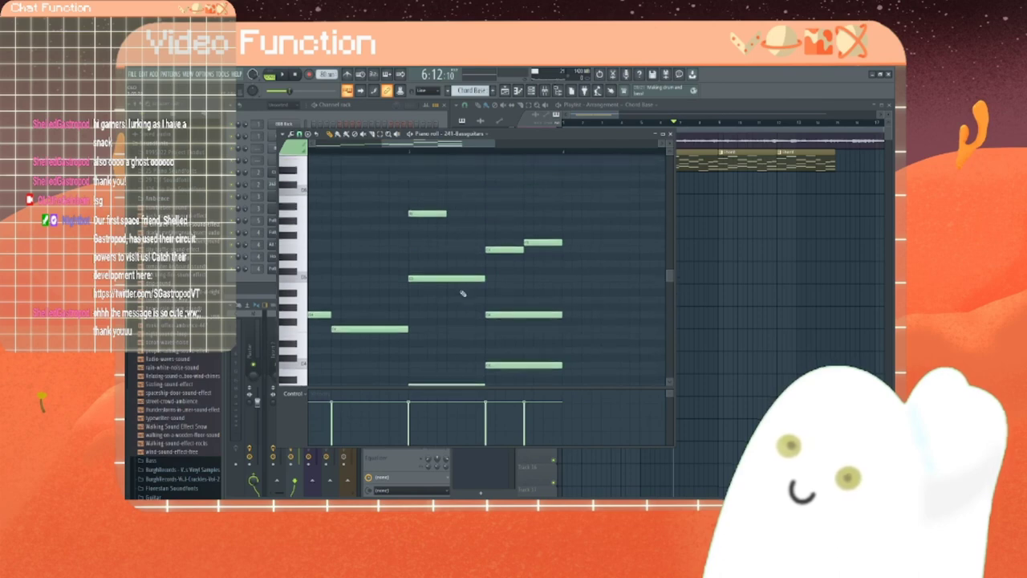
pyautogui.rightClick(458, 279)
pyautogui.rightClick(435, 213)
pyautogui.rightClick(504, 249)
pyautogui.rightClick(517, 315)
pyautogui.rightClick(545, 241)
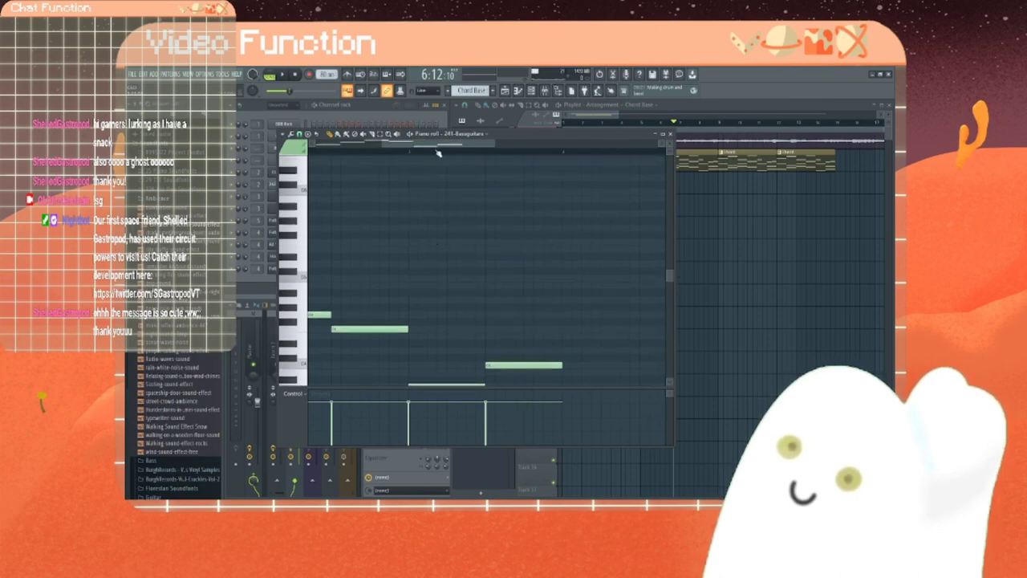
# Step: Play the Chord Base pattern on its own from its start to hear the bass line
pyautogui.moveTo(438, 145); pyautogui.dragTo(369, 145)
pyautogui.click(270, 73)
pyautogui.press('space')
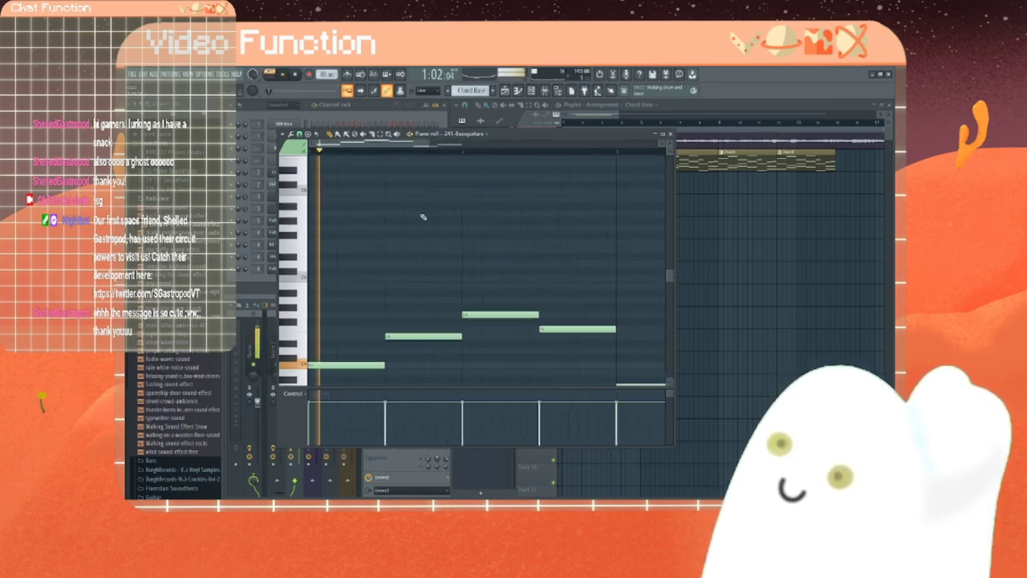
# Step: Audition the bass line, try all its notes one octave higher, and transpose them back down an octave
pyautogui.scroll(-2, 422, 217)
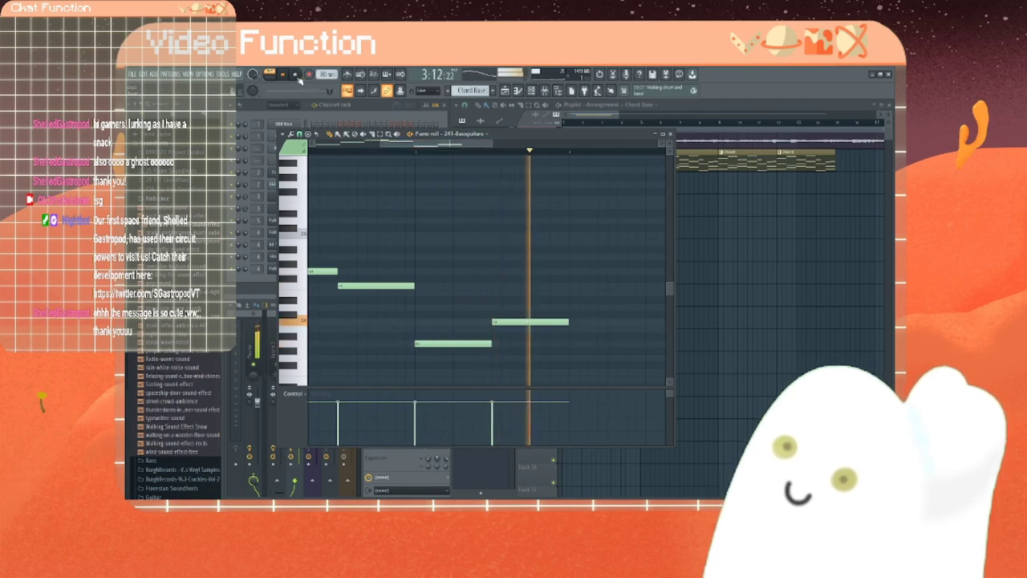
pyautogui.press('space')
pyautogui.scroll(-3, 433, 209)
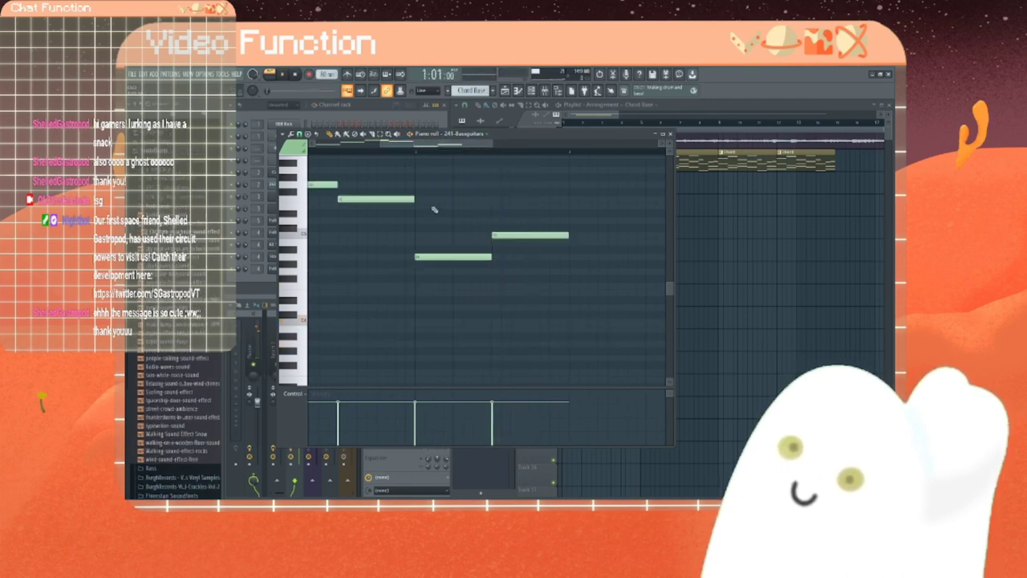
pyautogui.moveTo(434, 144); pyautogui.dragTo(369, 144)
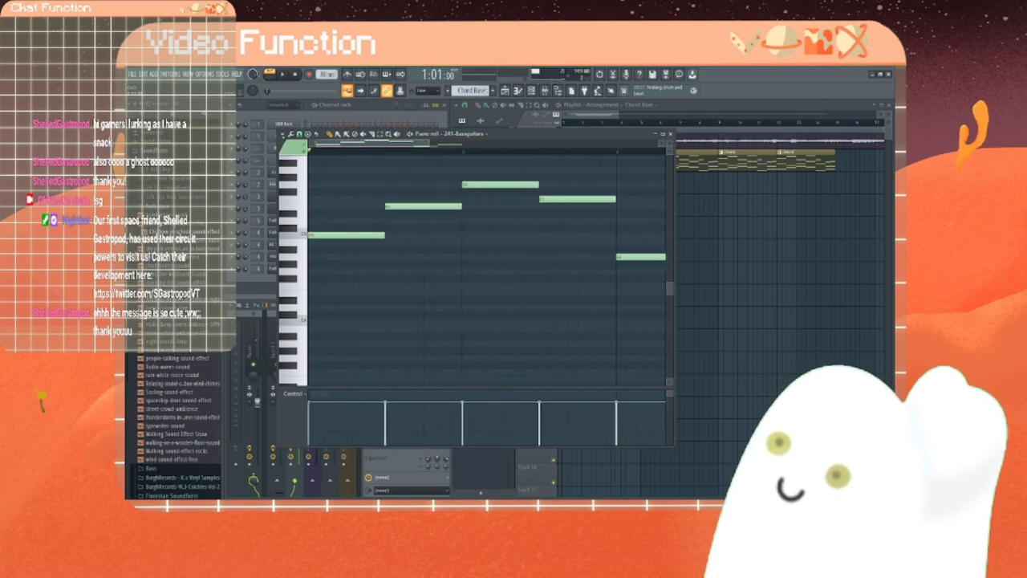
pyautogui.click(285, 75)
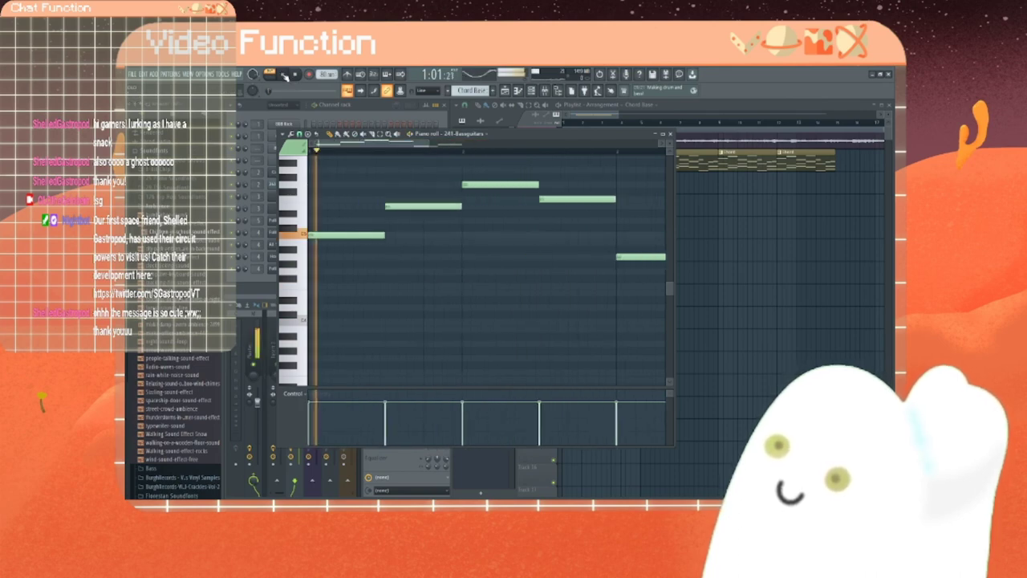
pyautogui.scroll(2, 434, 264)
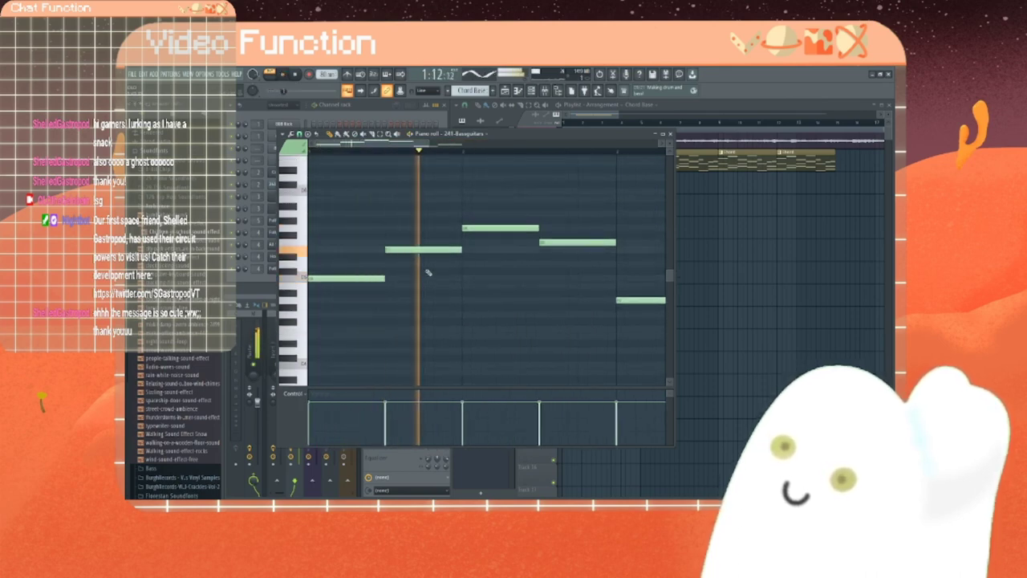
pyautogui.click(284, 77)
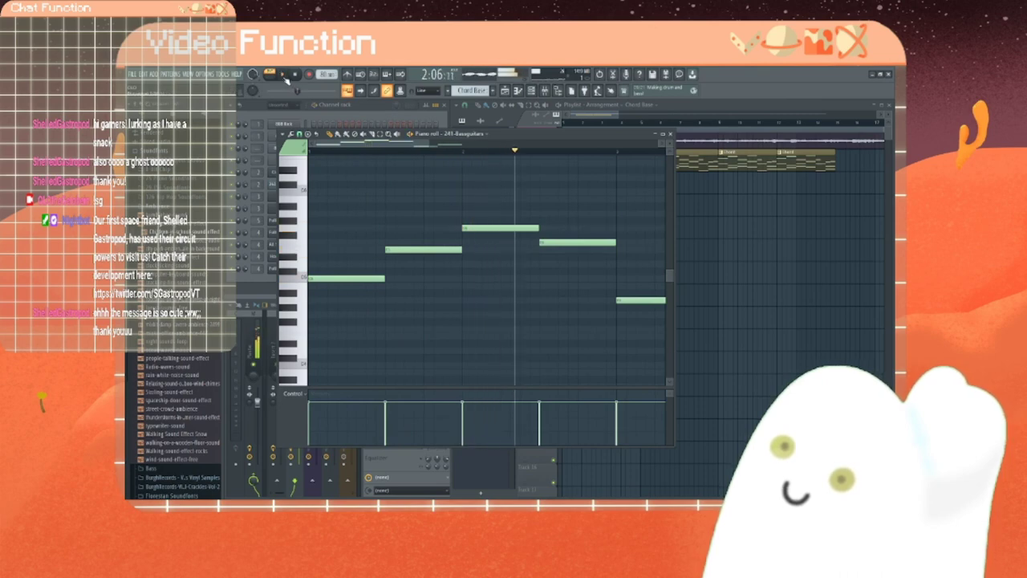
pyautogui.hotkey('ctrl', 'Down')
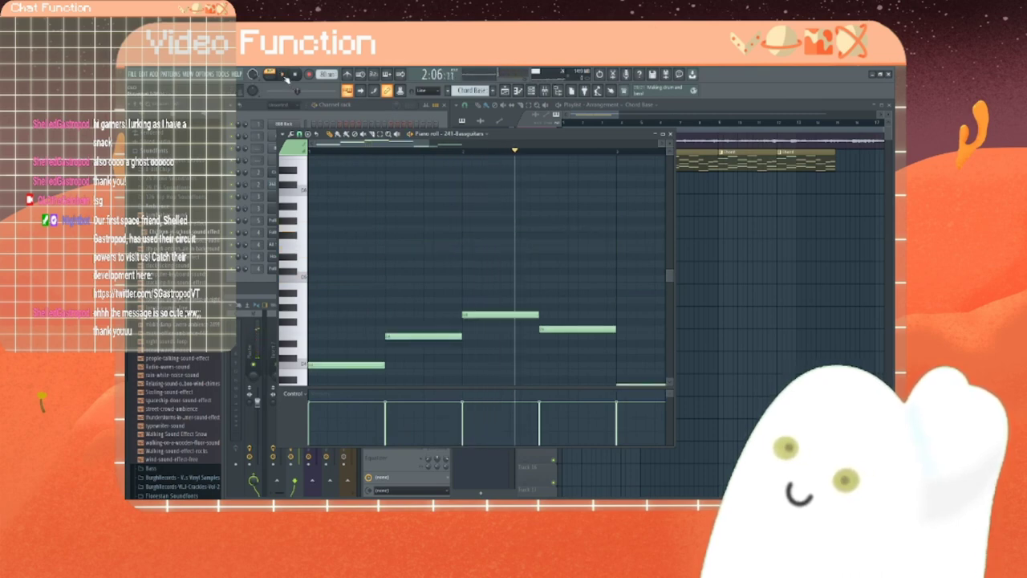
# Step: Place four consecutive Chord Base clips on the Chord Base track, directly beneath the four Chord clips
pyautogui.scroll(-3, 435, 253)
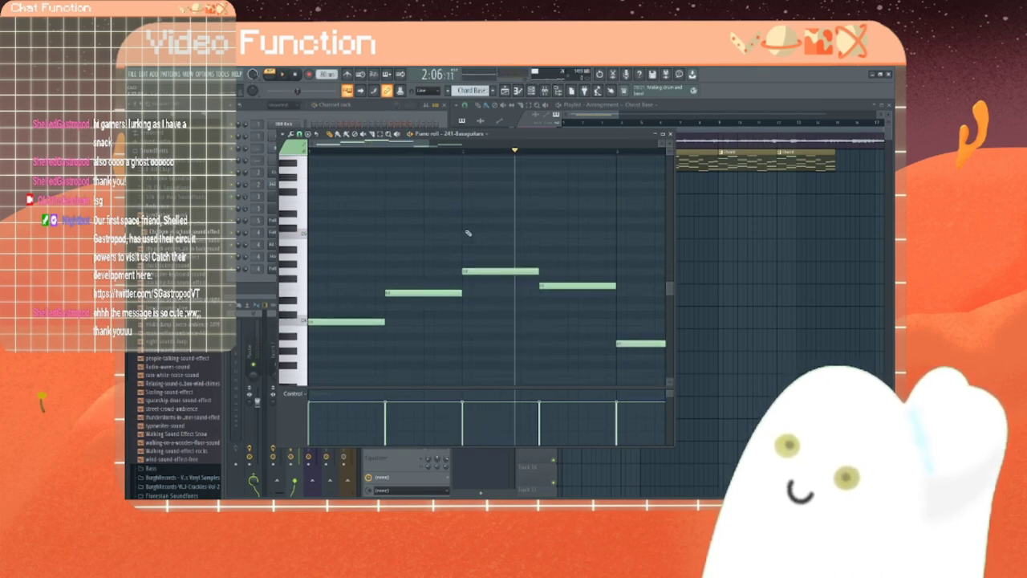
pyautogui.click(671, 133)
pyautogui.moveTo(633, 185); pyautogui.dragTo(805, 184)
# Step: Play the arrangement in song mode from bar 3 to hear the chords and bass together
pyautogui.press('l')
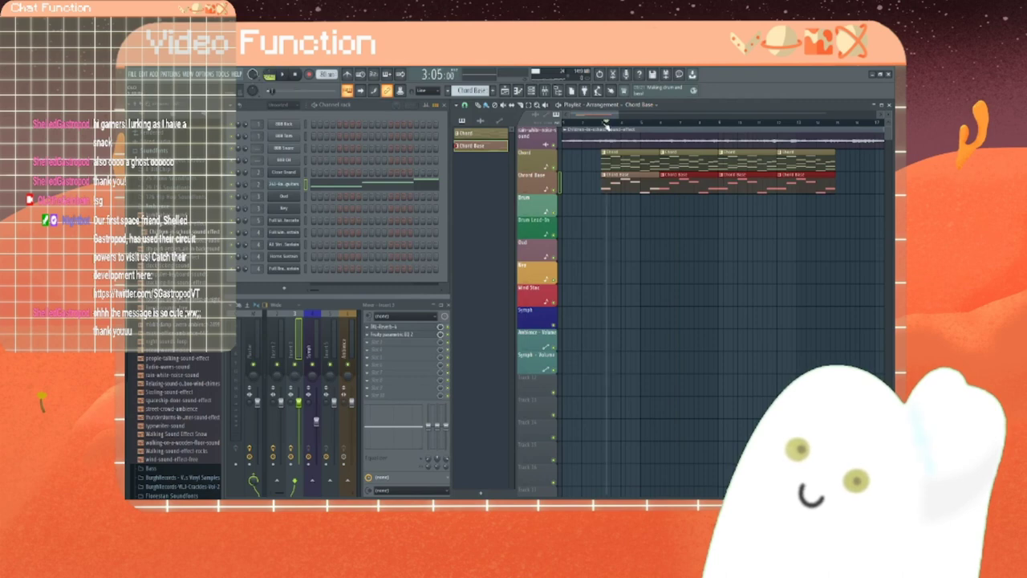
pyautogui.click(602, 124)
pyautogui.press('space')
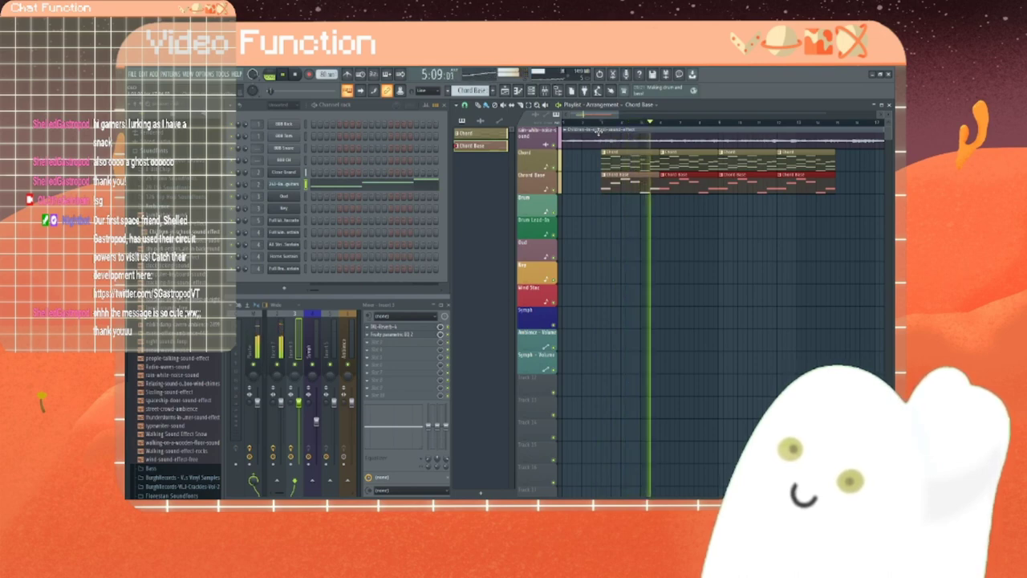
pyautogui.click(598, 131)
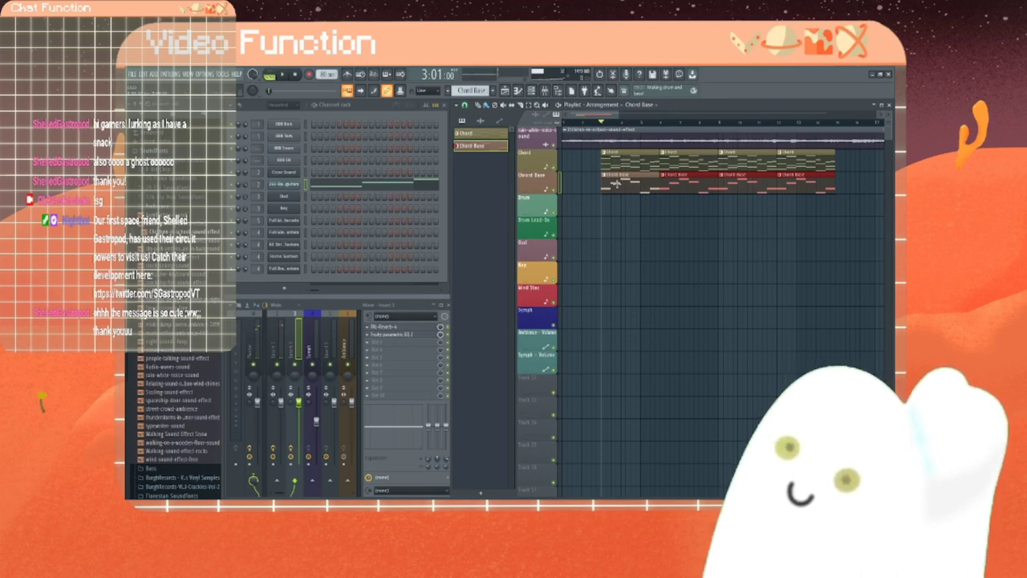
# Step: Add two consecutive half-length notes, E and F, above the final note of the Bassguitars channel's Chord Base line
pyautogui.rightClick(283, 195)
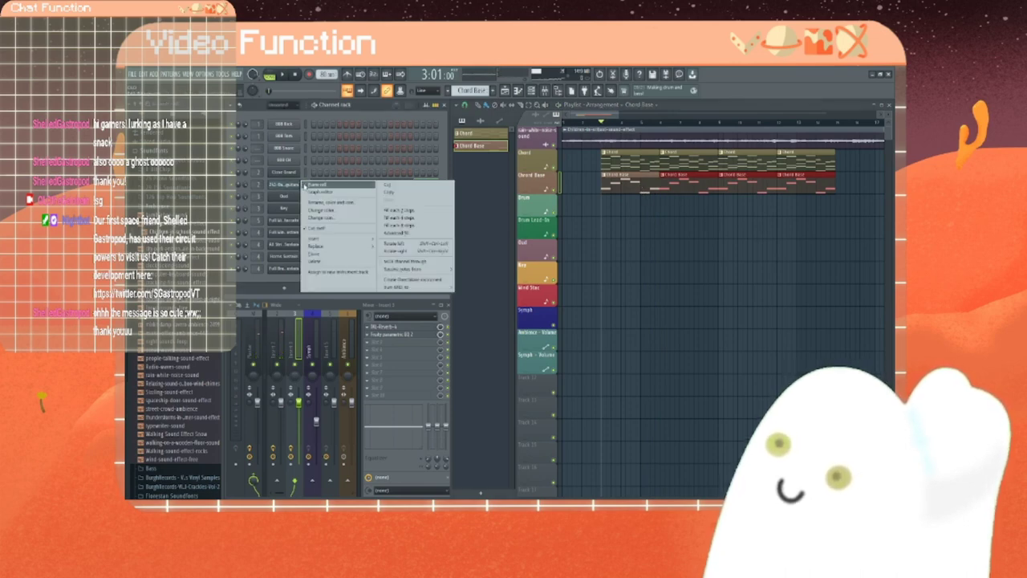
pyautogui.click(321, 186)
pyautogui.moveTo(405, 142); pyautogui.dragTo(468, 144)
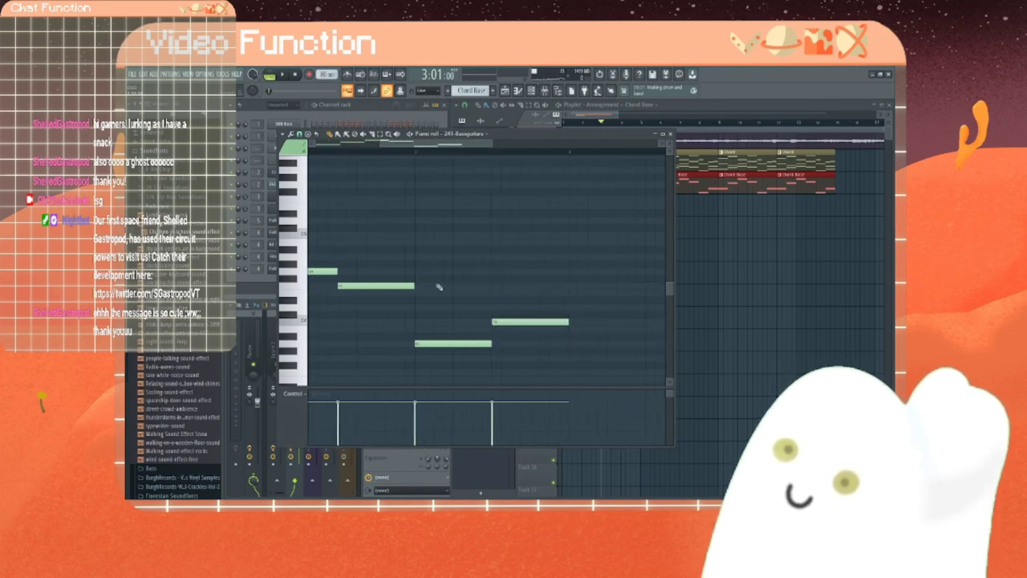
pyautogui.click(498, 294)
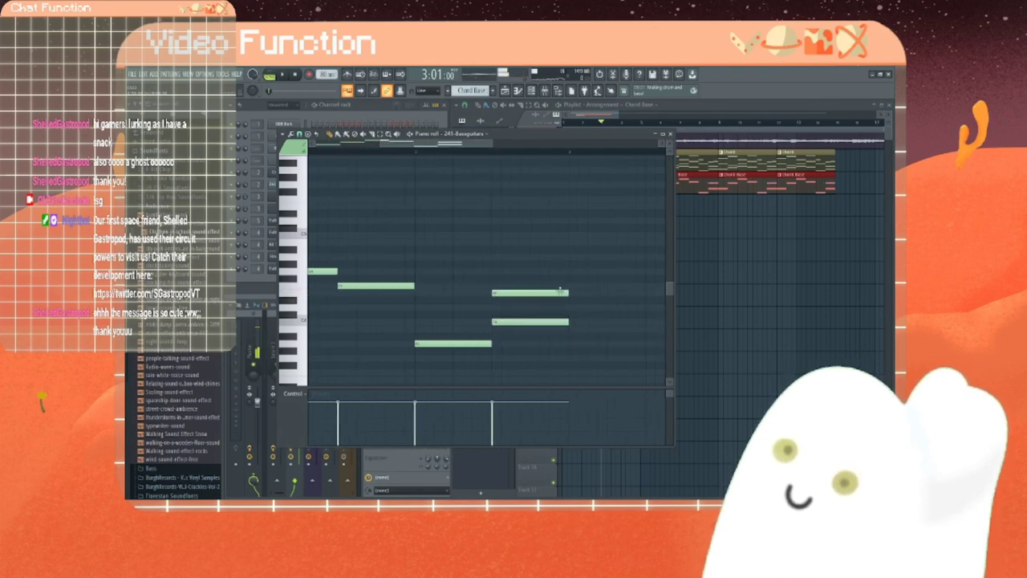
pyautogui.moveTo(567, 293); pyautogui.dragTo(528, 292)
pyautogui.click(532, 287)
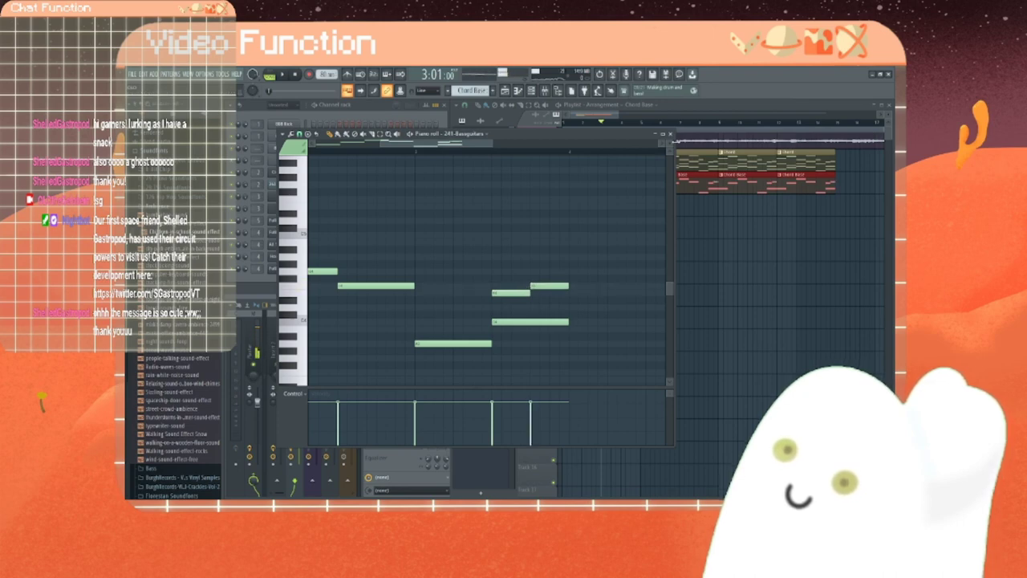
# Step: Close the bass piano roll and play the arrangement from bar 3 to hear the new ending notes
pyautogui.click(670, 134)
pyautogui.press('space')
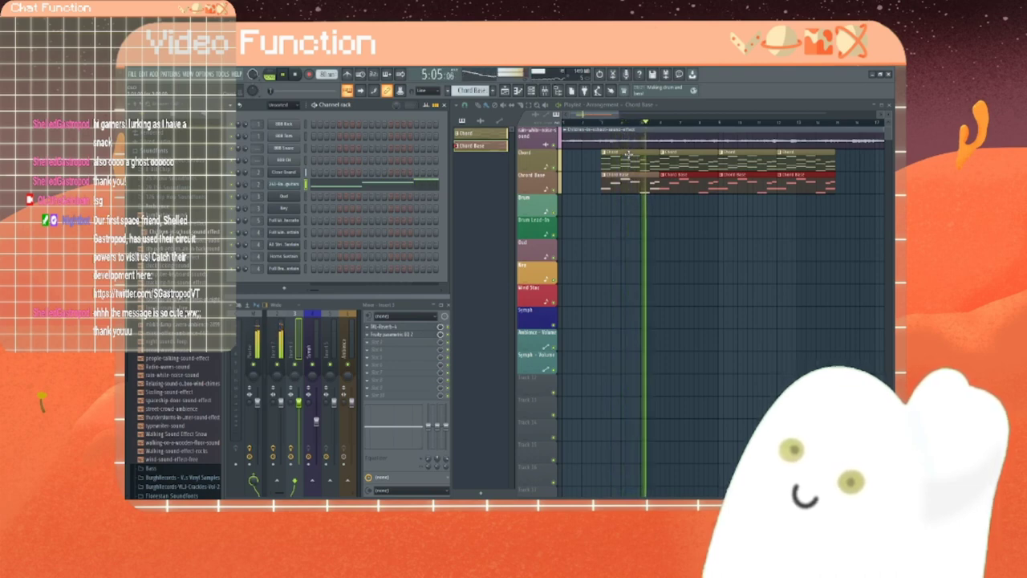
pyautogui.press('space')
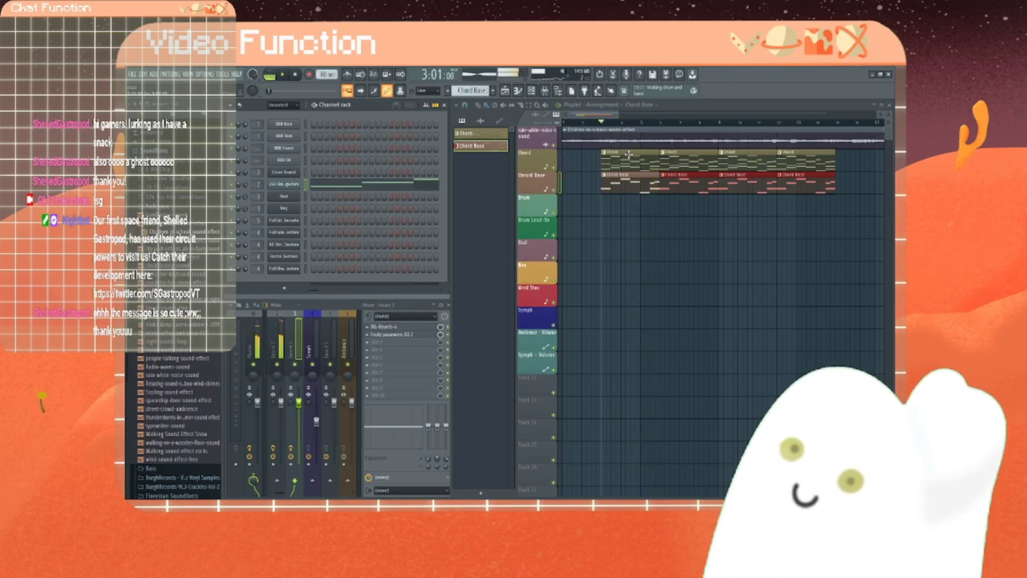
# Step: Delete the long low note under the bass line's two ending notes and raise the preceding note three semitones to C
pyautogui.rightClick(278, 186)
pyautogui.click(337, 186)
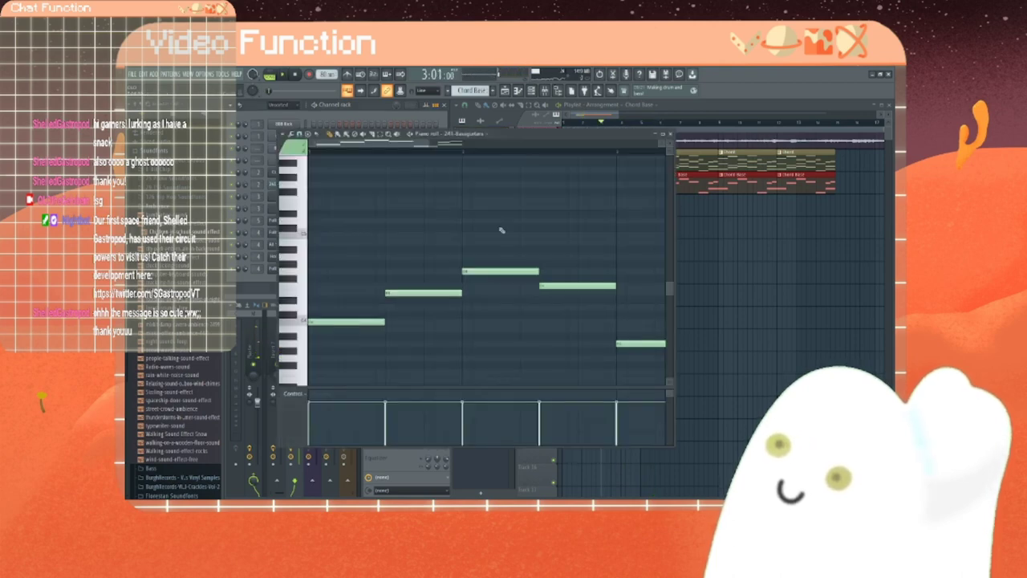
pyautogui.moveTo(373, 144); pyautogui.dragTo(432, 144)
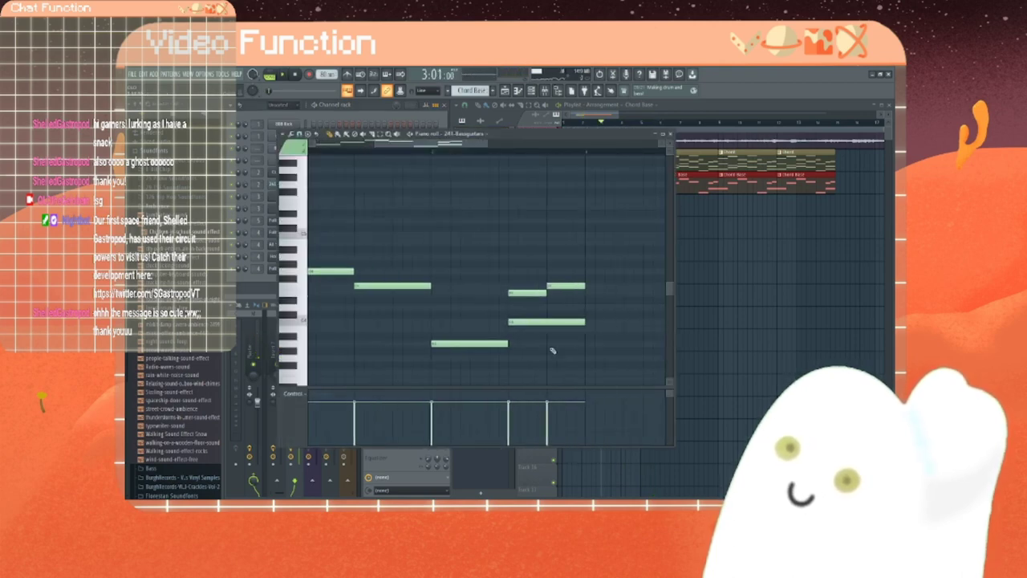
pyautogui.rightClick(545, 323)
pyautogui.moveTo(491, 344); pyautogui.dragTo(492, 322)
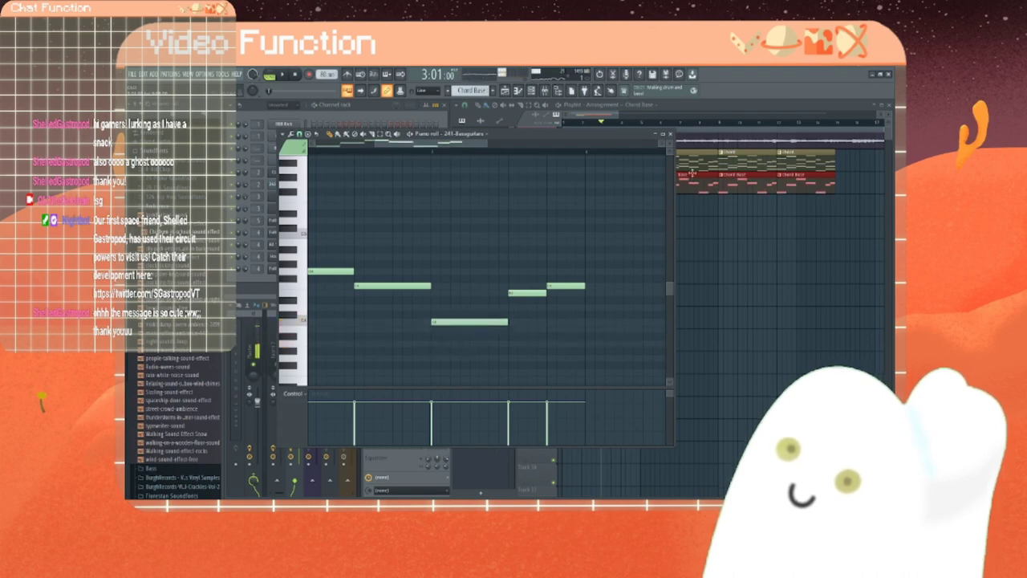
# Step: Close the bass piano roll and replay the arrangement from bar 3 to check the reworked ending
pyautogui.click(671, 134)
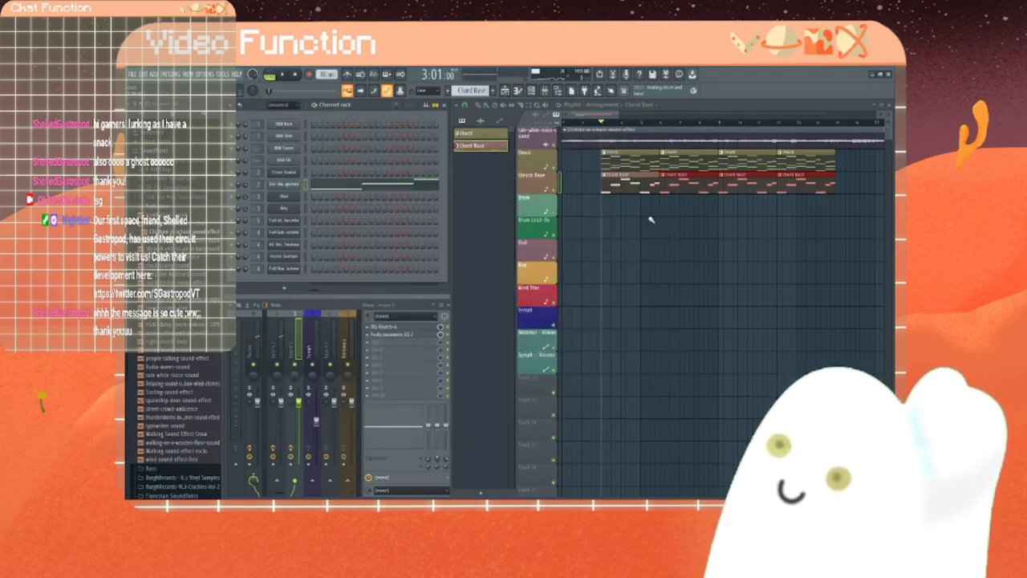
pyautogui.press('space')
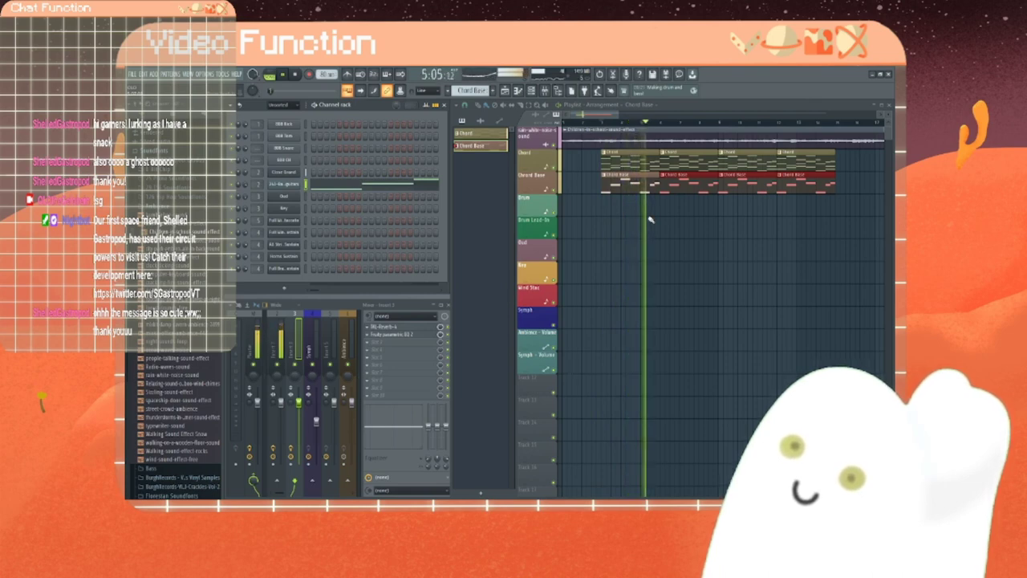
pyautogui.press('space')
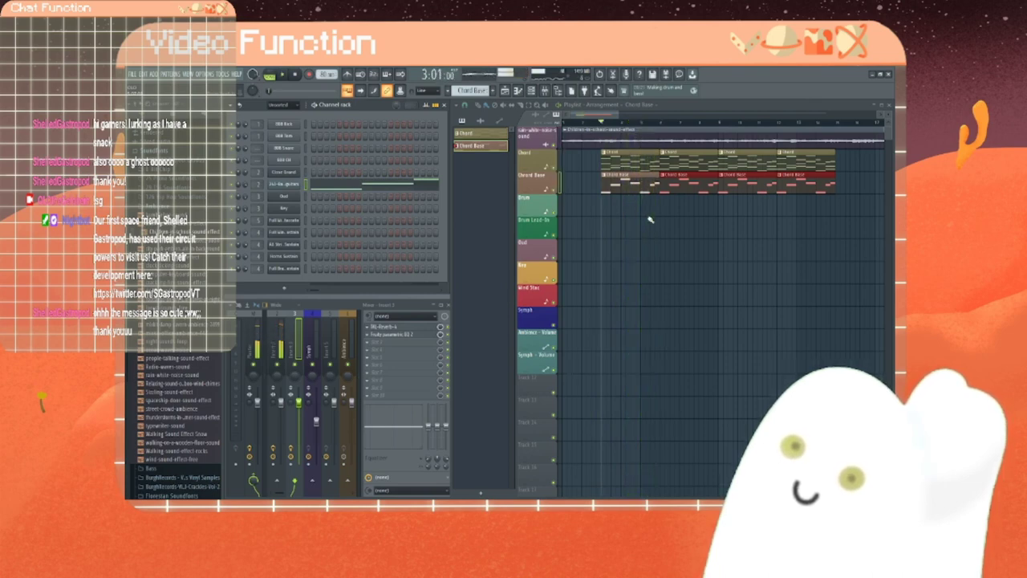
# Step: Raise the first and fifth notes of the bass line two semitones each, from C to D
pyautogui.rightClick(316, 184)
pyautogui.click(321, 187)
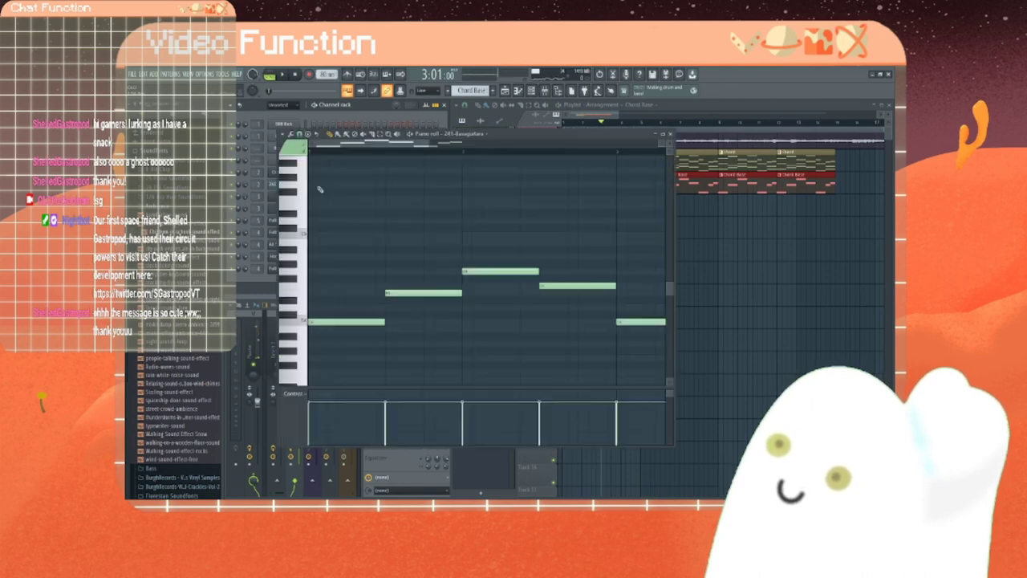
pyautogui.moveTo(365, 321); pyautogui.dragTo(359, 303)
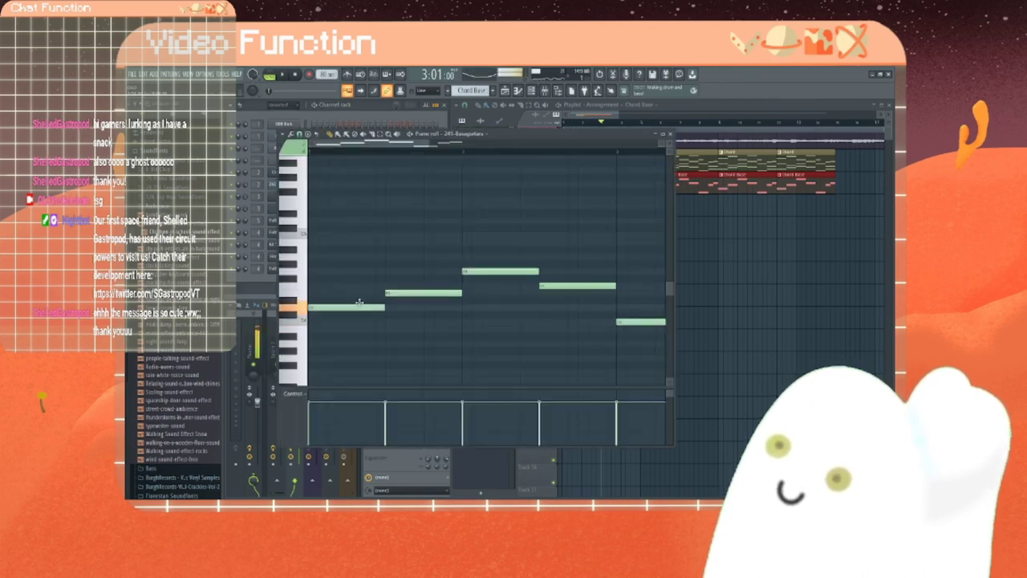
pyautogui.moveTo(640, 322); pyautogui.dragTo(640, 307)
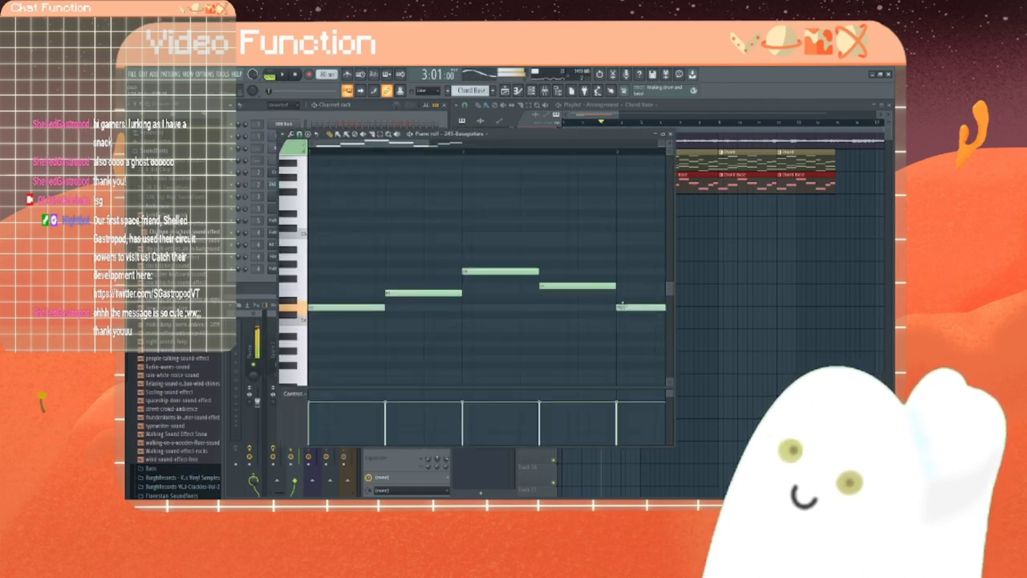
# Step: Close the bass piano roll and play the song from bar 3 to check the raised bass notes
pyautogui.click(669, 133)
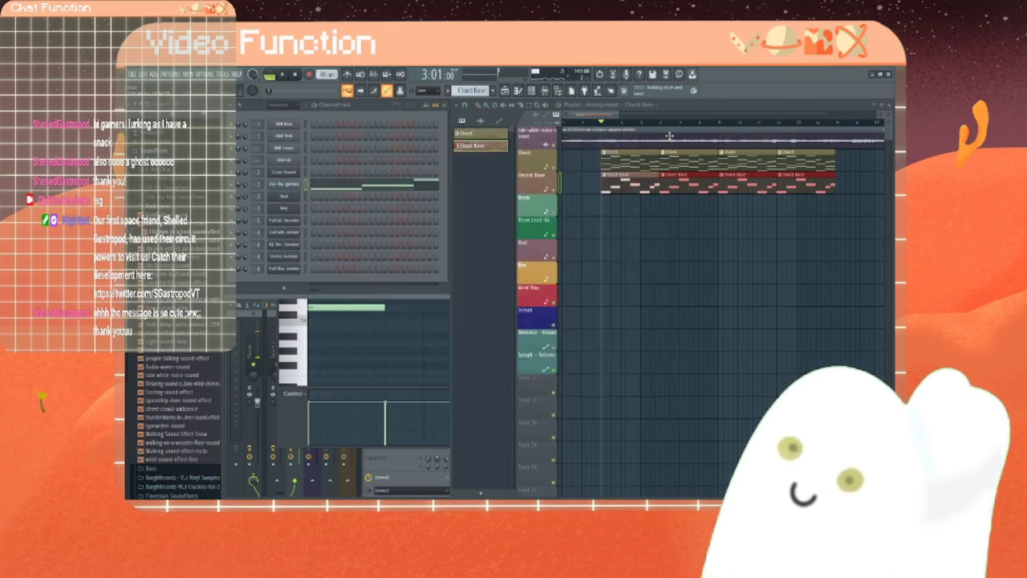
pyautogui.click(607, 131)
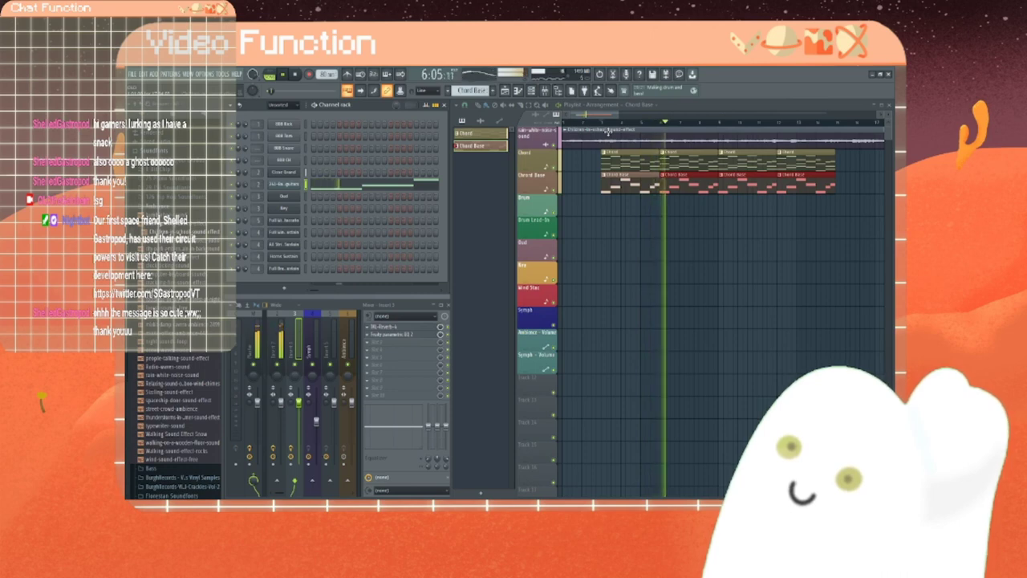
pyautogui.press('space')
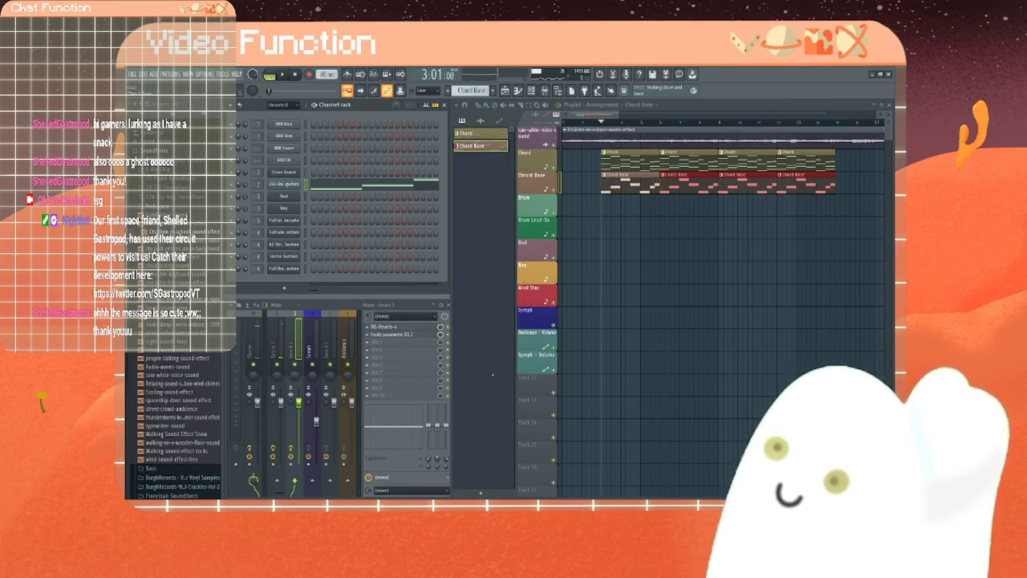
# Step: Create a new pattern named Drum
pyautogui.click(482, 494)
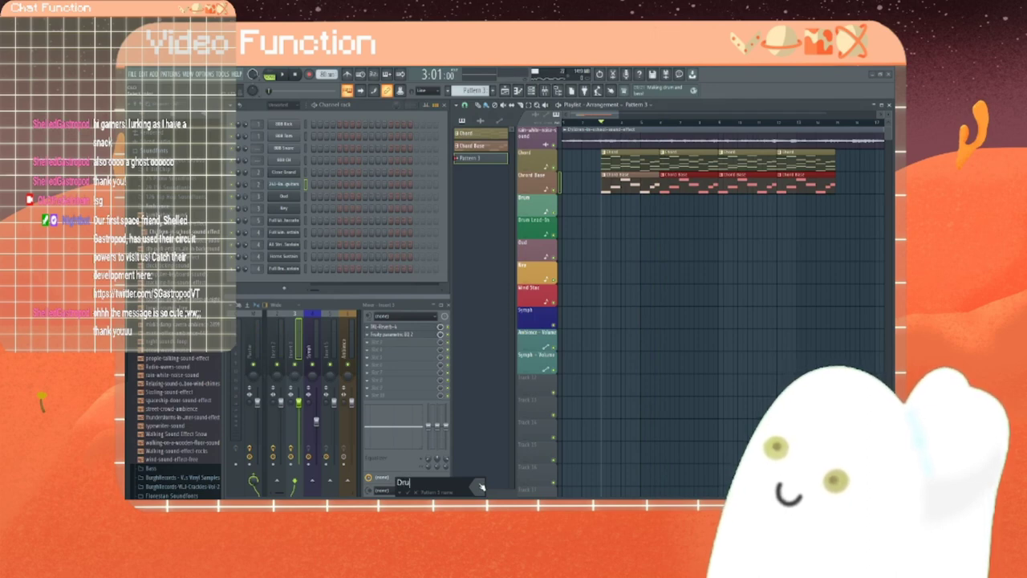
pyautogui.press('Return')
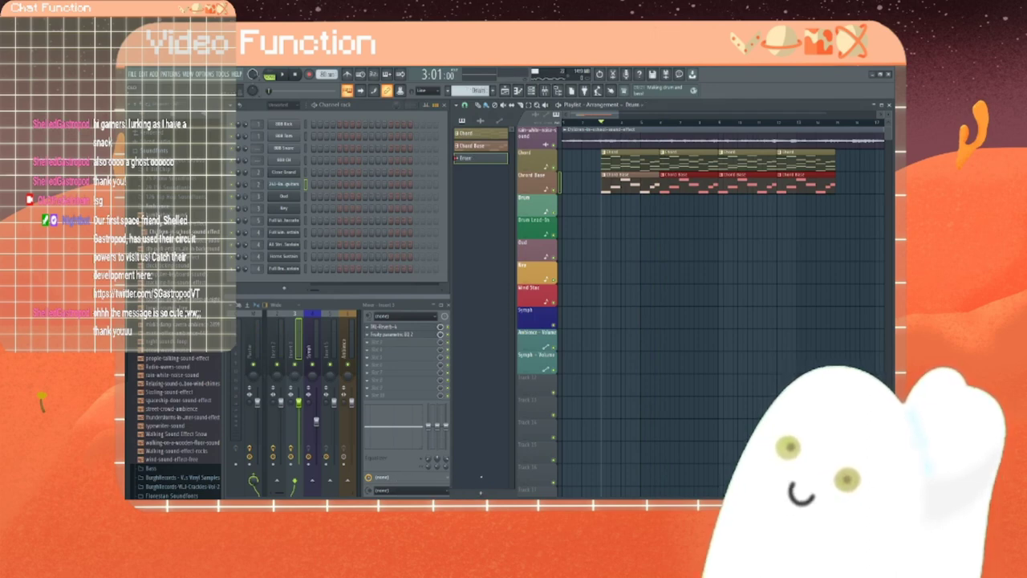
# Step: Copy the Drum track's color code and apply it to the Drum pattern so both match
pyautogui.rightClick(536, 197)
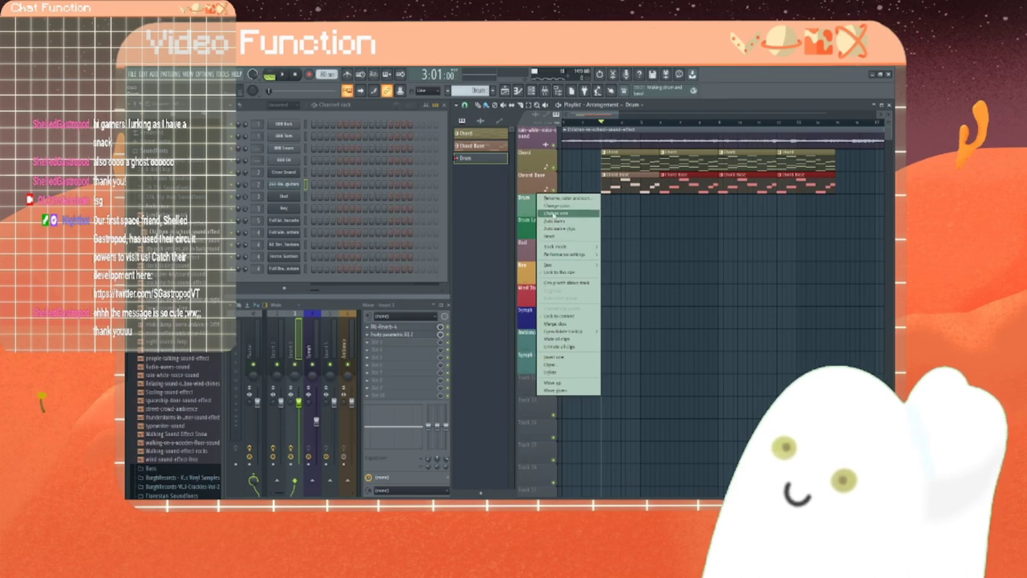
pyautogui.click(556, 213)
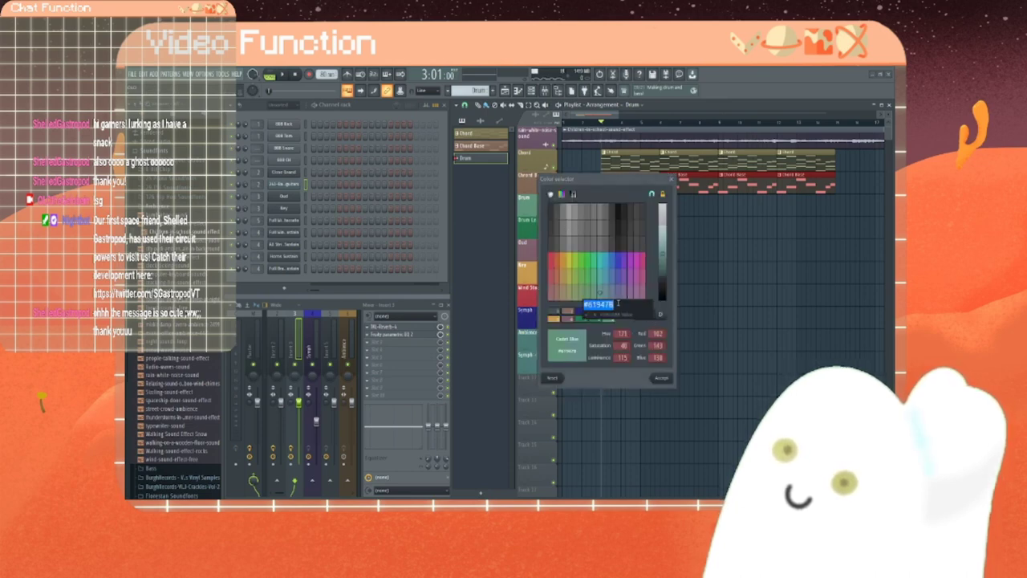
pyautogui.click(662, 377)
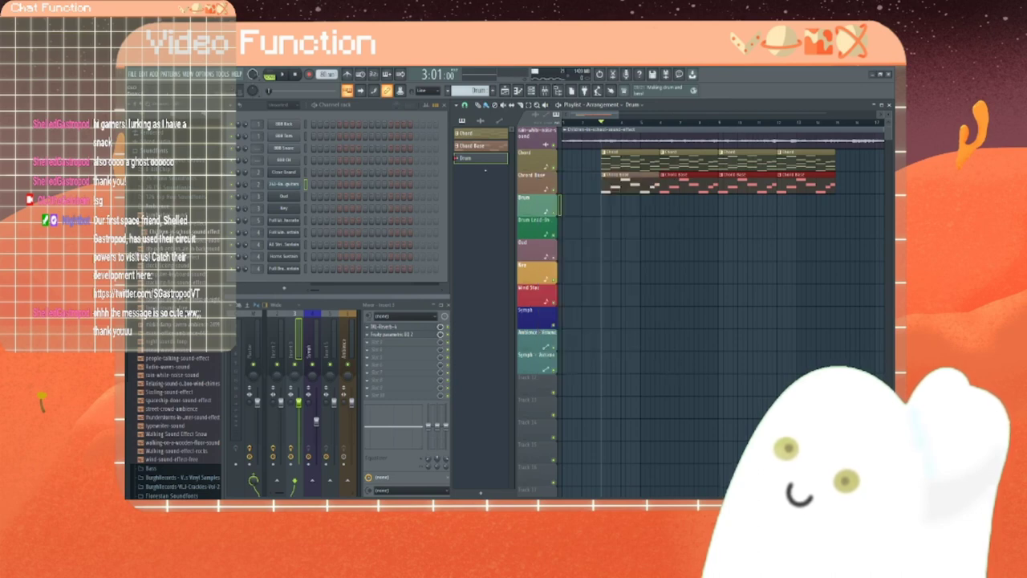
pyautogui.rightClick(484, 161)
pyautogui.click(519, 202)
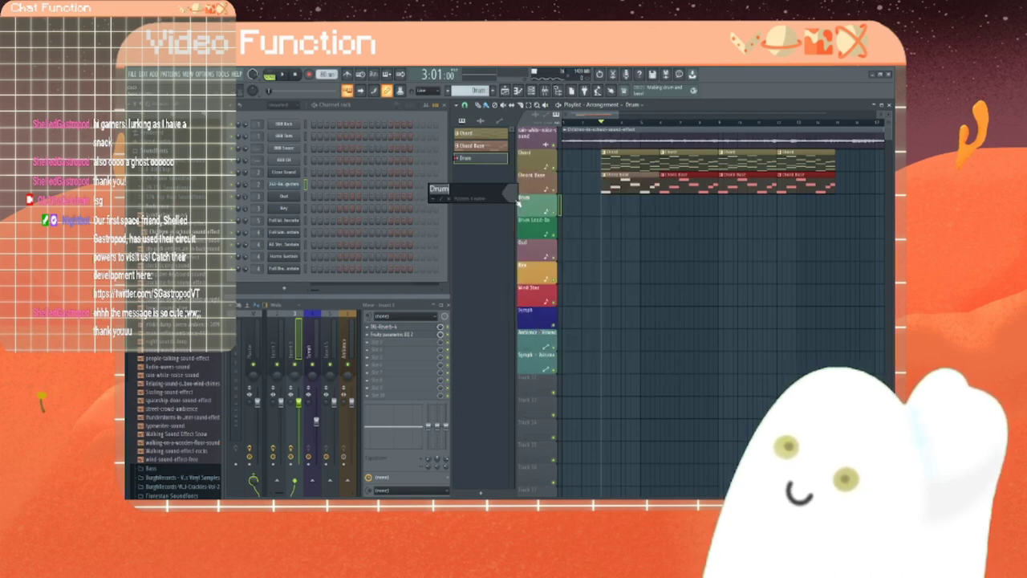
pyautogui.click(517, 198)
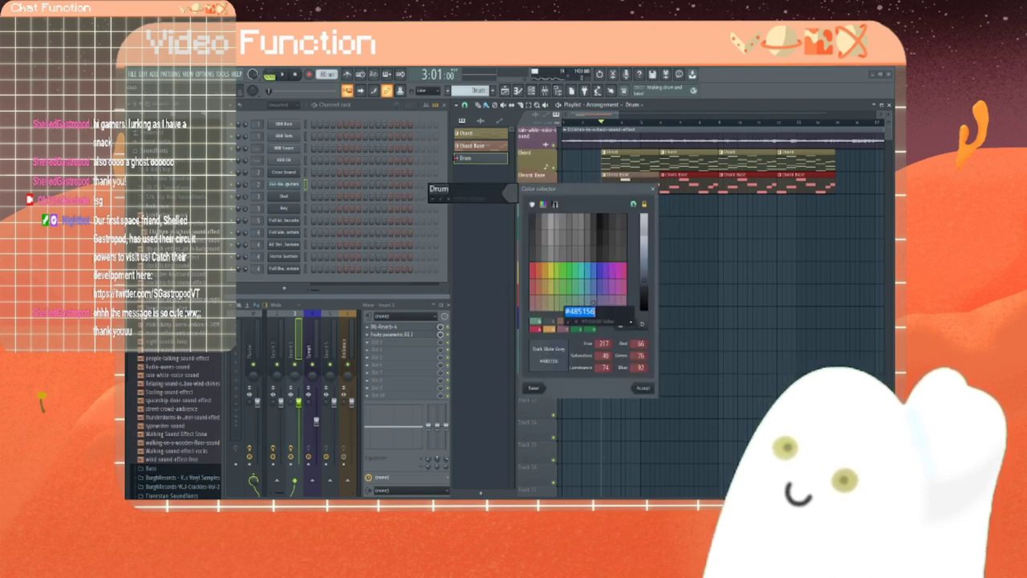
pyautogui.hotkey('ctrl', 'v')
pyautogui.press('Return')
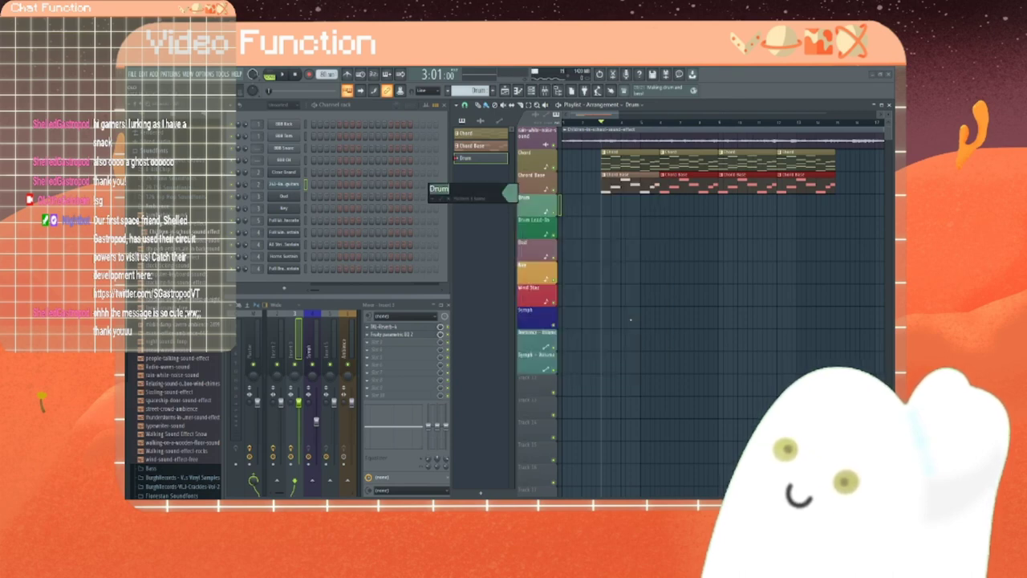
pyautogui.press('Return')
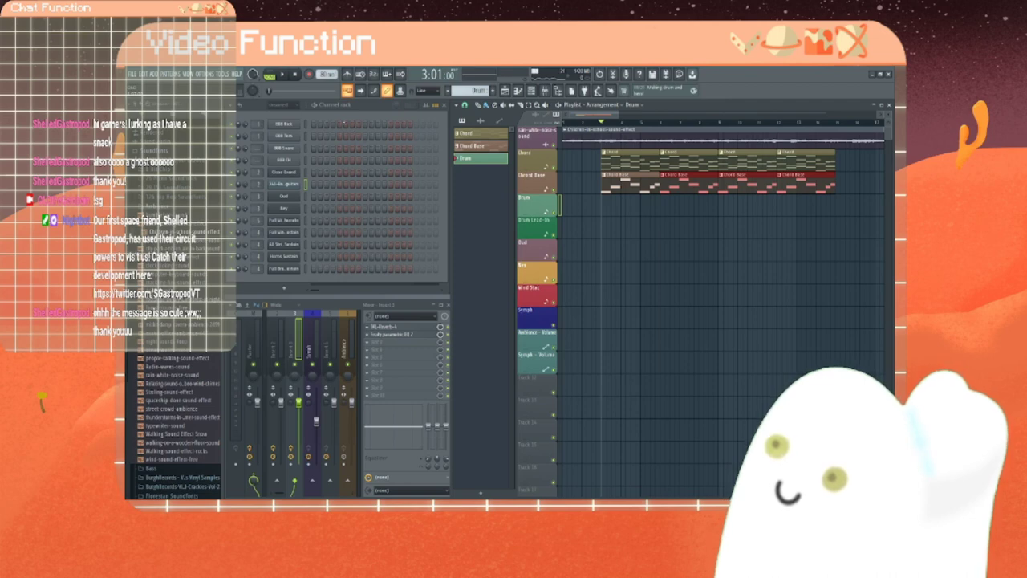
# Step: Program a beat across the Drum pattern's first four channels, with first-channel hits on steps 1, 7, 9 and 15, and place three clips from bar 3
pyautogui.click(314, 125)
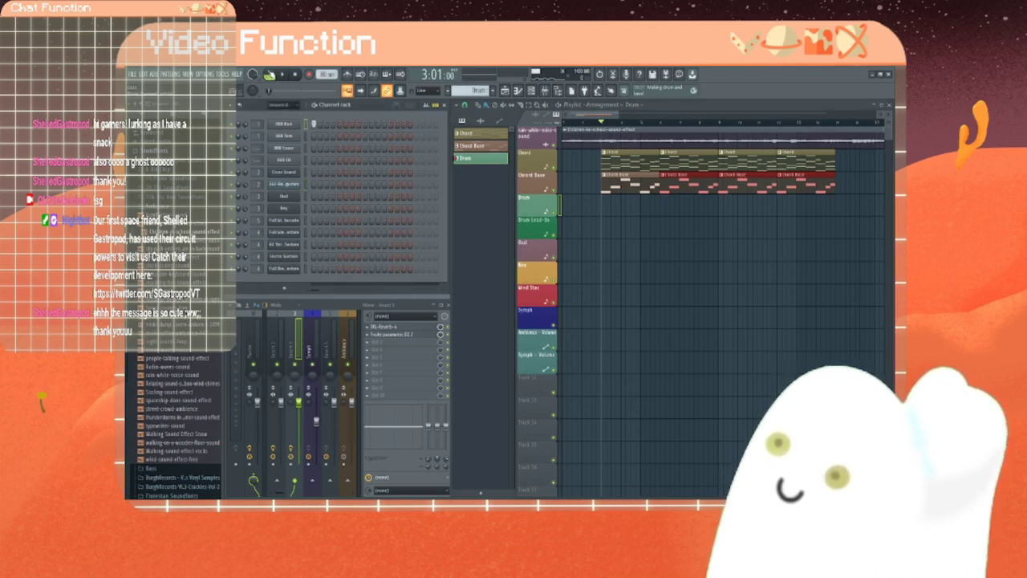
pyautogui.click(270, 76)
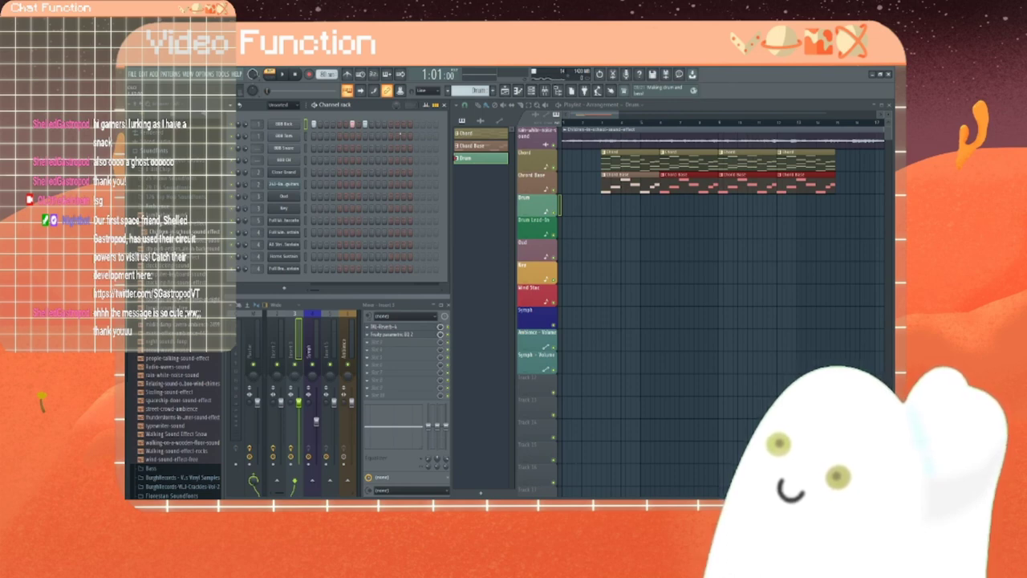
pyautogui.click(403, 124)
pyautogui.press('space')
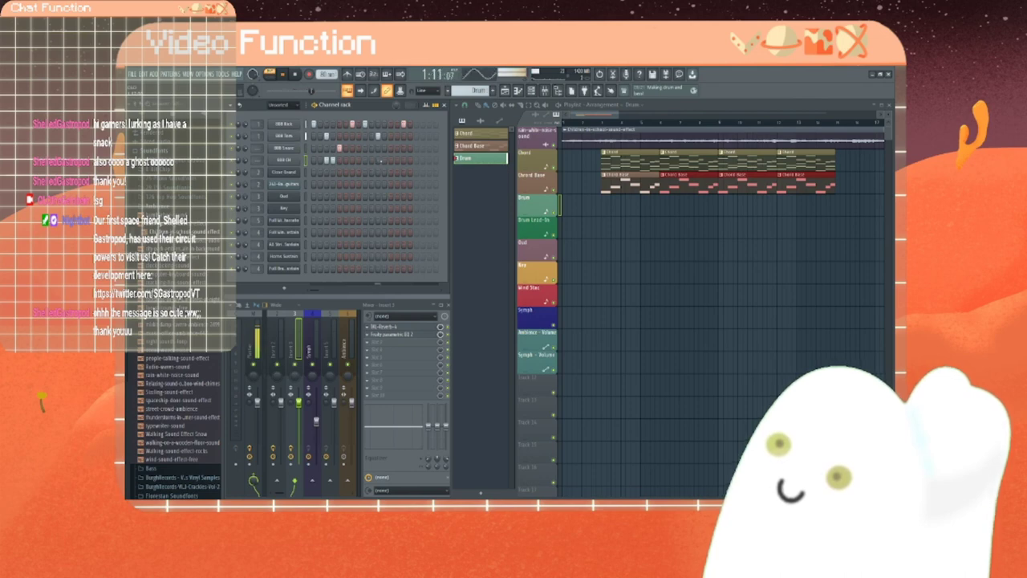
pyautogui.click(610, 207)
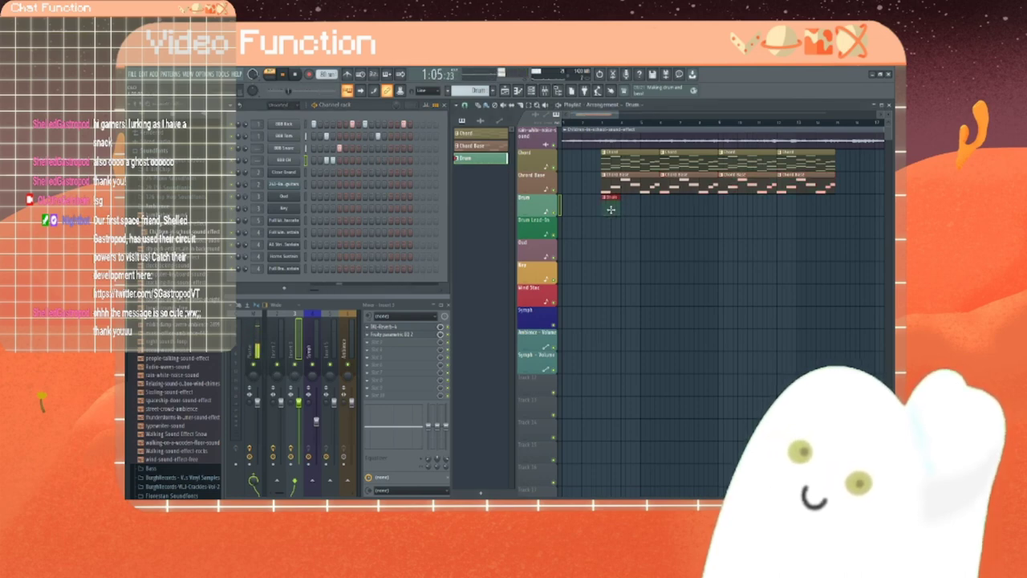
pyautogui.moveTo(624, 209); pyautogui.dragTo(658, 209)
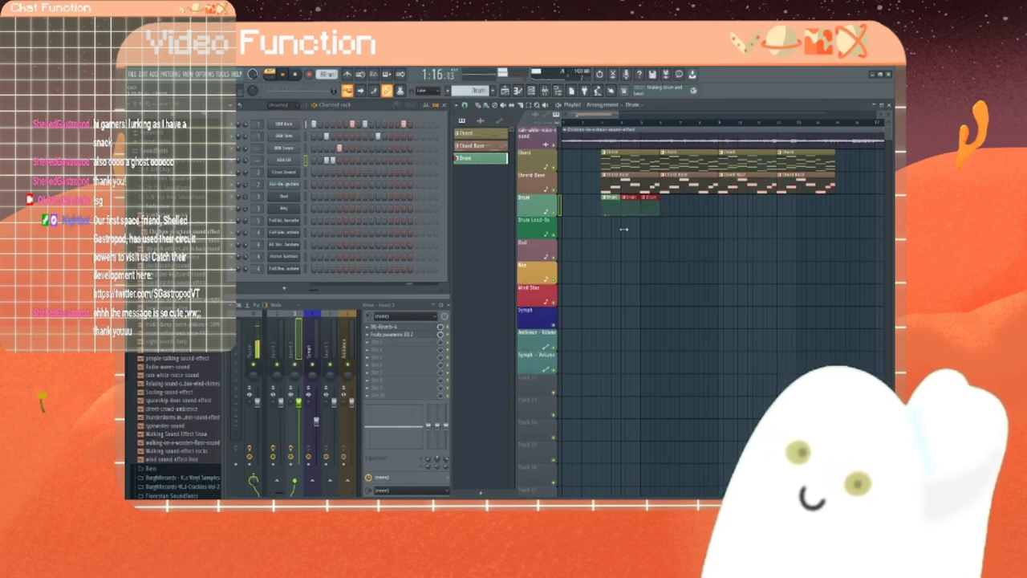
# Step: Clone the Drum pattern with added hits on the third channel's step 13 and the fourth channel's steps 11 and 12, and place it at bar 6
pyautogui.rightClick(474, 158)
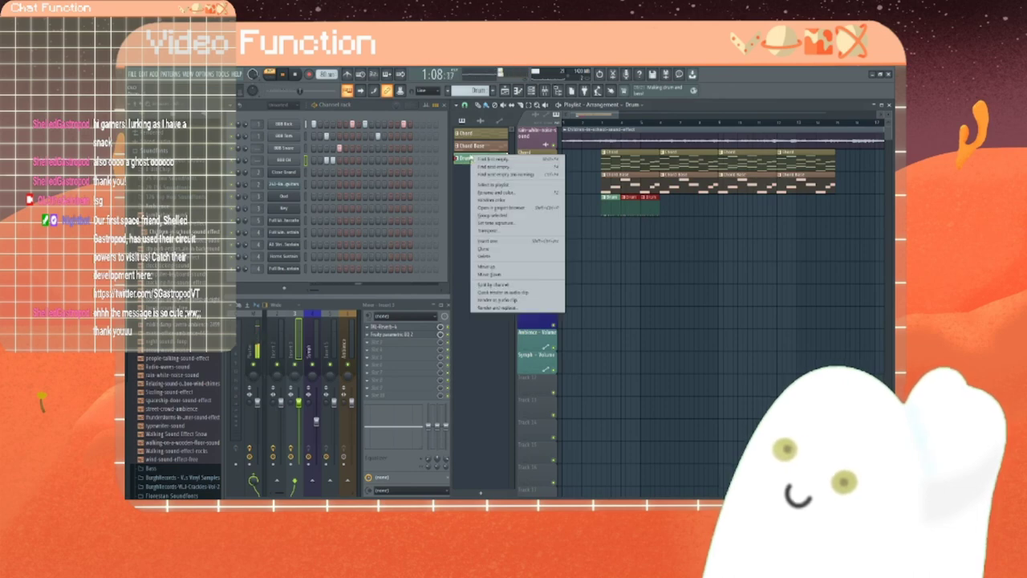
pyautogui.click(494, 251)
pyautogui.click(479, 171)
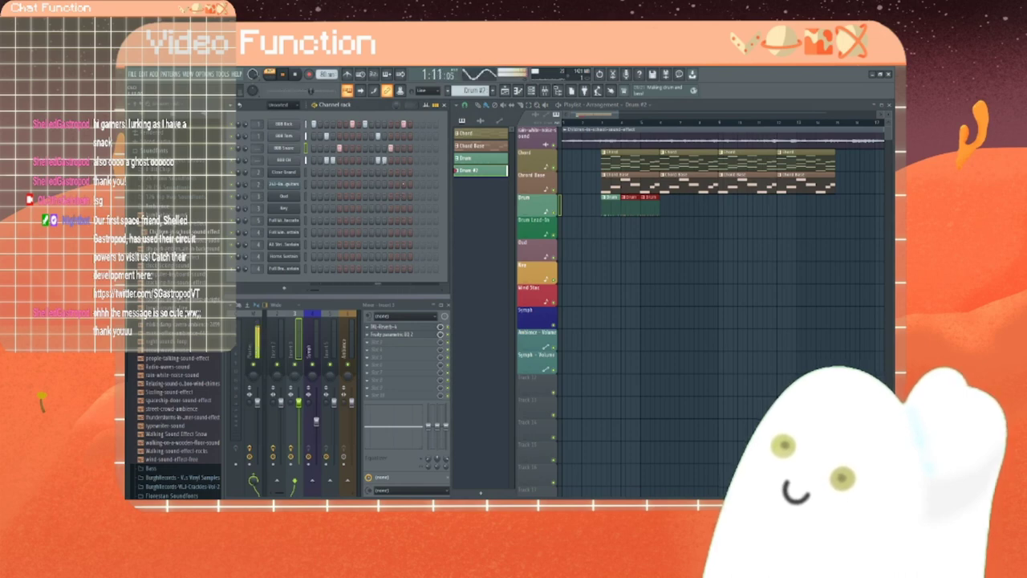
pyautogui.click(668, 202)
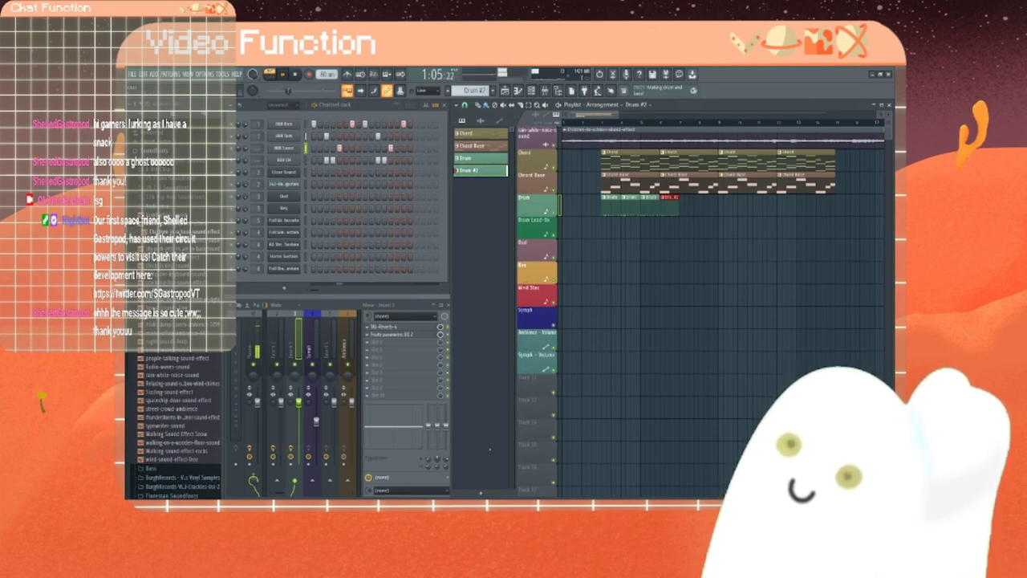
# Step: Create a new pattern named Drum Leas-In
pyautogui.click(482, 492)
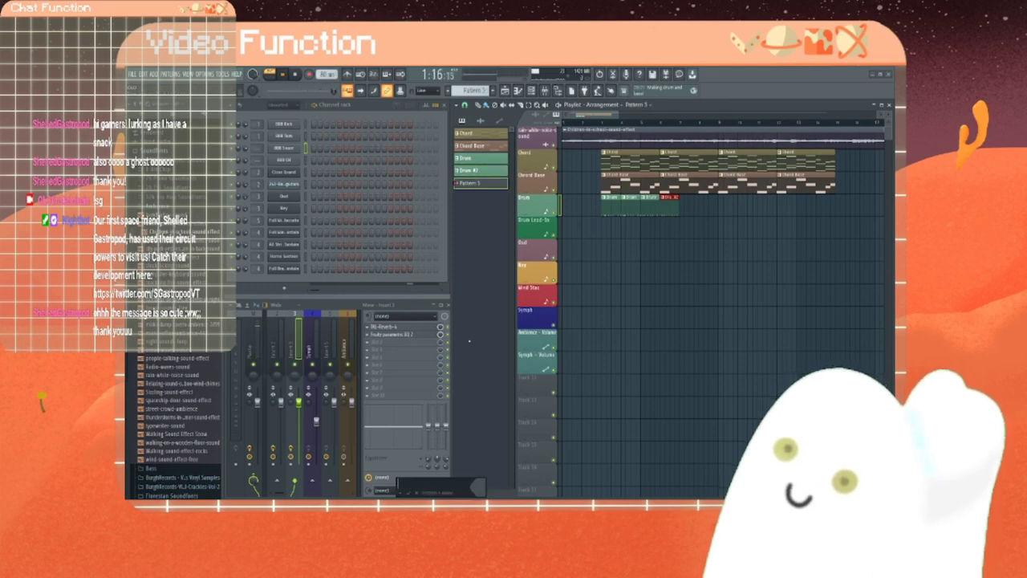
pyautogui.write('Drum Lead-')
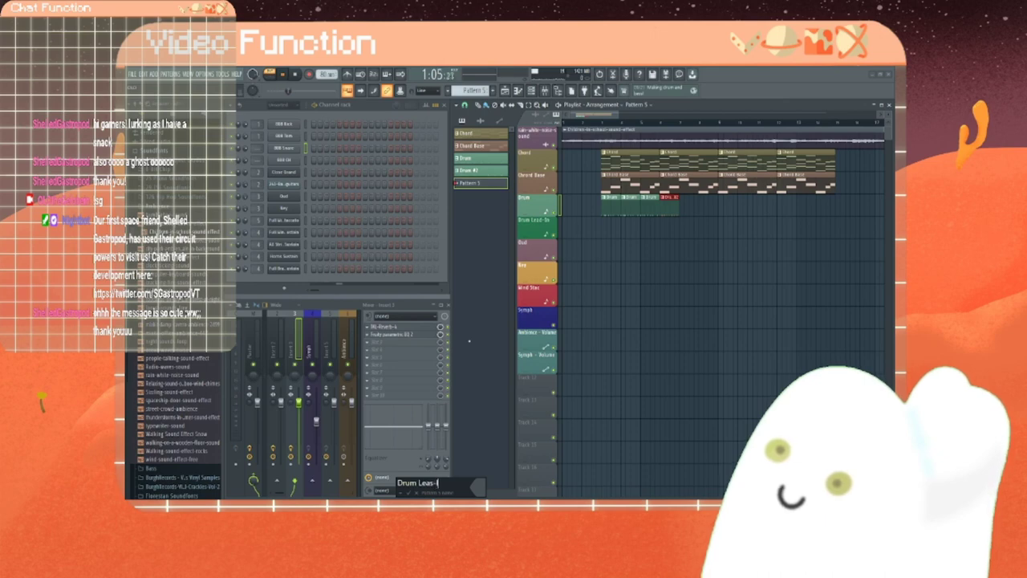
pyautogui.write('n')
pyautogui.press('Return')
# Step: Copy the green color code of the Drum Lead-In track and apply it to the Drum Leas-In pattern
pyautogui.rightClick(533, 219)
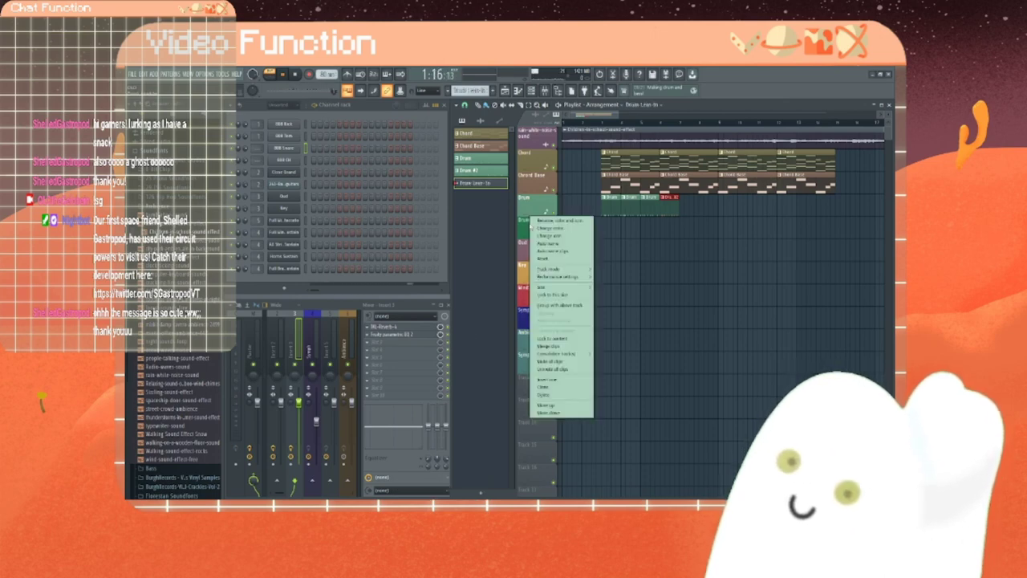
pyautogui.click(539, 230)
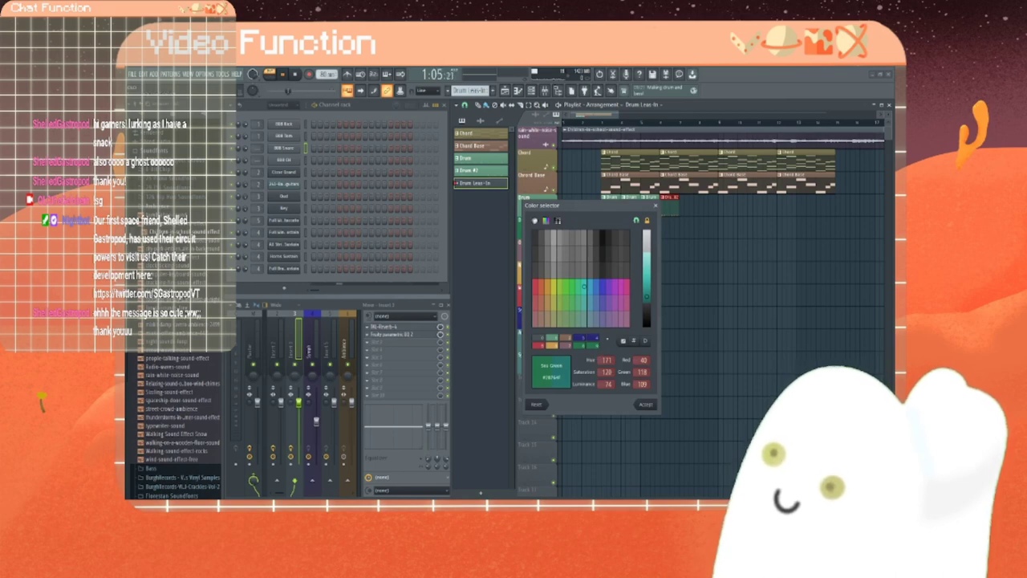
pyautogui.click(634, 341)
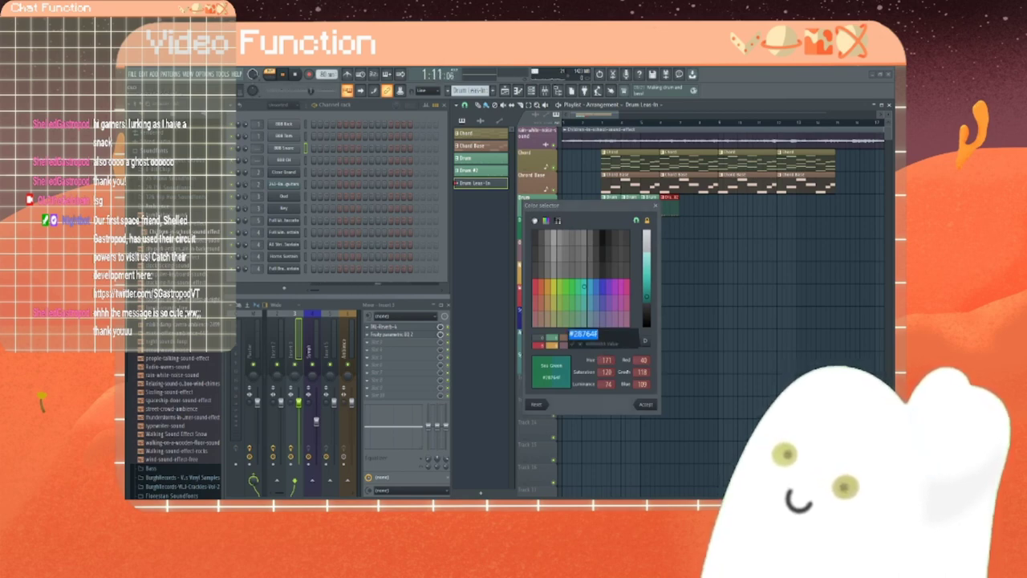
pyautogui.click(646, 404)
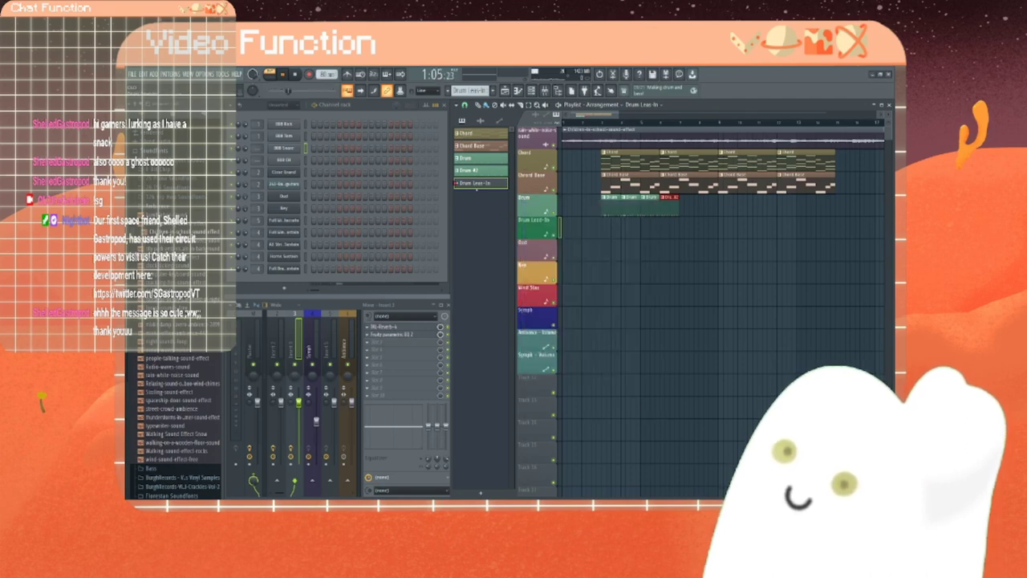
pyautogui.rightClick(476, 185)
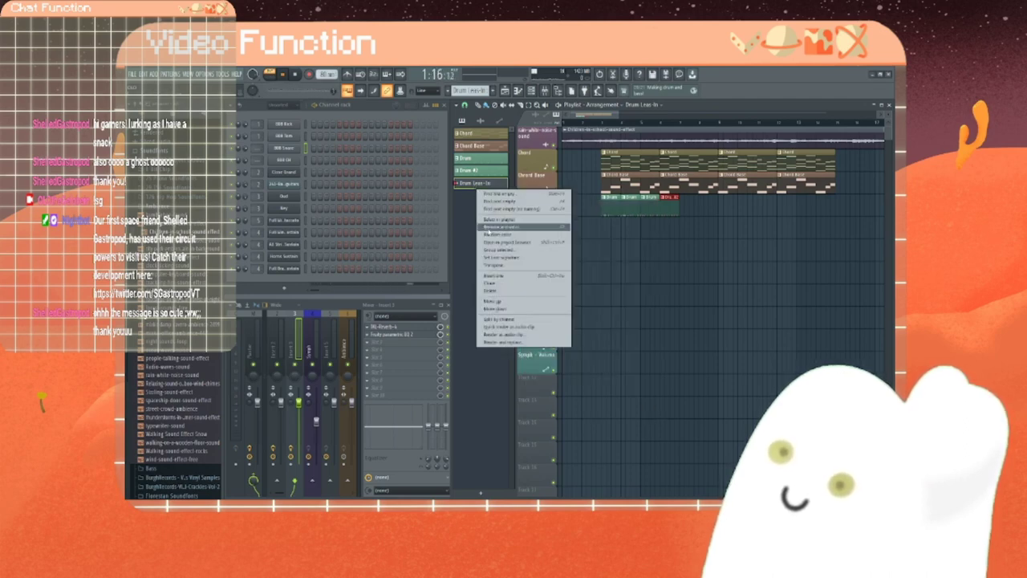
pyautogui.click(501, 228)
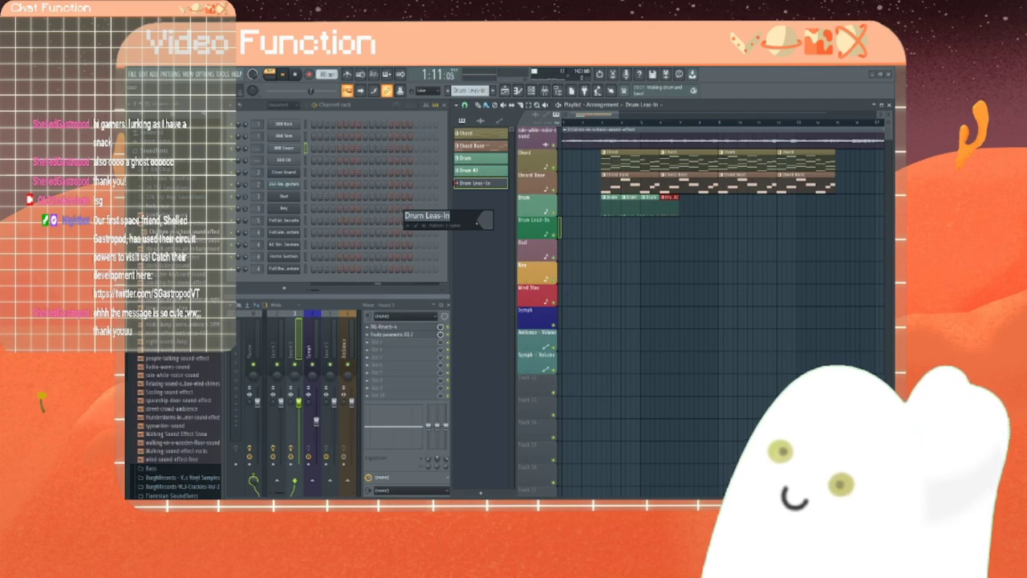
pyautogui.click(485, 222)
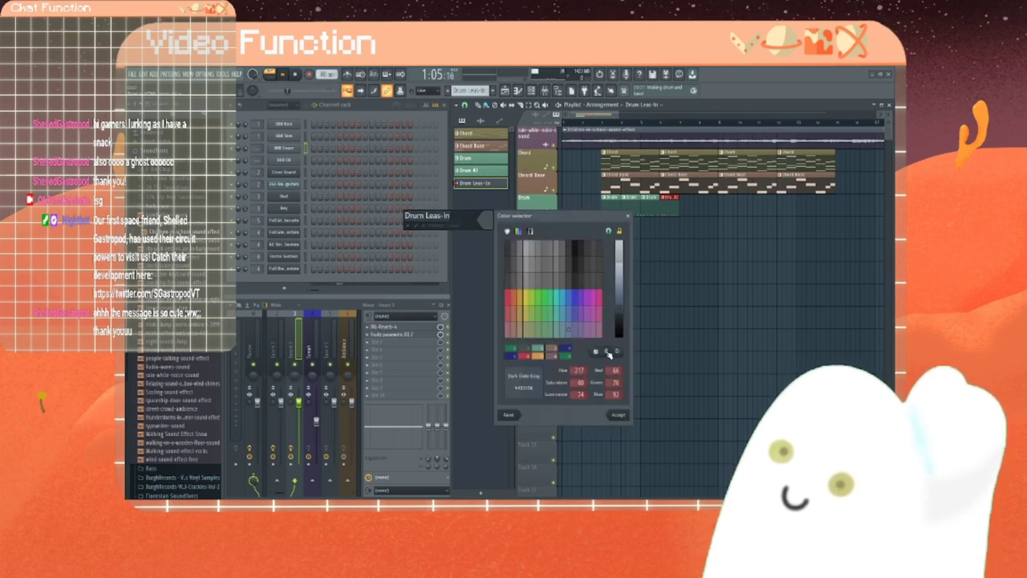
pyautogui.press('Return')
pyautogui.press('Return')
pyautogui.press('Return')
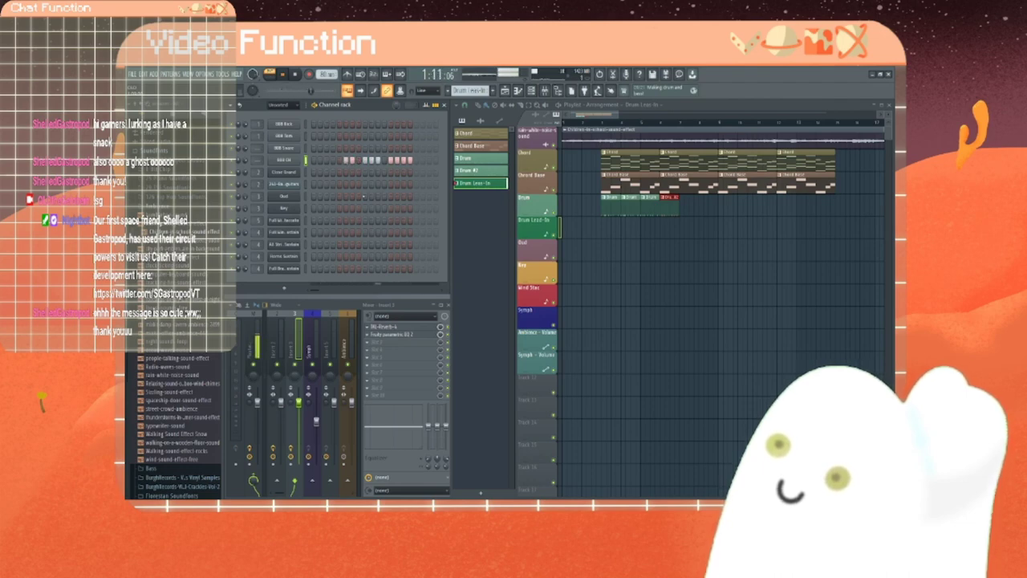
# Step: Place Drum Leas-In clips at bars 2 and 6 on the Drum Lead-In track and stop playback
pyautogui.click(587, 224)
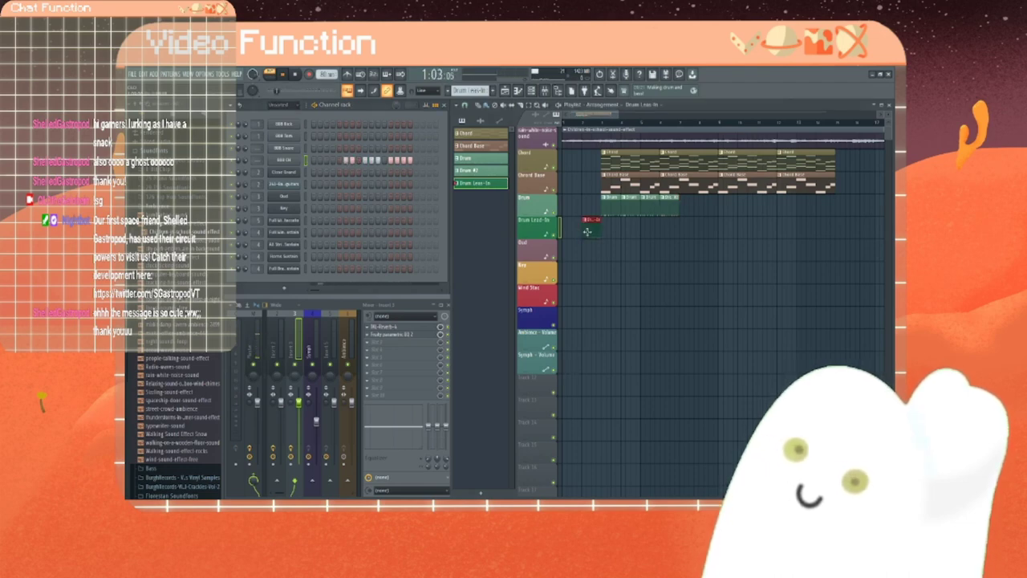
pyautogui.click(671, 223)
pyautogui.moveTo(674, 229); pyautogui.dragTo(669, 229)
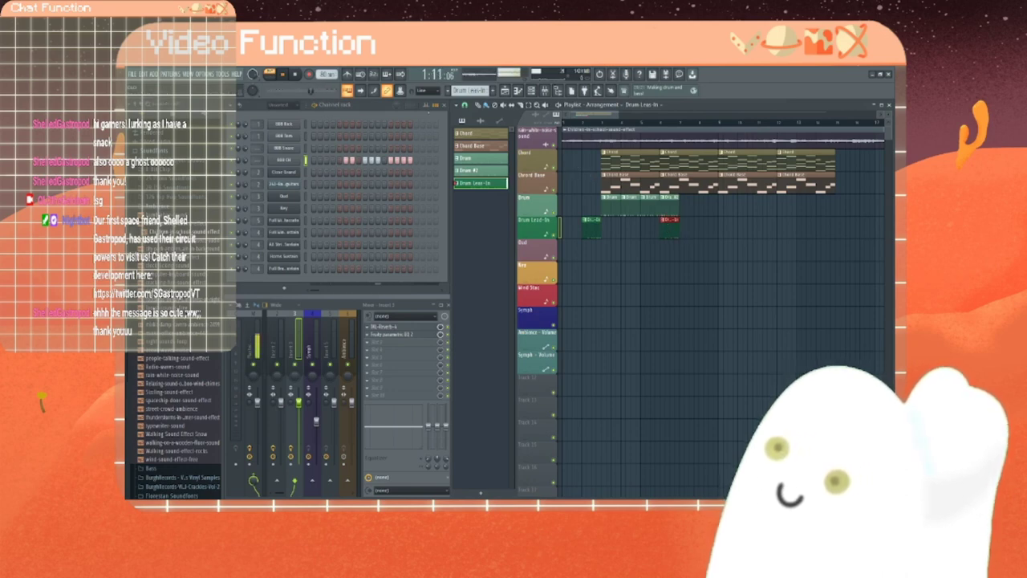
pyautogui.click(295, 74)
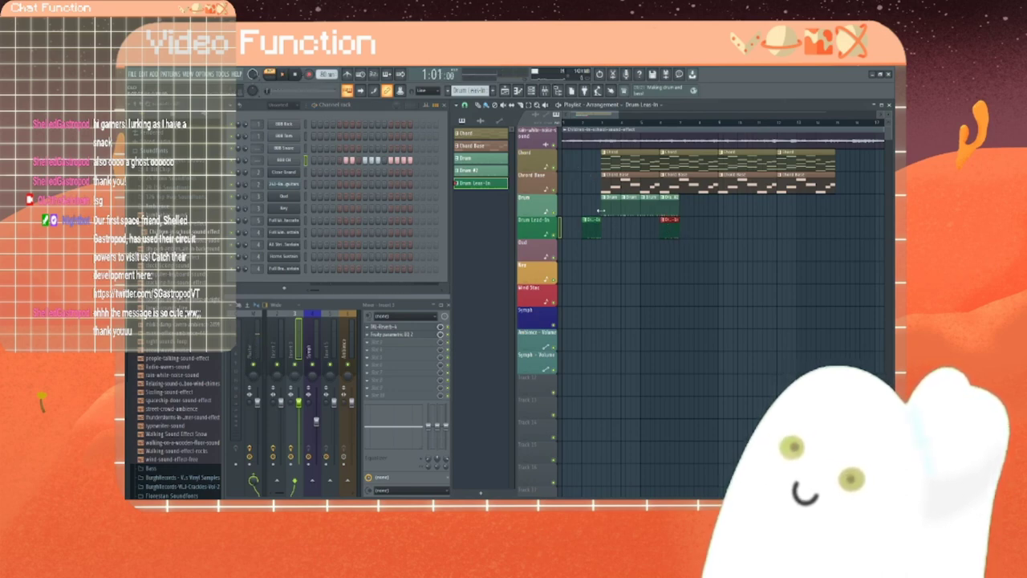
# Step: Rearrange bars 3 to 8 as Drum, Drum, Drum #2 repeated twice, and move the second lead-in clip to bar 8
pyautogui.click(608, 207)
pyautogui.moveTo(669, 231)
pyautogui.mouseDown()
pyautogui.moveTo(711, 232)
pyautogui.moveTo(650, 205)
pyautogui.moveTo(708, 210)
pyautogui.mouseUp()
pyautogui.rightClick(650, 208)
pyautogui.click(652, 209)
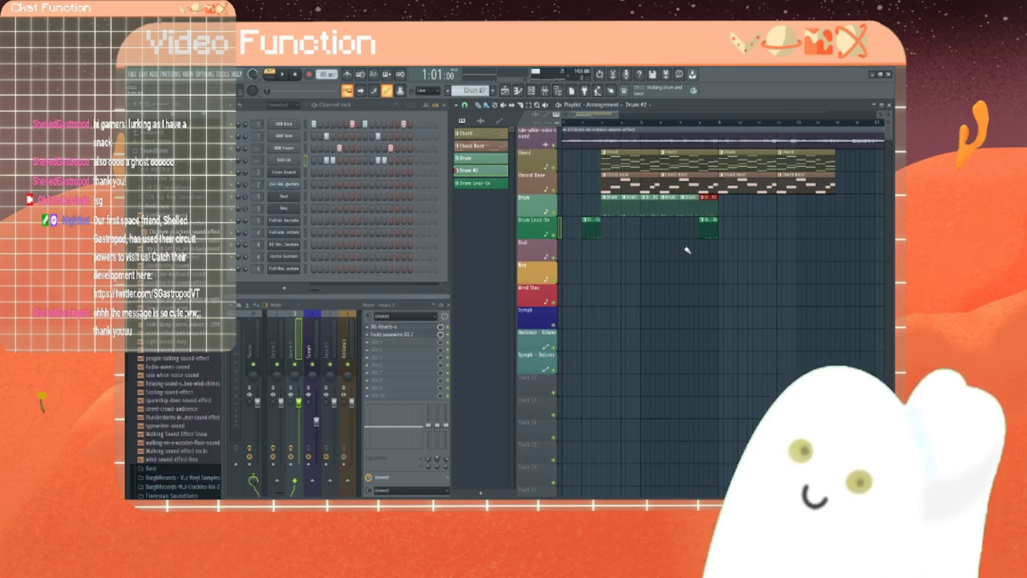
# Step: Play the whole song from bar 1 in song mode to check the new drums, then stop it
pyautogui.moveTo(568, 124); pyautogui.dragTo(557, 128)
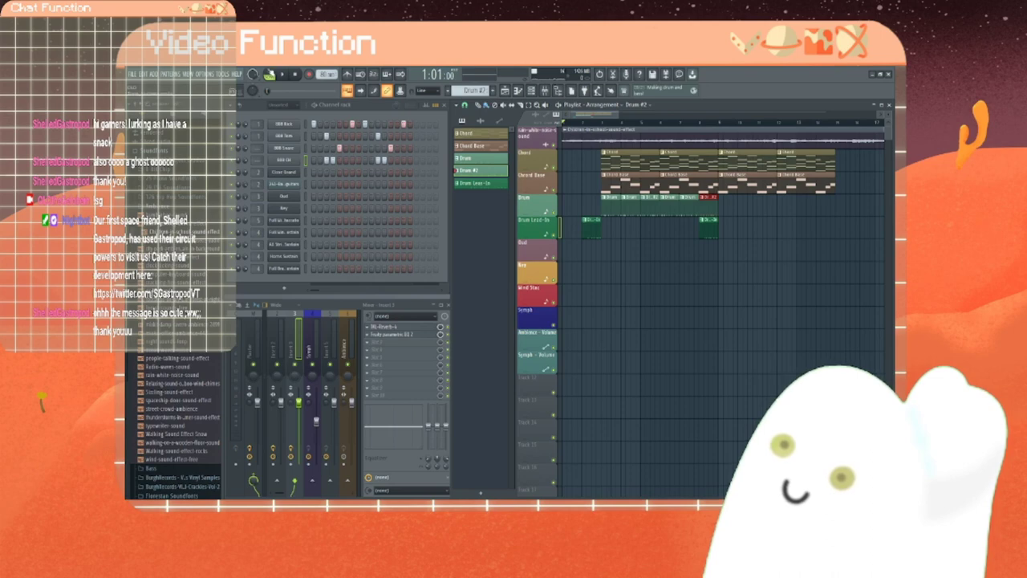
pyautogui.click(283, 75)
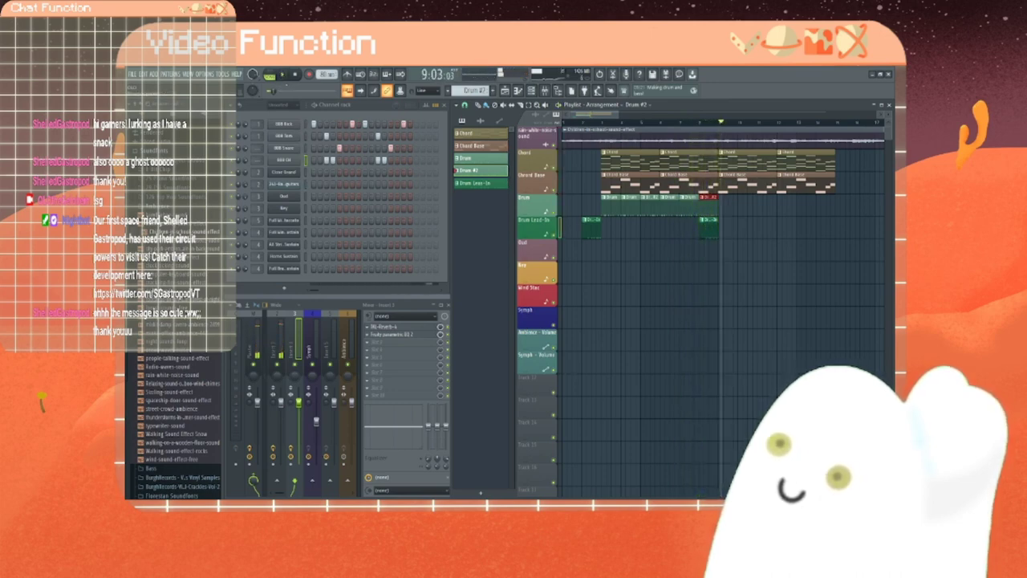
pyautogui.click(296, 75)
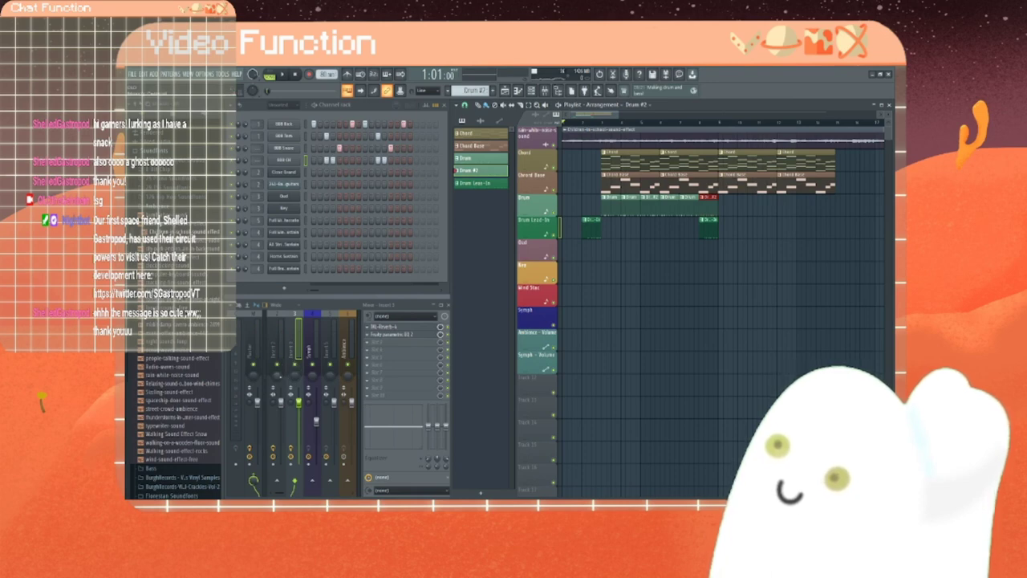
# Step: Open Edison on the second mixer insert and clear its existing recording
pyautogui.click(283, 400)
pyautogui.click(375, 343)
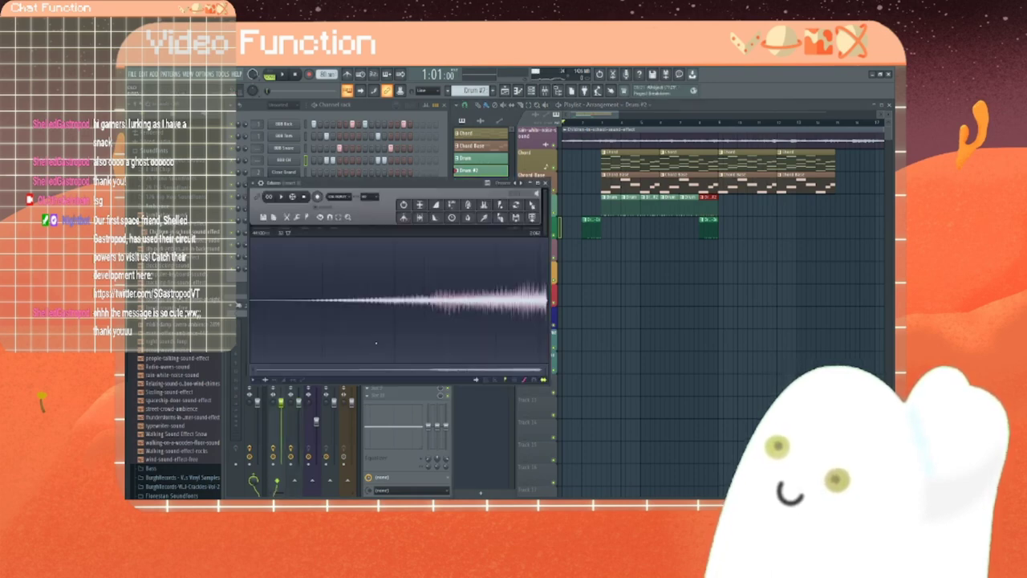
pyautogui.press('Delete')
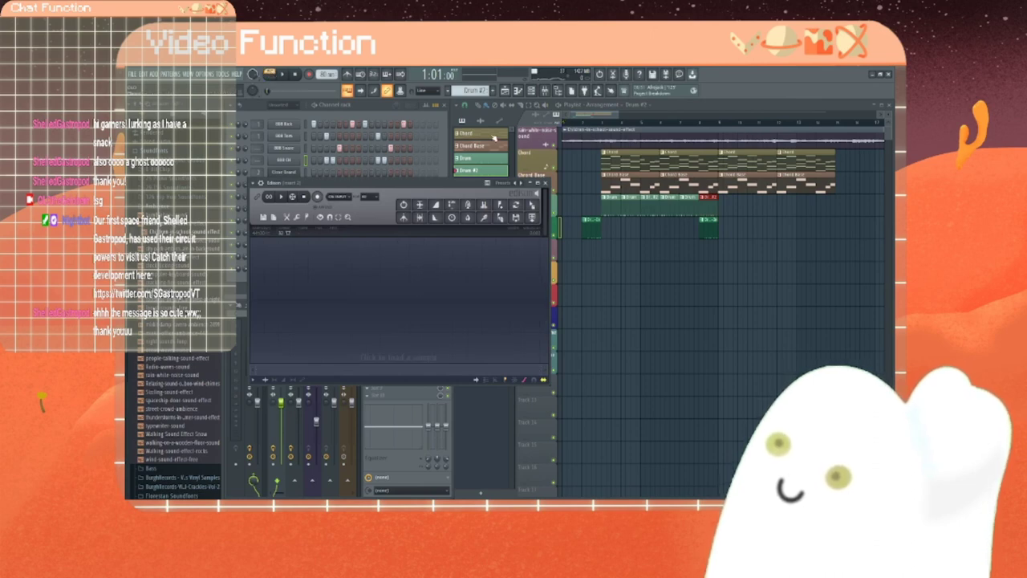
# Step: Record the opening of the Chord pattern into Edison, stopping the recording after the second chord starts
pyautogui.click(495, 136)
pyautogui.click(371, 203)
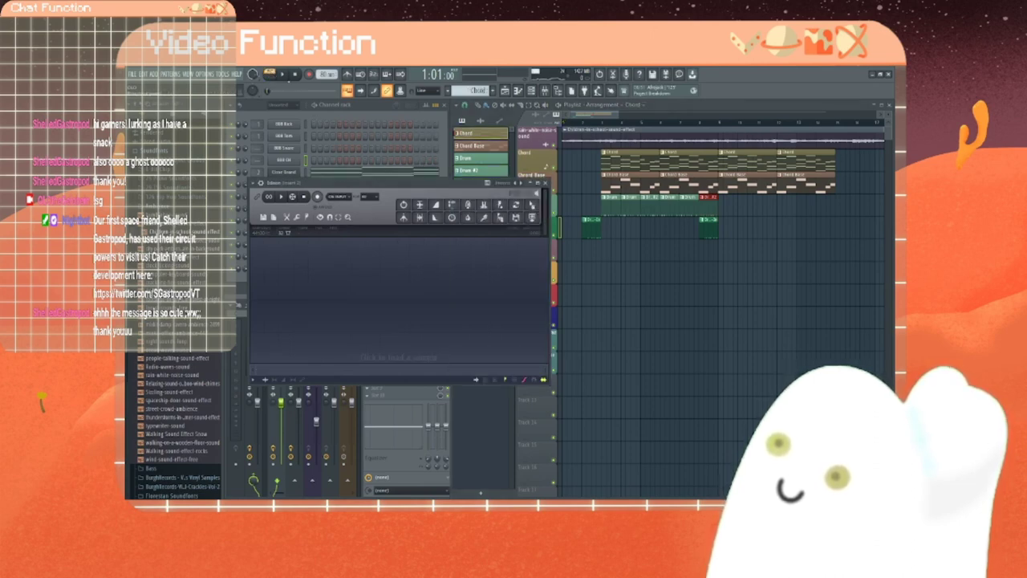
pyautogui.click(317, 196)
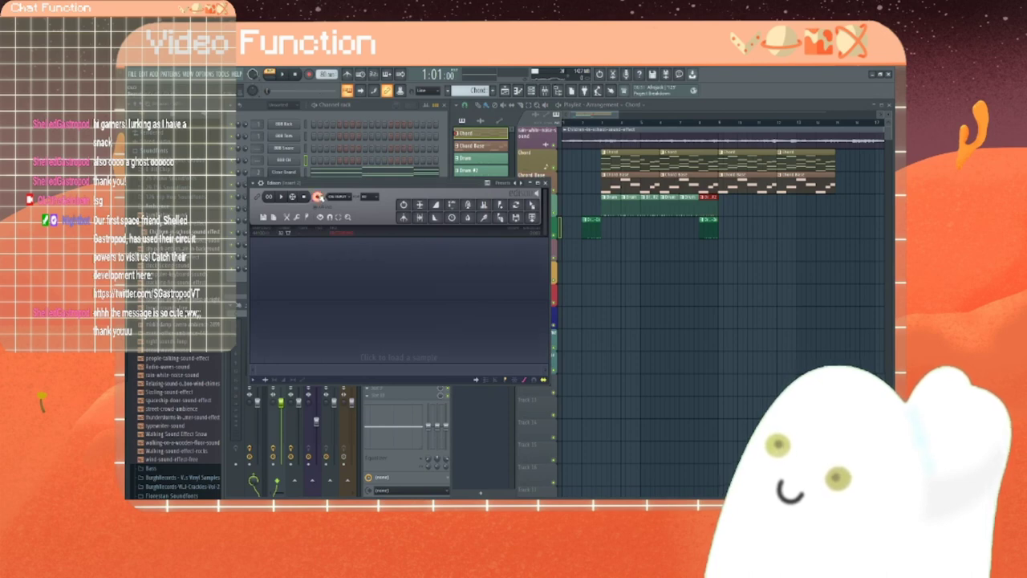
pyautogui.click(282, 75)
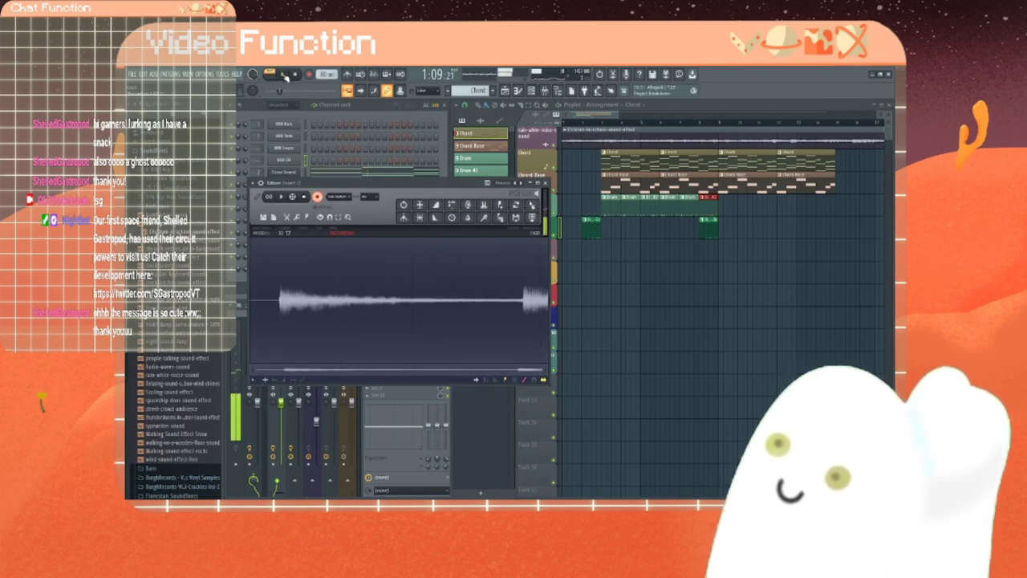
pyautogui.click(317, 197)
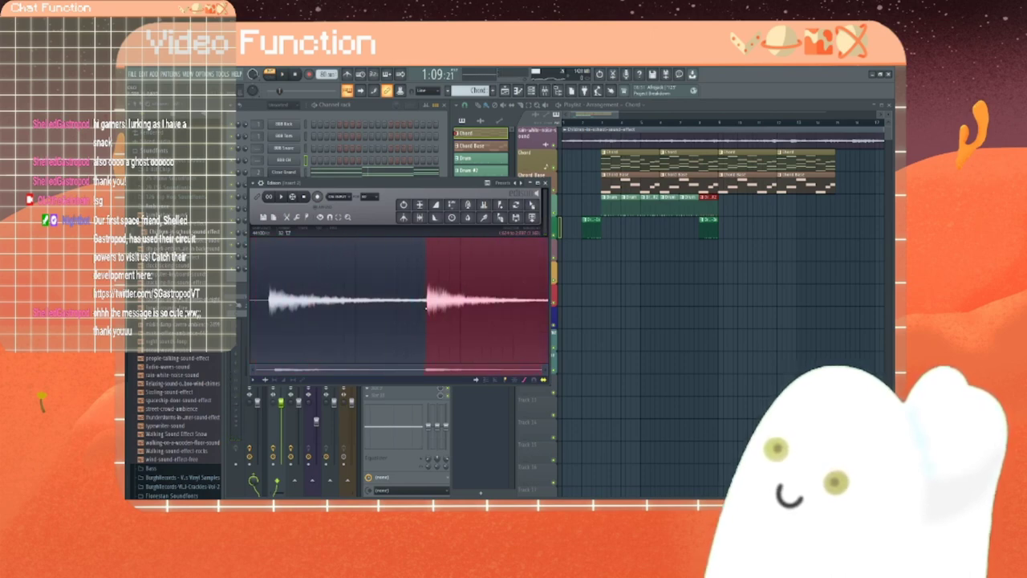
# Step: Cut the second chord out of the Edison recording and reverse the remaining chord
pyautogui.press('Delete')
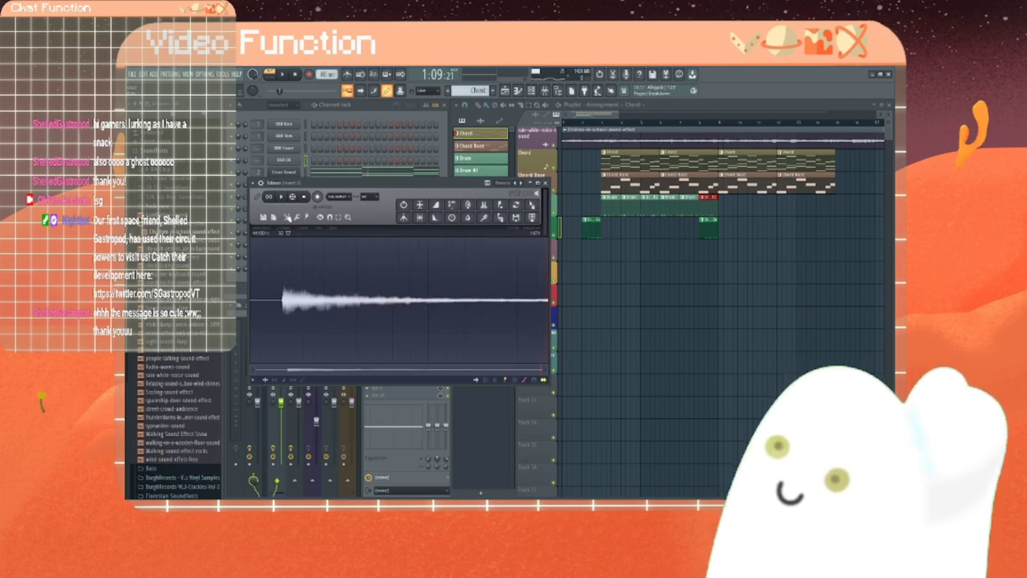
pyautogui.click(288, 218)
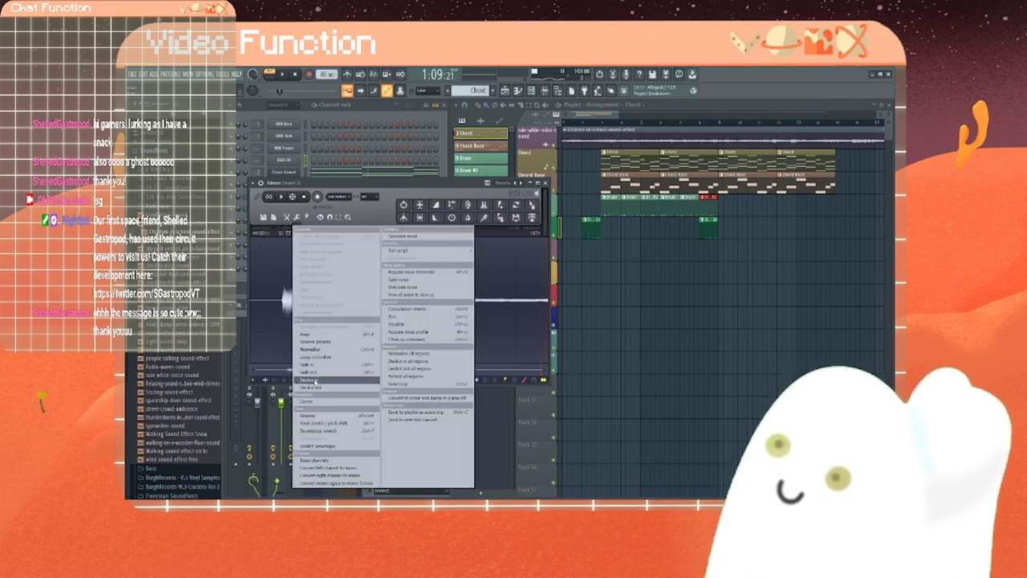
pyautogui.click(313, 414)
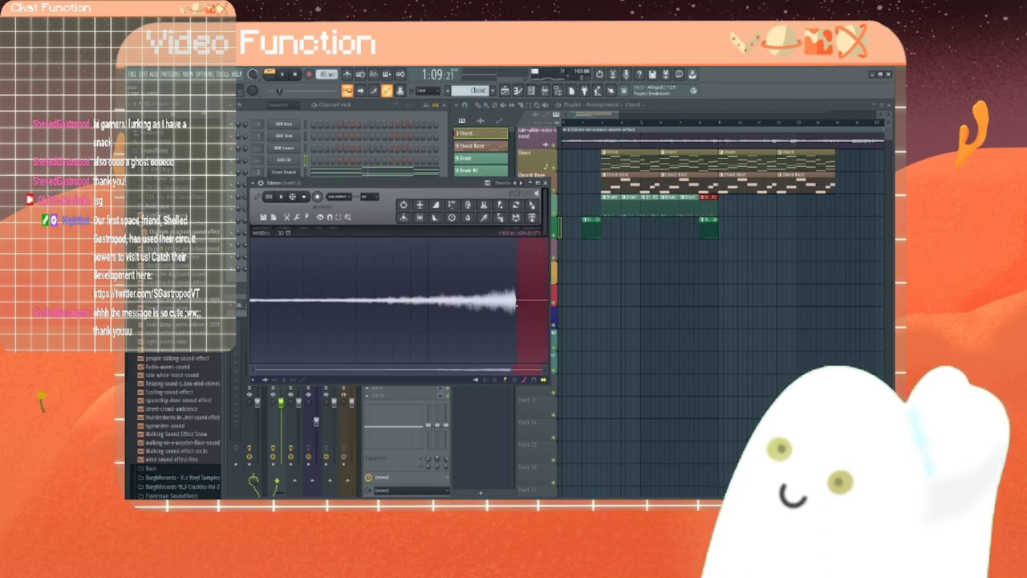
# Step: Trim the silence from the end of the reversed chord, apply Fade in and preview the sound
pyautogui.press('Delete')
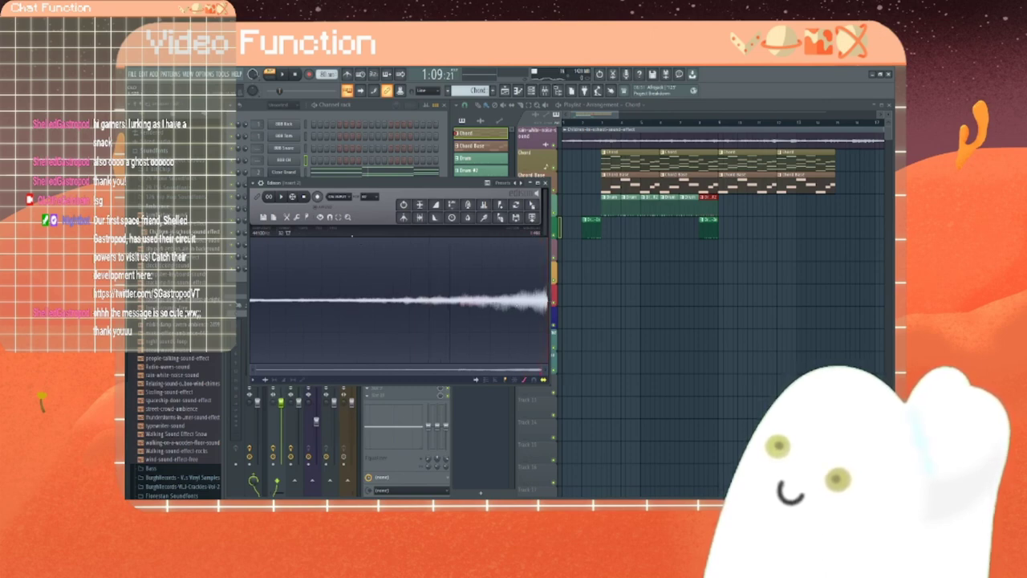
pyautogui.click(298, 217)
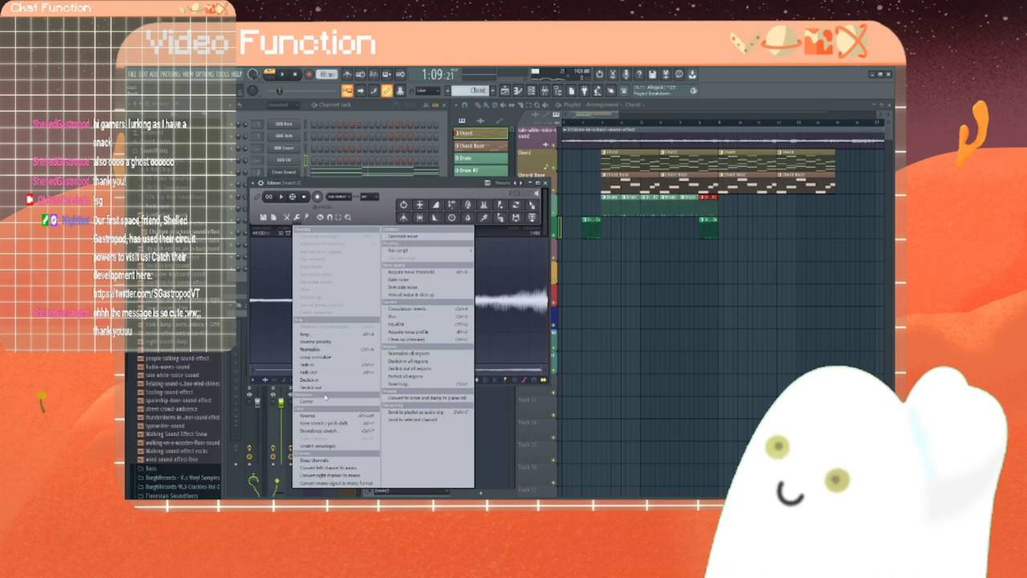
pyautogui.click(317, 366)
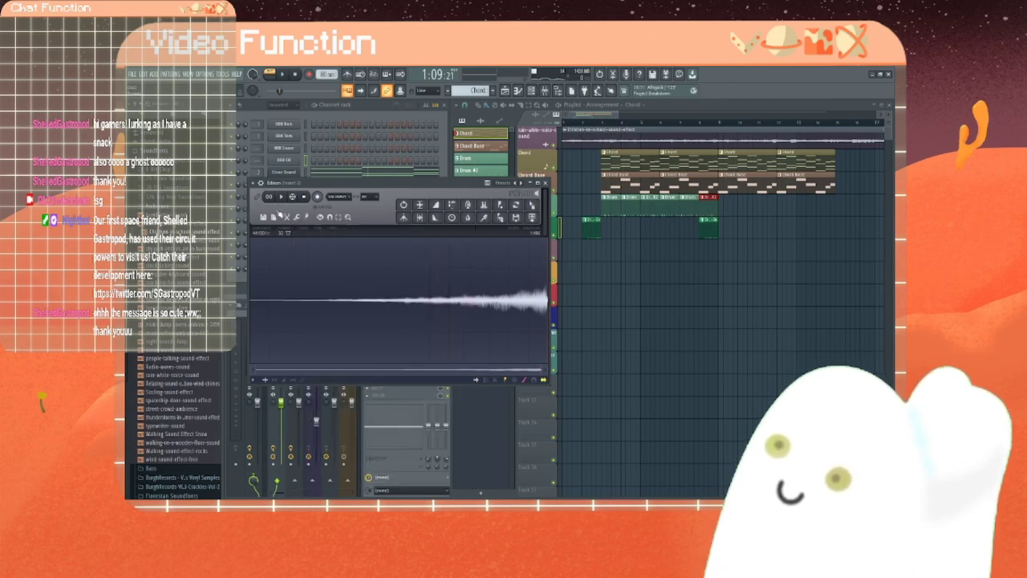
pyautogui.click(282, 198)
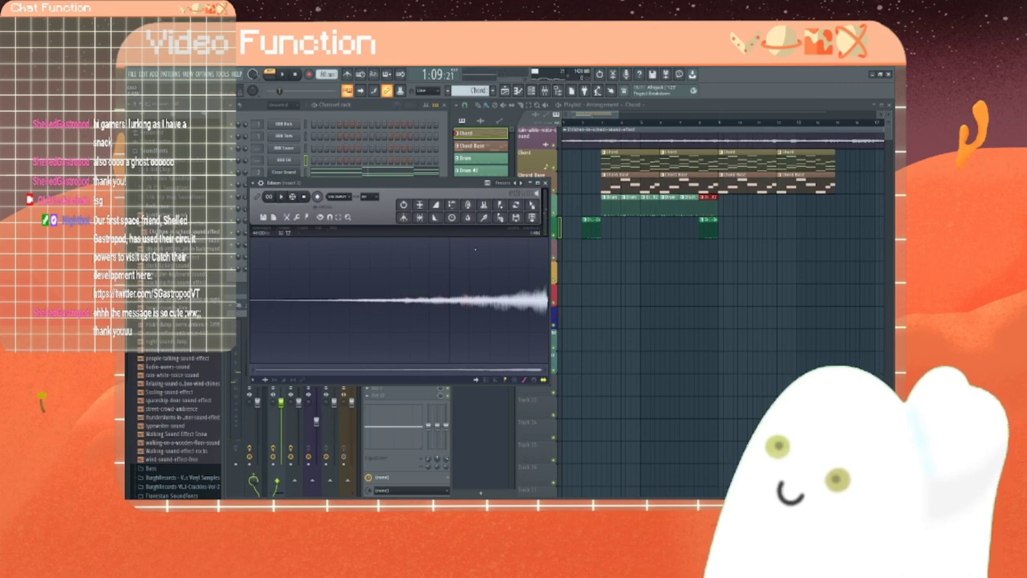
# Step: Place the reversed chord as an audio clip on the Chord track, ending at bar 3, and close Edison
pyautogui.moveTo(533, 204); pyautogui.dragTo(591, 164)
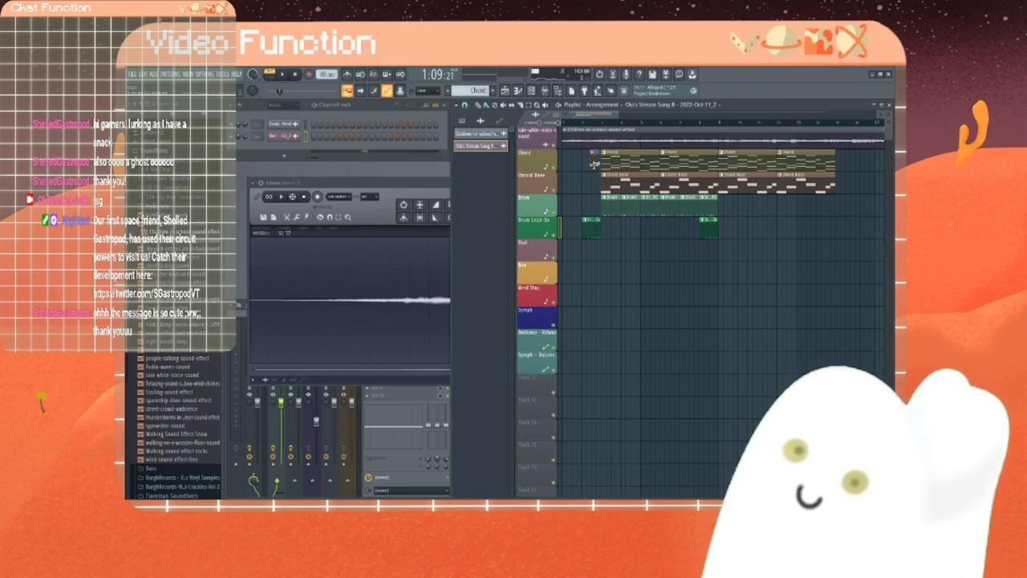
pyautogui.click(440, 182)
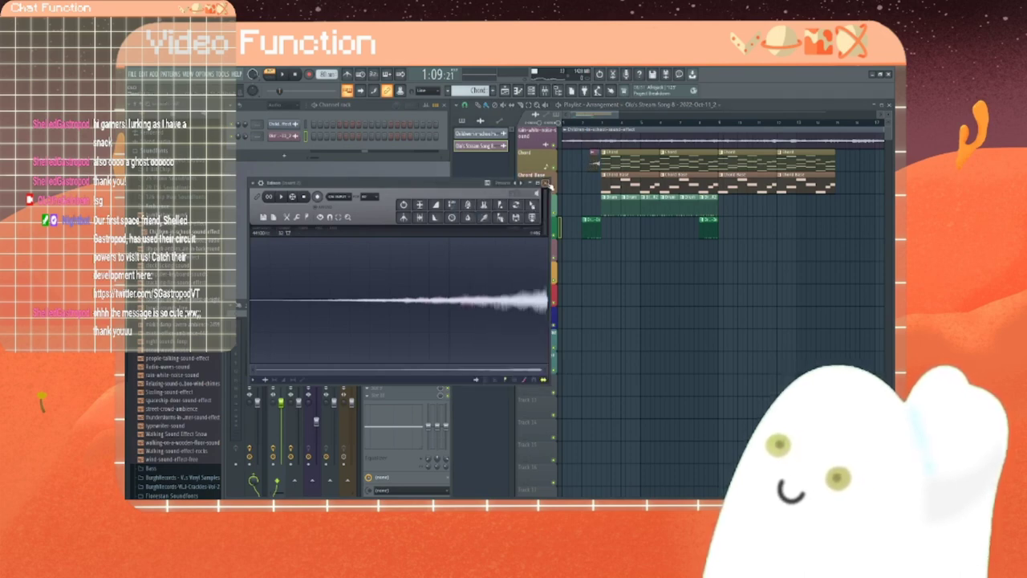
pyautogui.click(546, 184)
# Step: Play the song from bar 2 to check the reversed chord lead-in, then stop playback
pyautogui.click(582, 125)
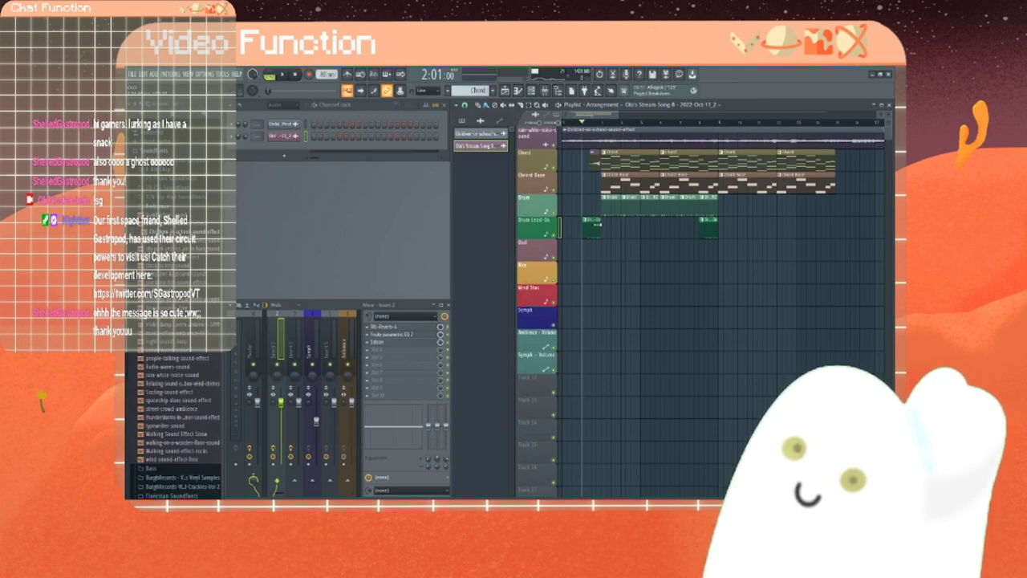
pyautogui.press('space')
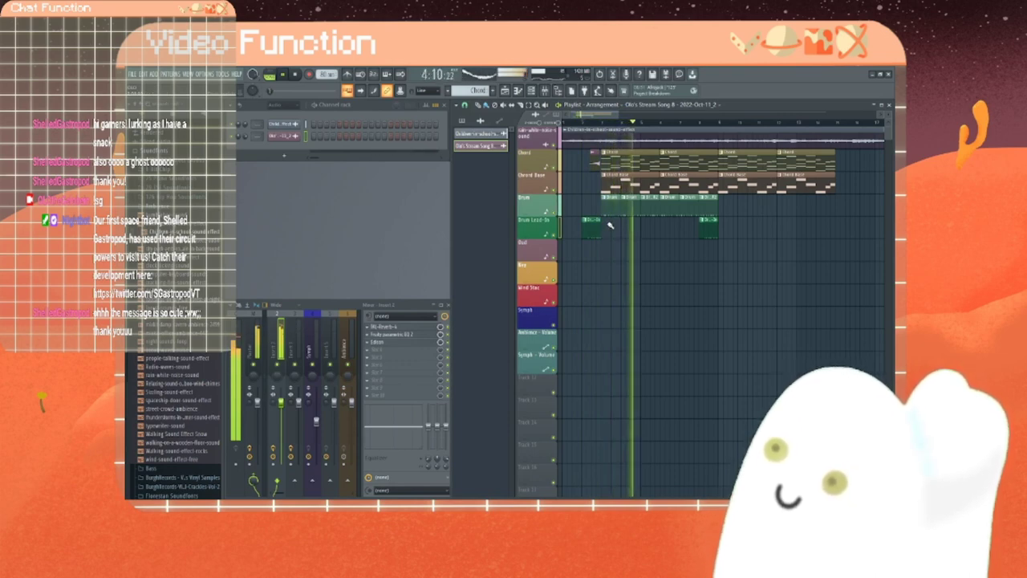
pyautogui.press('space')
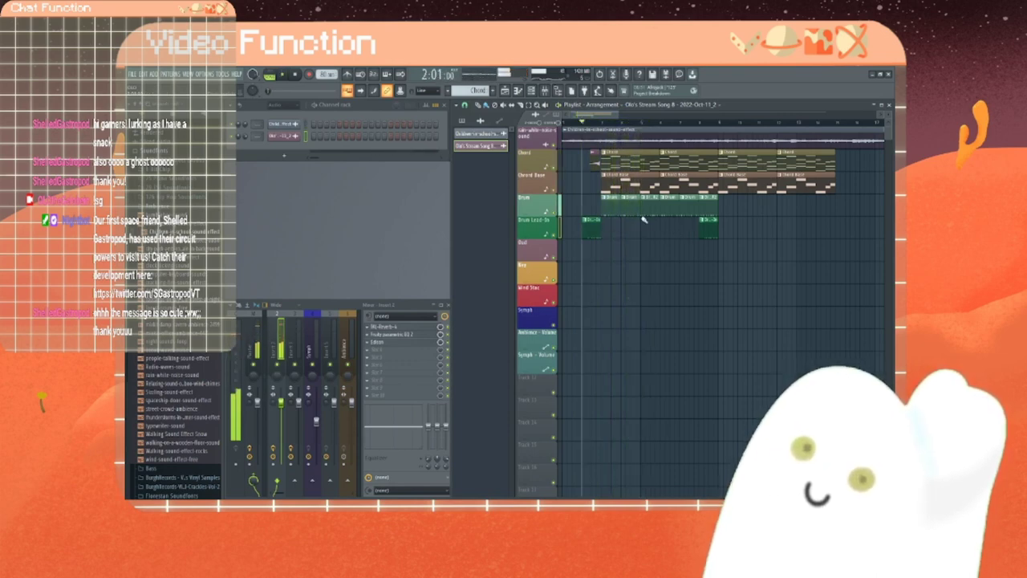
# Step: Place a Drum Leas-In pattern clip at bar 14 on the Drum Lead-In track
pyautogui.click(462, 121)
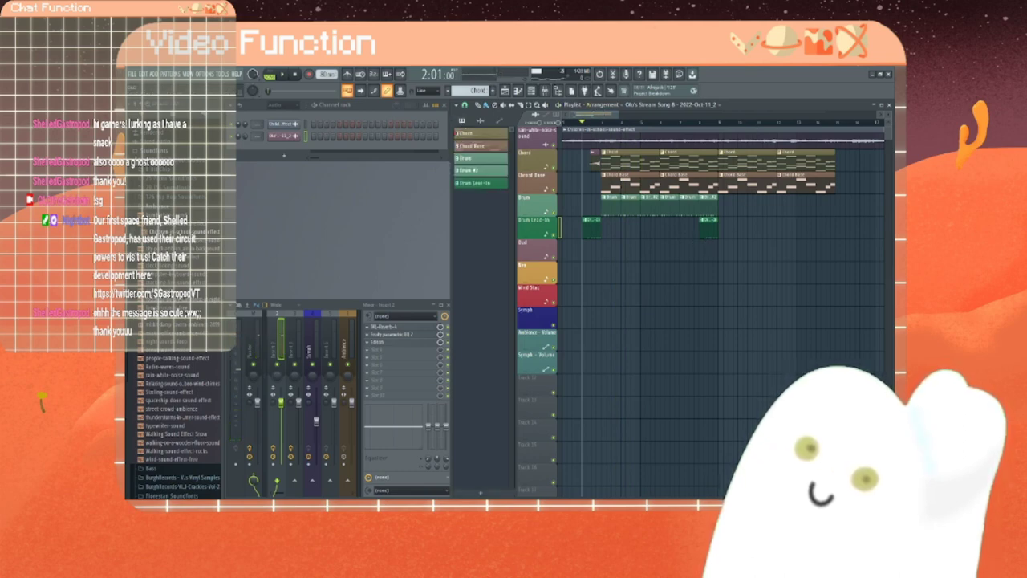
pyautogui.moveTo(593, 114); pyautogui.dragTo(615, 113)
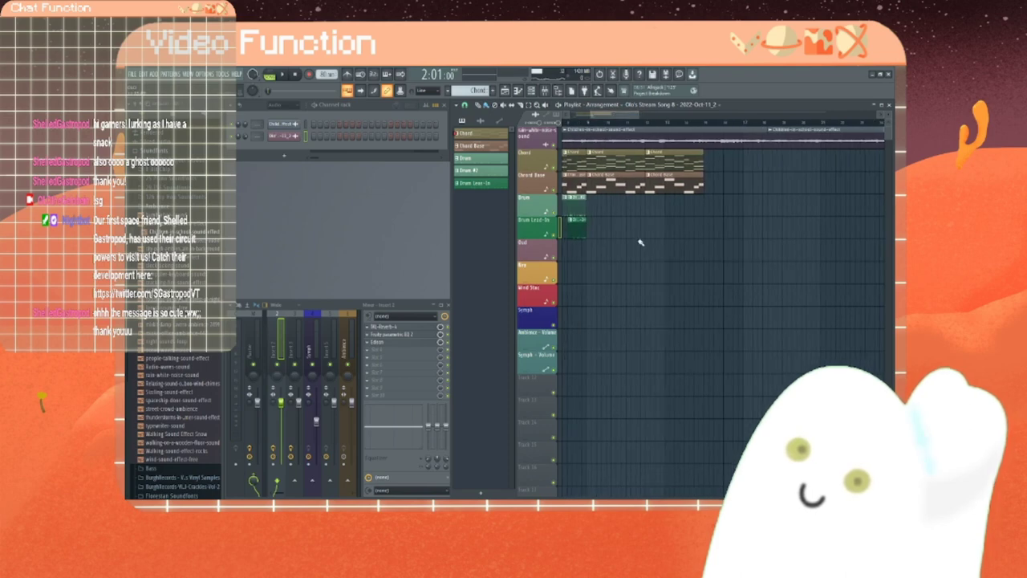
pyautogui.click(474, 184)
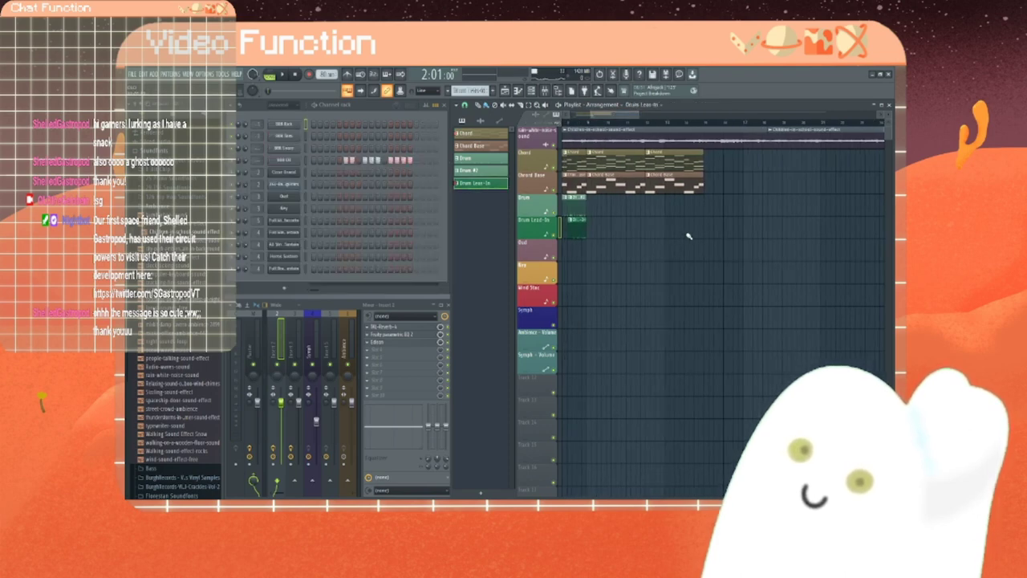
pyautogui.click(691, 230)
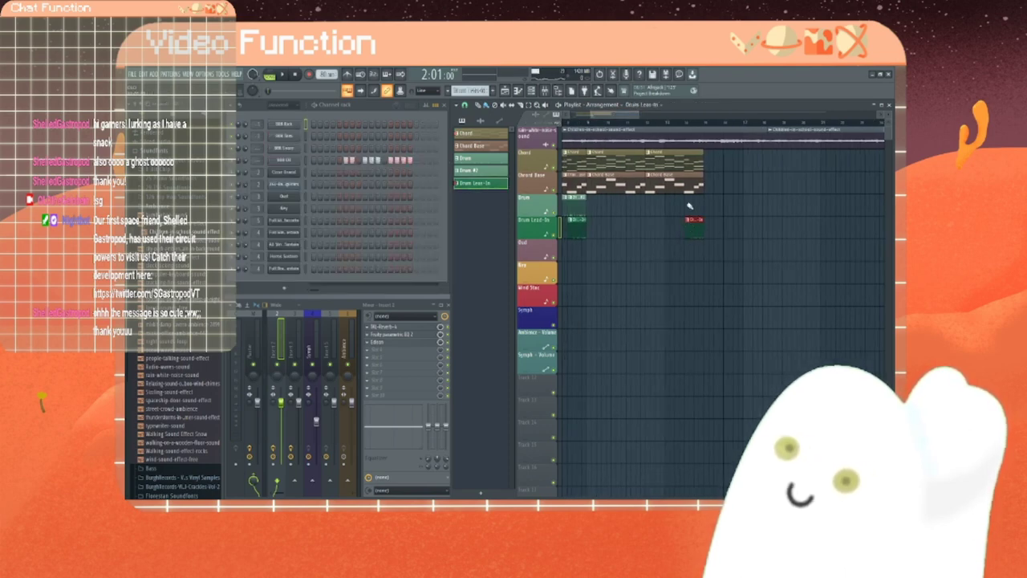
# Step: Add another Chord clip and another Chord Base clip at bar 15, directly after the existing ones
pyautogui.click(687, 153)
pyautogui.click(717, 160)
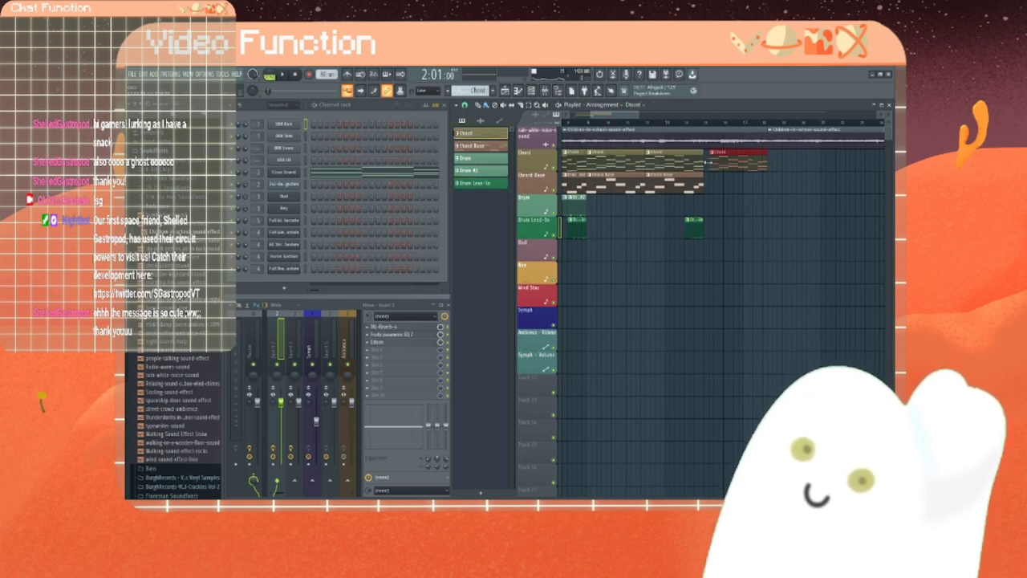
pyautogui.click(689, 185)
pyautogui.click(719, 183)
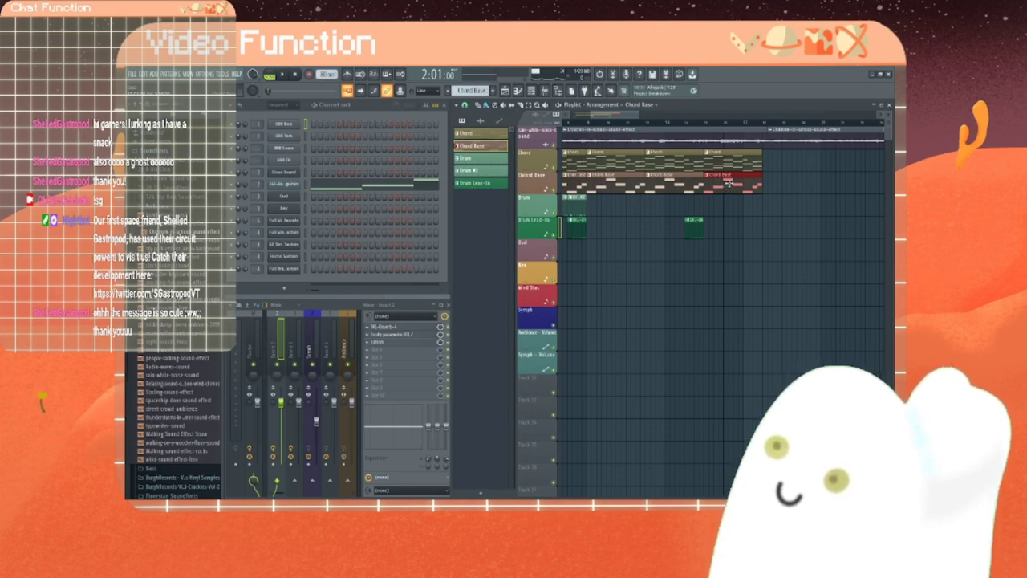
# Step: Select the last Chord and Chord Base clips together and duplicate them repeatedly to extend both tracks
pyautogui.moveTo(621, 115); pyautogui.dragTo(626, 114)
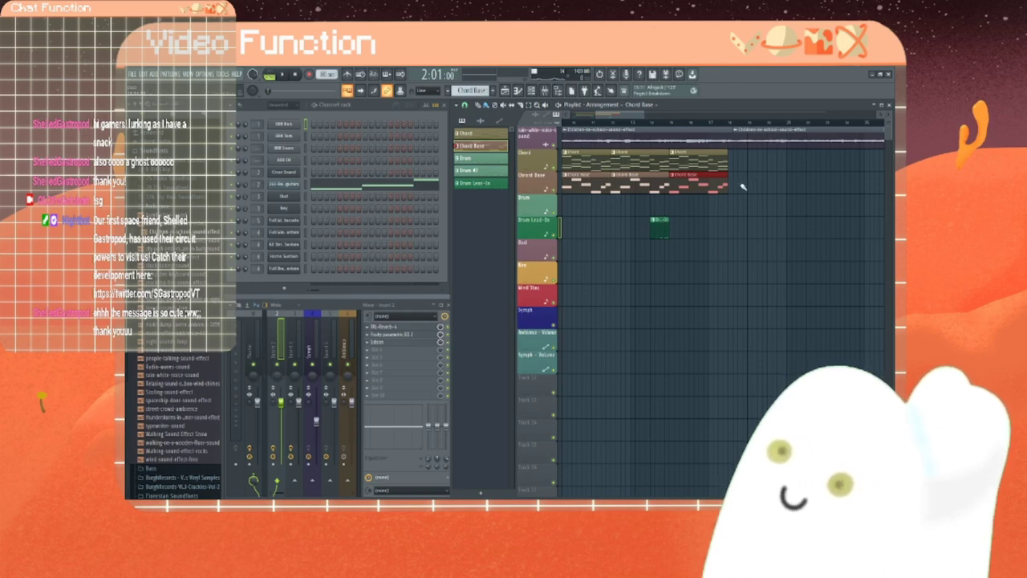
pyautogui.moveTo(739, 192); pyautogui.dragTo(690, 159)
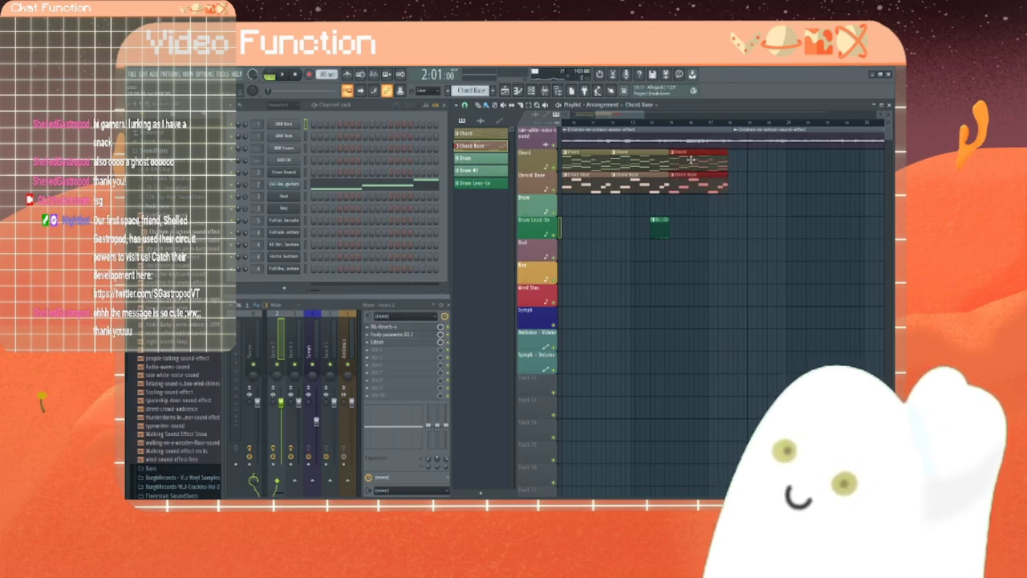
pyautogui.hotkey('ctrl', 'b')
pyautogui.hotkey('ctrl', 'b')
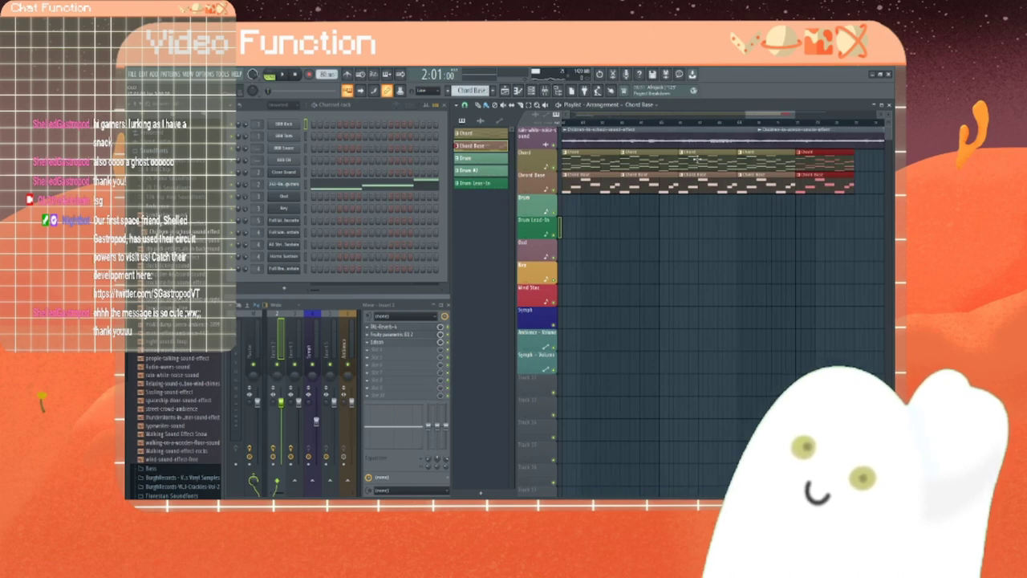
pyautogui.moveTo(785, 114); pyautogui.dragTo(816, 114)
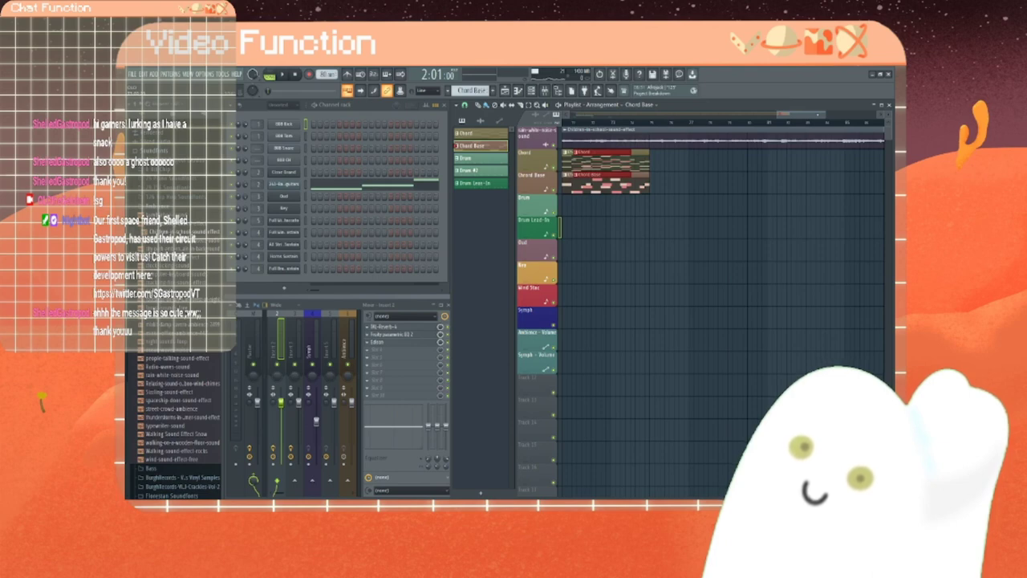
pyautogui.hotkey('ctrl', 'b')
pyautogui.hotkey('ctrl', 'b')
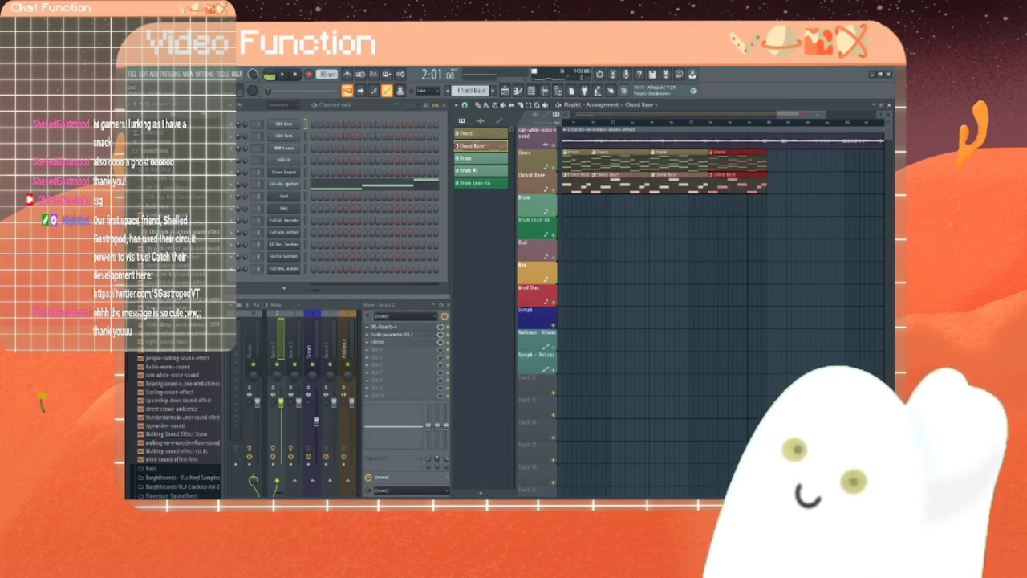
# Step: Clone the Drum pattern and select the copy listed below Drum #2
pyautogui.moveTo(802, 114); pyautogui.dragTo(595, 114)
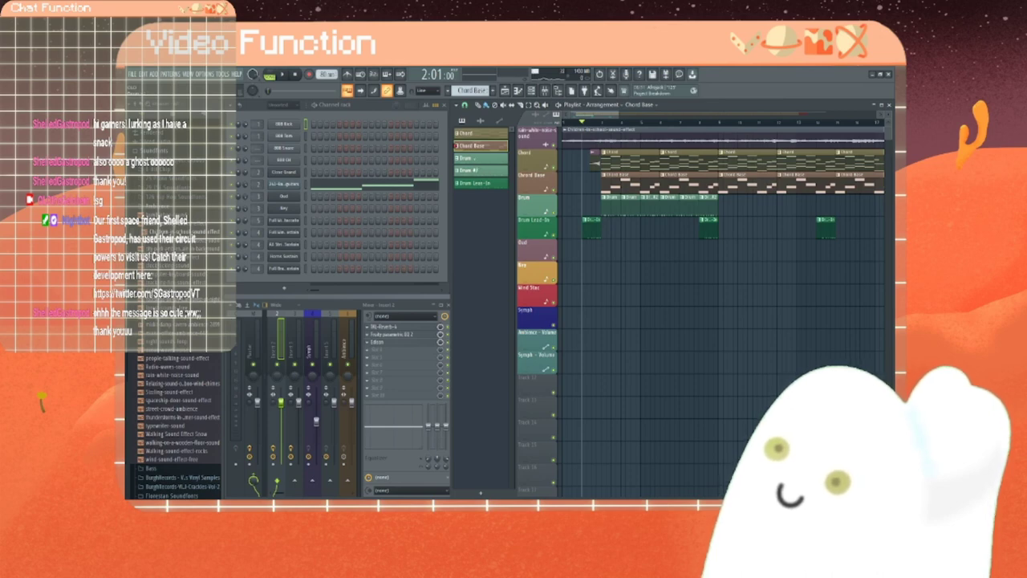
pyautogui.rightClick(478, 158)
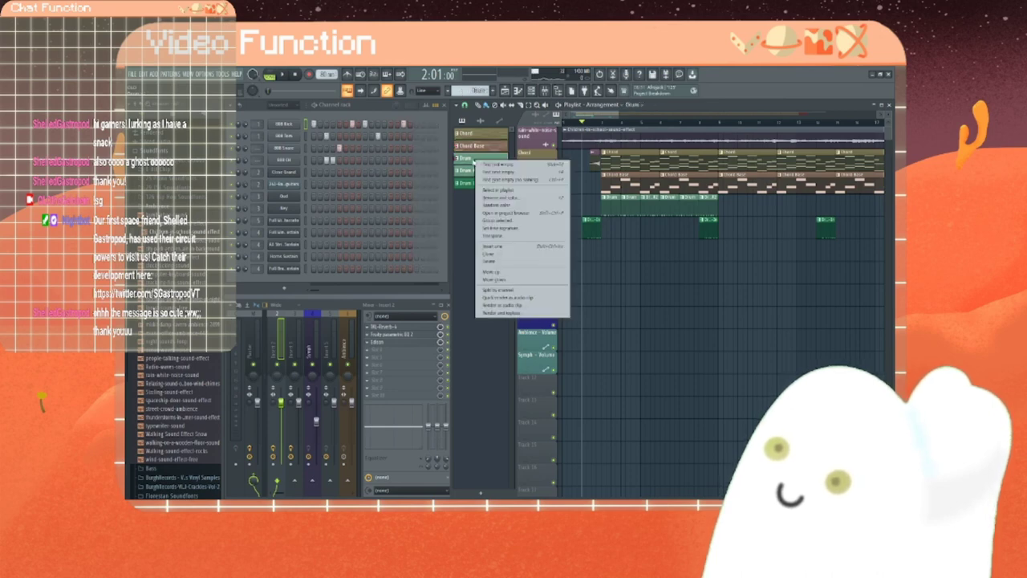
pyautogui.click(497, 254)
pyautogui.click(483, 174)
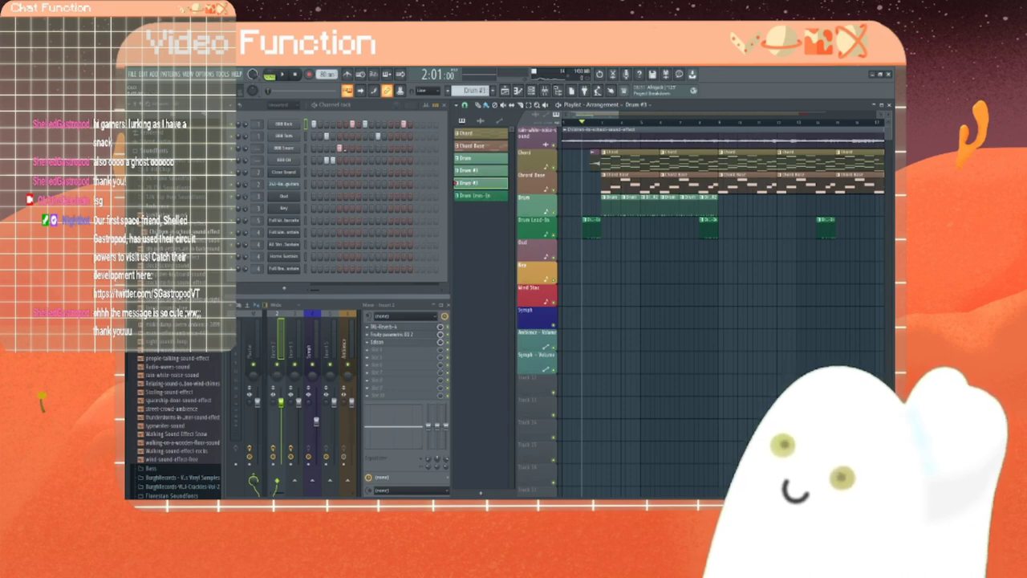
# Step: Loop the Drum #3 pattern in pattern mode, add kick step 13, snare step 15 and hi-hat steps 13 and 14, and stop playback
pyautogui.click(272, 75)
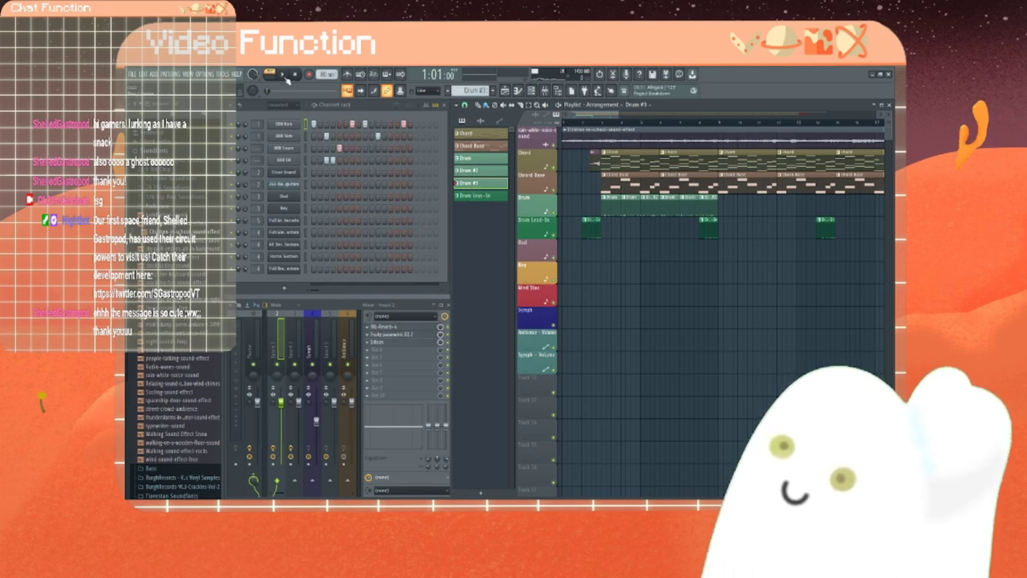
pyautogui.click(282, 75)
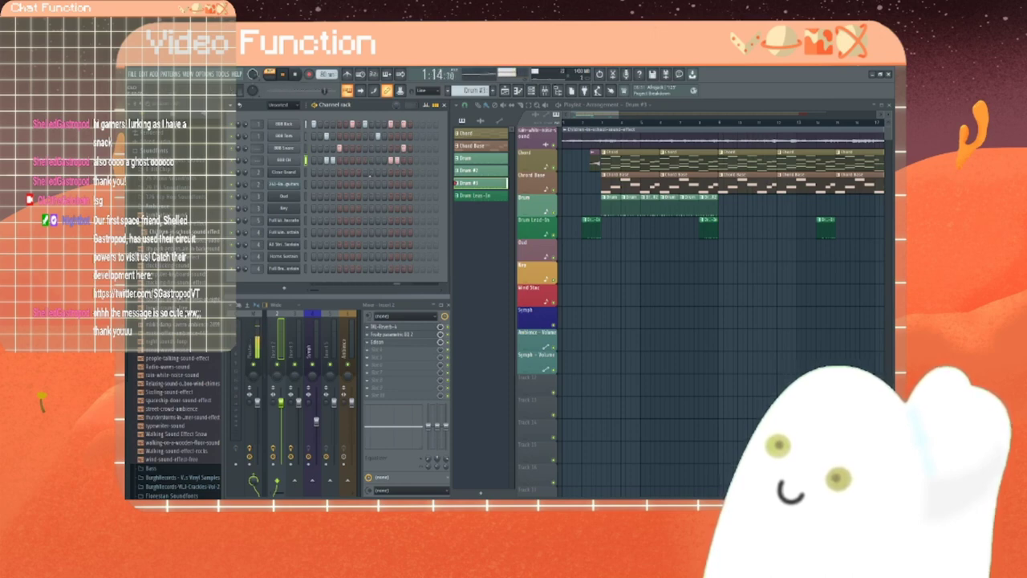
pyautogui.click(295, 75)
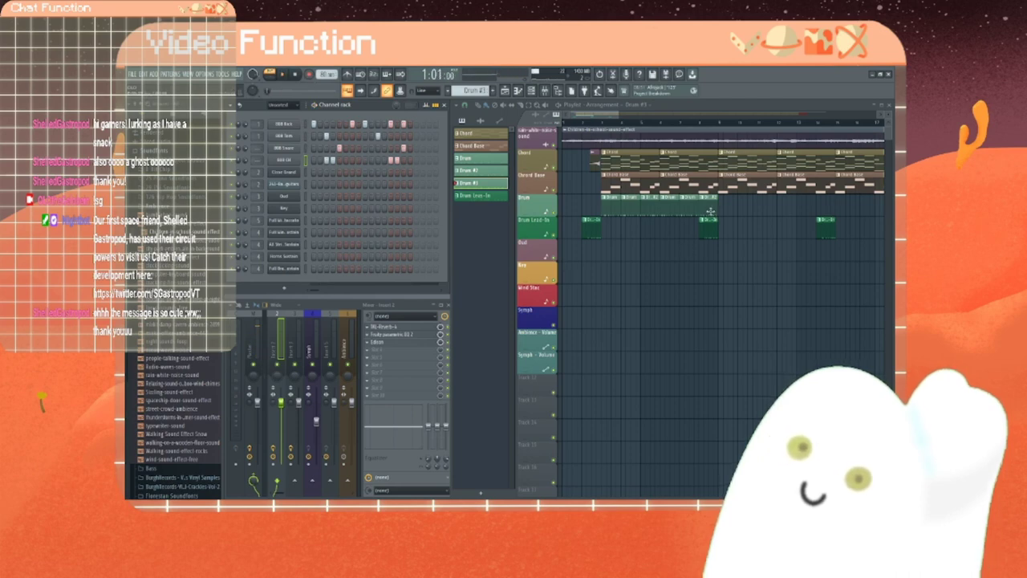
# Step: Add a Drum #3 clip right after the last Drum Lead-In clip, and clone the Drum #3 pattern as Drum #4 and play it
pyautogui.click(835, 211)
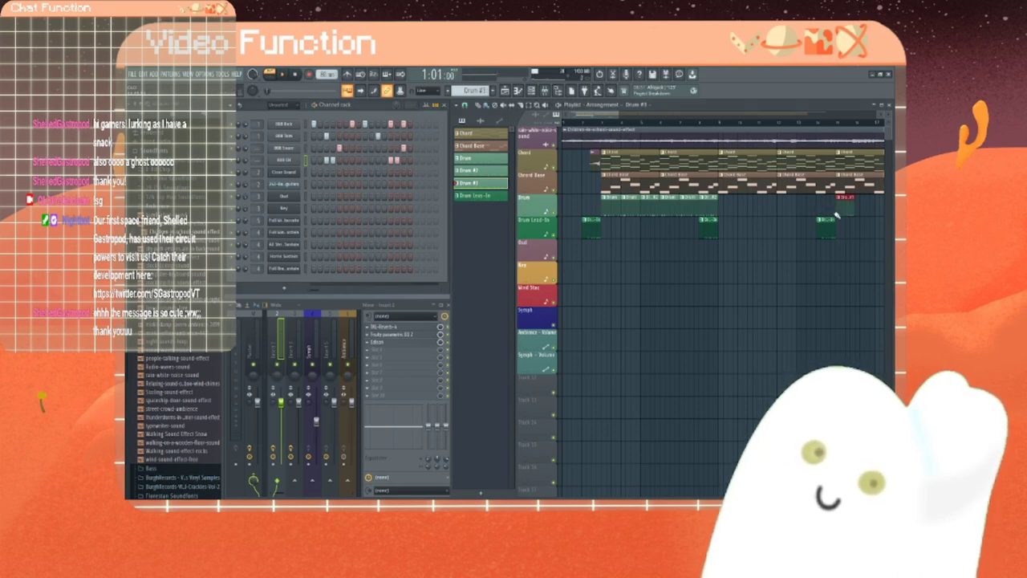
pyautogui.rightClick(486, 198)
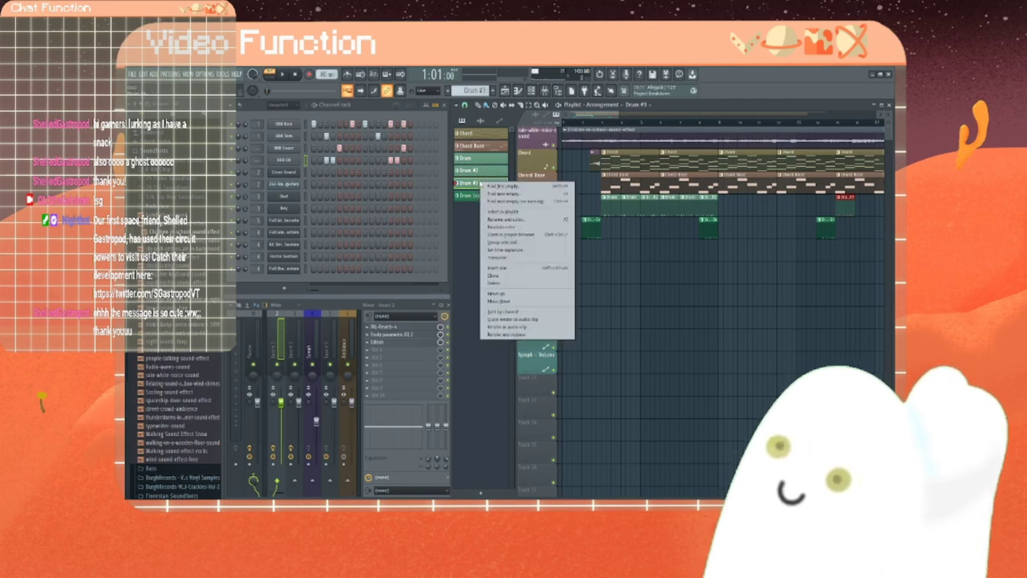
pyautogui.click(495, 277)
pyautogui.click(480, 196)
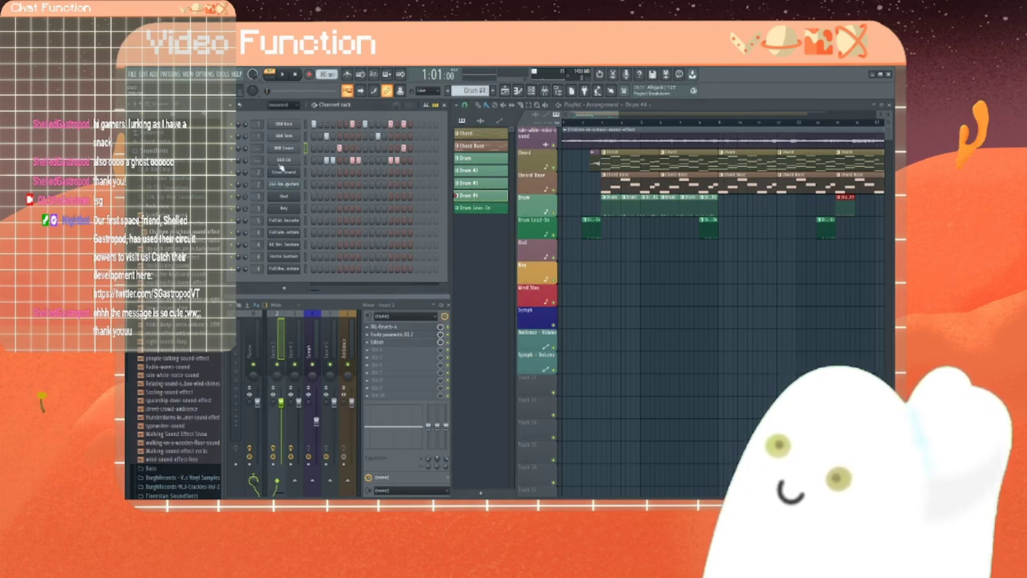
pyautogui.click(283, 74)
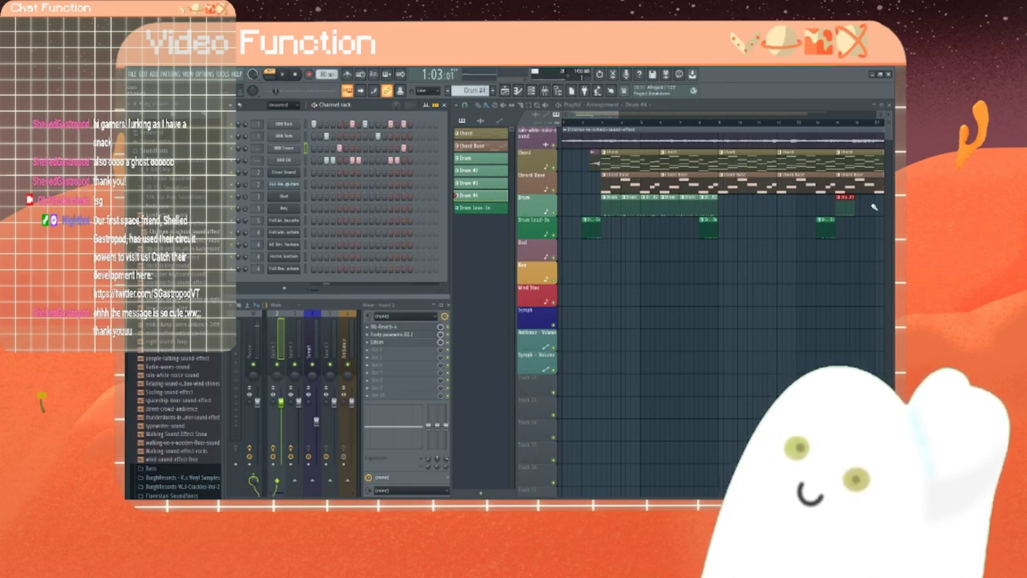
# Step: Add a second Drum #3 clip beside the last one and another Drum #3 pair after a one-clip gap on the Drum track
pyautogui.moveTo(593, 114); pyautogui.dragTo(626, 115)
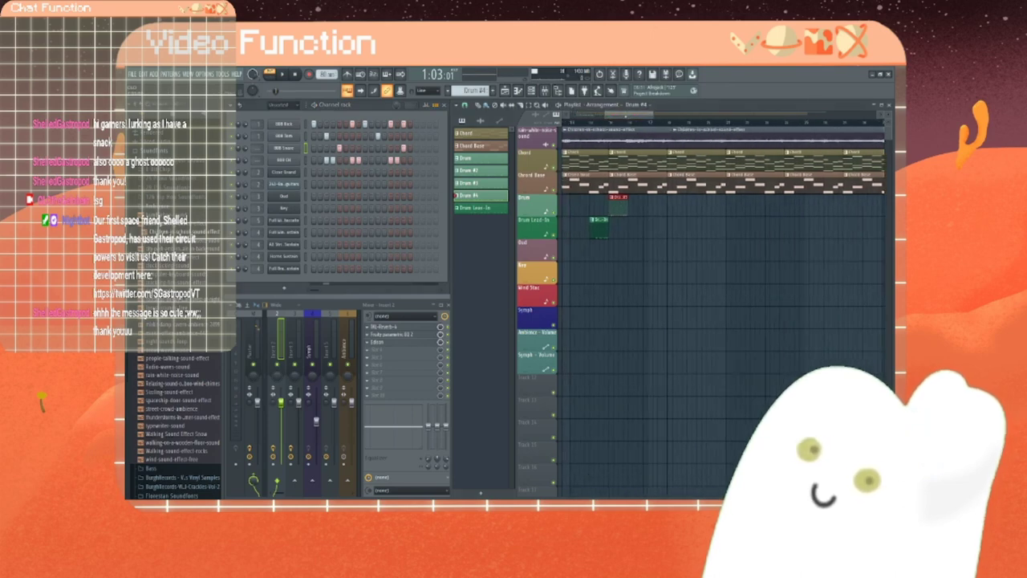
pyautogui.click(620, 207)
pyautogui.click(637, 208)
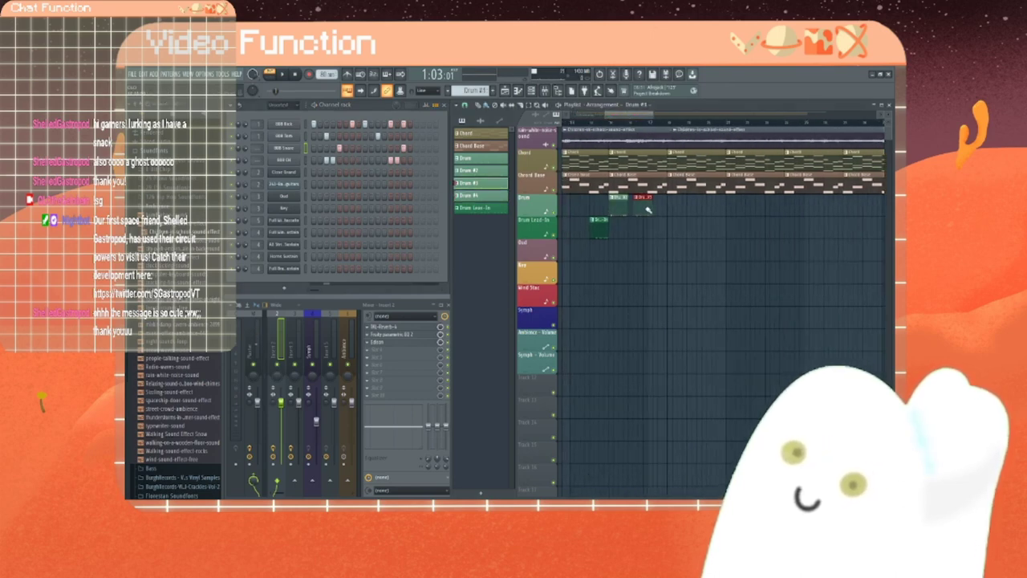
pyautogui.moveTo(648, 208); pyautogui.dragTo(688, 210)
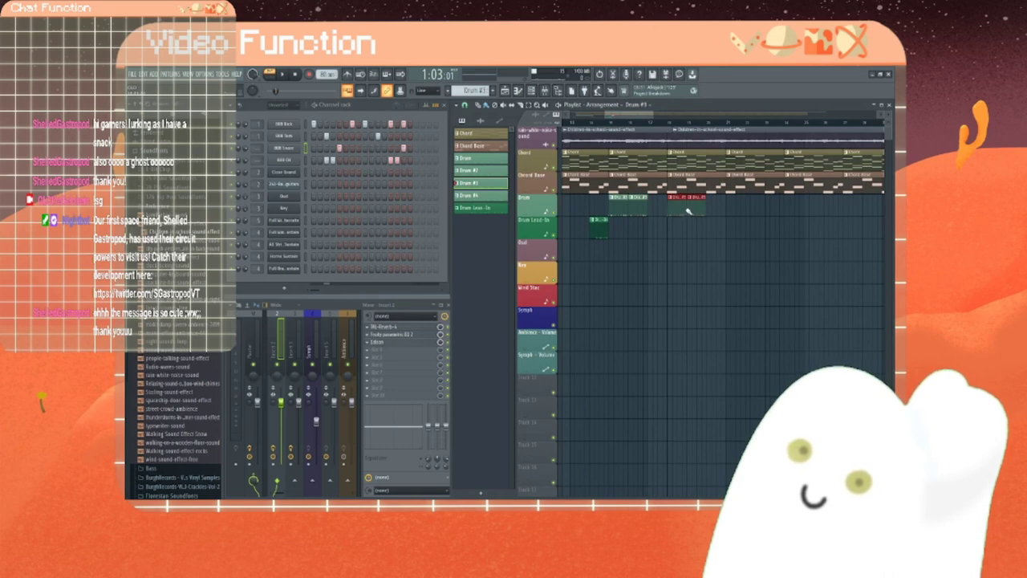
# Step: Place Drum #4 clips on the Drum track in the gap between the Drum #3 pairs and directly after the second pair
pyautogui.click(503, 197)
pyautogui.click(655, 234)
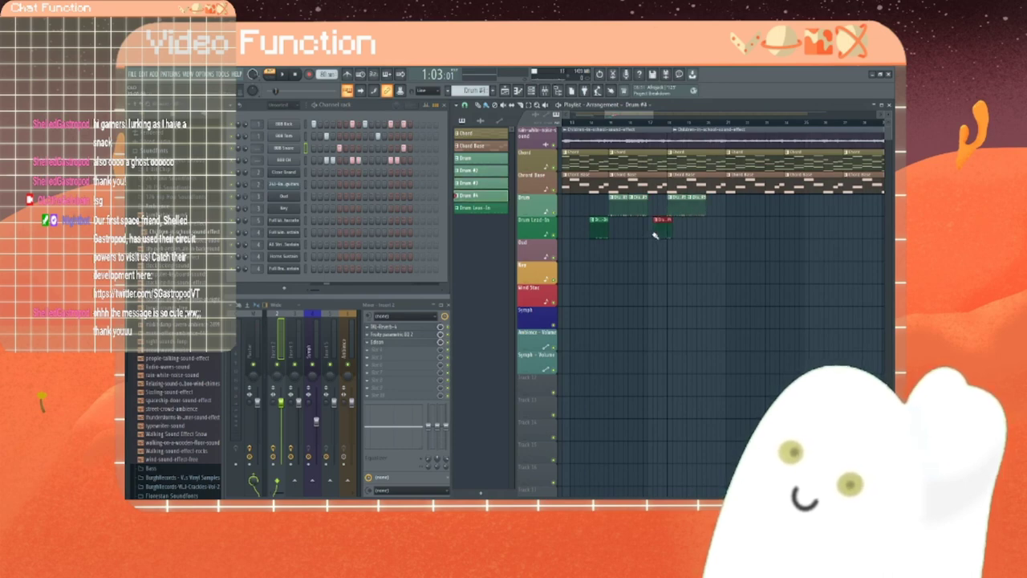
pyautogui.moveTo(664, 231); pyautogui.dragTo(660, 207)
pyautogui.click(714, 208)
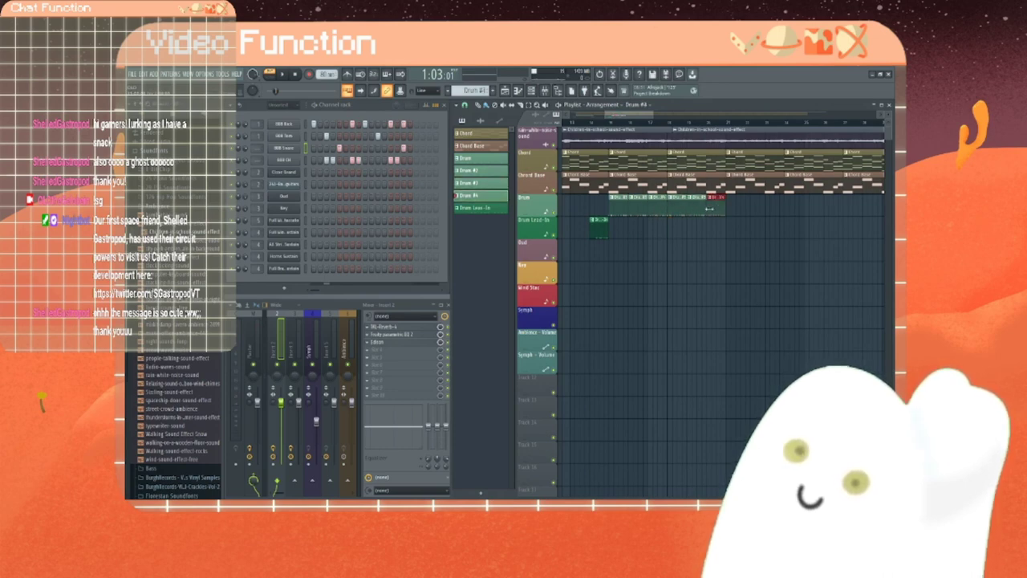
# Step: Add a Drum Lead-In clip to its own track, aligned beneath the last Drum #4 clip
pyautogui.click(479, 208)
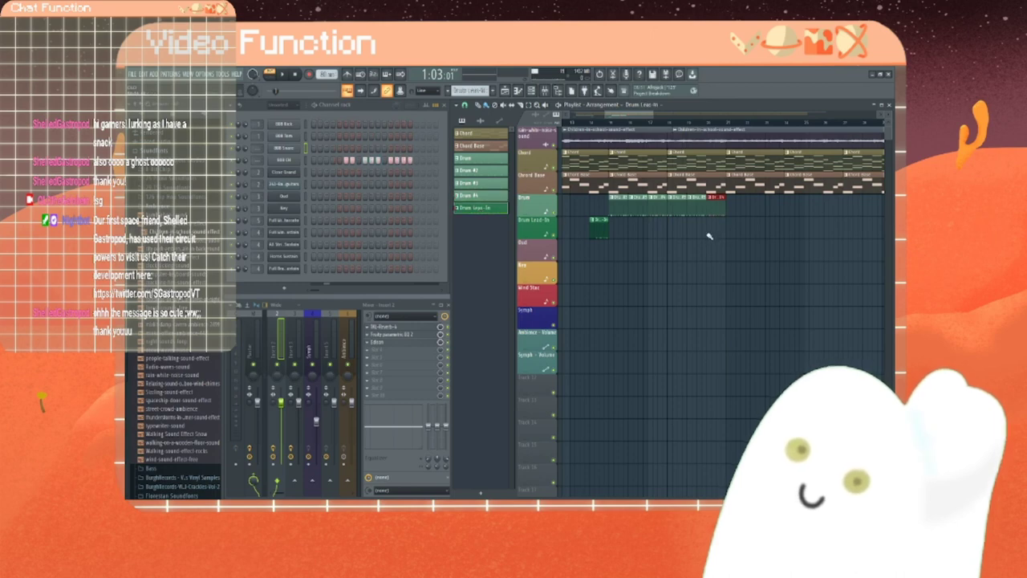
pyautogui.click(713, 233)
pyautogui.moveTo(723, 229); pyautogui.dragTo(719, 226)
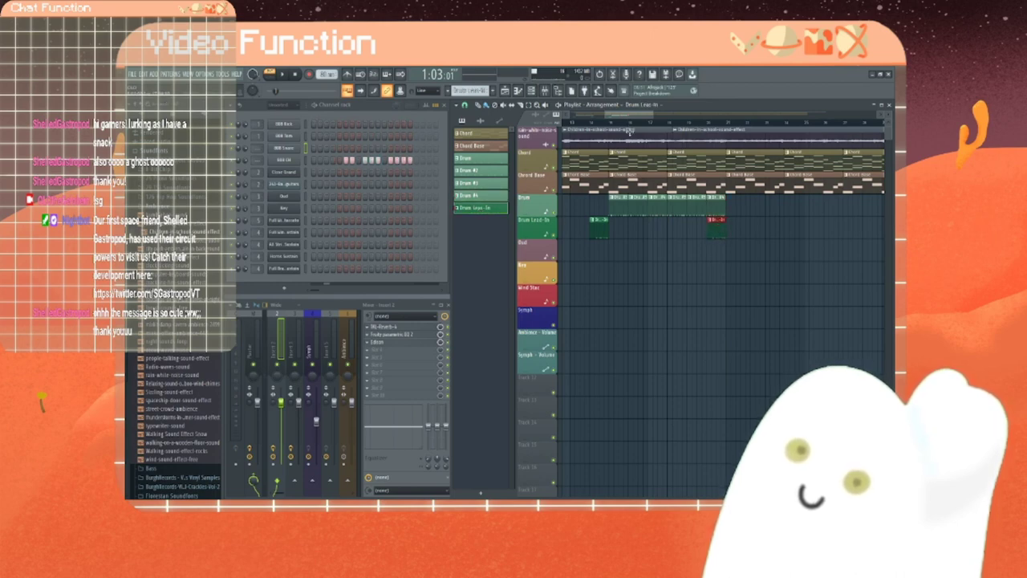
# Step: Continue the Drum track with two pairs of Drum clips after the last Drum #4 clip, leaving a one-clip gap between the pairs
pyautogui.moveTo(626, 116); pyautogui.dragTo(649, 117)
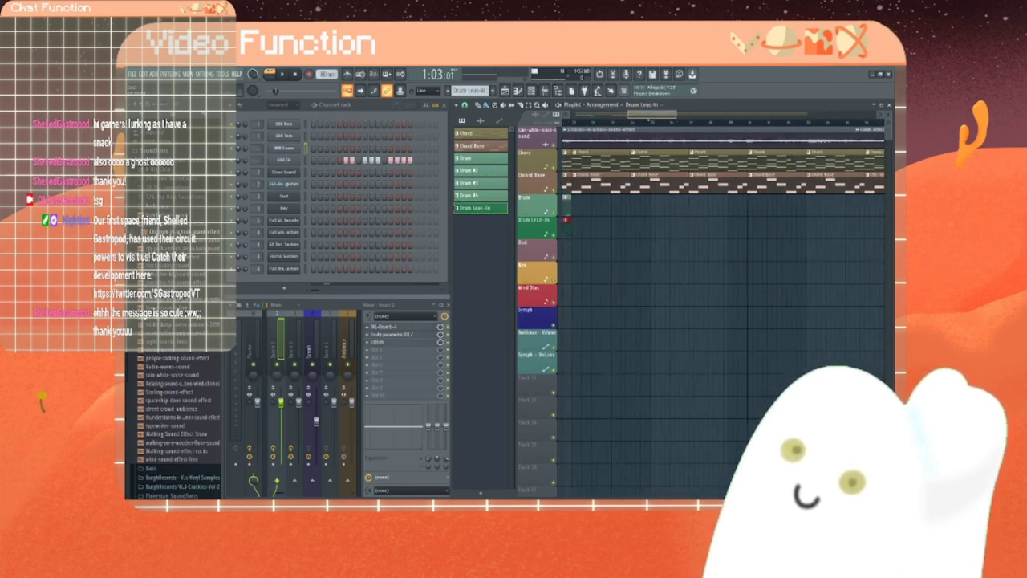
pyautogui.click(475, 160)
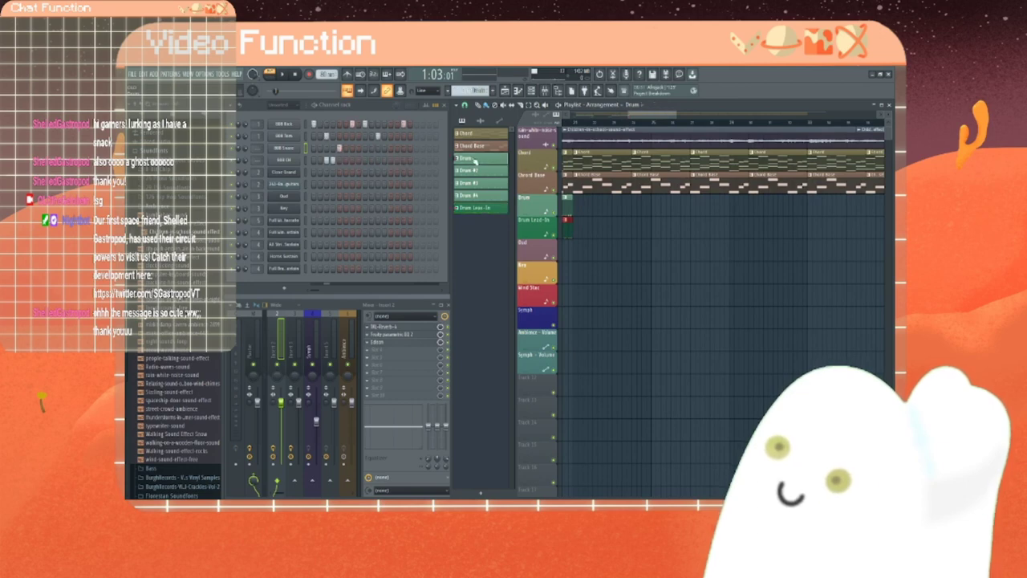
pyautogui.click(576, 207)
pyautogui.click(592, 209)
pyautogui.click(635, 211)
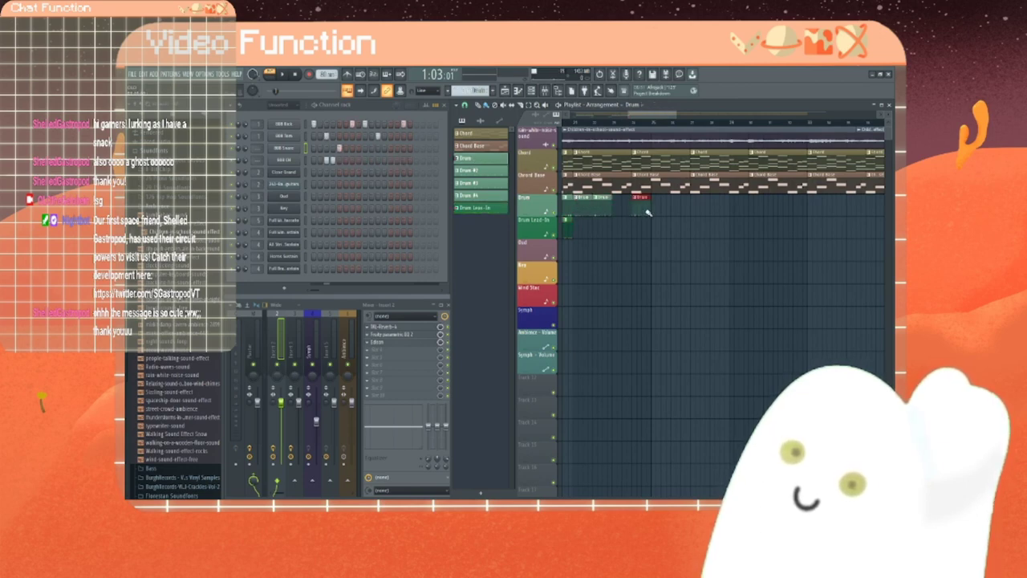
pyautogui.click(655, 211)
# Step: Place Drum #2 clips in the gap between the new Drum pairs and directly after the second pair
pyautogui.click(492, 171)
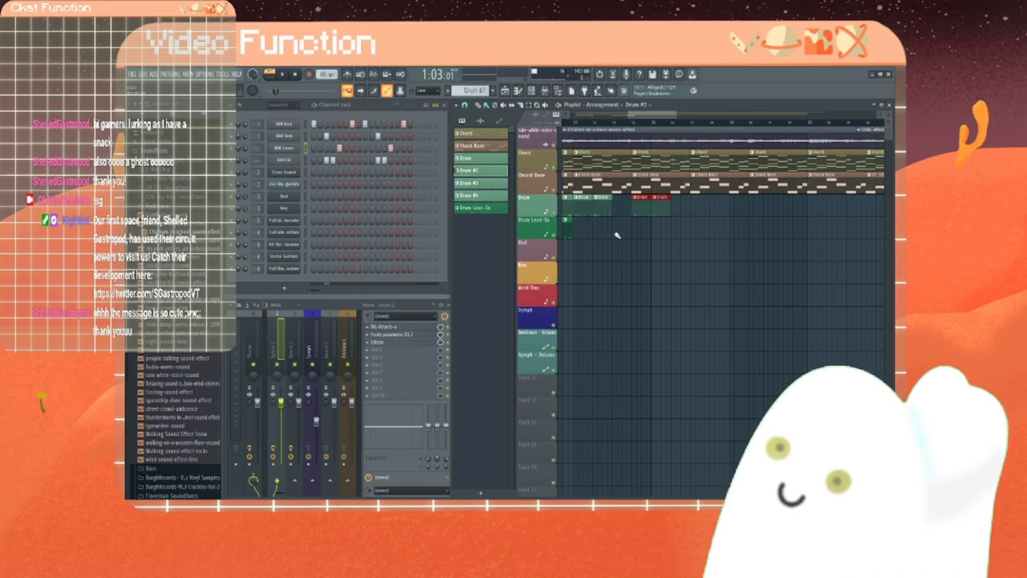
pyautogui.click(621, 199)
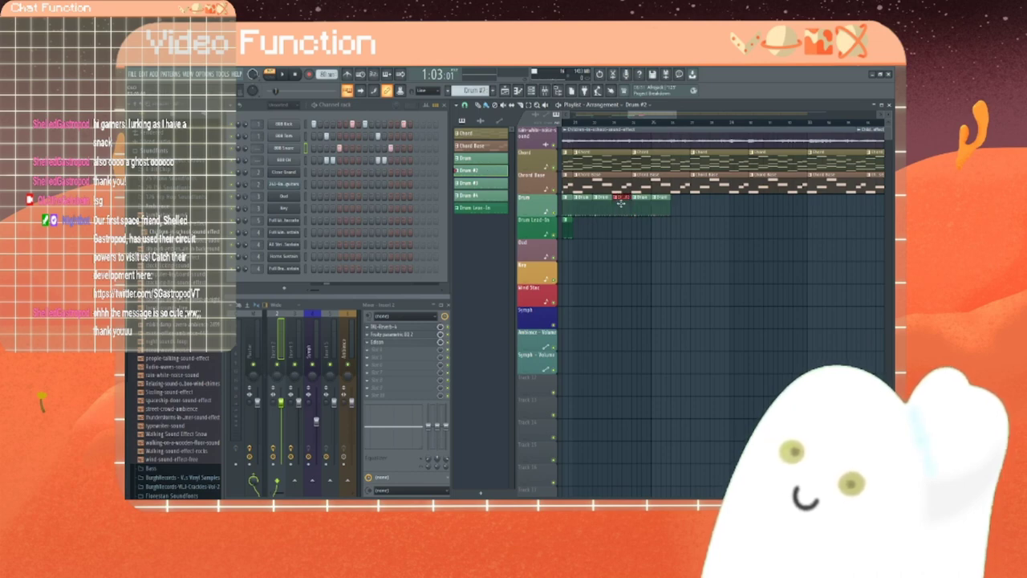
pyautogui.click(677, 210)
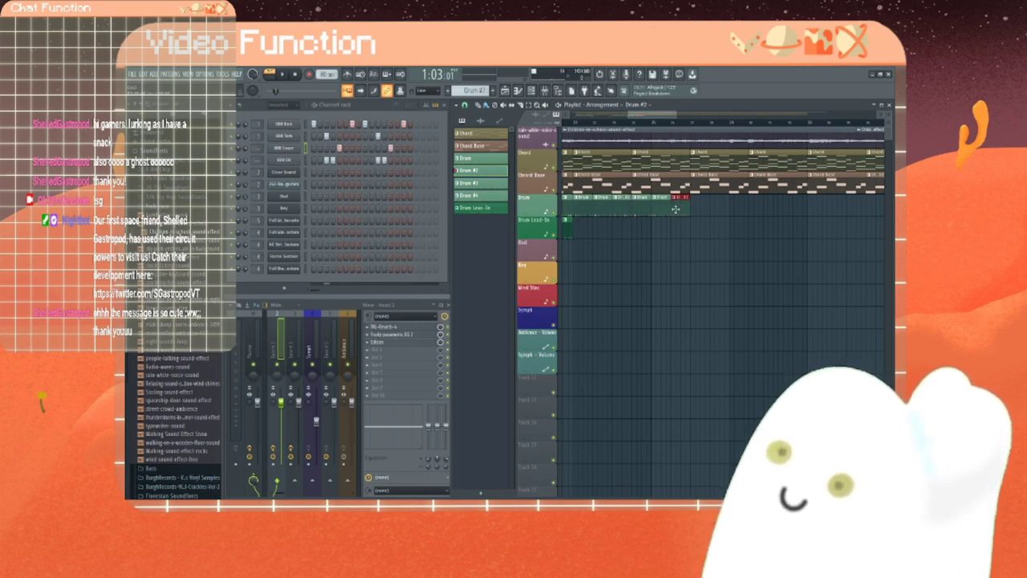
# Step: Add a Drum Lead-In clip to its track beneath the last Drum #2 clip
pyautogui.moveTo(654, 115); pyautogui.dragTo(670, 115)
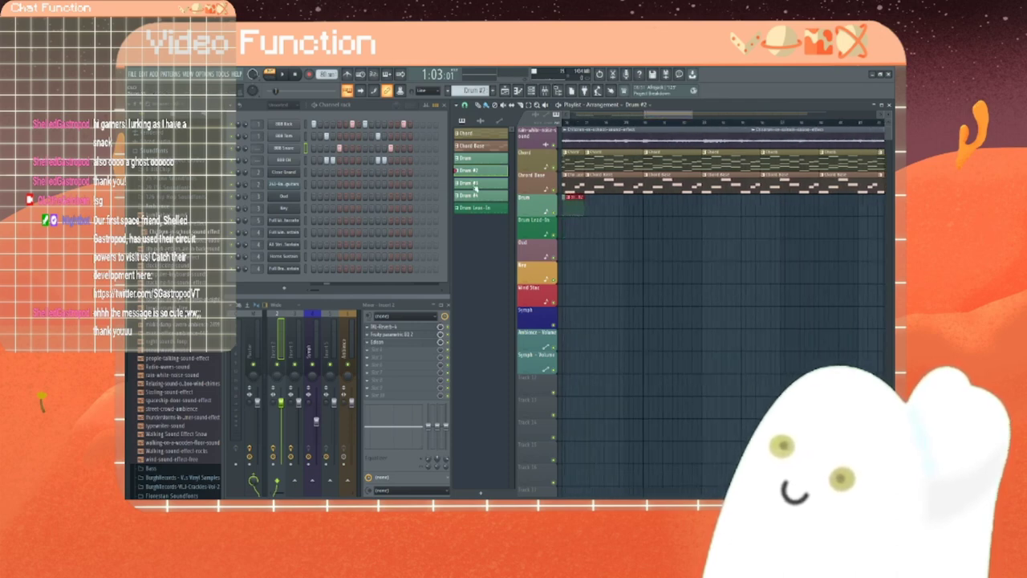
pyautogui.click(482, 209)
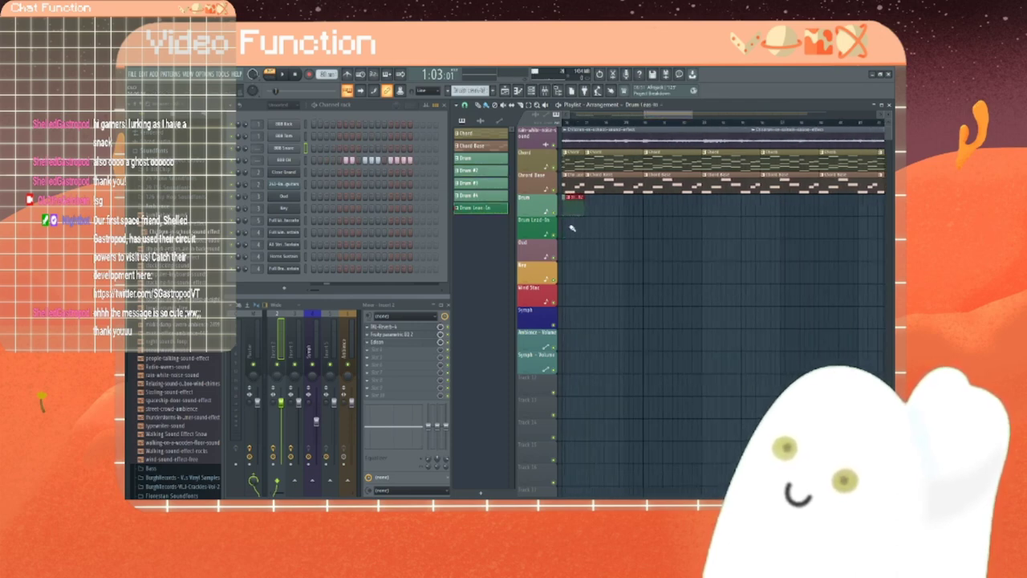
pyautogui.click(572, 227)
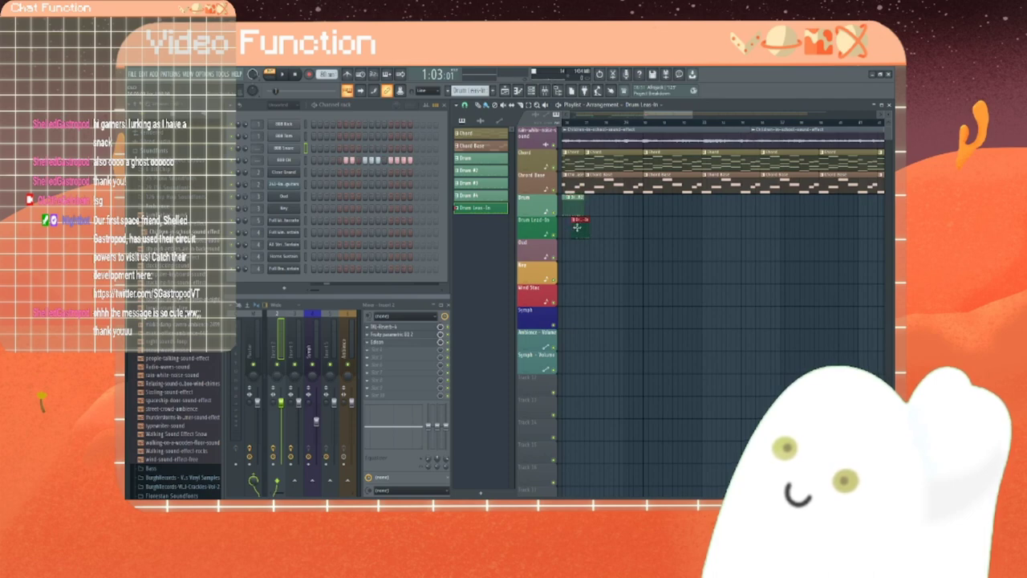
# Step: Extend the Drum track after the last Drum #2 clip with three pairs of Drum #3 clips, leaving one-clip gaps between the pairs
pyautogui.click(483, 161)
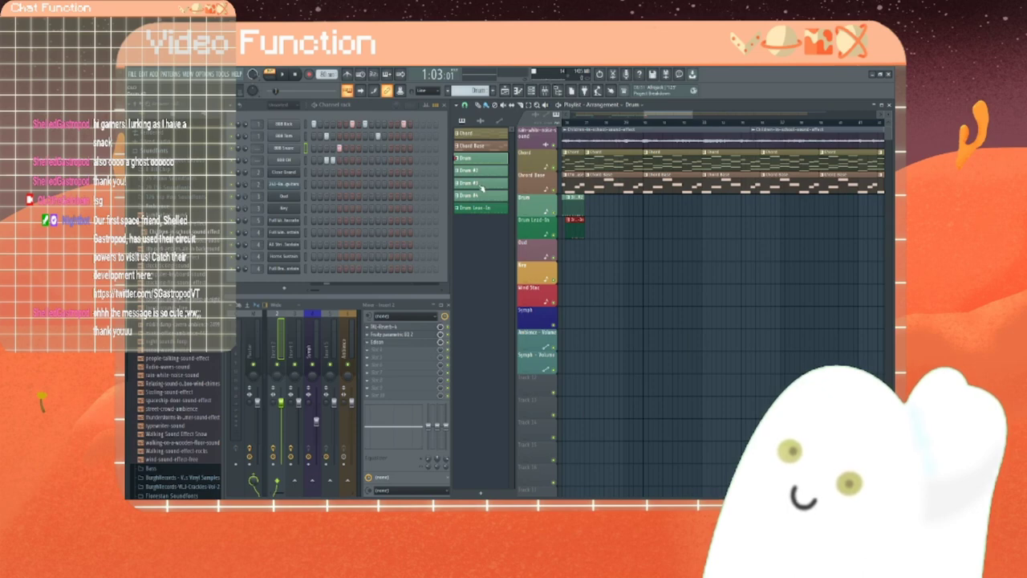
pyautogui.click(482, 184)
pyautogui.moveTo(590, 210); pyautogui.dragTo(727, 208)
pyautogui.rightClick(627, 211)
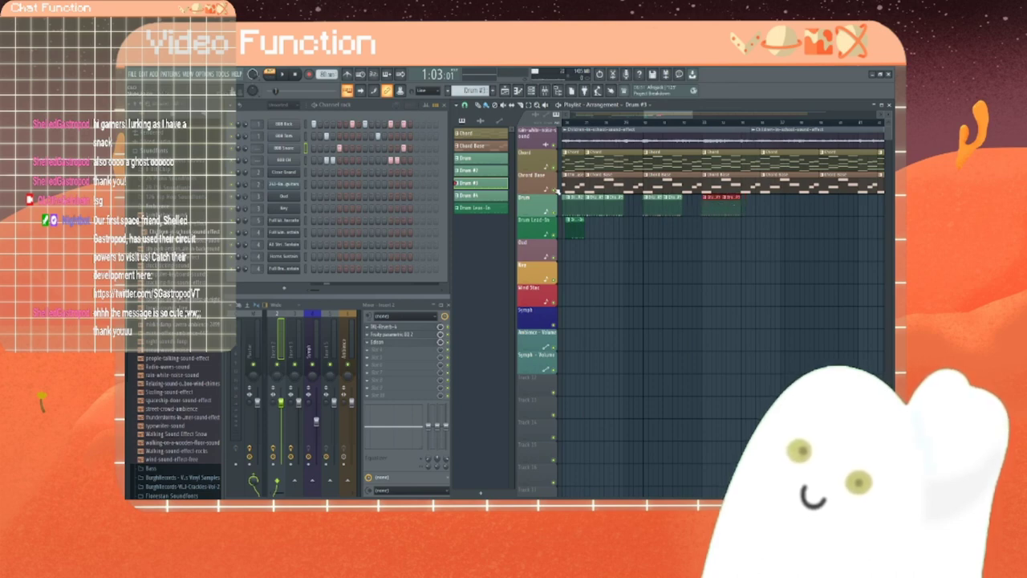
# Step: Fill both gaps between the three Drum #3 pairs with Drum #4 clips on the Drum track
pyautogui.click(499, 196)
pyautogui.click(635, 228)
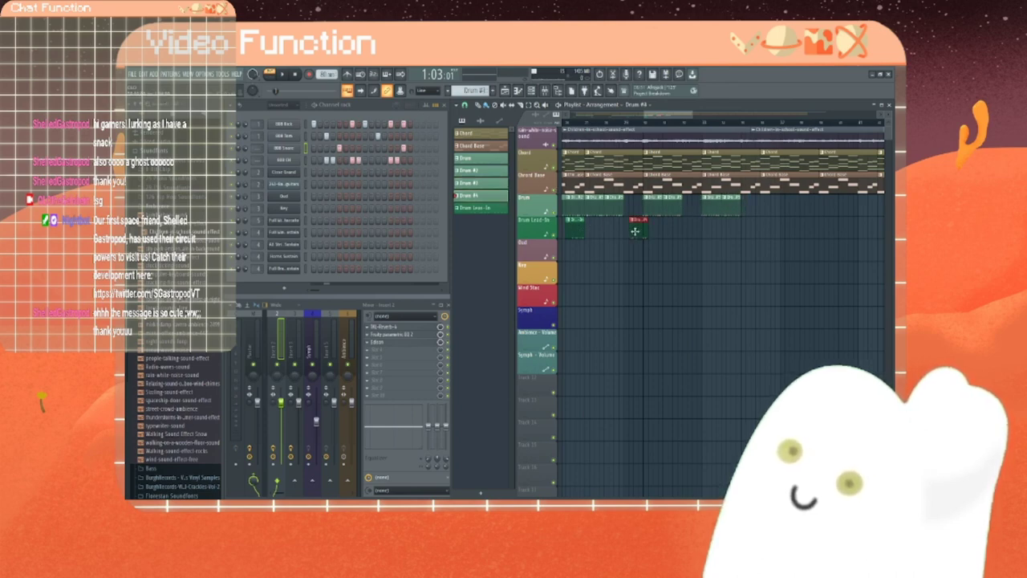
pyautogui.moveTo(639, 230); pyautogui.dragTo(634, 207)
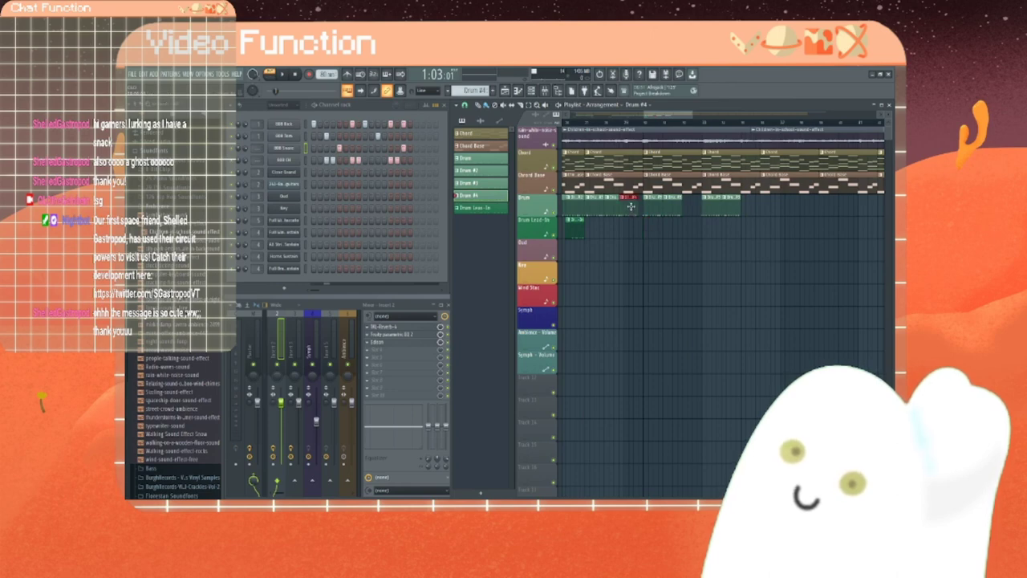
pyautogui.click(687, 214)
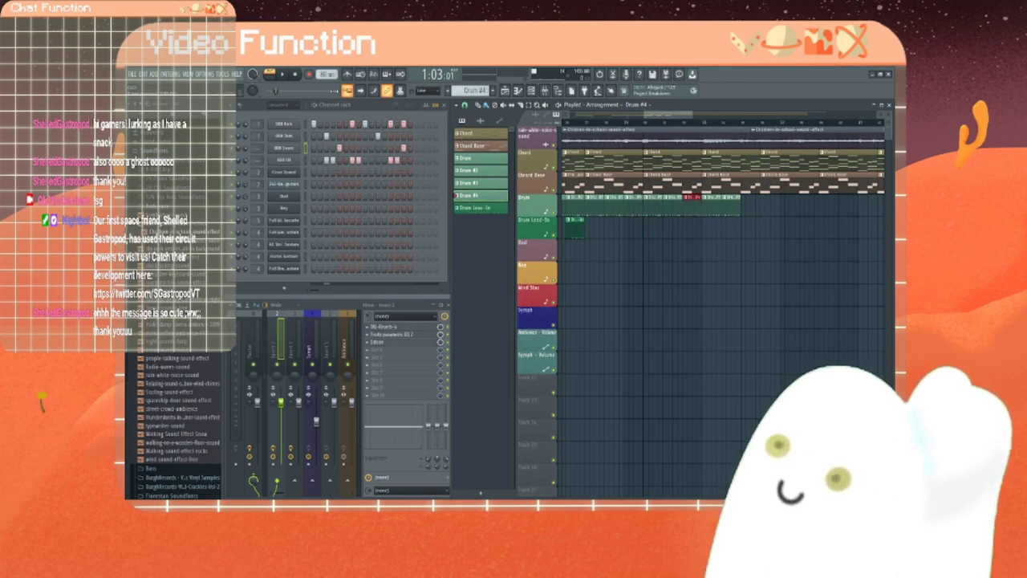
# Step: Briefly play the Drum #4 pattern, stop it, and play the whole arrangement in song mode from the start
pyautogui.click(283, 74)
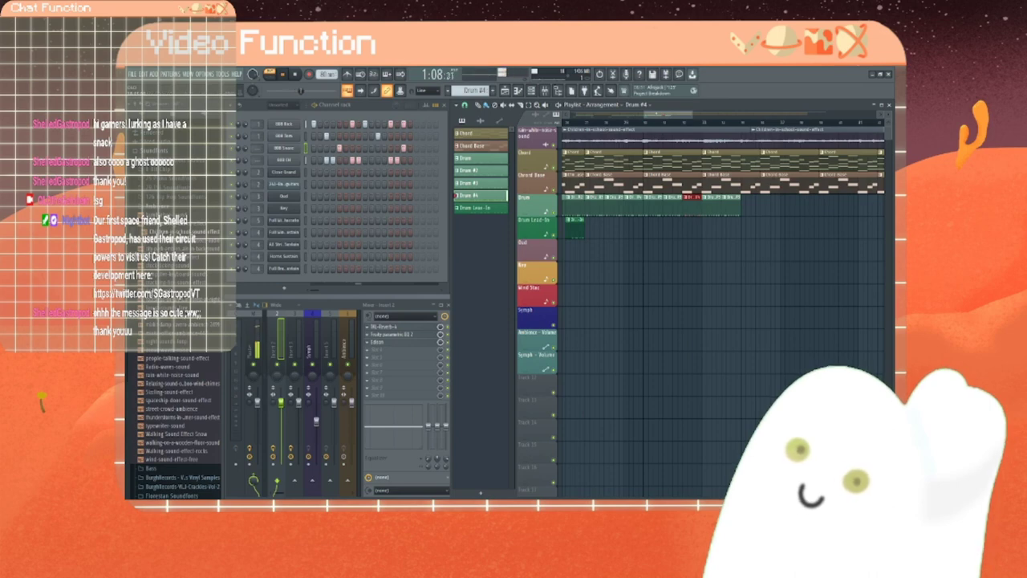
pyautogui.press('space')
pyautogui.click(271, 78)
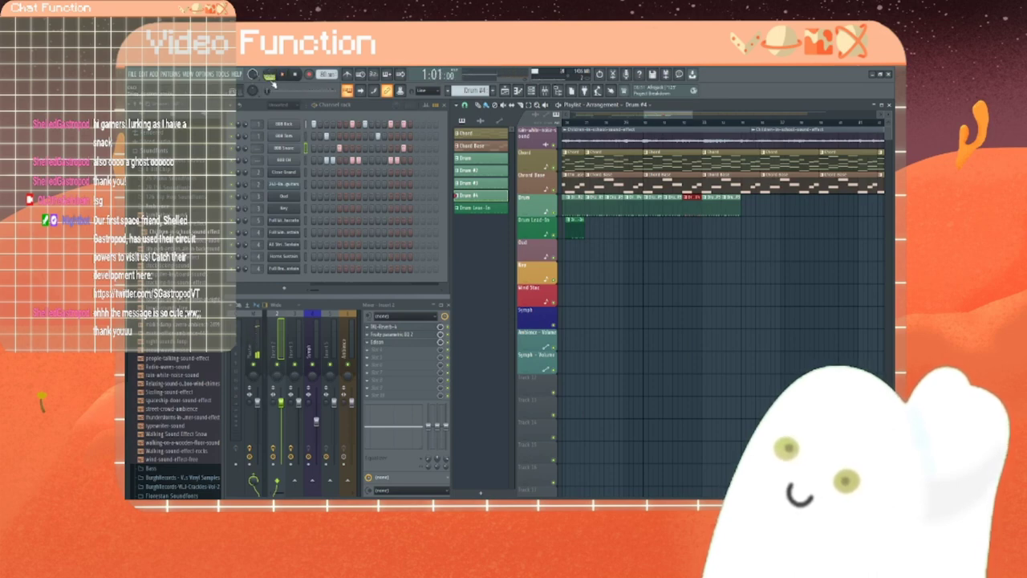
pyautogui.click(284, 77)
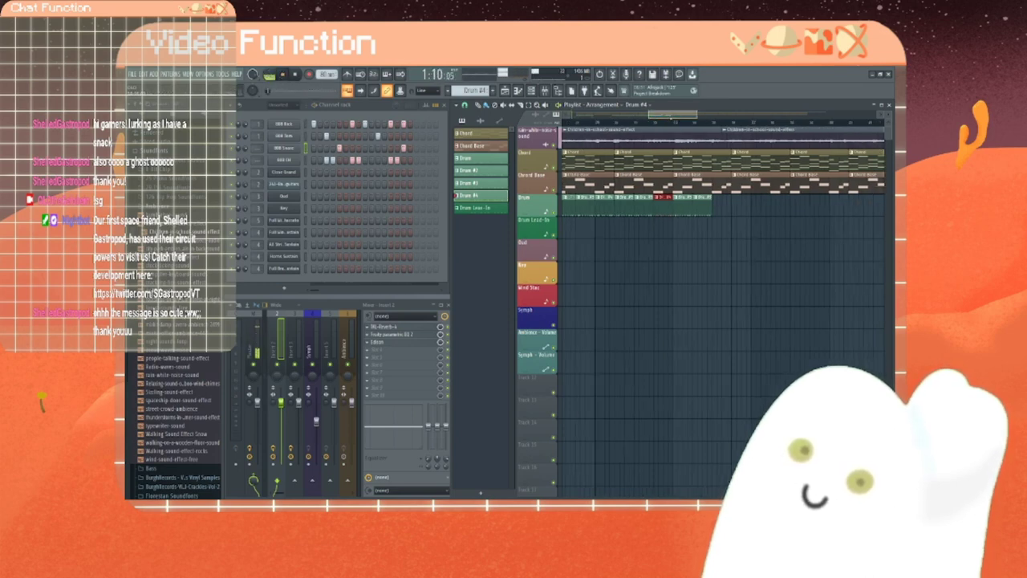
# Step: Add Drum Lead-In clips beneath the last Drum #4 clip and farther along, ending where the next drum section starts
pyautogui.moveTo(671, 117); pyautogui.dragTo(666, 117)
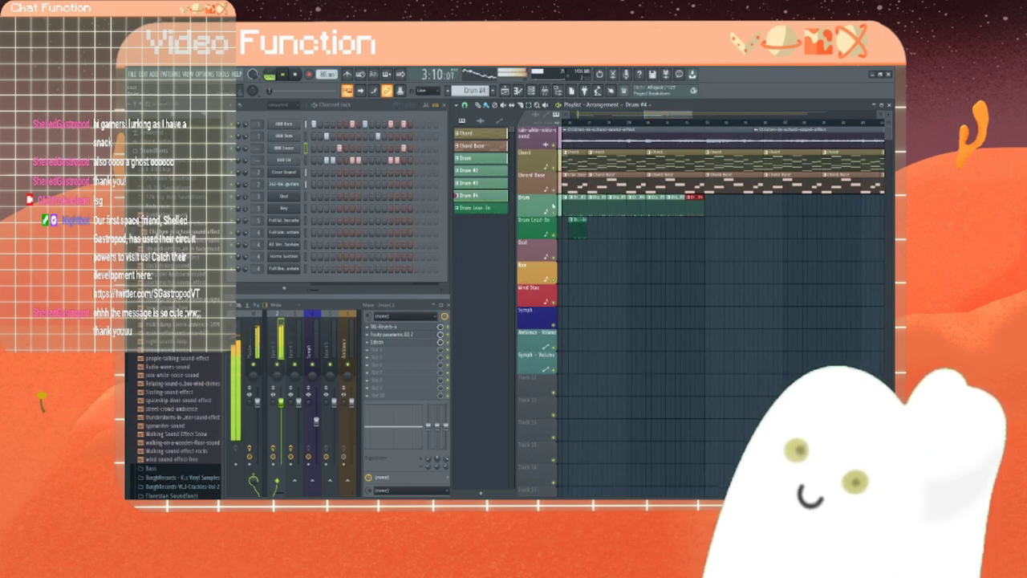
pyautogui.click(488, 208)
pyautogui.click(691, 227)
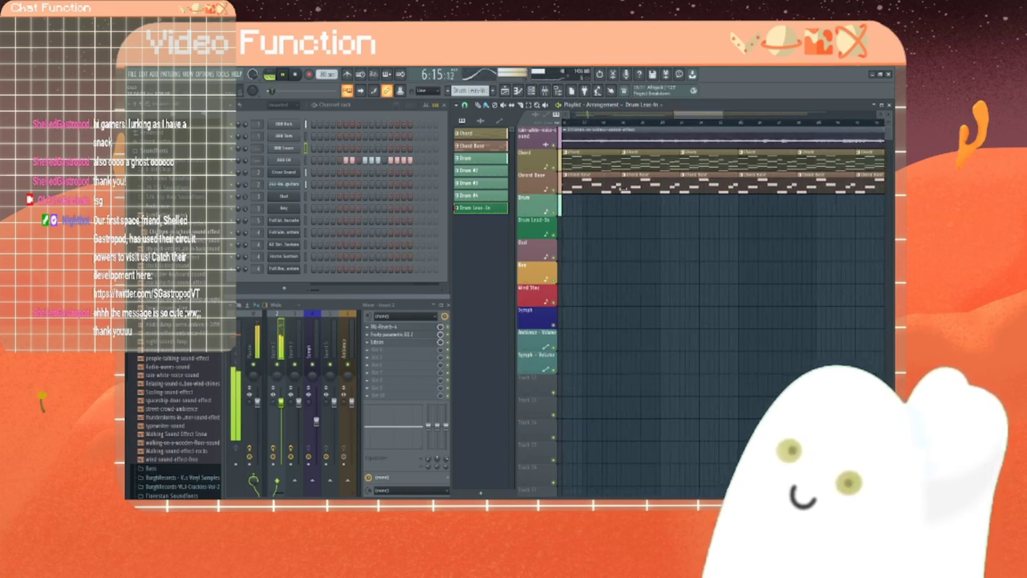
pyautogui.click(603, 229)
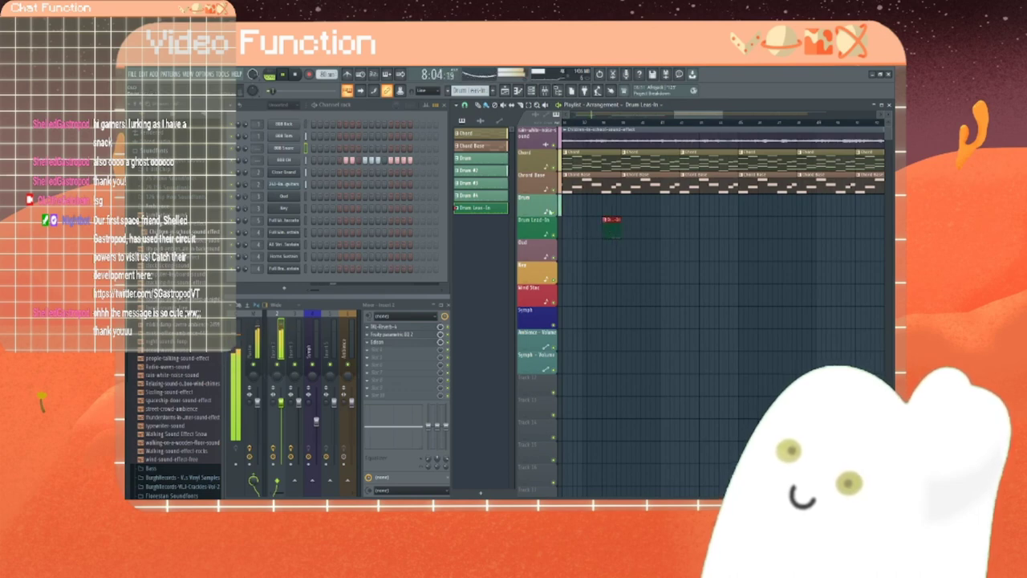
# Step: Place three pairs of Drum #3 clips on the Drum track after the last Drum Lead-In clip, with one-clip gaps between pairs
pyautogui.click(478, 197)
pyautogui.click(480, 185)
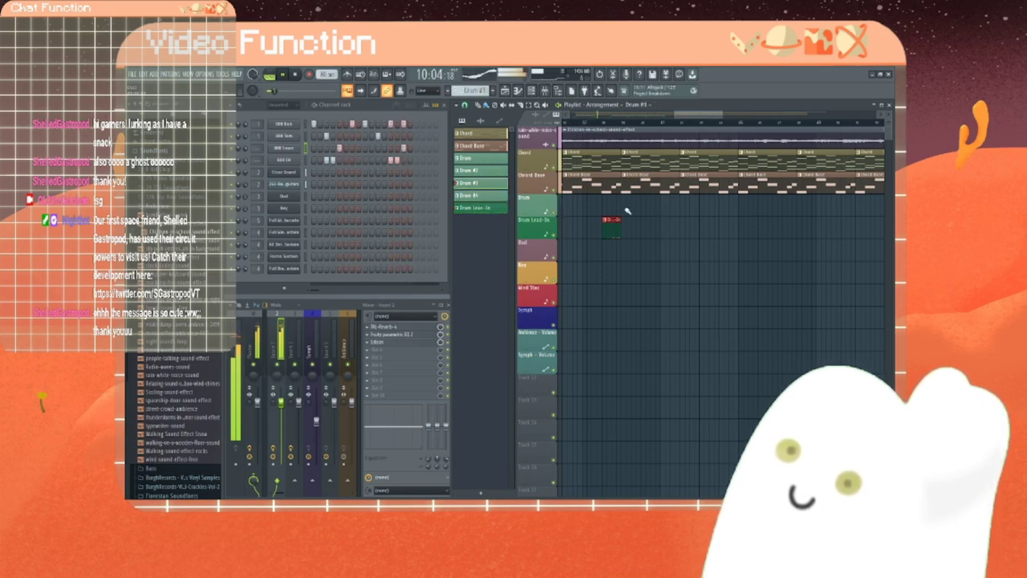
pyautogui.click(630, 209)
pyautogui.click(648, 209)
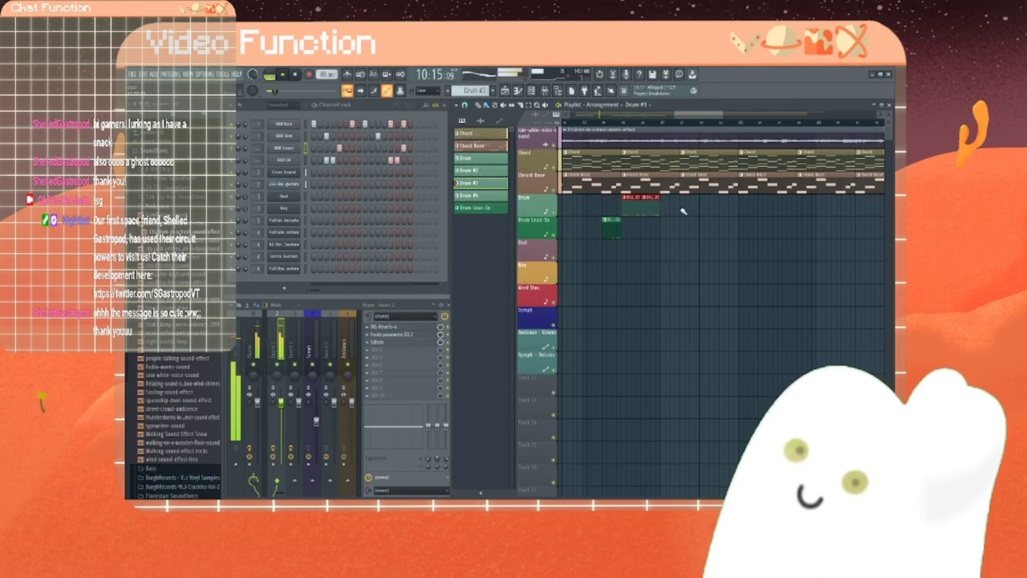
pyautogui.click(682, 210)
pyautogui.click(703, 210)
pyautogui.click(746, 209)
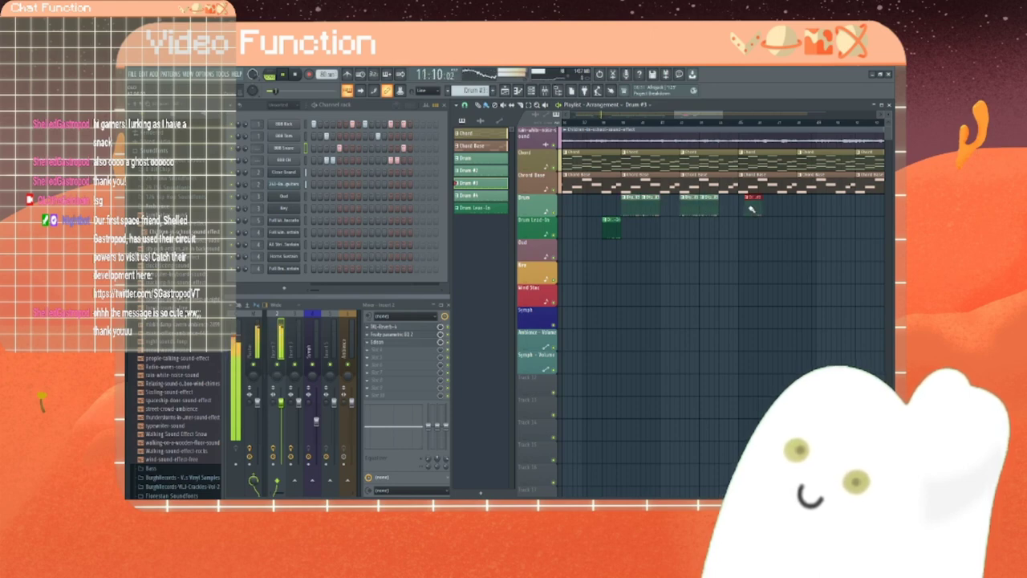
pyautogui.click(763, 210)
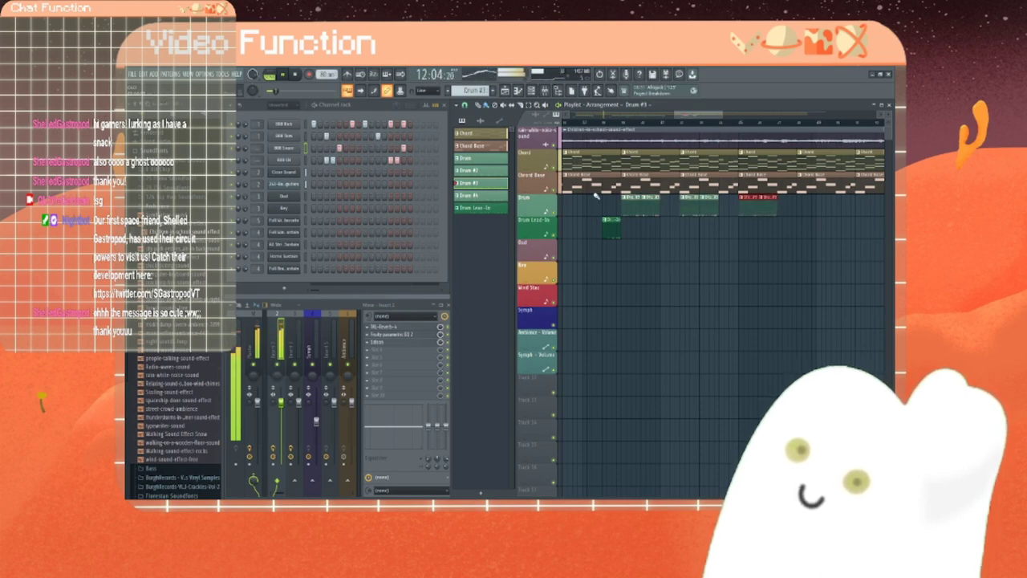
# Step: Put Drum #4 clips in both gaps and after the last Drum #3 pair, and add a Drum Lead-In clip beneath the last one
pyautogui.click(482, 195)
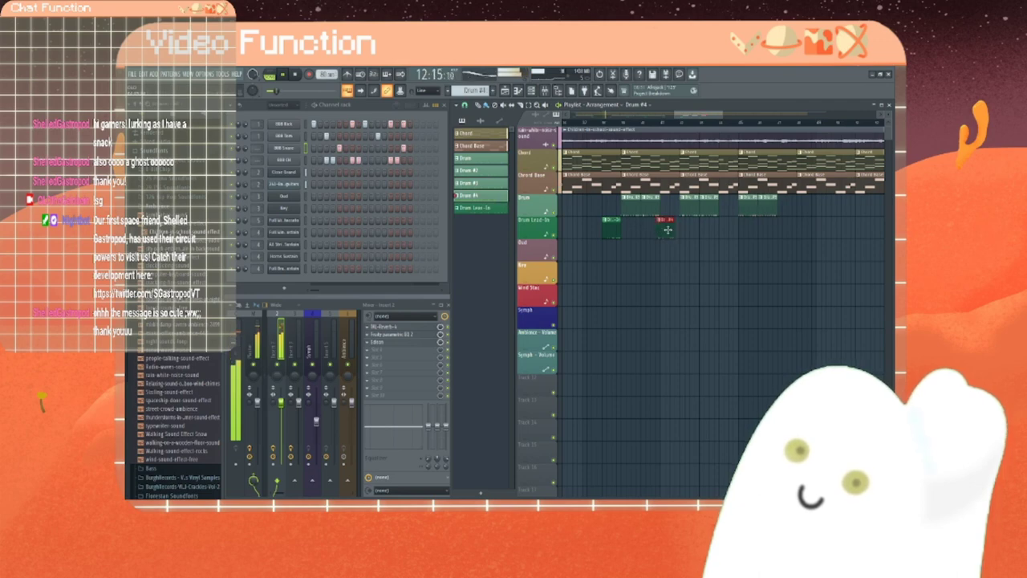
pyautogui.click(669, 201)
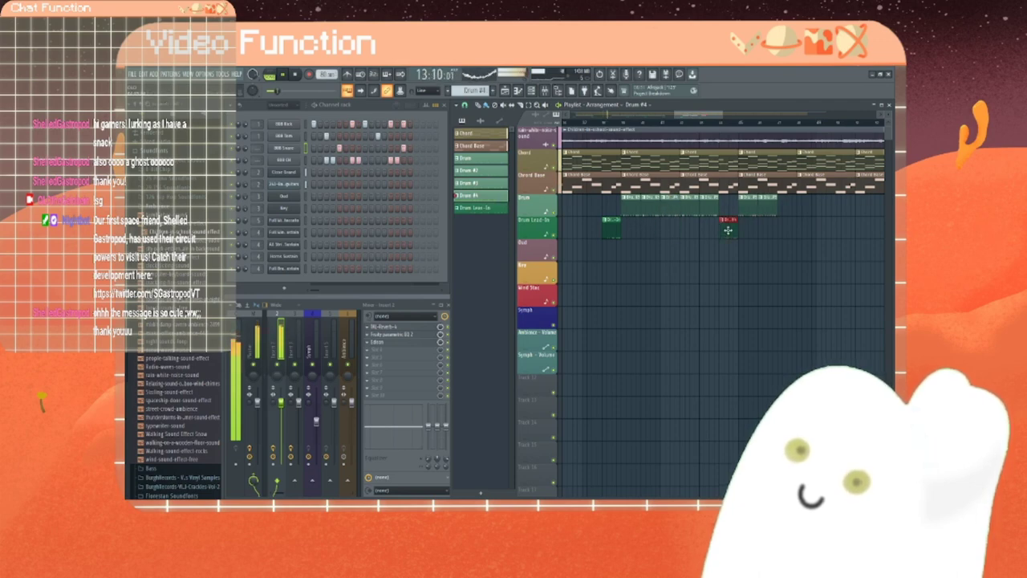
pyautogui.click(726, 203)
pyautogui.click(785, 201)
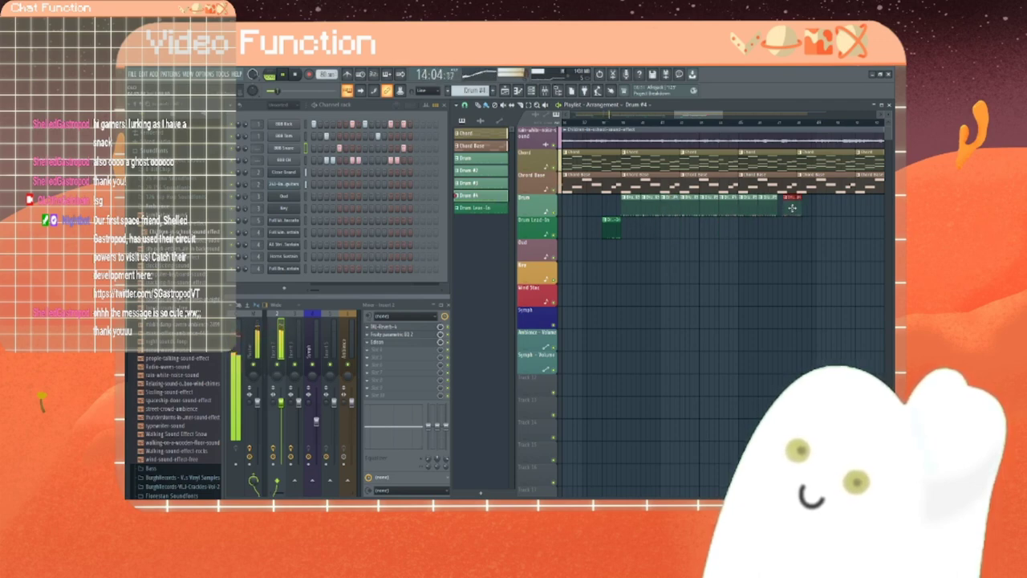
pyautogui.click(482, 207)
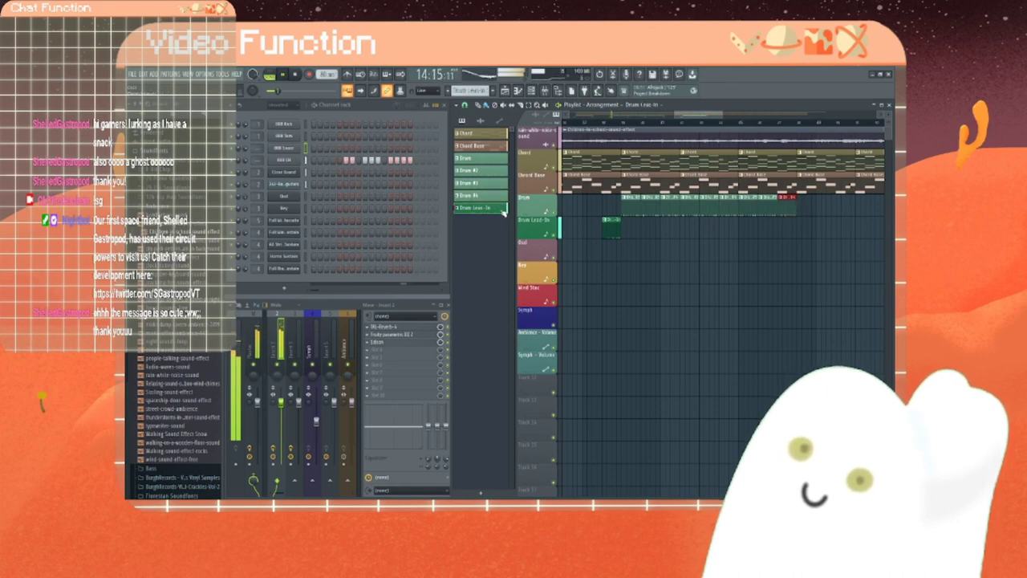
pyautogui.click(782, 229)
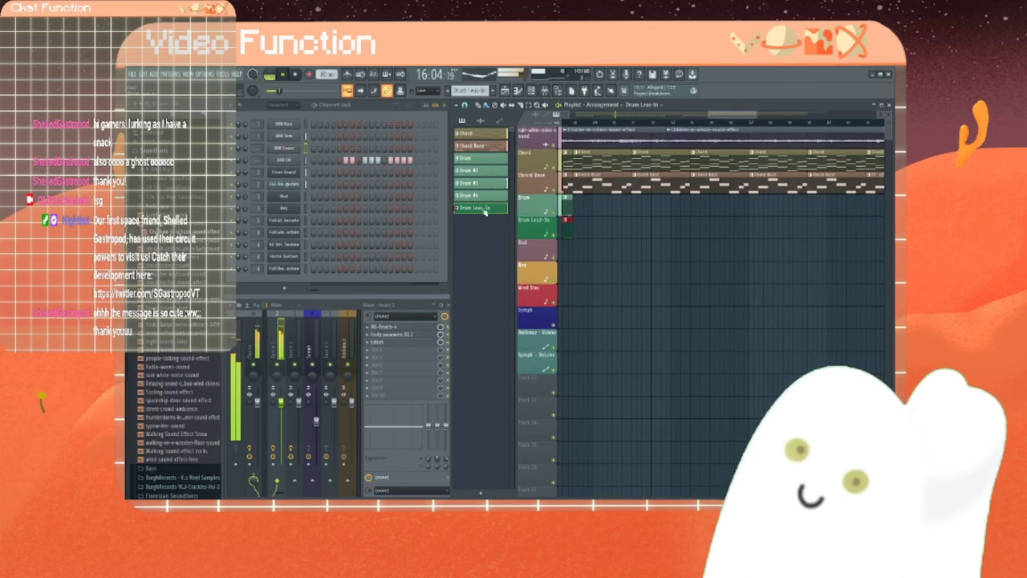
# Step: Place two pairs of Drum clips on the Drum track after the last Drum Lead-In clip, one clip length apart
pyautogui.click(480, 158)
pyautogui.click(578, 214)
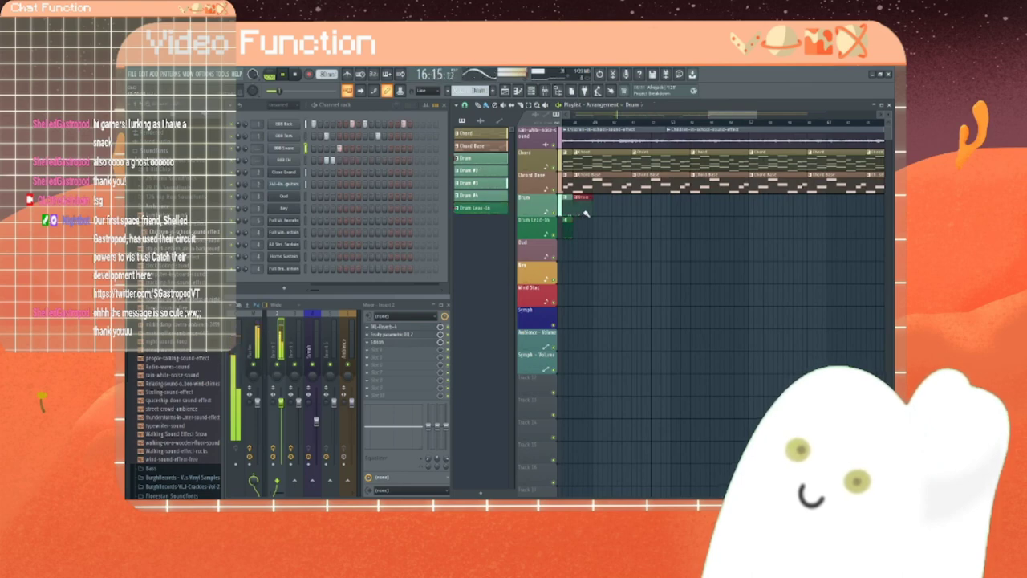
pyautogui.click(598, 212)
pyautogui.click(637, 211)
pyautogui.click(657, 211)
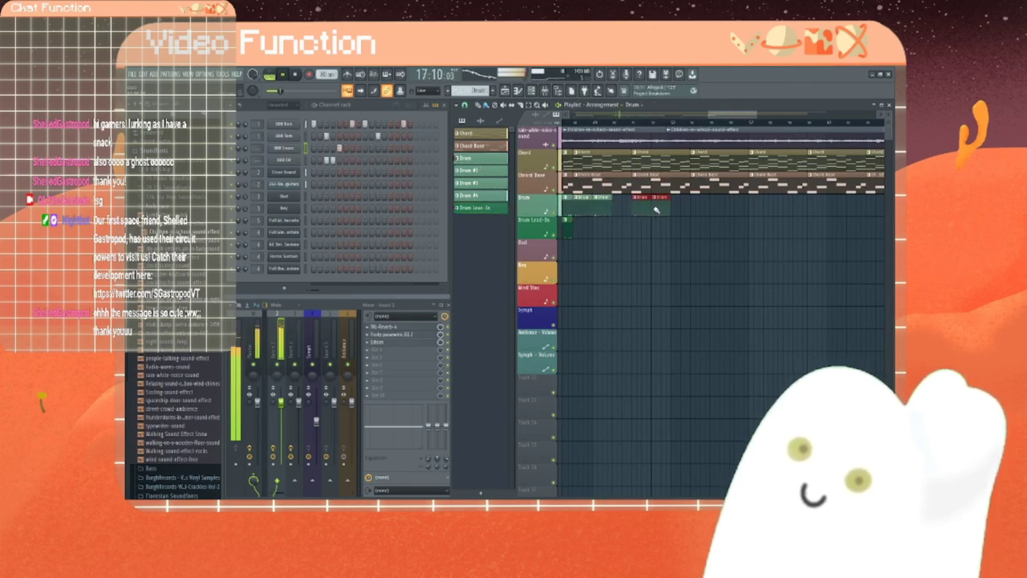
# Step: Put Drum #2 clips between and after the two Drum pairs, and add a Drum Lead-In clip beneath the last one
pyautogui.click(502, 172)
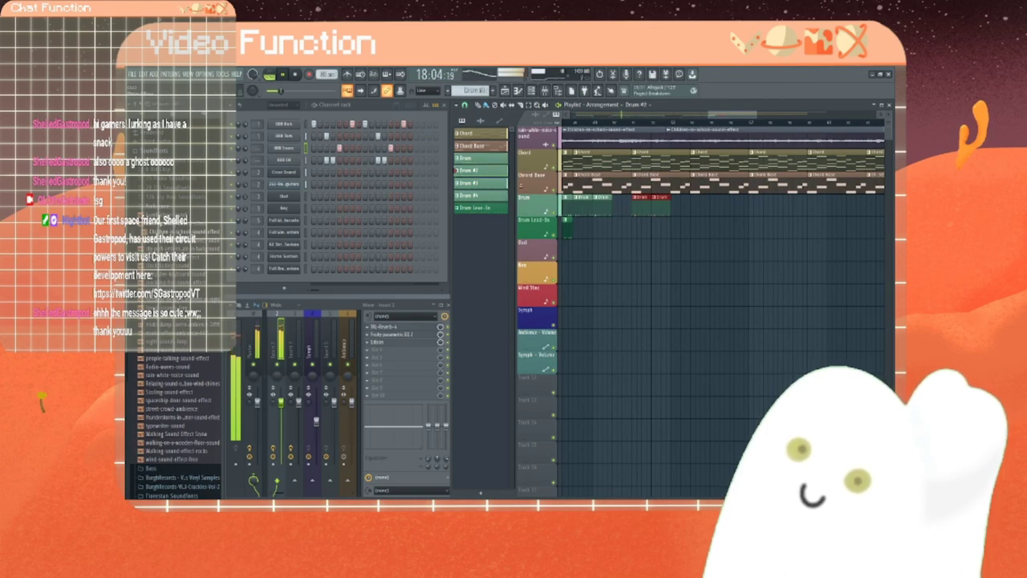
pyautogui.click(615, 199)
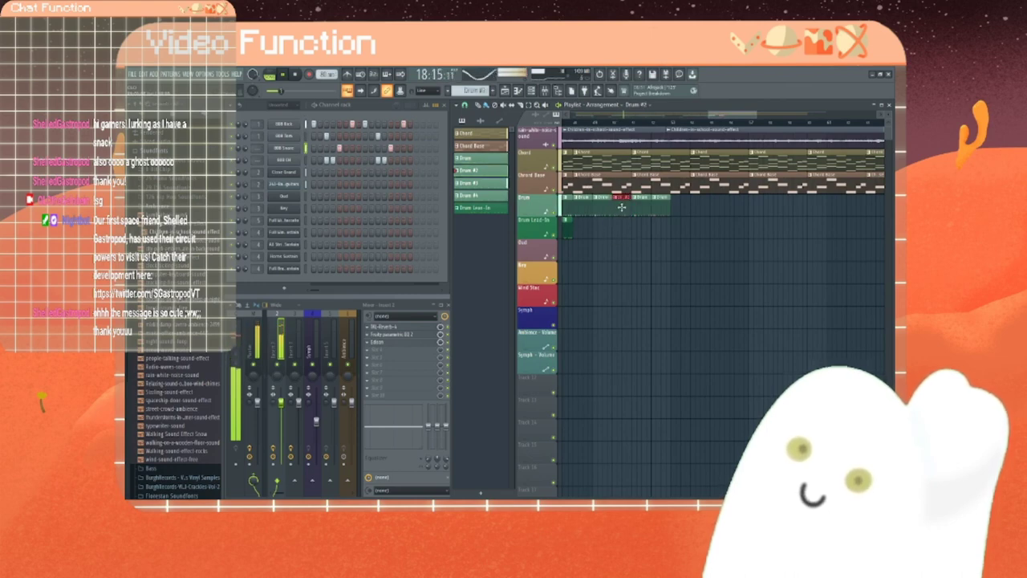
pyautogui.click(673, 207)
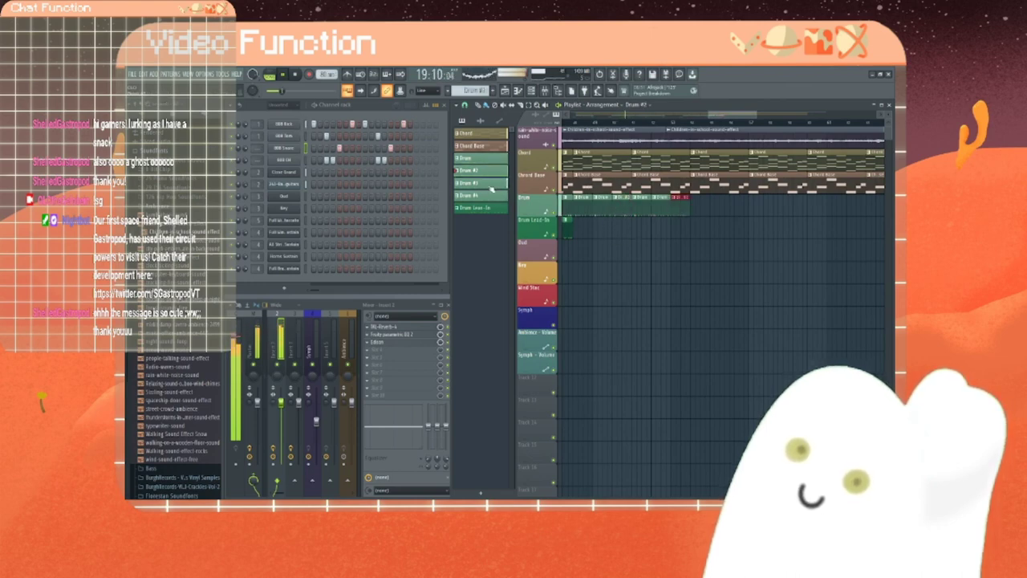
pyautogui.click(482, 207)
pyautogui.click(674, 228)
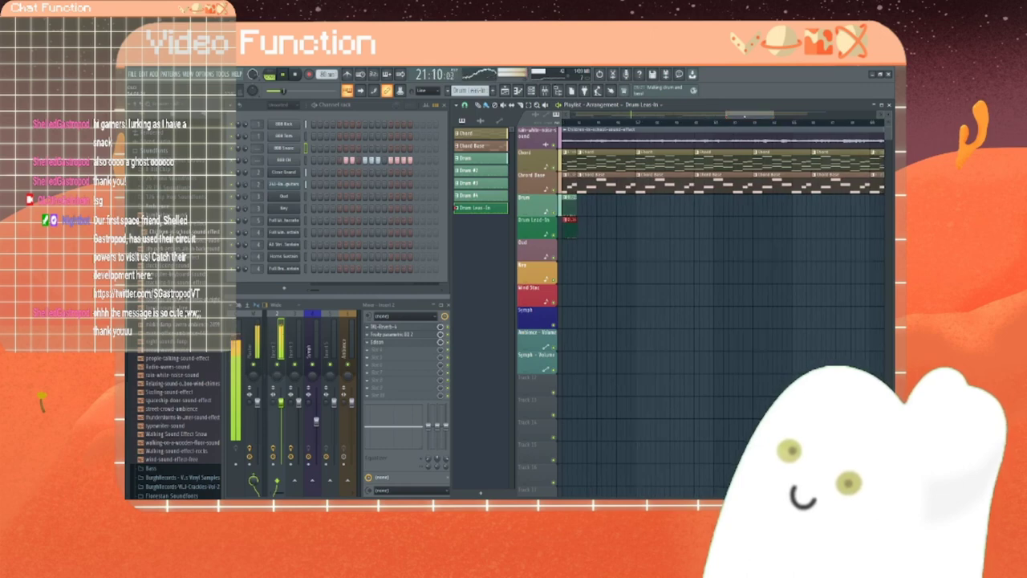
# Step: Place two pairs of Drum #3 clips after the latest drum section, leaving a one-clip gap between the pairs
pyautogui.click(479, 160)
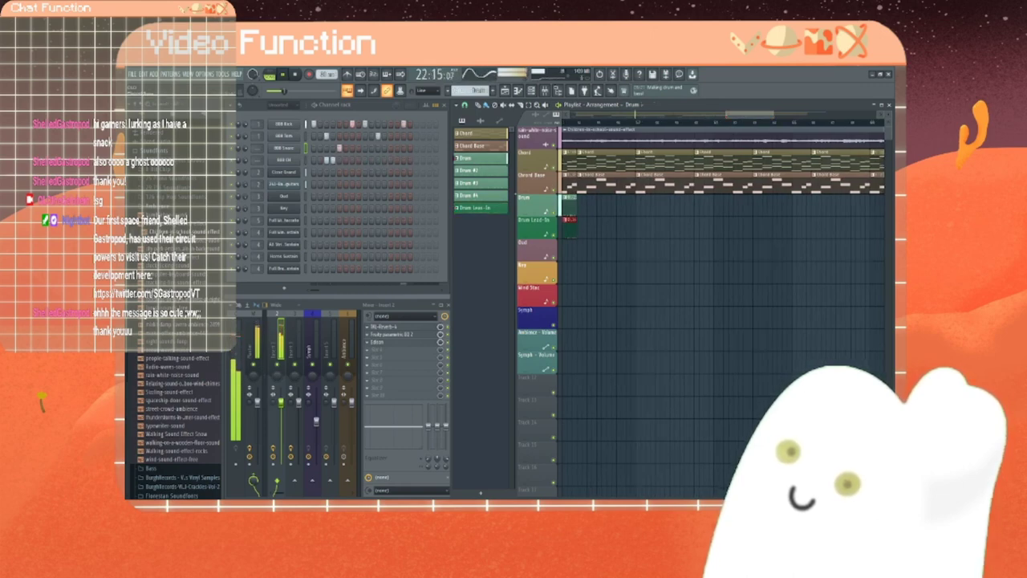
pyautogui.click(498, 184)
pyautogui.click(579, 209)
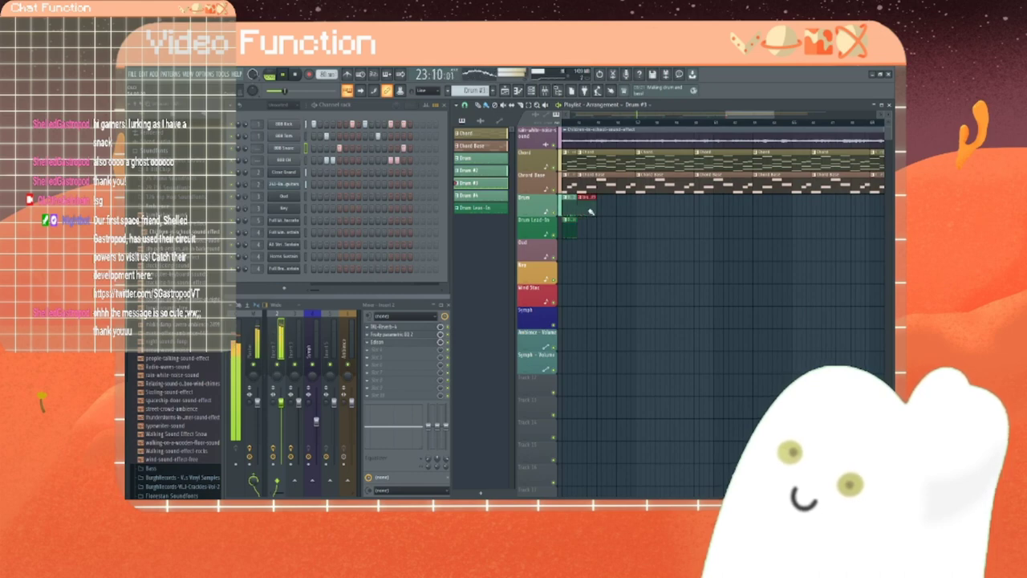
pyautogui.moveTo(590, 211); pyautogui.dragTo(660, 211)
pyautogui.rightClick(627, 211)
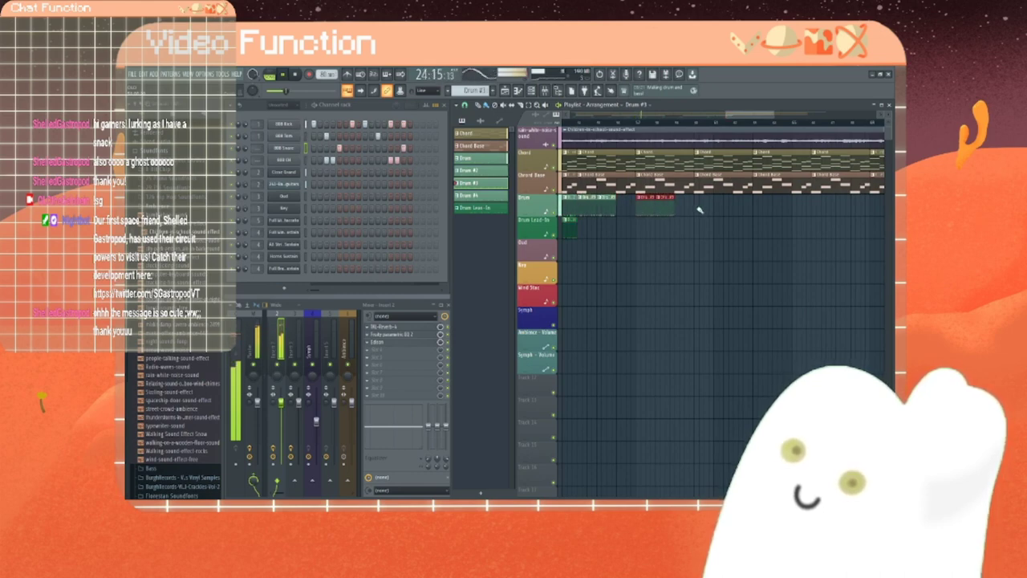
# Step: Put Drum #4 clips between and after the two Drum #3 pairs, with a Drum Lead-In clip beneath the last one
pyautogui.click(505, 197)
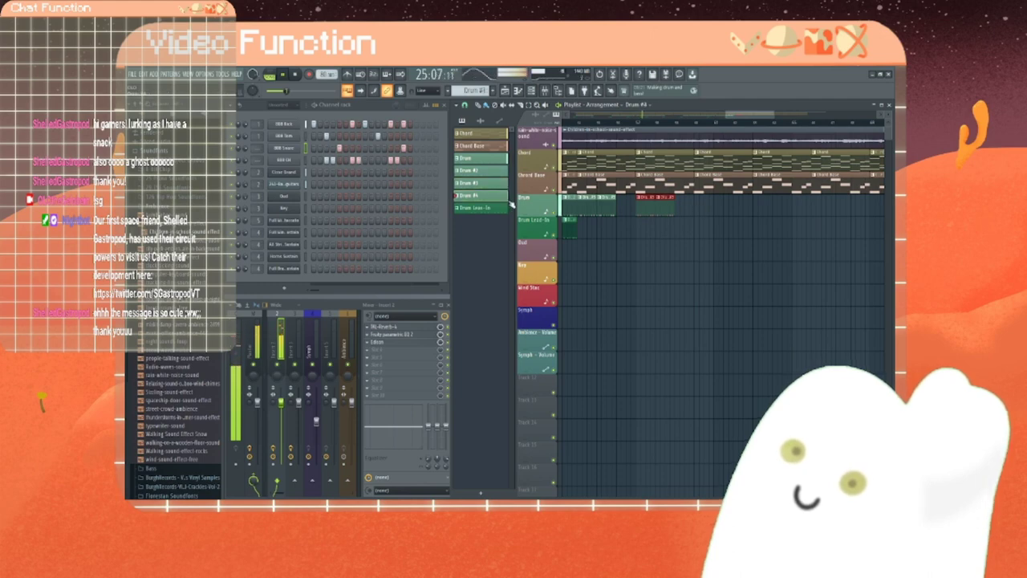
pyautogui.click(625, 210)
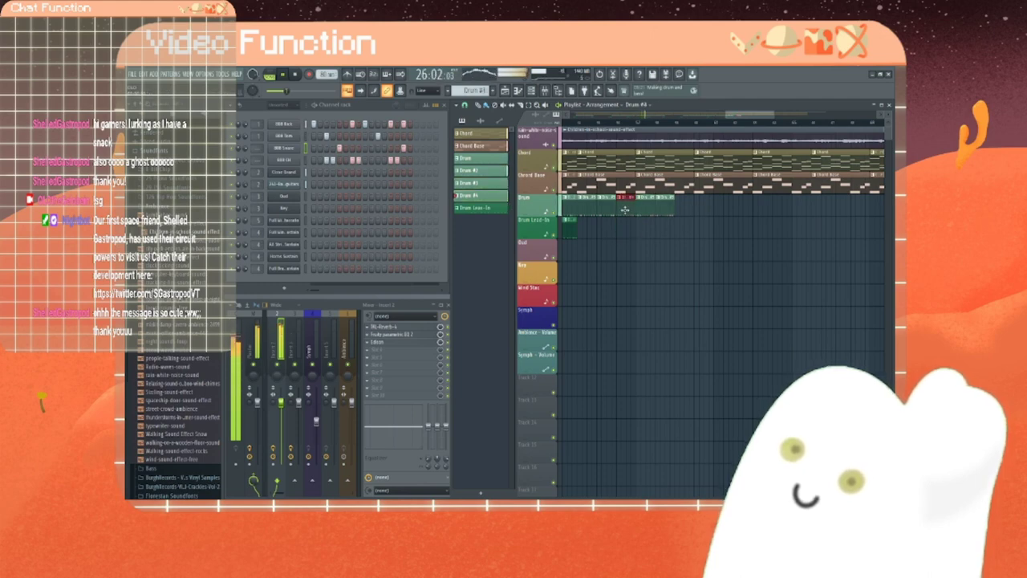
pyautogui.click(688, 210)
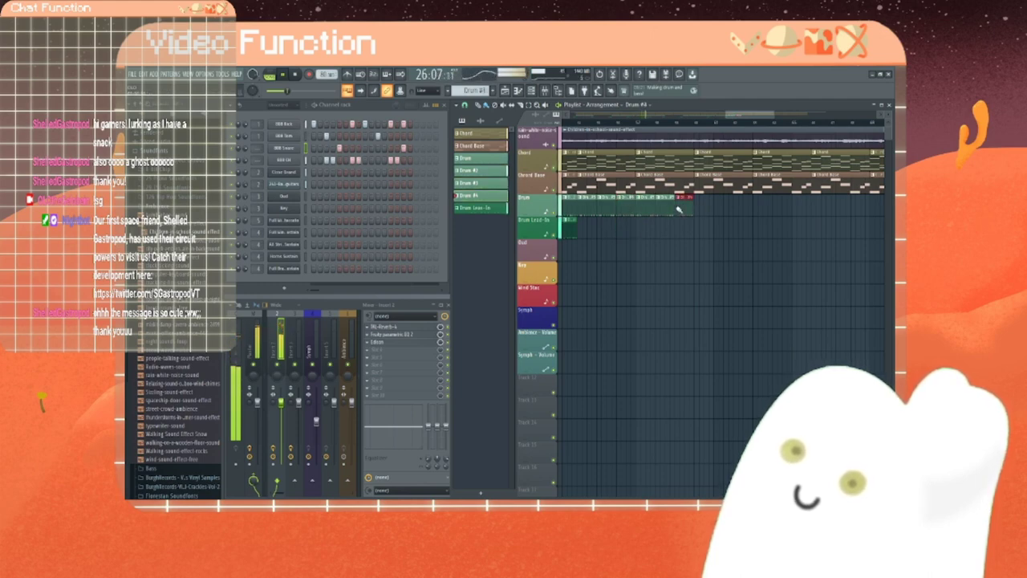
pyautogui.click(492, 209)
pyautogui.click(679, 220)
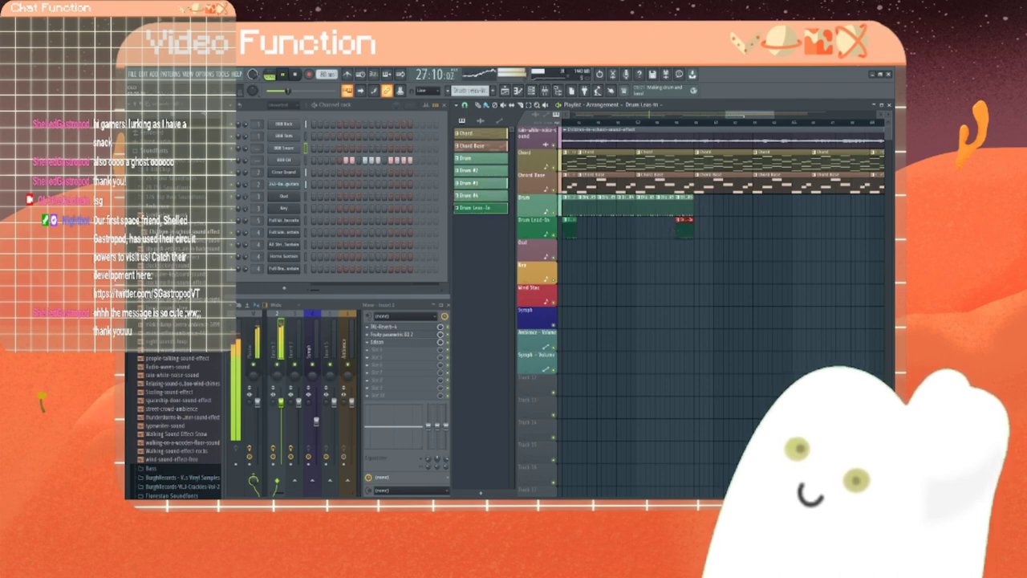
# Step: Continue the Drum track with an unbroken row of six Drum clips and add a Drum Lead-In clip beneath the last
pyautogui.moveTo(744, 116); pyautogui.dragTo(762, 117)
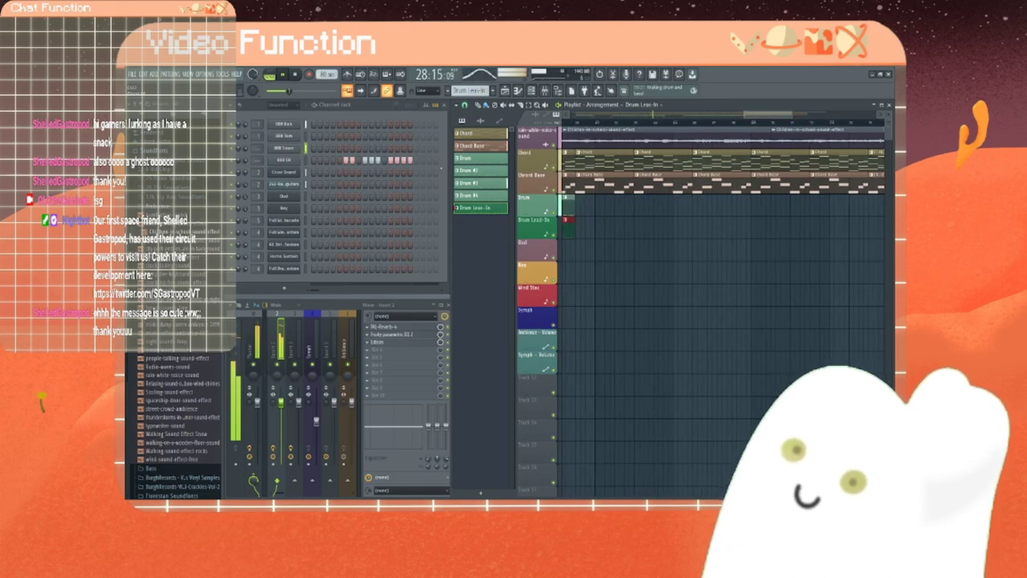
pyautogui.moveTo(786, 117); pyautogui.dragTo(776, 117)
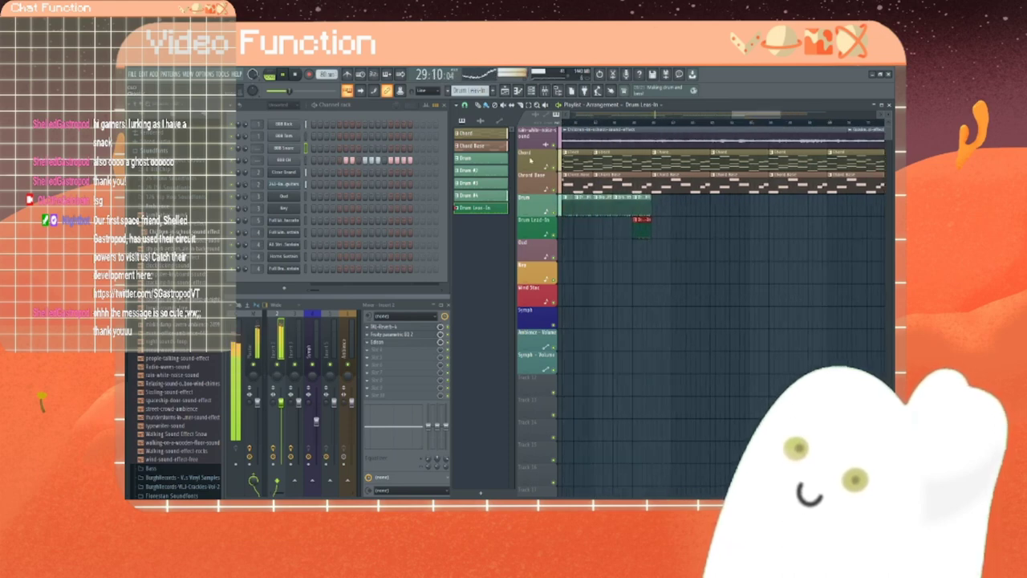
pyautogui.click(608, 200)
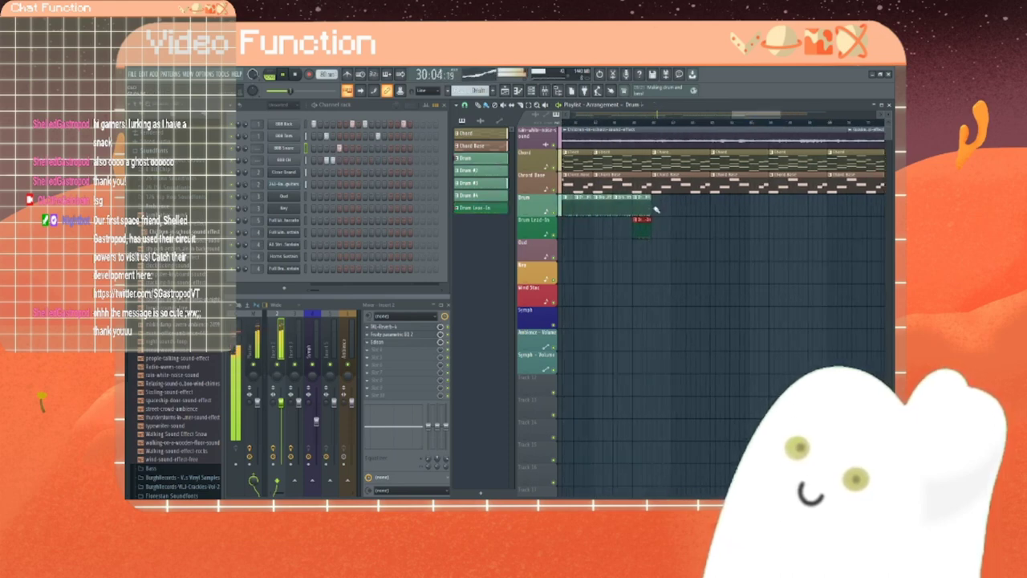
pyautogui.moveTo(655, 209); pyautogui.dragTo(756, 211)
pyautogui.click(495, 209)
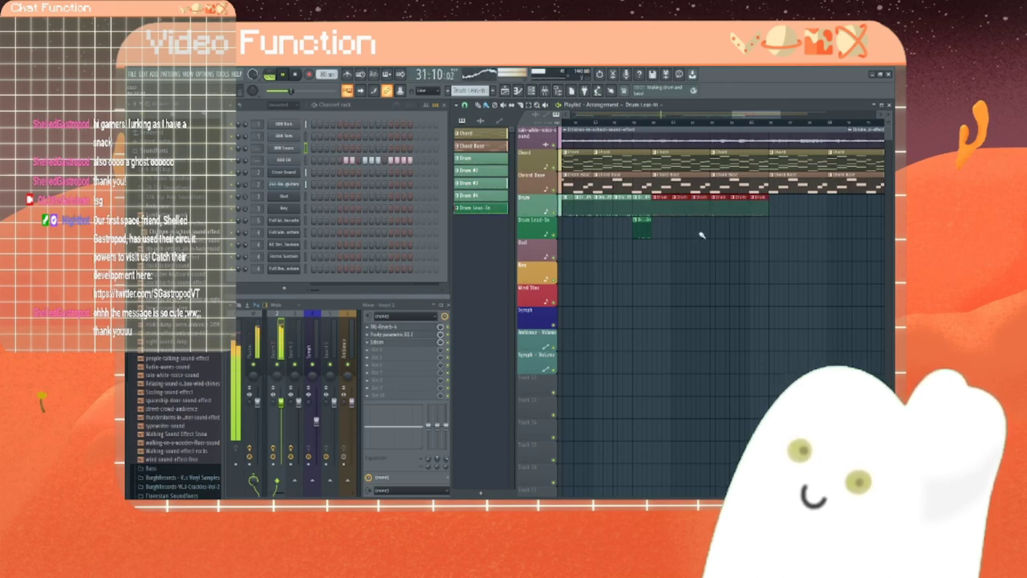
pyautogui.click(754, 232)
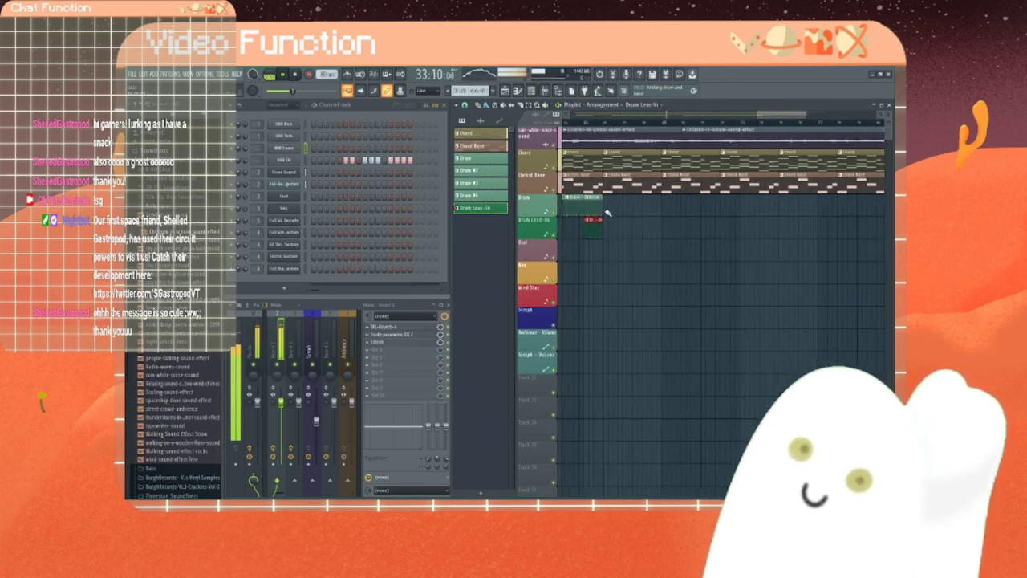
# Step: Extend the Drum track with two Drum Lead-In clips, a Drum #2 clip, and another Drum #2 clip after a two-clip gap
pyautogui.moveTo(608, 213); pyautogui.dragTo(627, 210)
pyautogui.click(489, 172)
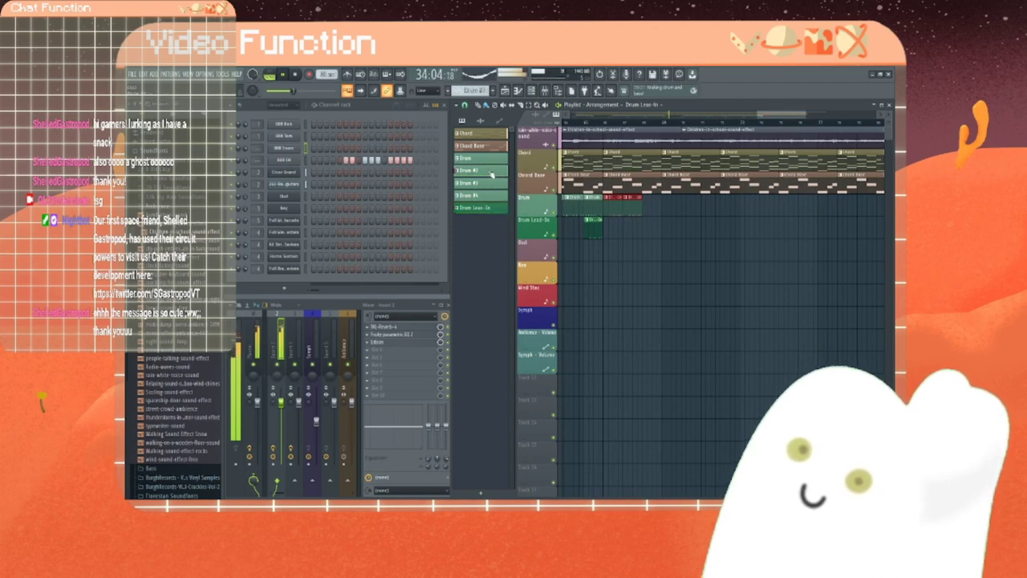
pyautogui.click(648, 213)
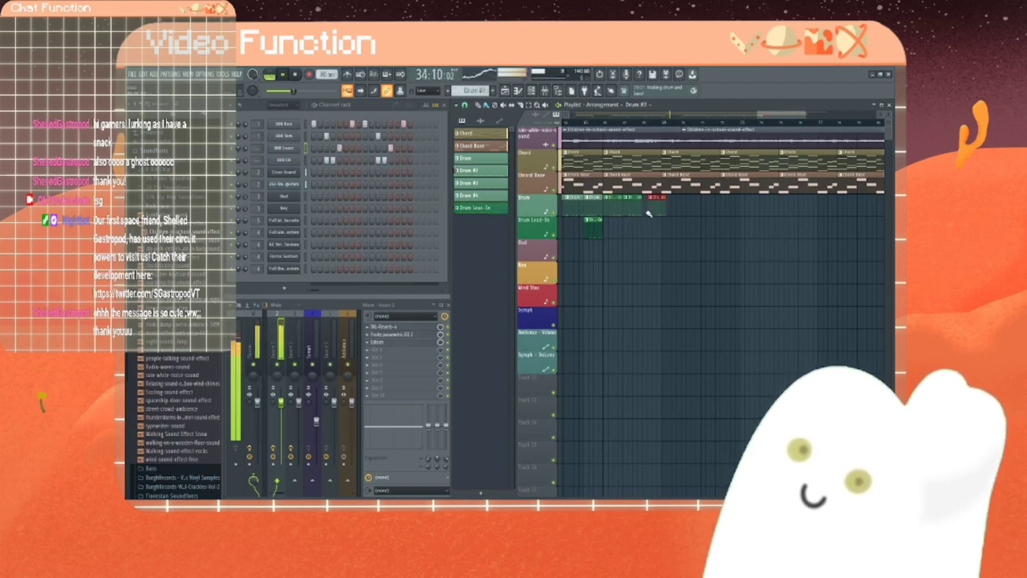
pyautogui.click(706, 210)
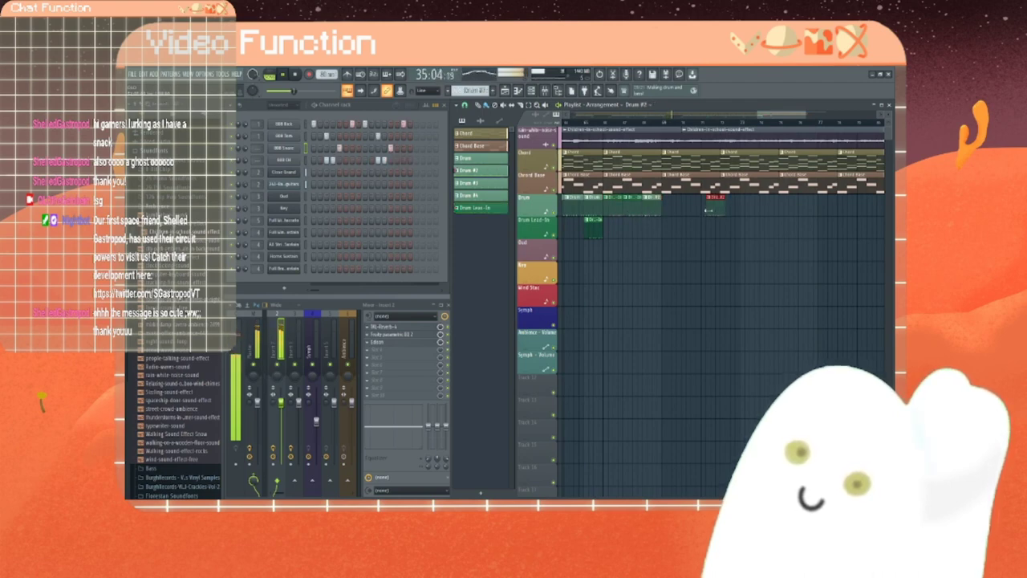
# Step: Fill the gap between the two Drum #2 clips with two Drum clips, and add a Drum Lead-In clip beneath the last Drum #2
pyautogui.click(482, 161)
pyautogui.click(666, 224)
pyautogui.click(683, 223)
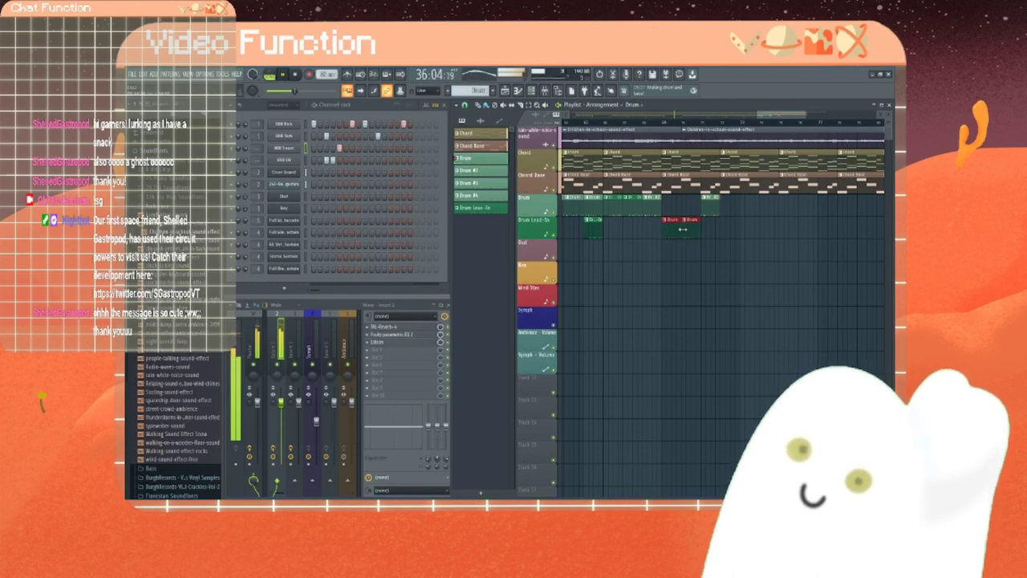
pyautogui.moveTo(683, 217); pyautogui.dragTo(686, 206)
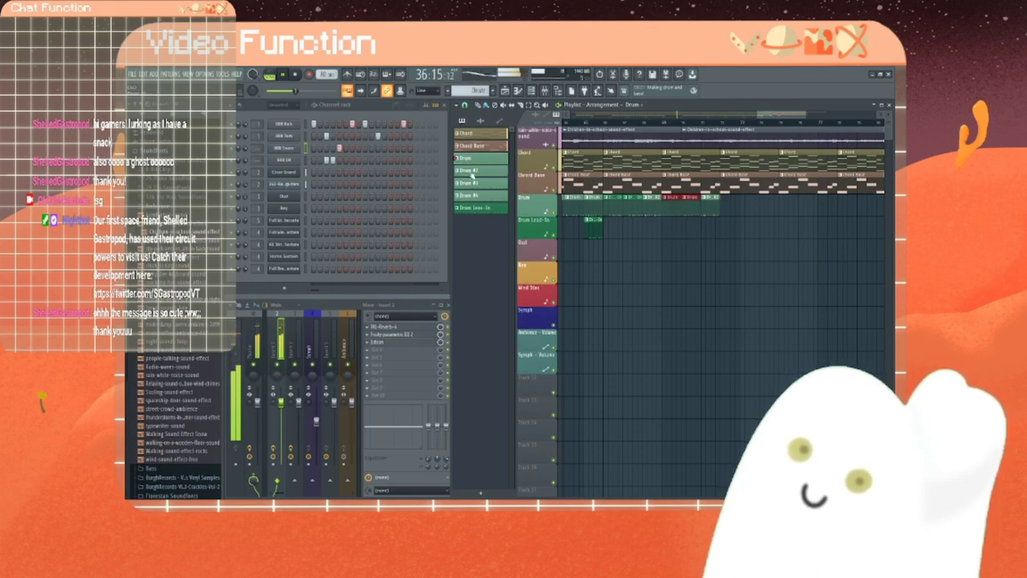
pyautogui.click(481, 208)
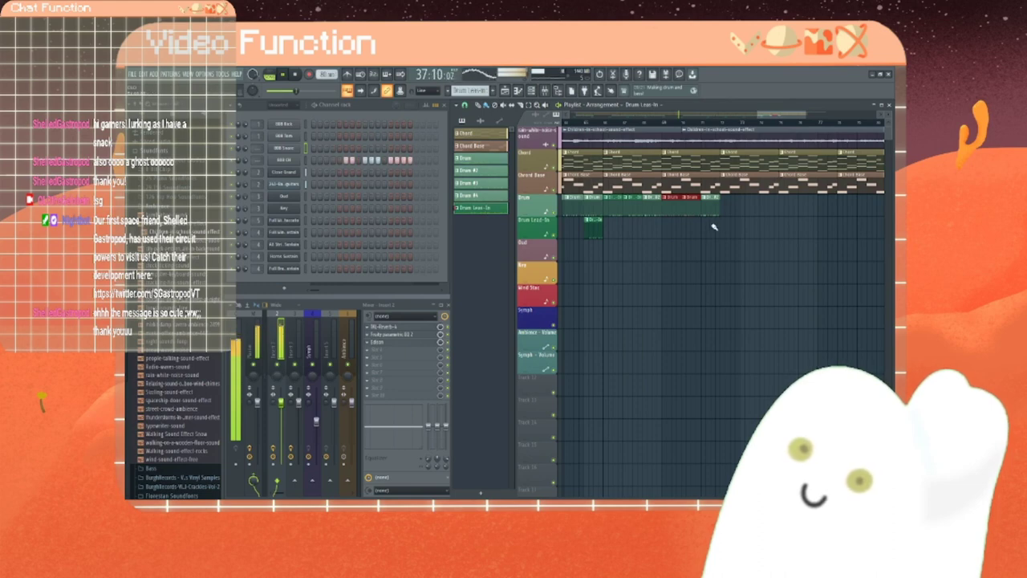
pyautogui.click(707, 228)
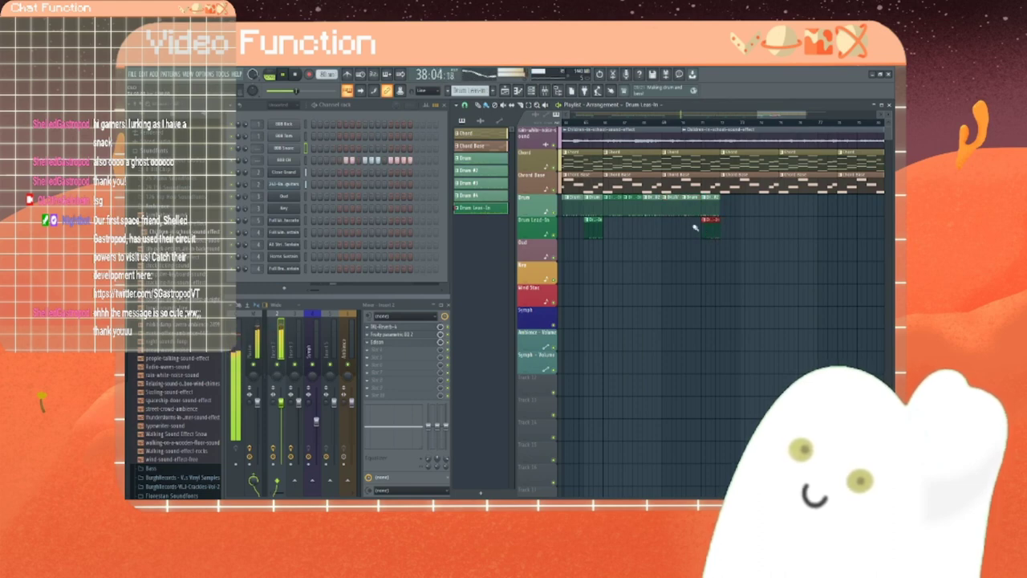
# Step: Place two pairs of Drum #3 clips on the Drum track after the last Drum #2 clip, with a one-clip gap between them
pyautogui.click(485, 183)
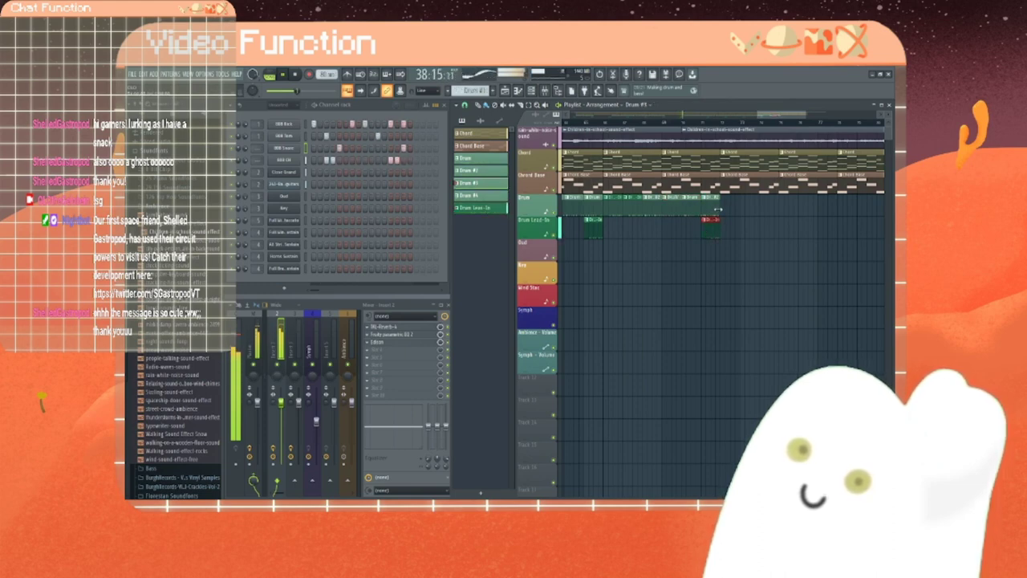
pyautogui.click(723, 211)
pyautogui.click(741, 210)
pyautogui.click(784, 210)
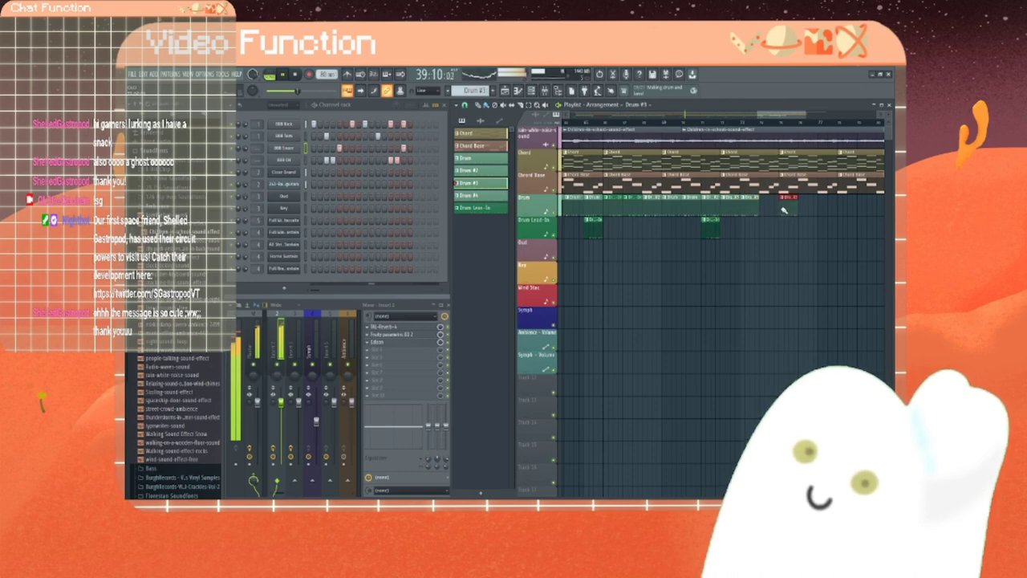
pyautogui.click(801, 210)
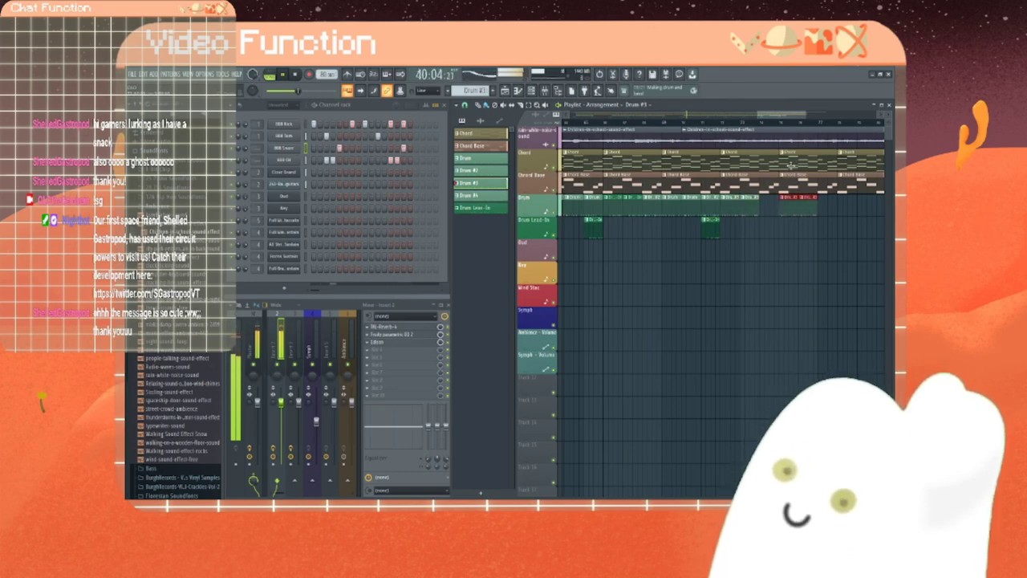
# Step: Fill the gap between the two latest Drum #3 pairs with a Drum #4 clip
pyautogui.moveTo(787, 115); pyautogui.dragTo(803, 117)
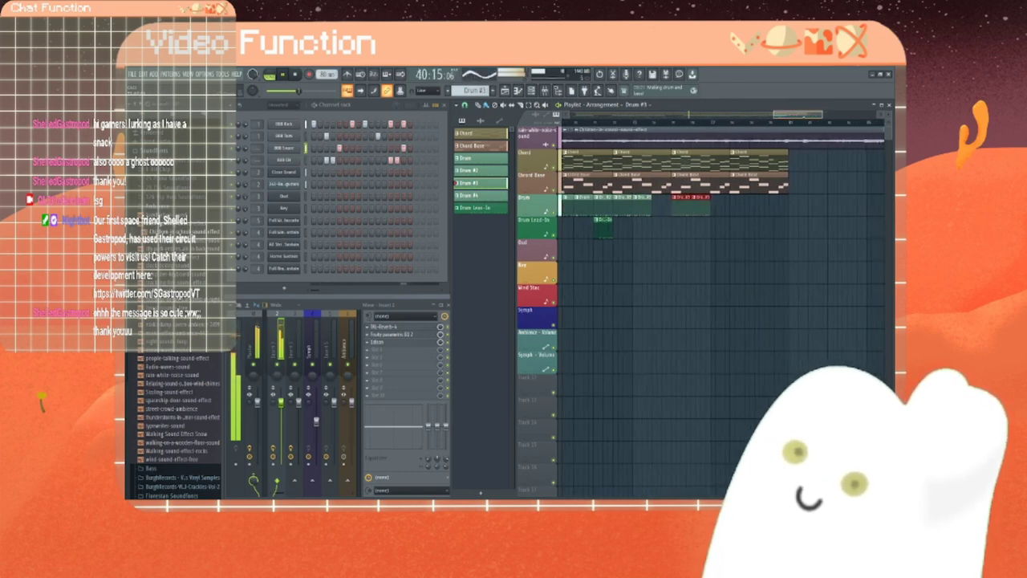
pyautogui.click(482, 195)
pyautogui.click(656, 198)
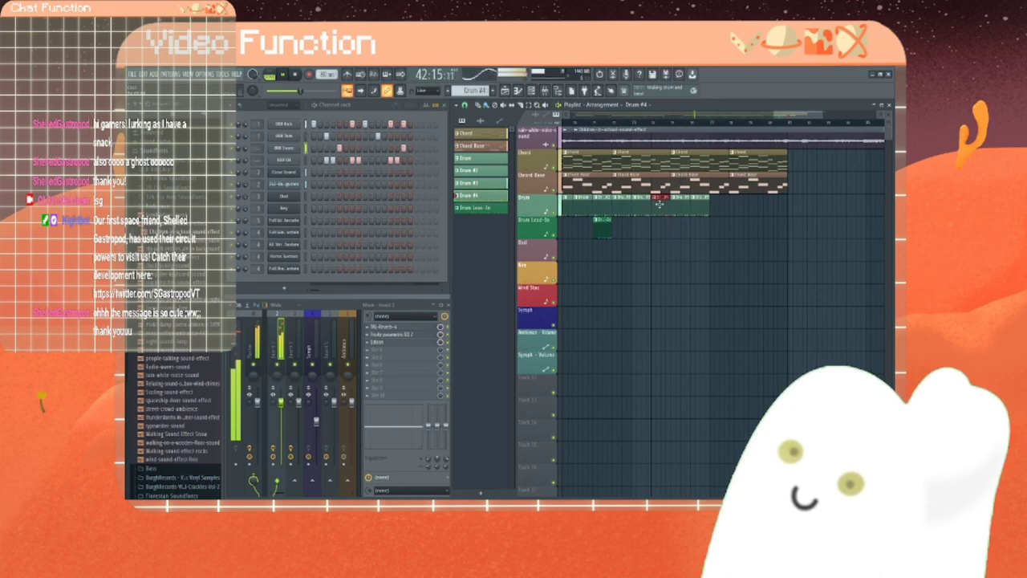
# Step: Finish the Drum track with a Drum #4 clip and a Drum Lead-In clip beneath it, and stop playback
pyautogui.click(718, 206)
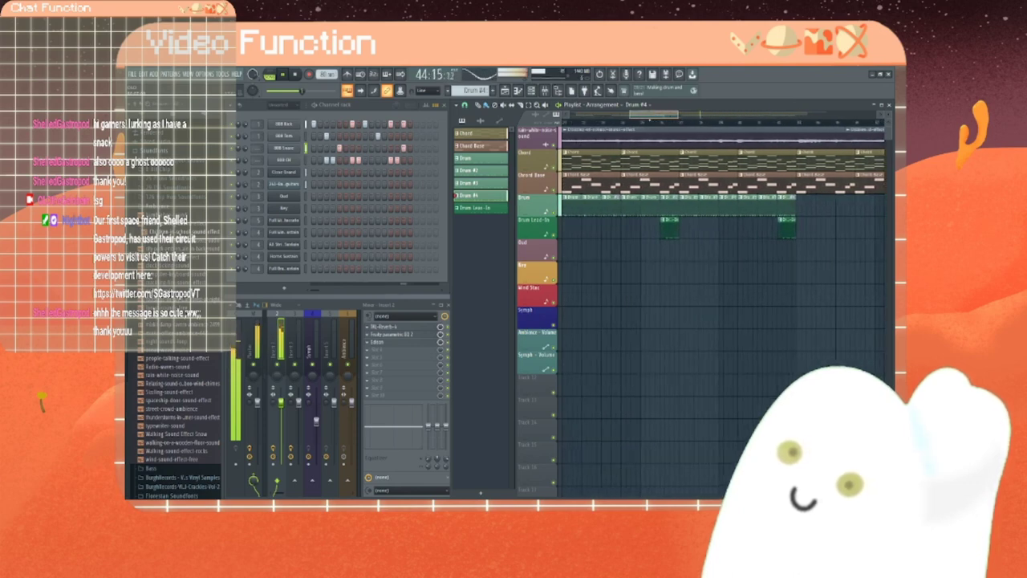
pyautogui.click(295, 75)
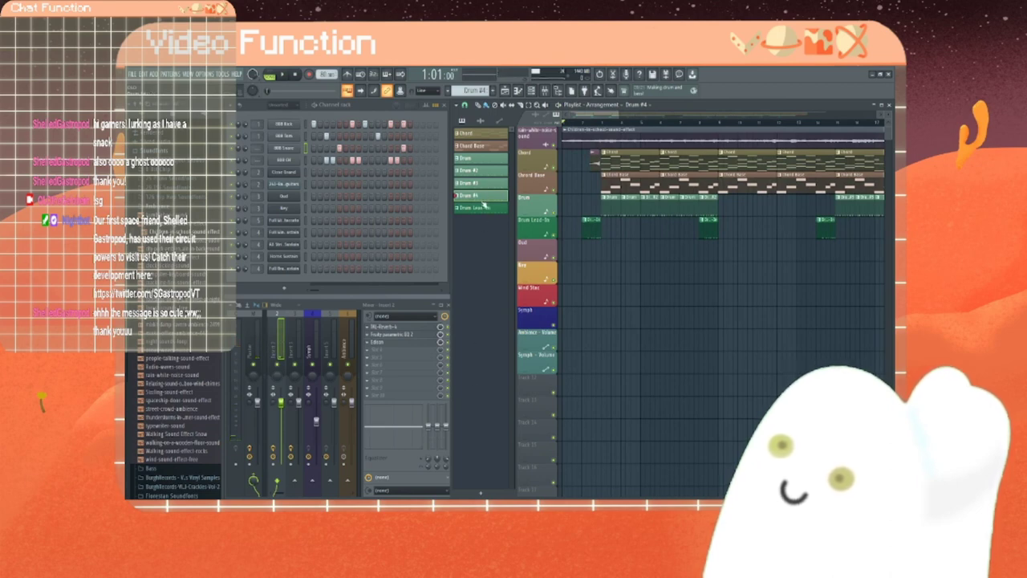
# Step: Create a new pattern named Ney and copy the Ney track's colour code, #C59950
pyautogui.click(480, 493)
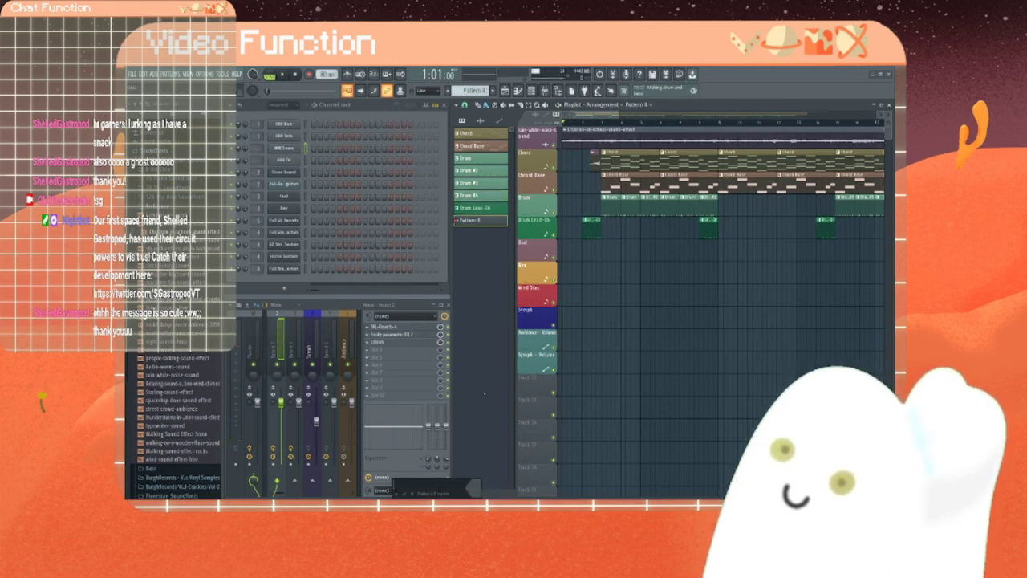
pyautogui.press('Return')
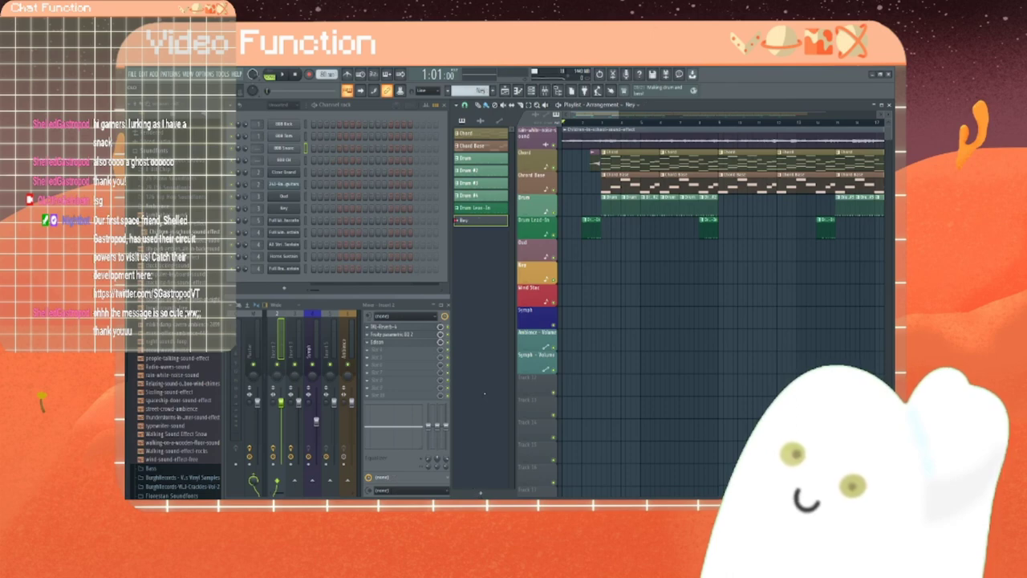
pyautogui.rightClick(527, 265)
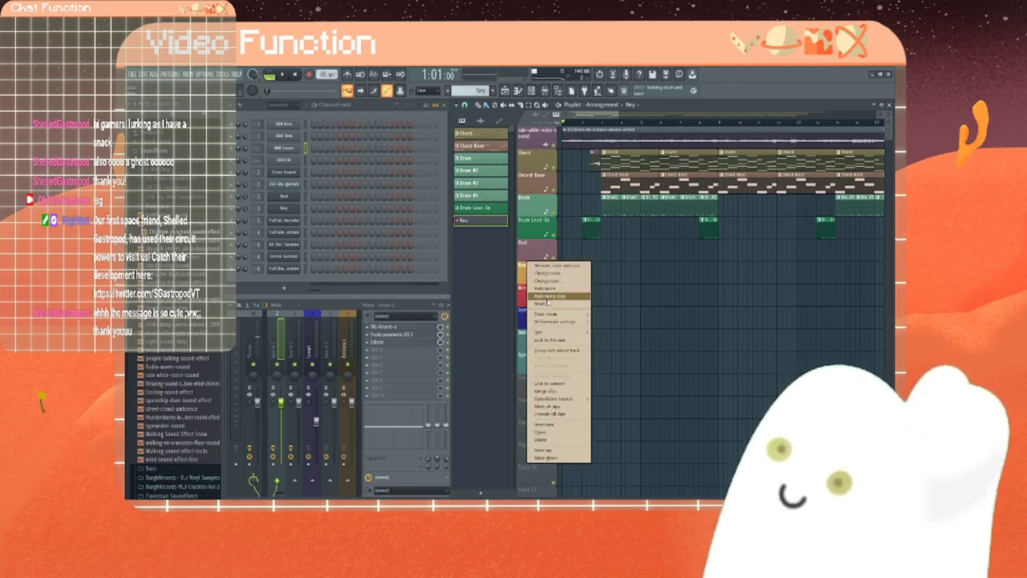
pyautogui.click(548, 273)
pyautogui.click(591, 370)
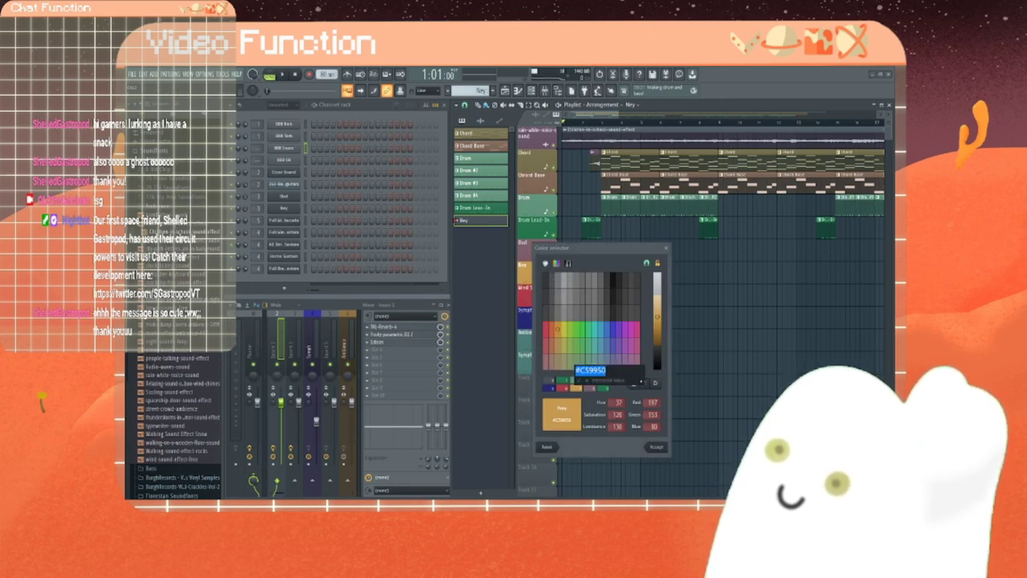
pyautogui.click(657, 447)
# Step: Recolour the Ney pattern with the copied colour code #C59950
pyautogui.rightClick(472, 223)
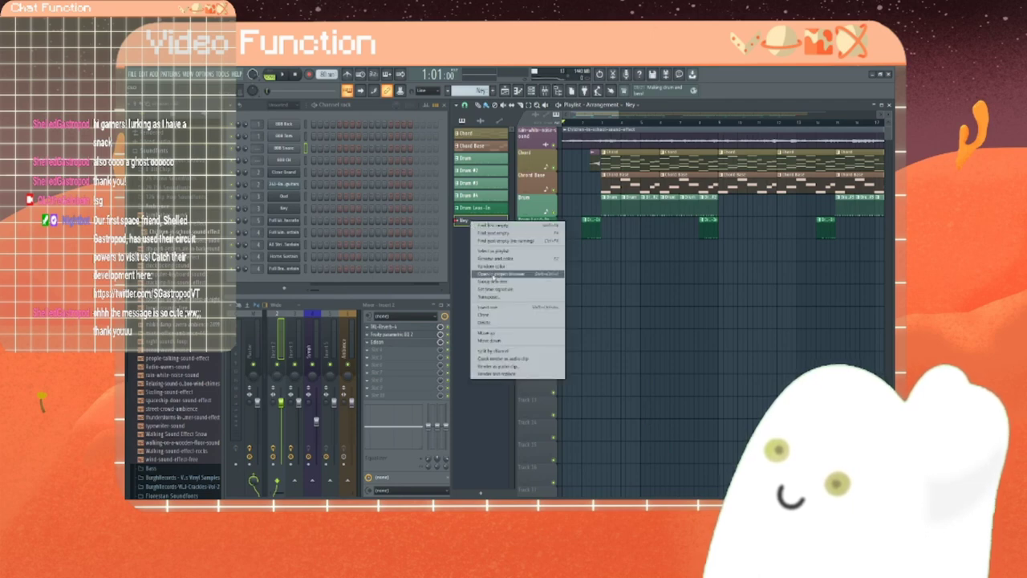
pyautogui.click(496, 260)
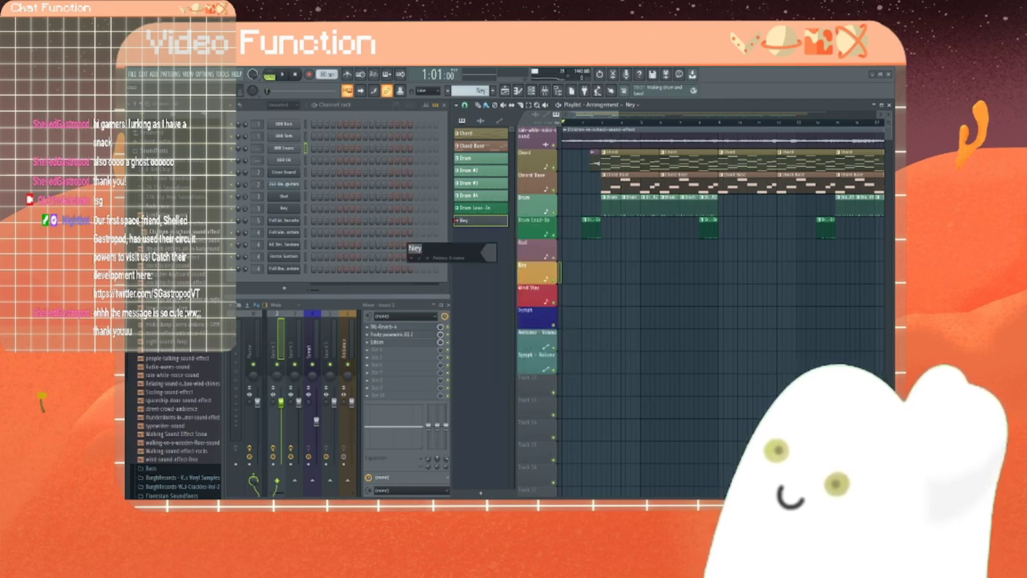
pyautogui.click(488, 255)
pyautogui.click(612, 386)
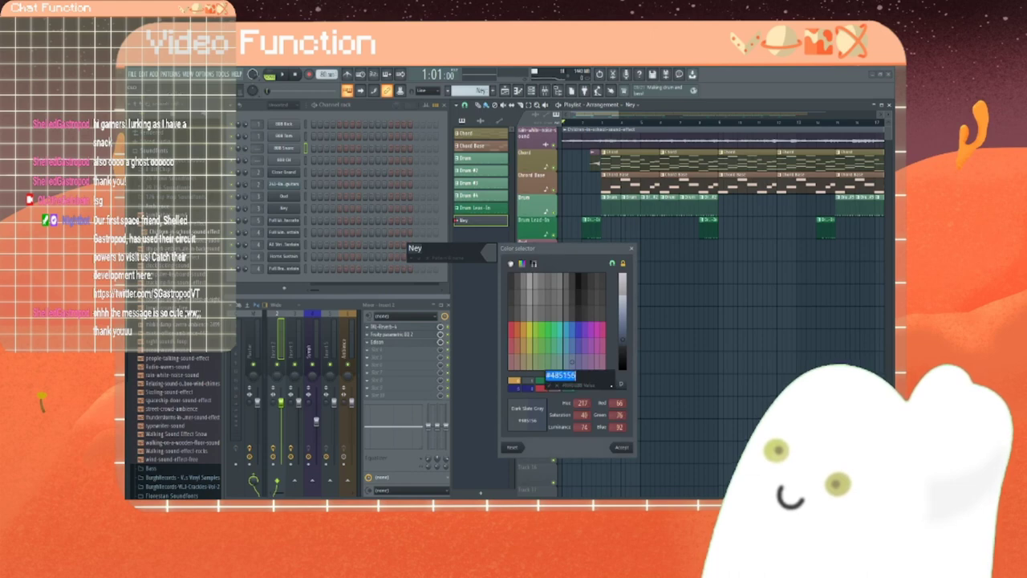
pyautogui.hotkey('ctrl', 'v')
pyautogui.press('Return')
pyautogui.press('Return')
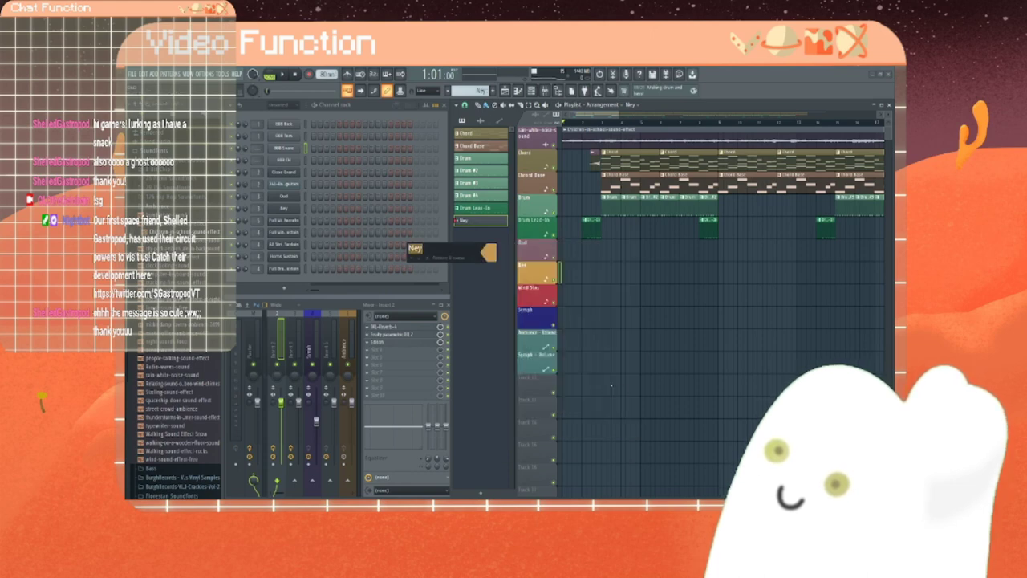
pyautogui.press('Return')
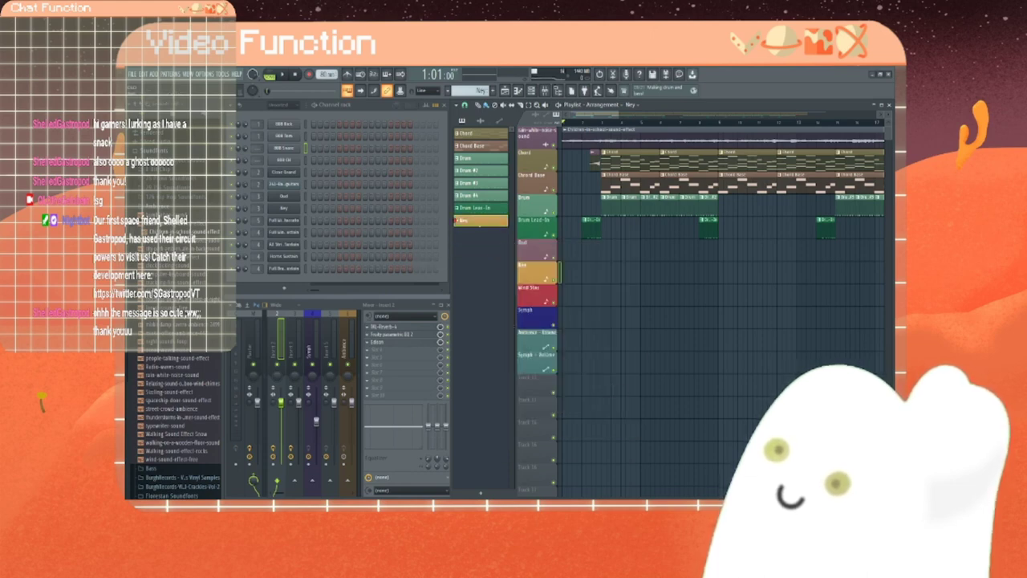
# Step: In the Ney channel's piano roll, audition the C keys and draw one-beat notes on A and the D below it
pyautogui.rightClick(296, 212)
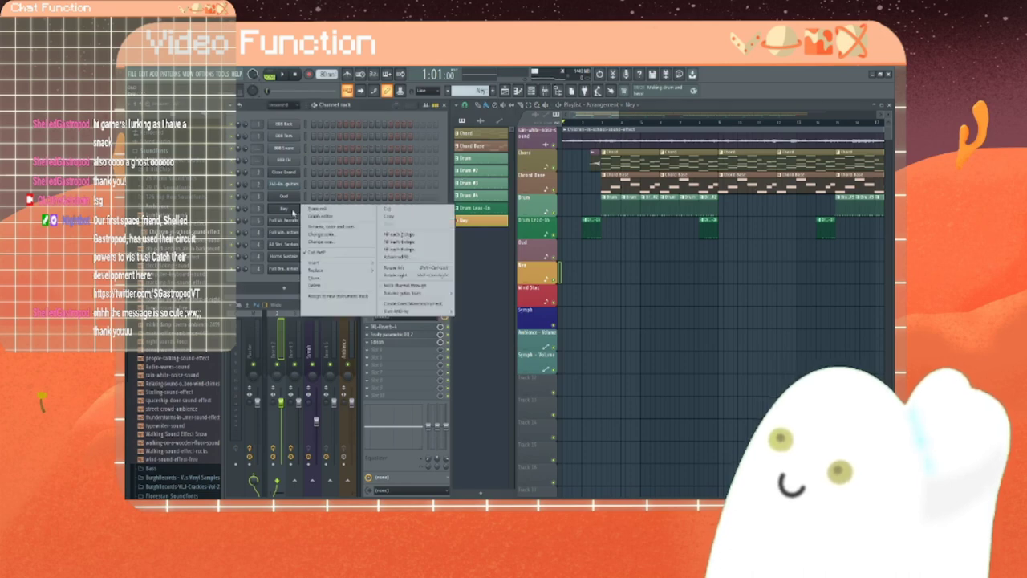
pyautogui.click(321, 211)
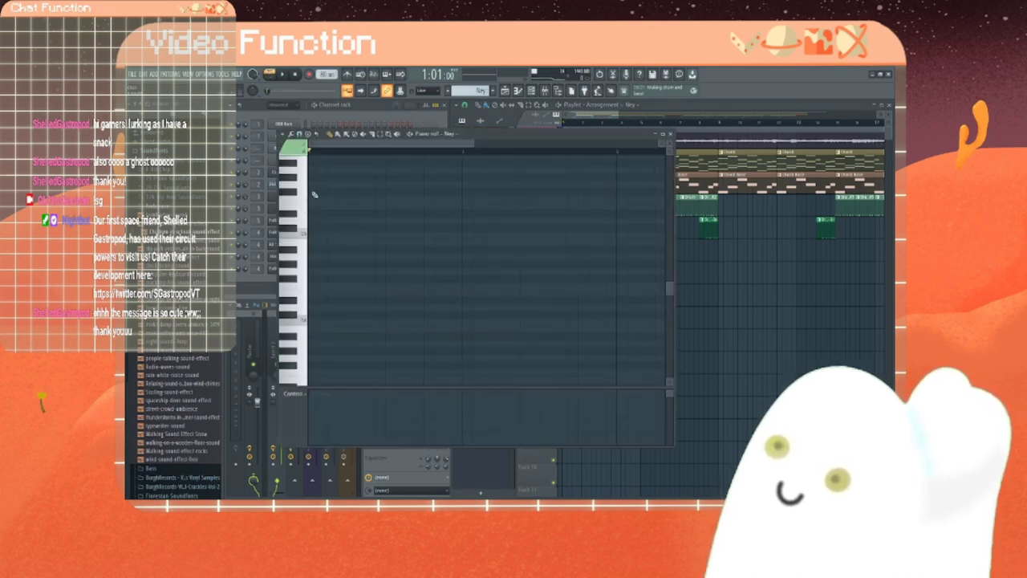
pyautogui.click(303, 233)
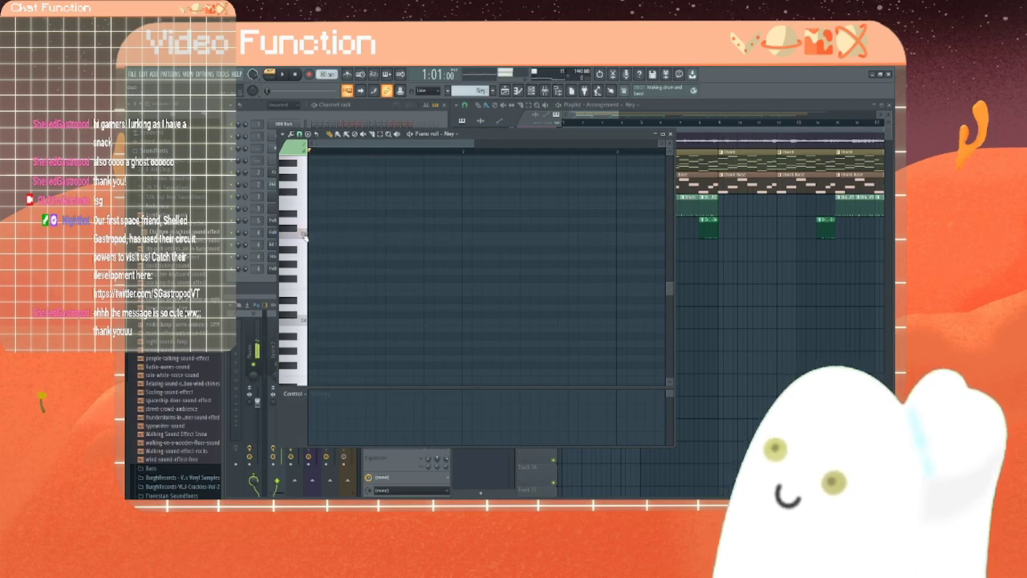
pyautogui.click(303, 233)
pyautogui.click(307, 321)
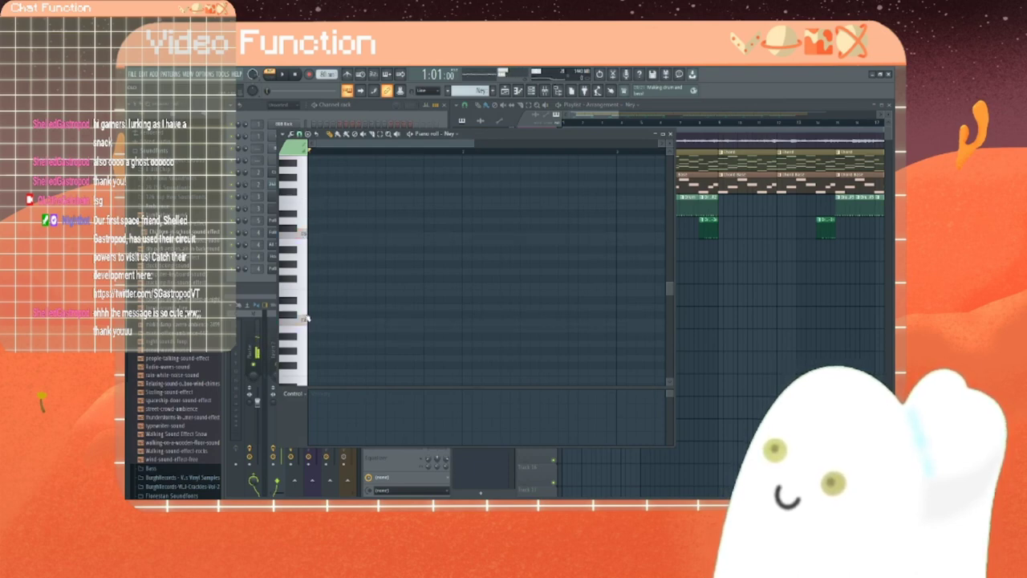
pyautogui.scroll(2, 305, 241)
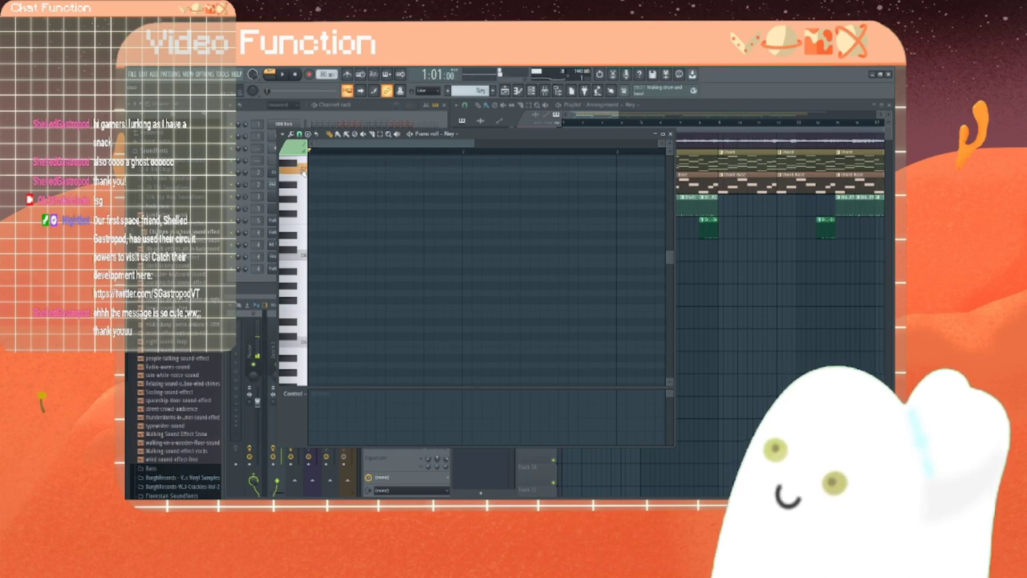
pyautogui.click(313, 257)
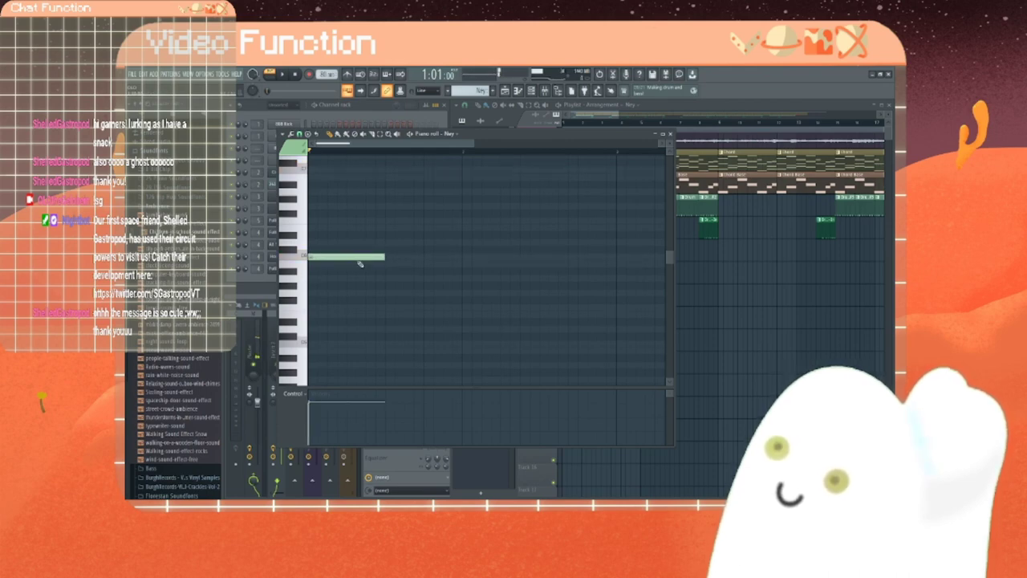
pyautogui.moveTo(359, 260)
pyautogui.mouseDown()
pyautogui.moveTo(377, 282)
pyautogui.moveTo(356, 279)
pyautogui.mouseUp()
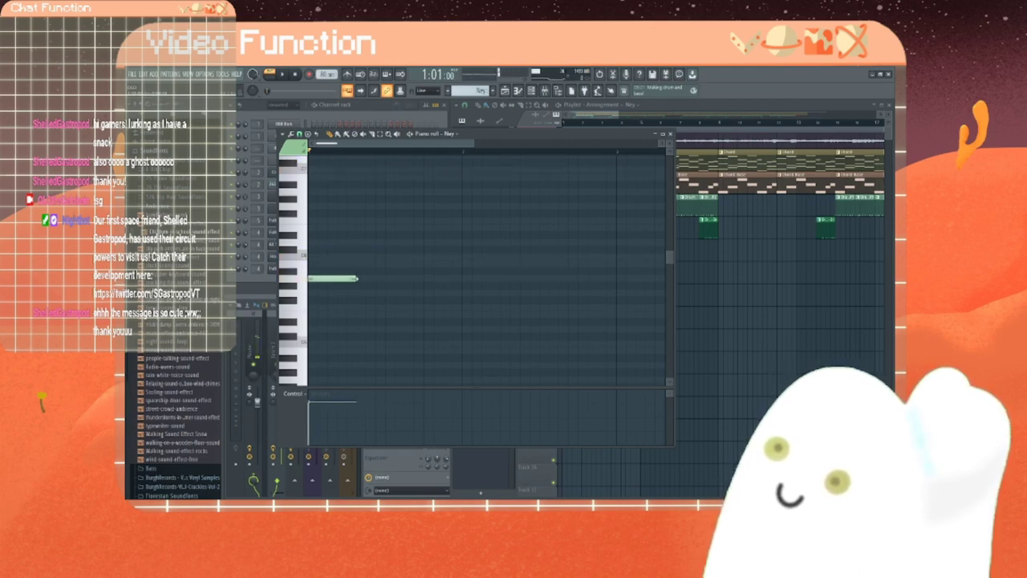
pyautogui.click(351, 307)
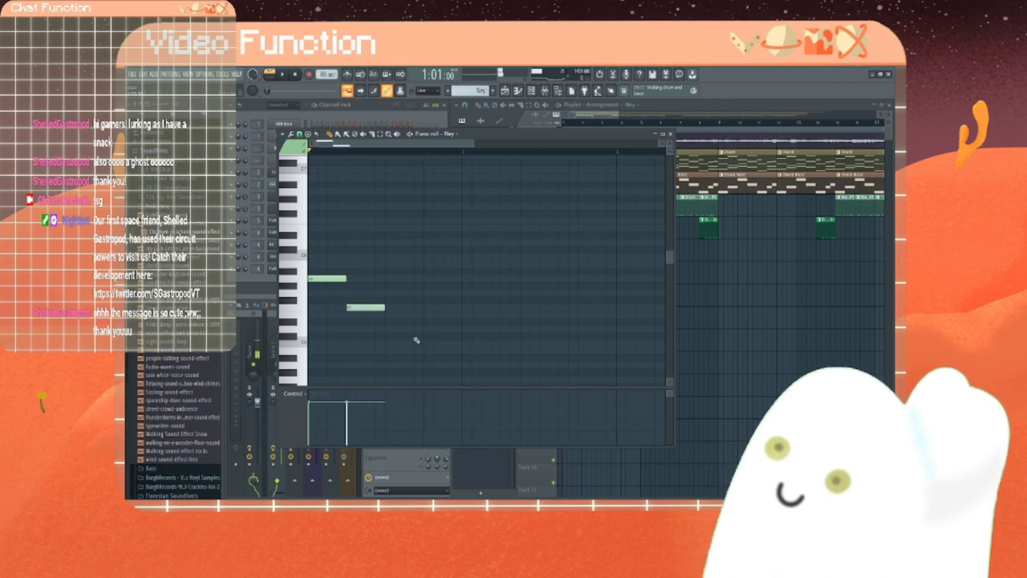
pyautogui.moveTo(362, 308); pyautogui.dragTo(366, 331)
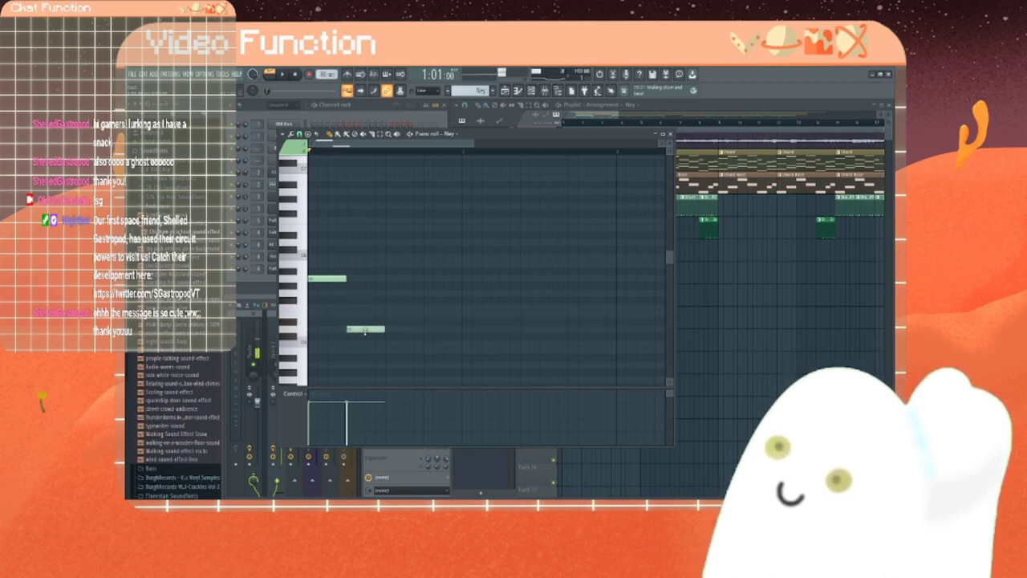
# Step: Loop the Ney pattern and add half-beat notes on G and the C above it across beat 3
pyautogui.press('space')
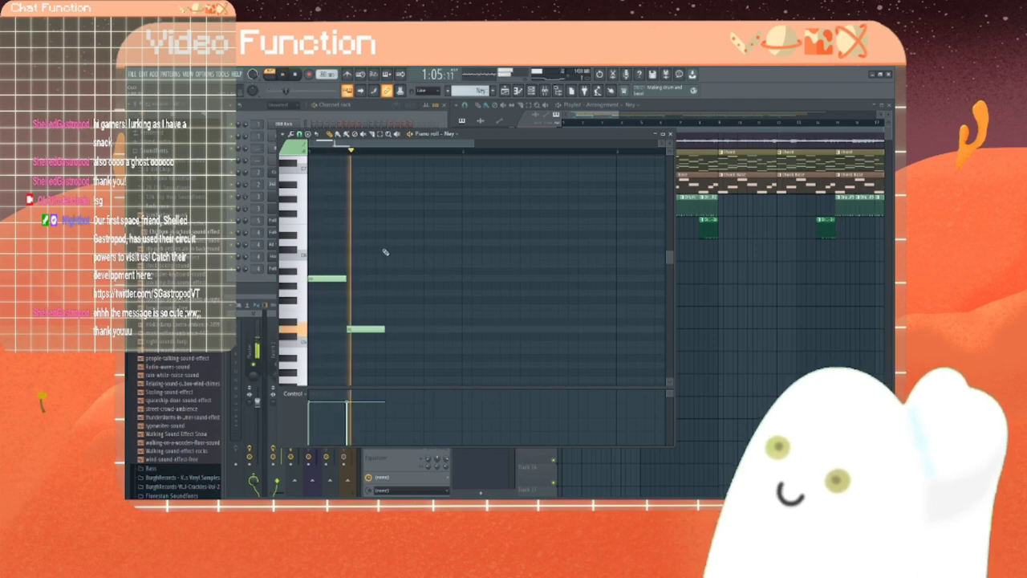
pyautogui.click(406, 294)
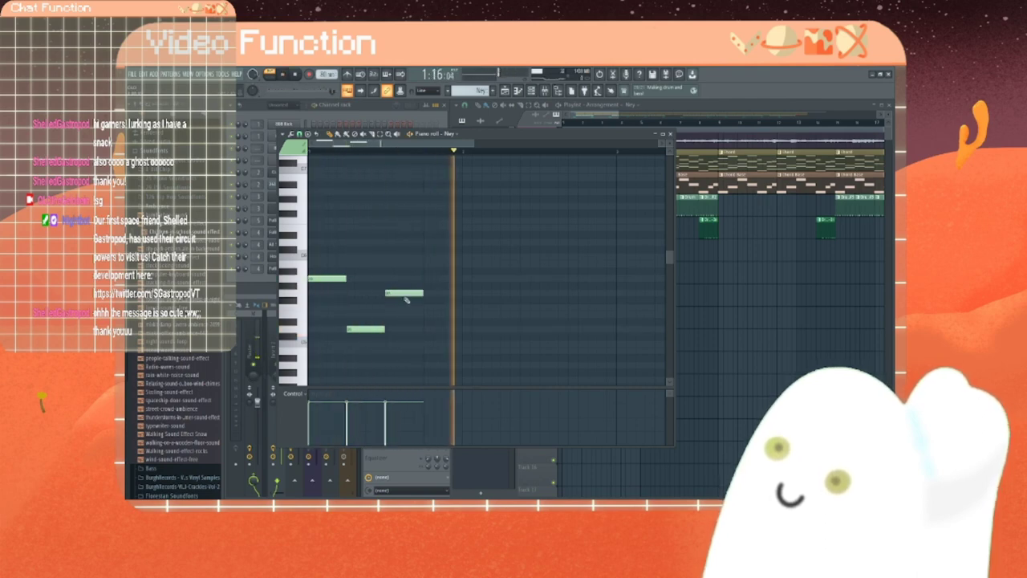
pyautogui.moveTo(421, 294); pyautogui.dragTo(403, 294)
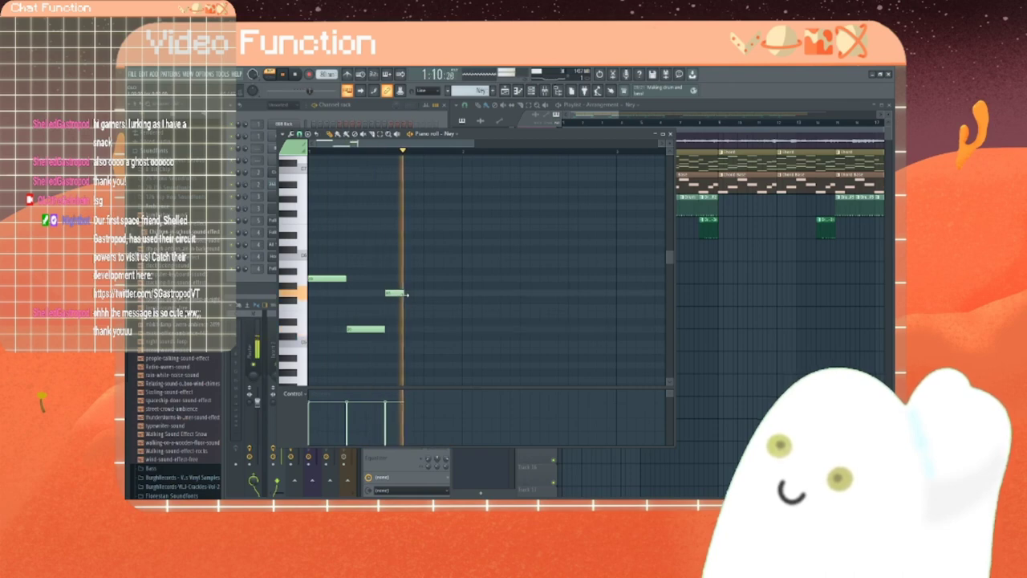
pyautogui.click(414, 255)
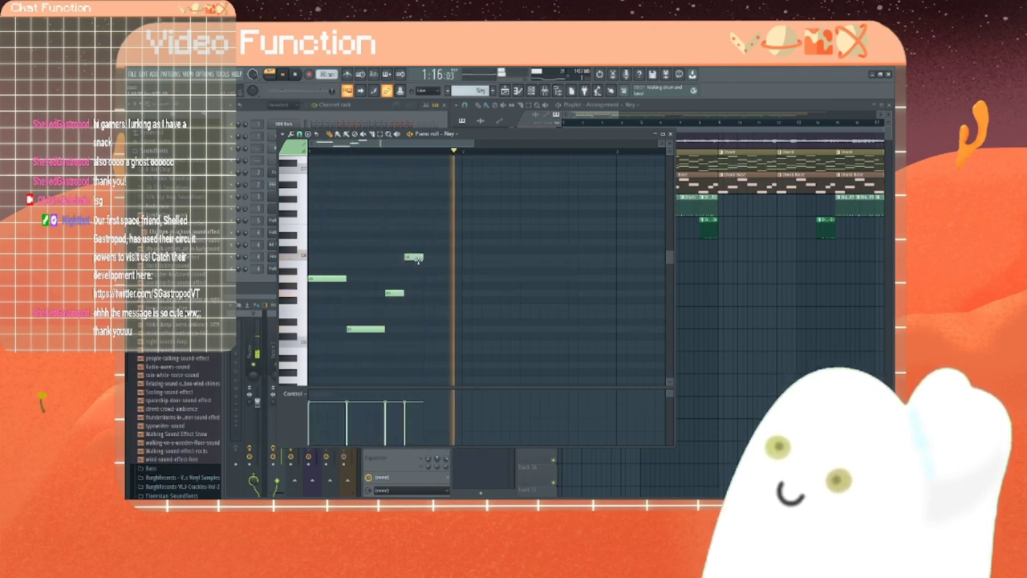
# Step: Add half-beat notes on D and the G above it across beat 4 of the Ney melody
pyautogui.click(433, 329)
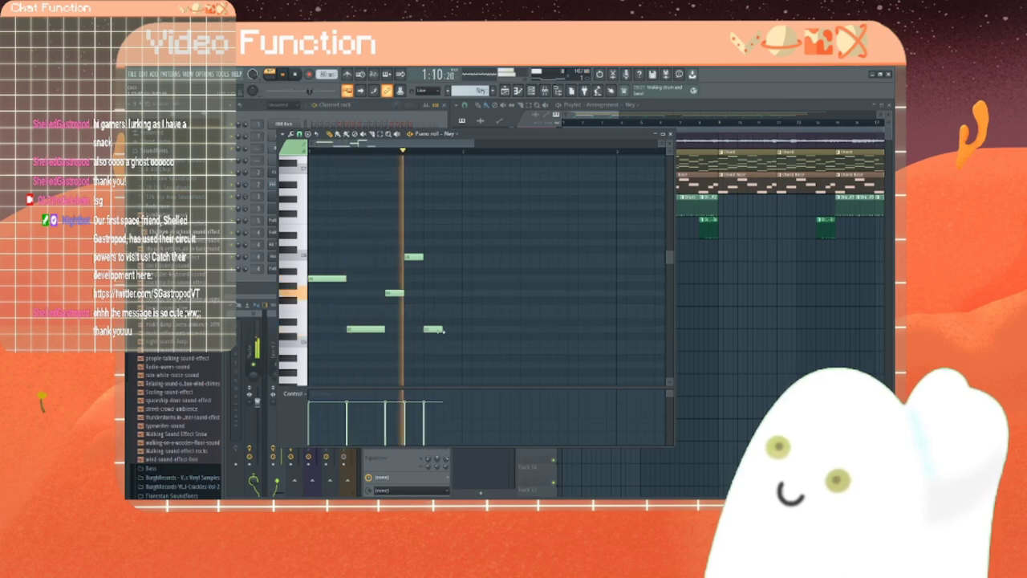
pyautogui.moveTo(438, 330); pyautogui.dragTo(460, 330)
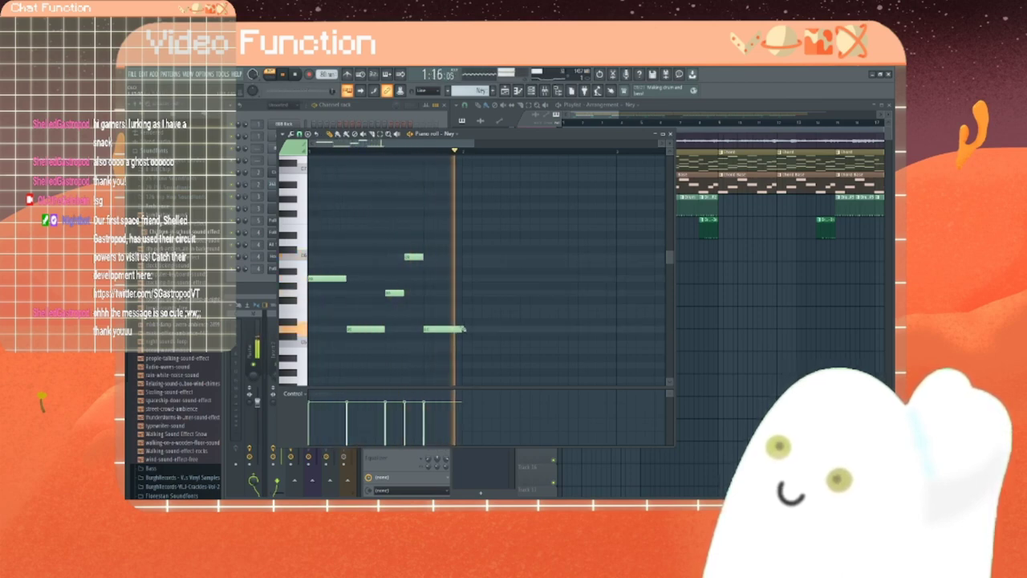
pyautogui.moveTo(459, 329); pyautogui.dragTo(442, 329)
pyautogui.click(451, 330)
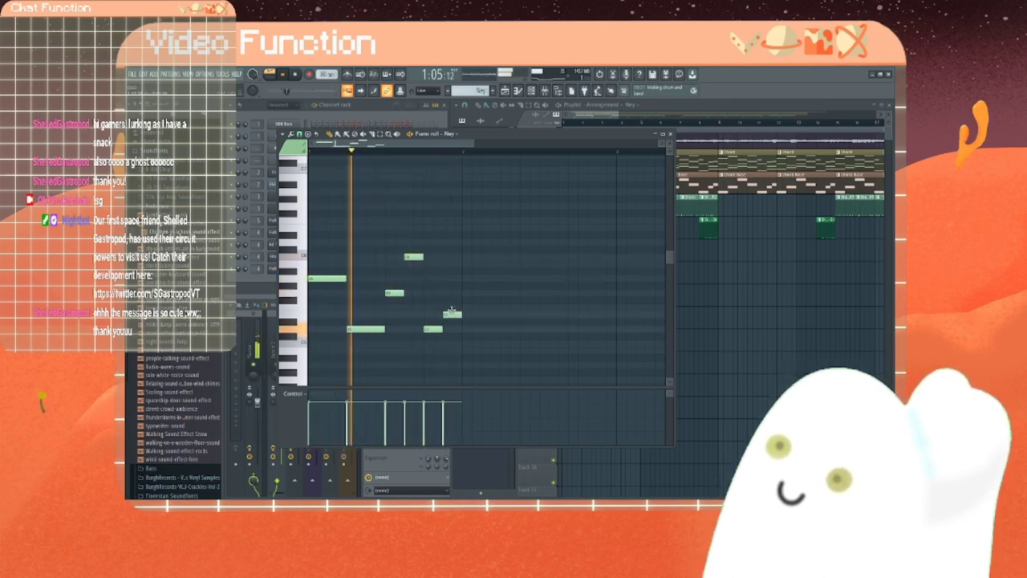
pyautogui.moveTo(452, 329); pyautogui.dragTo(451, 292)
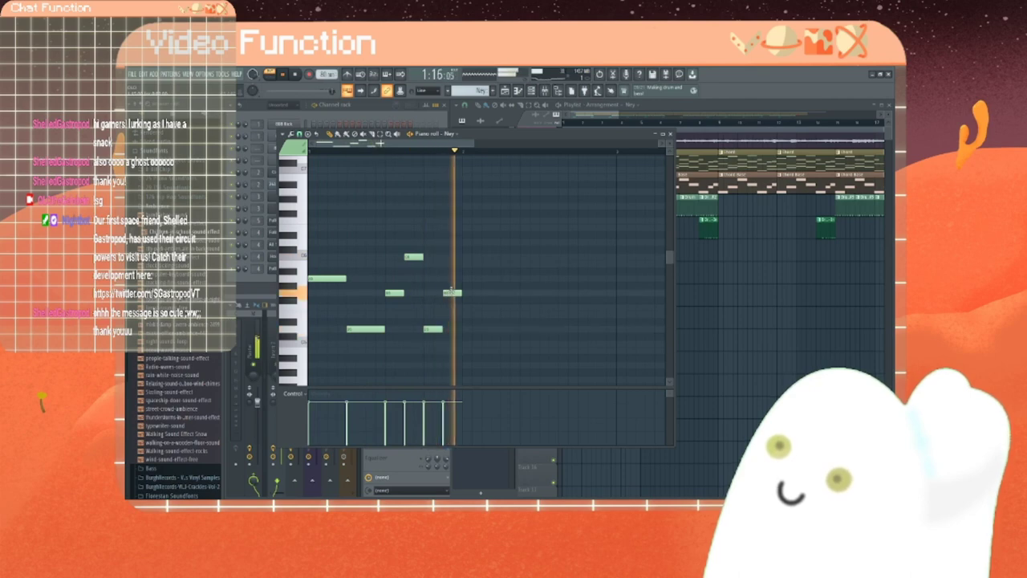
# Step: Draw a one-beat C note at the start of bar 2, stop playback and close the Ney piano roll
pyautogui.moveTo(375, 143); pyautogui.dragTo(392, 143)
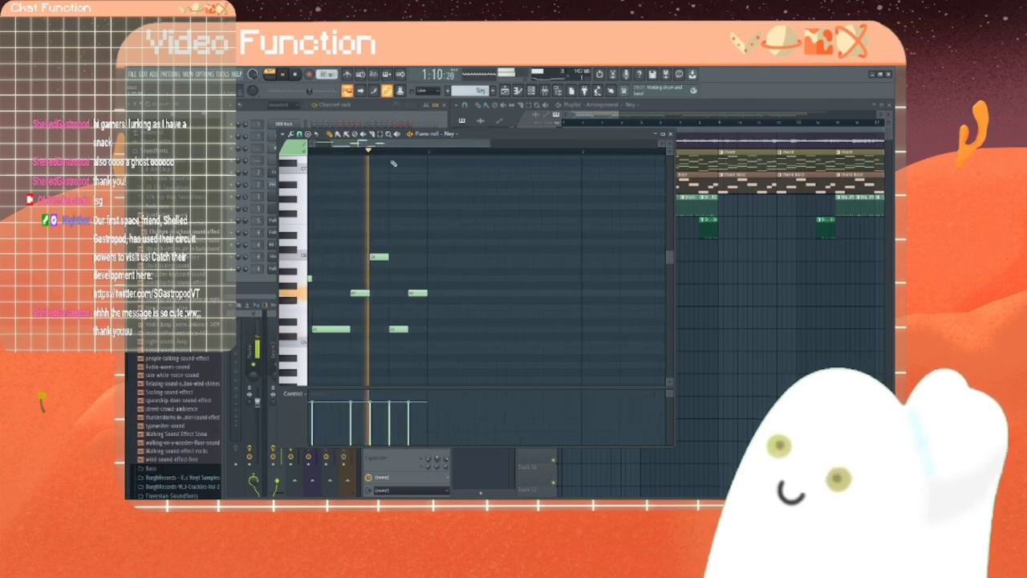
pyautogui.click(439, 257)
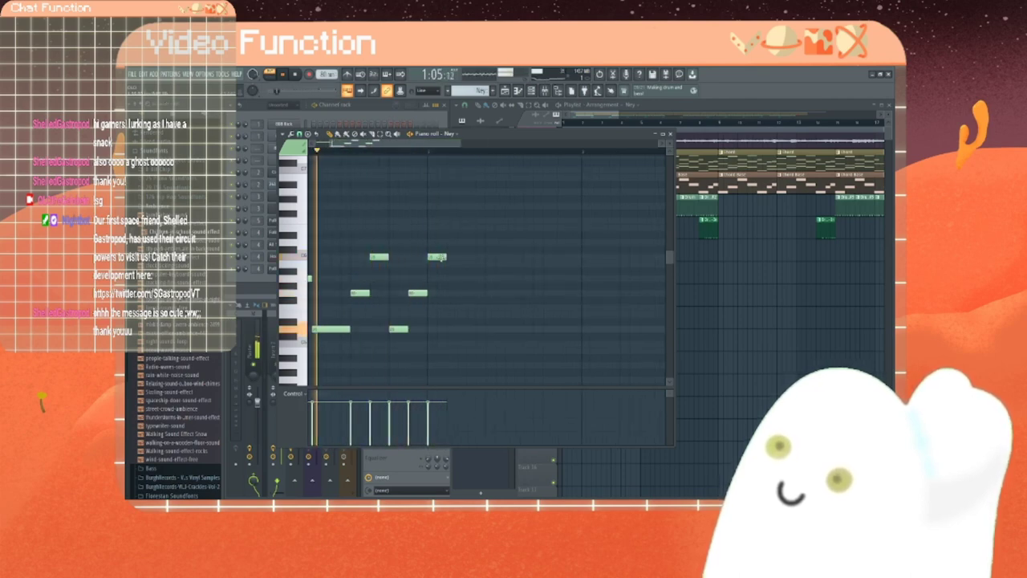
pyautogui.moveTo(444, 256); pyautogui.dragTo(465, 257)
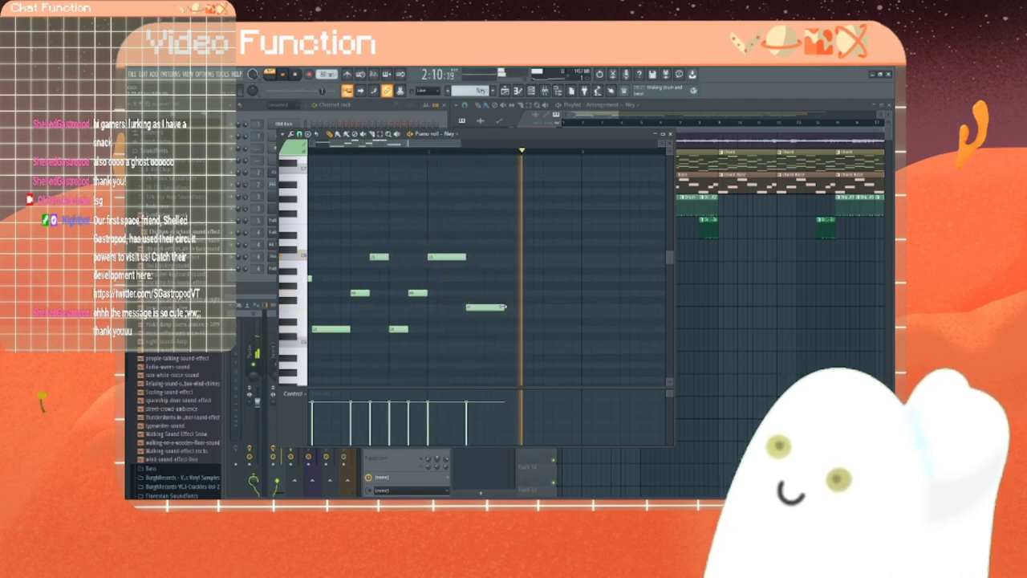
pyautogui.press('space')
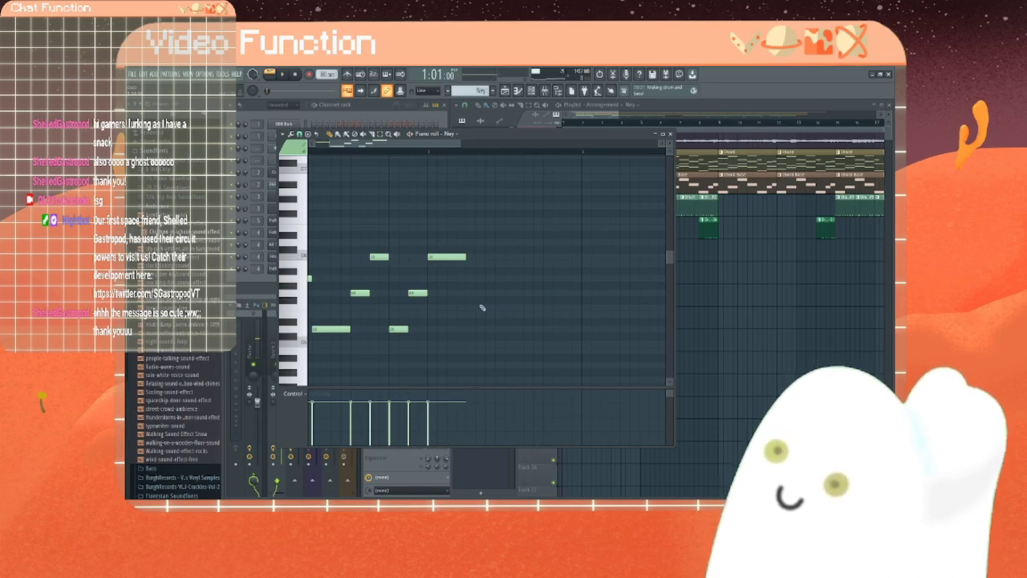
pyautogui.hscroll(-1, 380, 152)
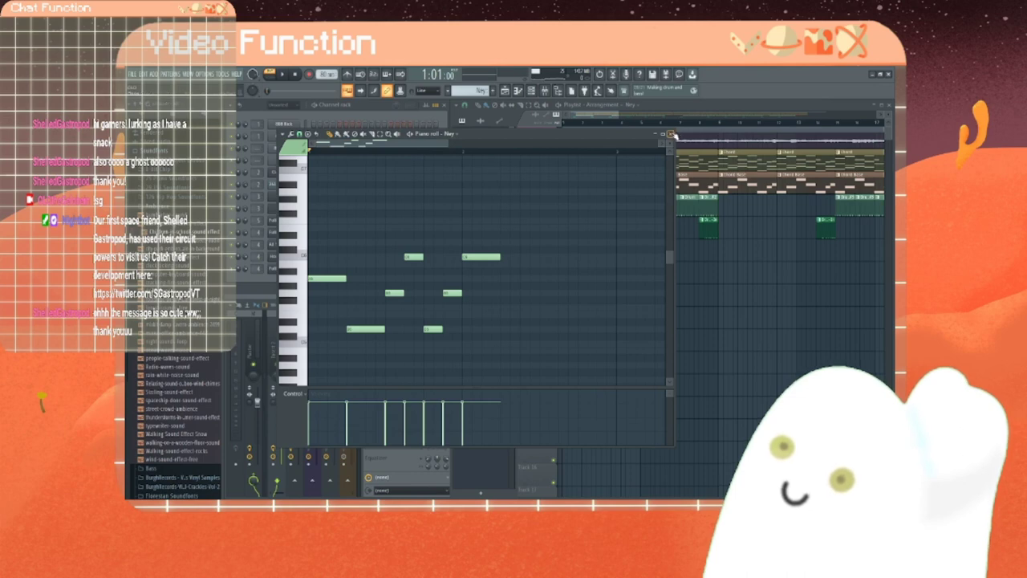
pyautogui.click(670, 133)
# Step: Copy all the notes of the Chord pattern from the Close Grand channel's piano roll and close it
pyautogui.click(473, 133)
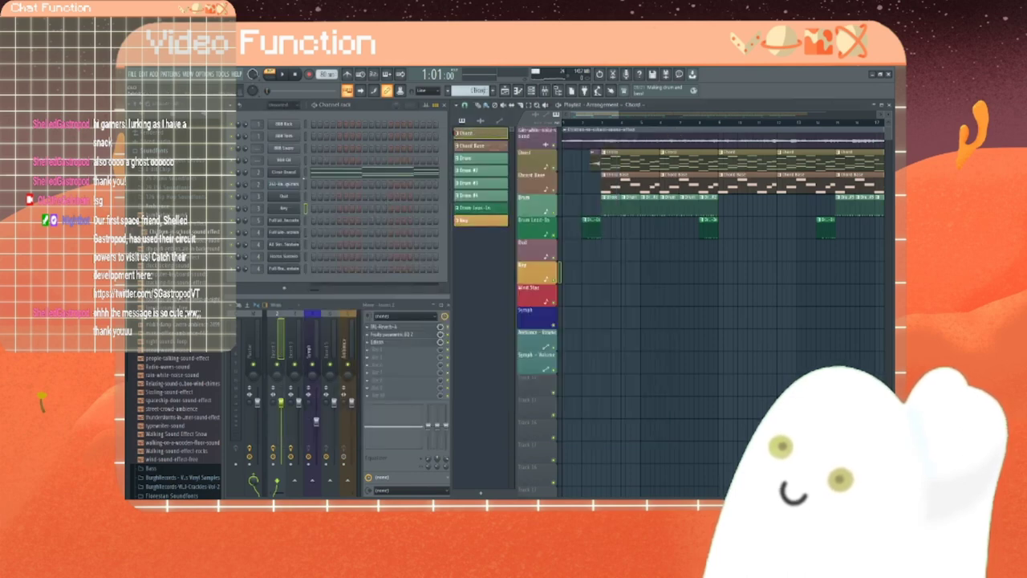
pyautogui.rightClick(296, 174)
pyautogui.click(318, 179)
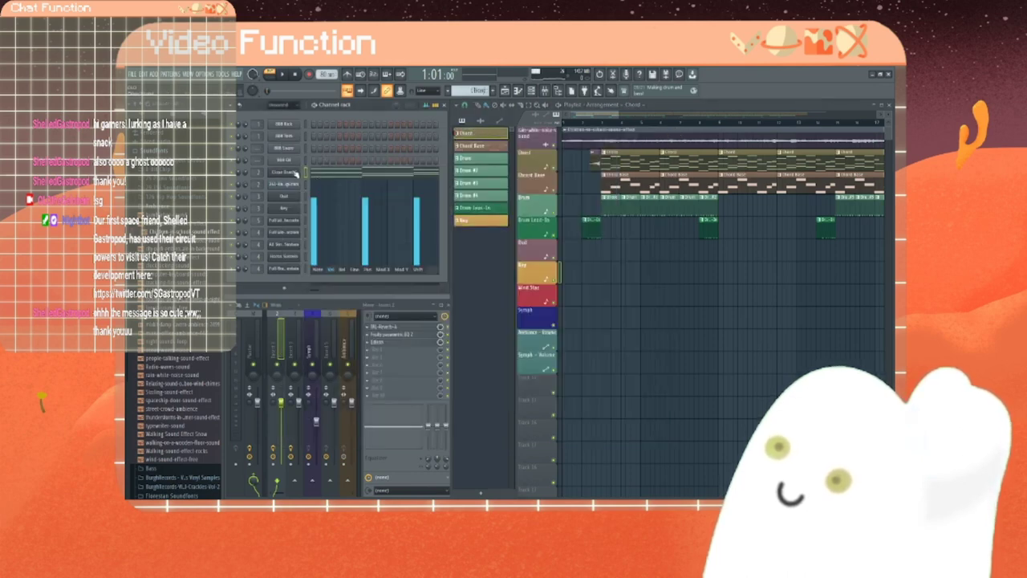
pyautogui.rightClick(296, 173)
pyautogui.click(314, 173)
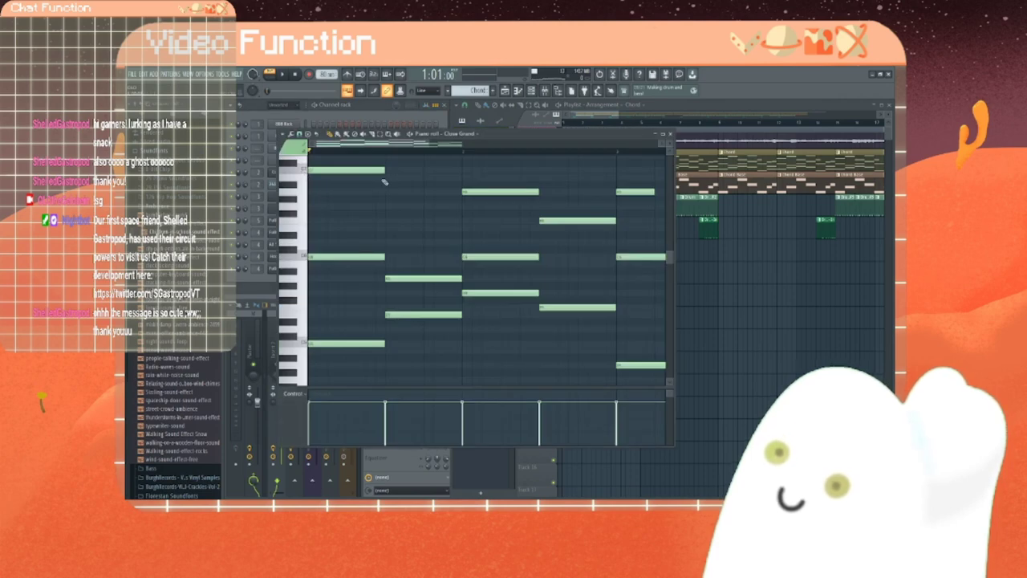
pyautogui.hotkey('ctrl', 'a')
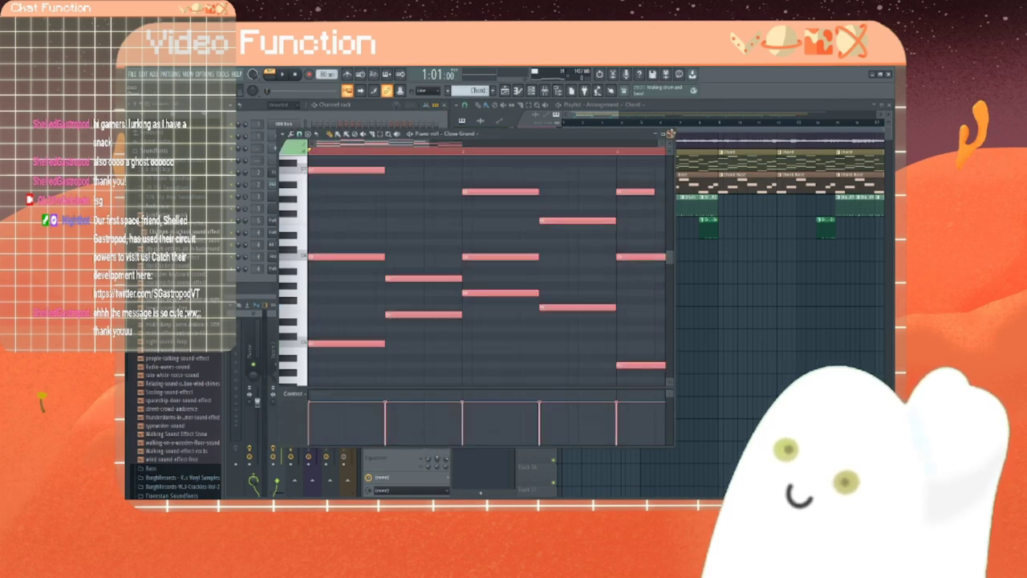
pyautogui.click(671, 133)
# Step: Paste the copied chord notes into the Ney pattern's piano roll and transpose them up one octave
pyautogui.click(484, 220)
pyautogui.rightClick(484, 222)
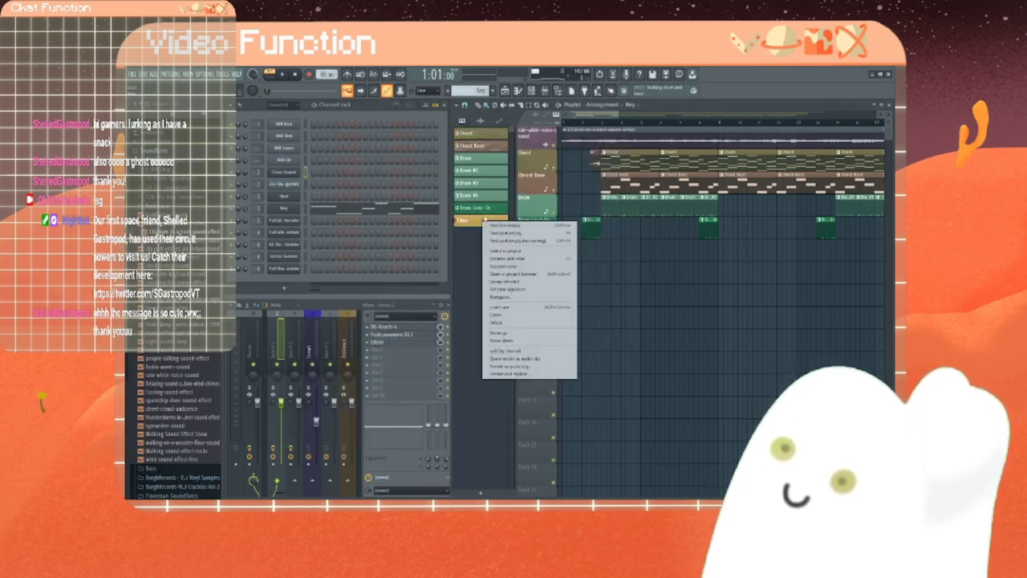
pyautogui.rightClick(283, 210)
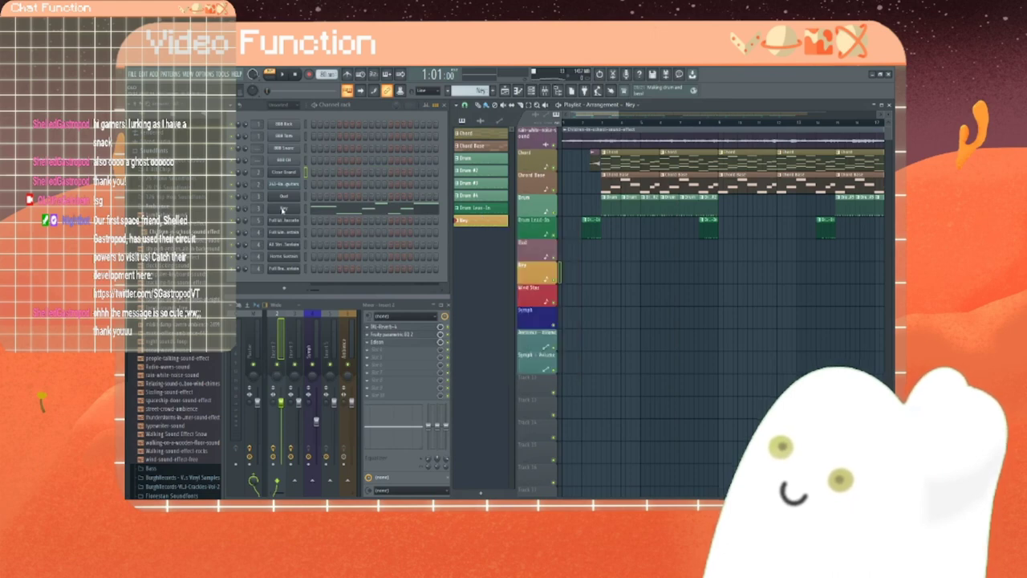
pyautogui.click(331, 210)
pyautogui.hotkey('ctrl', 'v')
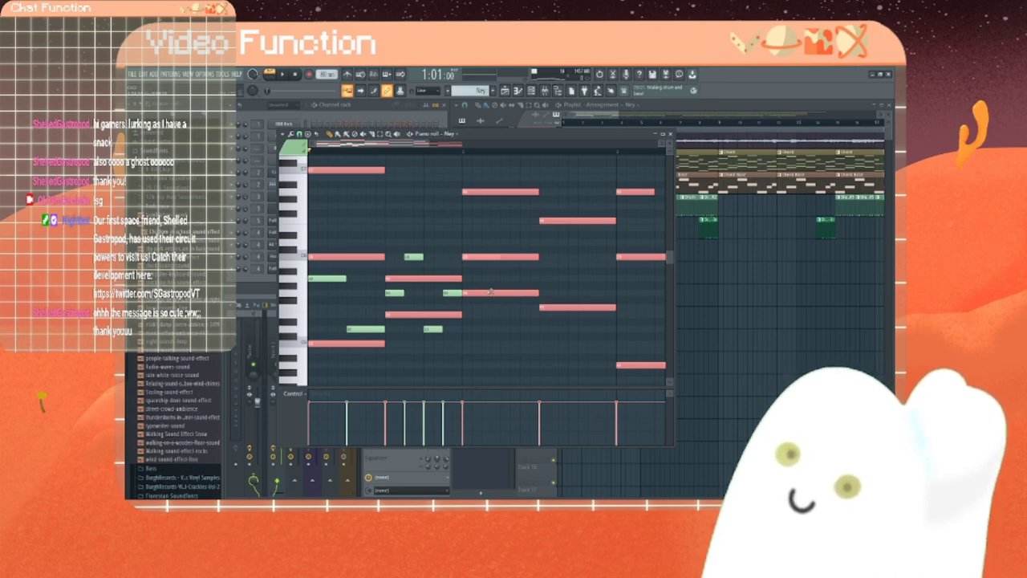
pyautogui.hotkey('ctrl', 'Up')
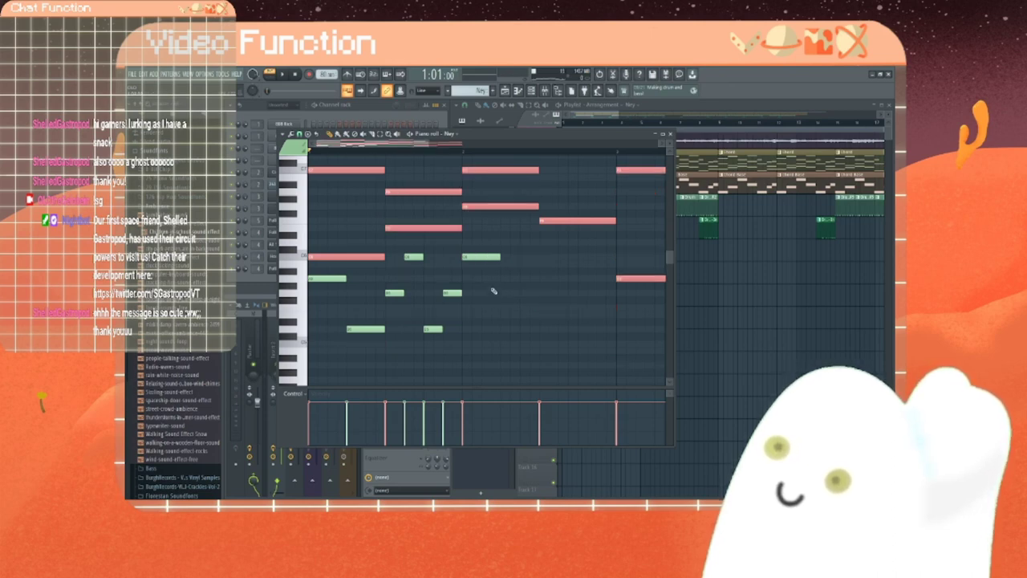
# Step: Draw one-beat Ney notes on E at beat 2 and F at beat 3 of bar 2, below the chord notes
pyautogui.scroll(3, 386, 200)
pyautogui.scroll(5, 402, 262)
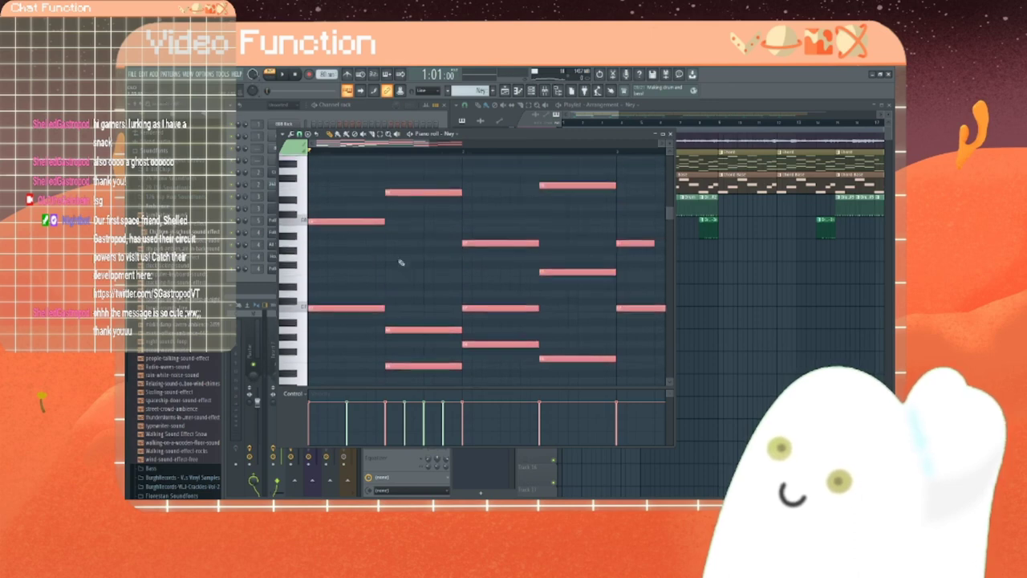
pyautogui.scroll(-4, 401, 262)
pyautogui.scroll(-4, 401, 261)
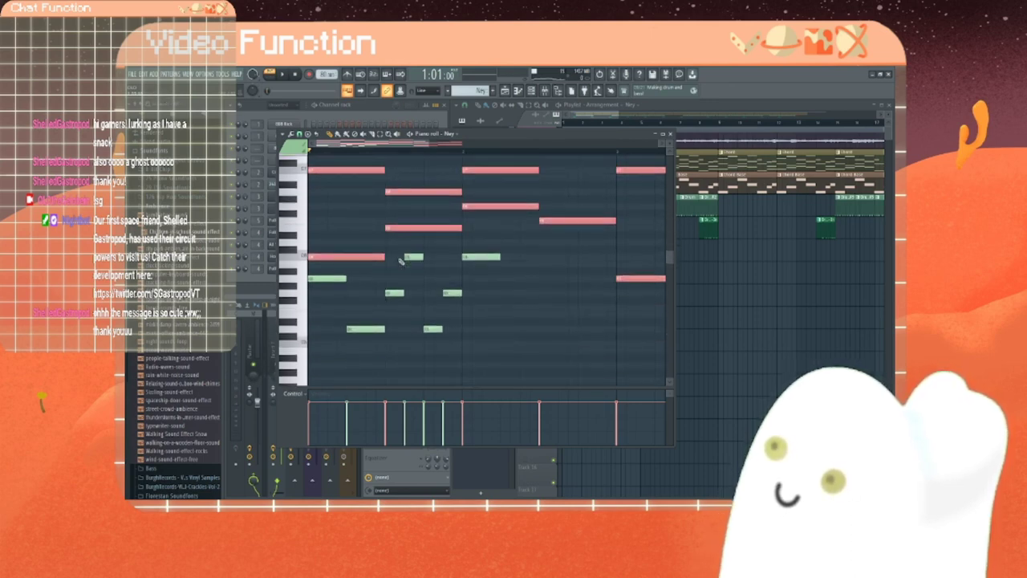
pyautogui.scroll(-1, 392, 231)
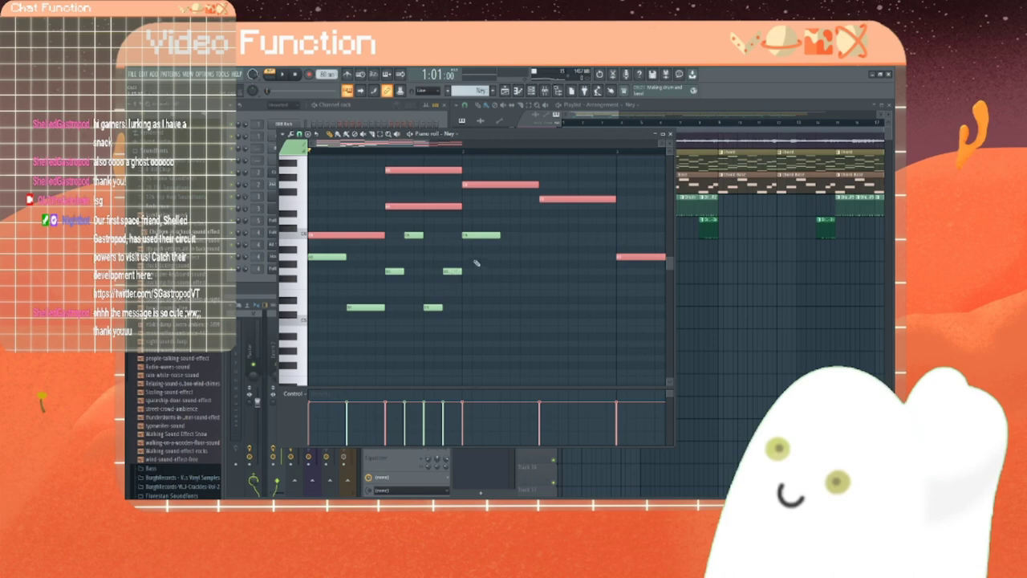
pyautogui.scroll(3, 476, 263)
pyautogui.scroll(4, 499, 334)
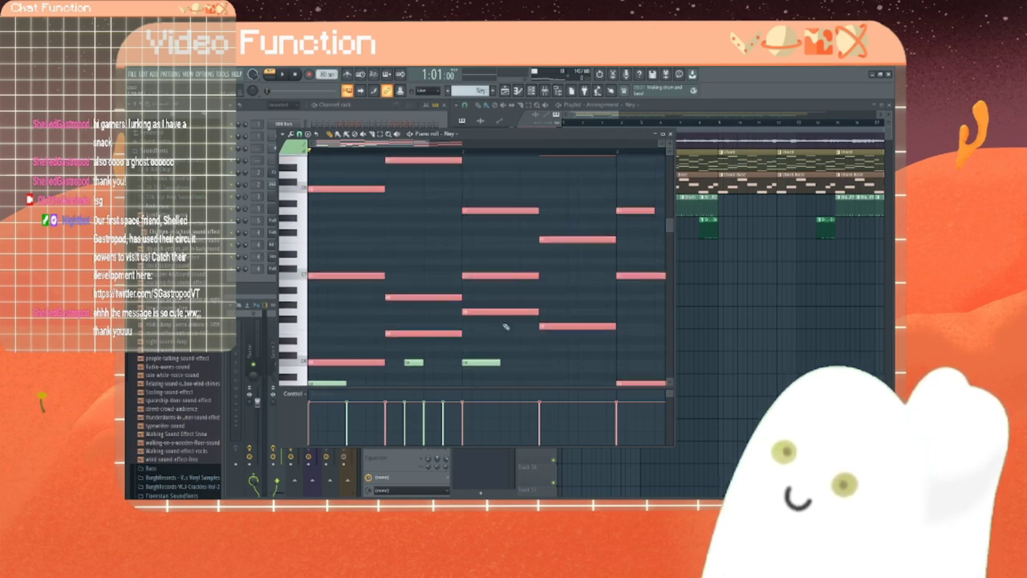
pyautogui.scroll(-5, 510, 313)
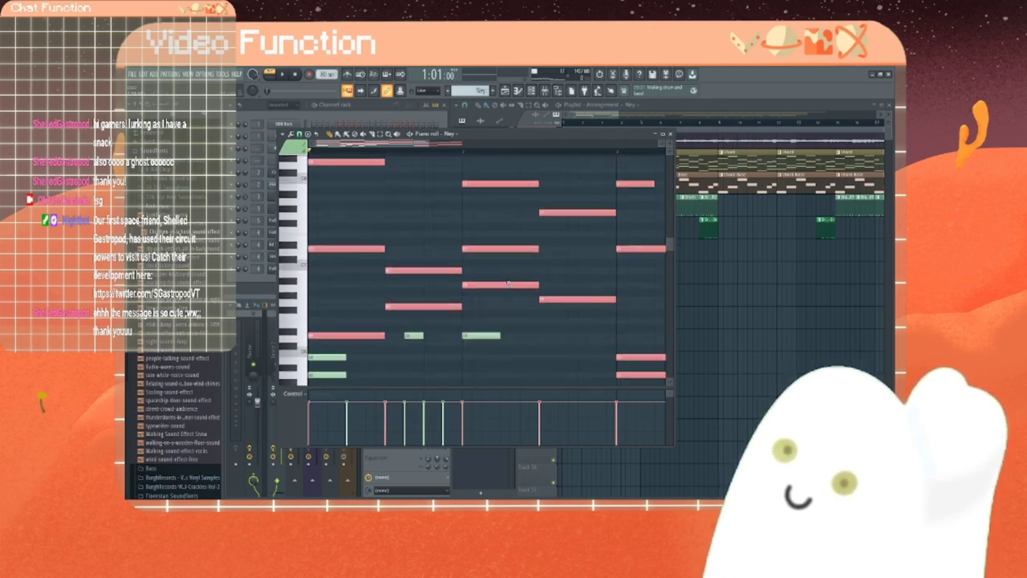
pyautogui.click(507, 329)
pyautogui.scroll(5, 540, 336)
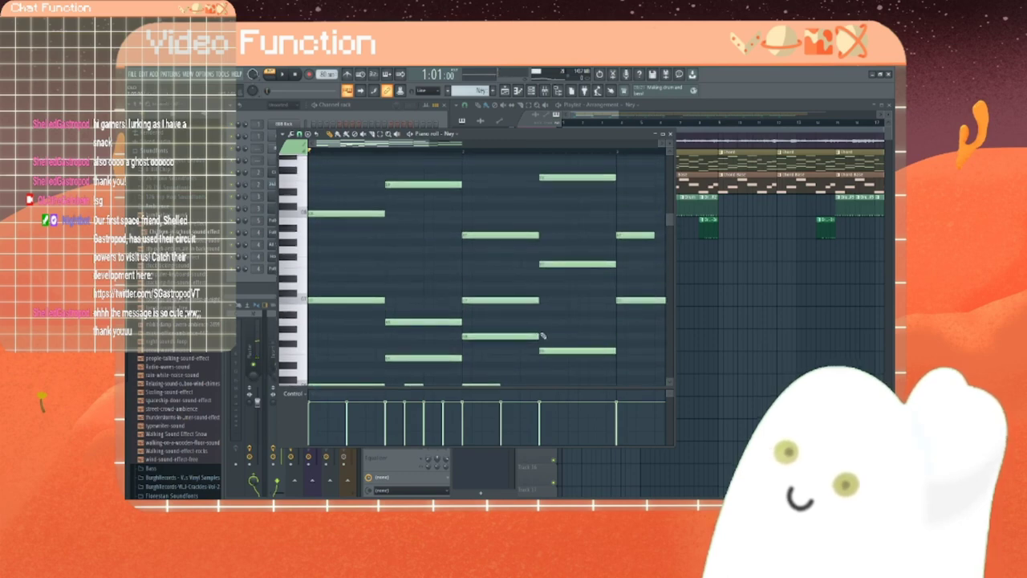
pyautogui.scroll(-5, 549, 321)
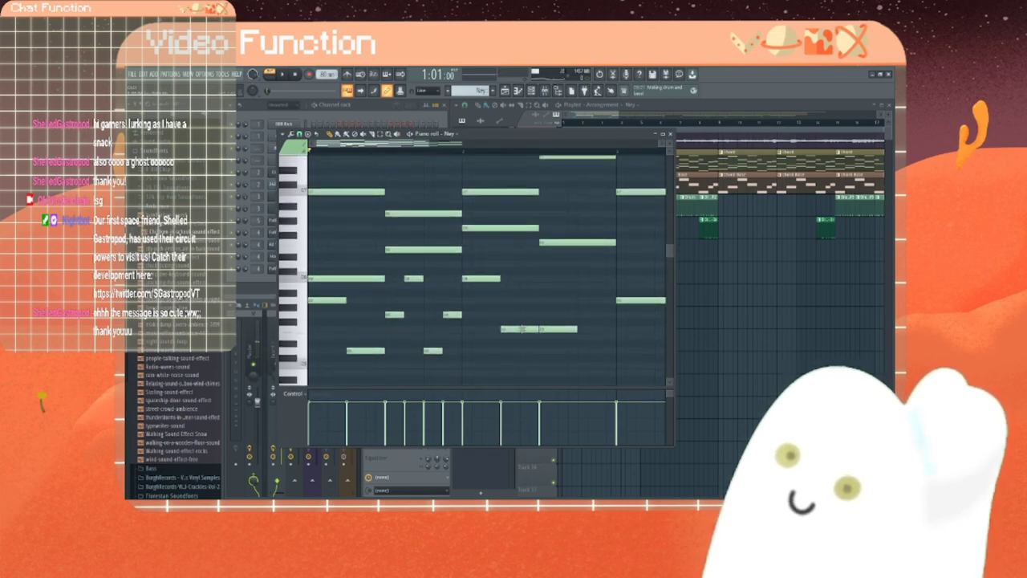
pyautogui.moveTo(522, 329); pyautogui.dragTo(523, 336)
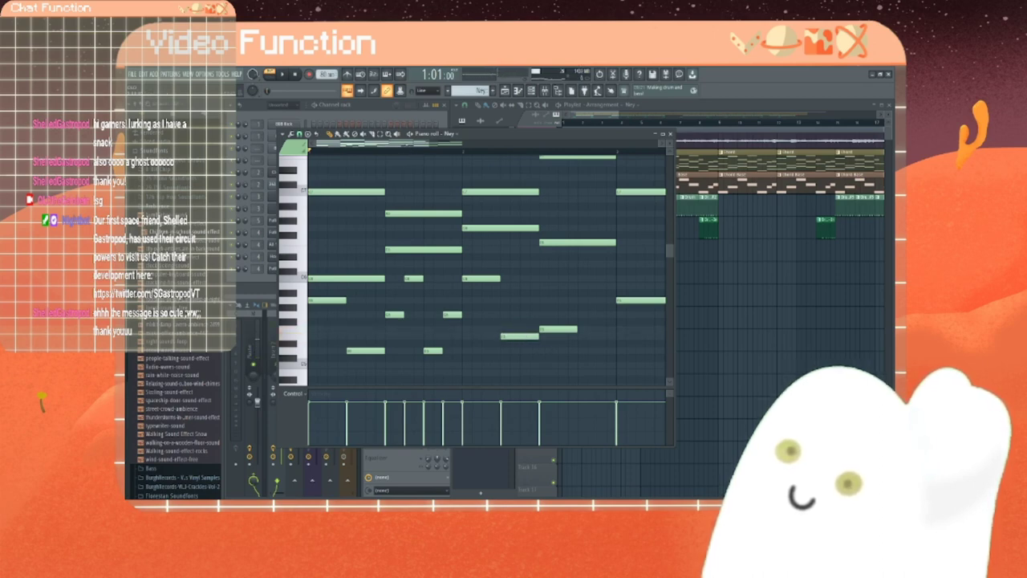
# Step: Draw a one-beat A note on beat 4 of bar 2 and delete the chord note adjoining it in bar 3
pyautogui.moveTo(411, 144); pyautogui.dragTo(449, 144)
pyautogui.scroll(3, 470, 341)
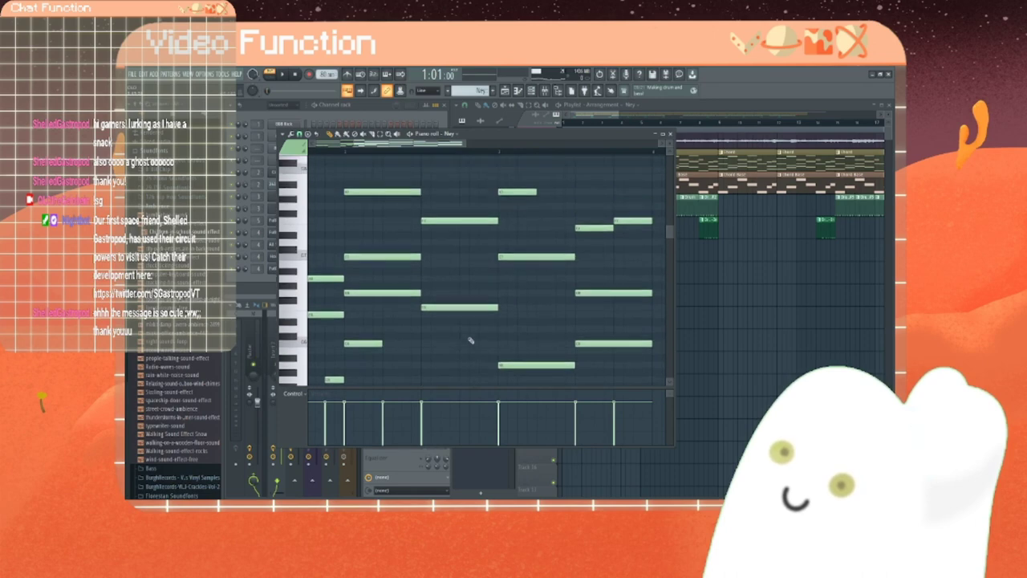
pyautogui.scroll(-3, 468, 321)
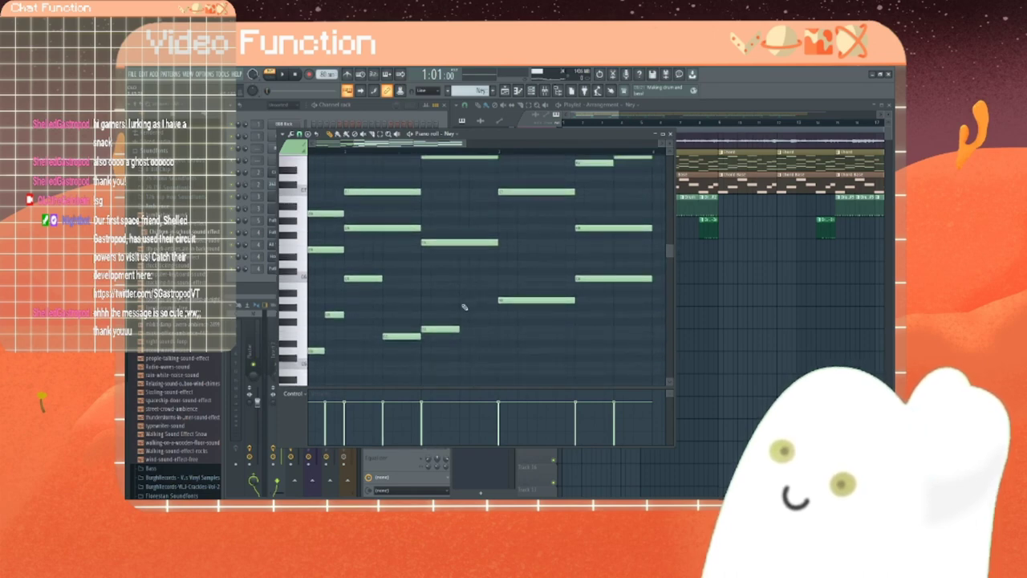
pyautogui.click(463, 303)
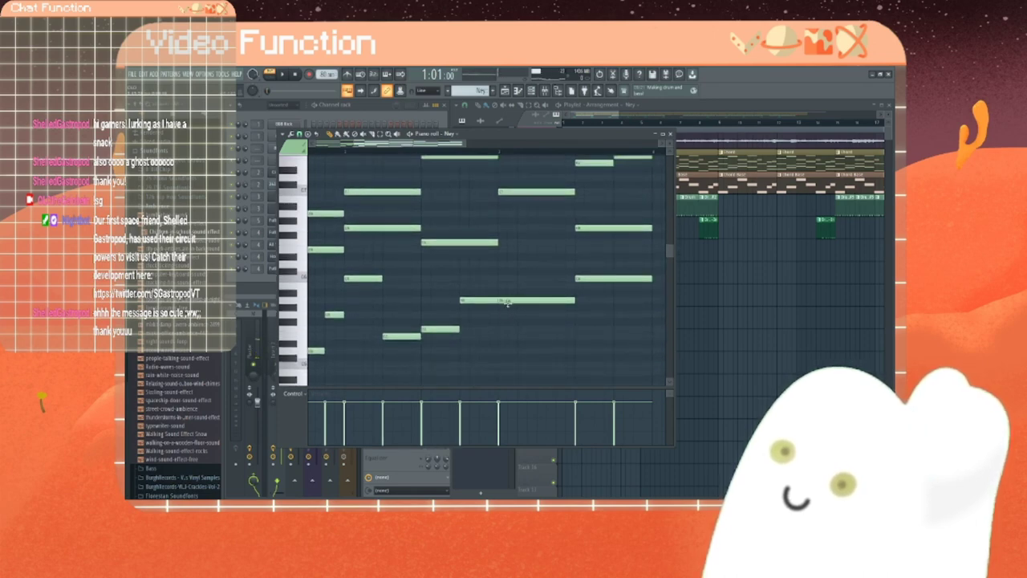
pyautogui.rightClick(510, 306)
# Step: Add consecutive half-beat notes on C, A and the E below from the start of bar 3
pyautogui.hscroll(3, 464, 266)
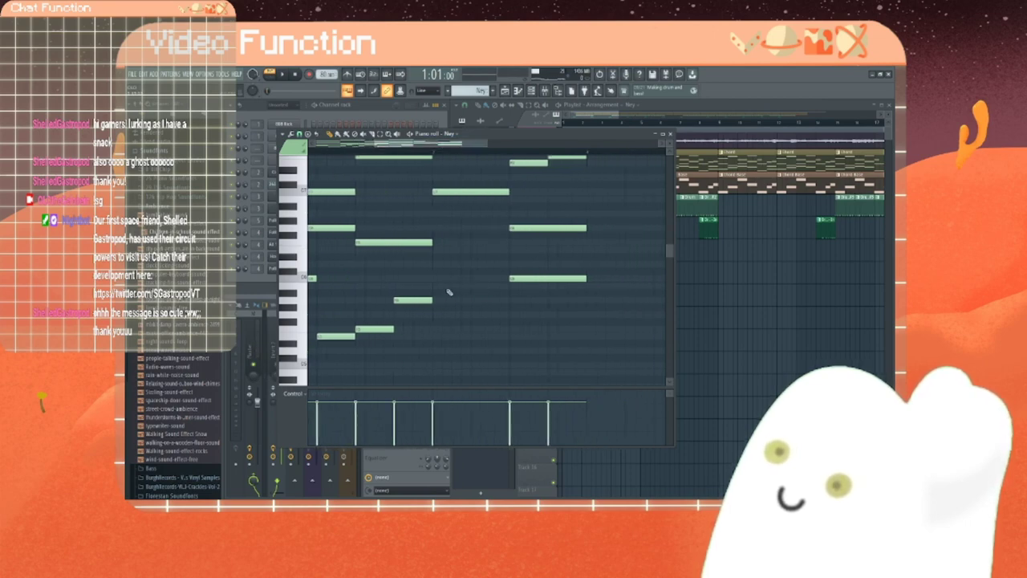
pyautogui.click(440, 280)
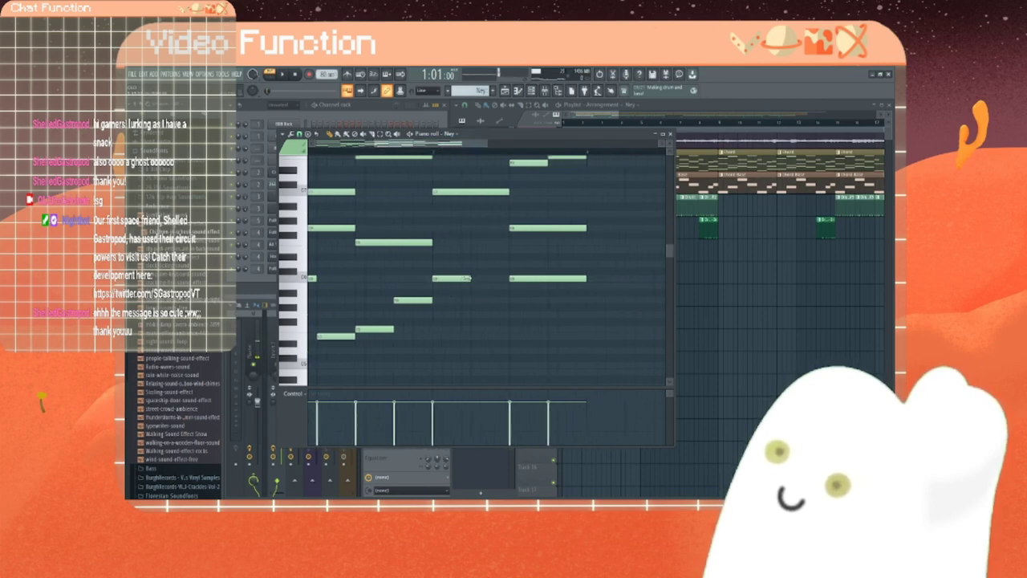
pyautogui.click(455, 301)
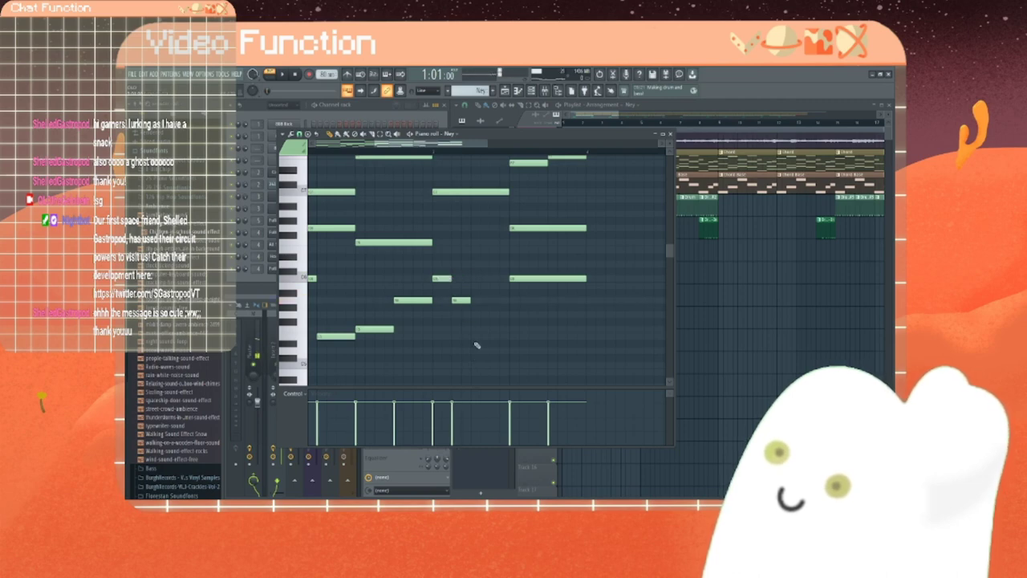
pyautogui.click(477, 330)
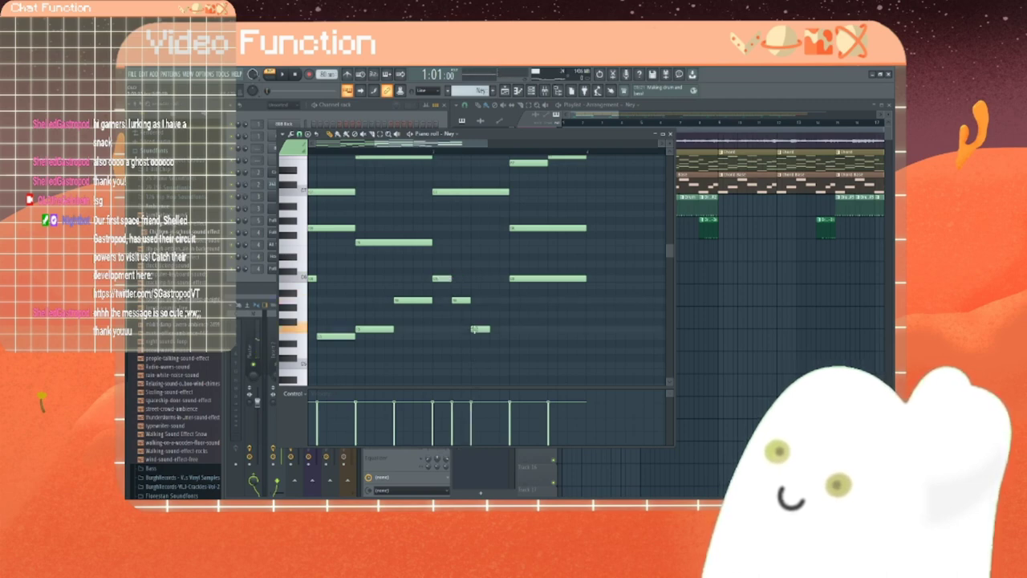
pyautogui.moveTo(475, 328); pyautogui.dragTo(486, 338)
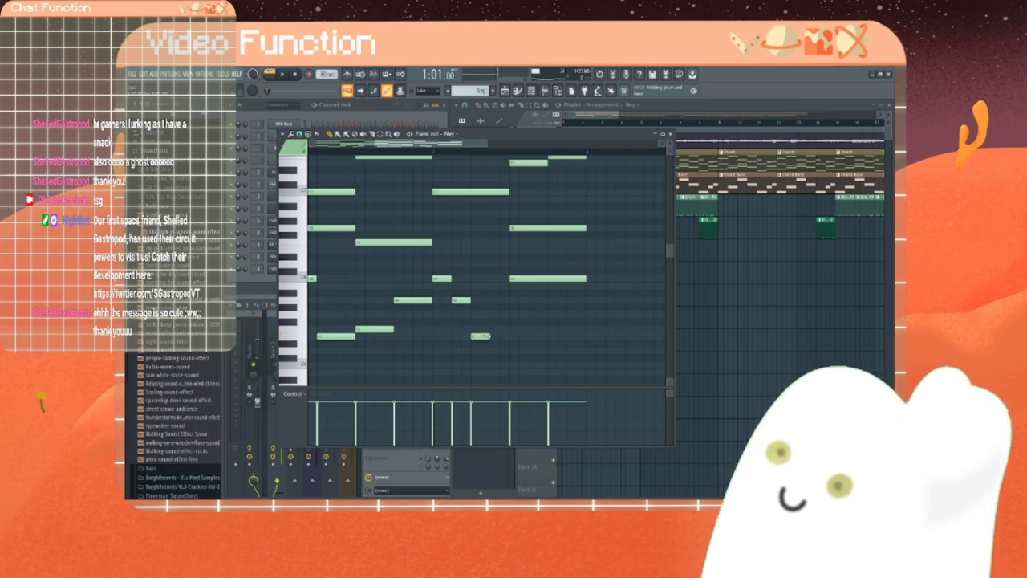
# Step: Continue bar 3 of the Ney melody with half-beat notes on D, E, G, F and A
pyautogui.click(494, 351)
pyautogui.click(518, 337)
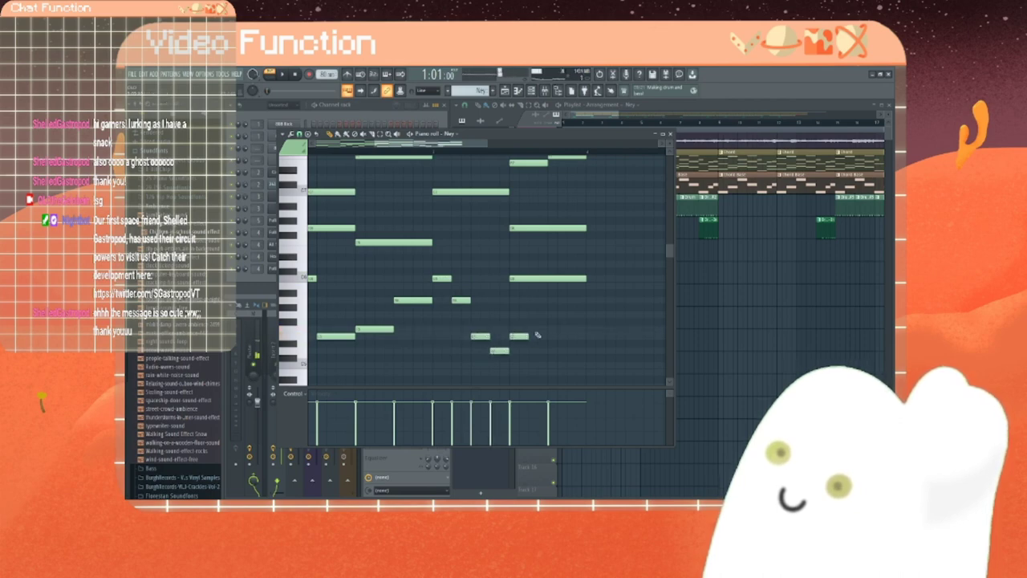
pyautogui.click(533, 315)
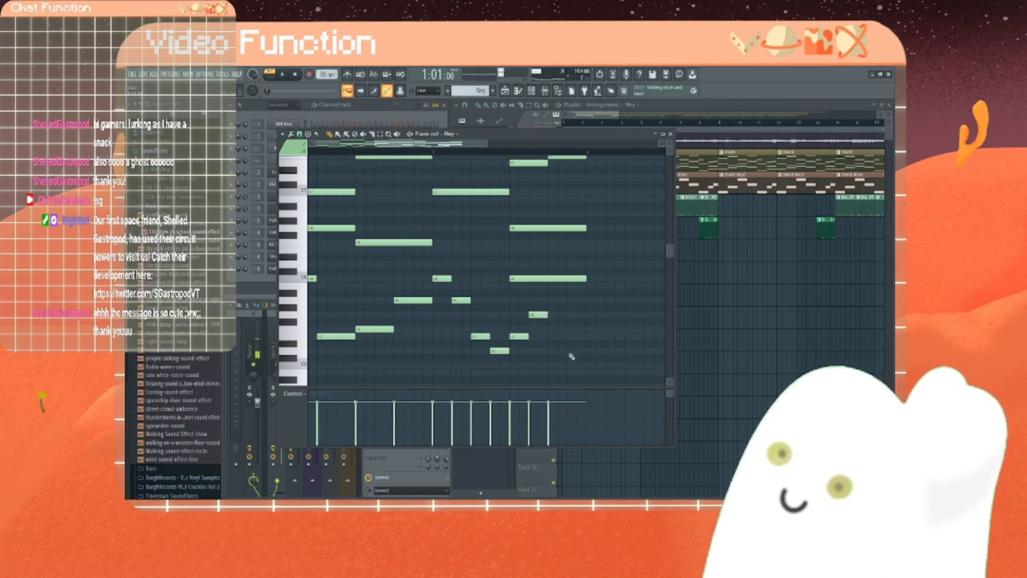
pyautogui.click(553, 330)
pyautogui.click(571, 301)
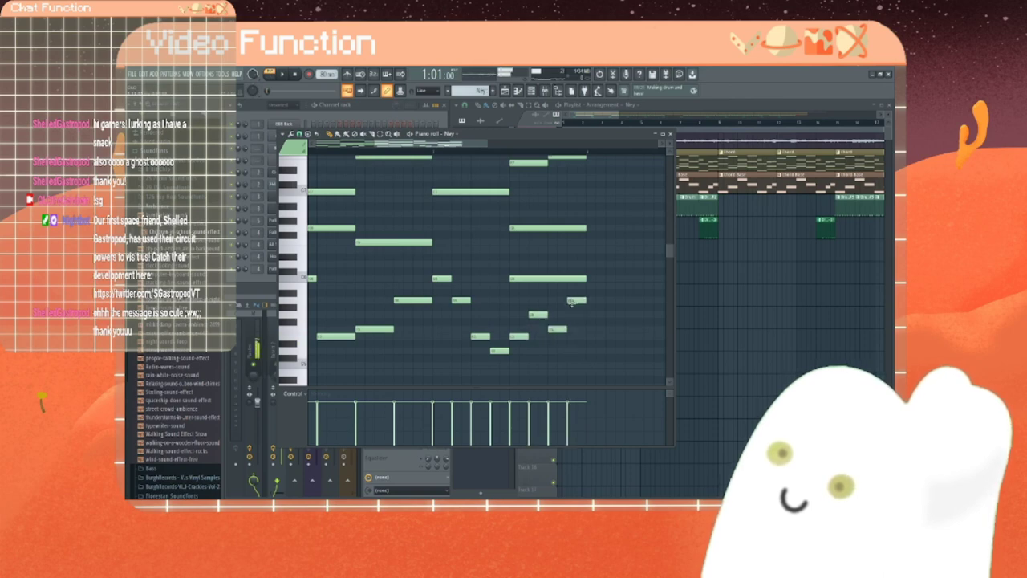
# Step: Delete the remaining pasted chord notes above the Ney melody in bars 2 and 3
pyautogui.rightClick(542, 278)
pyautogui.rightClick(534, 227)
pyautogui.scroll(3, 524, 174)
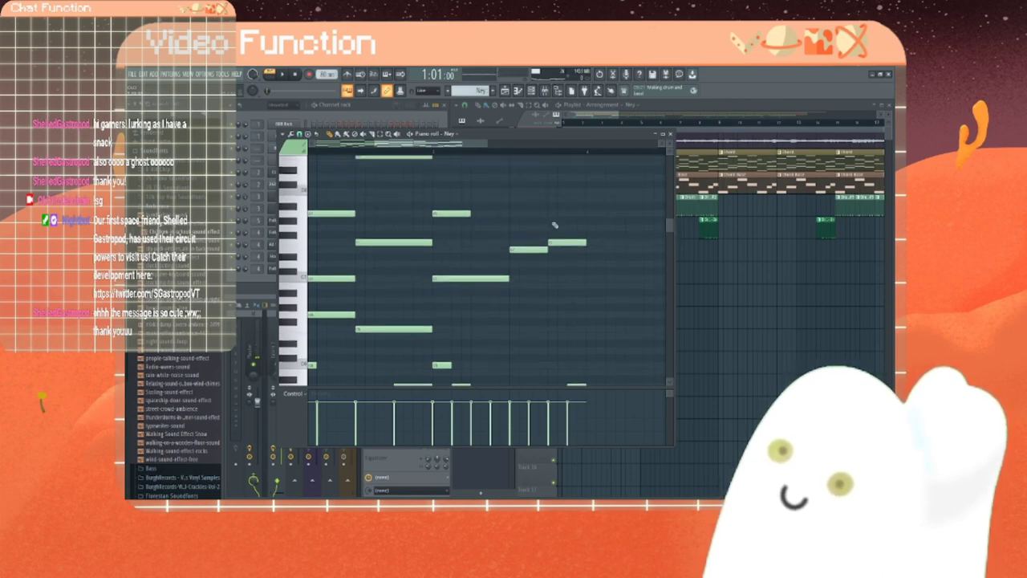
pyautogui.rightClick(557, 243)
pyautogui.rightClick(531, 249)
pyautogui.rightClick(480, 278)
pyautogui.rightClick(420, 329)
pyautogui.rightClick(409, 244)
pyautogui.rightClick(455, 213)
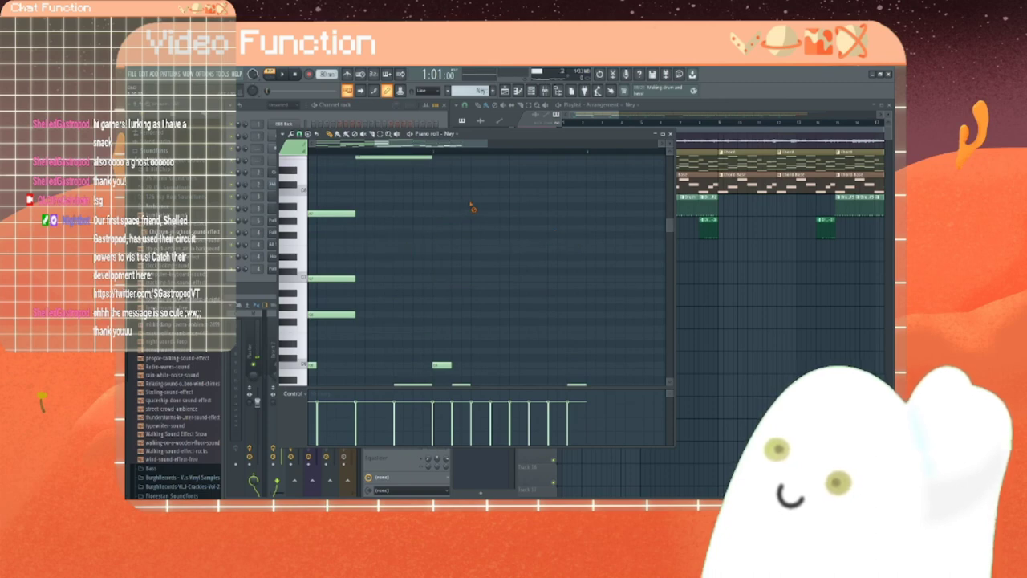
pyautogui.rightClick(350, 212)
pyautogui.rightClick(340, 279)
pyautogui.rightClick(332, 314)
pyautogui.scroll(3, 393, 196)
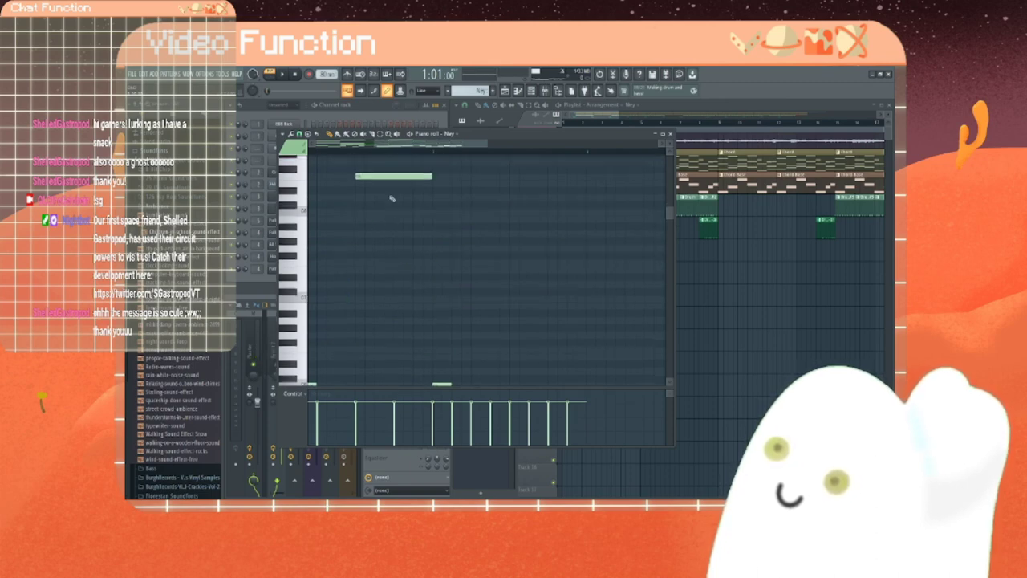
pyautogui.rightClick(392, 244)
# Step: Delete all the pasted chord notes in bar 1, leaving only the Ney melody notes
pyautogui.moveTo(410, 142); pyautogui.dragTo(375, 142)
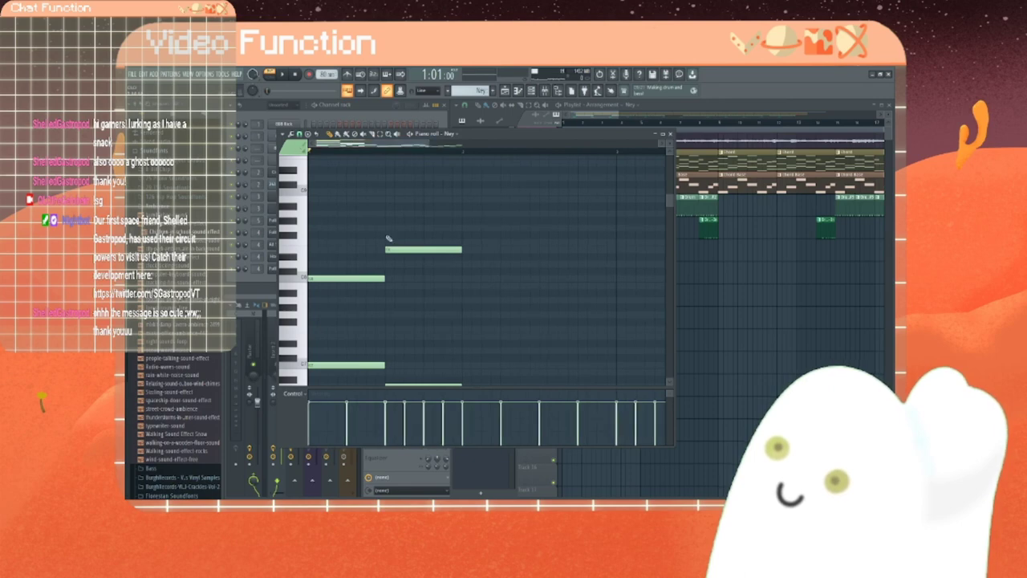
pyautogui.rightClick(403, 249)
pyautogui.rightClick(375, 278)
pyautogui.rightClick(366, 363)
pyautogui.scroll(-3, 442, 276)
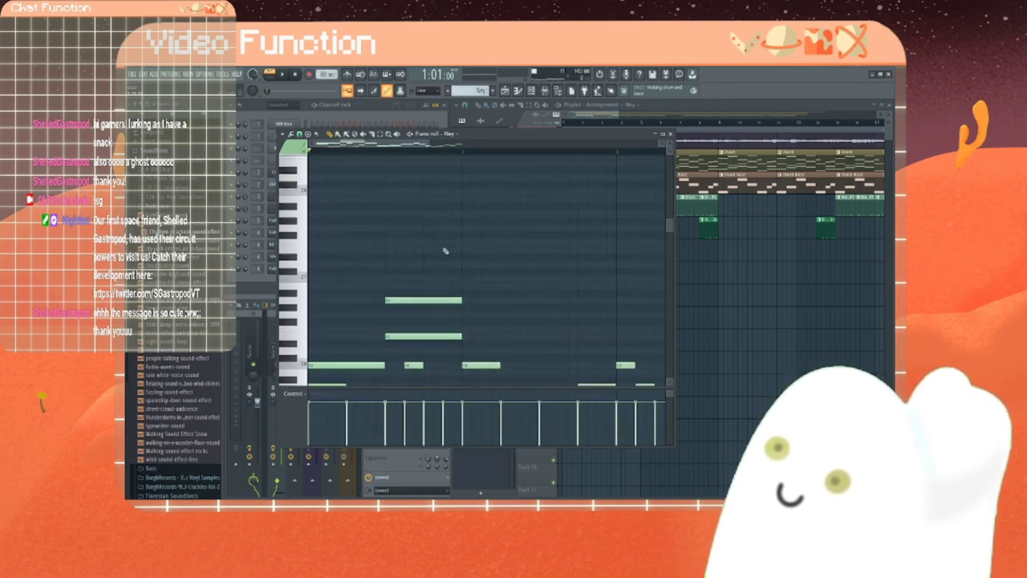
pyautogui.rightClick(434, 301)
pyautogui.rightClick(429, 336)
pyautogui.scroll(-1, 409, 287)
pyautogui.scroll(-4, 409, 287)
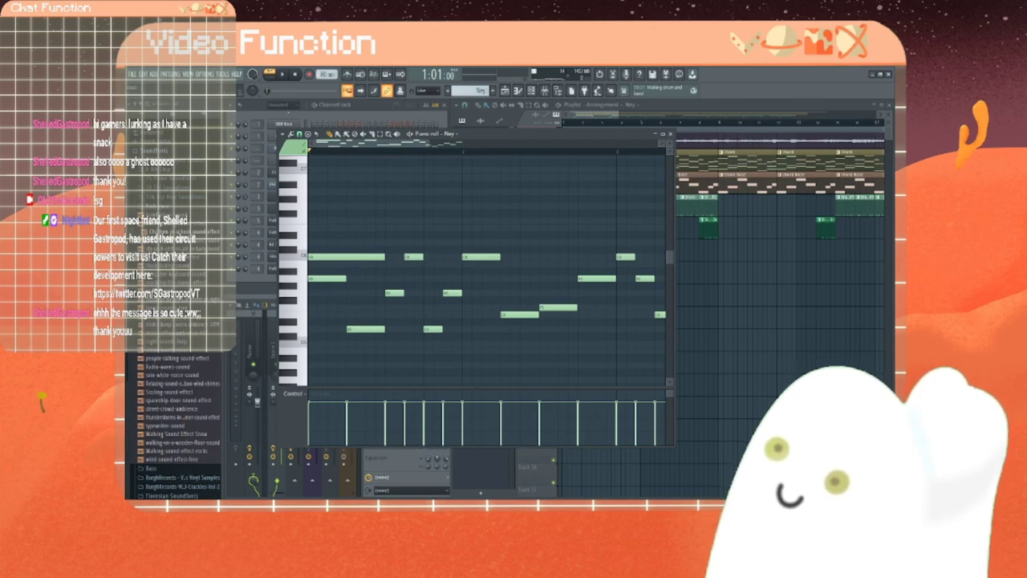
pyautogui.rightClick(362, 258)
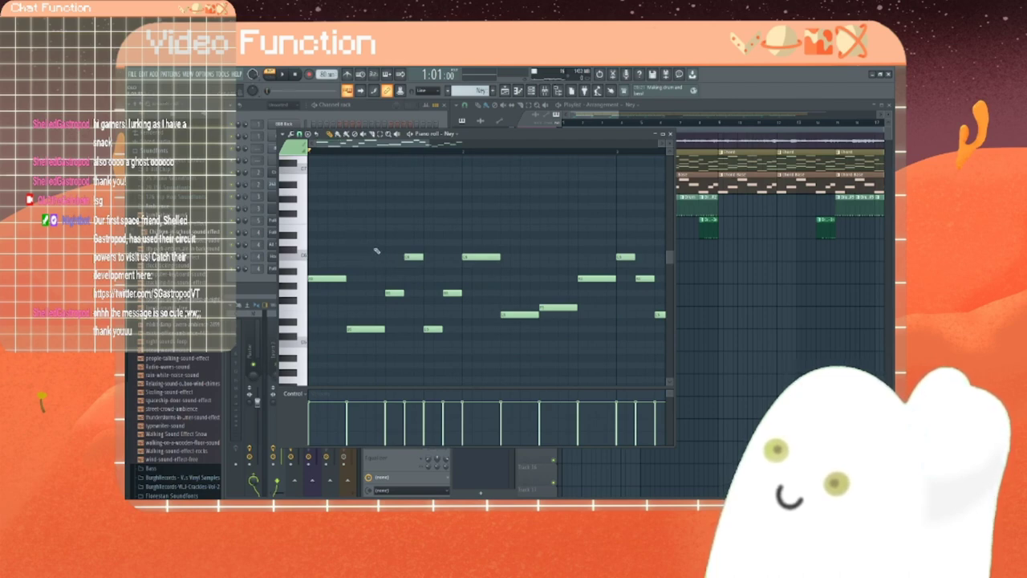
# Step: Play back the Ney melody, stop it, and lower the half-beat G on beat 3 of bar 3 to E
pyautogui.click(282, 74)
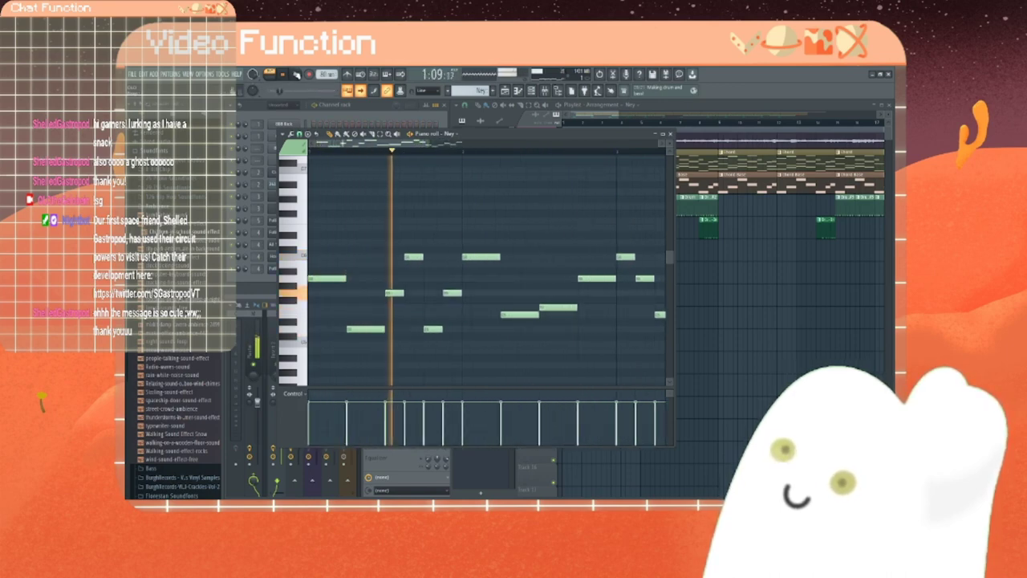
pyautogui.press('space')
pyautogui.moveTo(367, 143); pyautogui.dragTo(438, 144)
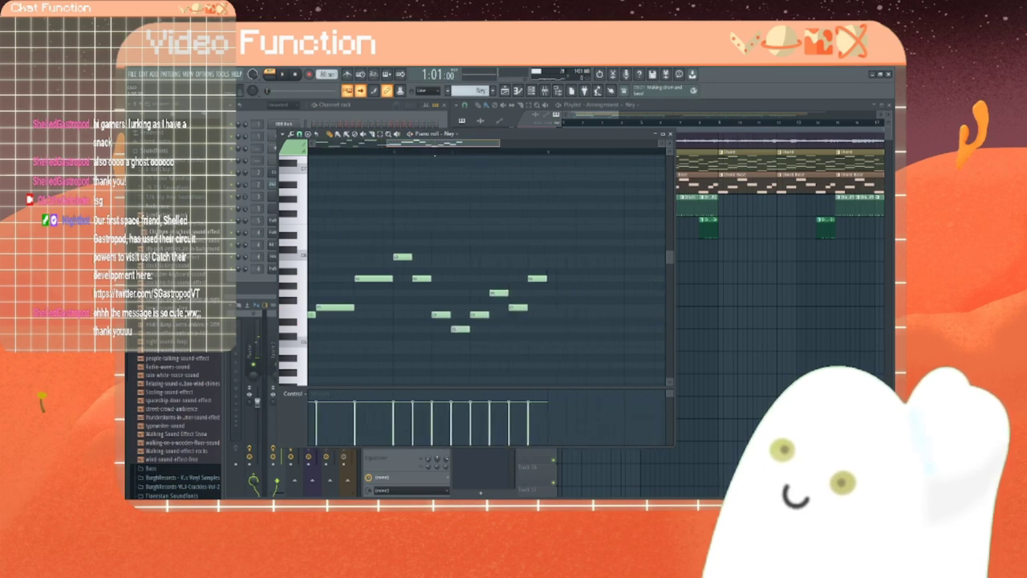
pyautogui.moveTo(498, 293); pyautogui.dragTo(496, 312)
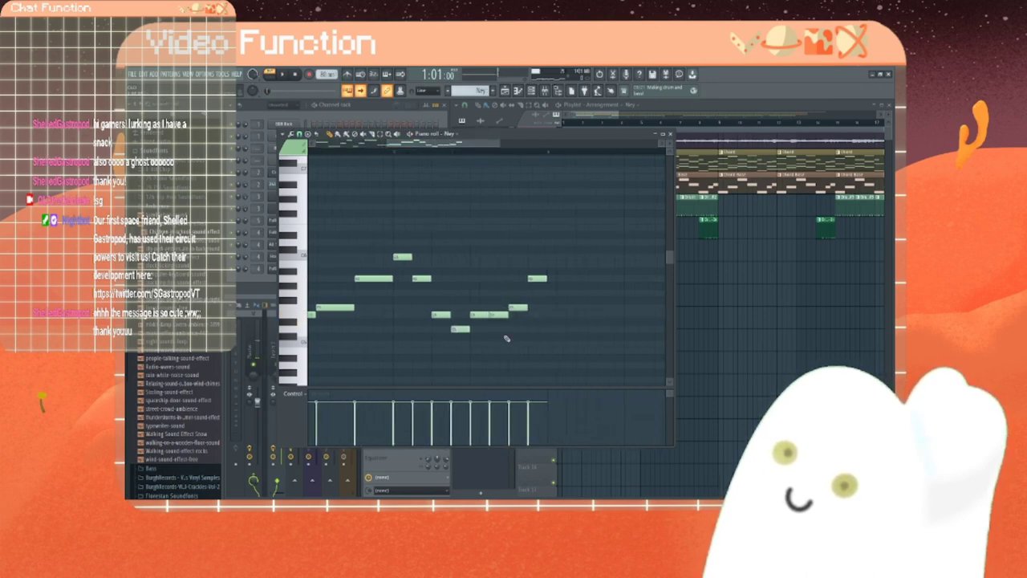
# Step: Raise the first of the two repeated notes in bar 2 of the Ney piano roll by three semitones and play that bar
pyautogui.moveTo(474, 315); pyautogui.dragTo(481, 295)
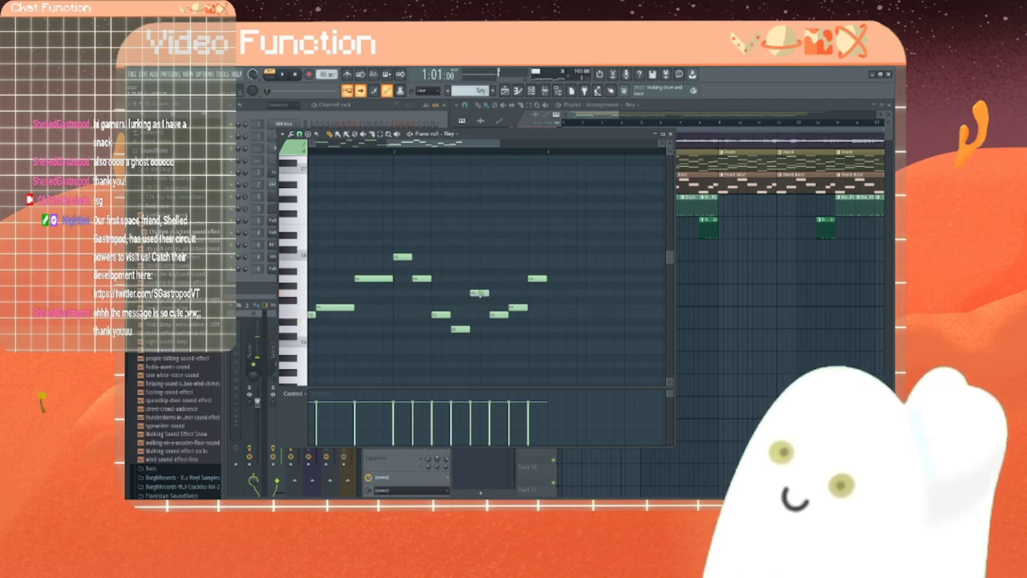
pyautogui.click(393, 153)
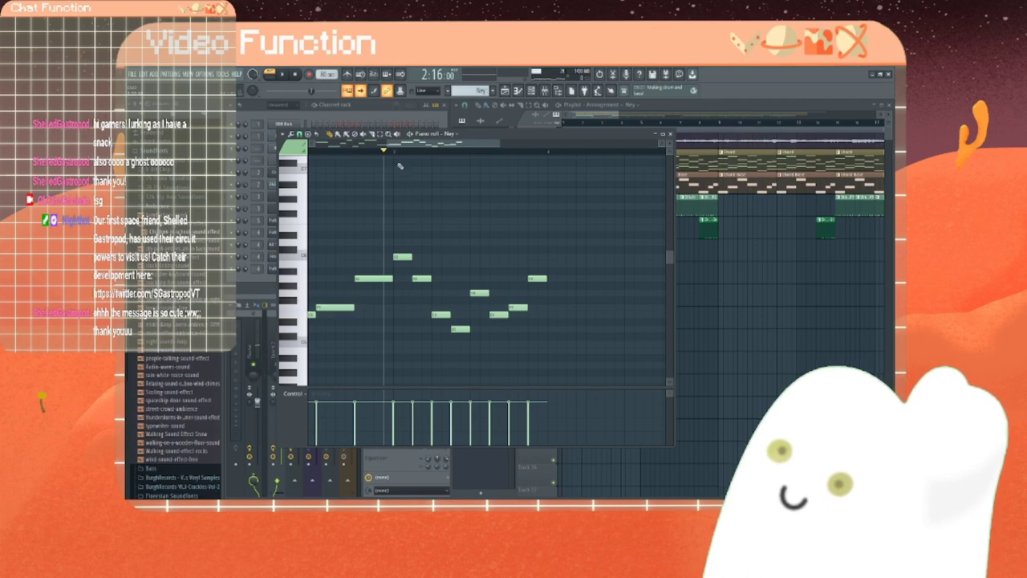
pyautogui.press('space')
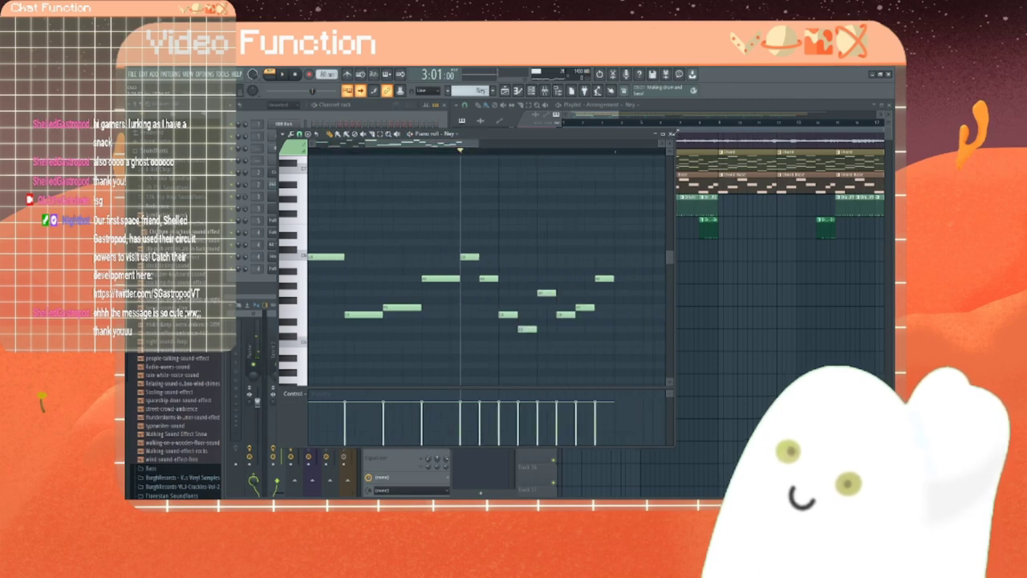
# Step: Place two Ney clips back to back on the Ney track starting at bar 9 and play the arrangement from bar 8
pyautogui.click(670, 133)
pyautogui.click(734, 262)
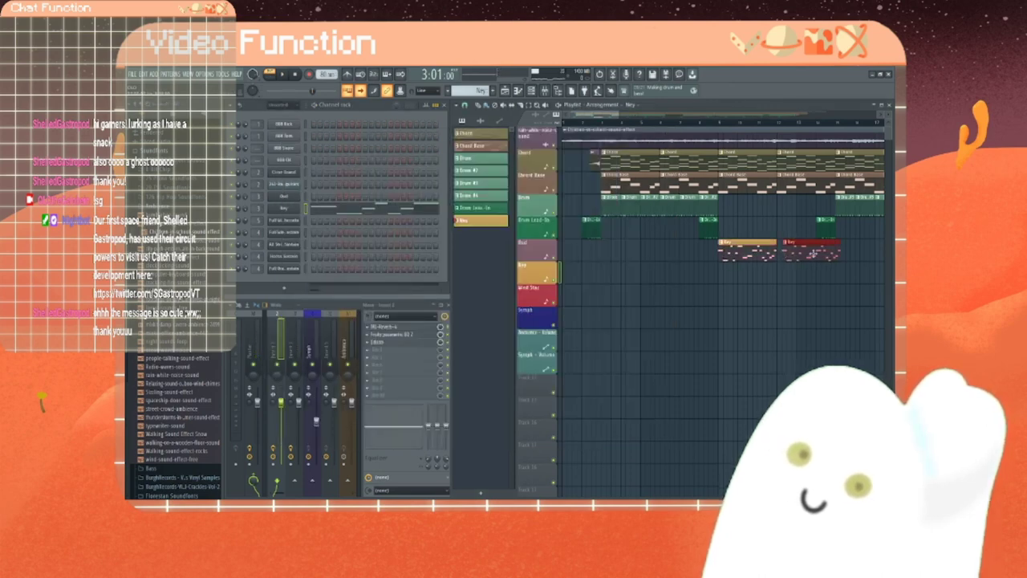
pyautogui.click(810, 253)
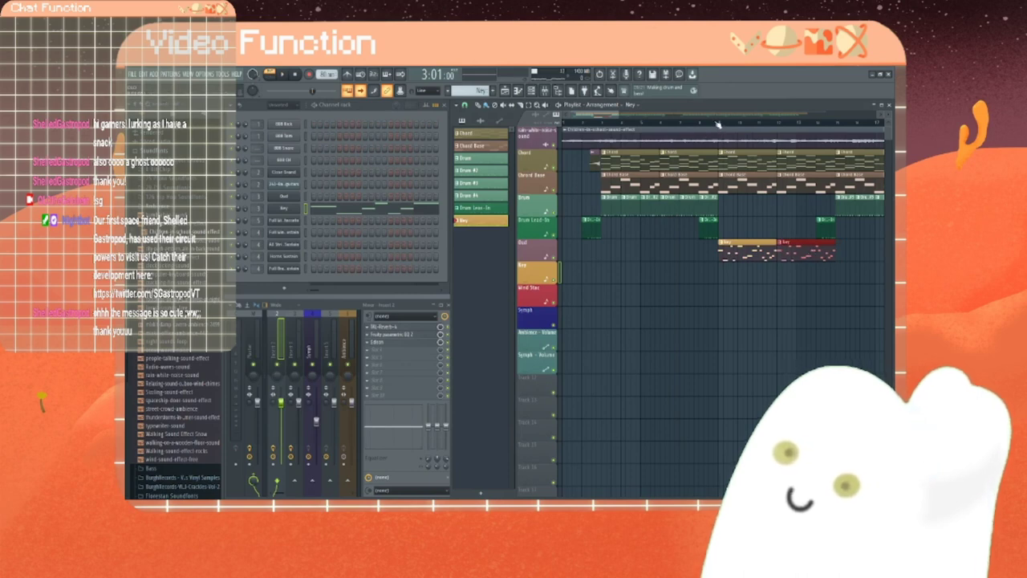
pyautogui.moveTo(751, 256); pyautogui.dragTo(791, 275)
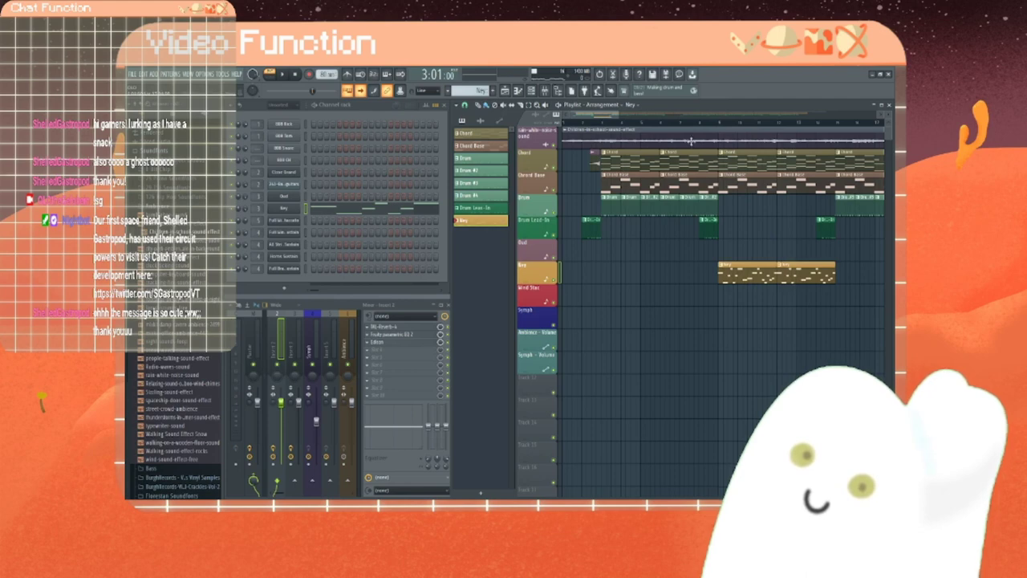
pyautogui.click(714, 124)
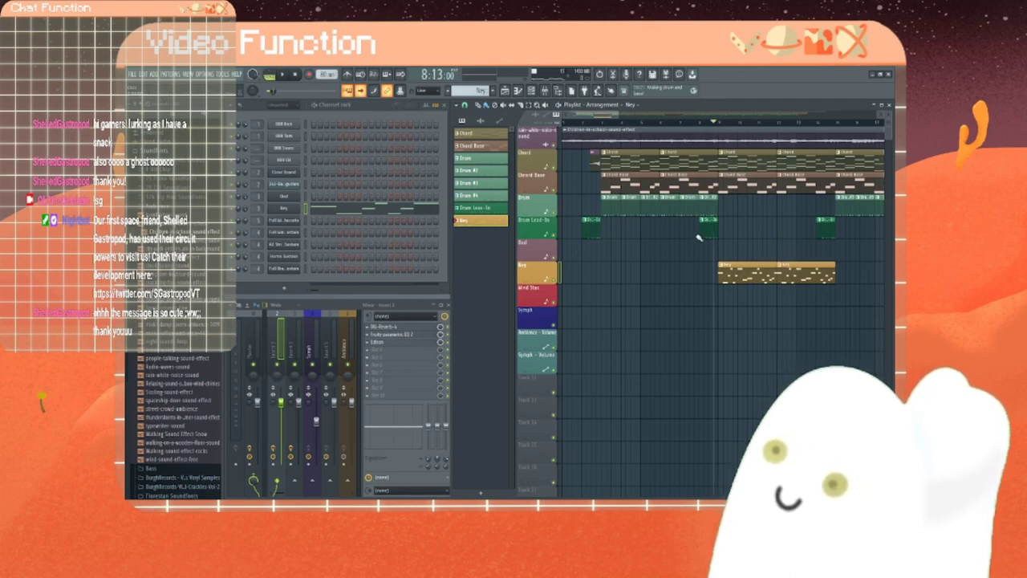
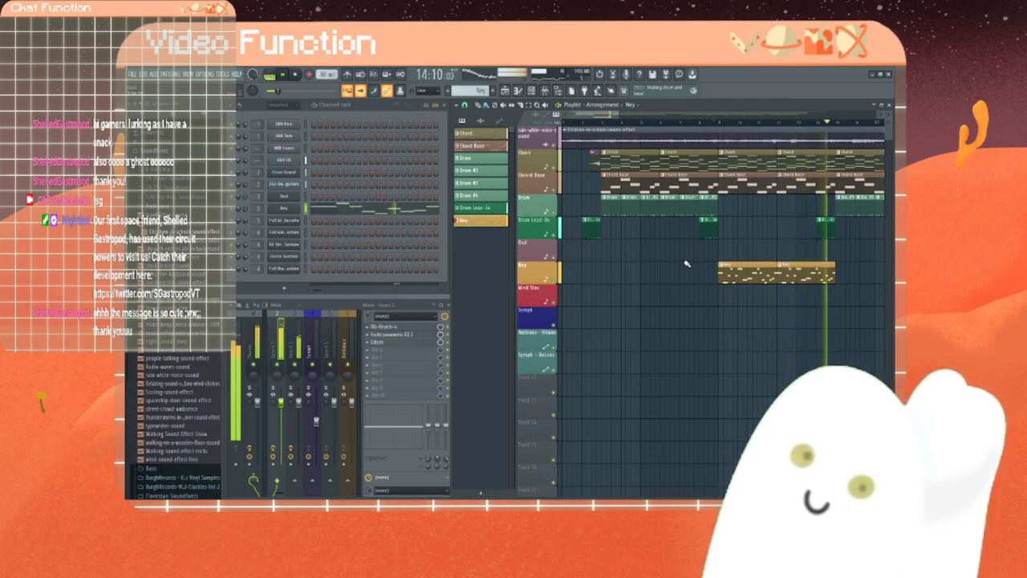
pyautogui.press('space')
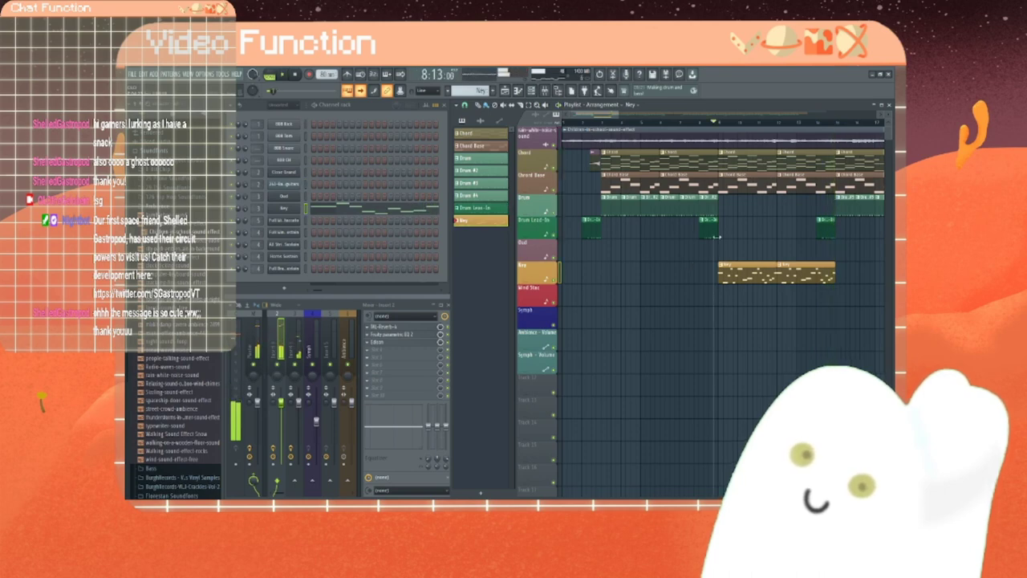
# Step: Continue the Ney track with more end-to-end Ney clips alongside the chord clips and move the playback position to bar 21
pyautogui.moveTo(854, 290); pyautogui.dragTo(718, 276)
pyautogui.click(716, 278)
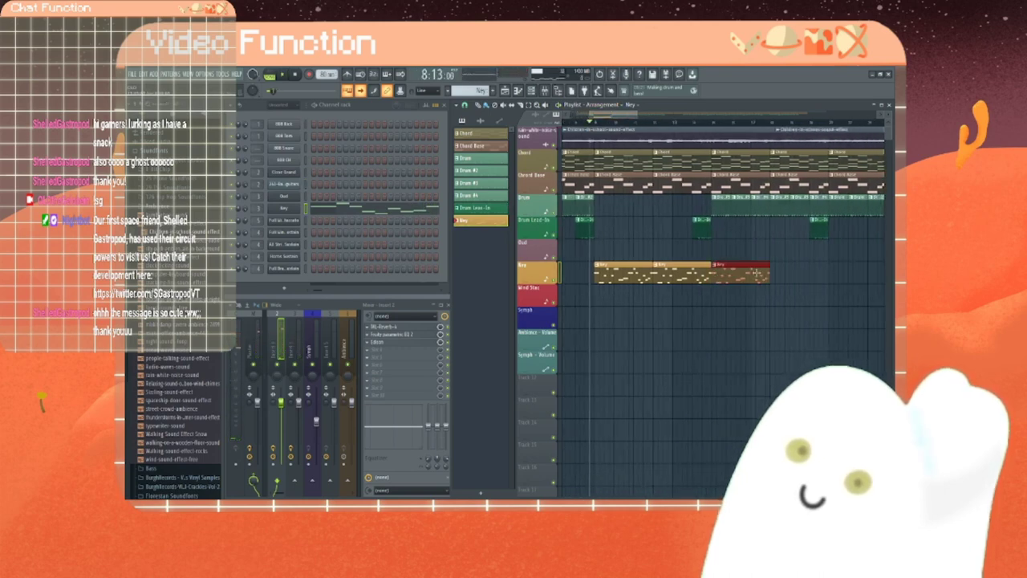
pyautogui.click(780, 277)
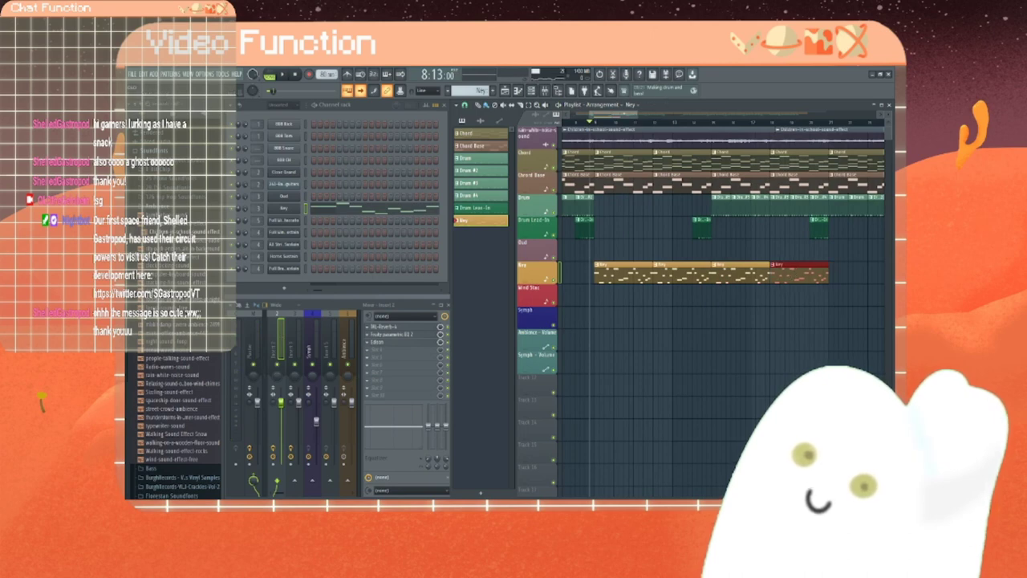
pyautogui.moveTo(843, 278); pyautogui.dragTo(711, 276)
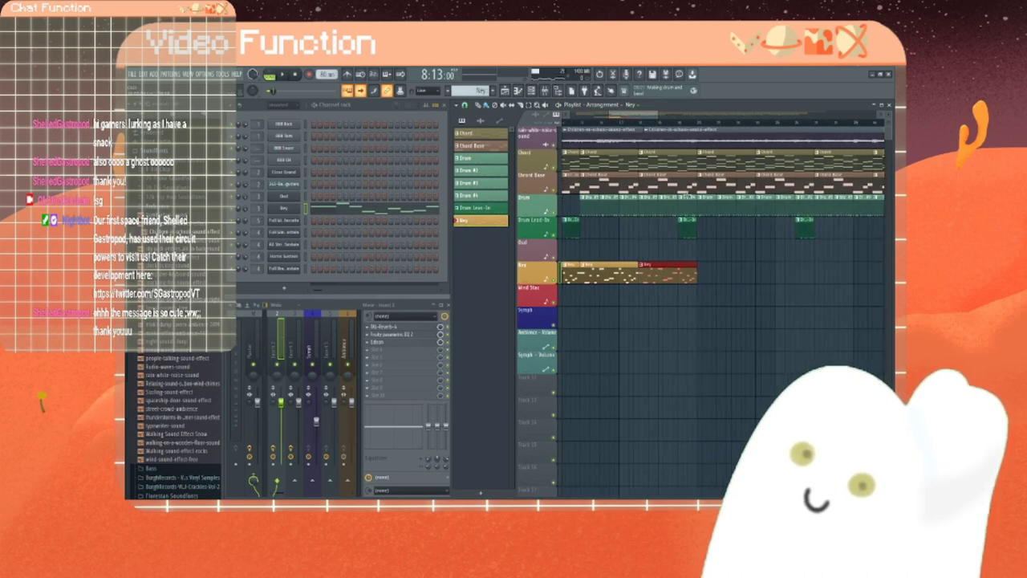
pyautogui.click(702, 276)
pyautogui.click(761, 277)
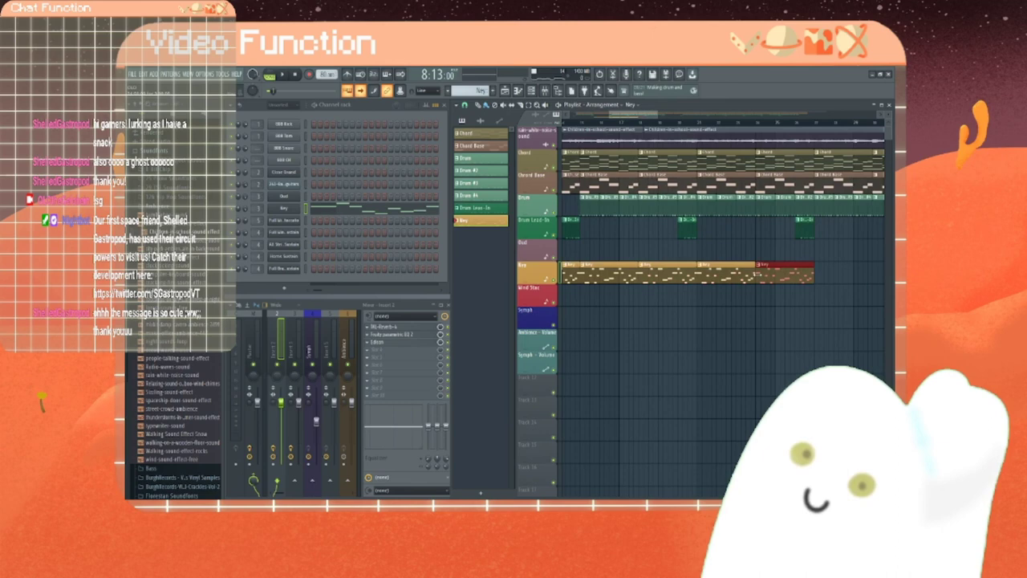
pyautogui.click(819, 277)
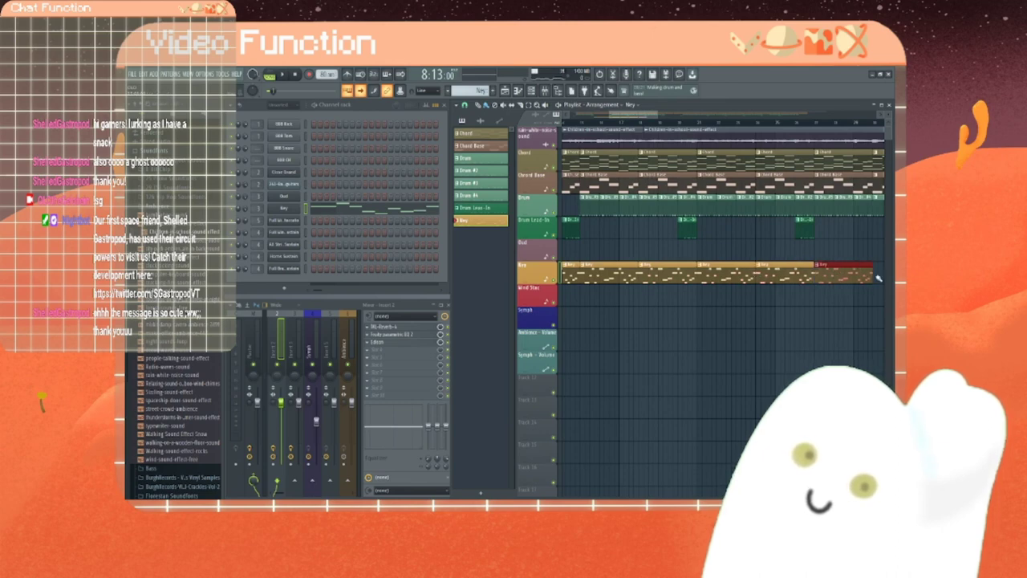
pyautogui.click(877, 277)
pyautogui.moveTo(632, 114)
pyautogui.mouseDown()
pyautogui.moveTo(679, 115)
pyautogui.moveTo(605, 121)
pyautogui.moveTo(664, 115)
pyautogui.moveTo(649, 115)
pyautogui.mouseUp()
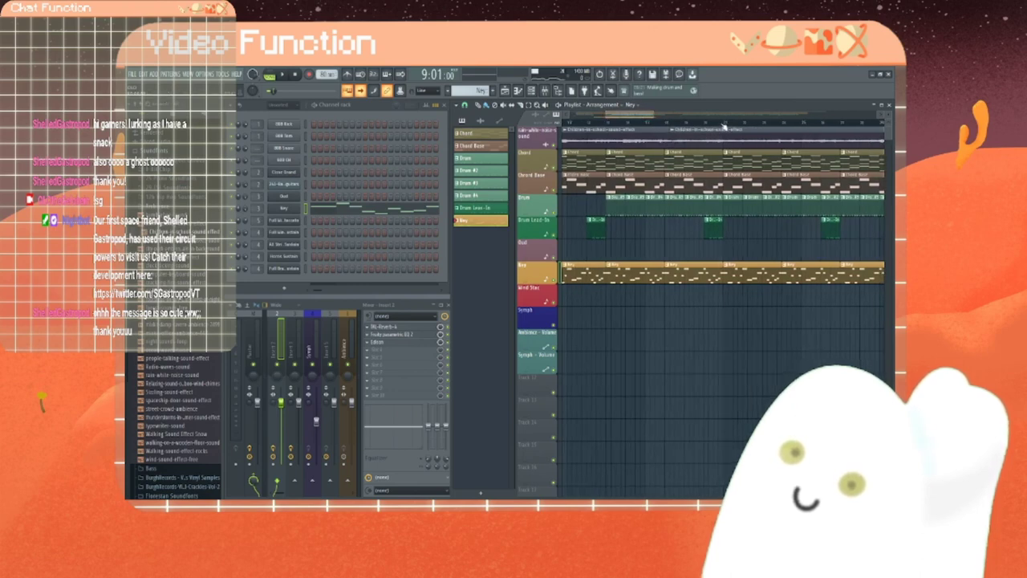
pyautogui.moveTo(718, 123); pyautogui.dragTo(725, 123)
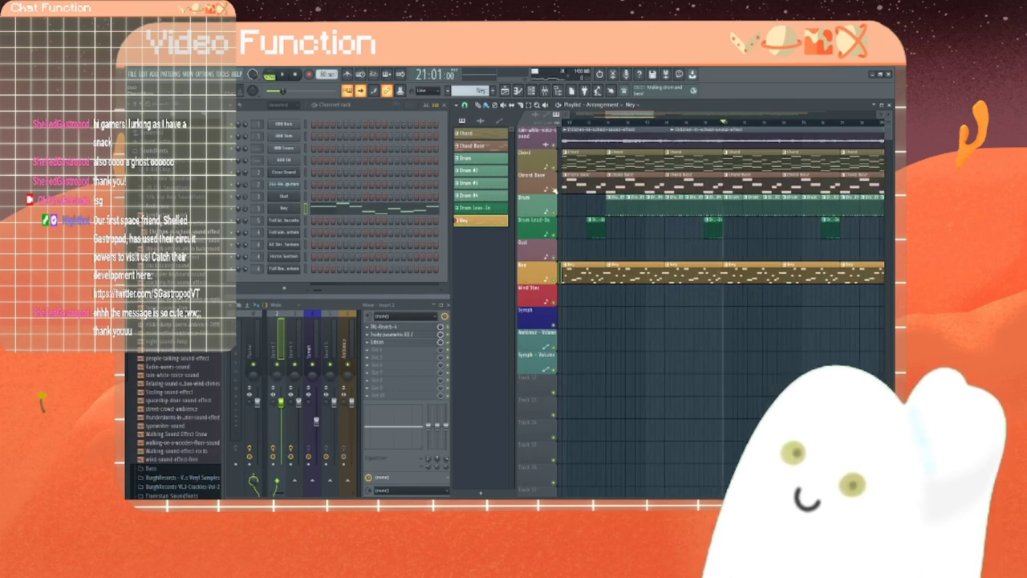
pyautogui.click(485, 494)
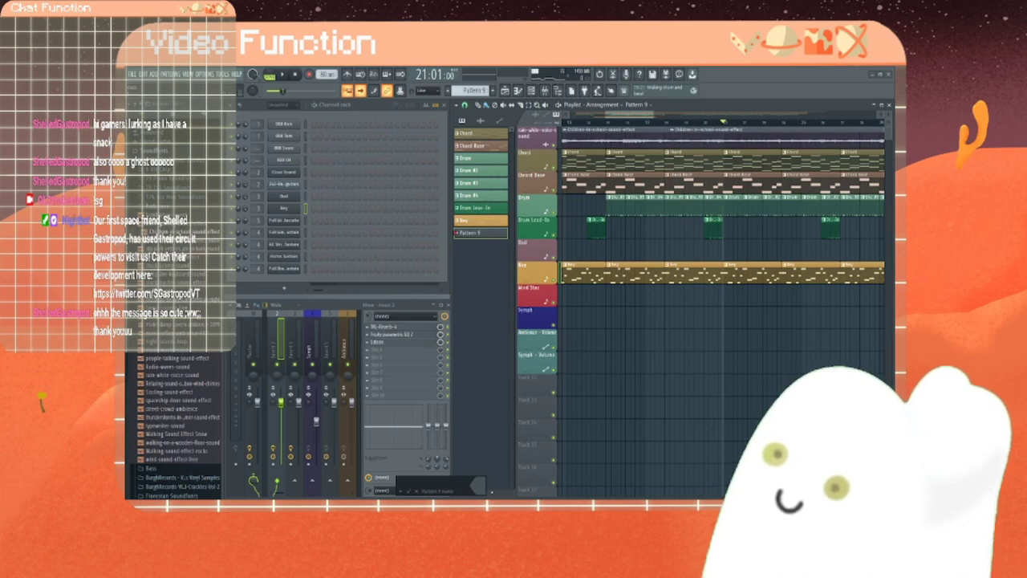
pyautogui.press('Return')
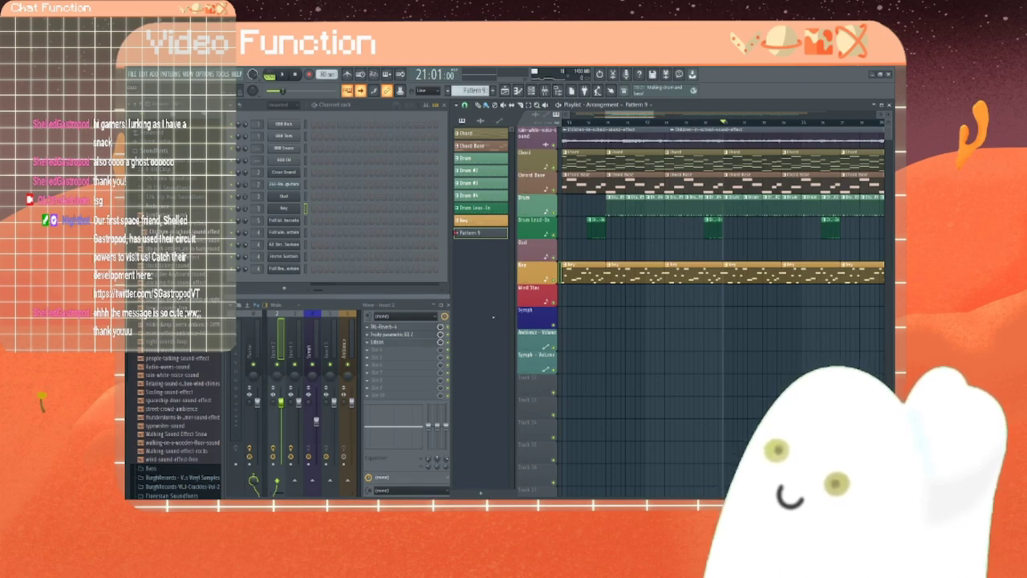
pyautogui.rightClick(485, 237)
pyautogui.click(496, 323)
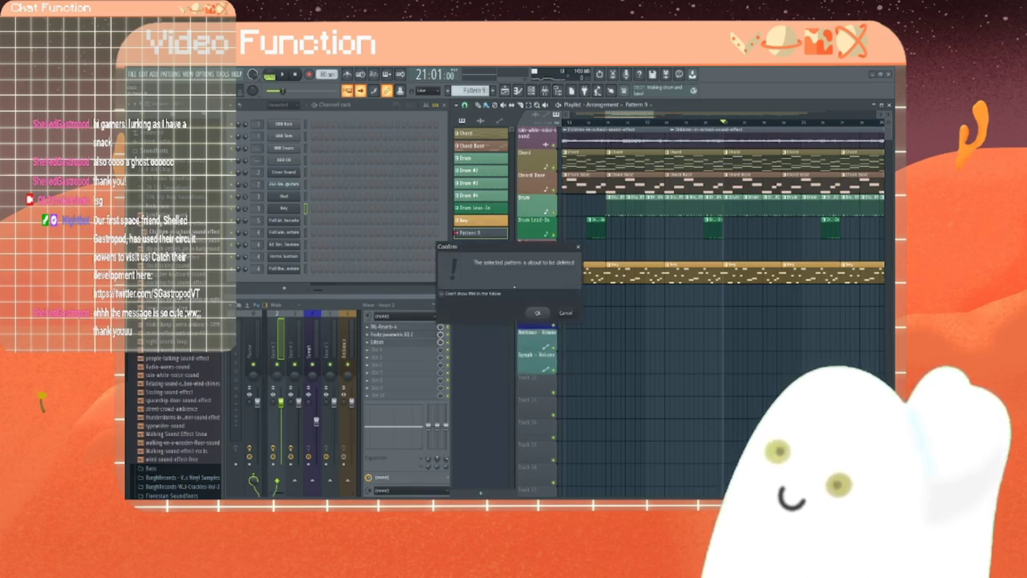
pyautogui.click(538, 315)
pyautogui.rightClick(473, 220)
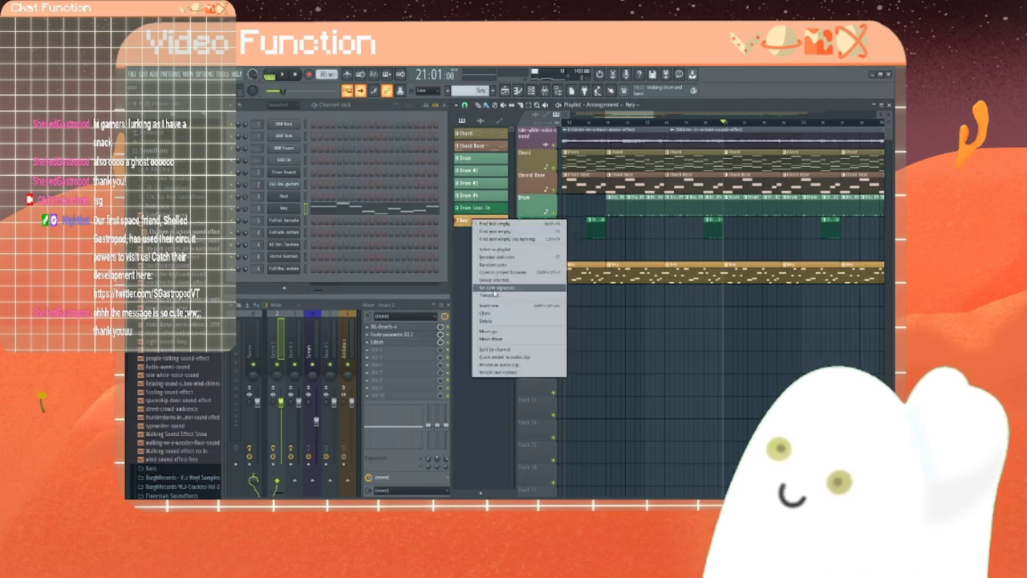
pyautogui.click(458, 247)
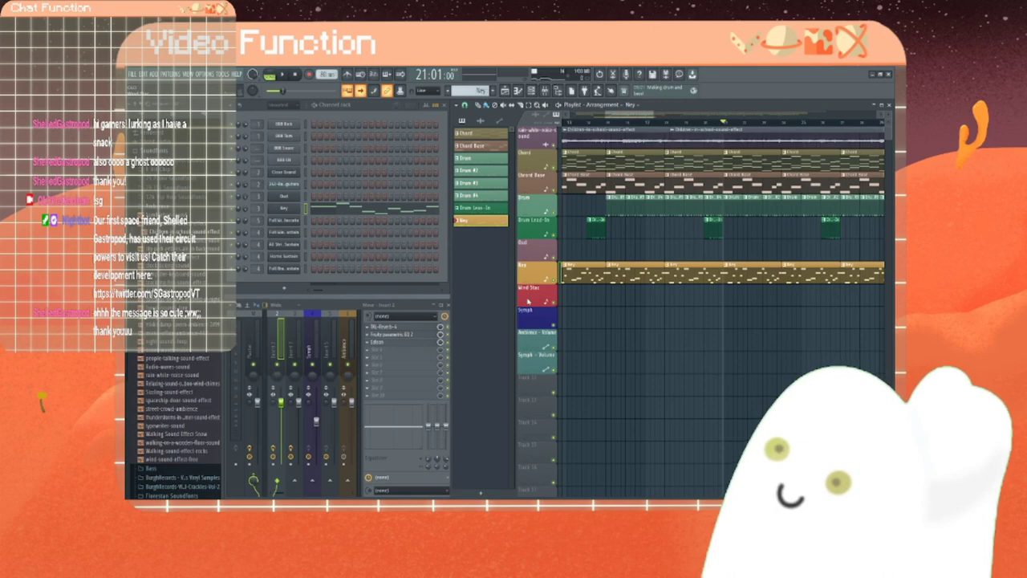
# Step: Copy the hex colour value #7D5F6A of the Oud track without changing its colour
pyautogui.rightClick(538, 240)
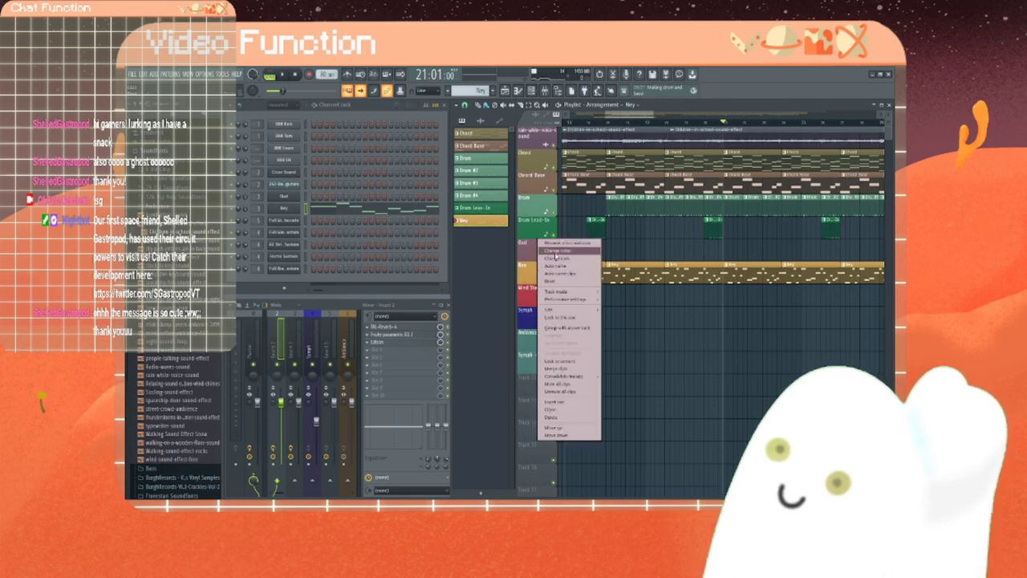
pyautogui.click(558, 251)
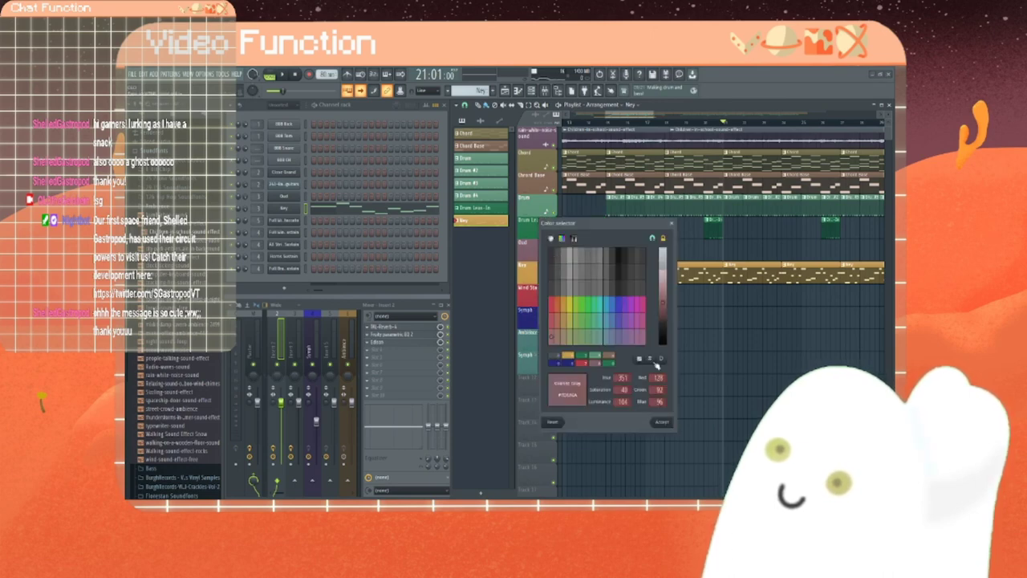
pyautogui.click(650, 359)
pyautogui.hotkey('ctrl', 'c')
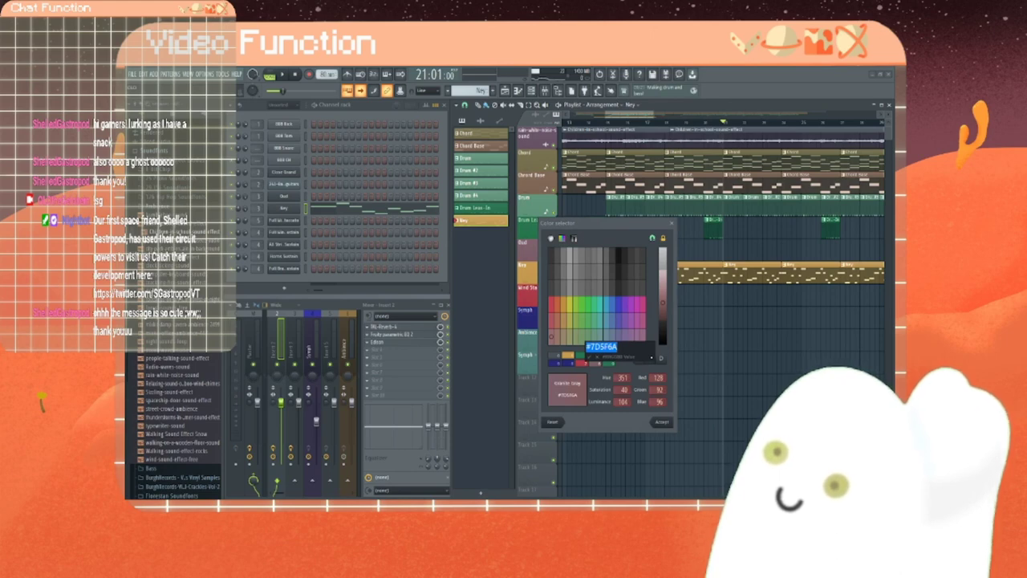
pyautogui.press('Escape')
pyautogui.press('Escape')
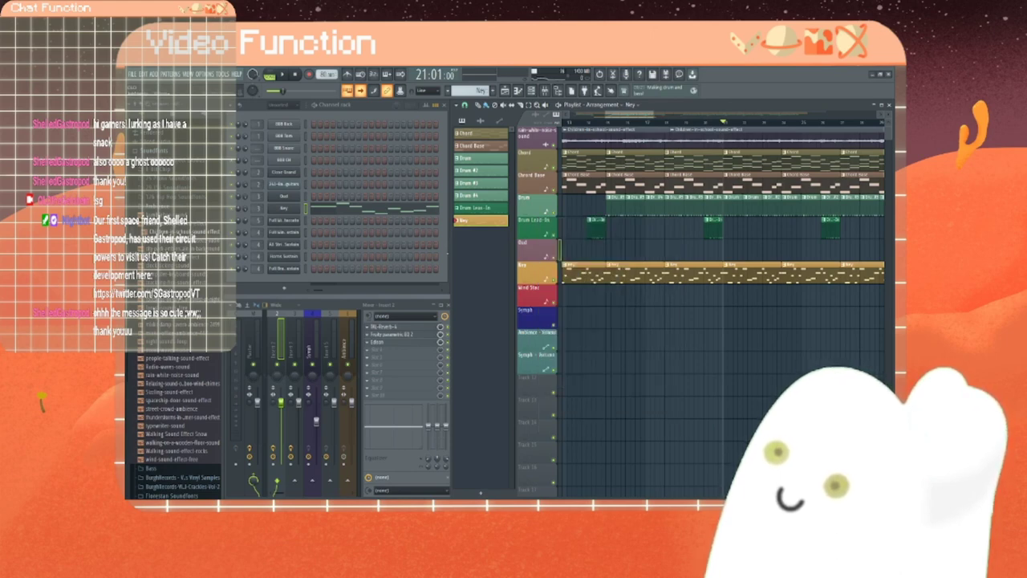
# Step: Create a new pattern named Oud and give it the copied track colour #7D5F6A
pyautogui.press('F4')
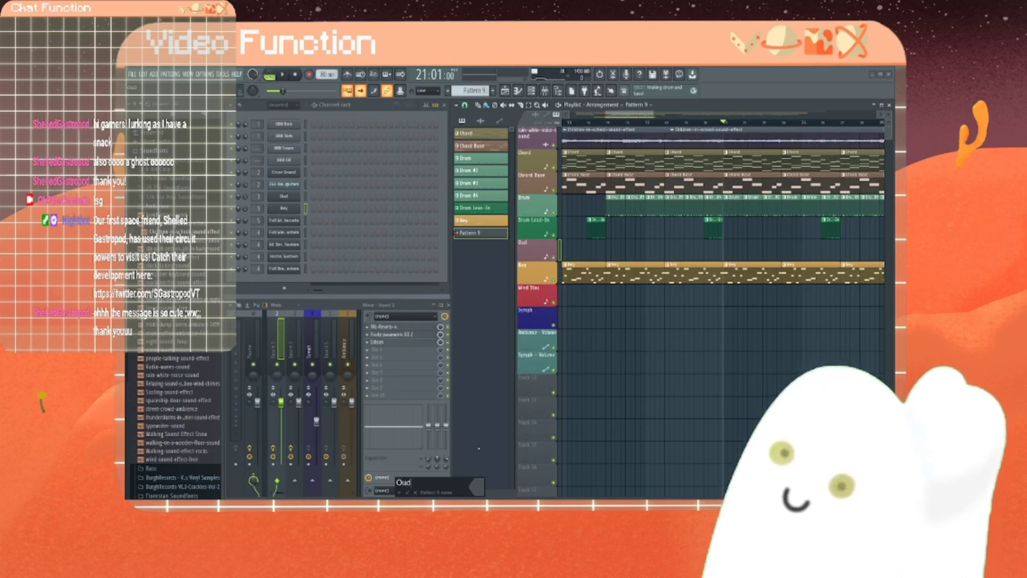
pyautogui.click(488, 492)
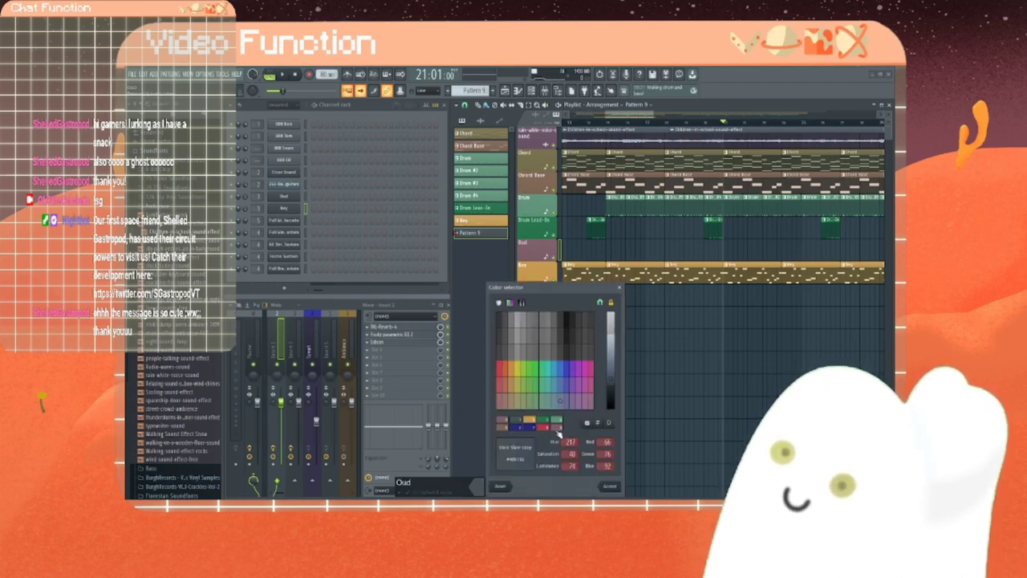
pyautogui.click(598, 423)
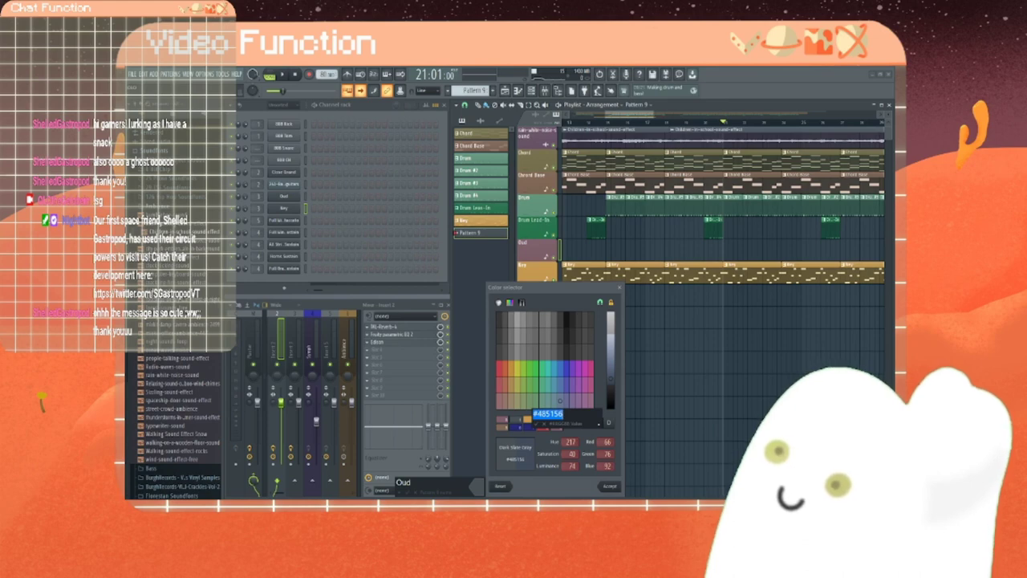
pyautogui.hotkey('ctrl', 'v')
pyautogui.press('Return')
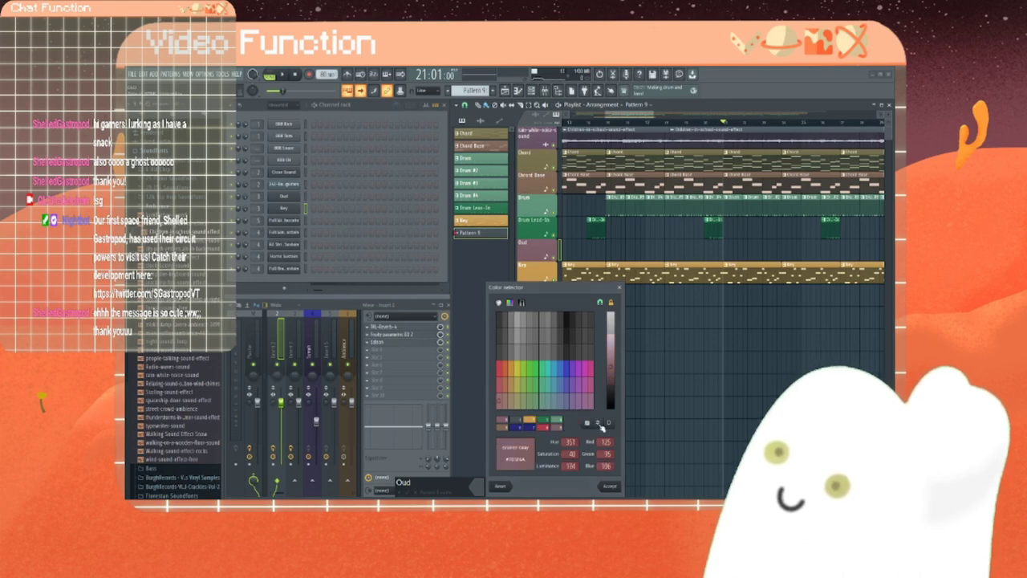
pyautogui.click(612, 487)
pyautogui.press('Return')
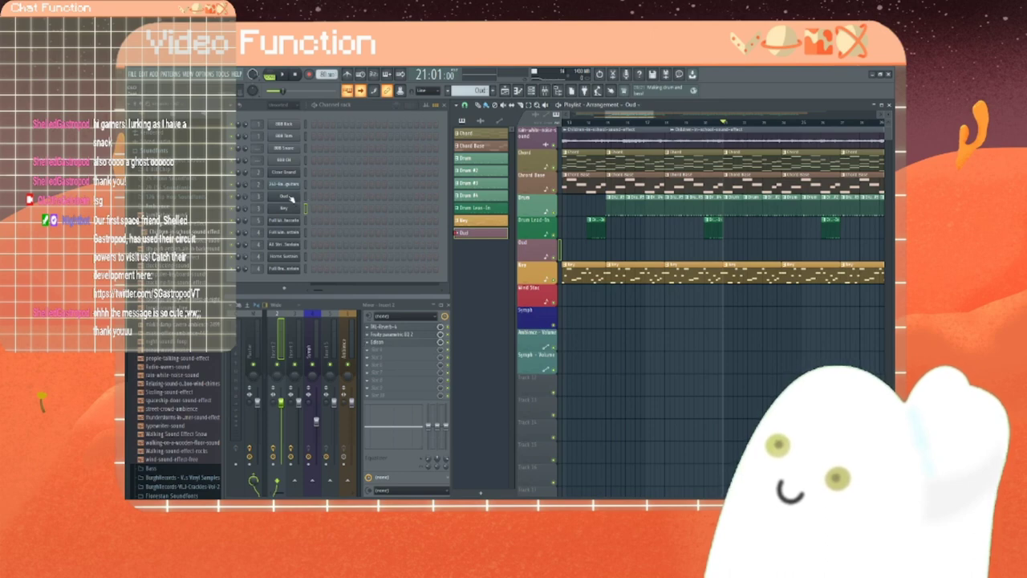
# Step: Open the Oud channel's piano roll for the Oud pattern and switch playback to pattern mode
pyautogui.rightClick(291, 198)
pyautogui.click(307, 199)
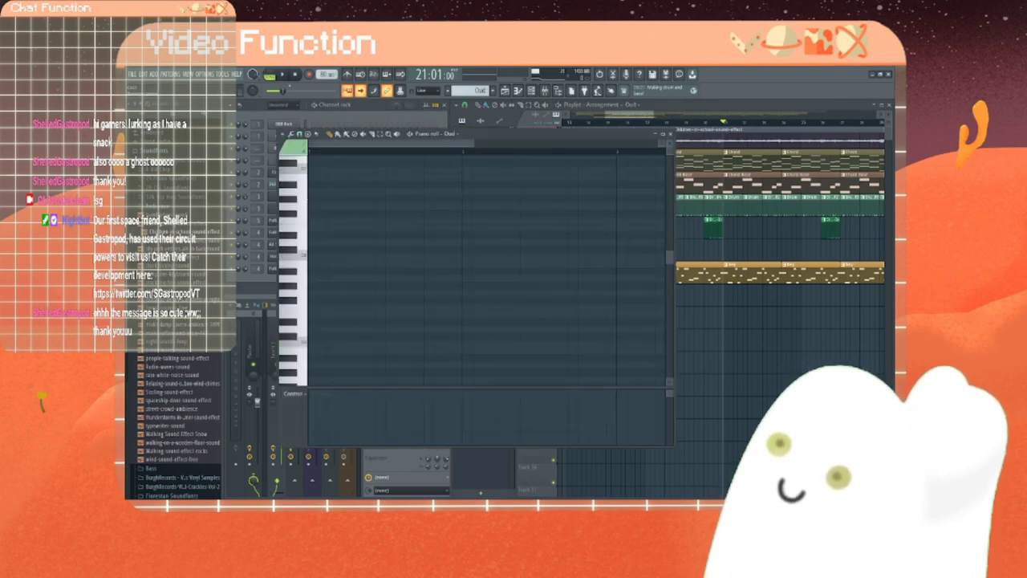
pyautogui.click(285, 75)
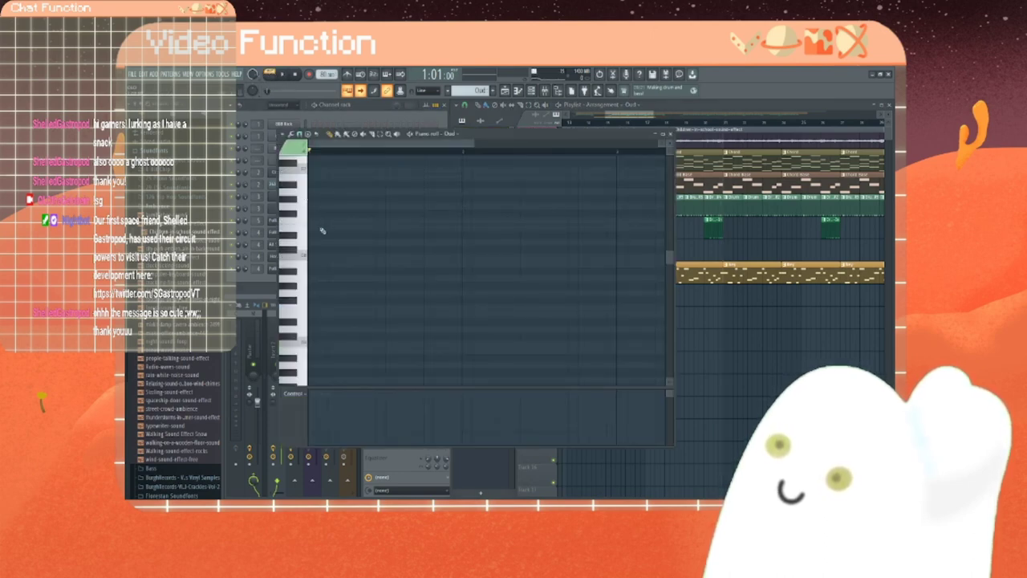
# Step: Audition notes across the piano roll's octaves to find a suitable starting register for the Oud part
pyautogui.click(303, 257)
pyautogui.click(306, 342)
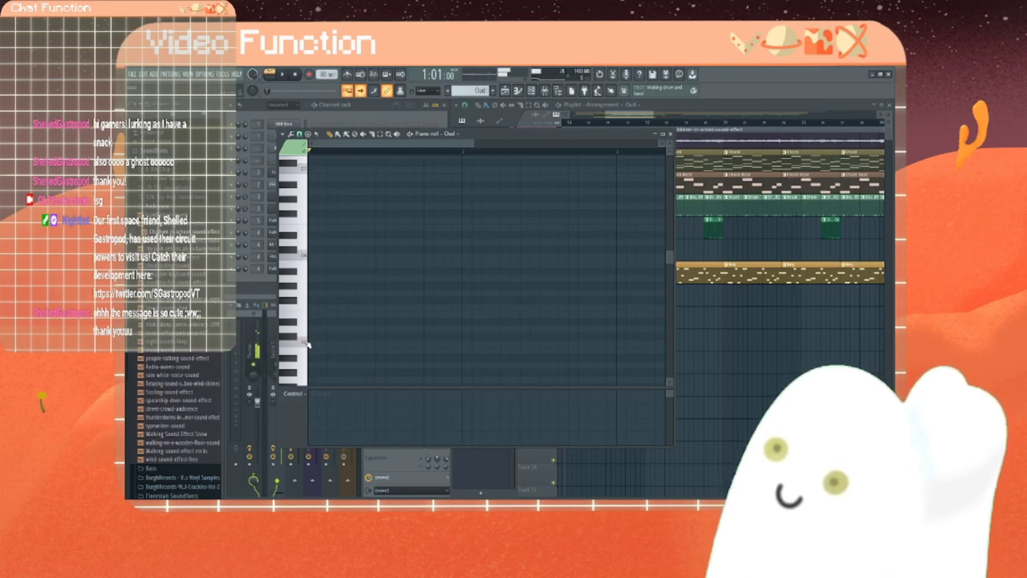
pyautogui.scroll(-2, 310, 363)
pyautogui.scroll(-2, 310, 359)
pyautogui.click(307, 346)
pyautogui.scroll(-3, 306, 343)
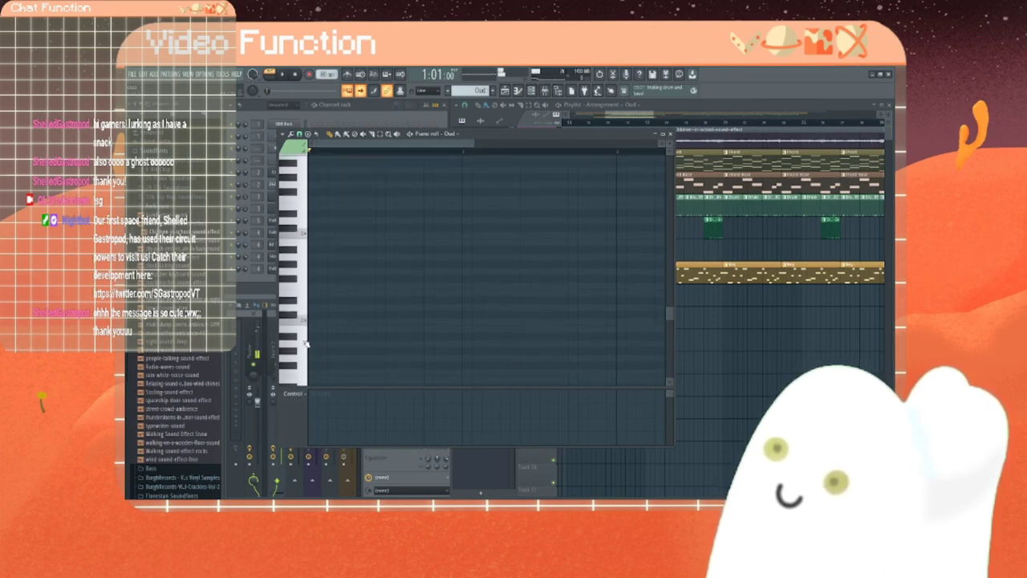
pyautogui.click(306, 327)
pyautogui.scroll(6, 306, 321)
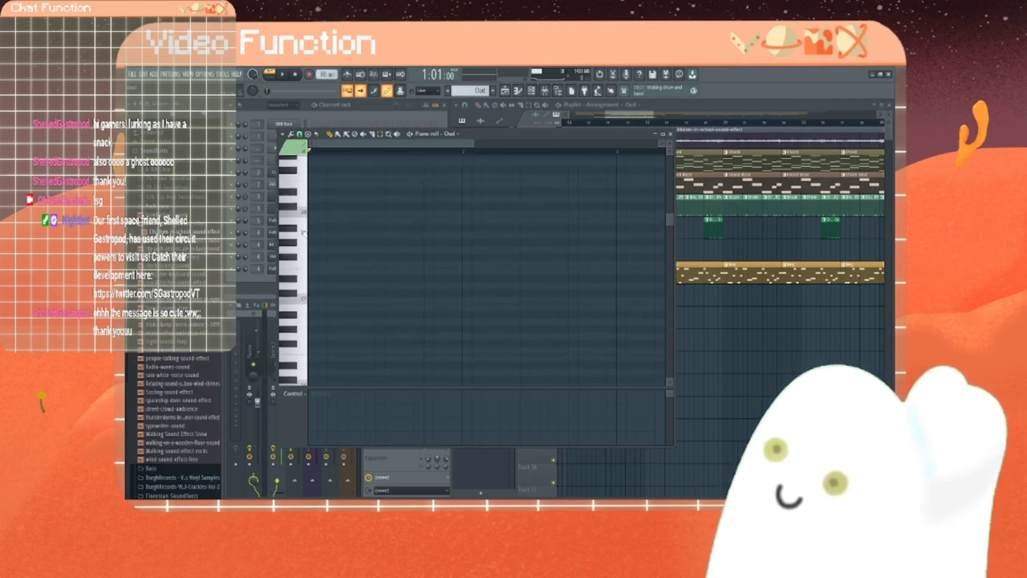
pyautogui.scroll(-2, 306, 305)
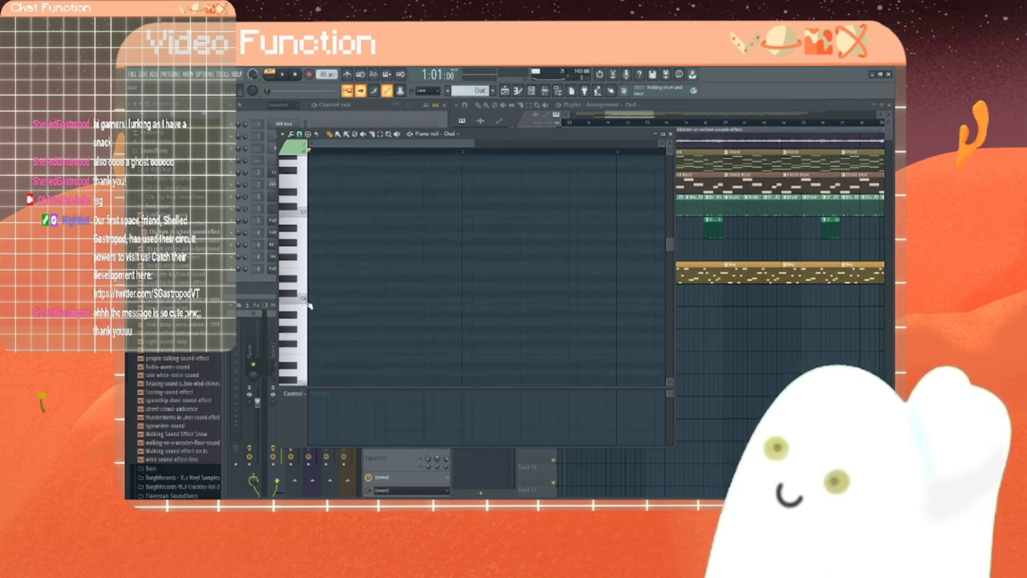
pyautogui.scroll(-3, 309, 303)
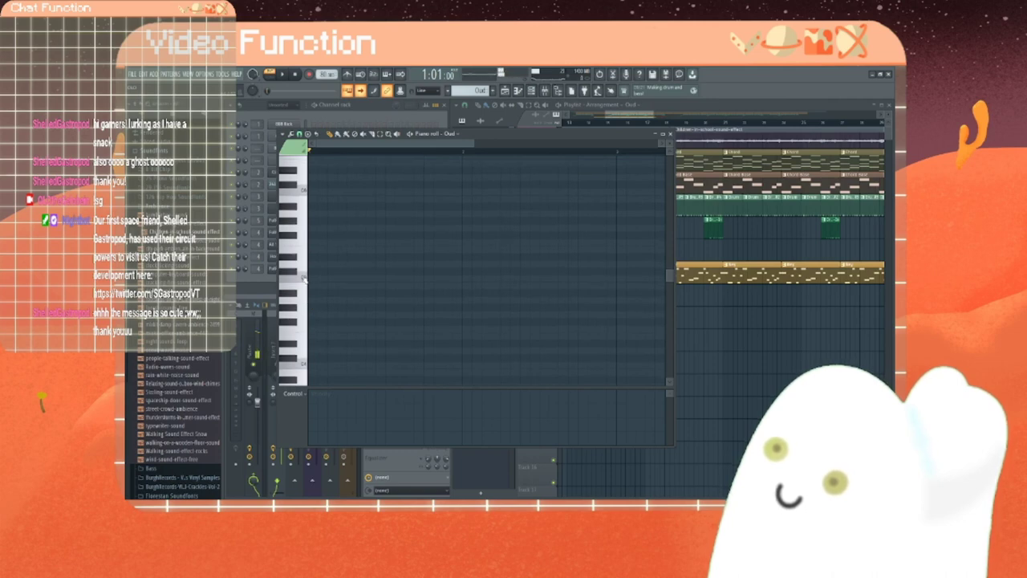
pyautogui.scroll(-5, 307, 284)
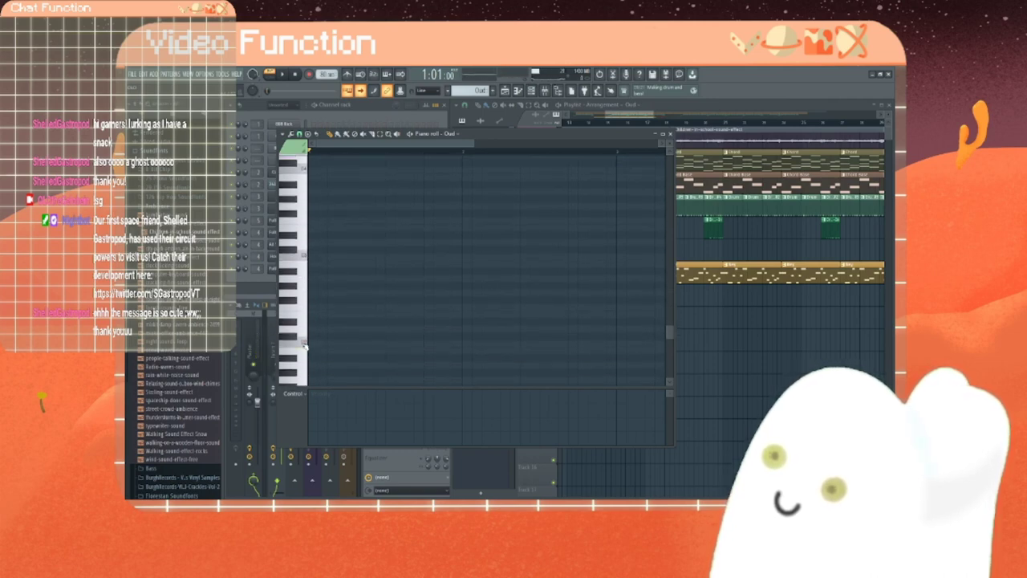
pyautogui.scroll(1, 305, 344)
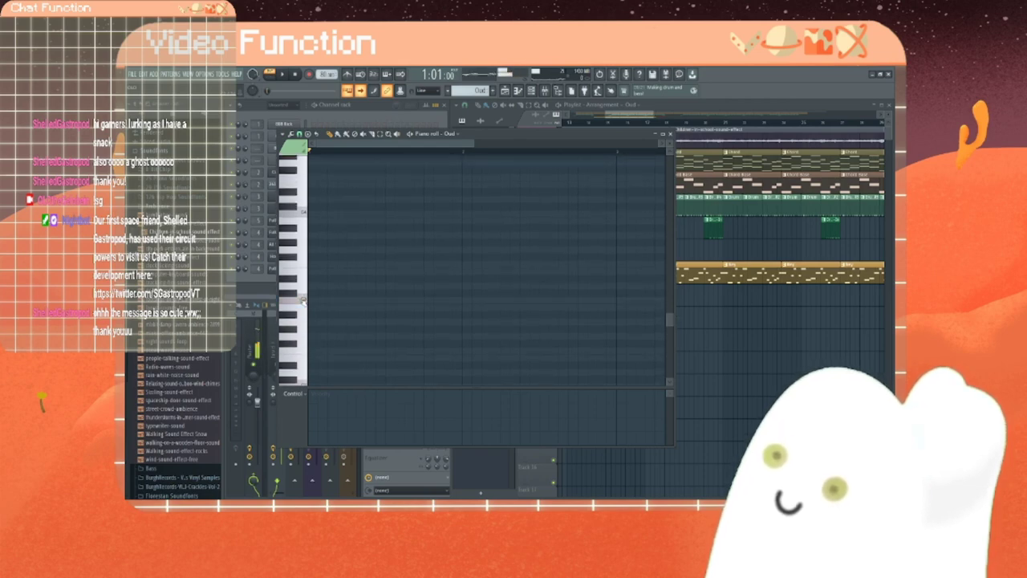
pyautogui.click(303, 298)
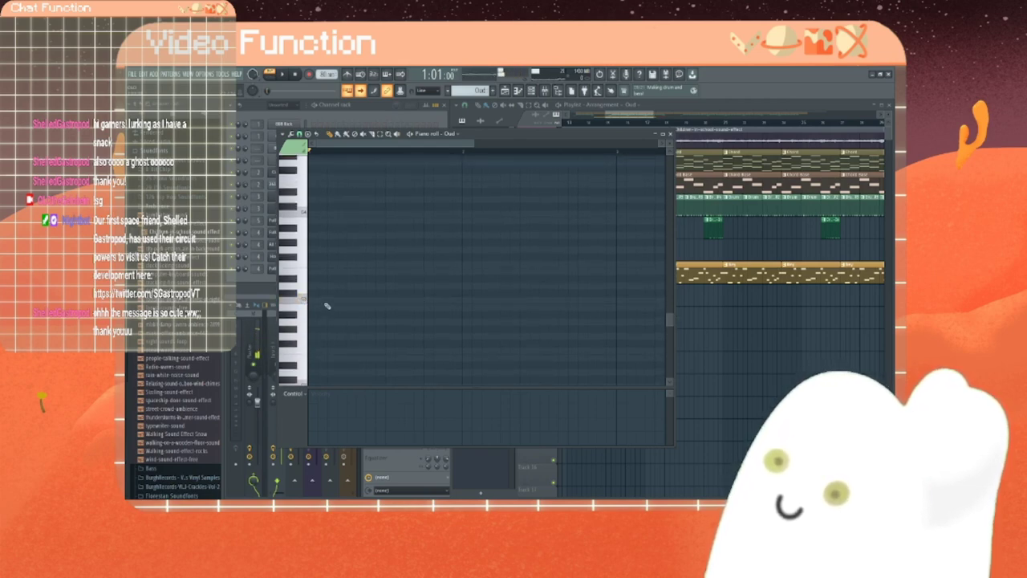
# Step: Draw eight Oud notes across the first bar as repeated pairs of C, G, D and A and play the pattern
pyautogui.click(321, 303)
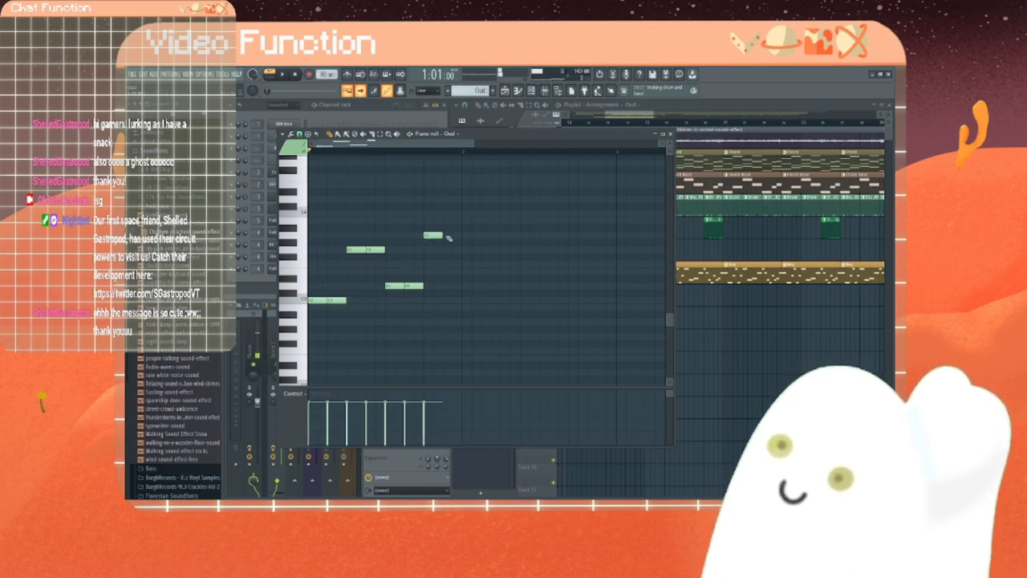
pyautogui.click(283, 75)
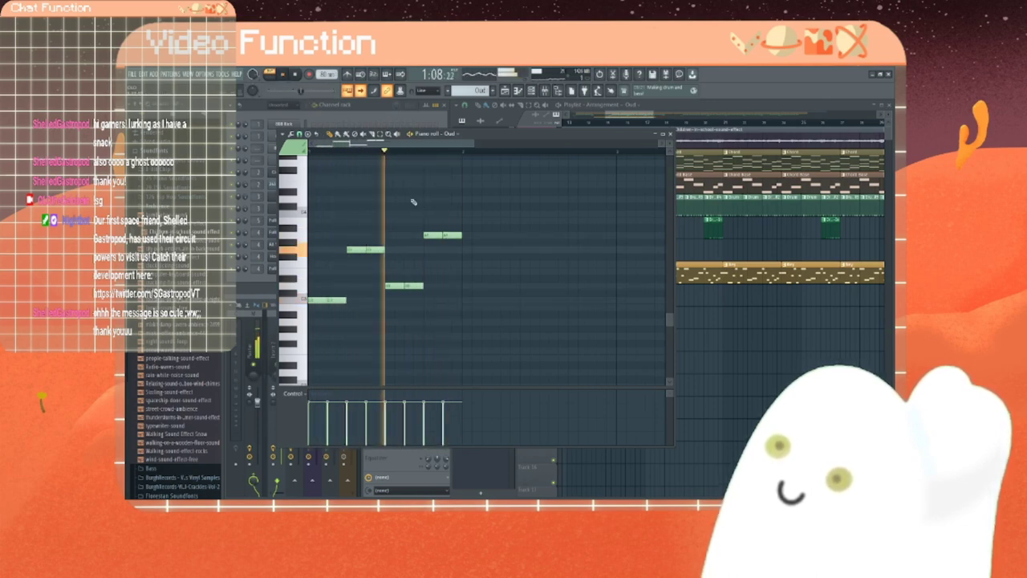
pyautogui.scroll(3, 425, 206)
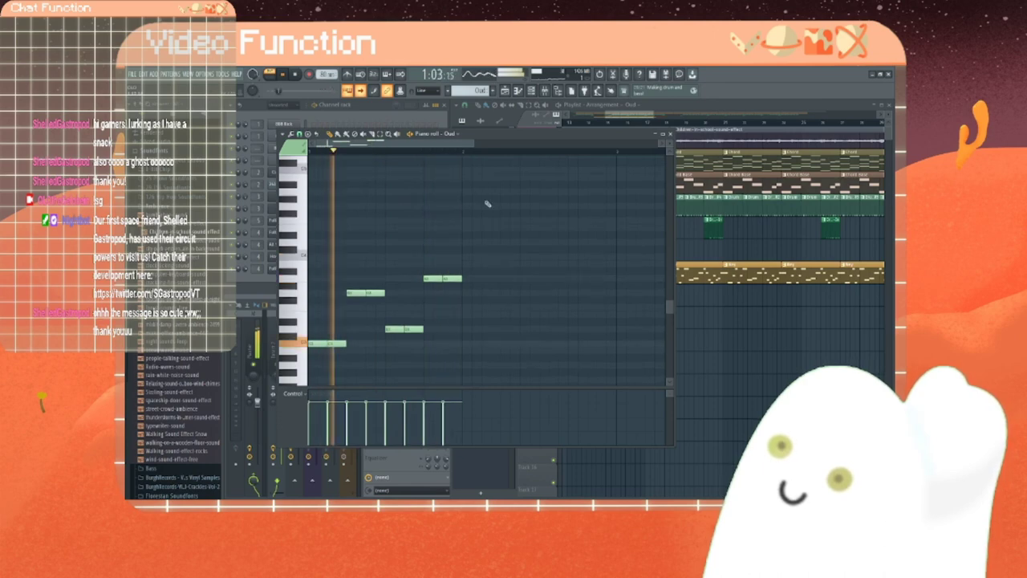
# Step: Place five Oud clips end to end on the Oud track from bar 21 and play the song from about bar 20
pyautogui.click(671, 134)
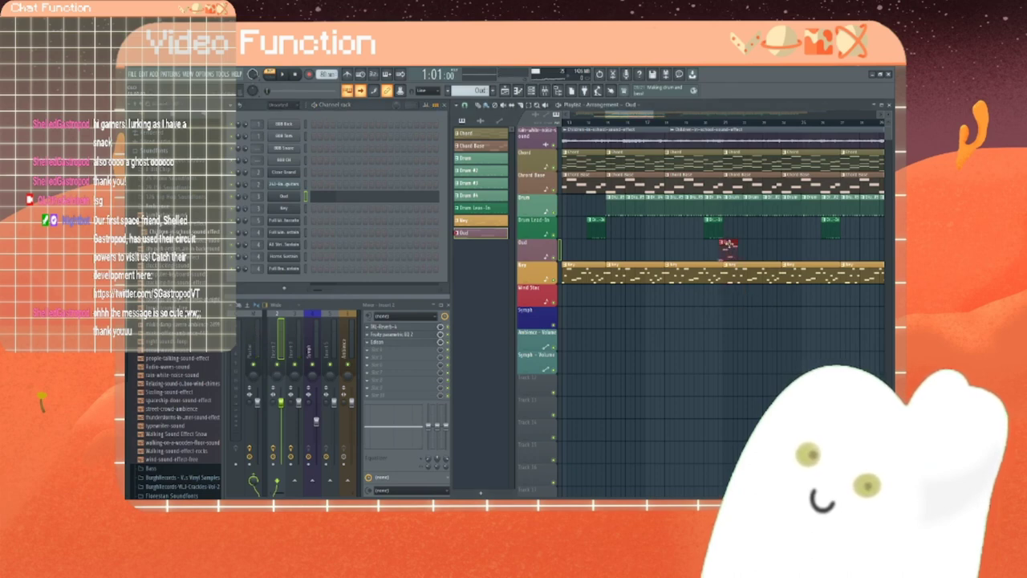
pyautogui.click(714, 125)
pyautogui.press('space')
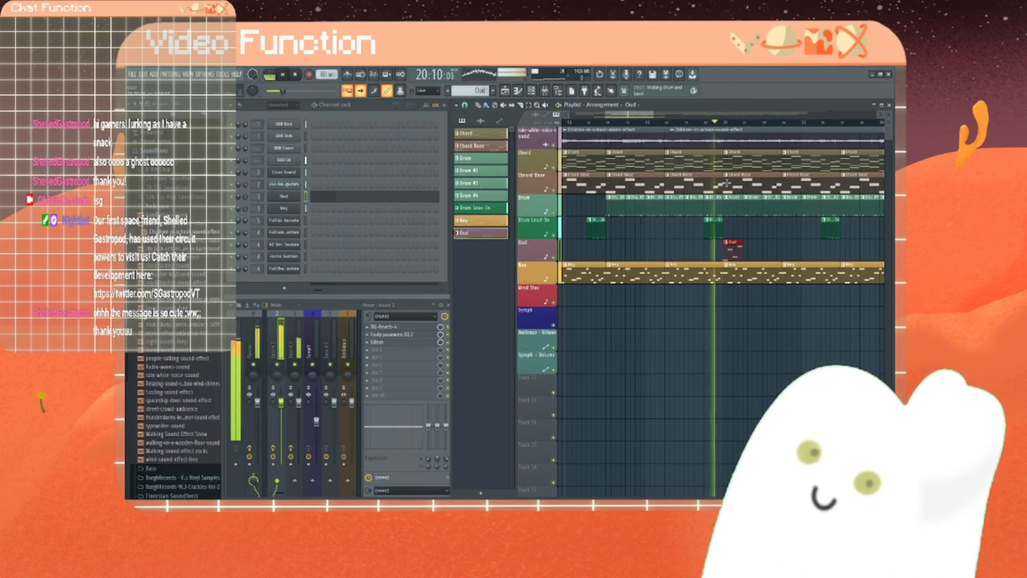
pyautogui.click(745, 252)
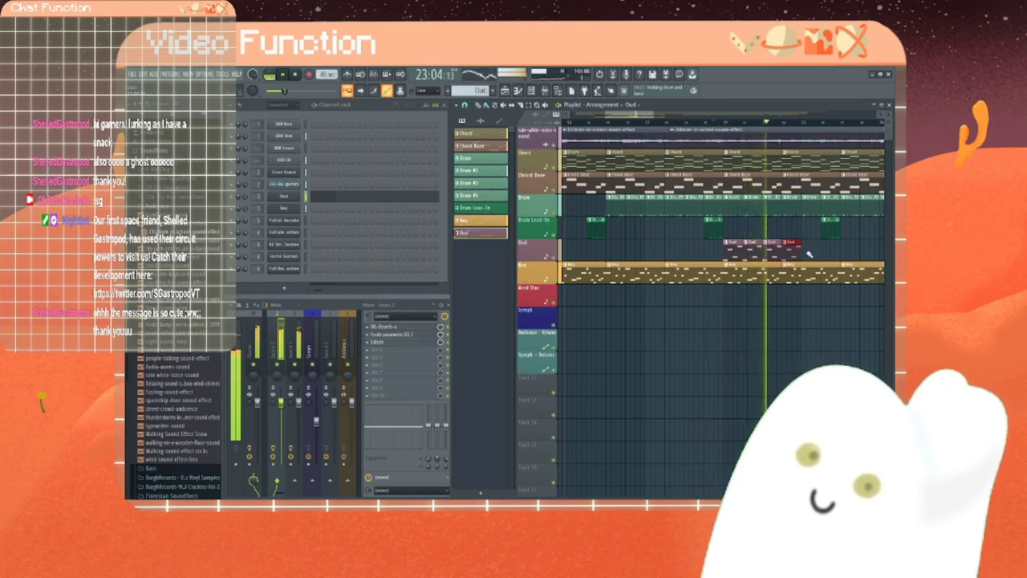
pyautogui.click(809, 253)
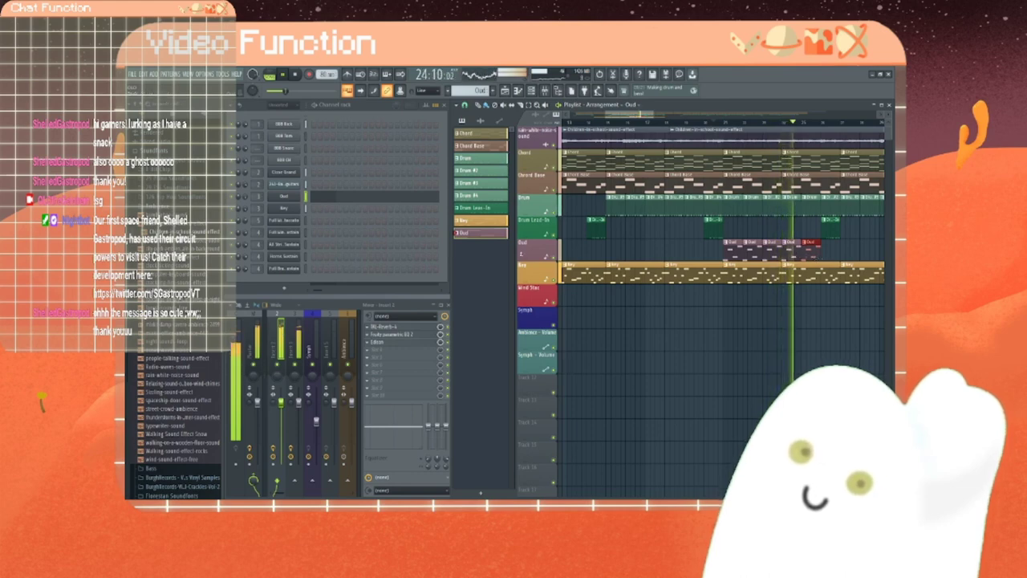
pyautogui.rightClick(482, 235)
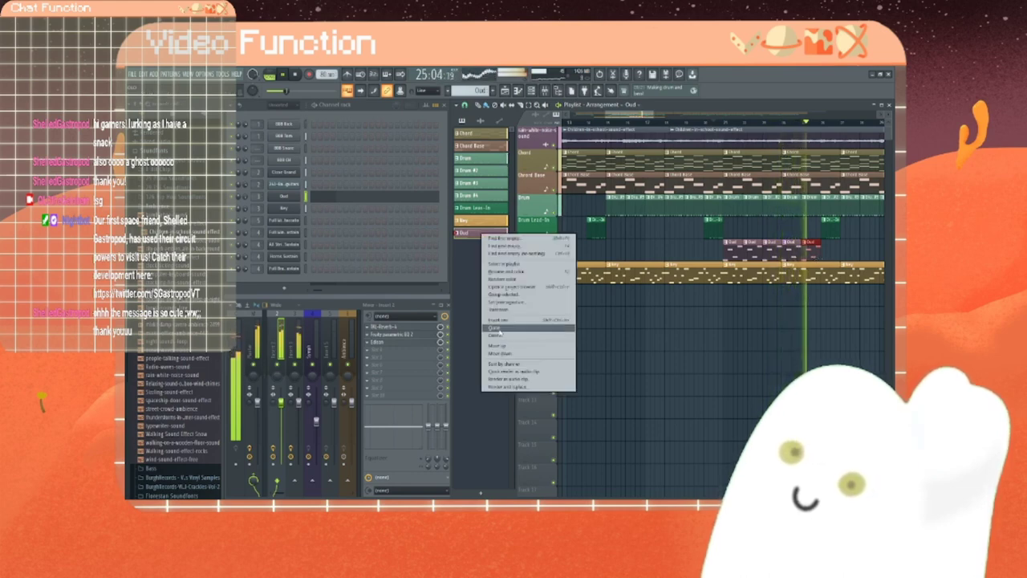
pyautogui.click(463, 275)
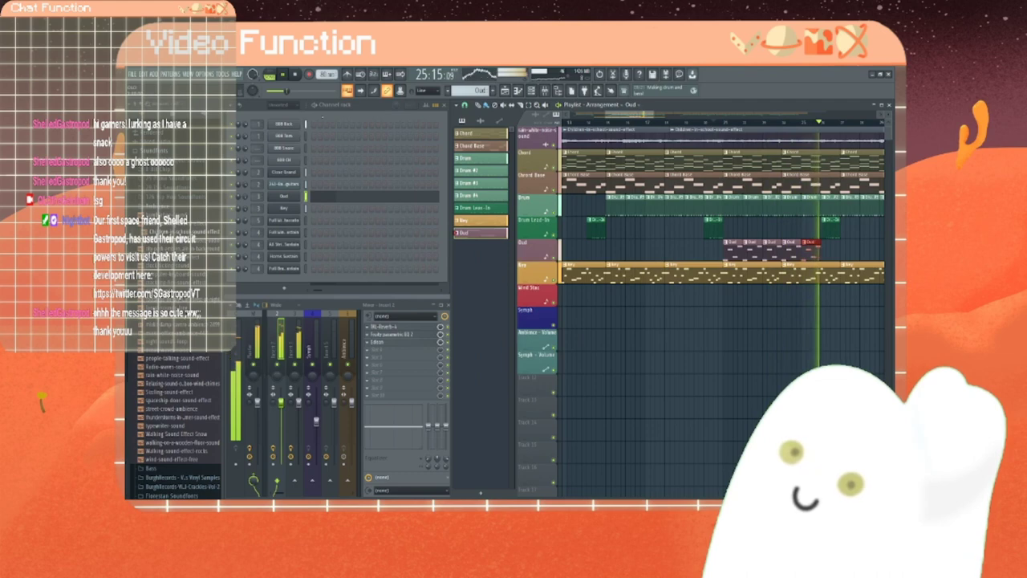
pyautogui.click(281, 75)
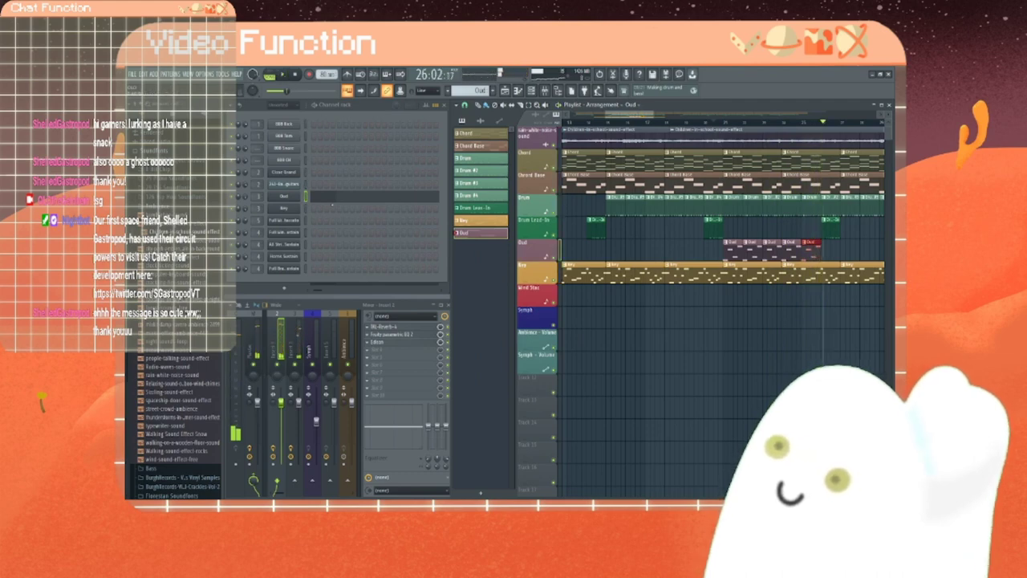
# Step: Reopen the Oud channel's piano roll and play the Oud pattern in a loop
pyautogui.rightClick(291, 196)
pyautogui.click(337, 197)
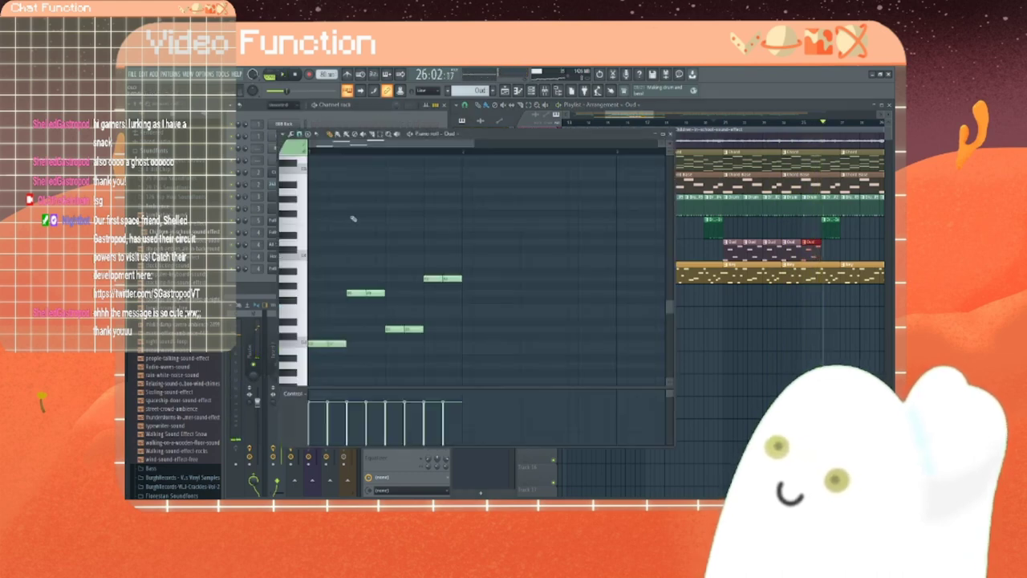
pyautogui.click(282, 75)
# Step: Add two high C notes three octaves above the opening pair of low C notes
pyautogui.scroll(3, 341, 236)
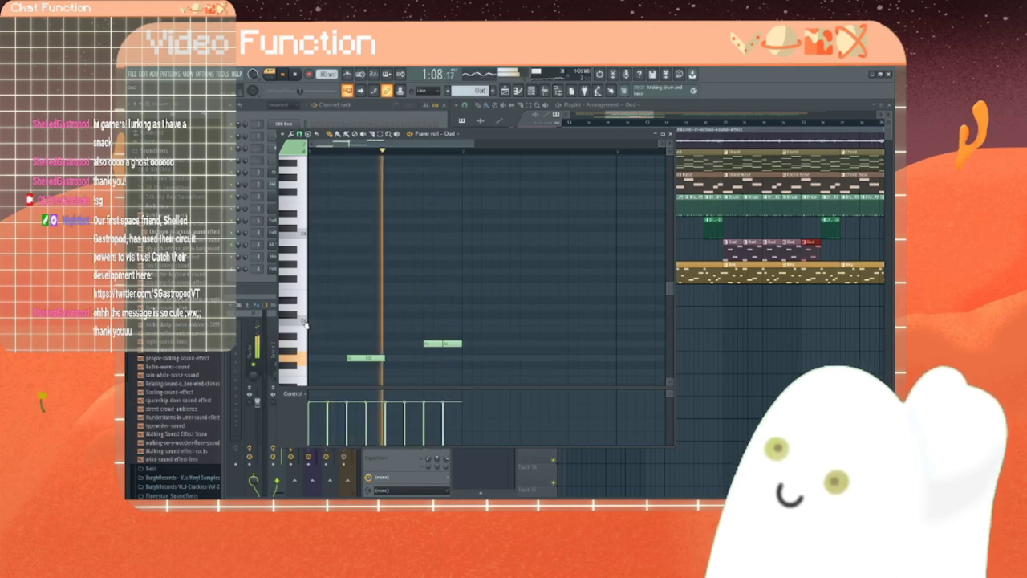
pyautogui.scroll(2, 305, 322)
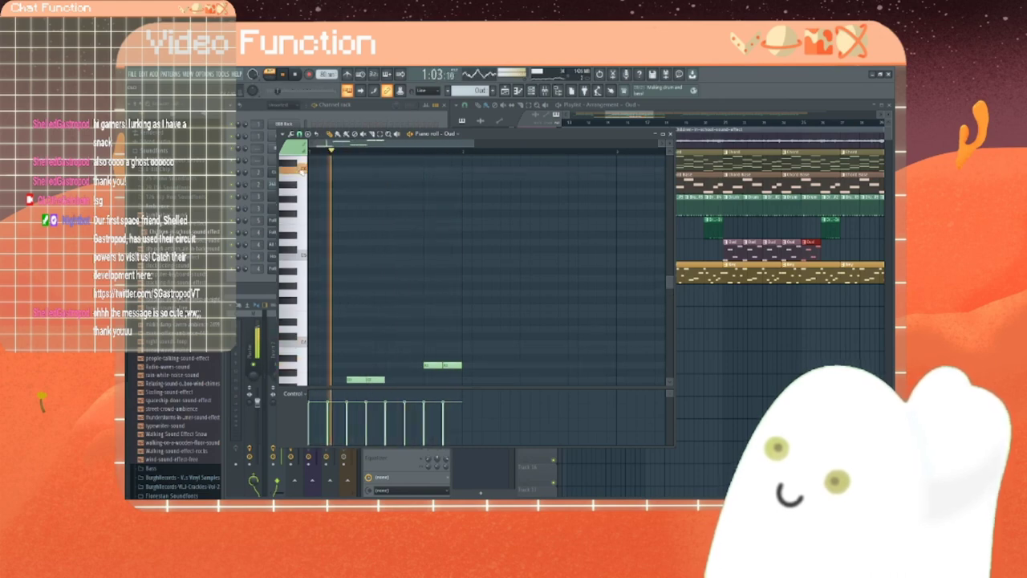
pyautogui.scroll(3, 315, 241)
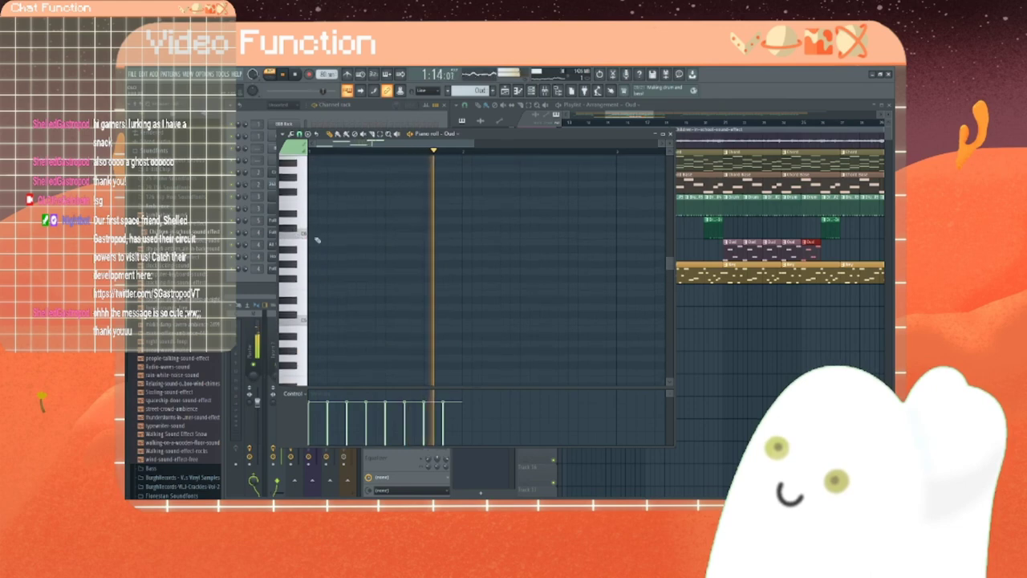
pyautogui.click(317, 256)
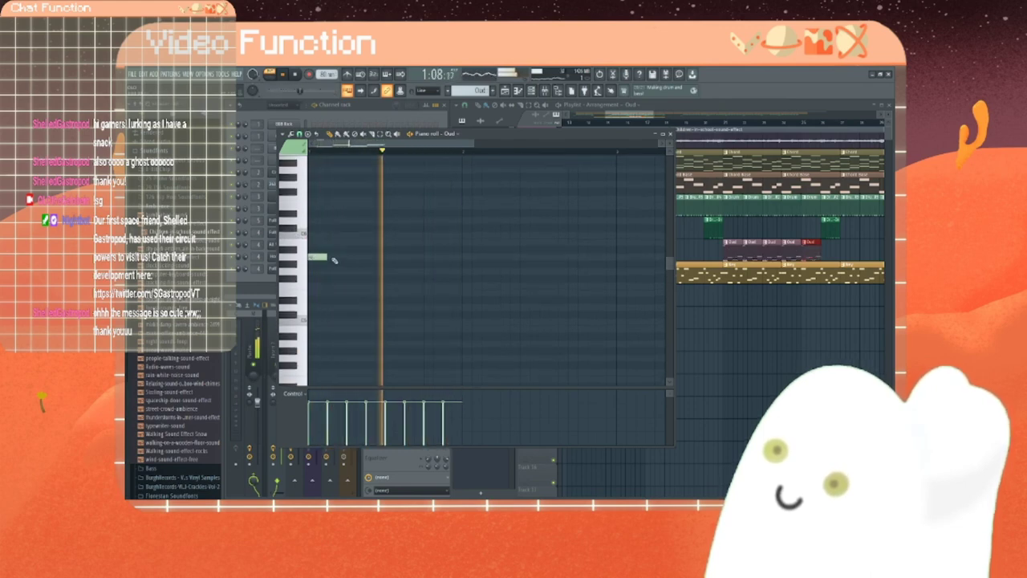
pyautogui.scroll(-7, 356, 263)
pyautogui.scroll(5, 357, 263)
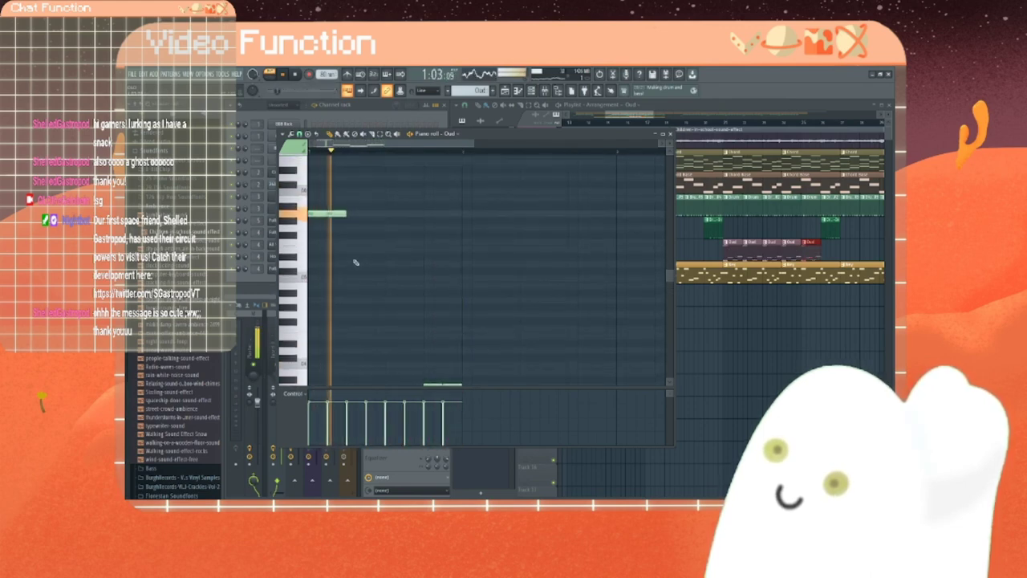
pyautogui.moveTo(318, 214); pyautogui.dragTo(334, 191)
# Step: Add a second high pair above the low G notes and settle both of its notes on G
pyautogui.scroll(-3, 341, 219)
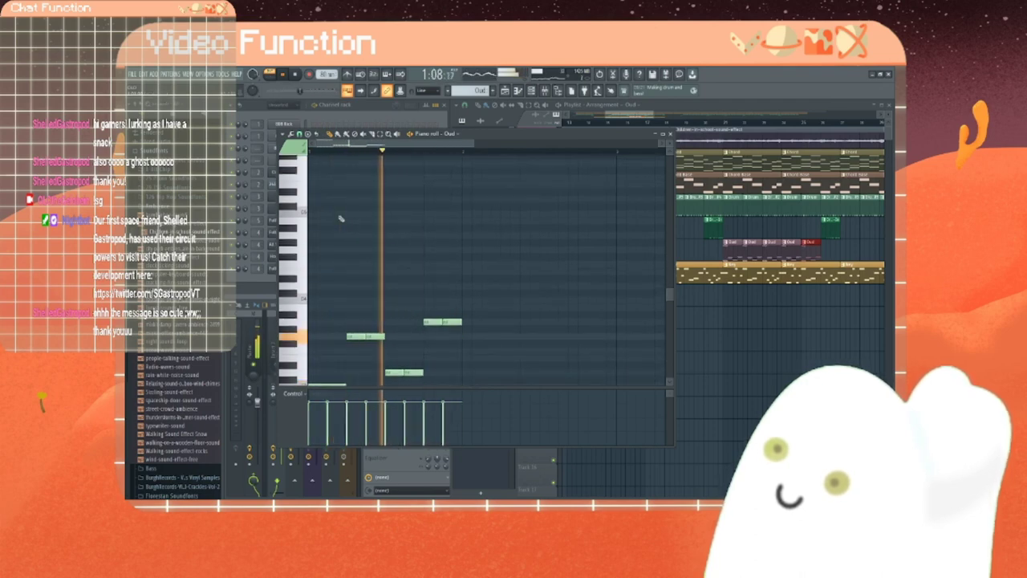
pyautogui.scroll(2, 341, 219)
pyautogui.click(354, 220)
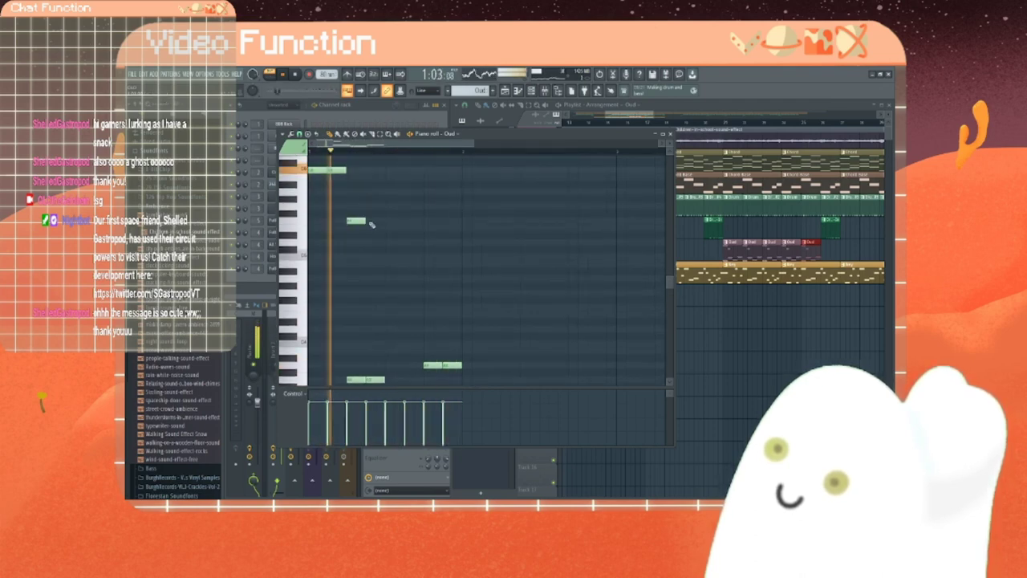
pyautogui.moveTo(357, 221); pyautogui.dragTo(371, 230)
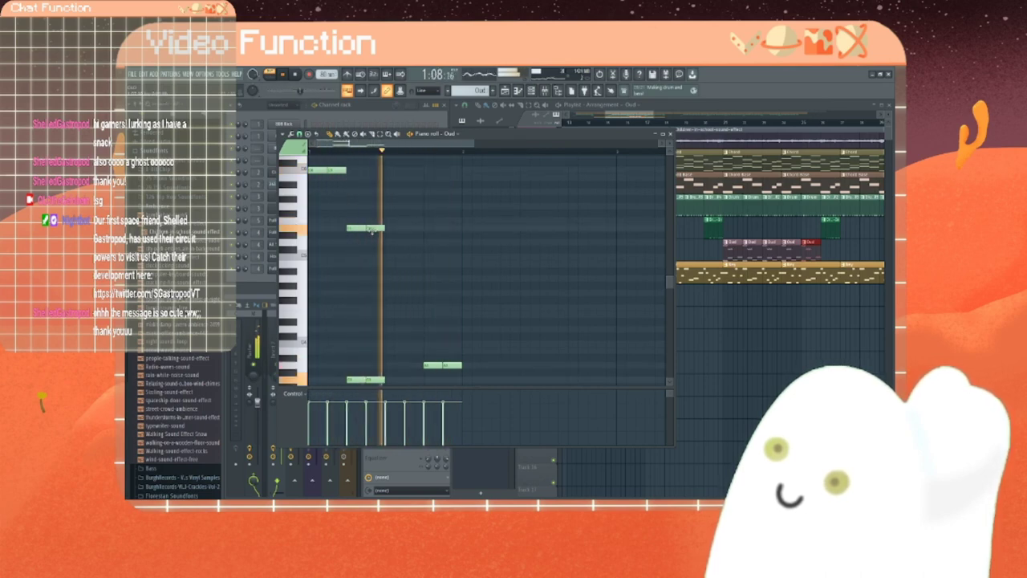
pyautogui.moveTo(357, 229); pyautogui.dragTo(372, 209)
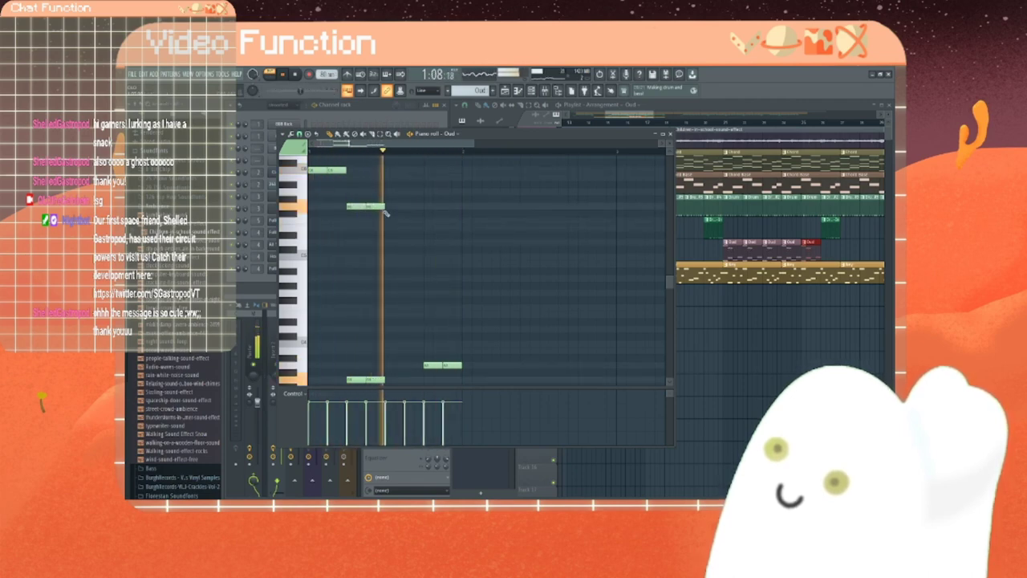
# Step: Continue the high line with two D notes followed by a G and an A at the end of the bar
pyautogui.scroll(-3, 385, 213)
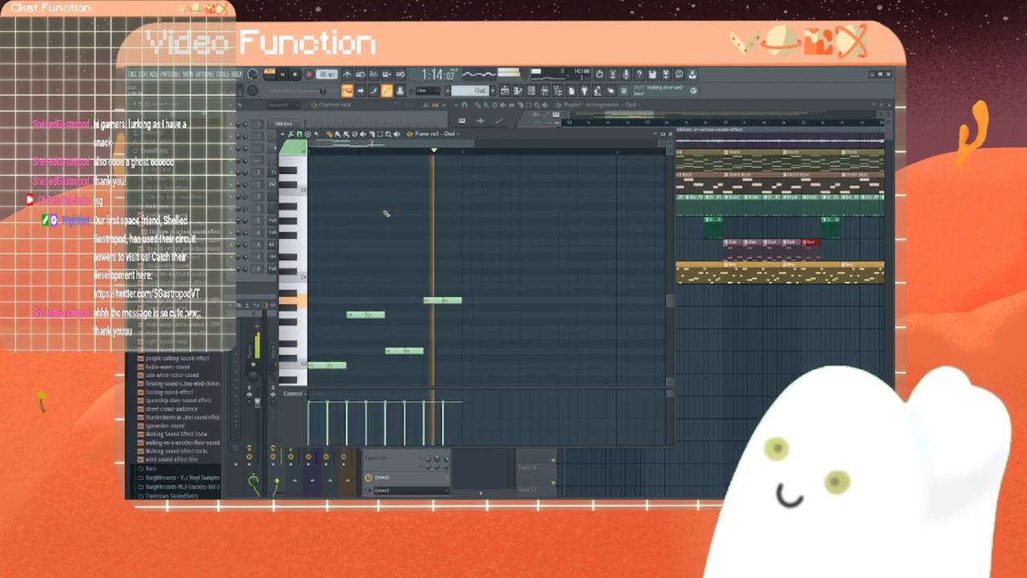
pyautogui.scroll(4, 385, 213)
pyautogui.scroll(-1, 385, 229)
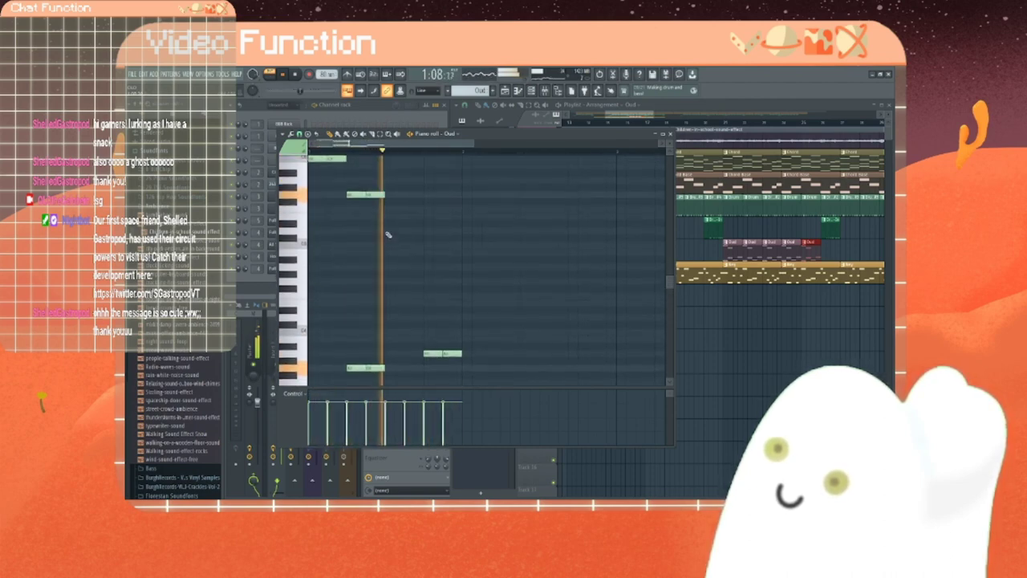
pyautogui.click(390, 242)
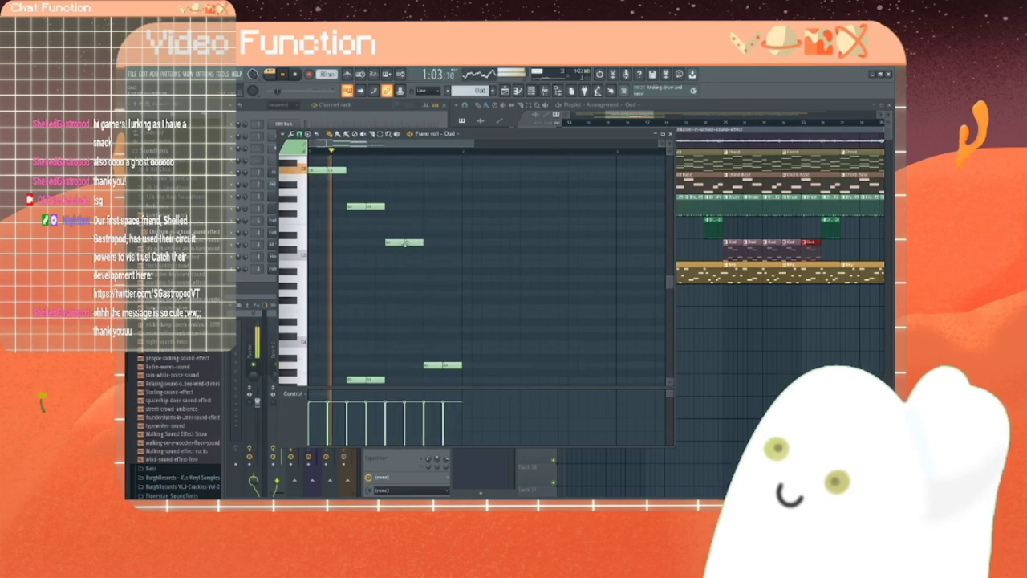
pyautogui.click(428, 207)
pyautogui.click(443, 191)
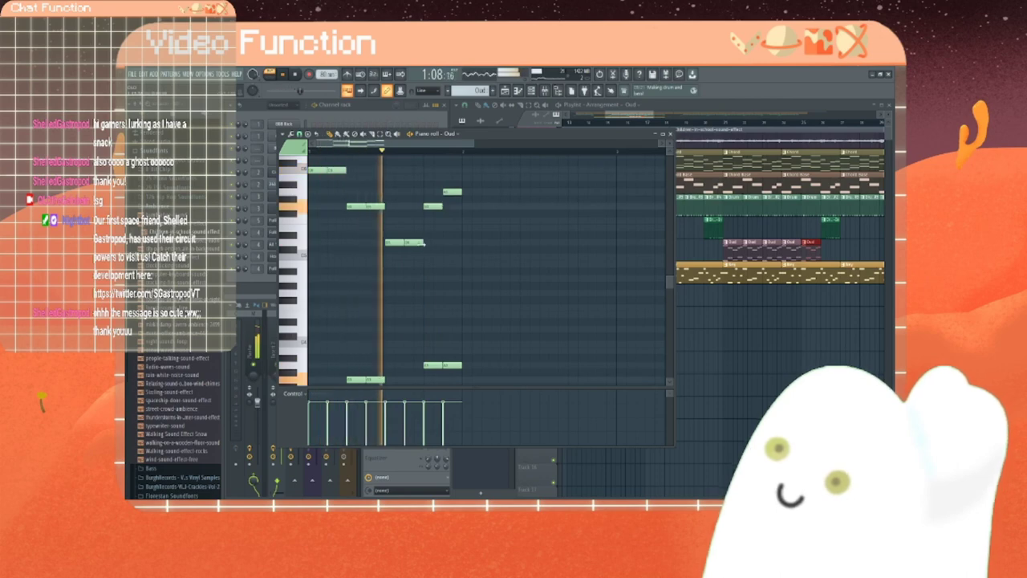
# Step: Shorten the first high D note and insert an E between it and the full-length second D
pyautogui.moveTo(422, 242); pyautogui.dragTo(394, 242)
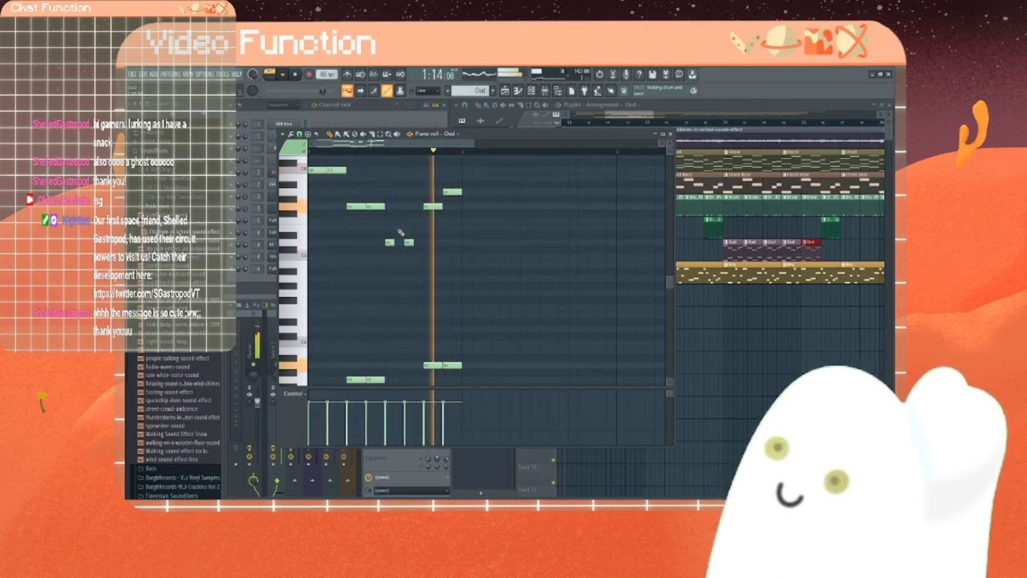
pyautogui.click(399, 229)
pyautogui.click(420, 221)
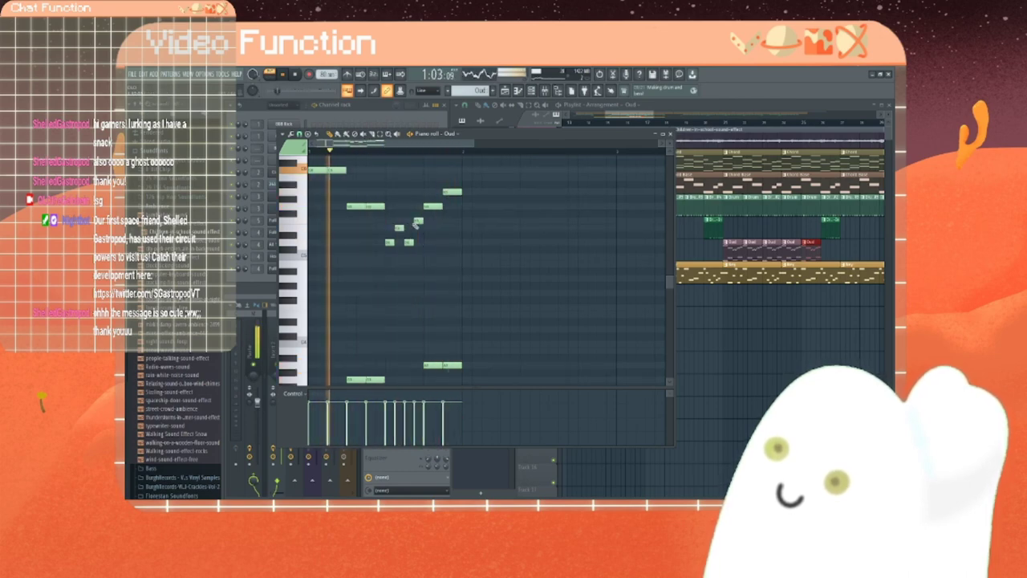
pyautogui.rightClick(416, 223)
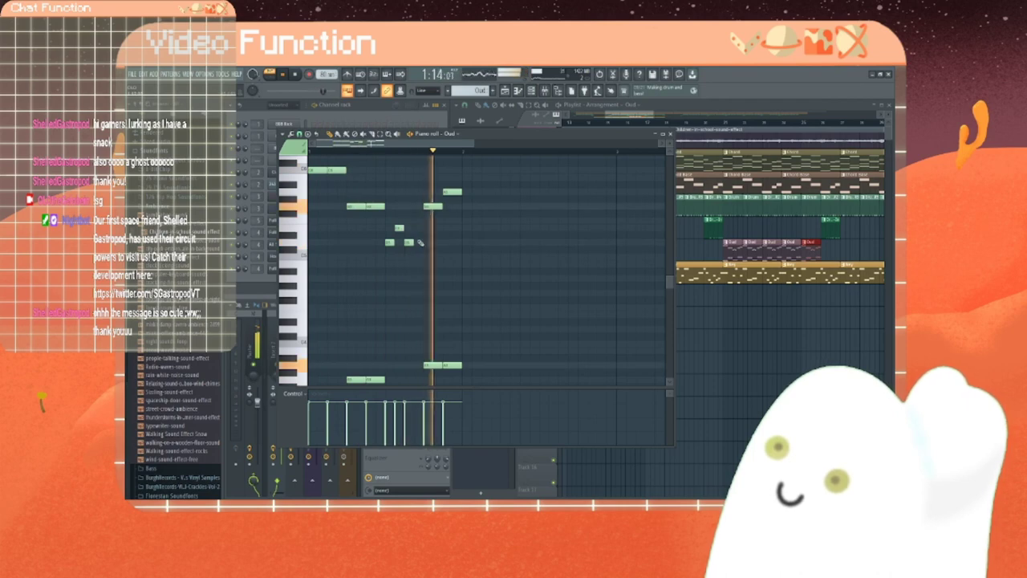
pyautogui.moveTo(413, 243); pyautogui.dragTo(422, 242)
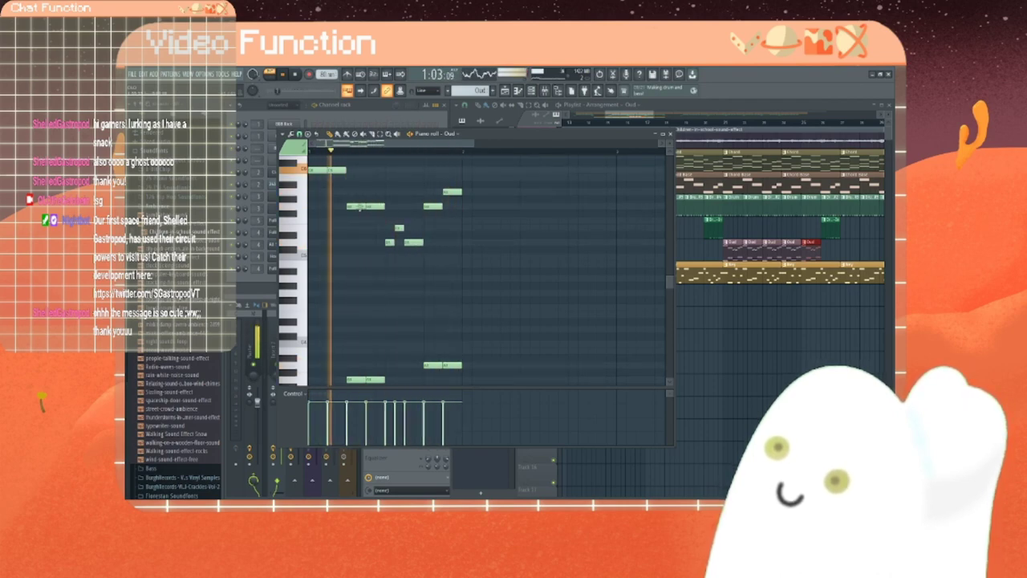
# Step: Shorten the first of each high C and G pair and the later single G, filling the gaps with G, A and C
pyautogui.moveTo(364, 206); pyautogui.dragTo(355, 207)
pyautogui.click(360, 192)
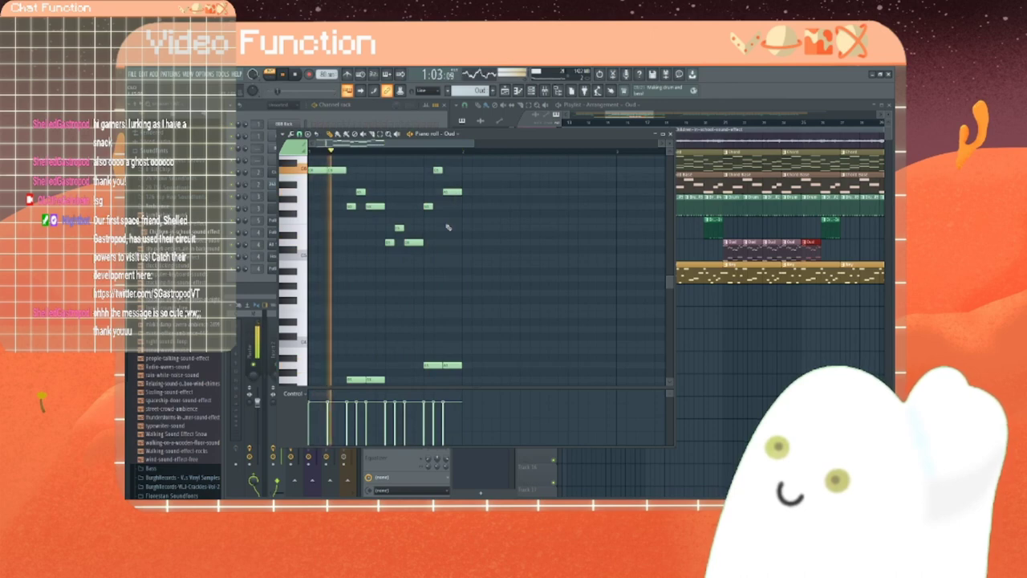
pyautogui.scroll(2, 387, 231)
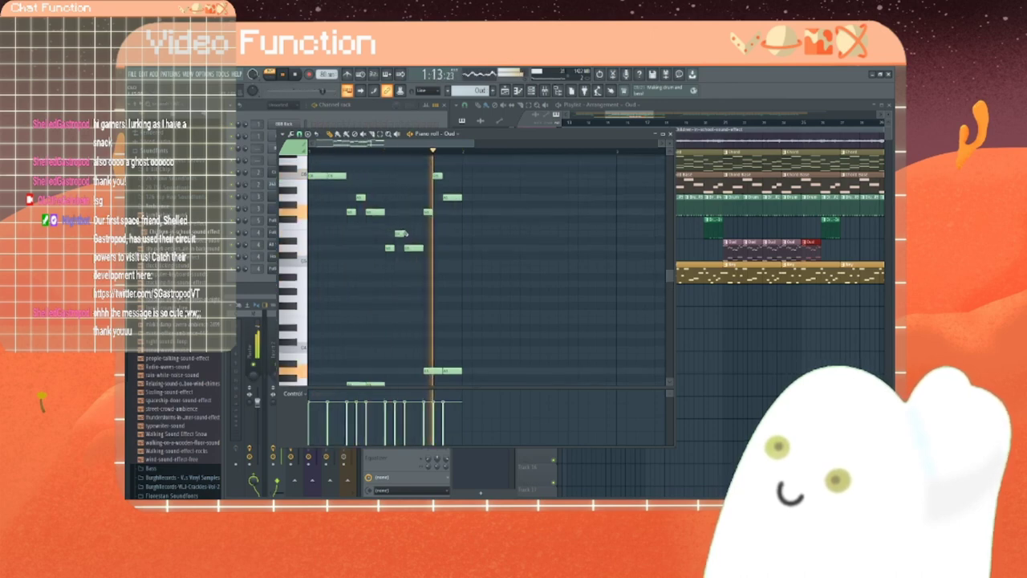
pyautogui.scroll(1, 384, 231)
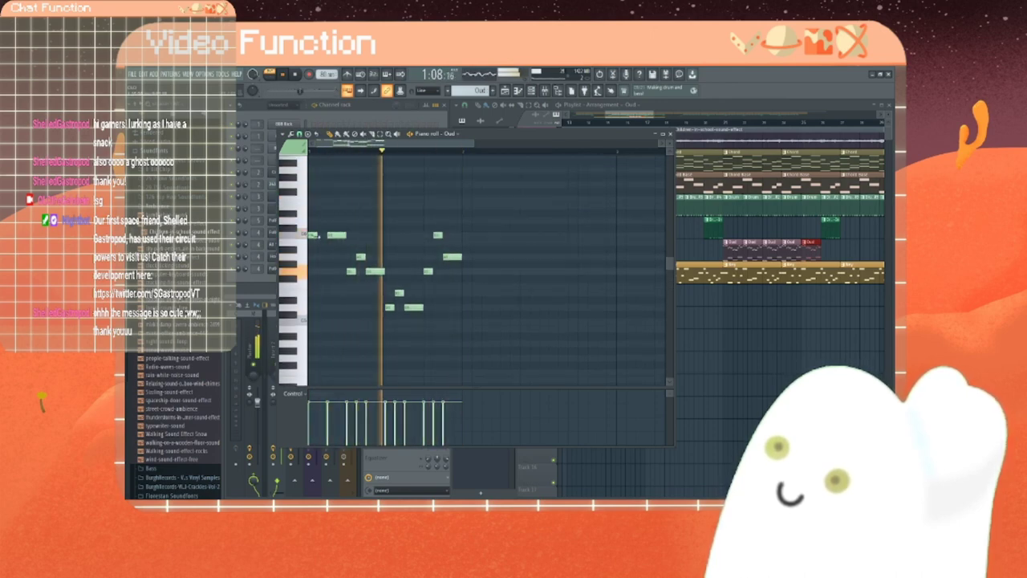
pyautogui.click(321, 271)
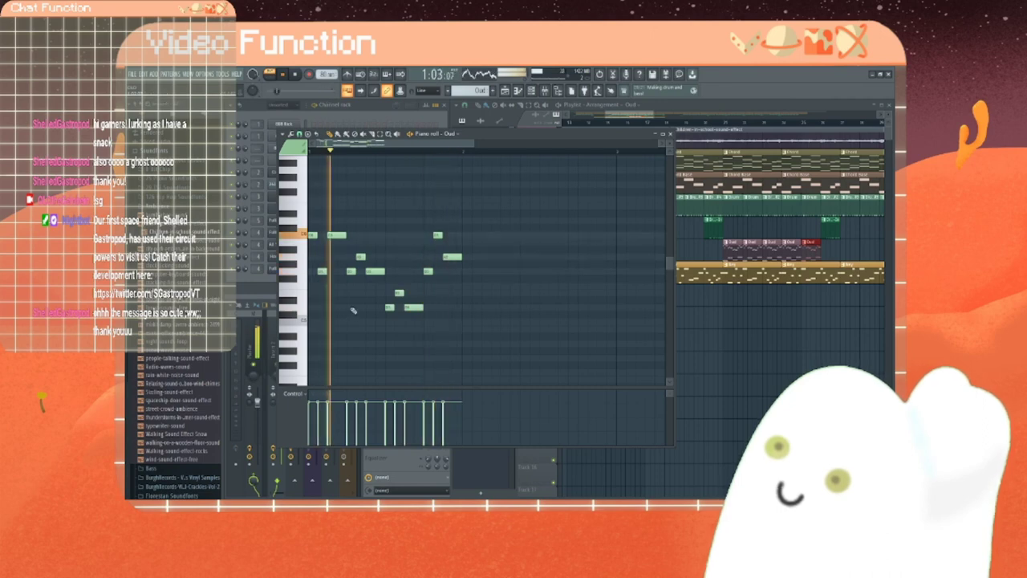
# Step: Close the piano roll, add an Oud clip at bar 26 and play the arrangement through the Oud section from bar 21
pyautogui.scroll(-6, 352, 310)
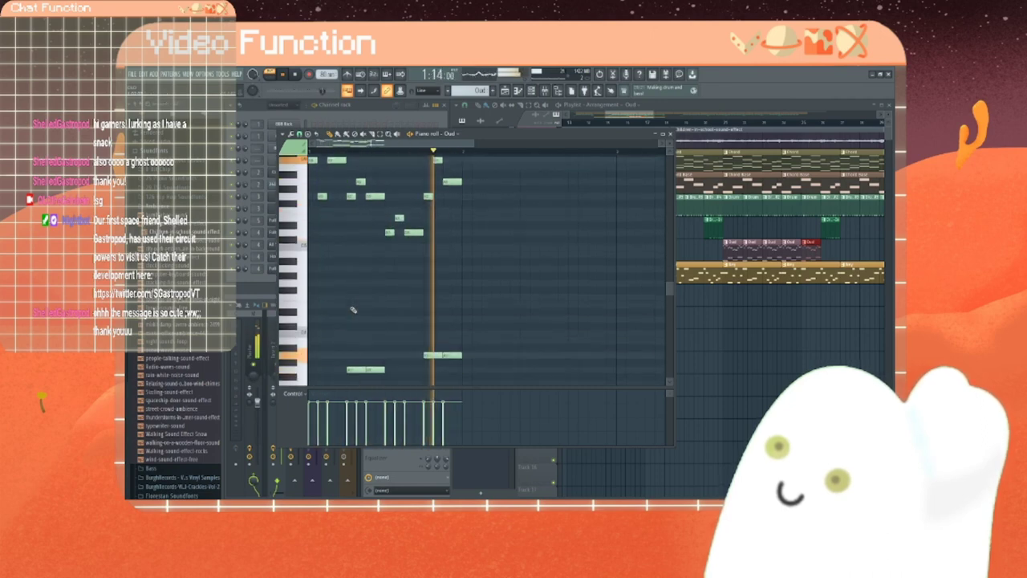
pyautogui.scroll(-1, 352, 309)
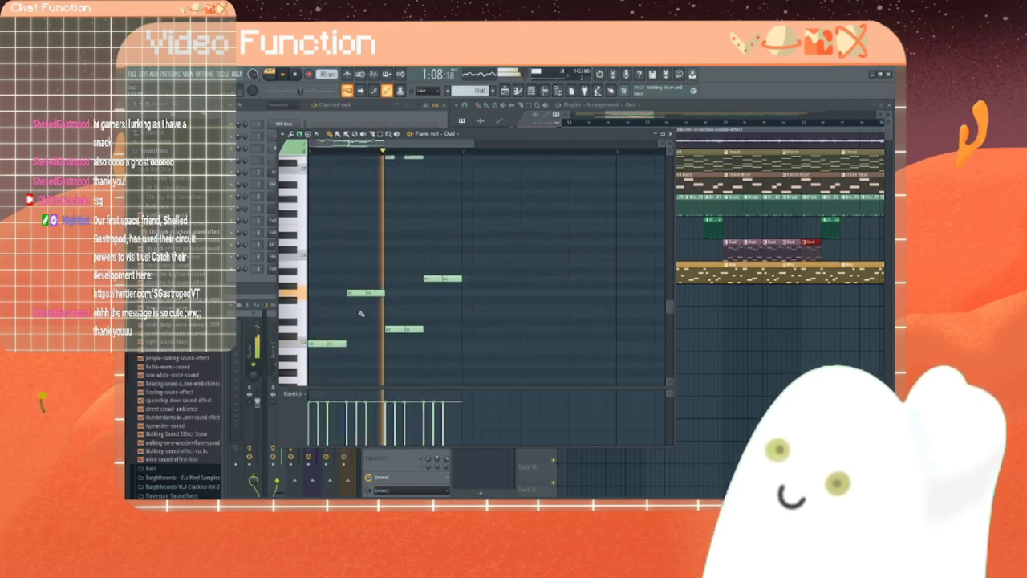
pyautogui.press('F7')
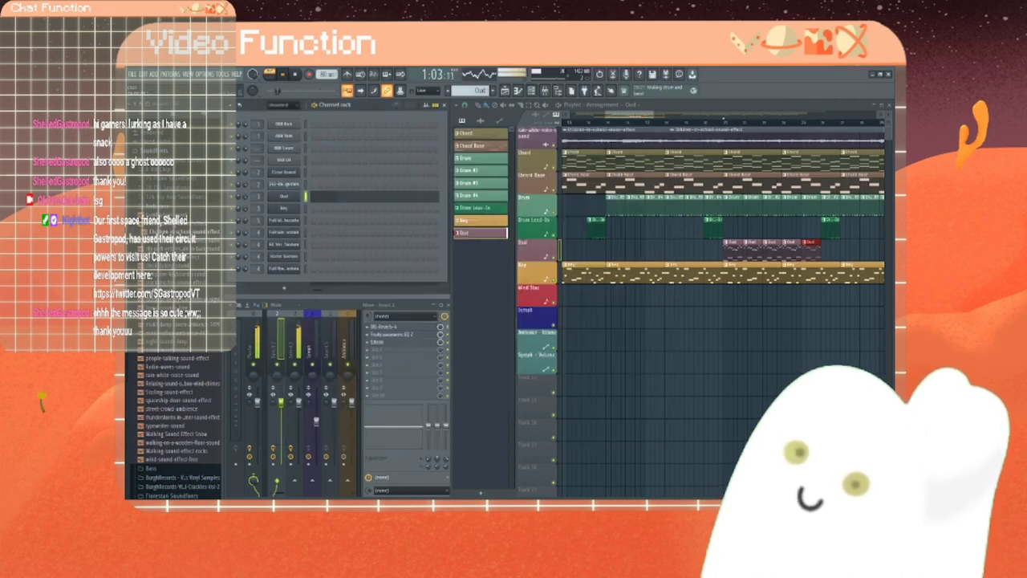
pyautogui.click(721, 124)
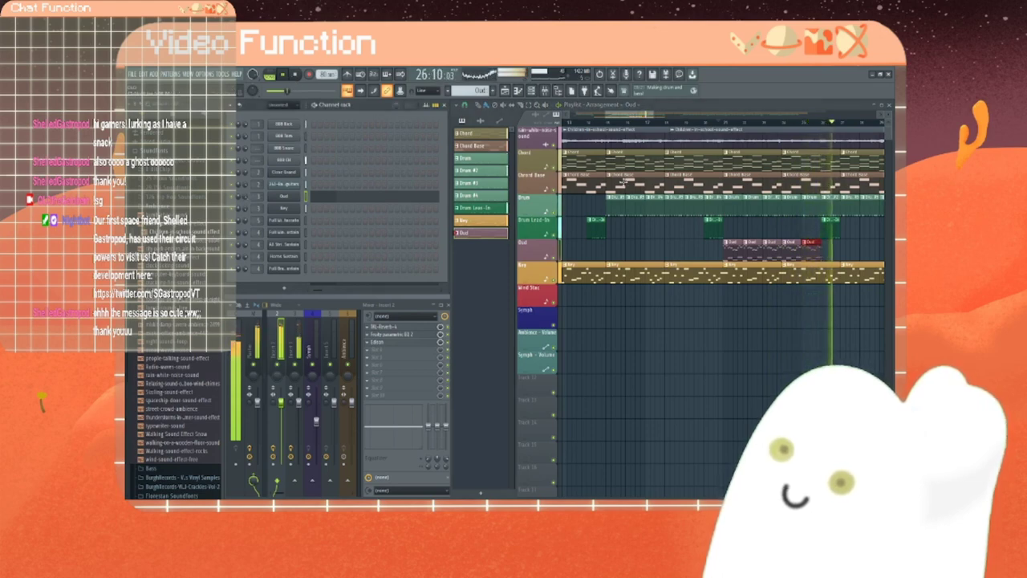
pyautogui.click(295, 75)
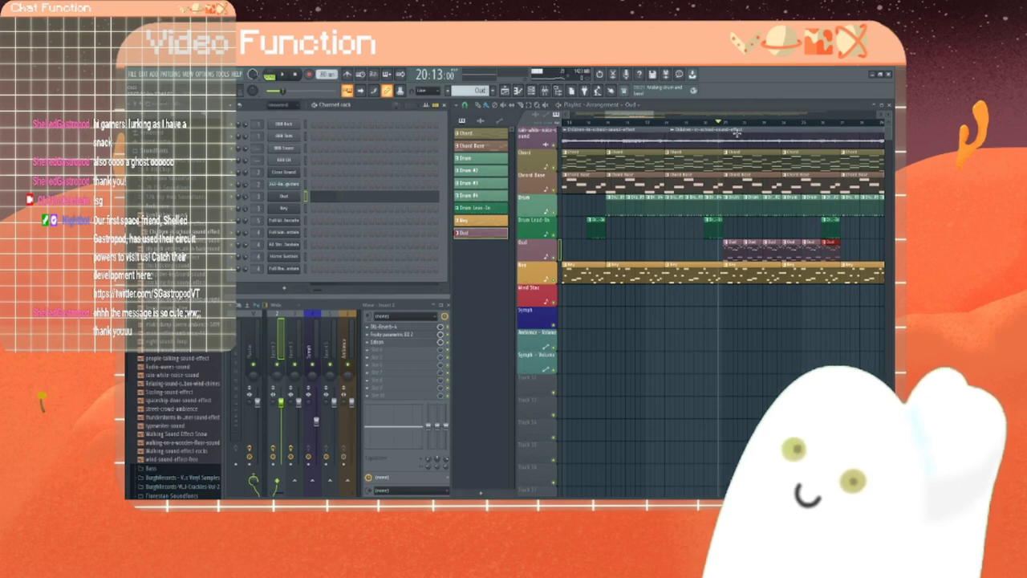
pyautogui.click(284, 75)
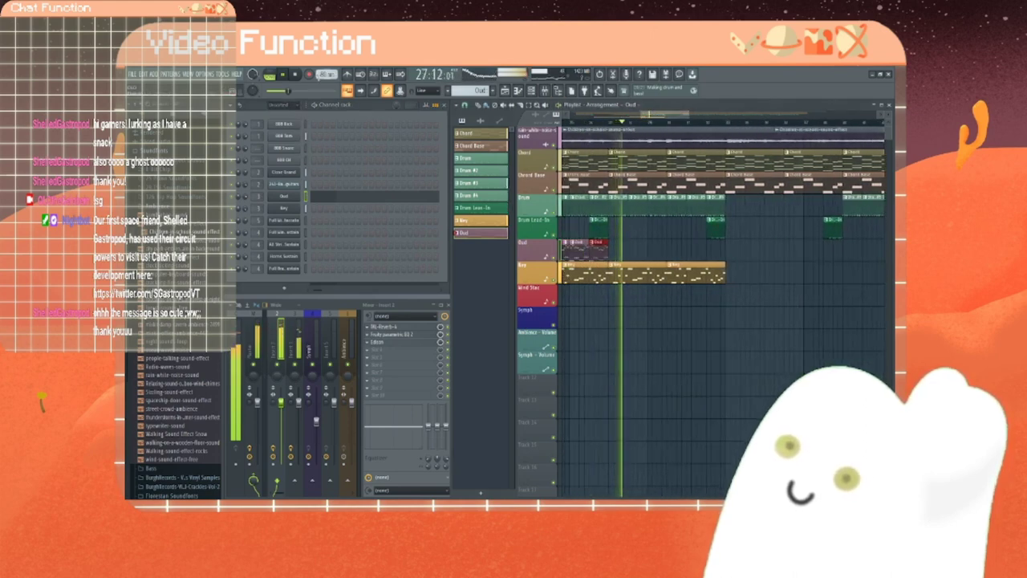
pyautogui.press('space')
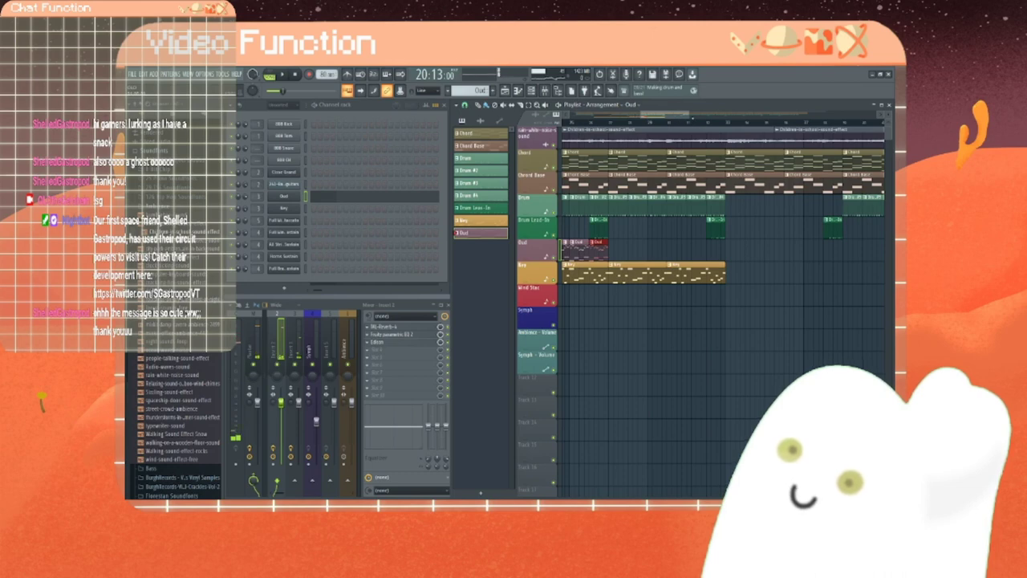
# Step: Clone the Oud pattern and open the Oud channel's piano roll in the copy
pyautogui.scroll(2, 642, 240)
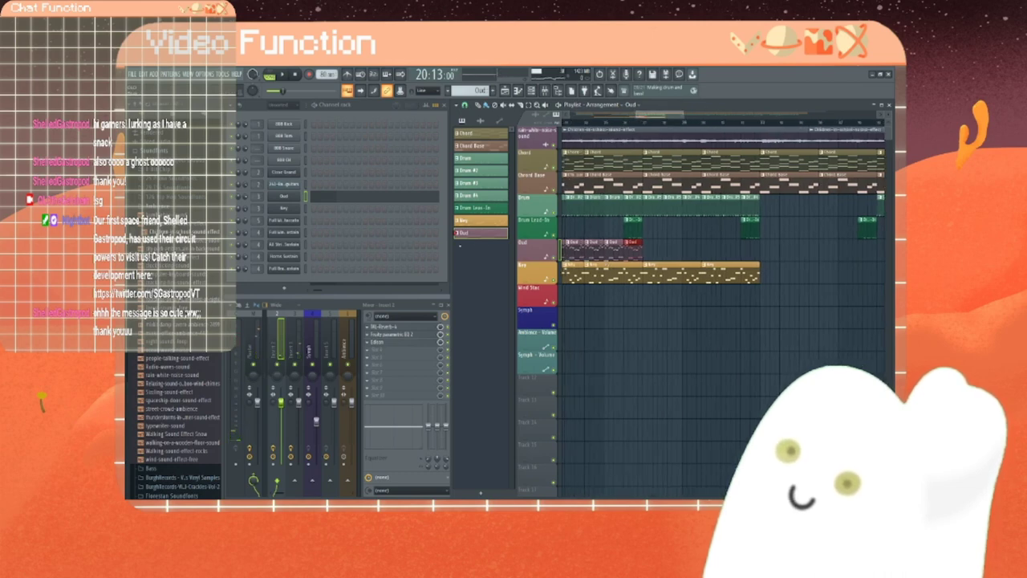
pyautogui.rightClick(465, 234)
pyautogui.click(479, 332)
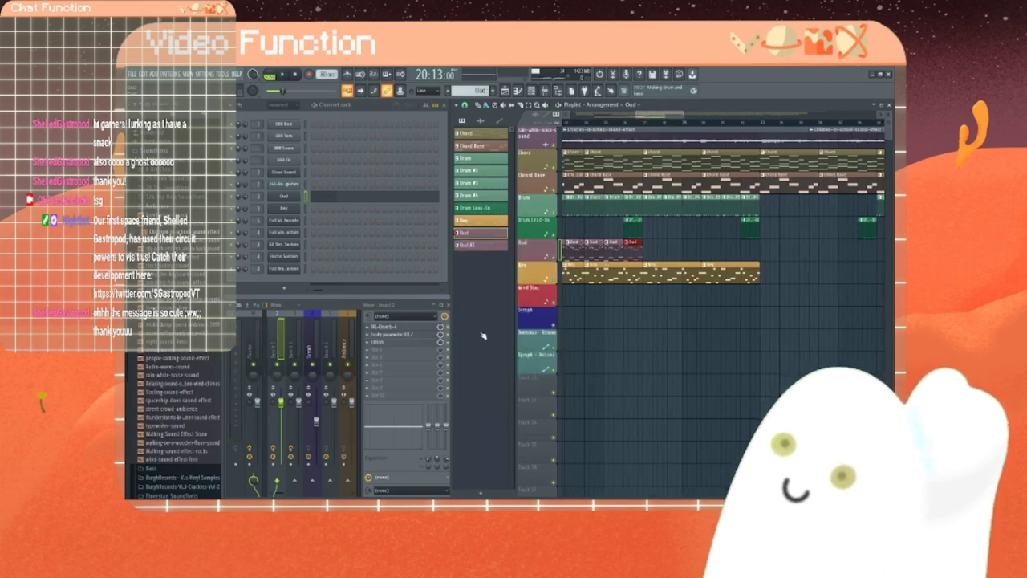
pyautogui.rightClick(286, 201)
pyautogui.click(317, 205)
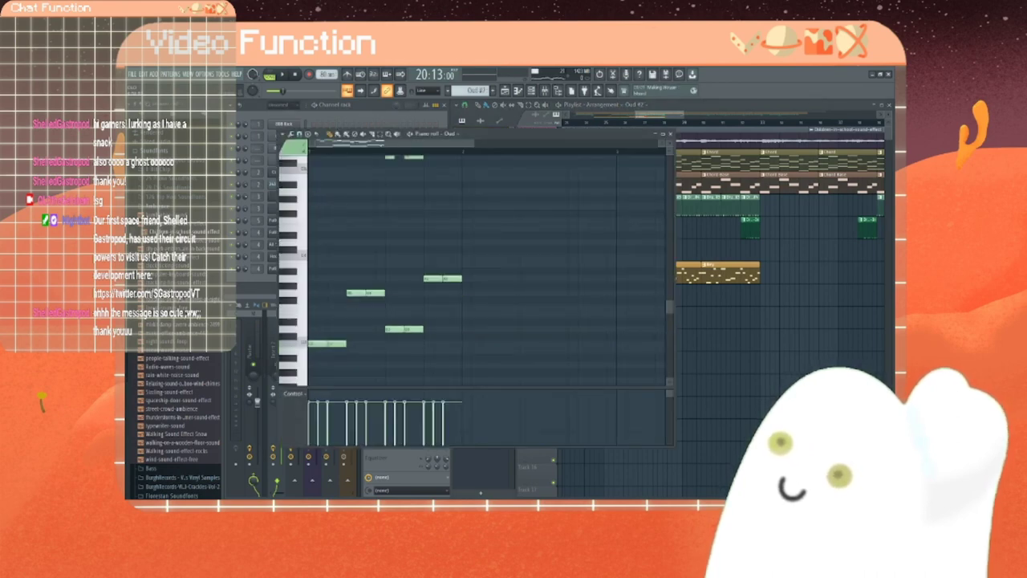
# Step: Loop the cloned pattern and shorten the second high C and second high G, filling the gaps with a G and an A
pyautogui.press('space')
pyautogui.scroll(5, 348, 252)
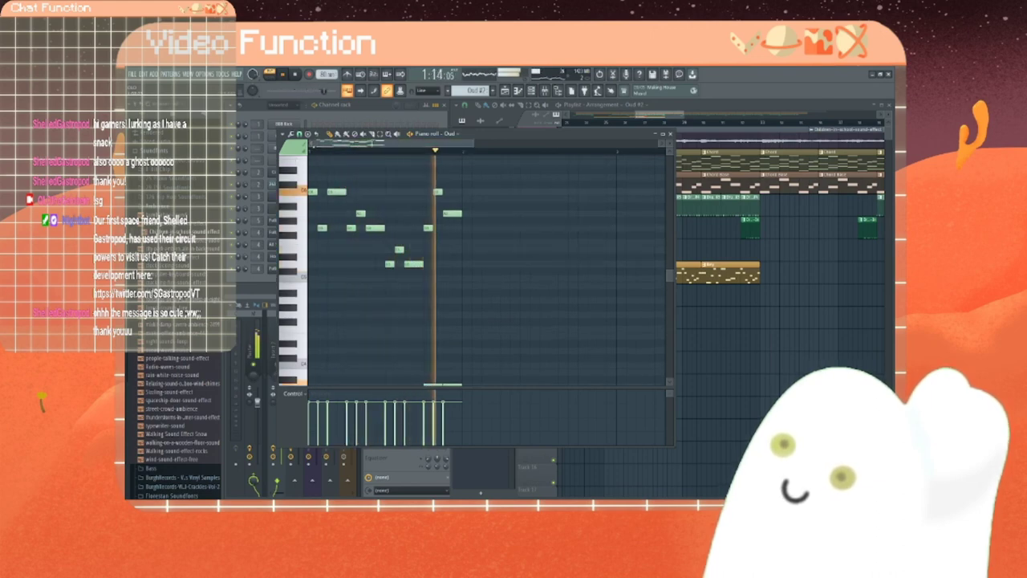
pyautogui.scroll(-1, 413, 241)
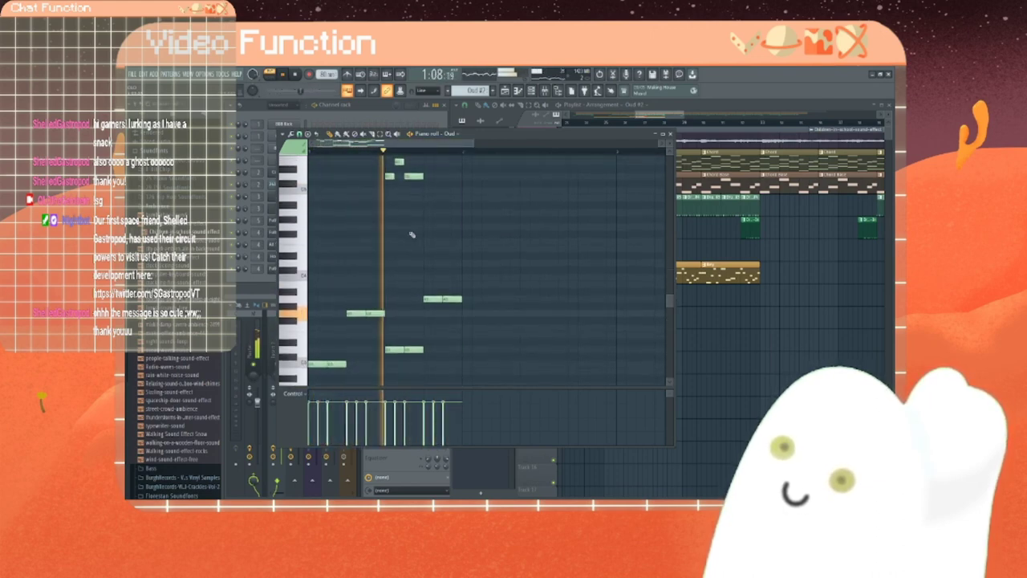
pyautogui.scroll(3, 377, 228)
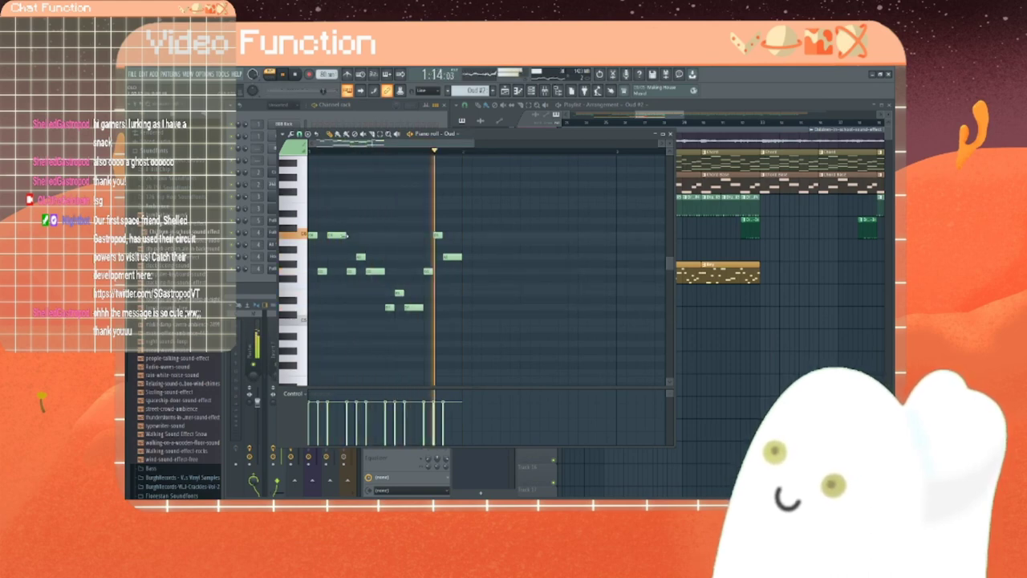
pyautogui.click(342, 272)
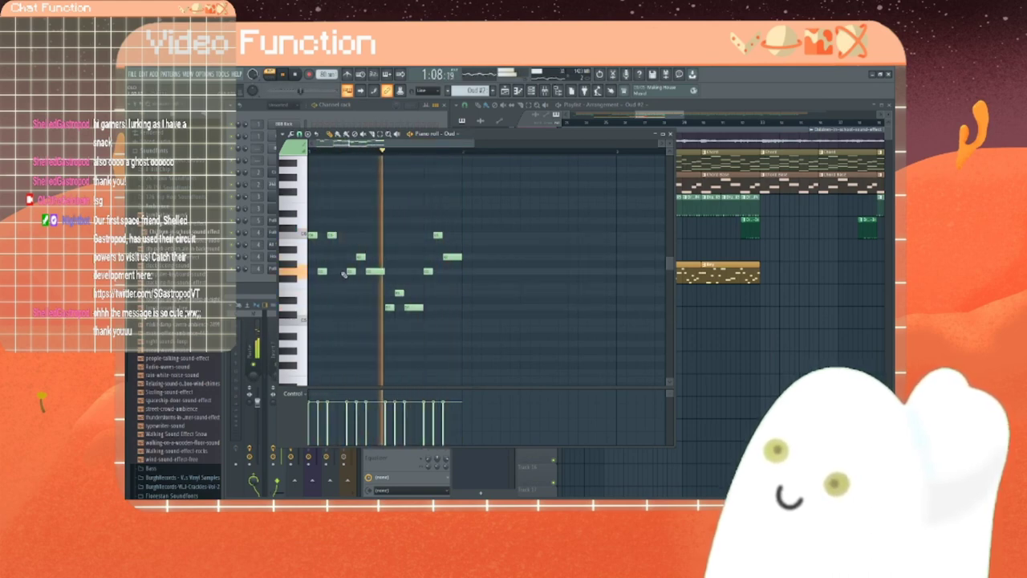
pyautogui.moveTo(385, 272); pyautogui.dragTo(375, 272)
pyautogui.click(381, 258)
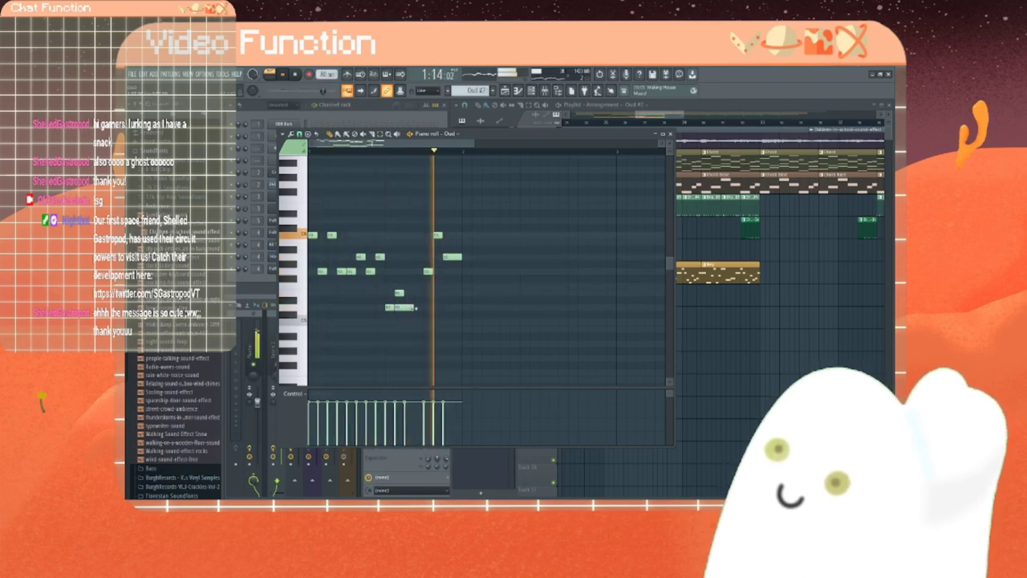
# Step: Shorten the second high D and the closing A, adding an E and a G after them
pyautogui.moveTo(422, 308); pyautogui.dragTo(414, 308)
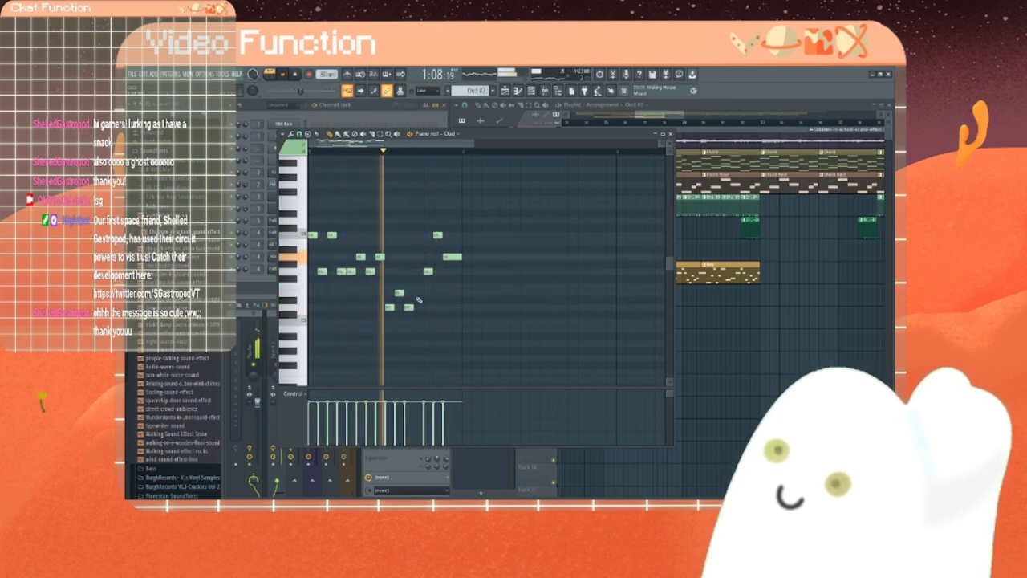
pyautogui.click(419, 295)
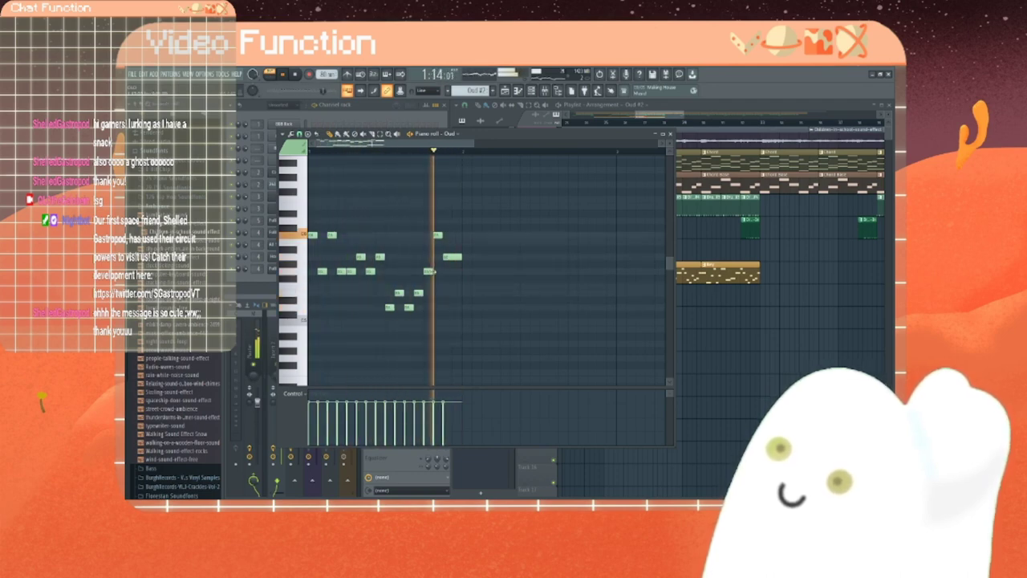
pyautogui.moveTo(460, 258); pyautogui.dragTo(455, 257)
pyautogui.click(456, 271)
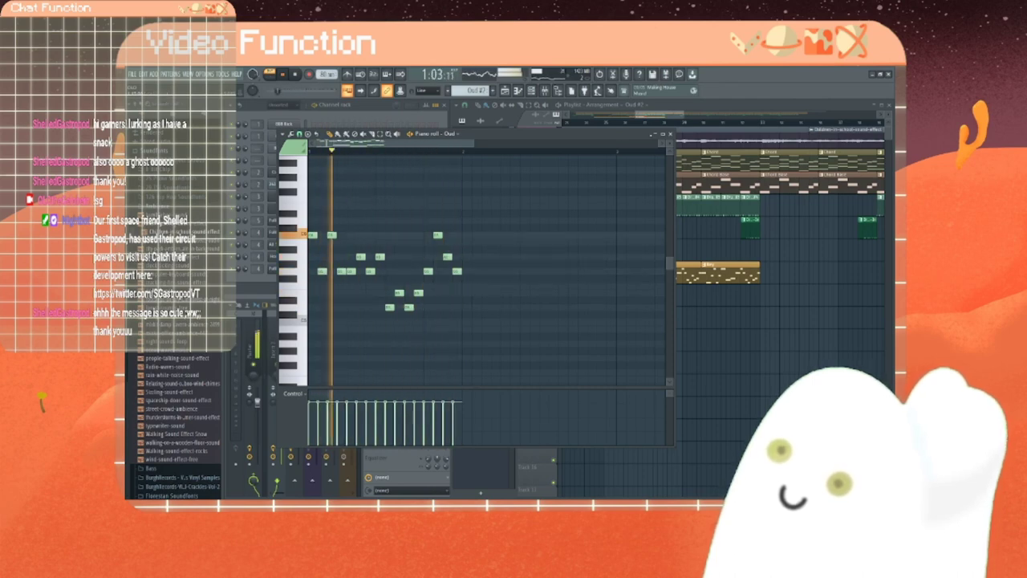
# Step: Close the piano roll and fill the Oud track from bar 27 through bar 32 with Oud #2 clips while the song plays
pyautogui.click(671, 134)
pyautogui.click(654, 249)
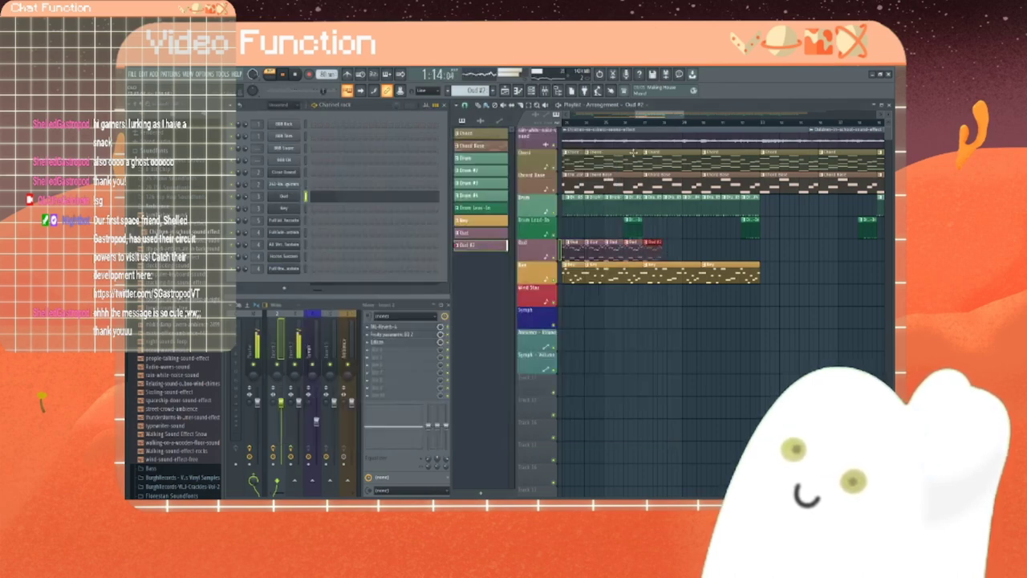
pyautogui.click(643, 122)
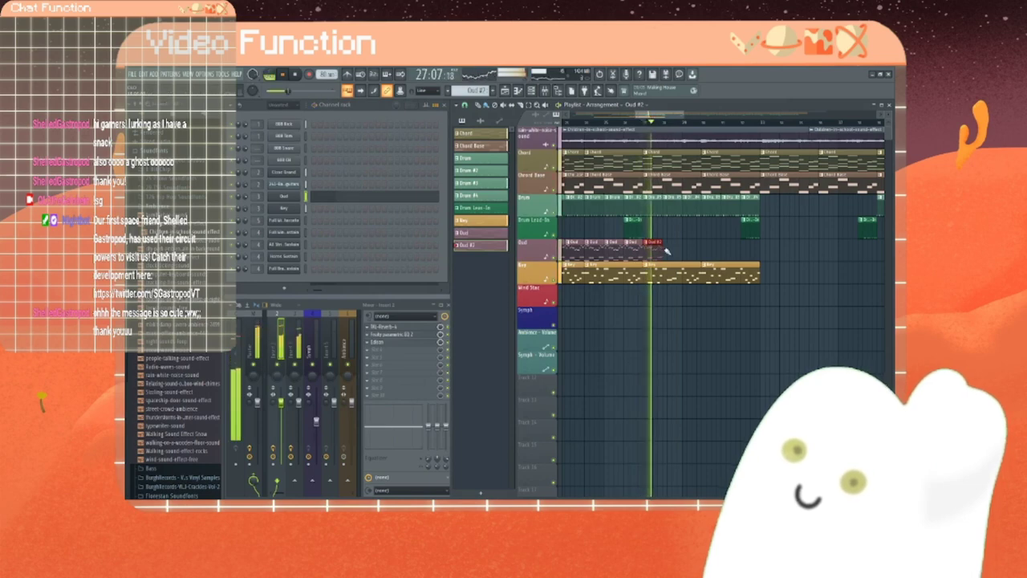
pyautogui.moveTo(667, 251); pyautogui.dragTo(757, 251)
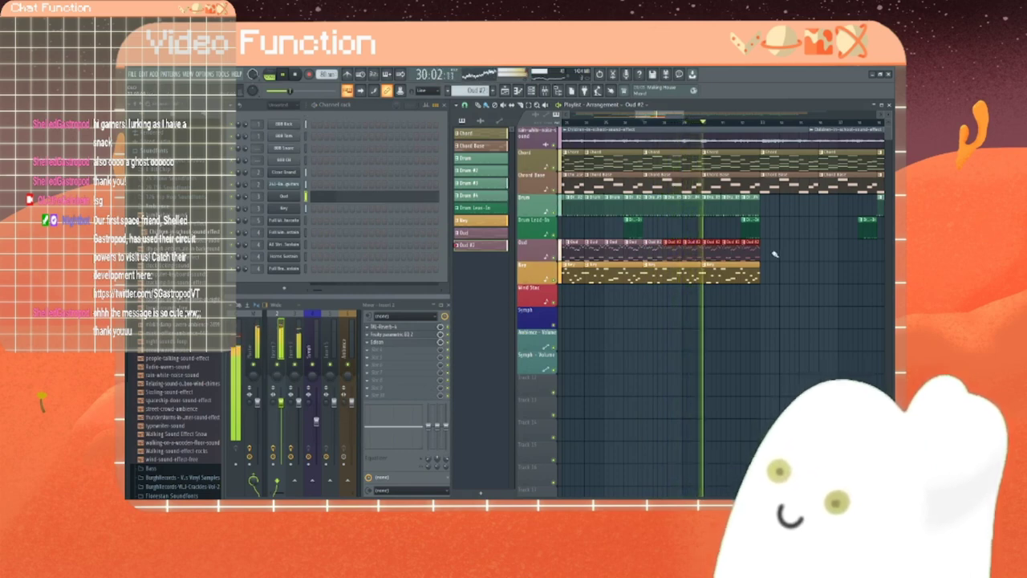
# Step: Listen to the rest of the Oud #2 section and replay it from bar 27
pyautogui.click(284, 76)
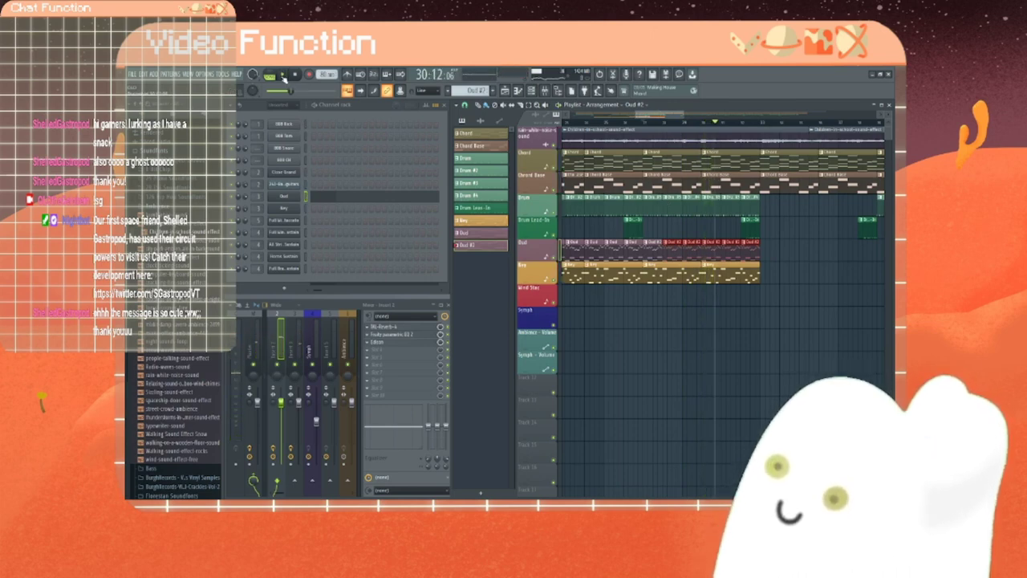
pyautogui.click(283, 76)
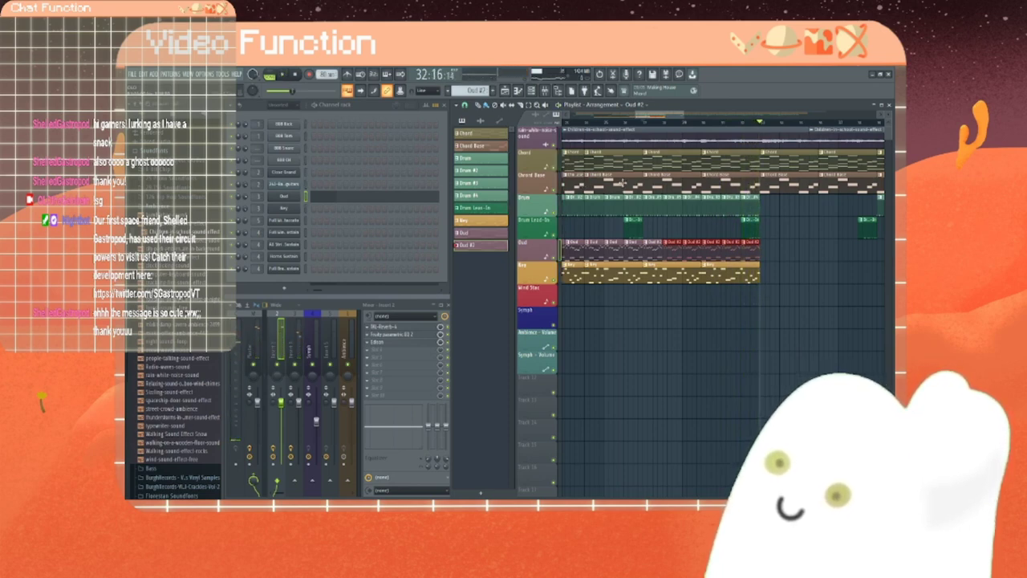
pyautogui.click(650, 123)
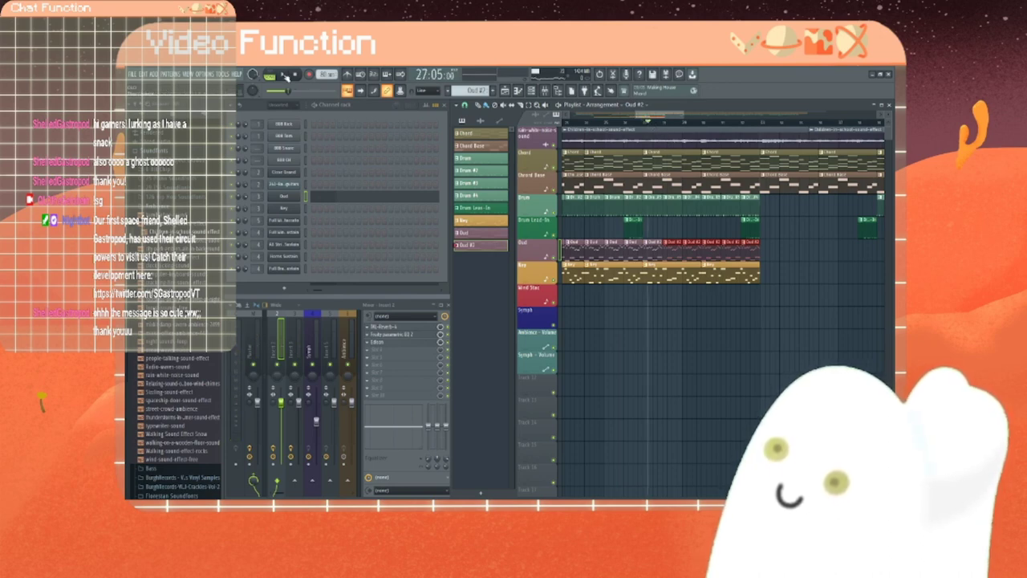
pyautogui.click(286, 75)
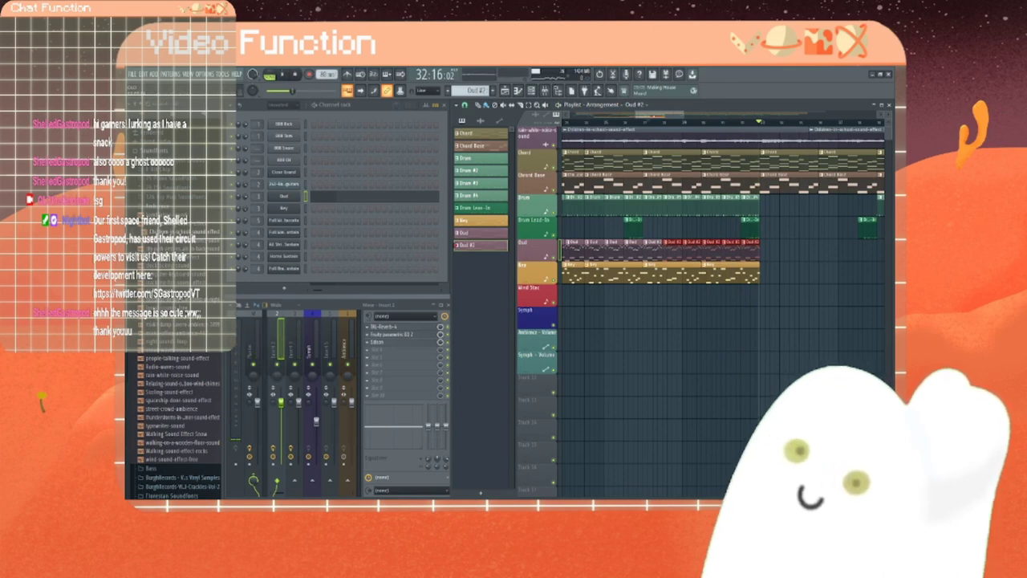
# Step: Lay six Oud clips on the Oud track from bar 33, right after the Oud #2 clips, up to where the drums resume
pyautogui.moveTo(660, 115); pyautogui.dragTo(683, 114)
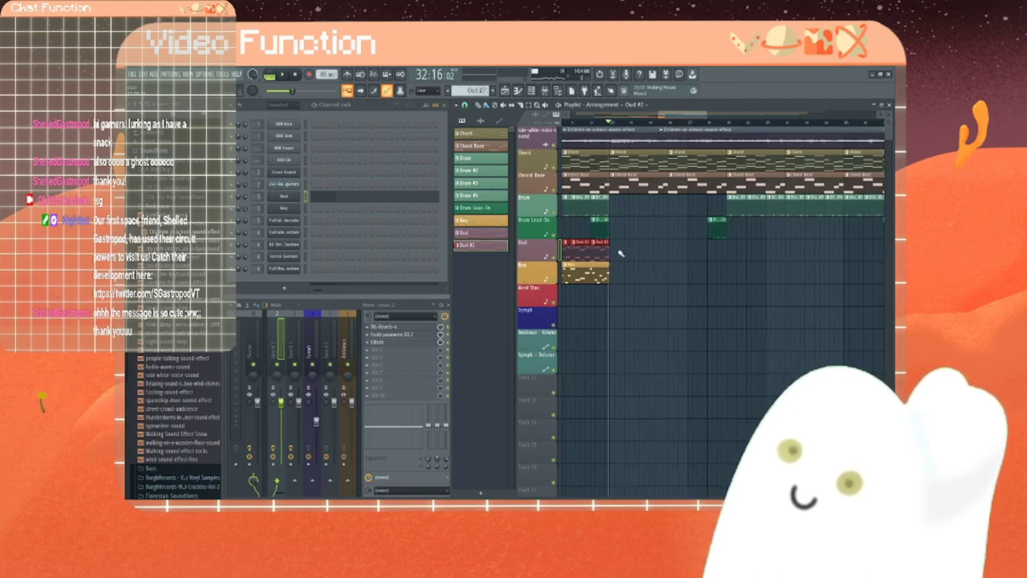
pyautogui.click(489, 234)
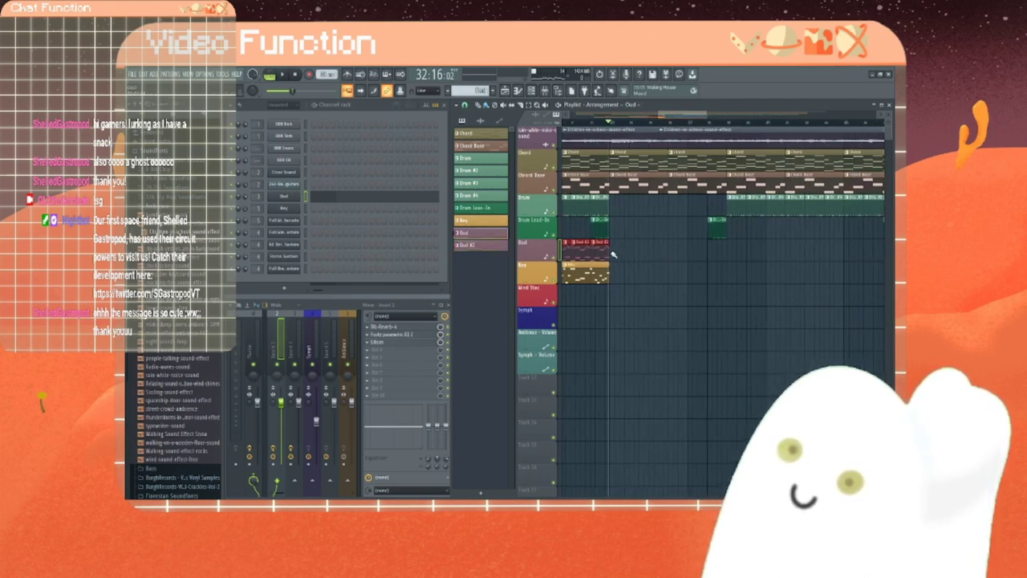
pyautogui.moveTo(613, 255); pyautogui.dragTo(710, 257)
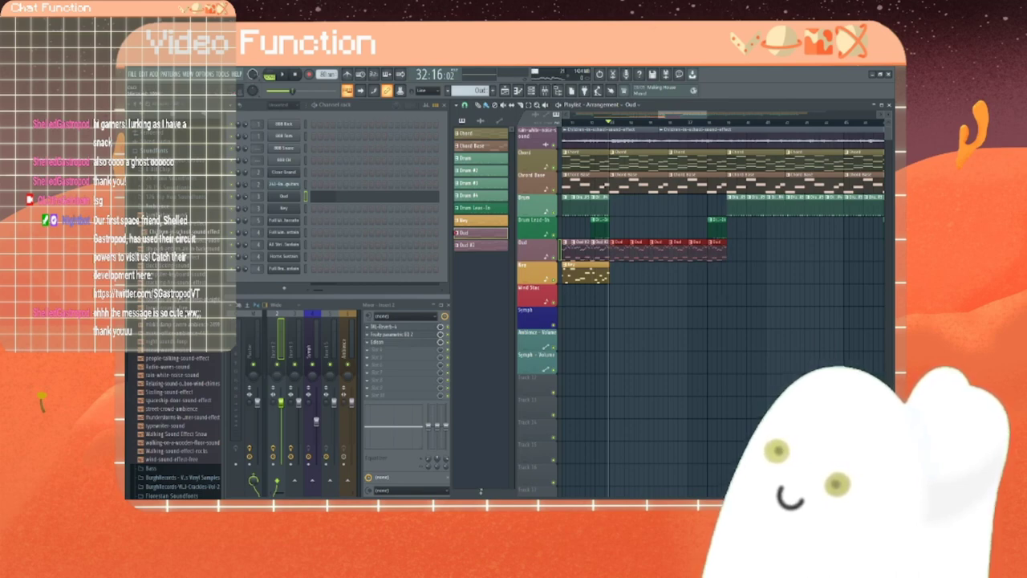
# Step: Add a new pattern named Wind Stac and color it red to match the Wind Stac track
pyautogui.press('F4')
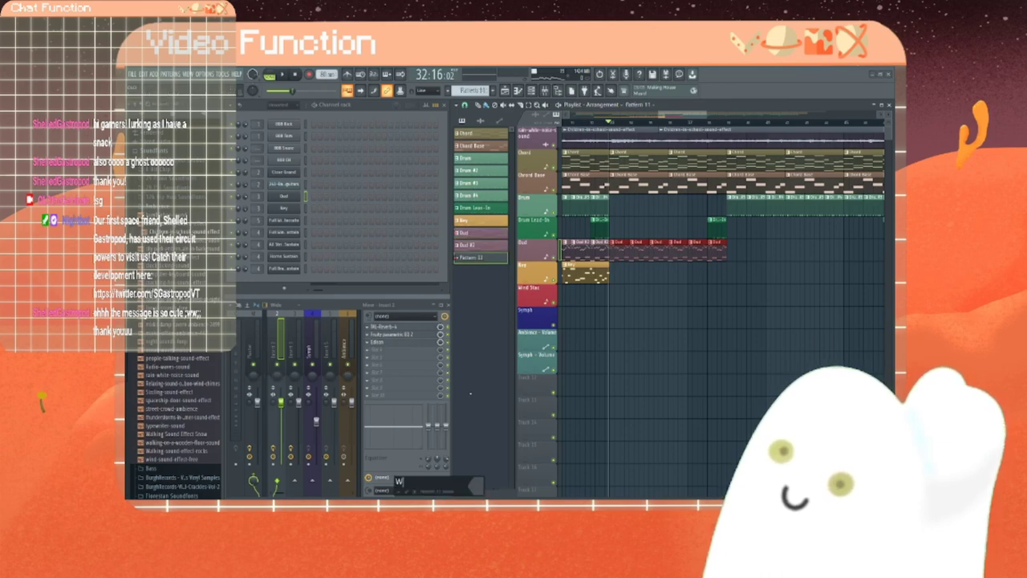
pyautogui.press('Return')
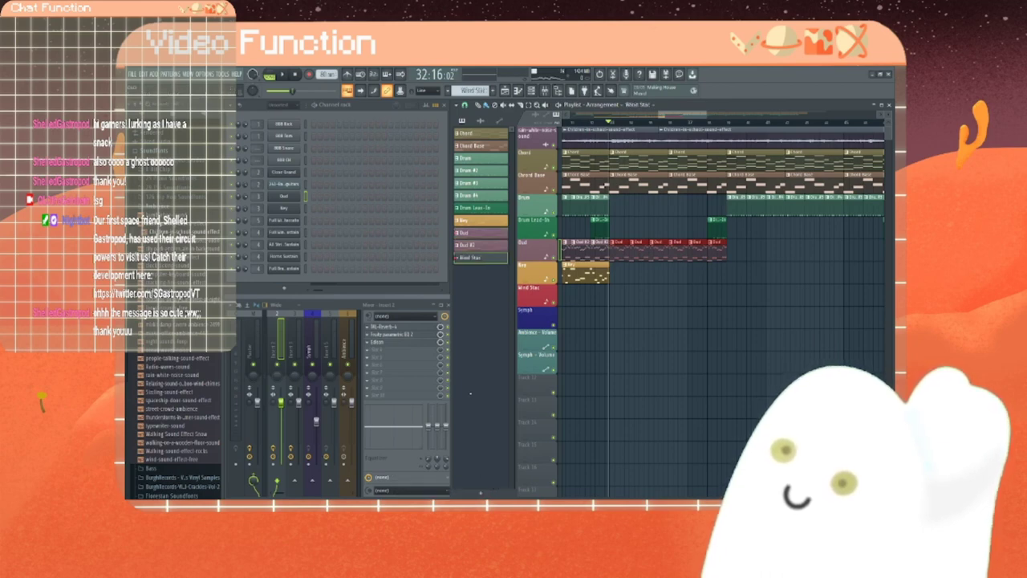
pyautogui.rightClick(538, 287)
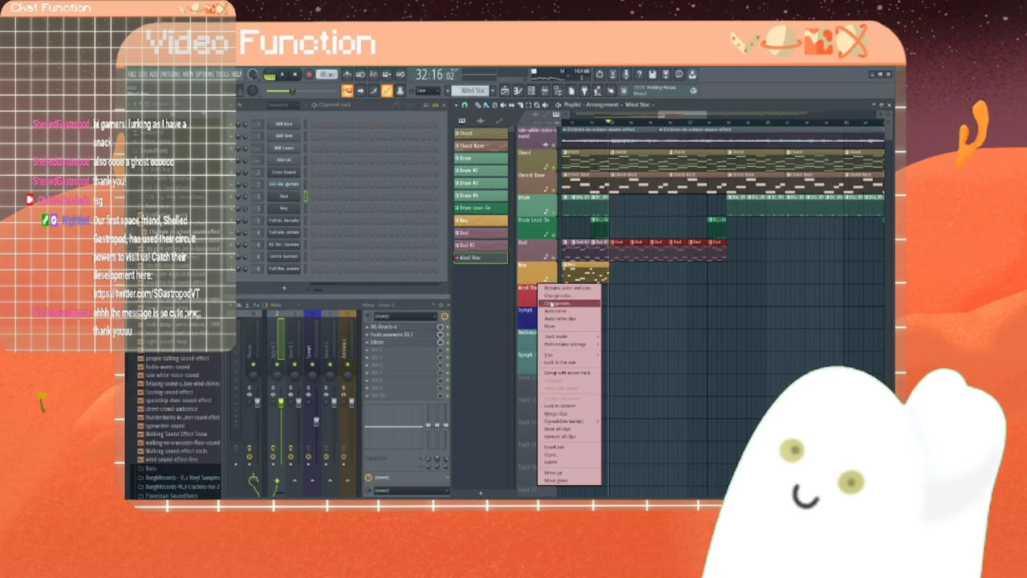
pyautogui.click(566, 303)
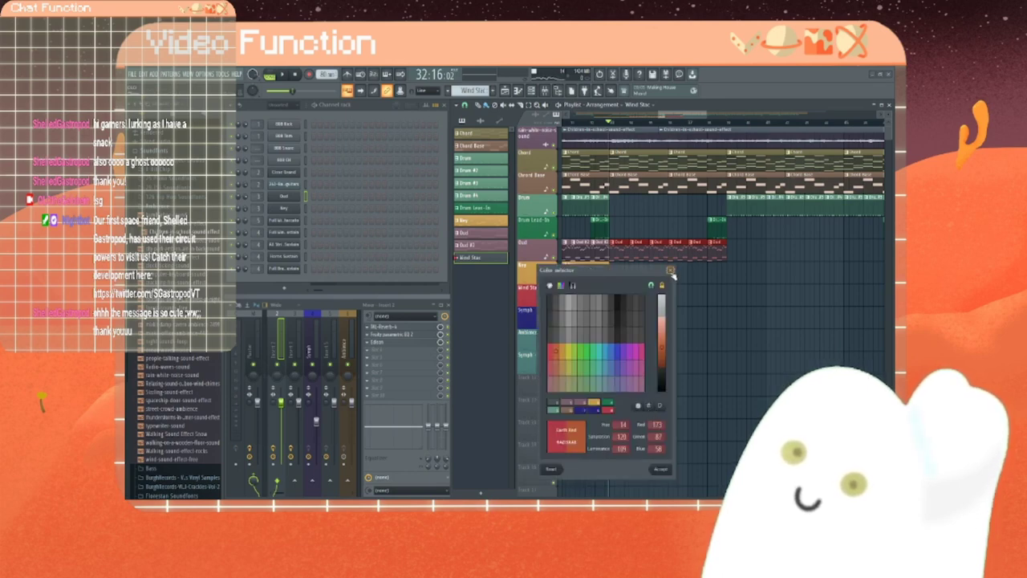
pyautogui.click(671, 271)
pyautogui.rightClick(461, 259)
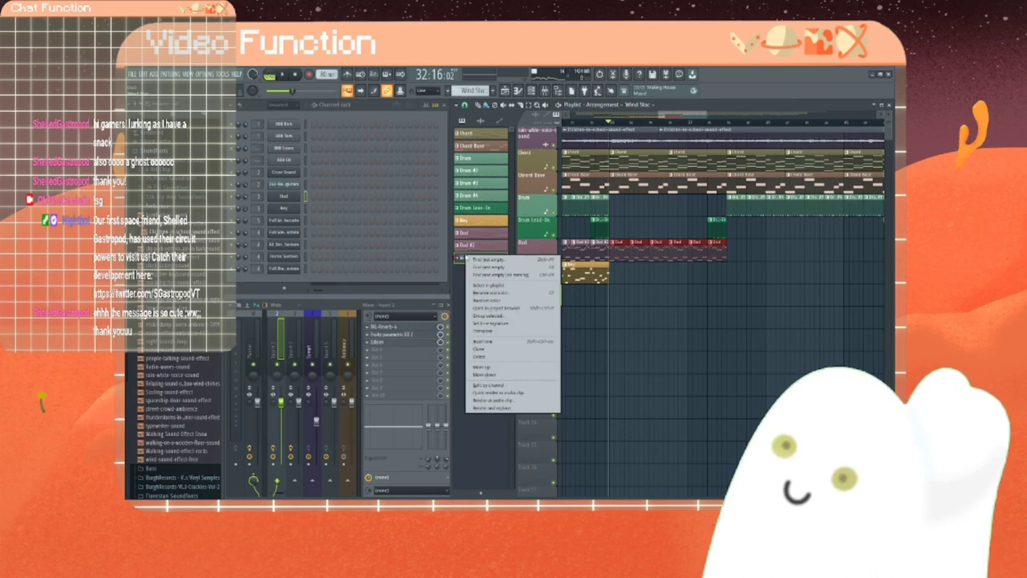
pyautogui.click(487, 294)
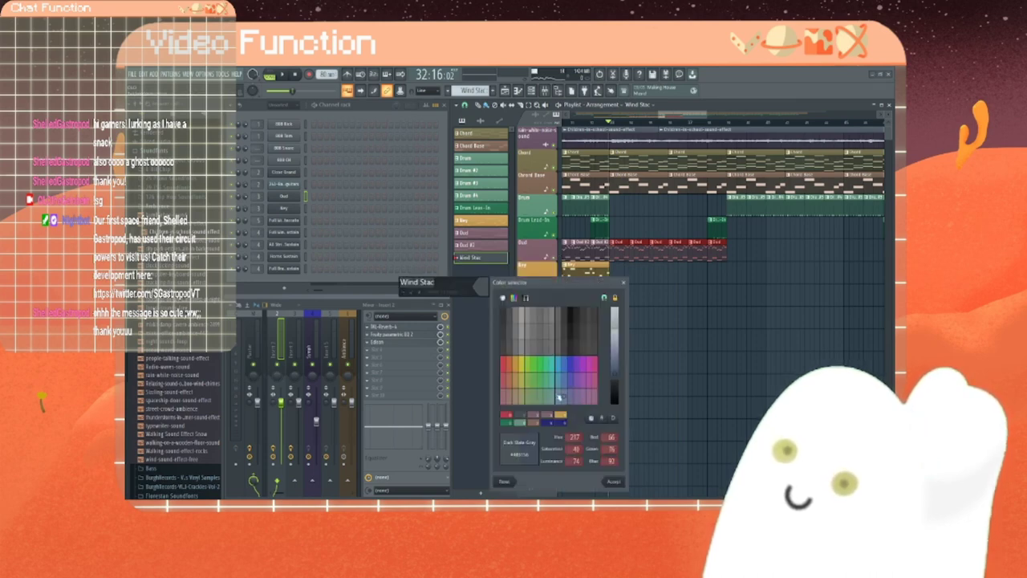
pyautogui.click(512, 416)
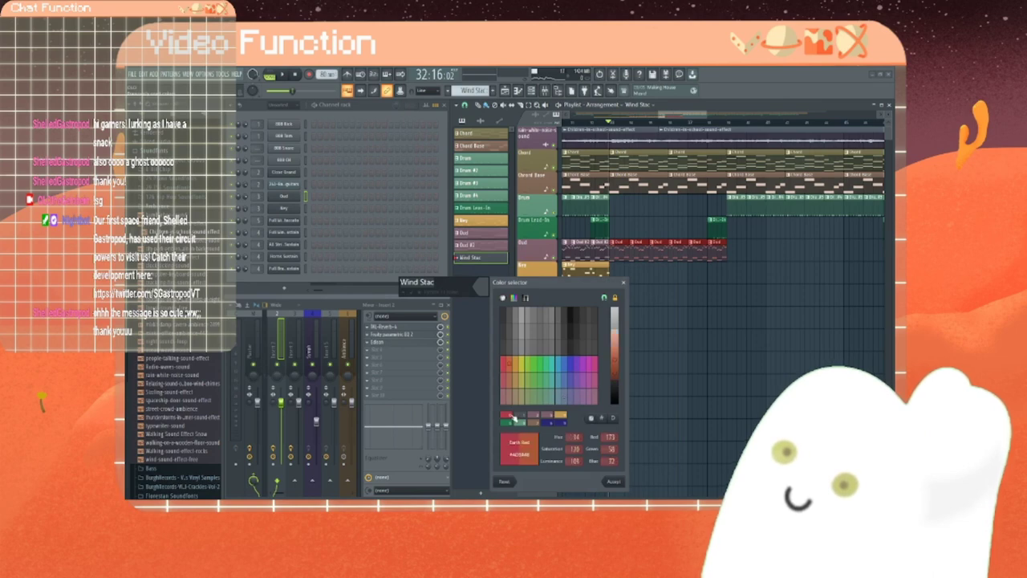
pyautogui.click(614, 480)
pyautogui.press('Return')
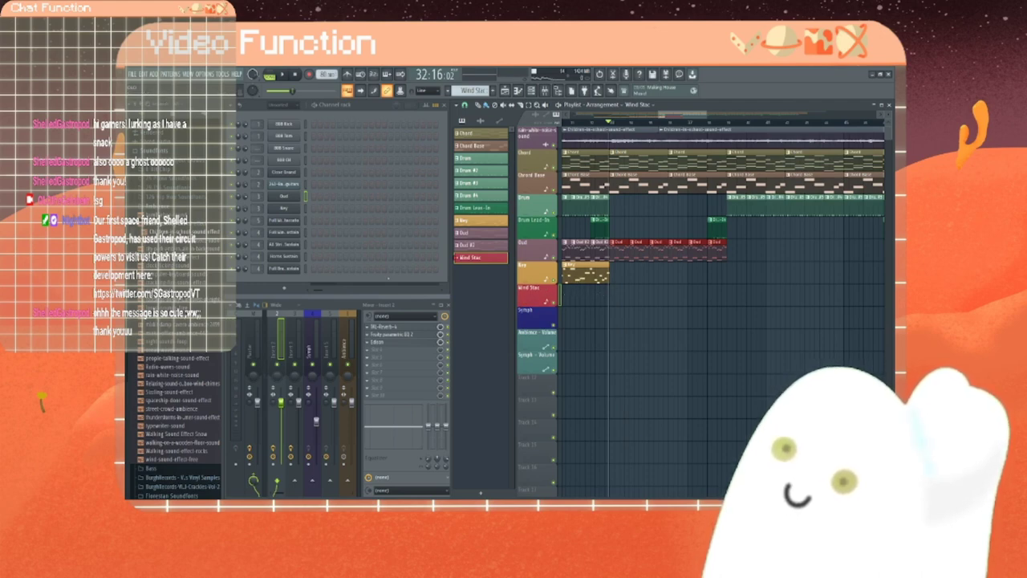
# Step: Open the piano roll of the Full Winds Staccato channel for the Wind Stac pattern and switch playback to the pattern
pyautogui.rightClick(283, 223)
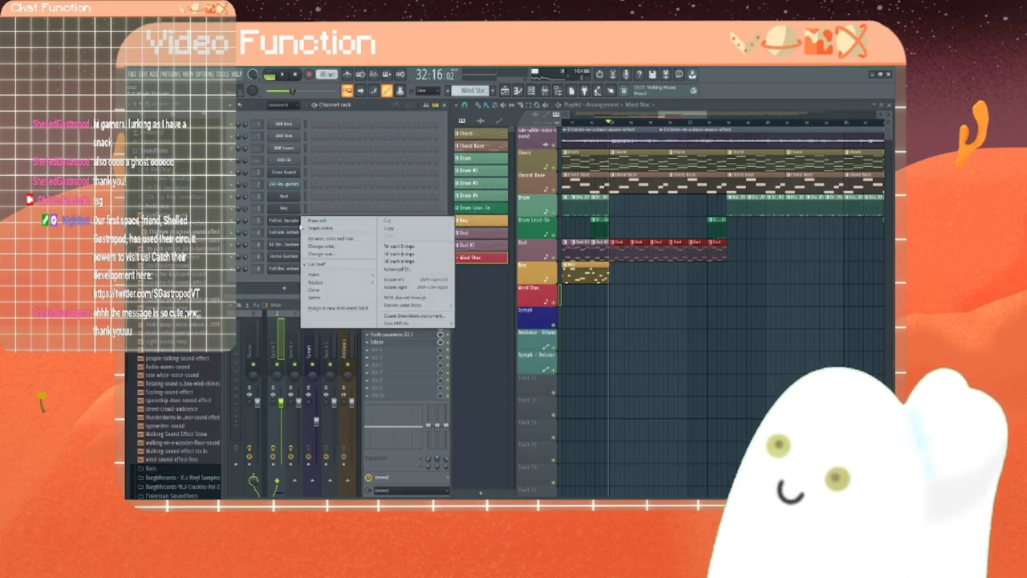
pyautogui.click(308, 223)
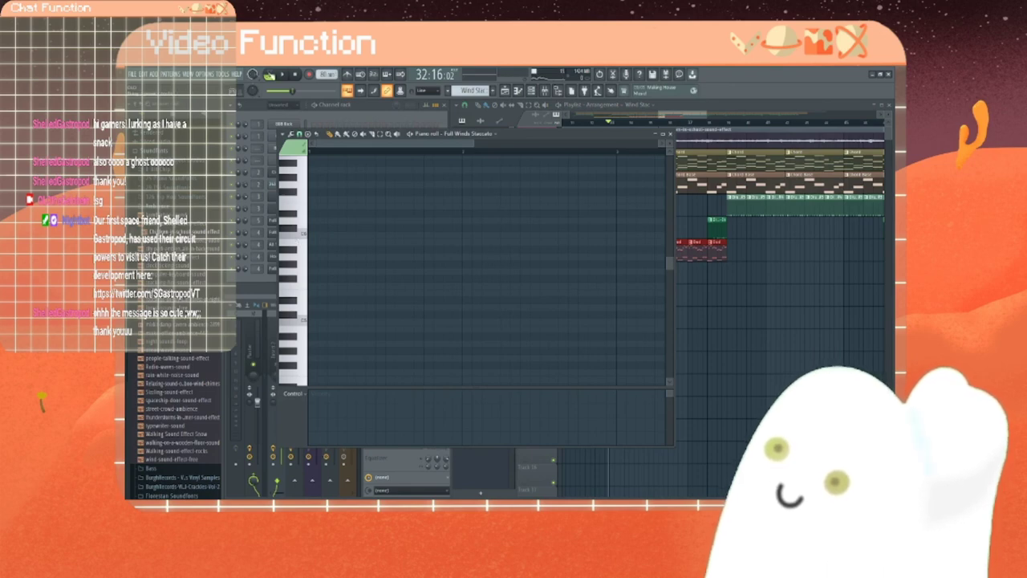
pyautogui.press('space')
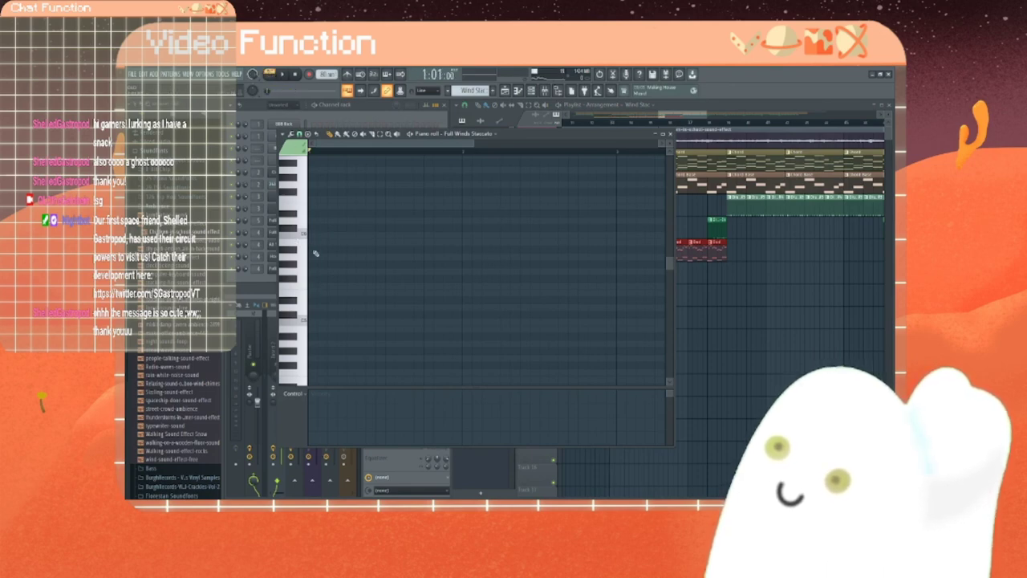
# Step: Audition keys in the lower octaves of the Full Winds Staccato instrument to find the pitches for the part
pyautogui.scroll(3, 314, 245)
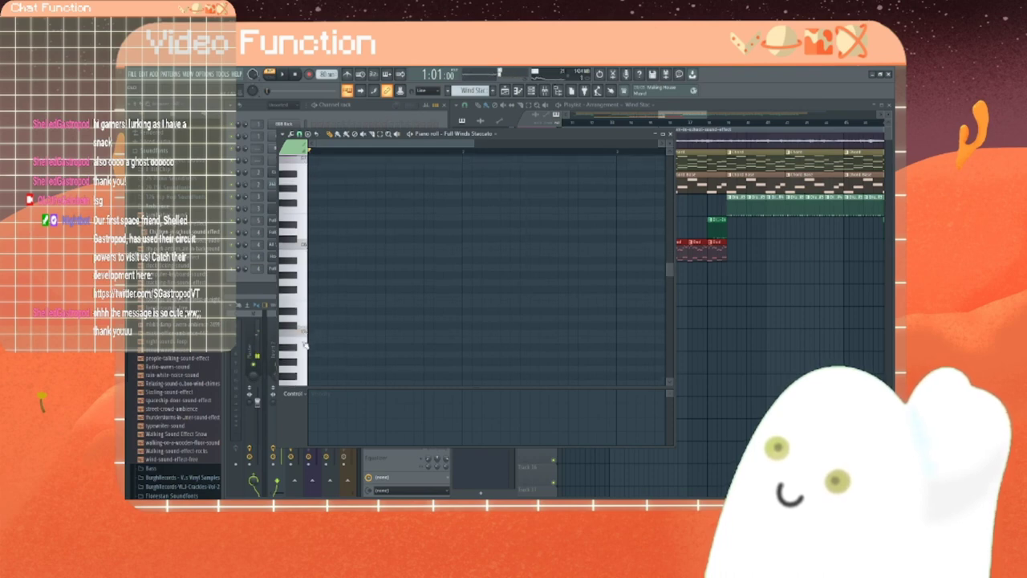
pyautogui.scroll(-5, 303, 343)
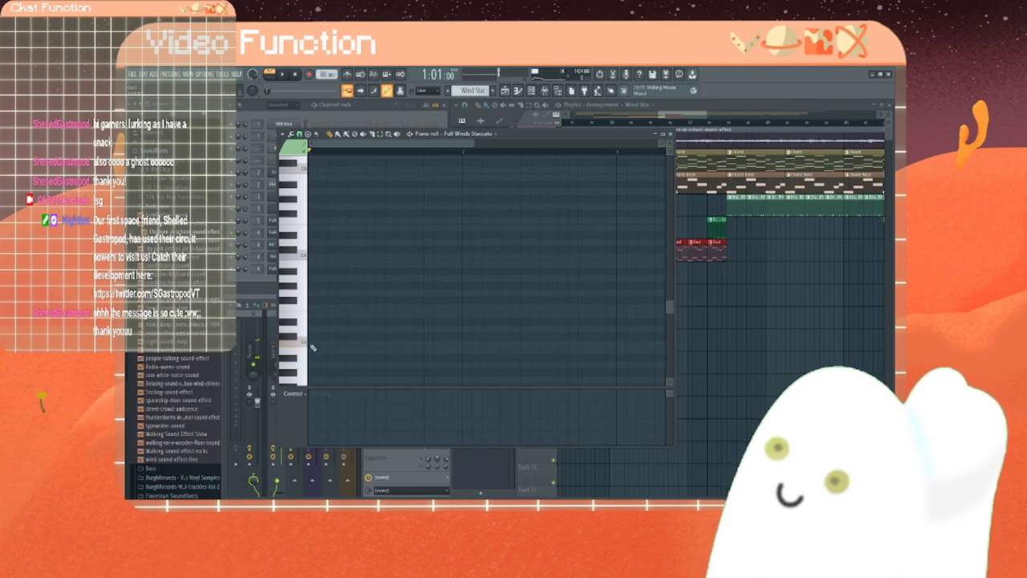
pyautogui.scroll(-2, 310, 345)
pyautogui.click(304, 311)
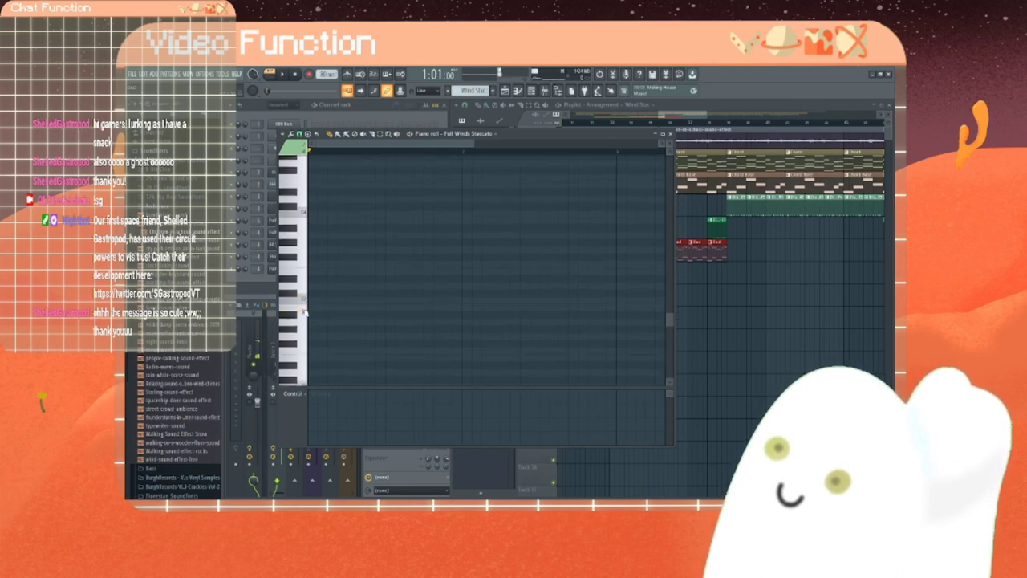
pyautogui.click(304, 323)
pyautogui.click(307, 361)
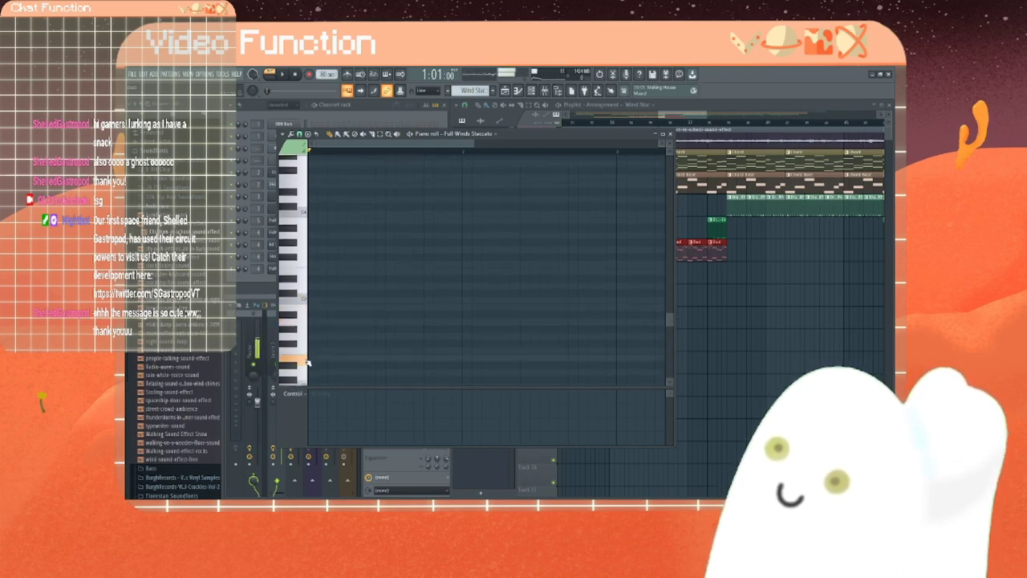
pyautogui.click(306, 361)
pyautogui.click(307, 361)
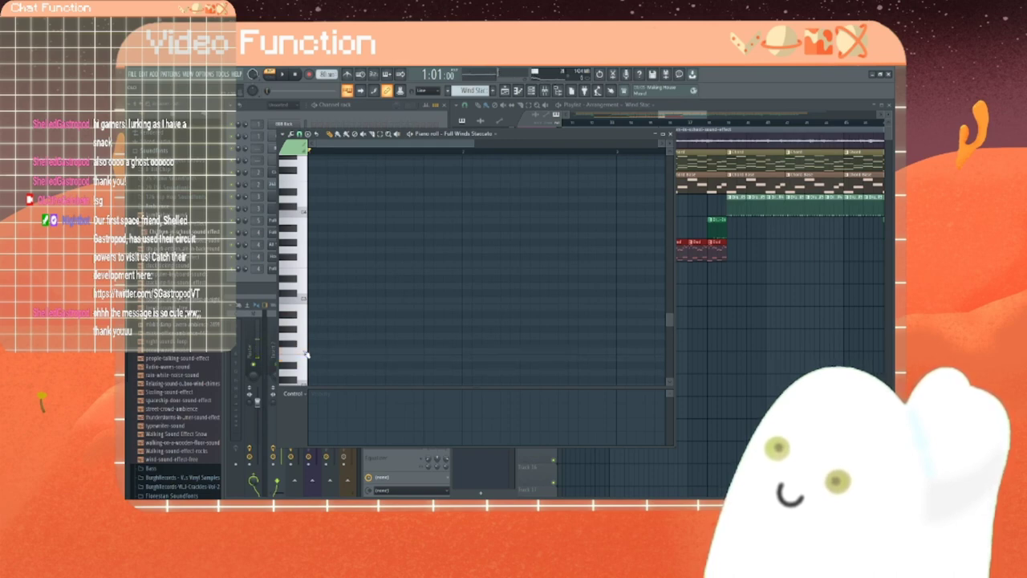
pyautogui.scroll(2, 306, 354)
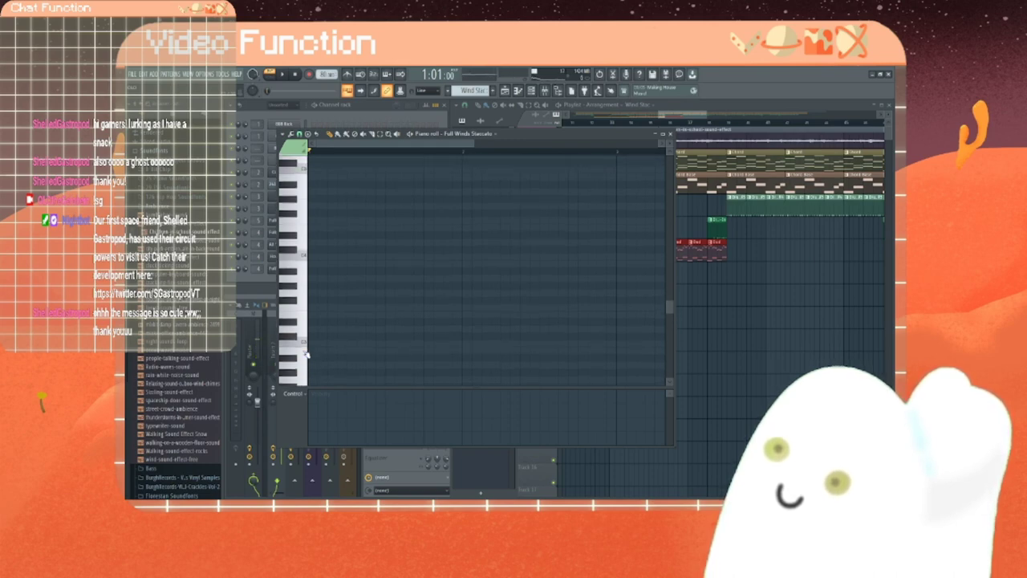
pyautogui.click(304, 306)
pyautogui.click(305, 307)
pyautogui.click(305, 307)
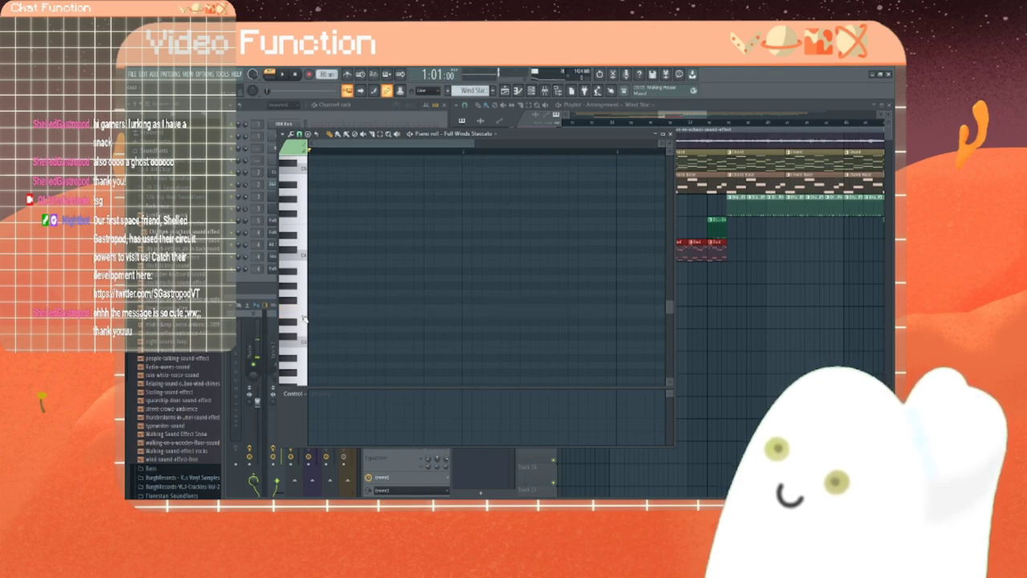
pyautogui.click(303, 318)
pyautogui.click(304, 318)
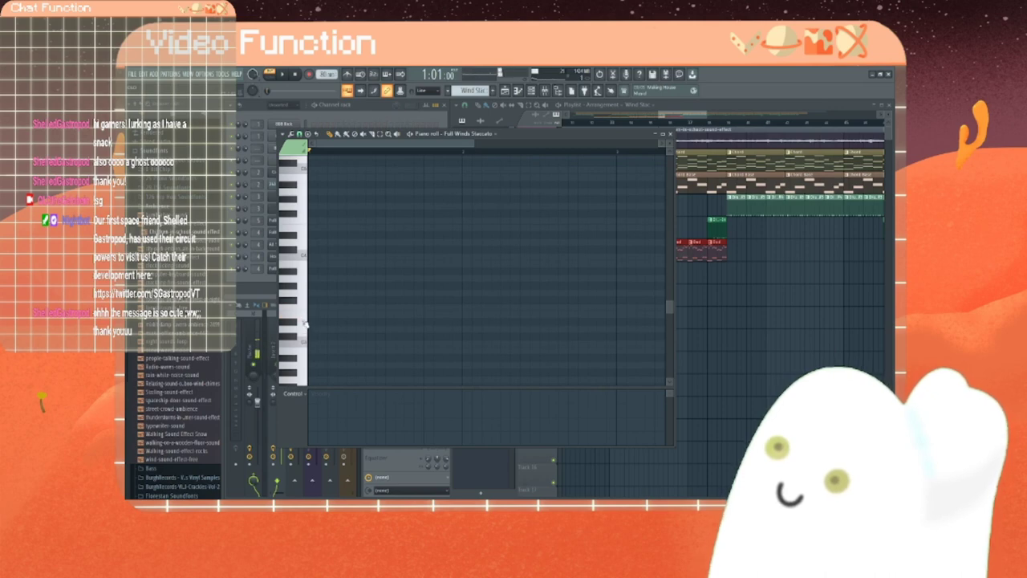
pyautogui.click(305, 331)
pyautogui.click(305, 331)
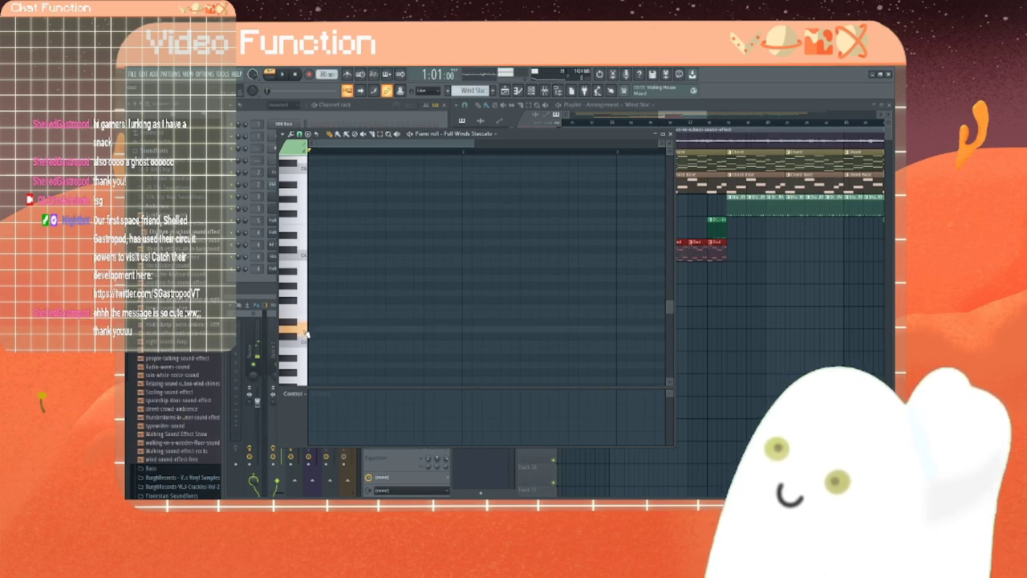
# Step: Fill bar 1 with eight equal short notes: four on the E above the lower C, followed by four on F
pyautogui.click(312, 307)
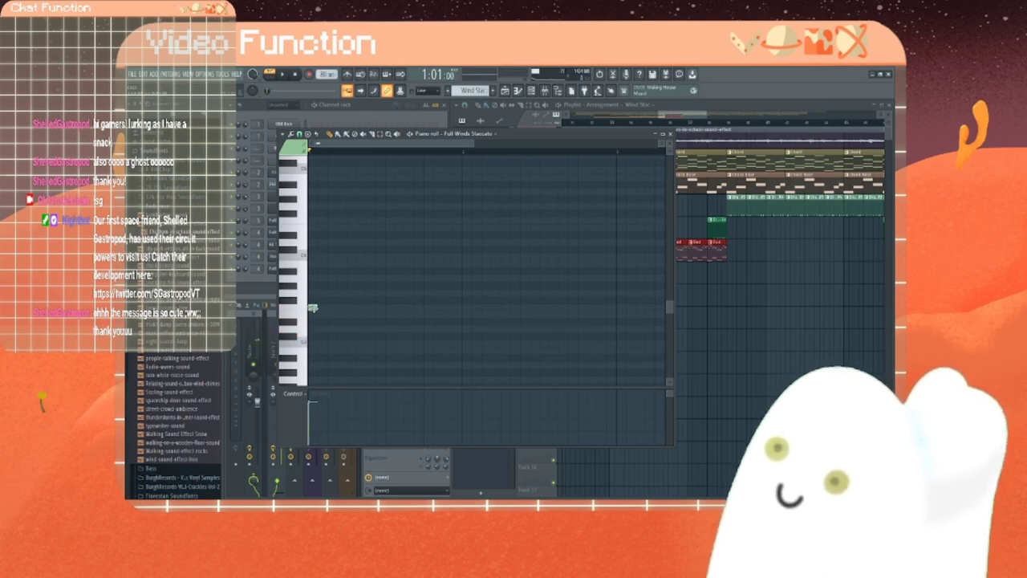
pyautogui.moveTo(312, 308); pyautogui.dragTo(314, 316)
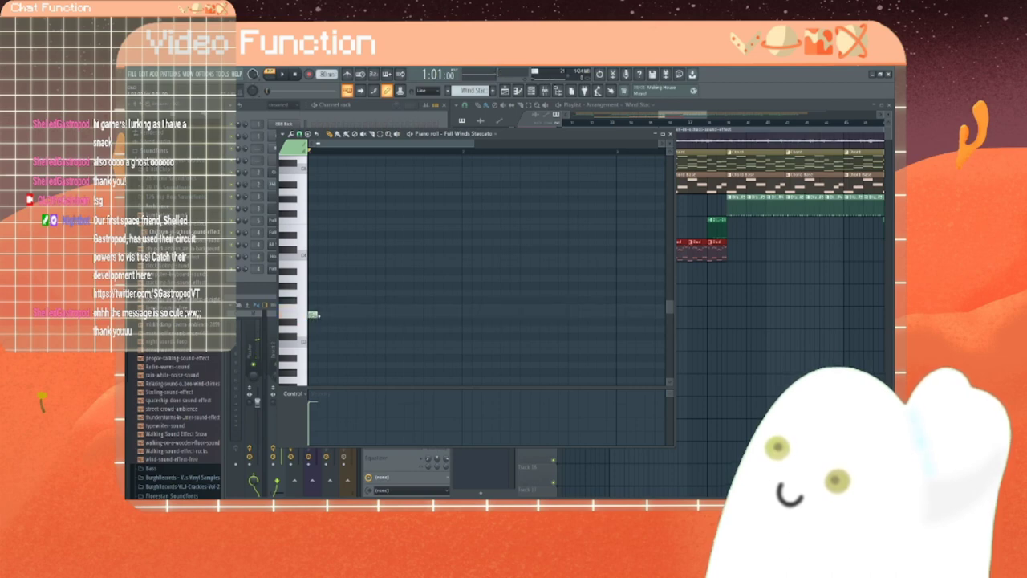
pyautogui.click(330, 315)
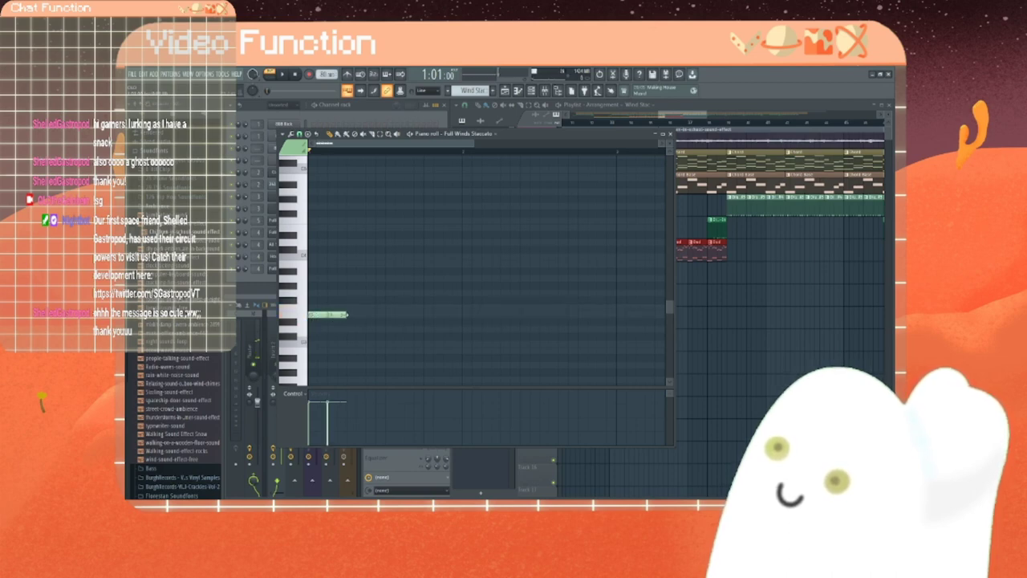
pyautogui.click(349, 314)
pyautogui.click(370, 316)
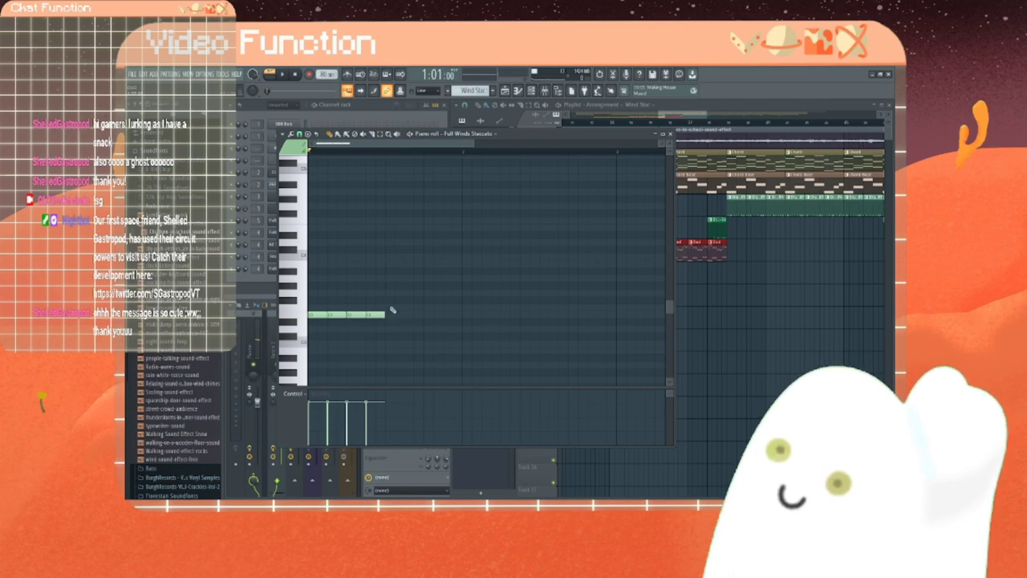
pyautogui.click(389, 307)
pyautogui.click(407, 307)
pyautogui.click(426, 308)
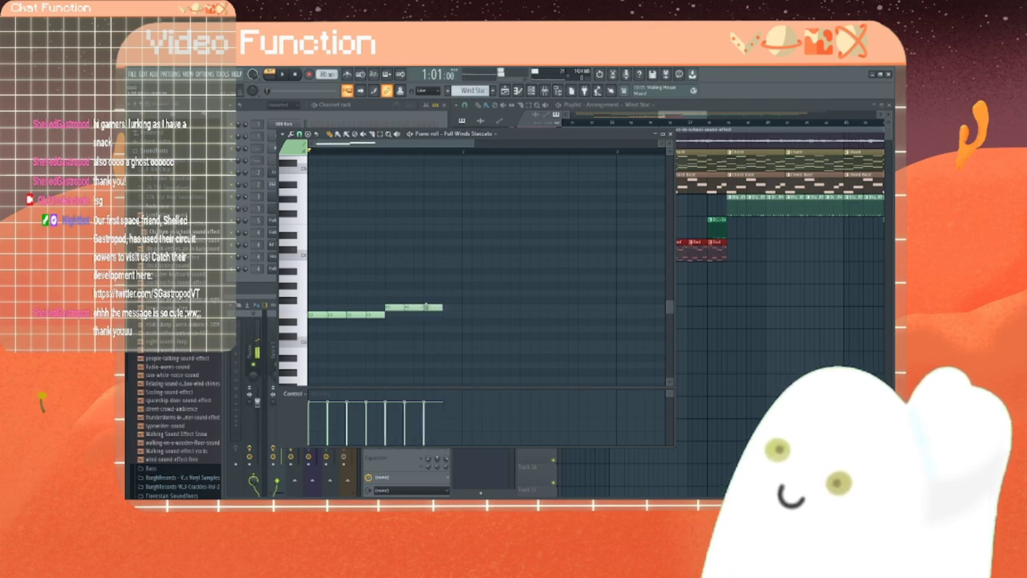
pyautogui.click(447, 309)
# Step: Fill bar 2 with four E notes followed by four D notes of the same length
pyautogui.click(465, 315)
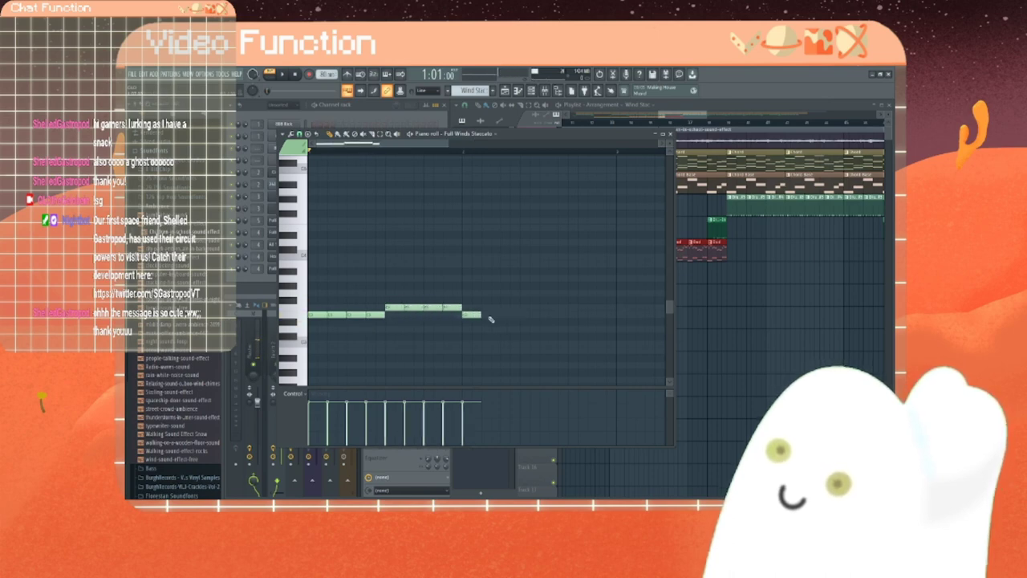
pyautogui.click(486, 314)
pyautogui.click(505, 316)
pyautogui.click(524, 315)
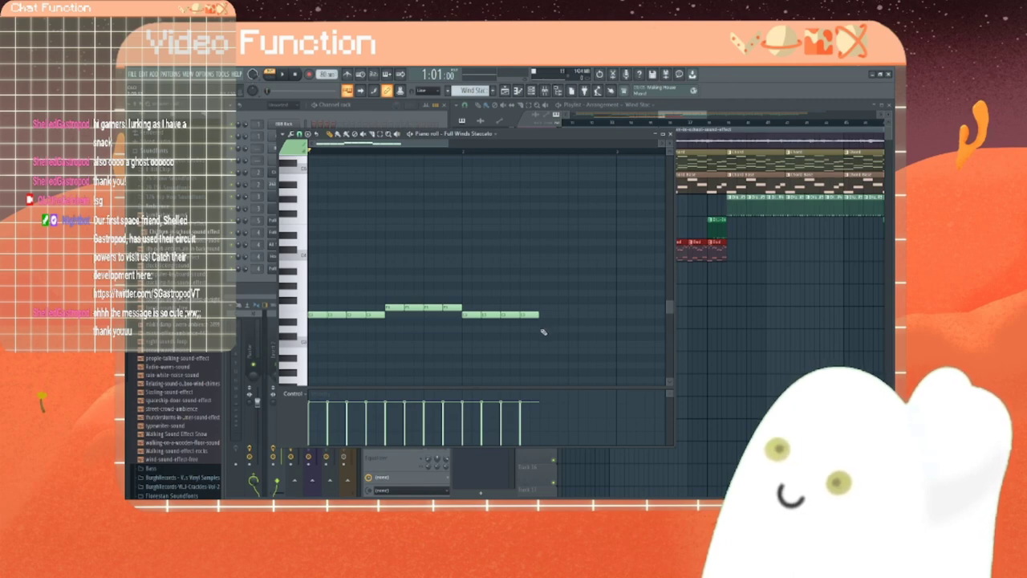
pyautogui.click(544, 329)
pyautogui.click(561, 330)
pyautogui.click(583, 330)
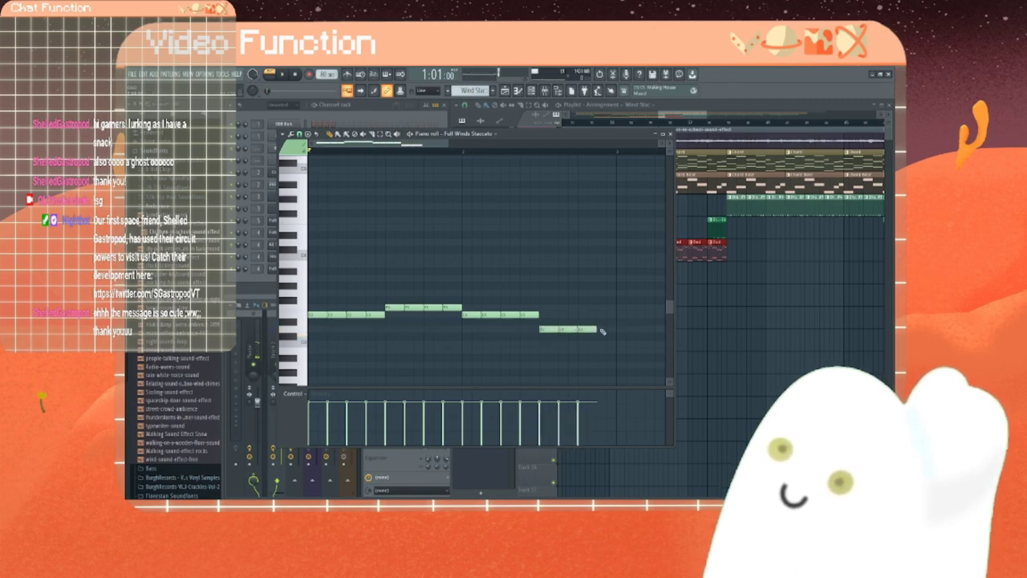
pyautogui.click(601, 330)
# Step: Add four short E notes of equal length in the first half of bar 3
pyautogui.hscroll(5, 459, 301)
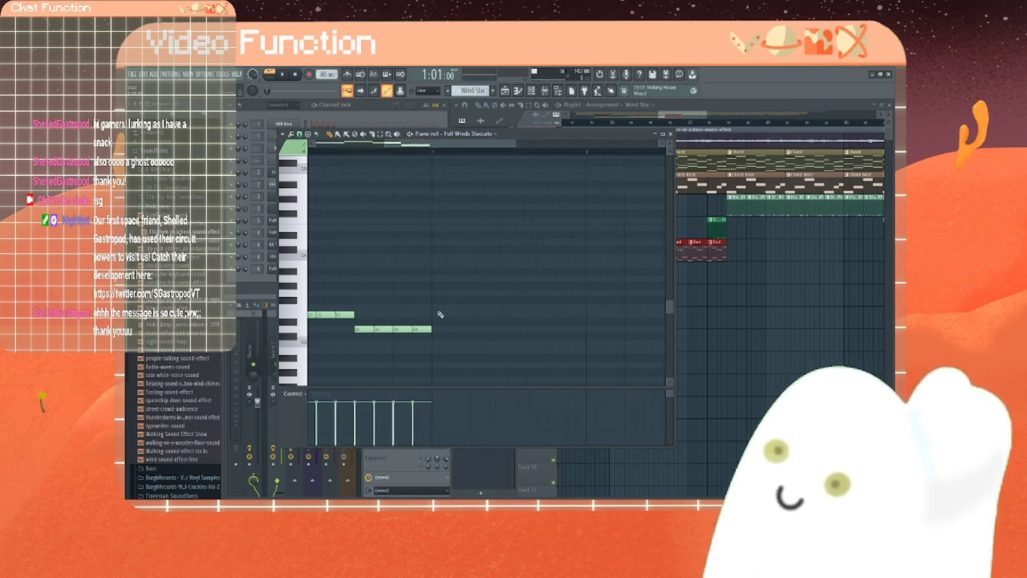
pyautogui.click(437, 314)
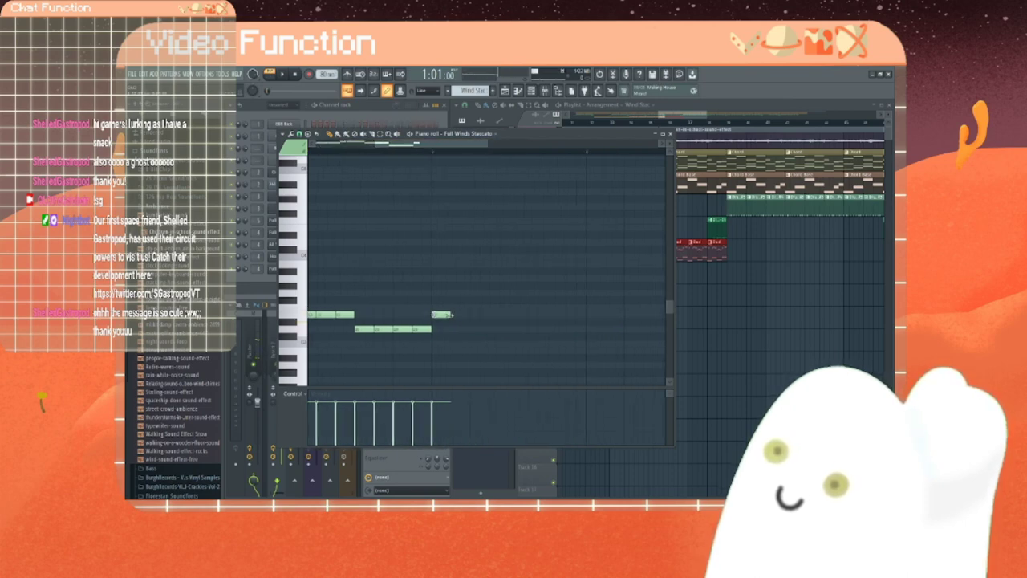
pyautogui.click(458, 315)
pyautogui.click(476, 315)
pyautogui.click(496, 315)
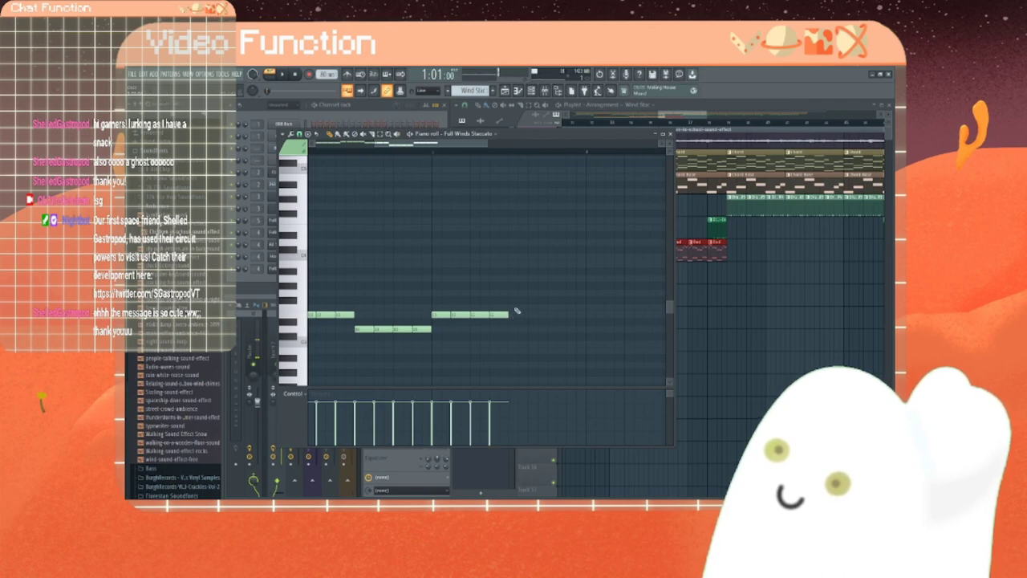
# Step: Try F notes in the second half of bar 3, then make all four of its notes D
pyautogui.click(518, 308)
pyautogui.click(532, 307)
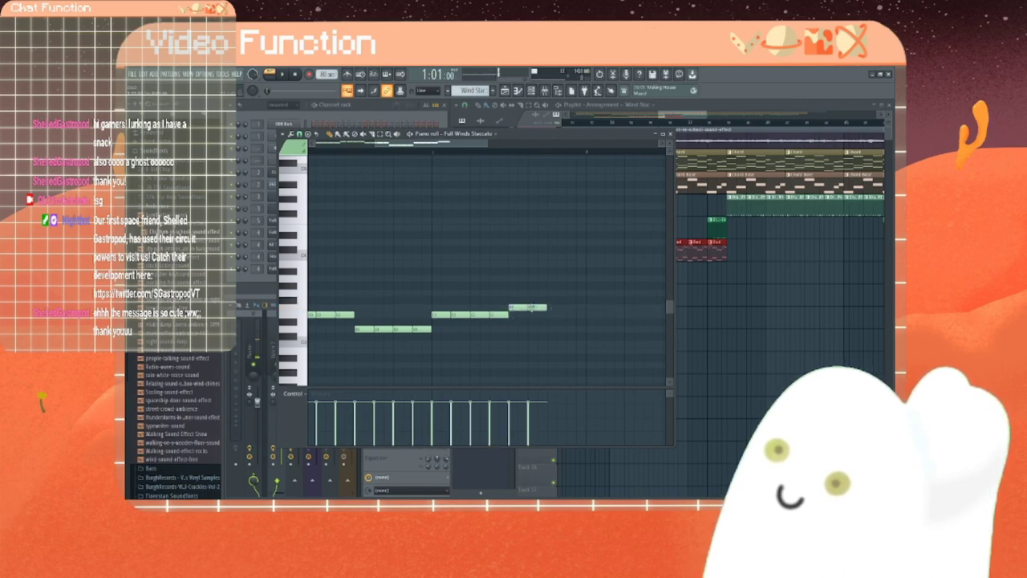
pyautogui.click(553, 329)
pyautogui.click(572, 329)
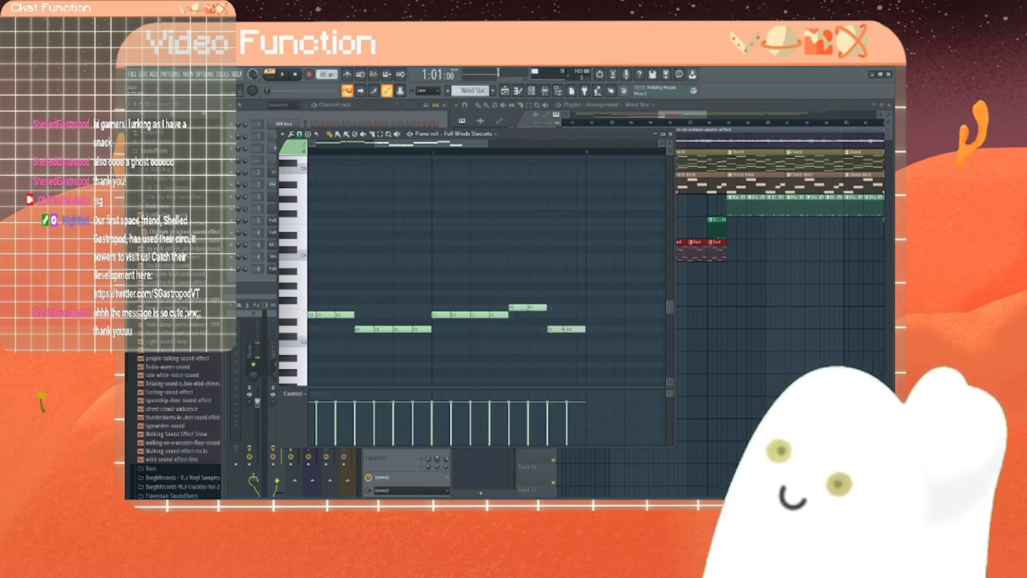
pyautogui.rightClick(537, 308)
pyautogui.click(535, 329)
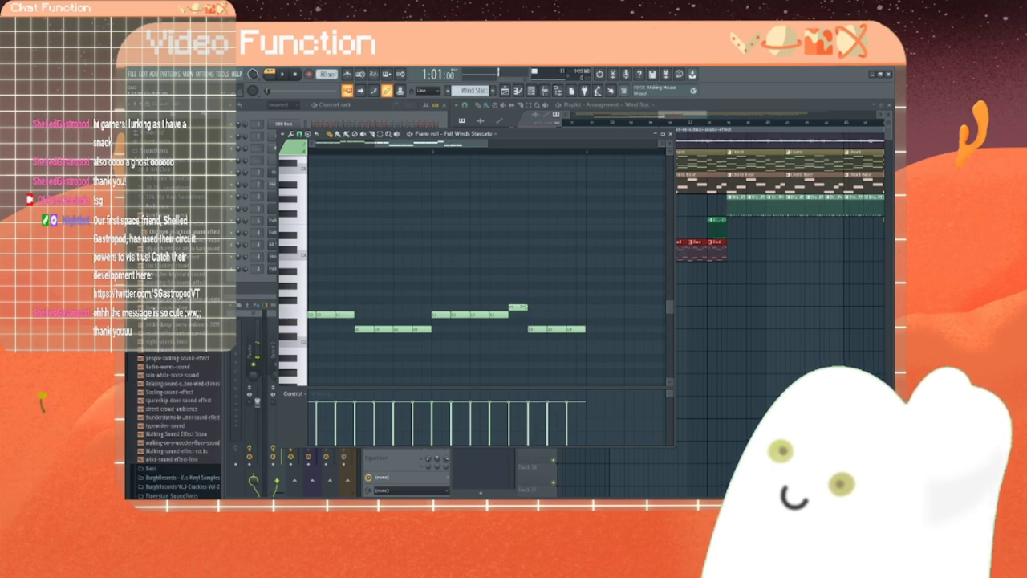
pyautogui.rightClick(518, 308)
pyautogui.click(518, 329)
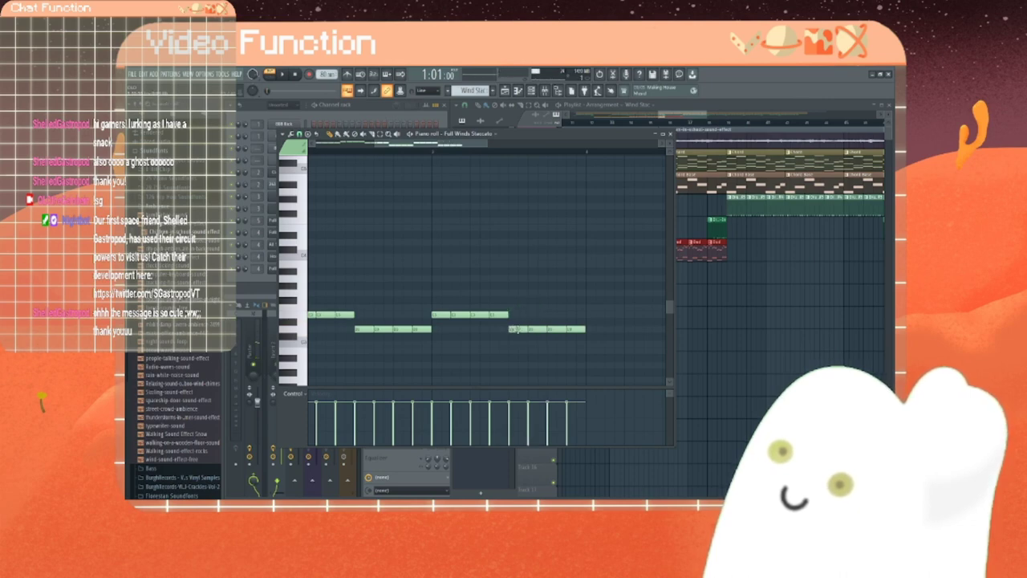
# Step: Lower the four D notes at the end of bar 3 to C and play the pattern through
pyautogui.click(518, 343)
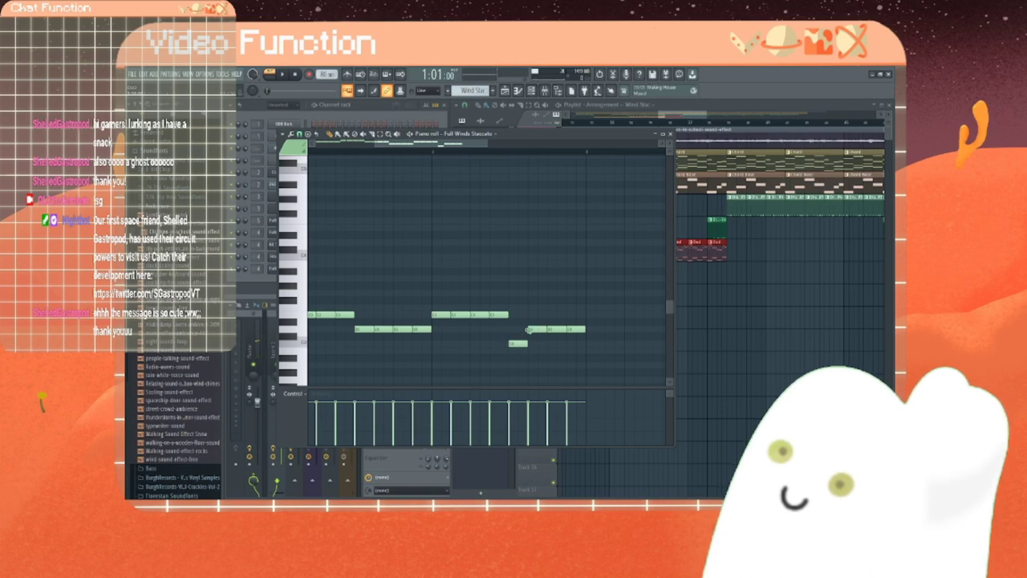
pyautogui.moveTo(528, 329); pyautogui.dragTo(568, 343)
pyautogui.press('space')
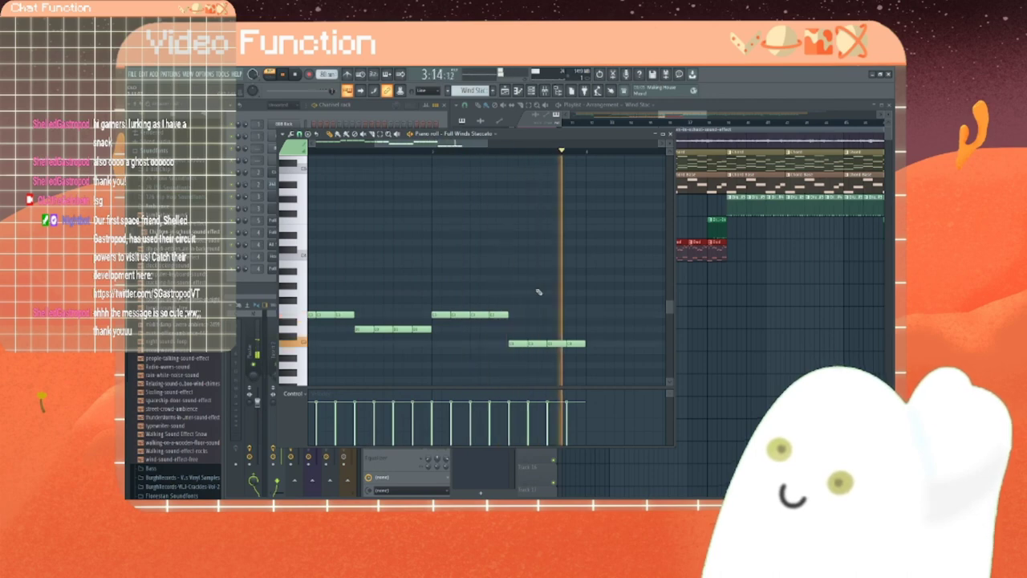
pyautogui.press('space')
# Step: Place a Wind Stac clip on its playlist track at bar 33, play from there, and add a second clip directly after it
pyautogui.click(671, 134)
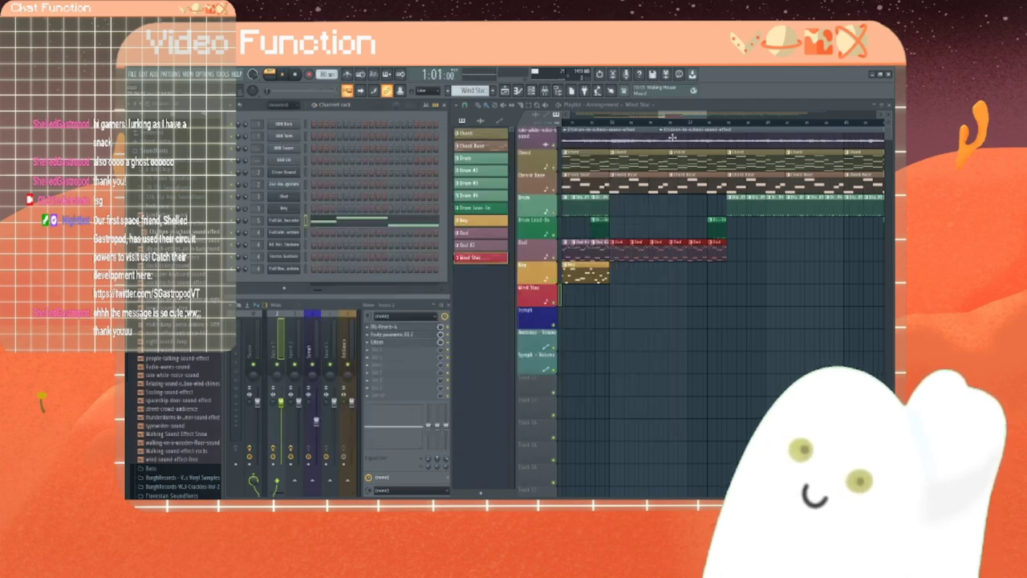
pyautogui.click(616, 276)
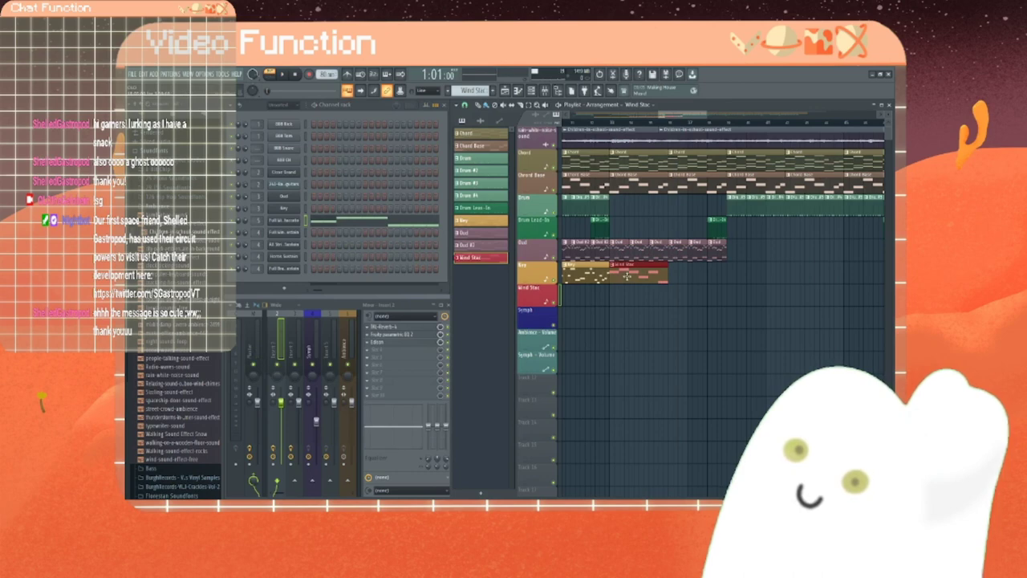
pyautogui.moveTo(627, 276); pyautogui.dragTo(627, 295)
pyautogui.click(610, 120)
pyautogui.press('space')
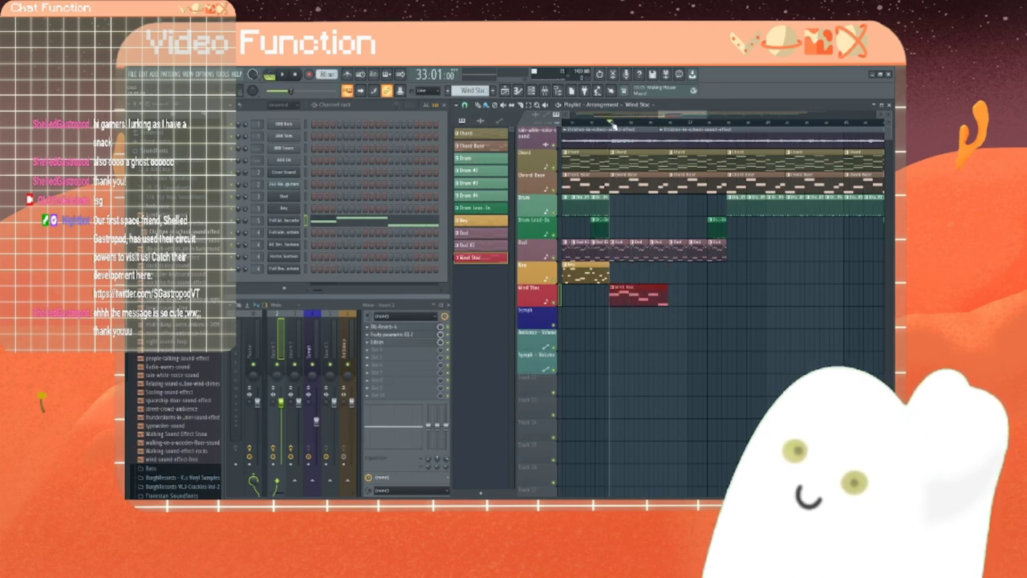
pyautogui.click(677, 294)
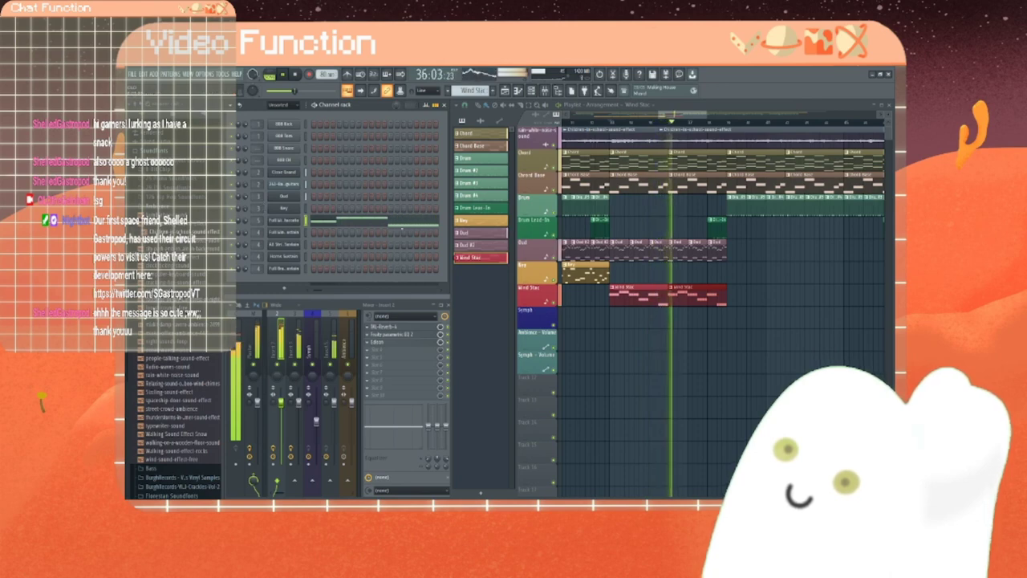
# Step: Place a Ney clip on its track at bar 39 and extend the Oud track with three more Oud clips from the same bar
pyautogui.click(602, 277)
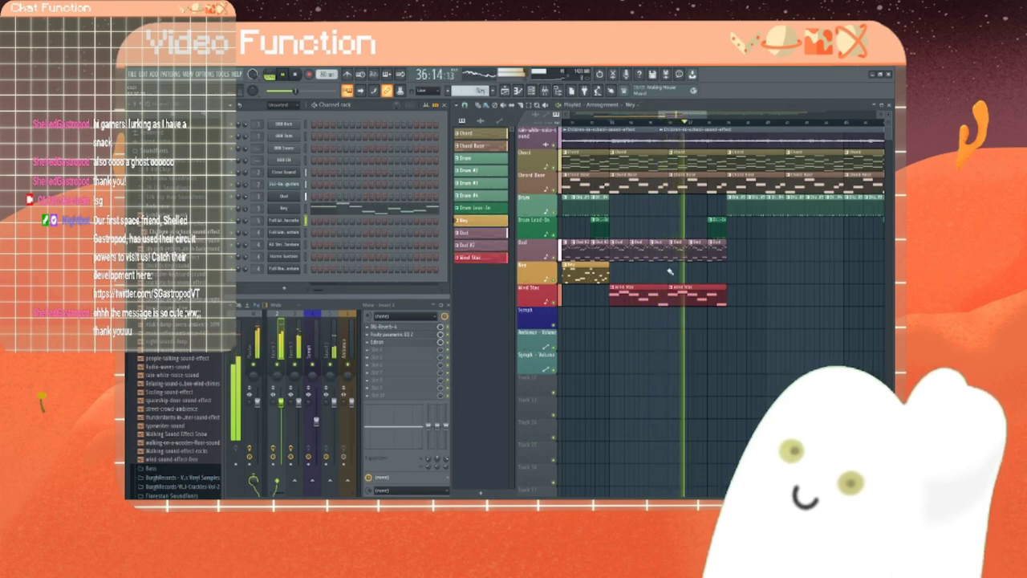
pyautogui.click(734, 273)
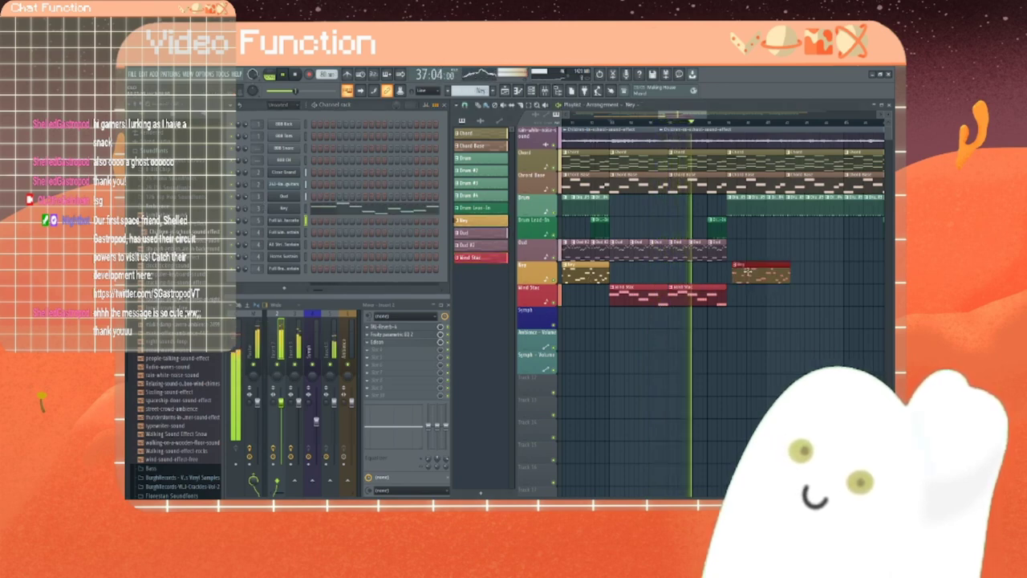
pyautogui.click(703, 251)
pyautogui.click(736, 253)
pyautogui.moveTo(738, 253); pyautogui.dragTo(732, 253)
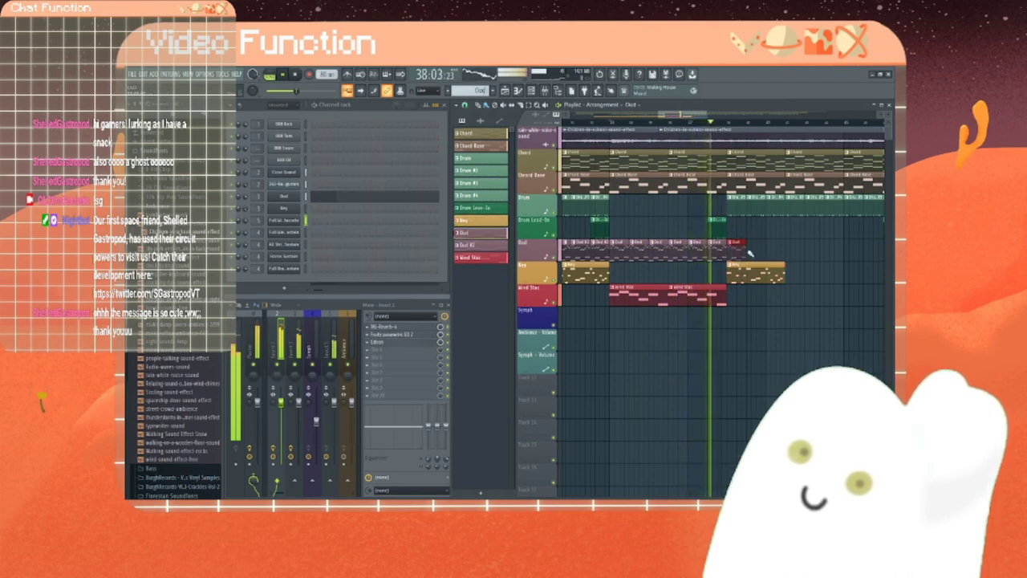
pyautogui.click(752, 251)
pyautogui.click(772, 252)
# Step: Add a third Wind Stac clip at bar 39 and stop playback after listening
pyautogui.click(721, 300)
pyautogui.click(731, 297)
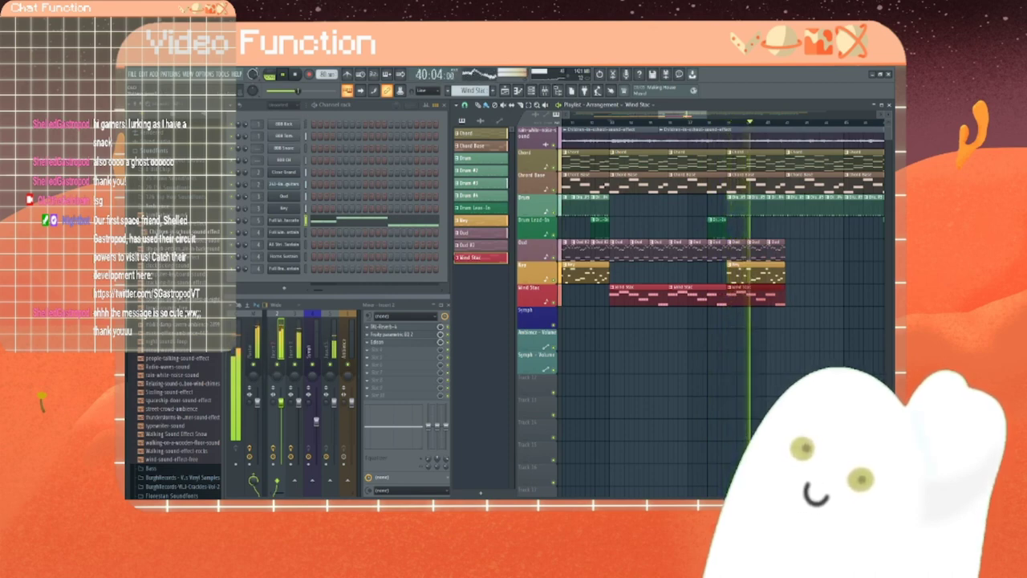
pyautogui.press('space')
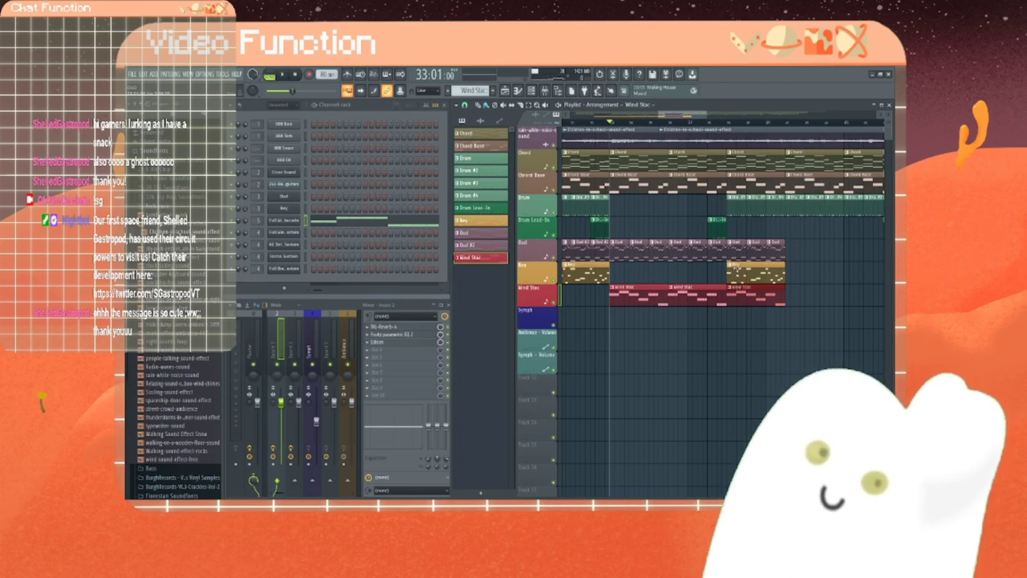
# Step: Open the Ney channel's piano roll for the Ney pattern and examine its melody notes through the last bar
pyautogui.click(284, 210)
pyautogui.click(644, 153)
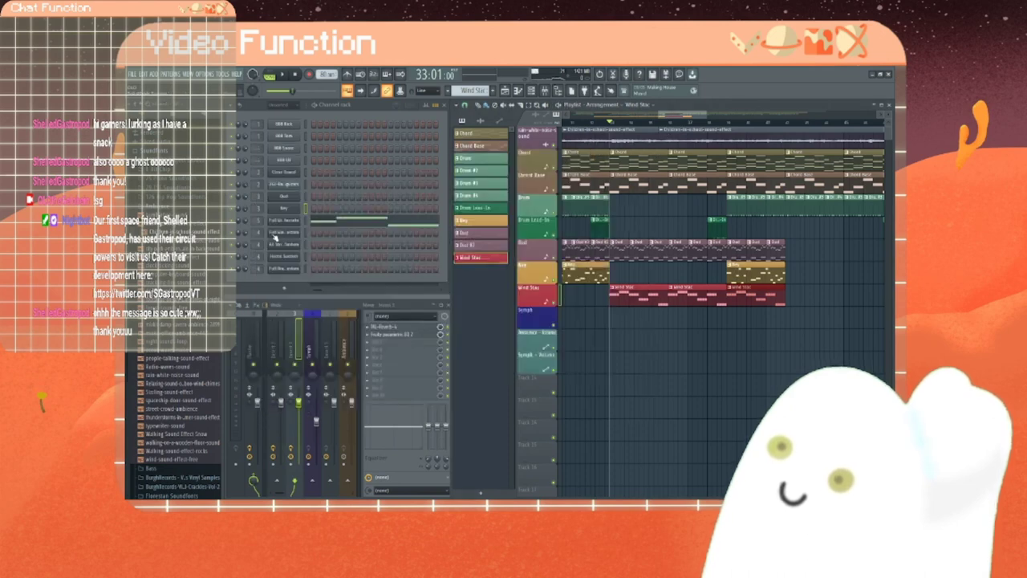
pyautogui.rightClick(283, 212)
pyautogui.click(504, 222)
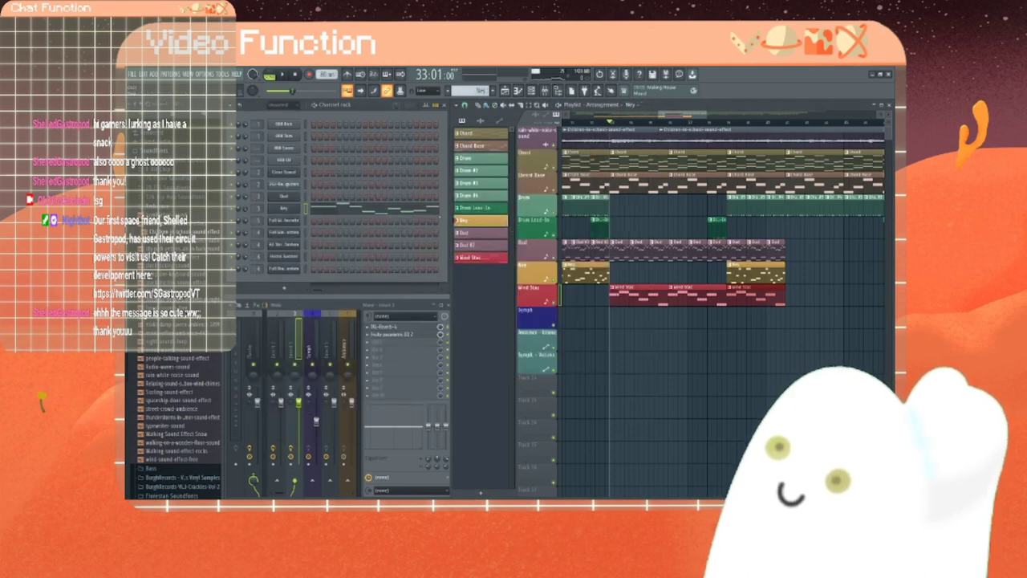
pyautogui.rightClick(274, 211)
pyautogui.click(331, 212)
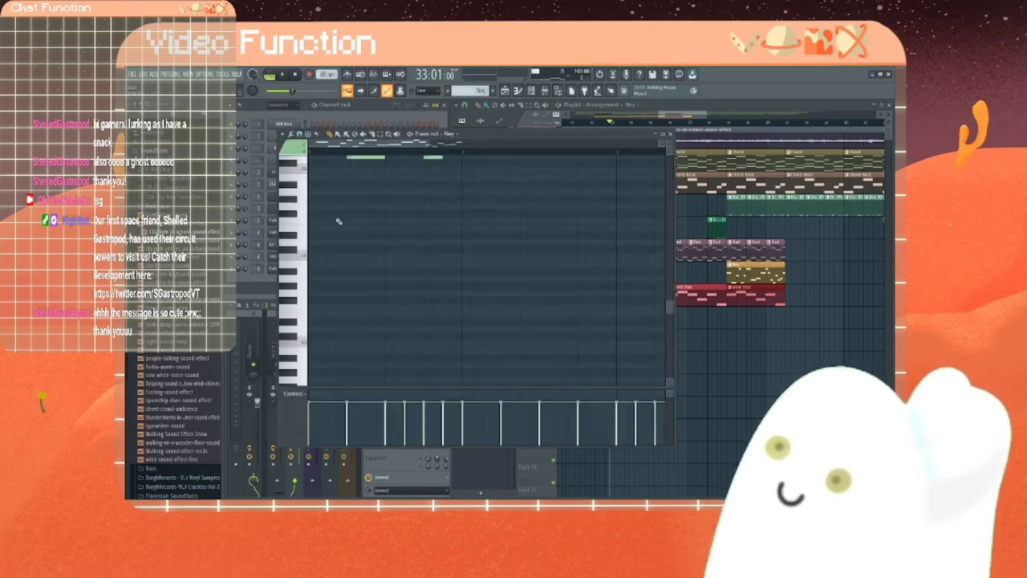
pyautogui.scroll(5, 338, 221)
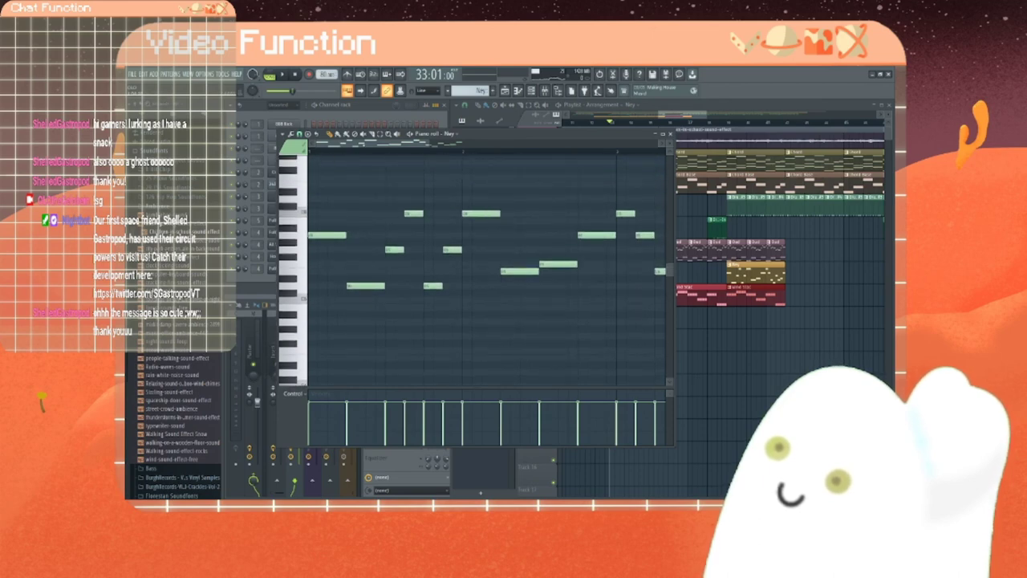
pyautogui.scroll(1, 386, 245)
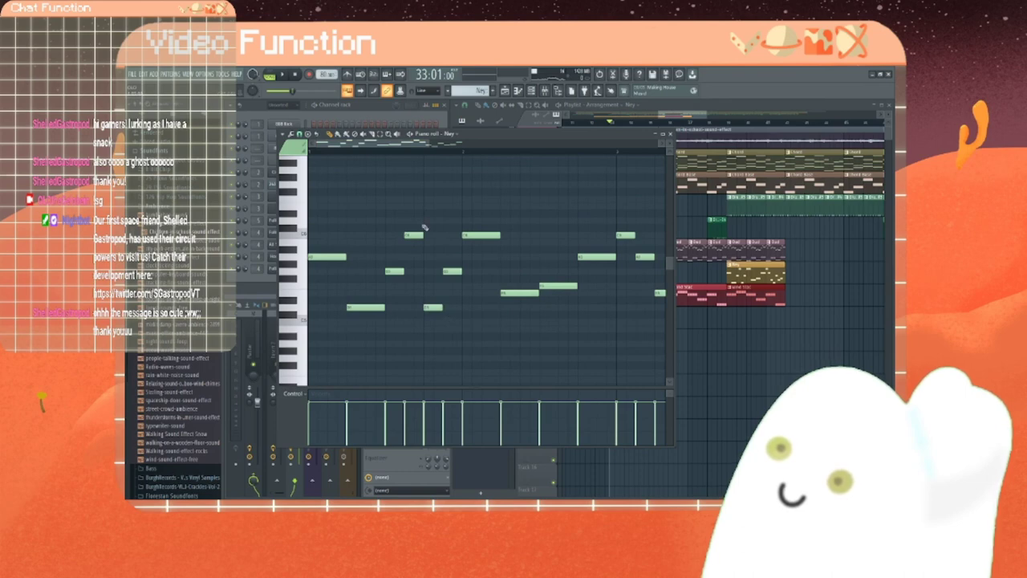
pyautogui.moveTo(401, 144); pyautogui.dragTo(439, 145)
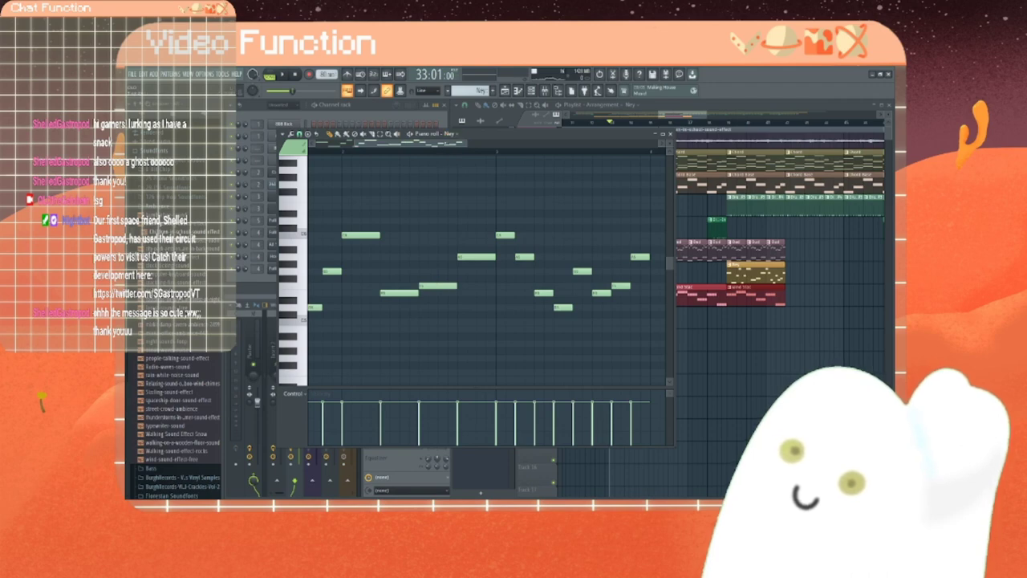
pyautogui.moveTo(410, 144); pyautogui.dragTo(438, 144)
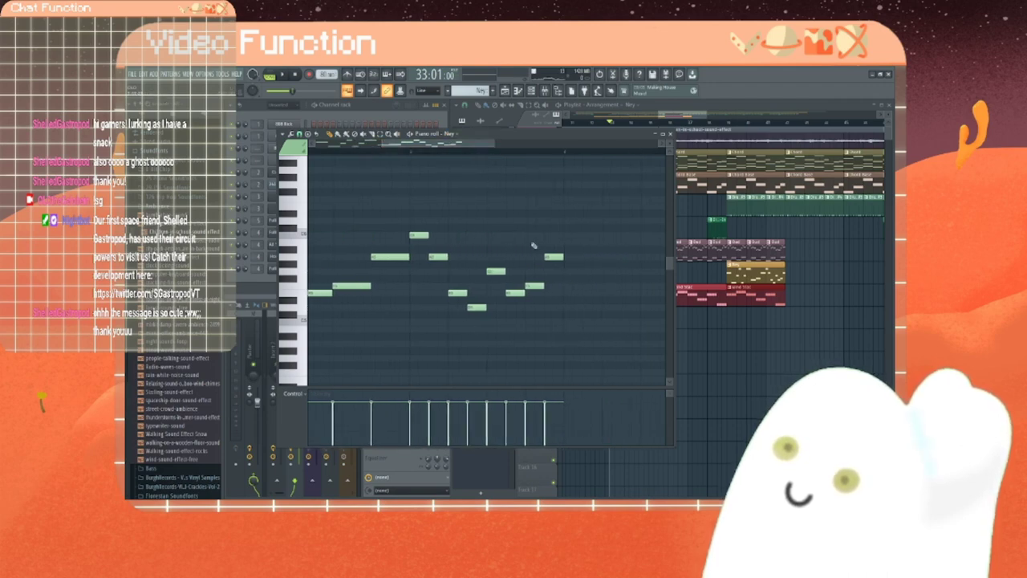
pyautogui.click(671, 134)
# Step: In the Wind Stac pattern's Full Winds Staccato part, replace the four D notes at the end of bar 2 with four C notes
pyautogui.click(471, 259)
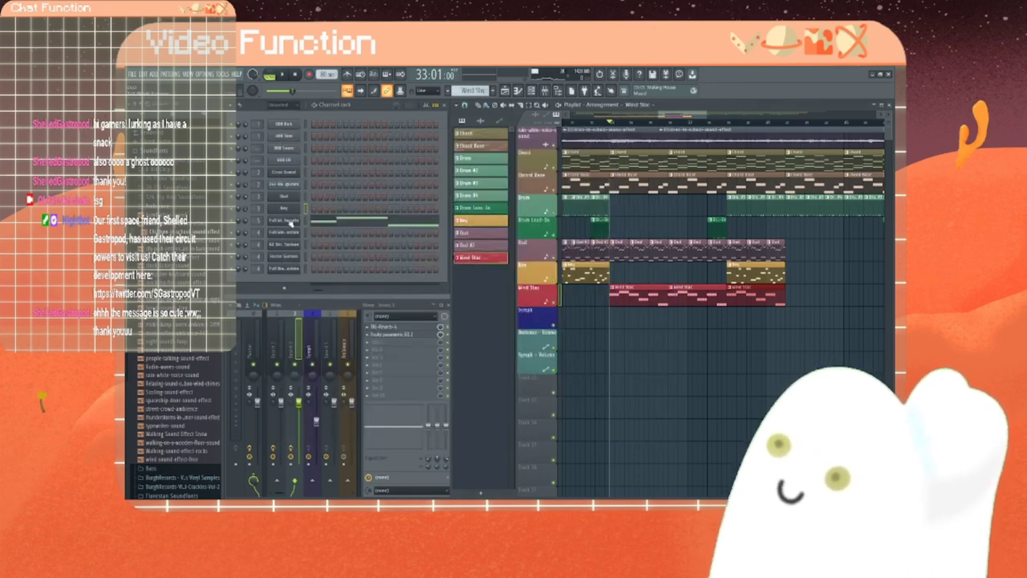
pyautogui.rightClick(291, 222)
pyautogui.click(321, 223)
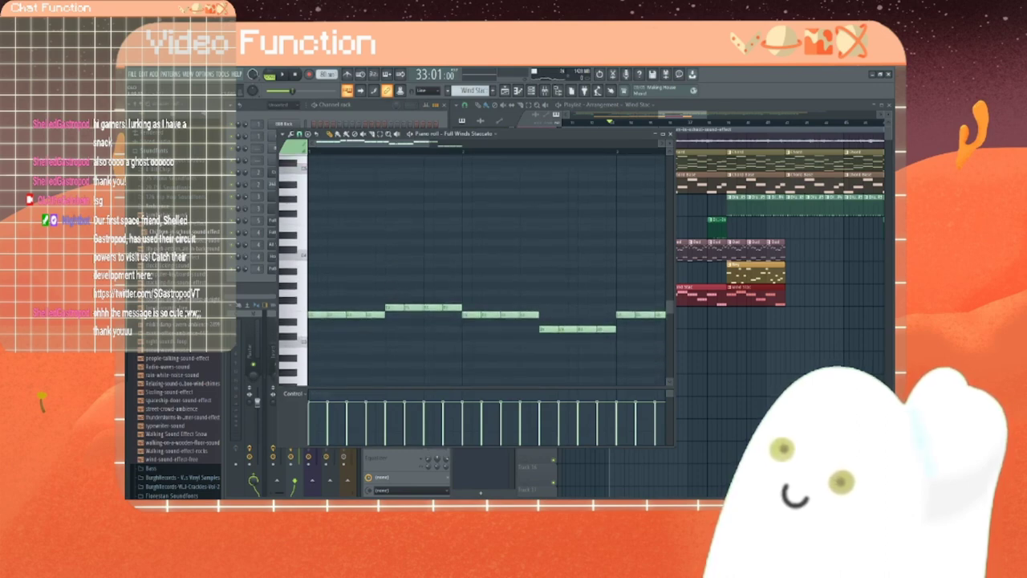
pyautogui.moveTo(397, 146); pyautogui.dragTo(432, 147)
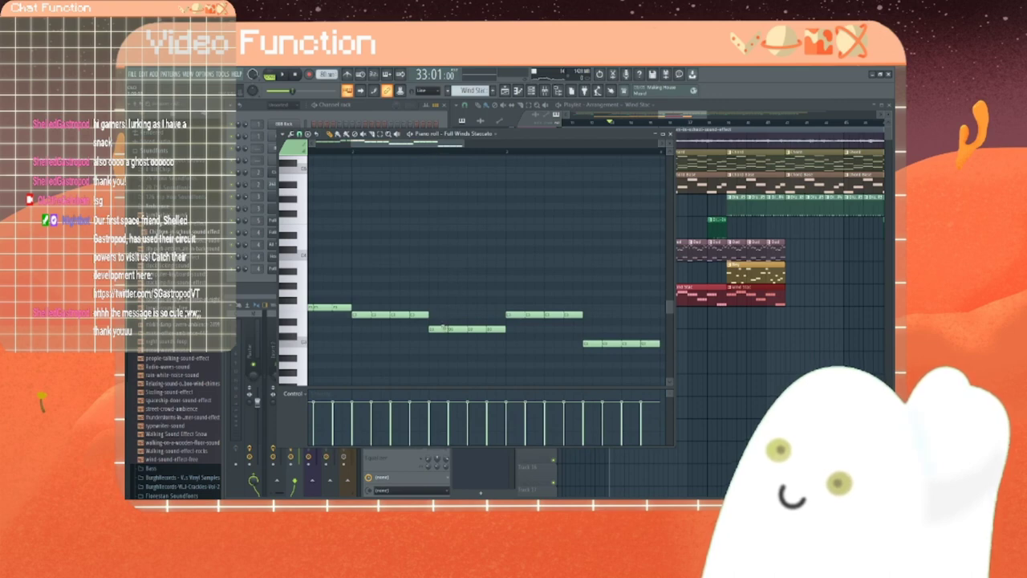
pyautogui.rightClick(440, 328)
pyautogui.rightClick(457, 330)
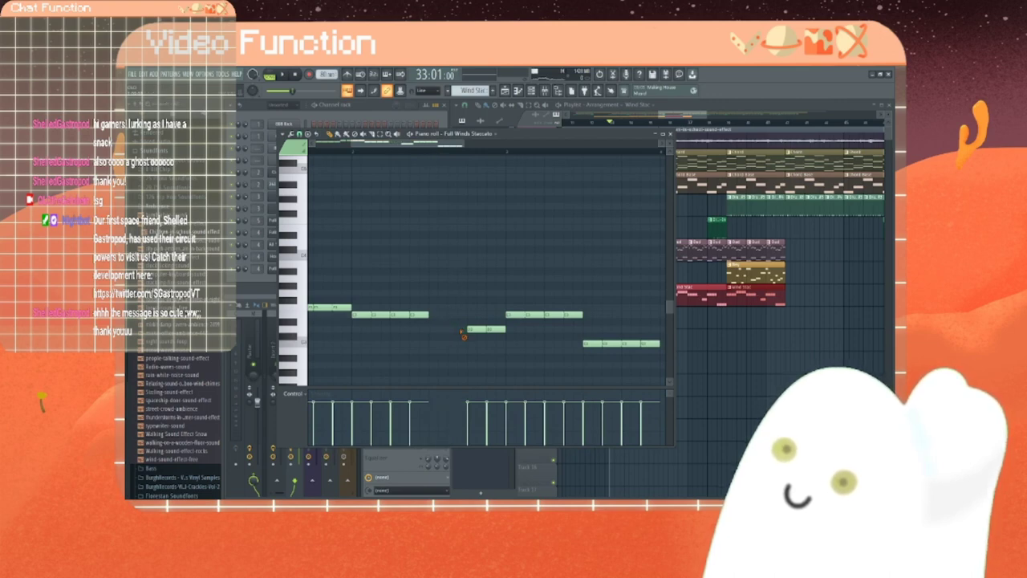
pyautogui.rightClick(477, 330)
pyautogui.rightClick(496, 330)
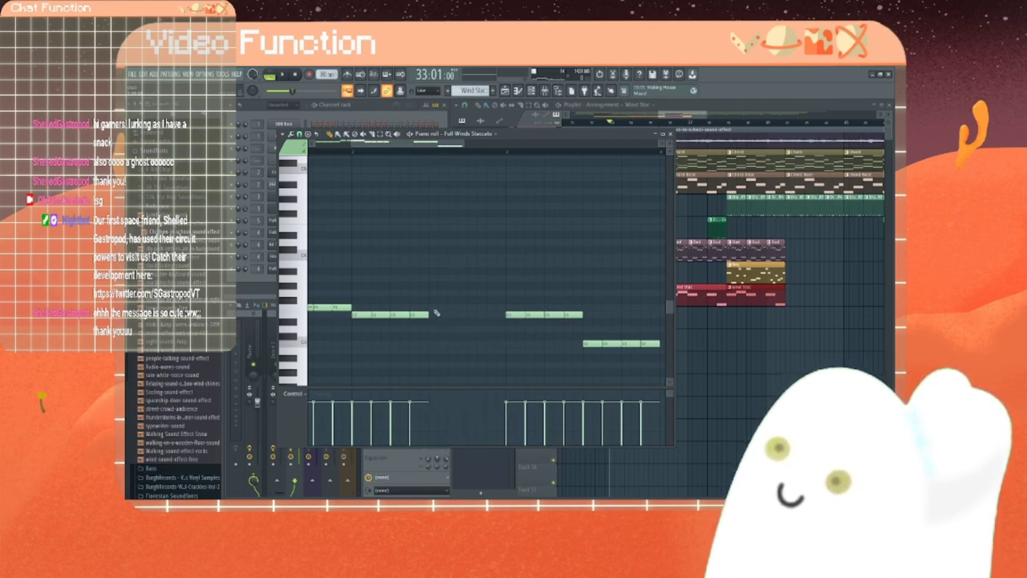
pyautogui.moveTo(433, 310); pyautogui.dragTo(434, 343)
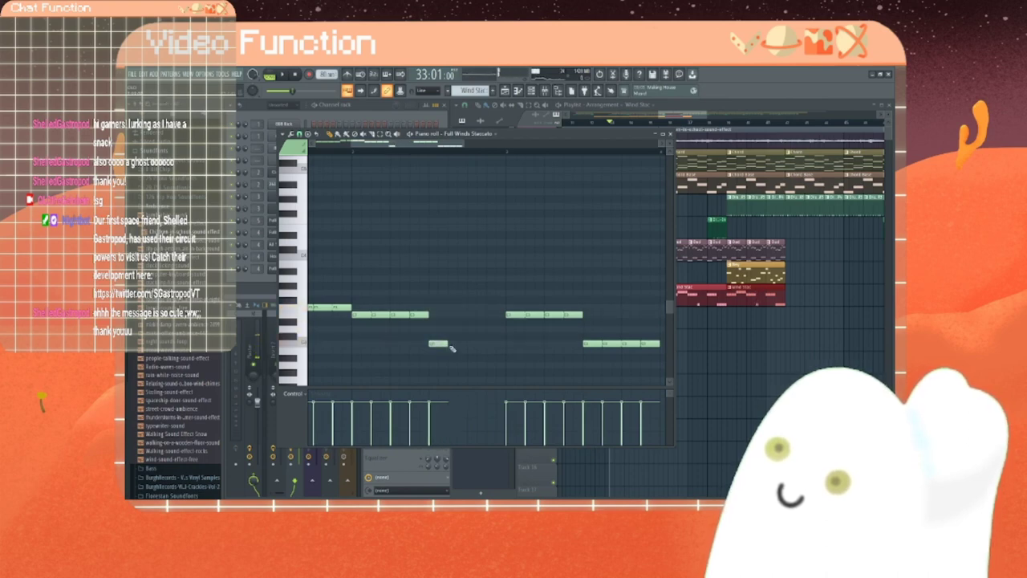
pyautogui.click(452, 342)
pyautogui.click(473, 345)
pyautogui.click(489, 344)
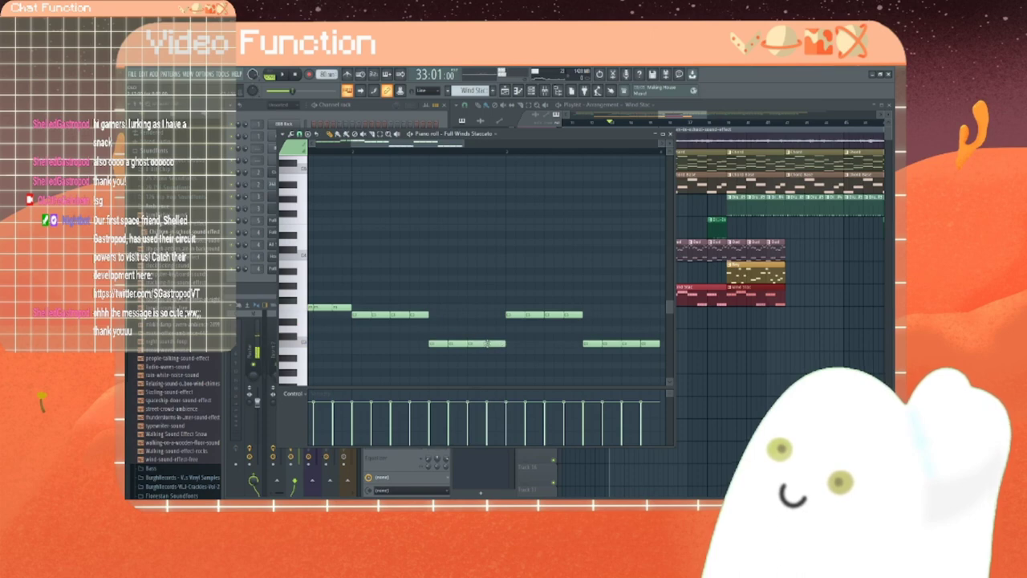
# Step: Replace the four C notes at the end of bar 3 of the Full Winds Staccato part with four A notes below them
pyautogui.moveTo(434, 144); pyautogui.dragTo(463, 143)
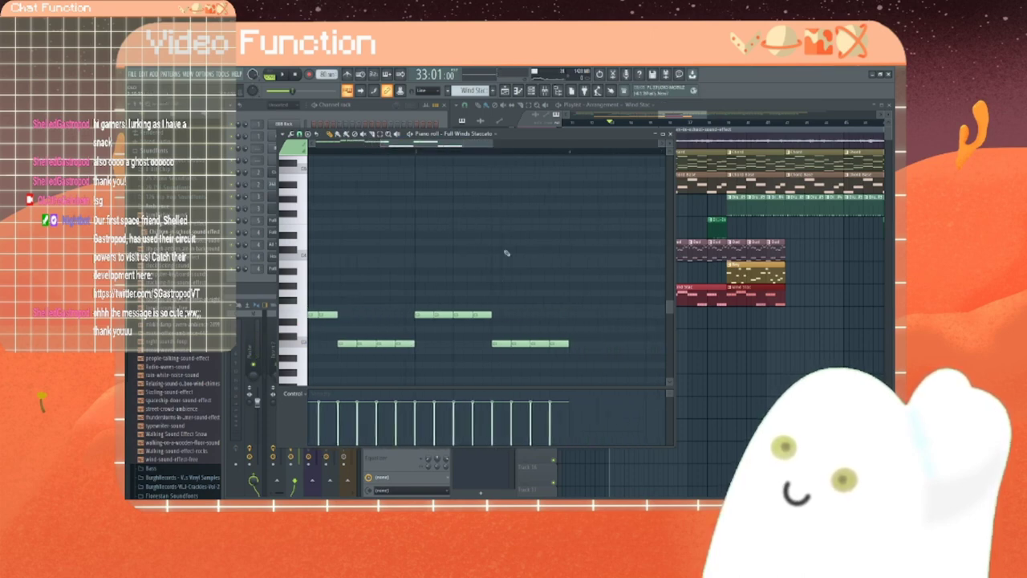
pyautogui.click(499, 365)
pyautogui.click(518, 366)
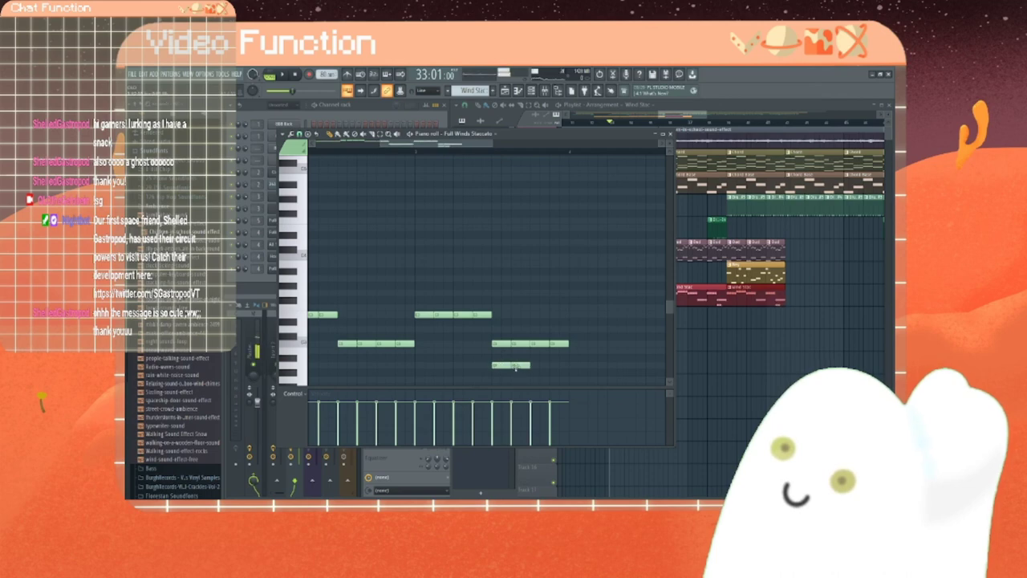
pyautogui.moveTo(536, 367); pyautogui.dragTo(503, 343)
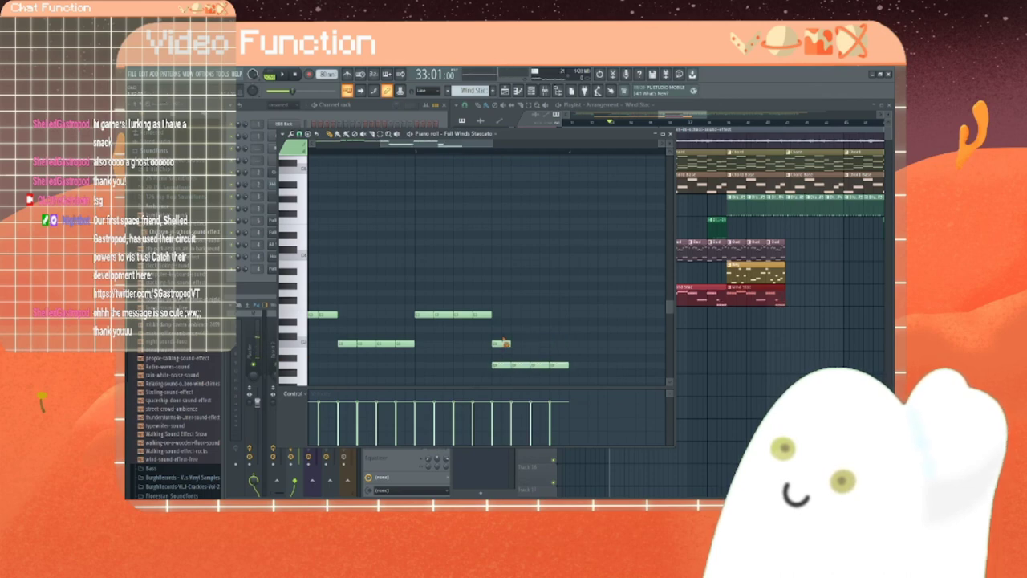
pyautogui.moveTo(460, 144); pyautogui.dragTo(397, 144)
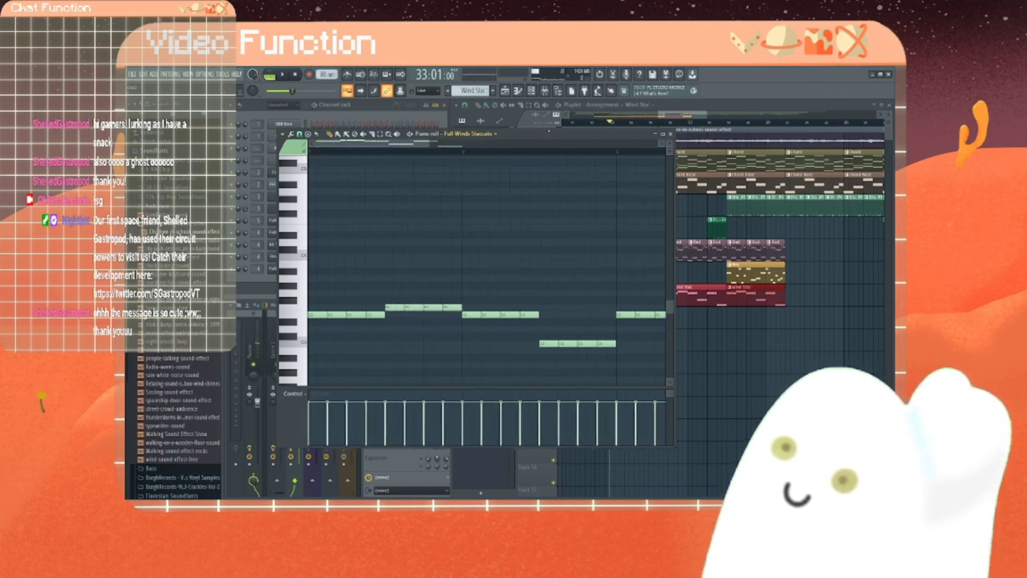
# Step: Return to the playlist and play the arrangement from bar 39 to check the Wind Stac part, then stop playback
pyautogui.click(671, 133)
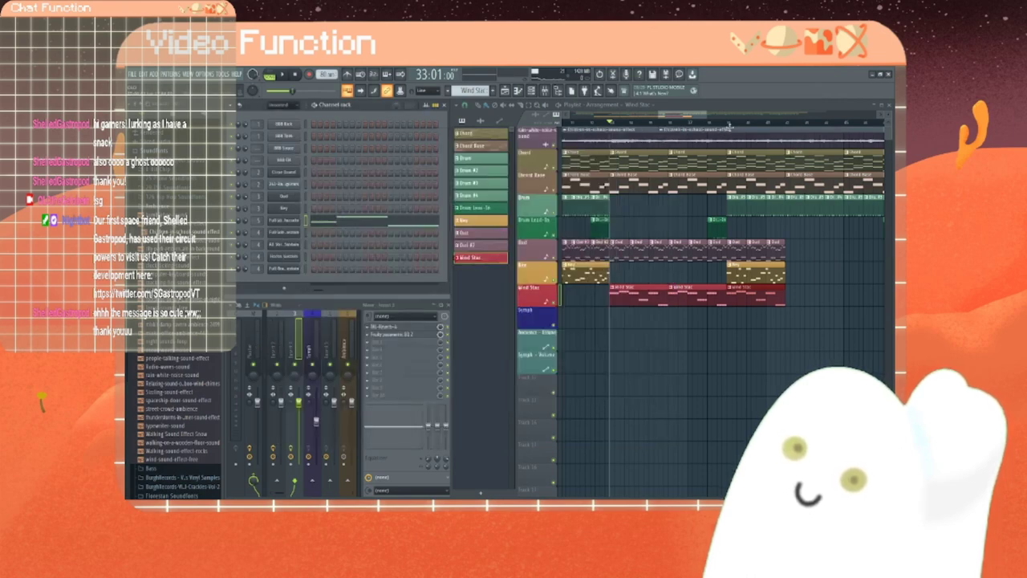
pyautogui.click(728, 126)
pyautogui.press('space')
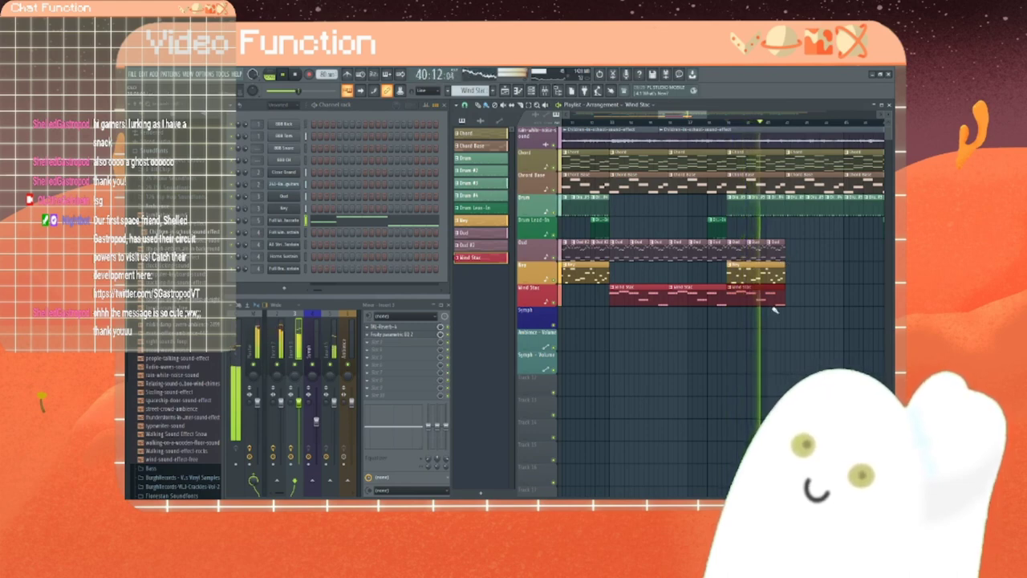
pyautogui.press('space')
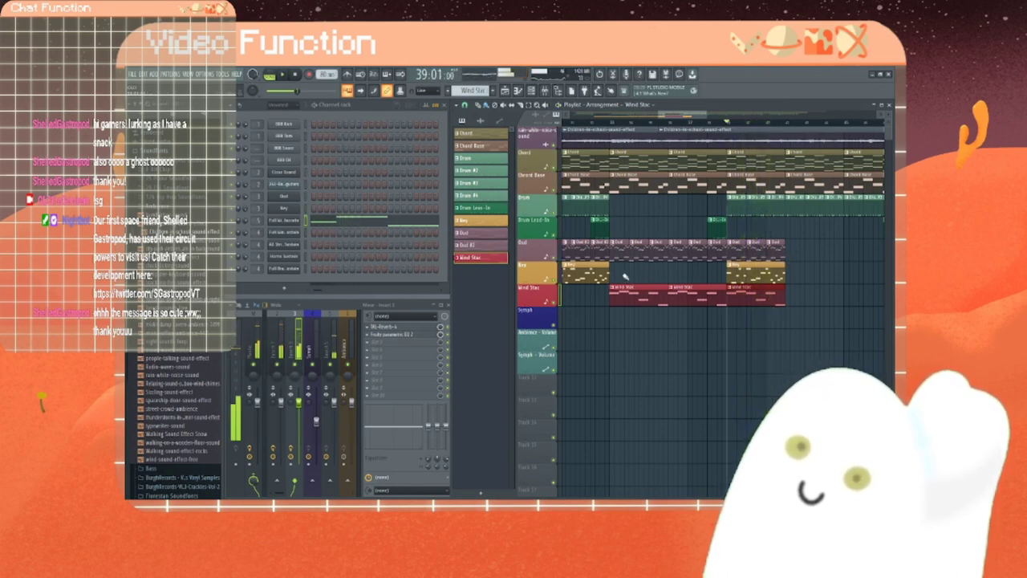
# Step: Open the Full Winds Staccato notes of the Wind Stac pattern and delete every note in the part
pyautogui.rightClick(294, 232)
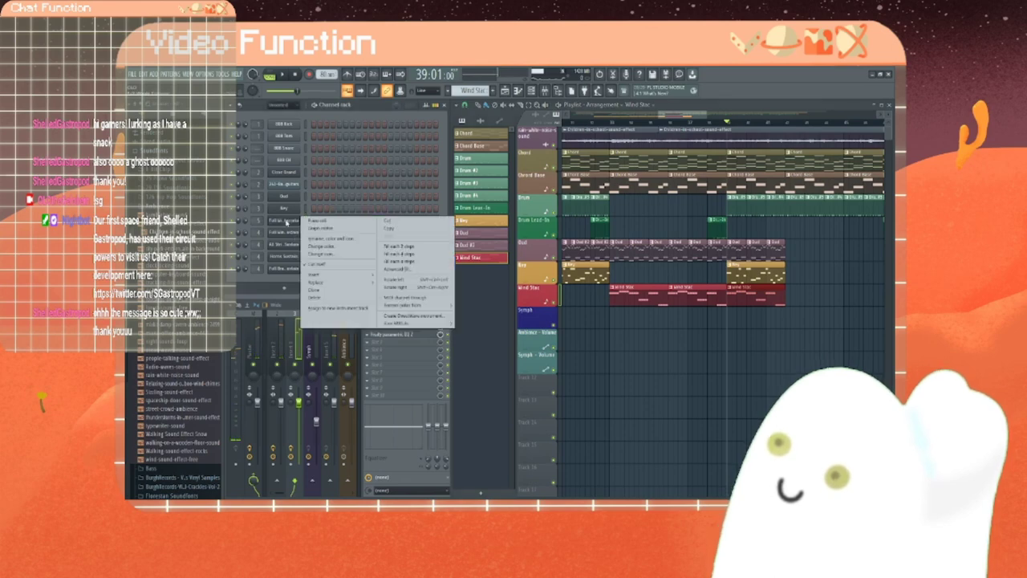
pyautogui.click(333, 224)
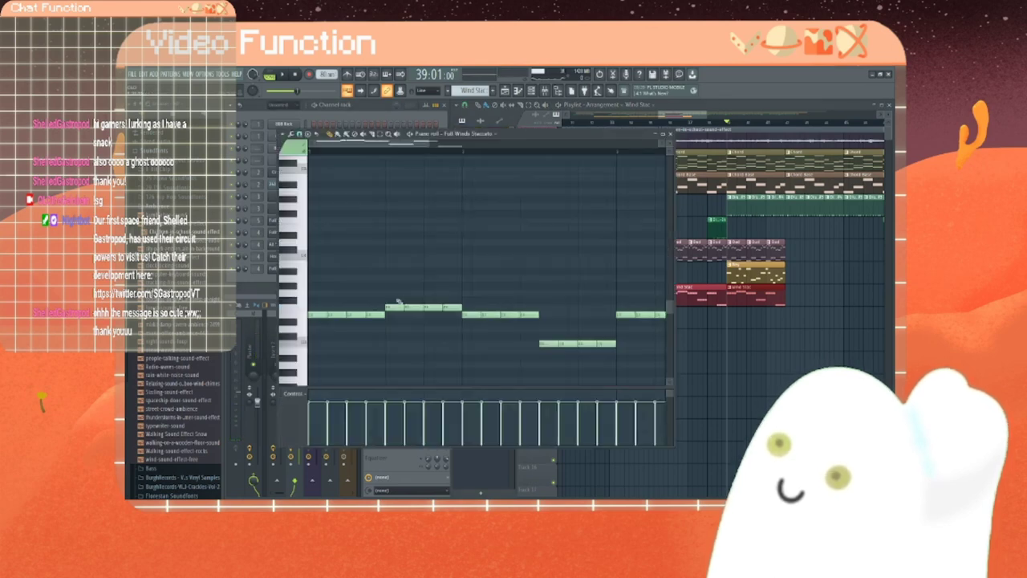
pyautogui.rightClick(394, 309)
pyautogui.rightClick(375, 315)
pyautogui.rightClick(356, 315)
pyautogui.rightClick(337, 315)
pyautogui.rightClick(317, 314)
pyautogui.rightClick(414, 308)
pyautogui.rightClick(433, 308)
pyautogui.rightClick(482, 315)
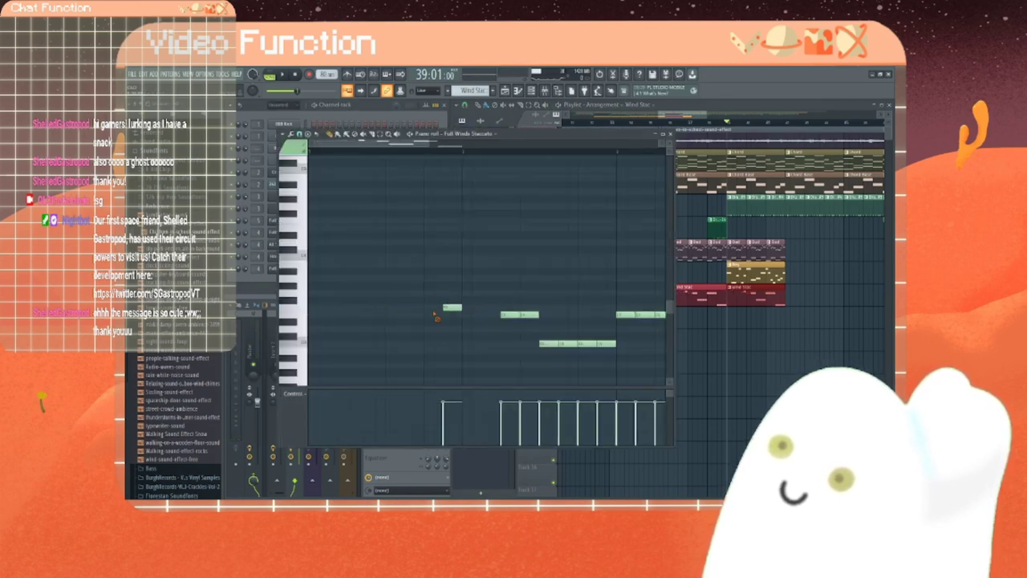
pyautogui.rightClick(451, 308)
pyautogui.rightClick(531, 315)
pyautogui.rightClick(510, 316)
pyautogui.rightClick(626, 315)
pyautogui.rightClick(645, 316)
pyautogui.rightClick(662, 316)
pyautogui.rightClick(554, 316)
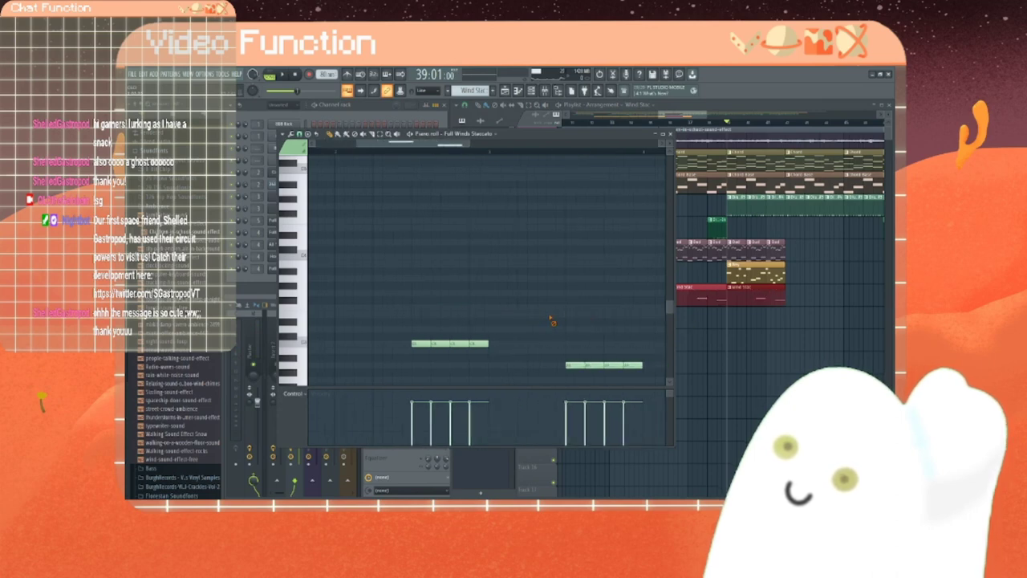
pyautogui.rightClick(640, 366)
pyautogui.rightClick(657, 365)
pyautogui.rightClick(661, 366)
pyautogui.rightClick(665, 366)
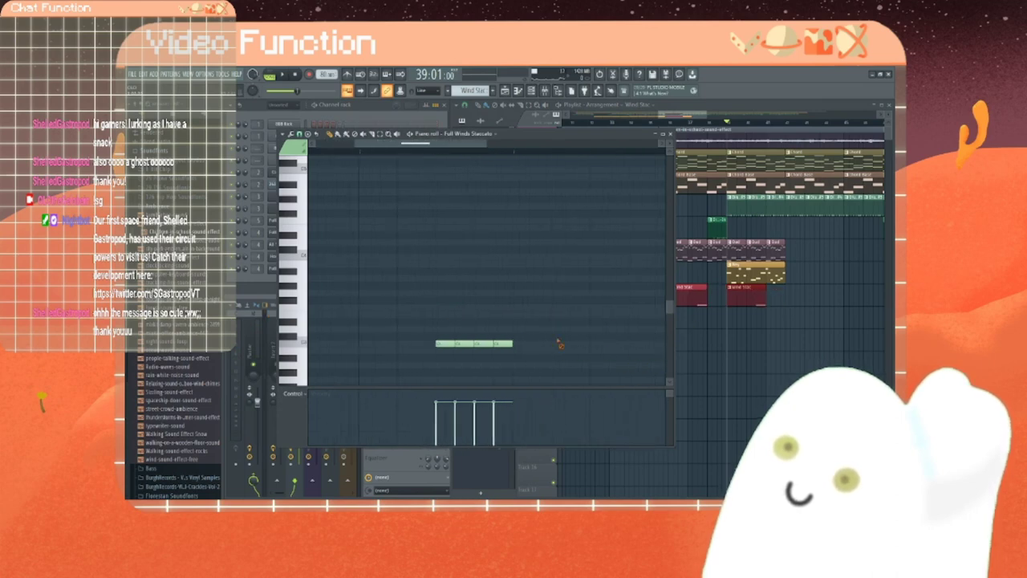
pyautogui.rightClick(504, 345)
pyautogui.rightClick(483, 344)
pyautogui.rightClick(464, 344)
pyautogui.rightClick(445, 344)
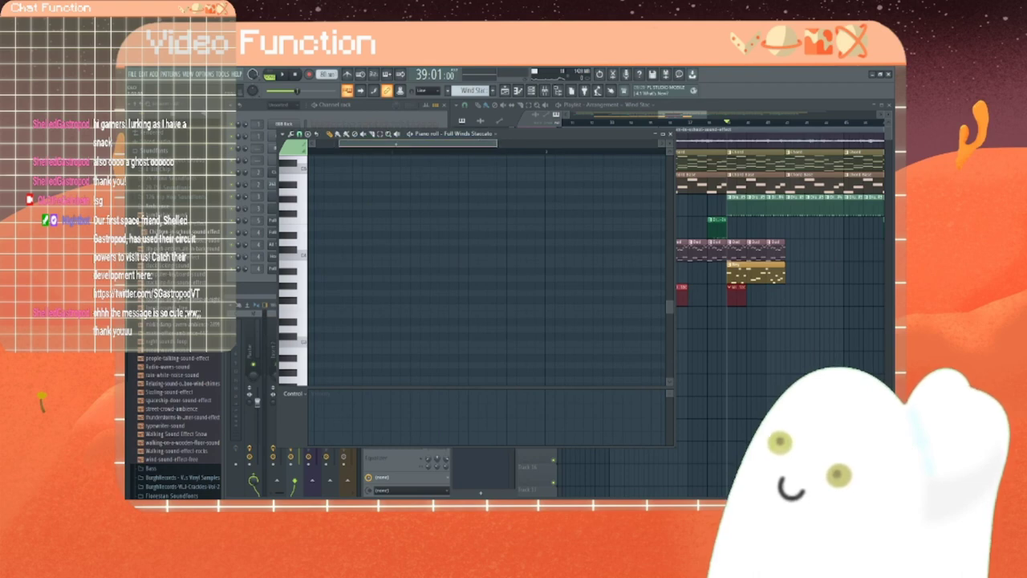
# Step: Fill bar 1 with four upper C notes in its first half and four G notes below them in its second half
pyautogui.moveTo(396, 144); pyautogui.dragTo(369, 145)
pyautogui.click(317, 257)
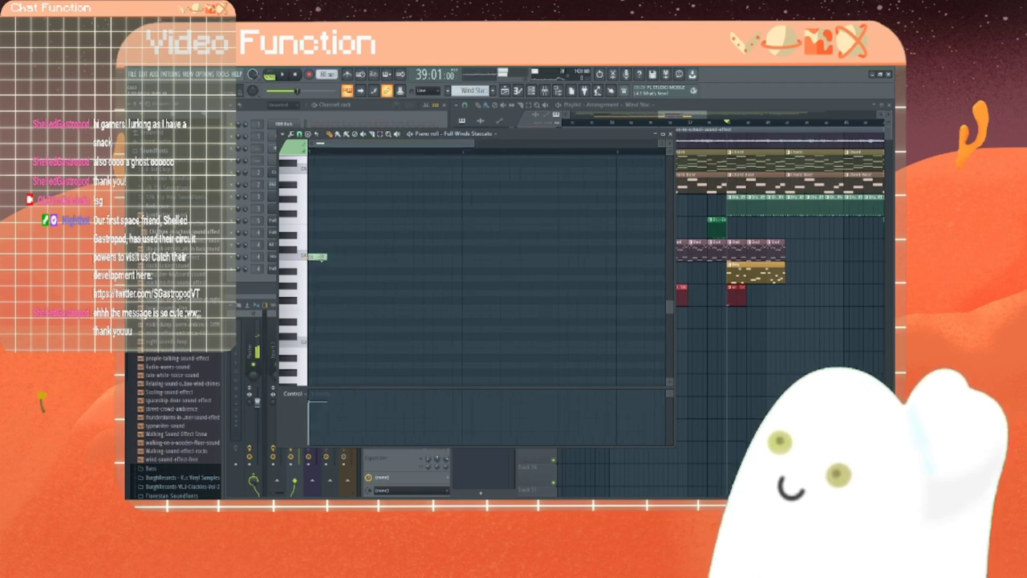
pyautogui.click(333, 256)
pyautogui.click(353, 257)
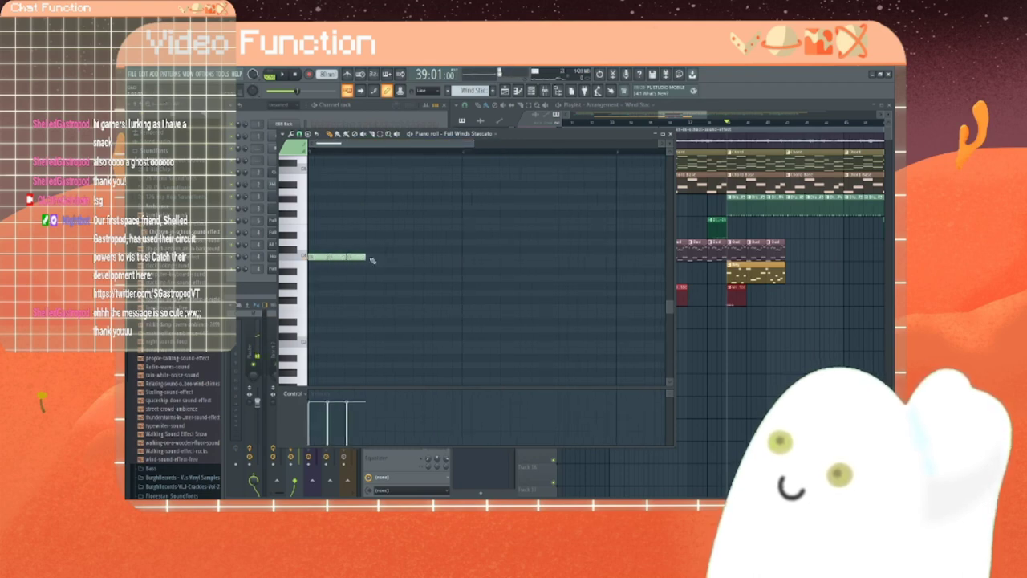
pyautogui.click(372, 257)
pyautogui.click(393, 293)
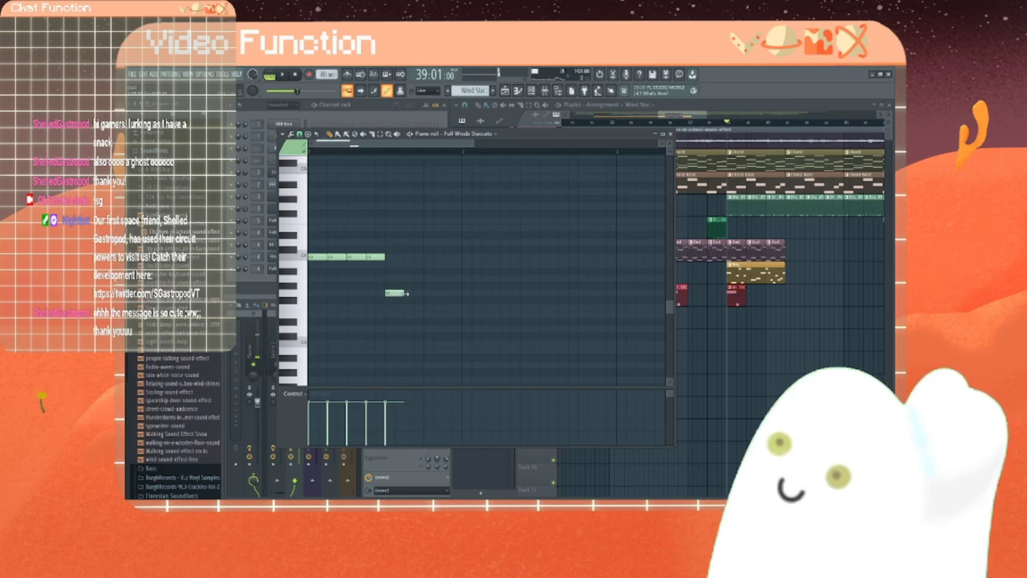
pyautogui.click(413, 294)
pyautogui.click(432, 294)
pyautogui.click(451, 294)
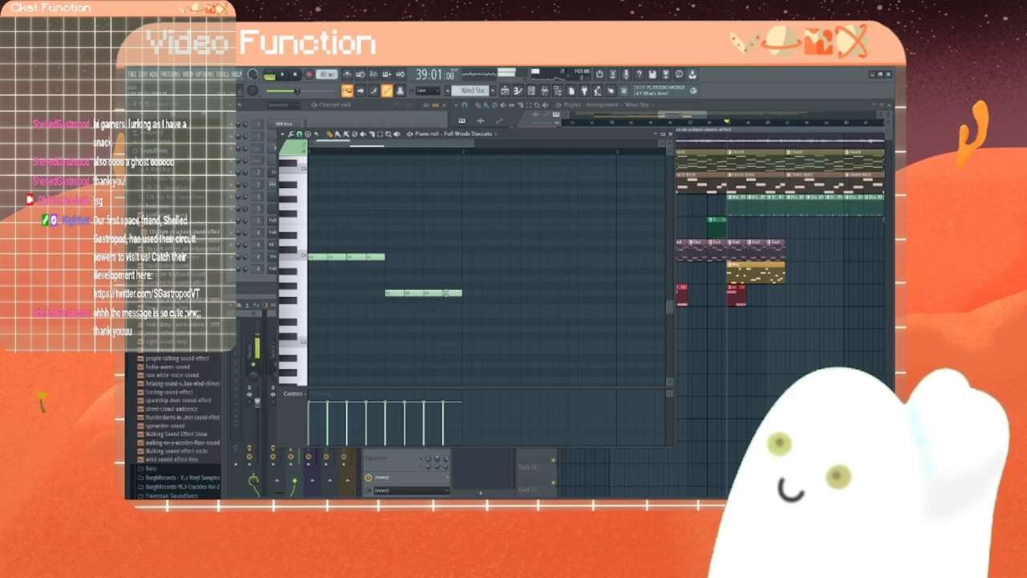
# Step: Fill bar 2 with four A notes and four low D notes, and play the new phrase back
pyautogui.click(471, 278)
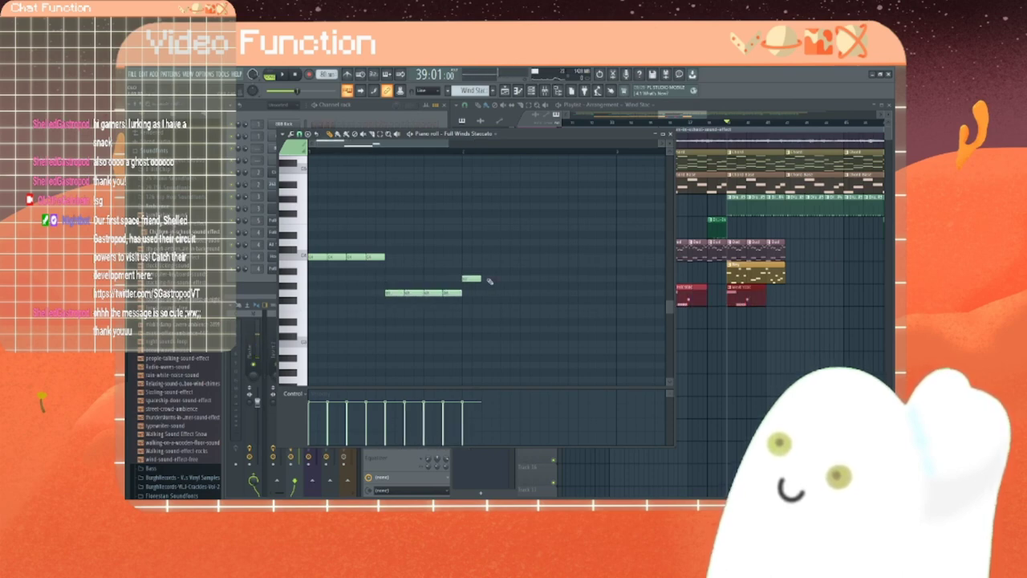
pyautogui.click(490, 279)
pyautogui.click(508, 279)
pyautogui.click(529, 278)
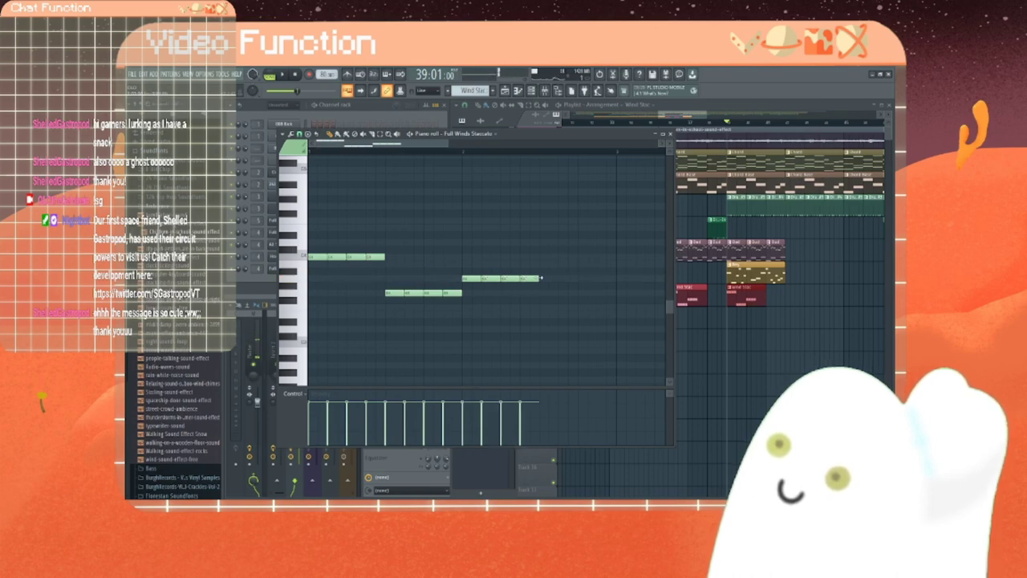
pyautogui.click(546, 307)
pyautogui.click(568, 308)
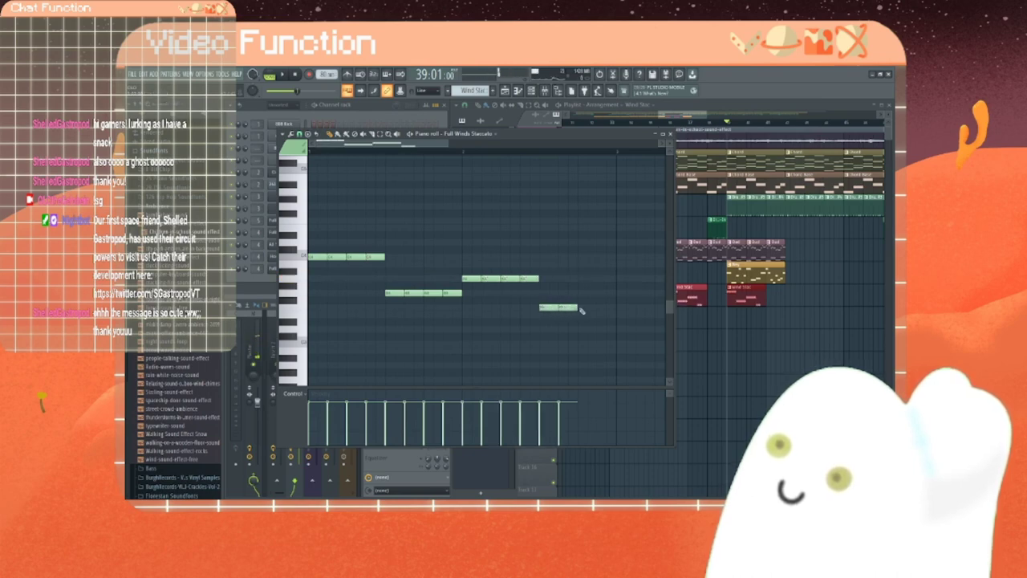
pyautogui.click(588, 308)
pyautogui.click(607, 307)
pyautogui.moveTo(603, 300); pyautogui.dragTo(546, 331)
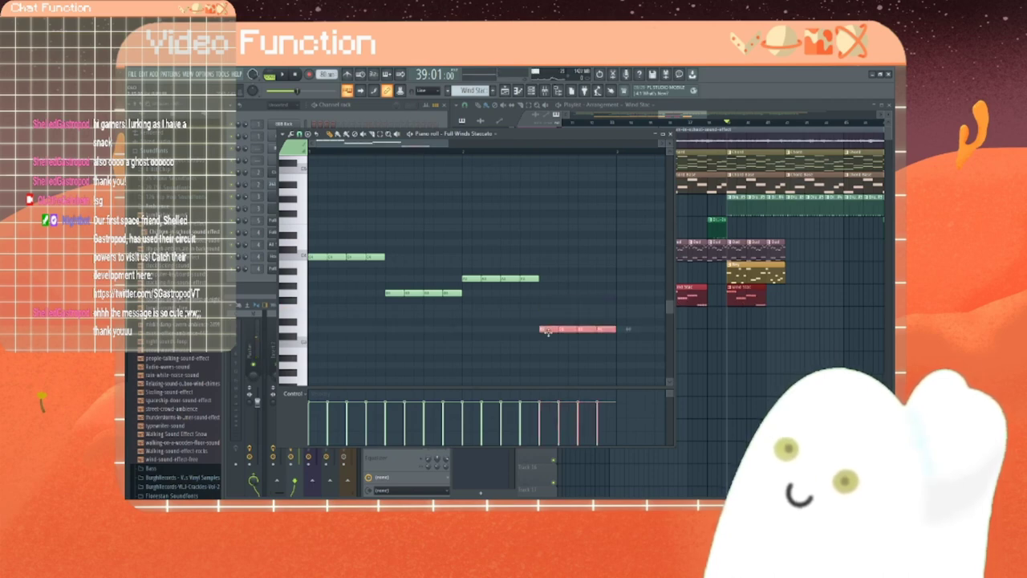
pyautogui.press('space')
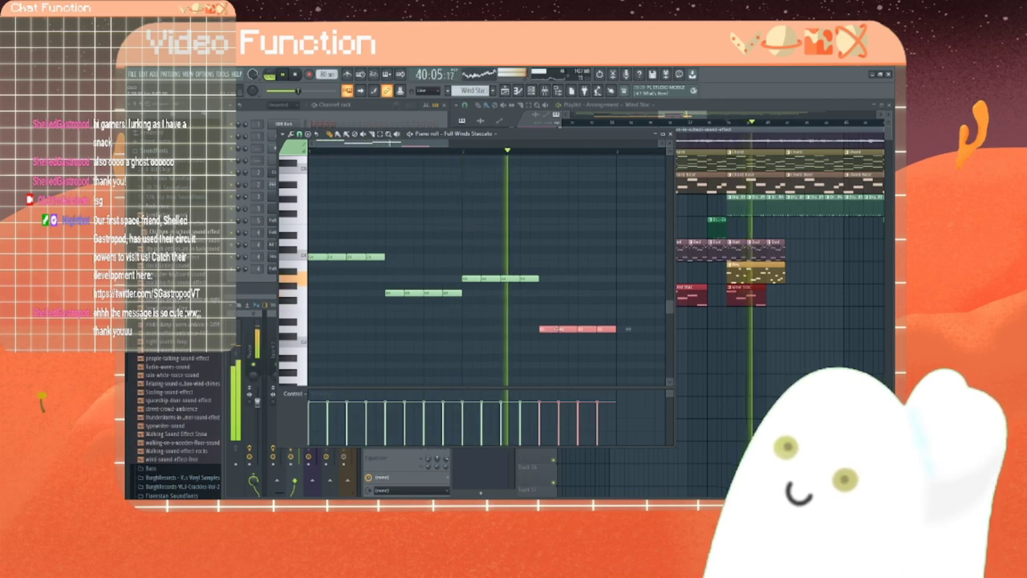
pyautogui.press('space')
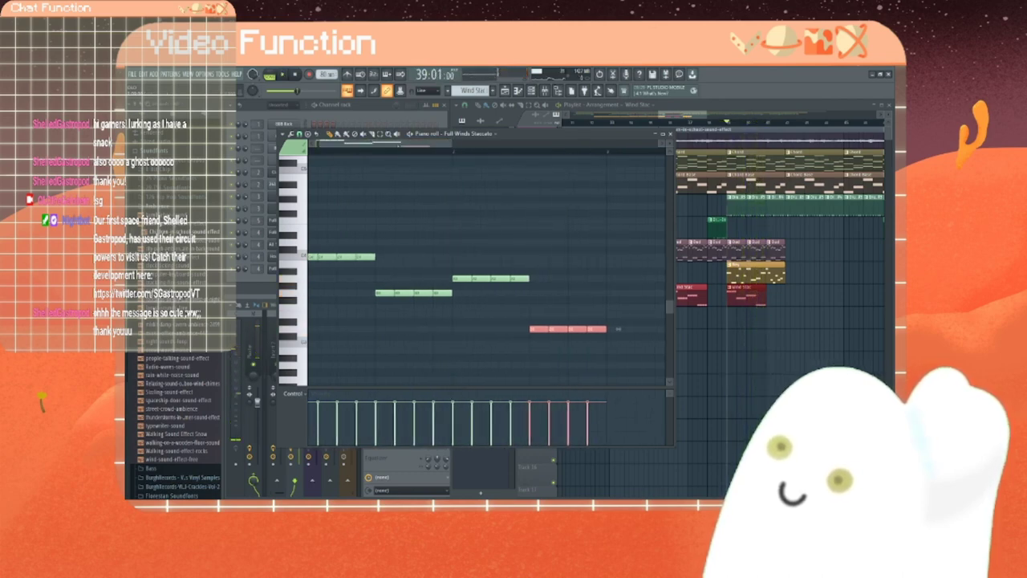
# Step: Duplicate the whole two-bar phrase twice so it fills bars 3 to 6, undoing the extra copy and clearing the selection
pyautogui.hotkey('ctrl', 'a')
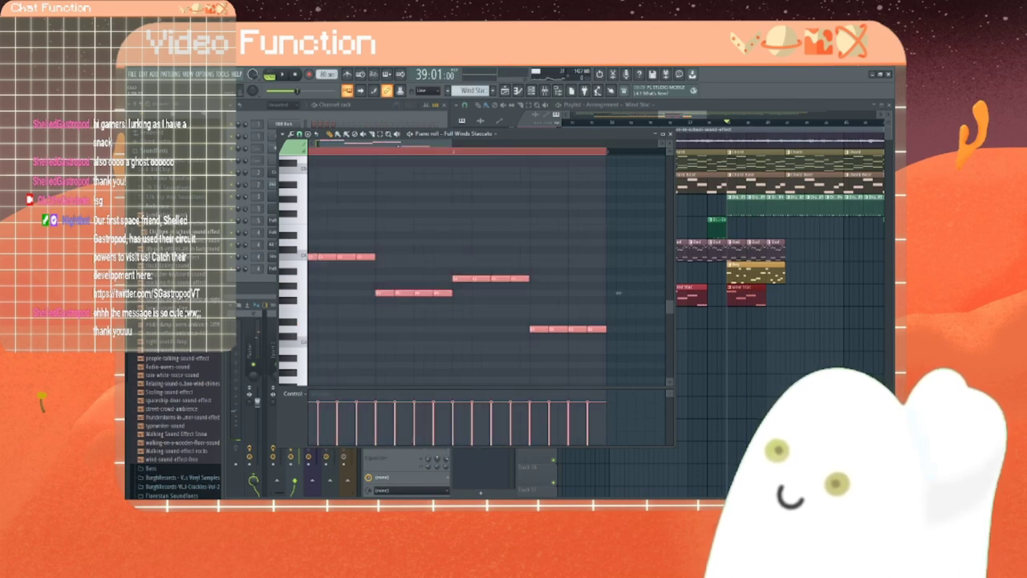
pyautogui.hotkey('ctrl', 'b')
pyautogui.hotkey('ctrl', 'b')
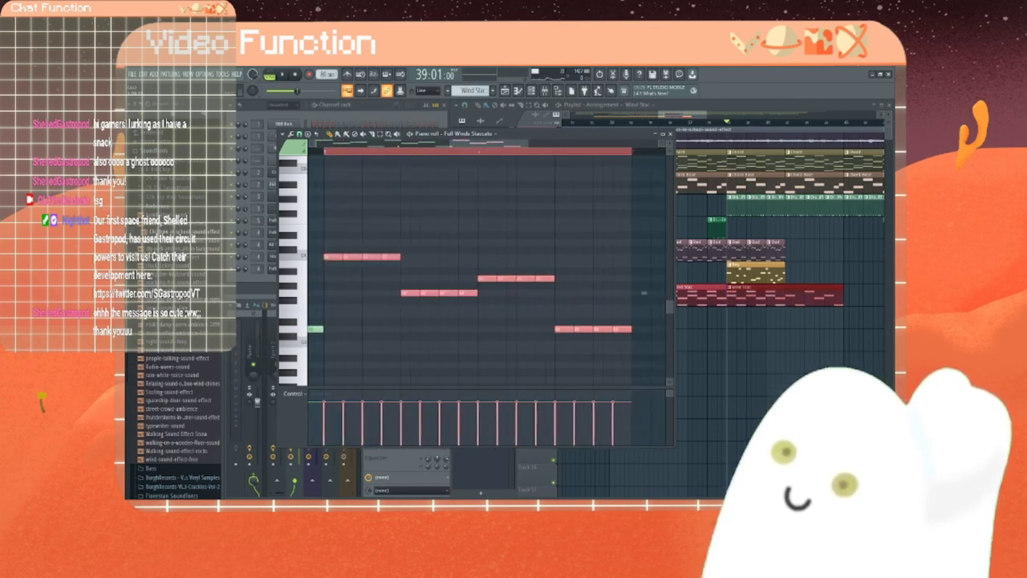
pyautogui.hotkey('ctrl', 'b')
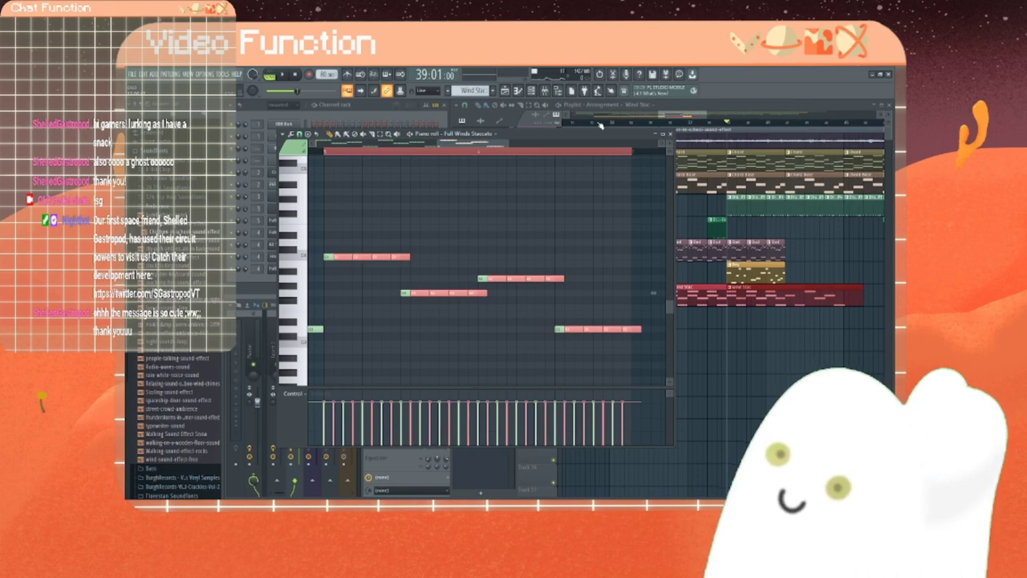
pyautogui.hotkey('ctrl', 'z')
pyautogui.hotkey('ctrl', 'd')
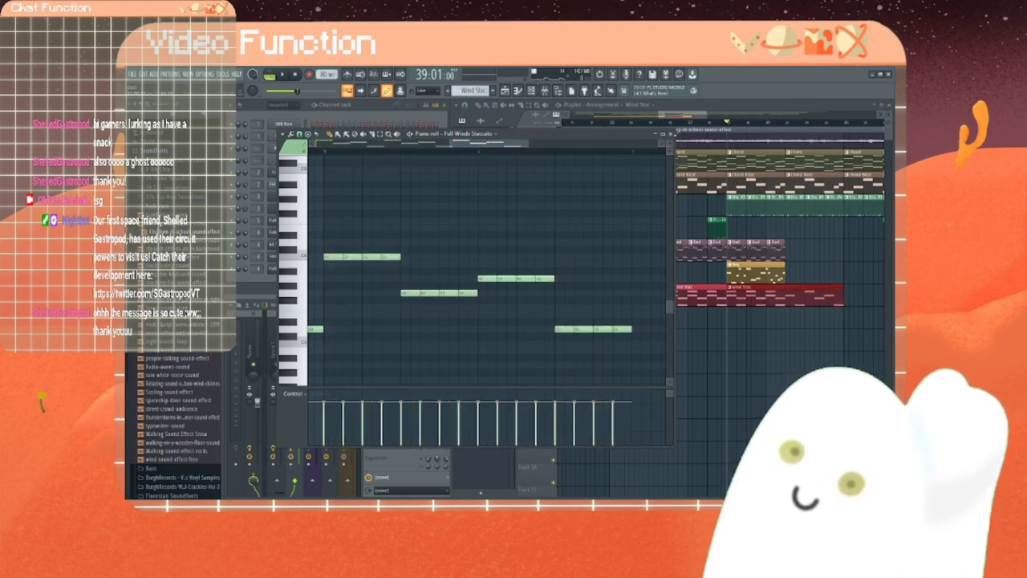
# Step: In the playlist, move the two overlapping Wind Stac clips near bar 39 onto the Symph and Ambience Volume tracks
pyautogui.click(673, 135)
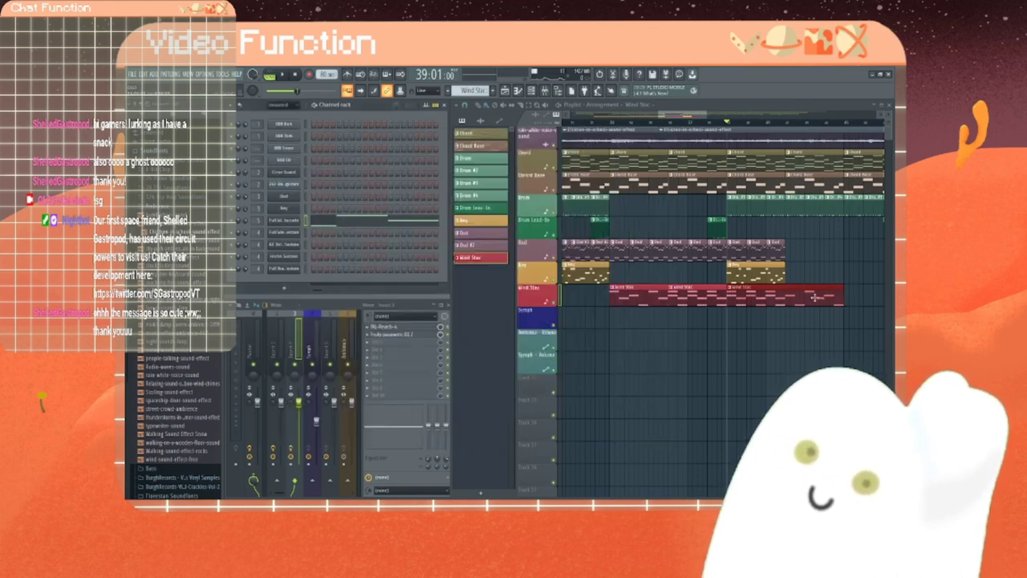
pyautogui.moveTo(815, 297); pyautogui.dragTo(822, 354)
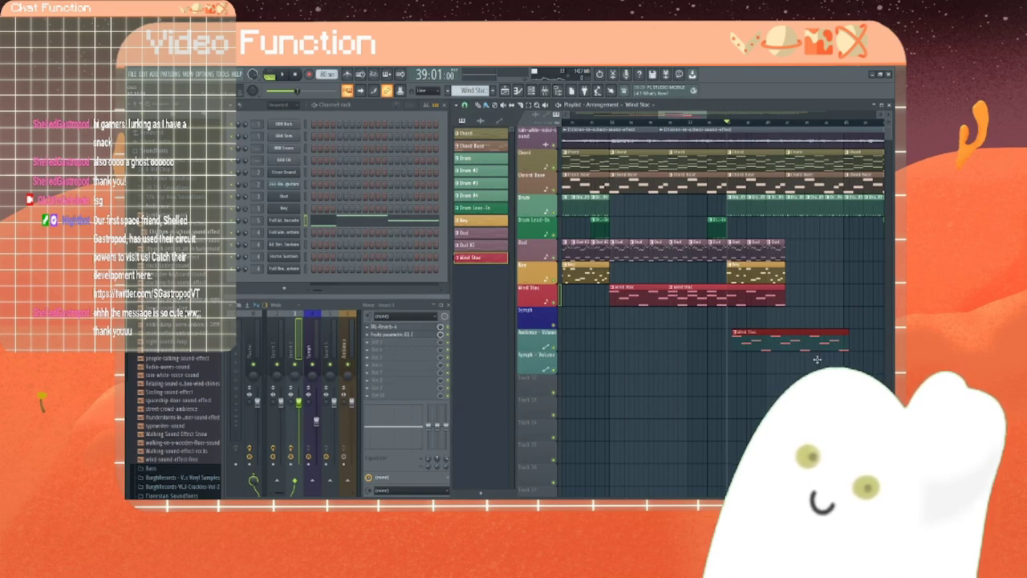
pyautogui.moveTo(766, 298); pyautogui.dragTo(820, 324)
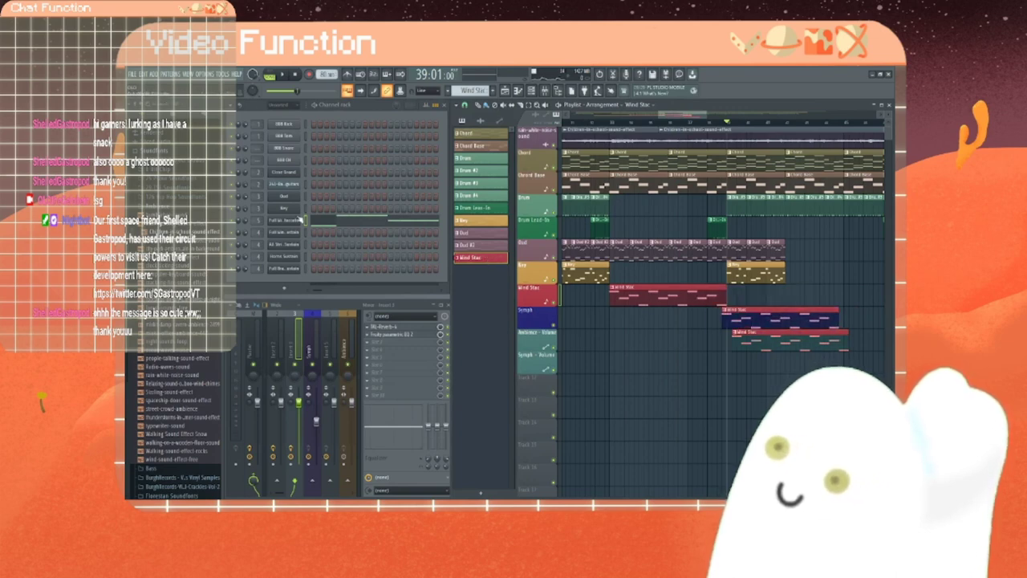
# Step: Reopen the Full Winds Staccato notes and delete all notes from bar 4 onward
pyautogui.rightClick(289, 222)
pyautogui.click(321, 221)
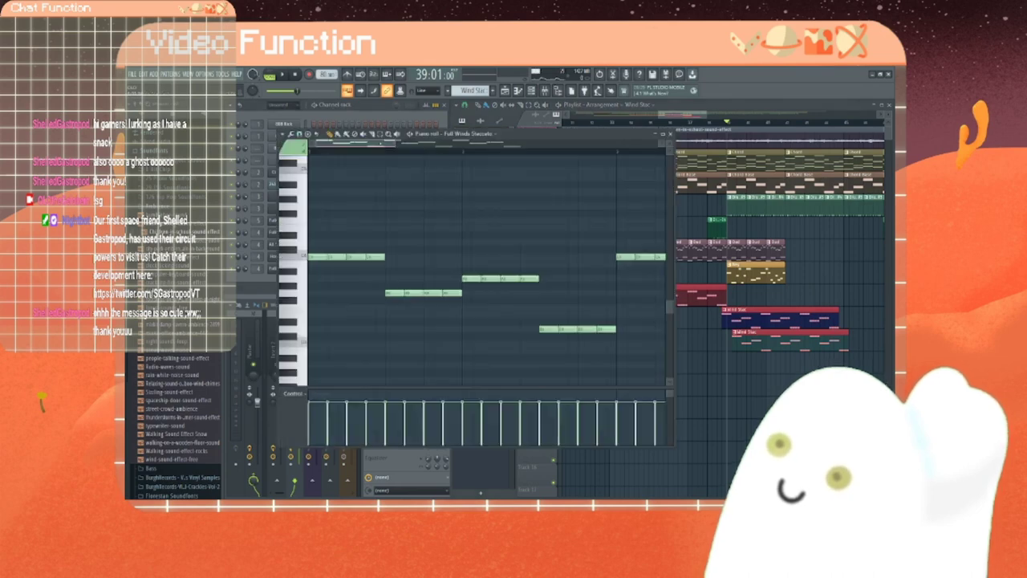
pyautogui.moveTo(456, 145); pyautogui.dragTo(540, 146)
pyautogui.moveTo(490, 362); pyautogui.dragTo(388, 230)
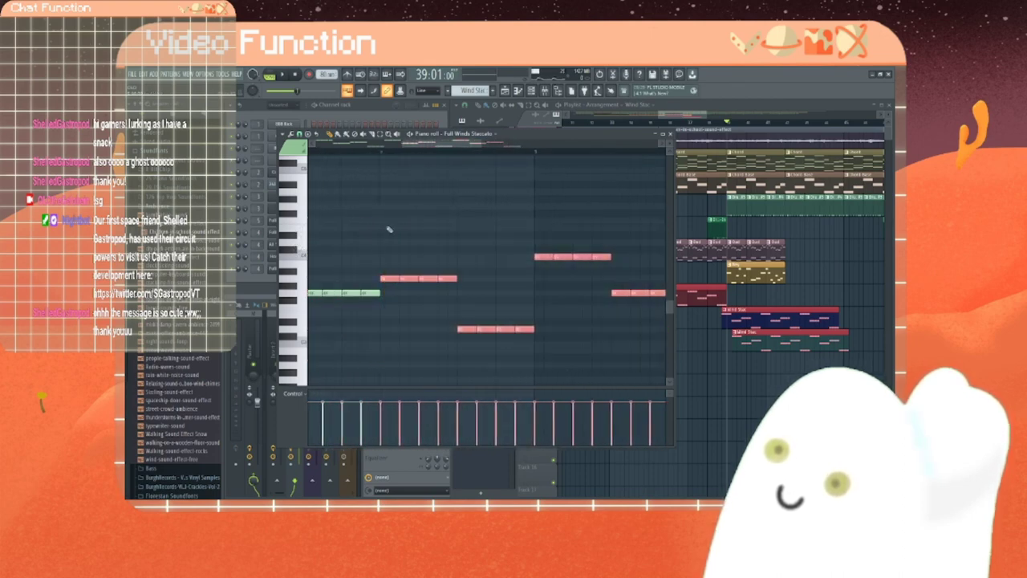
pyautogui.press('Delete')
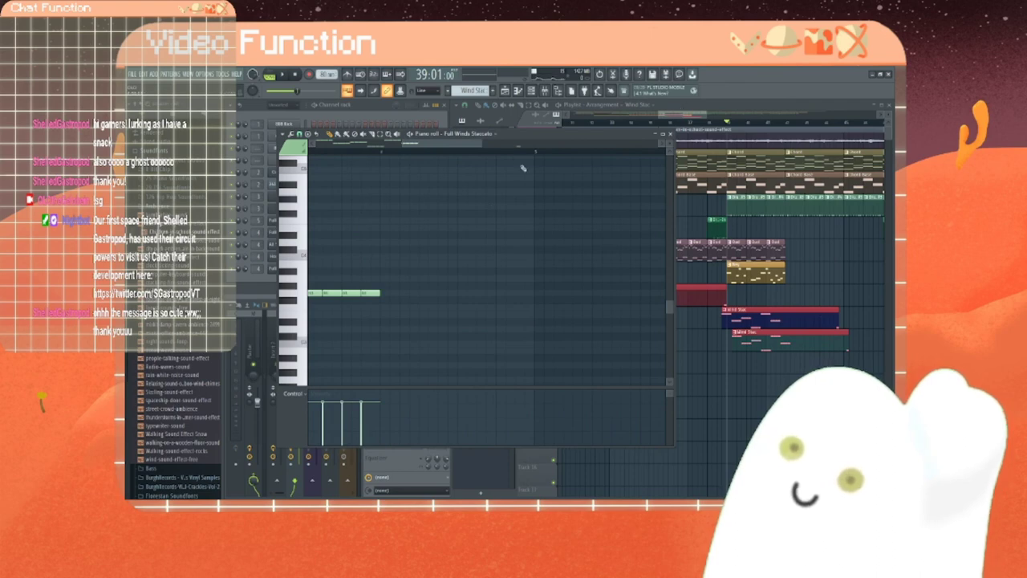
# Step: Delete every Full Winds Staccato note after the first two-bar phrase, check that the later bars are empty, and close the piano roll
pyautogui.moveTo(451, 143); pyautogui.dragTo(394, 143)
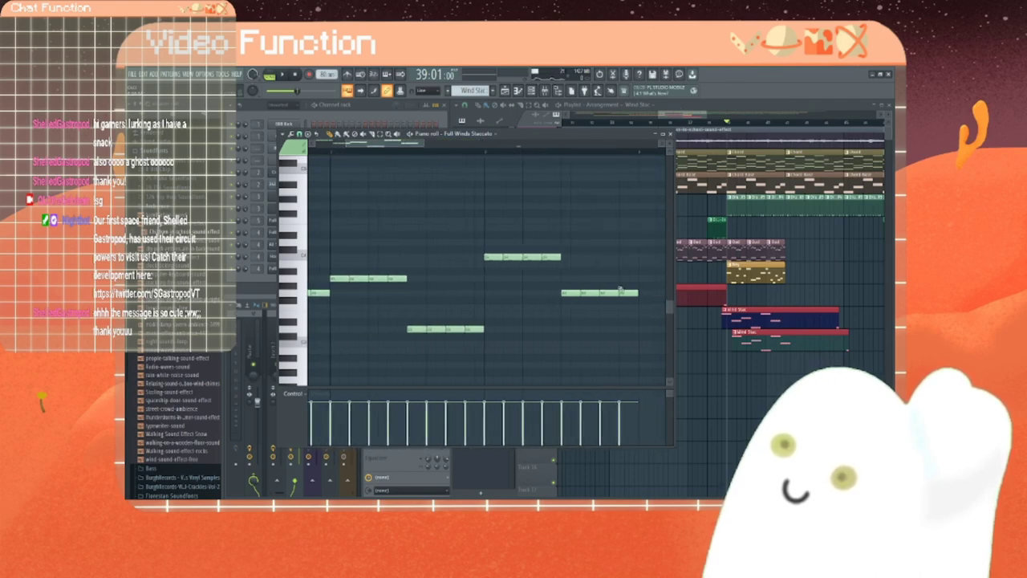
pyautogui.moveTo(604, 322); pyautogui.dragTo(495, 225)
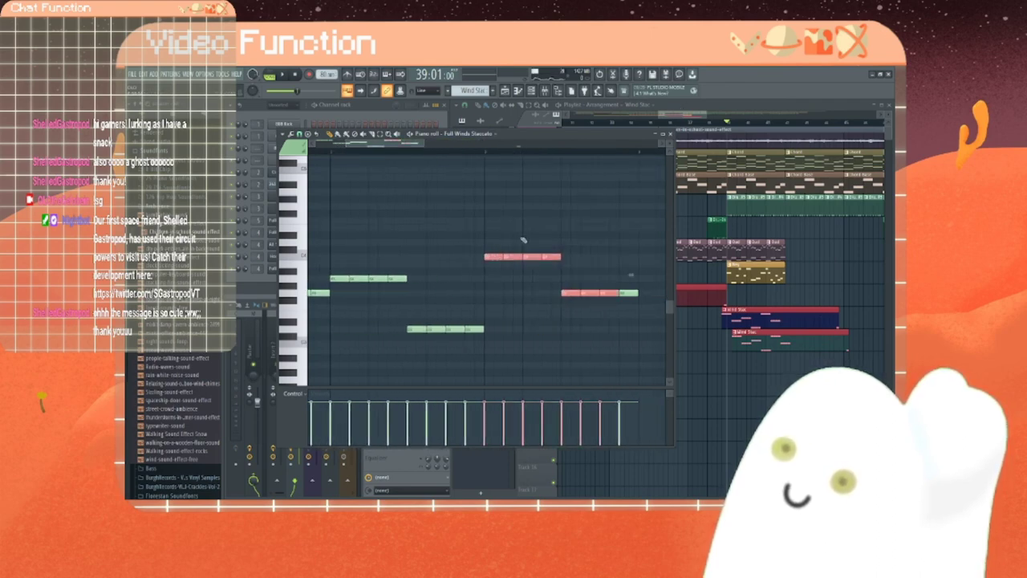
pyautogui.press('Delete')
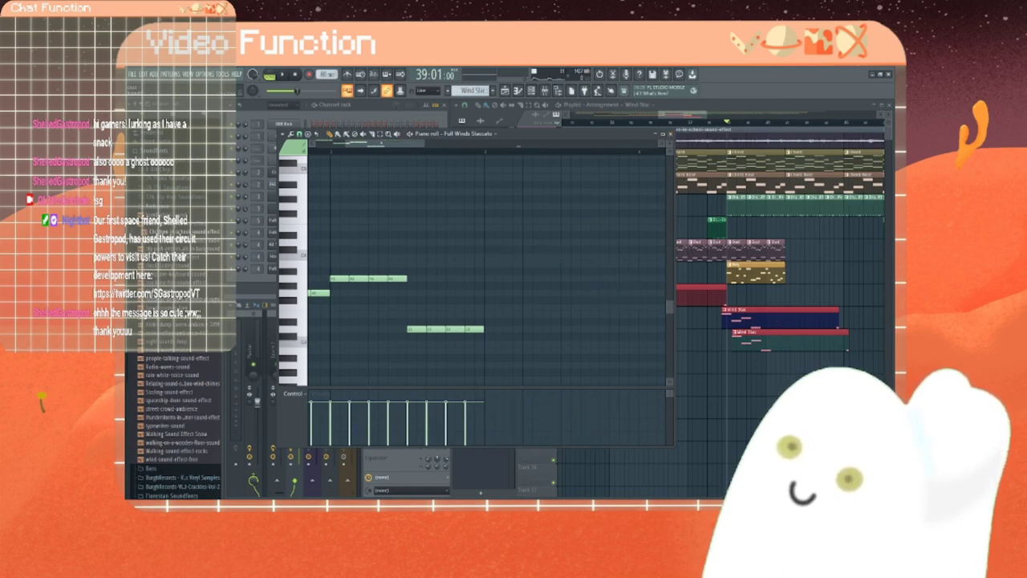
pyautogui.moveTo(369, 143); pyautogui.dragTo(507, 144)
pyautogui.rightClick(550, 331)
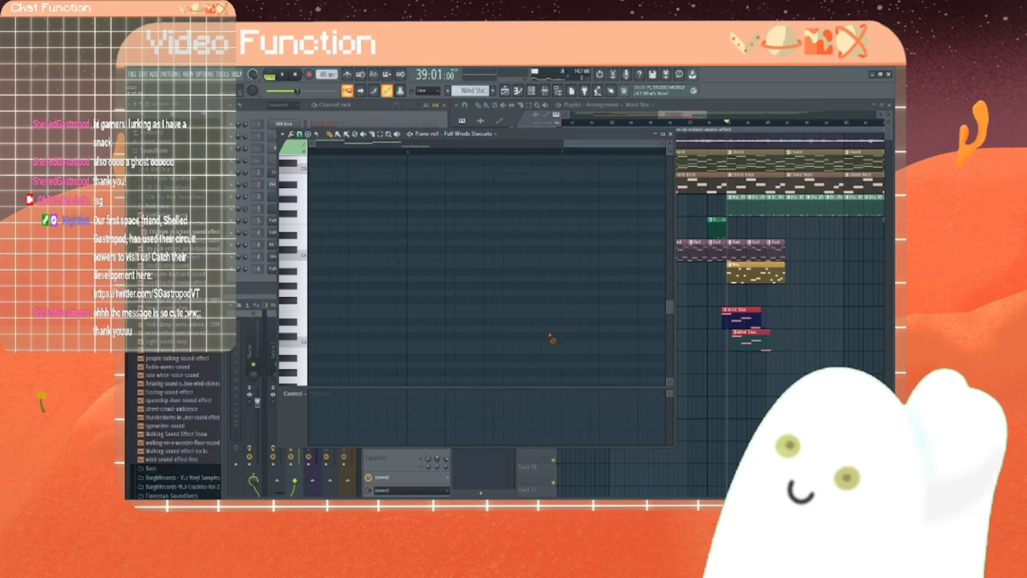
pyautogui.click(671, 134)
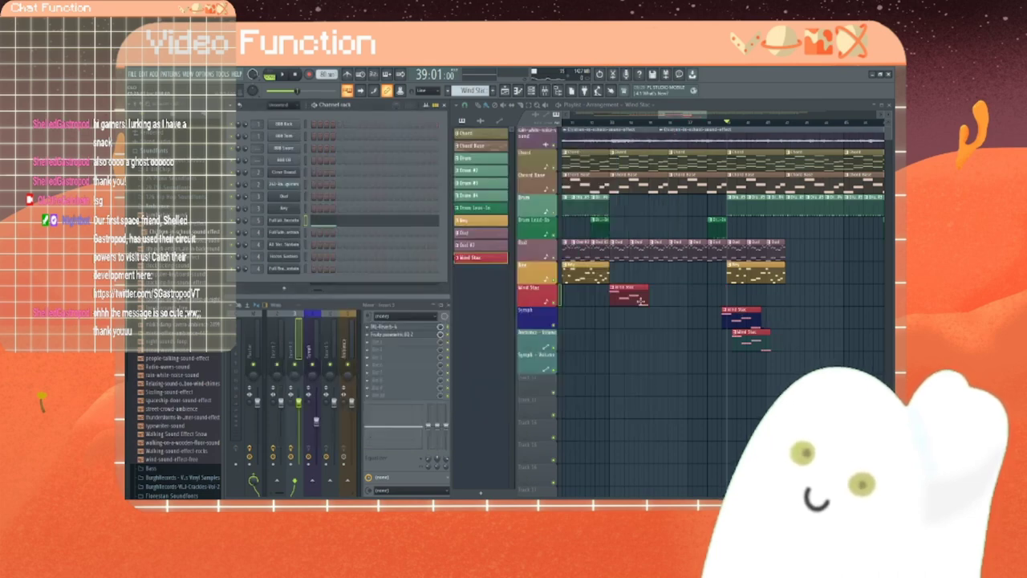
# Step: Arrange three Wind Stac clips on the Wind Stac track to start with each Chord clip, the last at bar 39, removing the extra clip
pyautogui.moveTo(736, 320); pyautogui.dragTo(660, 286)
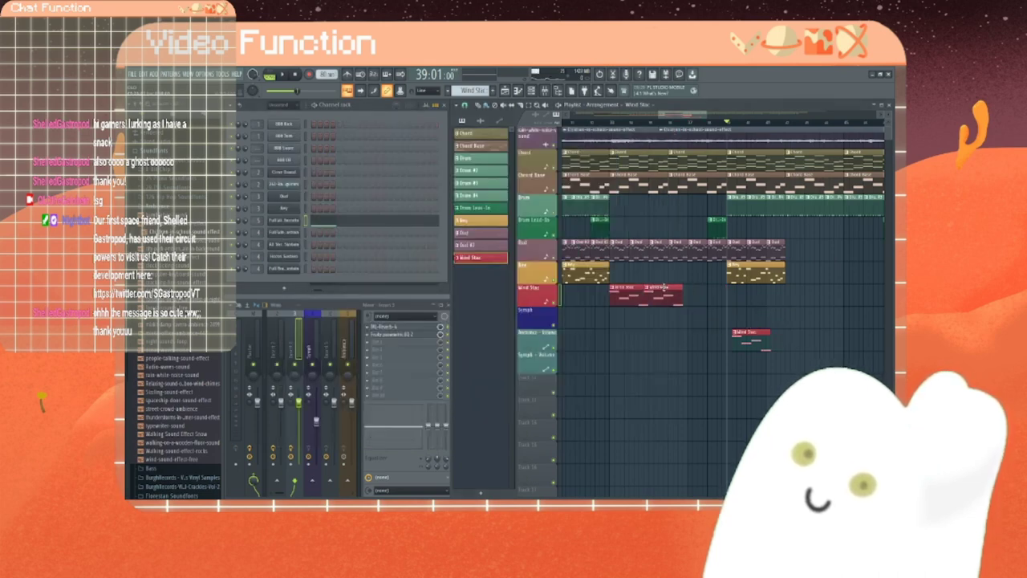
pyautogui.moveTo(755, 339); pyautogui.dragTo(710, 291)
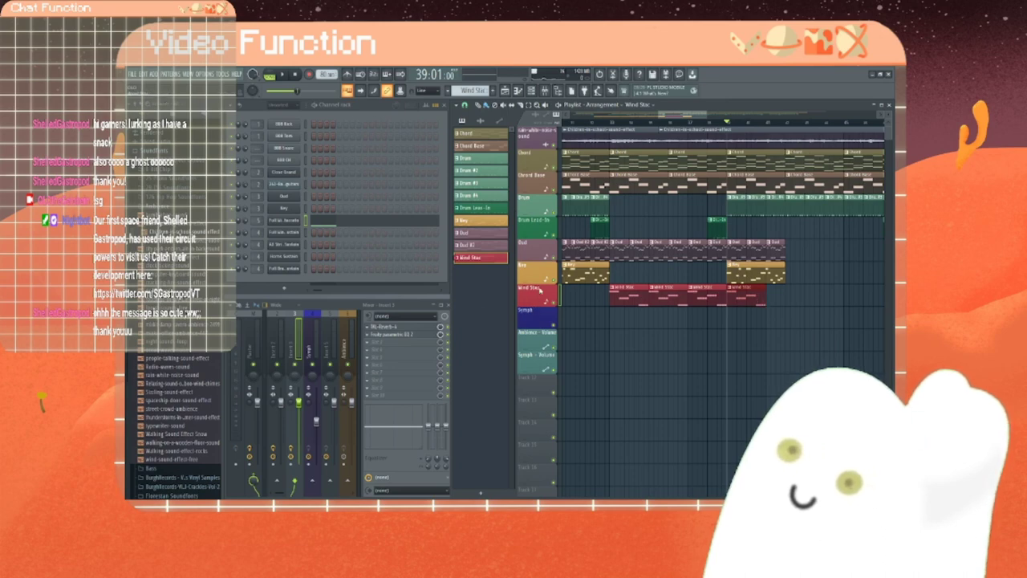
pyautogui.moveTo(736, 298); pyautogui.dragTo(755, 299)
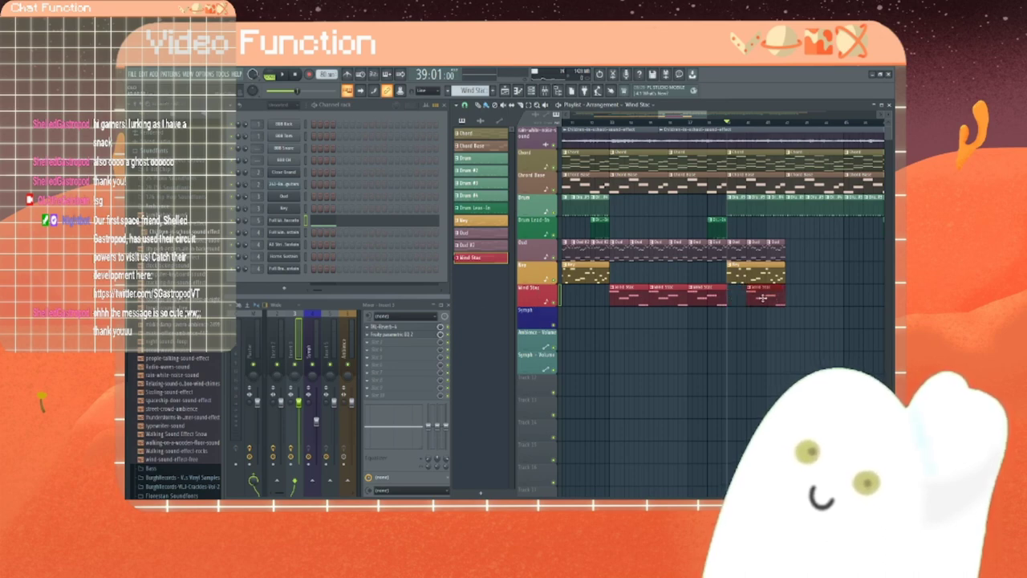
pyautogui.rightClick(710, 299)
pyautogui.moveTo(665, 300)
pyautogui.mouseDown()
pyautogui.moveTo(691, 302)
pyautogui.moveTo(682, 301)
pyautogui.mouseUp()
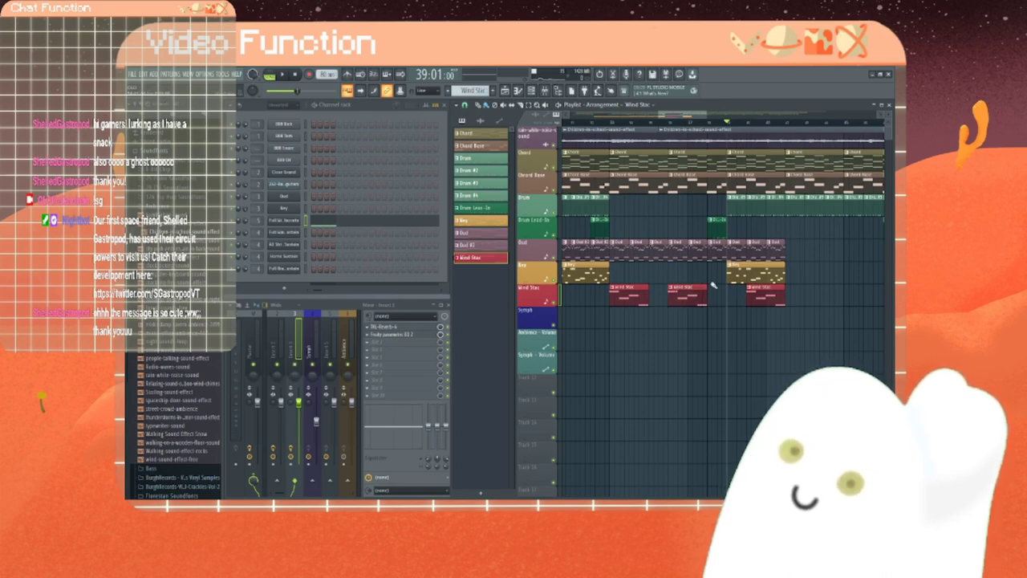
pyautogui.moveTo(765, 297); pyautogui.dragTo(746, 297)
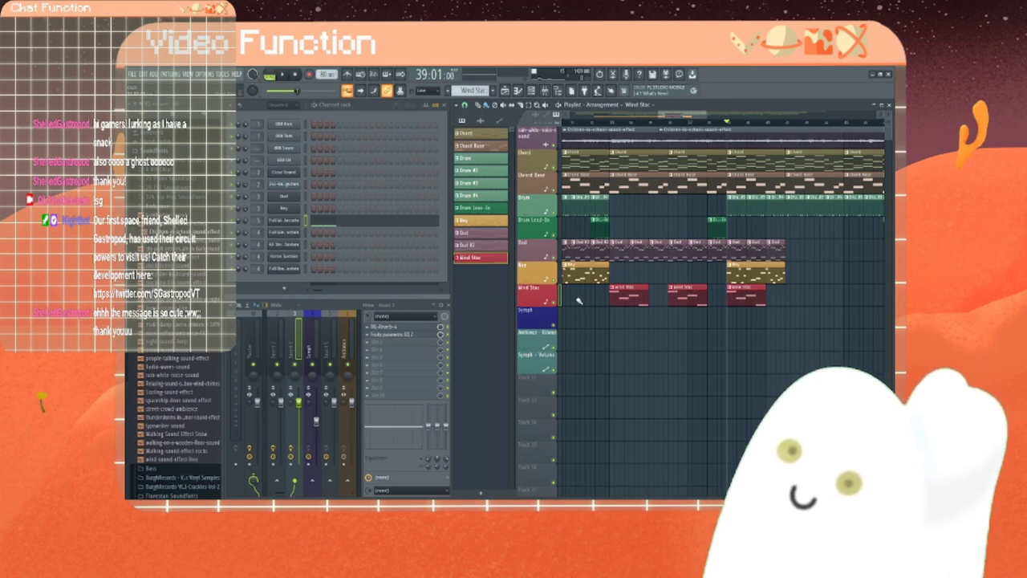
# Step: Reopen the Full Winds Staccato notes and fill the first half of bar 3 with four G notes
pyautogui.rightClick(295, 220)
pyautogui.click(319, 222)
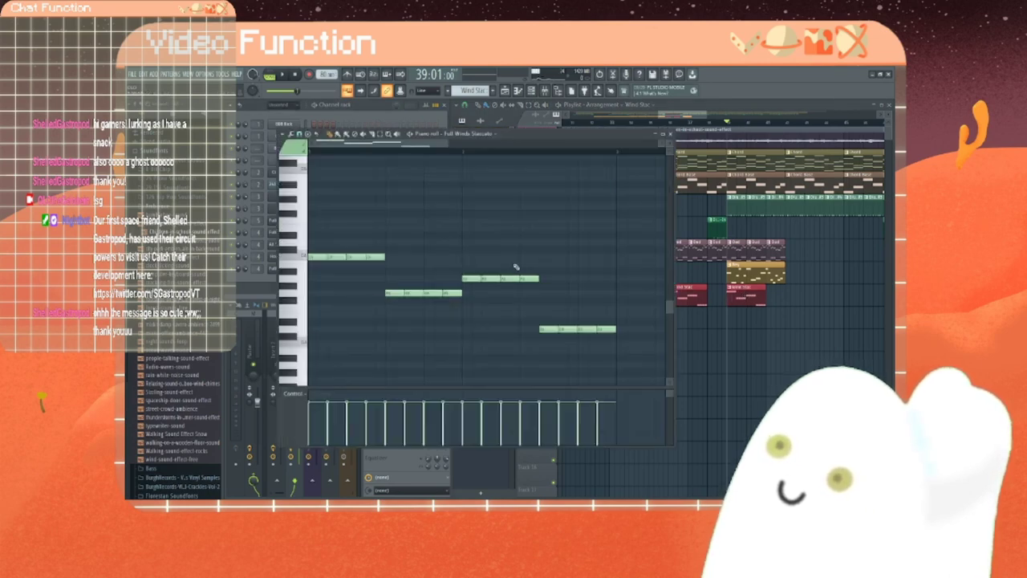
pyautogui.scroll(1, 514, 261)
pyautogui.moveTo(415, 144); pyautogui.dragTo(468, 152)
pyautogui.click(477, 265)
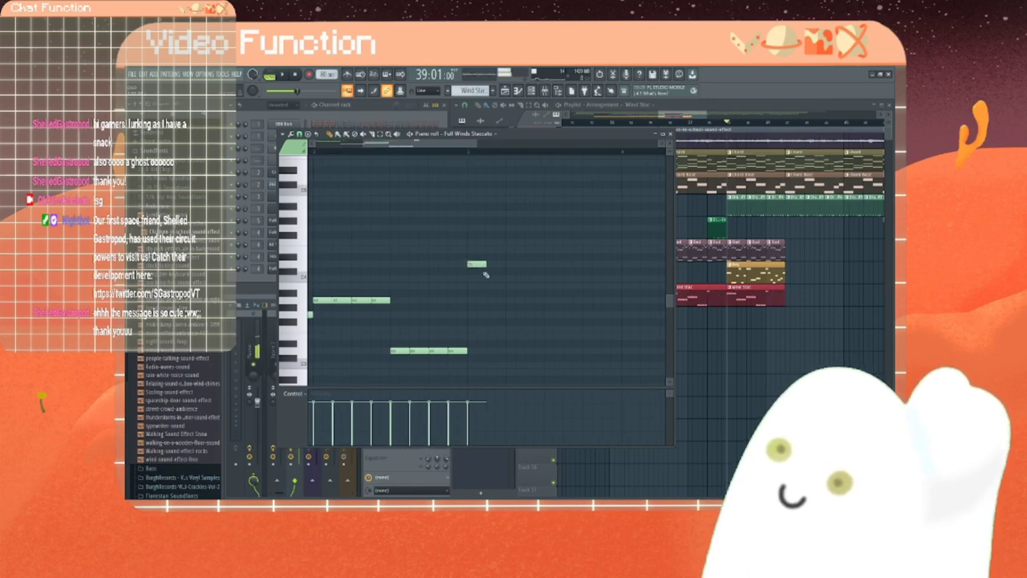
pyautogui.moveTo(480, 265); pyautogui.dragTo(486, 316)
pyautogui.click(496, 316)
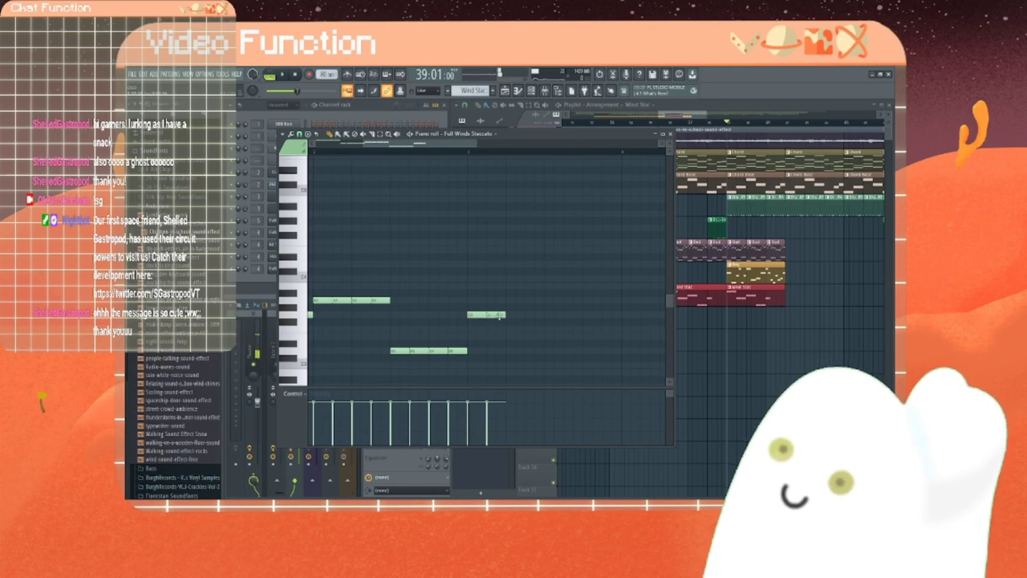
pyautogui.click(516, 316)
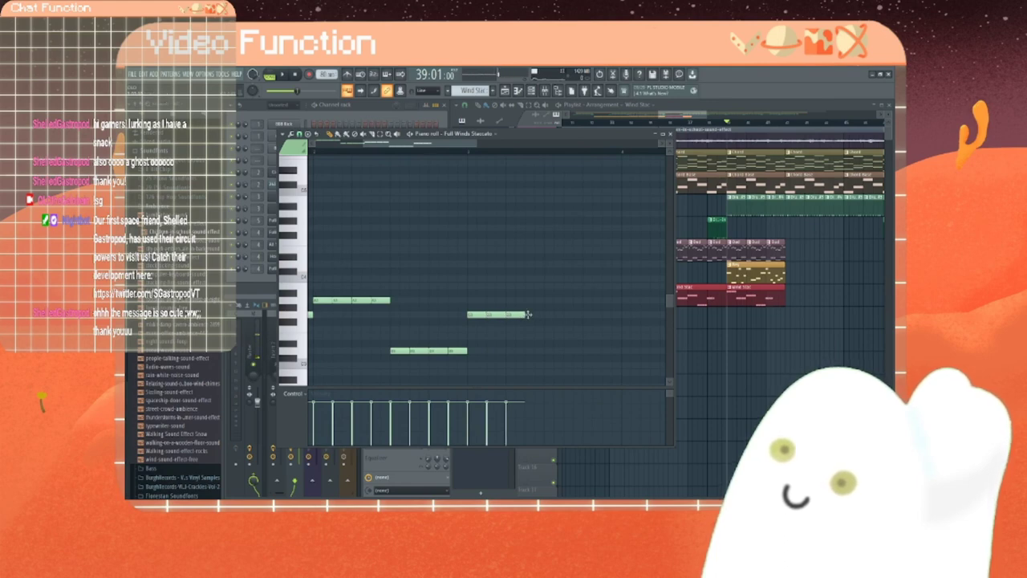
pyautogui.click(531, 315)
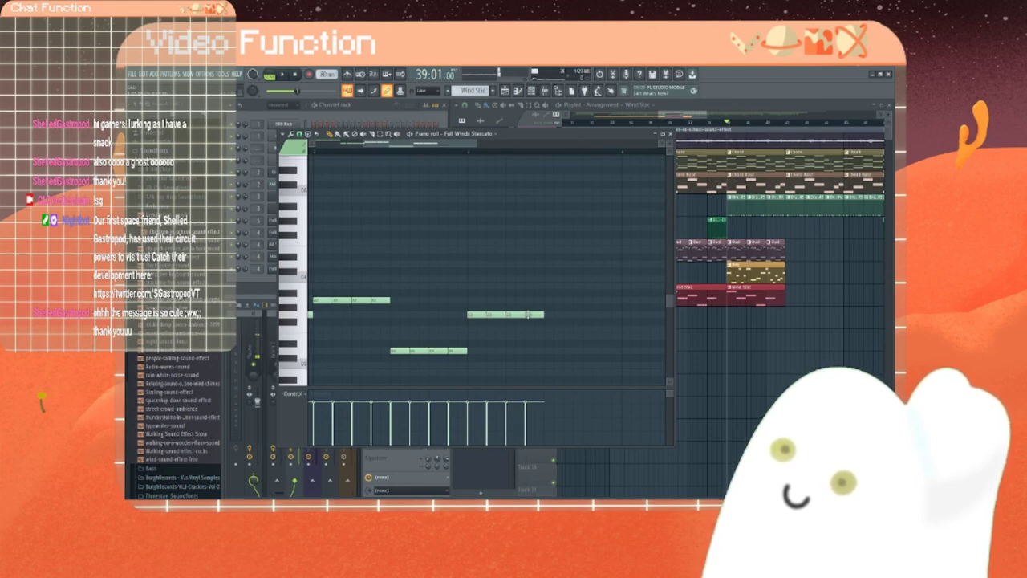
# Step: Fill the second half of bar 3 with four C notes, and play the arrangement back from bar 32
pyautogui.click(553, 353)
pyautogui.moveTo(554, 351); pyautogui.dragTo(571, 280)
pyautogui.click(586, 280)
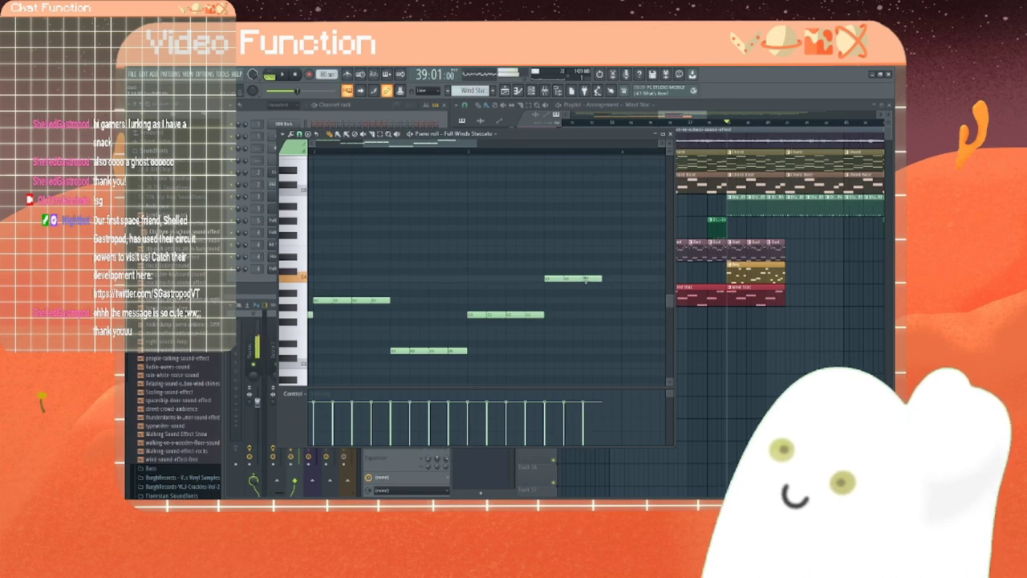
pyautogui.click(612, 280)
pyautogui.click(670, 133)
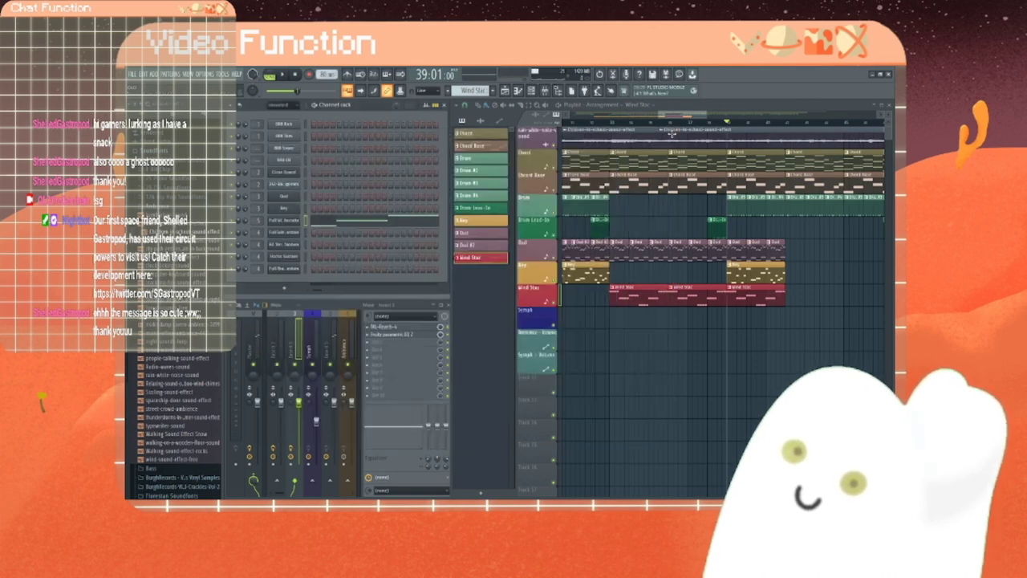
pyautogui.click(606, 126)
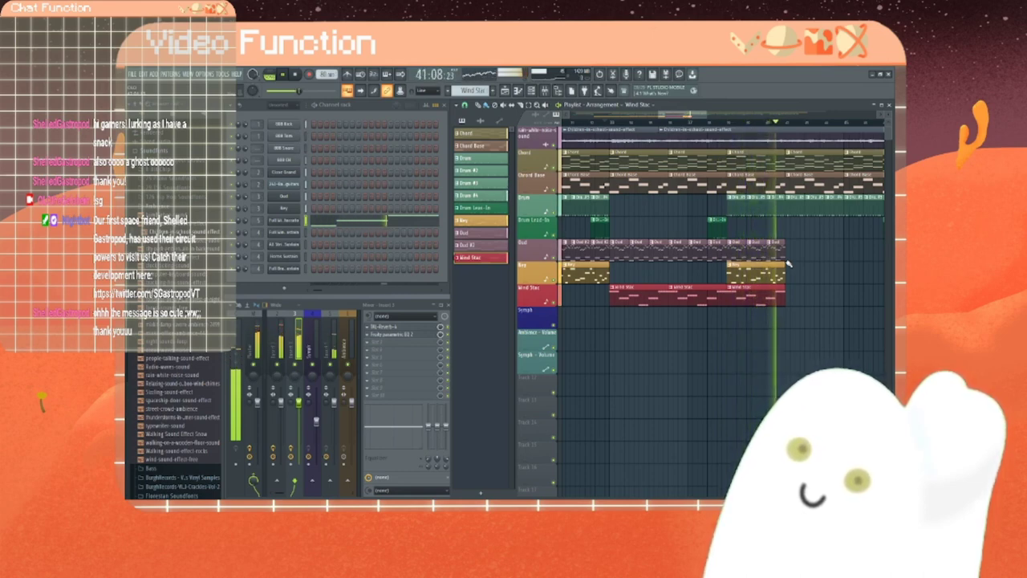
pyautogui.click(295, 76)
# Step: Duplicate the Oud, Ney and Wind Stac clips starting at bar 39 twice, and set the playback position to 38:13
pyautogui.hscroll(2, 751, 319)
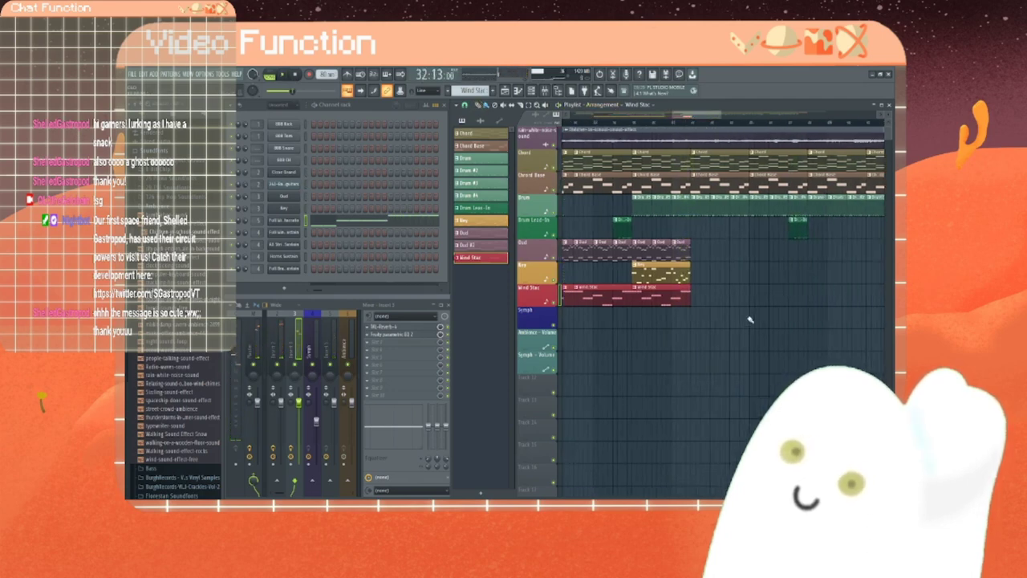
pyautogui.moveTo(688, 350); pyautogui.dragTo(640, 251)
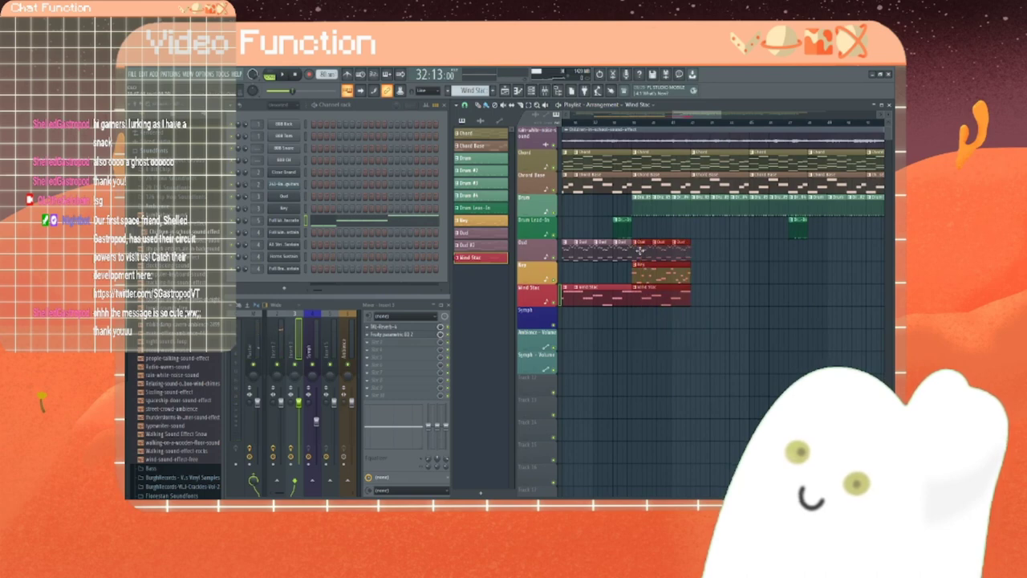
pyautogui.hotkey('ctrl', 'b')
pyautogui.hotkey('ctrl', 'b')
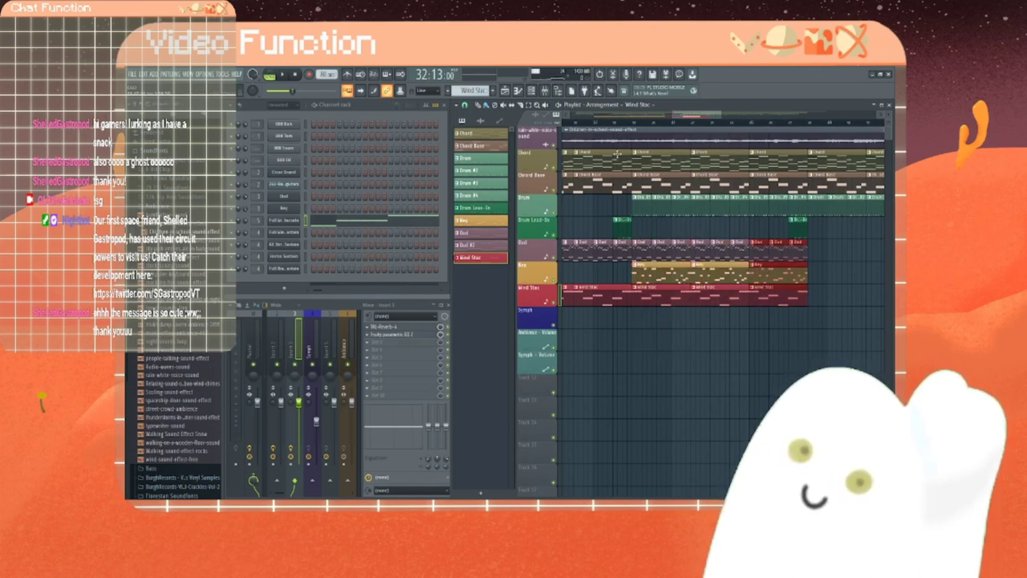
pyautogui.click(630, 124)
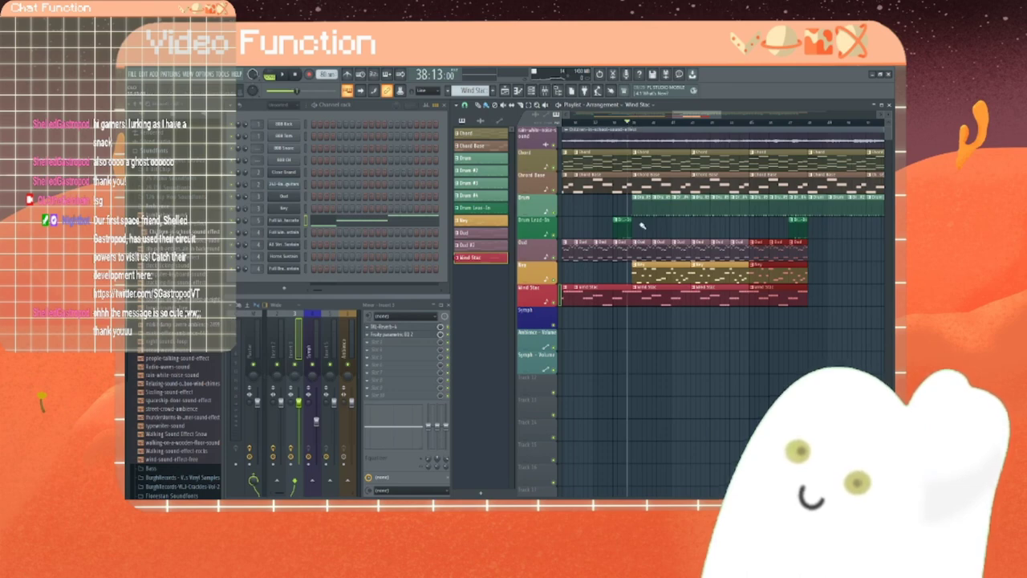
# Step: Delete the Oud clips from bar 39 onward, undoing the first attempt that also removed the Drum Lead-In clips
pyautogui.moveTo(642, 245); pyautogui.dragTo(789, 251)
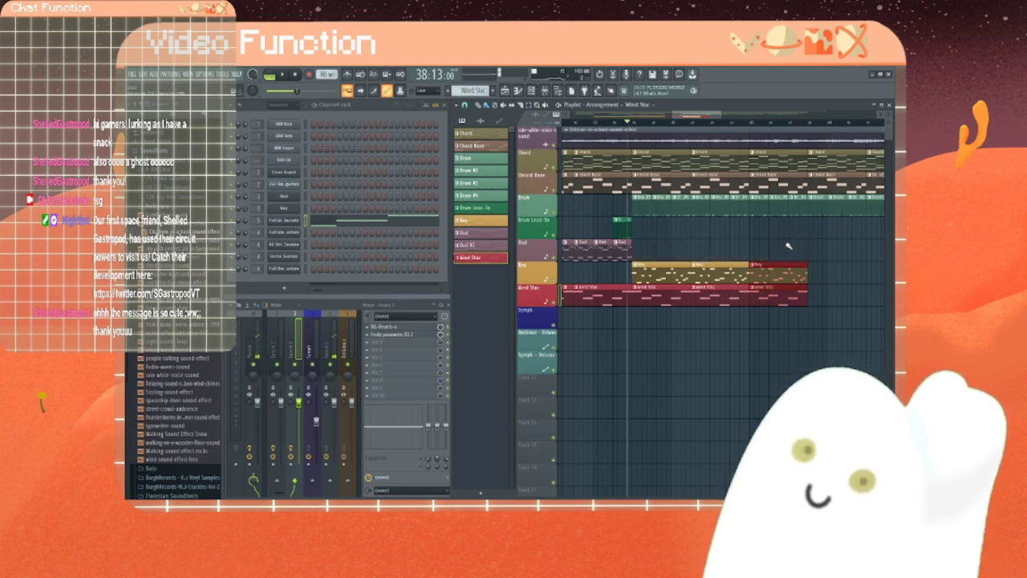
pyautogui.hotkey('ctrl', 'z')
pyautogui.moveTo(793, 248); pyautogui.dragTo(646, 256)
# Step: Fill the Oud track from bar 39 up to bar 48 with Oud #2 clips, and play the section back
pyautogui.click(468, 246)
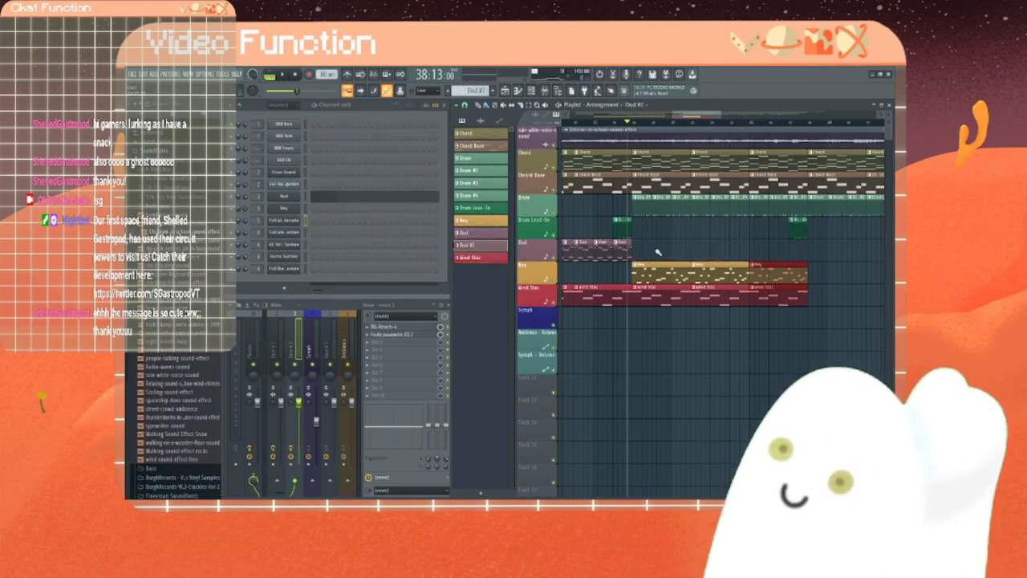
pyautogui.click(639, 253)
pyautogui.click(638, 254)
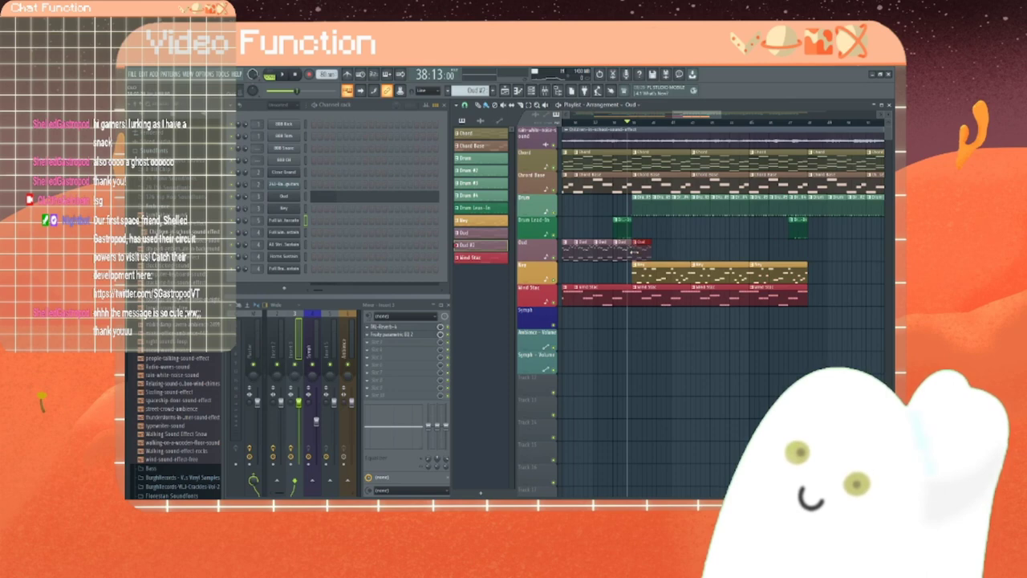
pyautogui.rightClick(638, 254)
pyautogui.click(568, 254)
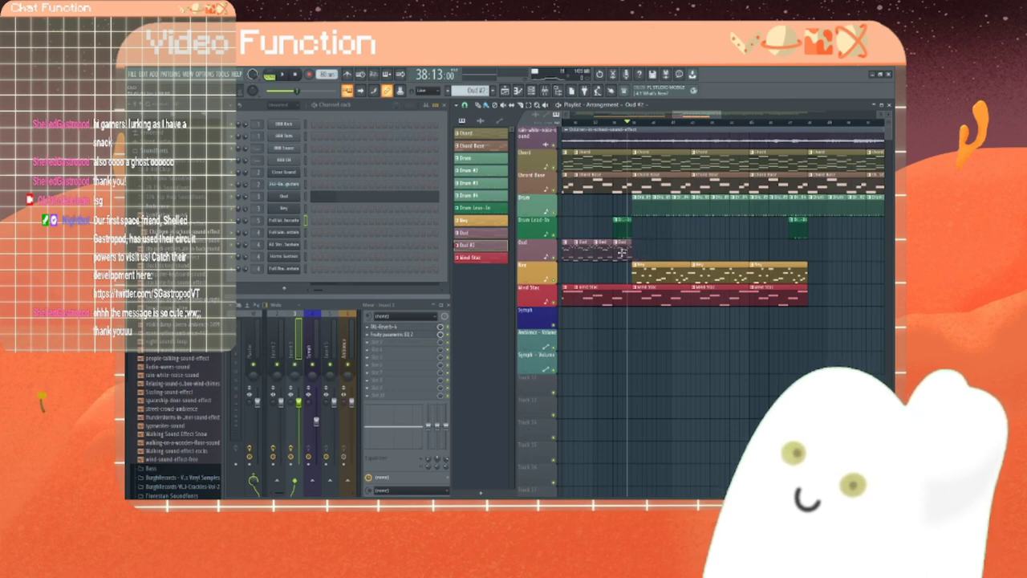
pyautogui.moveTo(630, 253); pyautogui.dragTo(803, 253)
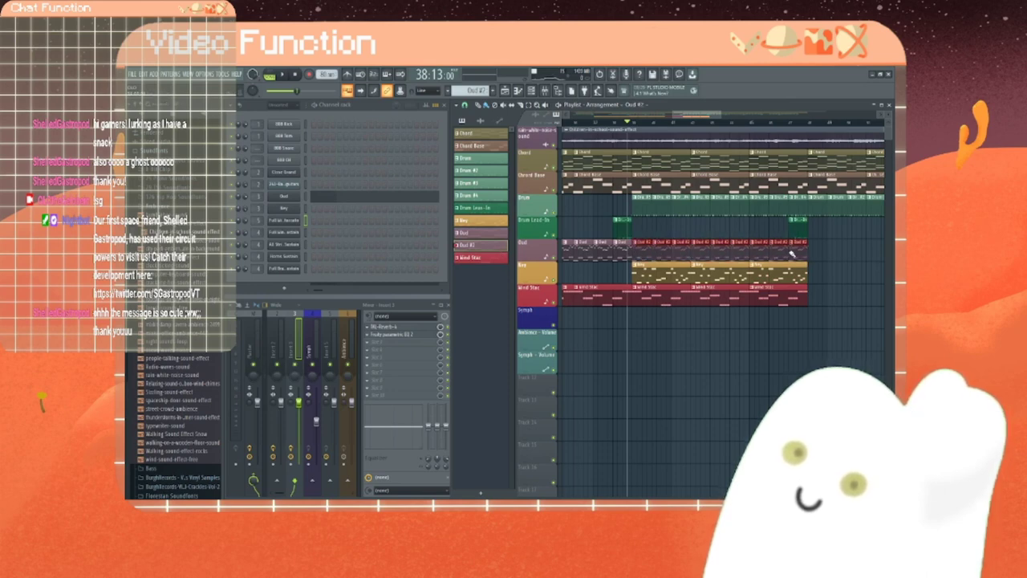
pyautogui.press('space')
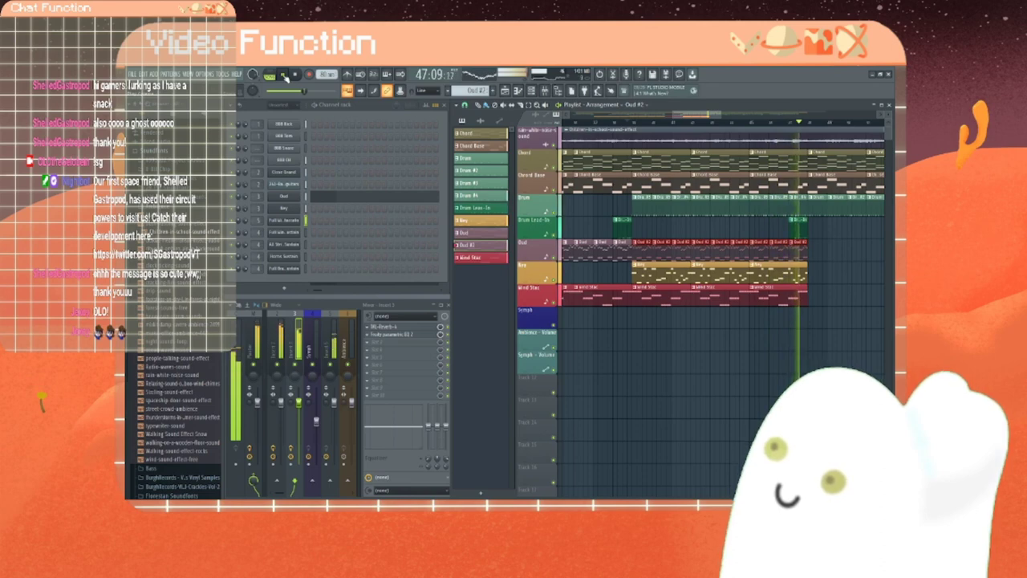
pyautogui.click(284, 76)
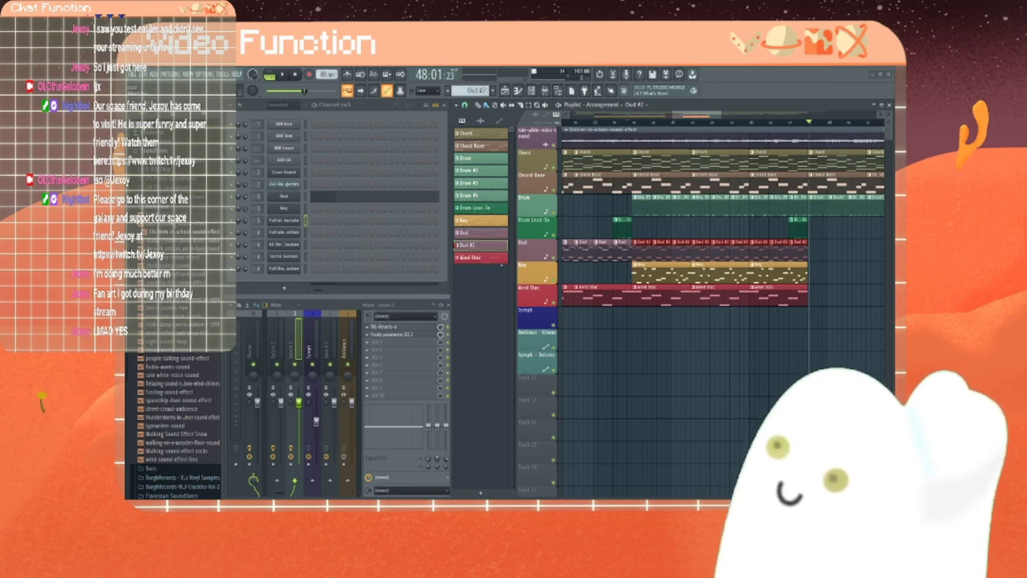
pyautogui.moveTo(697, 114); pyautogui.dragTo(730, 114)
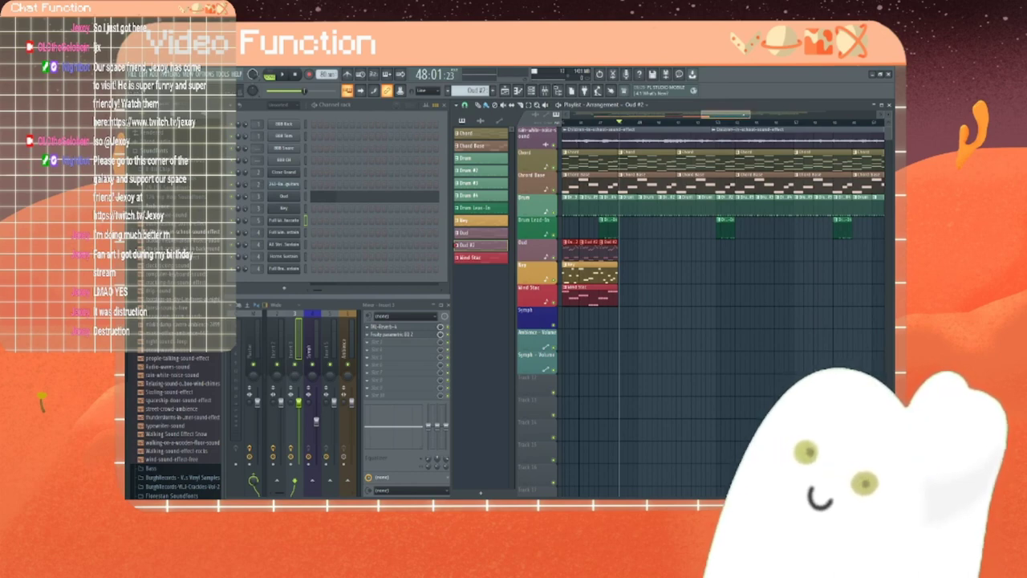
pyautogui.moveTo(726, 114); pyautogui.dragTo(799, 114)
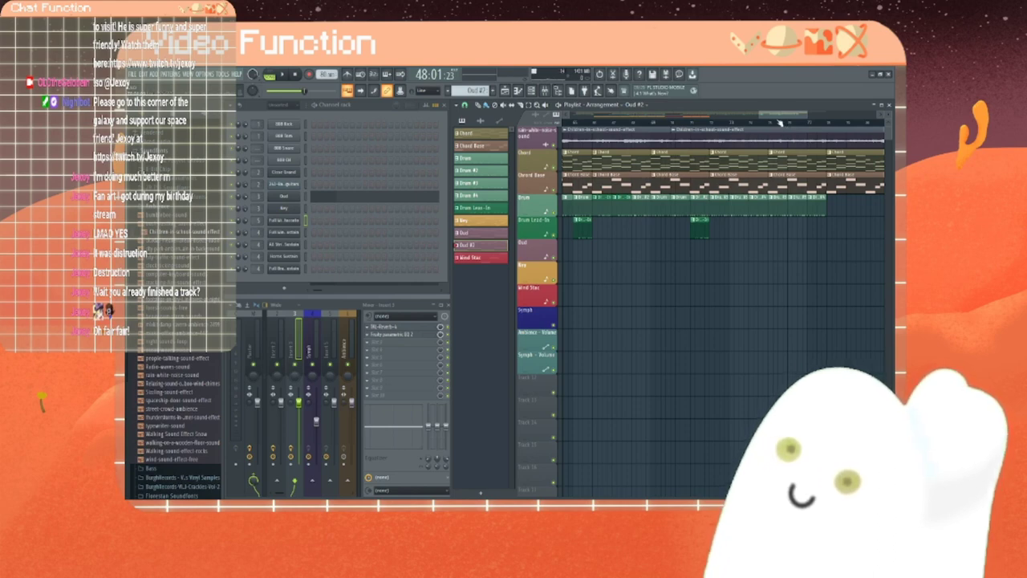
pyautogui.moveTo(776, 115); pyautogui.dragTo(780, 120)
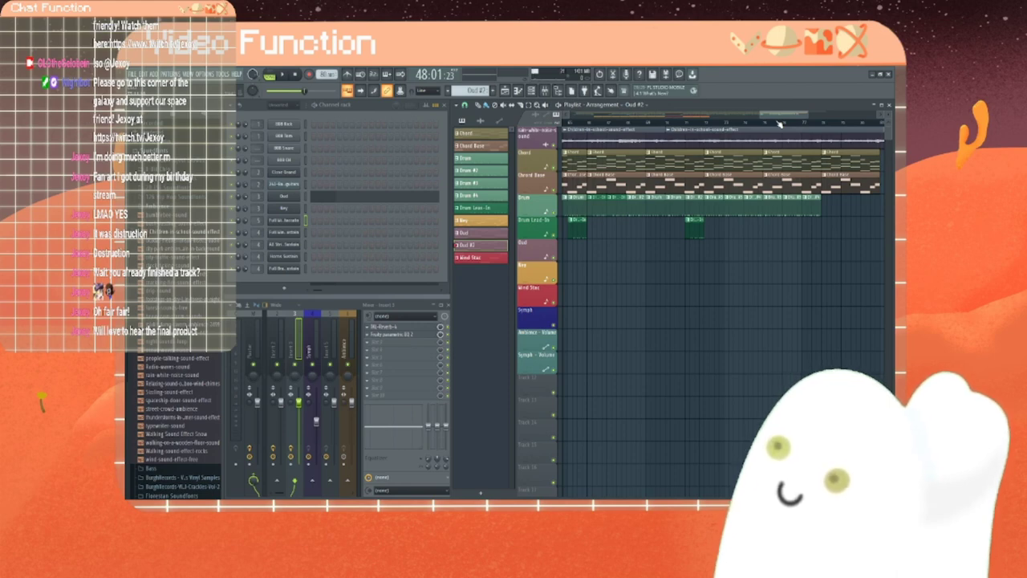
pyautogui.moveTo(779, 115); pyautogui.dragTo(672, 128)
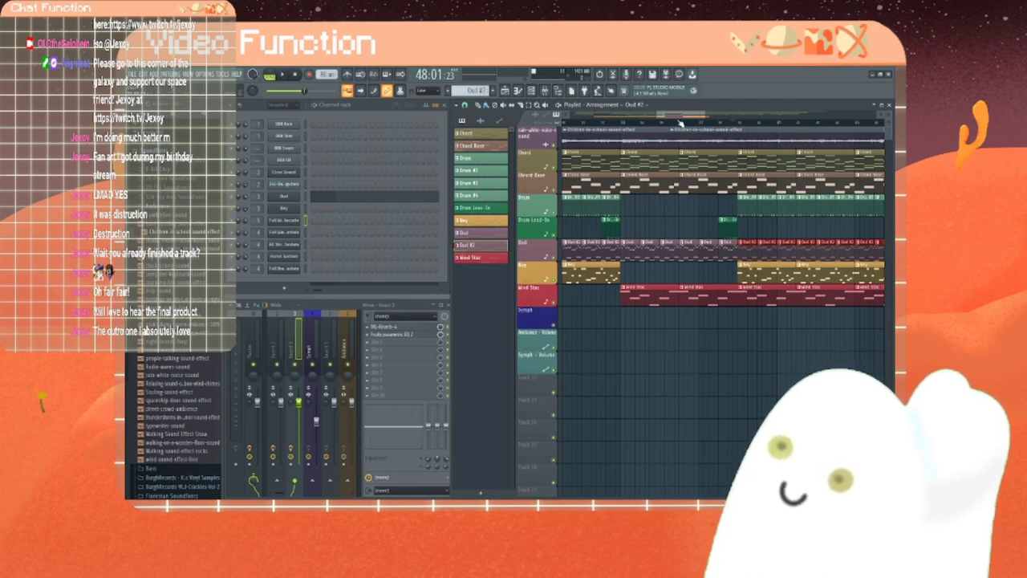
pyautogui.moveTo(681, 113); pyautogui.dragTo(707, 115)
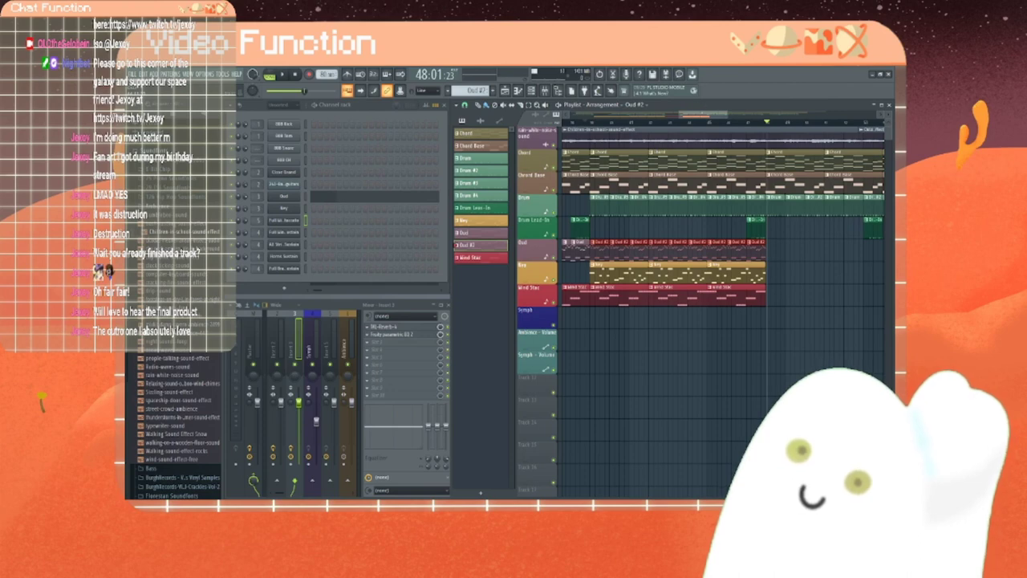
pyautogui.moveTo(703, 114); pyautogui.dragTo(719, 113)
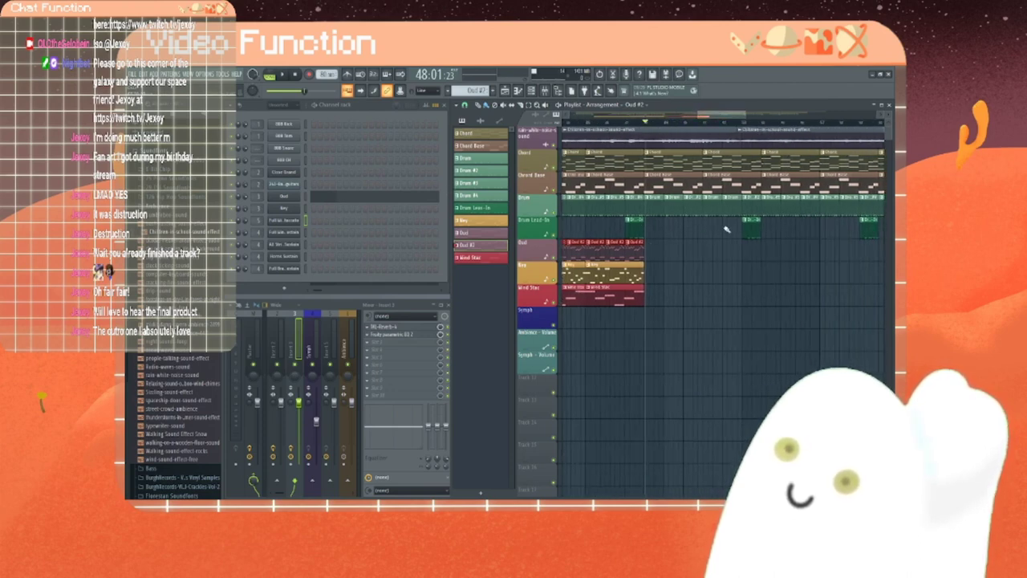
# Step: Place five Oud clips back to back on the Oud track, from bar 48 up to bar 53
pyautogui.click(480, 235)
pyautogui.click(652, 252)
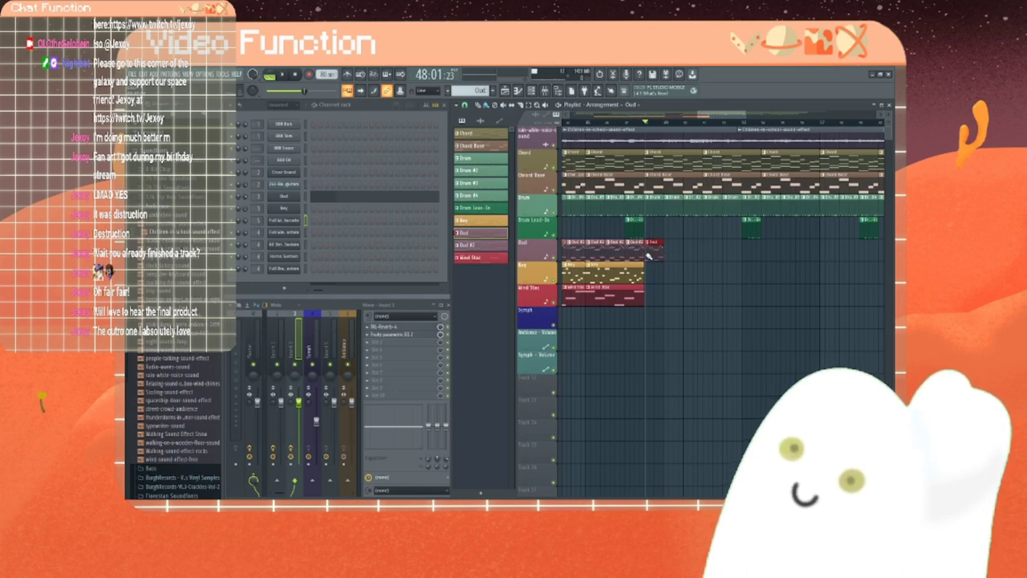
pyautogui.moveTo(650, 256); pyautogui.dragTo(726, 257)
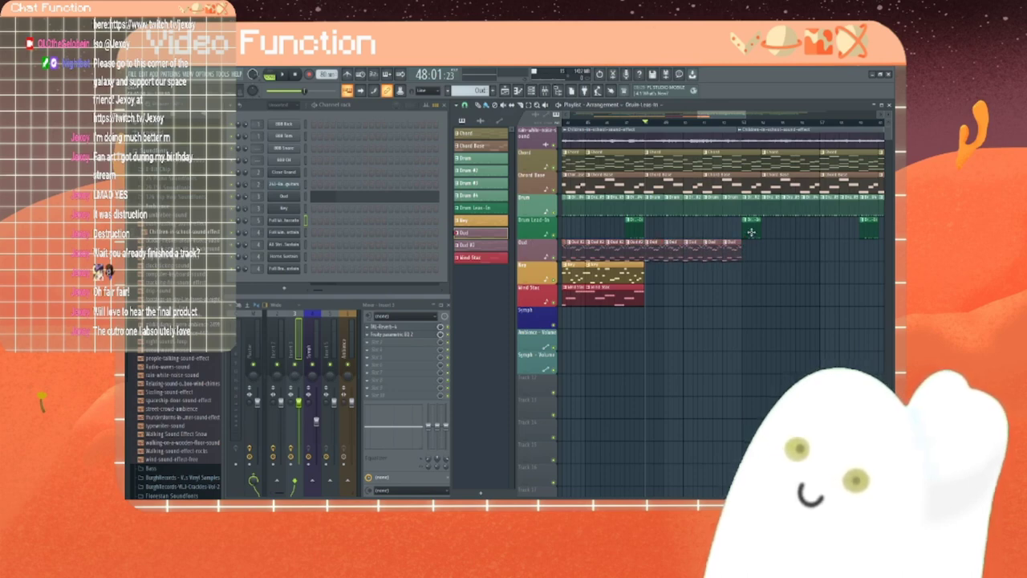
pyautogui.moveTo(748, 234); pyautogui.dragTo(734, 231)
pyautogui.click(735, 231)
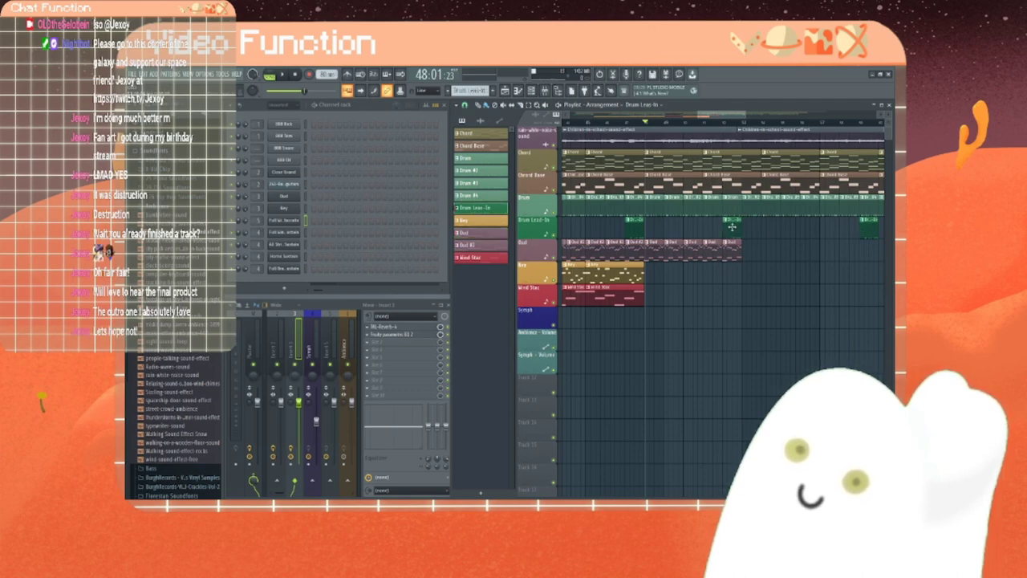
pyautogui.moveTo(733, 231); pyautogui.dragTo(753, 232)
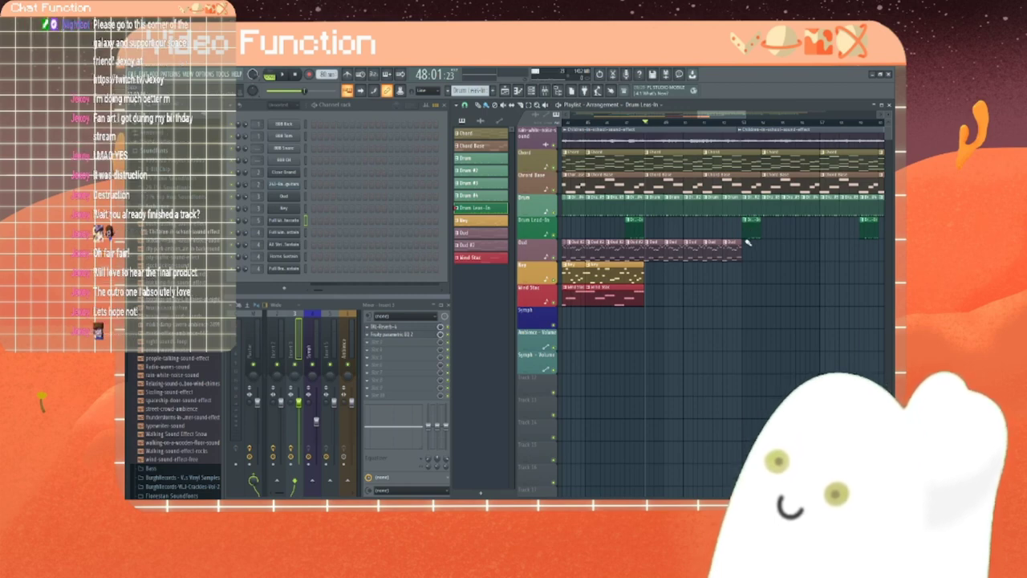
# Step: Add two Ney clips from bar 48 up to bar 54, and one more Oud clip ending at the same point
pyautogui.click(639, 273)
pyautogui.moveTo(658, 277)
pyautogui.mouseDown()
pyautogui.moveTo(672, 276)
pyautogui.moveTo(663, 276)
pyautogui.mouseUp()
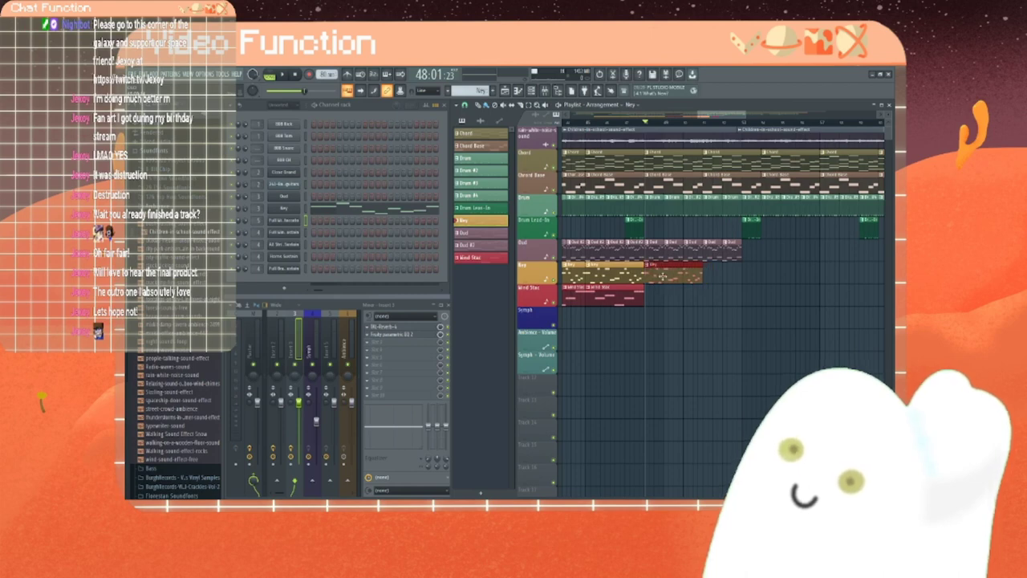
pyautogui.click(709, 277)
pyautogui.moveTo(727, 276); pyautogui.dragTo(721, 276)
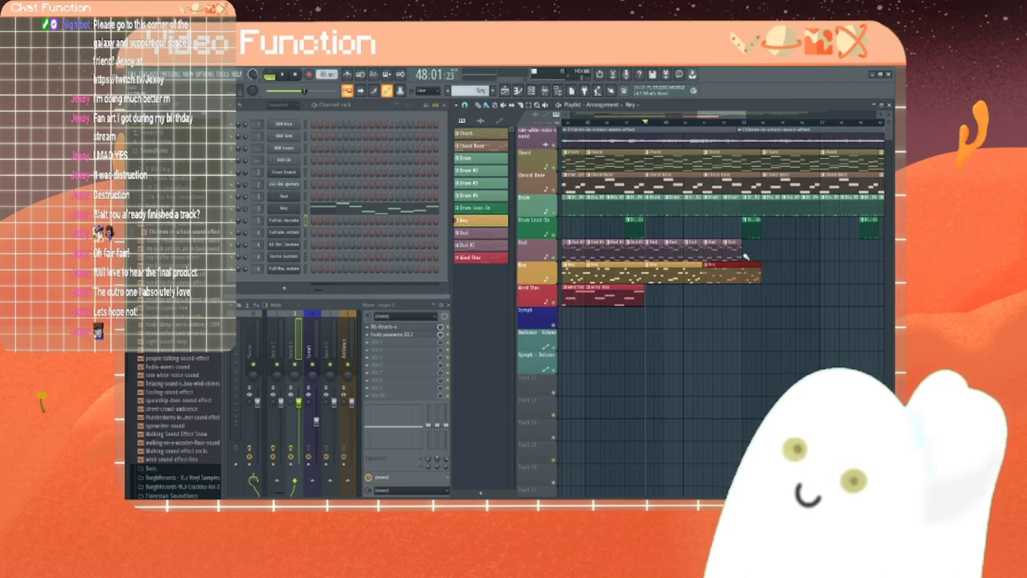
pyautogui.click(734, 252)
pyautogui.click(745, 254)
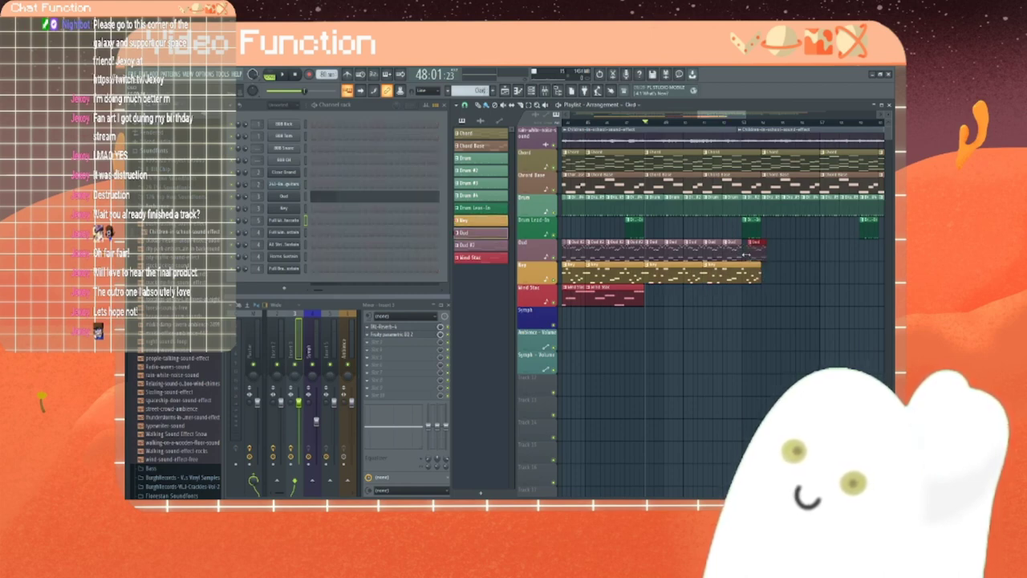
# Step: Add two Wind Stac clips on the Wind Stac track from bar 48 up to bar 54
pyautogui.click(621, 295)
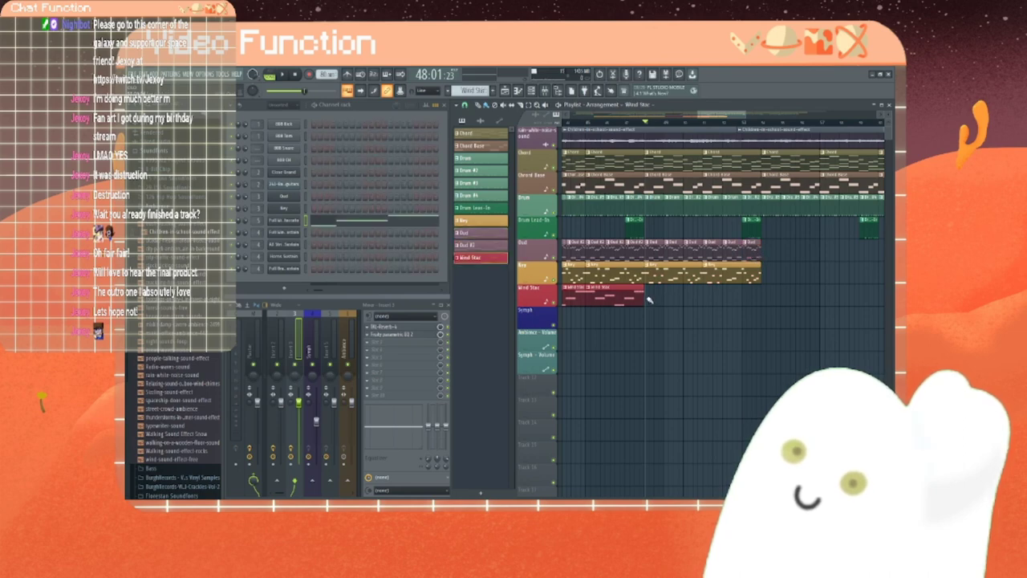
pyautogui.click(650, 299)
pyautogui.click(714, 298)
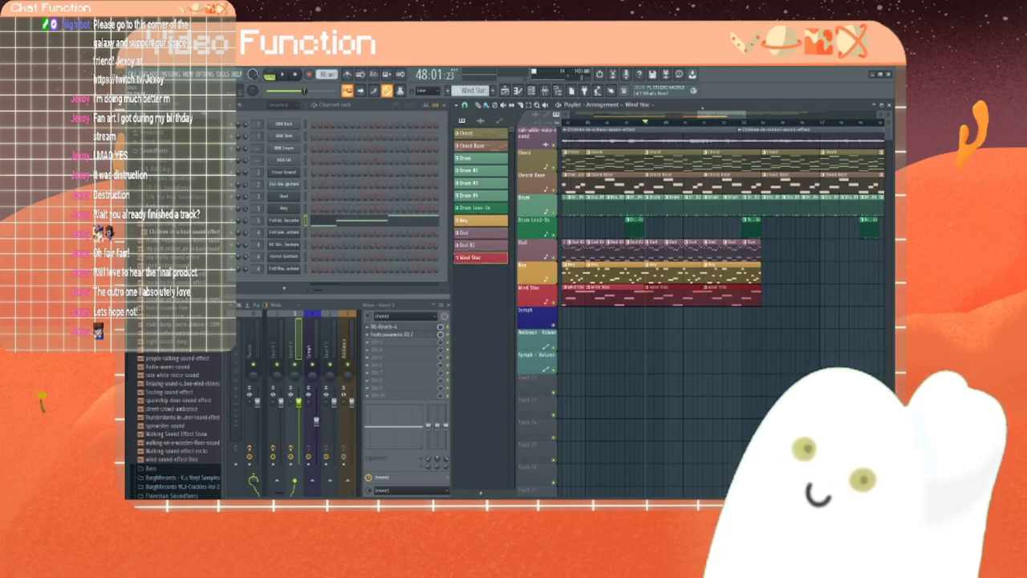
# Step: Fill the Oud track with Oud #2 clips from bar 54 to bar 60, followed by Oud clips up to bar 66
pyautogui.moveTo(723, 115)
pyautogui.mouseDown()
pyautogui.moveTo(760, 114)
pyautogui.moveTo(711, 115)
pyautogui.mouseUp()
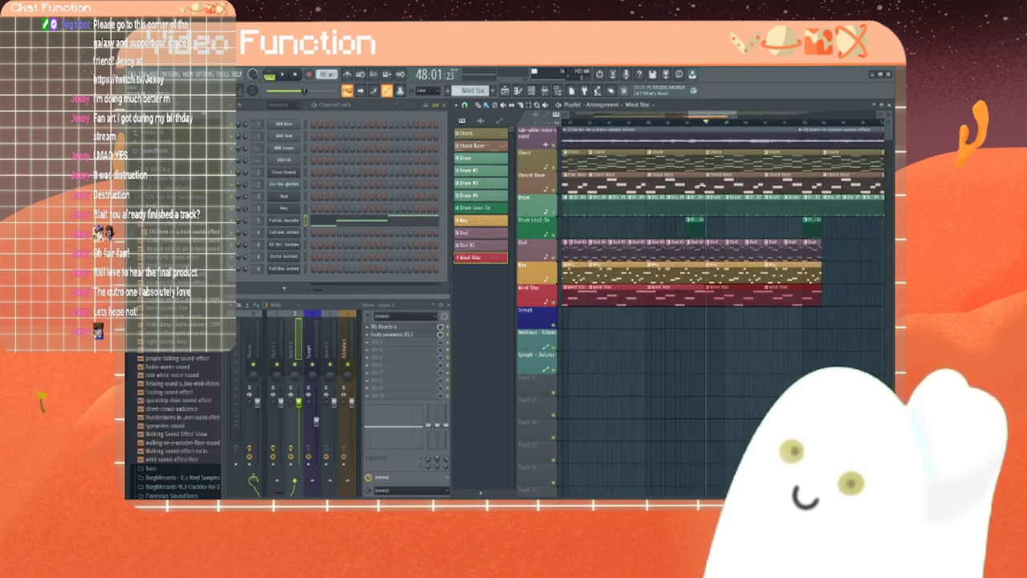
pyautogui.hscroll(6, 663, 159)
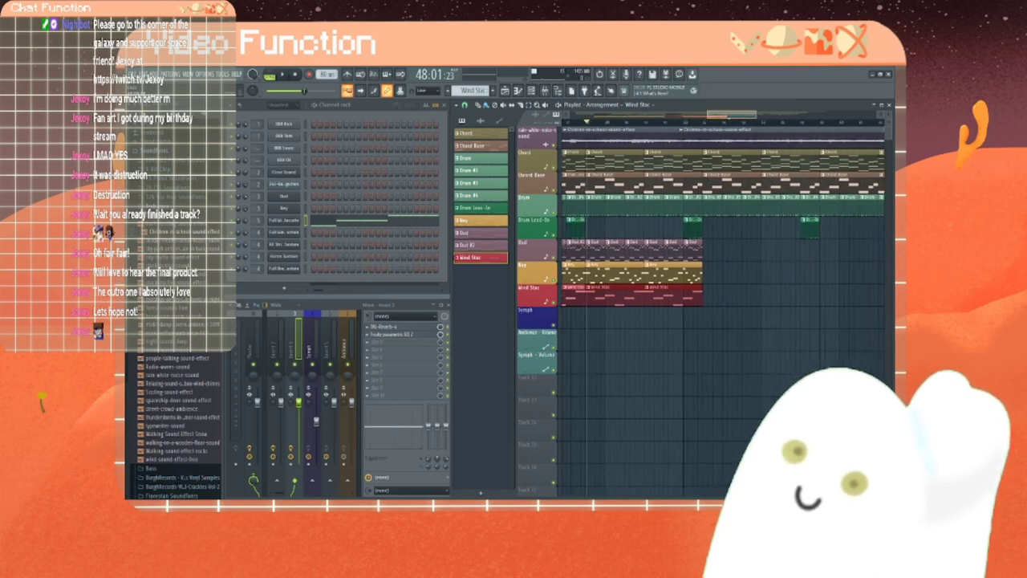
pyautogui.click(503, 248)
pyautogui.moveTo(590, 251); pyautogui.dragTo(701, 256)
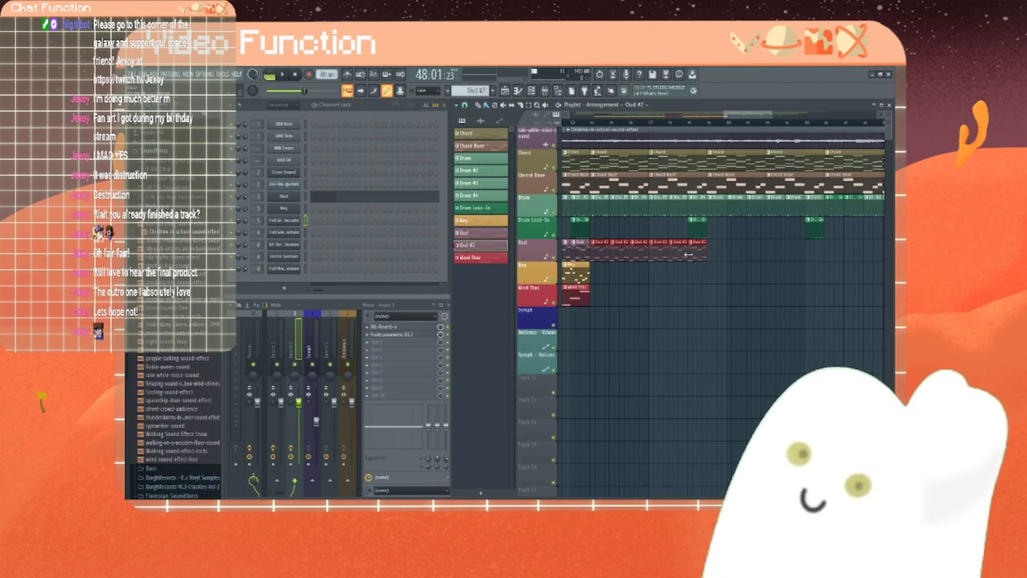
pyautogui.click(499, 234)
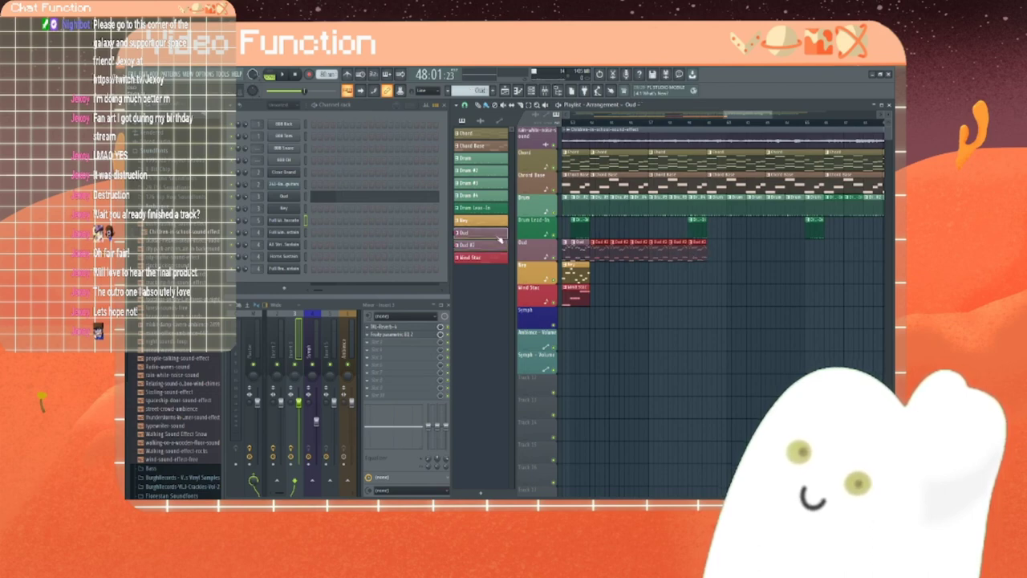
pyautogui.moveTo(709, 252); pyautogui.dragTo(801, 251)
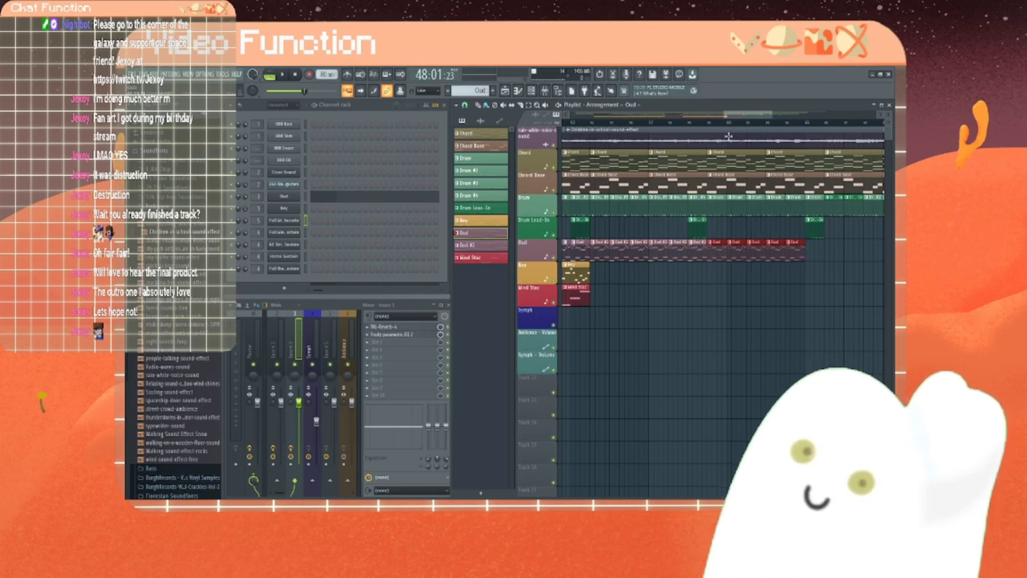
pyautogui.click(809, 242)
# Step: Replace the Drum track's clips in bars 66 and 67 with two Drum clips
pyautogui.moveTo(735, 116); pyautogui.dragTo(772, 116)
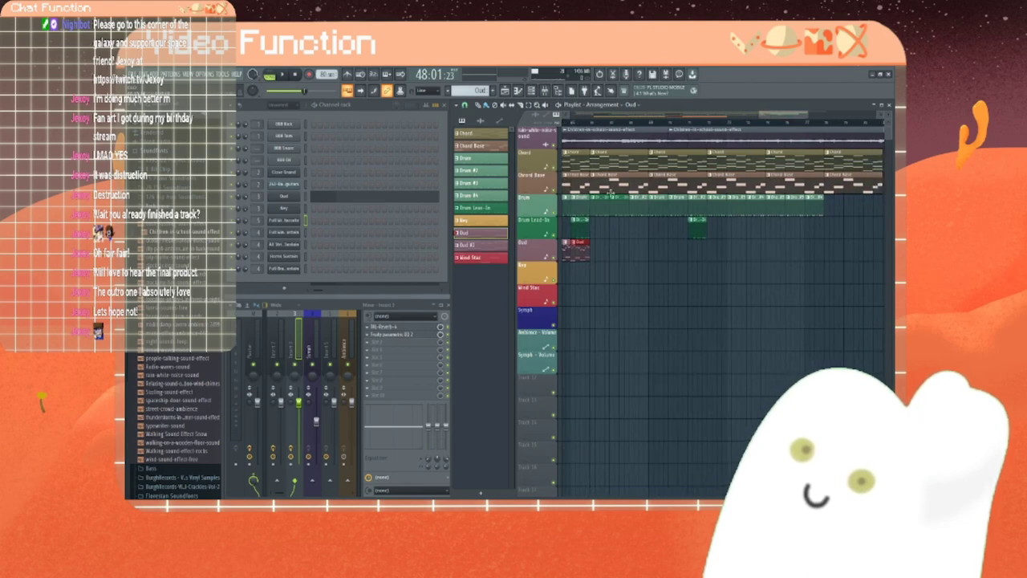
pyautogui.rightClick(603, 208)
pyautogui.click(654, 209)
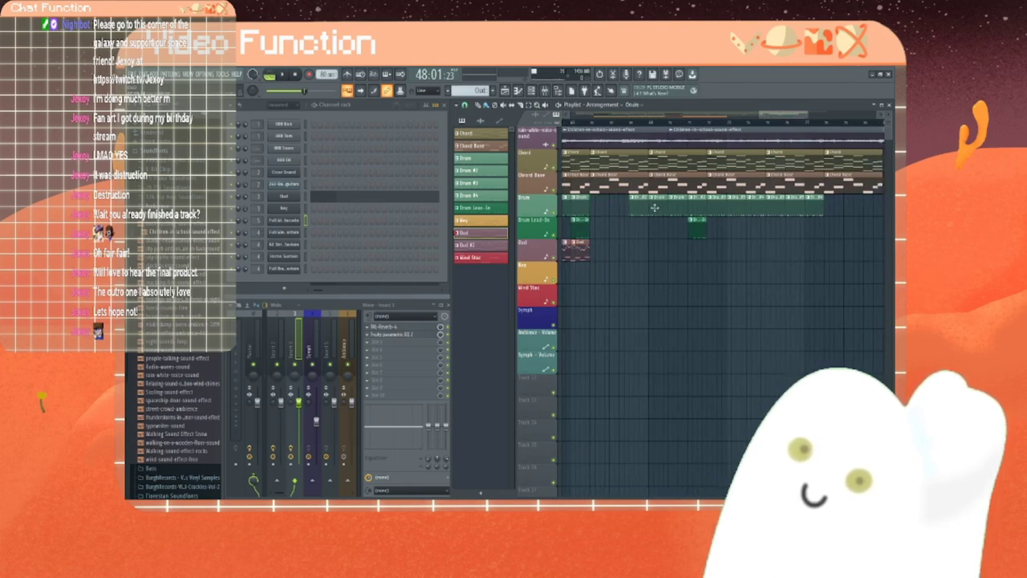
pyautogui.click(604, 233)
pyautogui.moveTo(614, 232); pyautogui.dragTo(618, 206)
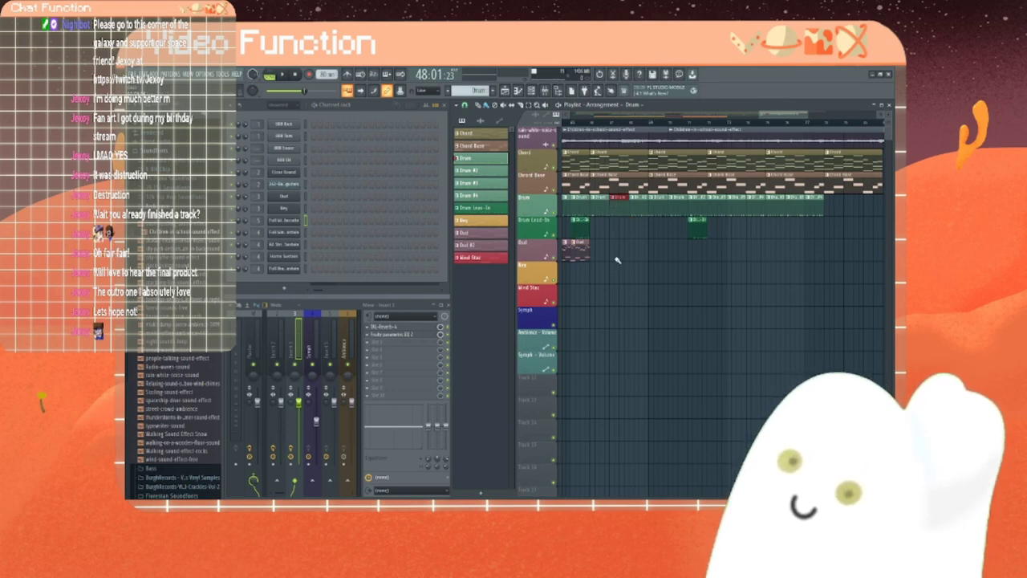
# Step: Continue the Oud track with a run of Oud clips from bar 66 onward
pyautogui.click(584, 252)
pyautogui.moveTo(592, 255); pyautogui.dragTo(846, 252)
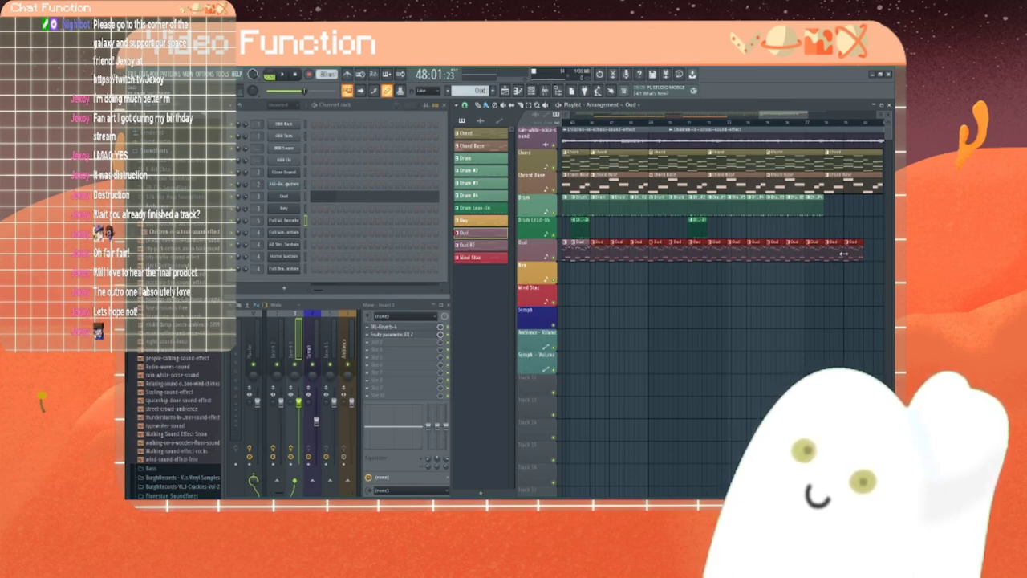
pyautogui.moveTo(849, 253)
pyautogui.mouseDown()
pyautogui.moveTo(697, 258)
pyautogui.moveTo(697, 248)
pyautogui.moveTo(874, 253)
pyautogui.mouseUp()
# Step: Replace the Oud clips from bar 72 onward with Oud #2 clips, continuing them up to bar 83
pyautogui.click(696, 253)
pyautogui.click(463, 245)
pyautogui.moveTo(784, 115); pyautogui.dragTo(806, 114)
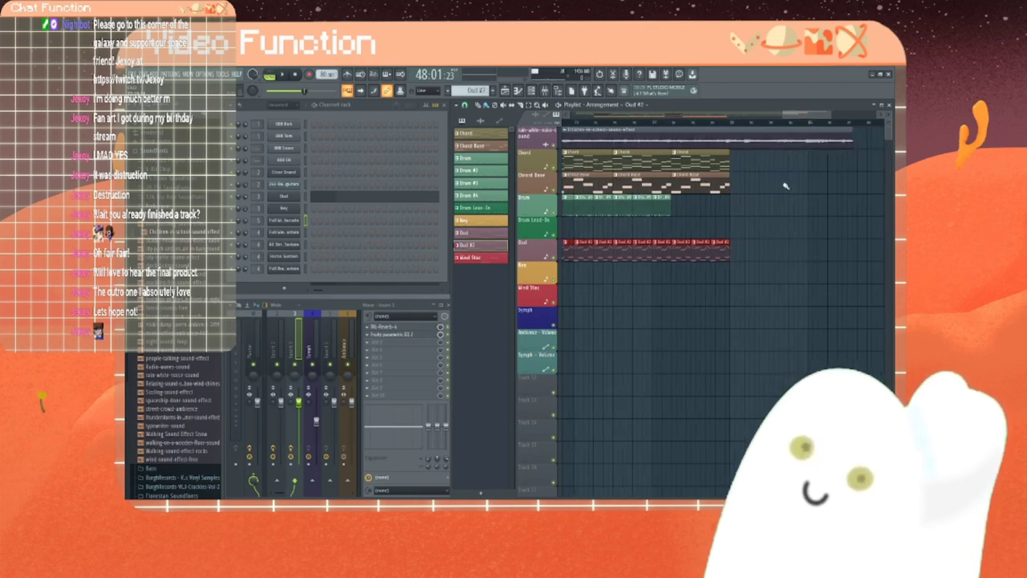
pyautogui.click(739, 252)
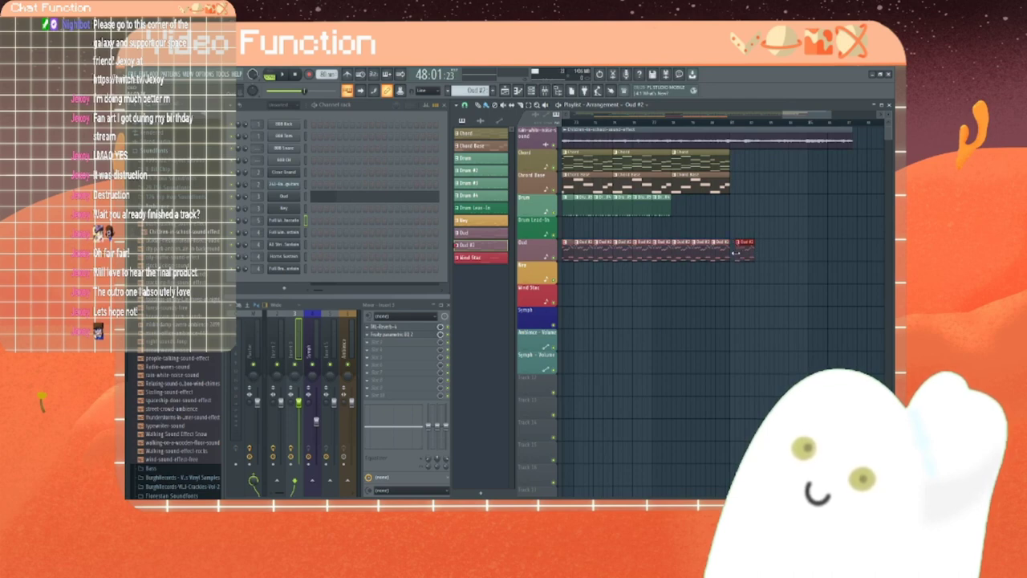
pyautogui.click(755, 250)
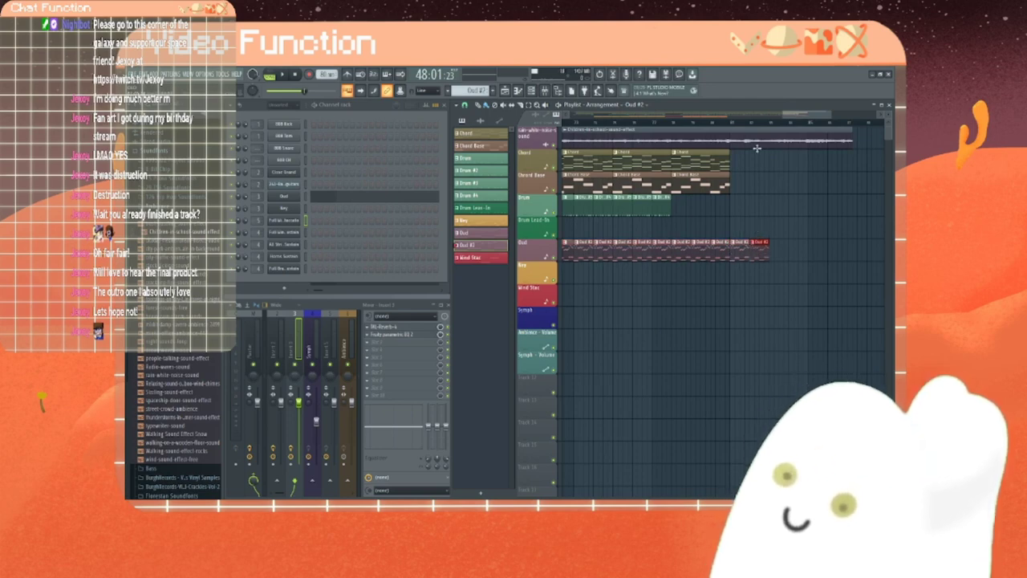
# Step: Select the last Ney and Wind Stac clips before bar 54 and duplicate them repeatedly up to bar 84
pyautogui.moveTo(800, 114); pyautogui.dragTo(753, 116)
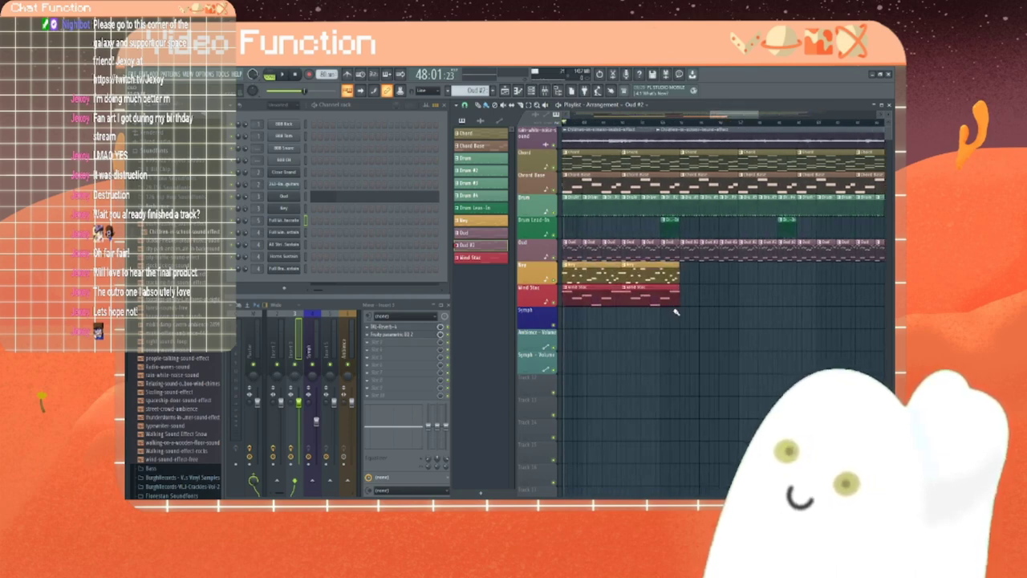
pyautogui.moveTo(679, 317); pyautogui.dragTo(653, 279)
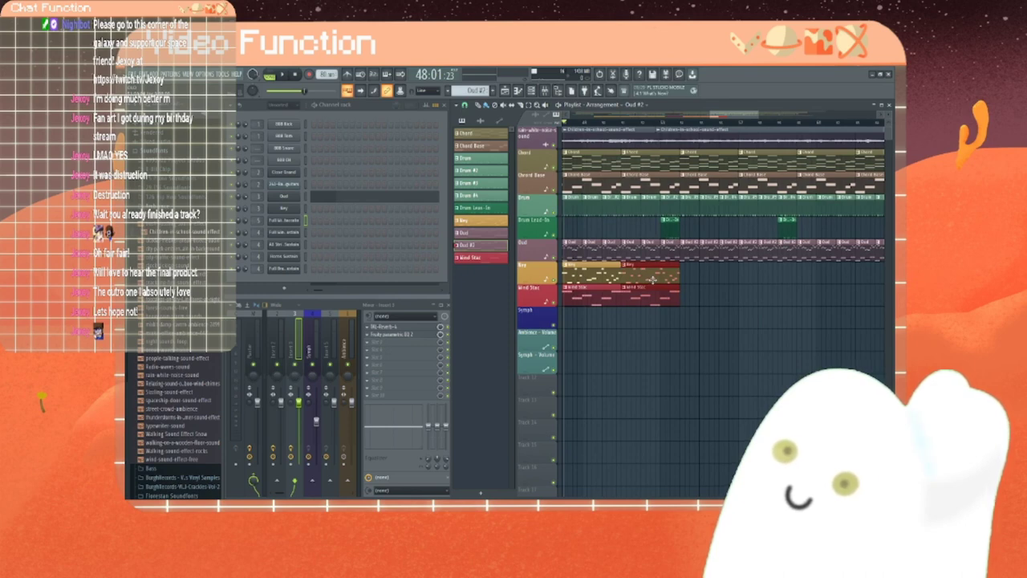
pyautogui.hotkey('ctrl', 'b')
pyautogui.hotkey('ctrl', 'b')
pyautogui.hotkey('ctrl', 'b')
pyautogui.hotkey('ctrl', 'b')
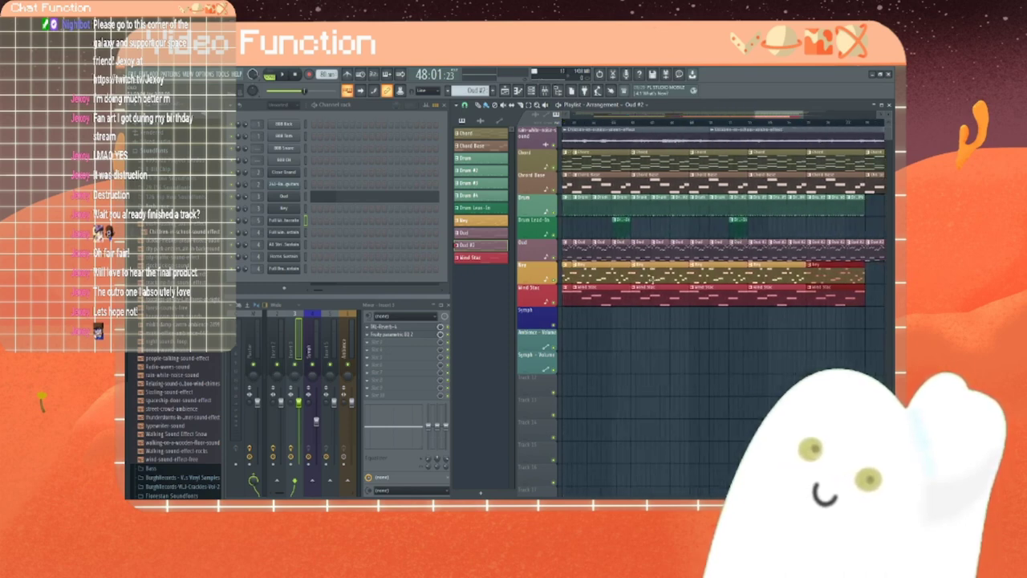
pyautogui.hotkey('ctrl', 'b')
pyautogui.hotkey('ctrl', 'b')
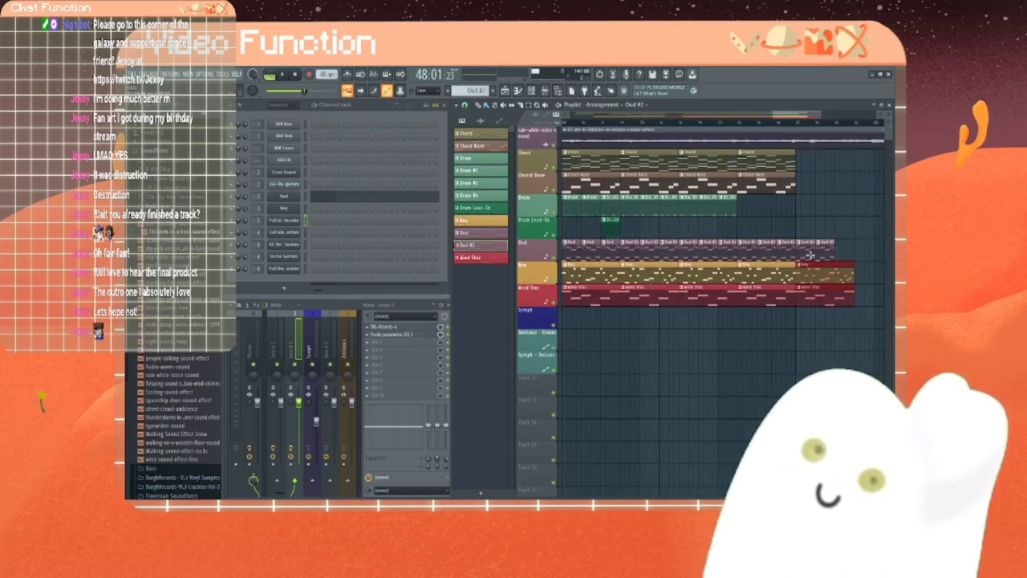
# Step: Add one more Oud #2 clip ending at bar 84, and place another Ney clip from bar 84
pyautogui.click(829, 252)
pyautogui.click(845, 253)
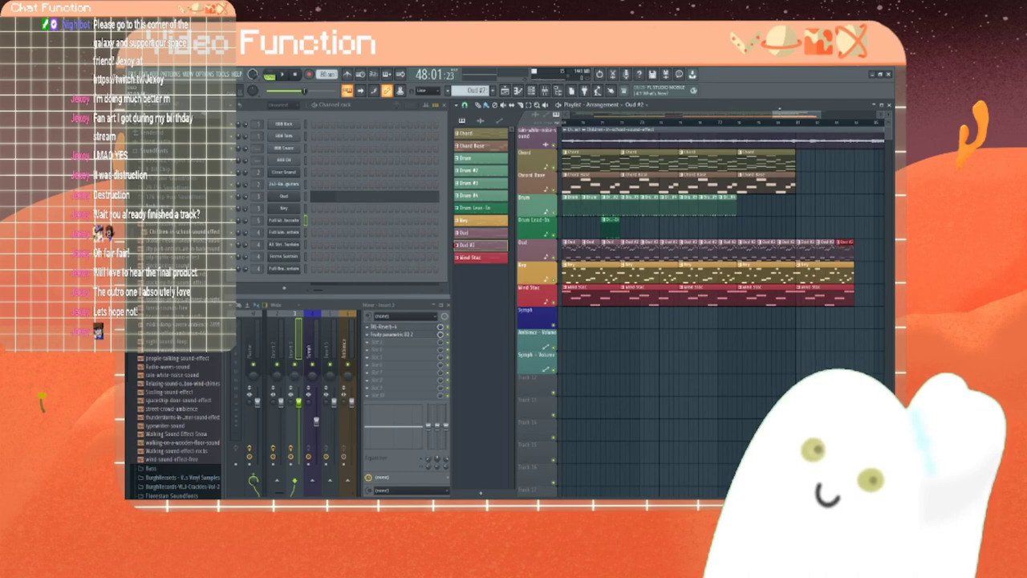
pyautogui.moveTo(783, 114); pyautogui.dragTo(808, 135)
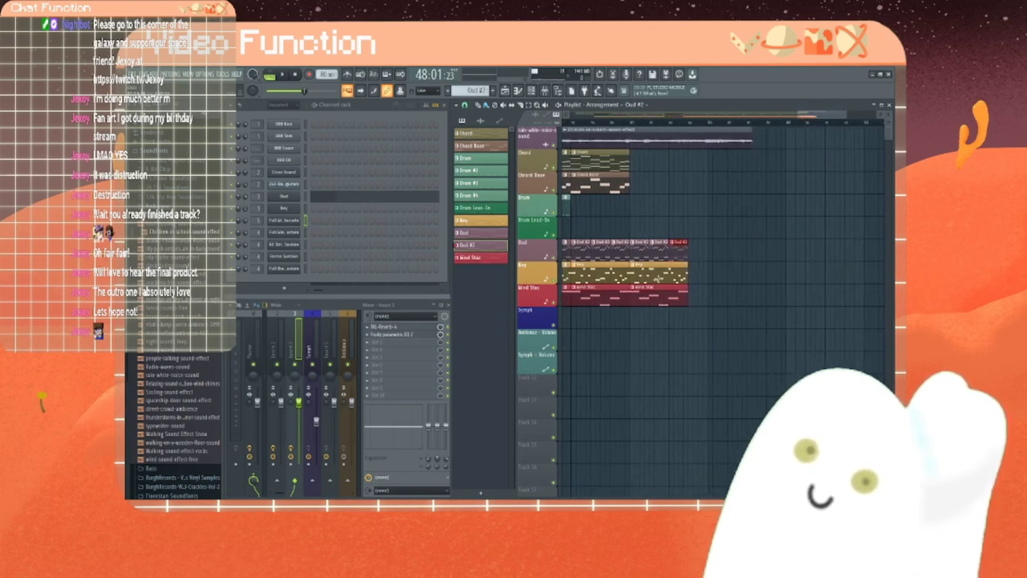
pyautogui.click(659, 277)
pyautogui.click(710, 274)
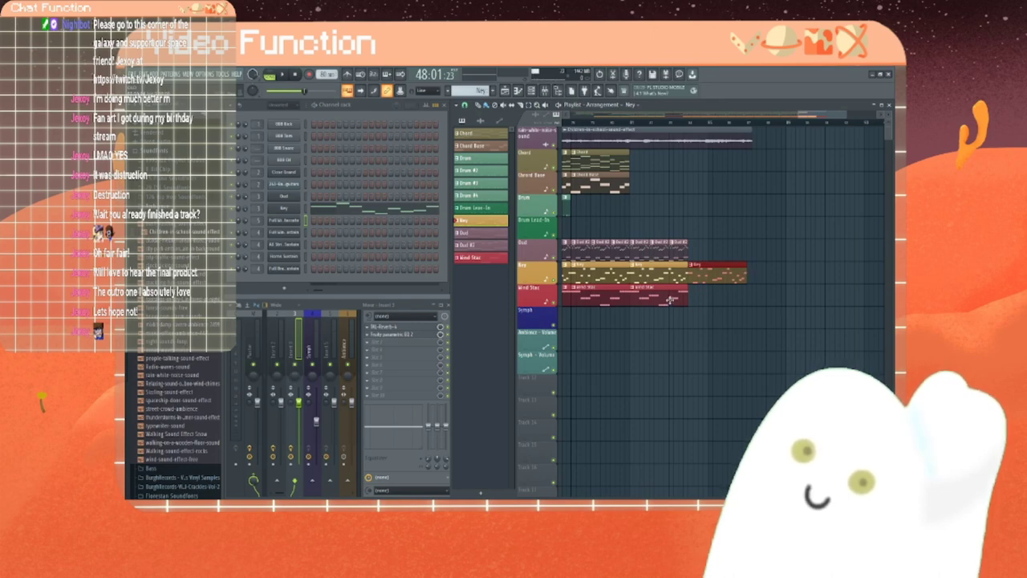
# Step: Delete the last three Oud #2 clips so the Oud track ends together with the Chord clips
pyautogui.rightClick(678, 246)
pyautogui.rightClick(659, 246)
pyautogui.rightClick(640, 246)
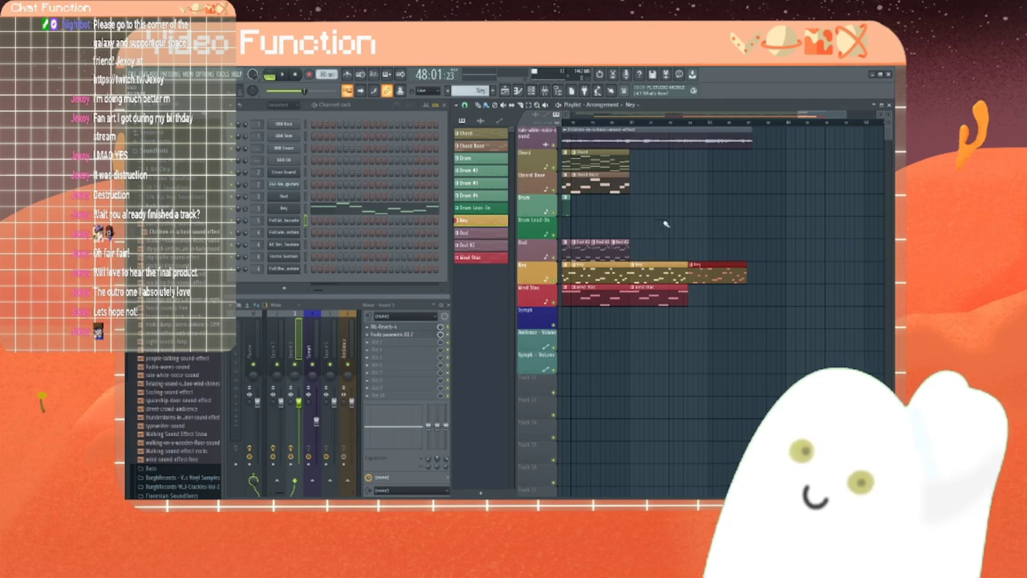
# Step: Create a new pattern named "Symphony Intro" and give it a blue colour
pyautogui.moveTo(830, 115); pyautogui.dragTo(726, 115)
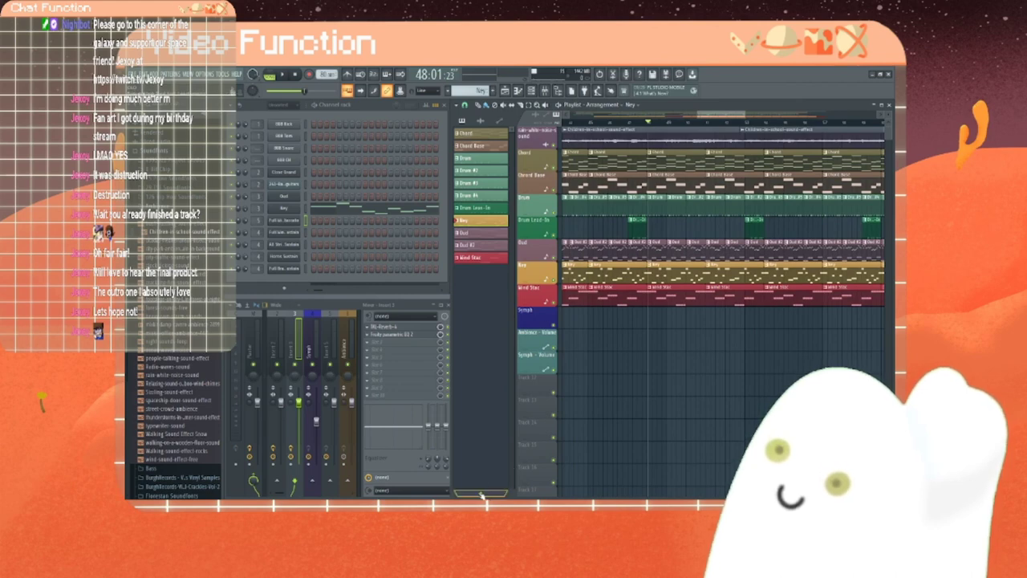
pyautogui.press('F4')
pyautogui.write('Sy')
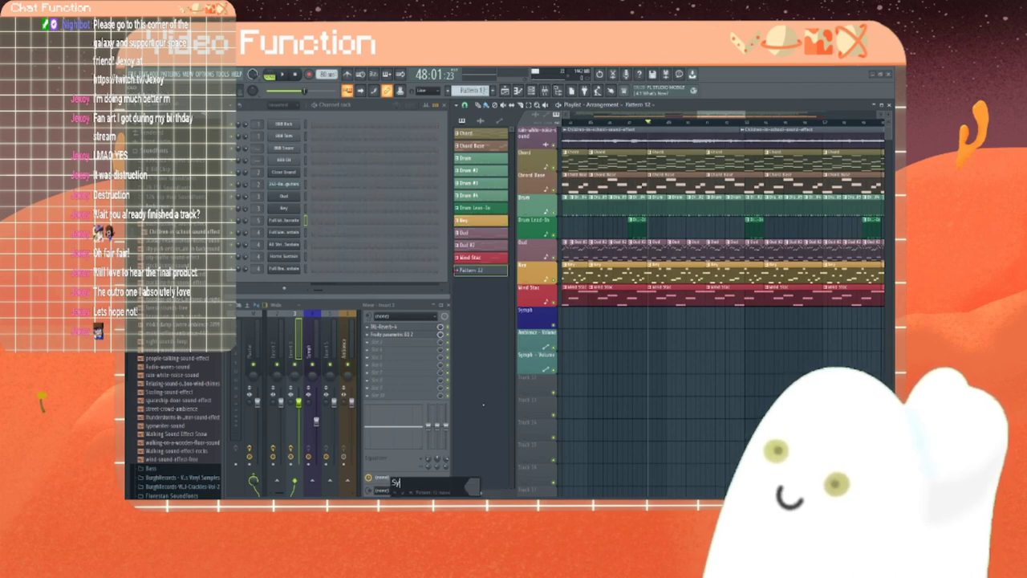
pyautogui.write('mphony Intro')
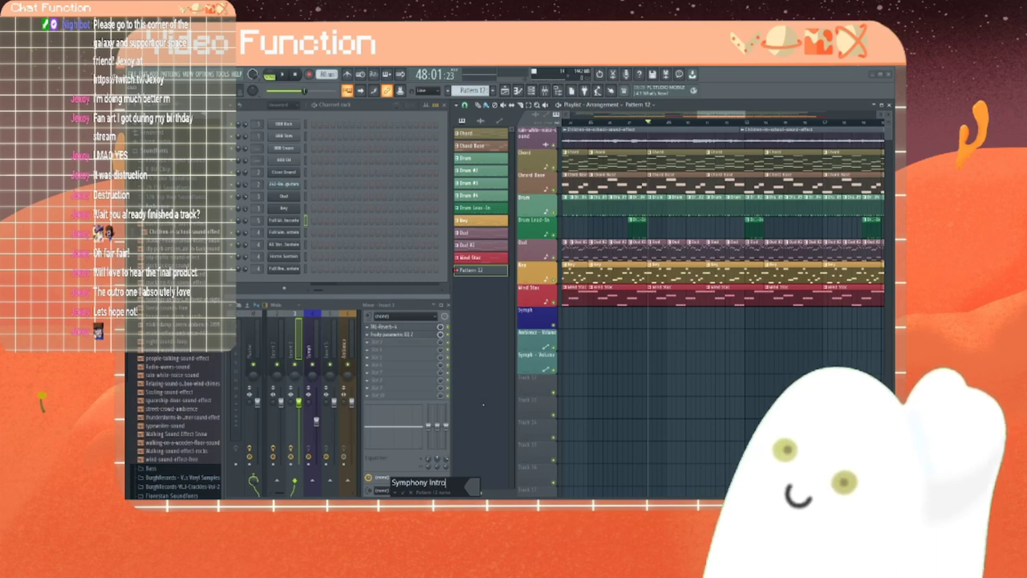
pyautogui.click(475, 485)
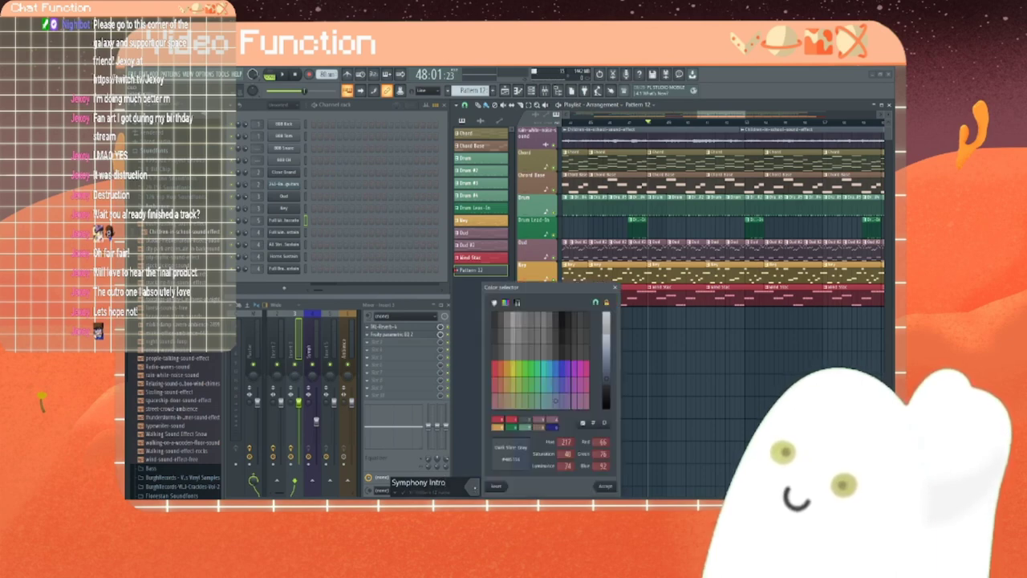
pyautogui.click(566, 374)
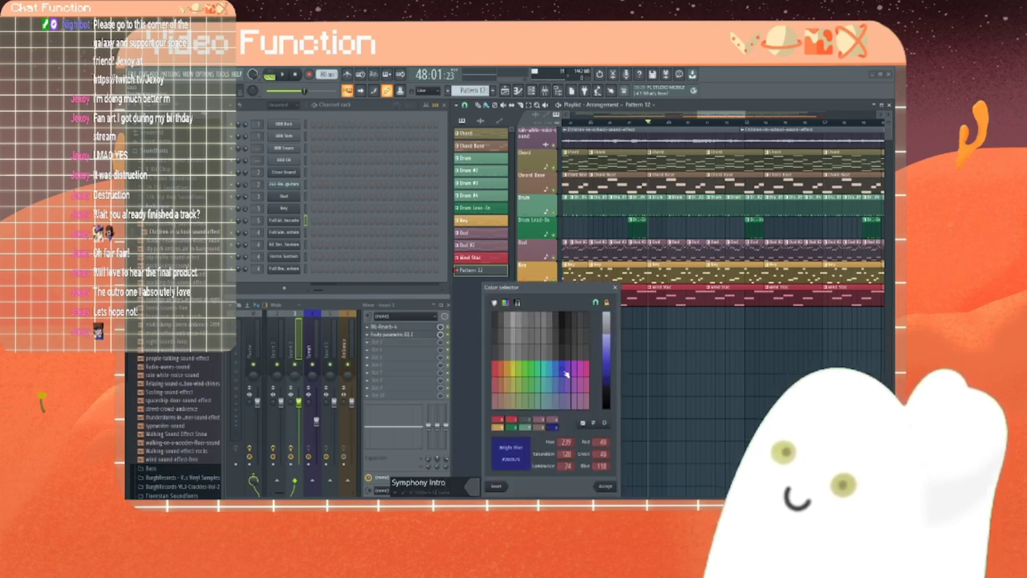
pyautogui.click(602, 484)
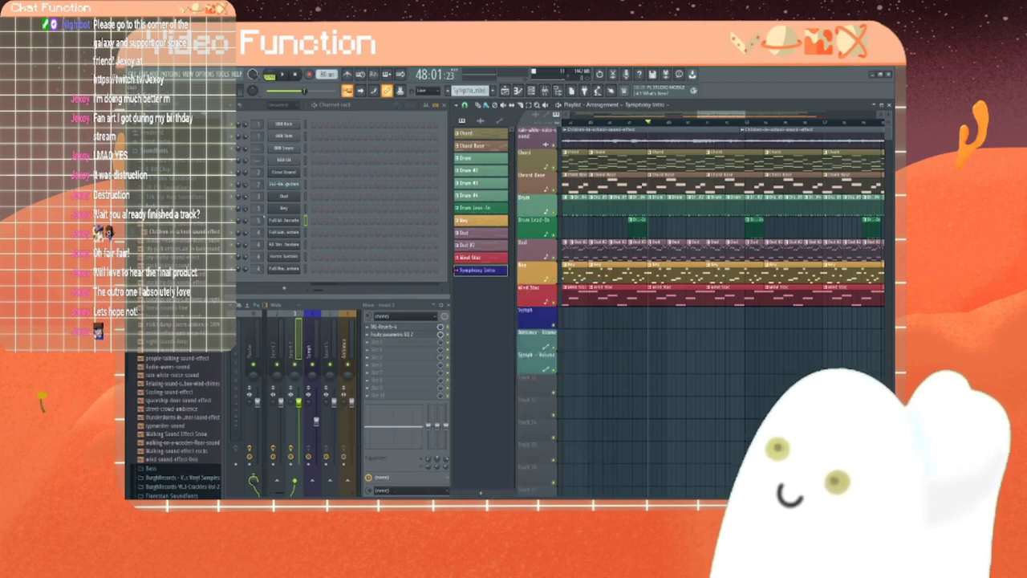
# Step: Open the Full Winds Sustain piano roll and draw a one-bar C note in the middle octave from the pattern's start
pyautogui.rightClick(302, 218)
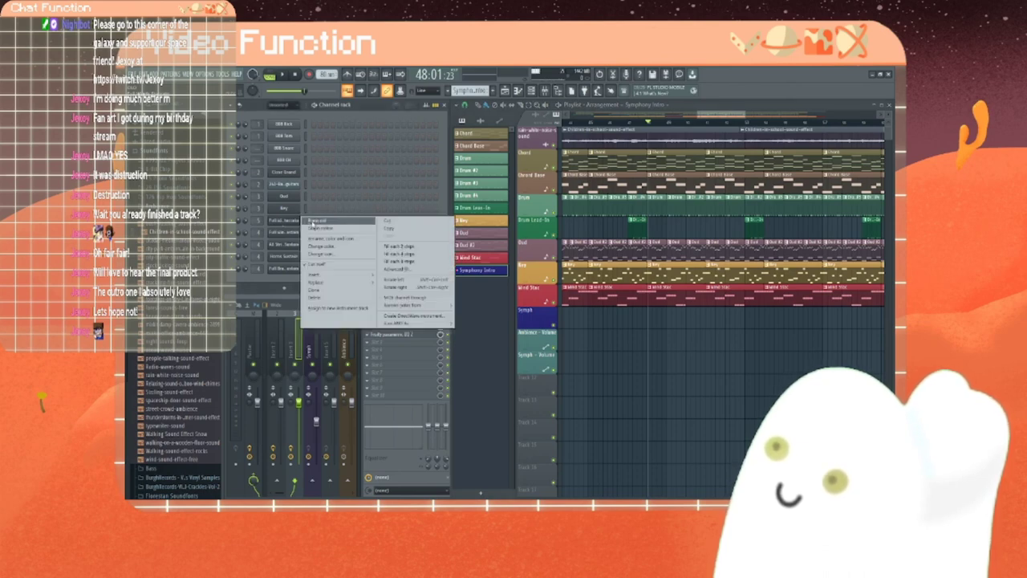
pyautogui.rightClick(311, 231)
pyautogui.click(307, 234)
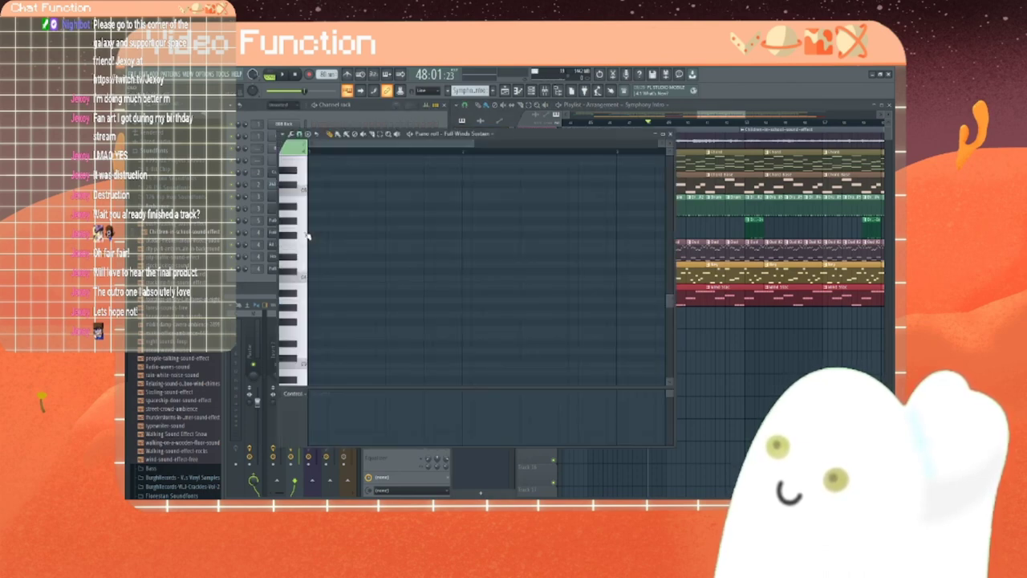
pyautogui.click(298, 277)
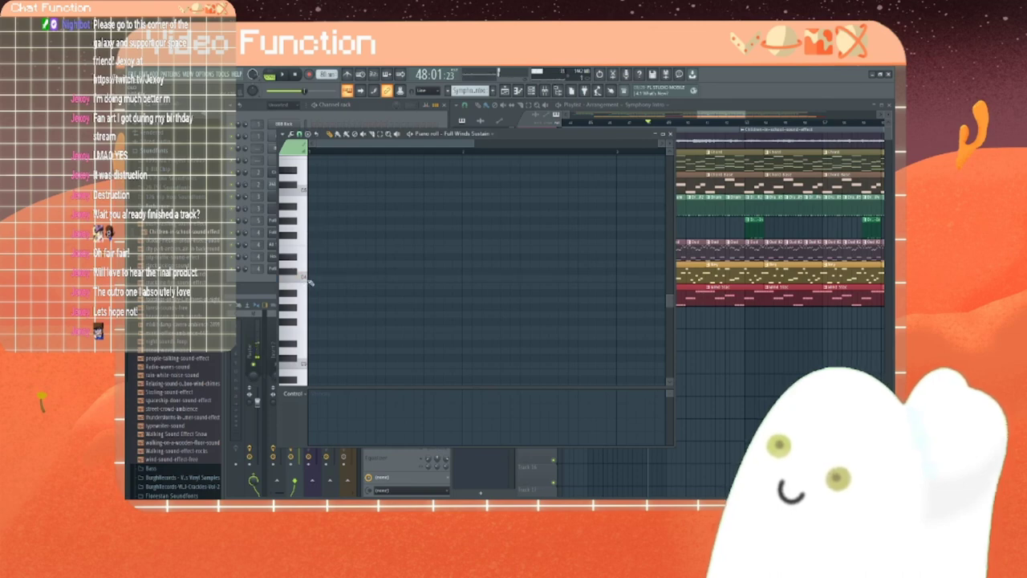
pyautogui.click(311, 280)
pyautogui.moveTo(325, 279); pyautogui.dragTo(463, 279)
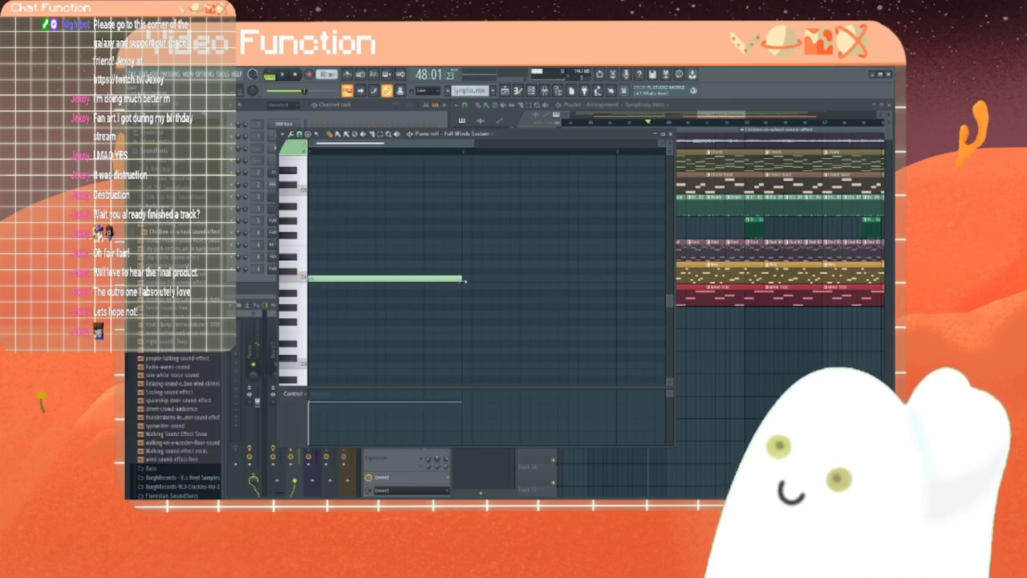
# Step: Add matching one-bar C notes an octave below and above, select all three notes, and close the Full Winds Sustain piano roll
pyautogui.click(297, 364)
pyautogui.click(317, 365)
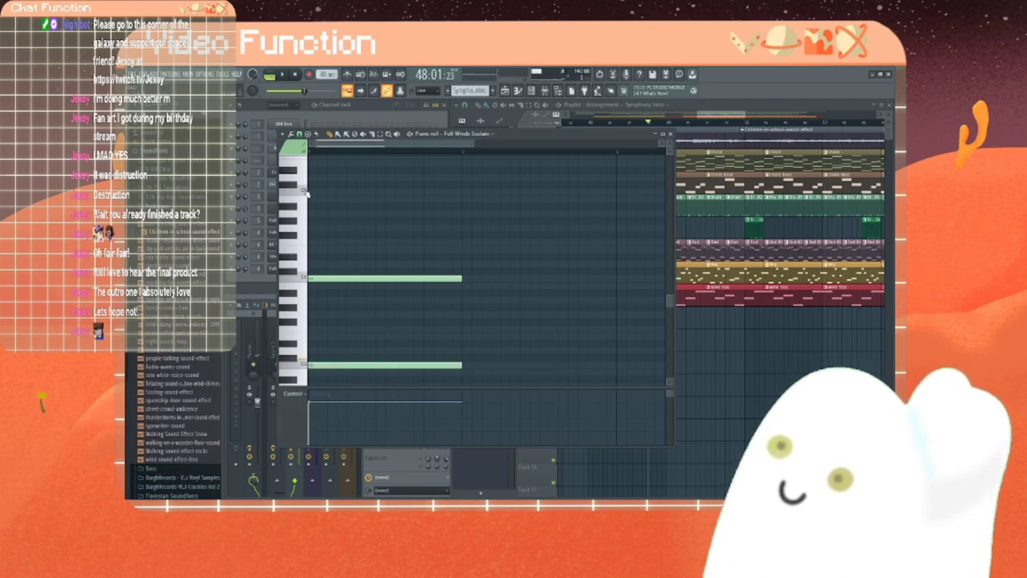
pyautogui.click(301, 279)
pyautogui.click(299, 365)
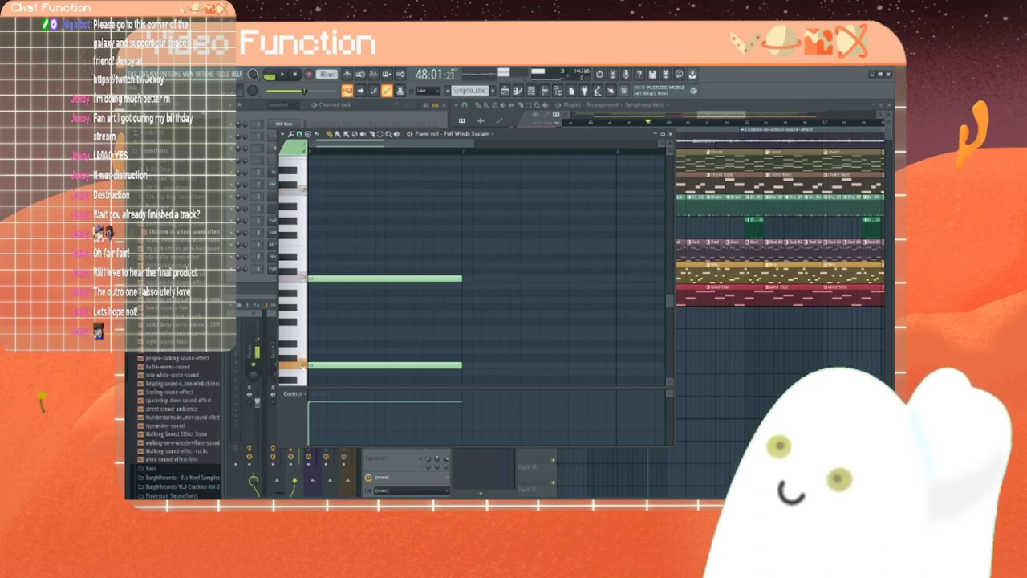
pyautogui.click(317, 193)
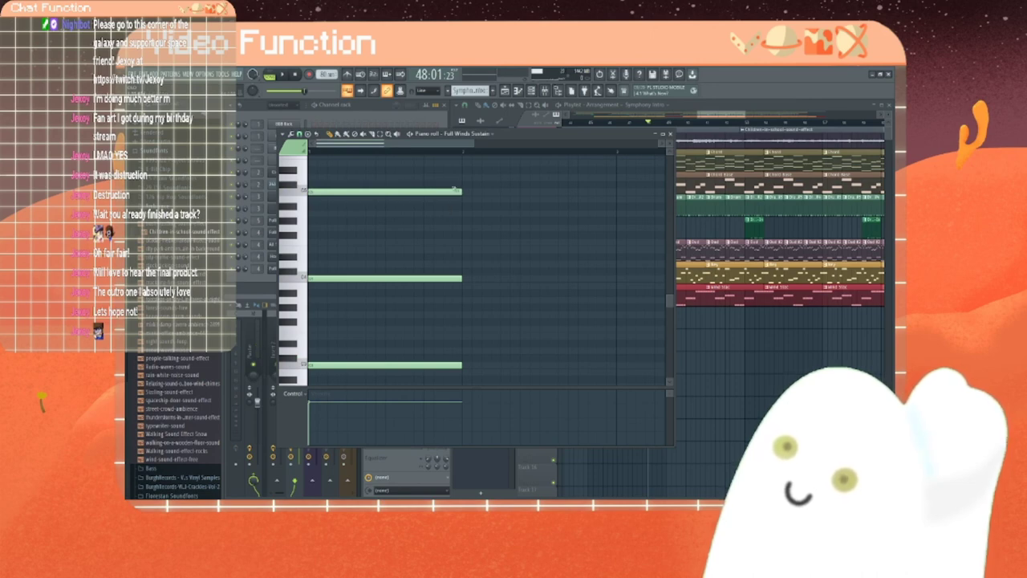
pyautogui.moveTo(437, 185); pyautogui.dragTo(456, 369)
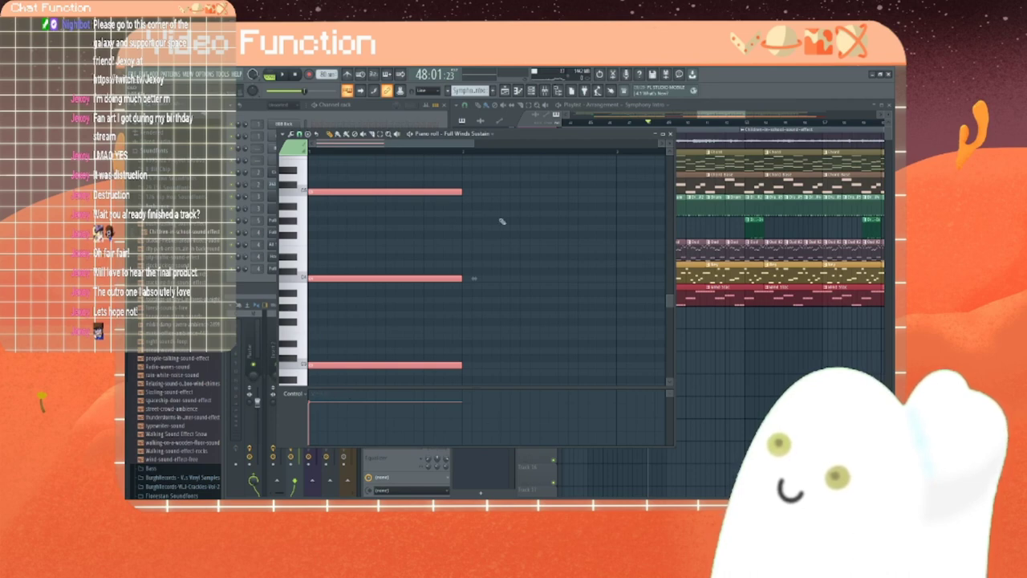
pyautogui.click(671, 134)
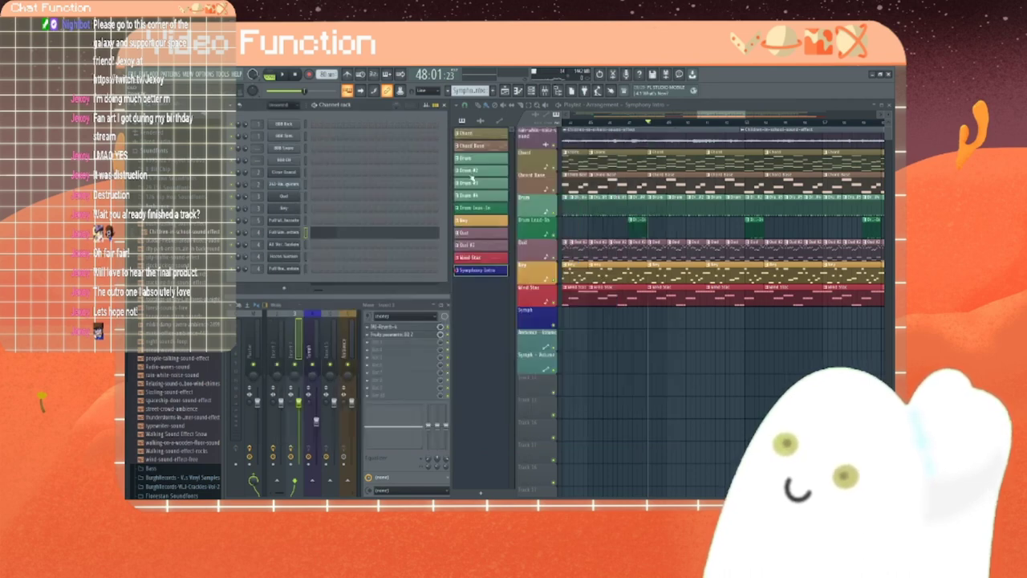
# Step: Give the All Strings Sustain channel one-bar C notes in the same three octaves from the pattern's start
pyautogui.rightClick(288, 246)
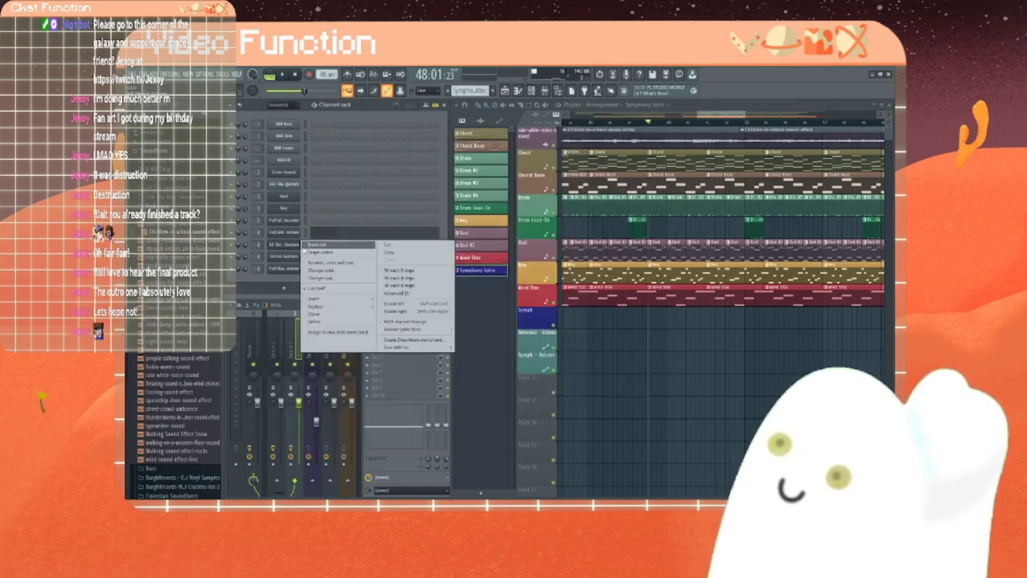
pyautogui.click(325, 250)
pyautogui.click(313, 193)
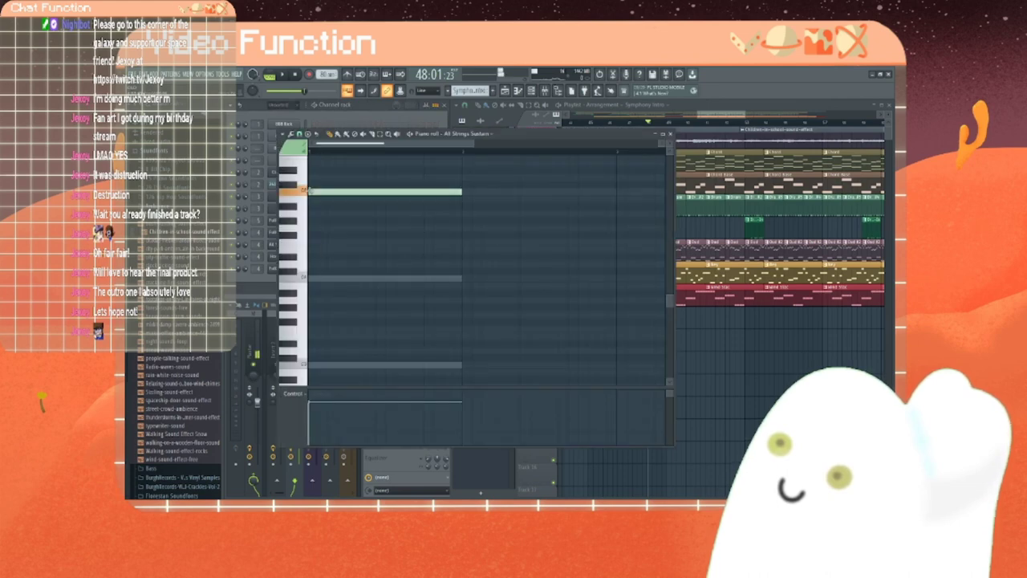
pyautogui.click(315, 278)
pyautogui.click(328, 364)
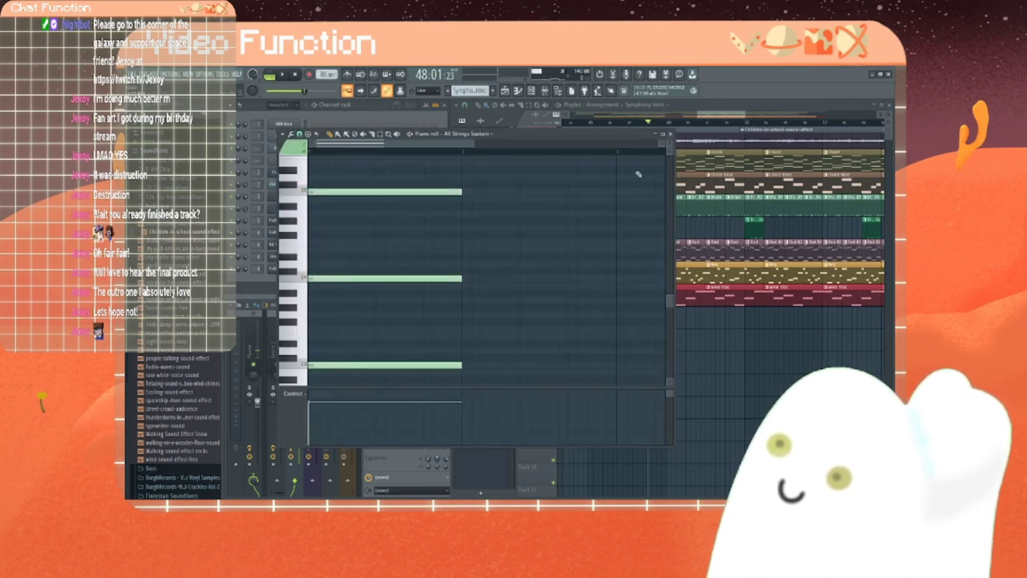
pyautogui.click(671, 135)
# Step: Draw one-bar C notes in three octaves for the Horns Sustain channel, with the lowest note starting slightly after the other two
pyautogui.rightClick(289, 258)
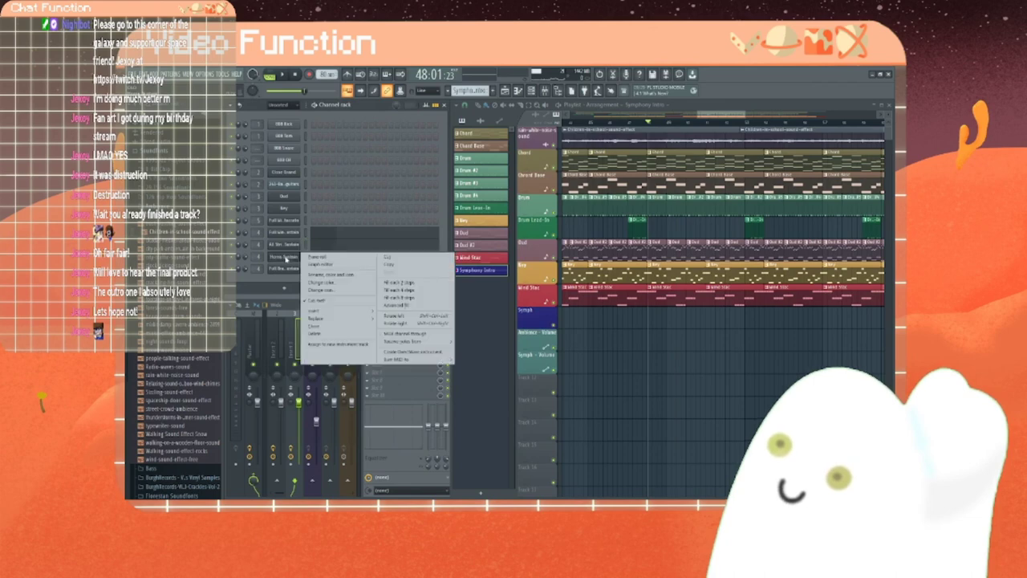
pyautogui.click(329, 258)
pyautogui.click(317, 279)
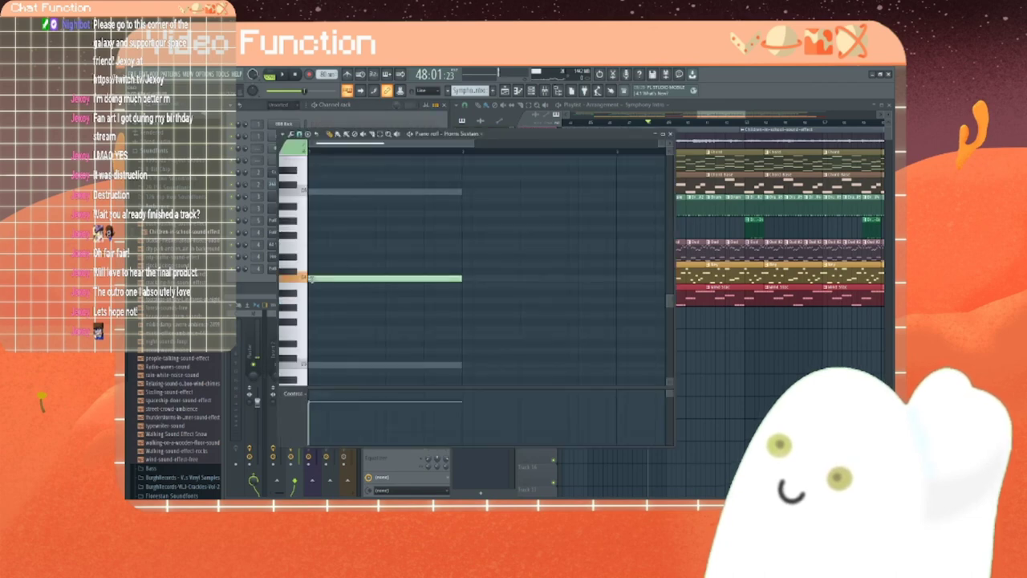
pyautogui.click(310, 192)
pyautogui.click(332, 365)
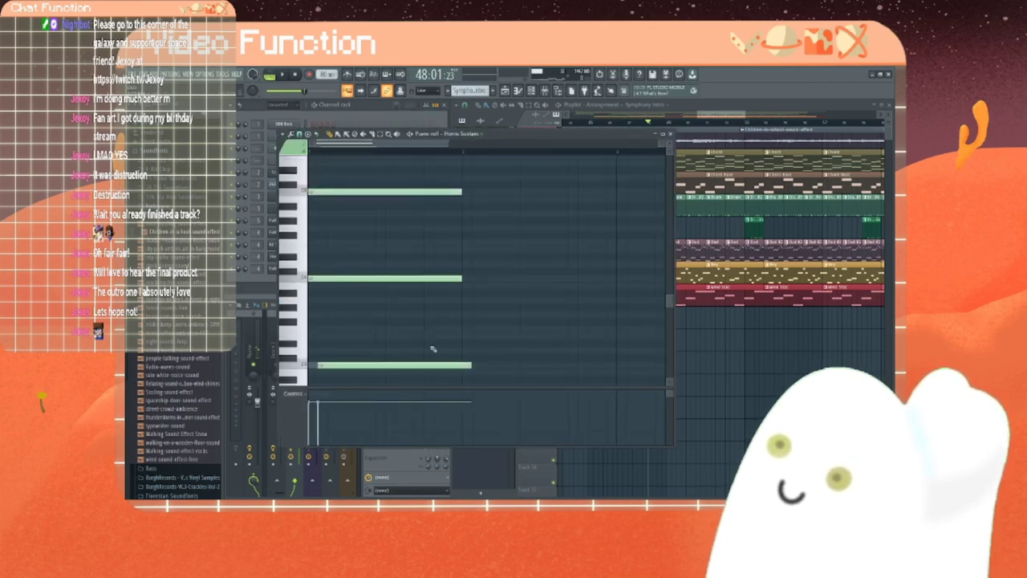
pyautogui.click(671, 133)
# Step: Fill the Full Brass Sustain channel with three stacked one-bar C notes, one per octave, from the pattern's start
pyautogui.rightClick(279, 272)
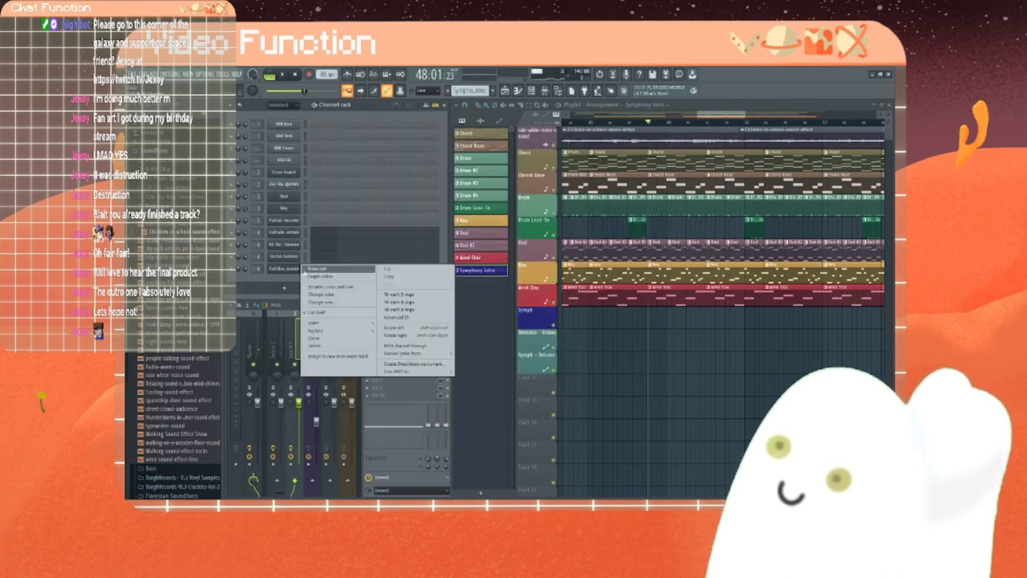
pyautogui.click(309, 272)
pyautogui.click(316, 192)
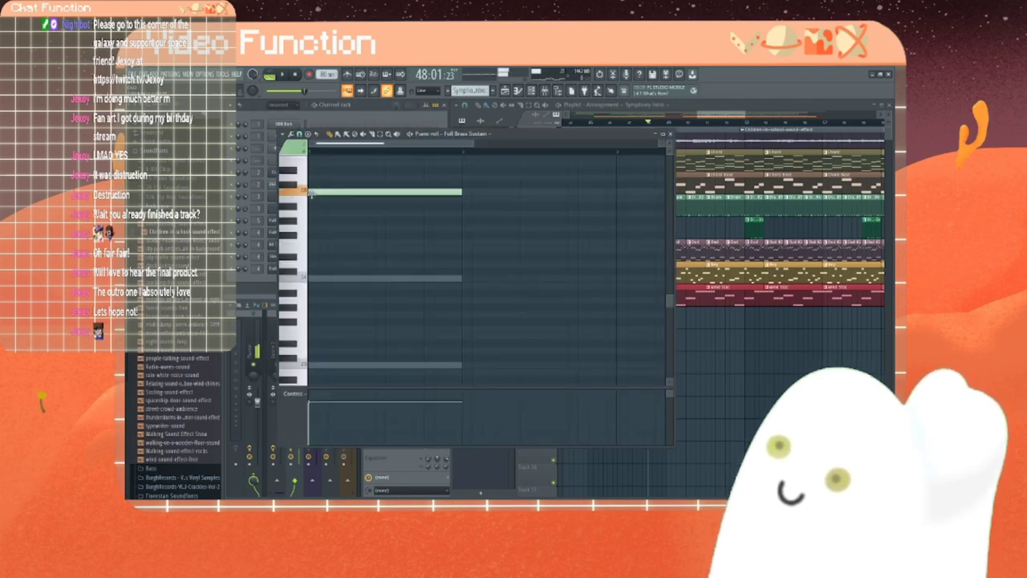
pyautogui.click(316, 278)
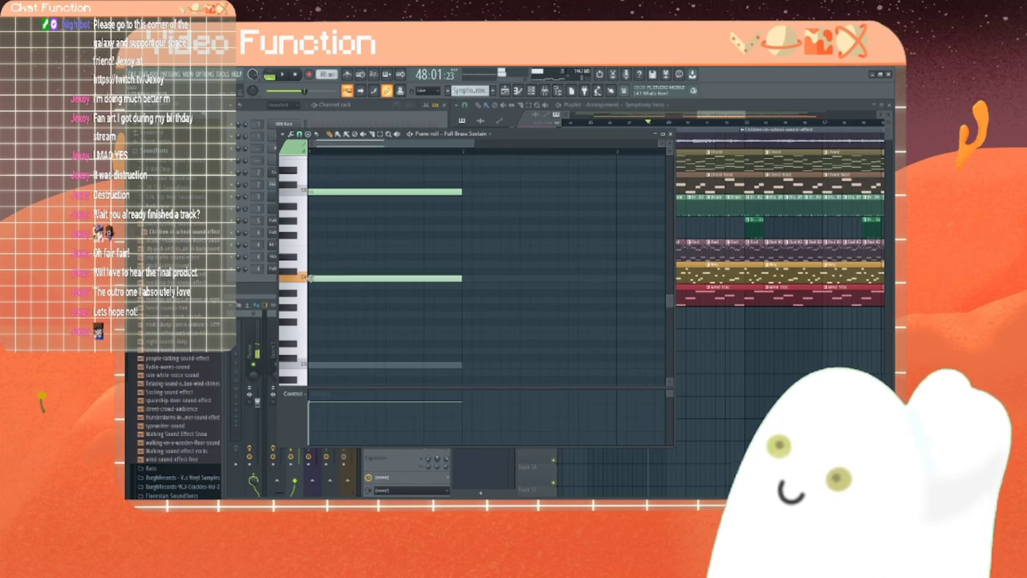
pyautogui.click(316, 366)
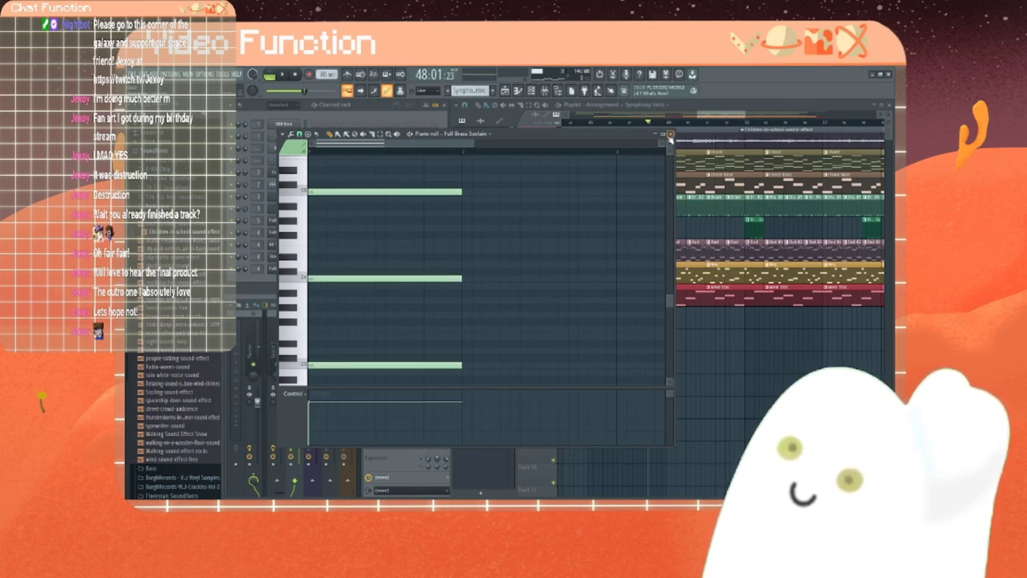
pyautogui.click(670, 133)
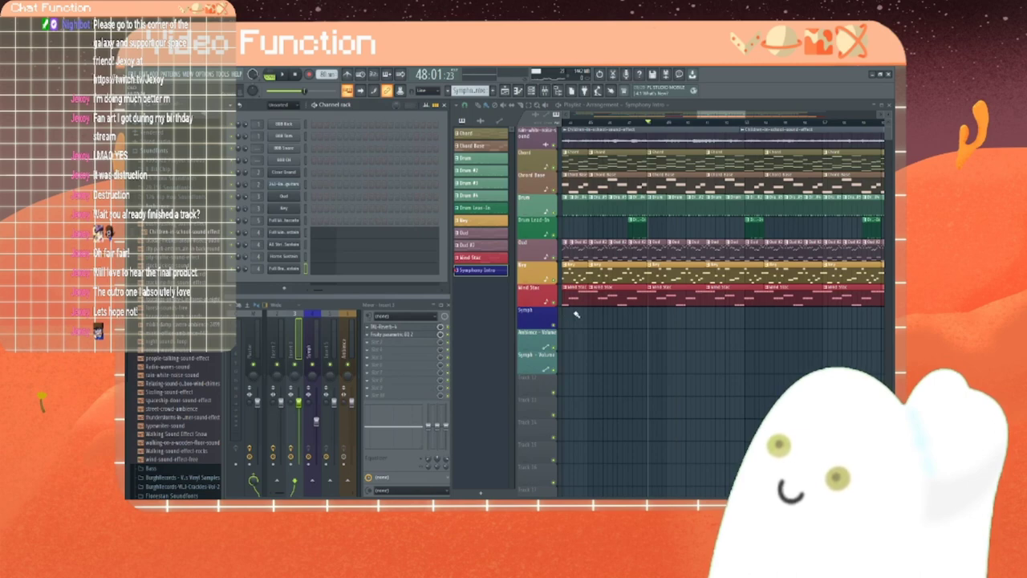
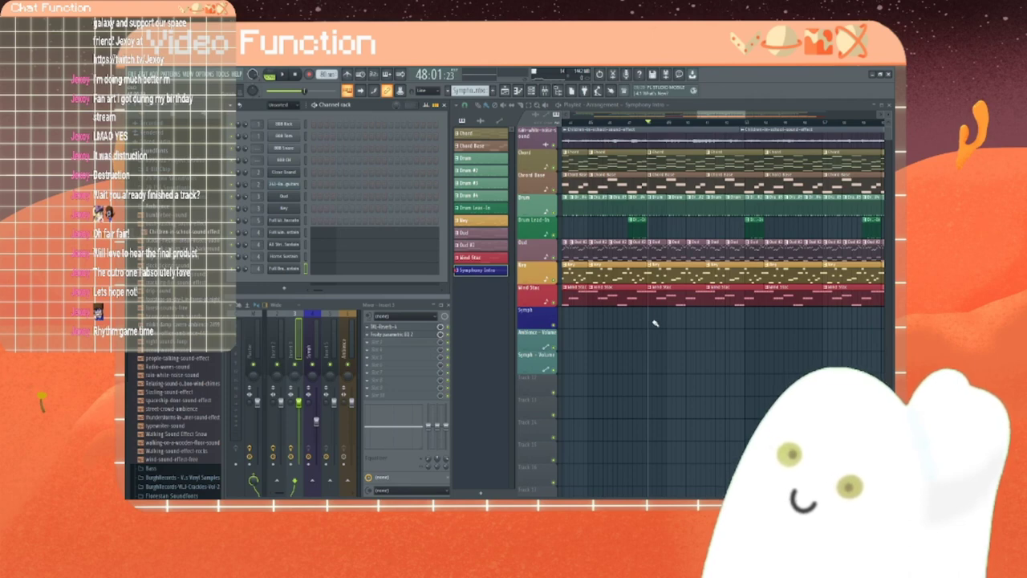
# Step: Place a Symphony Intro clip at bar 48 on the Symph track and set the playhead to the start of that bar
pyautogui.click(648, 317)
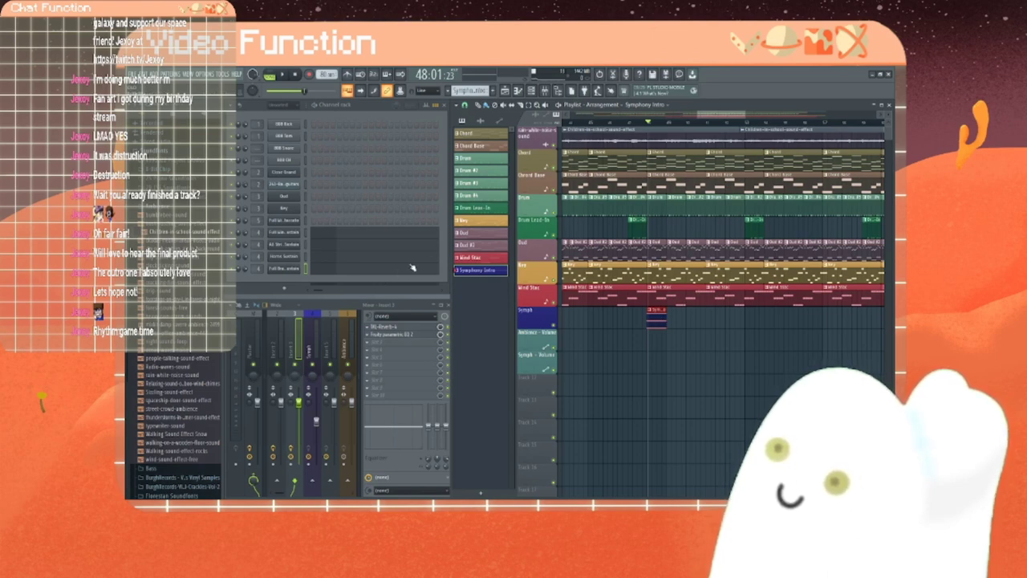
pyautogui.click(647, 124)
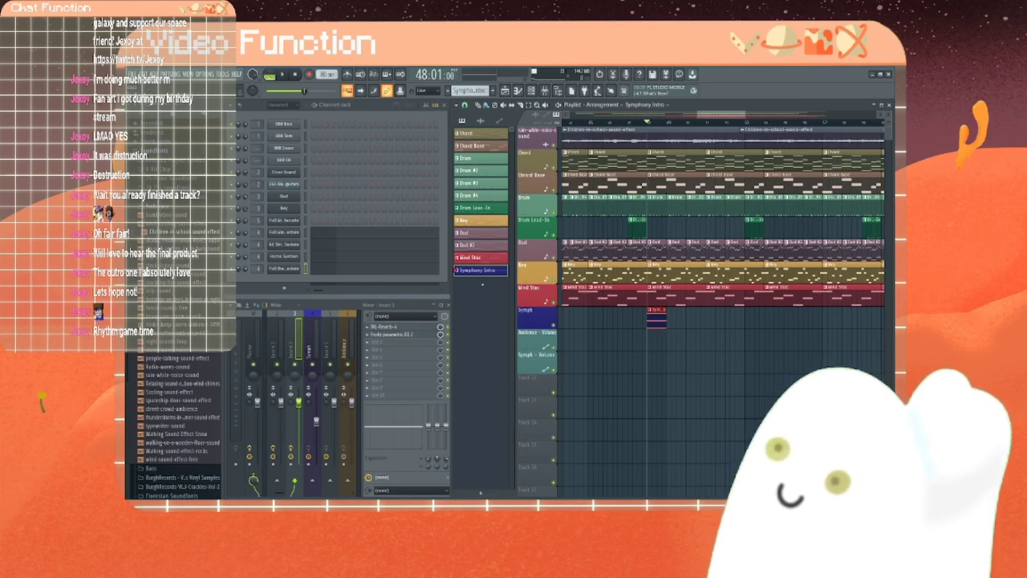
# Step: Clone the Symphony Intro pattern and rename the original as "Symphony Intro & Outro"
pyautogui.rightClick(480, 271)
pyautogui.click(491, 365)
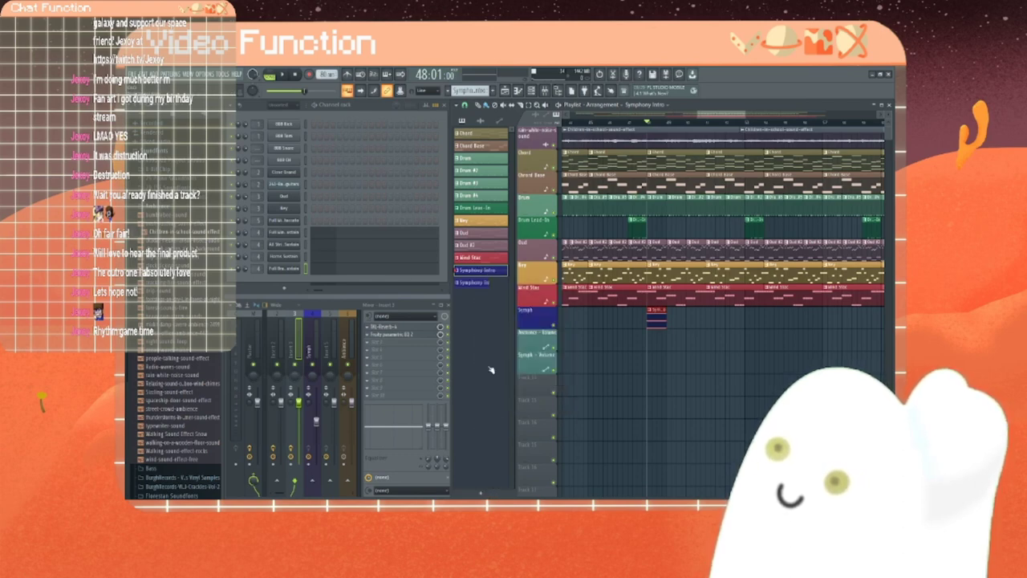
pyautogui.rightClick(491, 279)
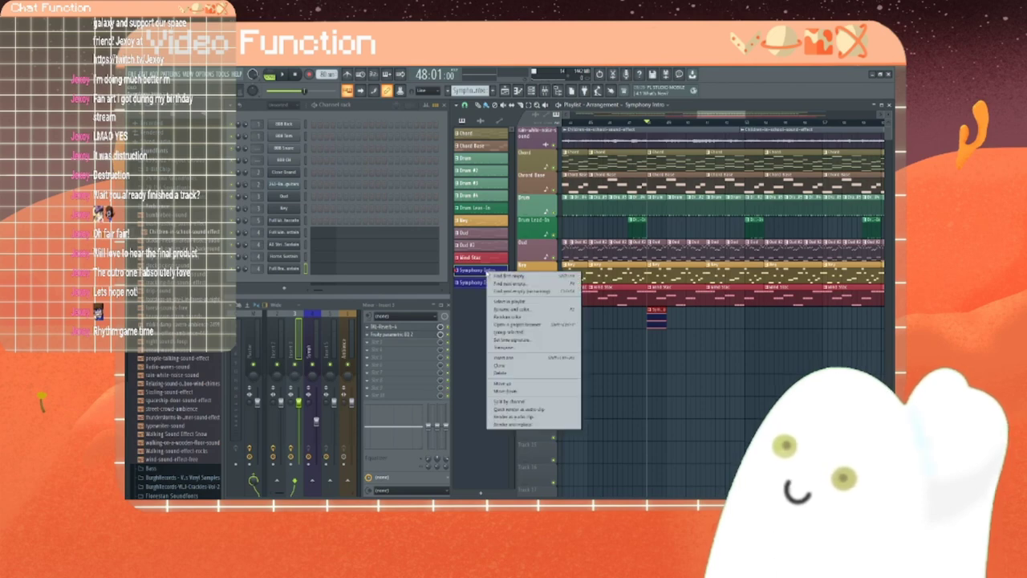
pyautogui.click(509, 310)
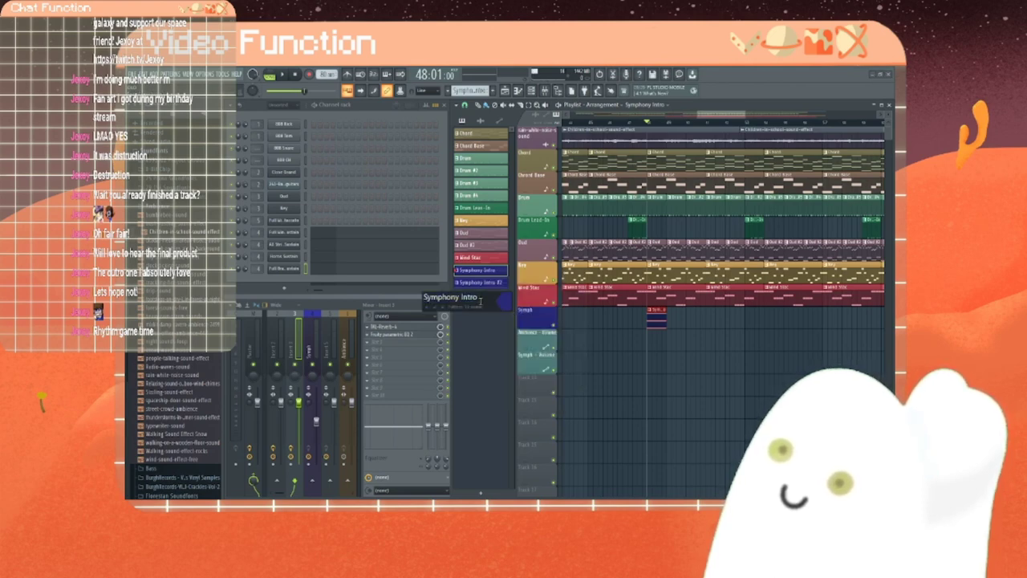
pyautogui.write('& Outro')
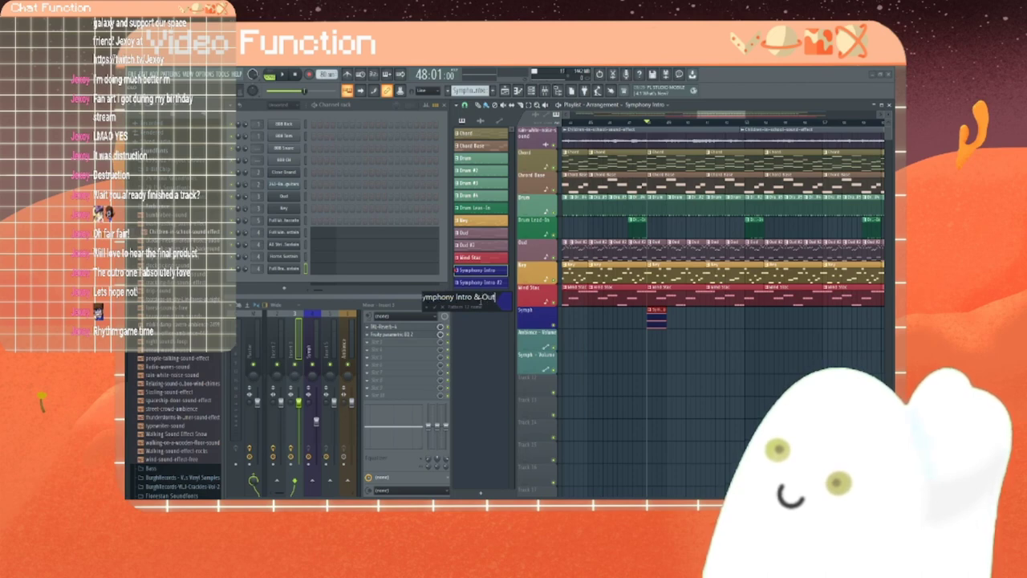
pyautogui.press('Return')
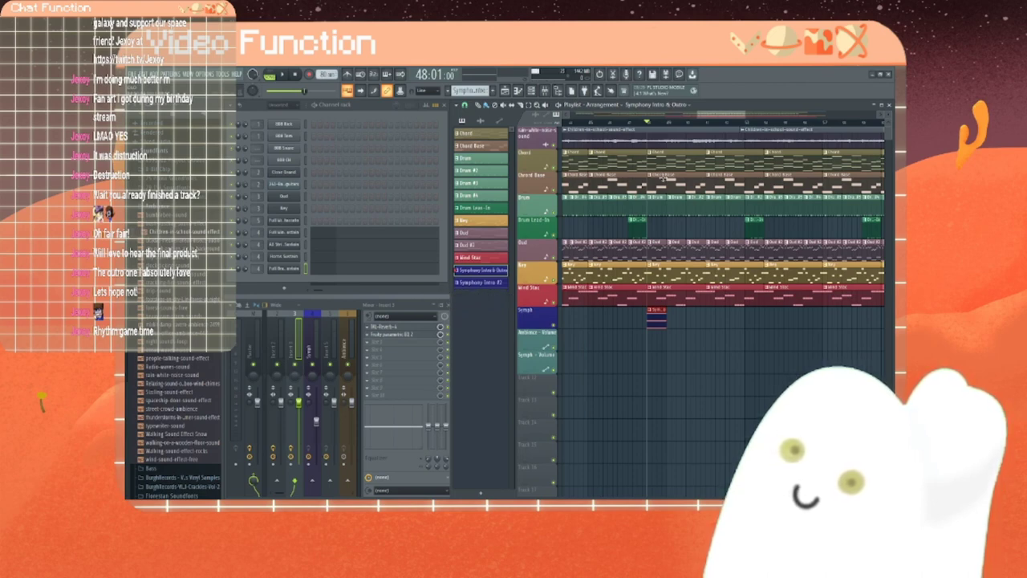
# Step: Place a Symphony Intro & Outro clip near the song's end on the Symph track, ending together with the last Wind Stac clip
pyautogui.moveTo(735, 115); pyautogui.dragTo(824, 124)
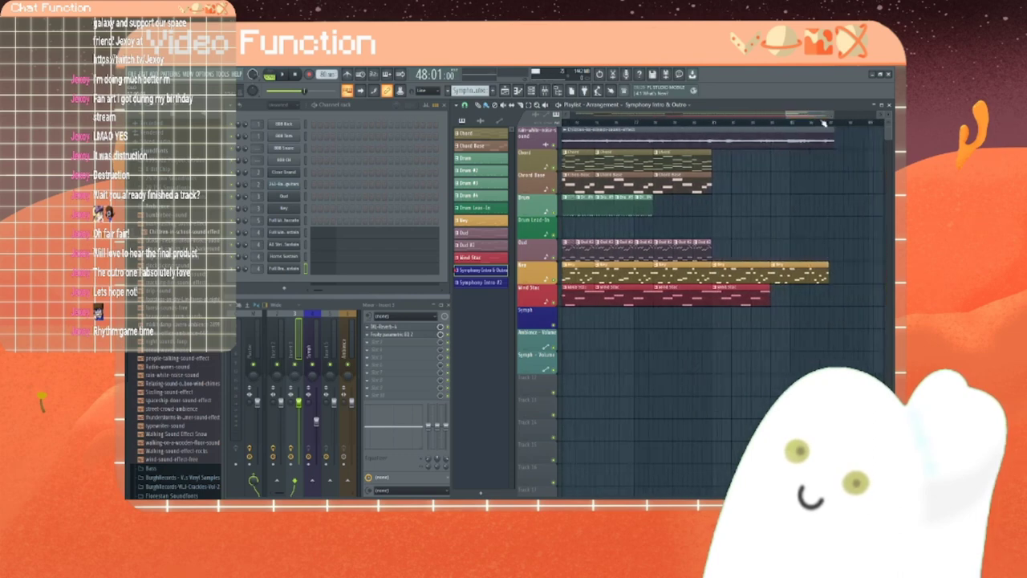
pyautogui.click(756, 319)
pyautogui.moveTo(769, 321); pyautogui.dragTo(763, 322)
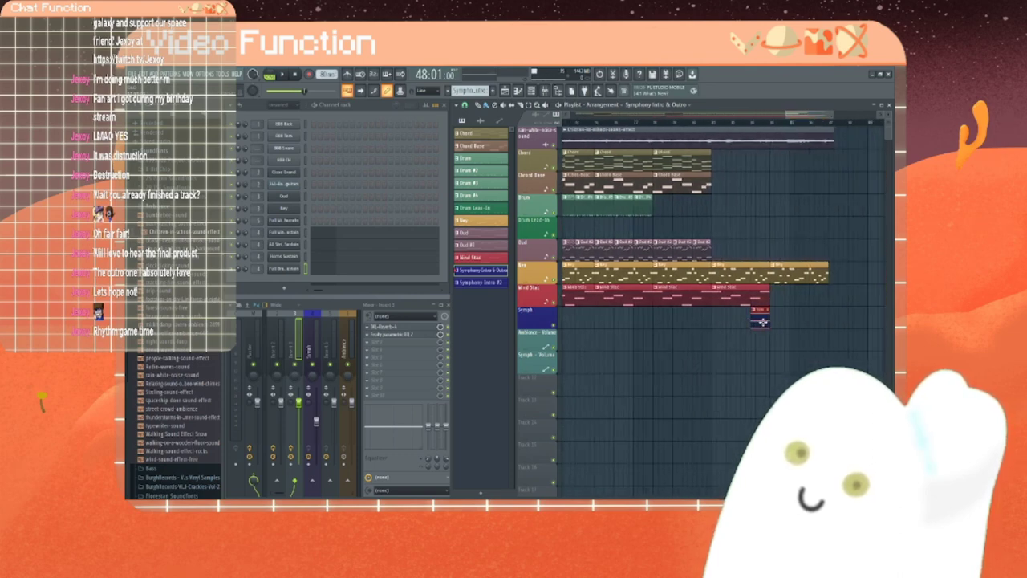
# Step: Rename the cloned pattern Symphony Intro #2 as "Symphony"
pyautogui.moveTo(812, 115); pyautogui.dragTo(737, 123)
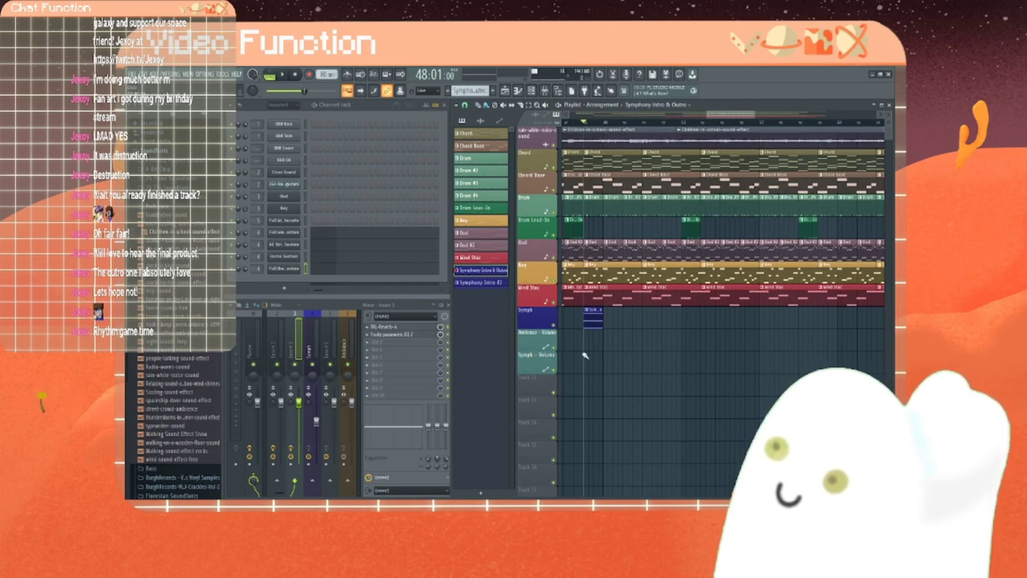
pyautogui.click(478, 282)
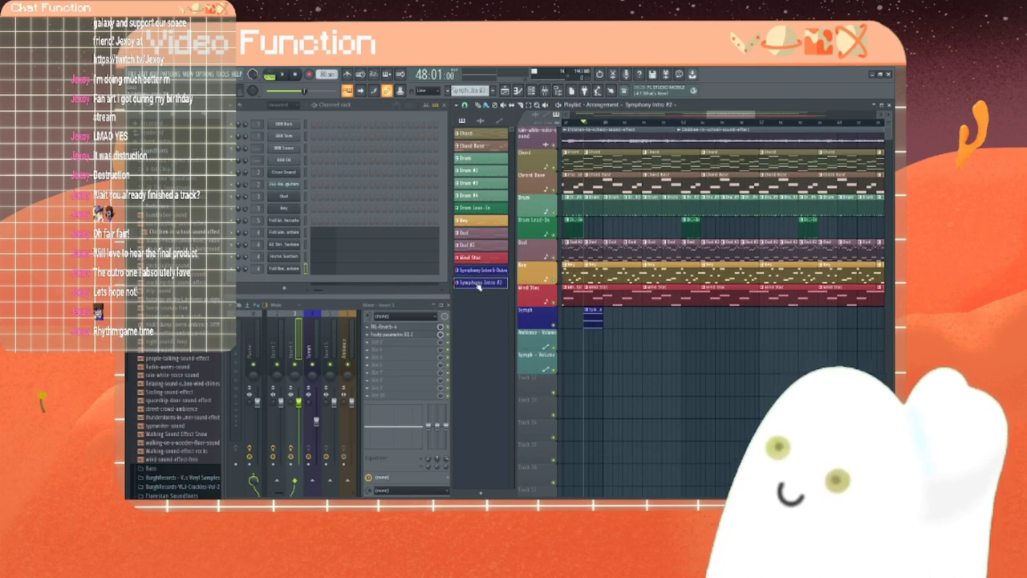
pyautogui.rightClick(478, 282)
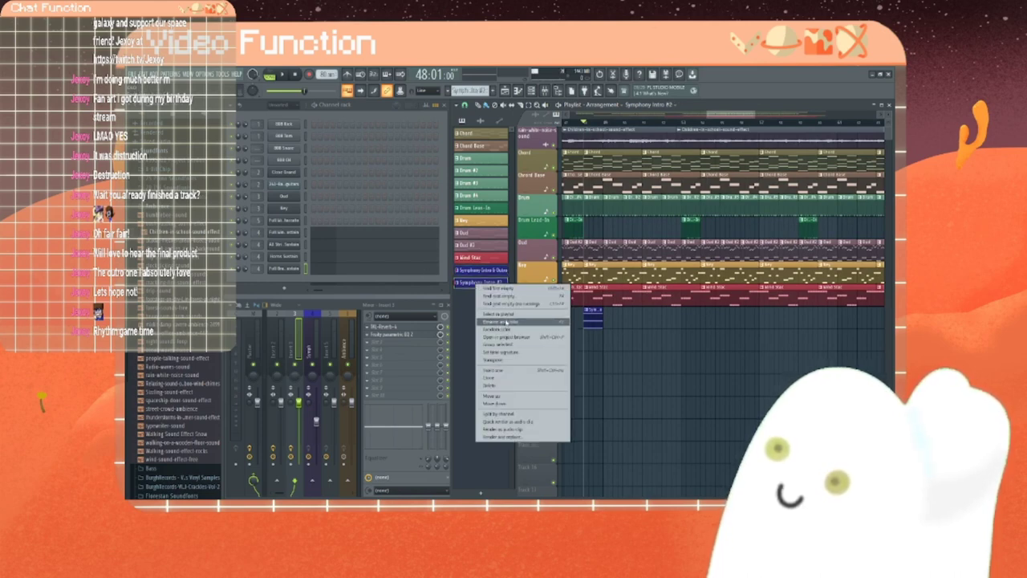
pyautogui.click(508, 322)
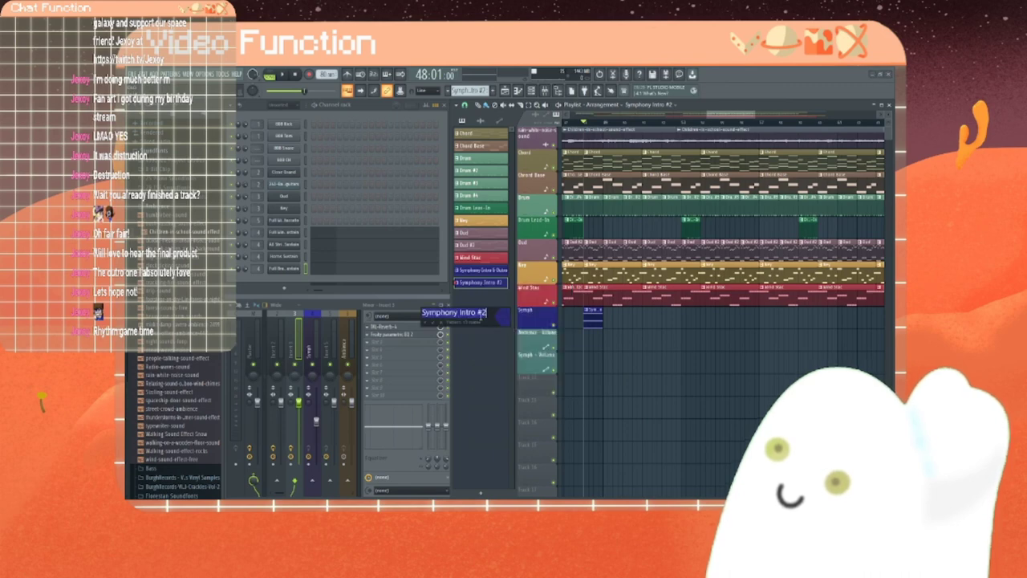
pyautogui.moveTo(489, 314); pyautogui.dragTo(465, 315)
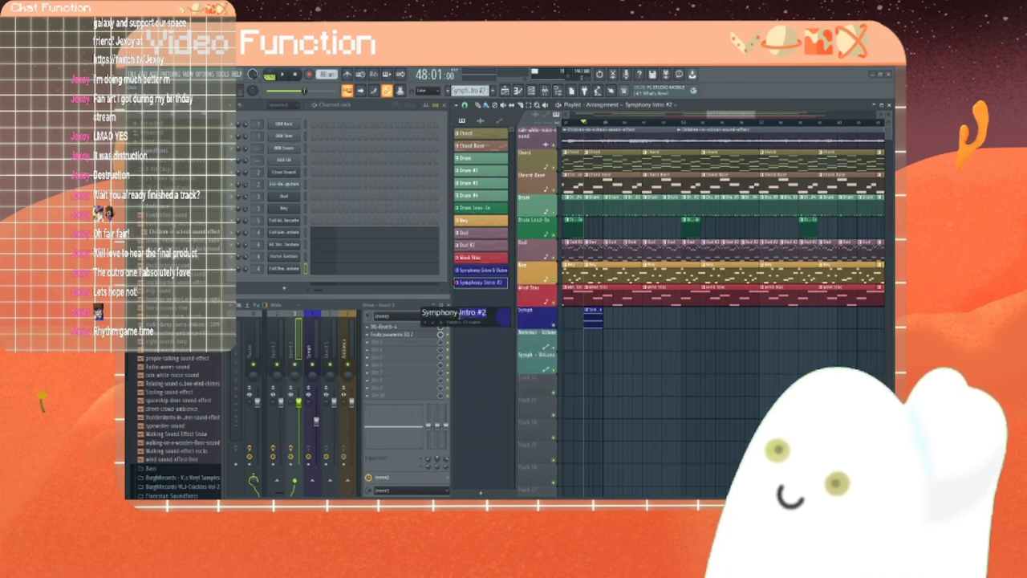
pyautogui.press('BackSpace')
pyautogui.press('Return')
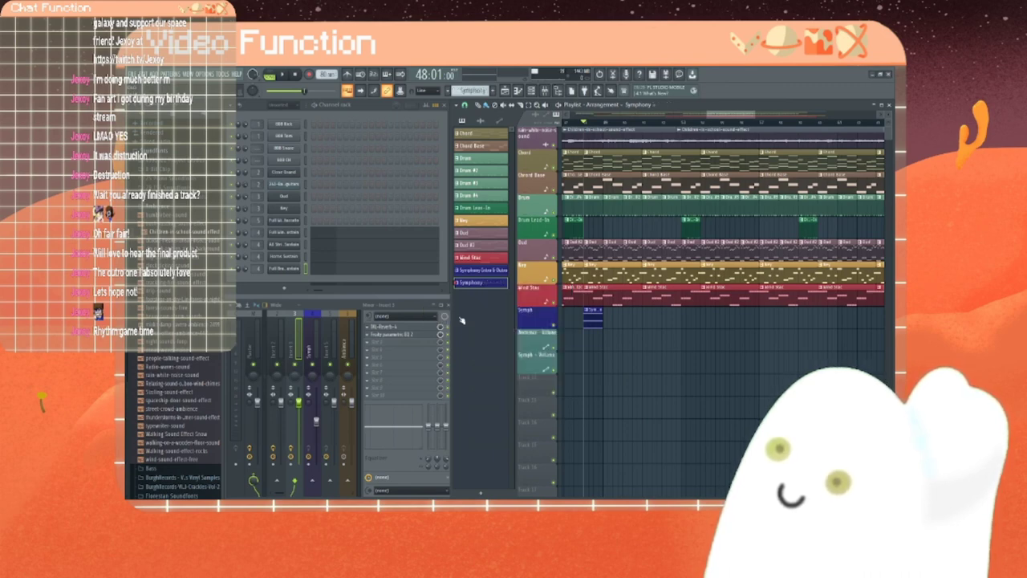
# Step: Open the Full Winds Sustain channel's piano roll in the Symphony pattern and play its opening notes
pyautogui.rightClick(298, 232)
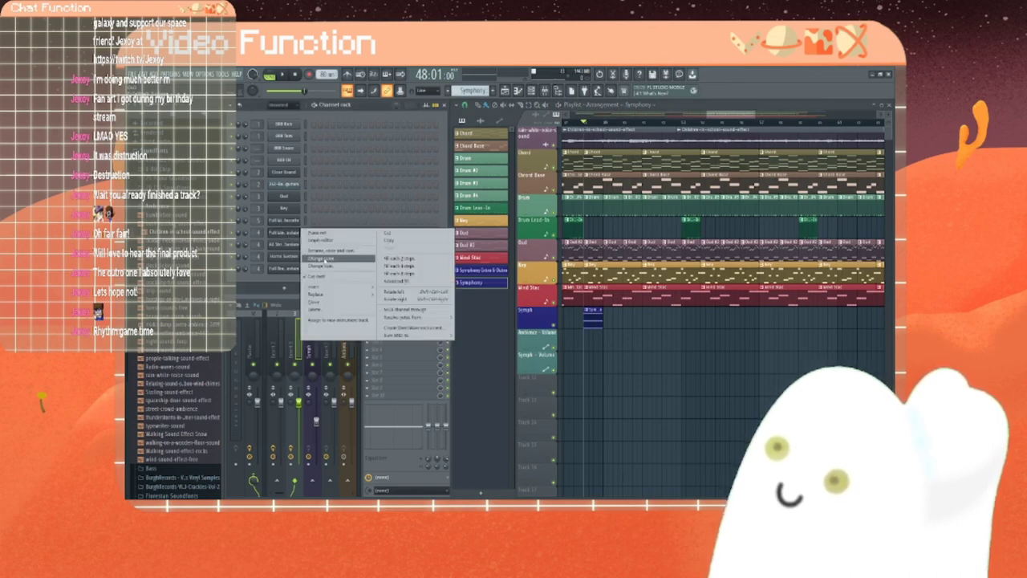
pyautogui.click(320, 234)
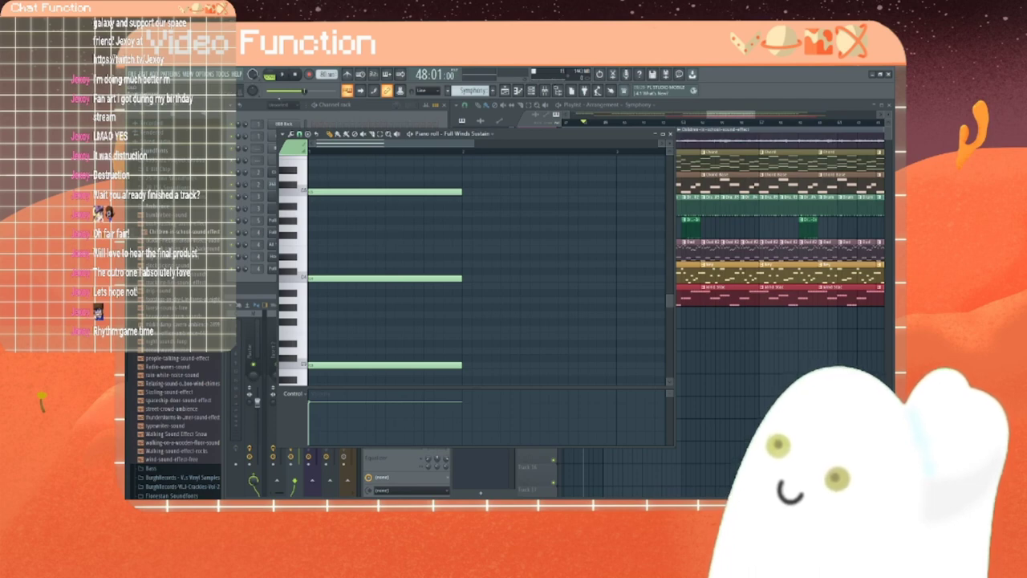
pyautogui.click(281, 74)
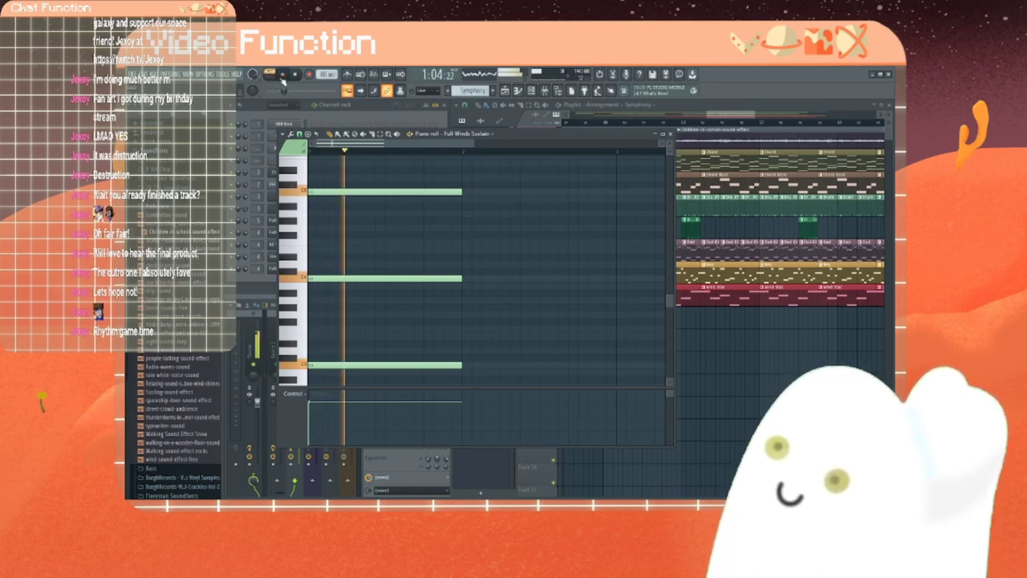
pyautogui.click(294, 75)
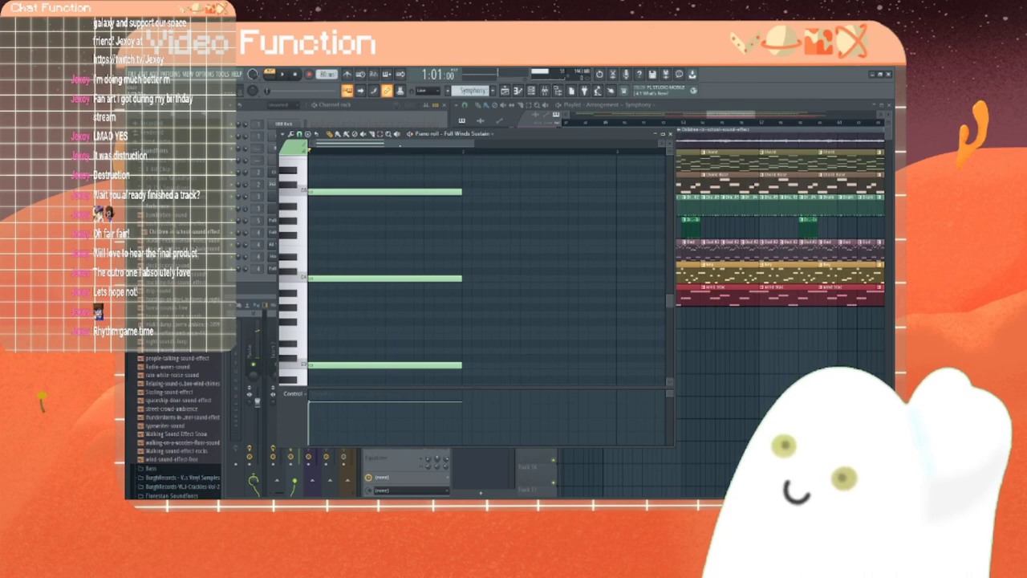
# Step: Place a half-bar E note at the start of bar 3 in Full Winds Sustain, followed by a half-bar F note
pyautogui.moveTo(463, 193)
pyautogui.mouseDown()
pyautogui.moveTo(358, 193)
pyautogui.moveTo(463, 195)
pyautogui.mouseUp()
pyautogui.moveTo(420, 143); pyautogui.dragTo(480, 143)
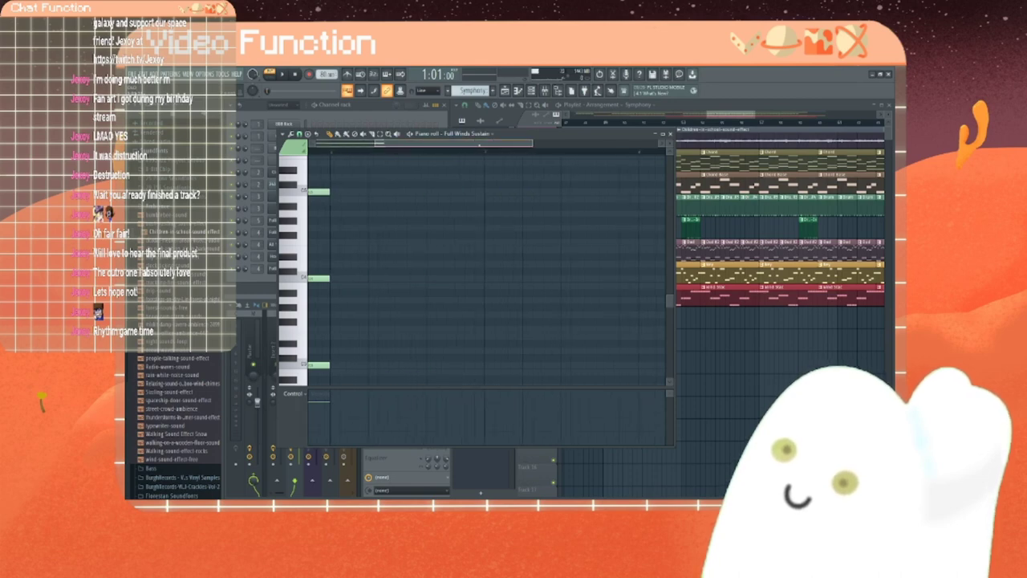
pyautogui.click(607, 216)
pyautogui.rightClick(616, 217)
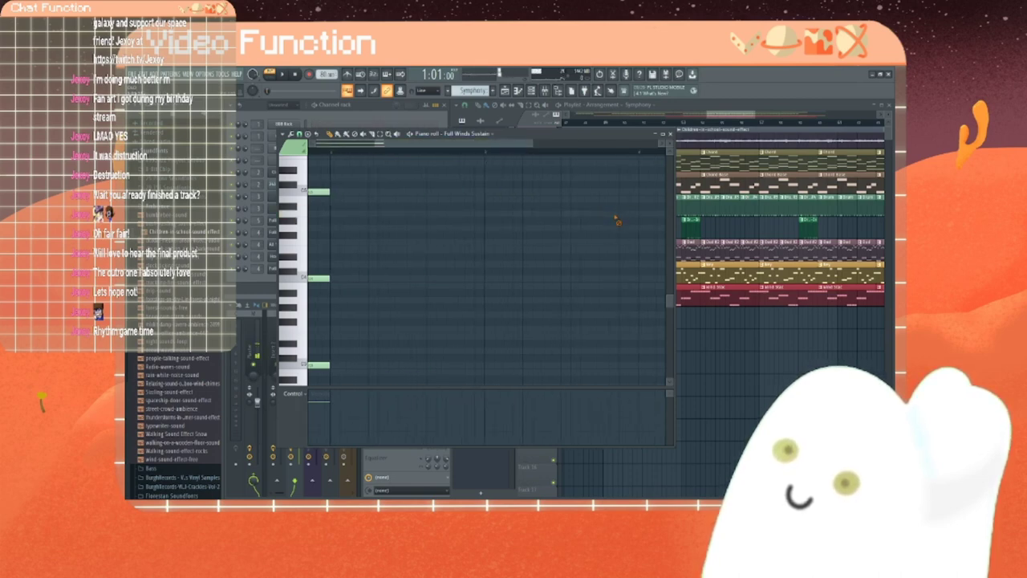
pyautogui.click(578, 201)
pyautogui.moveTo(608, 201); pyautogui.dragTo(526, 251)
pyautogui.moveTo(638, 250); pyautogui.dragTo(561, 250)
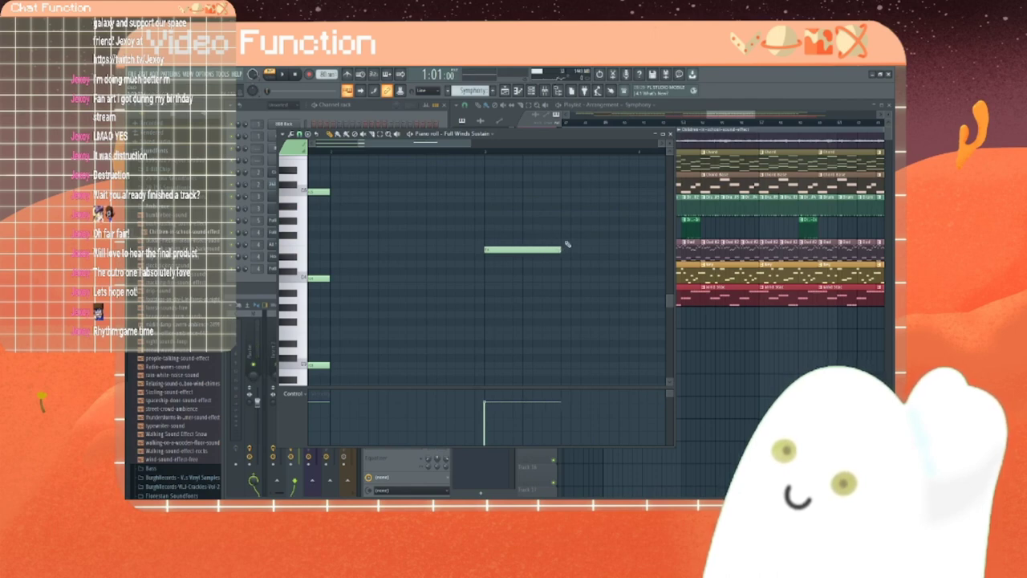
pyautogui.click(567, 244)
pyautogui.scroll(3, 591, 275)
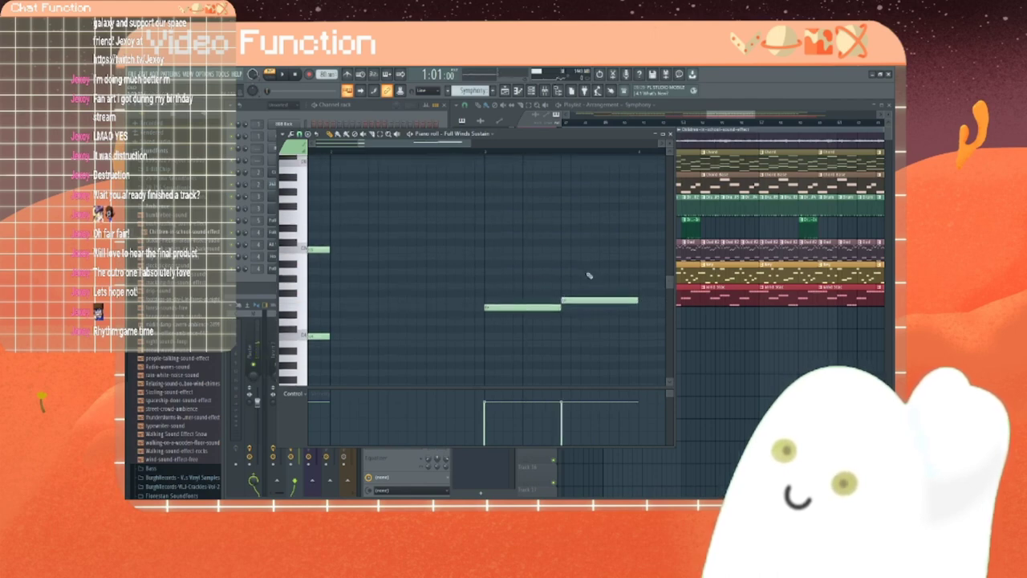
# Step: Double the half-bar E and F notes of bar 3 in the octave above and the octave below
pyautogui.click(488, 231)
pyautogui.click(560, 222)
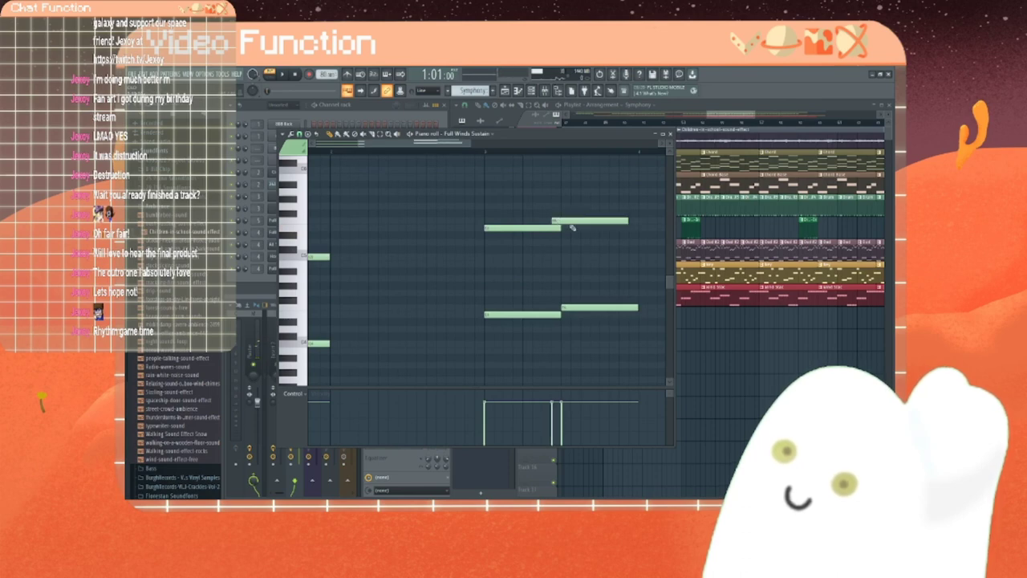
pyautogui.moveTo(571, 222); pyautogui.dragTo(582, 223)
pyautogui.scroll(-6, 582, 232)
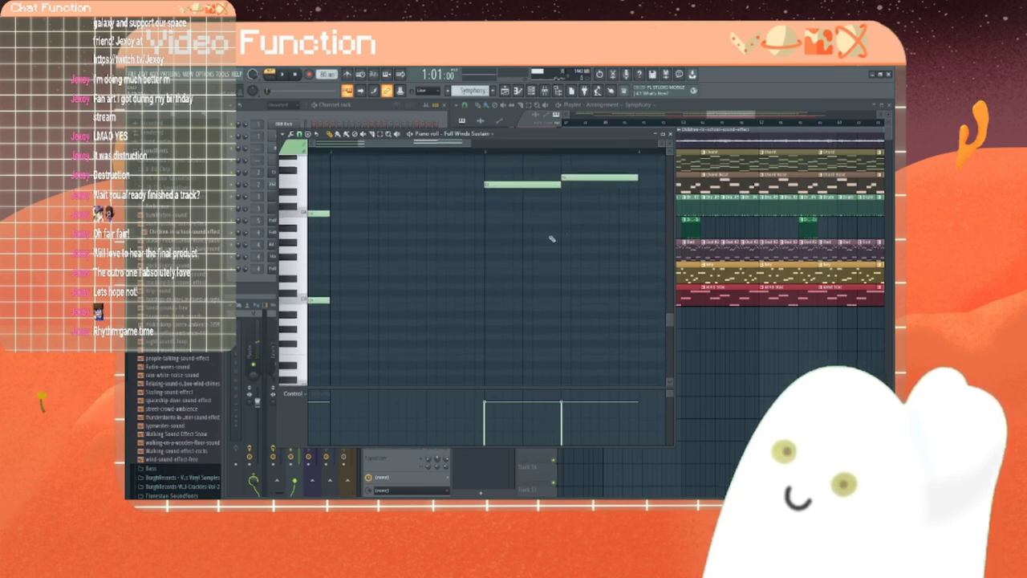
pyautogui.click(503, 271)
pyautogui.moveTo(544, 272); pyautogui.dragTo(533, 272)
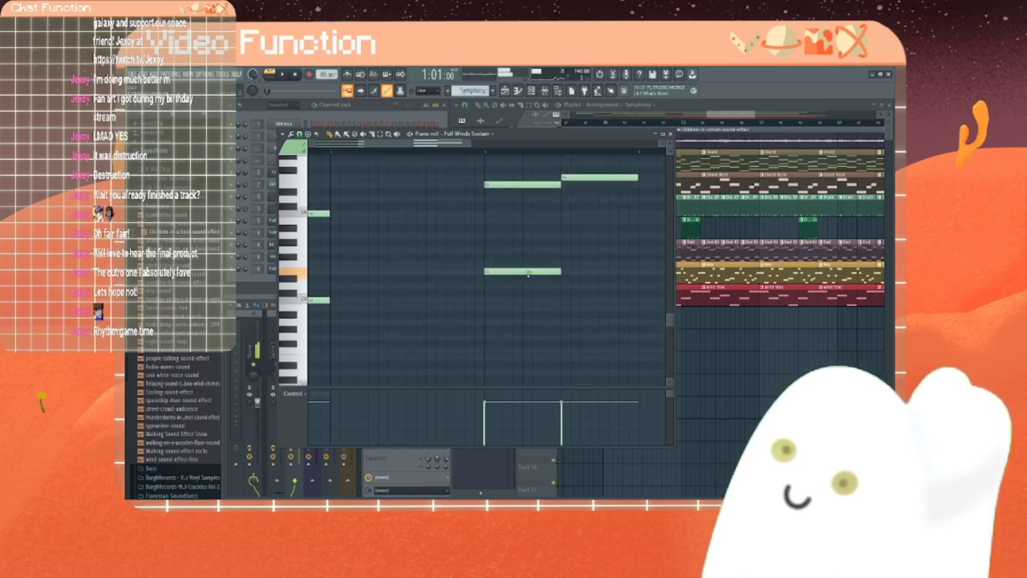
pyautogui.click(577, 265)
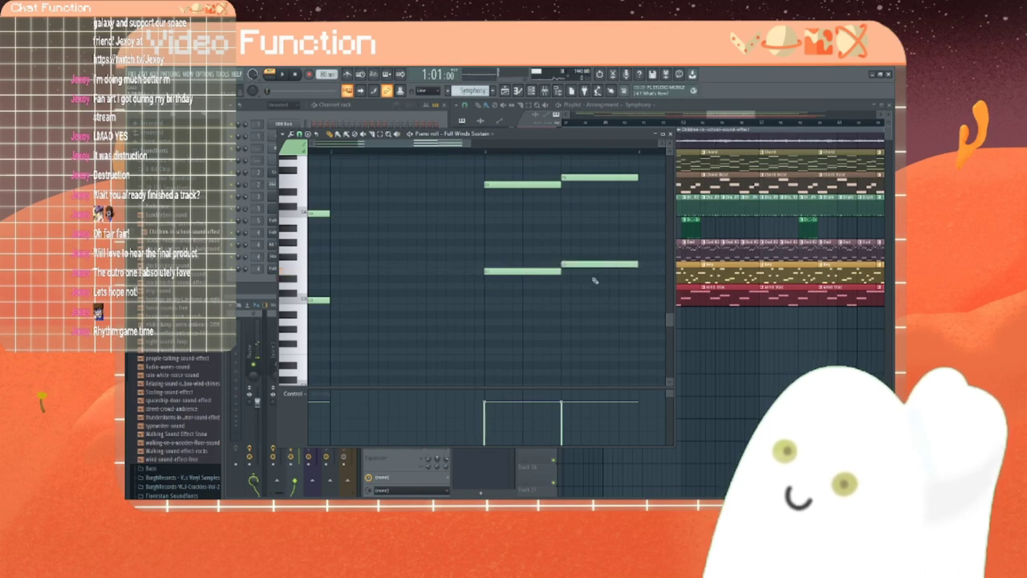
# Step: Shorten the three stacked C notes in bar 1 to half a bar
pyautogui.moveTo(439, 143); pyautogui.dragTo(395, 144)
pyautogui.scroll(5, 462, 275)
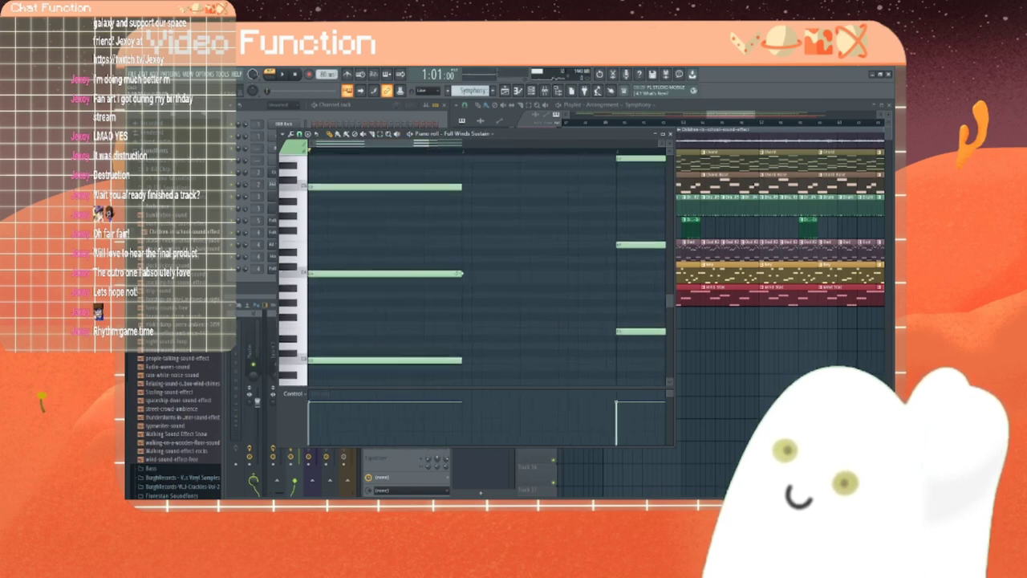
pyautogui.scroll(-2, 462, 276)
pyautogui.scroll(1, 419, 255)
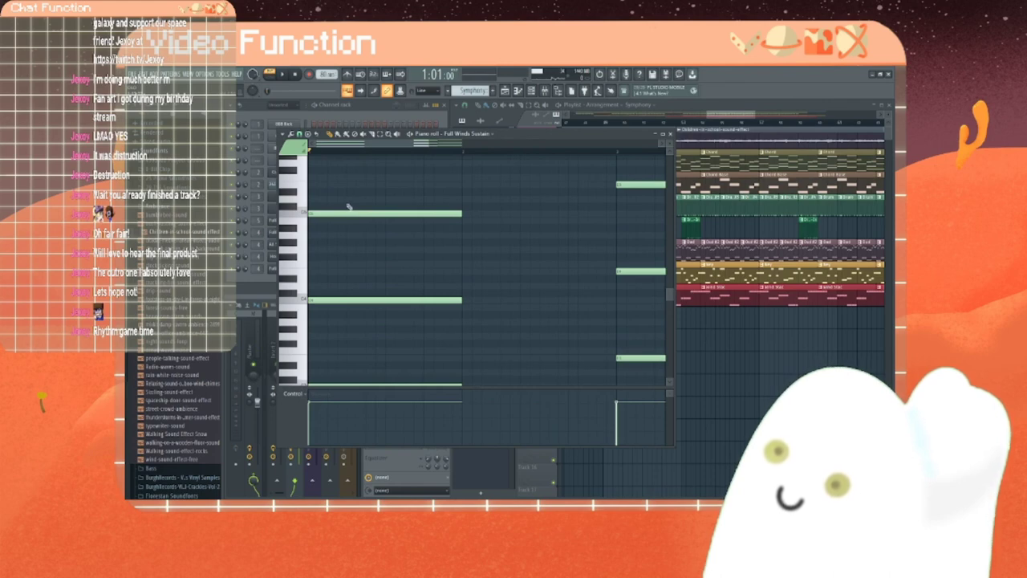
pyautogui.moveTo(363, 200); pyautogui.dragTo(435, 385)
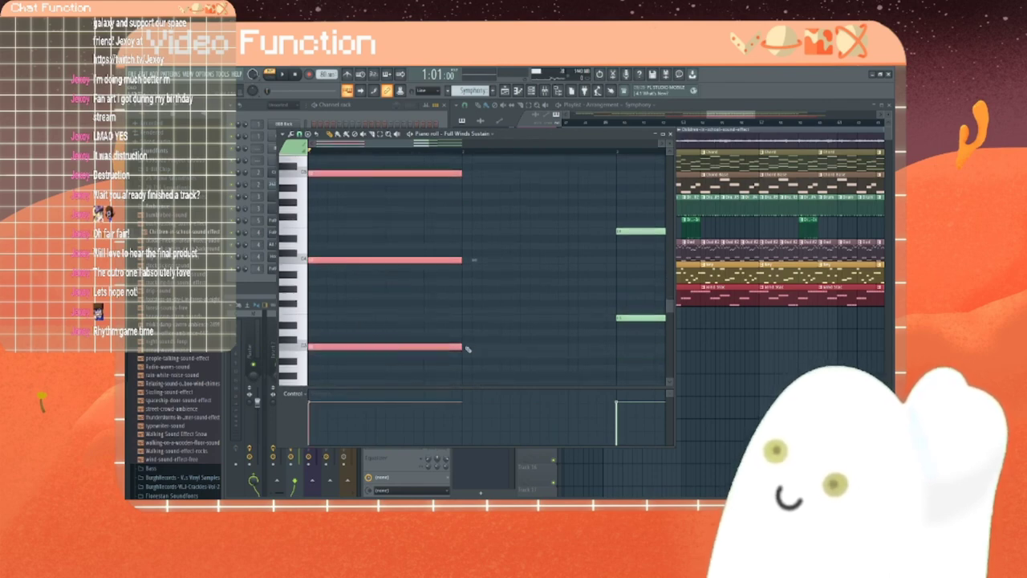
pyautogui.moveTo(462, 346); pyautogui.dragTo(383, 347)
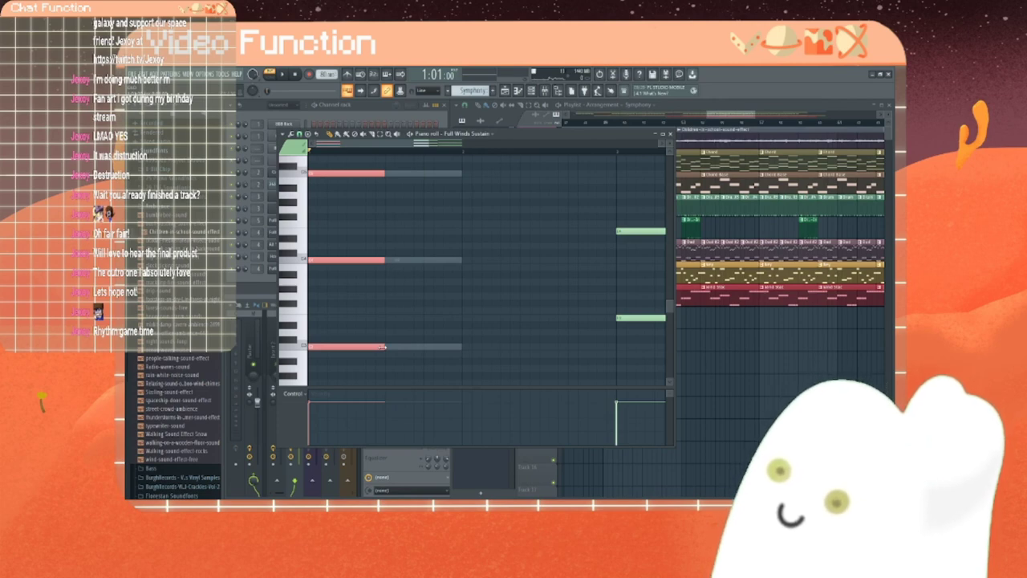
# Step: Duplicate the three half-bar C notes into the second half of bar 1, three semitones lower on A
pyautogui.scroll(2, 385, 350)
pyautogui.scroll(-2, 415, 344)
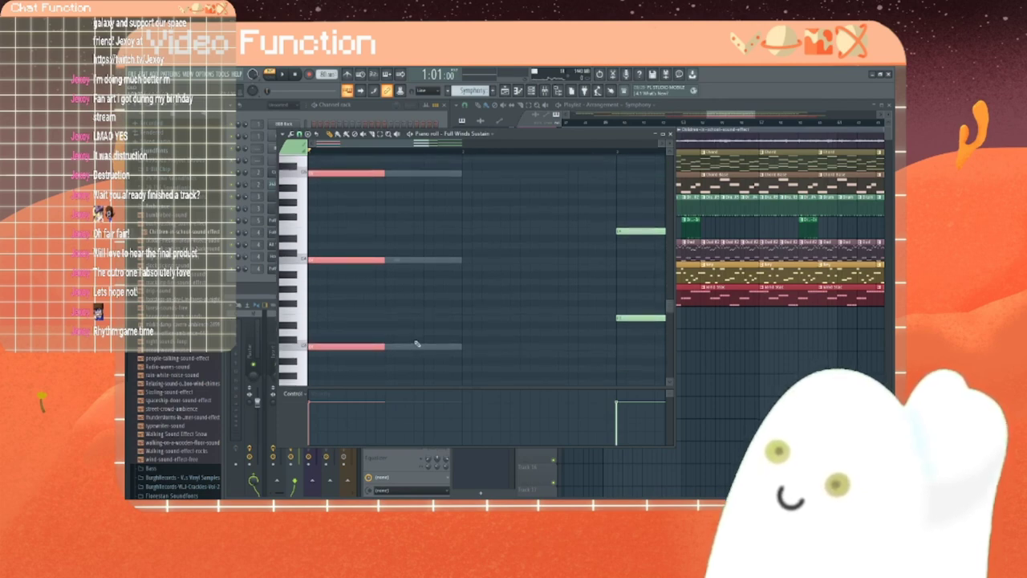
pyautogui.hotkey('shift', 'Right')
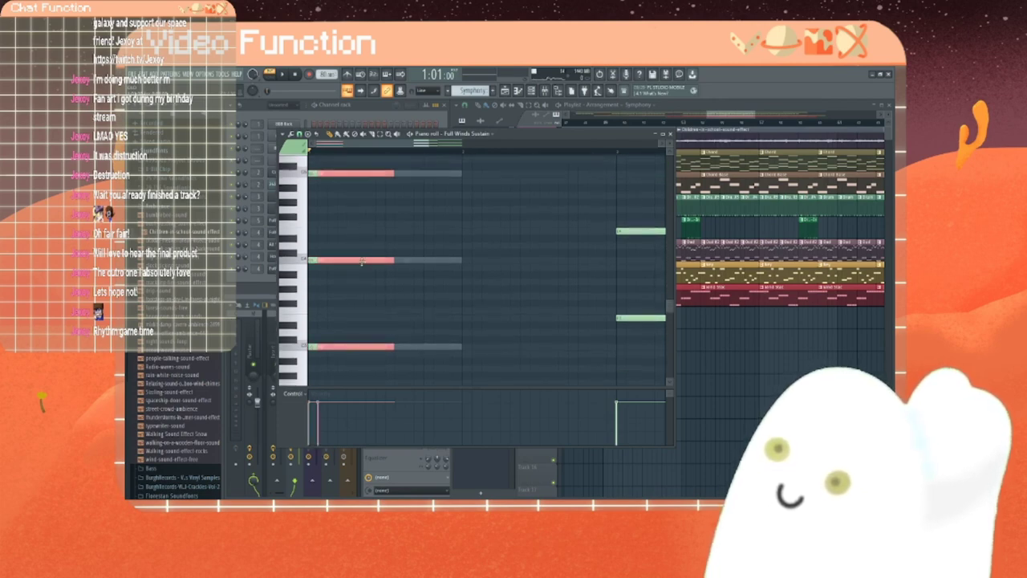
pyautogui.moveTo(362, 262); pyautogui.dragTo(424, 287)
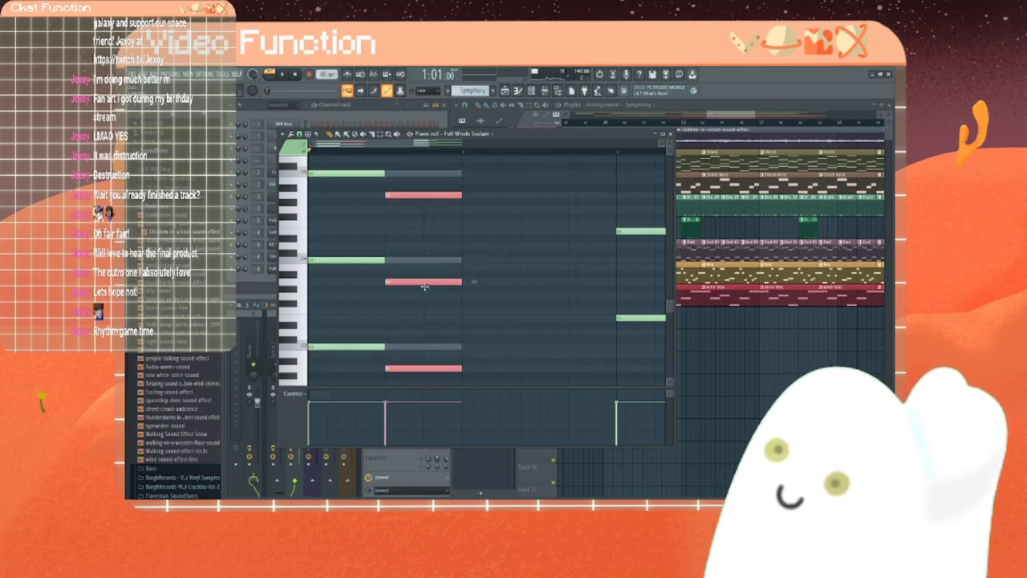
# Step: In the second half of bar 1, move the top note down to G and the bottom note up to D, playing the result
pyautogui.keyDown('ctrl'); pyautogui.click(426, 213); pyautogui.keyUp('ctrl')
pyautogui.moveTo(417, 199); pyautogui.dragTo(412, 212)
pyautogui.moveTo(413, 368); pyautogui.dragTo(412, 332)
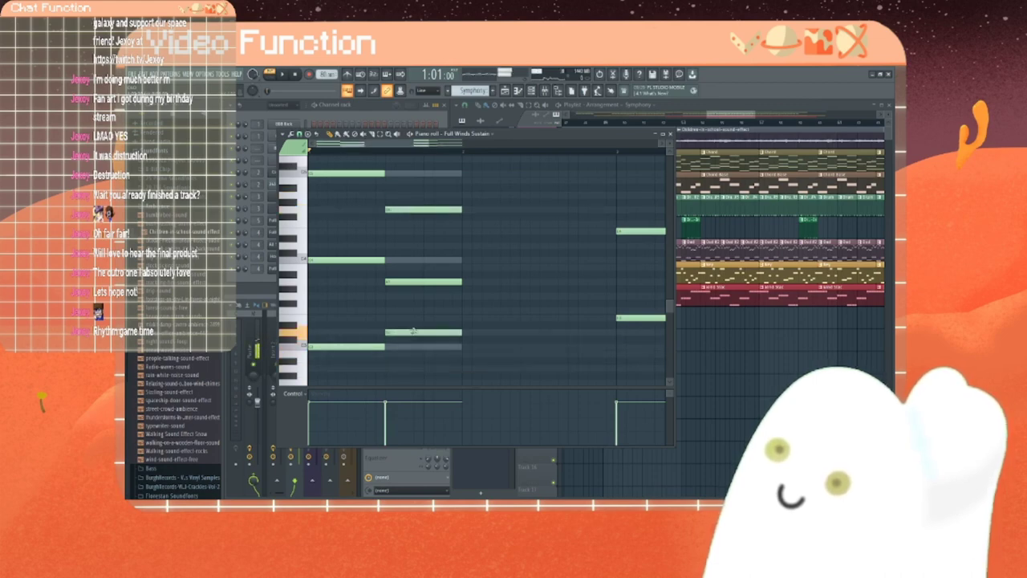
pyautogui.press('space')
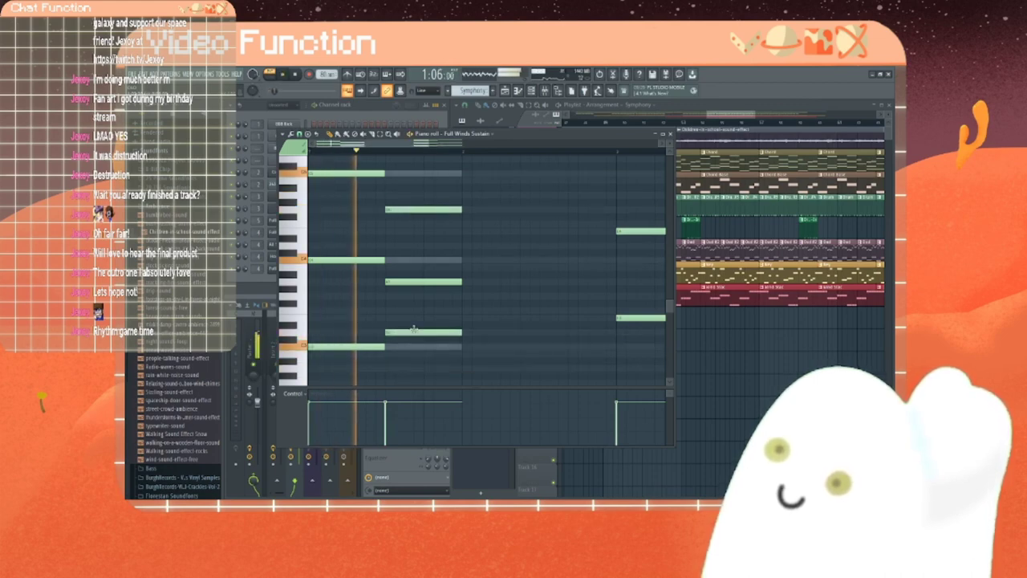
pyautogui.press('space')
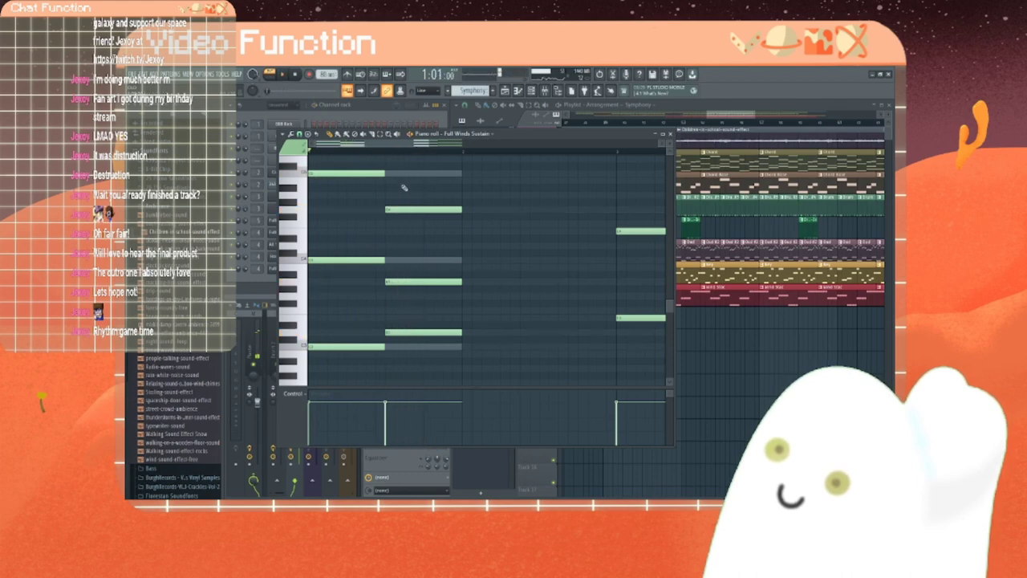
# Step: Try the second chord of bar 1 with its top note on A and its bottom note on E, playing each version
pyautogui.moveTo(395, 210); pyautogui.dragTo(394, 194)
pyautogui.press('space')
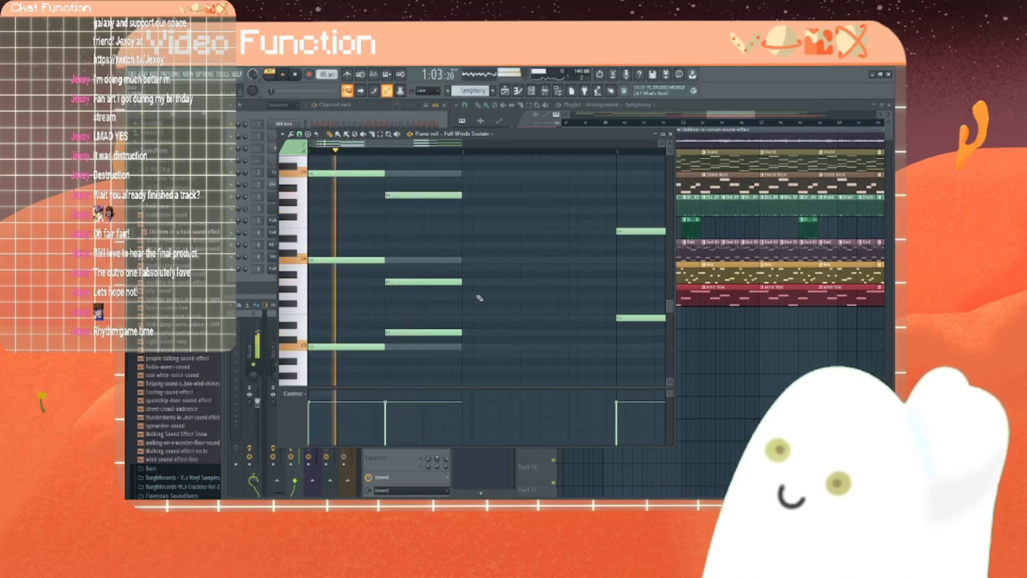
pyautogui.press('space')
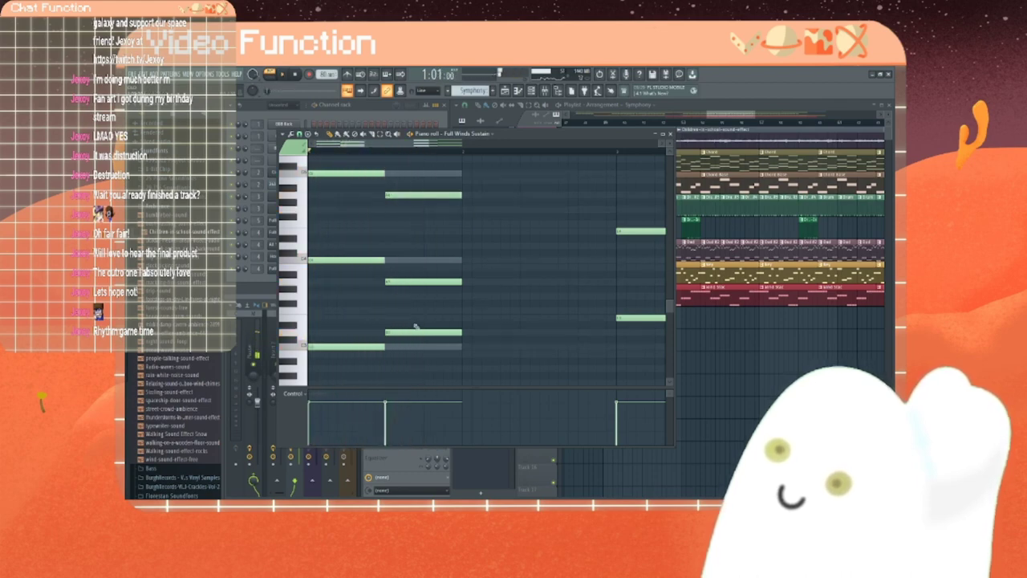
pyautogui.moveTo(410, 332); pyautogui.dragTo(411, 317)
pyautogui.press('space')
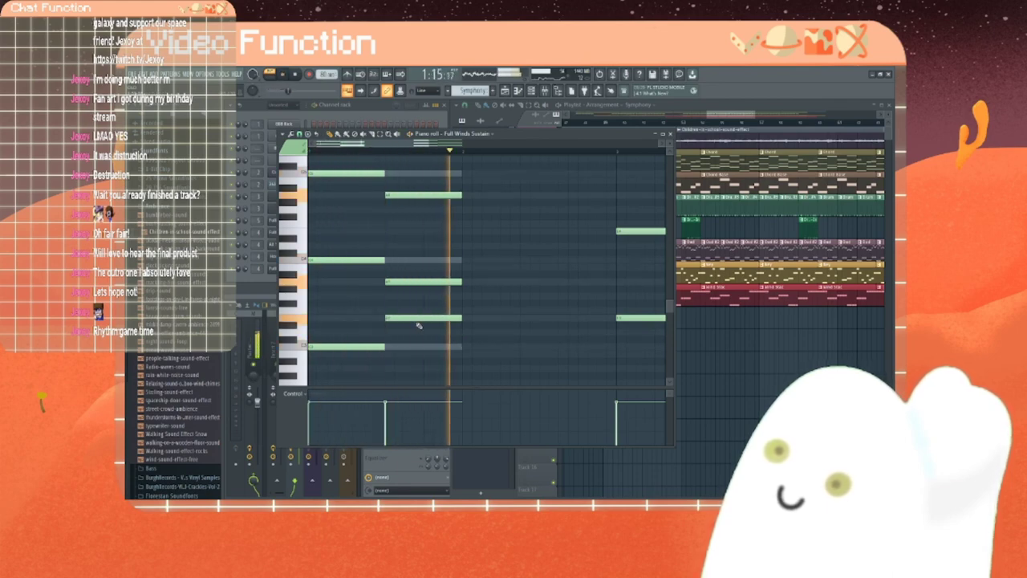
pyautogui.press('space')
# Step: Revoice the second chord of bar 1 with the bottom note on D, middle on D and top on G, and play it
pyautogui.moveTo(412, 319)
pyautogui.mouseDown()
pyautogui.moveTo(409, 237)
pyautogui.moveTo(398, 336)
pyautogui.moveTo(414, 324)
pyautogui.mouseUp()
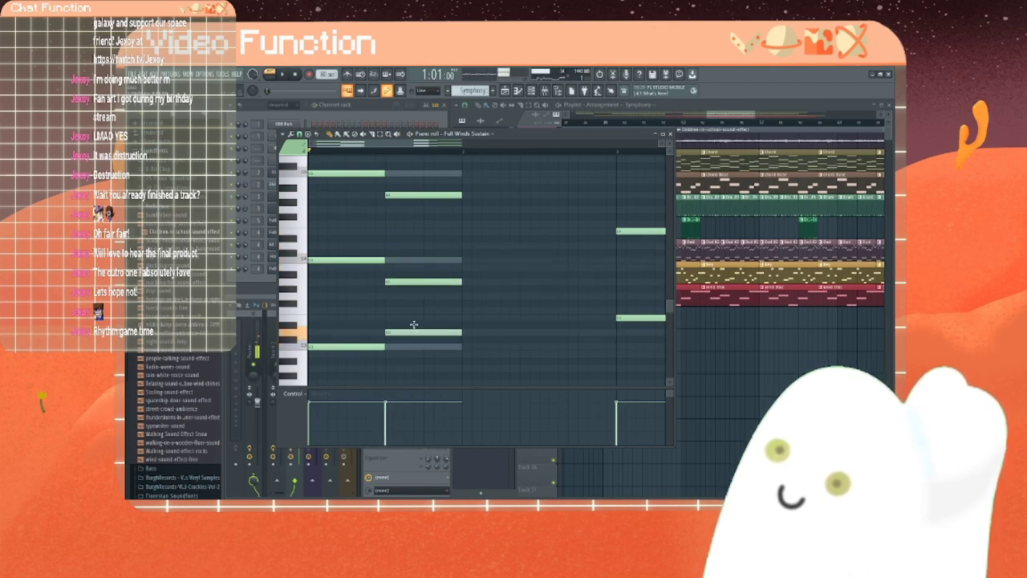
pyautogui.moveTo(409, 277); pyautogui.dragTo(406, 241)
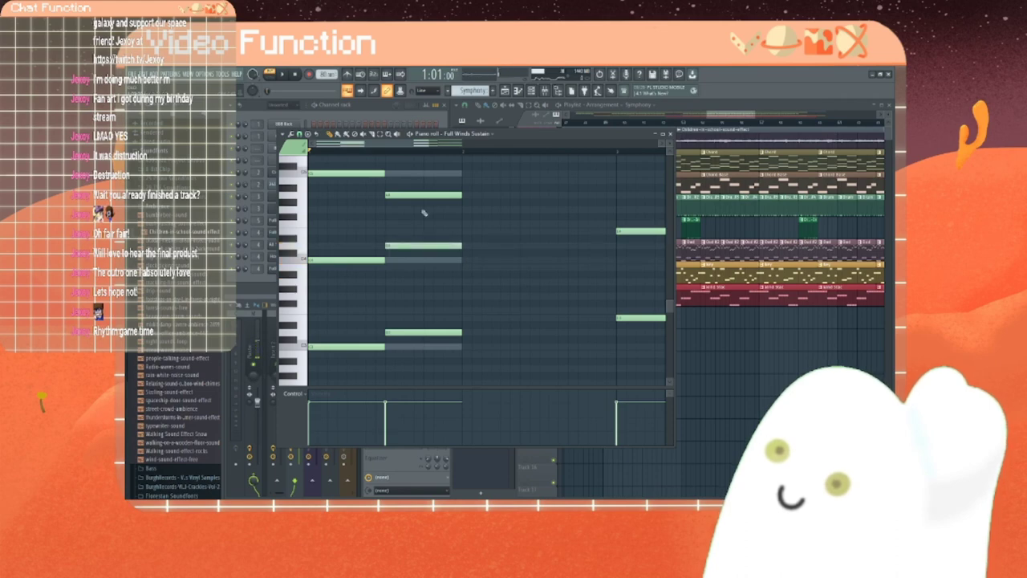
pyautogui.moveTo(422, 194); pyautogui.dragTo(420, 213)
pyautogui.press('space')
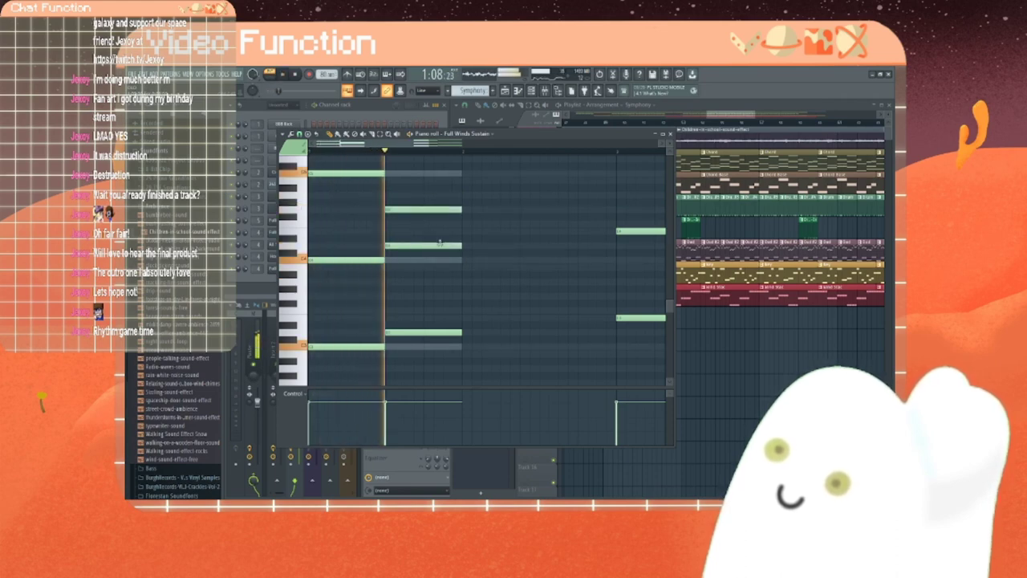
pyautogui.press('space')
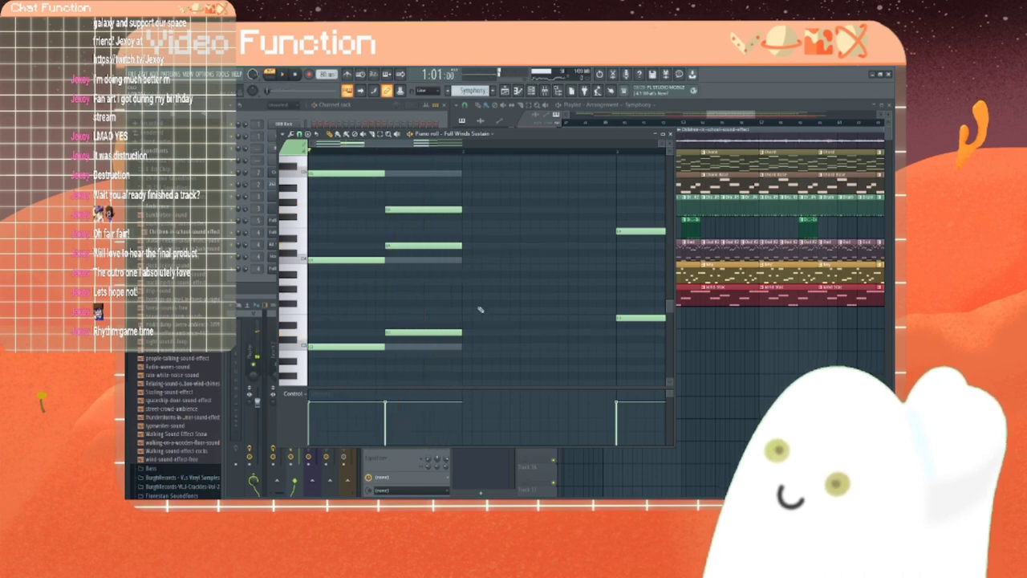
# Step: Start bar 2 with two half-bar G notes an octave apart, above middle C, and play the passage
pyautogui.scroll(3, 484, 308)
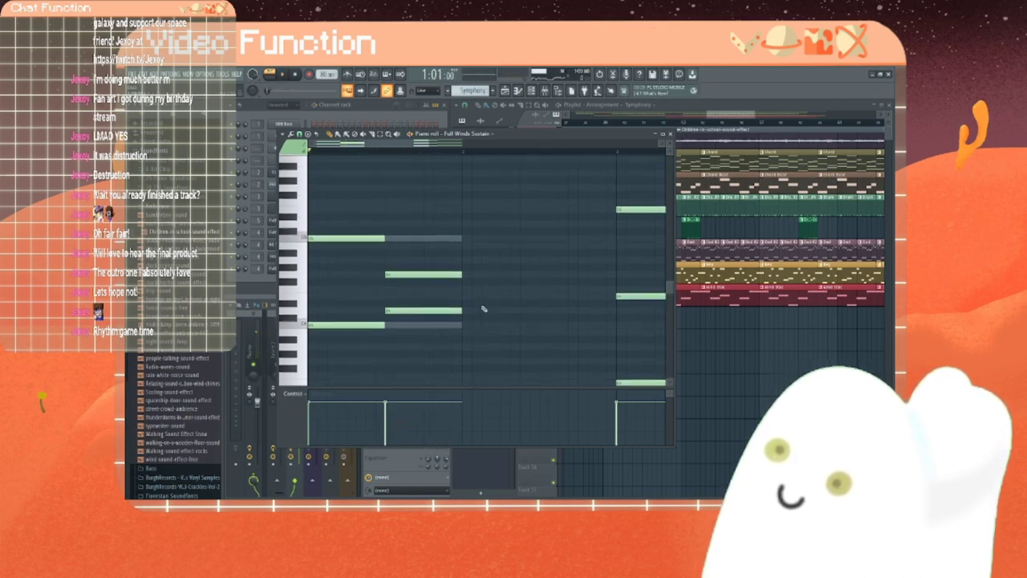
pyautogui.click(470, 247)
pyautogui.moveTo(514, 247); pyautogui.dragTo(513, 240)
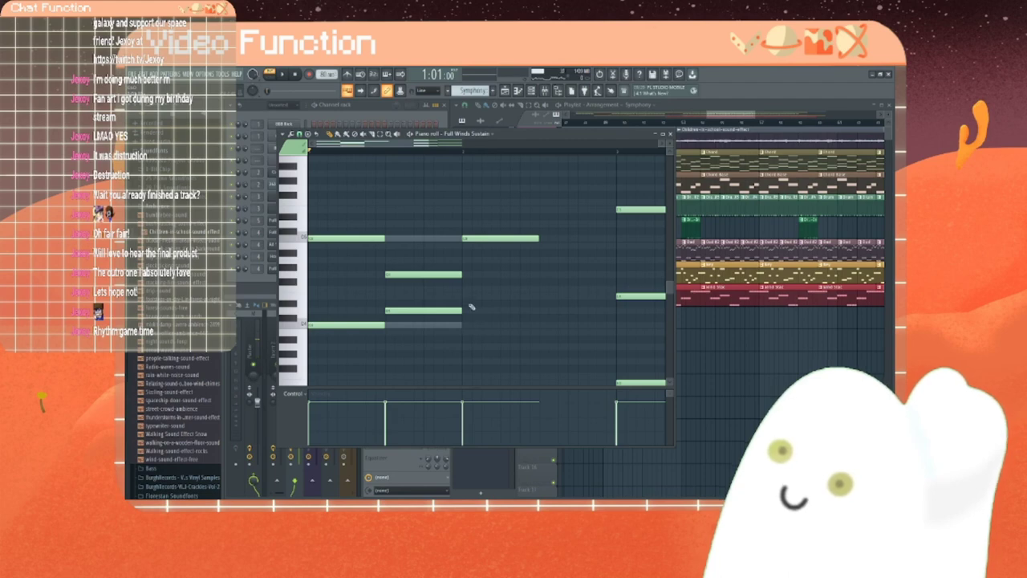
pyautogui.click(471, 275)
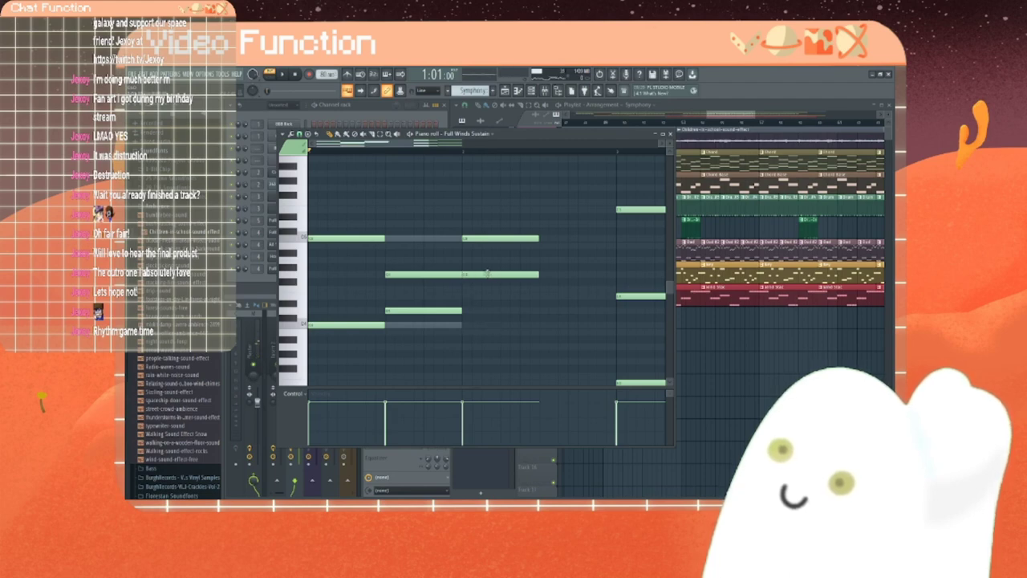
pyautogui.rightClick(488, 274)
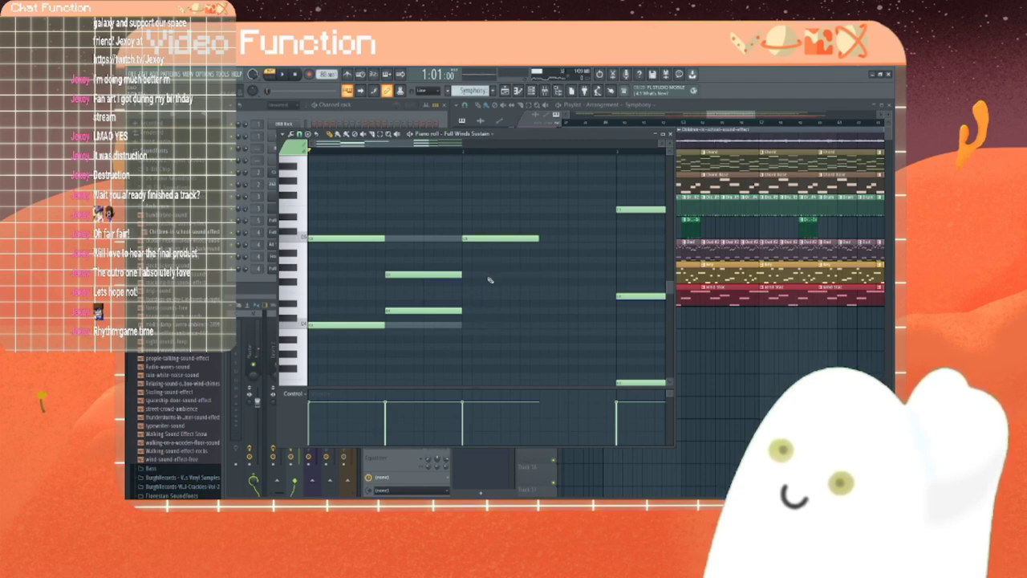
pyautogui.moveTo(483, 238); pyautogui.dragTo(481, 188)
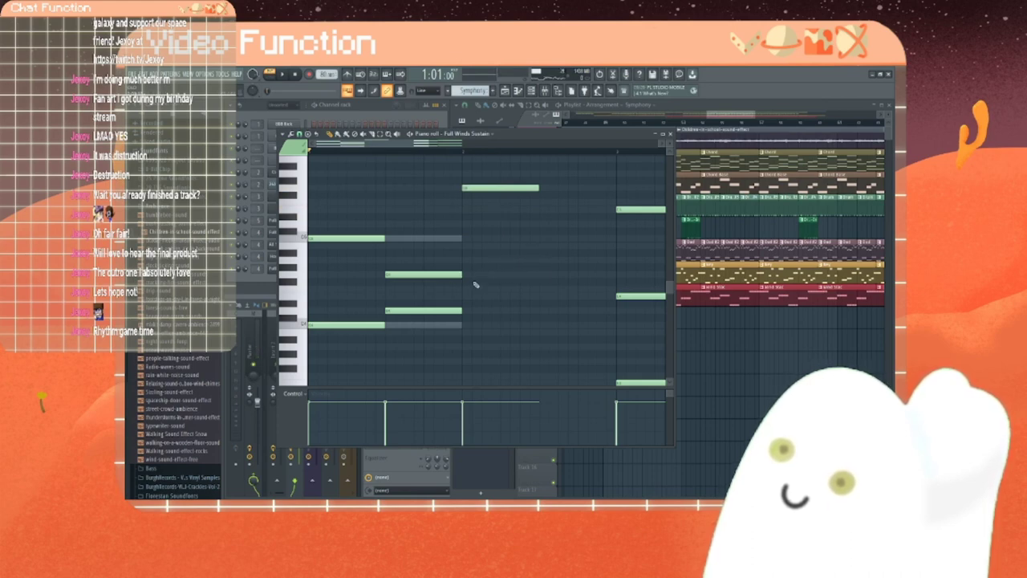
pyautogui.click(475, 275)
pyautogui.press('space')
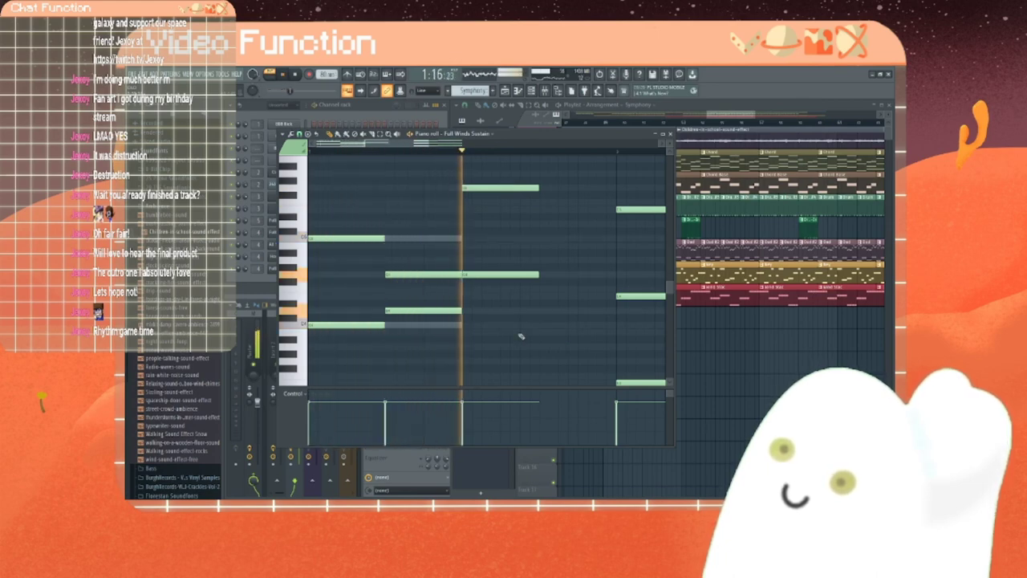
pyautogui.press('space')
# Step: Add a third half-bar G an octave lower at the start of bar 2 and play the chord progression
pyautogui.scroll(-5, 482, 289)
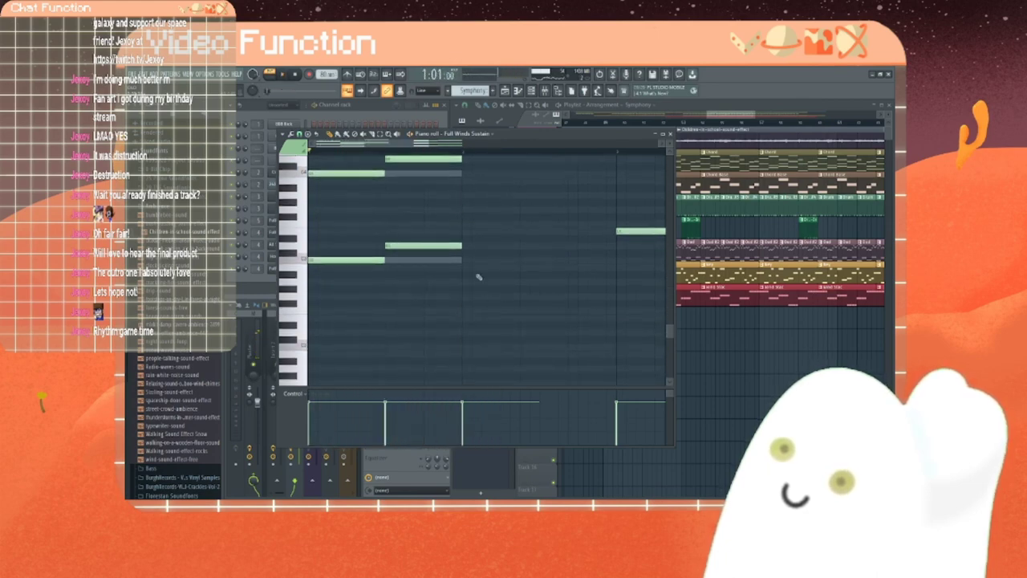
pyautogui.click(470, 212)
pyautogui.scroll(7, 518, 301)
pyautogui.press('space')
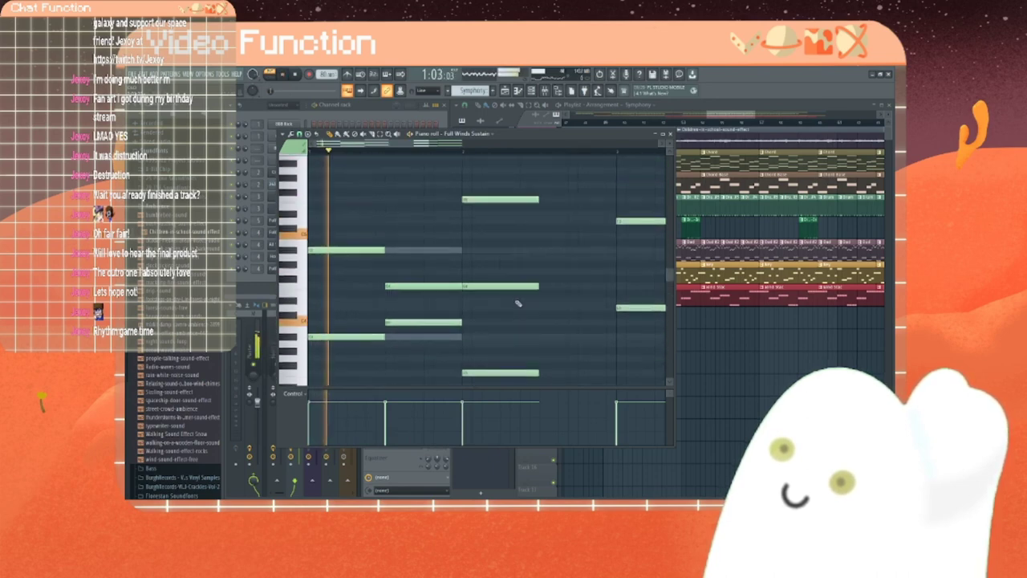
pyautogui.scroll(-2, 517, 303)
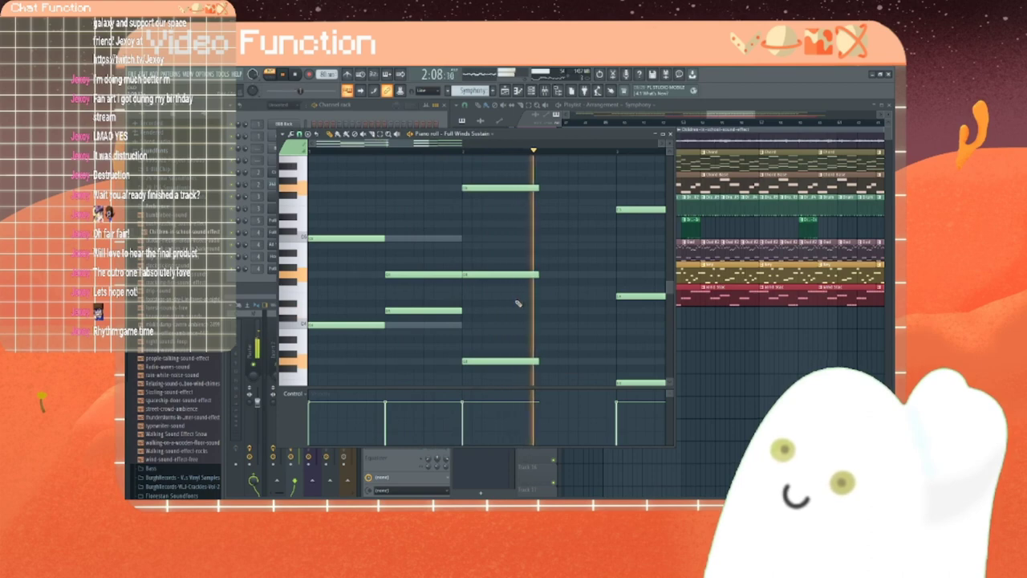
pyautogui.press('space')
# Step: Try the first chord of bar 2 with its bottom and middle notes moved down to C, playing the result
pyautogui.scroll(-3, 517, 304)
pyautogui.scroll(2, 518, 303)
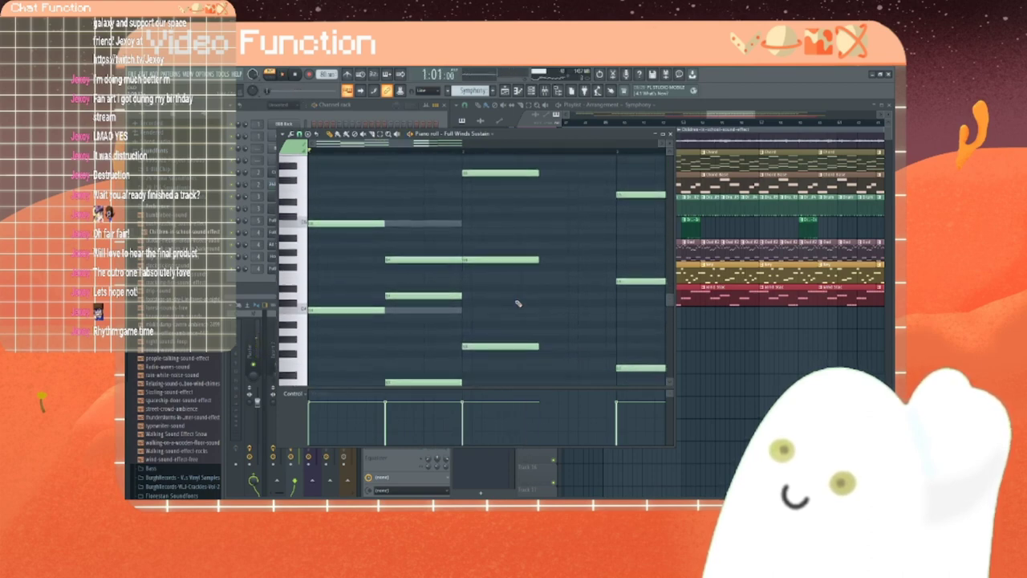
pyautogui.moveTo(506, 303); pyautogui.dragTo(477, 265)
pyautogui.scroll(2, 505, 296)
pyautogui.scroll(-1, 504, 297)
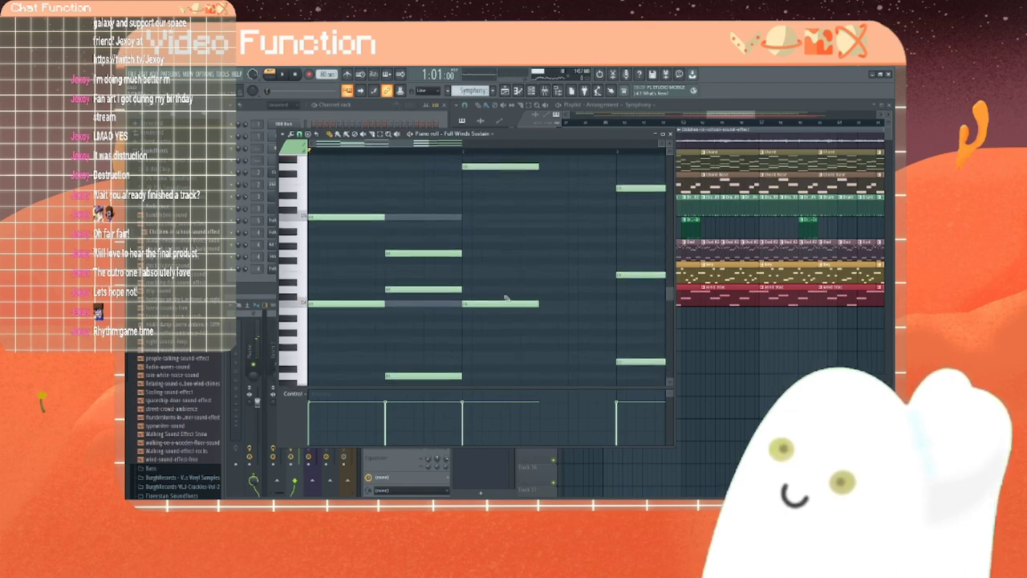
pyautogui.scroll(-1, 505, 297)
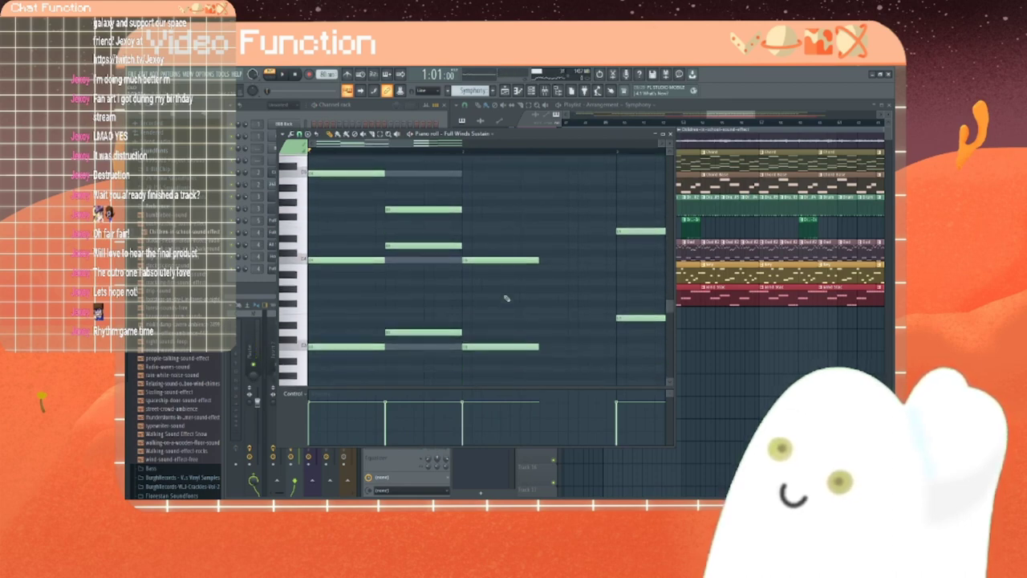
pyautogui.scroll(1, 507, 298)
pyautogui.press('space')
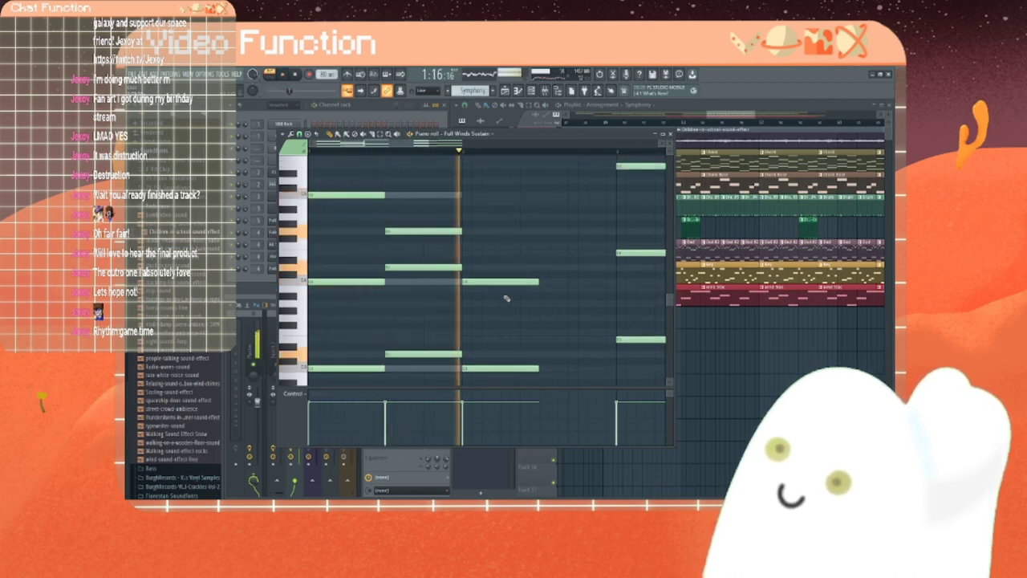
pyautogui.press('space')
pyautogui.scroll(3, 505, 299)
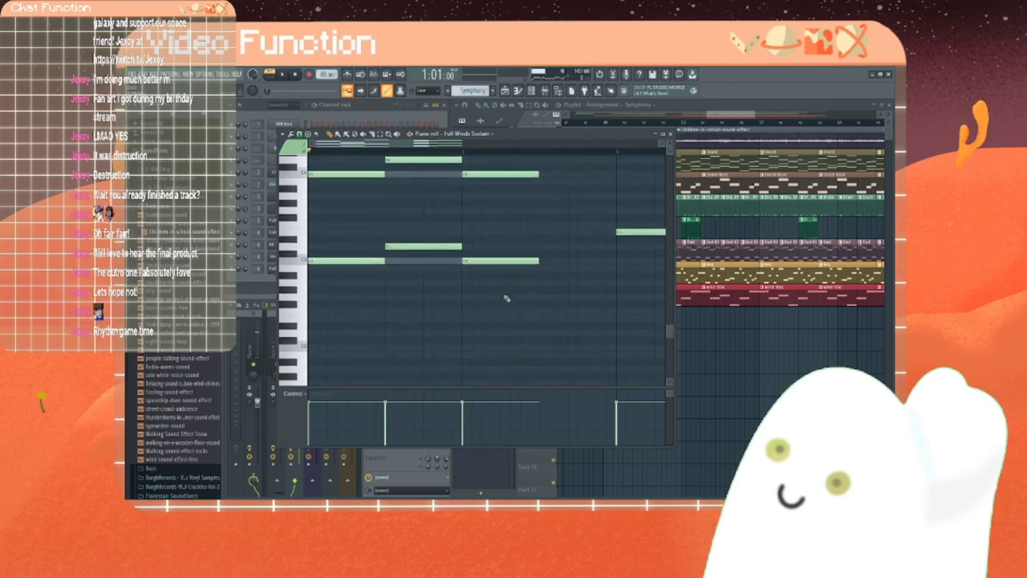
pyautogui.scroll(1, 507, 298)
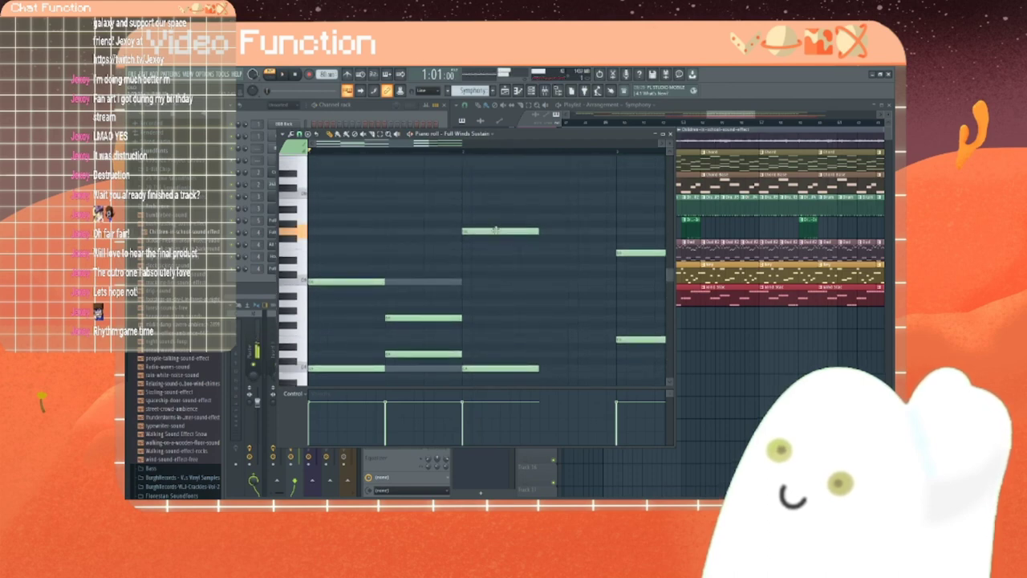
# Step: Lower the top note of bar 2's first chord from G to C and play the progression
pyautogui.moveTo(496, 230); pyautogui.dragTo(494, 283)
pyautogui.scroll(-6, 485, 334)
pyautogui.press('space')
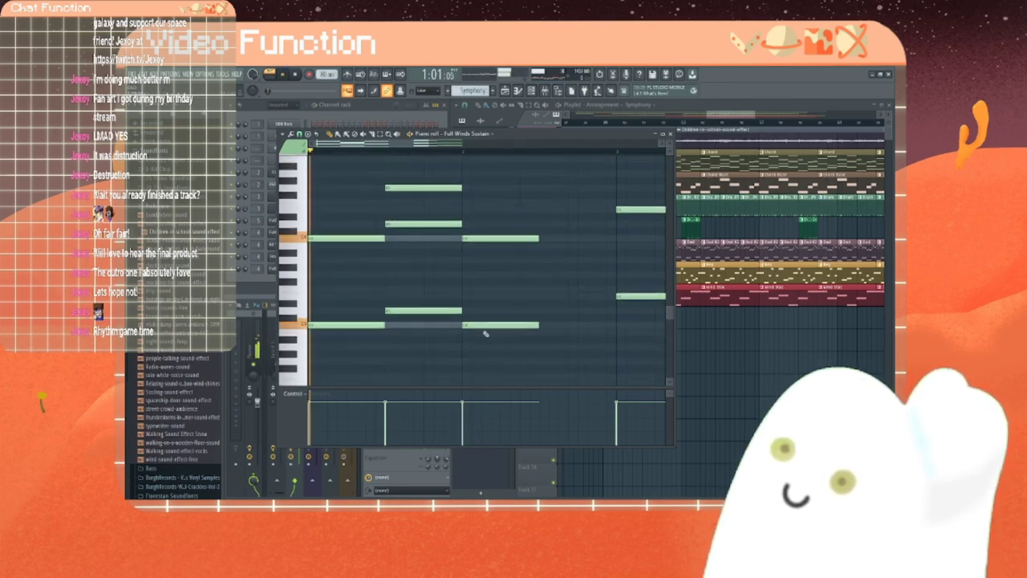
pyautogui.scroll(2, 485, 334)
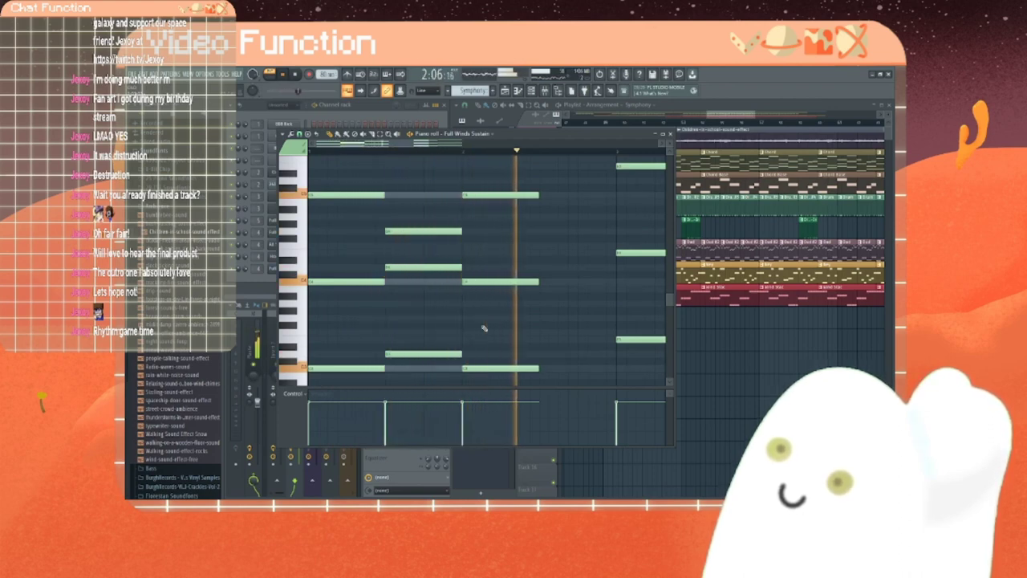
pyautogui.scroll(-5, 484, 327)
pyautogui.press('space')
pyautogui.scroll(5, 484, 327)
pyautogui.scroll(-2, 483, 326)
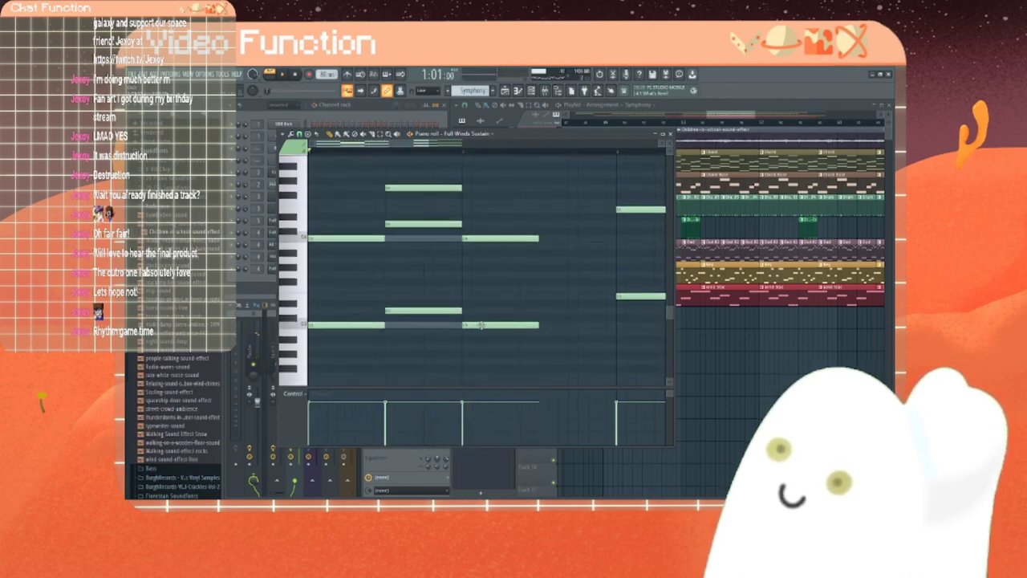
# Step: Lower the bottom and middle notes of bar 2's first chord by three semitones to A and play it
pyautogui.moveTo(480, 325); pyautogui.dragTo(480, 348)
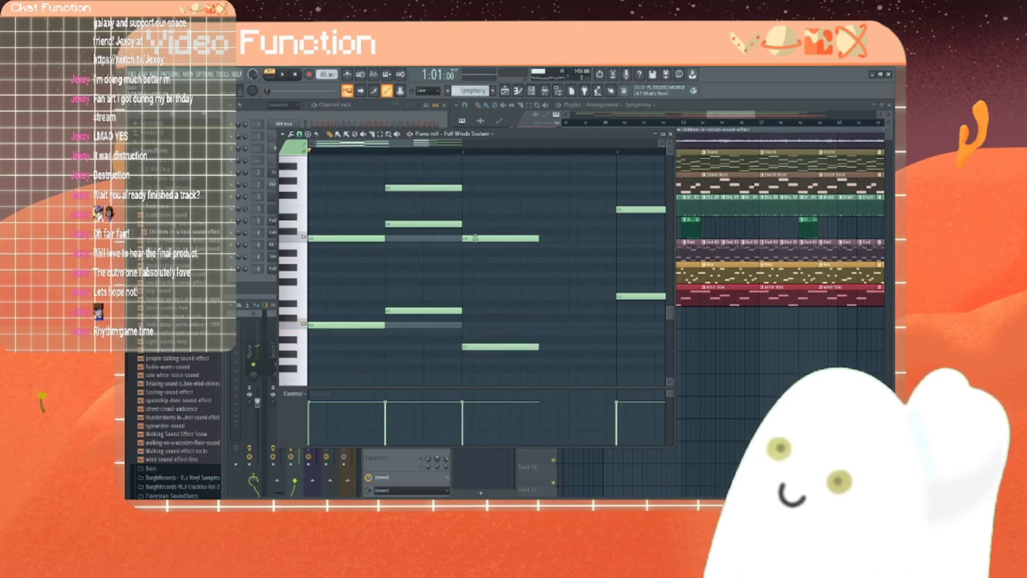
pyautogui.moveTo(475, 238); pyautogui.dragTo(474, 263)
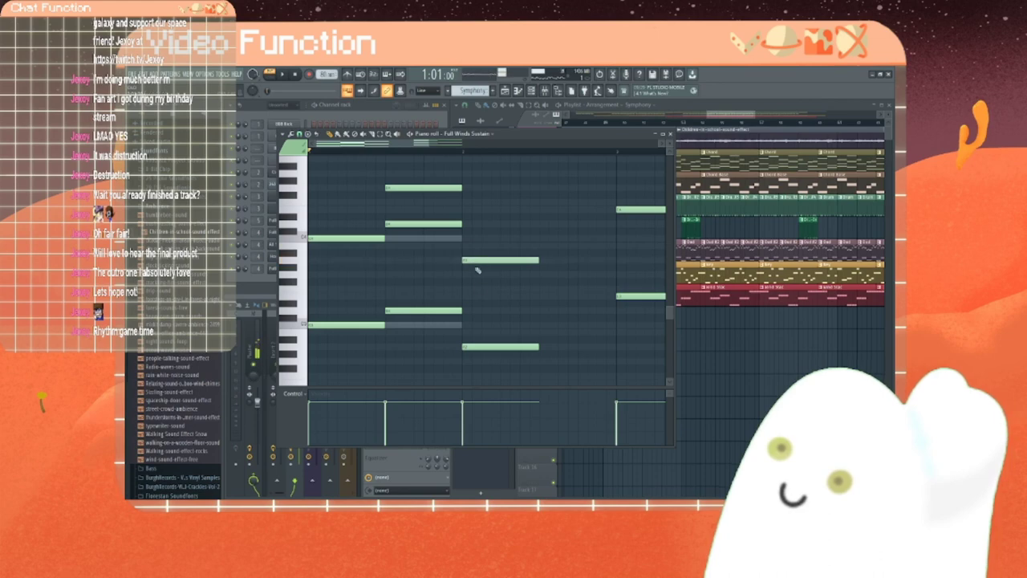
pyautogui.scroll(3, 478, 281)
pyautogui.press('space')
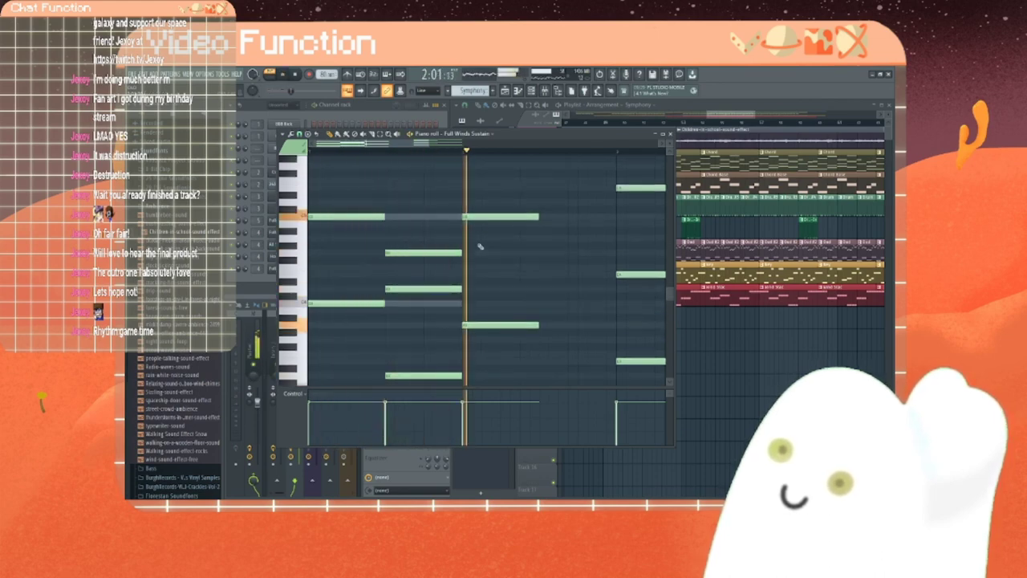
pyautogui.press('space')
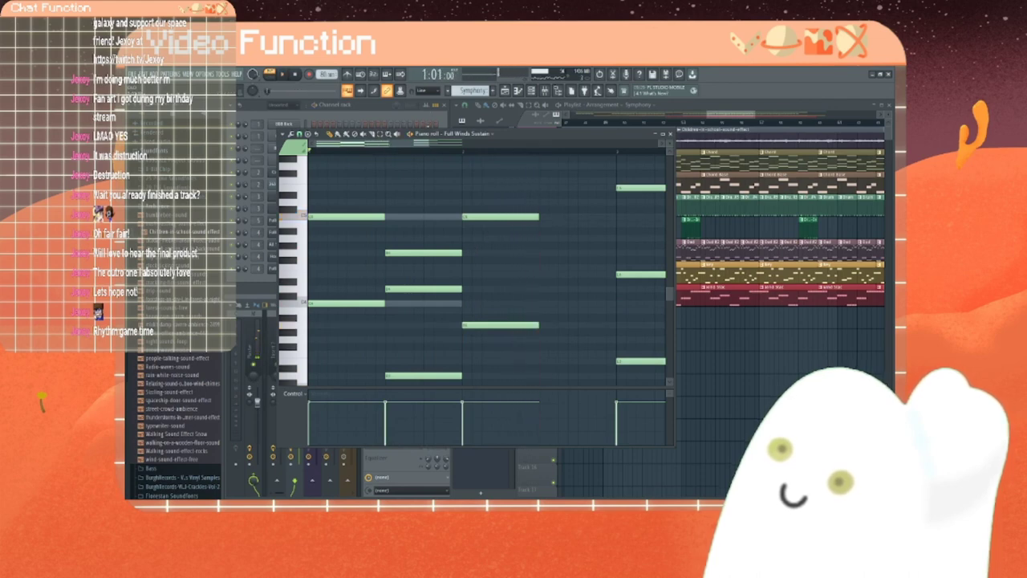
# Step: Add a quarter-bar chord in the third quarter of bar 2 with D at the bottom, C in the middle and A on top
pyautogui.moveTo(407, 146); pyautogui.dragTo(445, 152)
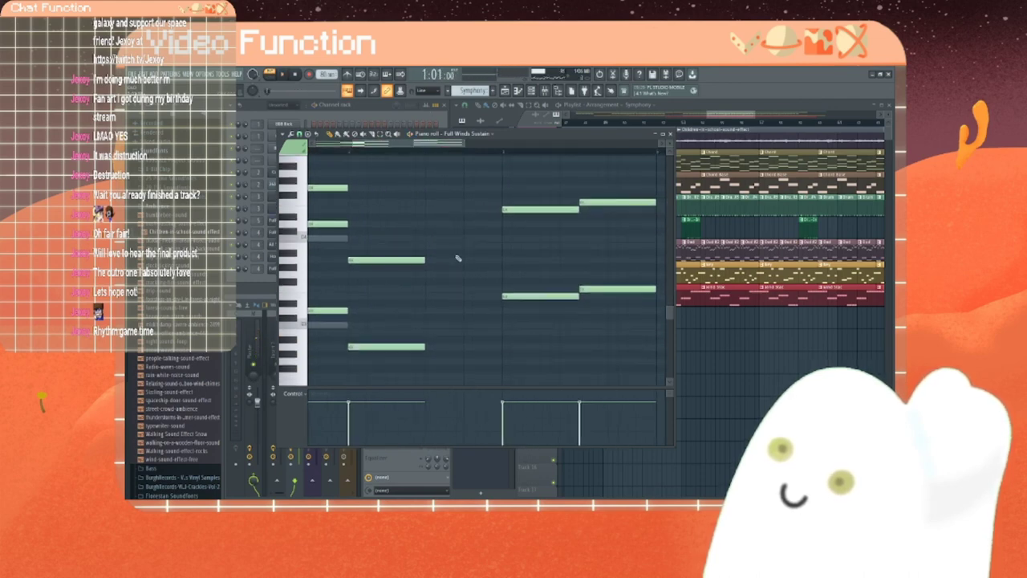
pyautogui.click(429, 240)
pyautogui.scroll(3, 501, 323)
pyautogui.scroll(1, 499, 323)
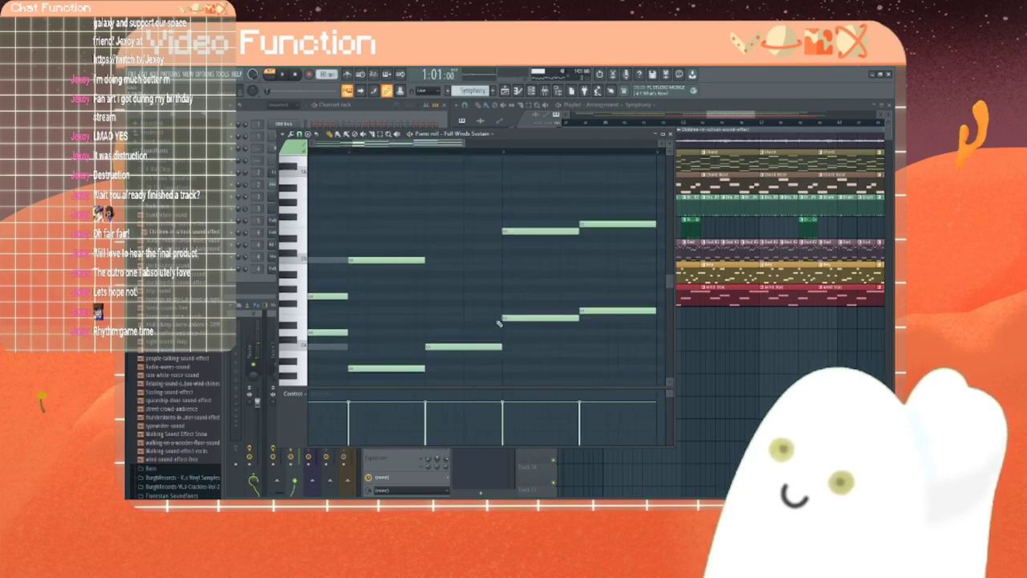
pyautogui.scroll(-6, 497, 321)
pyautogui.click(429, 289)
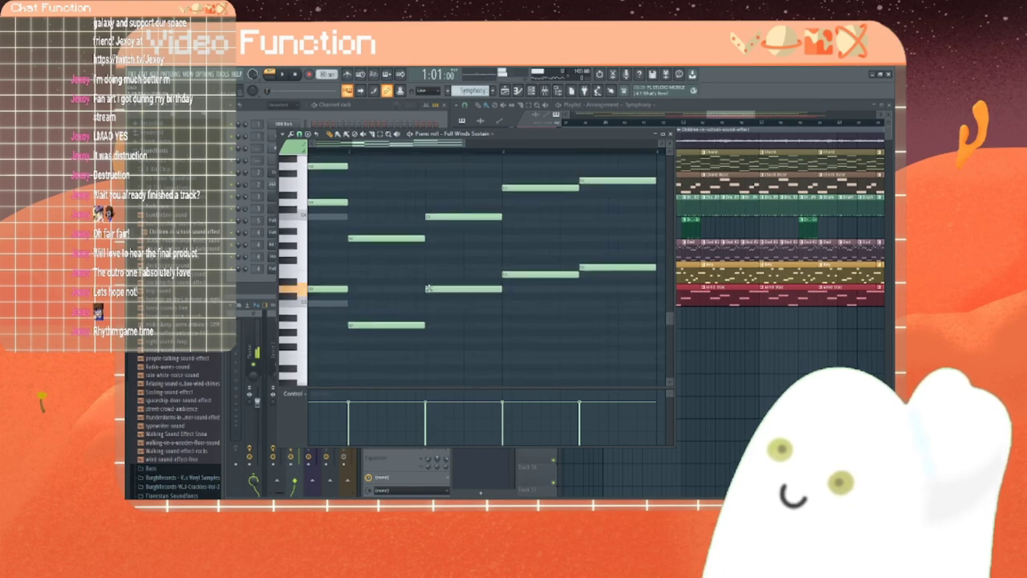
pyautogui.moveTo(502, 289); pyautogui.dragTo(464, 289)
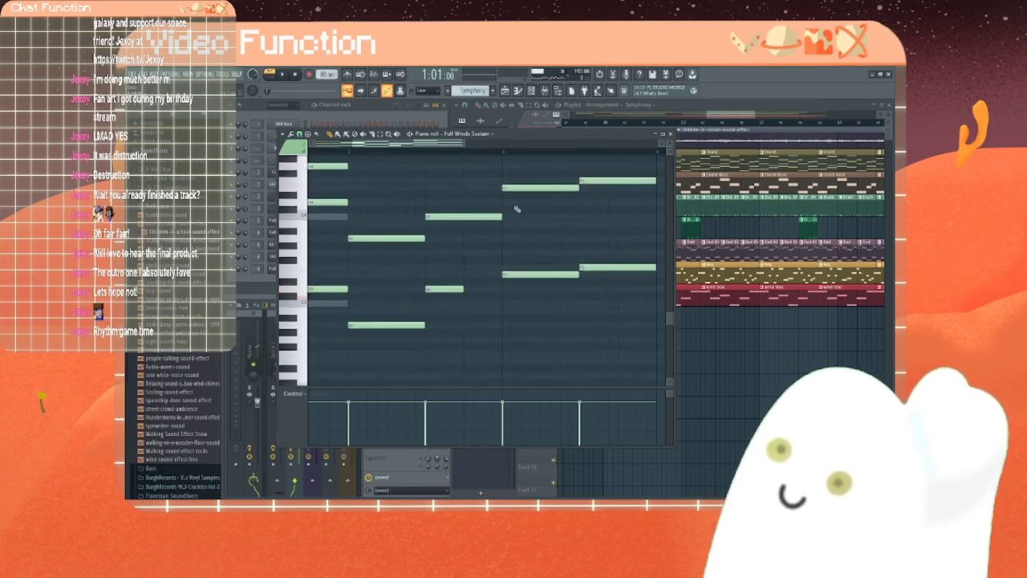
pyautogui.moveTo(502, 217); pyautogui.dragTo(464, 218)
pyautogui.scroll(4, 462, 220)
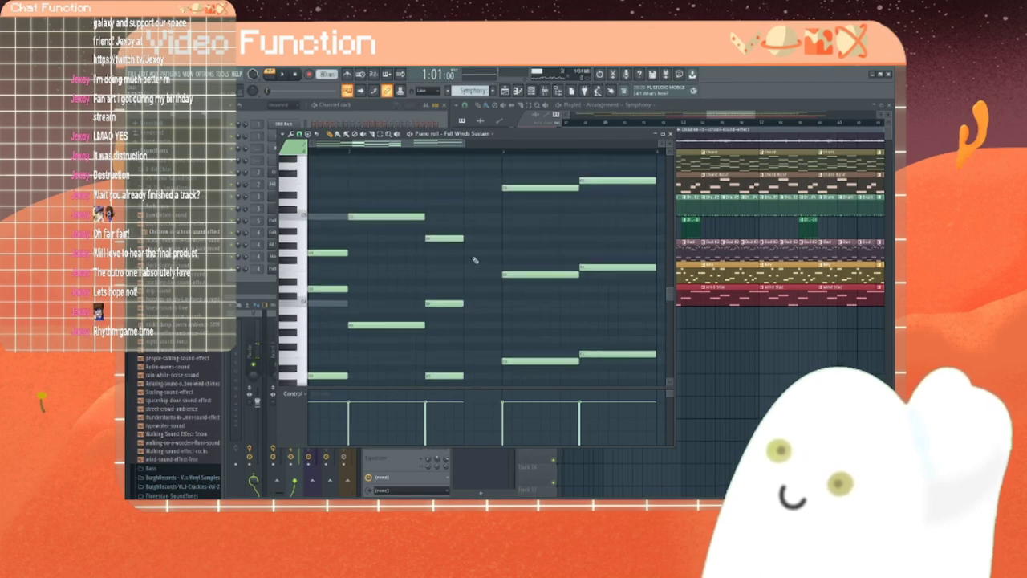
# Step: Fill the last quarter of bar 2 with a chord of E at the bottom, D in the middle and C on top, and play the pattern
pyautogui.click(471, 218)
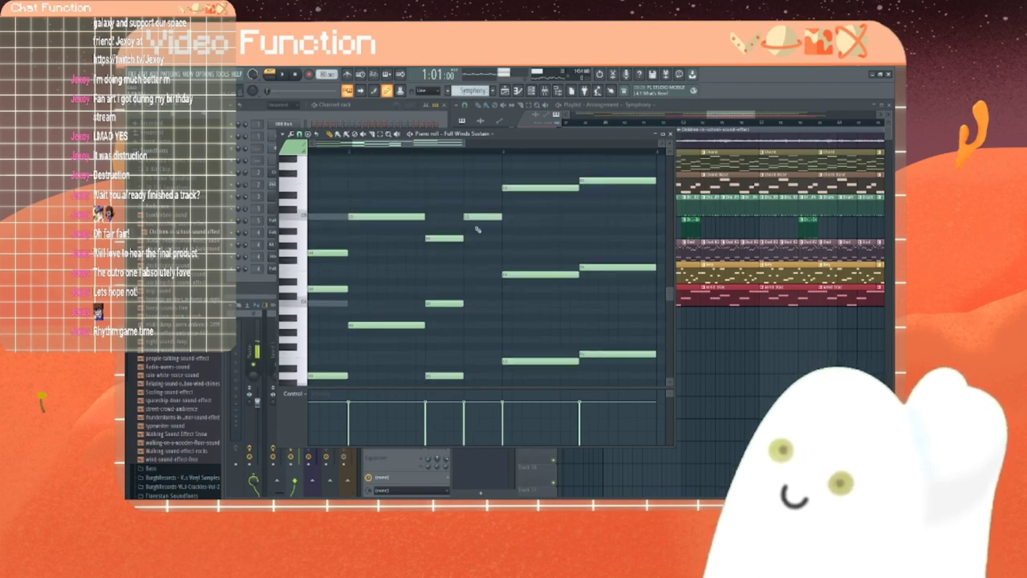
pyautogui.click(469, 293)
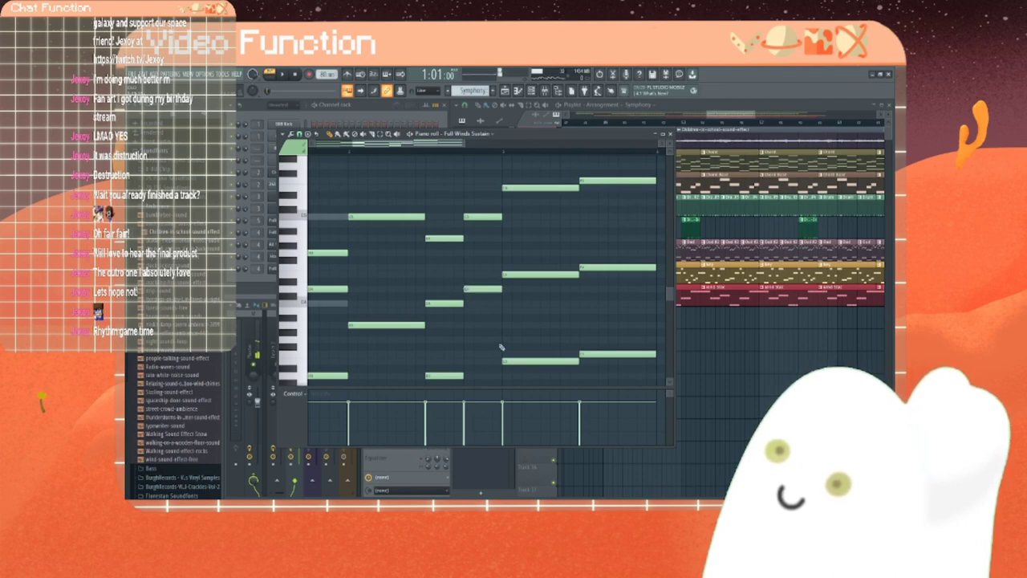
pyautogui.scroll(-4, 488, 338)
pyautogui.click(473, 276)
pyautogui.press('space')
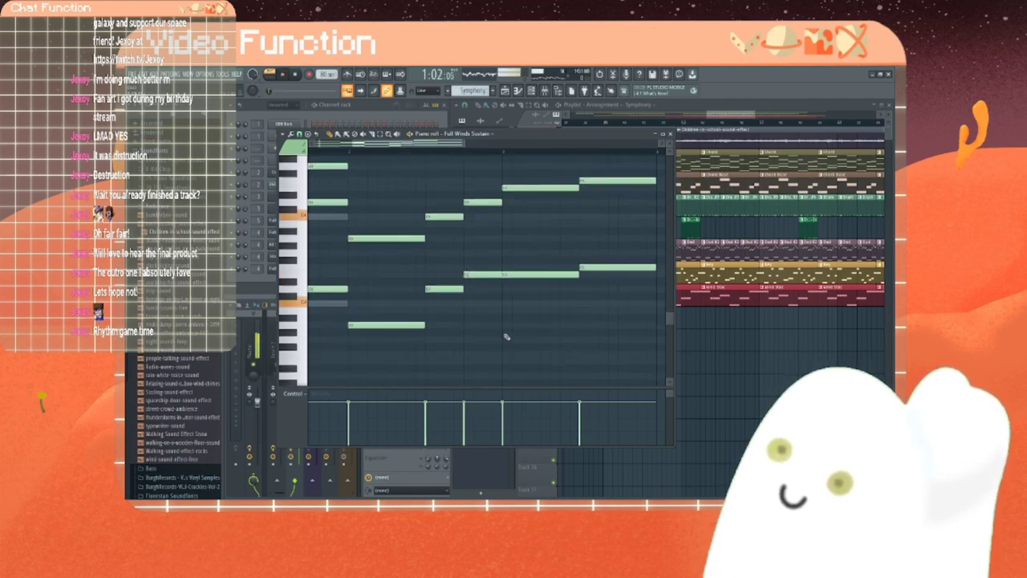
pyautogui.scroll(3, 504, 331)
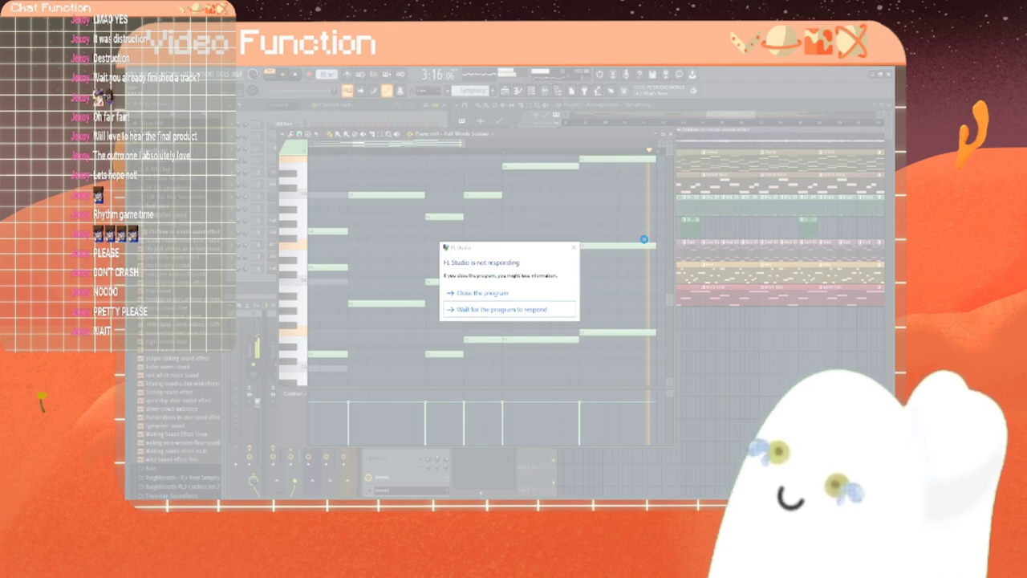
# Step: Choose to wait for the unresponsive program instead of closing it
pyautogui.click(543, 310)
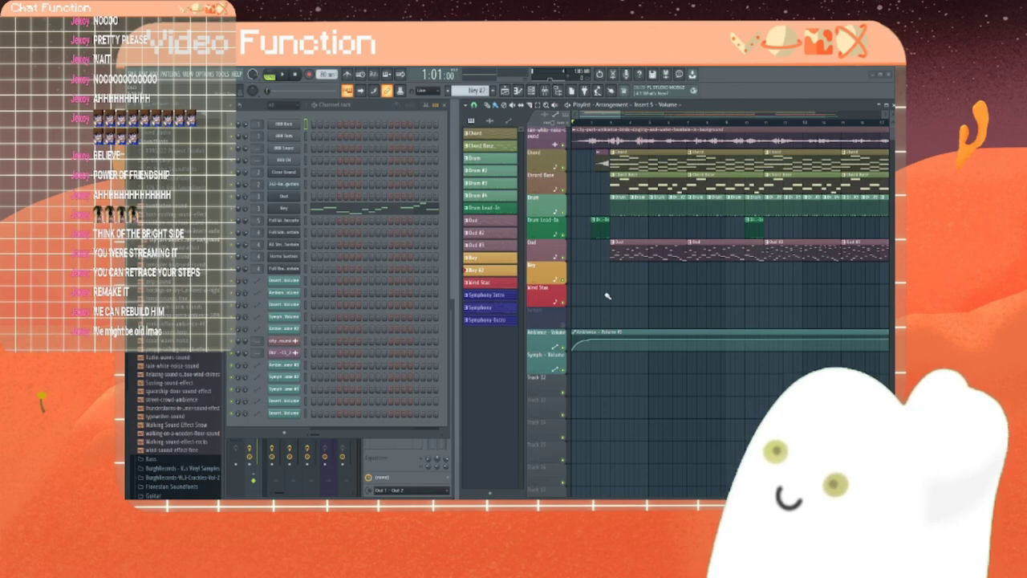
# Step: Play the song arrangement from the start to check the reopened project, and stop playback
pyautogui.moveTo(600, 115)
pyautogui.mouseDown()
pyautogui.moveTo(834, 119)
pyautogui.moveTo(598, 118)
pyautogui.moveTo(608, 119)
pyautogui.mouseUp()
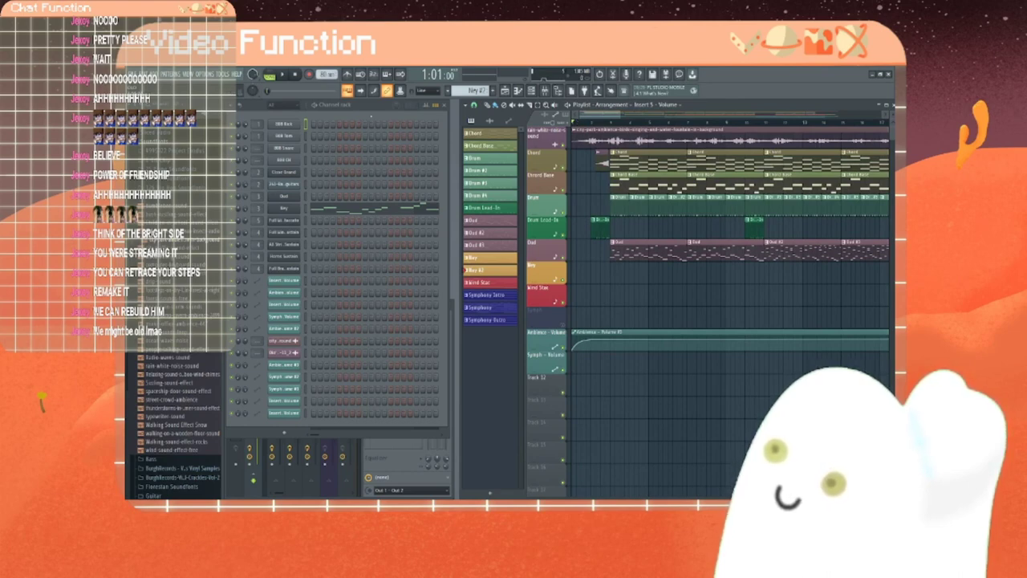
pyautogui.click(283, 75)
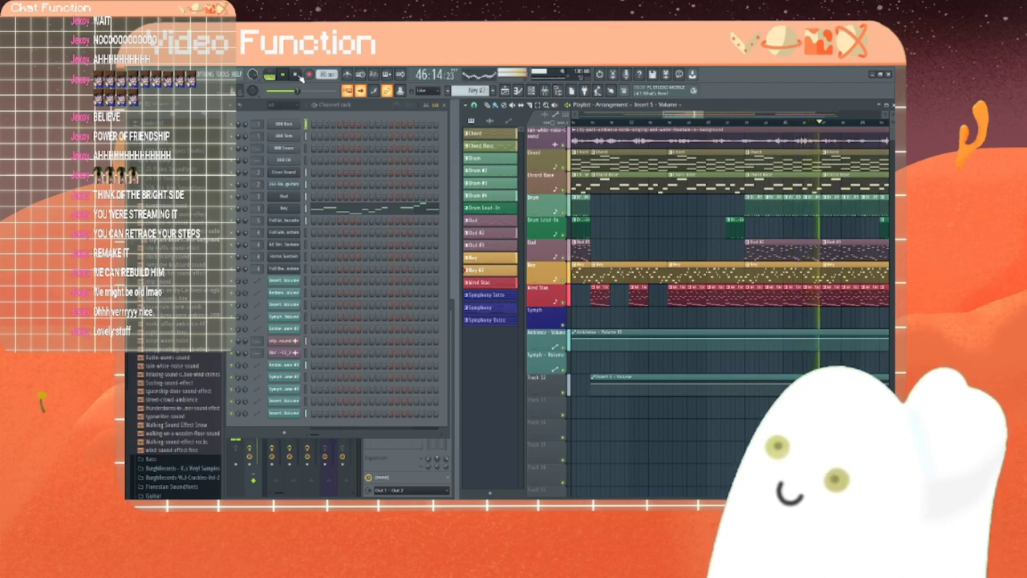
pyautogui.click(295, 74)
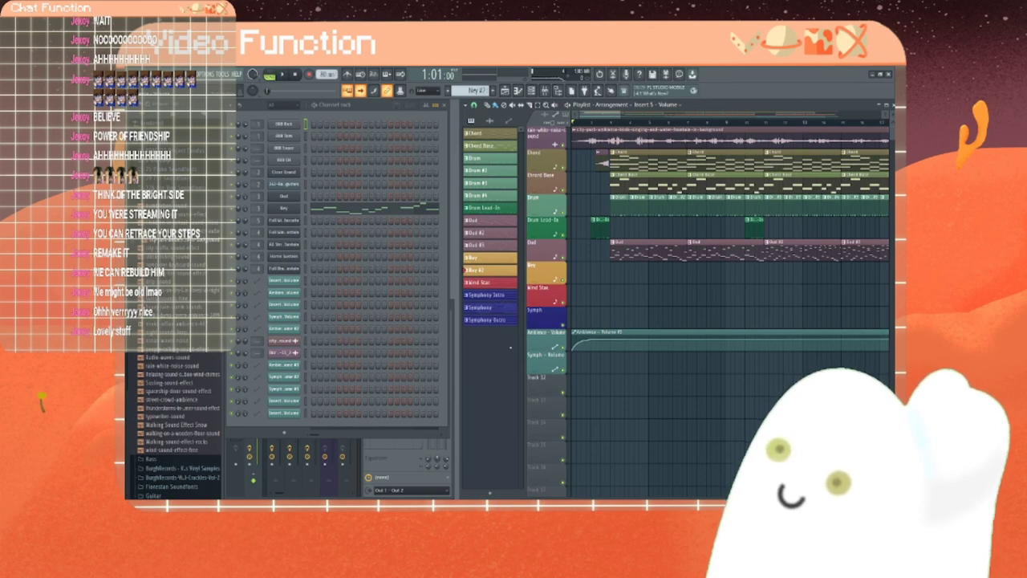
# Step: Clear all clips from the song arrangement and delete every pattern except Chord
pyautogui.hotkey('ctrl', 'a')
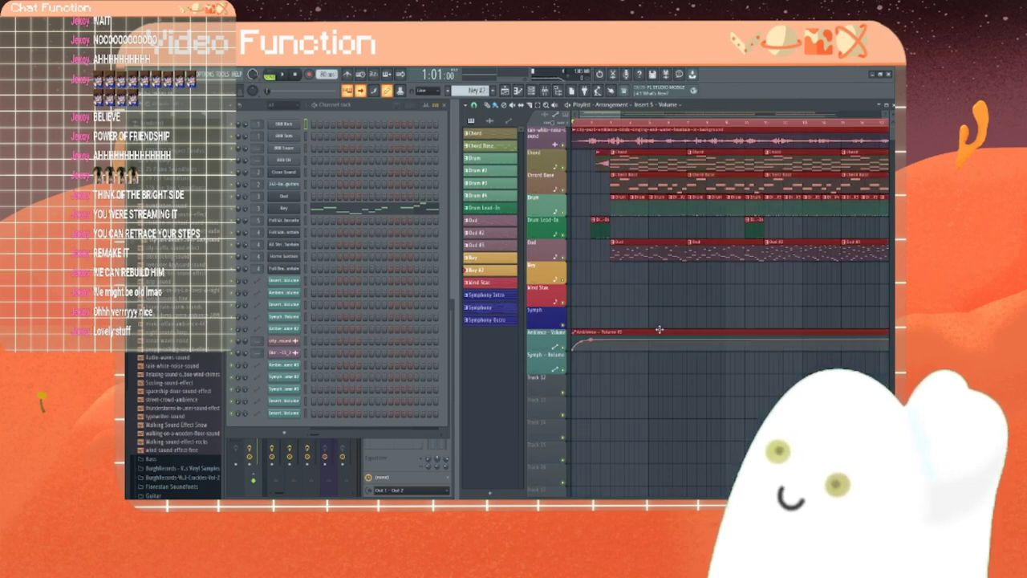
pyautogui.press('Delete')
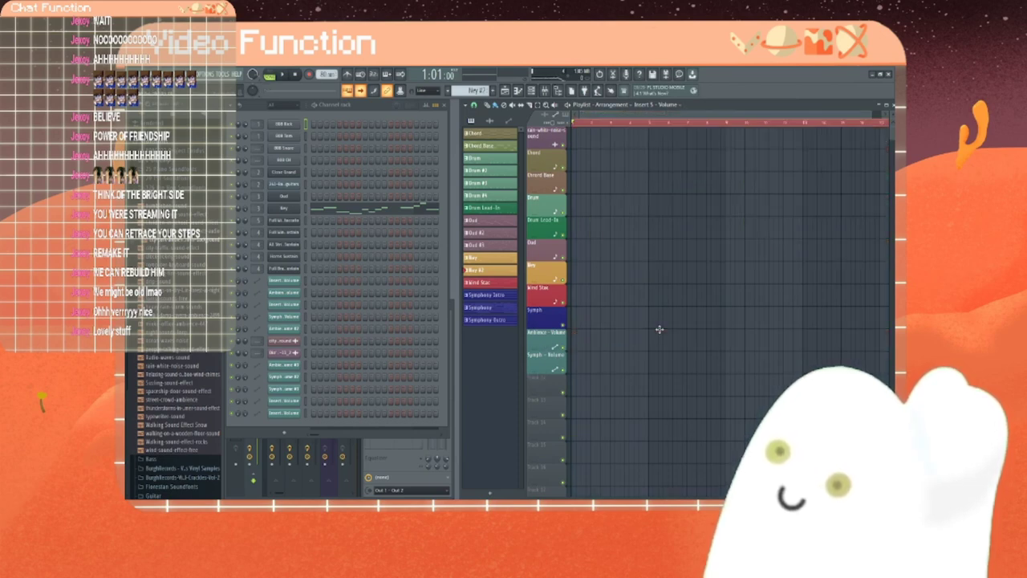
pyautogui.click(508, 321)
pyautogui.click(484, 147)
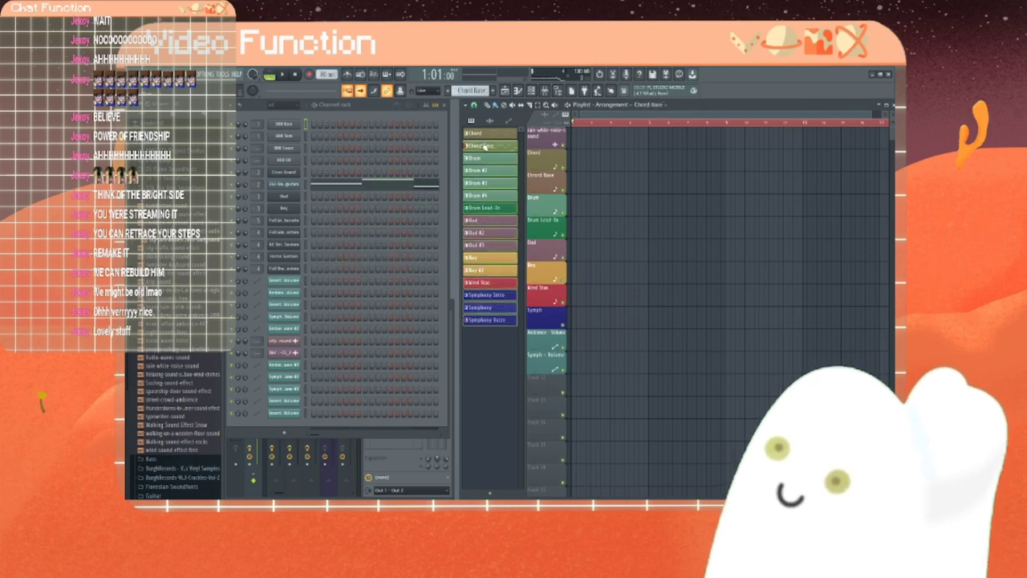
pyautogui.rightClick(484, 146)
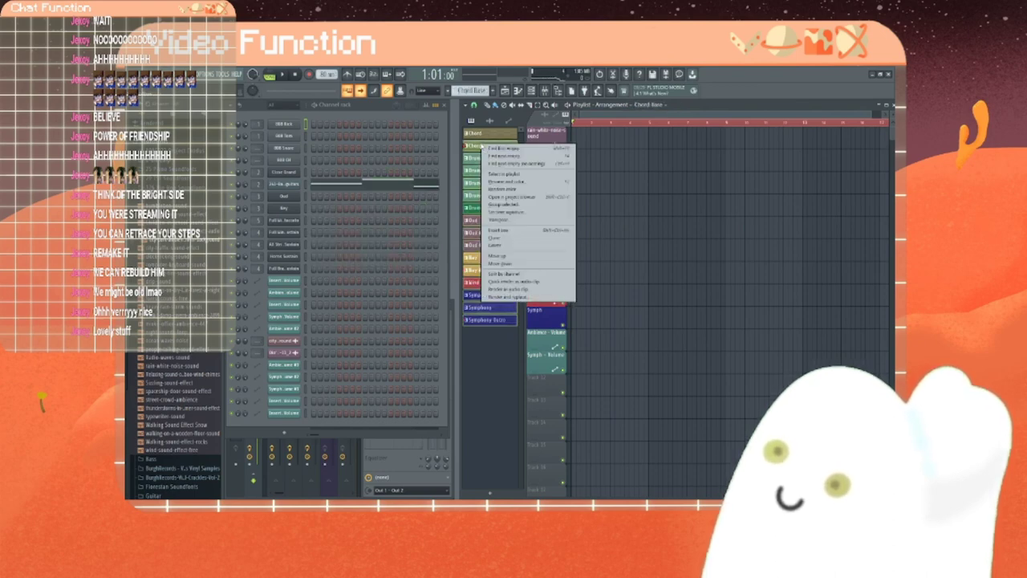
pyautogui.click(501, 247)
pyautogui.click(540, 313)
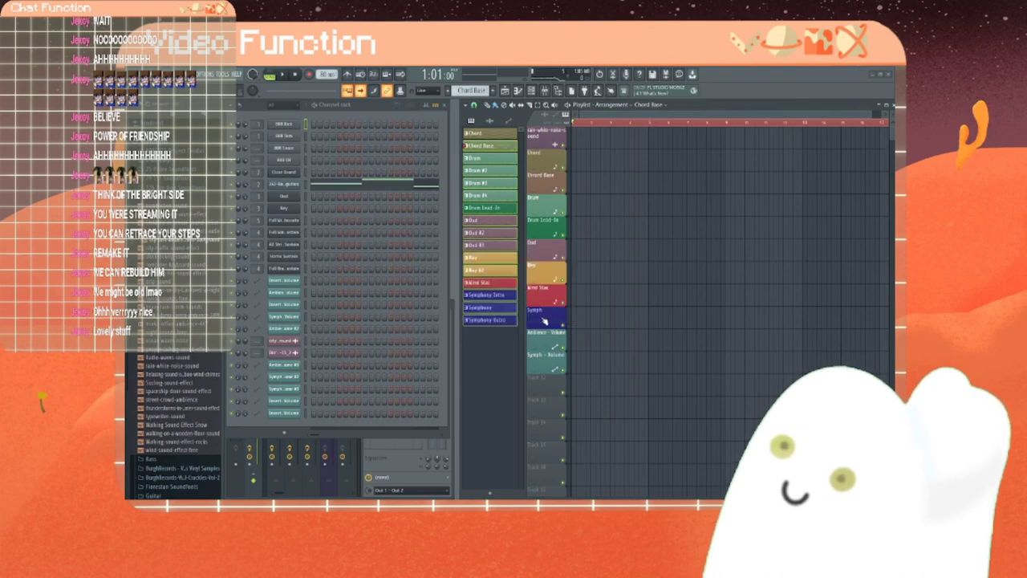
pyautogui.click(577, 125)
pyautogui.doubleClick(578, 126)
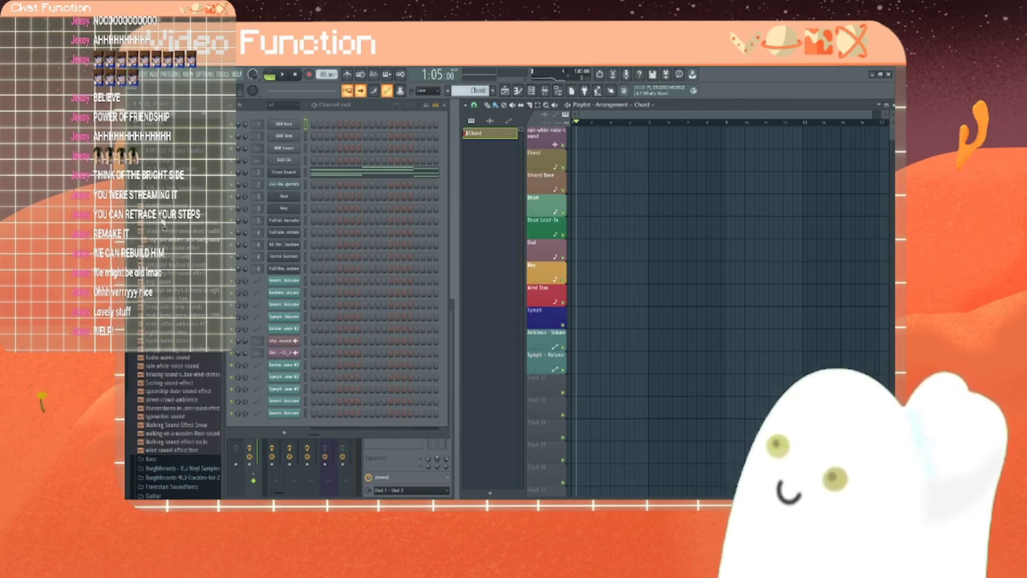
# Step: Preview and place the Children-in-school-sound-effect sample at the start of the first track, and add a second copy directly behind it
pyautogui.click(153, 244)
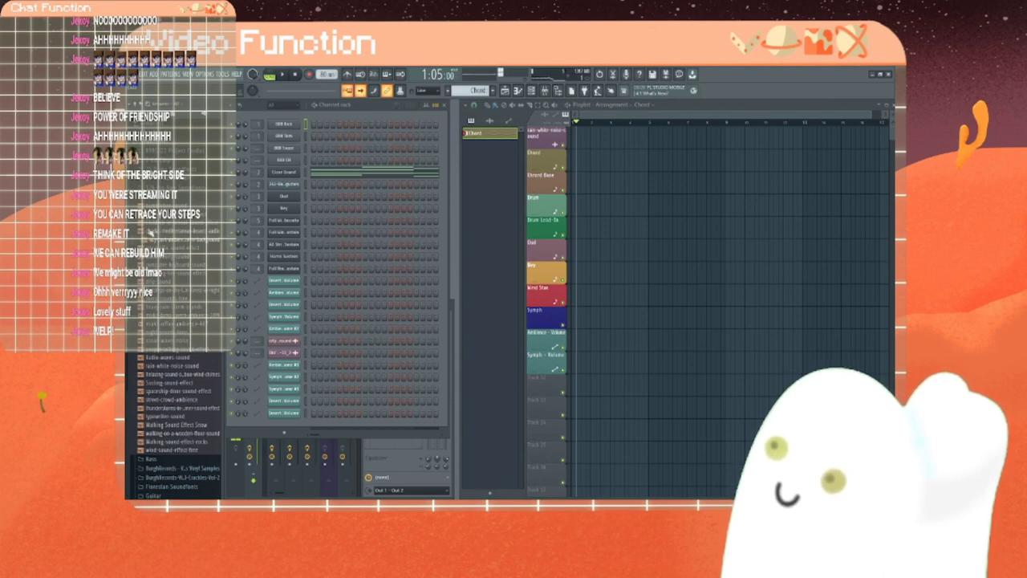
pyautogui.moveTo(150, 227); pyautogui.dragTo(573, 146)
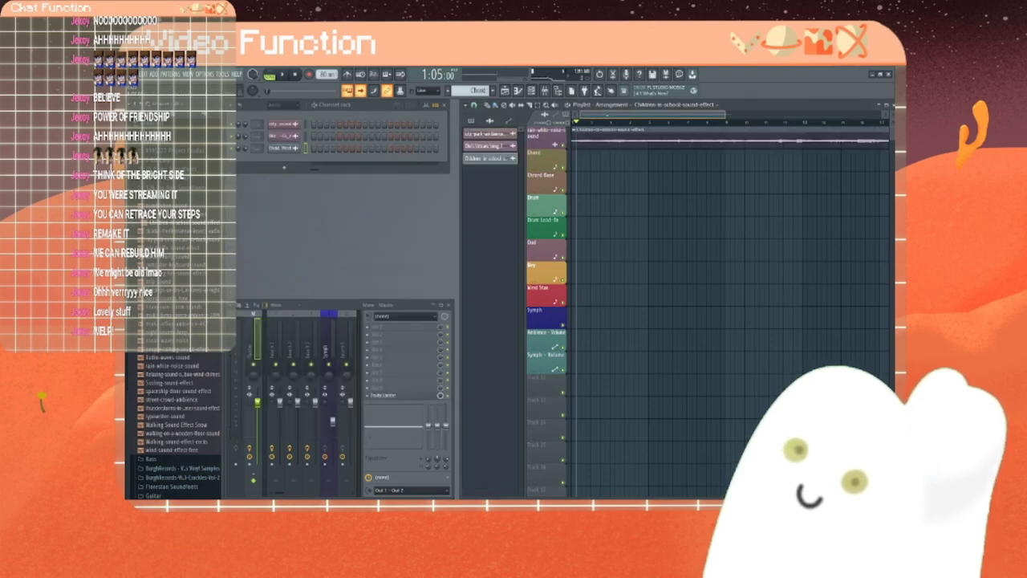
pyautogui.moveTo(607, 115); pyautogui.dragTo(672, 116)
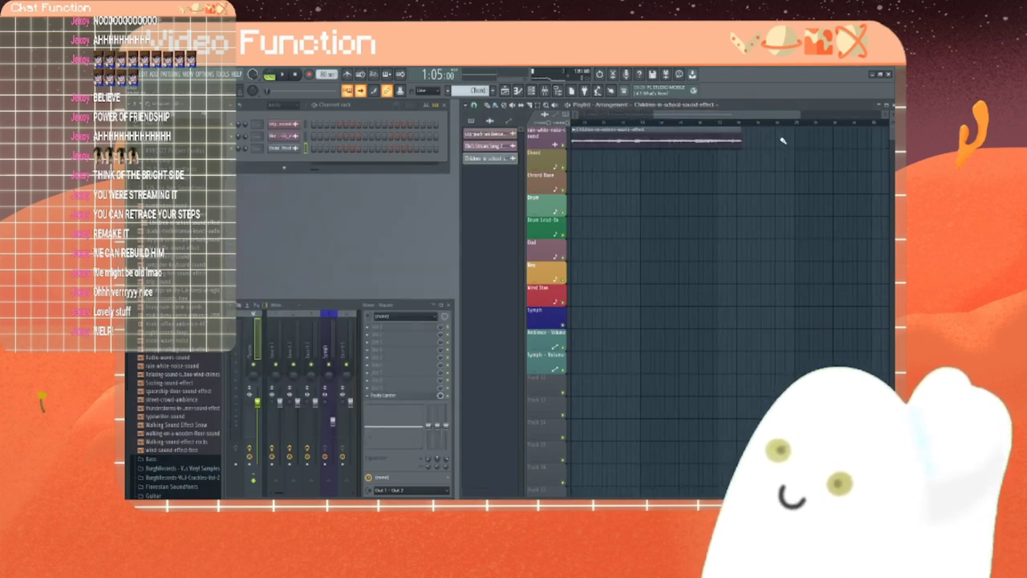
pyautogui.click(746, 140)
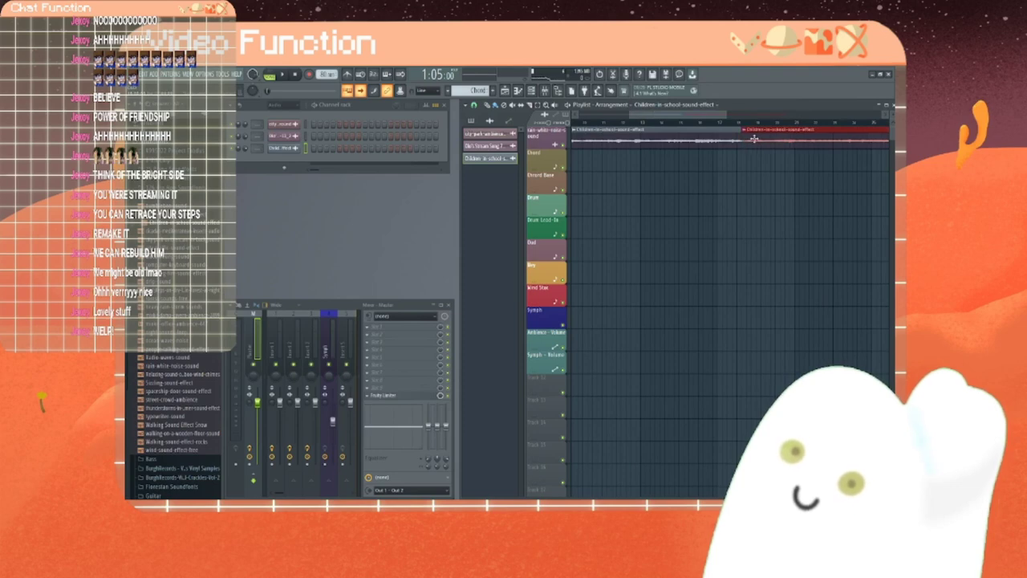
# Step: Duplicate the second Children-in-school-sound-effect clip end to end five times along the first track
pyautogui.hotkey('ctrl', 'b')
pyautogui.hotkey('ctrl', 'b')
pyautogui.hotkey('ctrl', 'b')
pyautogui.hotkey('ctrl', 'b')
pyautogui.hotkey('ctrl', 'b')
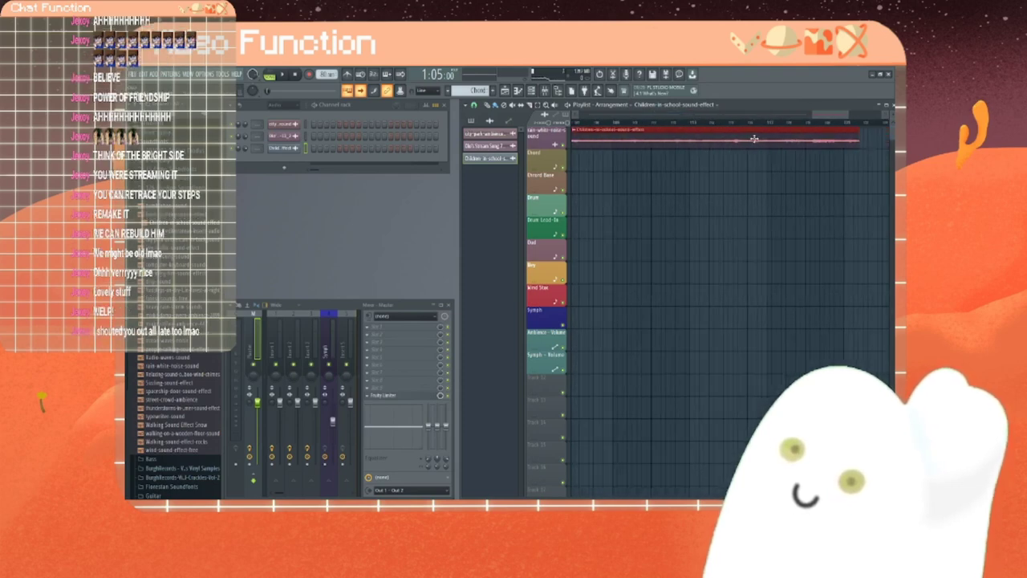
# Step: Try removing the duplicated sound-effect clips toward the end of the first track, and undo the deletions
pyautogui.press('Delete')
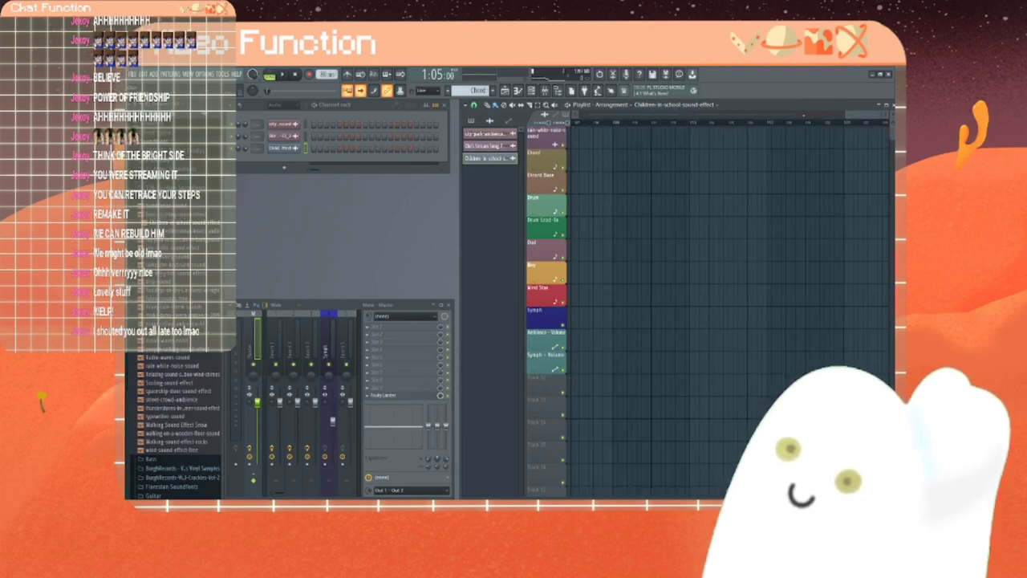
pyautogui.hotkey('ctrl', 'z')
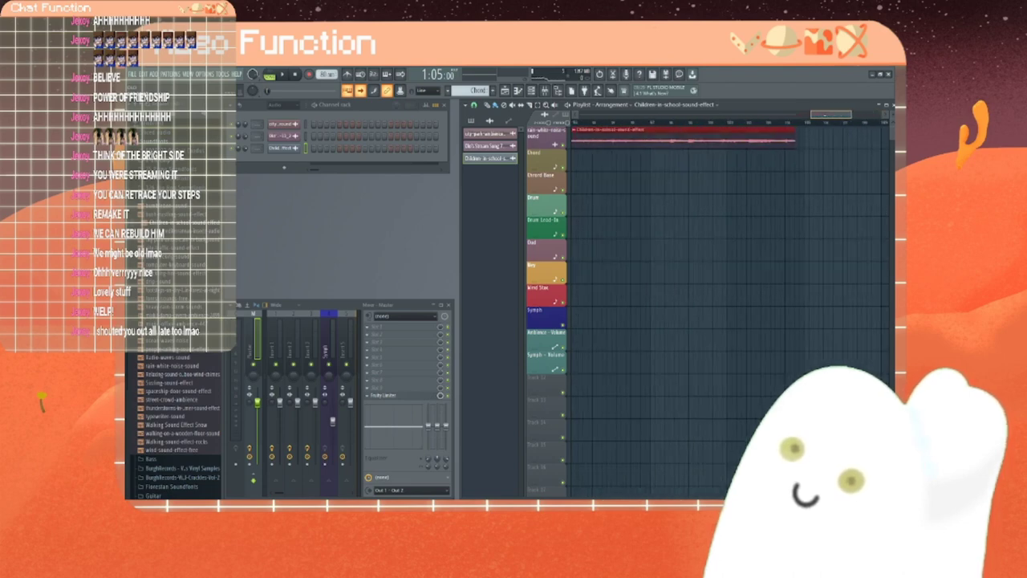
pyautogui.moveTo(827, 115); pyautogui.dragTo(809, 115)
pyautogui.rightClick(740, 135)
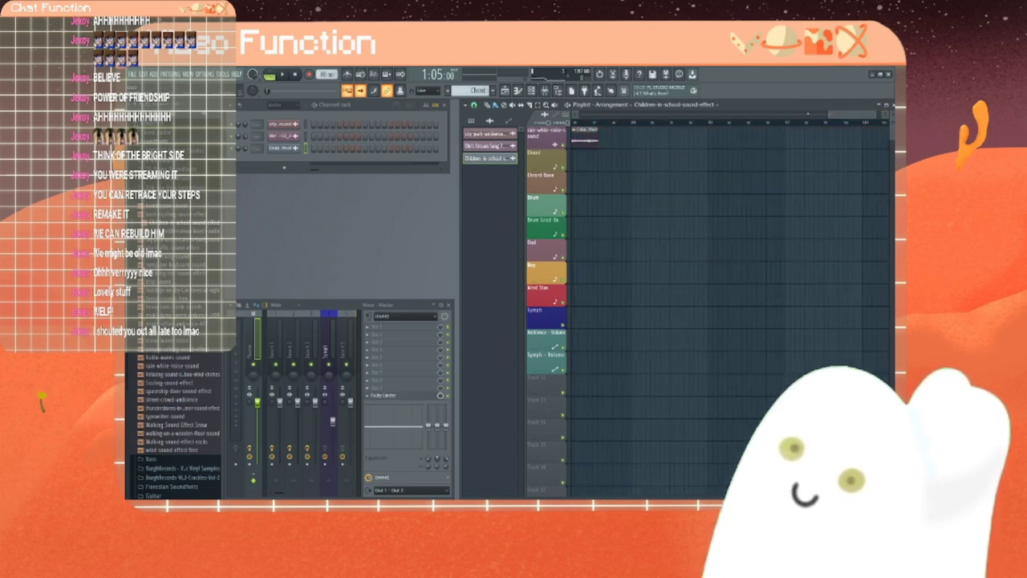
pyautogui.hotkey('ctrl', 'z')
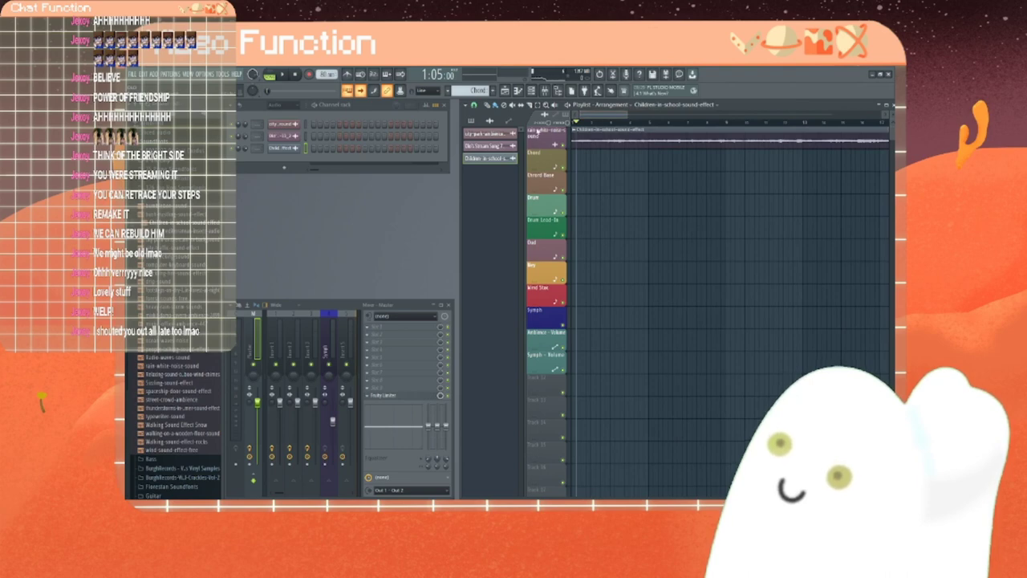